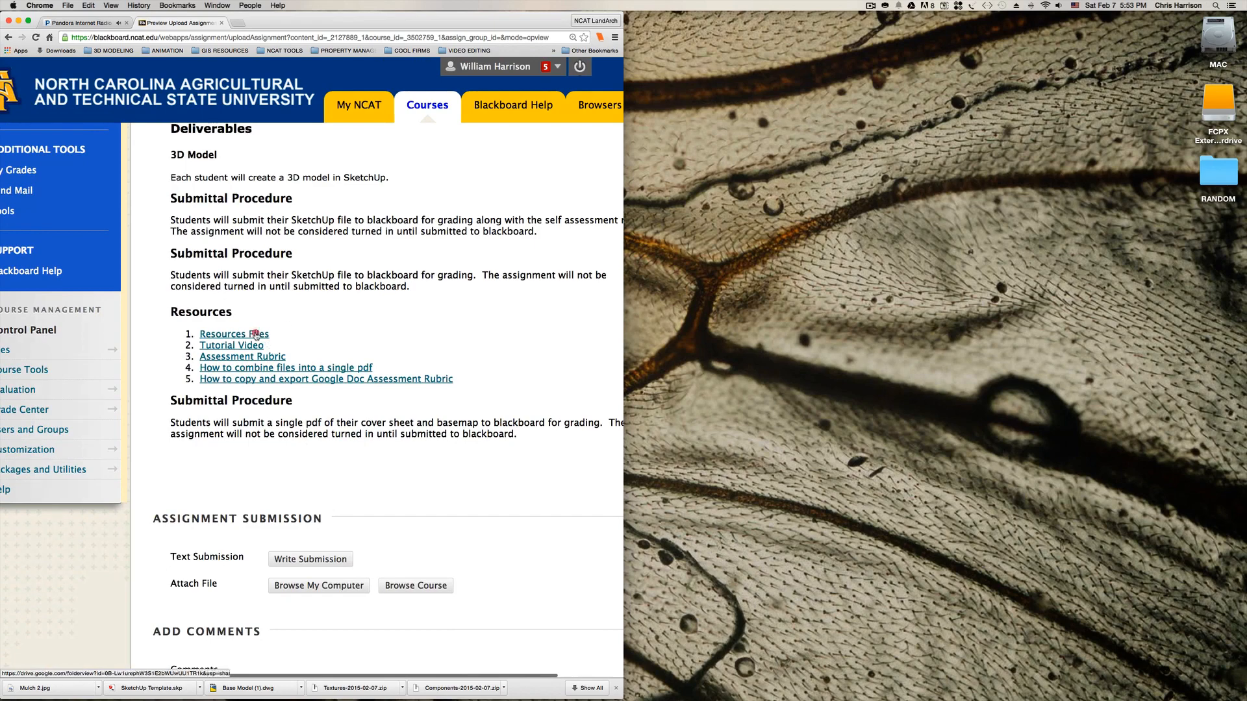
- Open the assignment's Resources Files link and download the Components and Textures folders
{"action": "left_click", "coordinate": [256, 334]}
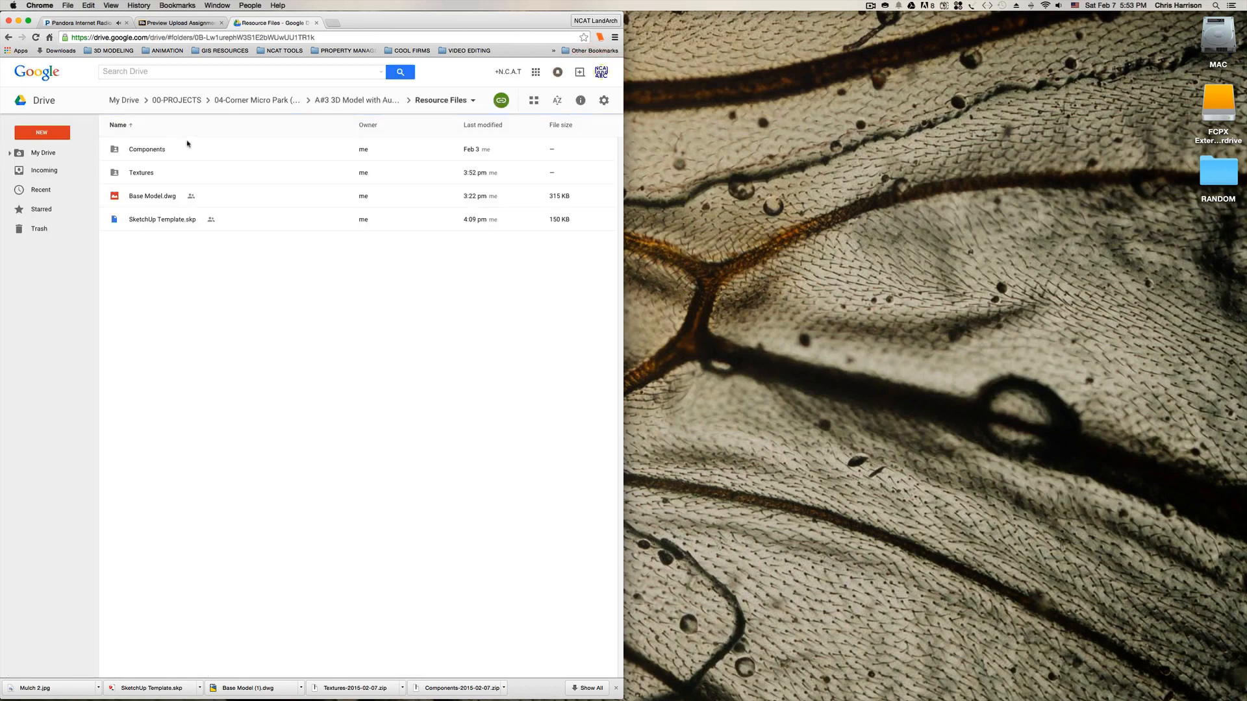
{"action": "right_click", "coordinate": [153, 152]}
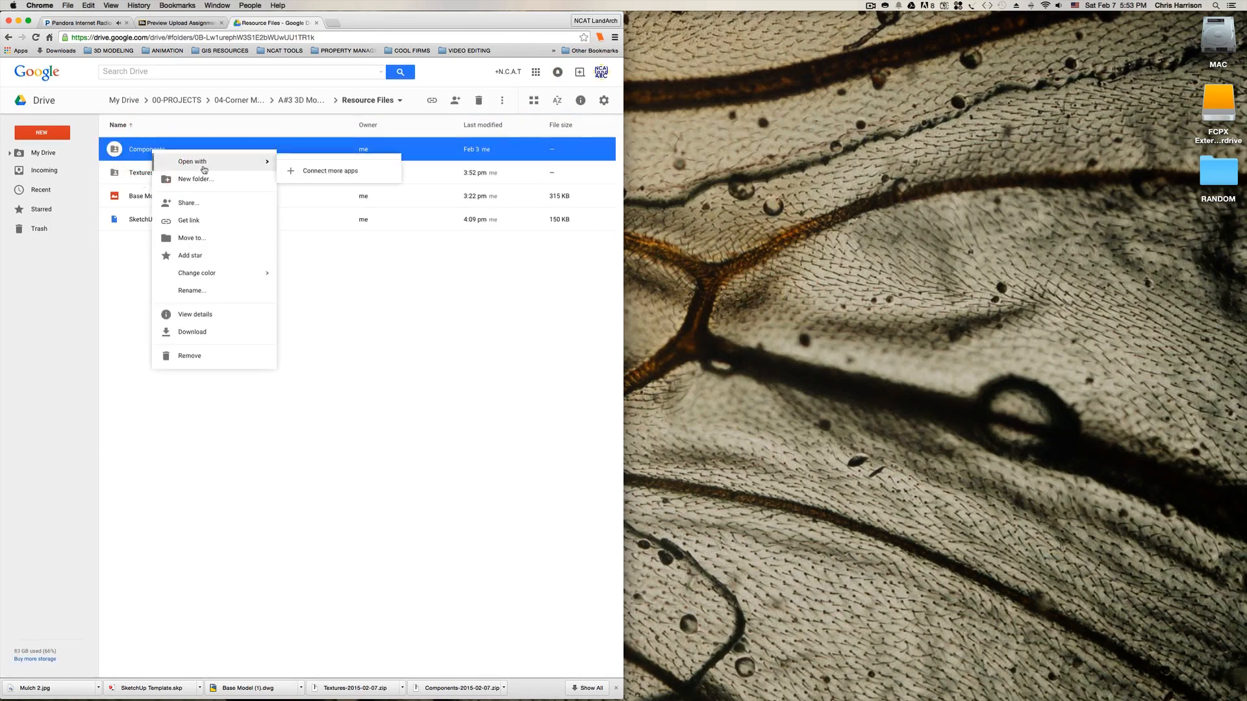
{"action": "left_click", "coordinate": [218, 330]}
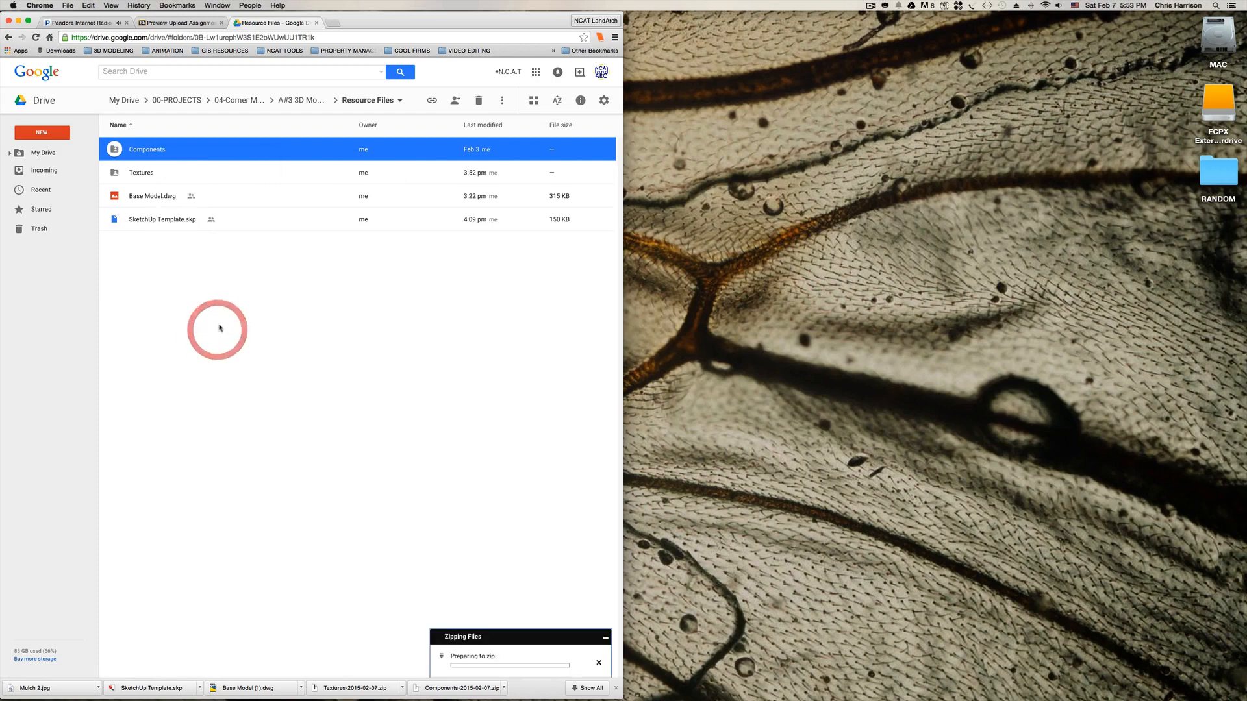
{"action": "right_click", "coordinate": [156, 174]}
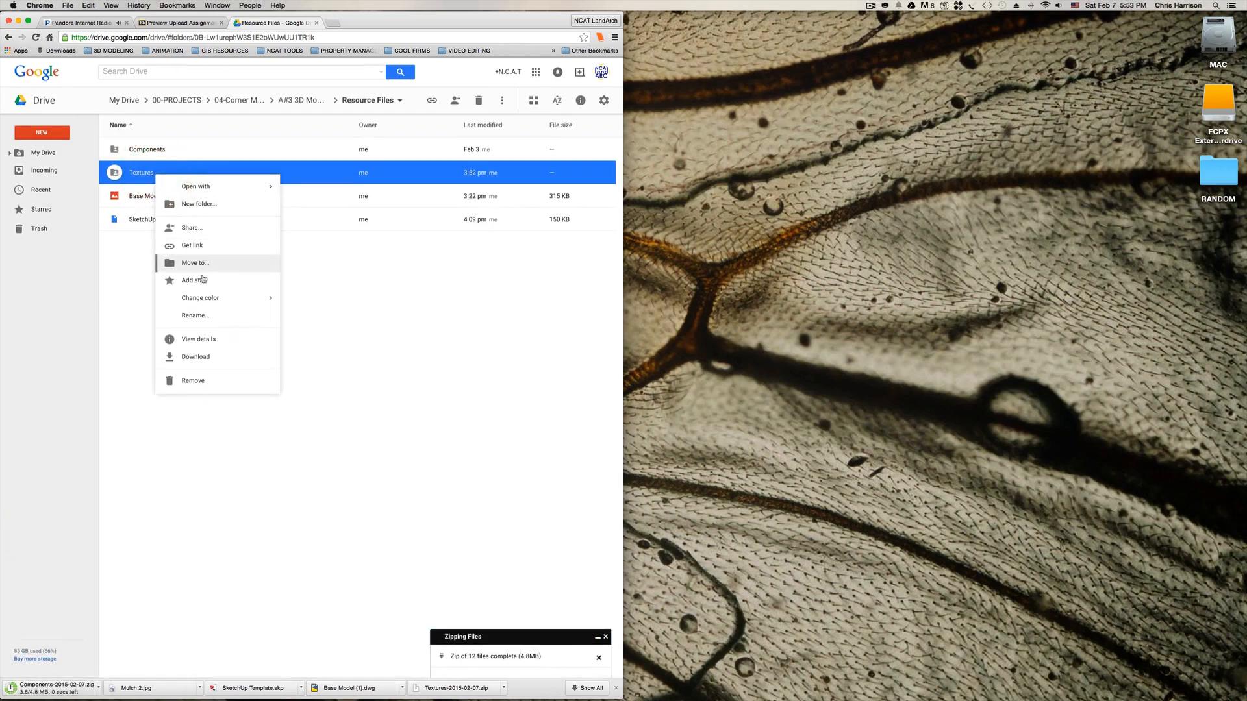
{"action": "left_click", "coordinate": [202, 356]}
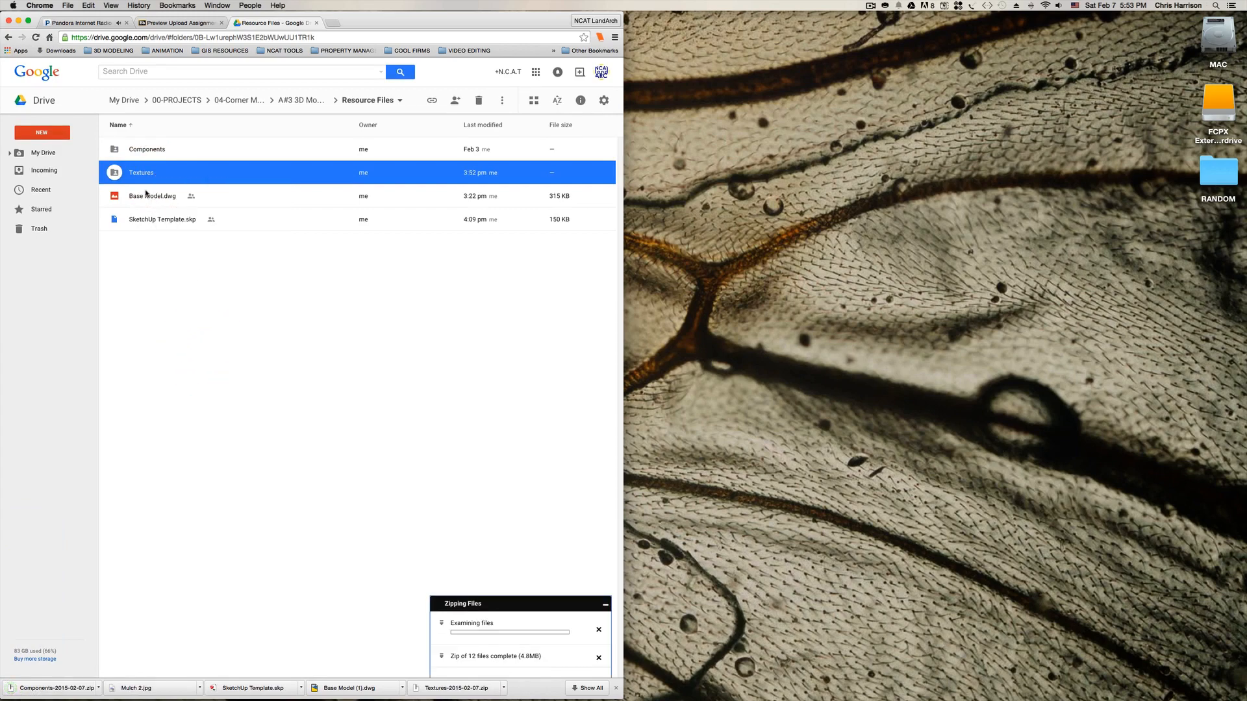
- Download Base Model.dwg and SketchUp Template.skp from the Resource Files folder
{"action": "right_click", "coordinate": [147, 193]}
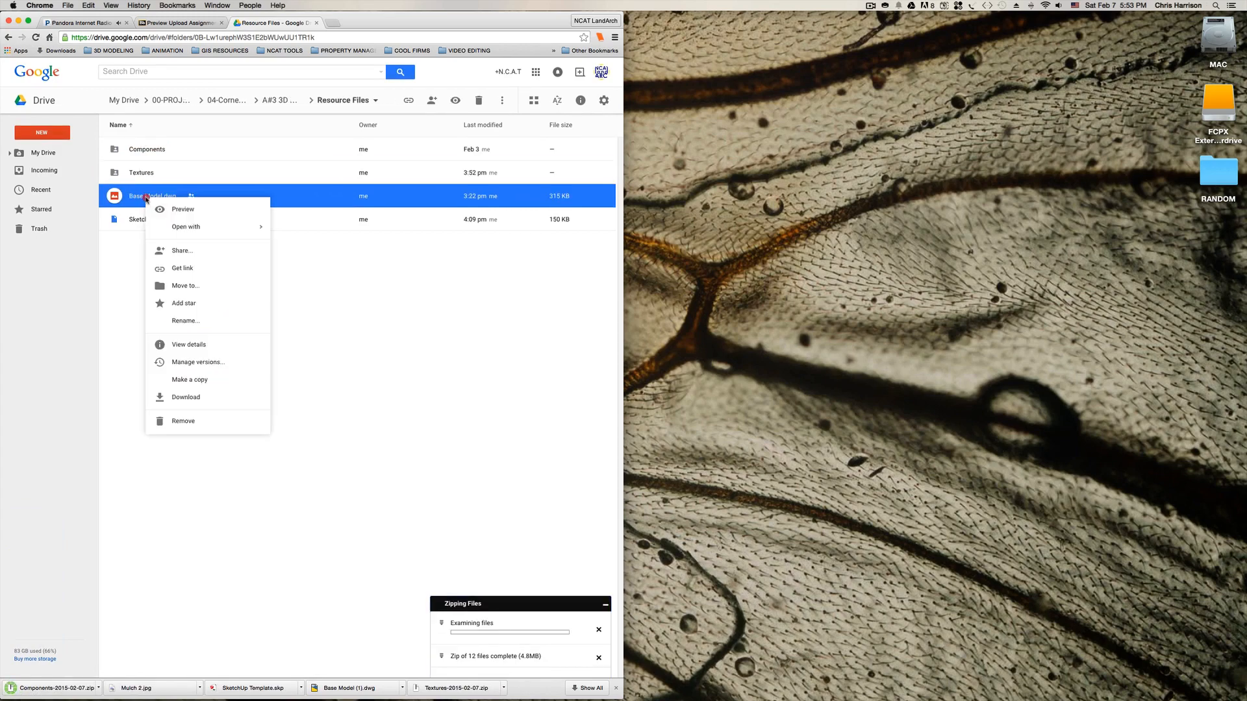
{"action": "left_click", "coordinate": [201, 396]}
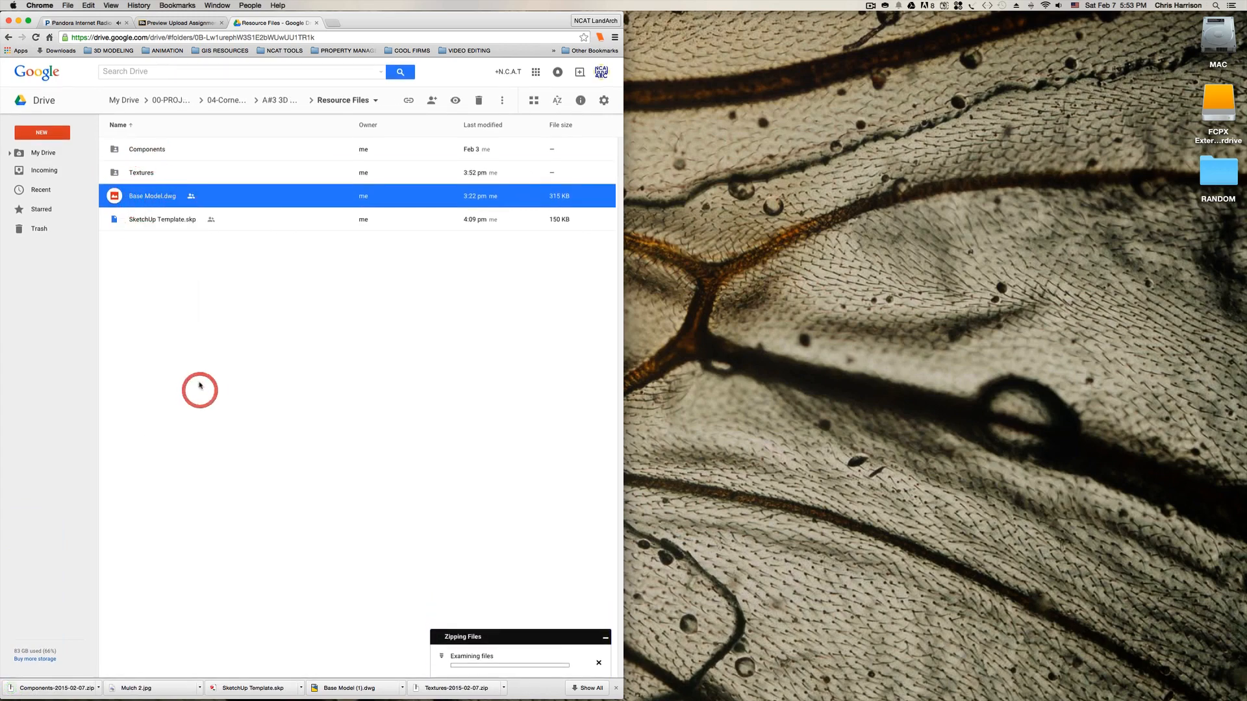
{"action": "right_click", "coordinate": [168, 221]}
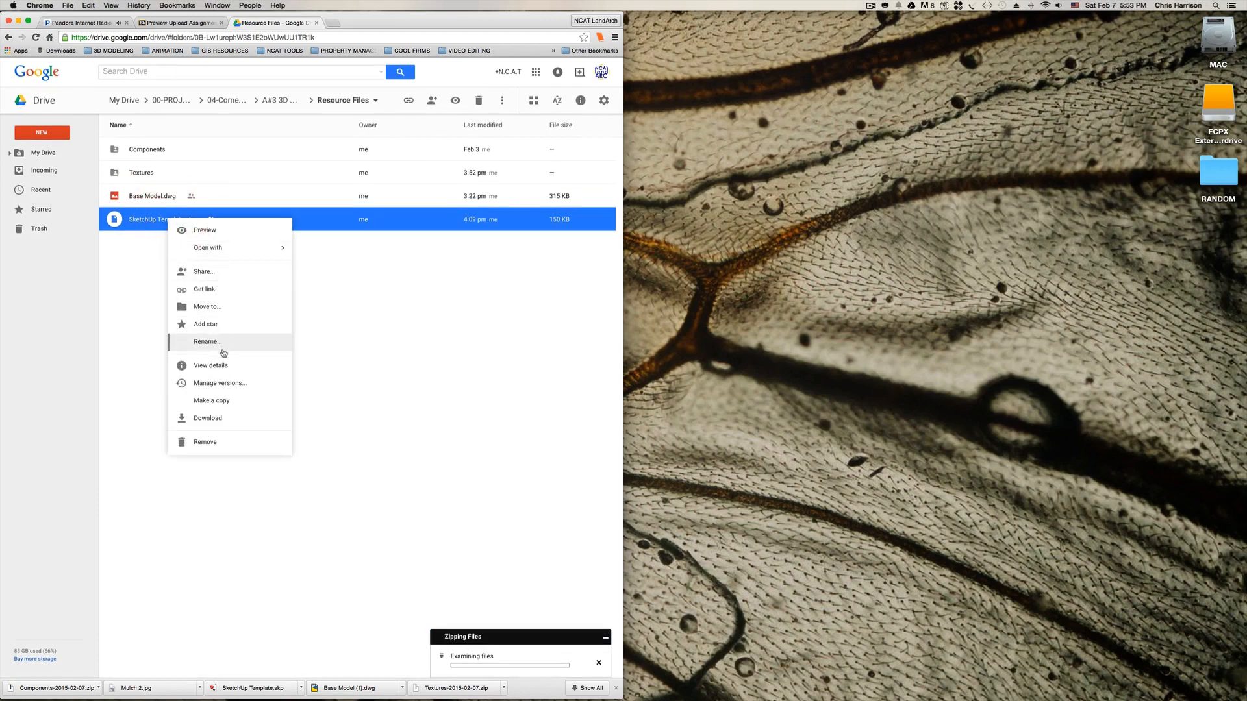
{"action": "left_click", "coordinate": [216, 418]}
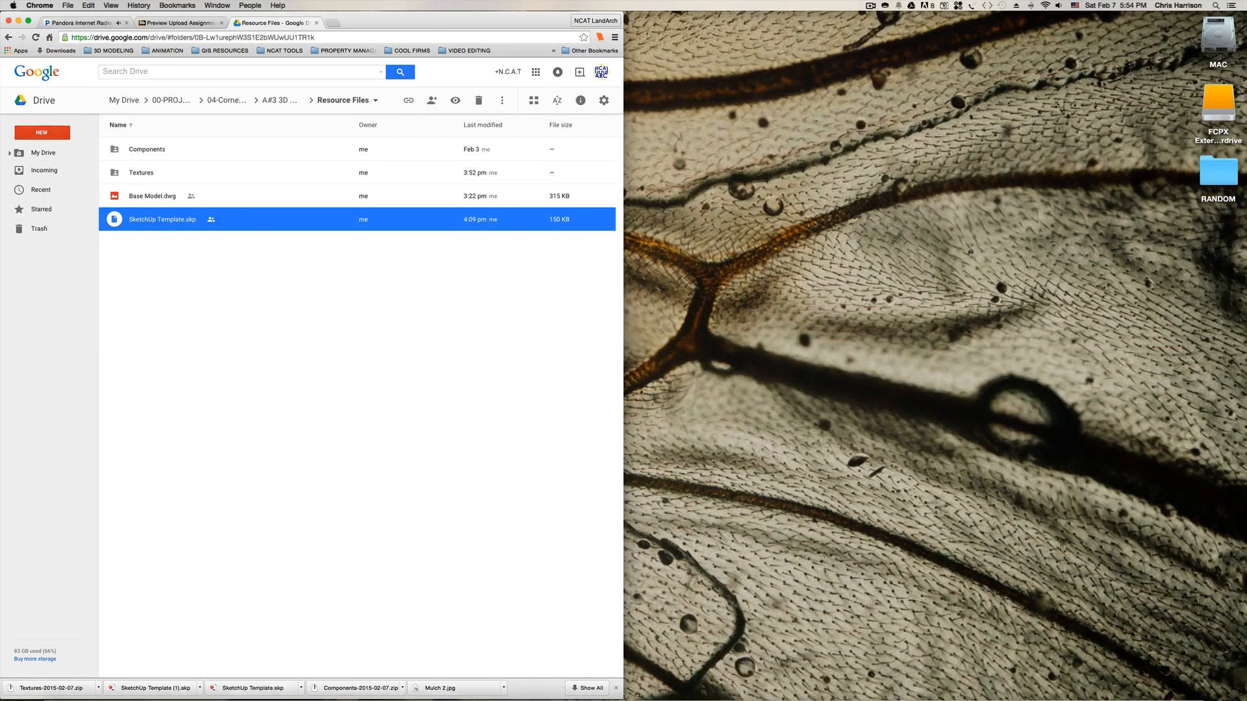
- Switch to Finder and move the 00-Project Folder Template folder from 00-LIBRARY onto the desktop
{"action": "mouse_move", "coordinate": [65, 698]}
{"action": "left_click", "coordinate": [57, 669]}
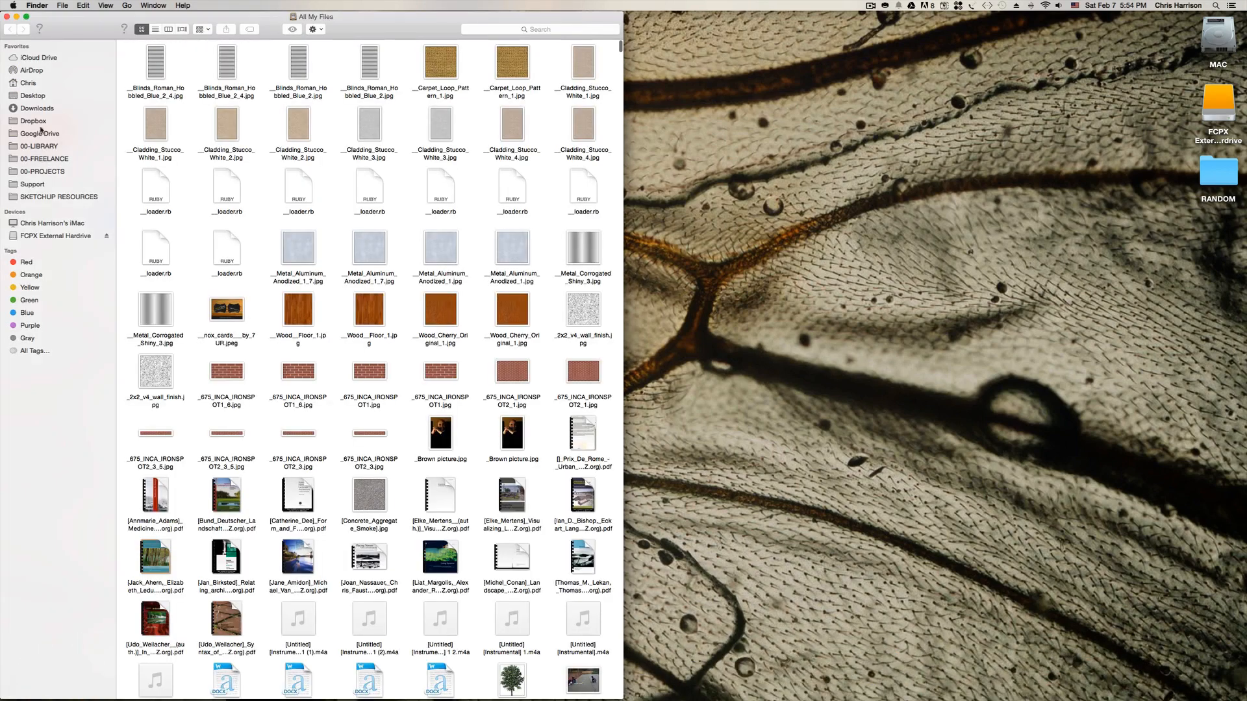
{"action": "left_click", "coordinate": [39, 146]}
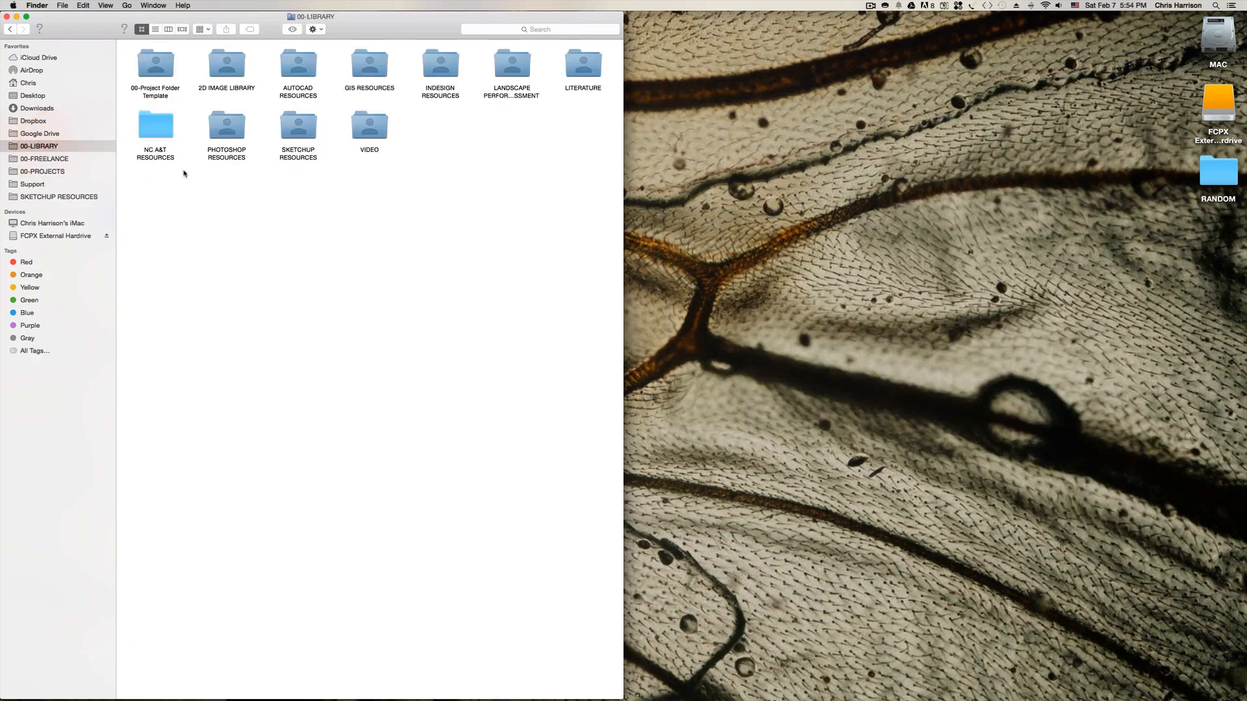
{"action": "left_click_drag", "start_coordinate": [159, 67], "coordinate": [953, 338]}
- Rename the project template folder on the desktop as 04-3D Model with AutoCAD and SketchUp
{"action": "left_click", "coordinate": [1198, 202]}
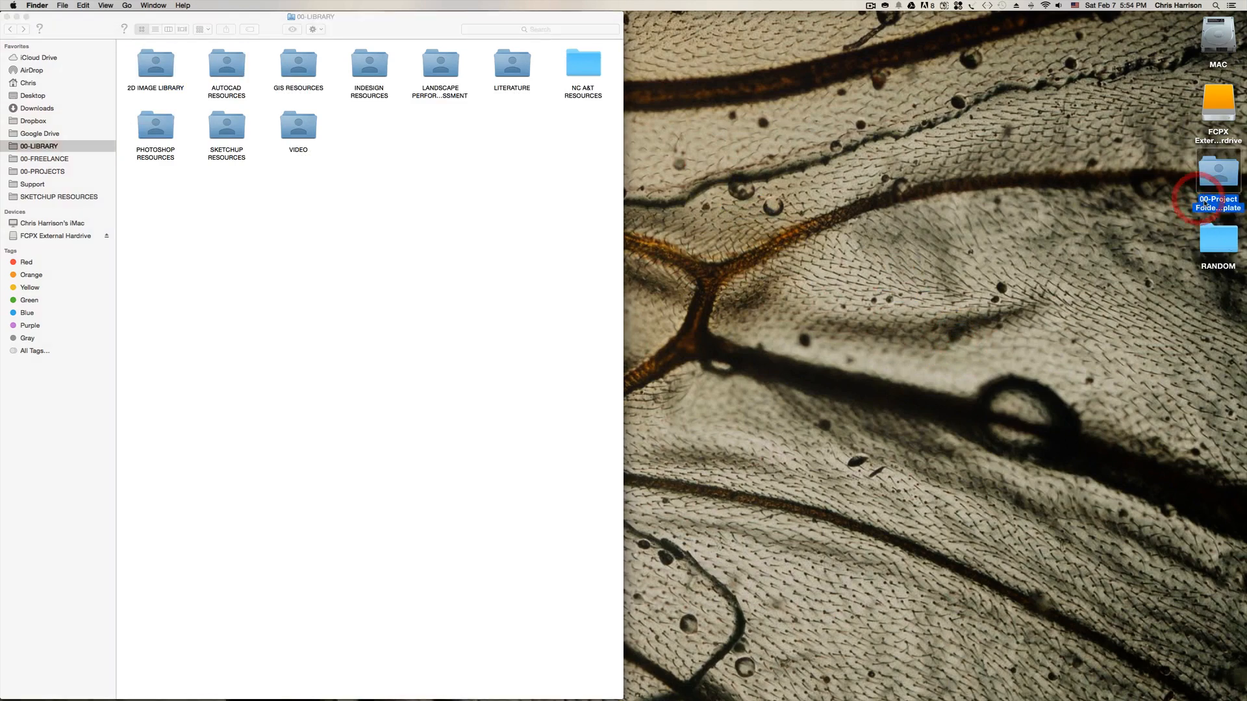
{"action": "left_click", "coordinate": [1206, 200]}
{"action": "left_click", "coordinate": [1205, 198]}
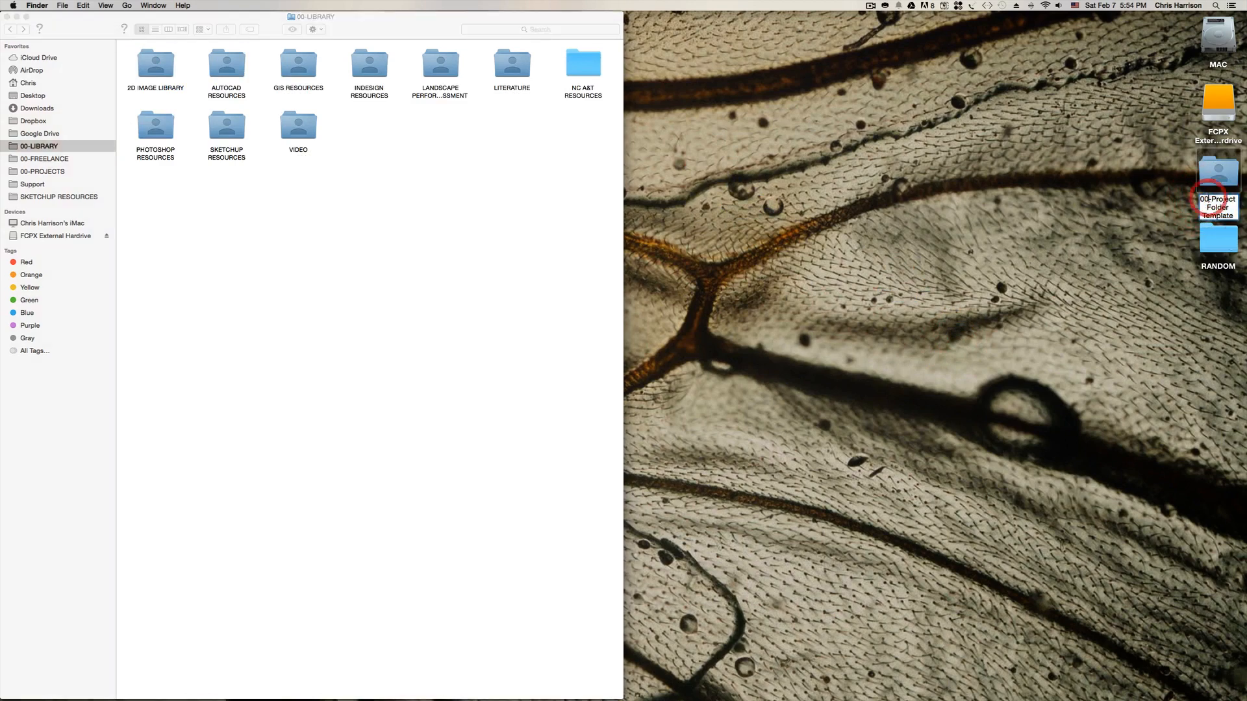
{"action": "key", "text": "BackSpace"}
{"action": "type", "text": "4"}
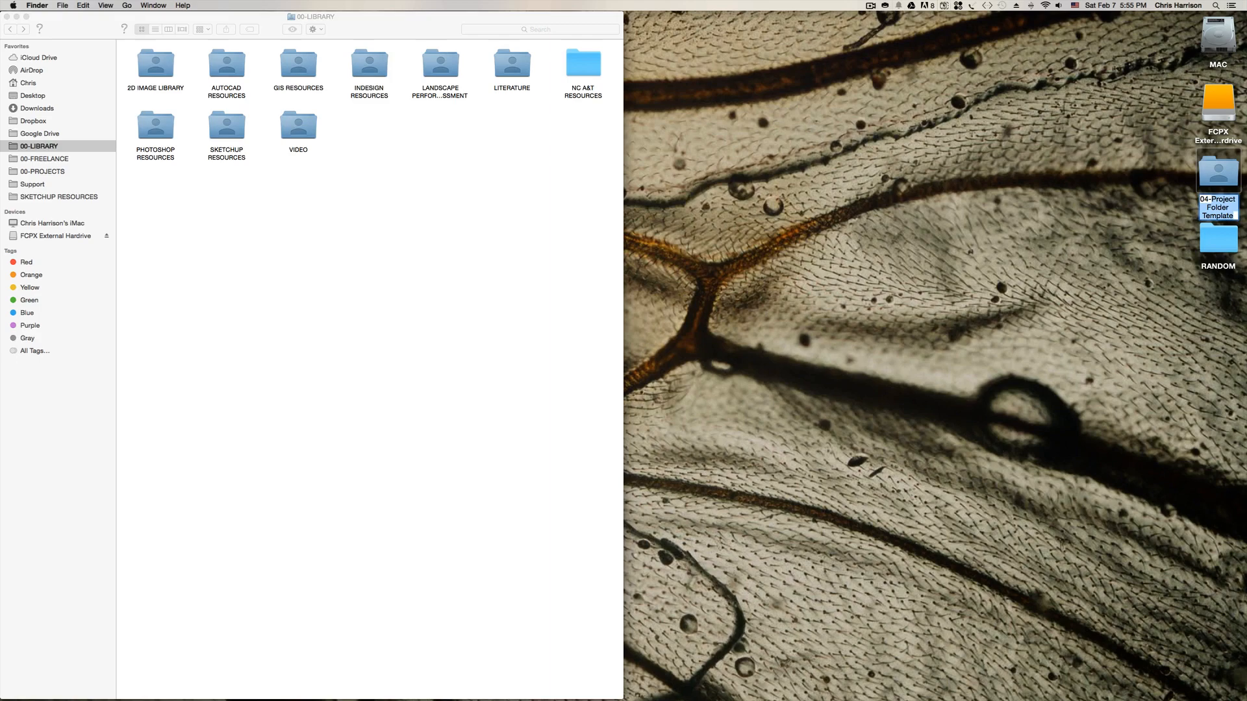
{"action": "type", "text": "3D MODEL"}
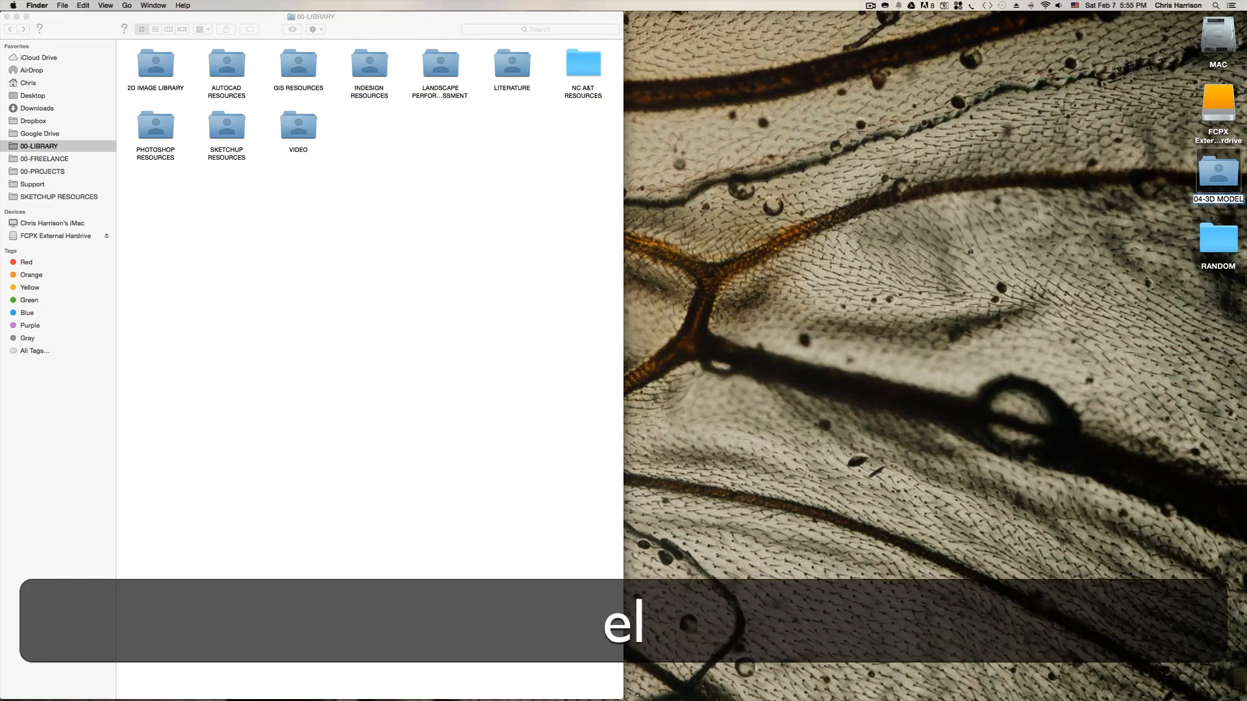
{"action": "key", "text": "BackSpace"}
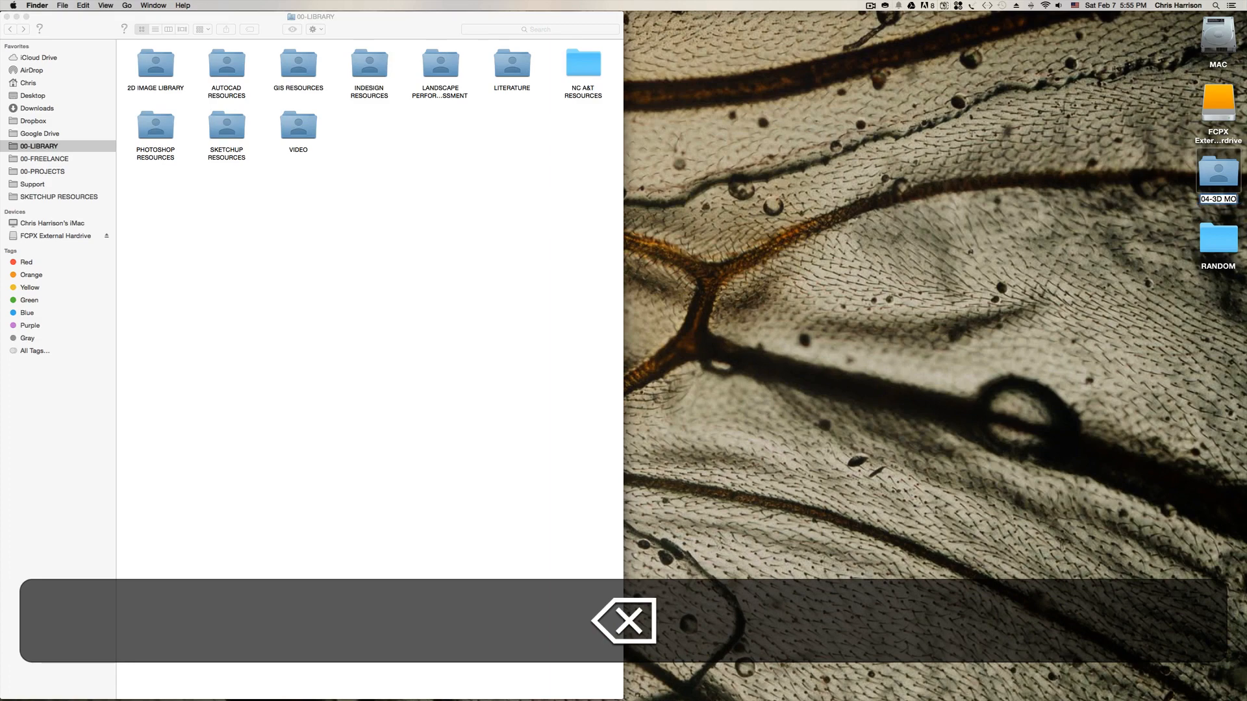
{"action": "key", "text": "BackSpace"}
{"action": "type", "text": "odel "}
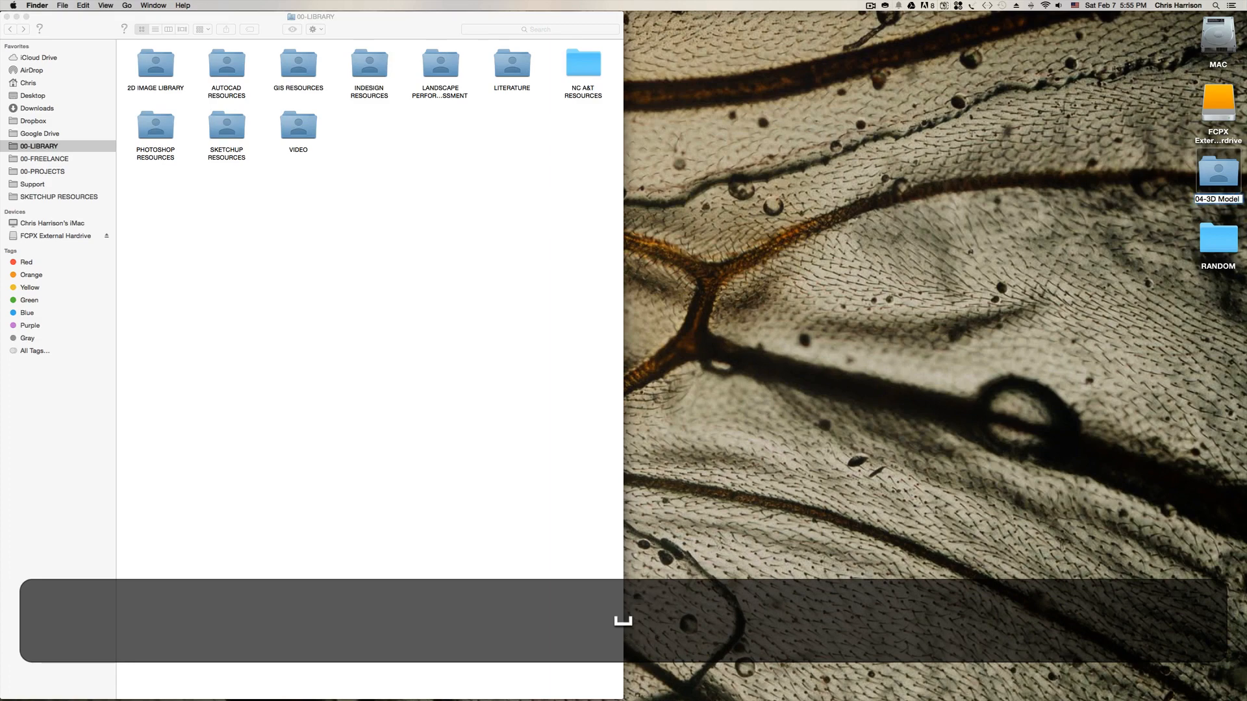
{"action": "type", "text": "with AutoCAD"}
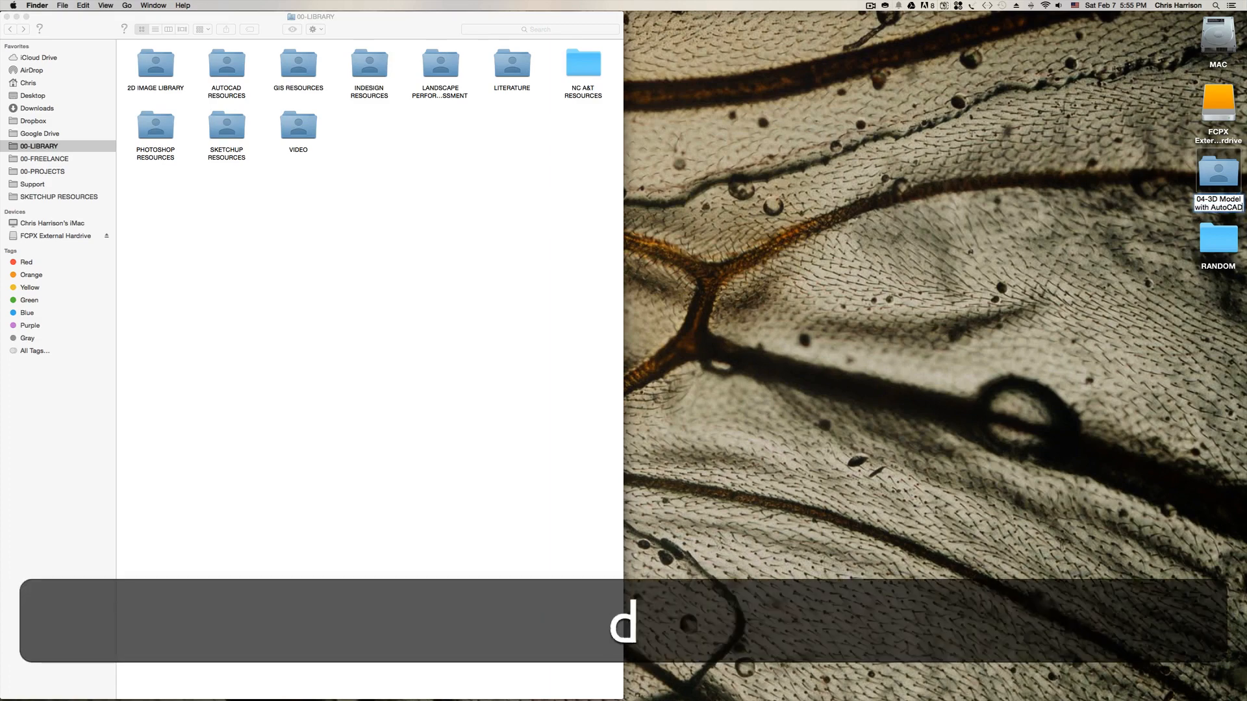
{"action": "type", "text": " and Sketch"}
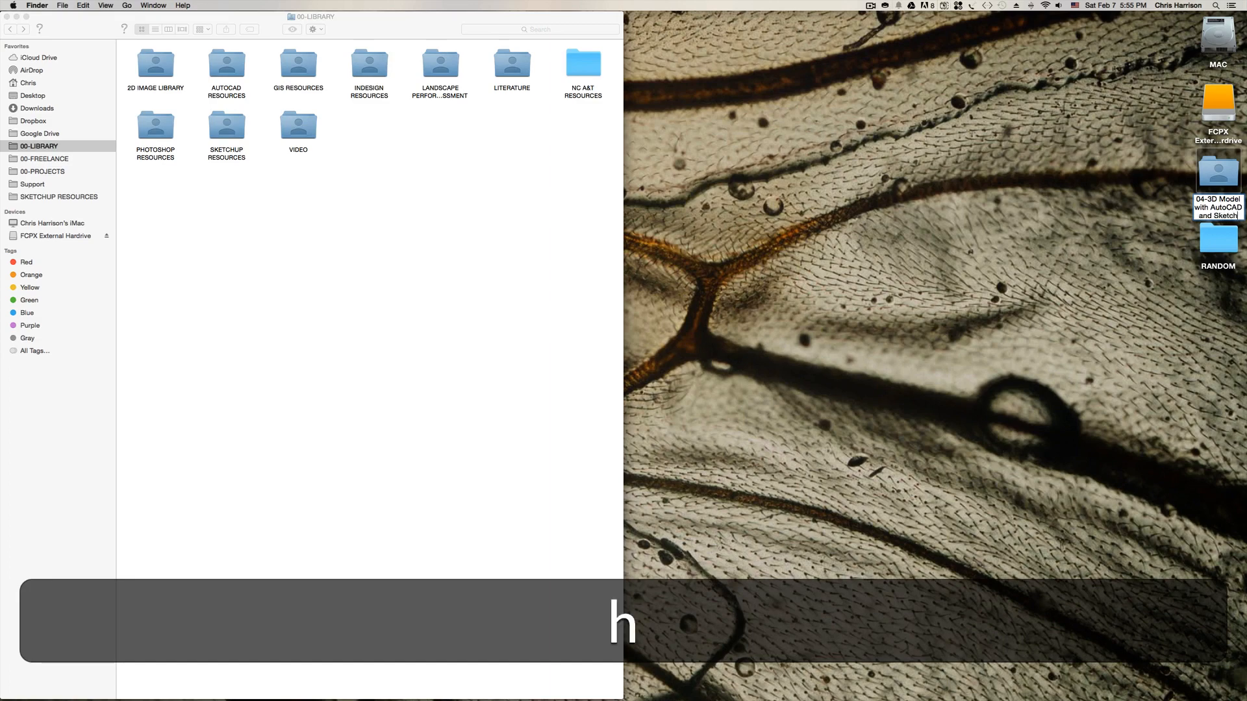
{"action": "key", "text": "BackSpace"}
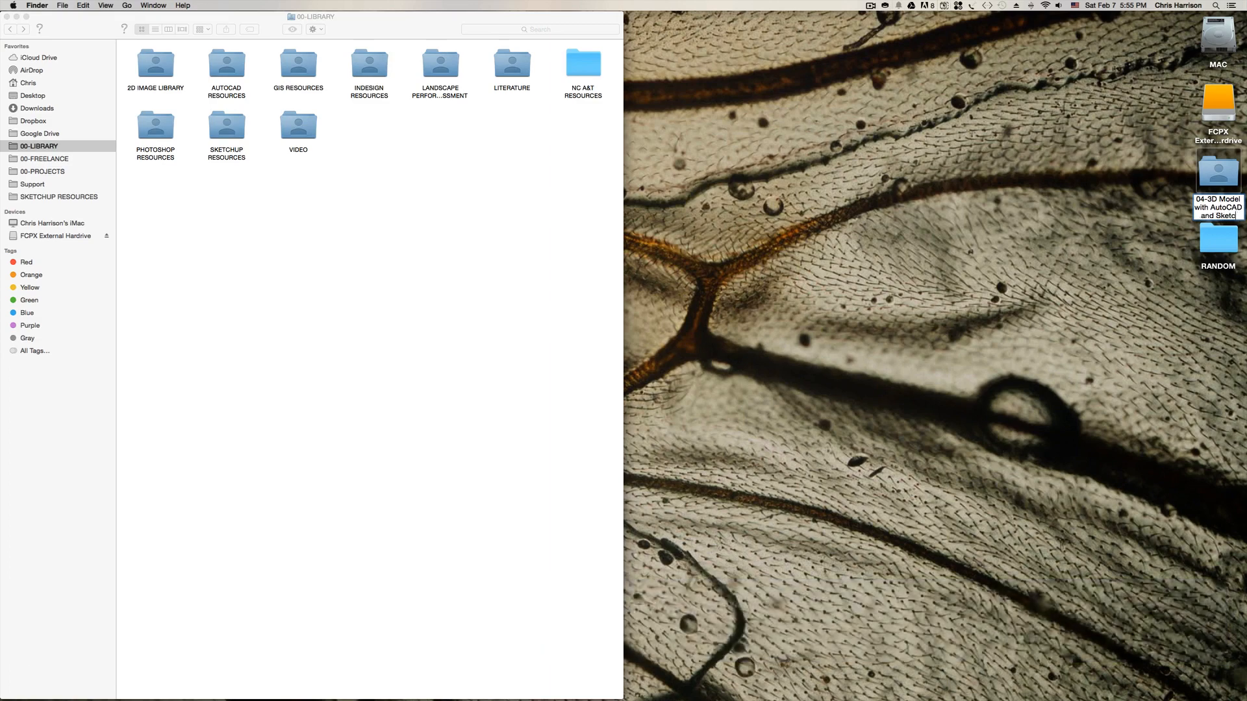
{"action": "type", "text": "hUp"}
{"action": "key", "text": "Return"}
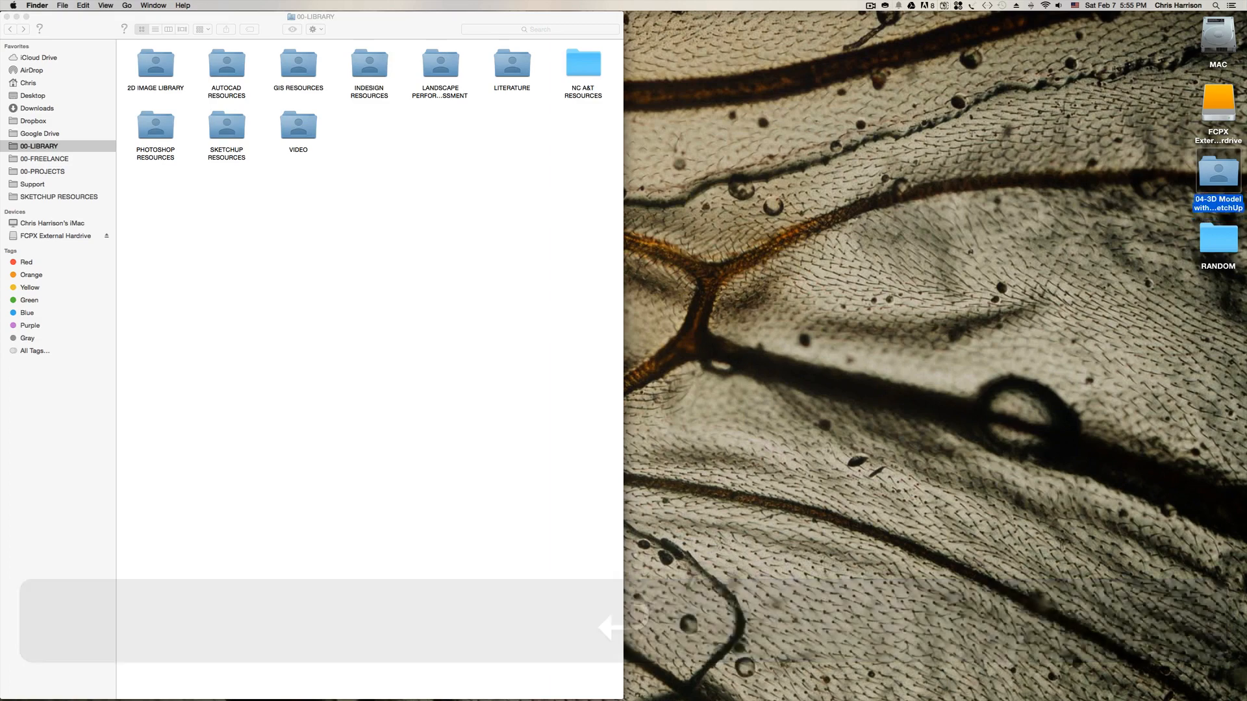
- Open the 04-3D Model with AutoCAD and SketchUp folder in its own window alongside the Downloads folder
{"action": "double_click", "coordinate": [1217, 172]}
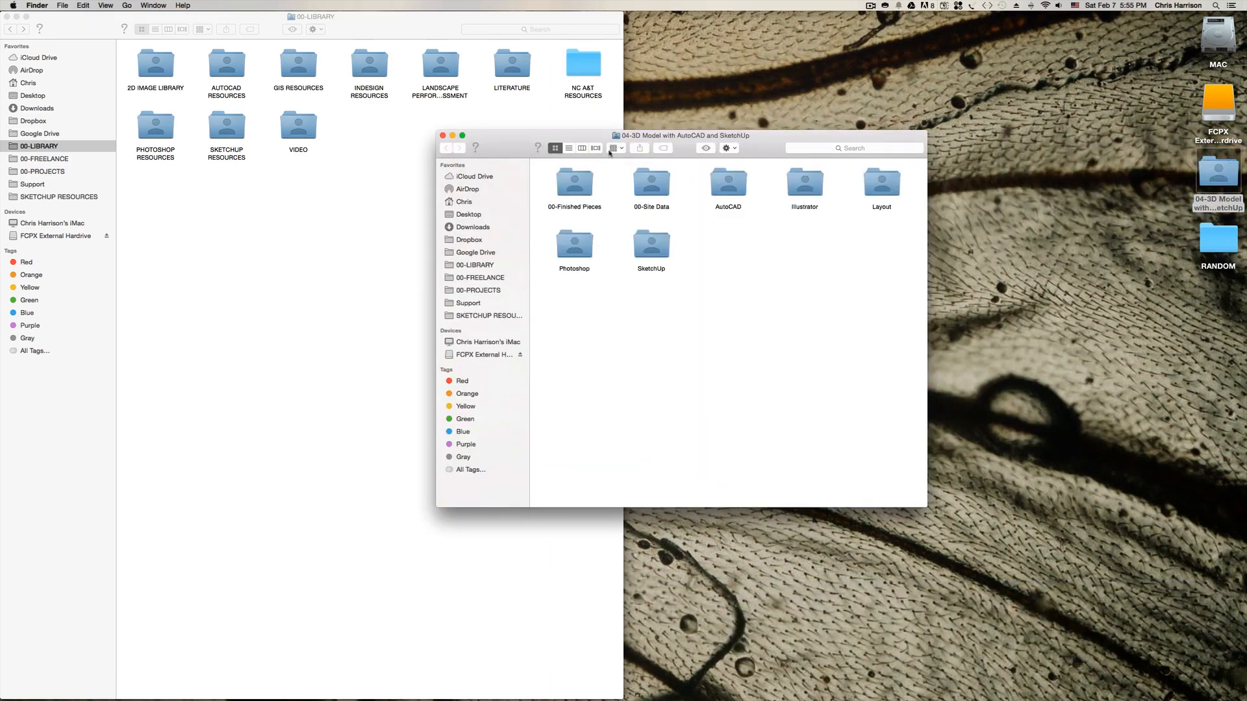
{"action": "left_click_drag", "start_coordinate": [659, 136], "coordinate": [858, 107]}
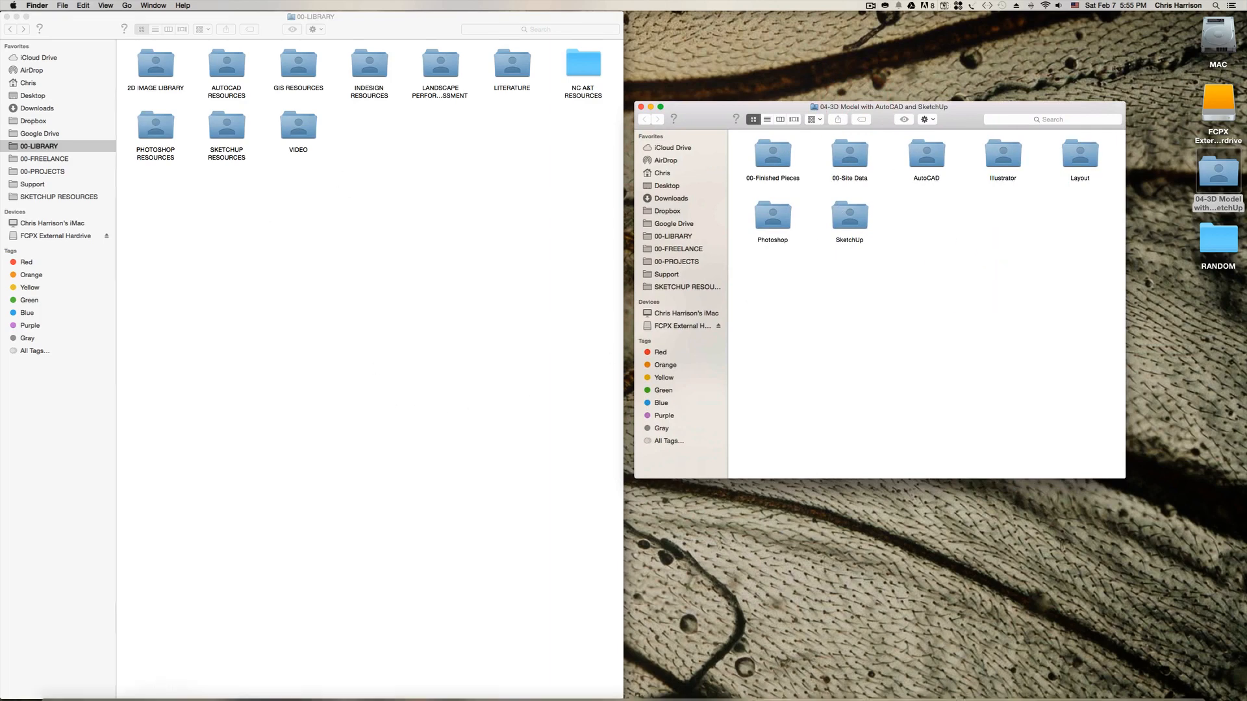
{"action": "mouse_move", "coordinate": [137, 696]}
{"action": "left_click", "coordinate": [71, 676]}
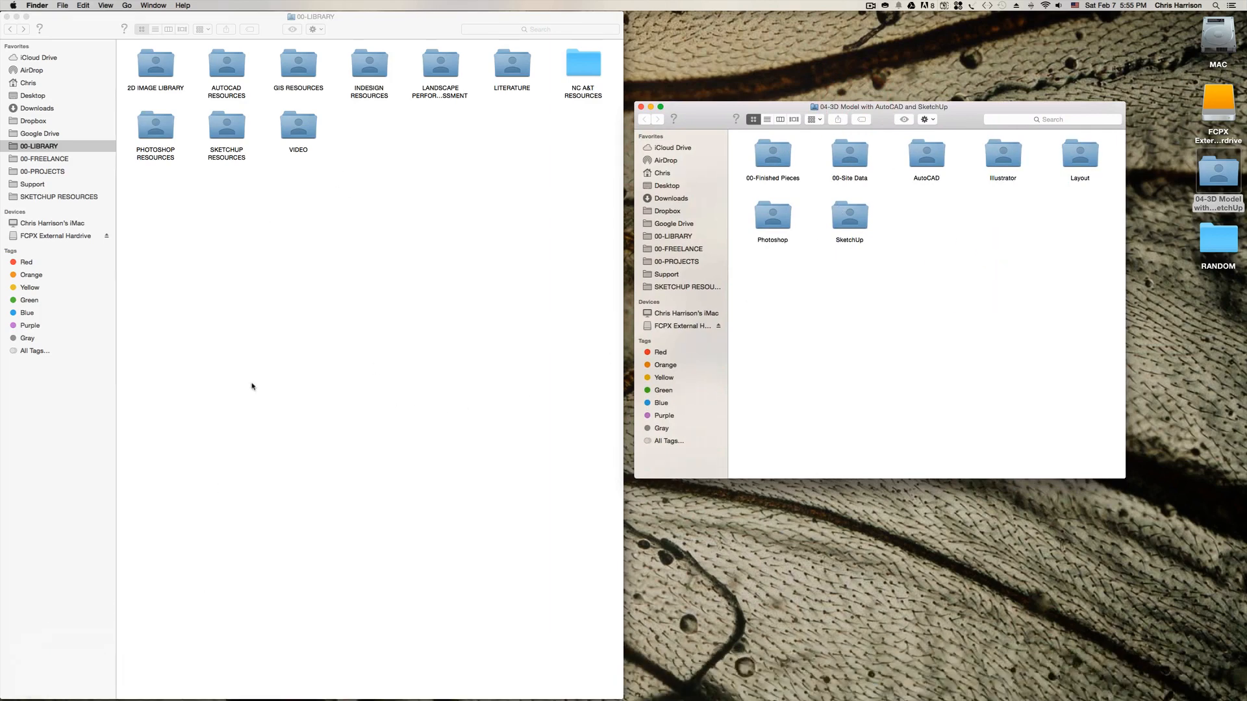
{"action": "left_click", "coordinate": [37, 109]}
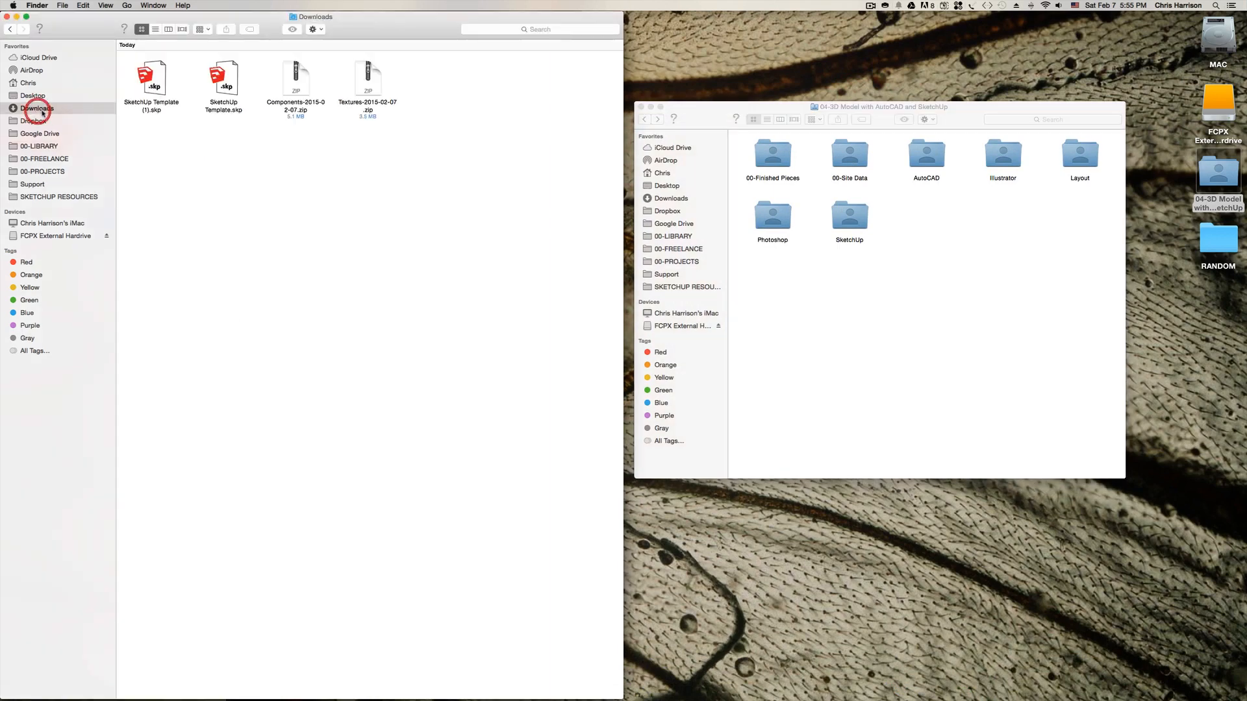
- Move SketchUp Template.skp from Downloads into the project's SketchUp folder
{"action": "left_click", "coordinate": [236, 158]}
{"action": "left_click", "coordinate": [229, 72]}
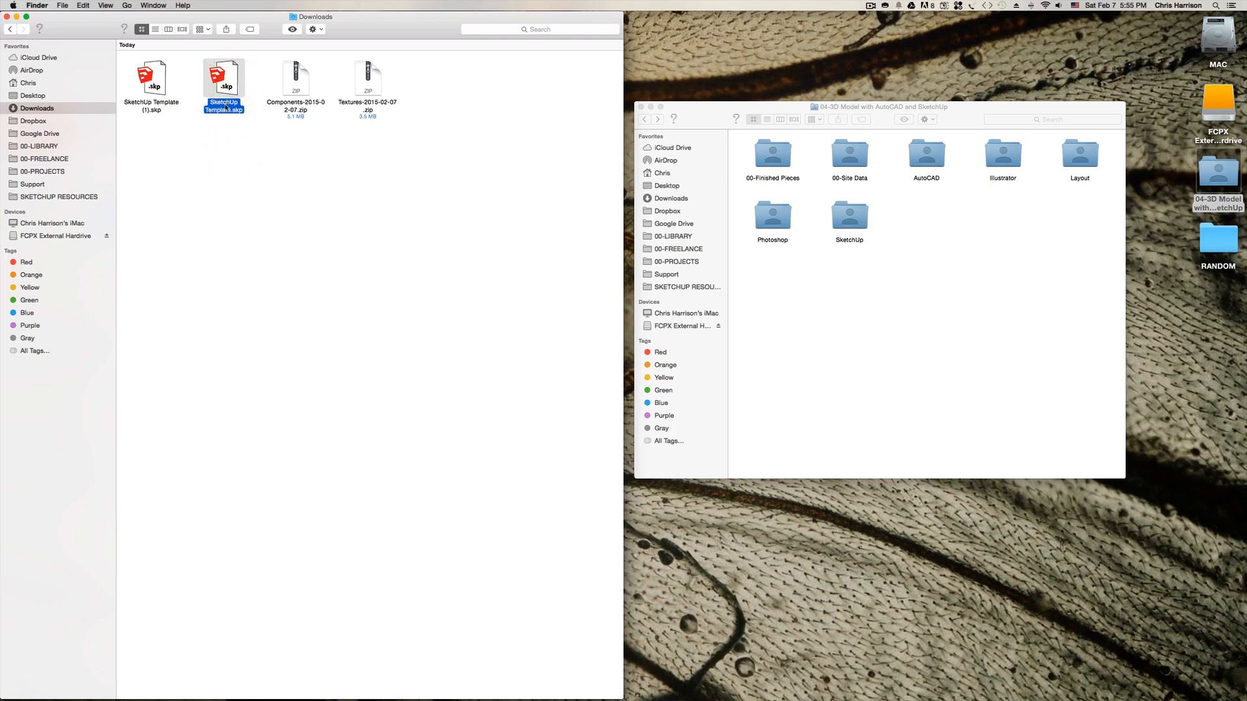
{"action": "mouse_move", "coordinate": [226, 73]}
{"action": "left_mouse_down"}
{"action": "mouse_move", "coordinate": [653, 245]}
{"action": "mouse_move", "coordinate": [868, 305]}
{"action": "mouse_move", "coordinate": [857, 225]}
{"action": "left_mouse_up"}
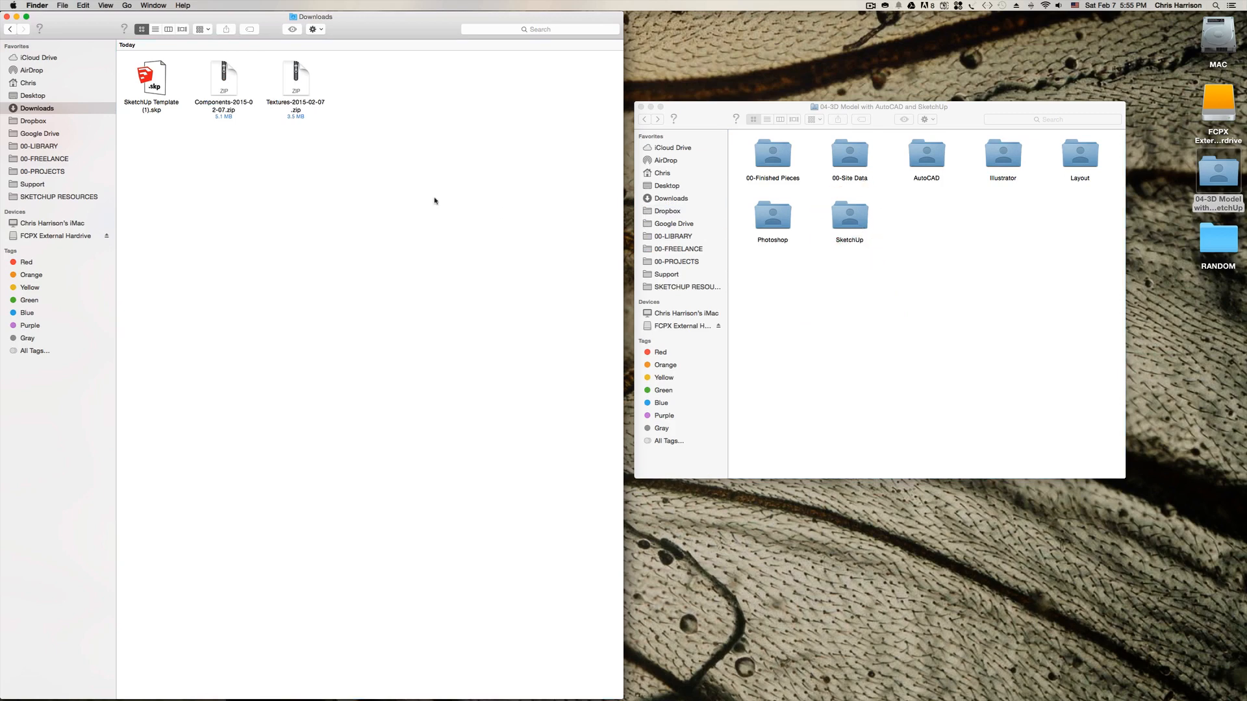
- Extract Components-2015-02-07.zip and copy all its component files into the Components folder inside the project's SketchUp folder
{"action": "double_click", "coordinate": [232, 84]}
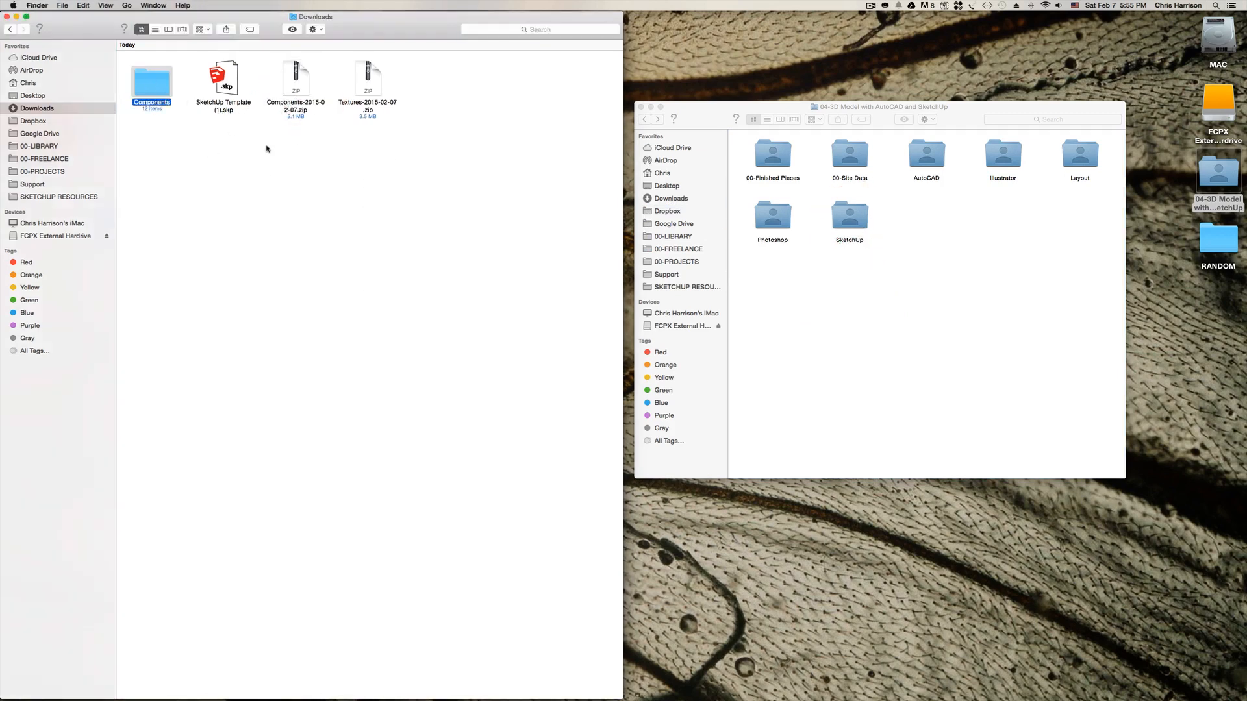
{"action": "double_click", "coordinate": [843, 216]}
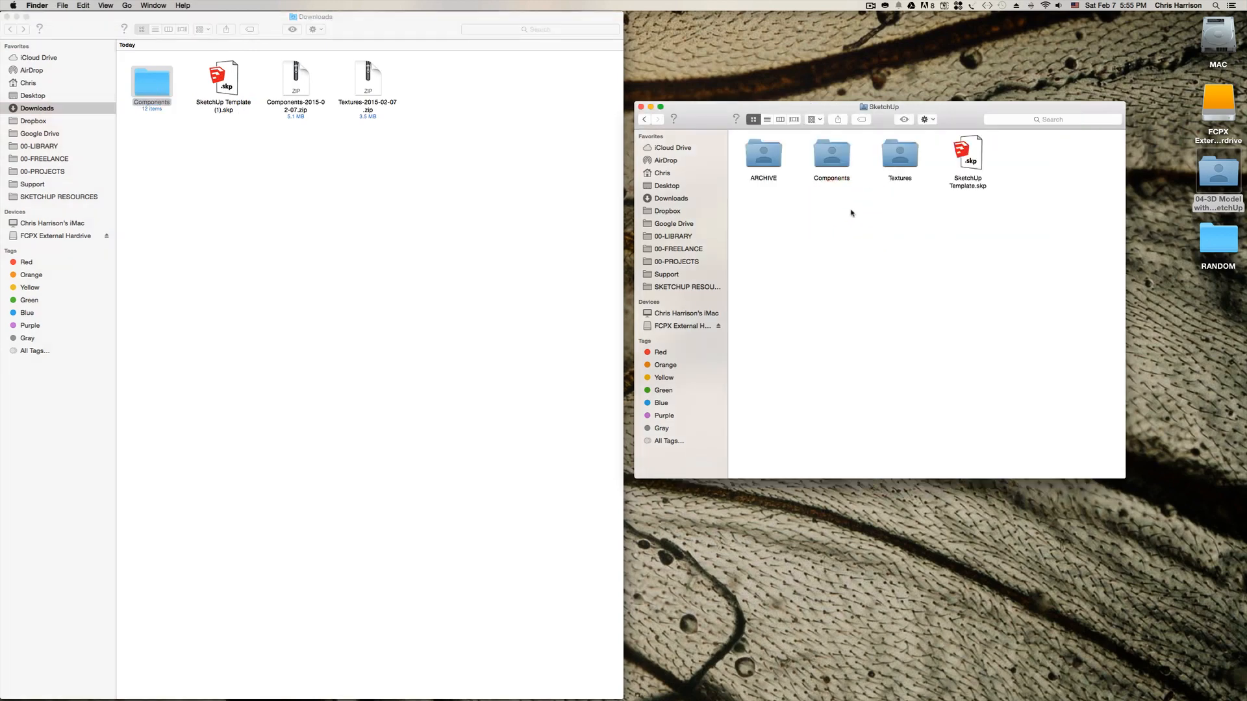
{"action": "double_click", "coordinate": [152, 74]}
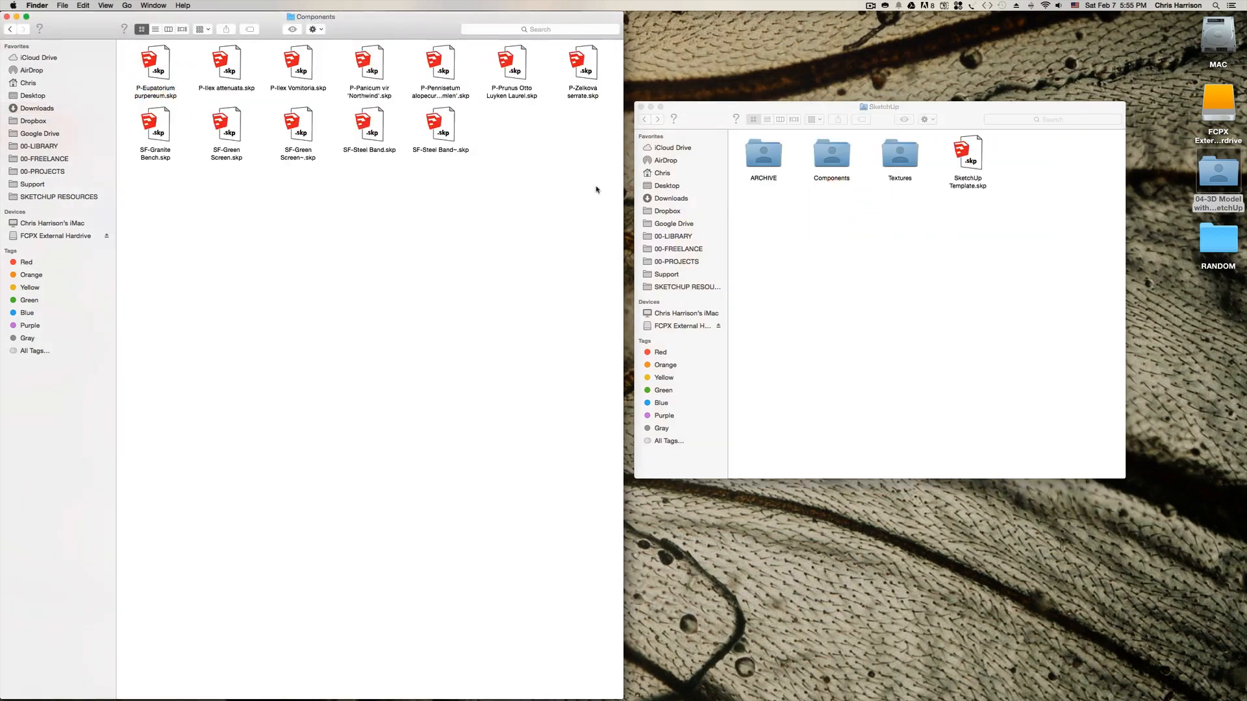
{"action": "left_click_drag", "start_coordinate": [597, 187], "coordinate": [134, 51]}
{"action": "key", "text": "super+c"}
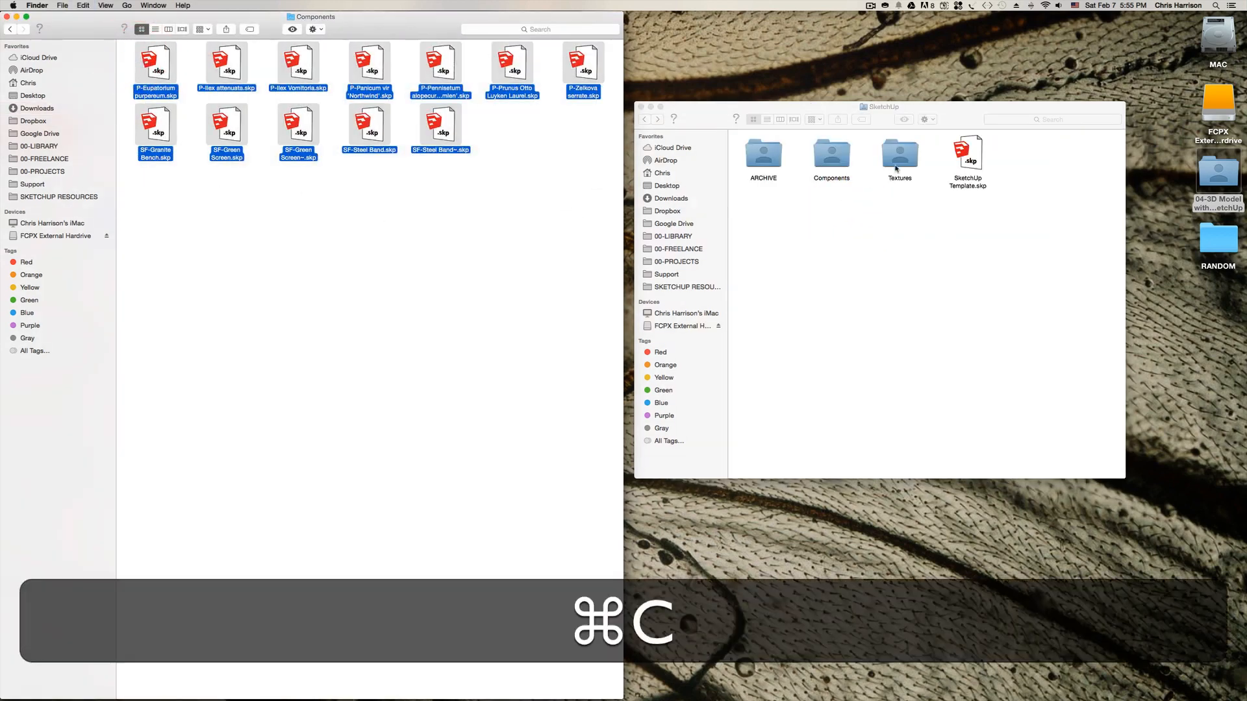
{"action": "double_click", "coordinate": [835, 156]}
{"action": "left_click", "coordinate": [815, 227]}
{"action": "key", "text": "super+v"}
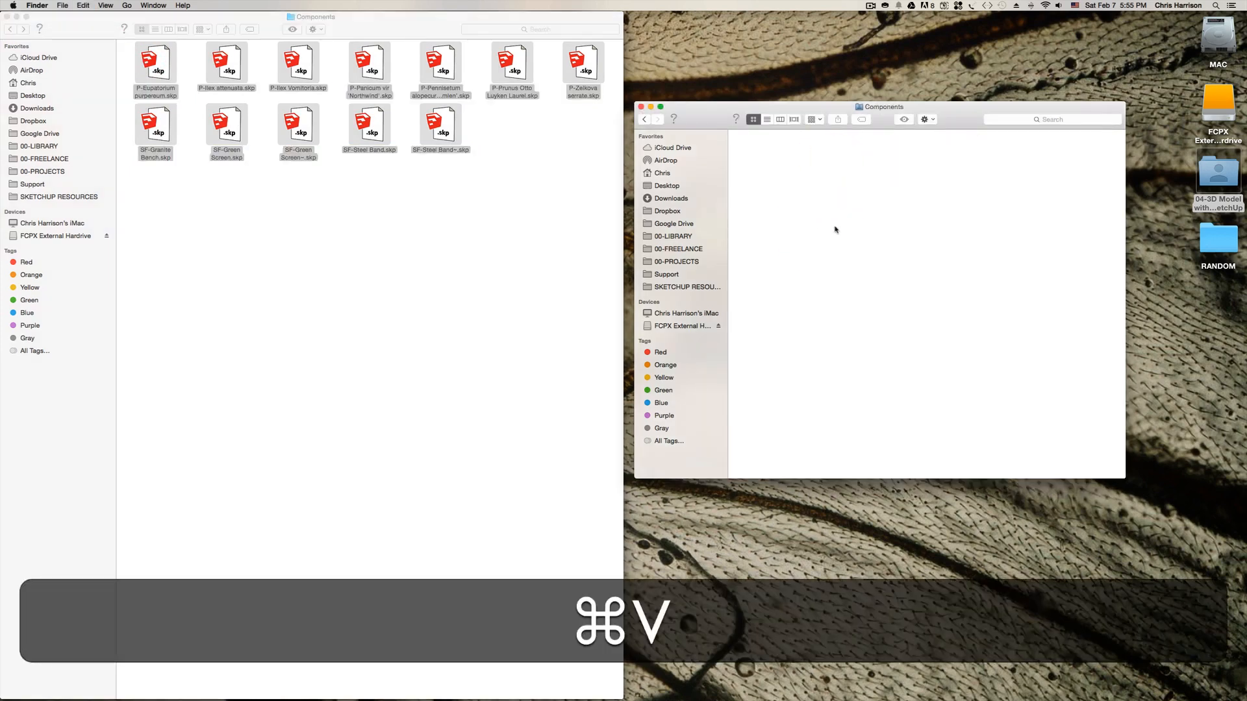
- Extract Textures-2015-02-07.zip in Downloads and open the extracted Textures folder
{"action": "left_click", "coordinate": [11, 28]}
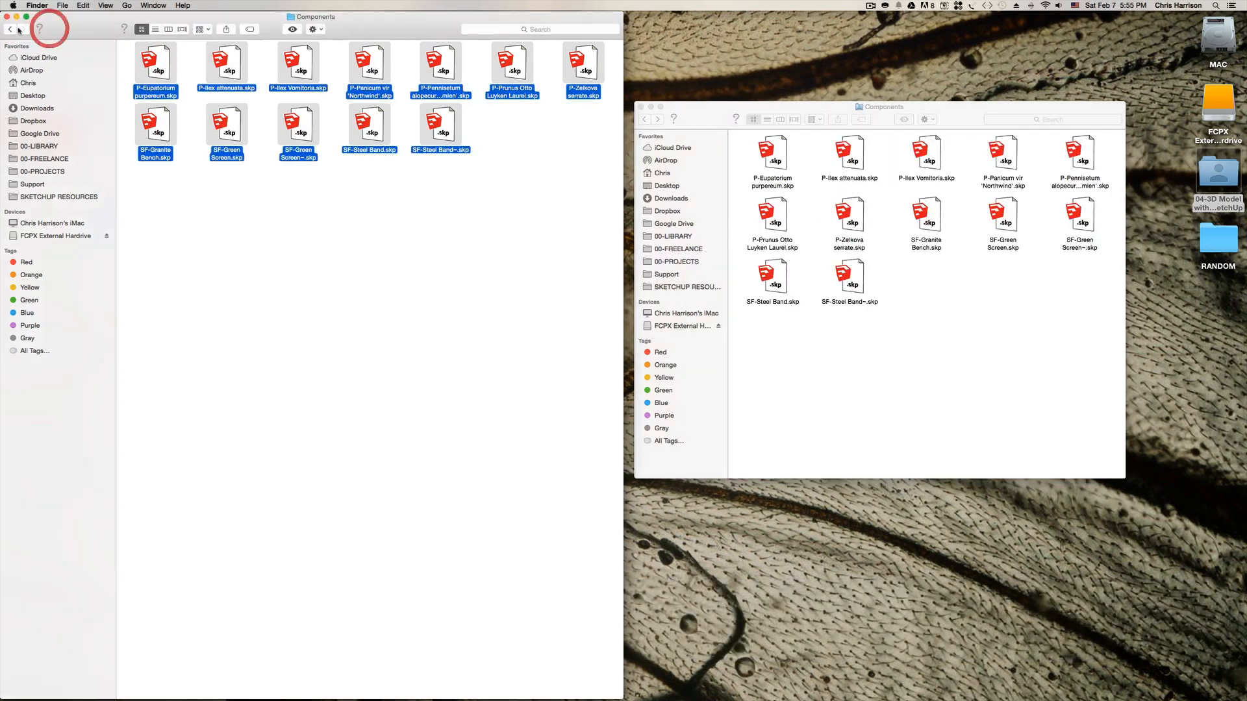
{"action": "left_click", "coordinate": [10, 28]}
{"action": "double_click", "coordinate": [368, 81]}
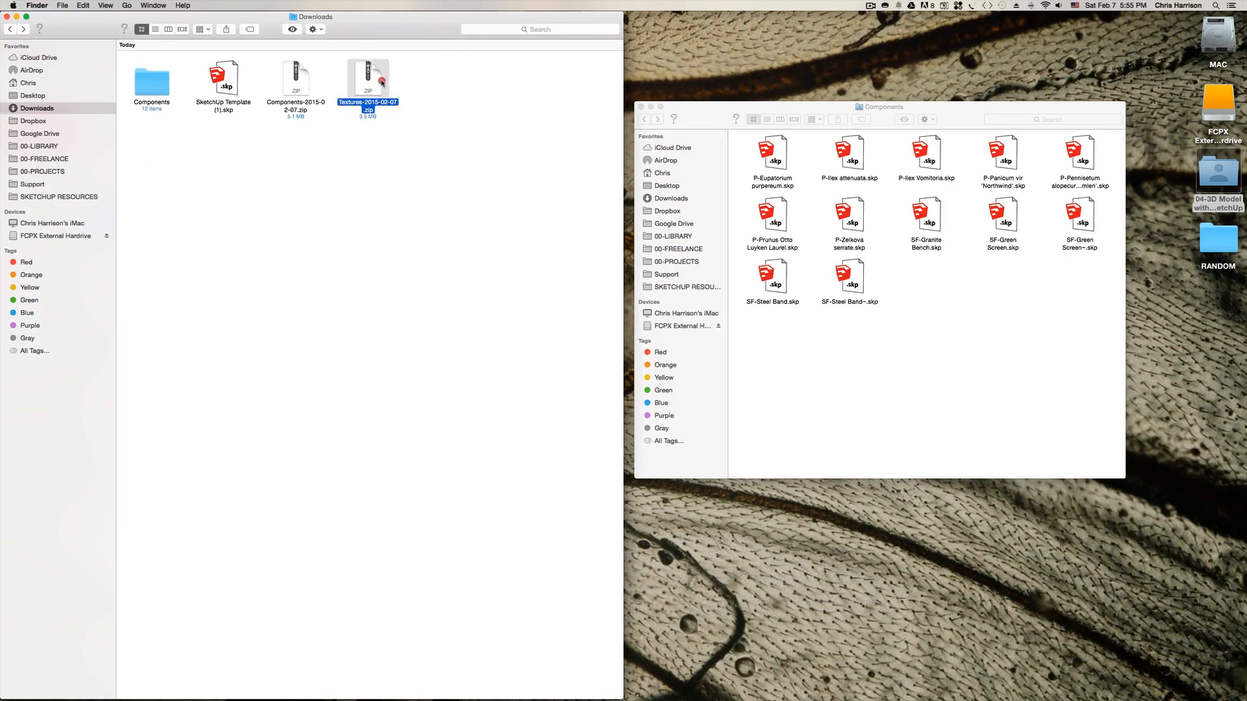
{"action": "left_click", "coordinate": [222, 76]}
{"action": "double_click", "coordinate": [222, 77]}
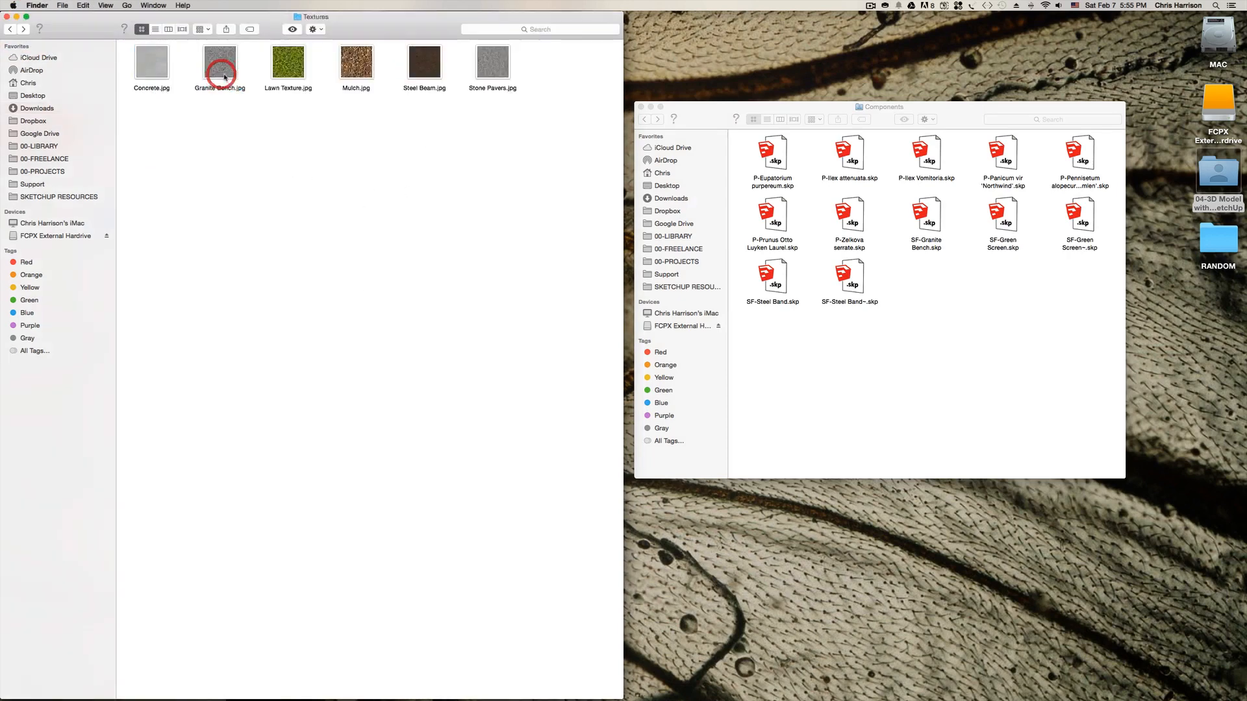
- Copy all the texture images from the extracted folder into the Textures folder inside the project's SketchUp folder
{"action": "left_click_drag", "start_coordinate": [553, 139], "coordinate": [130, 59]}
{"action": "key", "text": "super+c"}
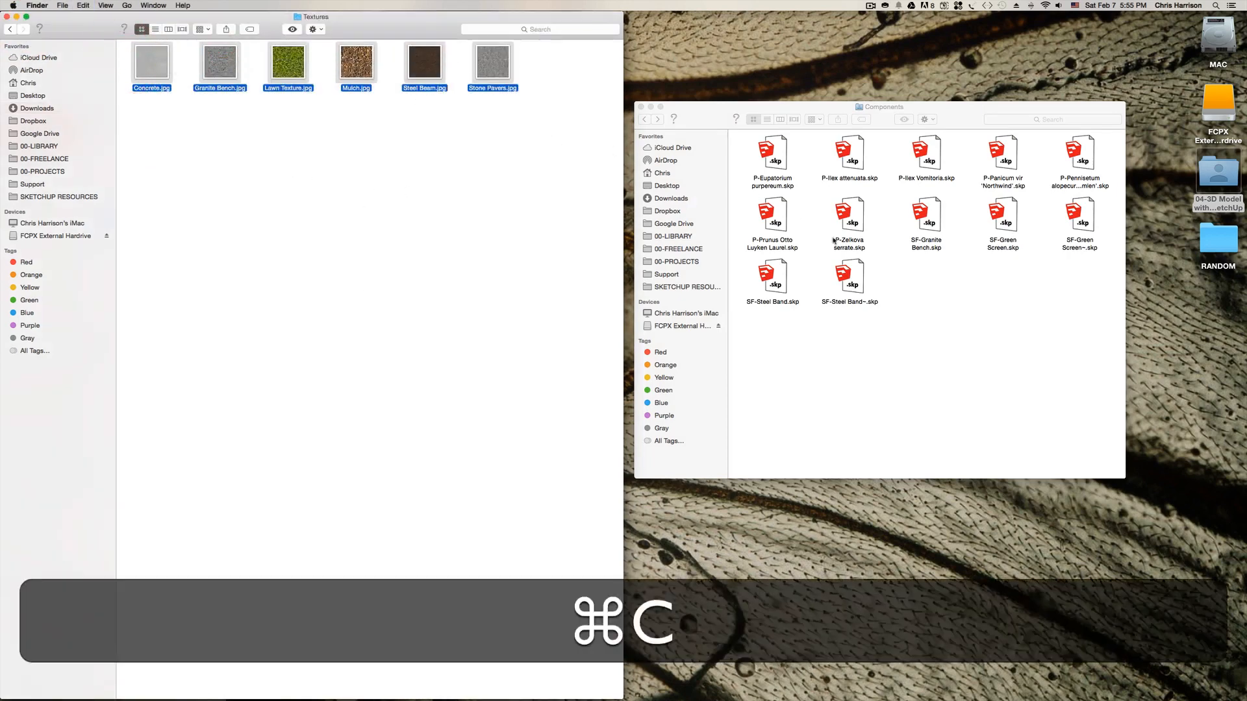
{"action": "left_click", "coordinate": [849, 381]}
{"action": "left_click", "coordinate": [643, 119]}
{"action": "double_click", "coordinate": [900, 156]}
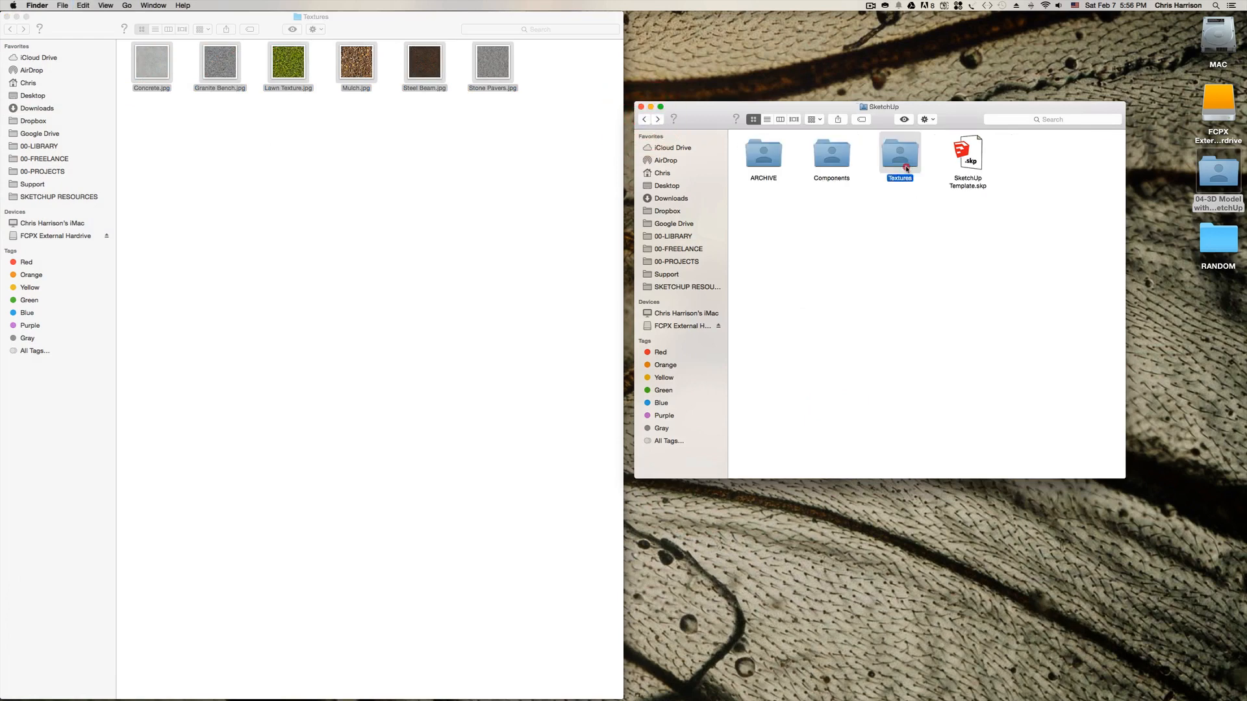
{"action": "key", "text": "super+v"}
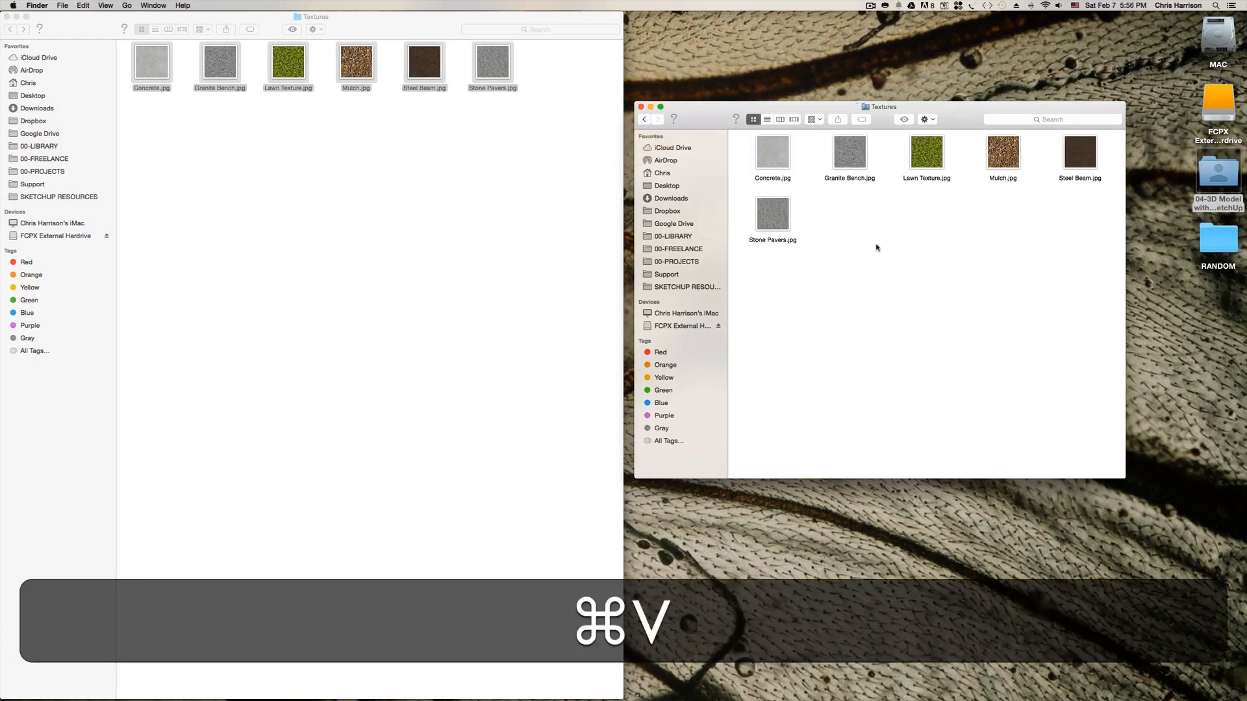
{"action": "left_click", "coordinate": [905, 307]}
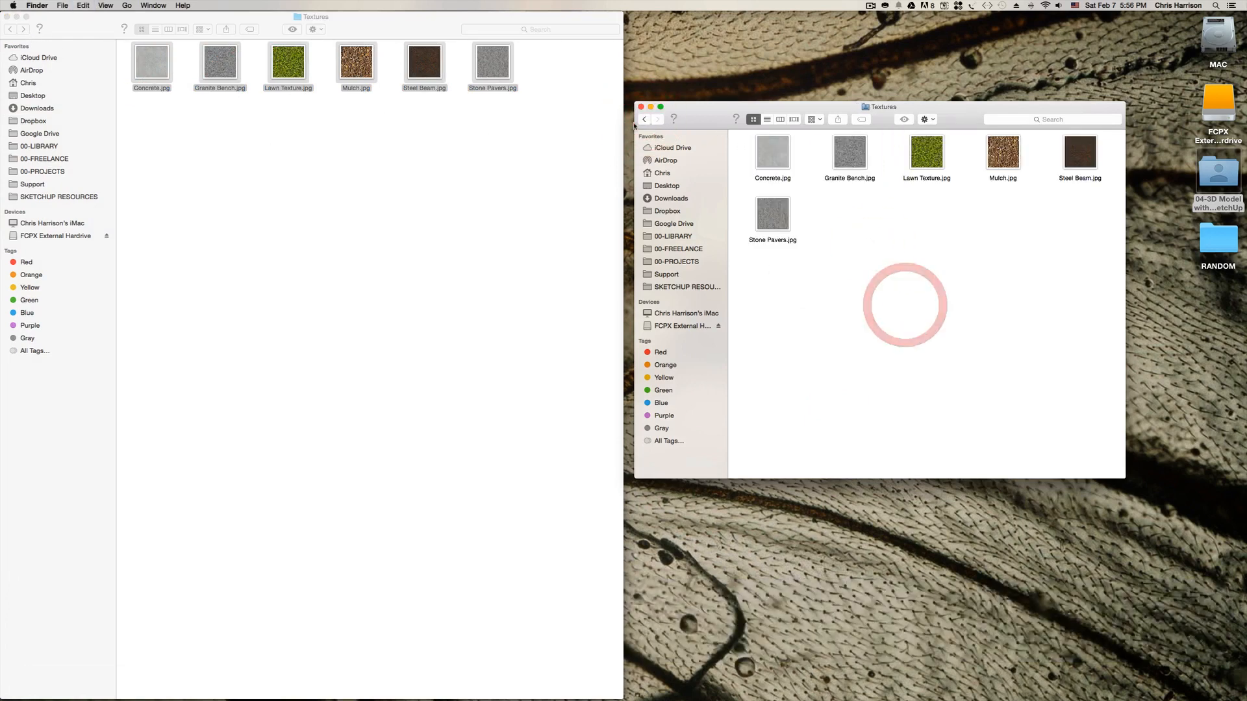
- Open the project's AutoCAD folder and return the other window to the Downloads folder
{"action": "left_click", "coordinate": [643, 119]}
{"action": "left_click", "coordinate": [643, 119]}
{"action": "double_click", "coordinate": [935, 169]}
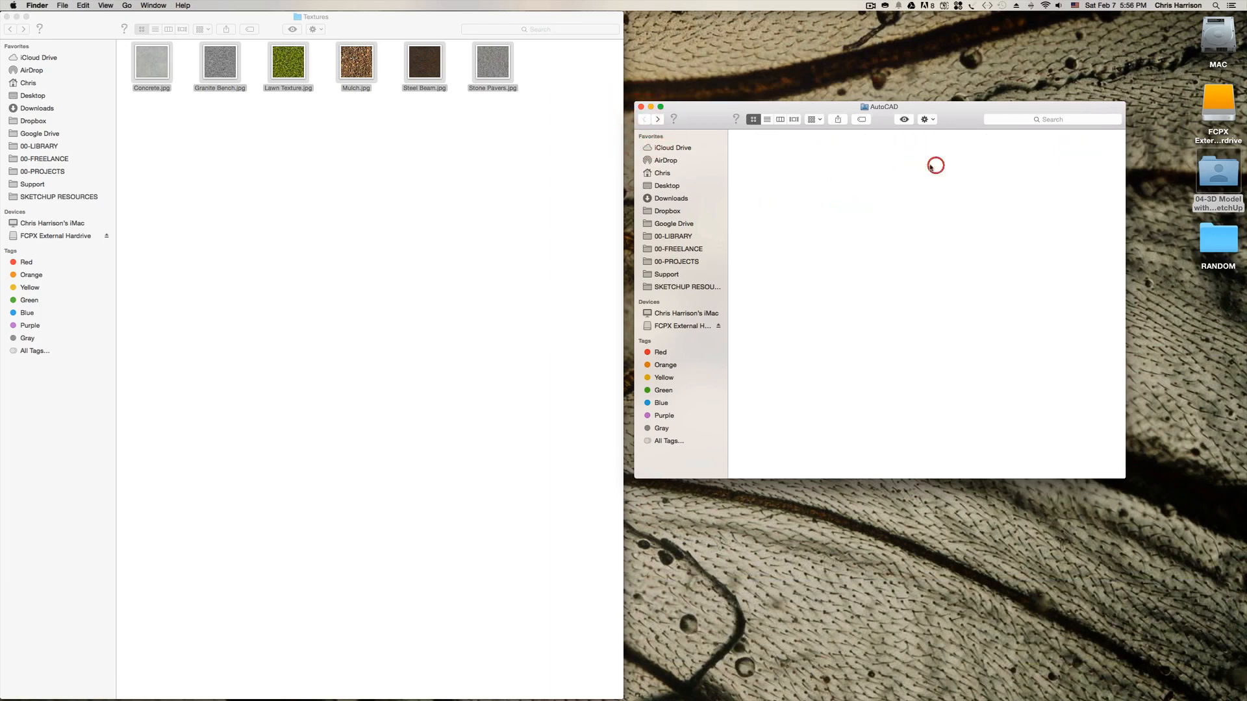
{"action": "left_click", "coordinate": [14, 30]}
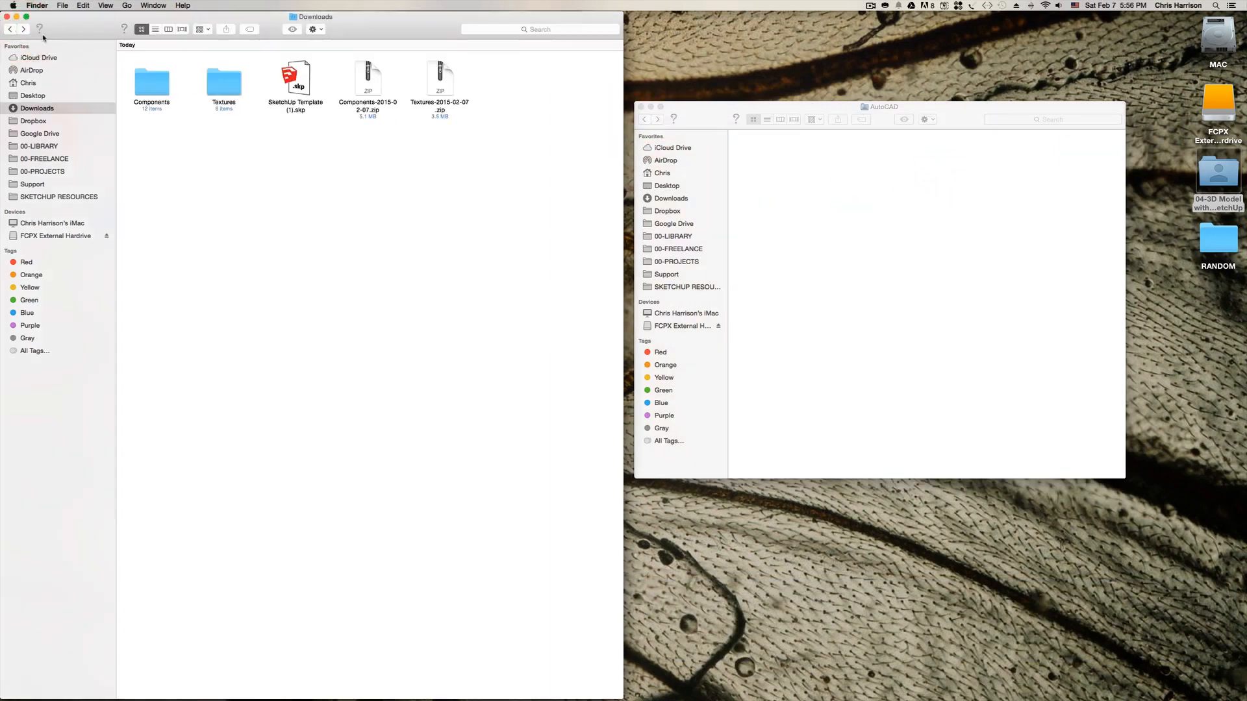
{"action": "left_click", "coordinate": [10, 30]}
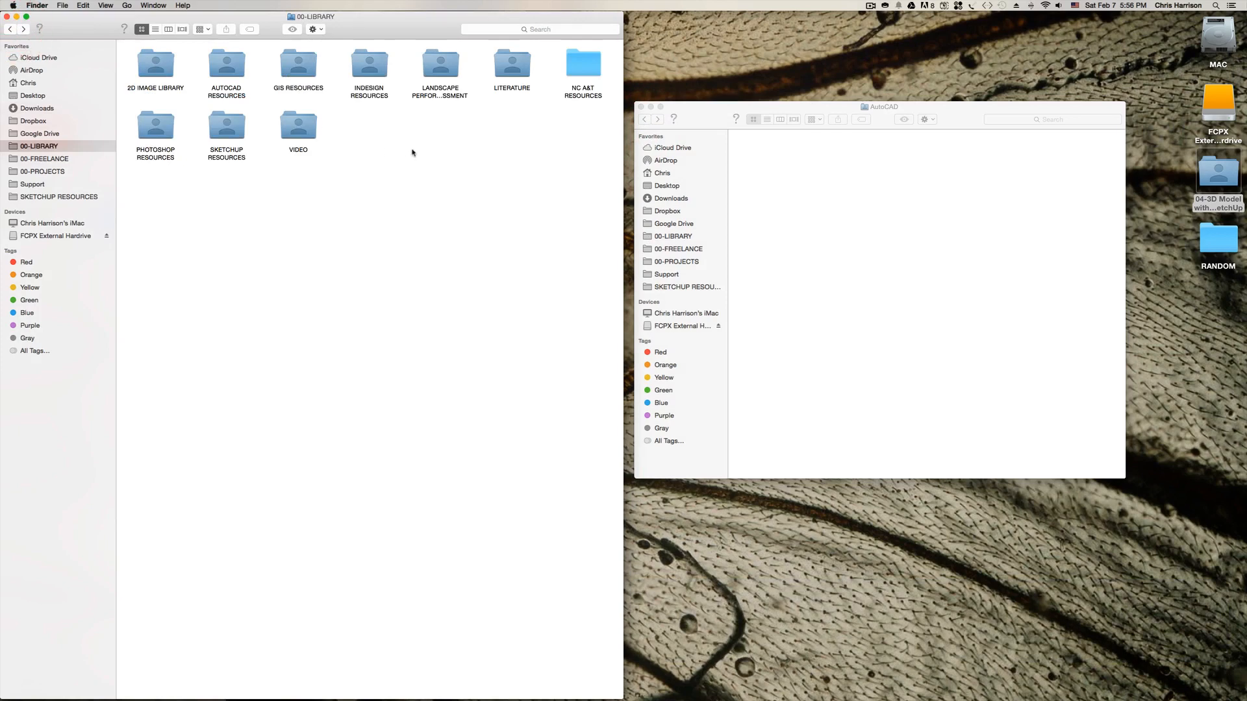
{"action": "left_click", "coordinate": [37, 109]}
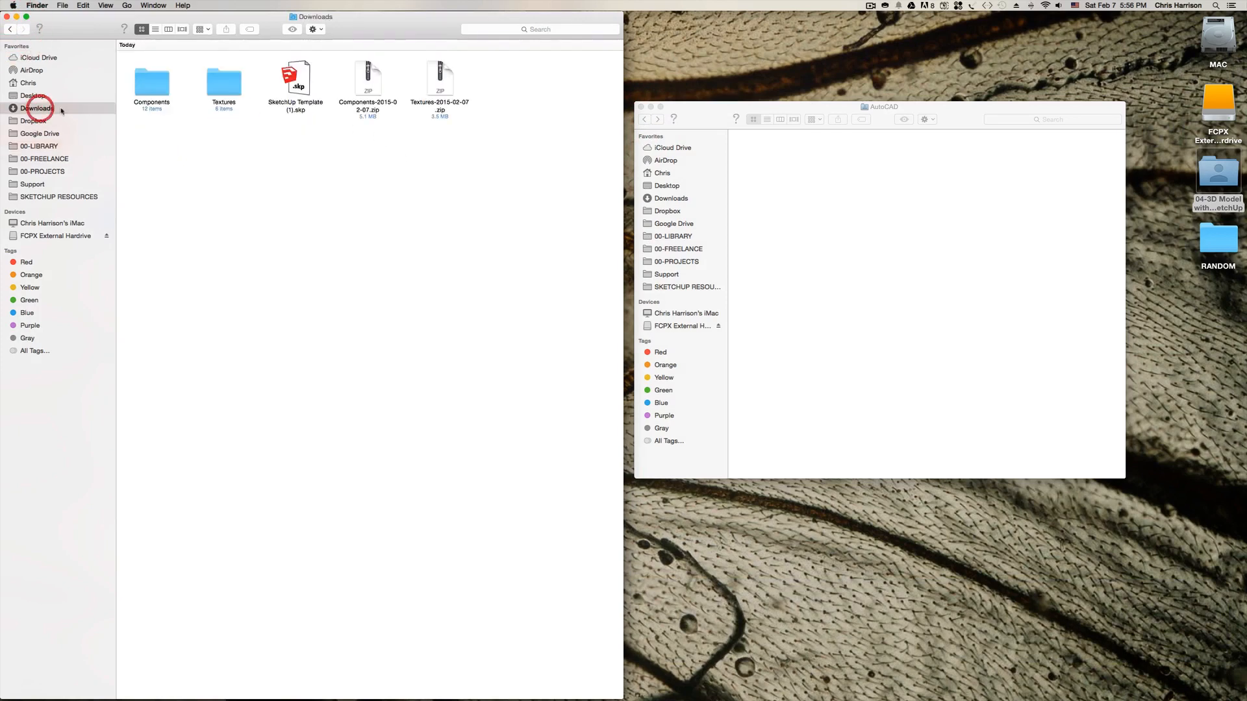
{"action": "left_click", "coordinate": [339, 148]}
- Switch to Google Chrome and download Base Model.dwg from the Resource Files folder in Google Drive
{"action": "mouse_move", "coordinate": [280, 698]}
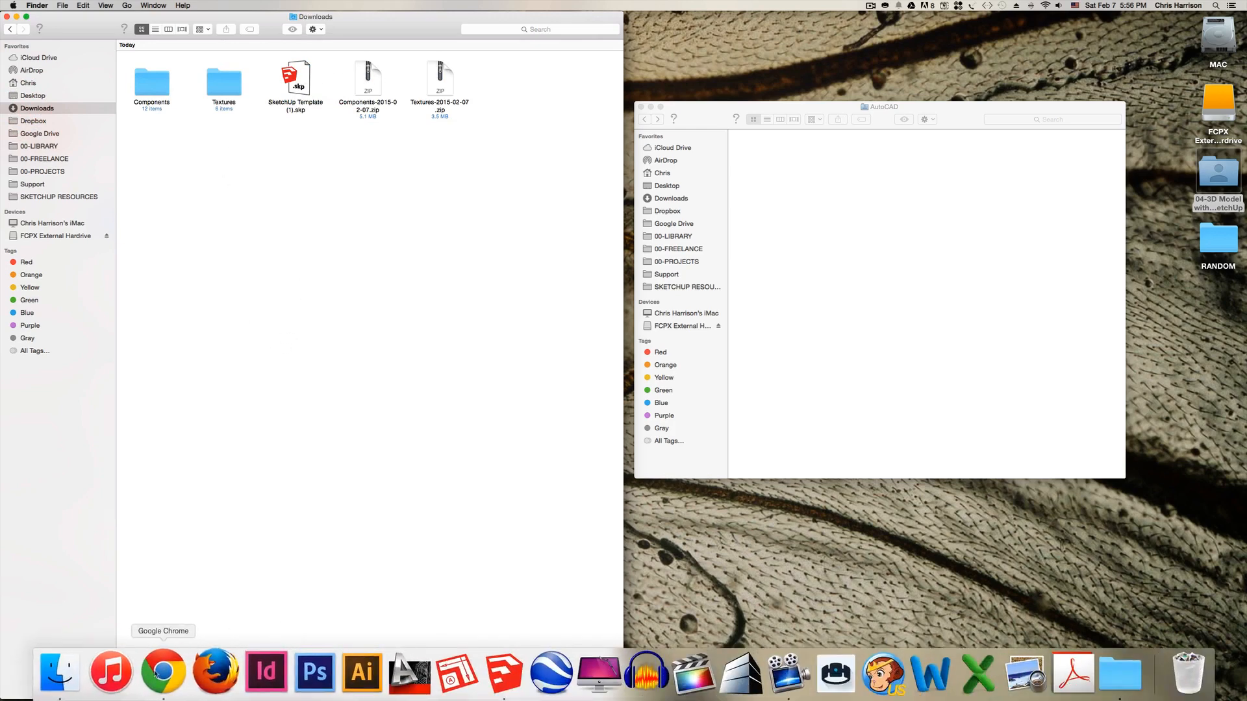
{"action": "left_click", "coordinate": [162, 672]}
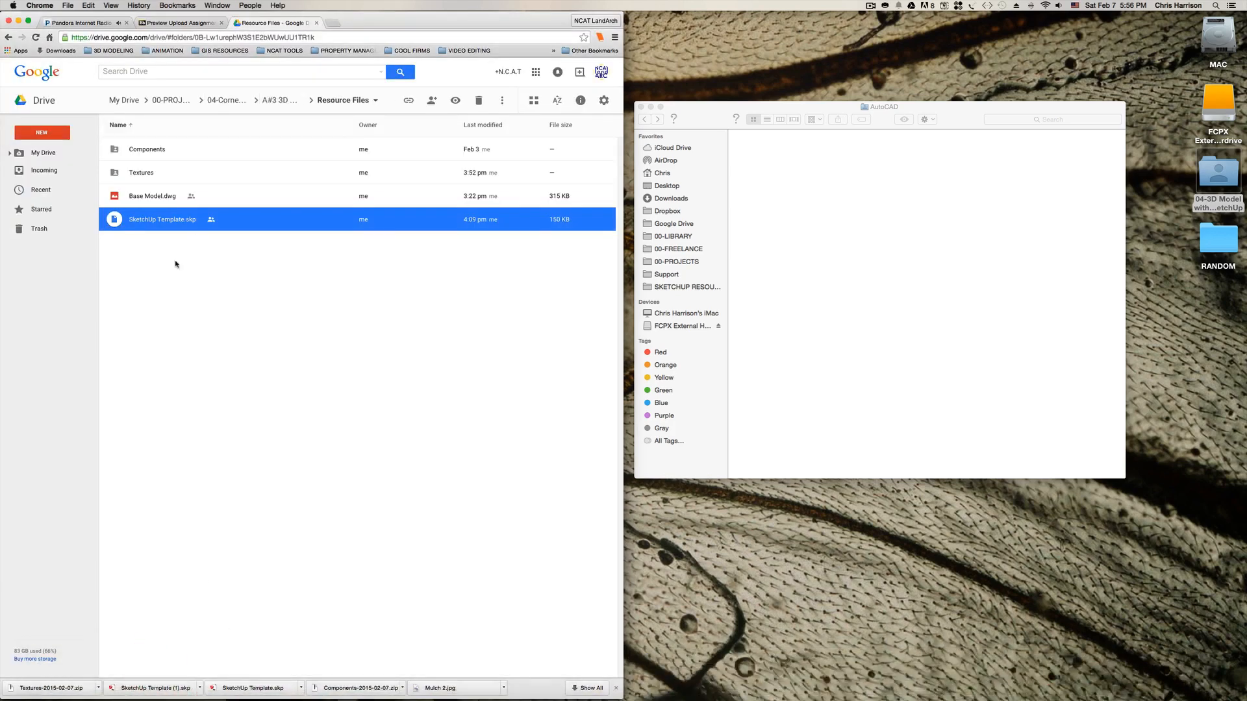
{"action": "left_click", "coordinate": [163, 343]}
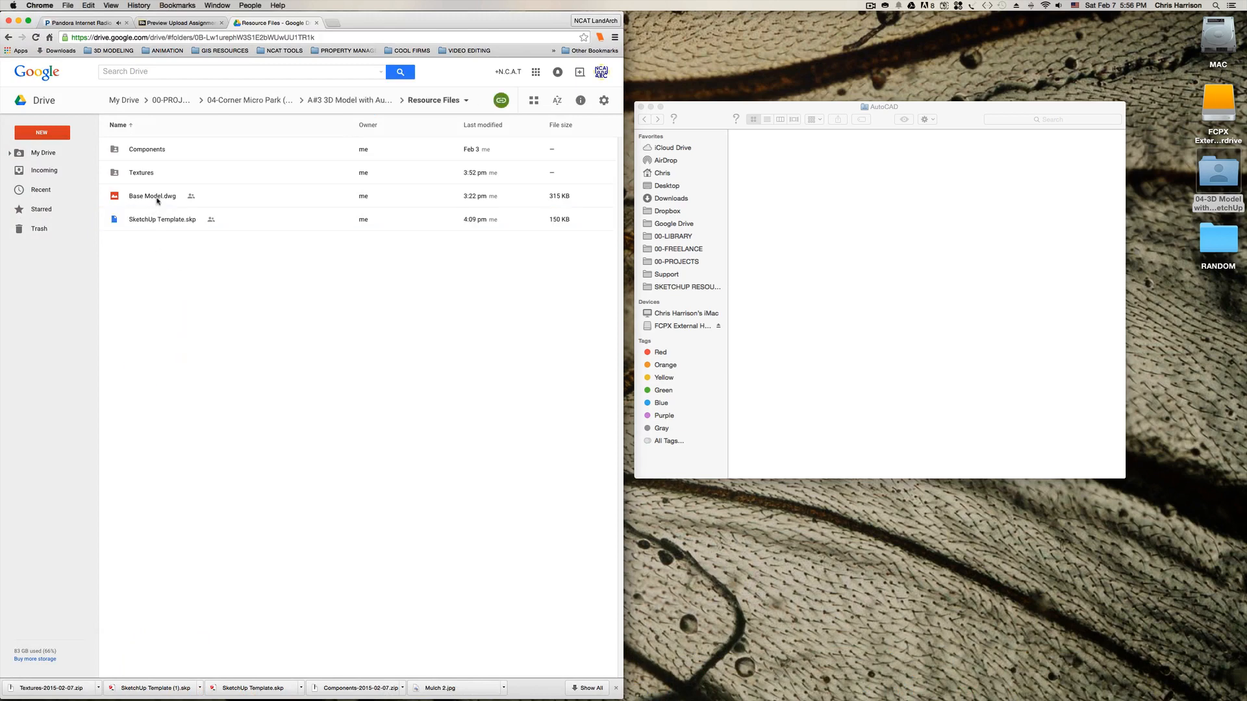
{"action": "right_click", "coordinate": [157, 202]}
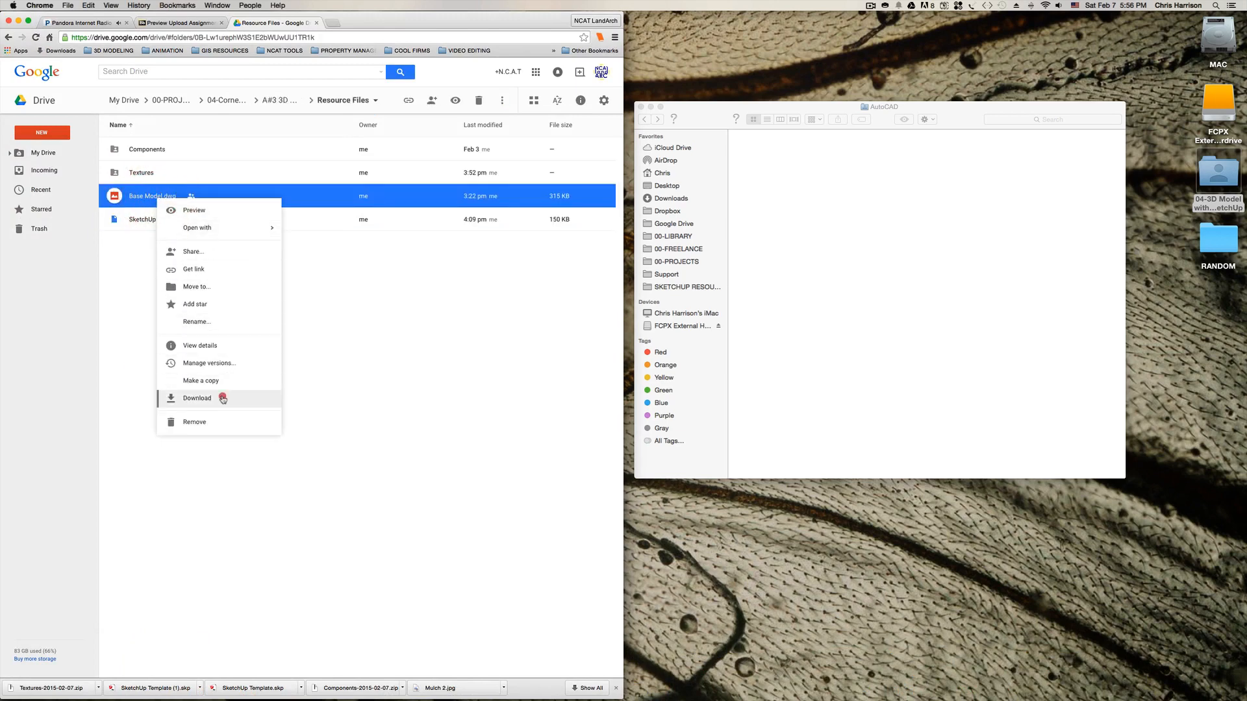
{"action": "left_click", "coordinate": [223, 398]}
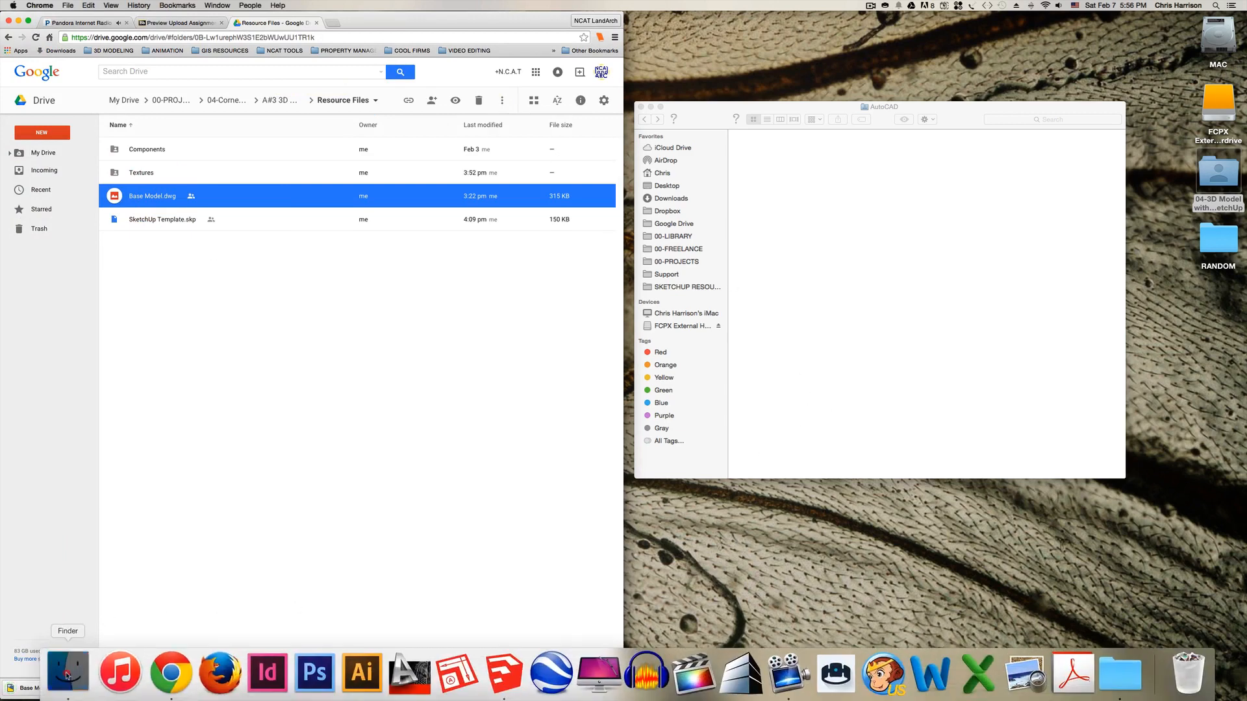
- Switch to Finder, move Base Model.dwg from Downloads into the project's AutoCAD folder and open that folder
{"action": "left_click", "coordinate": [66, 675]}
{"action": "left_click", "coordinate": [362, 168]}
{"action": "left_click", "coordinate": [150, 83]}
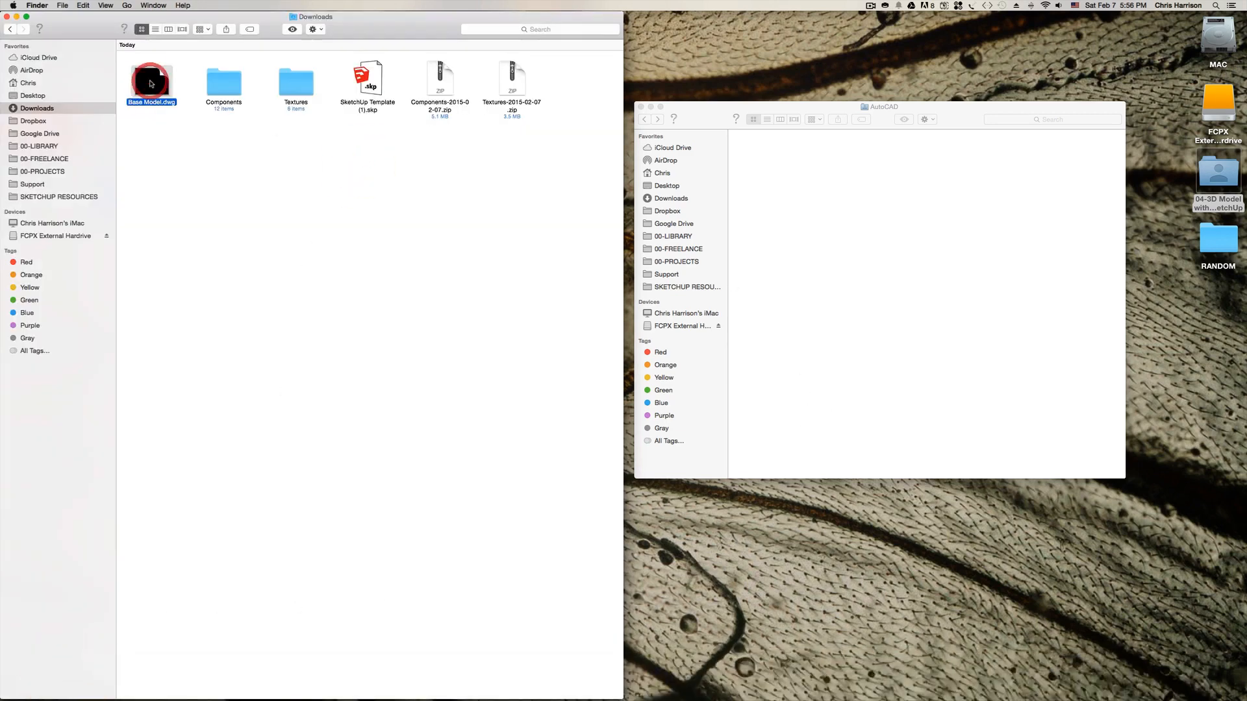
{"action": "left_click", "coordinate": [710, 126]}
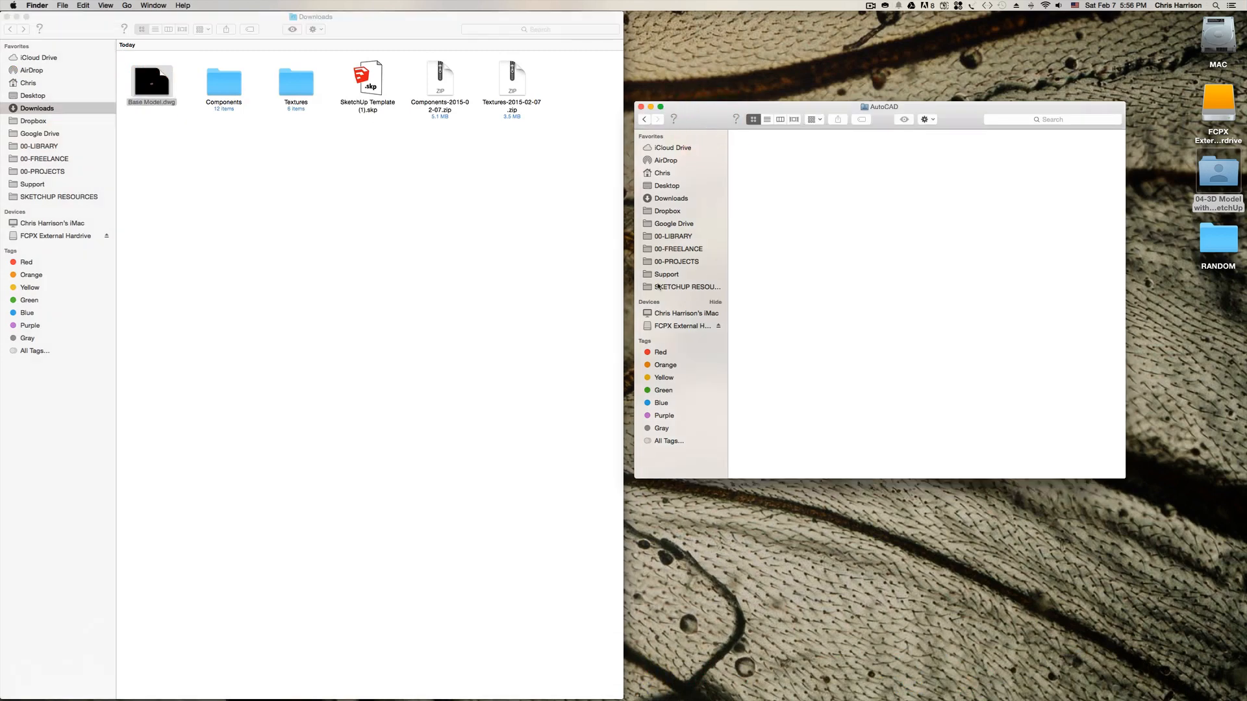
{"action": "left_click", "coordinate": [667, 185]}
{"action": "double_click", "coordinate": [757, 171]}
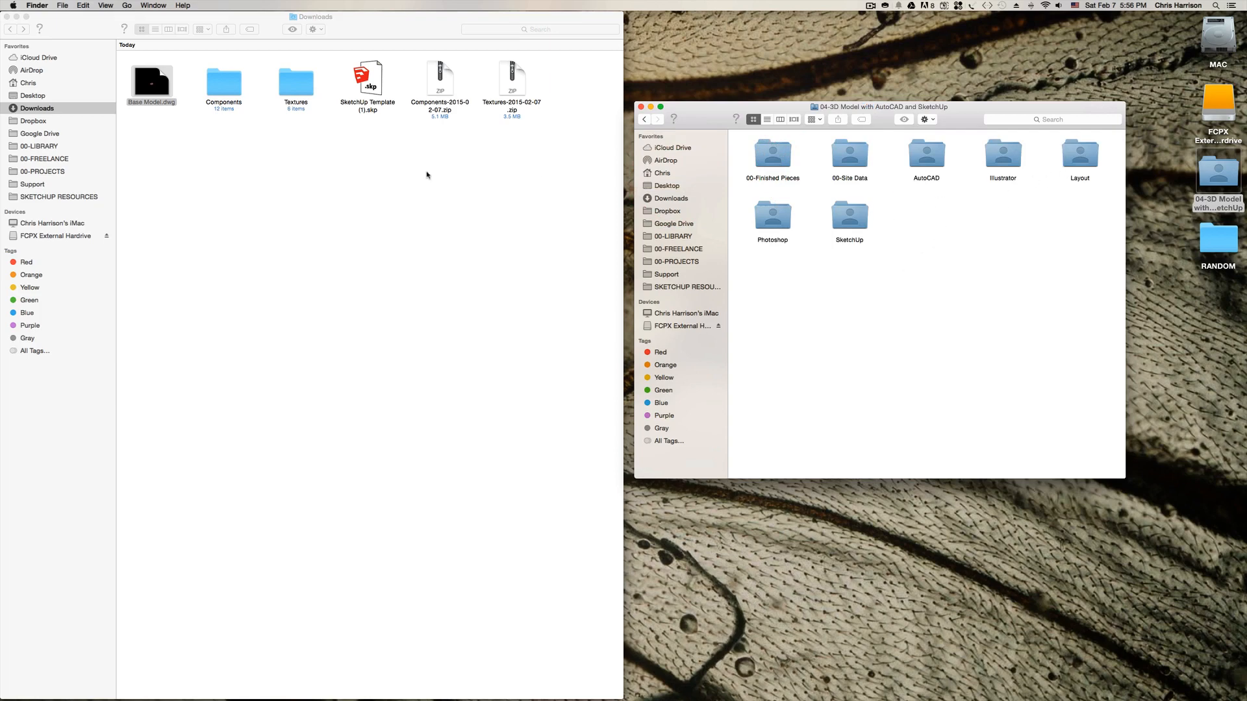
{"action": "left_click_drag", "start_coordinate": [151, 83], "coordinate": [928, 166]}
{"action": "double_click", "coordinate": [927, 161]}
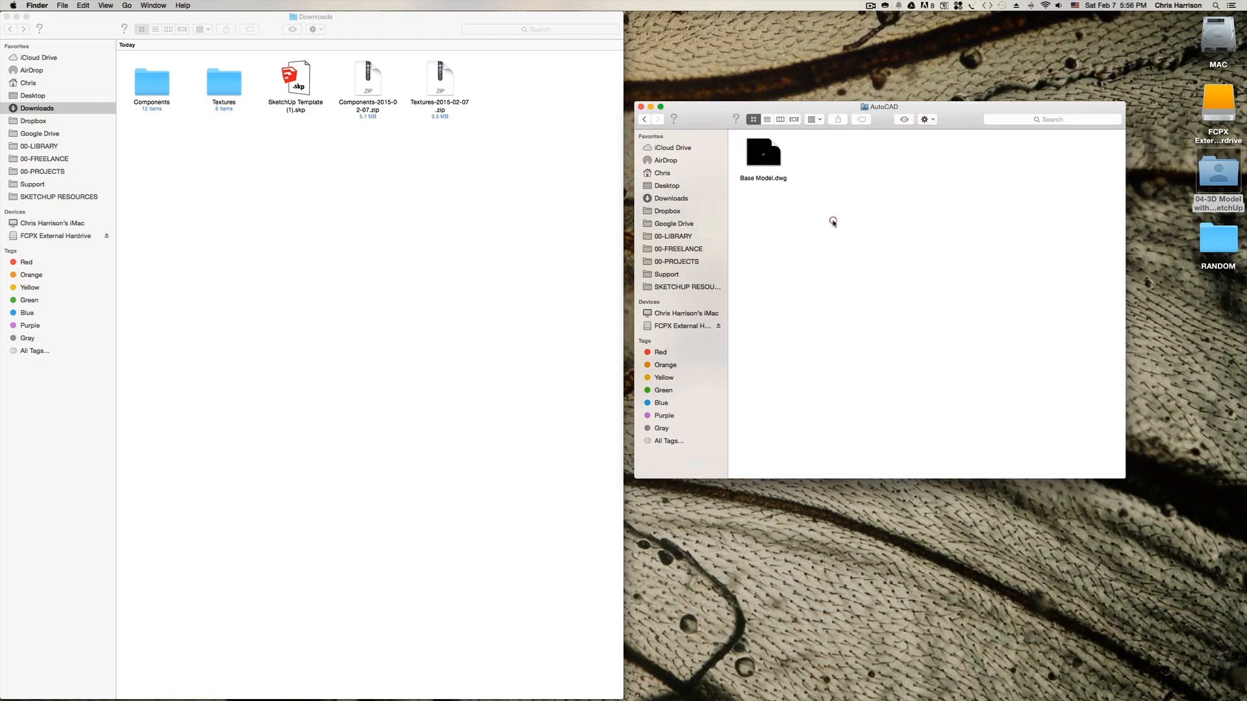
- Close the Downloads and AutoCAD folder windows and minimise the browser to clear the desktop
{"action": "left_click", "coordinate": [8, 16]}
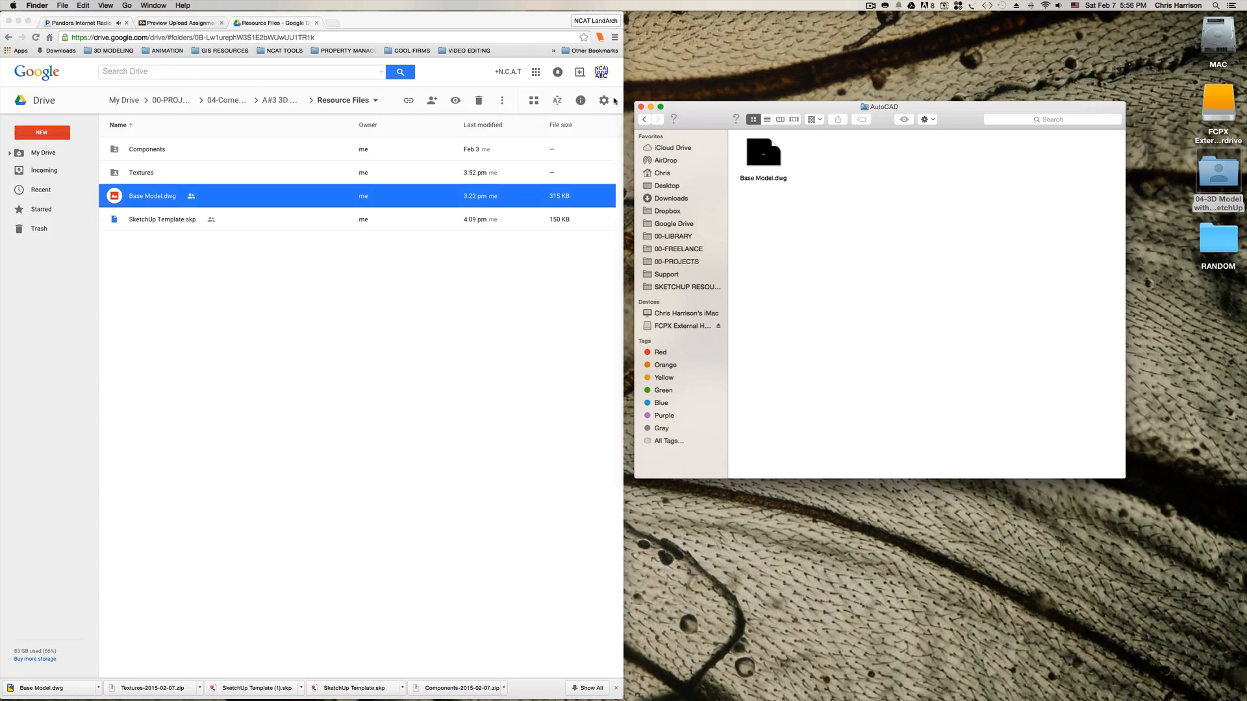
{"action": "left_click", "coordinate": [641, 108]}
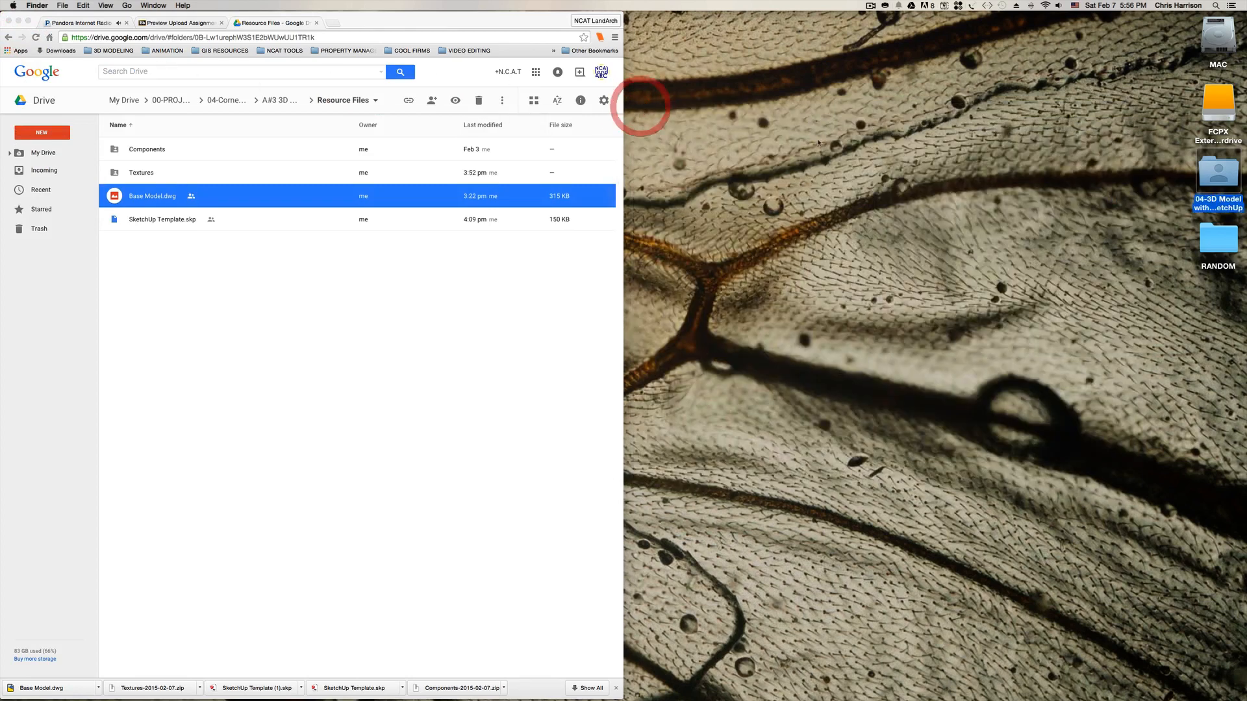
{"action": "left_click", "coordinate": [18, 21]}
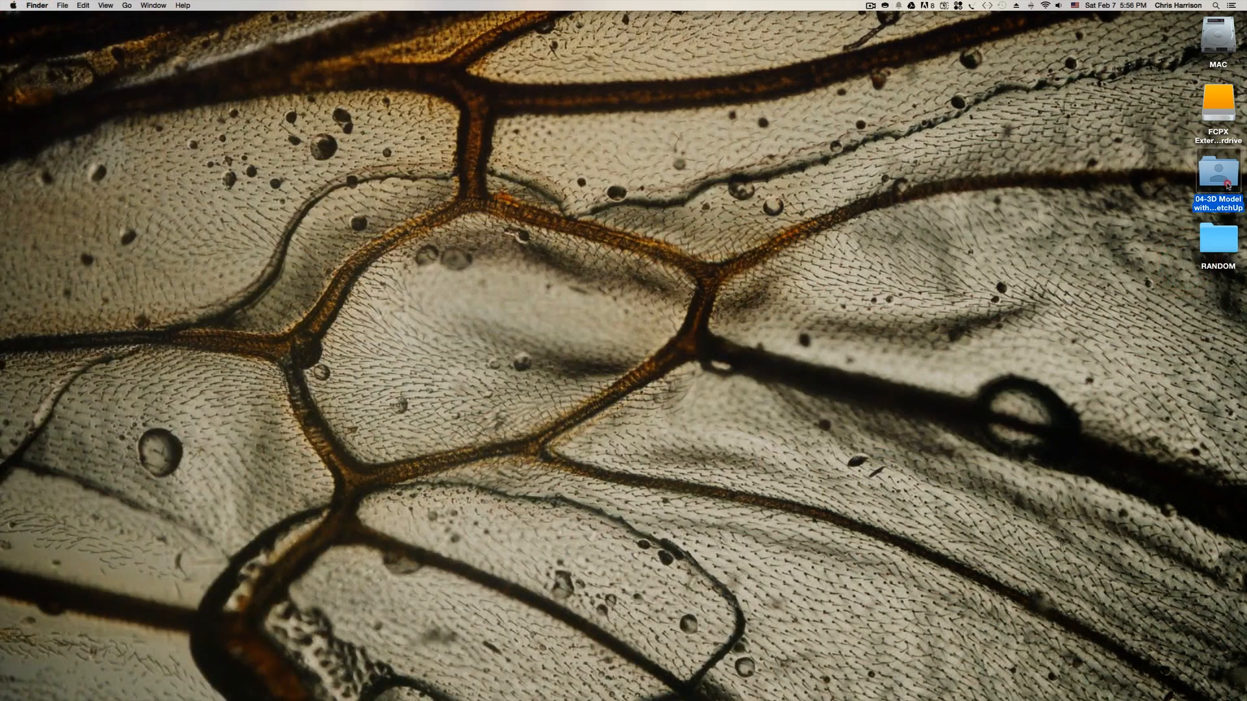
- Open Base Model.dwg from the AutoCAD folder of the 04-3D Model with AutoCAD and SketchUp project in AutoCAD
{"action": "double_click", "coordinate": [1228, 185]}
{"action": "double_click", "coordinate": [924, 156]}
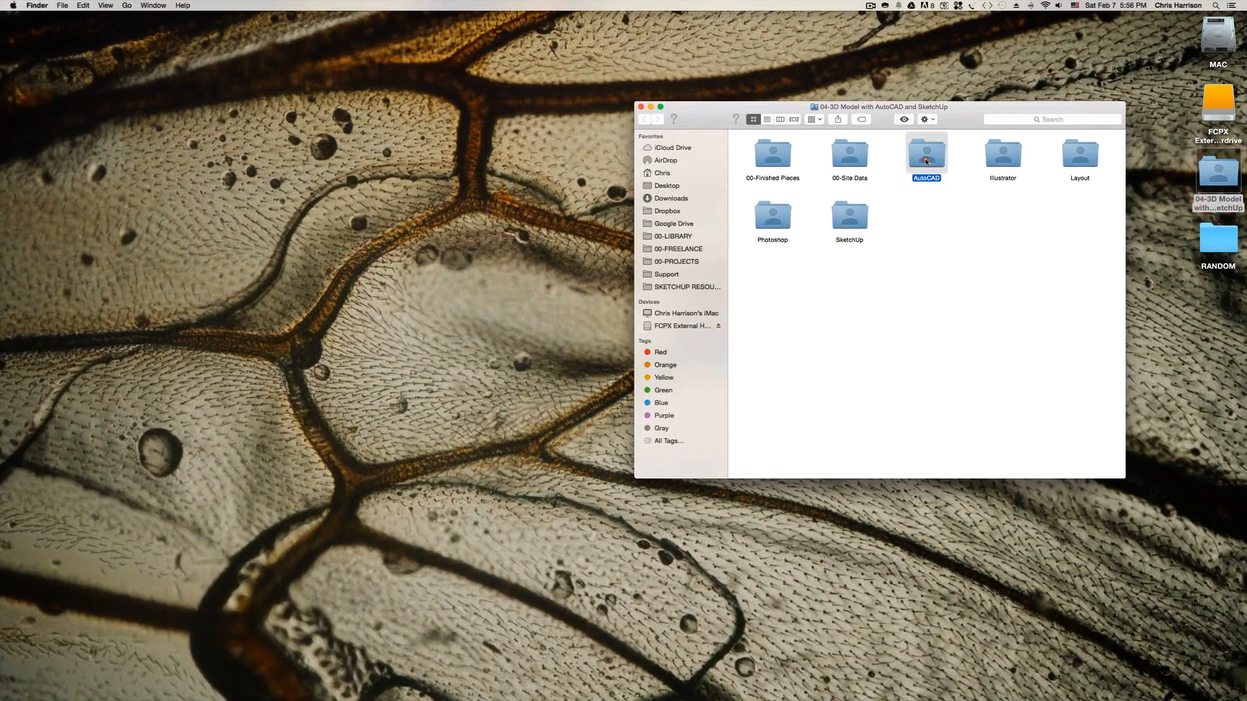
{"action": "left_click", "coordinate": [763, 153]}
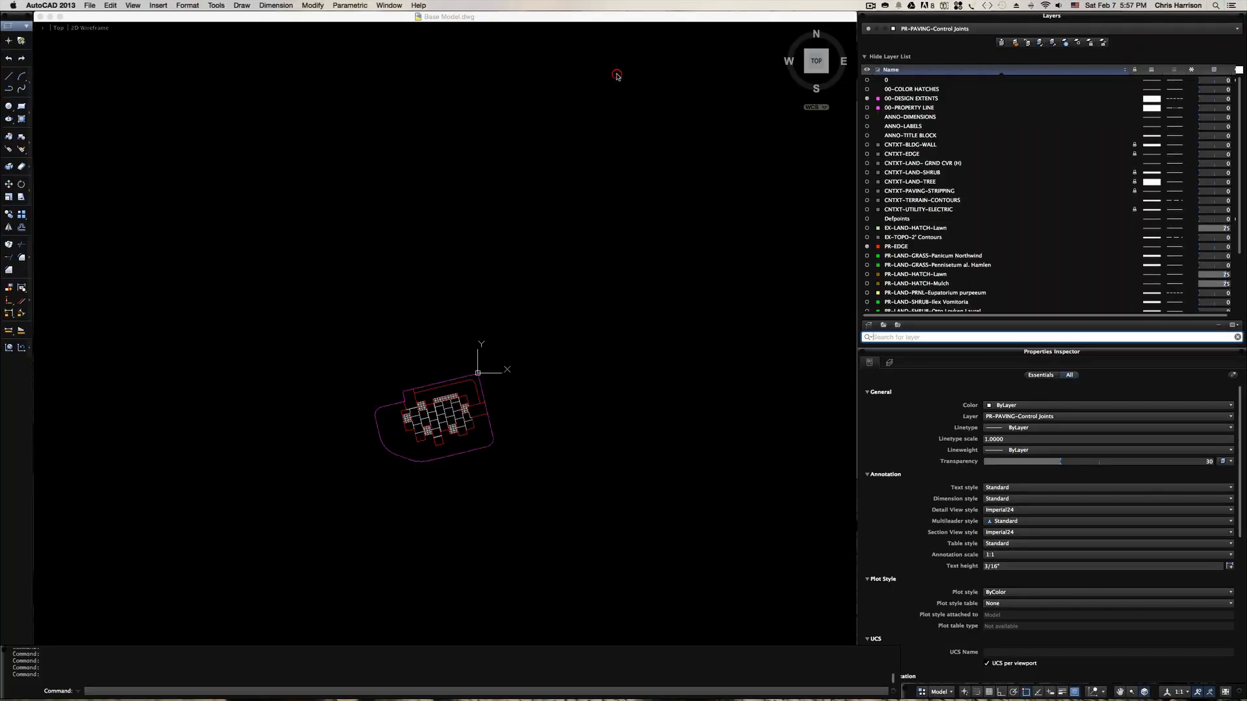
- Turn on all layers of the Base Model drawing with the LAYON command
{"action": "left_click", "coordinate": [614, 70]}
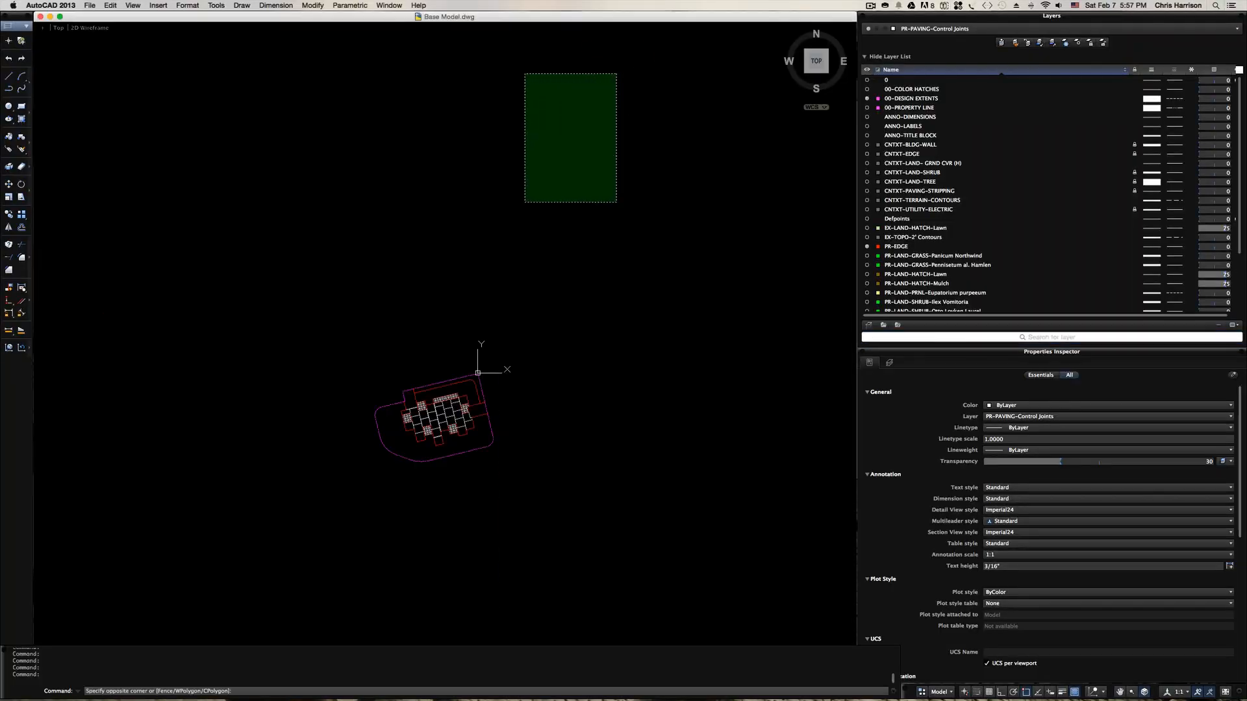
{"action": "left_click", "coordinate": [536, 202]}
{"action": "scroll", "coordinate": [420, 451], "scroll_direction": "up", "scroll_amount": 5}
{"action": "key", "text": "space"}
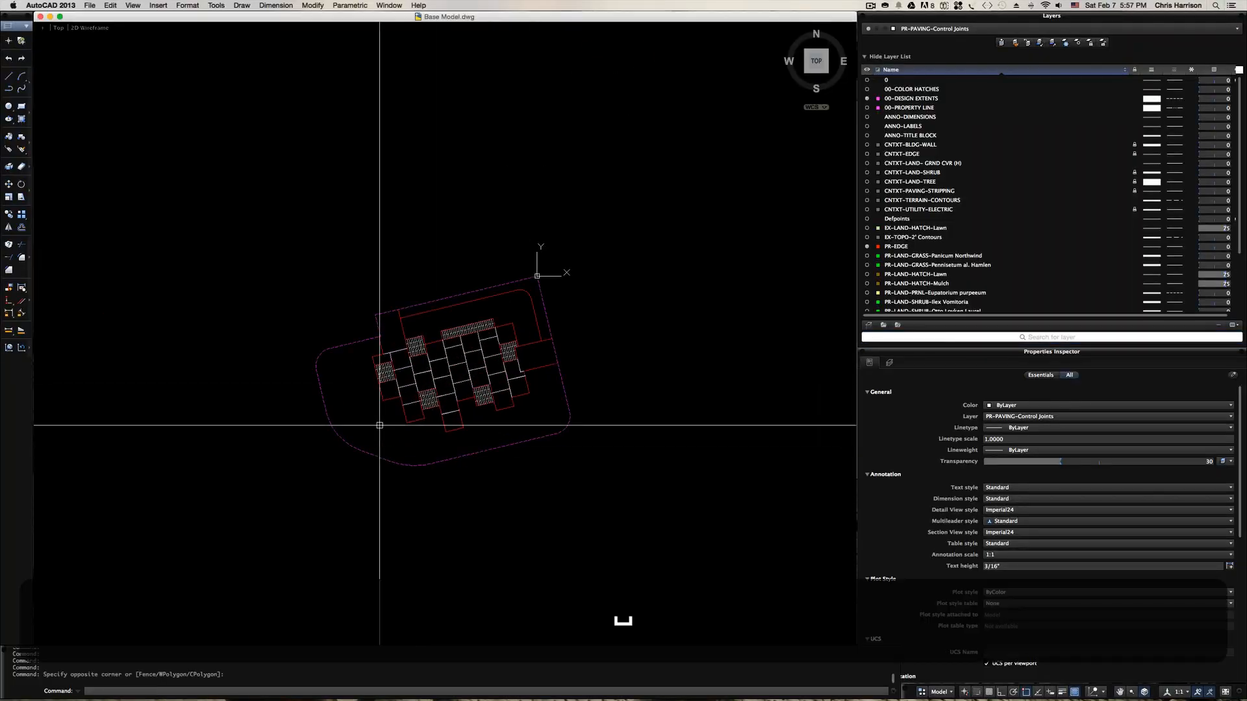
{"action": "scroll", "coordinate": [443, 423], "scroll_direction": "up", "scroll_amount": 4}
{"action": "scroll", "coordinate": [443, 422], "scroll_direction": "down", "scroll_amount": 2}
{"action": "key", "text": "space"}
{"action": "left_click_drag", "start_coordinate": [574, 388], "coordinate": [497, 391]}
{"action": "scroll", "coordinate": [493, 388], "scroll_direction": "up", "scroll_amount": 2}
{"action": "type", "text": "layon"}
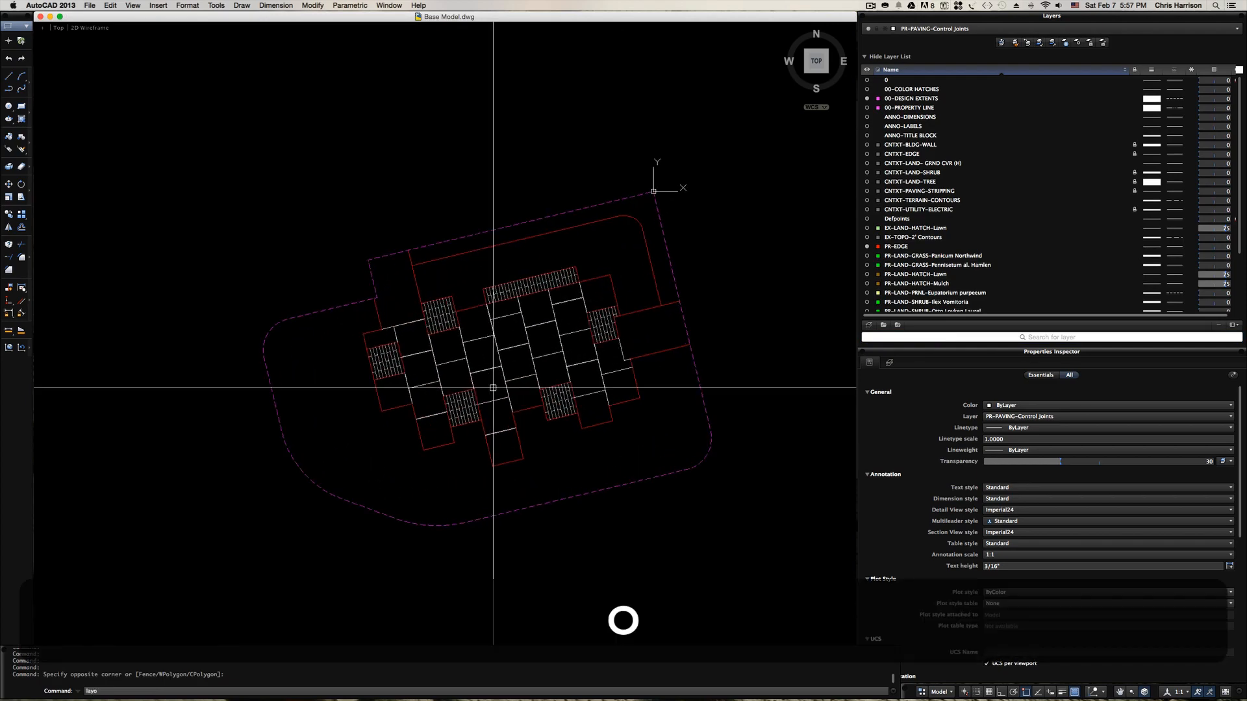
{"action": "key", "text": "Return"}
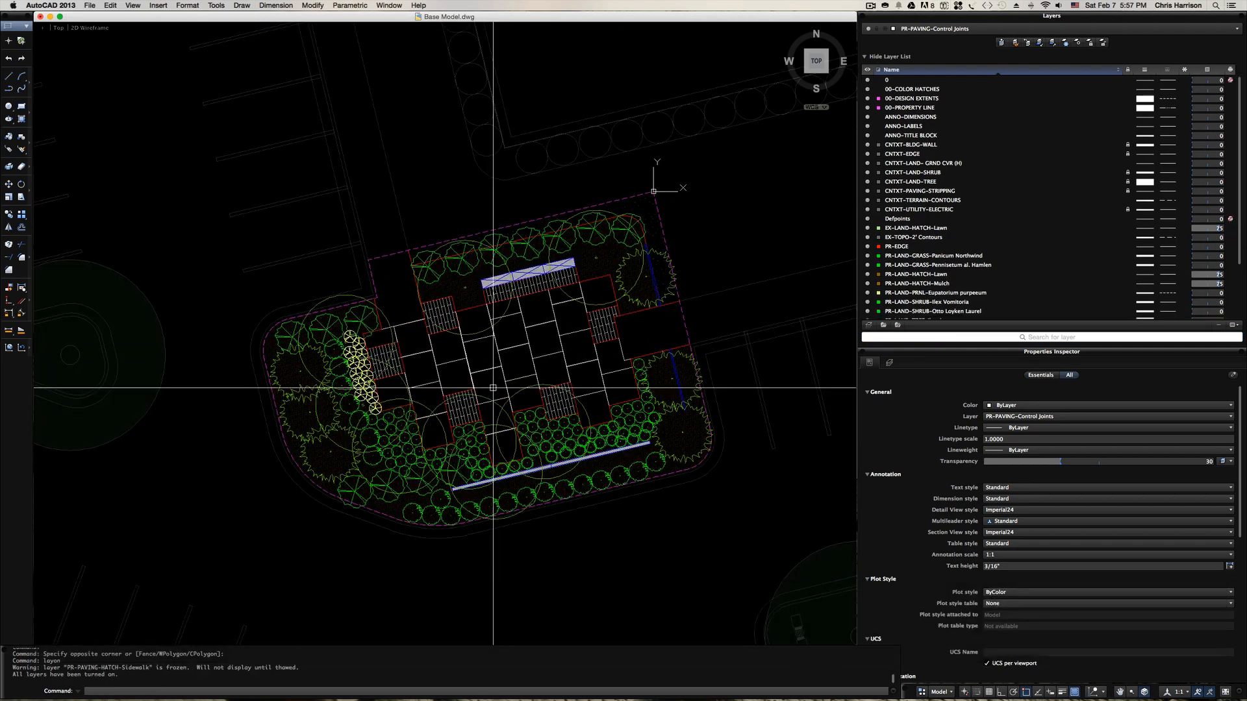
{"action": "scroll", "coordinate": [492, 388], "scroll_direction": "up", "scroll_amount": 1}
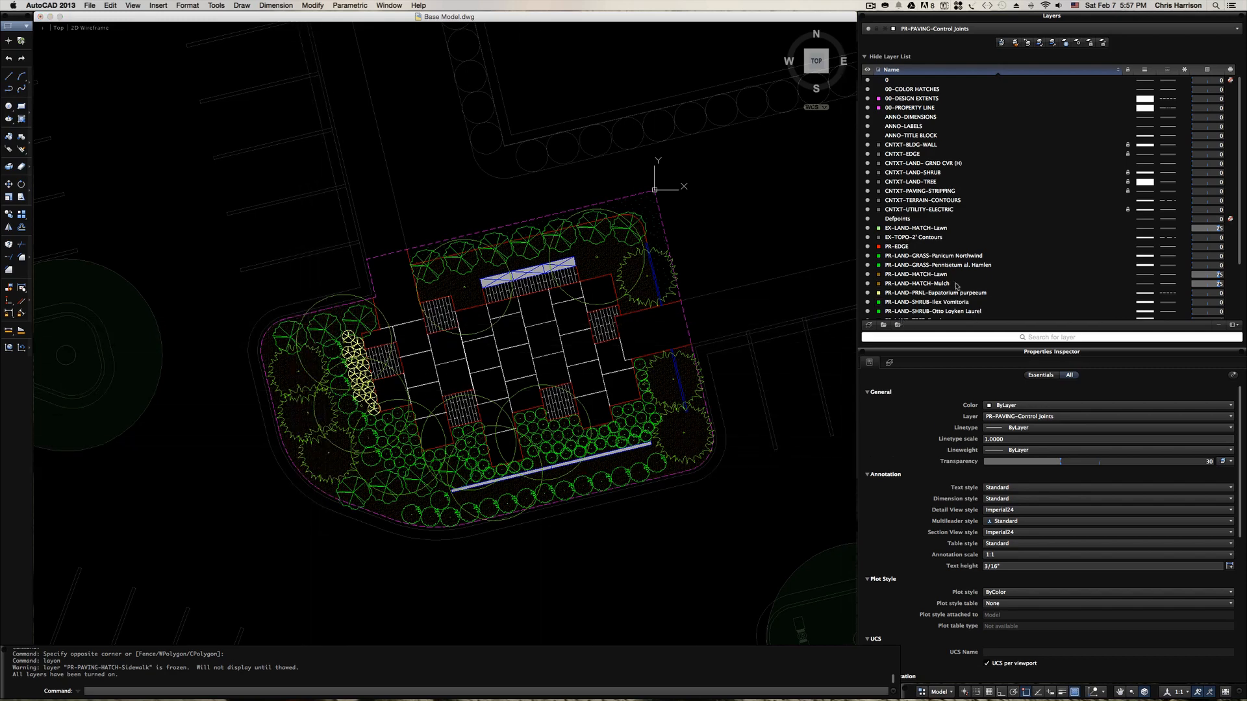
{"action": "scroll", "coordinate": [953, 280], "scroll_direction": "down", "scroll_amount": 3}
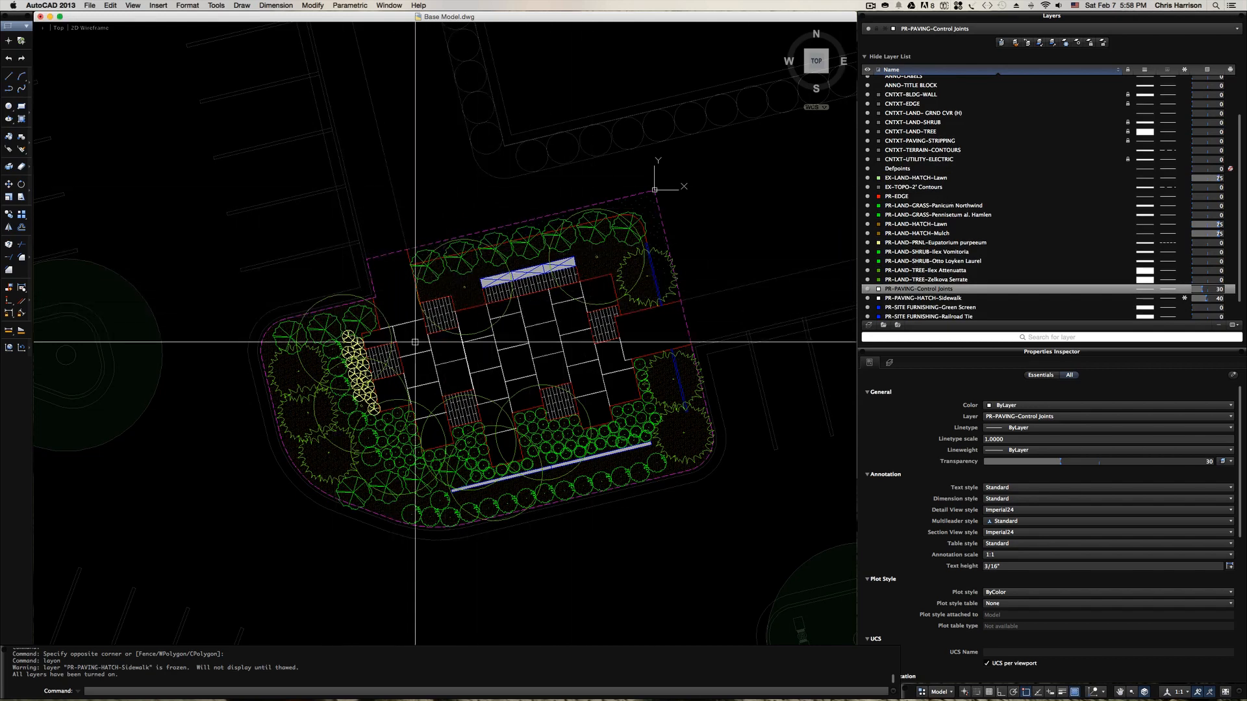
{"action": "scroll", "coordinate": [578, 409], "scroll_direction": "down", "scroll_amount": 3}
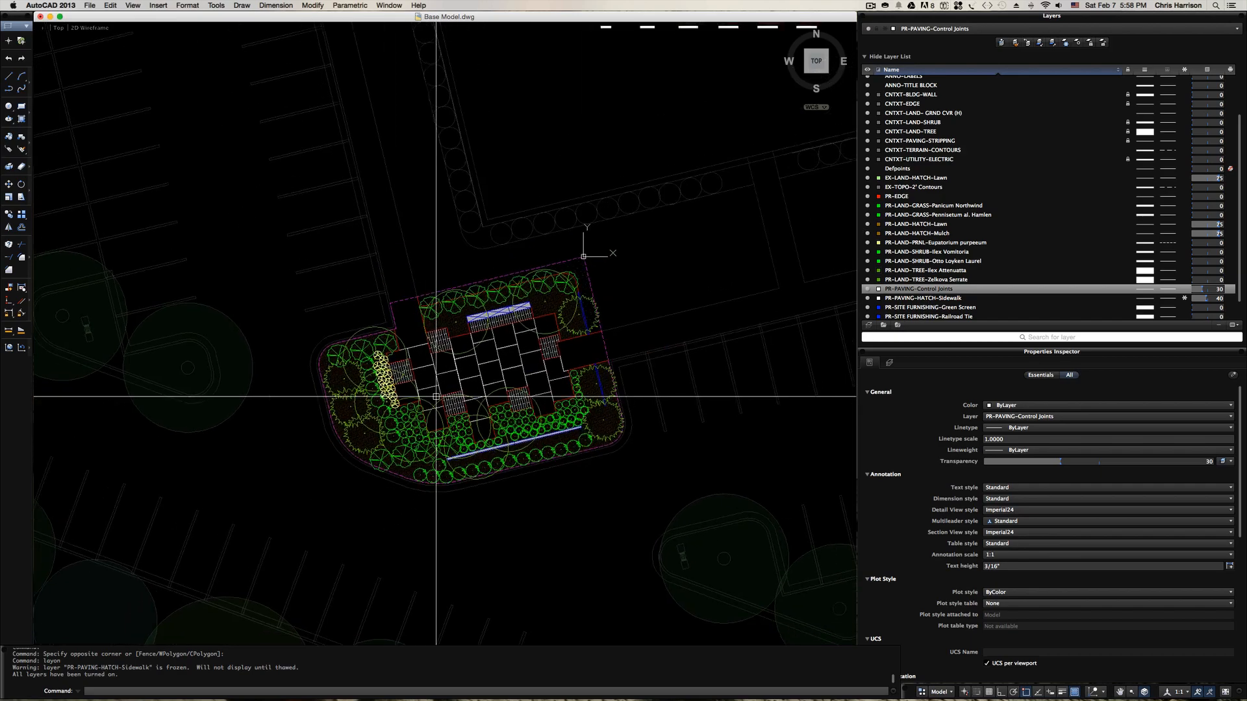
{"action": "mouse_move", "coordinate": [639, 314]}
{"action": "middle_mouse_down"}
{"action": "mouse_move", "coordinate": [607, 393]}
{"action": "mouse_move", "coordinate": [568, 412]}
{"action": "mouse_move", "coordinate": [623, 287]}
{"action": "mouse_move", "coordinate": [663, 252]}
{"action": "middle_mouse_up"}
{"action": "scroll", "coordinate": [537, 409], "scroll_direction": "up", "scroll_amount": 3}
{"action": "scroll", "coordinate": [556, 393], "scroll_direction": "down", "scroll_amount": 3}
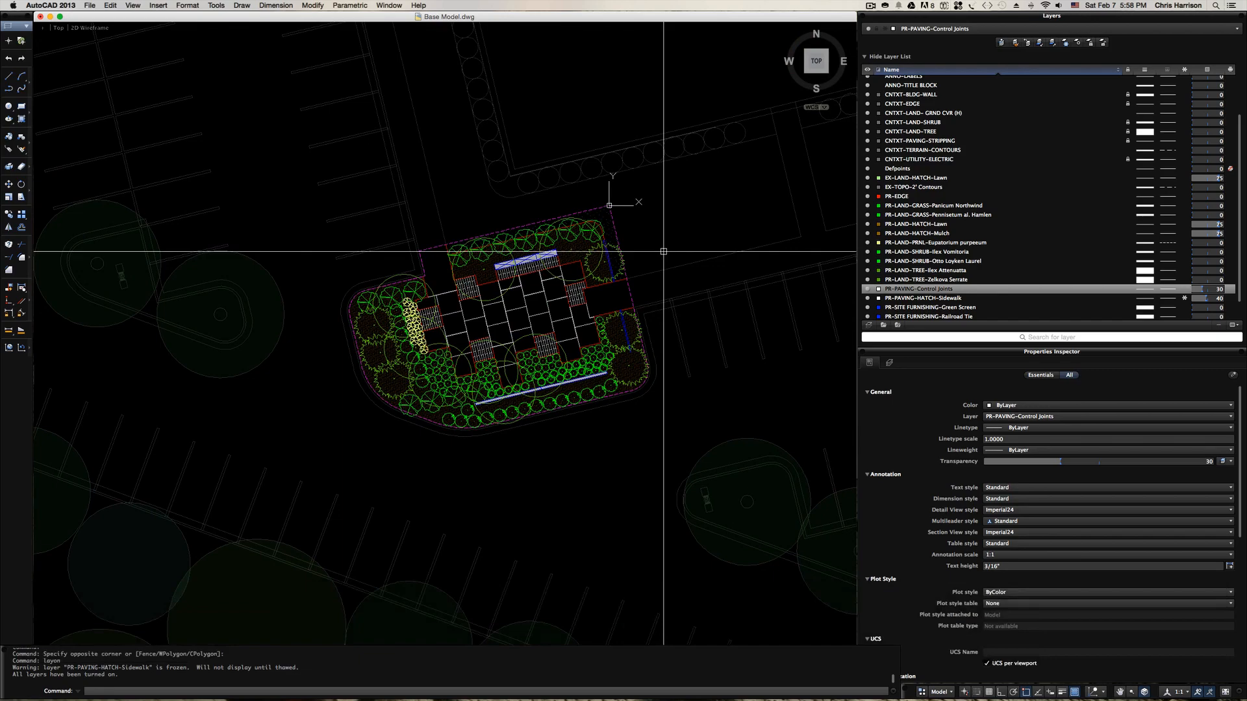
{"action": "type", "text": "layiso"}
{"action": "key", "text": "Return"}
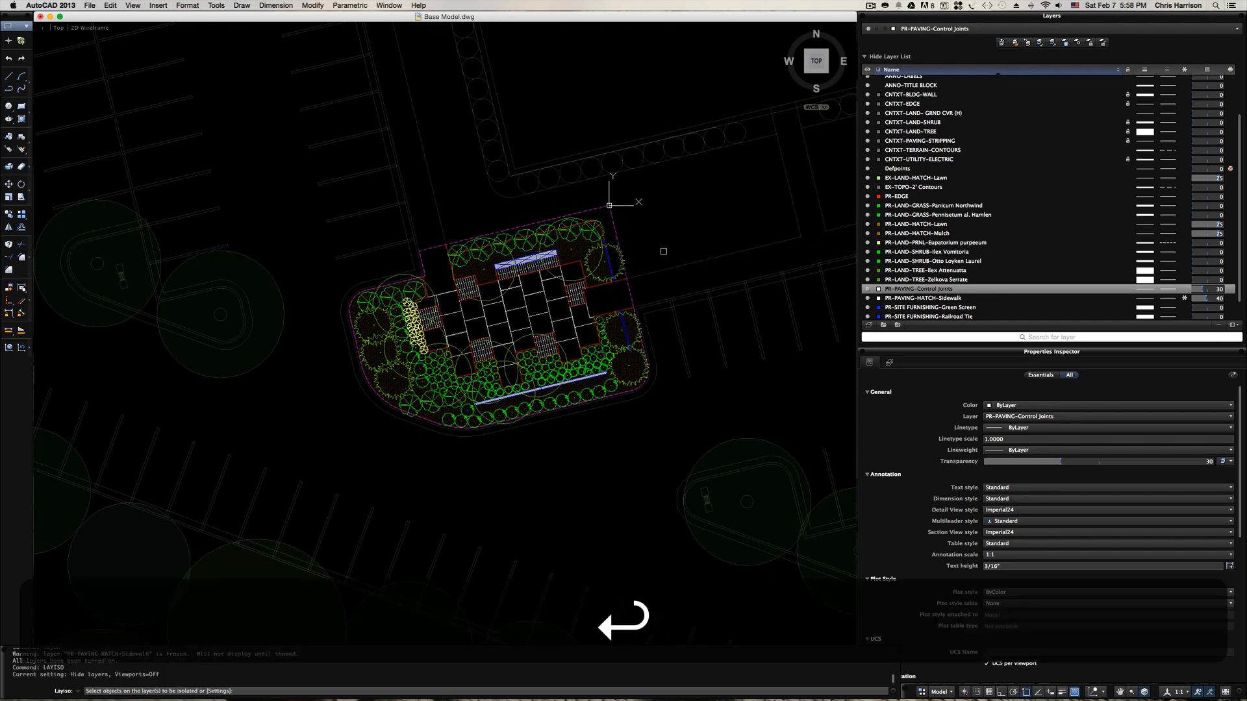
{"action": "scroll", "coordinate": [497, 286], "scroll_direction": "up", "scroll_amount": 5}
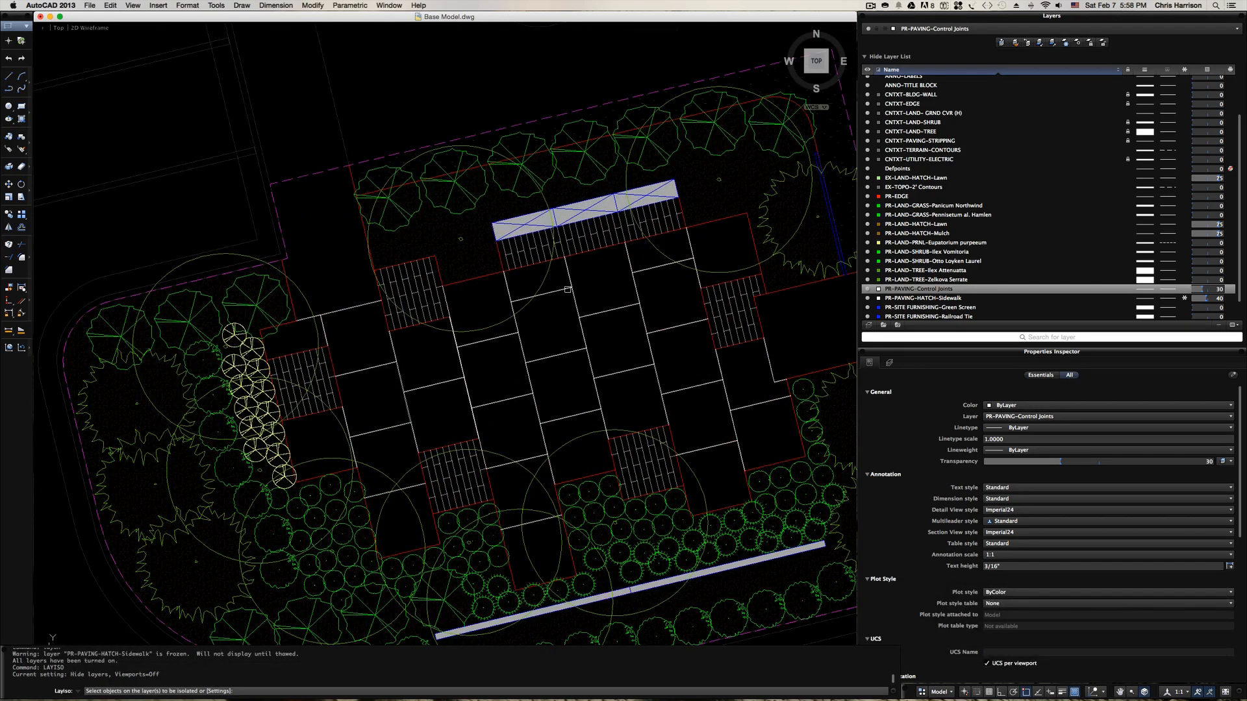
{"action": "left_click", "coordinate": [570, 280]}
{"action": "scroll", "coordinate": [472, 278], "scroll_direction": "up", "scroll_amount": 4}
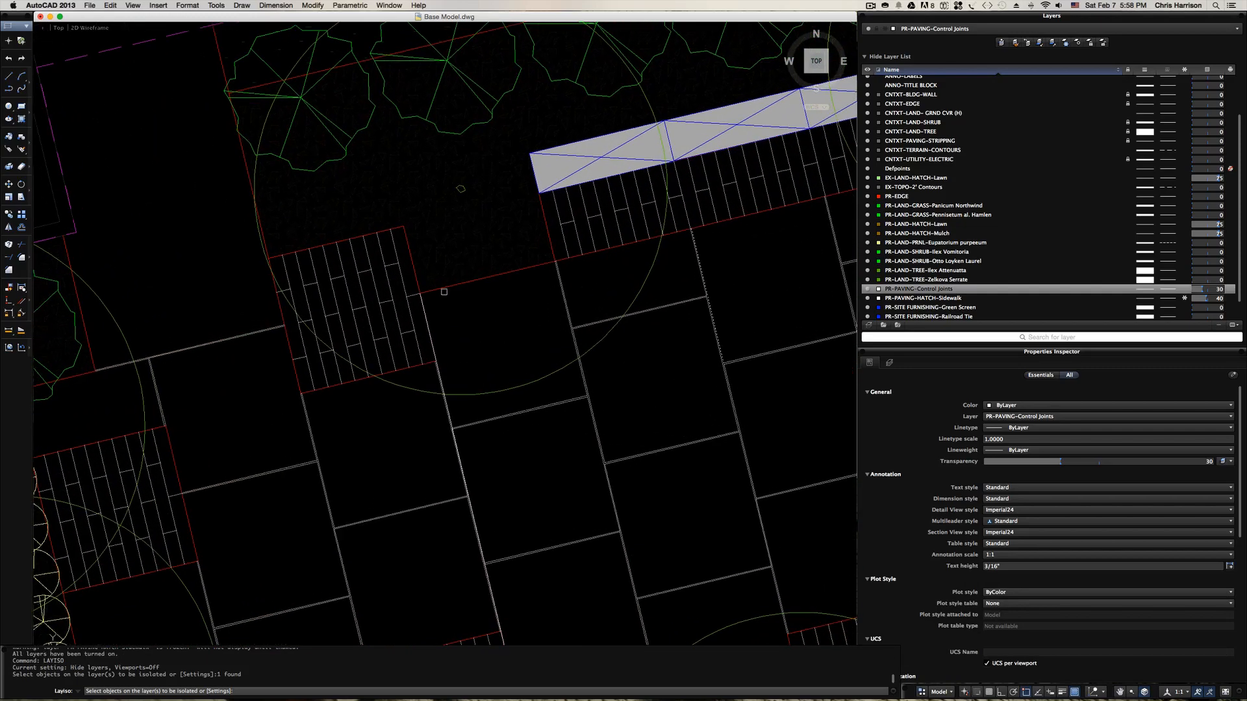
{"action": "key", "text": "Escape"}
- Start LAYISO and set non-isolated layers to Off, with Off for paper space viewports as well
{"action": "key", "text": "y"}
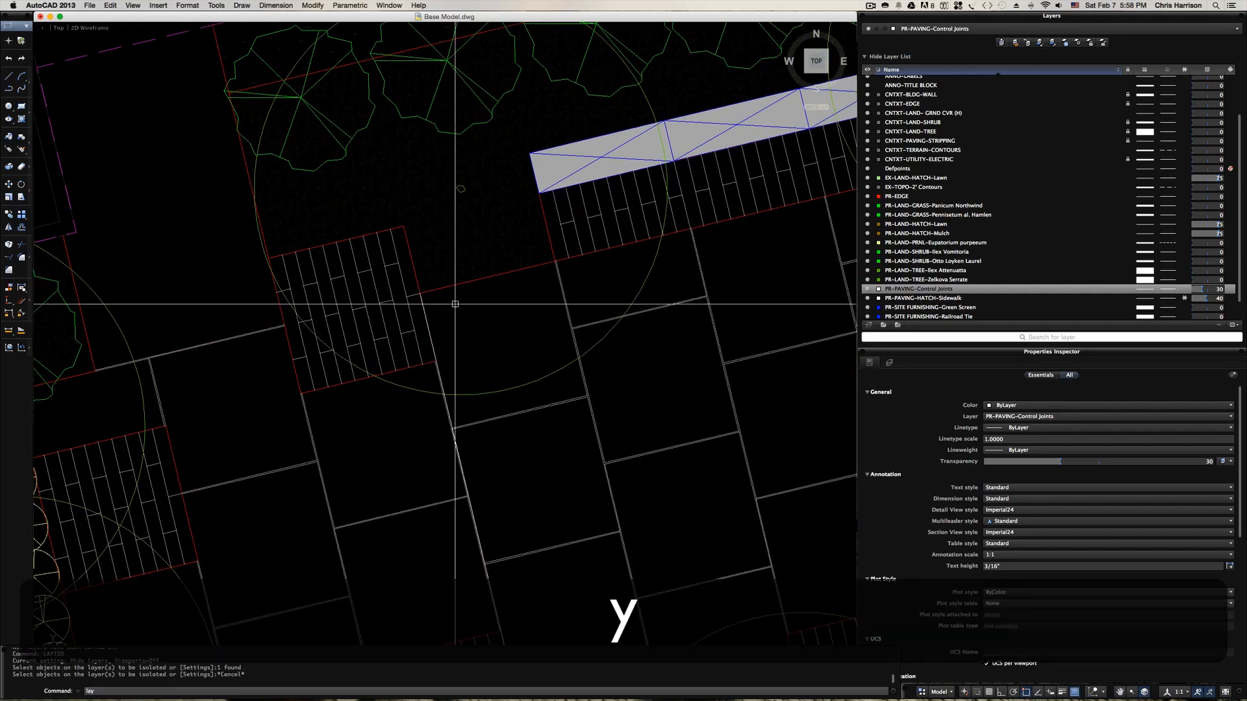
{"action": "key", "text": "Return"}
{"action": "type", "text": "s"}
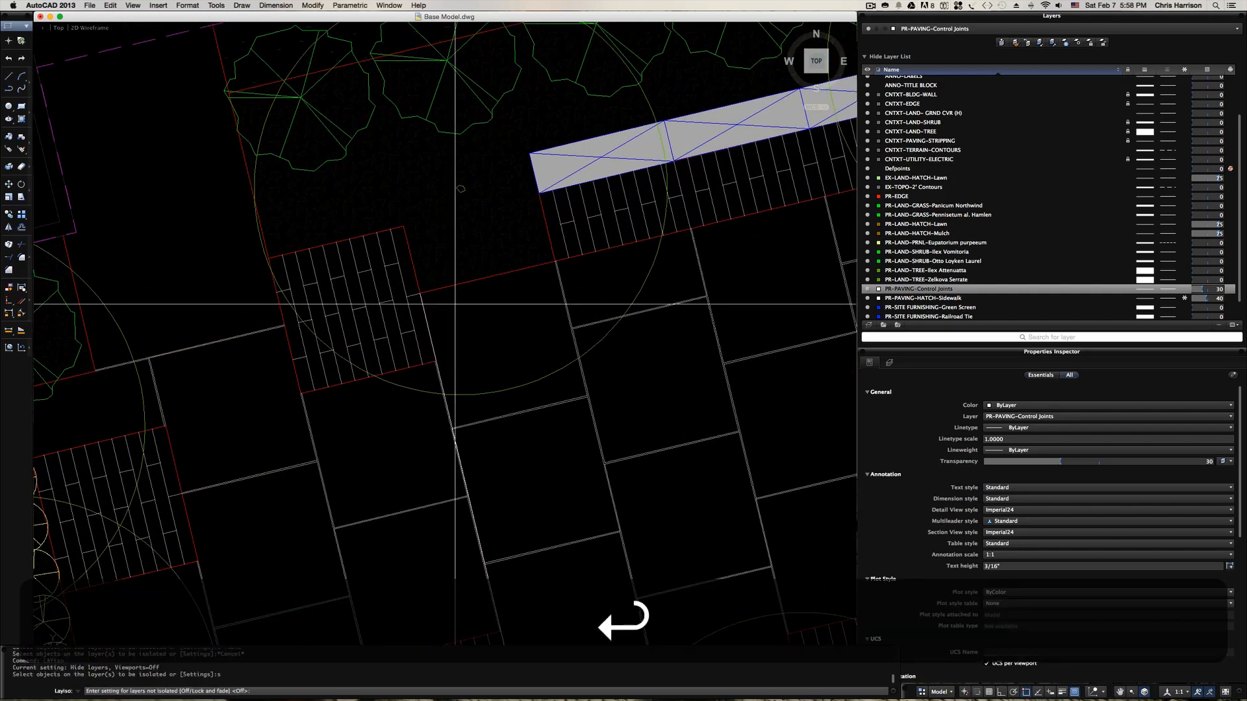
{"action": "type", "text": "off"}
{"action": "key", "text": "Return"}
{"action": "type", "text": "off"}
{"action": "key", "text": "Return"}
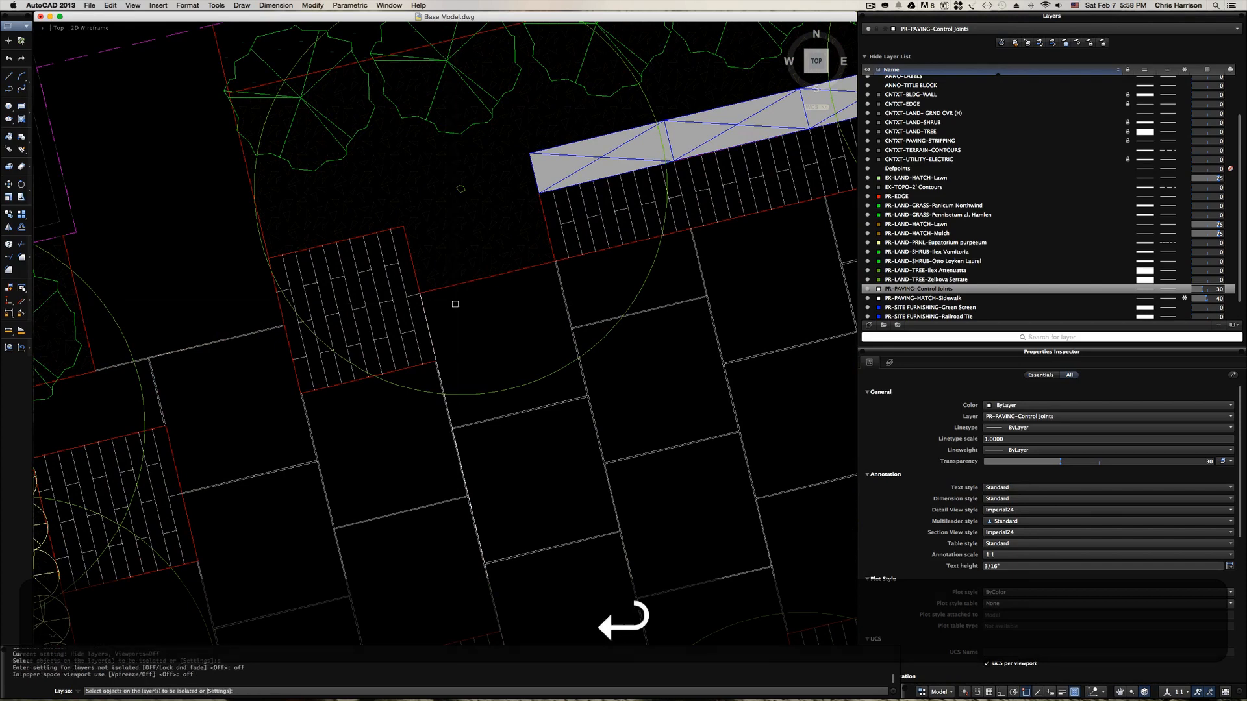
- Isolate the layers of the control joints, red edges and paver pattern, and turn on the layer of the magenta dashed site boundary
{"action": "left_click", "coordinate": [427, 326]}
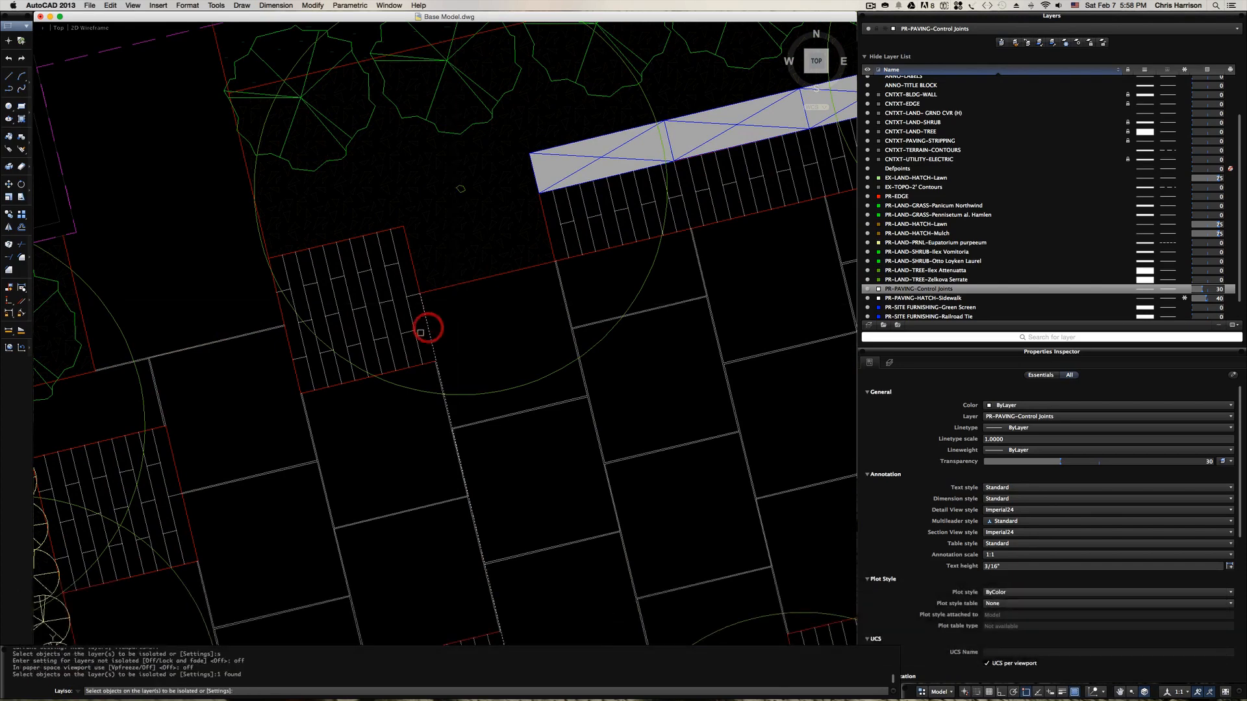
{"action": "left_click", "coordinate": [411, 323]}
{"action": "left_click", "coordinate": [413, 367]}
{"action": "key", "text": "Return"}
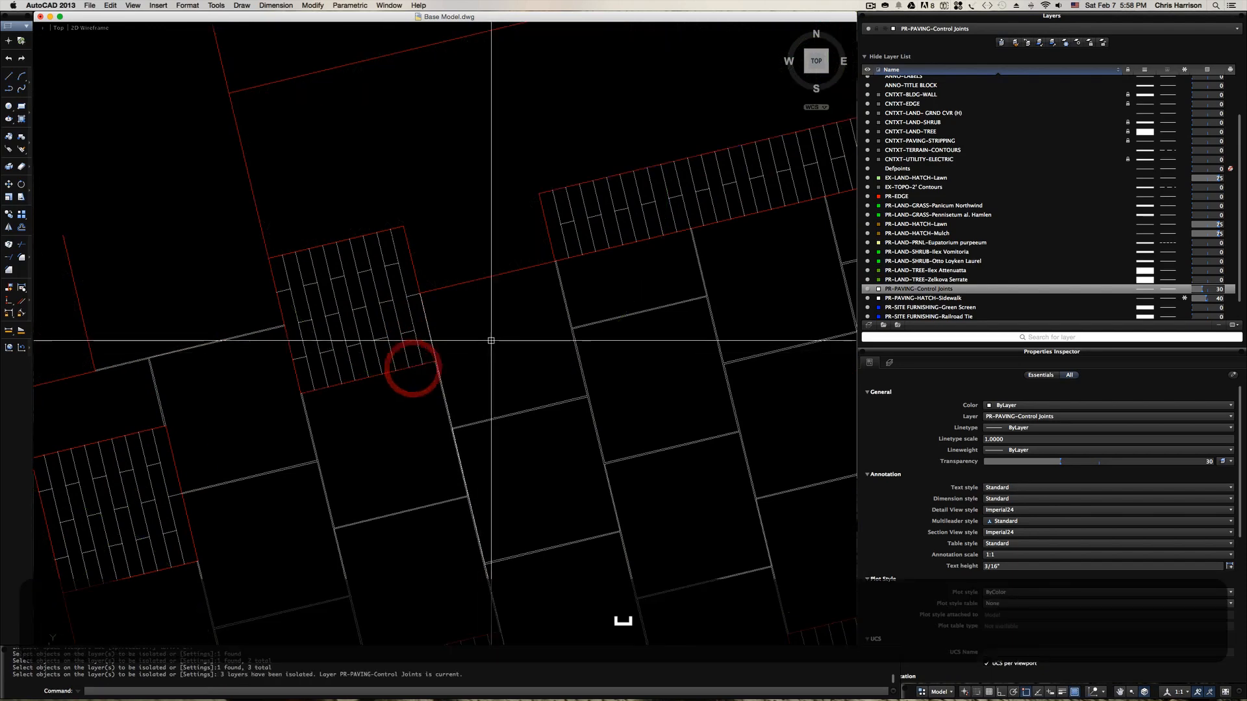
{"action": "scroll", "coordinate": [487, 277], "scroll_direction": "down", "scroll_amount": 8}
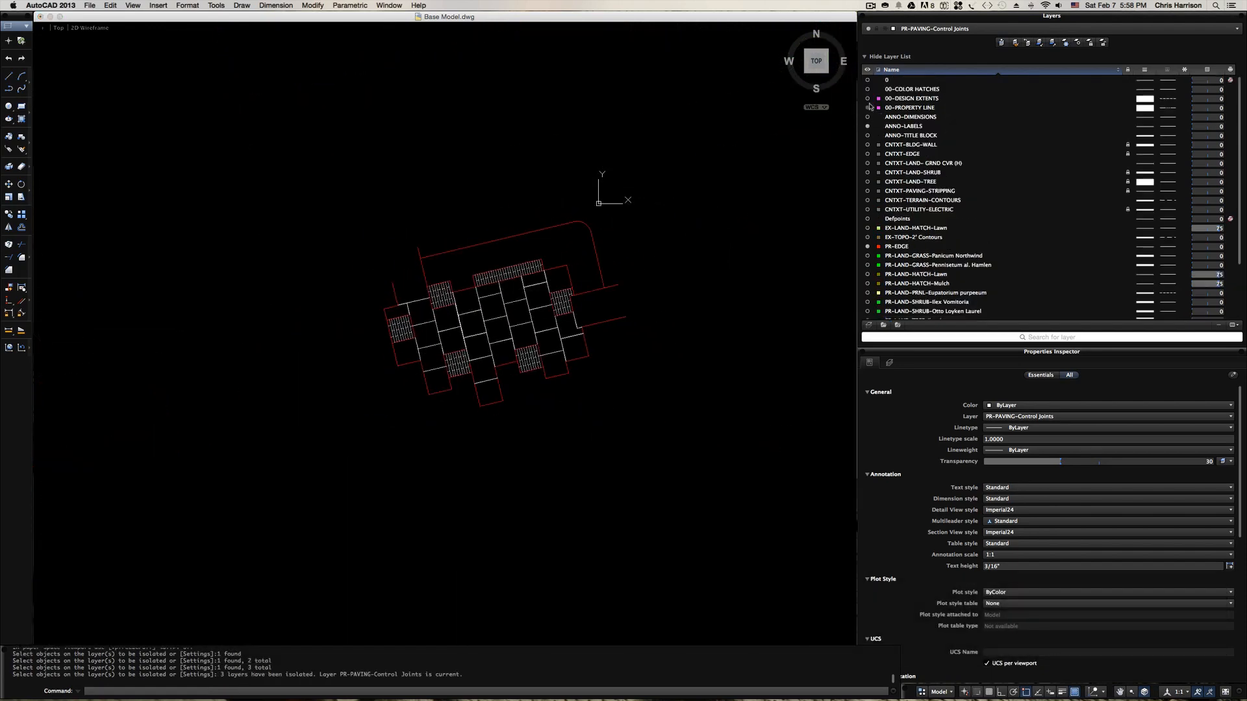
{"action": "left_click", "coordinate": [868, 103]}
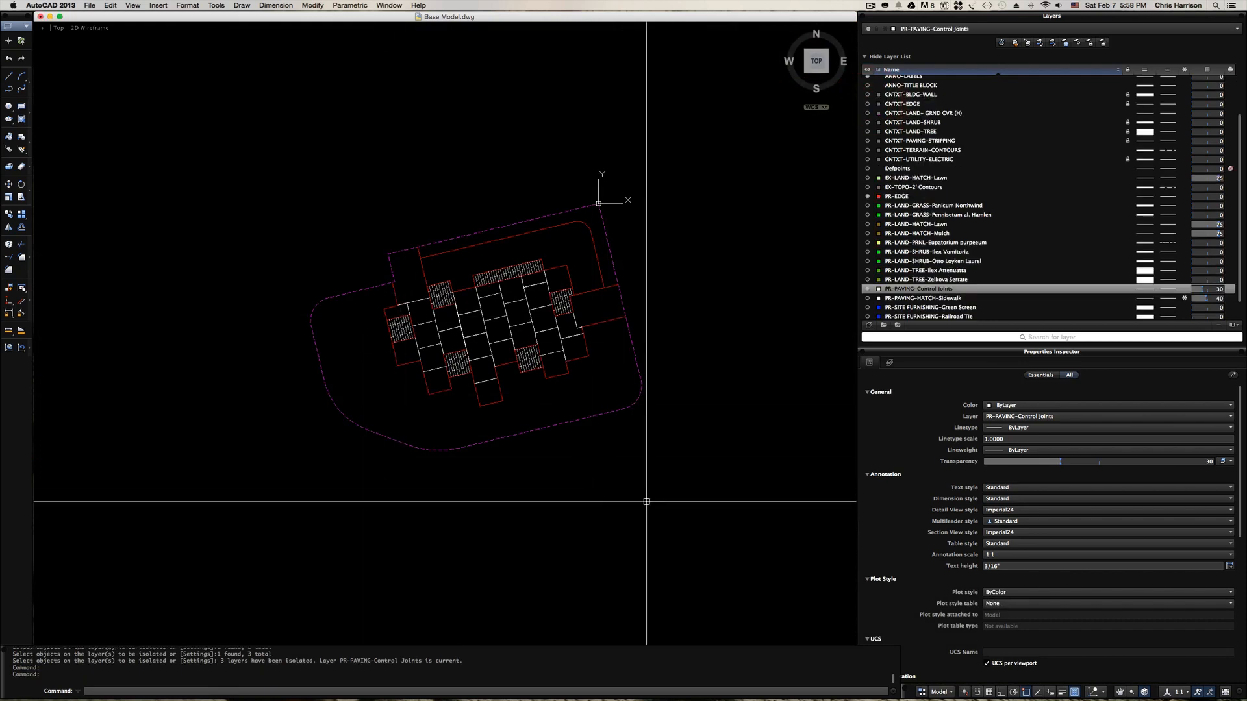
- Select all the visible linework and start writing it out as a block with WBLOCK
{"action": "left_click", "coordinate": [686, 502]}
{"action": "left_click", "coordinate": [252, 201]}
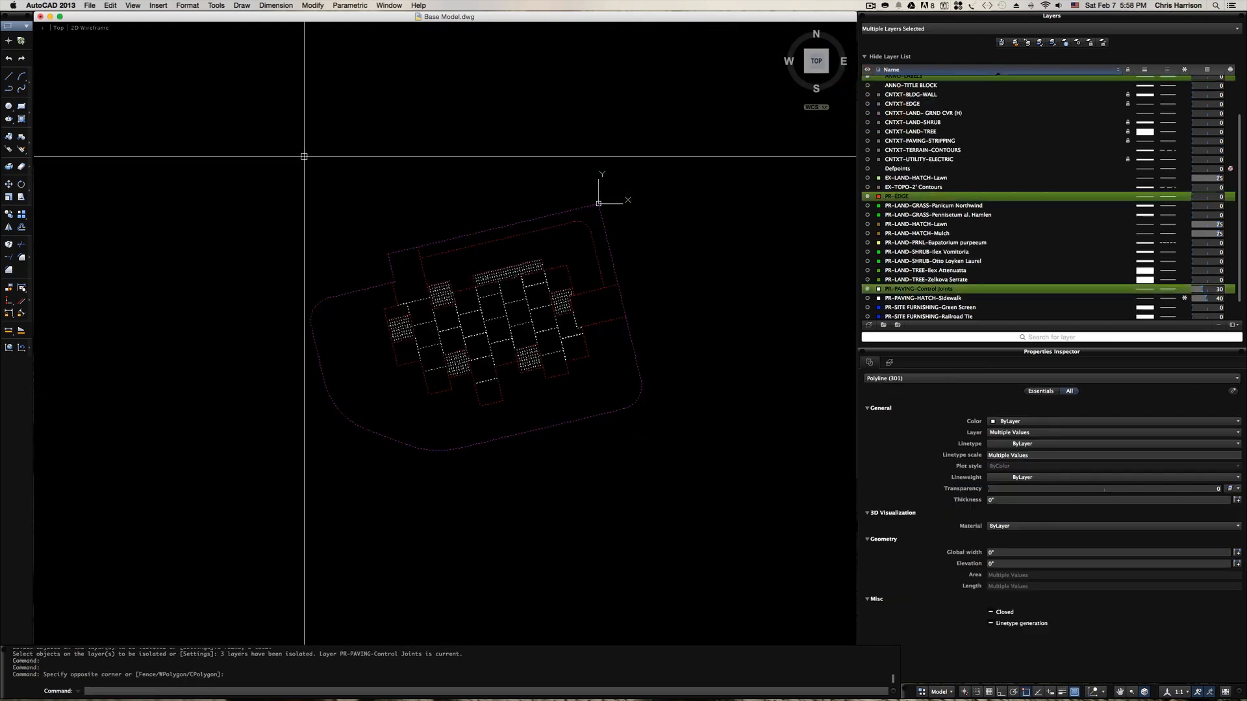
{"action": "type", "text": "W"}
{"action": "key", "text": "Return"}
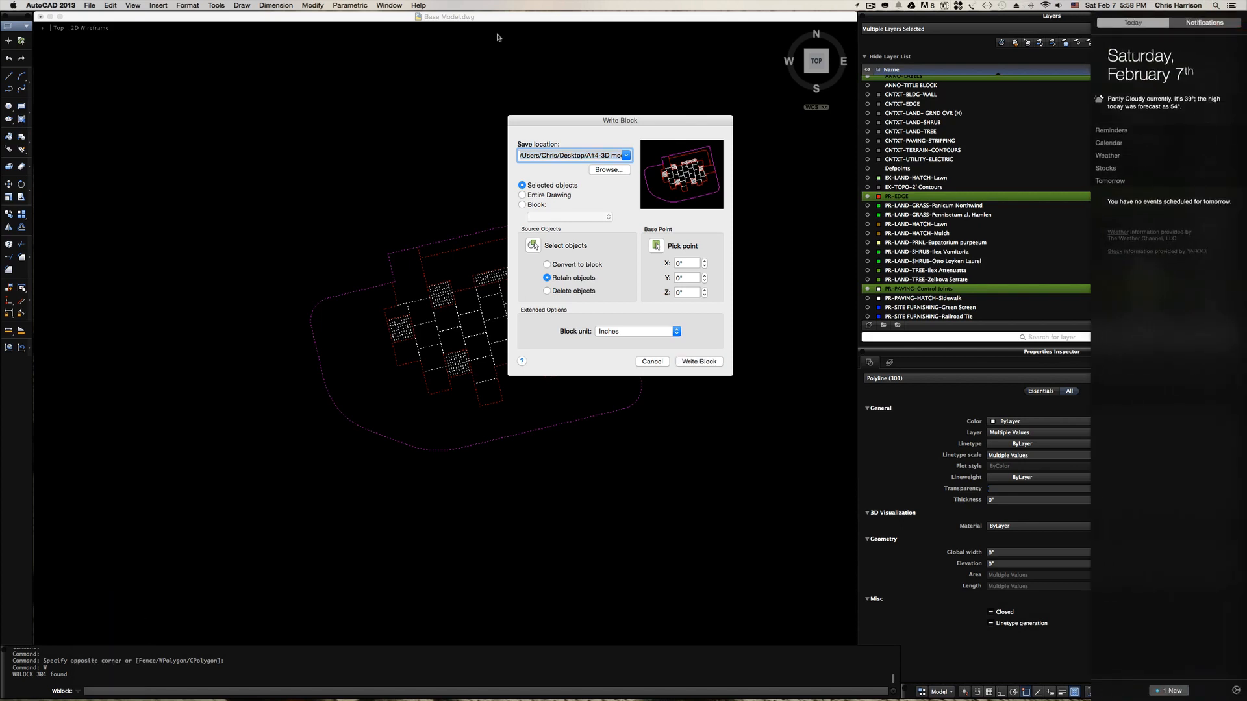
{"action": "left_click", "coordinate": [809, 32]}
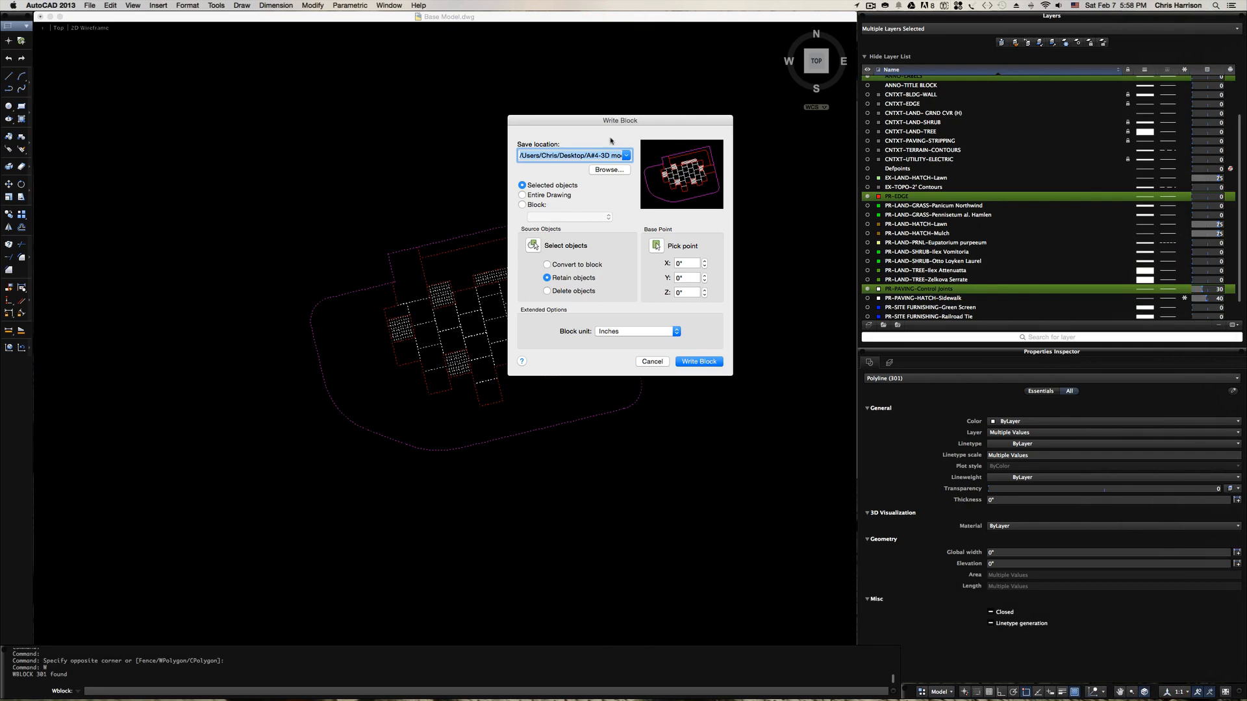
- Browse the block's save location to the AutoCAD folder of the 04-3D Model with AutoCAD and SketchUp project on the Desktop
{"action": "left_click", "coordinate": [609, 170]}
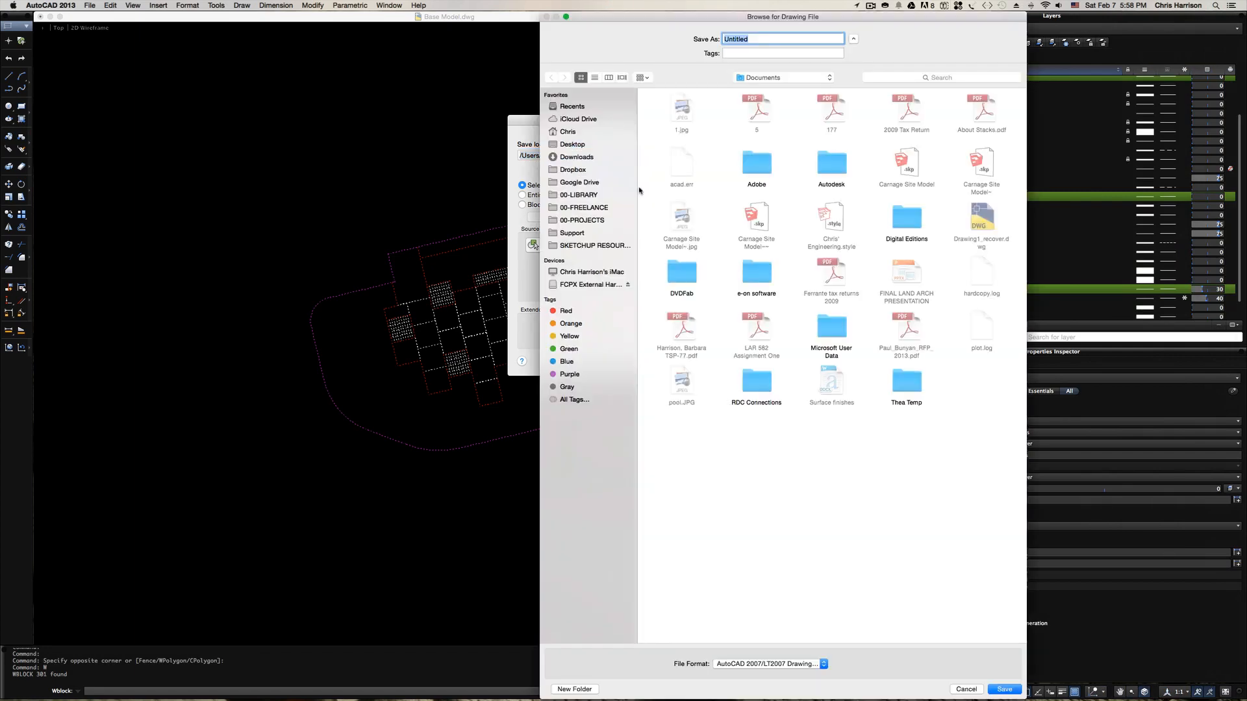
{"action": "left_click", "coordinate": [584, 144]}
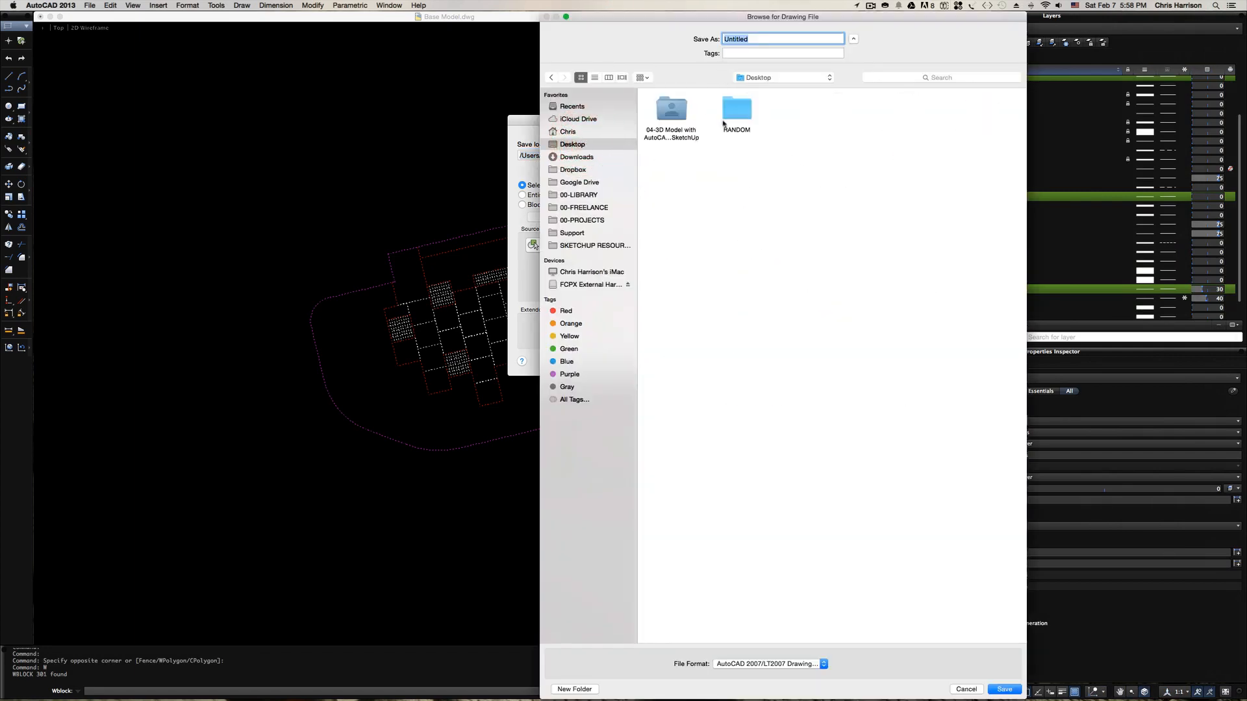
{"action": "double_click", "coordinate": [699, 125]}
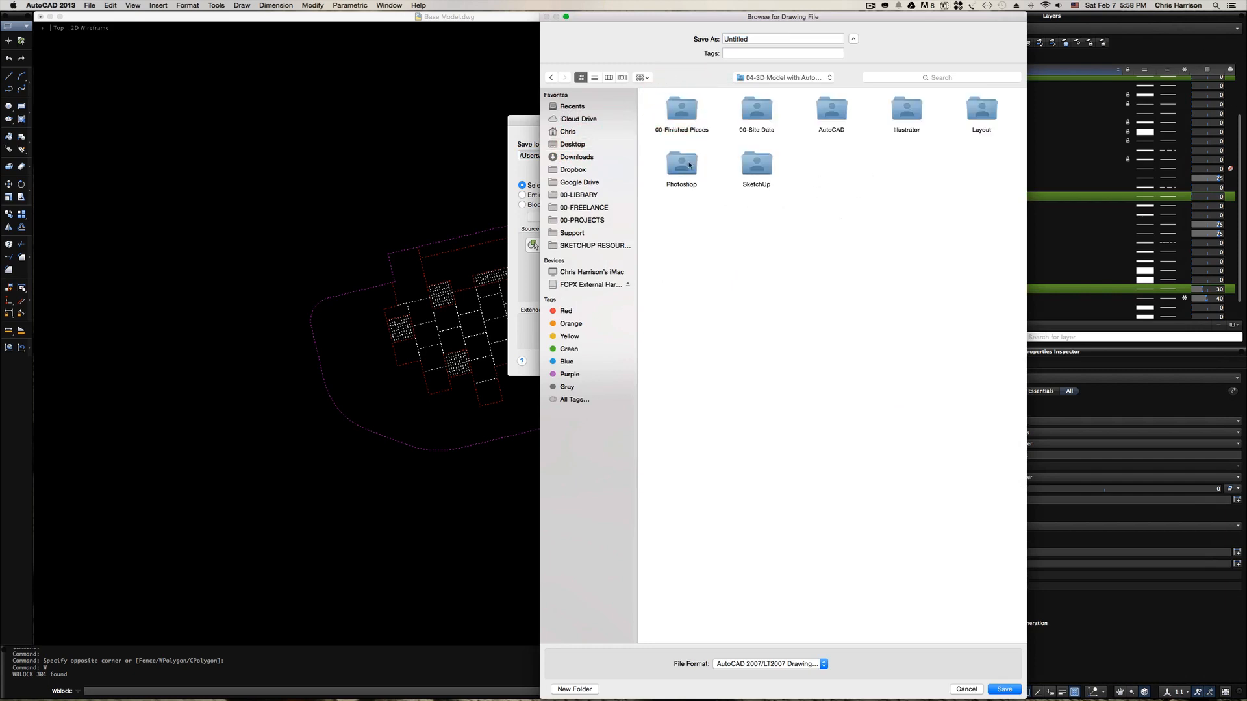
{"action": "double_click", "coordinate": [831, 109]}
{"action": "right_click", "coordinate": [745, 160]}
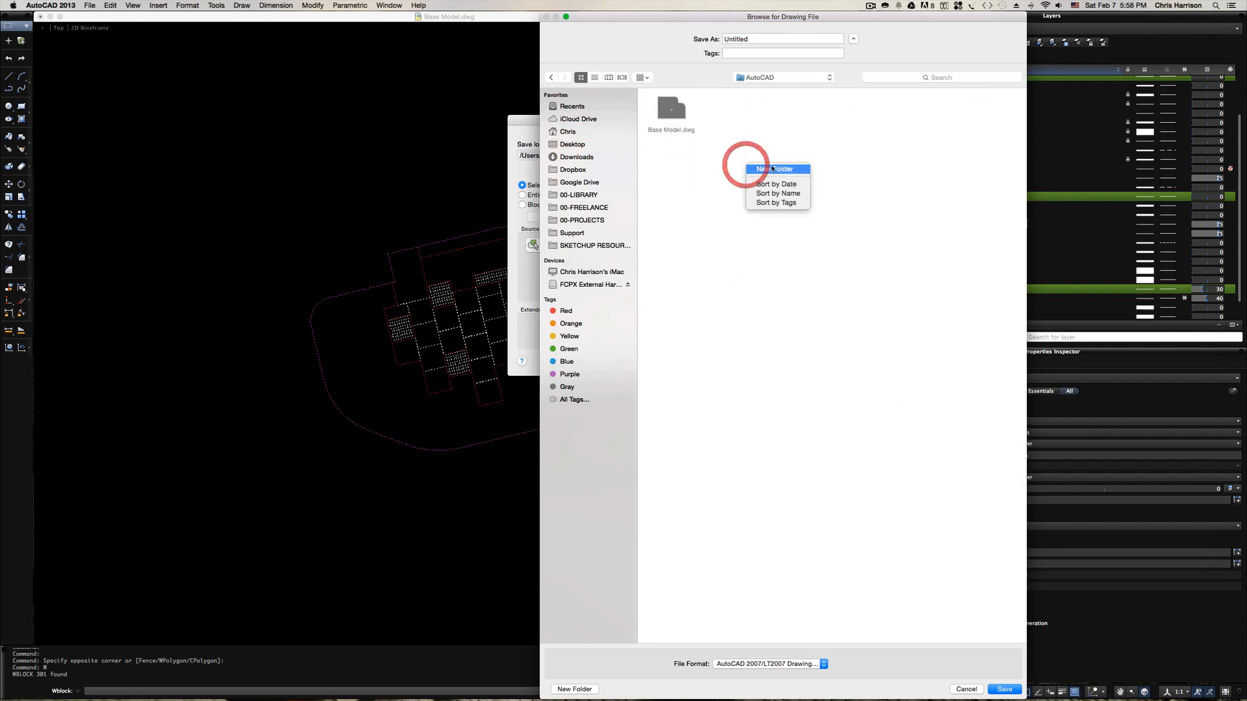
{"action": "left_click", "coordinate": [771, 168]}
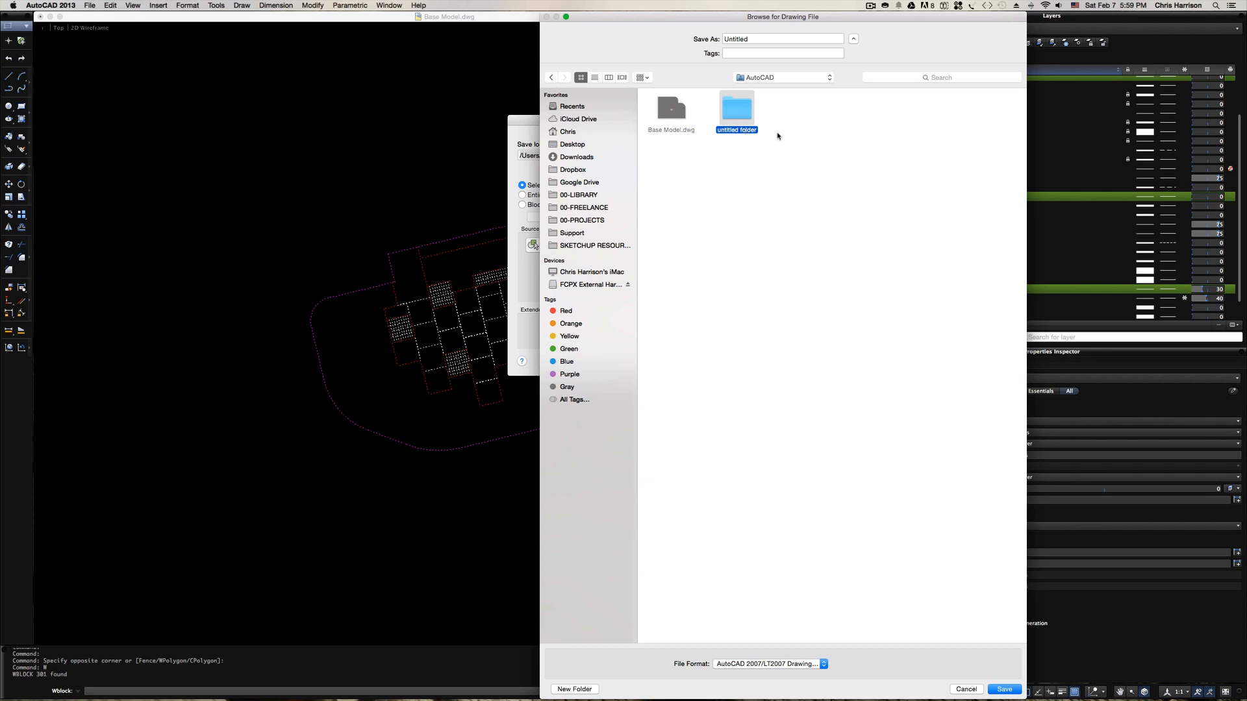
{"action": "double_click", "coordinate": [725, 131]}
{"action": "left_click", "coordinate": [548, 77]}
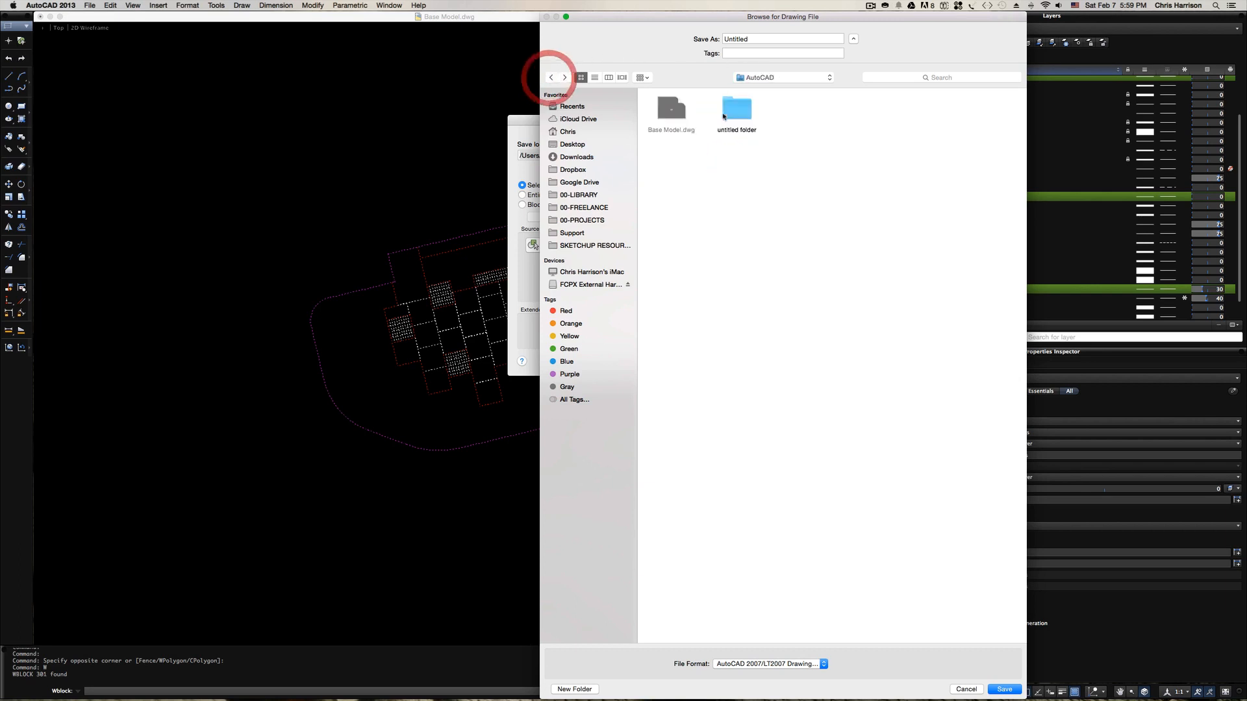
{"action": "double_click", "coordinate": [735, 130]}
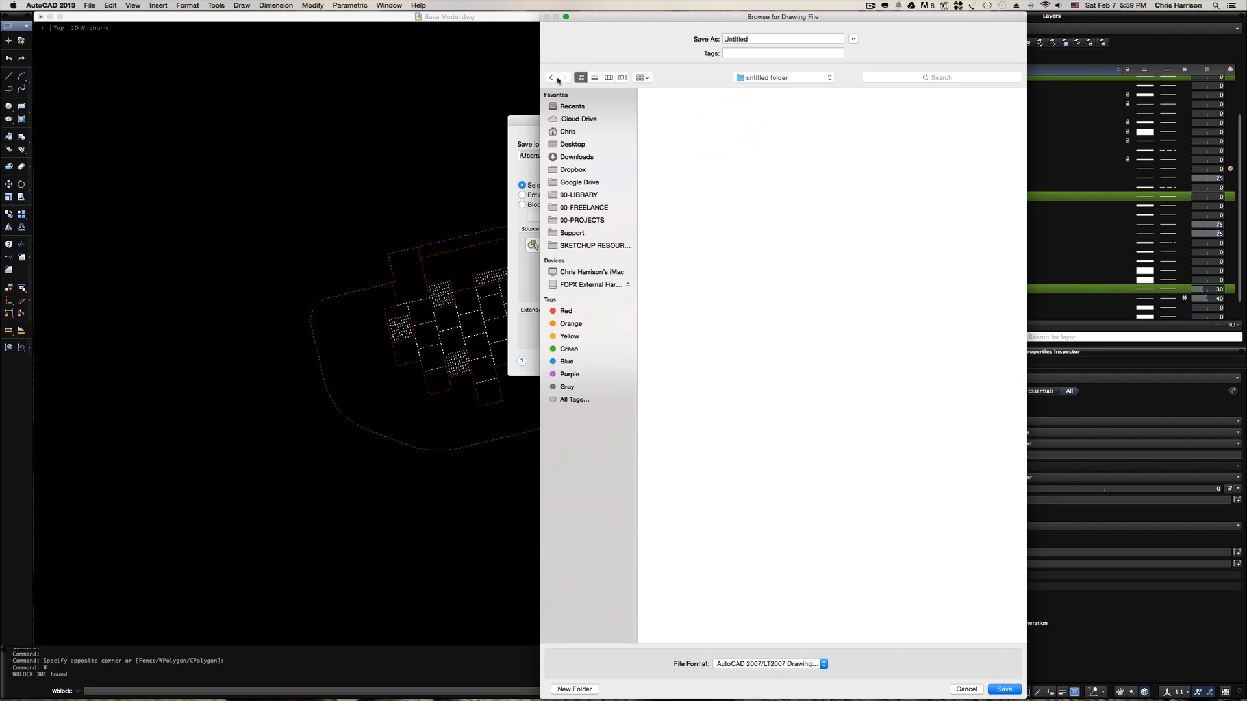
{"action": "left_click", "coordinate": [551, 78]}
{"action": "left_click", "coordinate": [725, 131]}
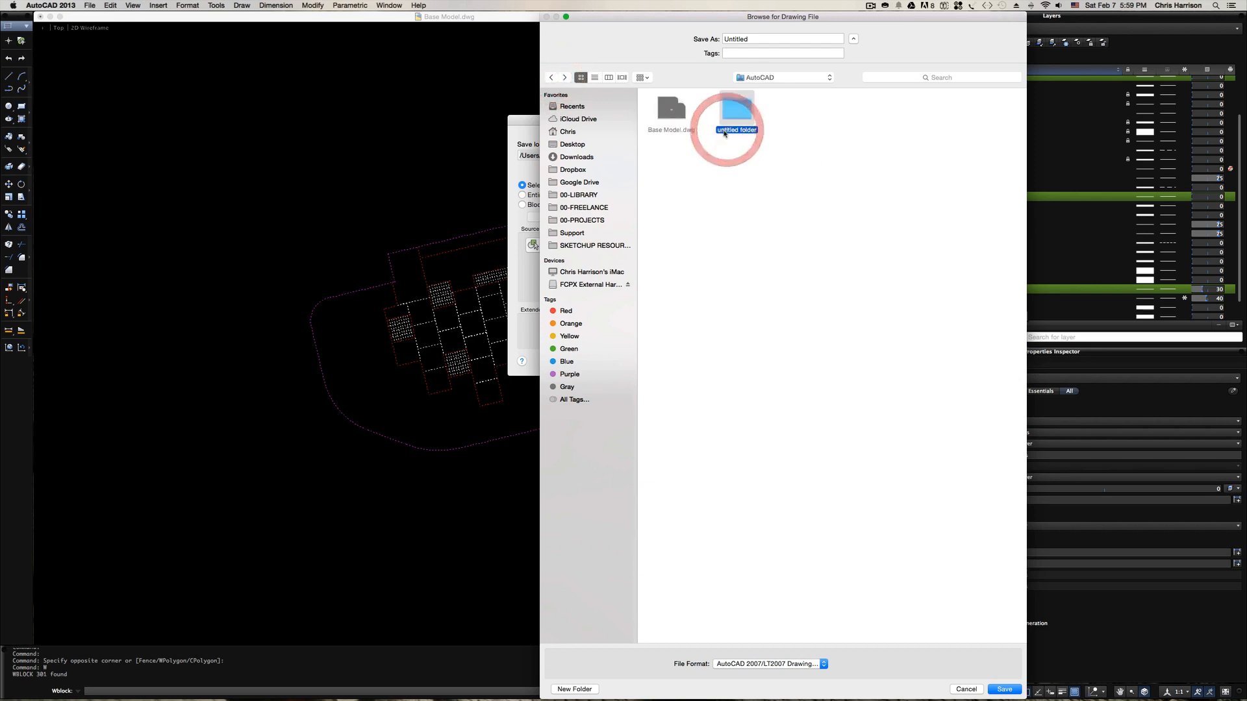
{"action": "left_click", "coordinate": [724, 131]}
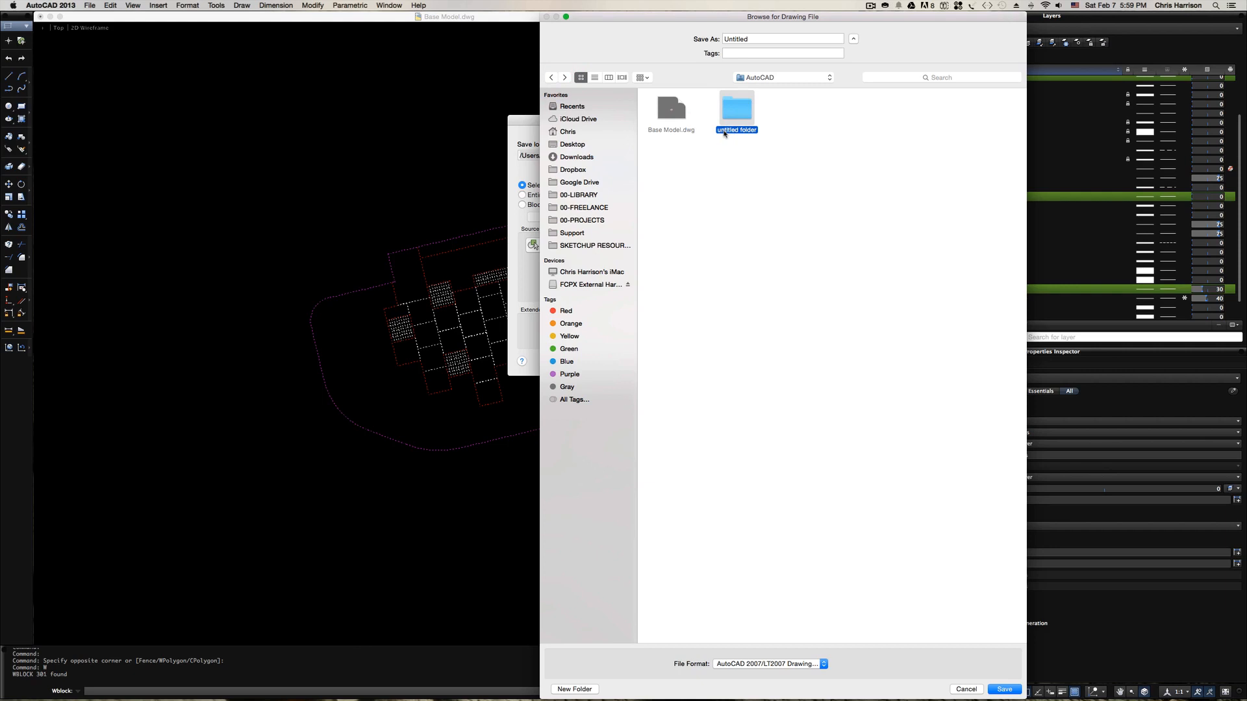
{"action": "right_click", "coordinate": [724, 133]}
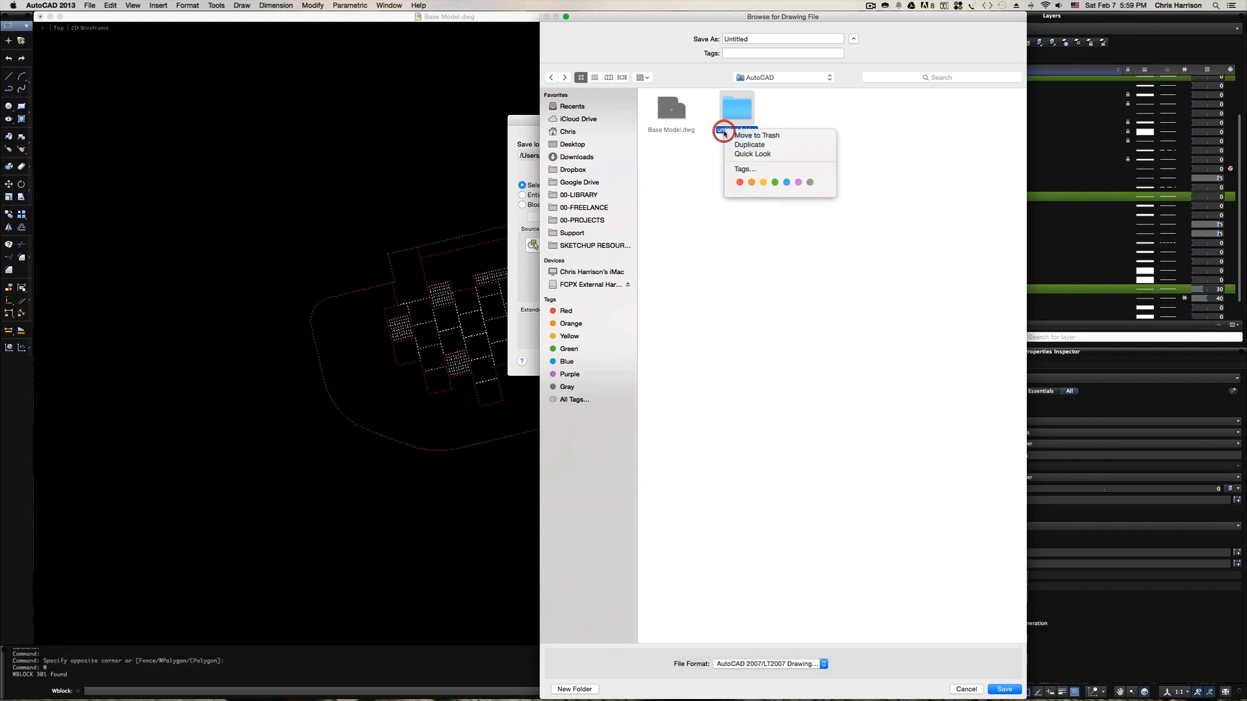
{"action": "key", "text": "Escape"}
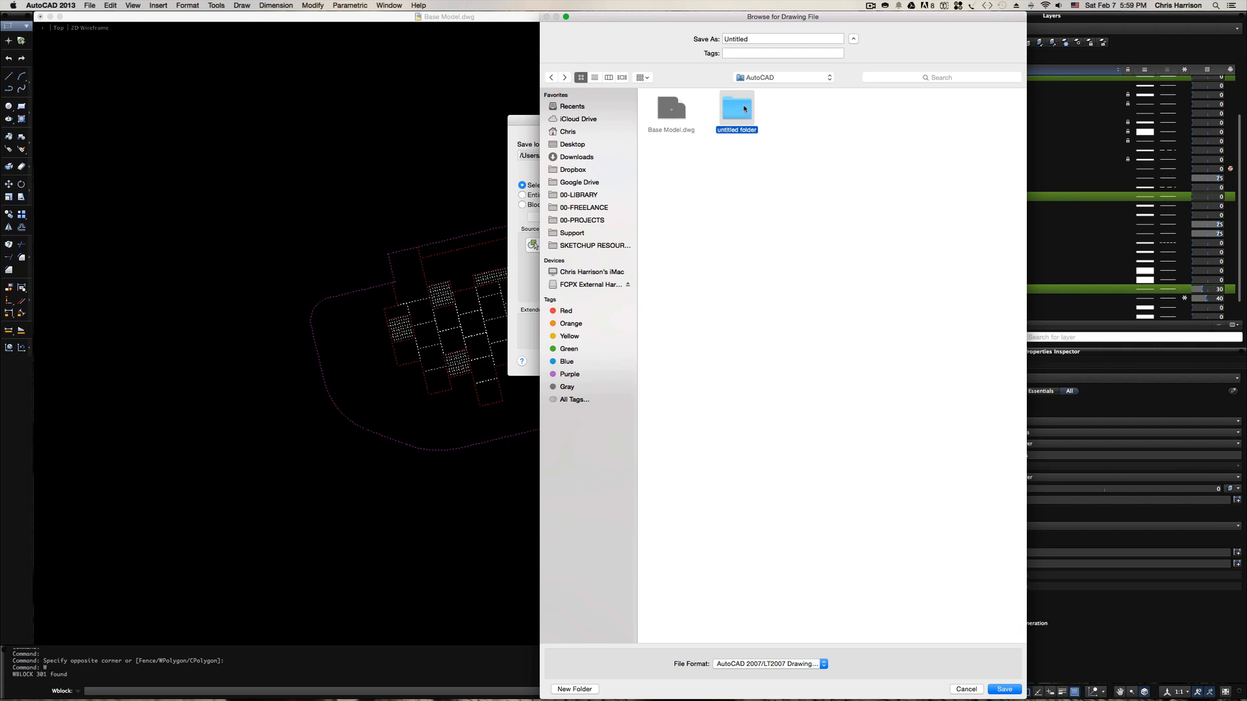
{"action": "right_click", "coordinate": [744, 109]}
{"action": "left_click", "coordinate": [756, 112]}
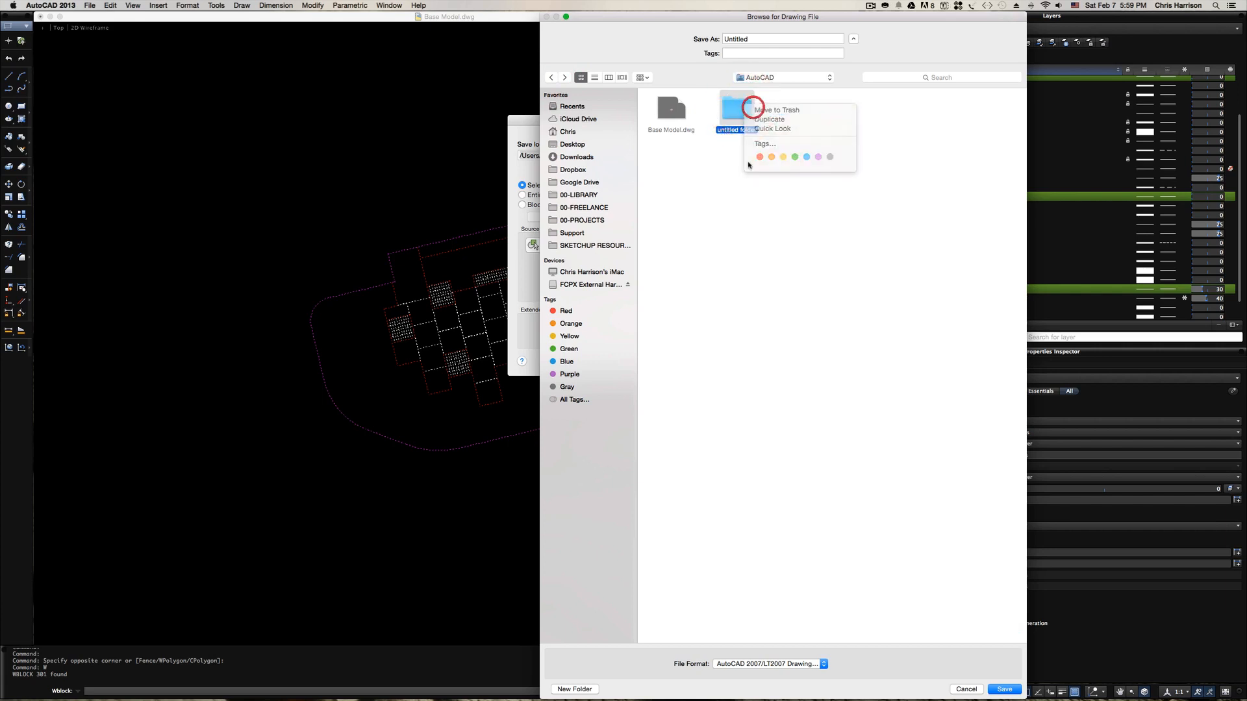
- Create a new folder named WBlocks inside the AutoCAD folder as the save location
{"action": "left_click", "coordinate": [575, 689]}
{"action": "type", "text": "WBlocks"}
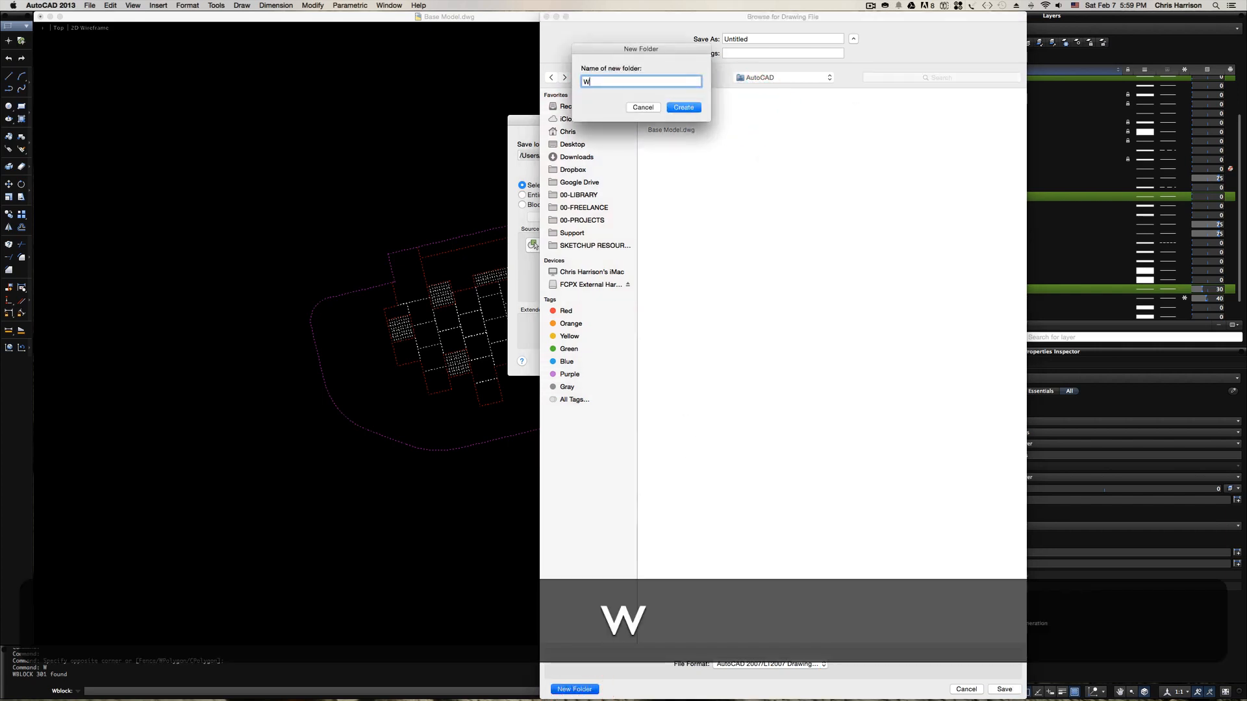
{"action": "key", "text": "Return"}
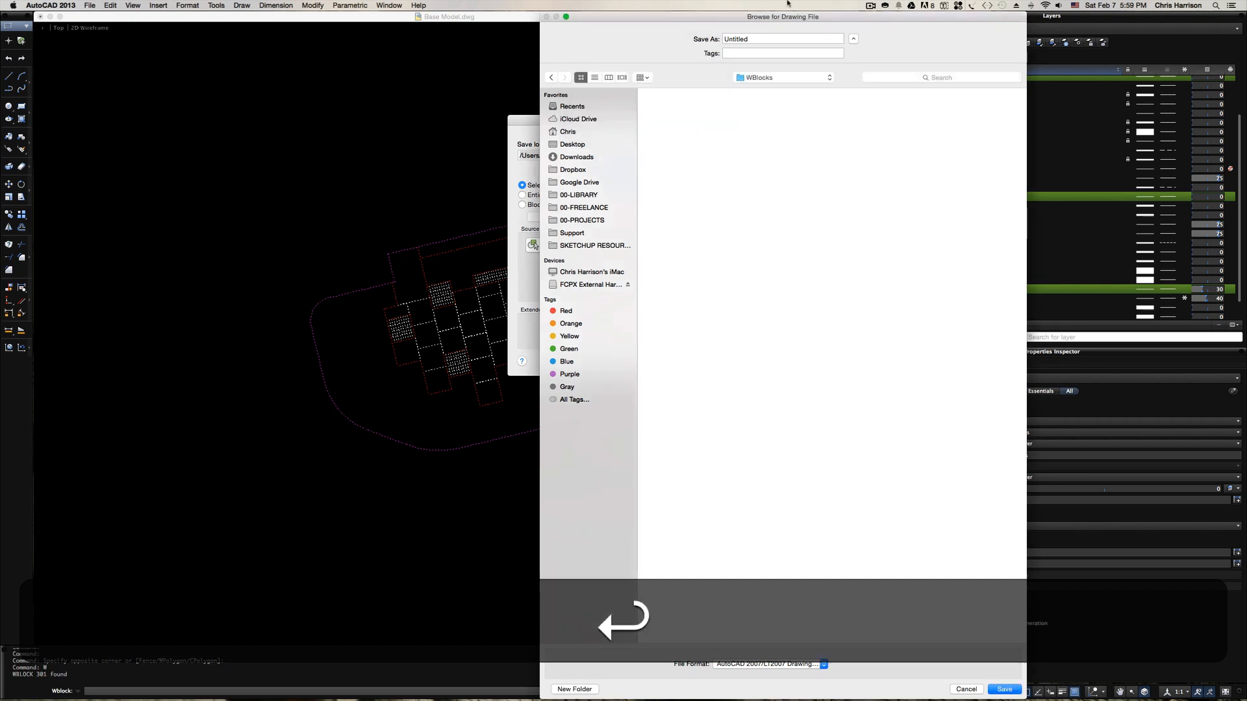
- Name the drawing file Edges and Score Joints in the WBlocks folder and write the block
{"action": "double_click", "coordinate": [768, 37]}
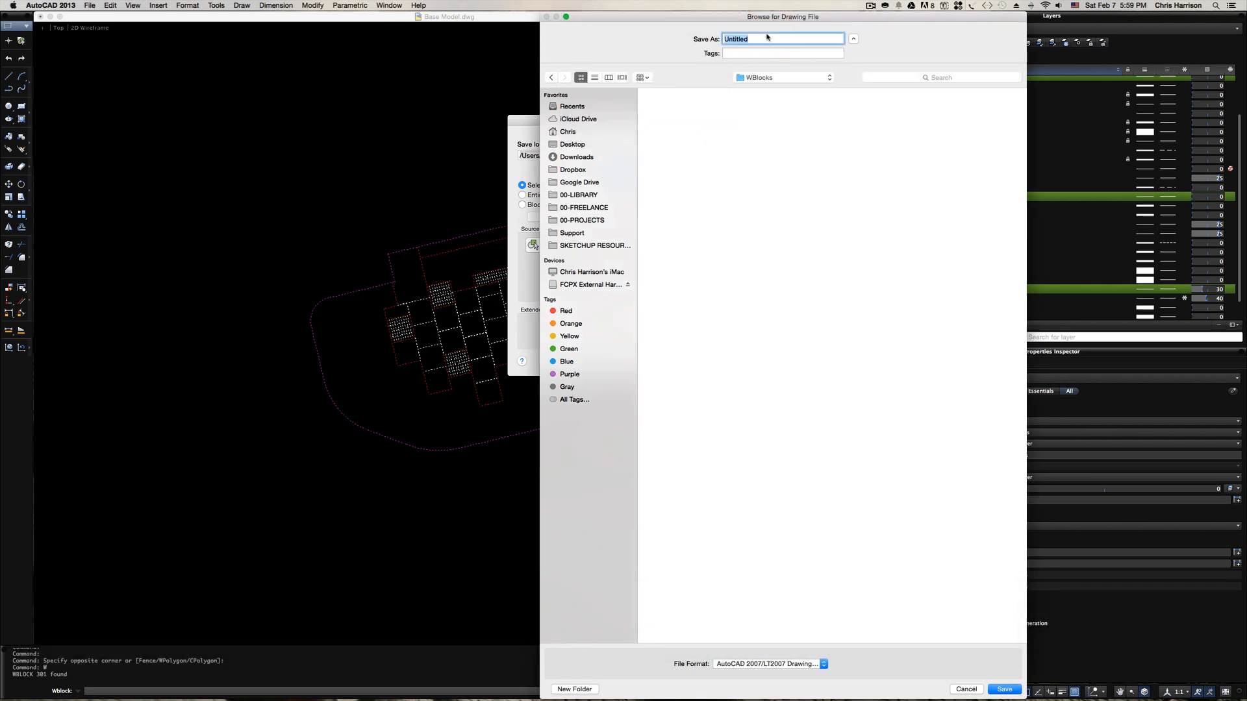
{"action": "type", "text": "Edges"}
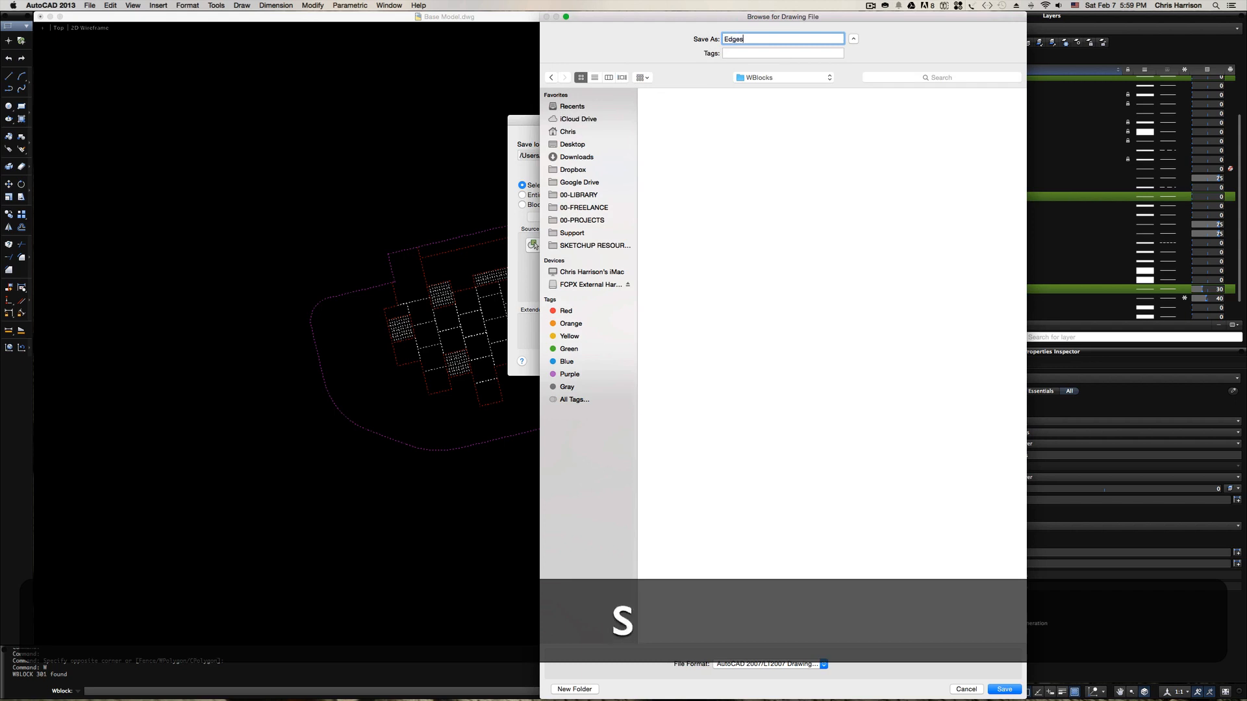
{"action": "type", "text": " and Control Jo"}
{"action": "key", "text": "BackSpace"}
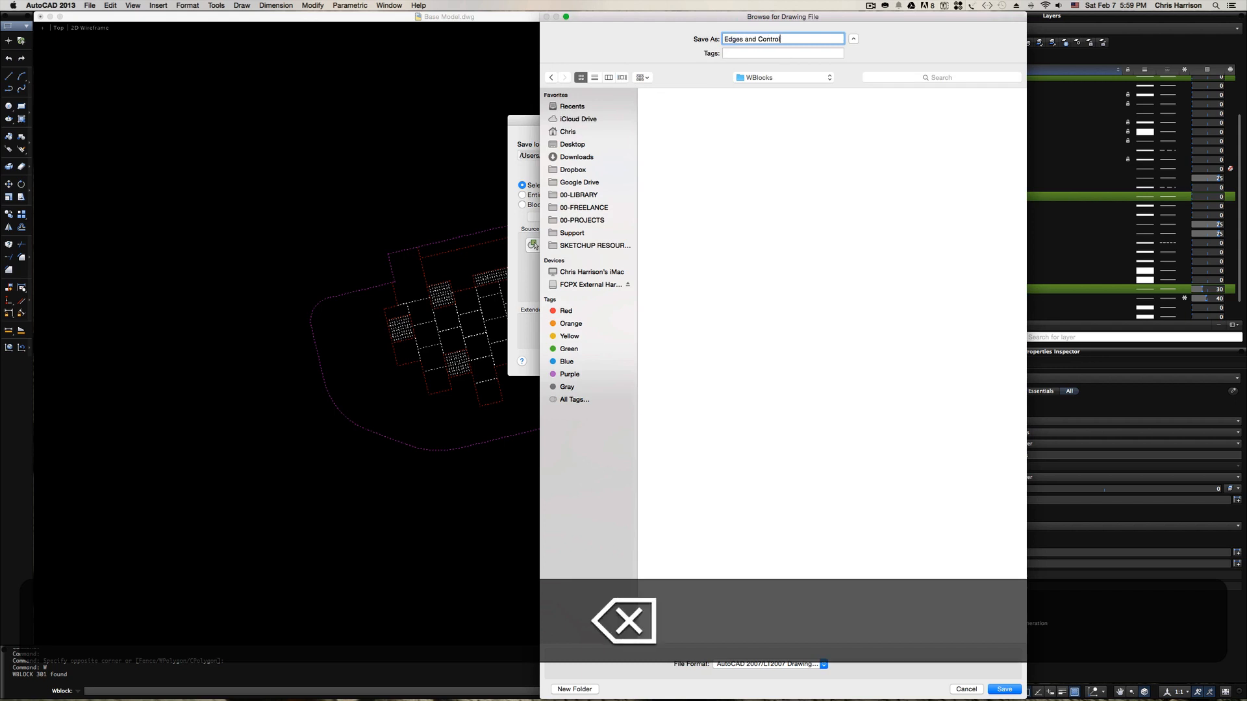
{"action": "key", "text": "BackSpace"}
{"action": "type", "text": "Sc"}
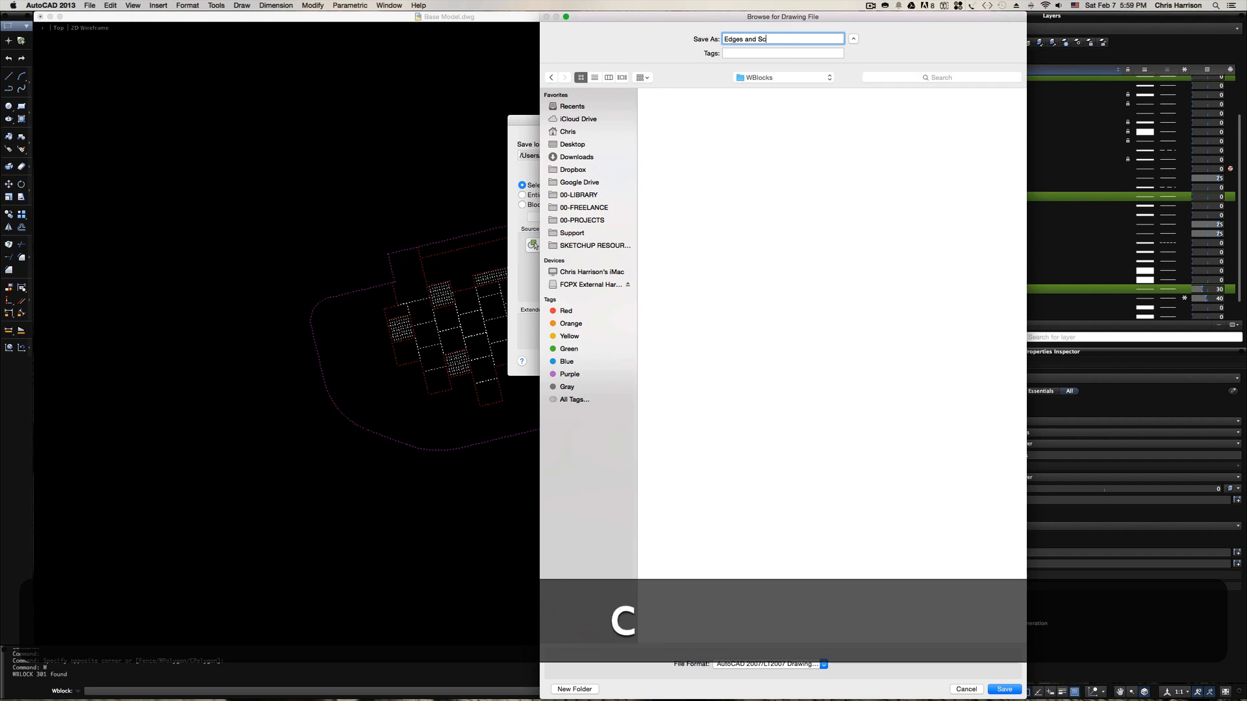
{"action": "type", "text": "t"}
{"action": "key", "text": "Return"}
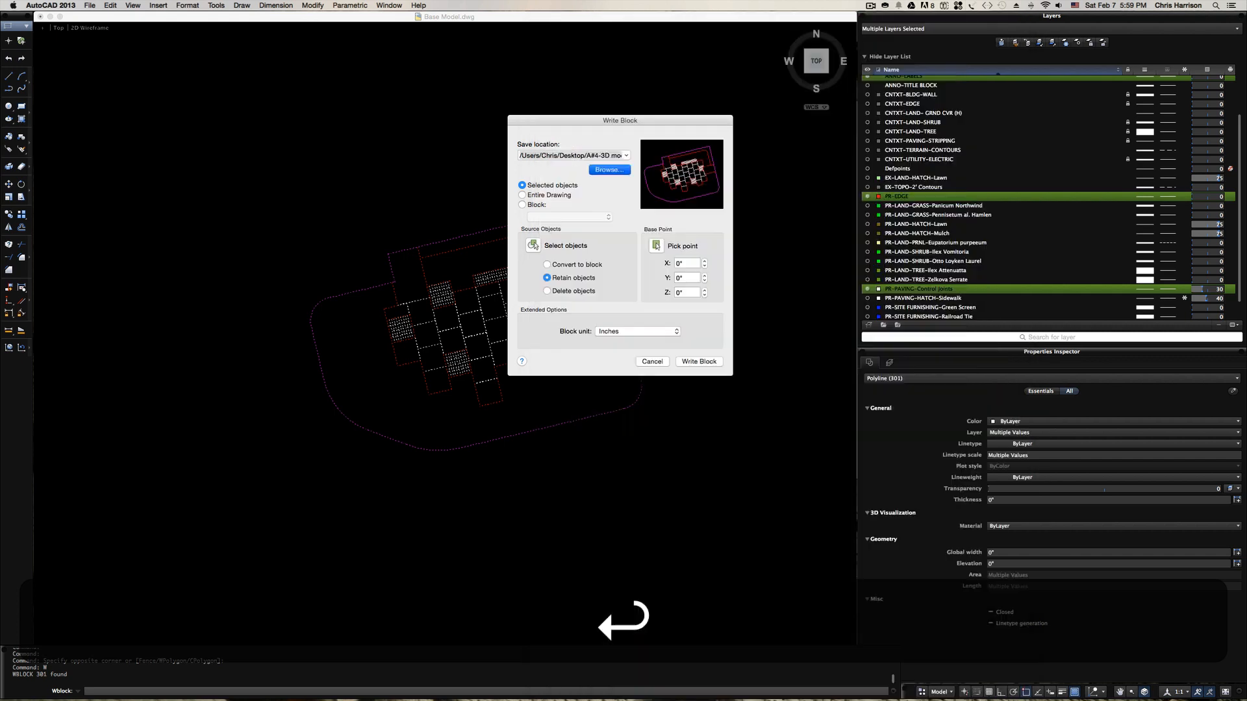
{"action": "left_click", "coordinate": [699, 361]}
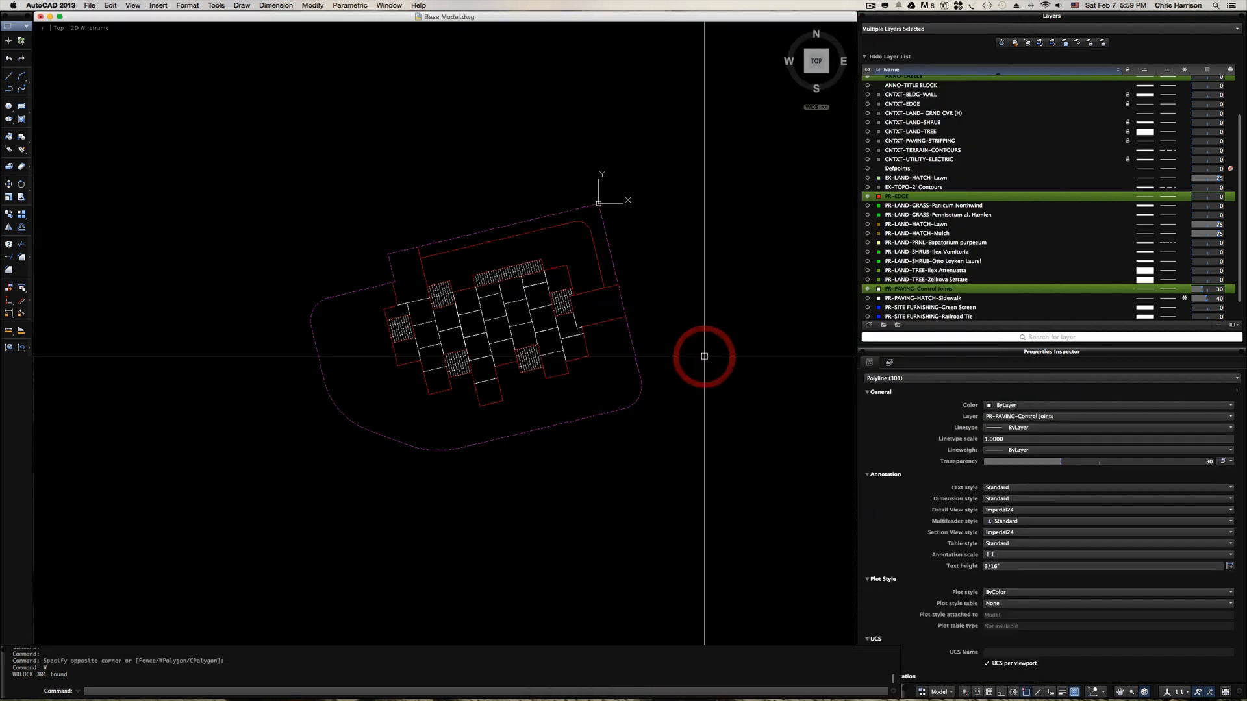
- Turn all layers of the base drawing back on with LAYON
{"action": "type", "text": "layo"}
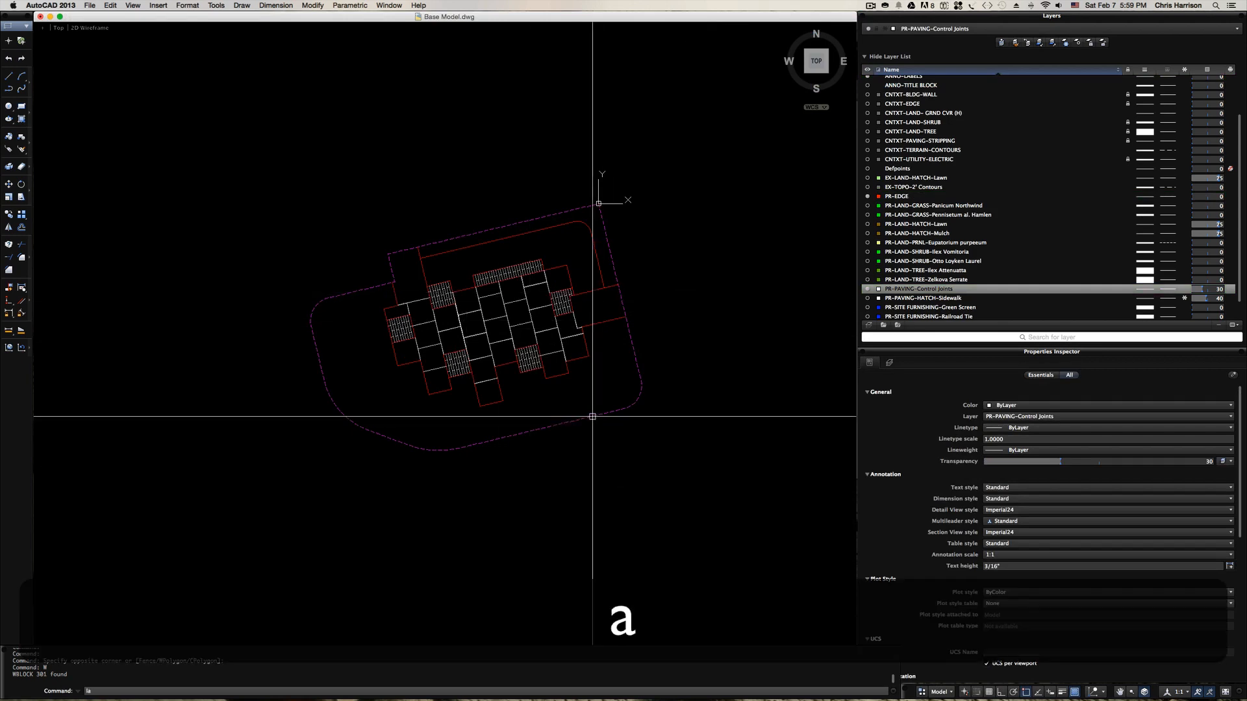
{"action": "key", "text": "Escape"}
{"action": "type", "text": "layon"}
{"action": "key", "text": "Return"}
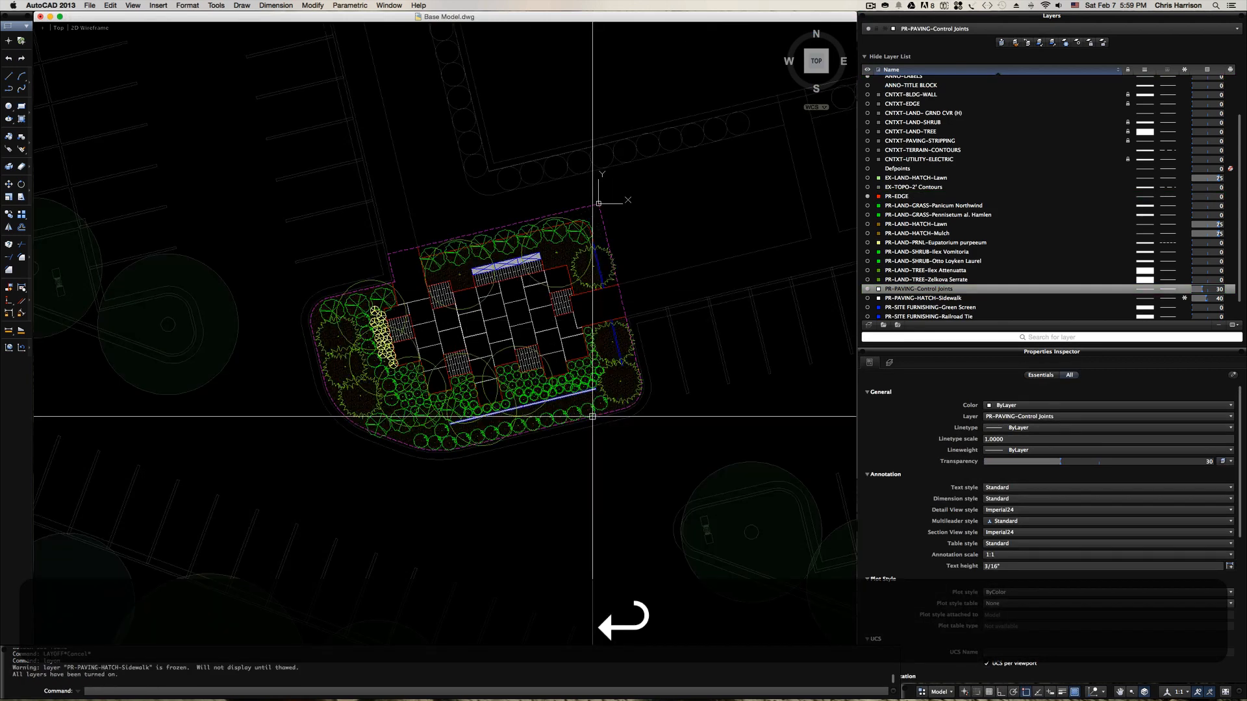
{"action": "type", "text": "layios"}
{"action": "key", "text": "Return"}
{"action": "key", "text": "Escape"}
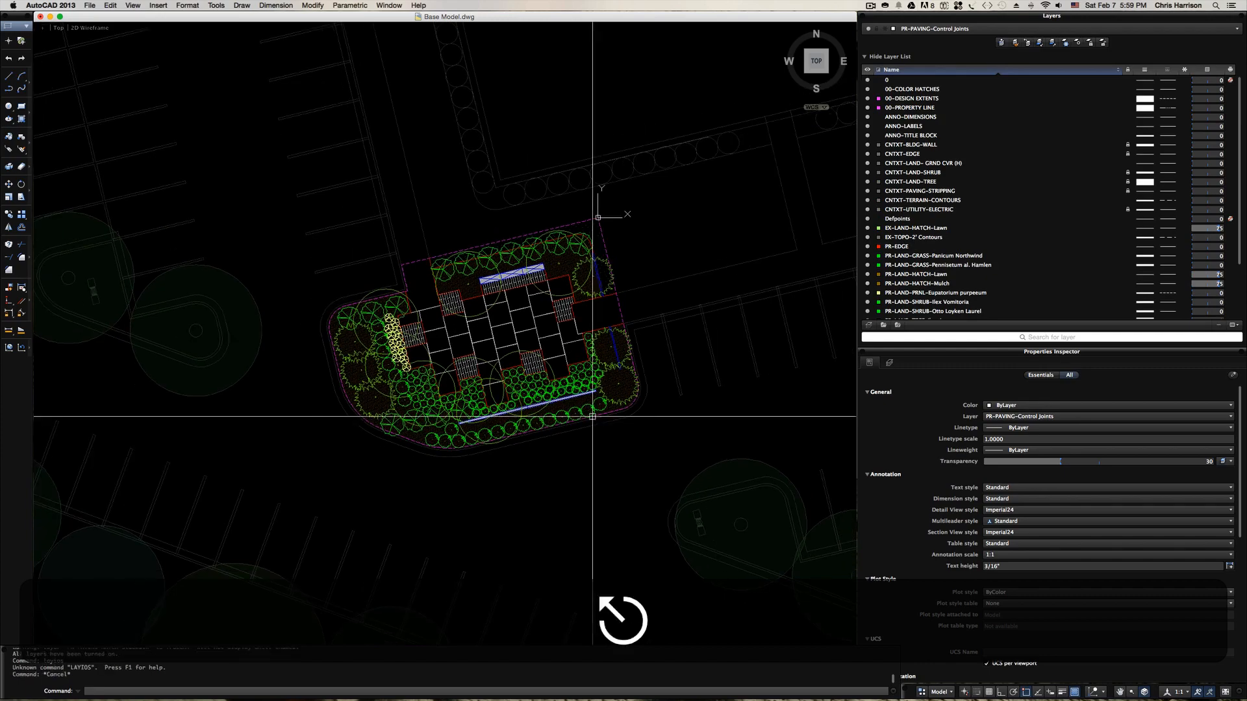
{"action": "type", "text": "layios"}
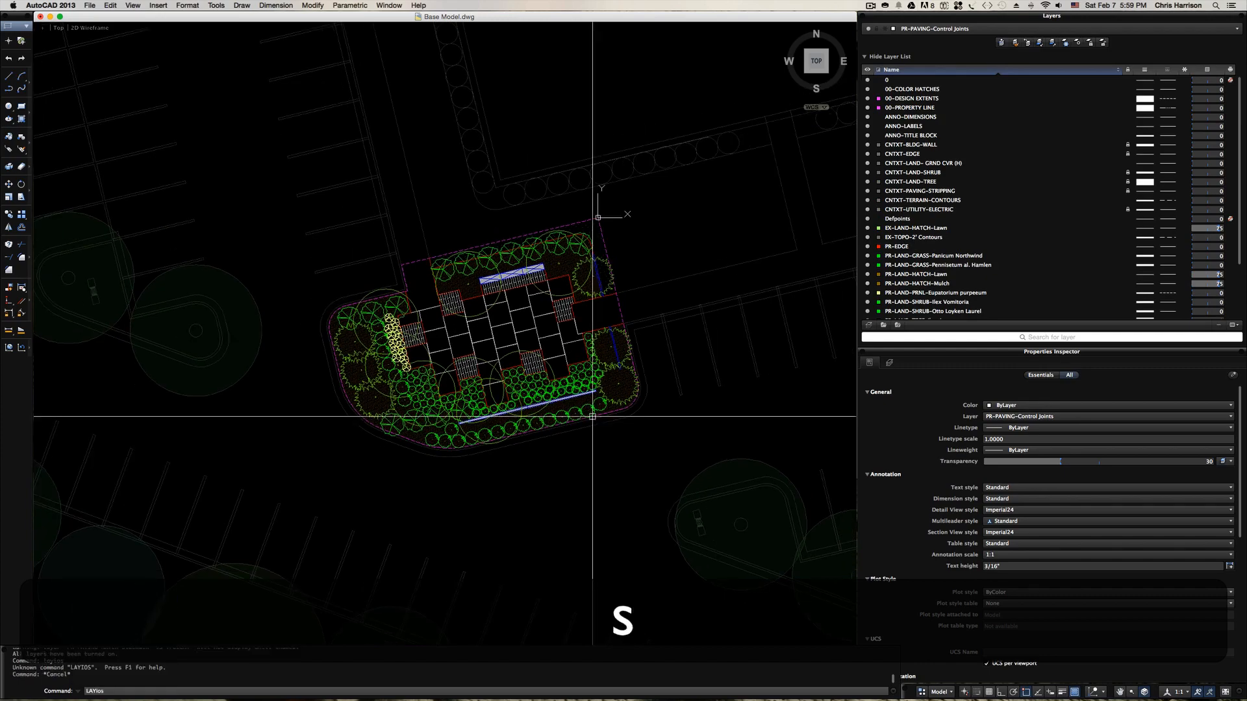
{"action": "key", "text": "Return"}
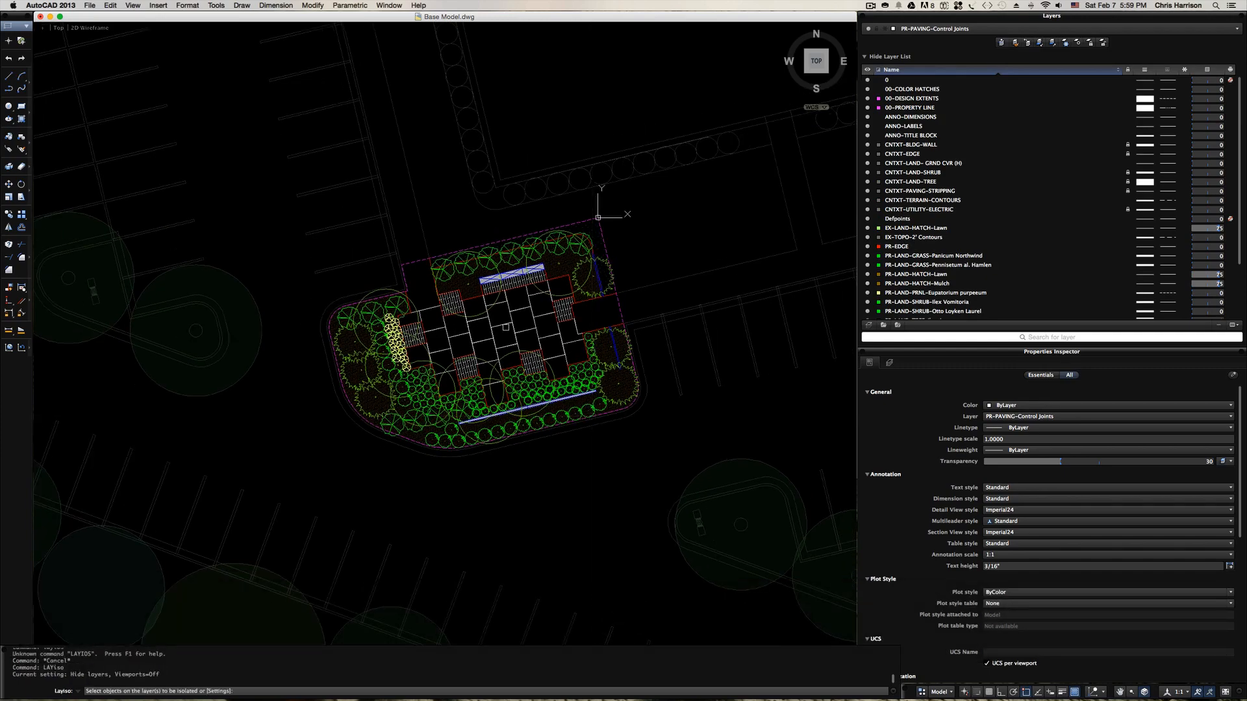
{"action": "scroll", "coordinate": [505, 319], "scroll_direction": "up", "scroll_amount": 4}
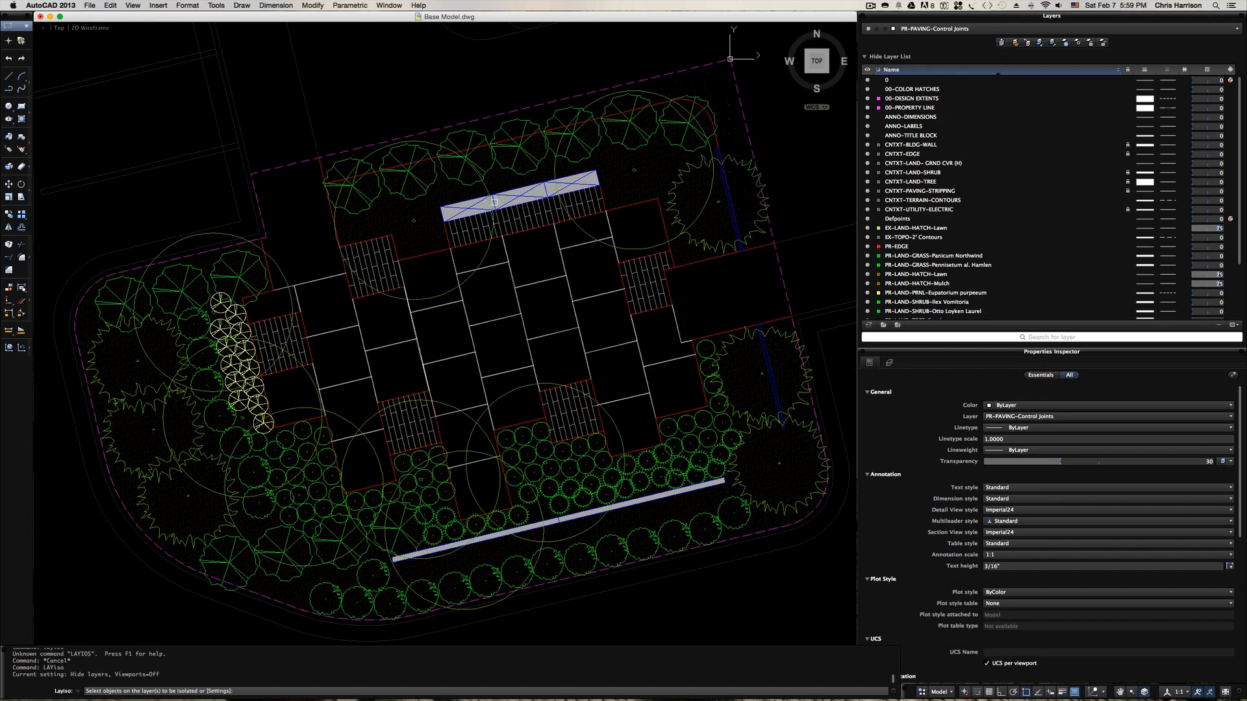
{"action": "left_click", "coordinate": [546, 191]}
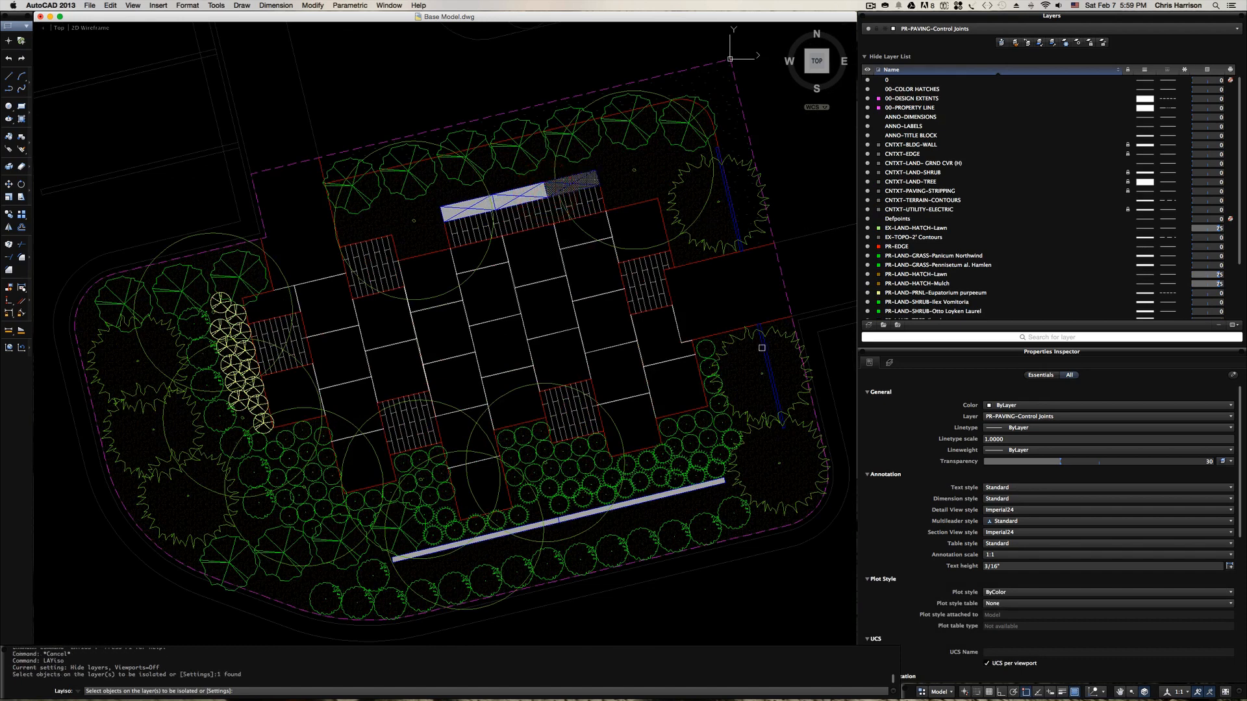
{"action": "key", "text": "Return"}
{"action": "key", "text": "super+z"}
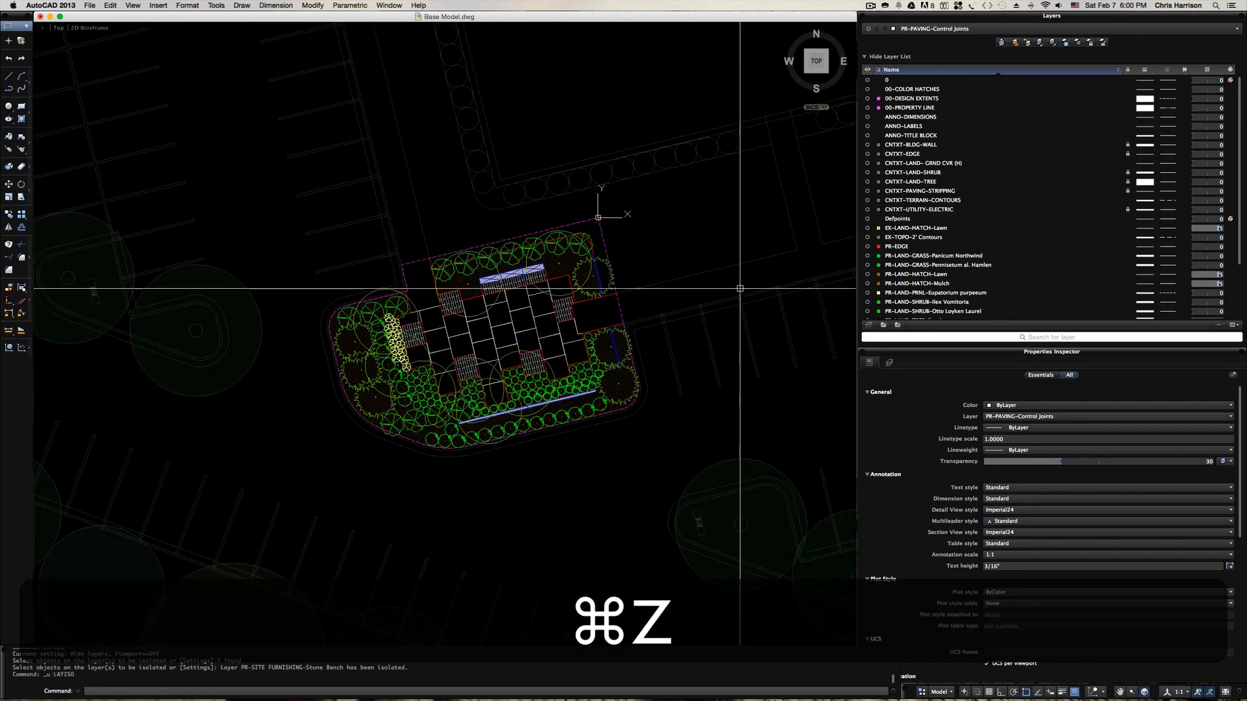
- Isolate the layers of the stone bench, the two dark blue lines among the trees and the long blue strip along the shrubs with LAYISO
{"action": "type", "text": "layiso"}
{"action": "key", "text": "Return"}
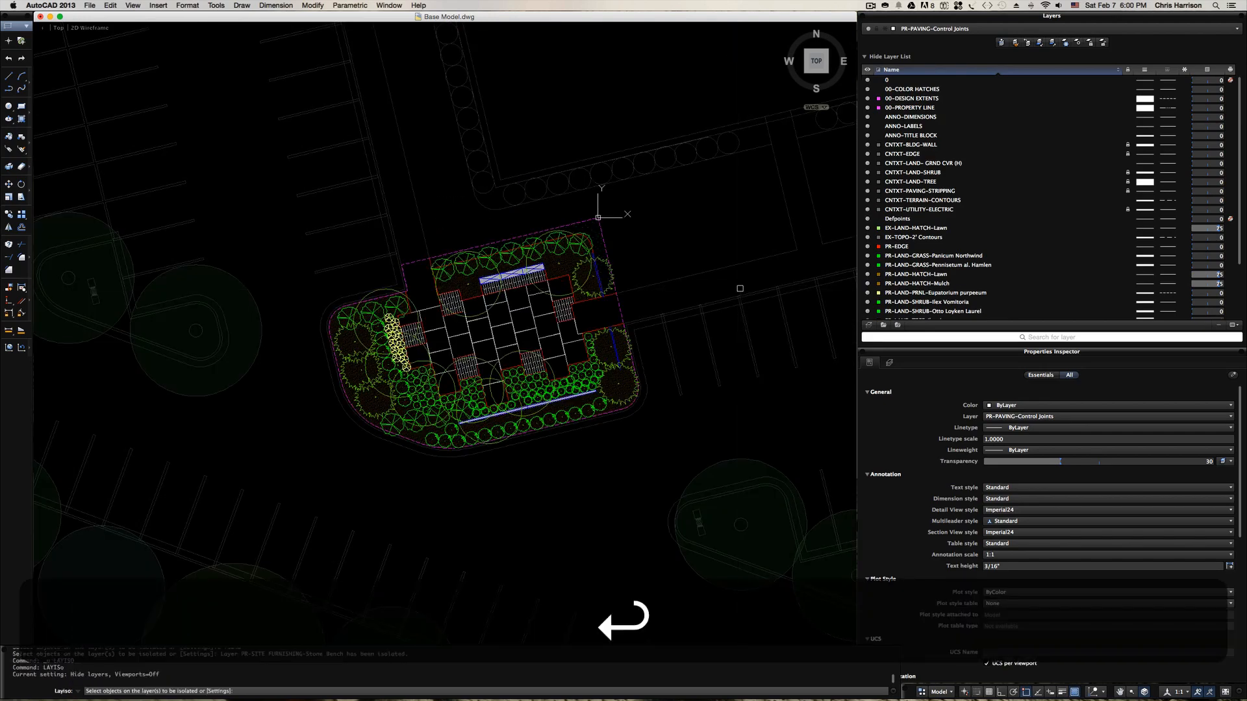
{"action": "scroll", "coordinate": [586, 278], "scroll_direction": "up", "scroll_amount": 5}
{"action": "left_click", "coordinate": [498, 257]}
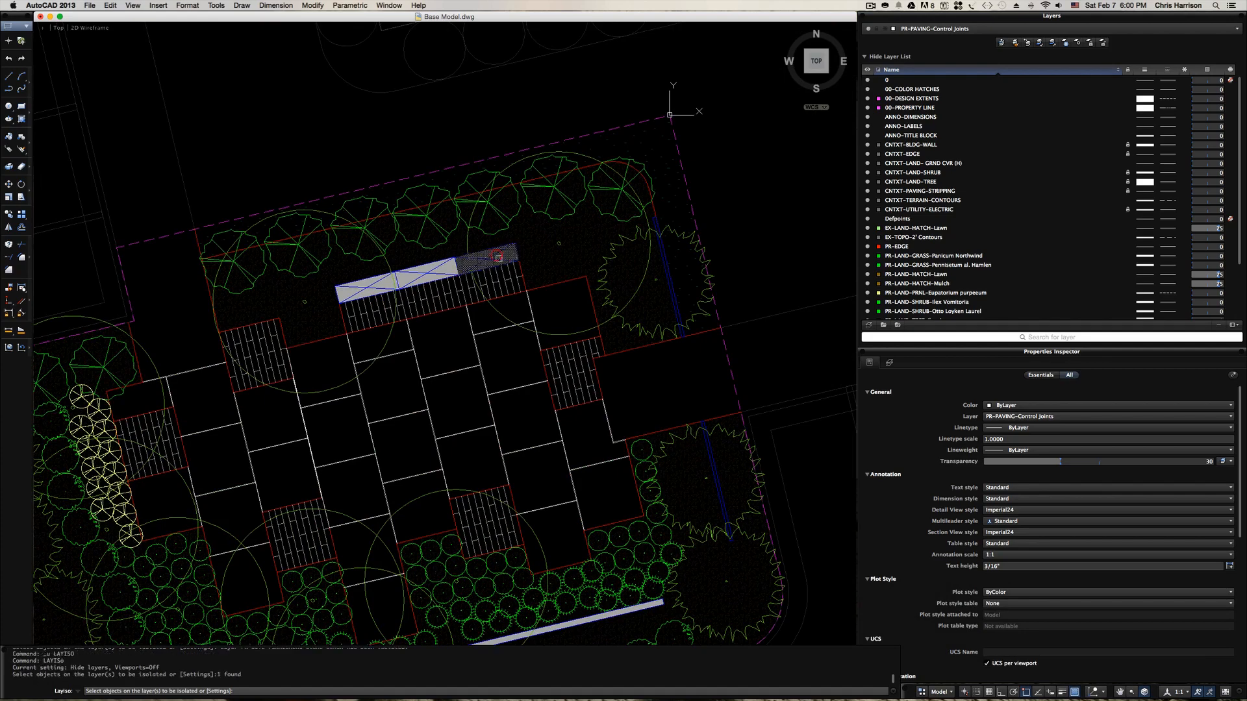
{"action": "scroll", "coordinate": [644, 321], "scroll_direction": "up", "scroll_amount": 5}
{"action": "left_click", "coordinate": [660, 323]}
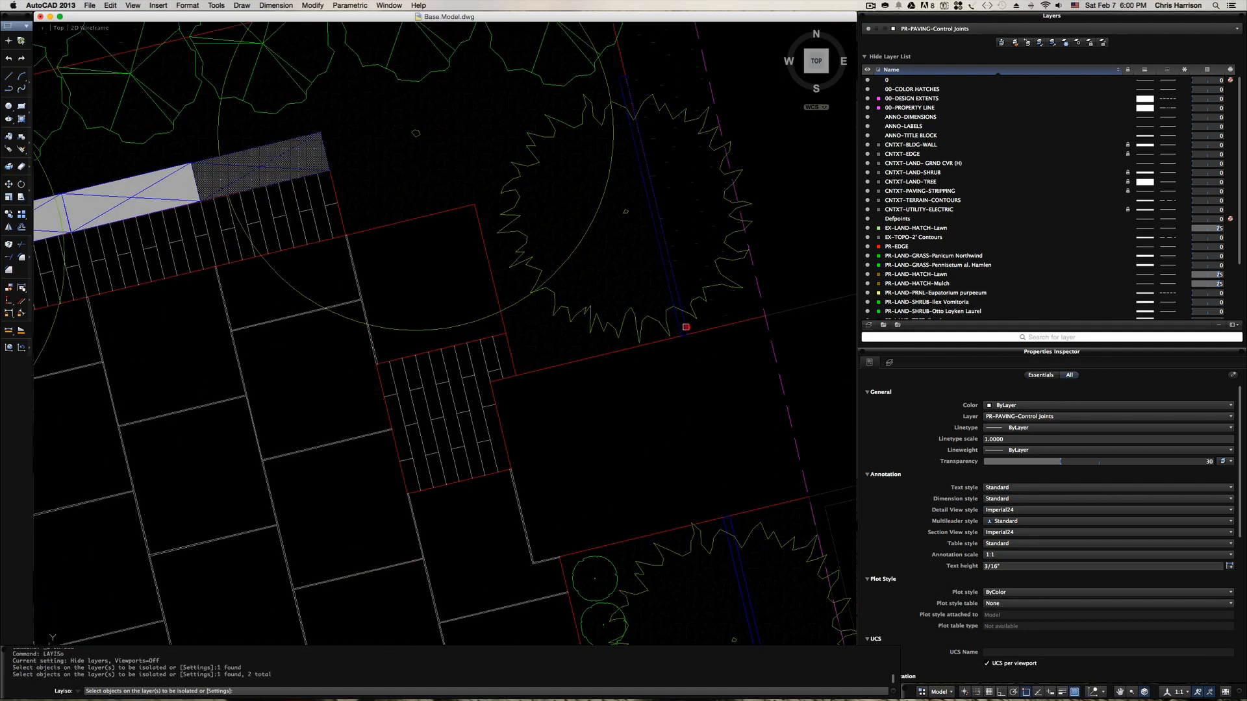
{"action": "left_click", "coordinate": [733, 528]}
{"action": "scroll", "coordinate": [631, 174], "scroll_direction": "down", "scroll_amount": 5}
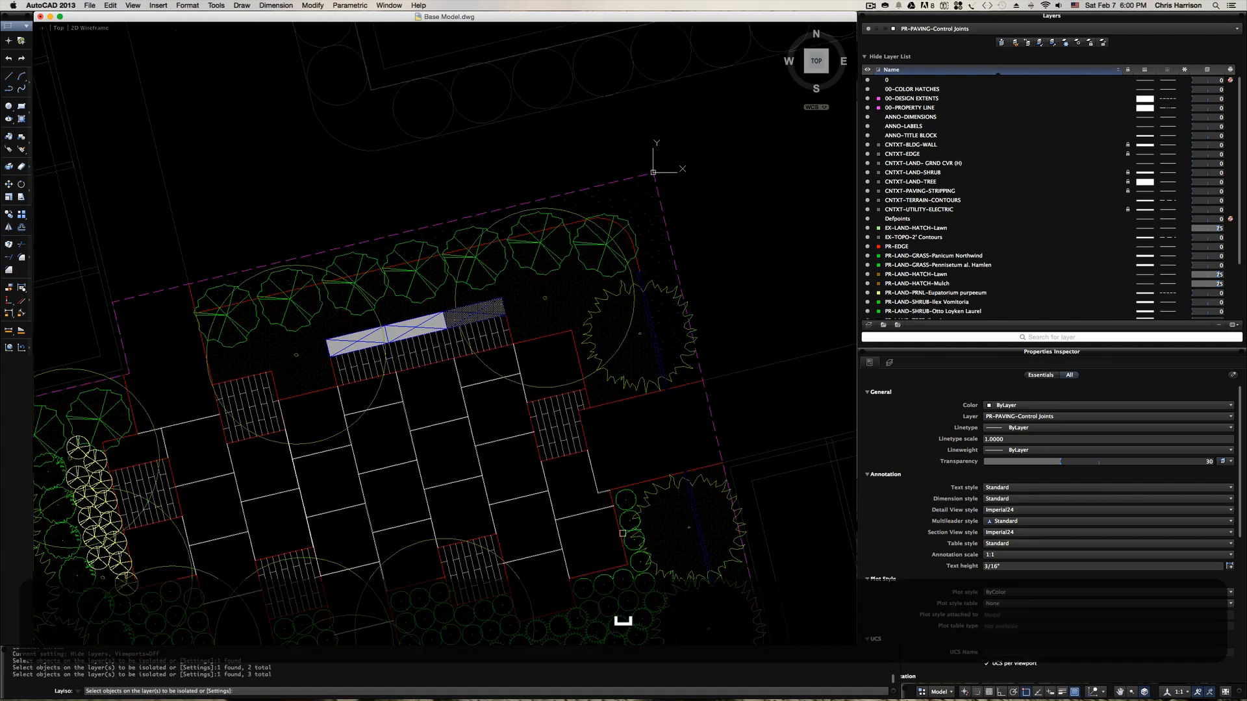
{"action": "key", "text": "space"}
{"action": "scroll", "coordinate": [584, 362], "scroll_direction": "down", "scroll_amount": 3}
{"action": "scroll", "coordinate": [584, 362], "scroll_direction": "up", "scroll_amount": 5}
{"action": "left_click", "coordinate": [584, 361]}
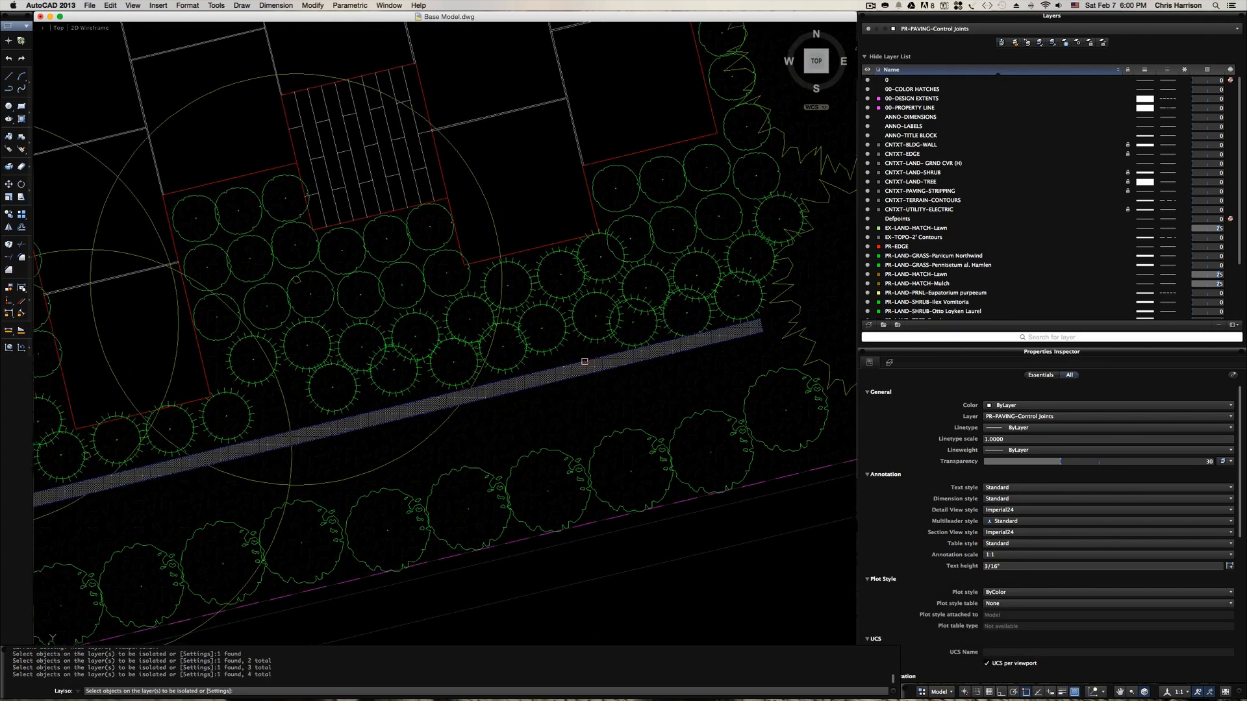
{"action": "key", "text": "space"}
{"action": "scroll", "coordinate": [585, 362], "scroll_direction": "down", "scroll_amount": 4}
- Select all the isolated furnishing objects and write them out with WBLOCK as Site Furnishings in the WBlocks folder
{"action": "left_click", "coordinate": [672, 450]}
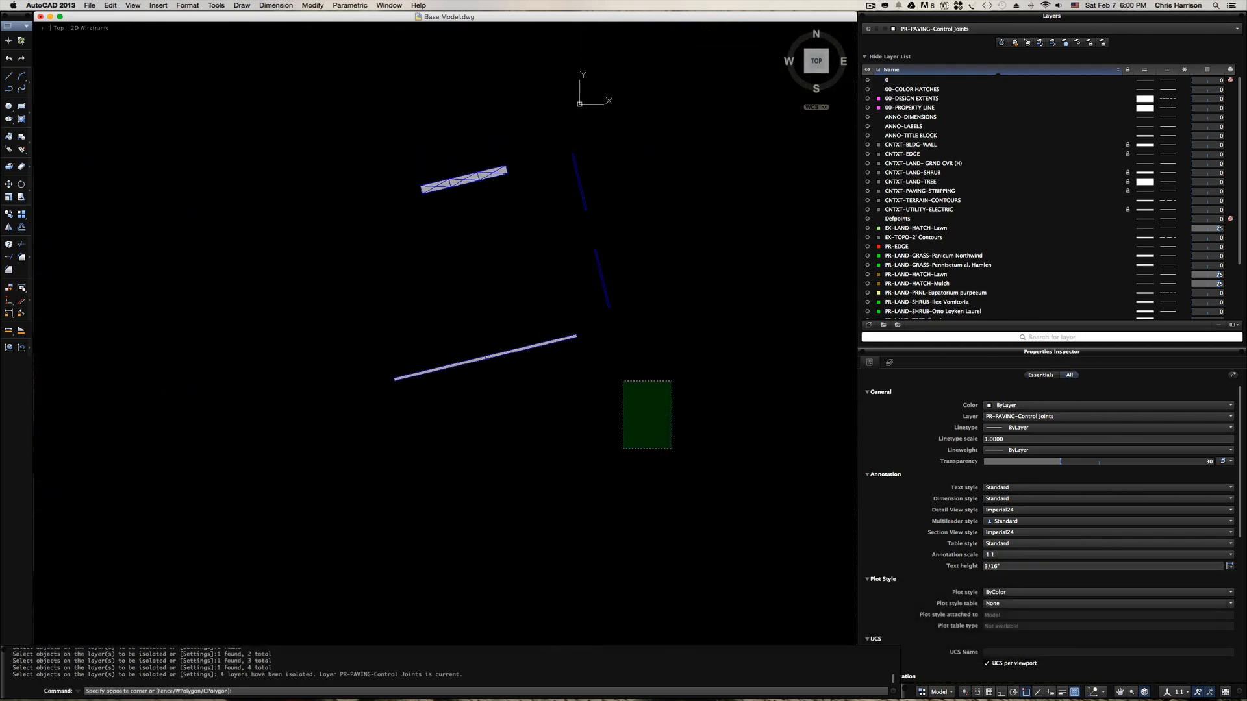
{"action": "left_click", "coordinate": [256, 112]}
{"action": "type", "text": "w"}
{"action": "key", "text": "Return"}
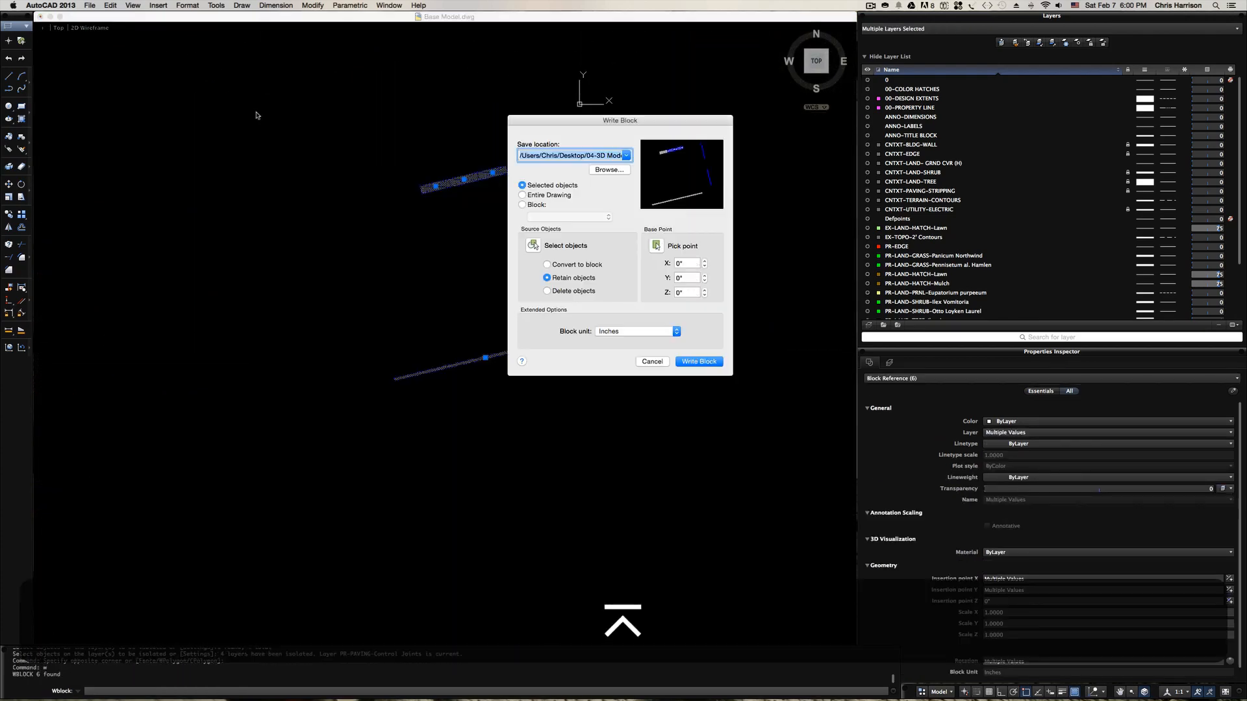
{"action": "left_click", "coordinate": [601, 170]}
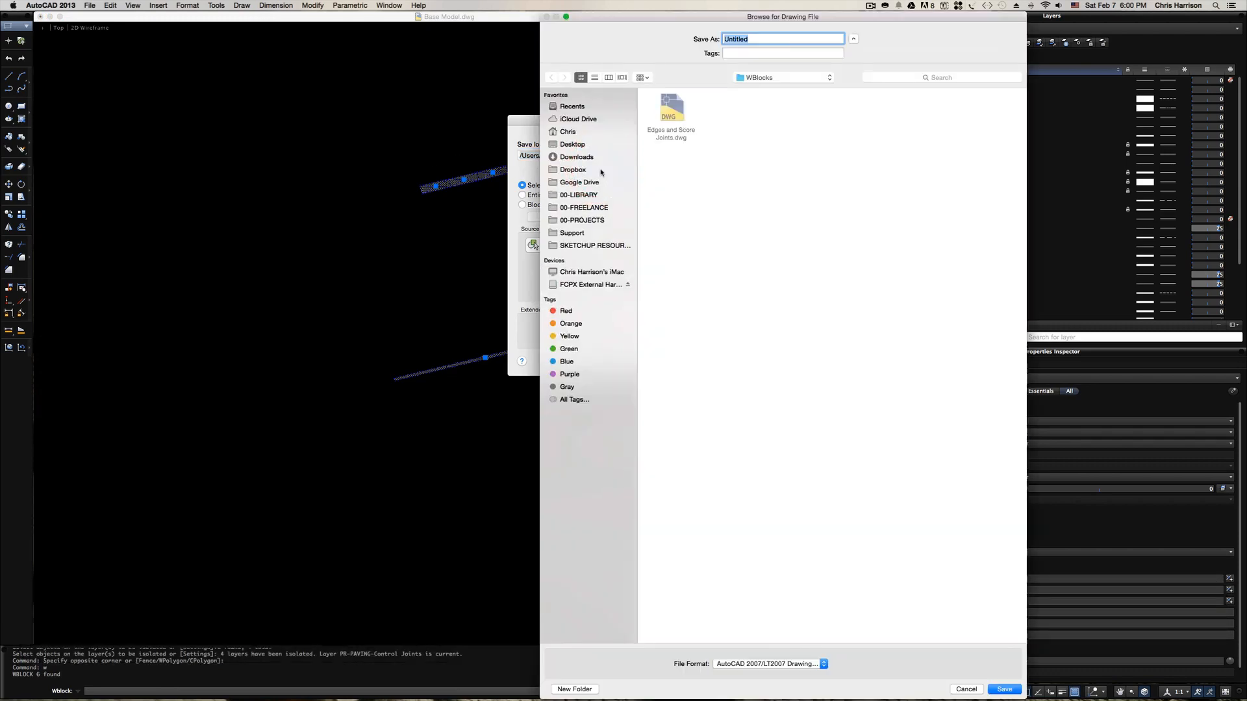
{"action": "type", "text": "Site Furnishings"}
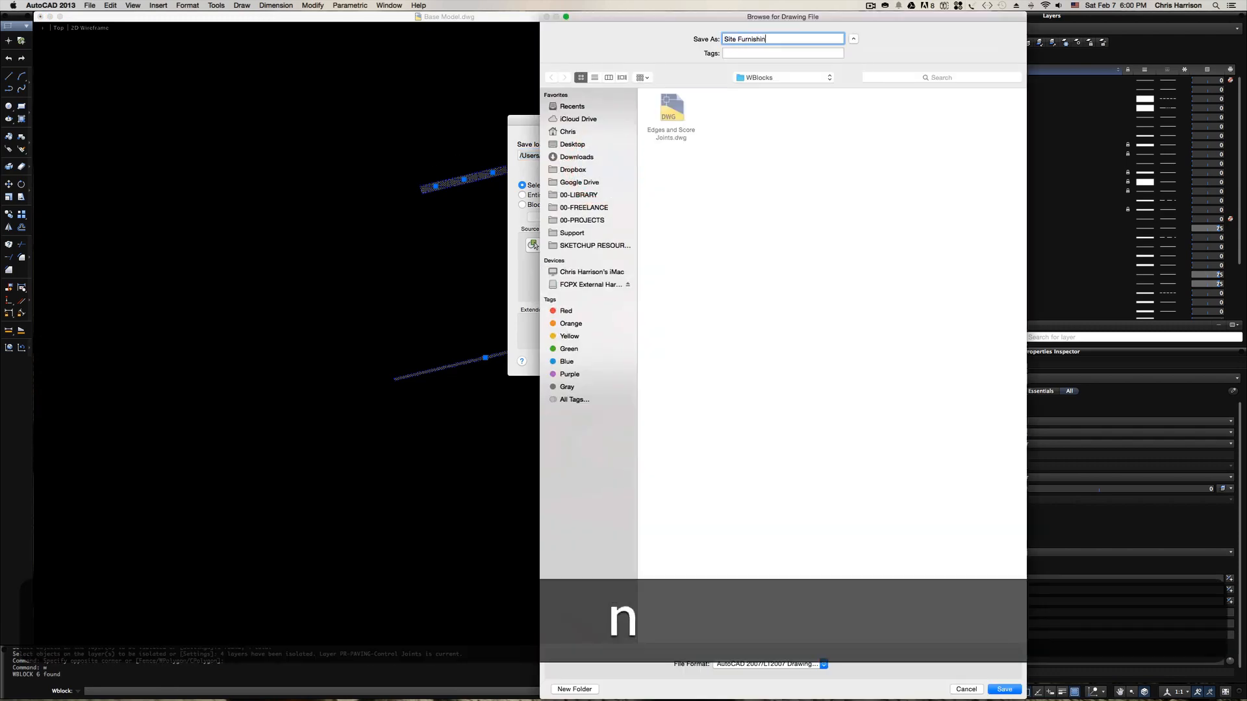
{"action": "key", "text": "Return"}
{"action": "left_click", "coordinate": [699, 362]}
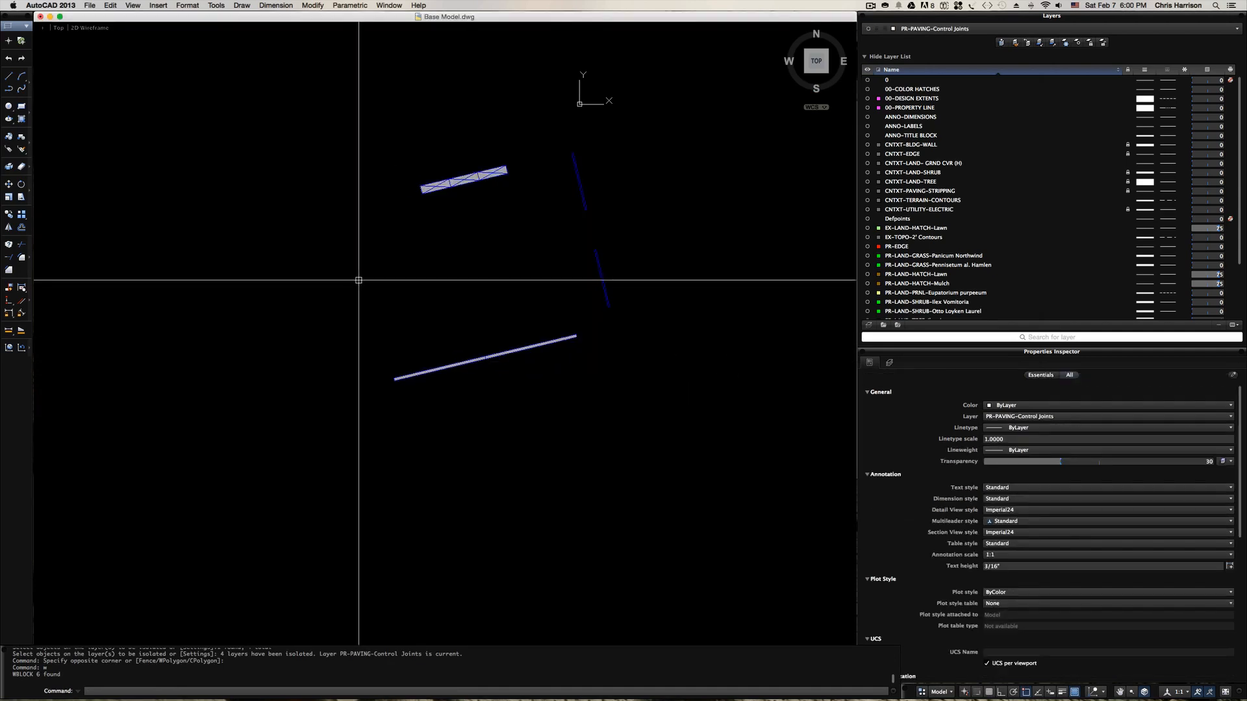
- Turn all layers on and use LAYFRZ to freeze PR-EDGE, 00-DESIGN EXTENTS, CNTXT-EDGE and CNTXT-PAVING-STRIPPING
{"action": "type", "text": "layon"}
{"action": "key", "text": "Return"}
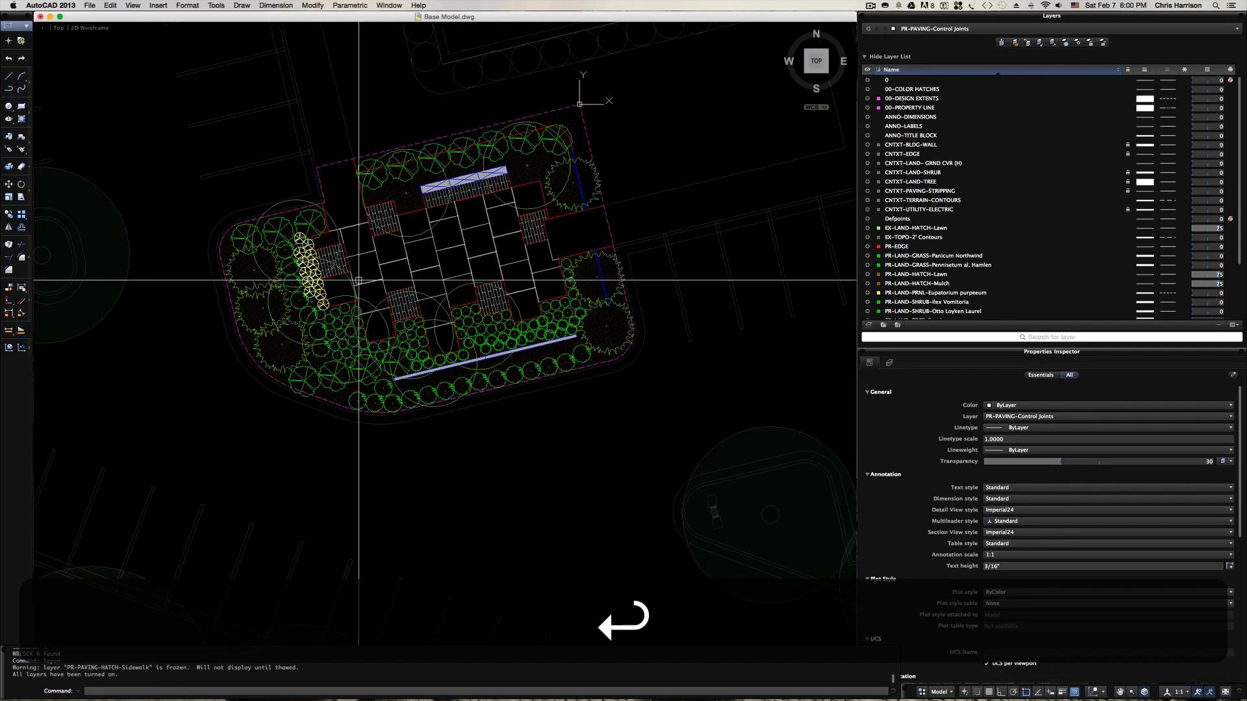
{"action": "type", "text": "layf"}
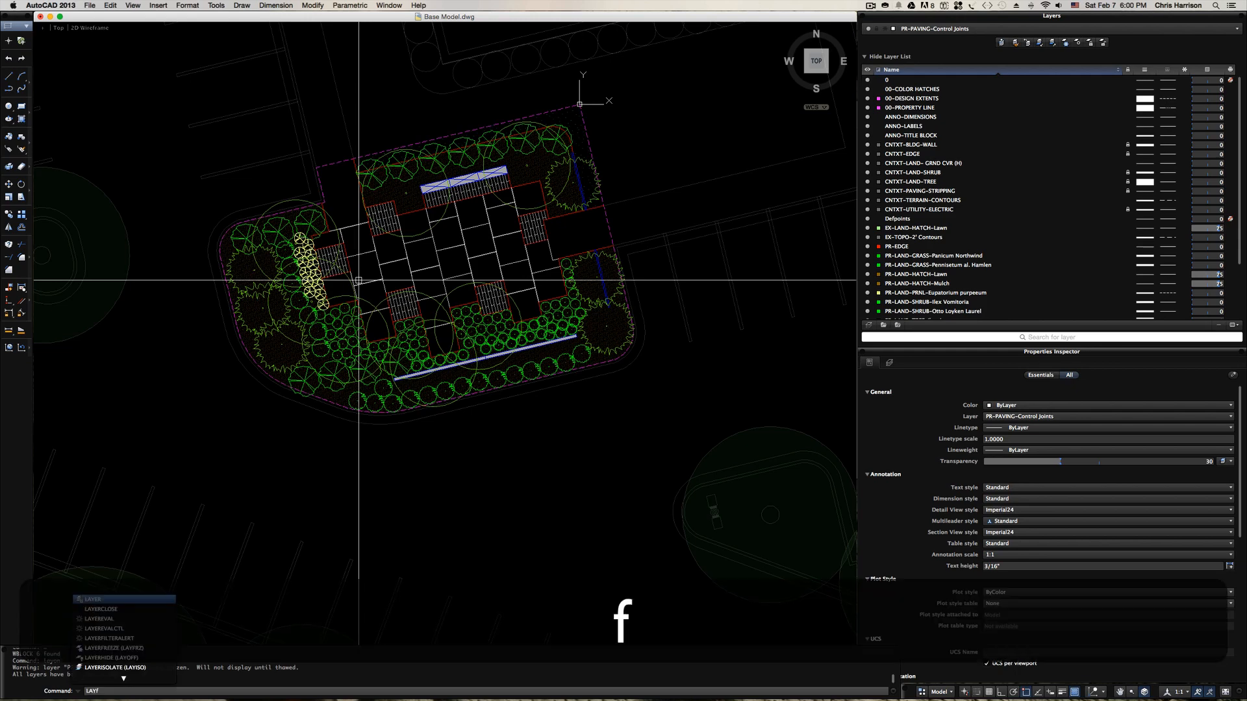
{"action": "type", "text": "rz"}
{"action": "key", "text": "Return"}
{"action": "left_click", "coordinate": [375, 269]}
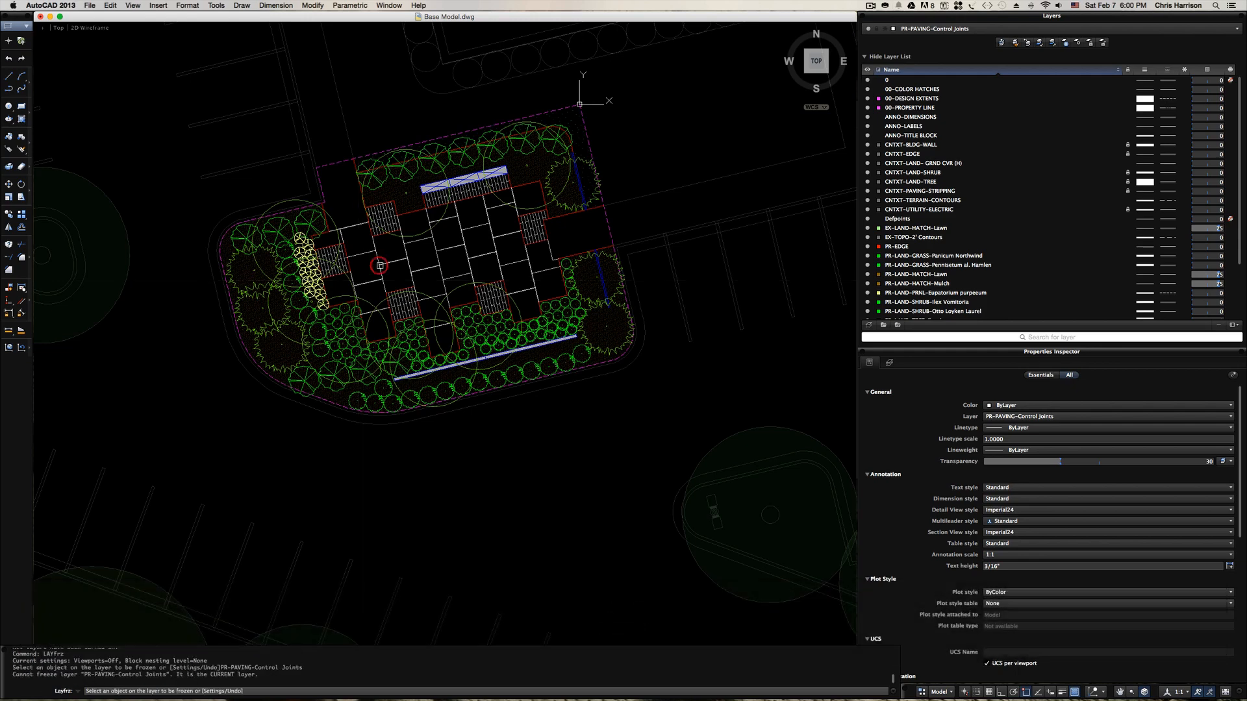
{"action": "left_click", "coordinate": [356, 224]}
{"action": "left_click", "coordinate": [357, 224]}
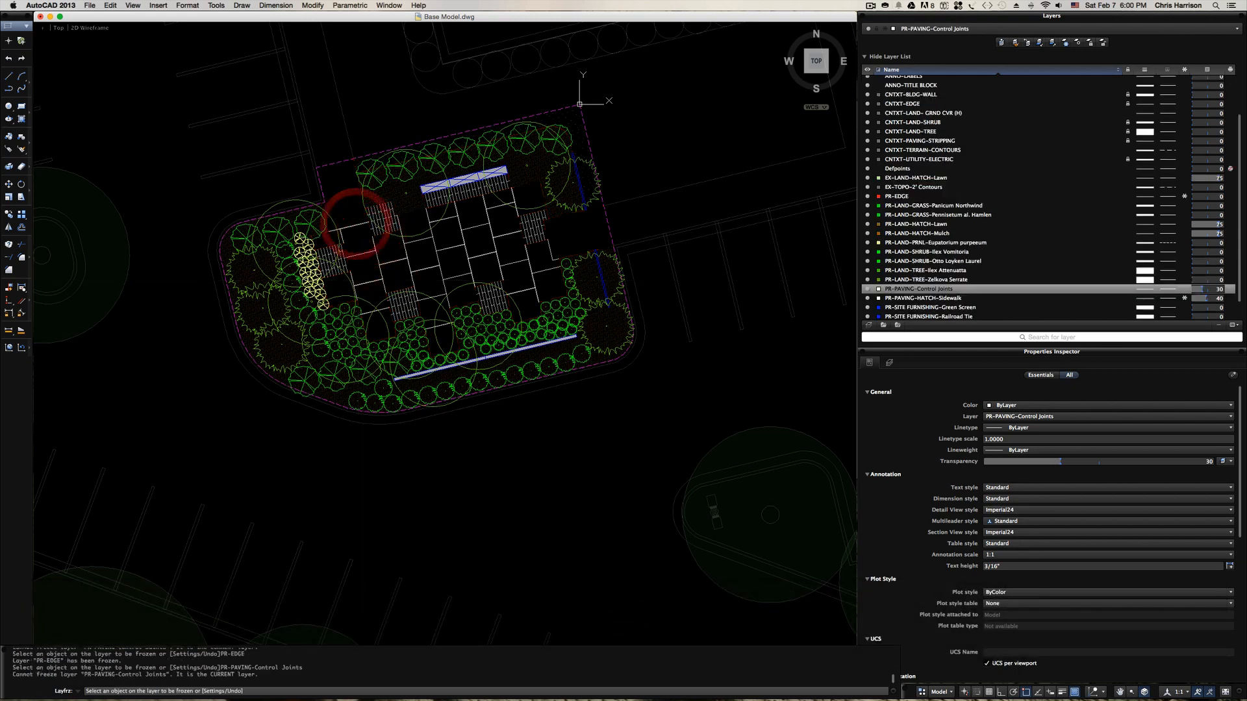
{"action": "left_click", "coordinate": [334, 166]}
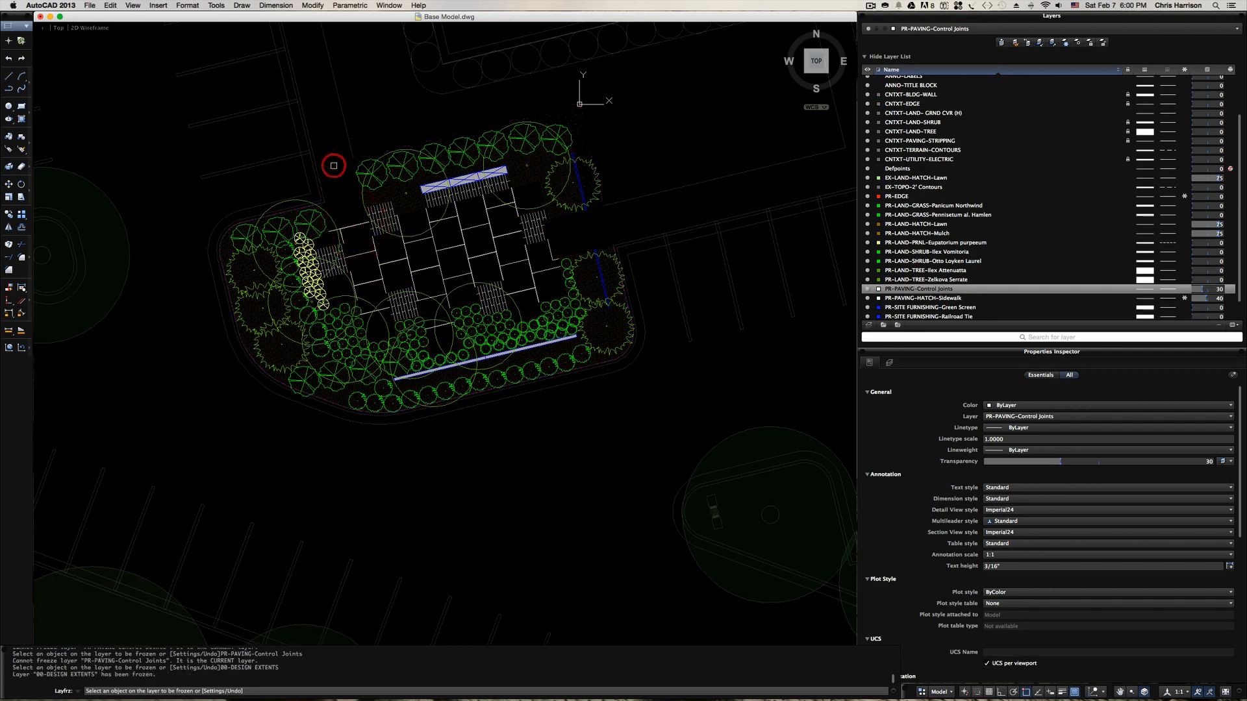
{"action": "left_click", "coordinate": [310, 160]}
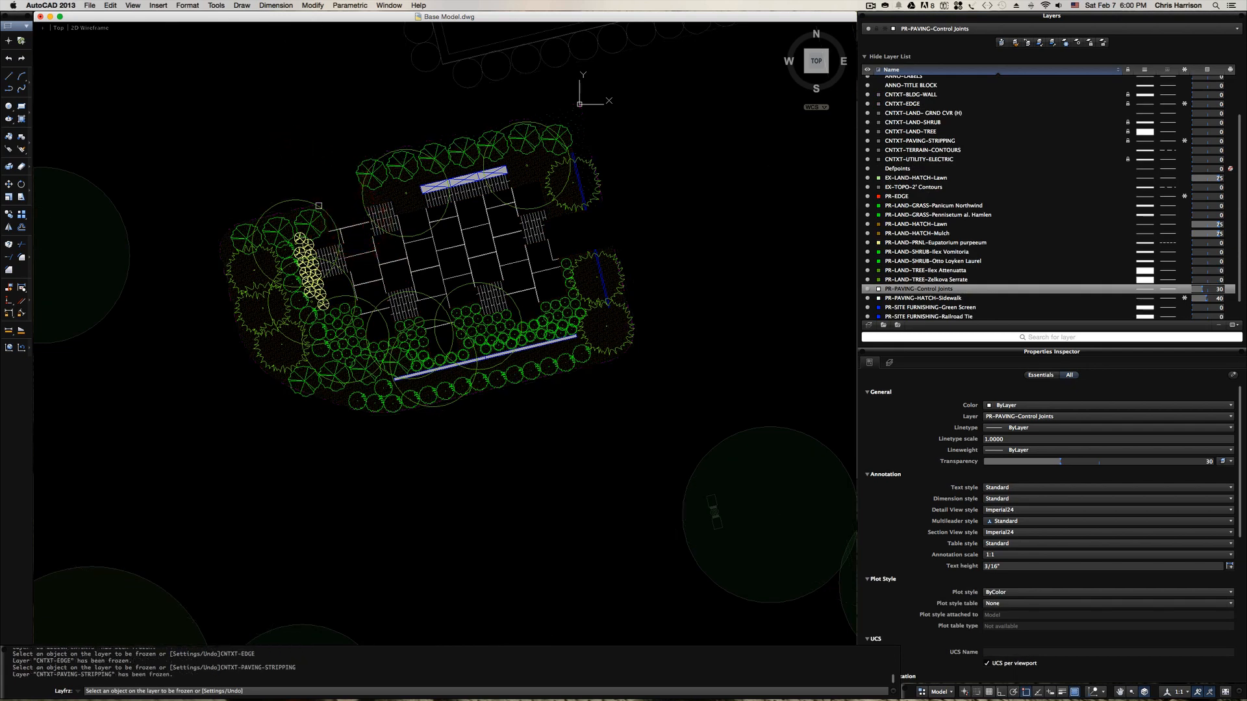
- Freeze the mulch hatch, Stone Bench, Green Screen, Railroad Tie and lawn hatch layers, keeping the Zelkova tree layer thawed
{"action": "left_click", "coordinate": [381, 198]}
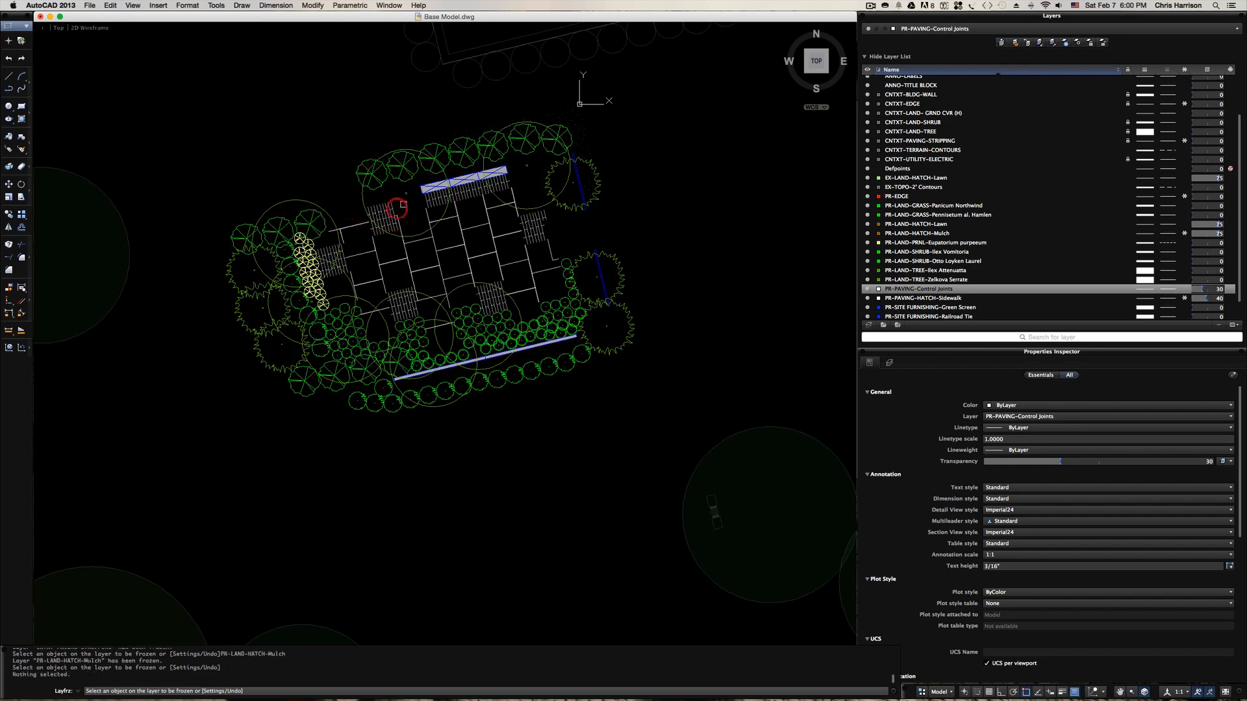
{"action": "left_click", "coordinate": [426, 189]}
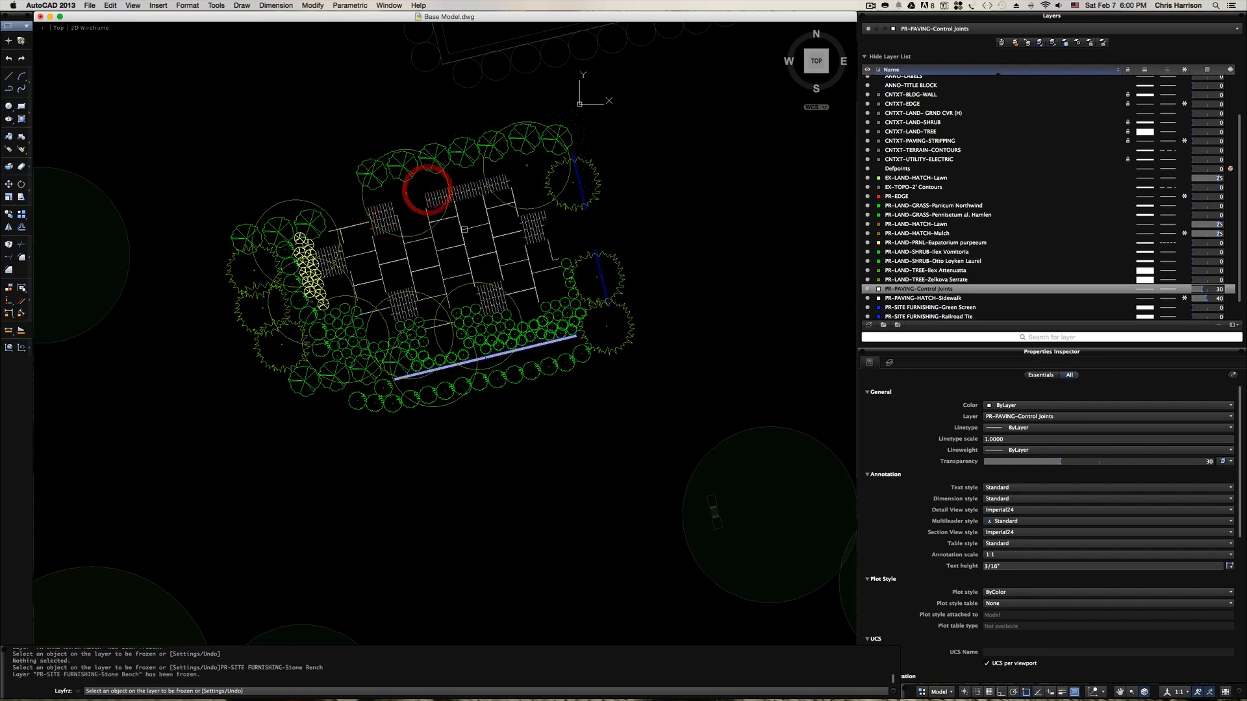
{"action": "left_click", "coordinate": [505, 354]}
{"action": "key", "text": "super+z"}
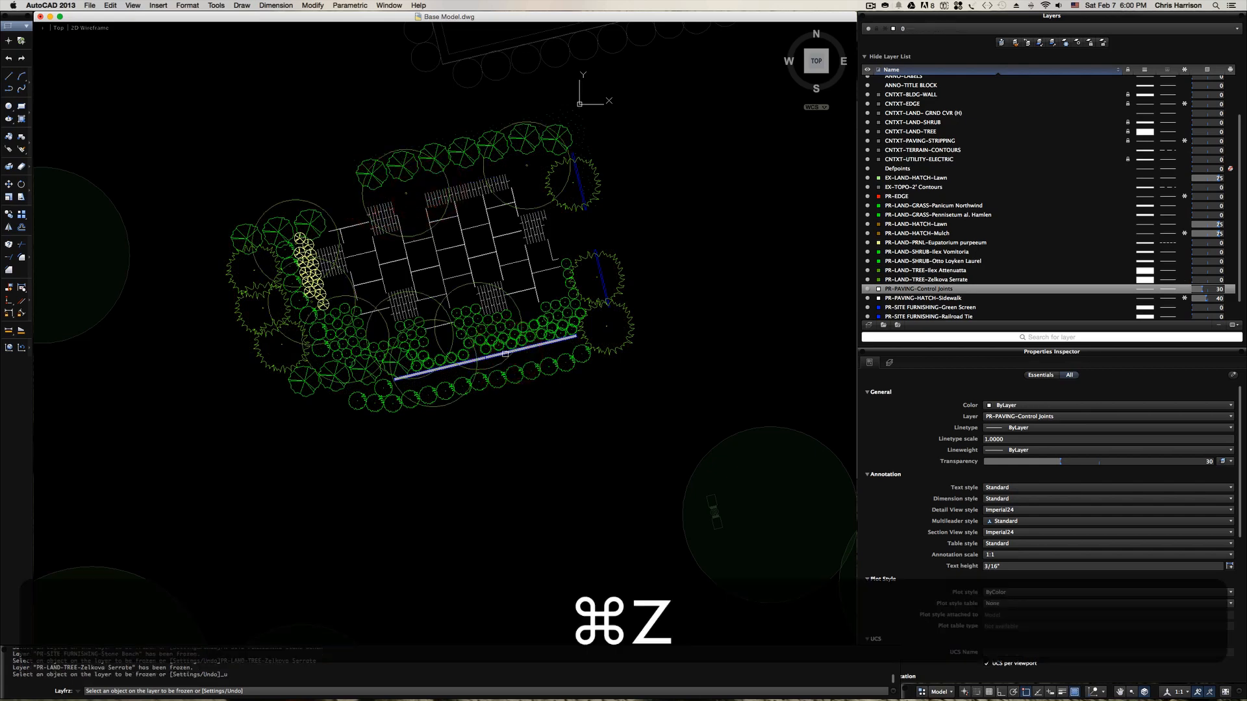
{"action": "left_click", "coordinate": [563, 339]}
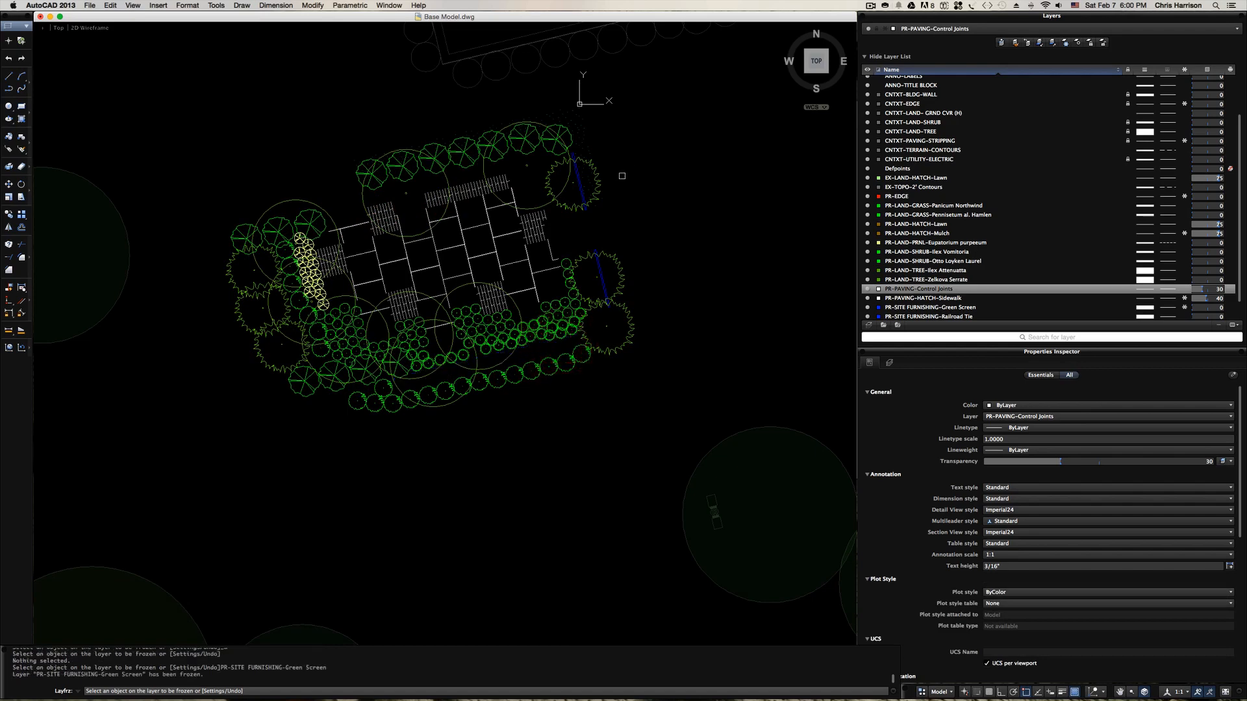
{"action": "left_click", "coordinate": [577, 185]}
{"action": "left_click", "coordinate": [583, 174]}
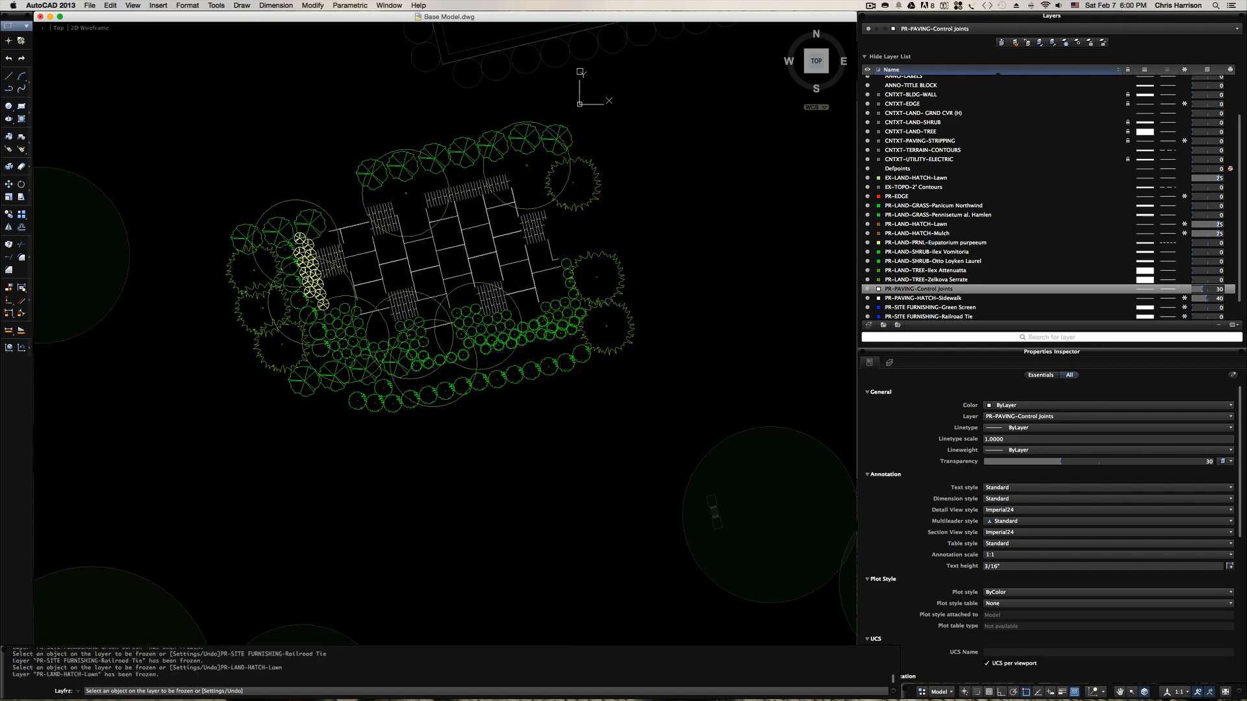
- Freeze the CNTXT-LAND-SHRUB, CNTXT-BLDG-WALL, CNTXT-LAND-TREE and CNTXT-UTILITY-ELECTRIC layers by picking their remaining objects around the site
{"action": "left_click", "coordinate": [580, 56]}
{"action": "left_click", "coordinate": [484, 54]}
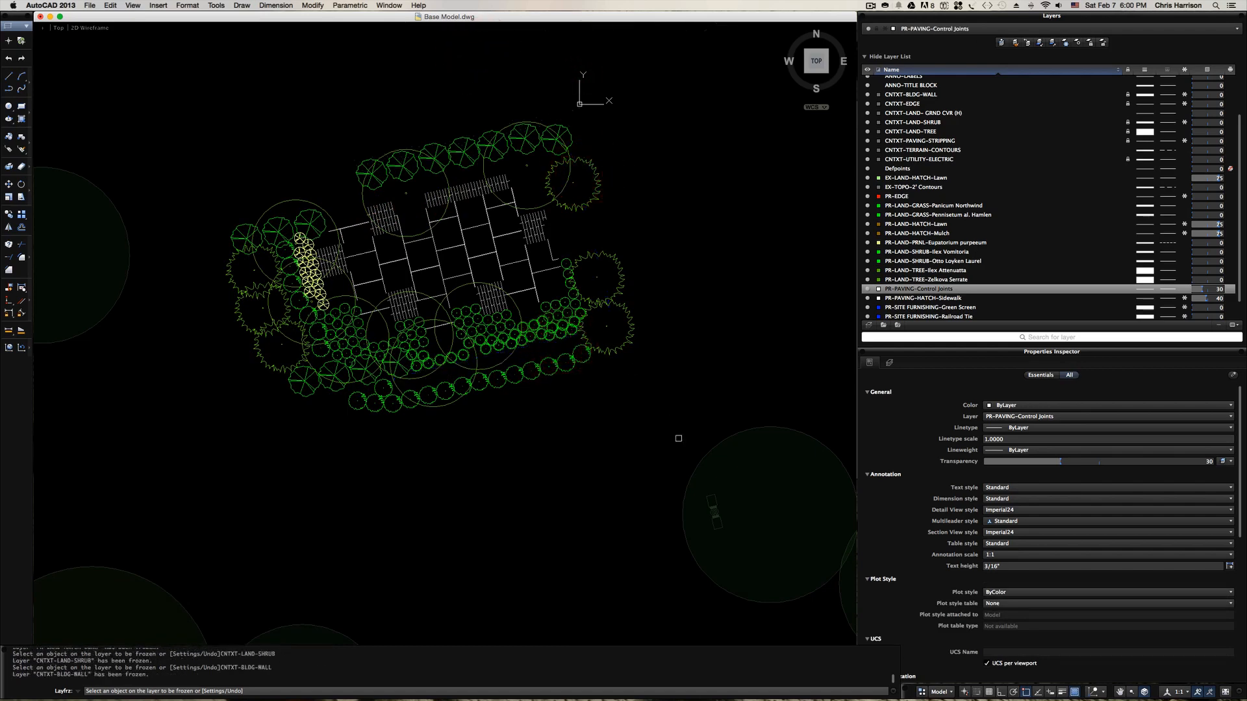
{"action": "left_click", "coordinate": [699, 464]}
{"action": "left_click", "coordinate": [710, 487]}
{"action": "left_click", "coordinate": [711, 509]}
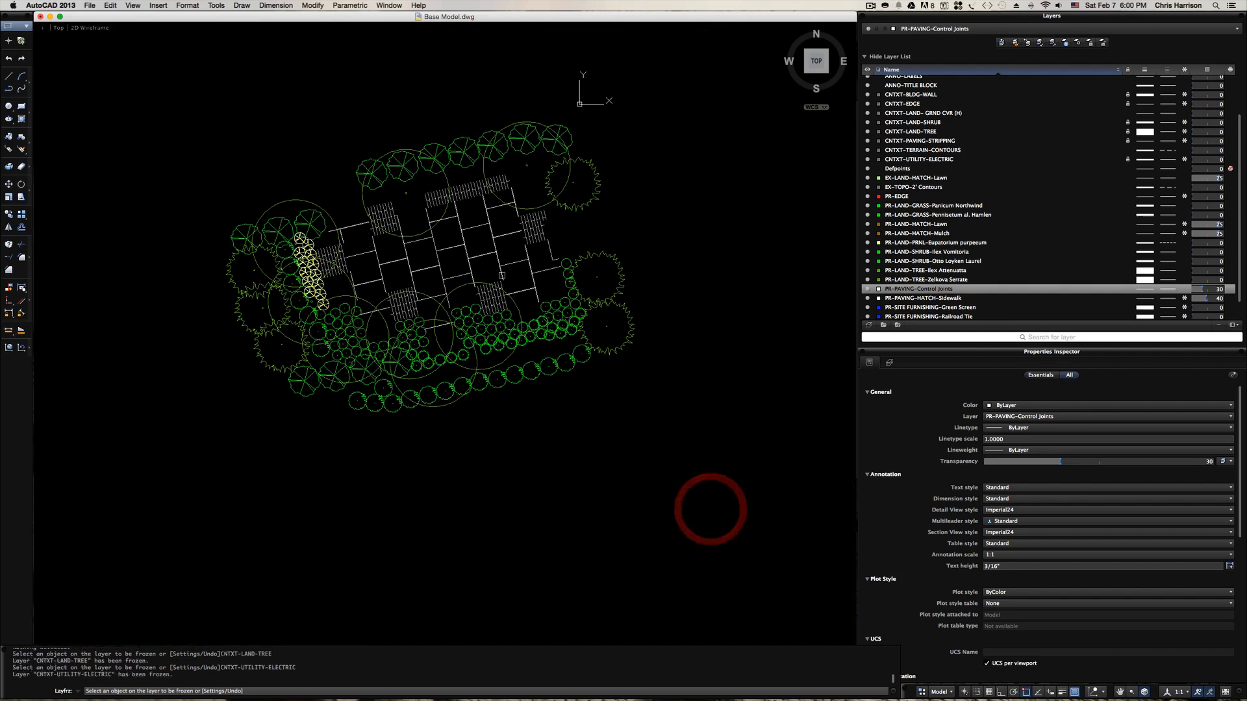
{"action": "key", "text": "Escape"}
- Make PR-LAND-TREE-Zelkova Serrate the current layer, and use LAYFRZ to freeze PR-PAVING-Control Joints and ANNO-LABELS
{"action": "scroll", "coordinate": [905, 242], "scroll_direction": "up", "scroll_amount": 3}
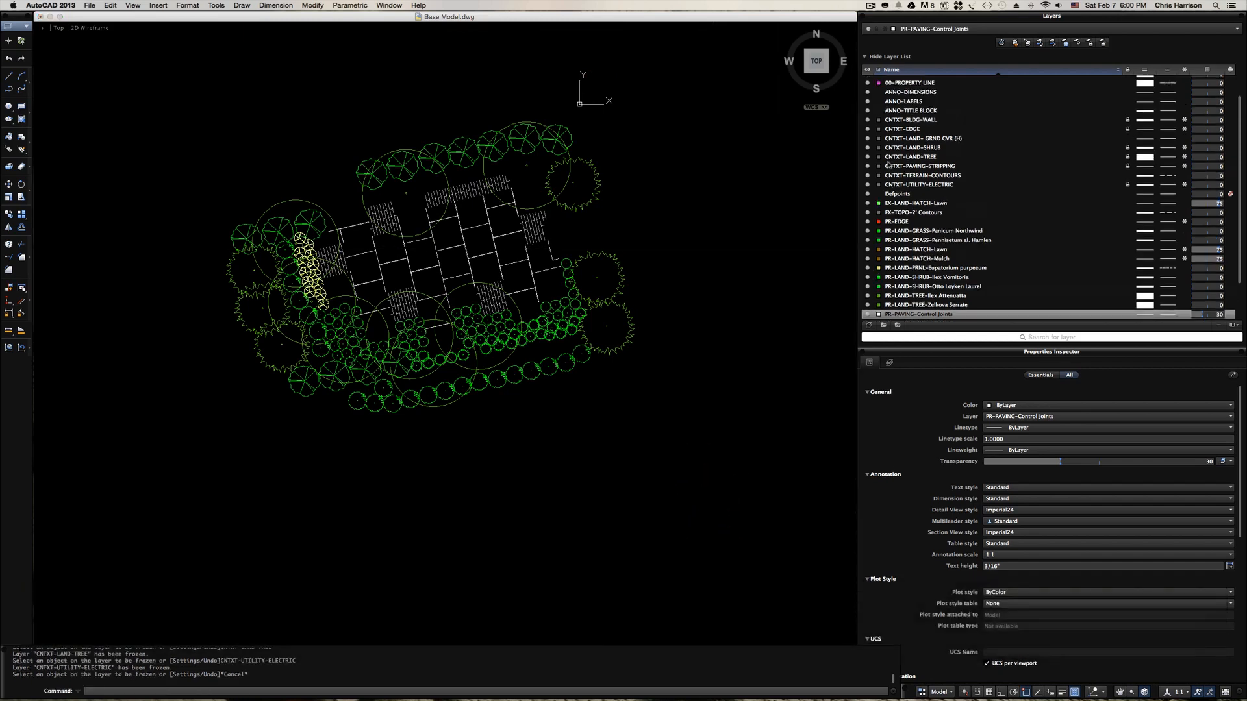
{"action": "scroll", "coordinate": [904, 242], "scroll_direction": "down", "scroll_amount": 2}
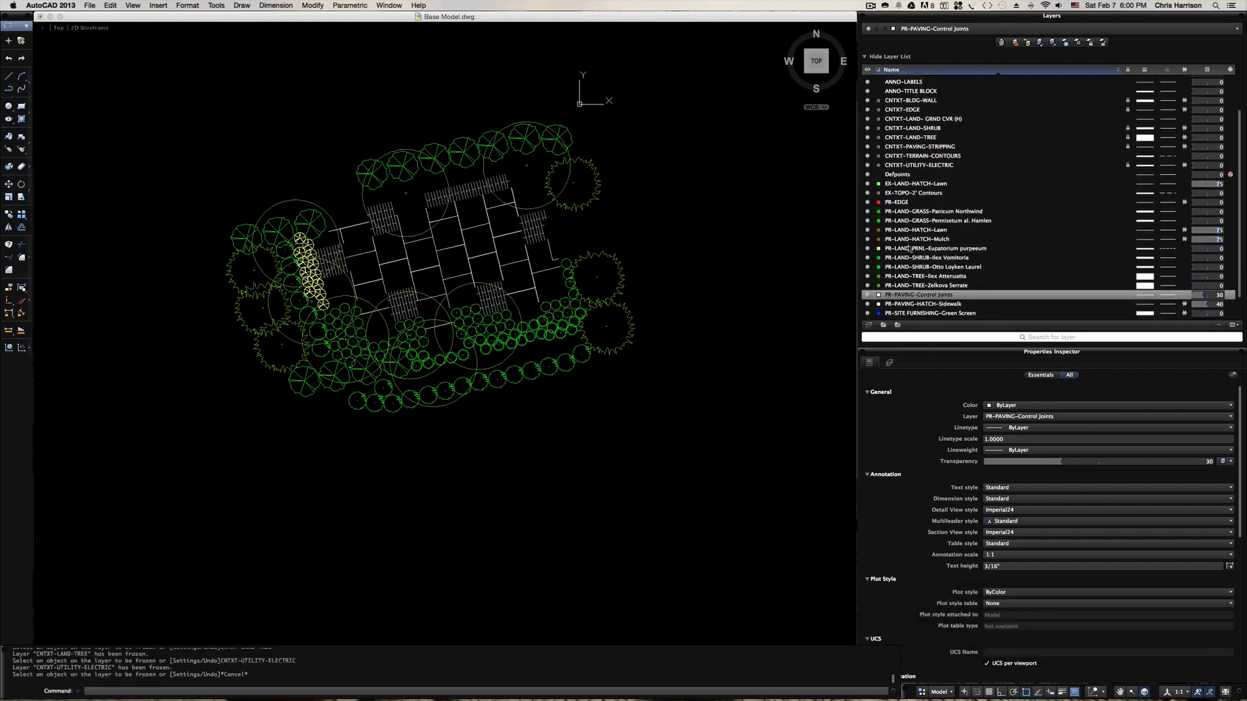
{"action": "left_click", "coordinate": [915, 286]}
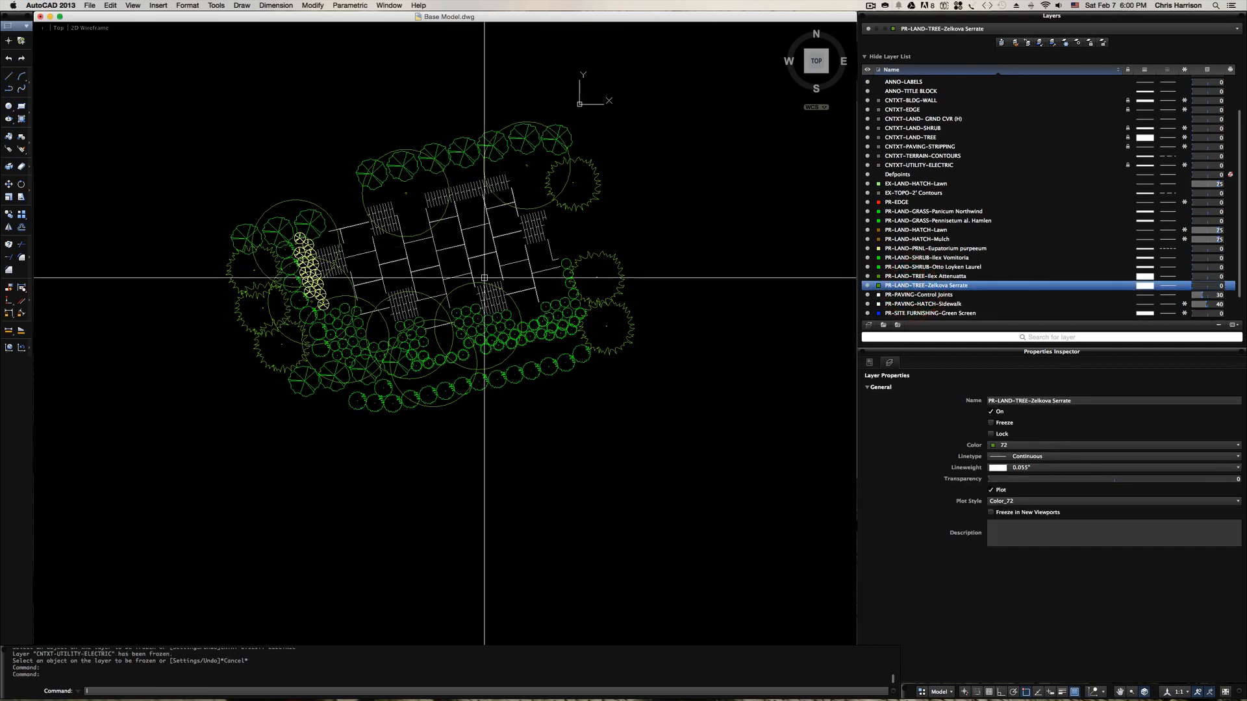
{"action": "type", "text": "layfrz"}
{"action": "key", "text": "Return"}
{"action": "left_click", "coordinate": [501, 250]}
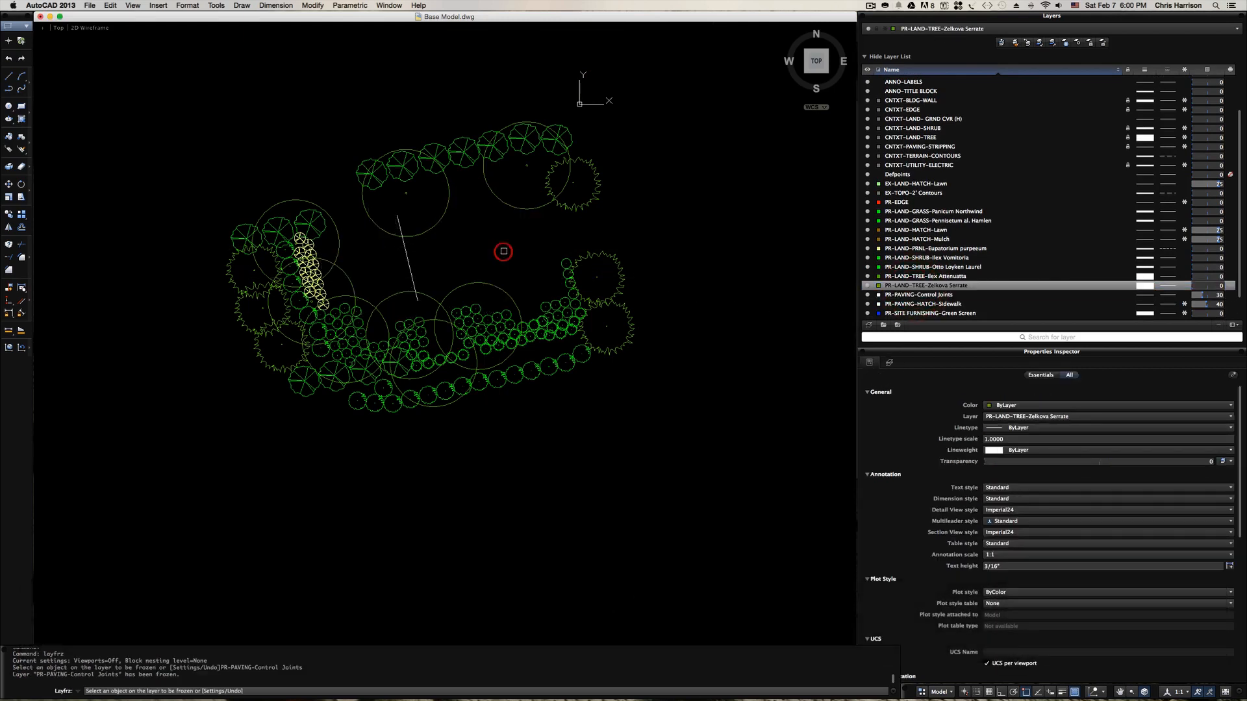
{"action": "left_click", "coordinate": [415, 257]}
{"action": "key", "text": "space"}
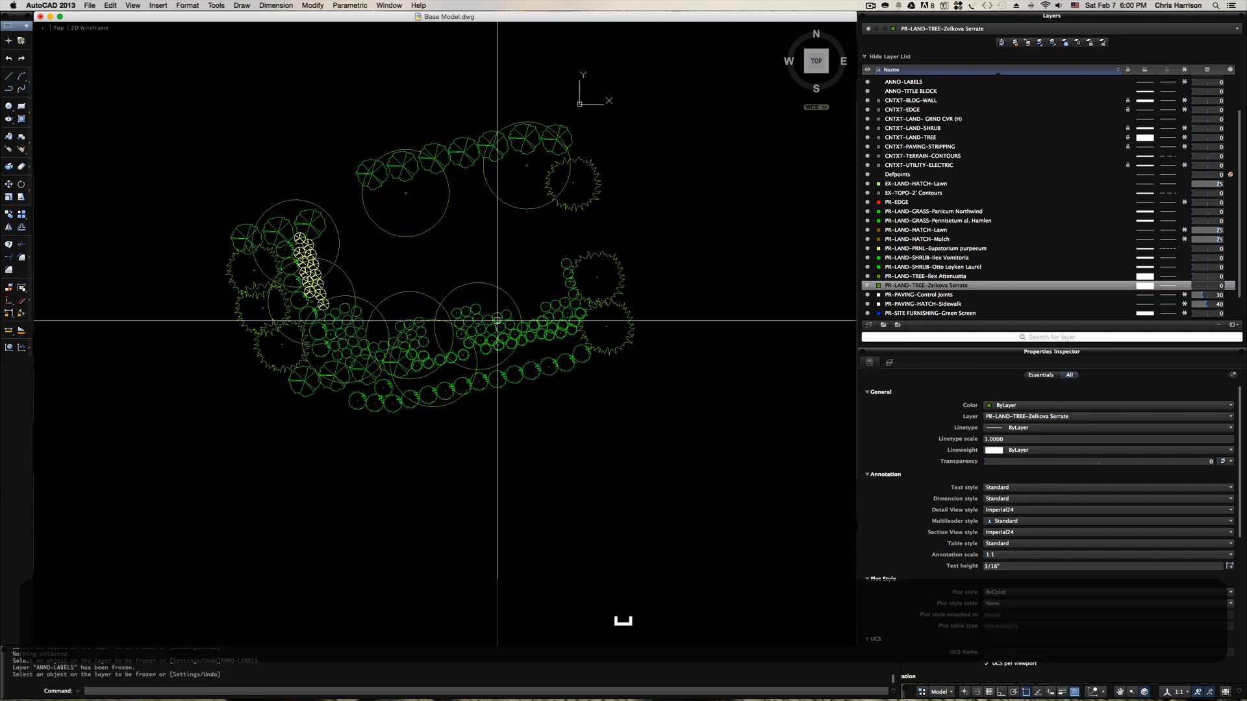
{"action": "key", "text": "space"}
- Select all the remaining plants and write them out with WBLOCK as Plant Material in the WBlocks folder
{"action": "mouse_move", "coordinate": [561, 489]}
{"action": "middle_mouse_down"}
{"action": "mouse_move", "coordinate": [591, 508]}
{"action": "mouse_move", "coordinate": [581, 558]}
{"action": "middle_mouse_up"}
{"action": "left_click", "coordinate": [719, 524]}
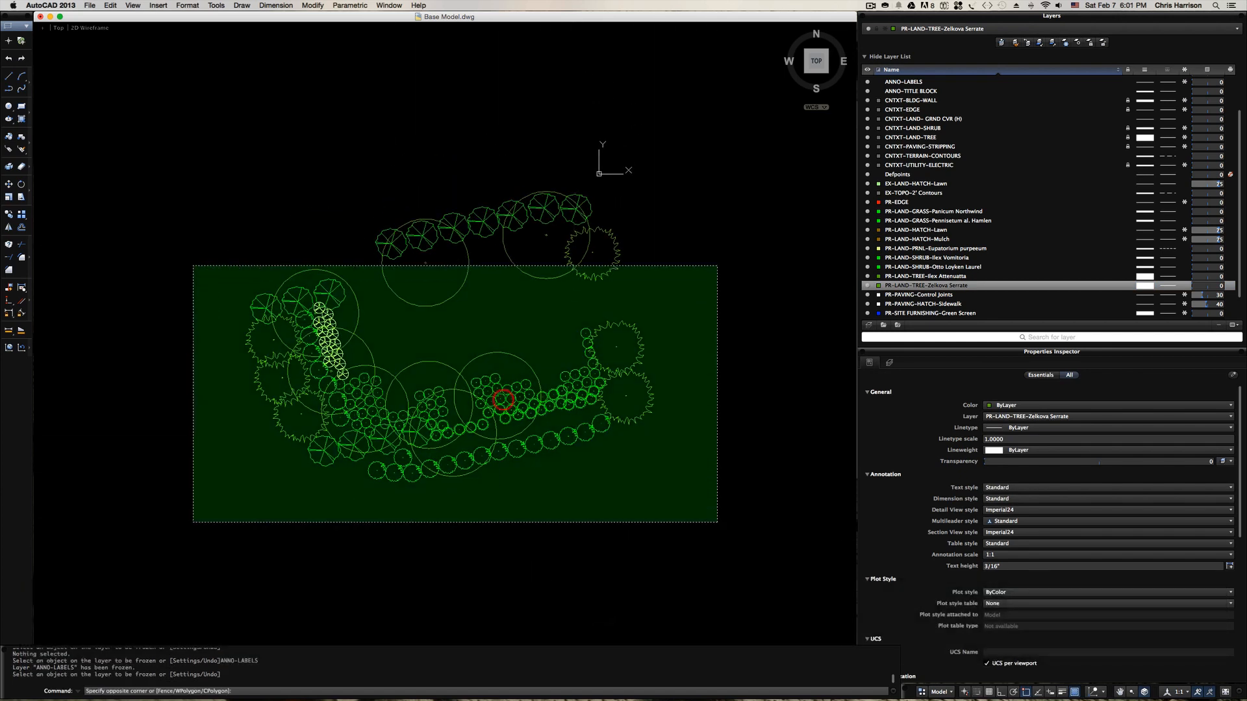
{"action": "left_click", "coordinate": [159, 181]}
{"action": "type", "text": "w"}
{"action": "key", "text": "Return"}
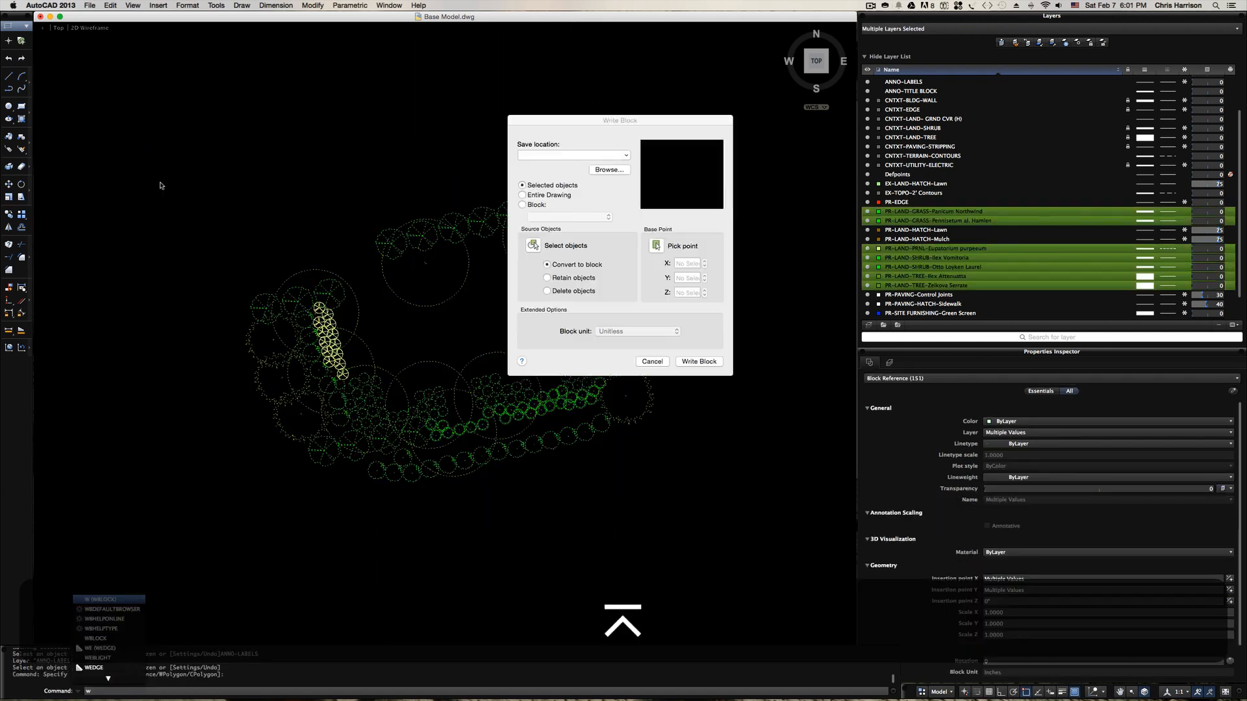
{"action": "left_click", "coordinate": [610, 169]}
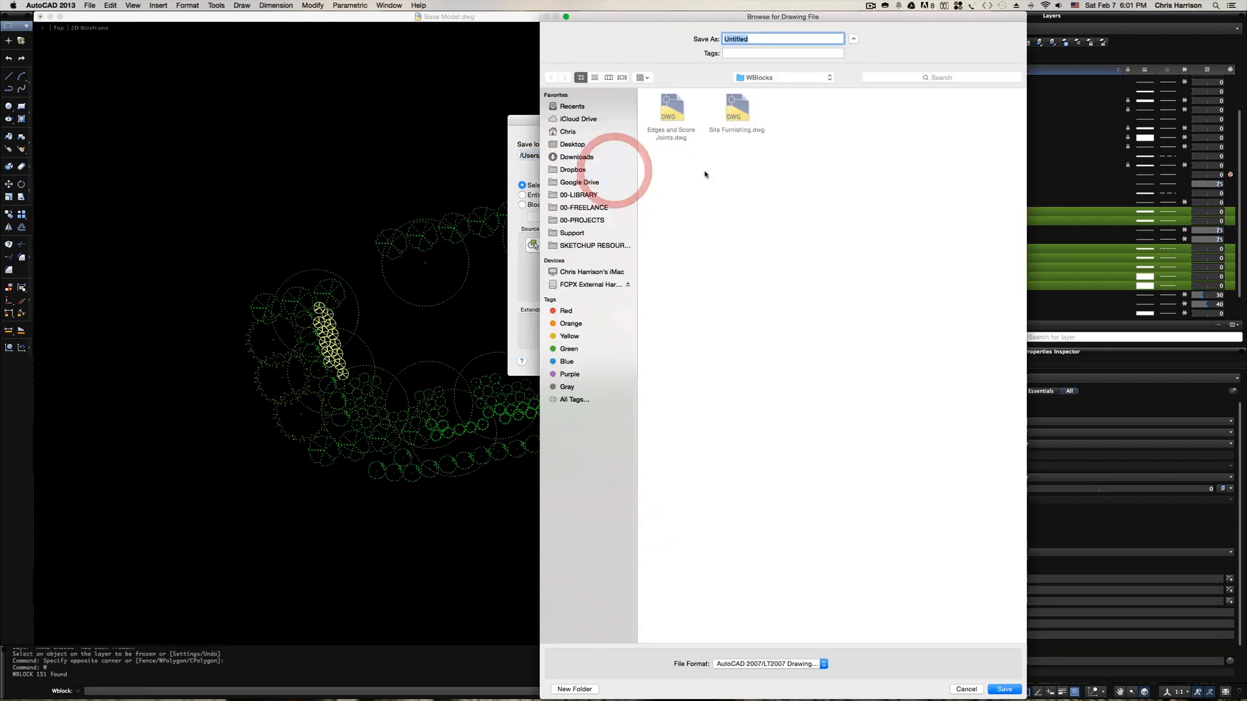
{"action": "type", "text": "Pl"}
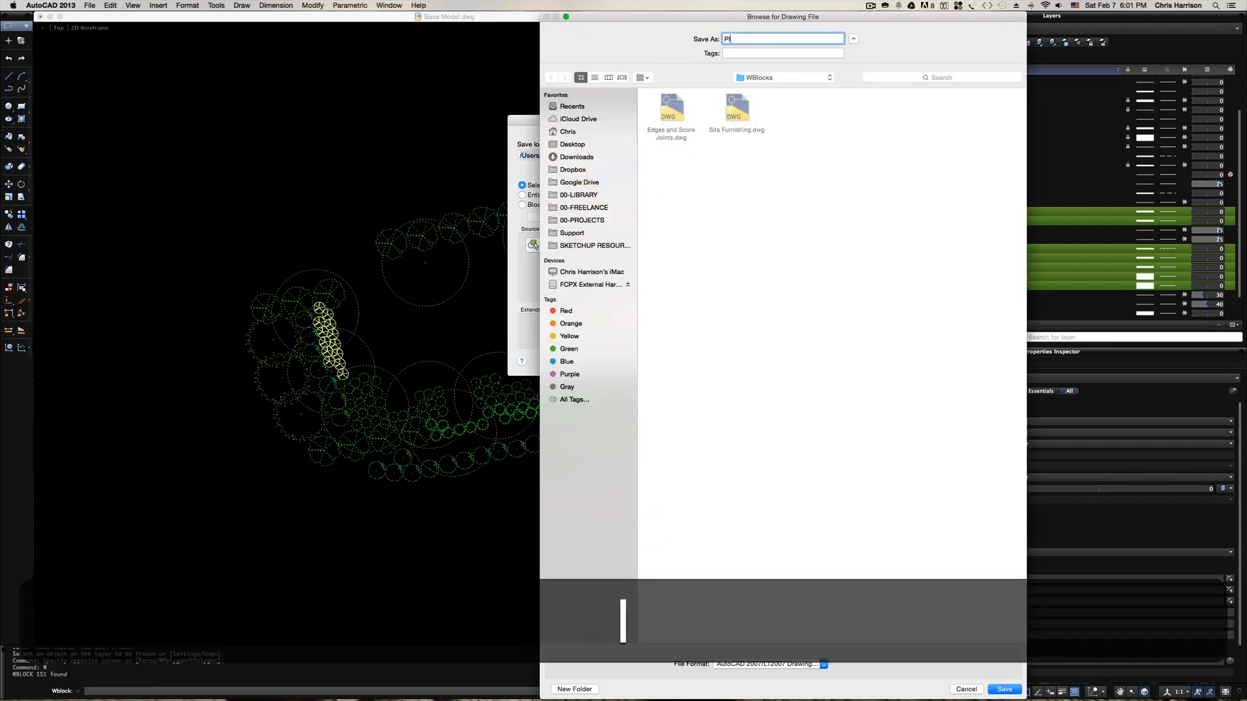
{"action": "type", "text": "ant Material"}
{"action": "key", "text": "Return"}
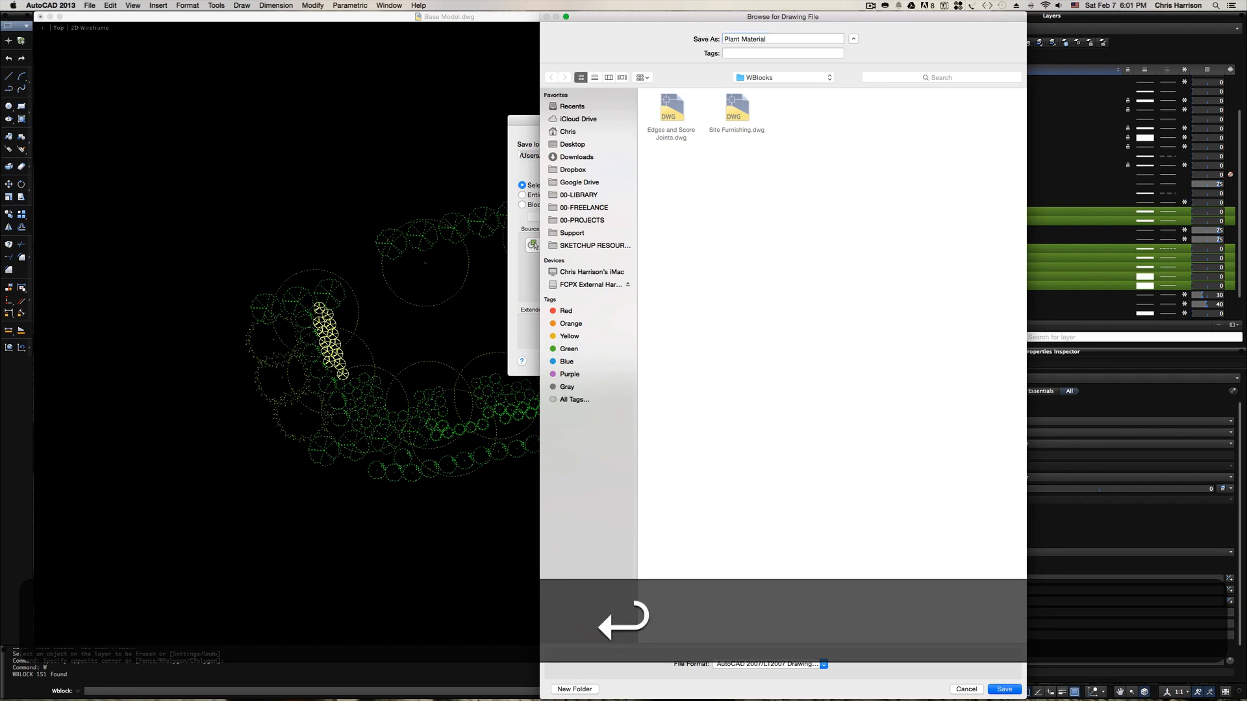
{"action": "left_click", "coordinate": [708, 361]}
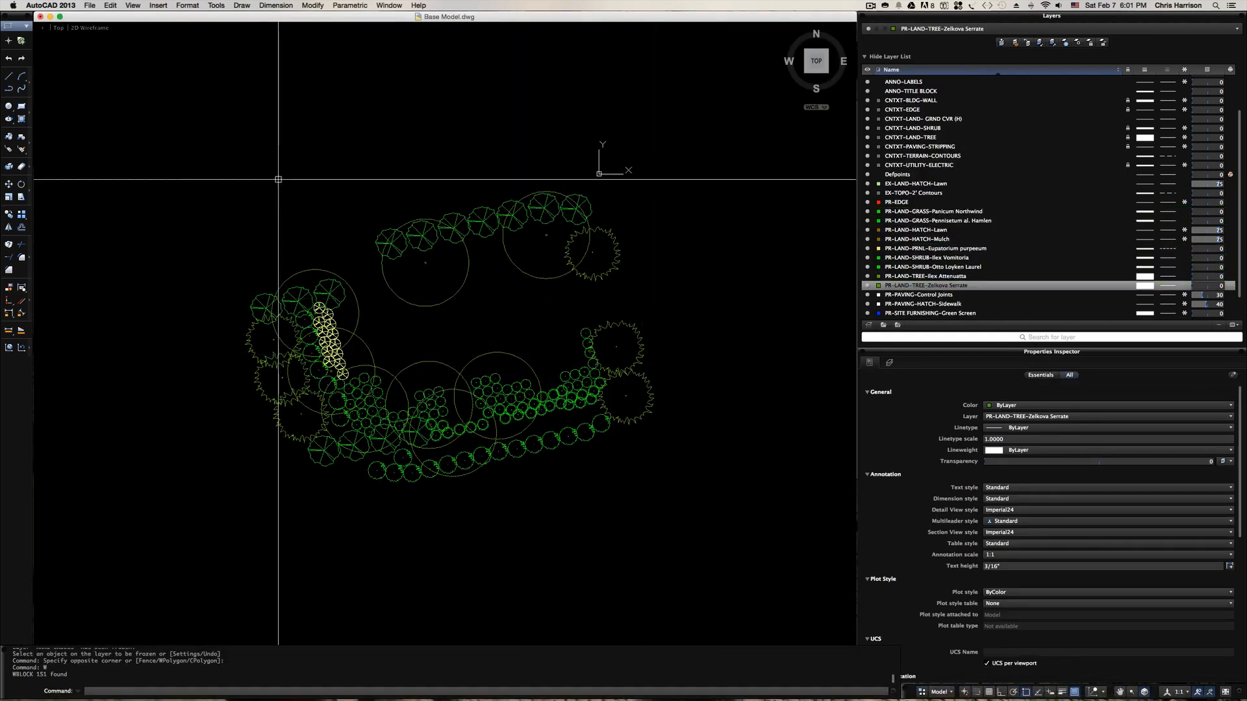
- Close the Base Model.dwg drawing, the AutoCAD folder window and the Getting Started window, and quit AutoCAD
{"action": "left_click", "coordinate": [40, 16]}
{"action": "left_click", "coordinate": [590, 225]}
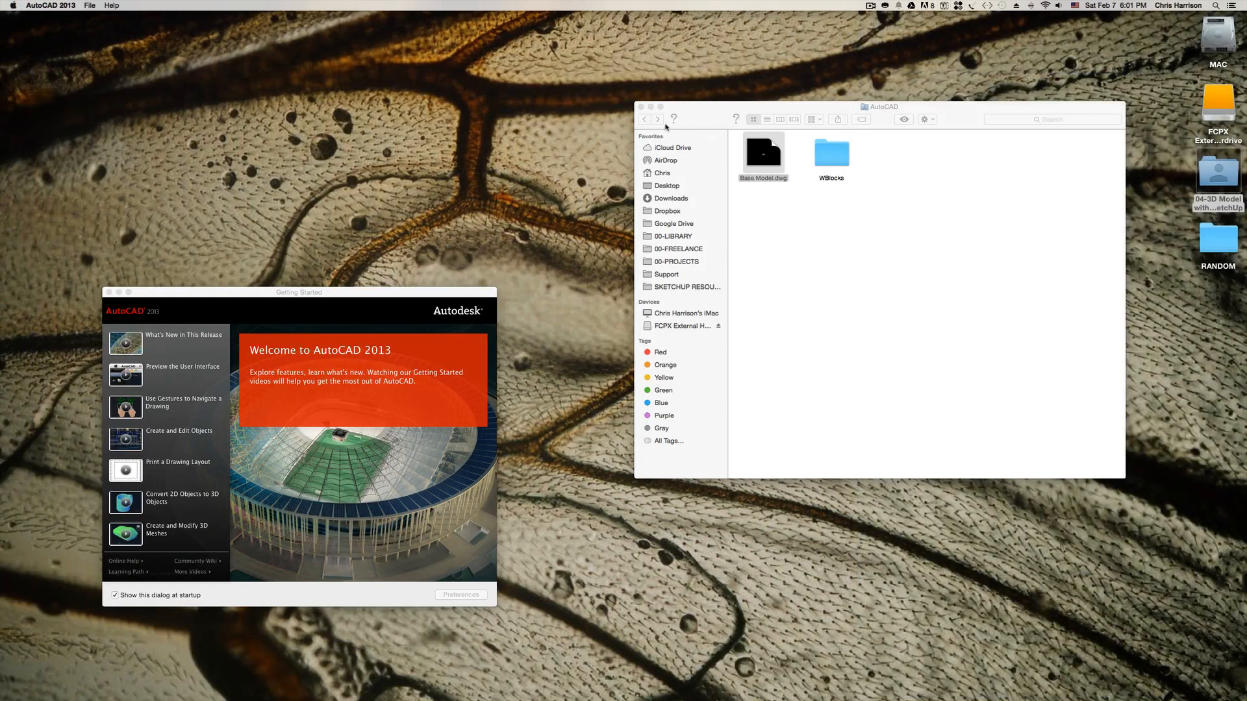
{"action": "left_click", "coordinate": [641, 107]}
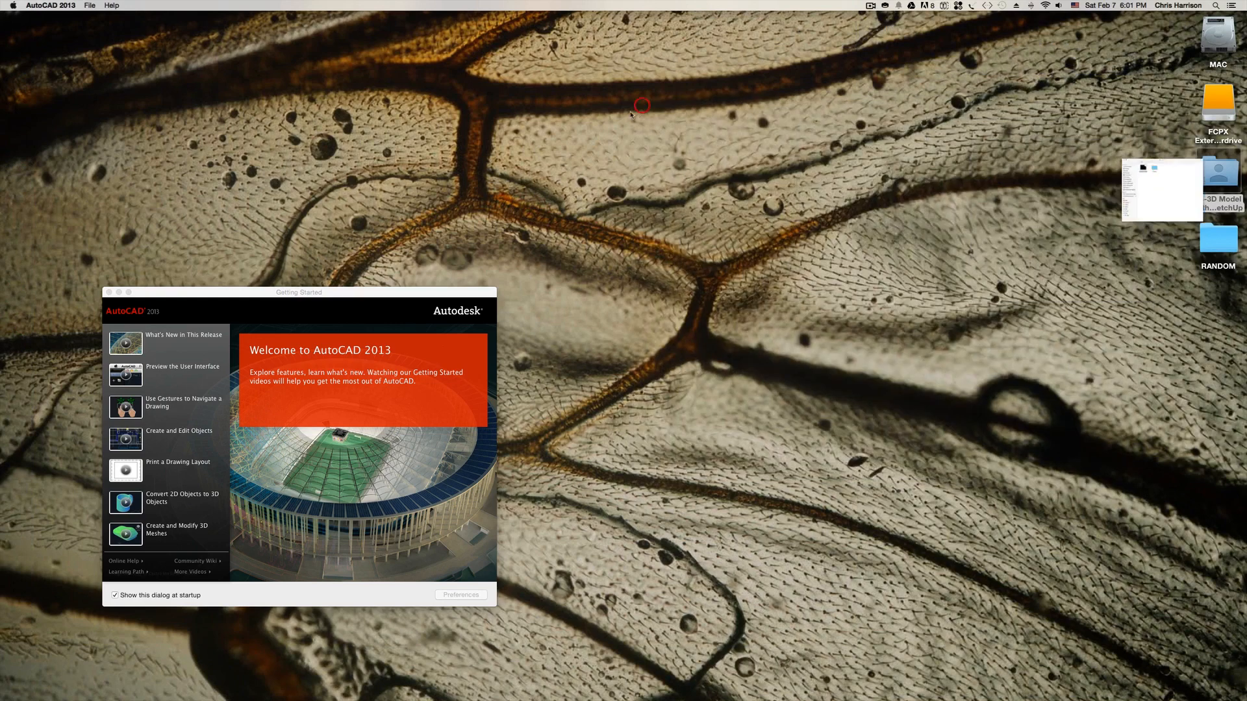
{"action": "left_click", "coordinate": [107, 293]}
{"action": "mouse_move", "coordinate": [364, 689]}
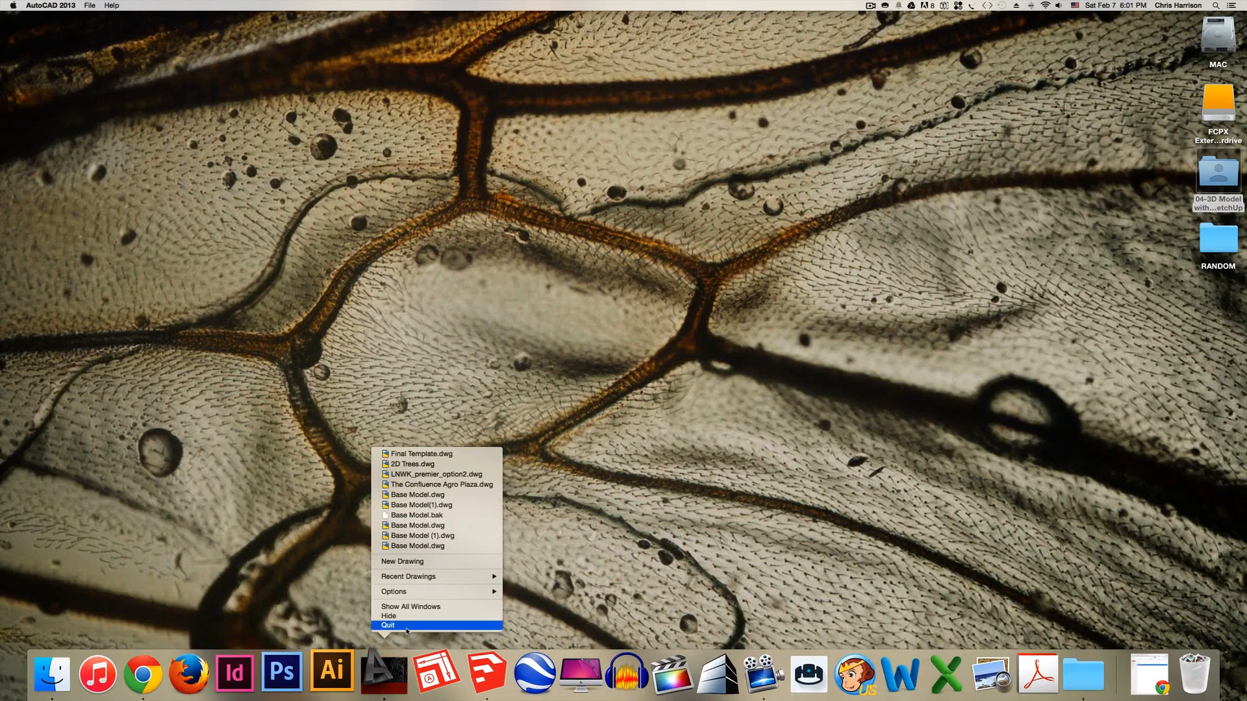
{"action": "left_click", "coordinate": [413, 626]}
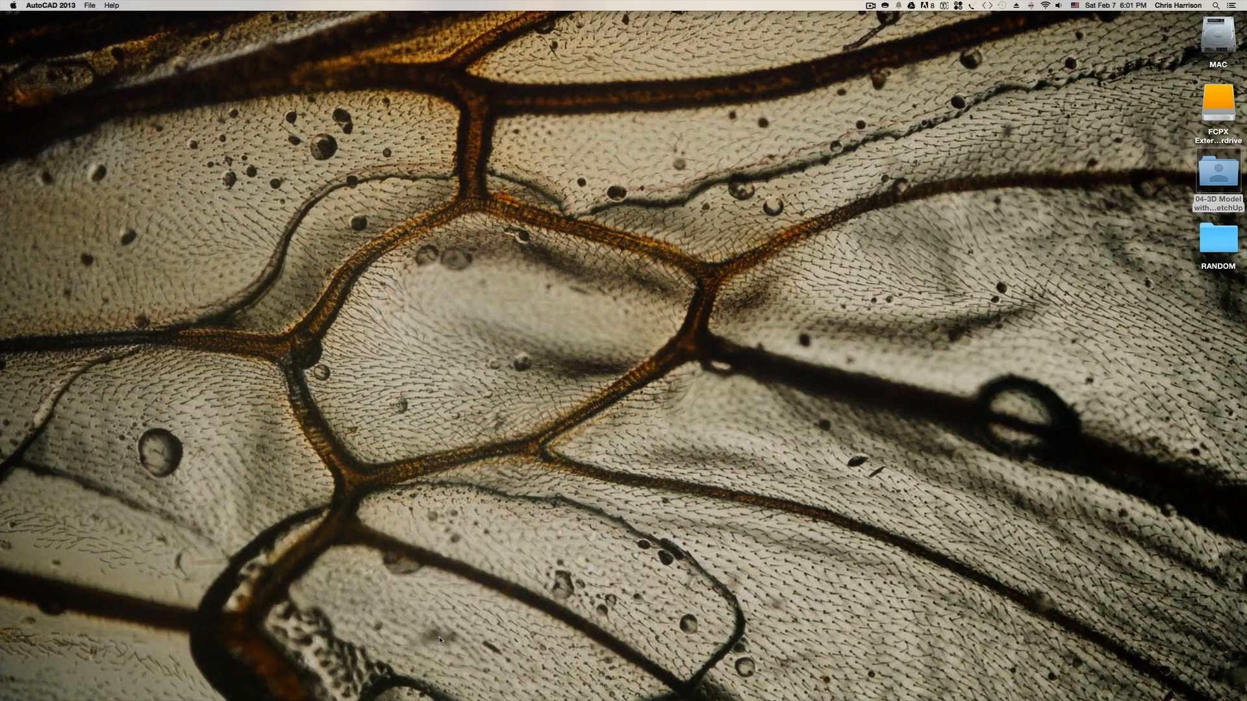
- Switch to SketchUp by opening SketchUp Template.skp from the SketchUp folder of the 04-3D Model project on the desktop
{"action": "mouse_move", "coordinate": [426, 691]}
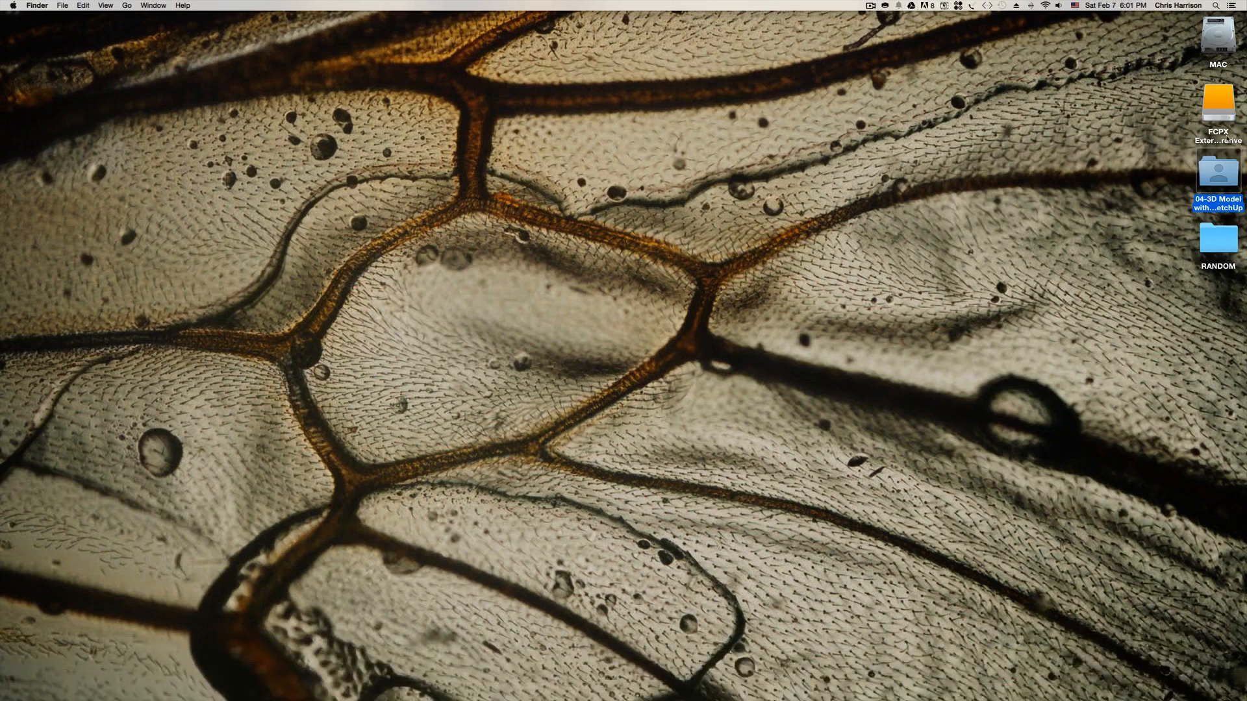
{"action": "double_click", "coordinate": [1214, 175]}
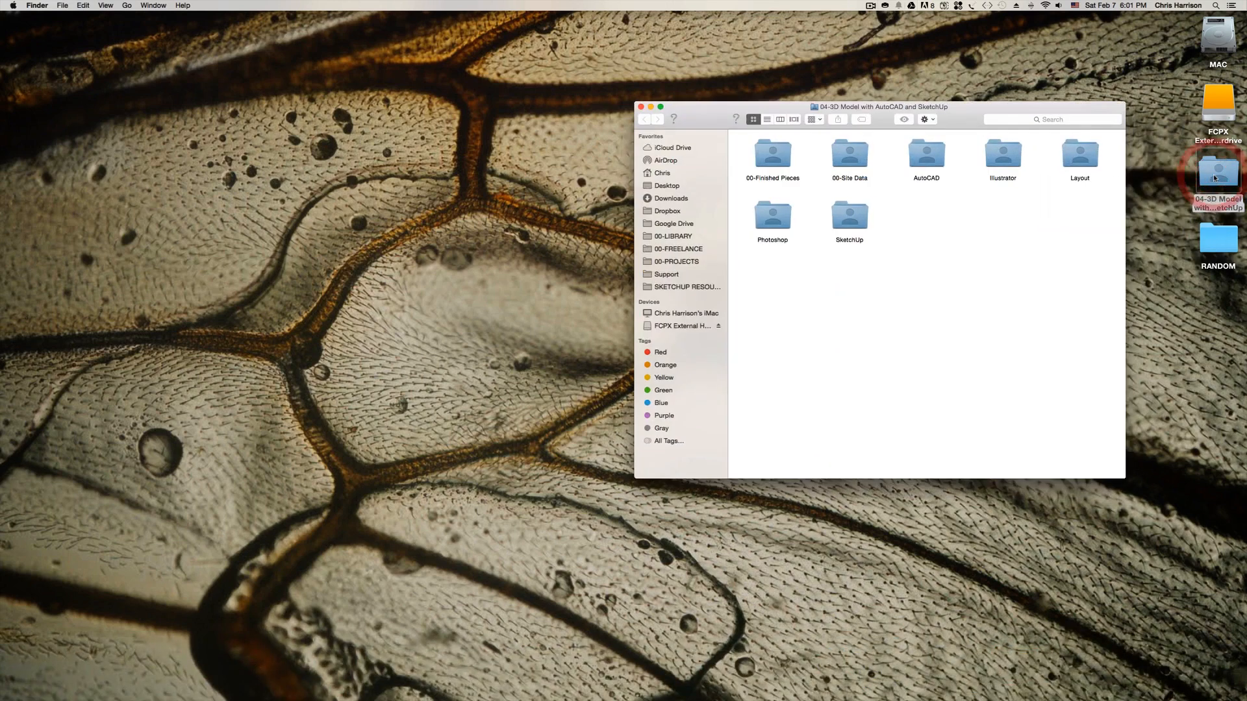
{"action": "double_click", "coordinate": [837, 217]}
{"action": "double_click", "coordinate": [969, 156]}
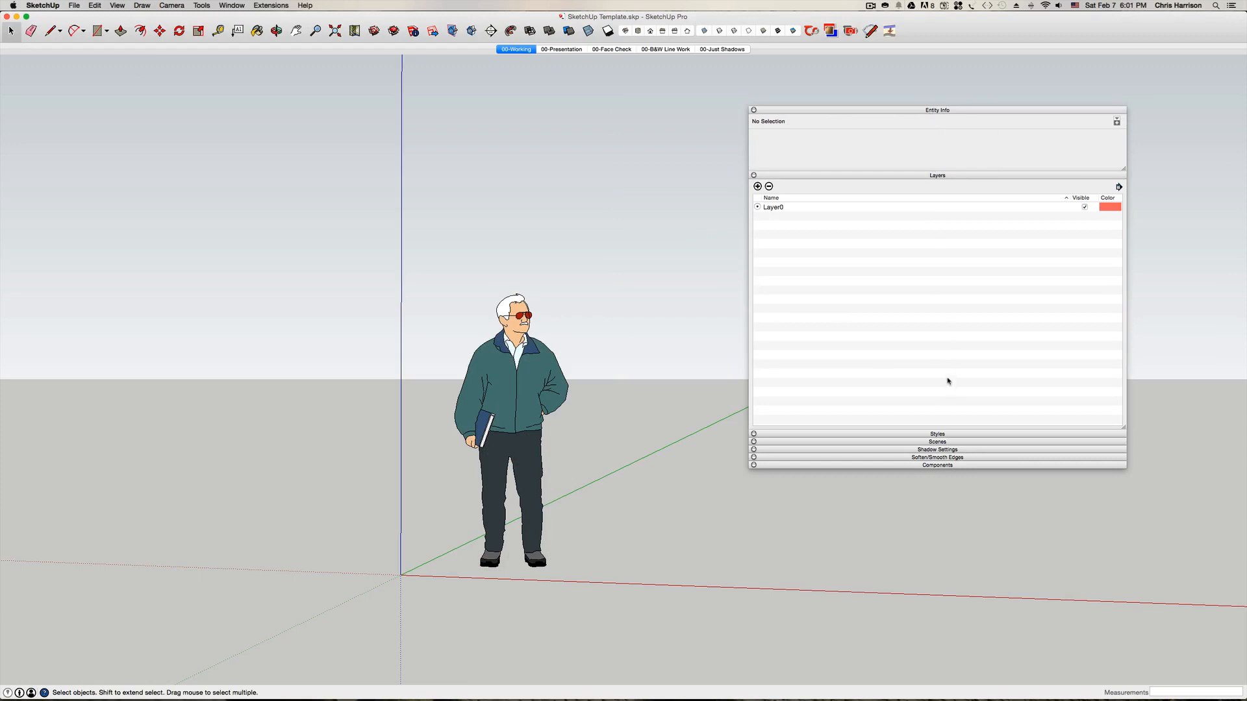
- Remove Components from the stack of dialogs, collapse Layers and expand Shadow Settings
{"action": "left_click", "coordinate": [753, 466]}
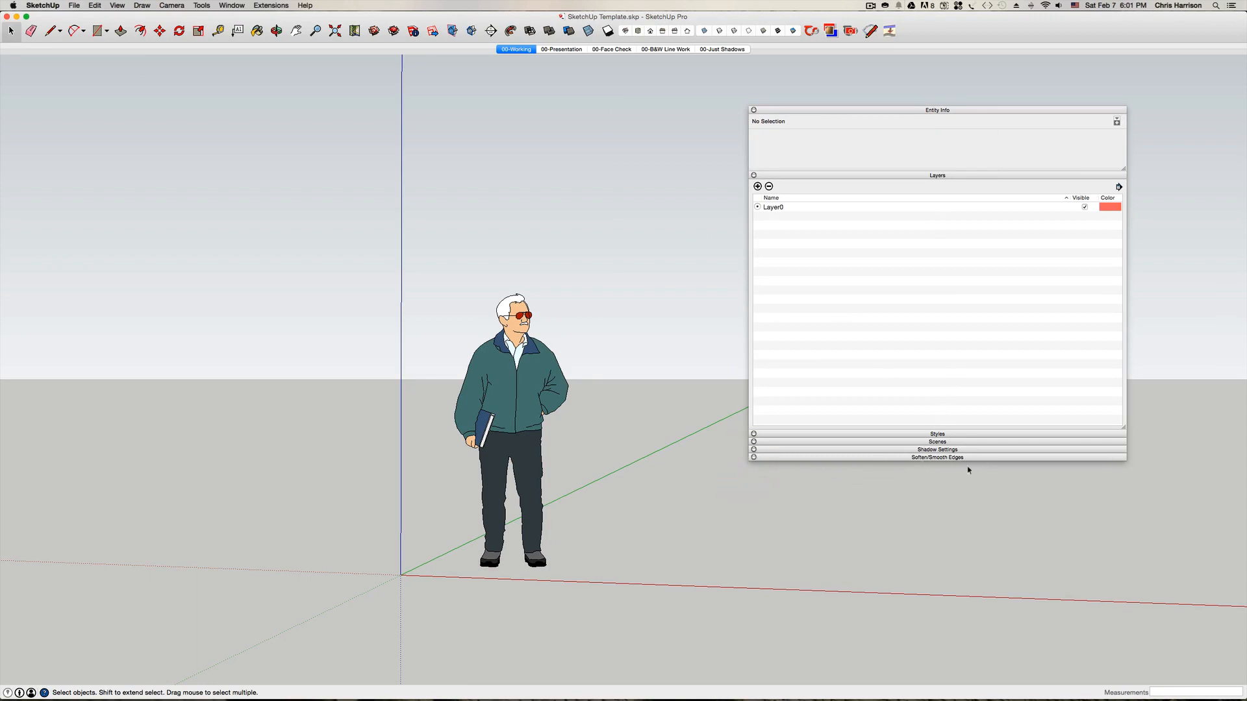
{"action": "left_click", "coordinate": [937, 176]}
{"action": "left_click", "coordinate": [232, 5]}
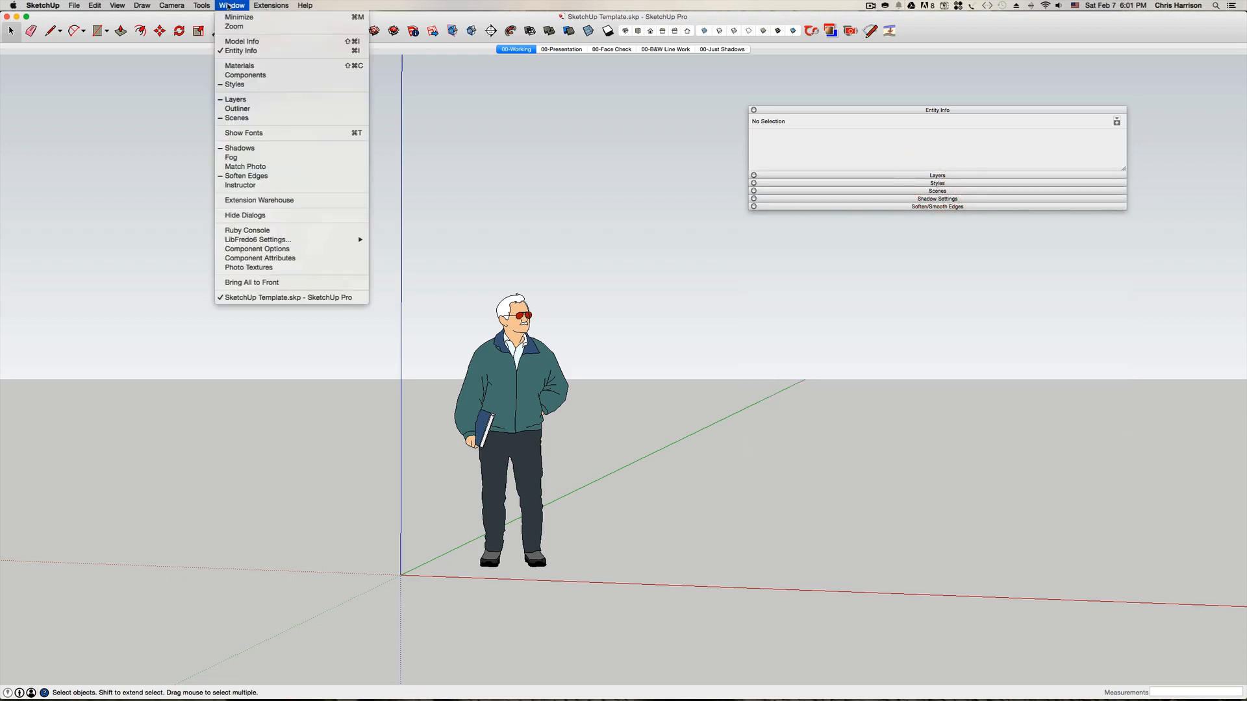
{"action": "key", "text": "Escape"}
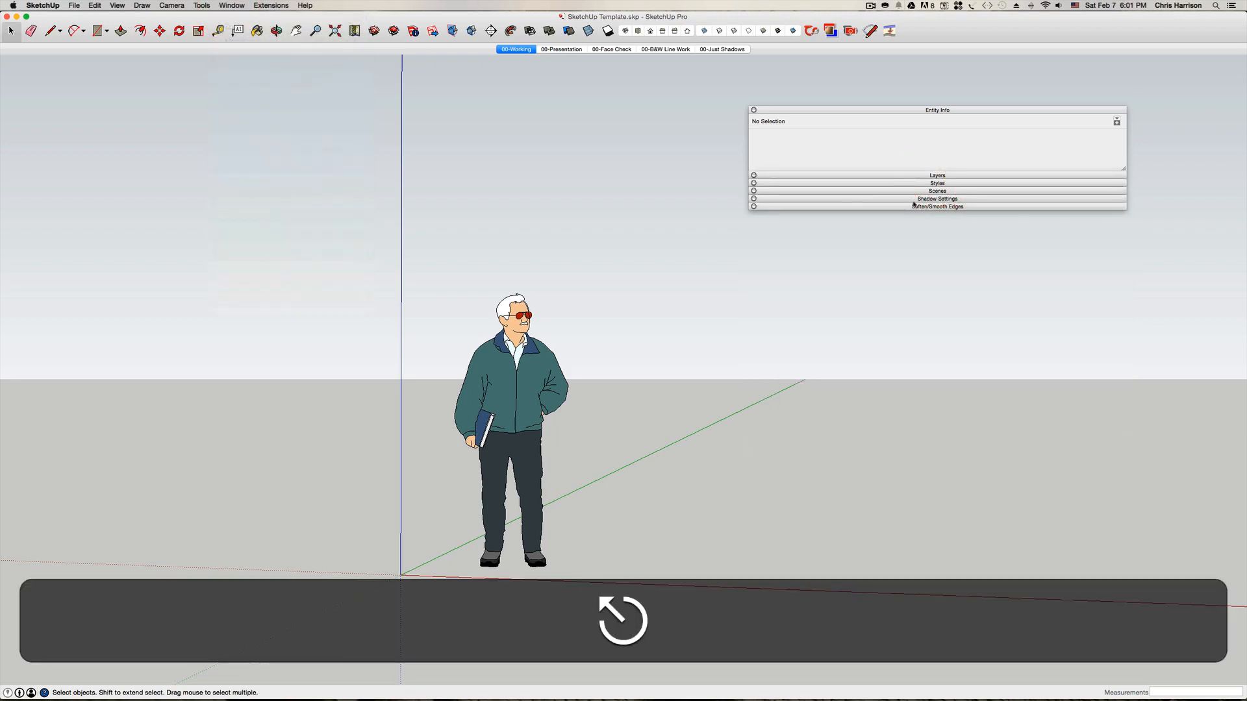
{"action": "left_click", "coordinate": [917, 198]}
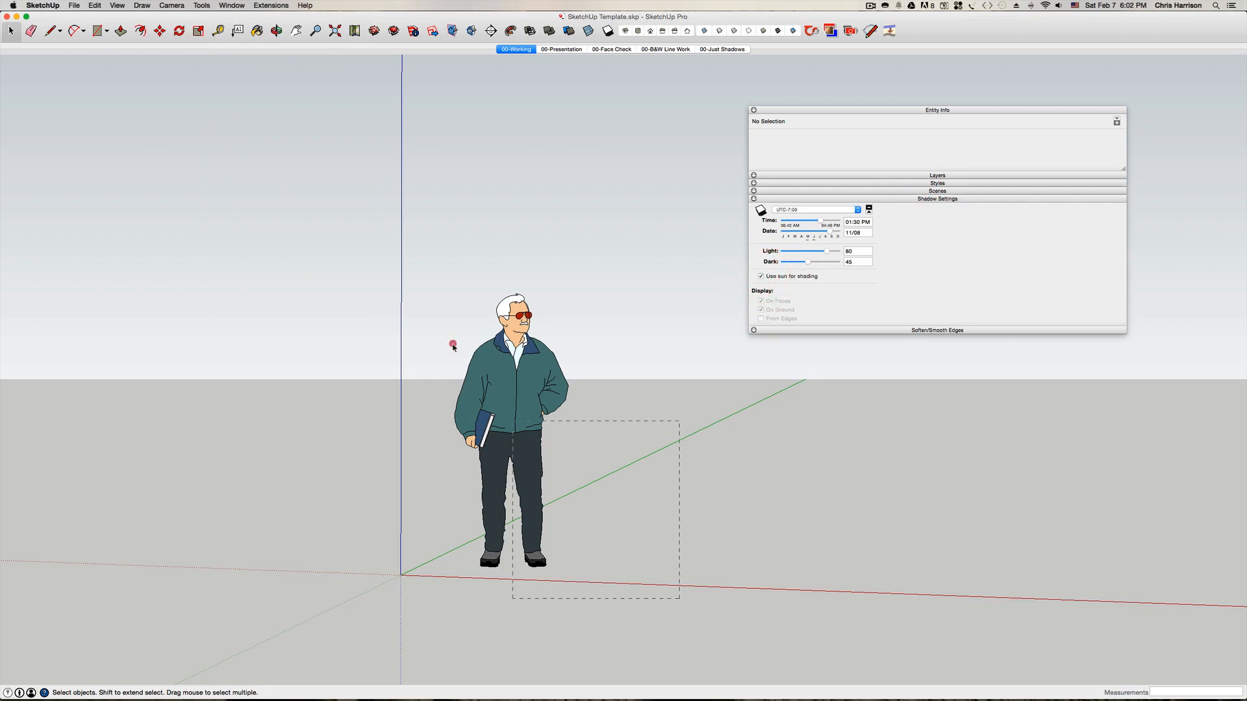
- Delete the standing human figure at the origin of the template
{"action": "left_click_drag", "start_coordinate": [452, 346], "coordinate": [422, 310]}
{"action": "key", "text": "BackSpace"}
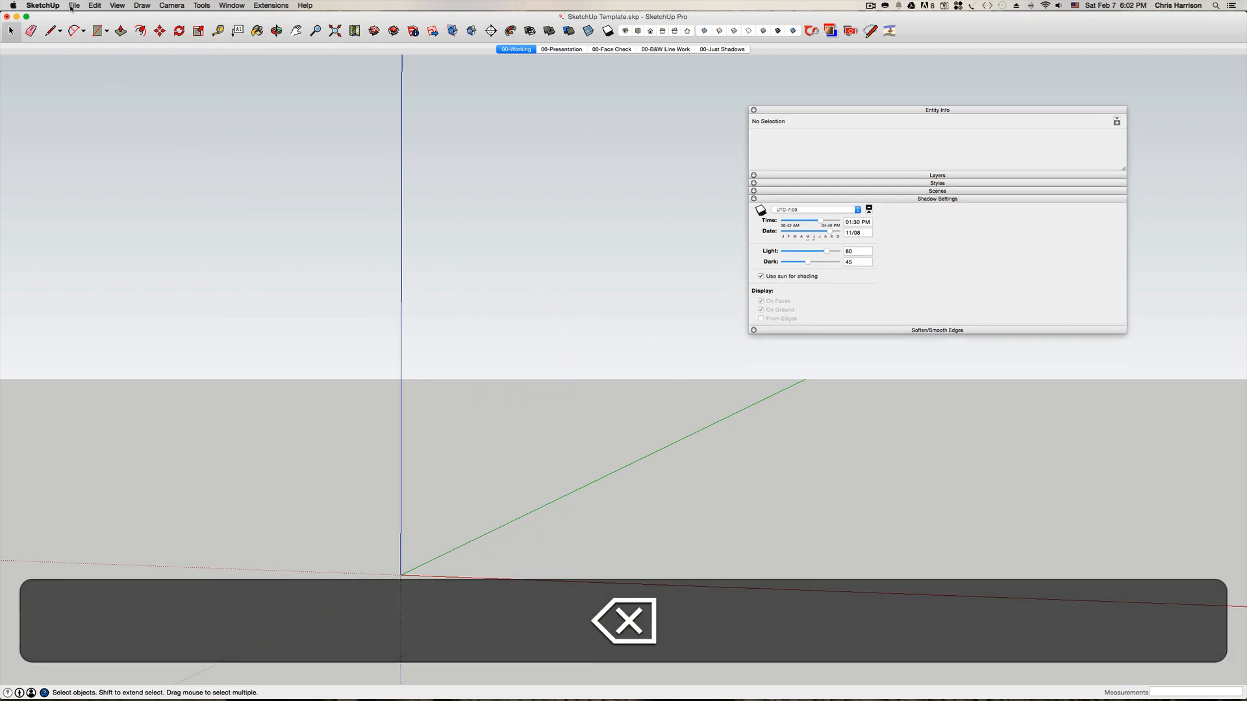
- Import Edges and Score Joints.dwg from the project's AutoCAD > WBlocks folder and dismiss the import results
{"action": "left_click", "coordinate": [73, 6]}
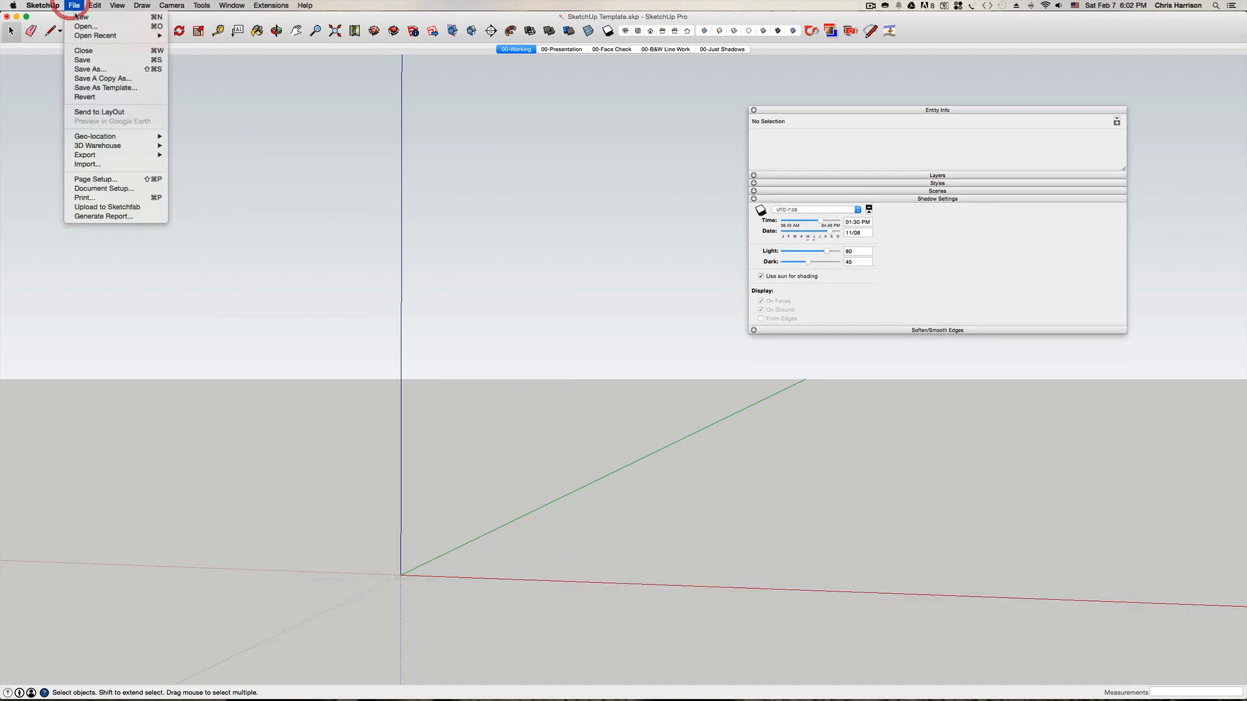
{"action": "left_click", "coordinate": [91, 163]}
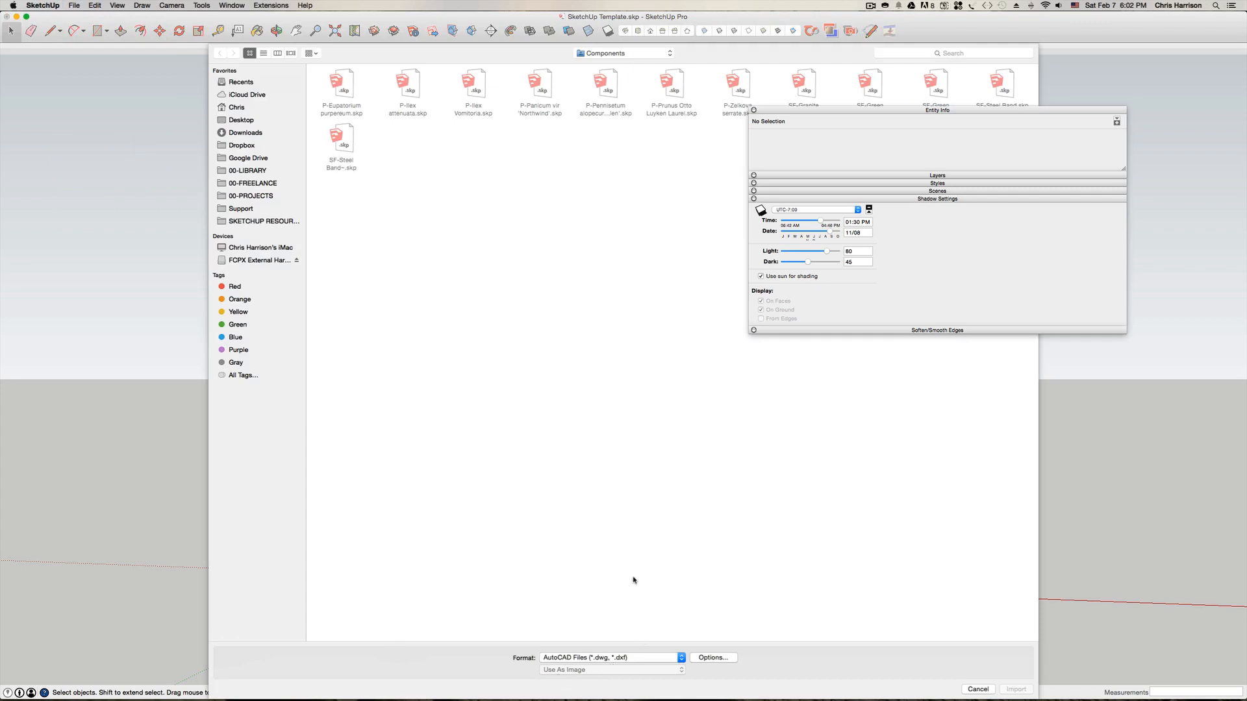
{"action": "left_click", "coordinate": [240, 121]}
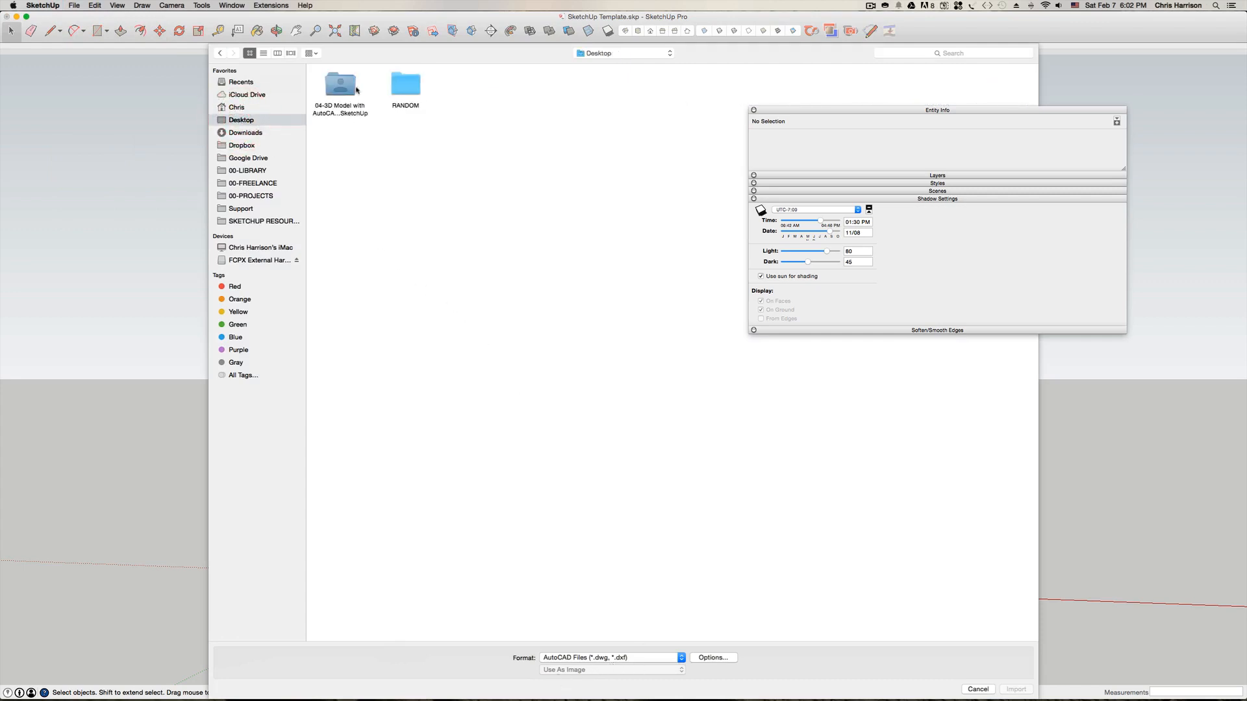
{"action": "double_click", "coordinate": [338, 84]}
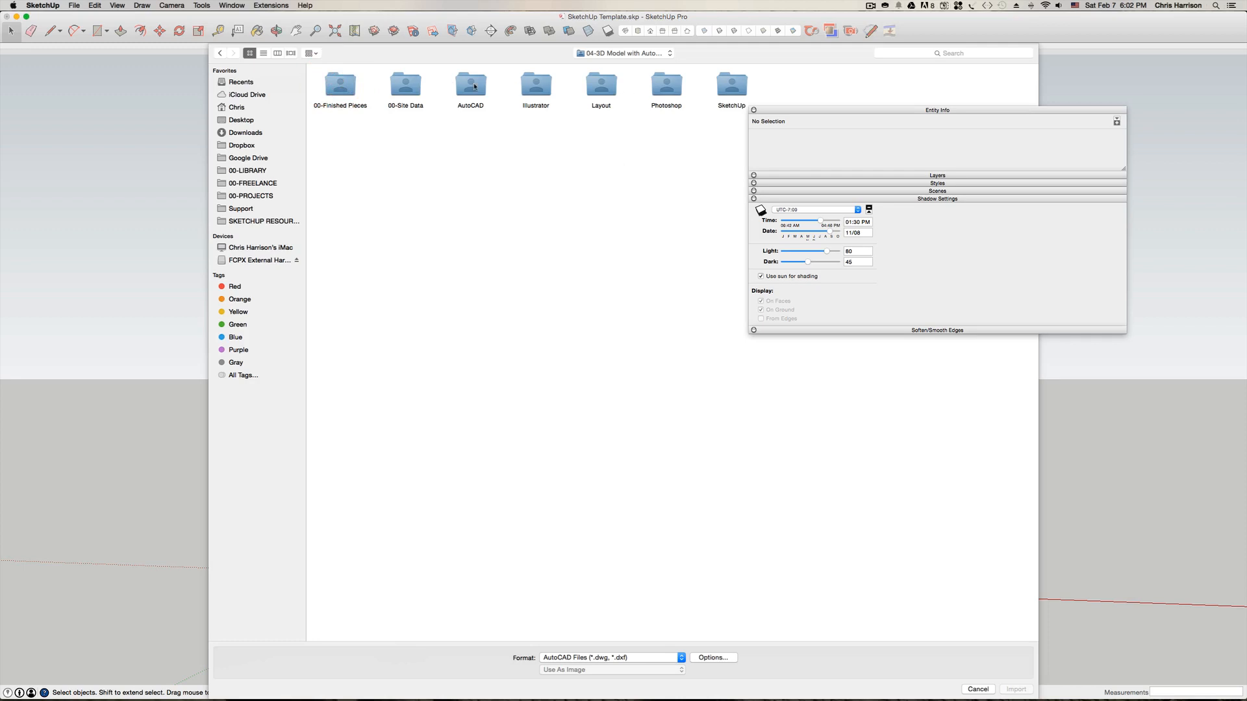
{"action": "double_click", "coordinate": [474, 86]}
{"action": "double_click", "coordinate": [405, 84]}
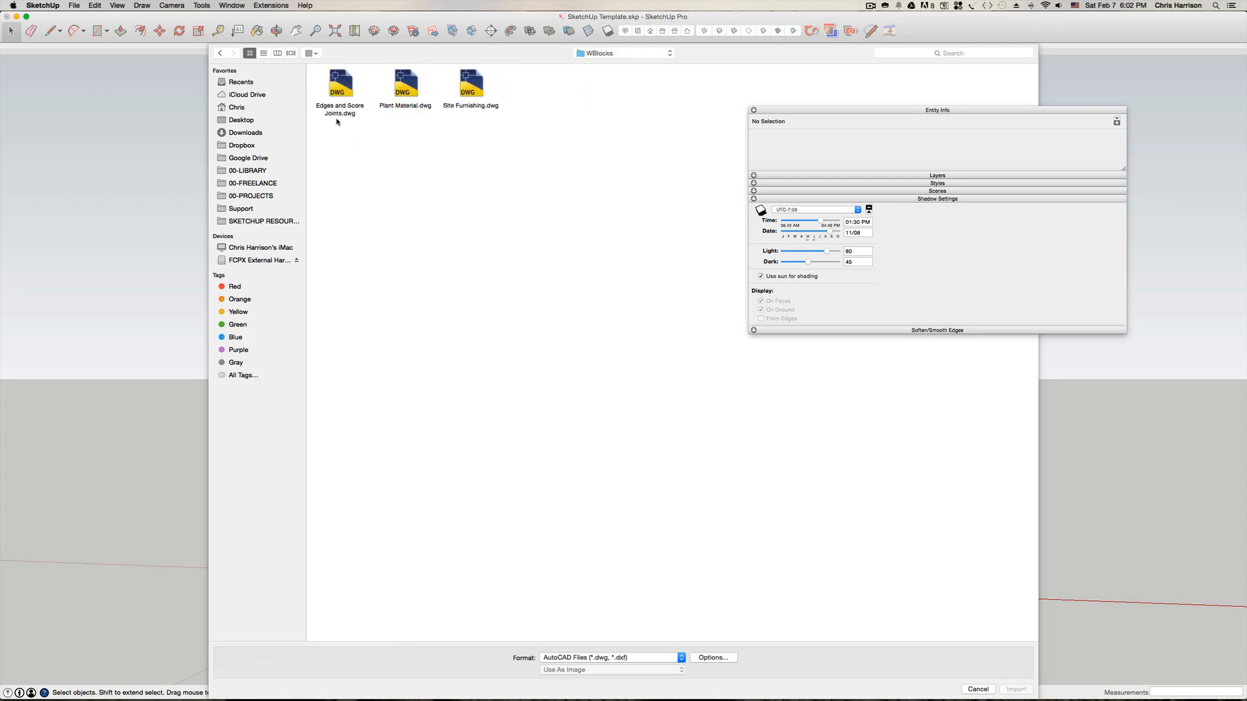
{"action": "double_click", "coordinate": [339, 91]}
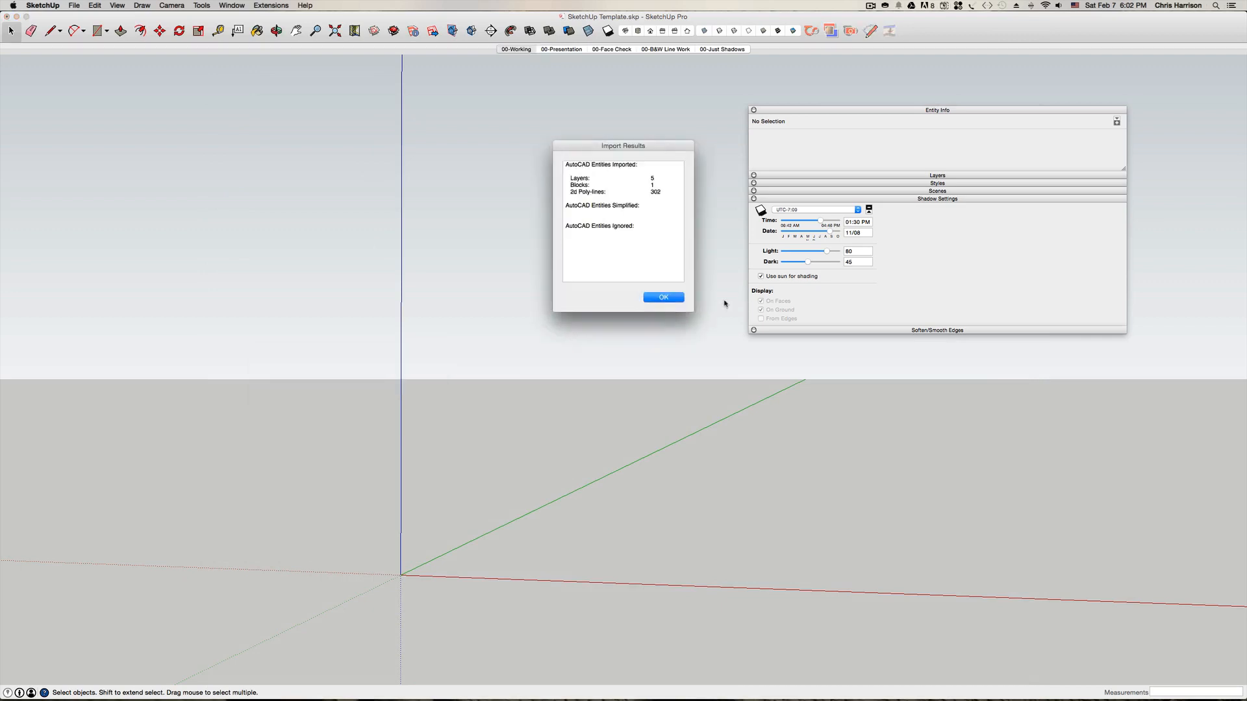
{"action": "left_click", "coordinate": [650, 300]}
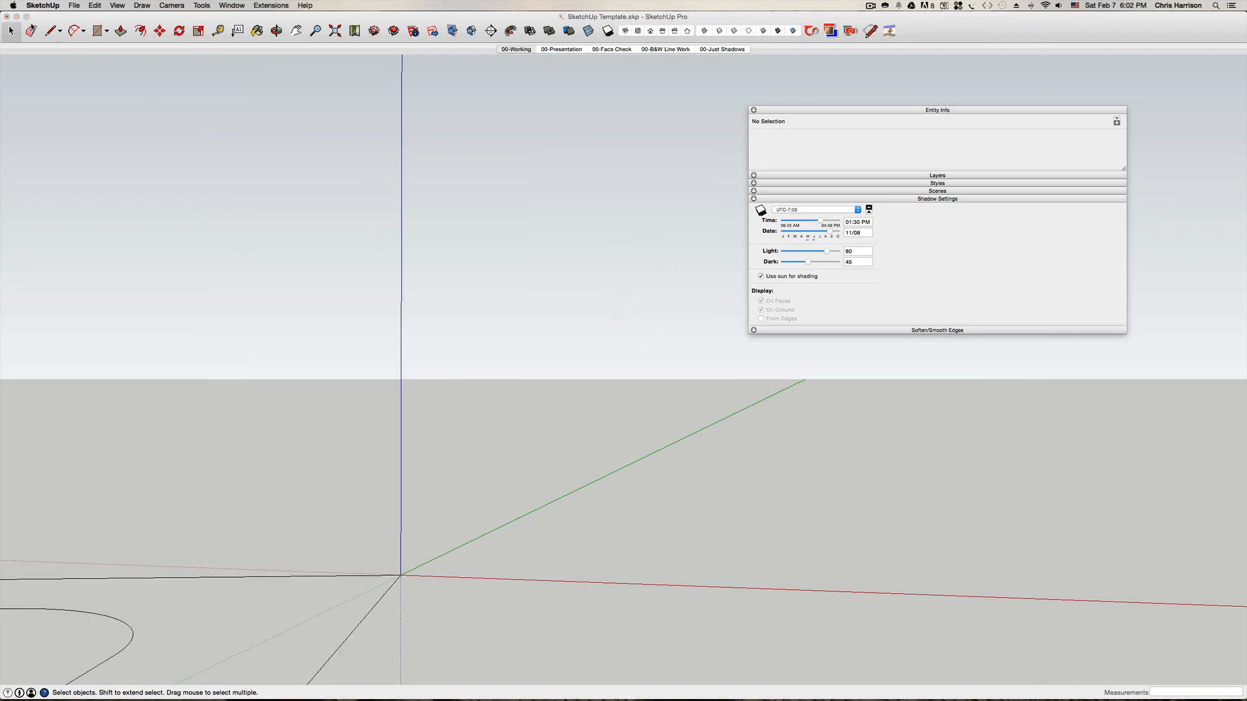
- Zoom to the extents of the model and inspect the imported edges and score joints
{"action": "left_click", "coordinate": [247, 203]}
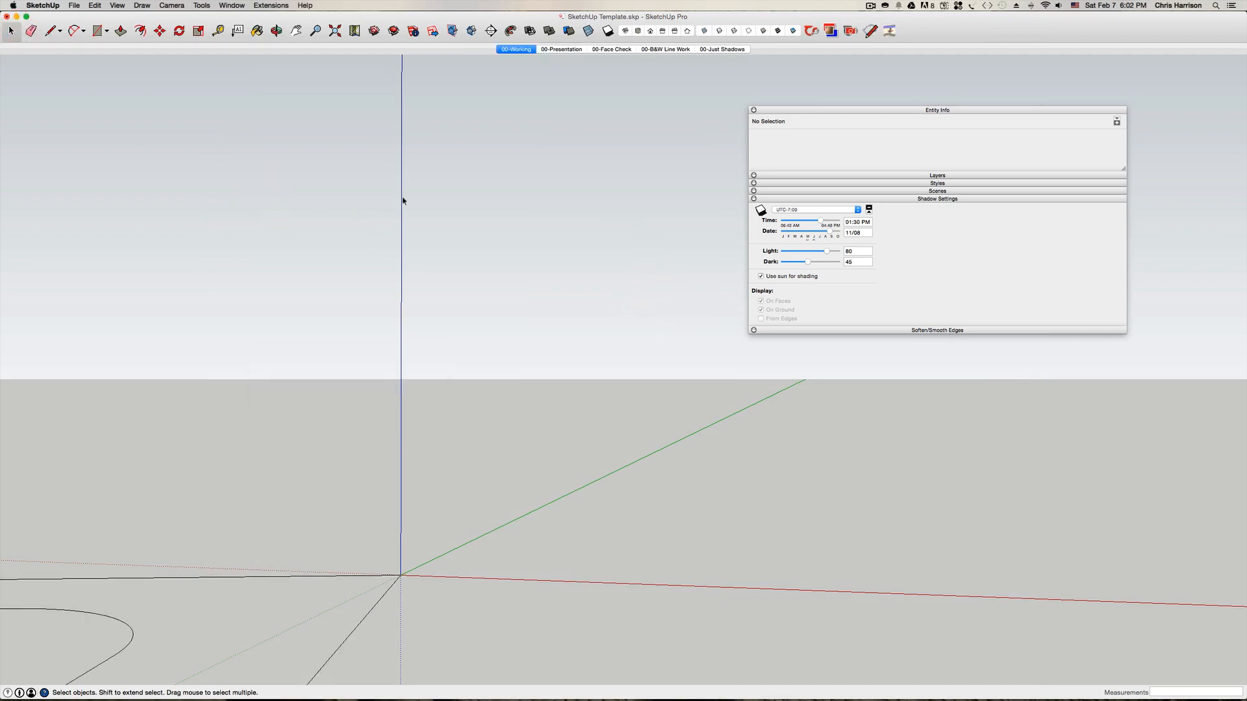
{"action": "left_click", "coordinate": [335, 30]}
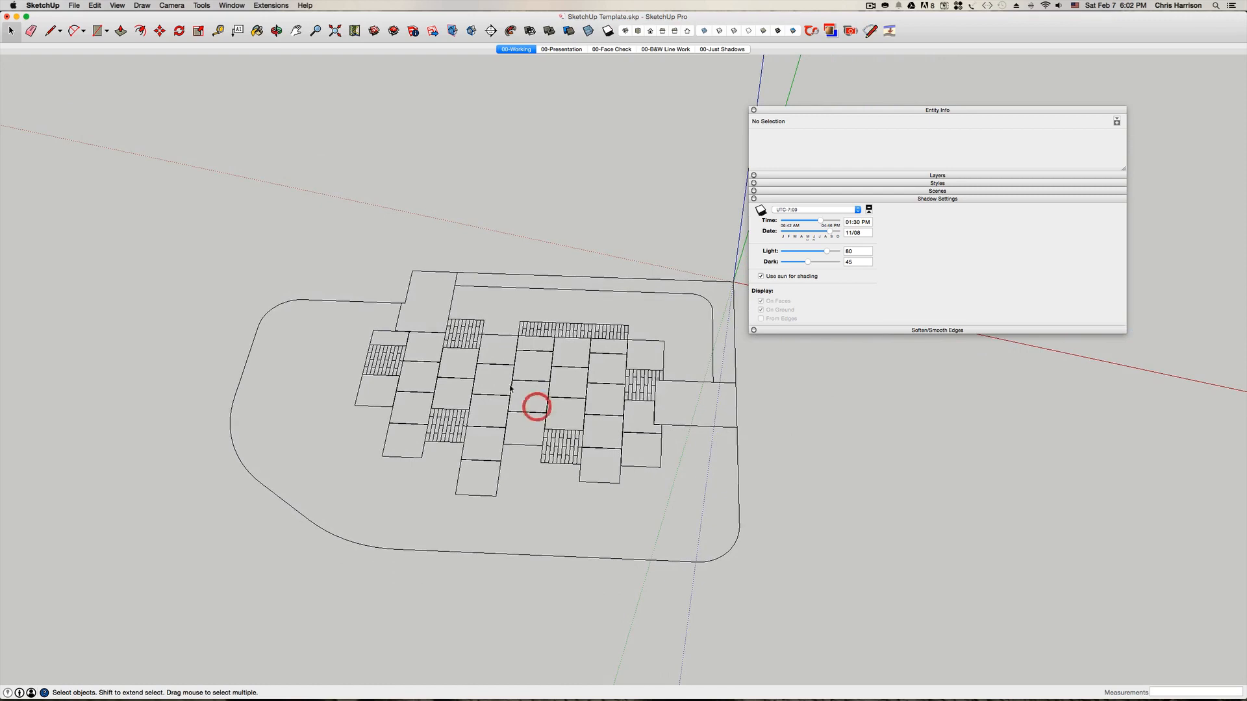
{"action": "left_click", "coordinate": [452, 349]}
{"action": "left_click", "coordinate": [788, 573]}
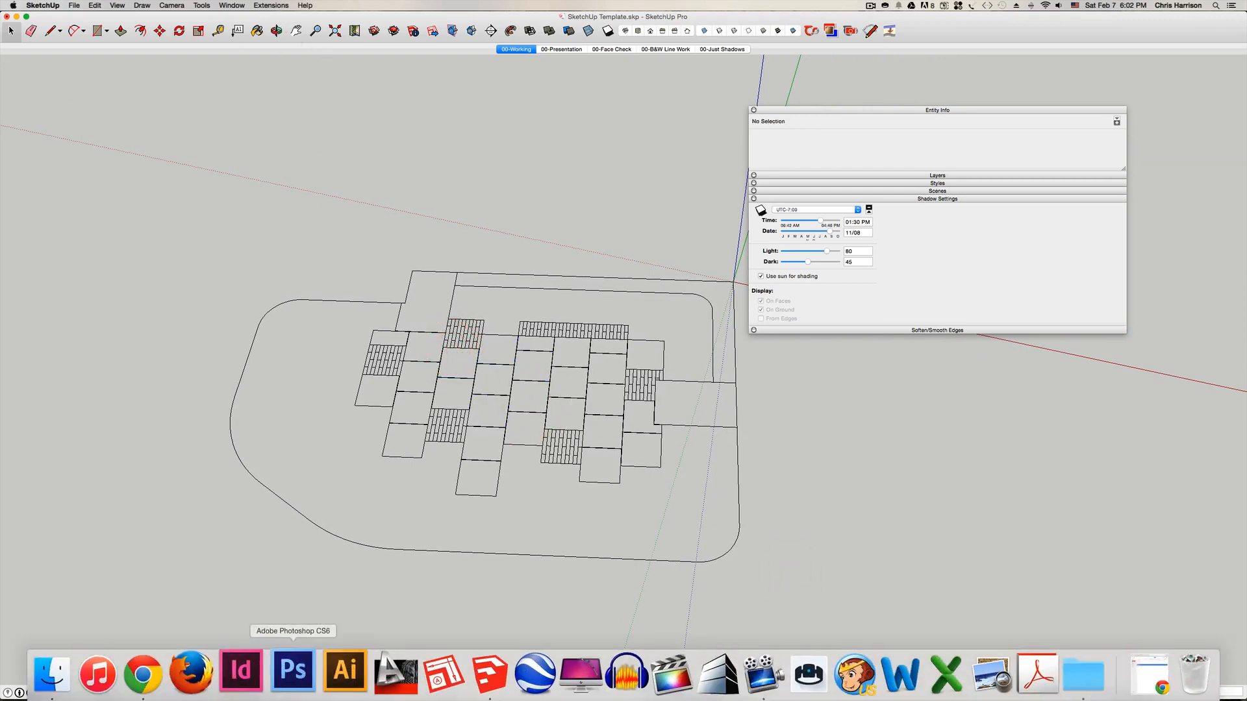
- Switch to Chrome, load youtube.com in a new tab and open the channel's LDAR 171-DESIGN DRAWING 2 playlist
{"action": "left_click", "coordinate": [197, 673]}
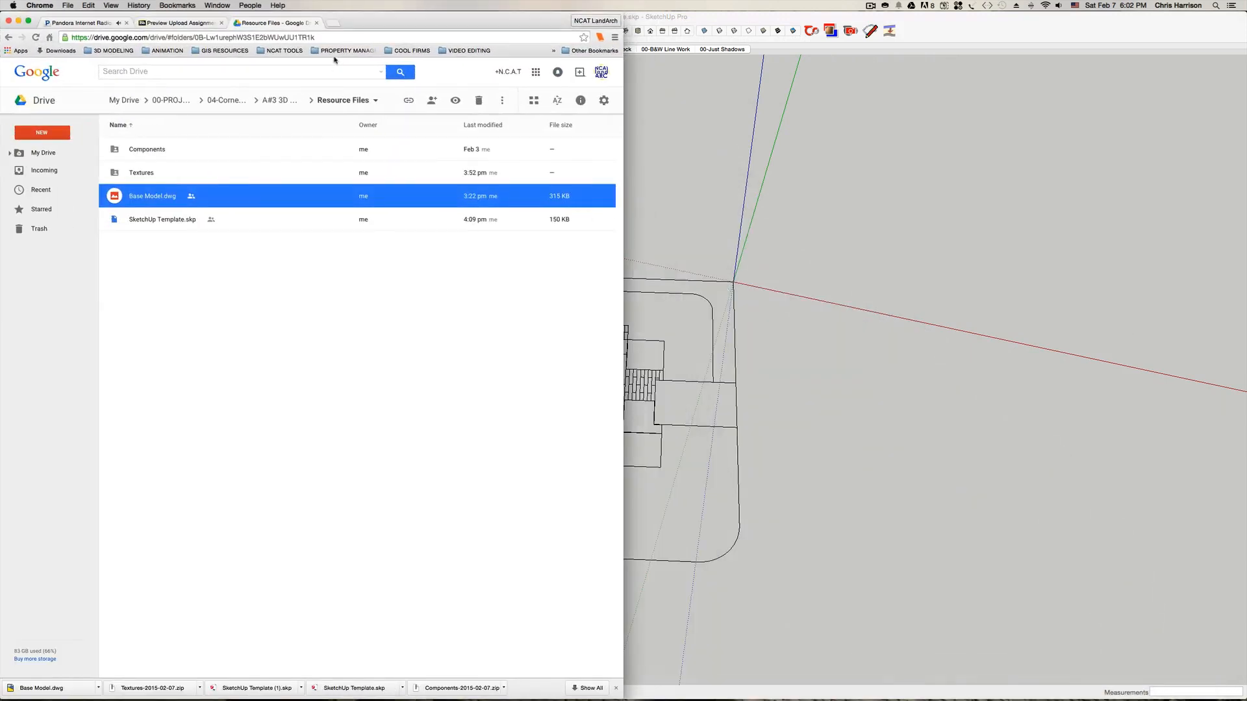
{"action": "left_click", "coordinate": [333, 22]}
{"action": "type", "text": "youtube.com"}
{"action": "key", "text": "Return"}
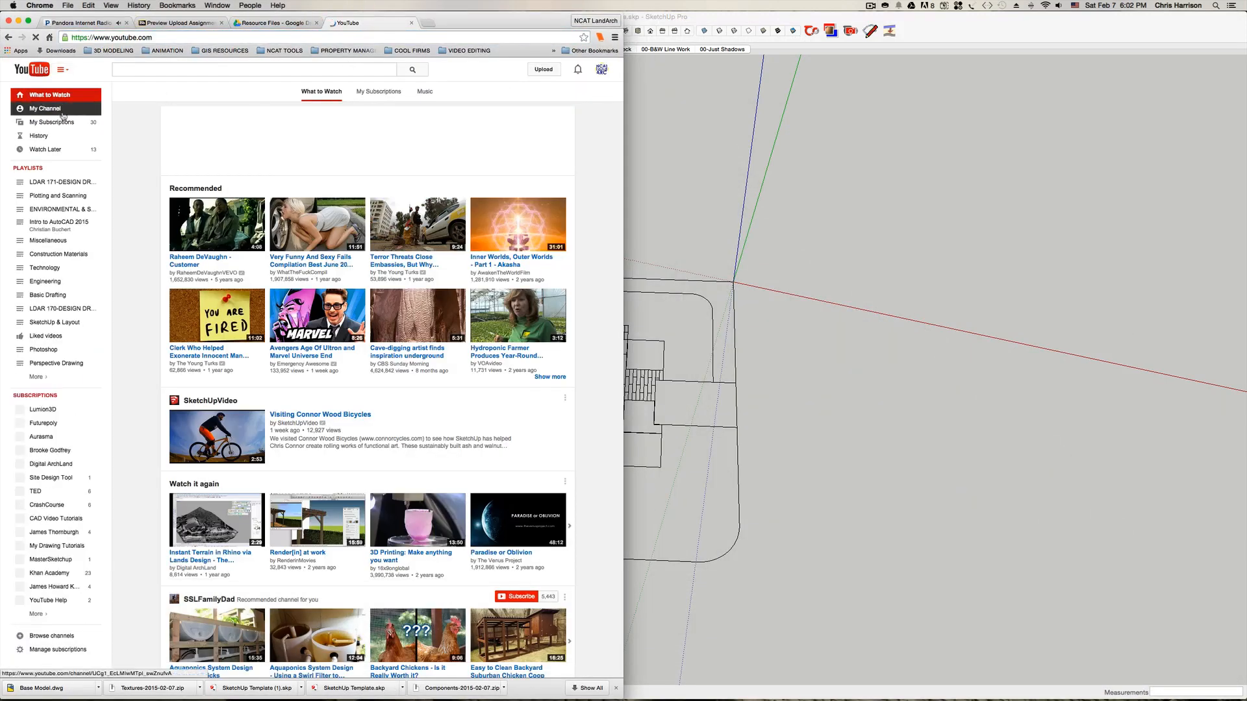
{"action": "left_click", "coordinate": [45, 108]}
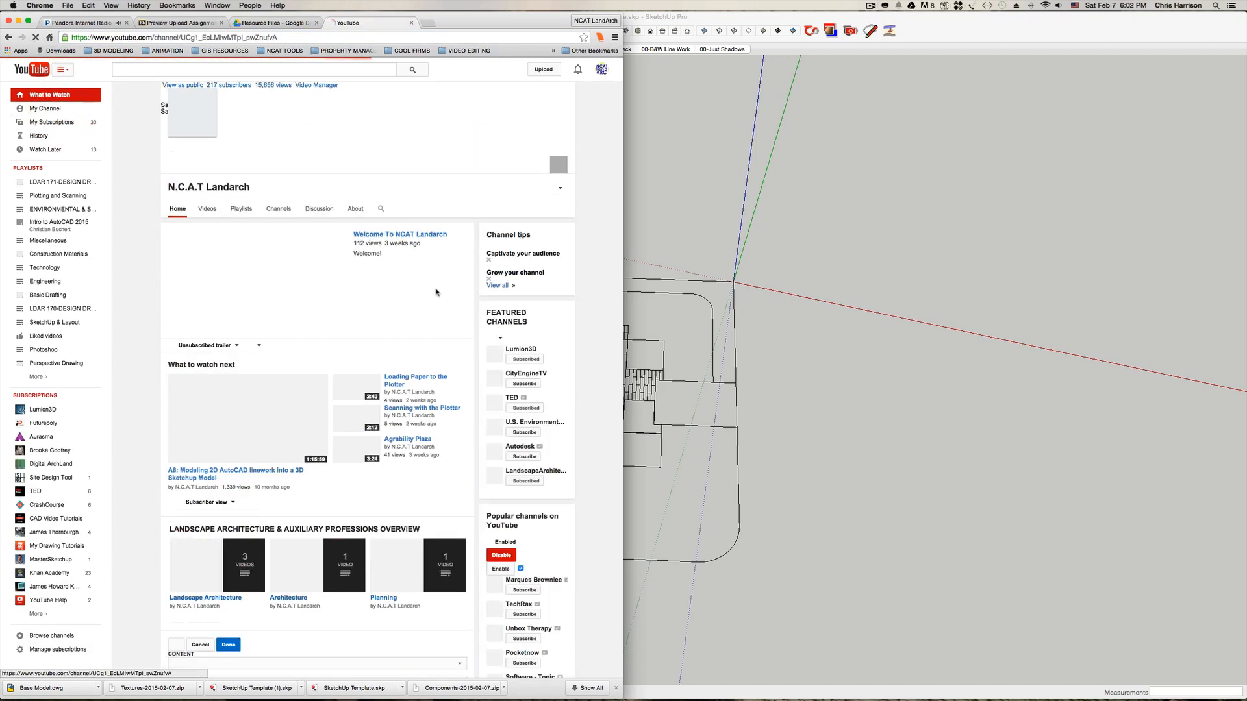
{"action": "scroll", "coordinate": [388, 361], "scroll_direction": "down", "scroll_amount": 5}
{"action": "scroll", "coordinate": [388, 361], "scroll_direction": "down", "scroll_amount": 1}
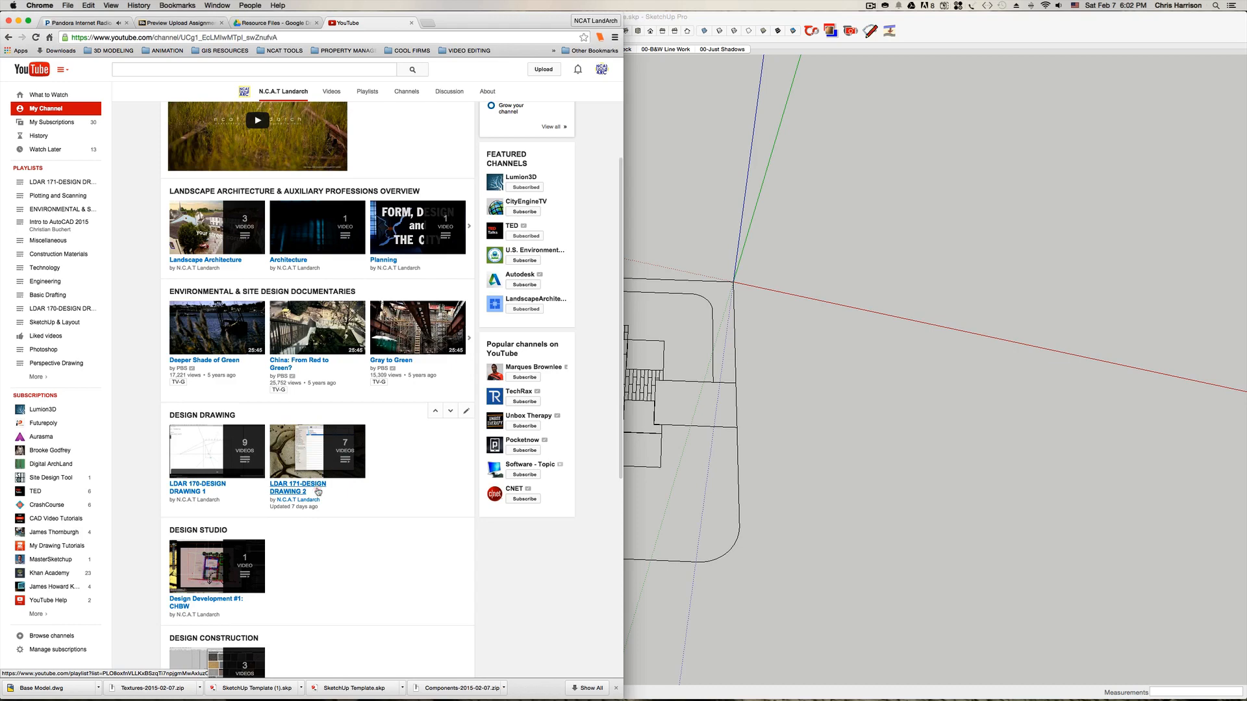
{"action": "left_click", "coordinate": [317, 491]}
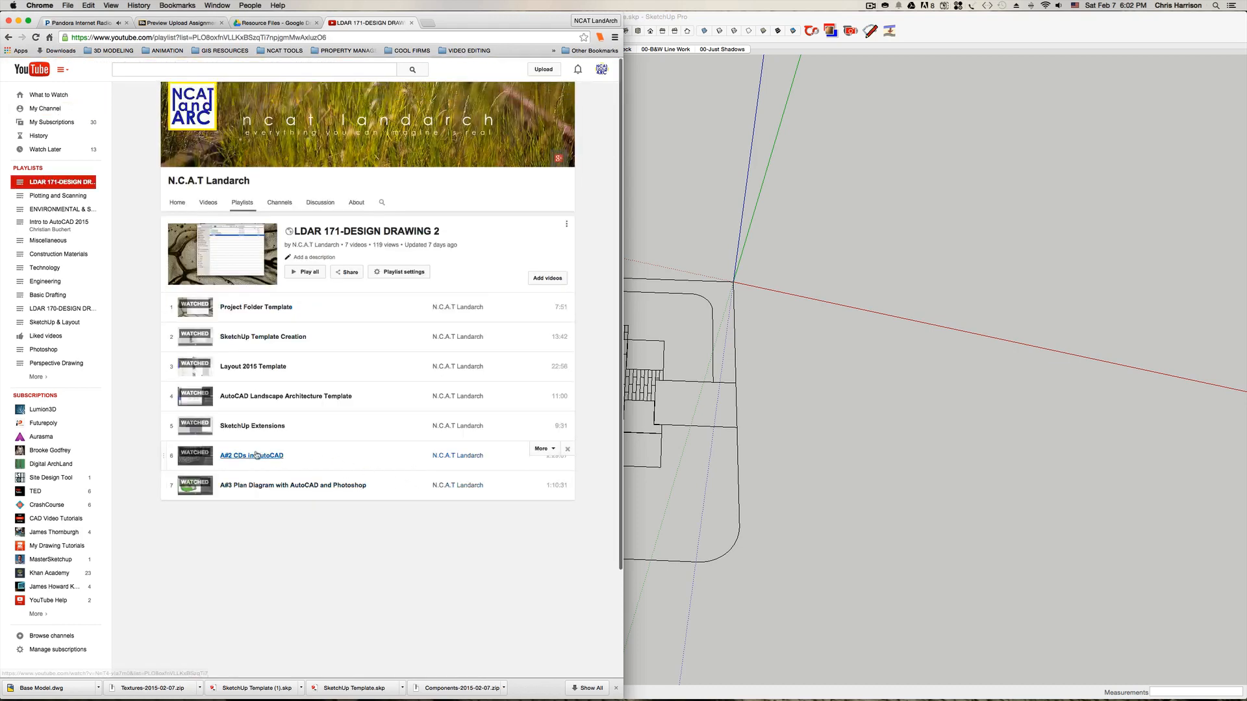
- View the plugin links in the full description of the SketchUp Extensions video, then close it and return to SketchUp
{"action": "left_click", "coordinate": [278, 428]}
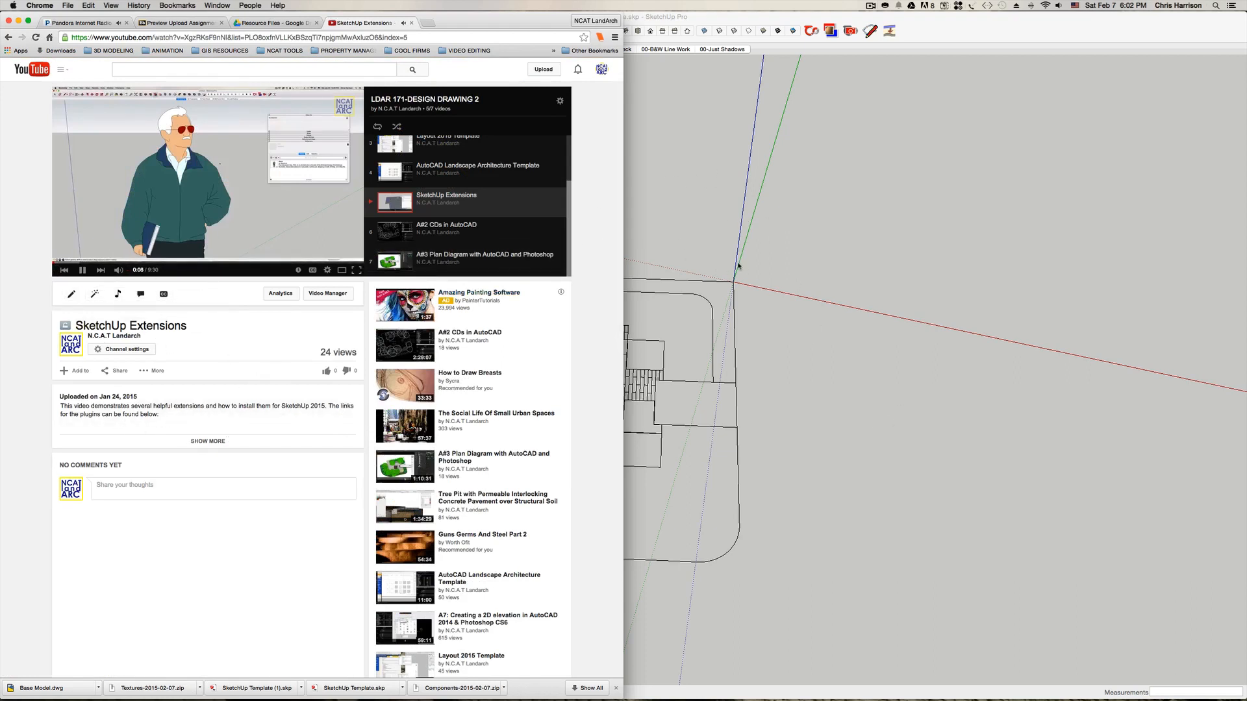
{"action": "left_click", "coordinate": [208, 441]}
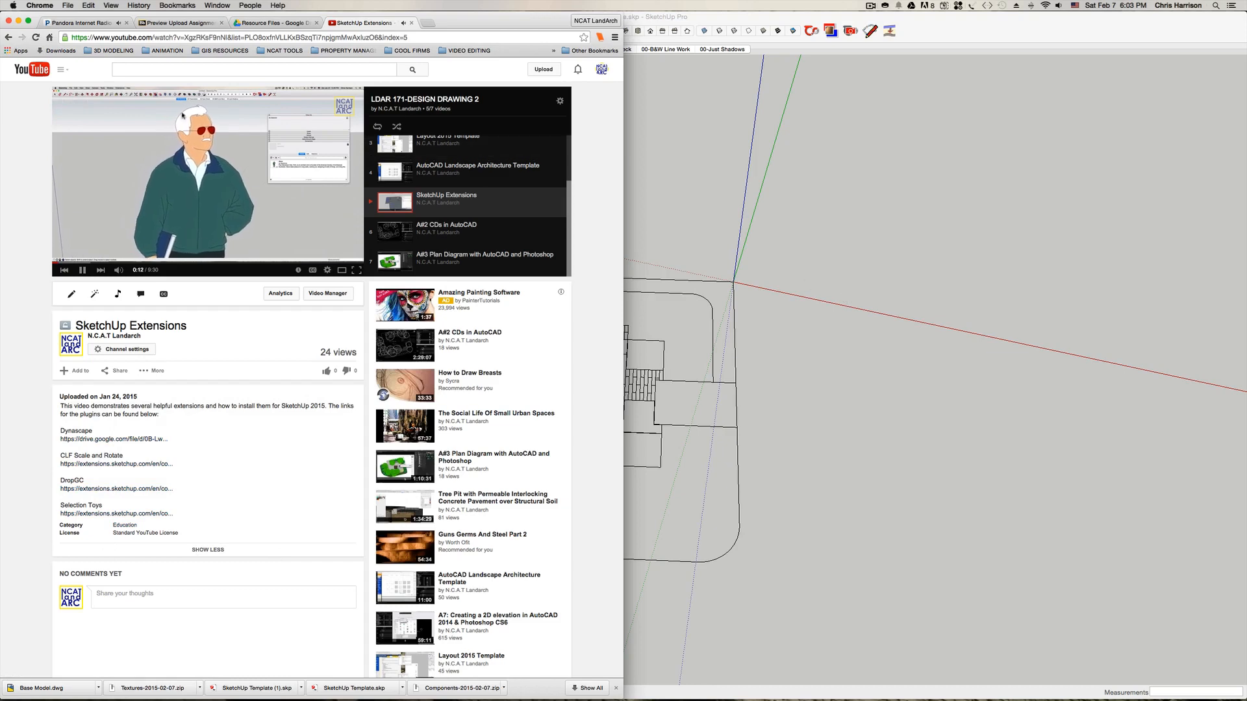
{"action": "left_click", "coordinate": [411, 22]}
{"action": "left_click", "coordinate": [691, 177]}
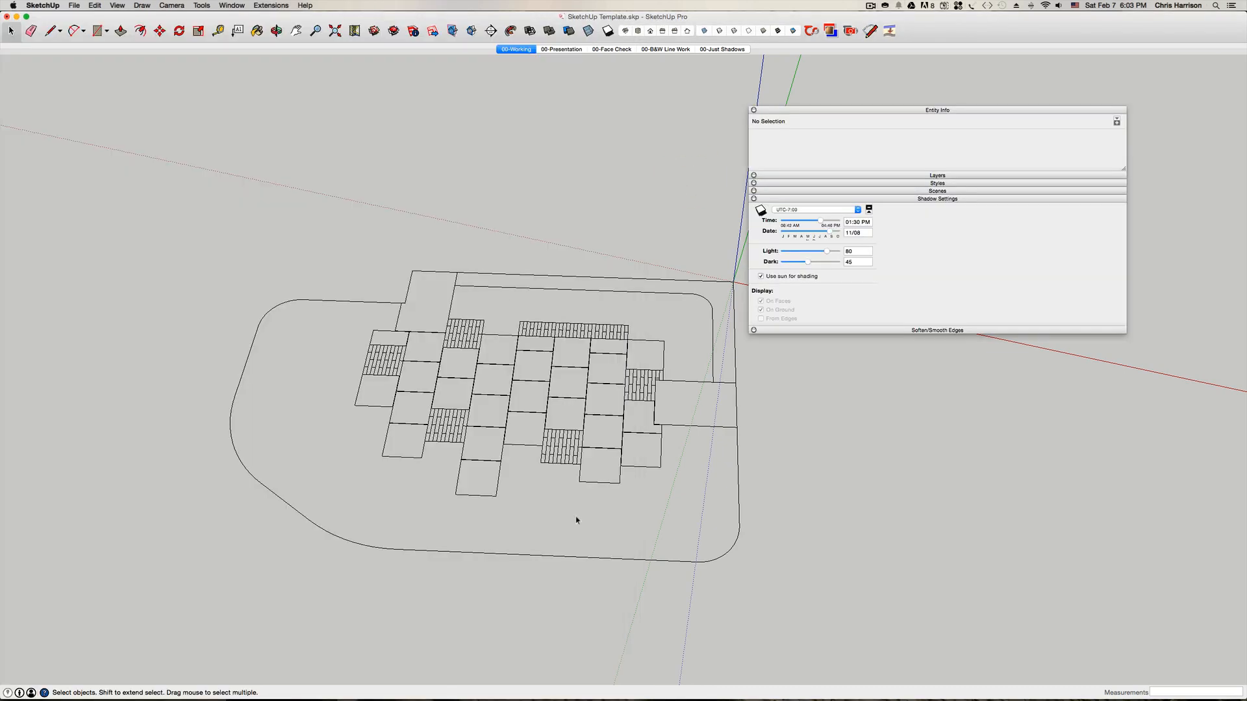
{"action": "left_click_drag", "start_coordinate": [250, 247], "coordinate": [150, 205]}
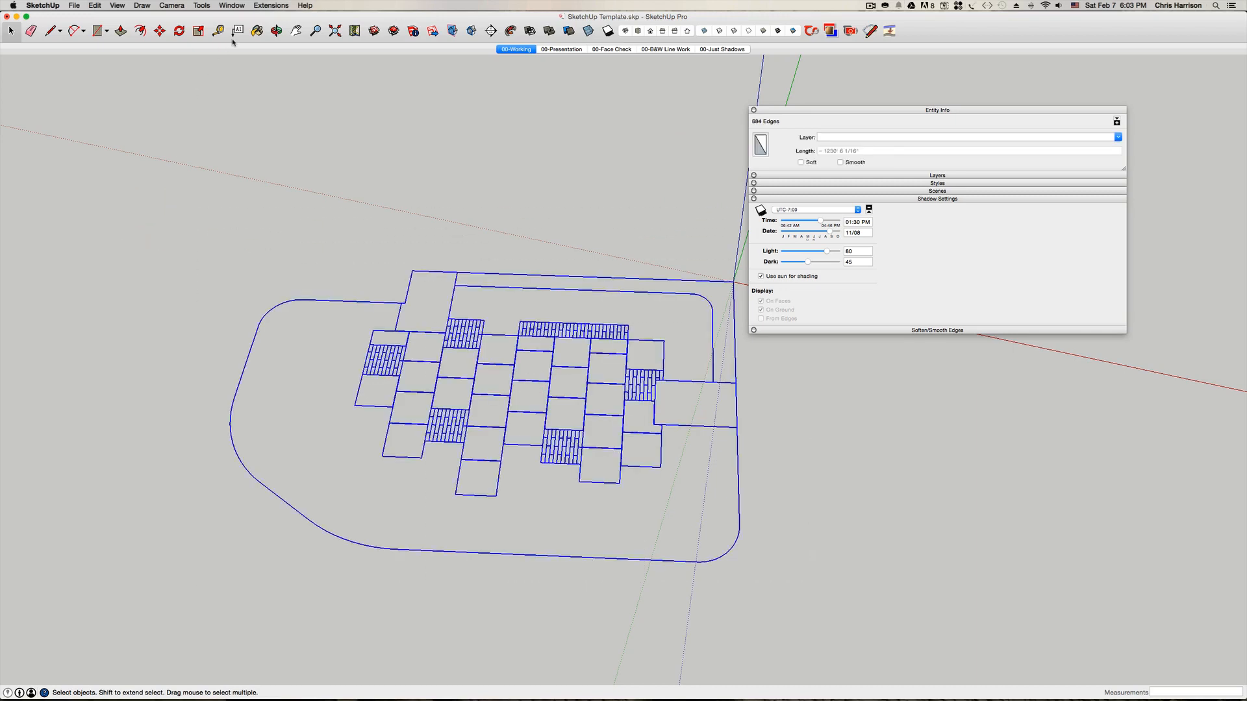
{"action": "left_click", "coordinate": [270, 6]}
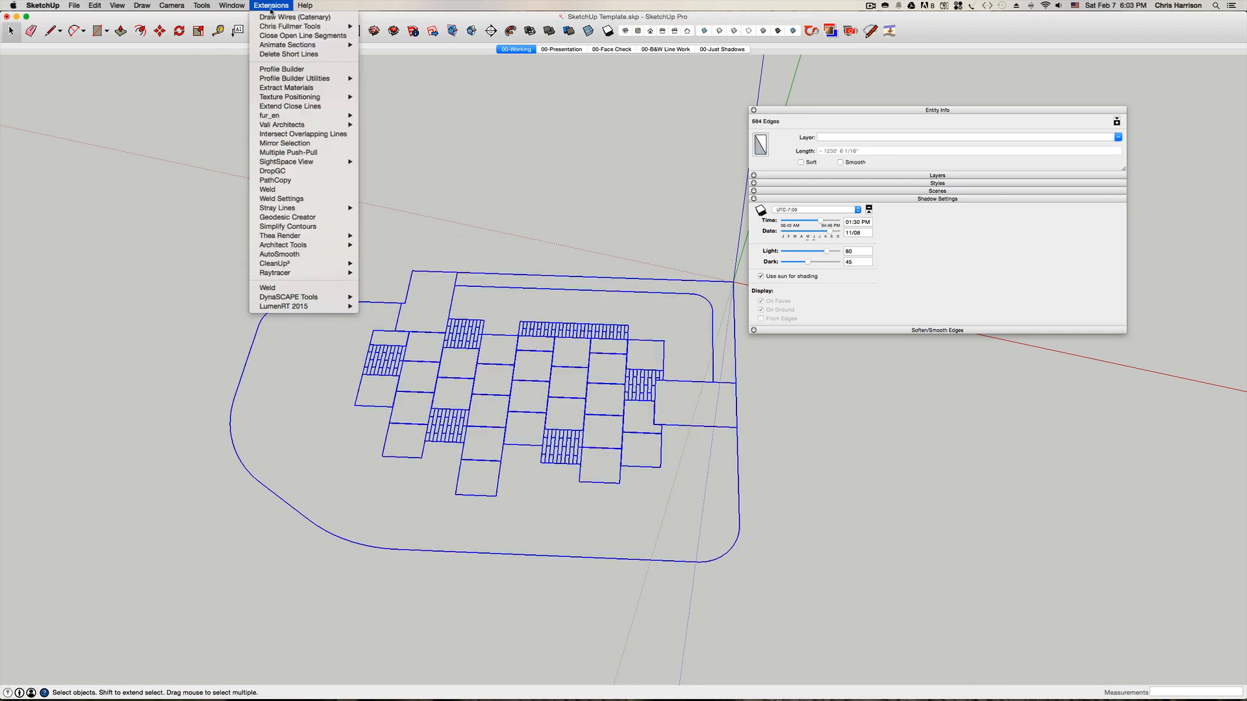
{"action": "key", "text": "Escape"}
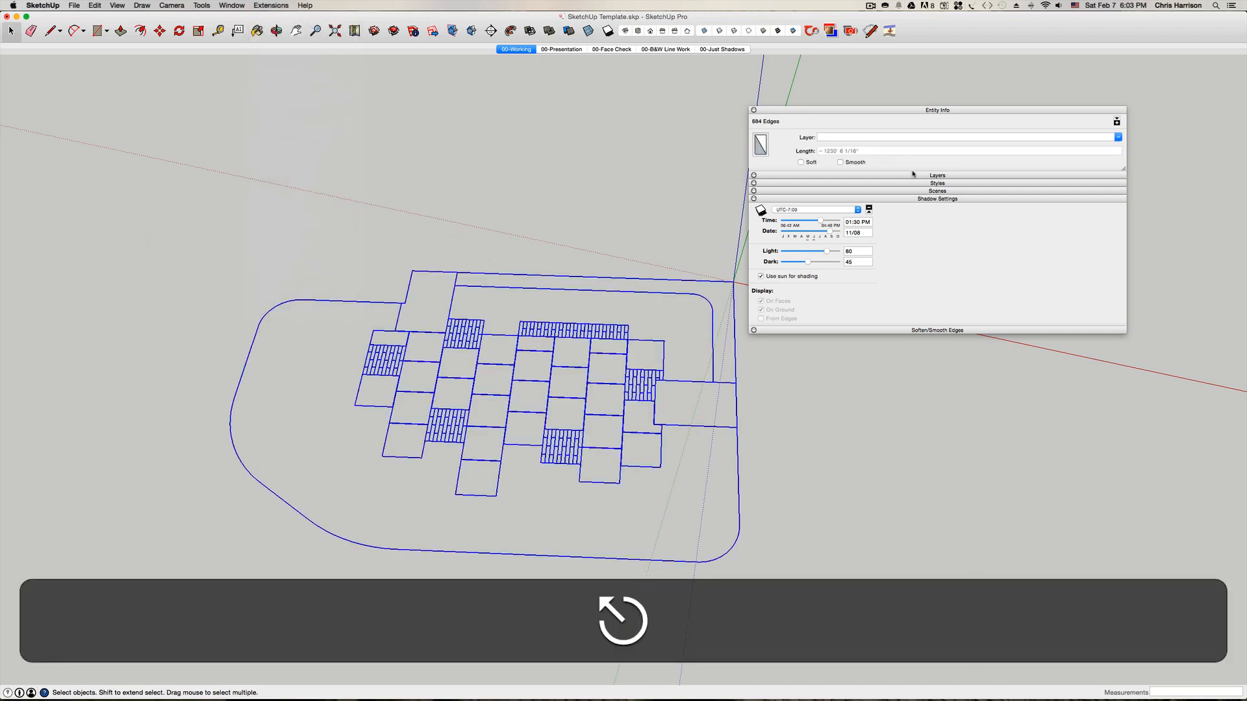
- Delete the layers 00-DESIGN EXTENTS, ANNO-LABELS, PR-EDGE and PR-PAVING-Control Joints, moving their contents to the current layer
{"action": "left_click", "coordinate": [937, 199]}
{"action": "left_click", "coordinate": [945, 175]}
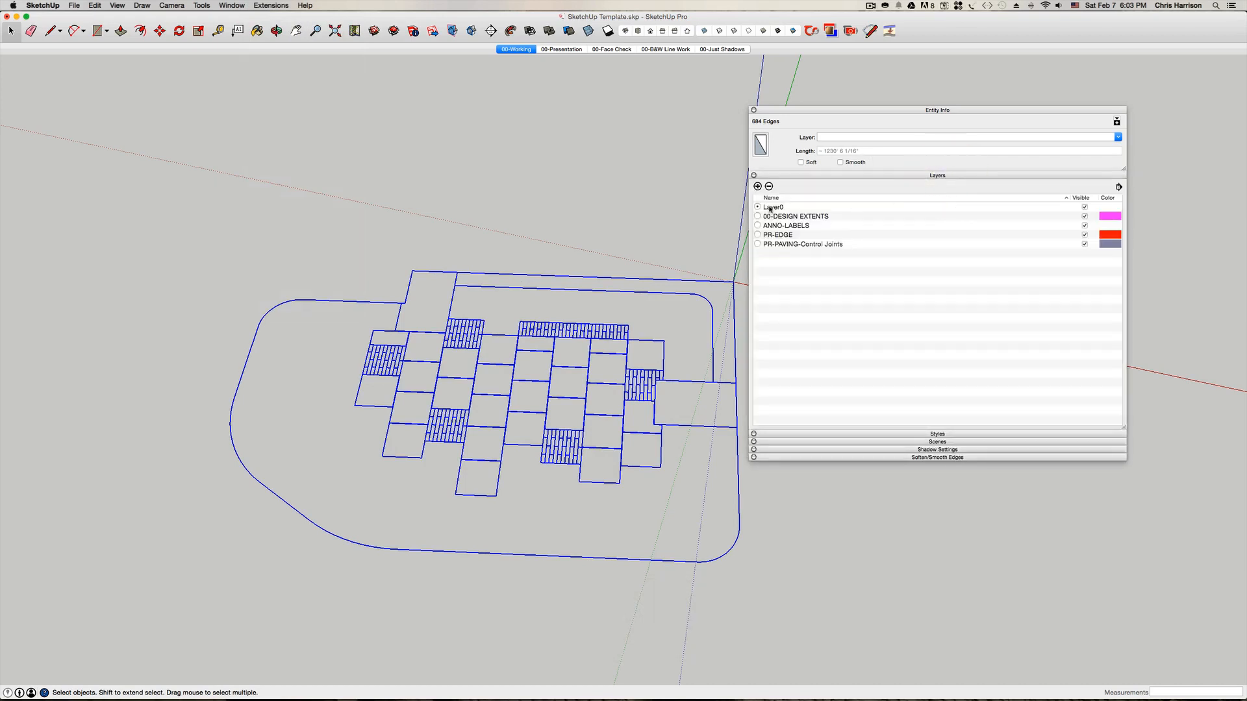
{"action": "scroll", "coordinate": [280, 197], "scroll_direction": "down", "scroll_amount": 3}
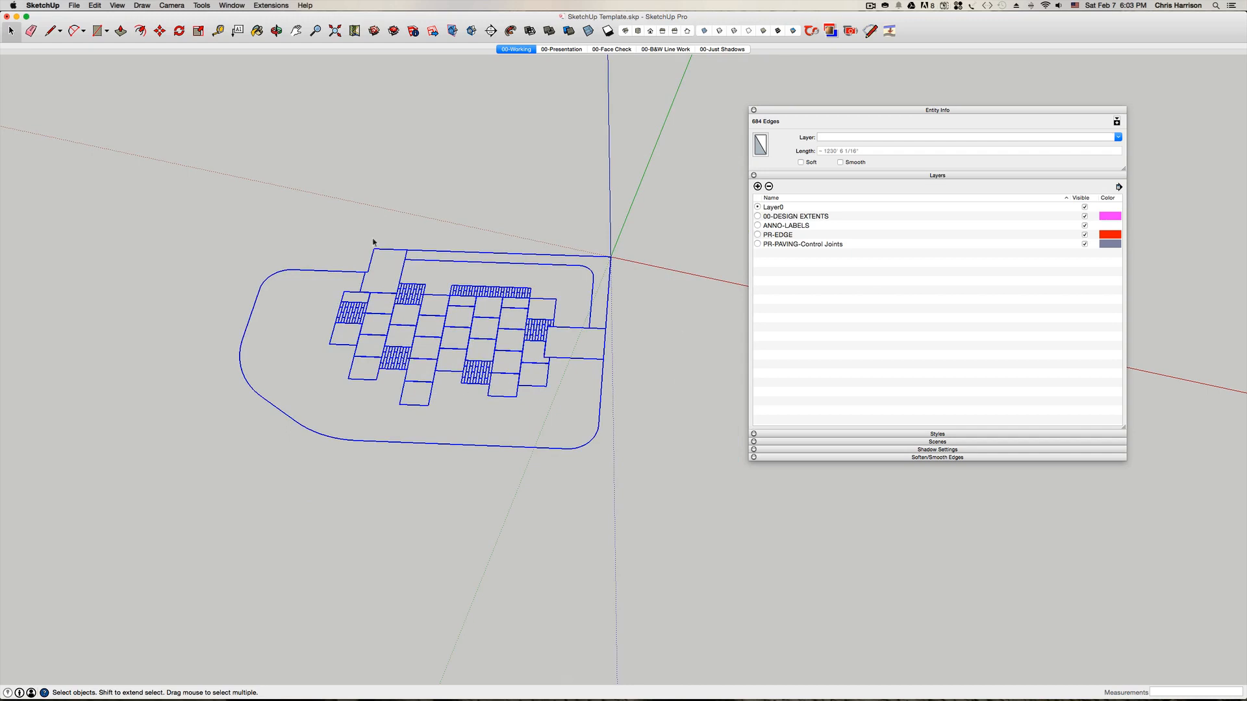
{"action": "left_click", "coordinate": [389, 202]}
{"action": "left_click_drag", "start_coordinate": [102, 167], "coordinate": [103, 166]}
{"action": "left_click", "coordinate": [808, 216]}
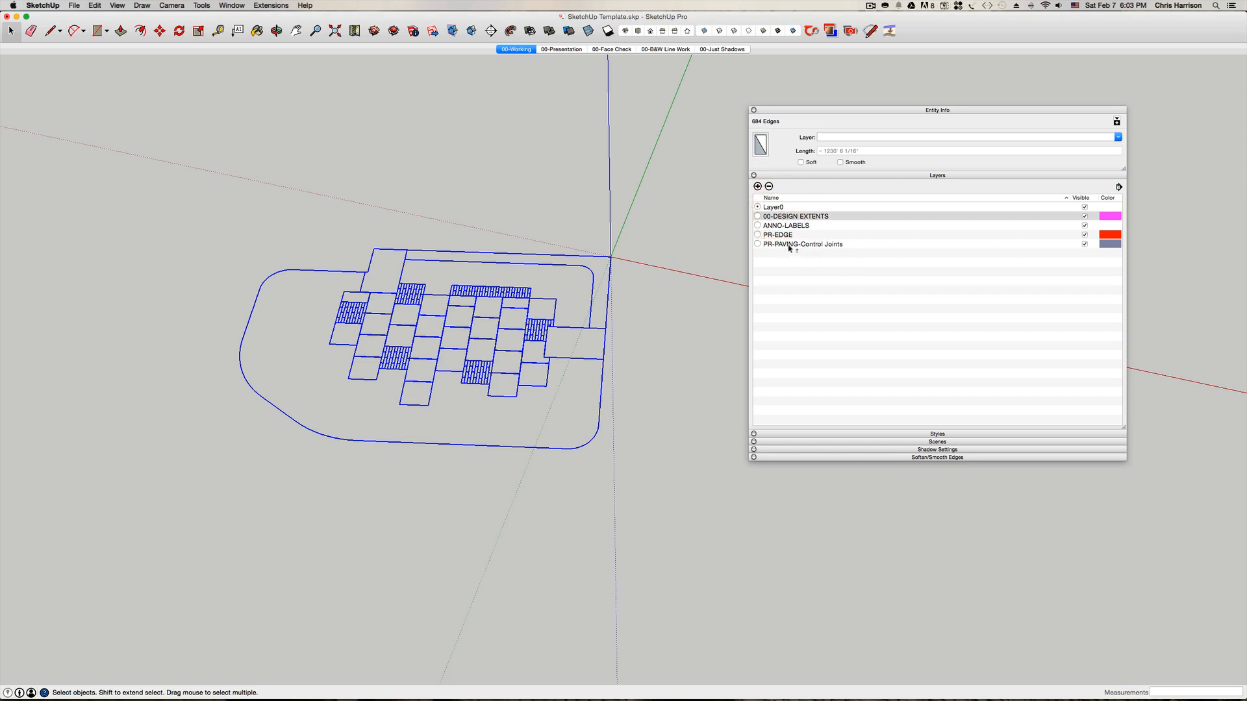
{"action": "left_click", "coordinate": [789, 245], "text": "shift"}
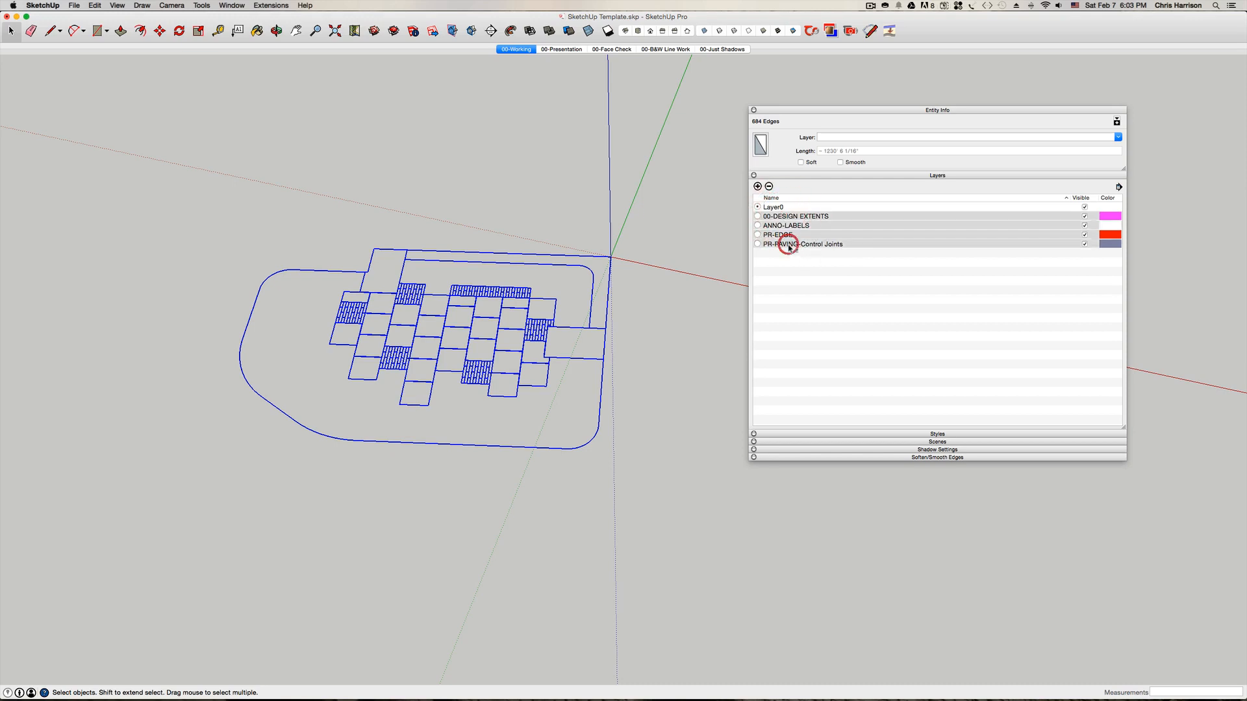
{"action": "left_click", "coordinate": [770, 187]}
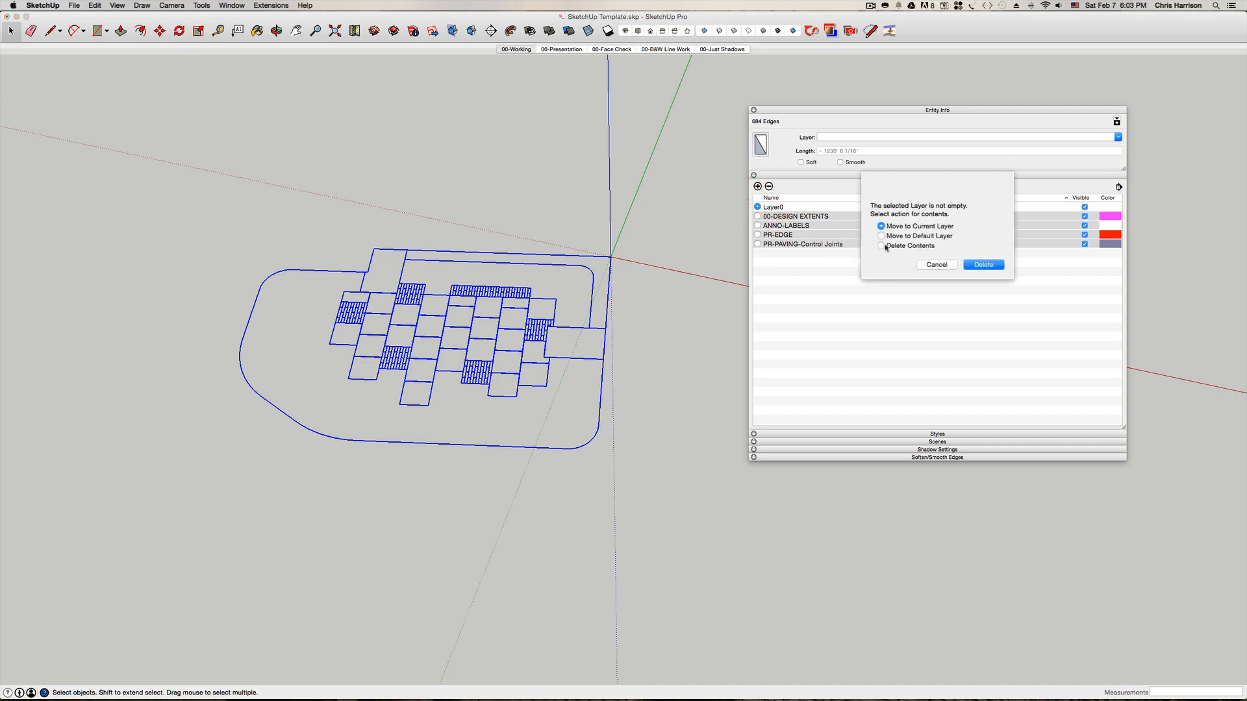
{"action": "left_click", "coordinate": [983, 265]}
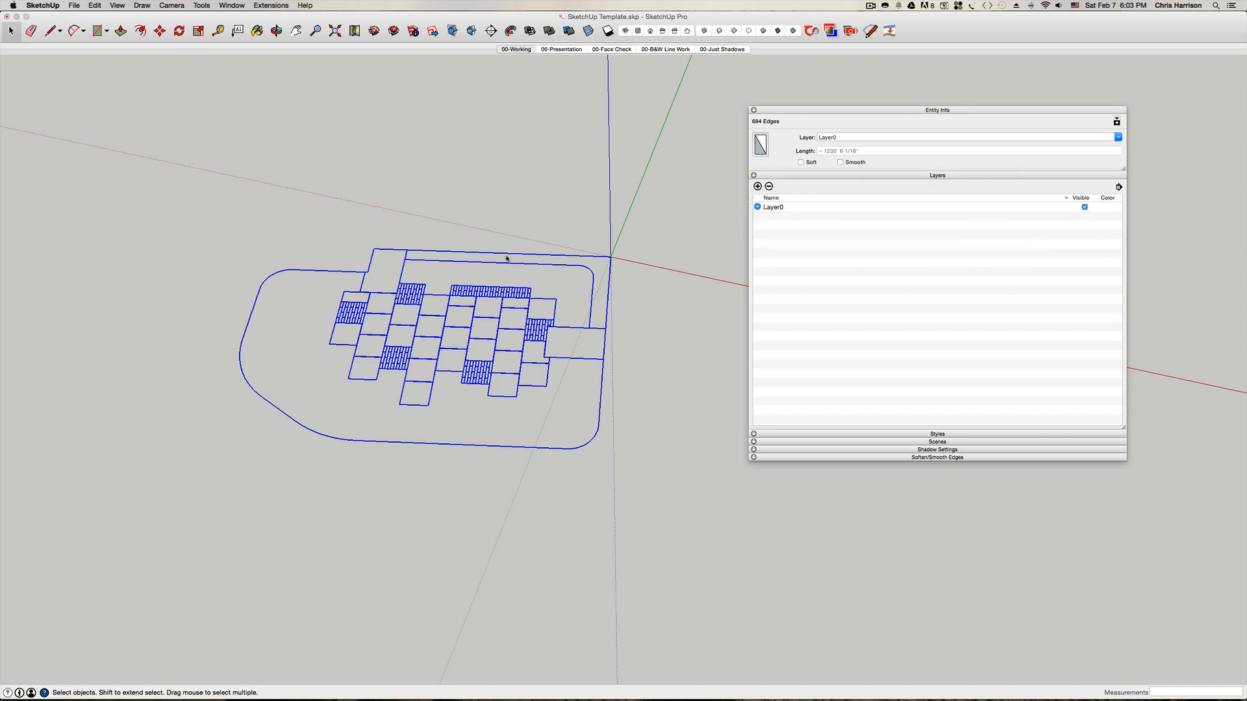
- Run the DynaSCAPE CAD Cleanup (All) on all the imported linework and dismiss its results
{"action": "left_click", "coordinate": [604, 478]}
{"action": "left_click_drag", "start_coordinate": [682, 474], "coordinate": [127, 208]}
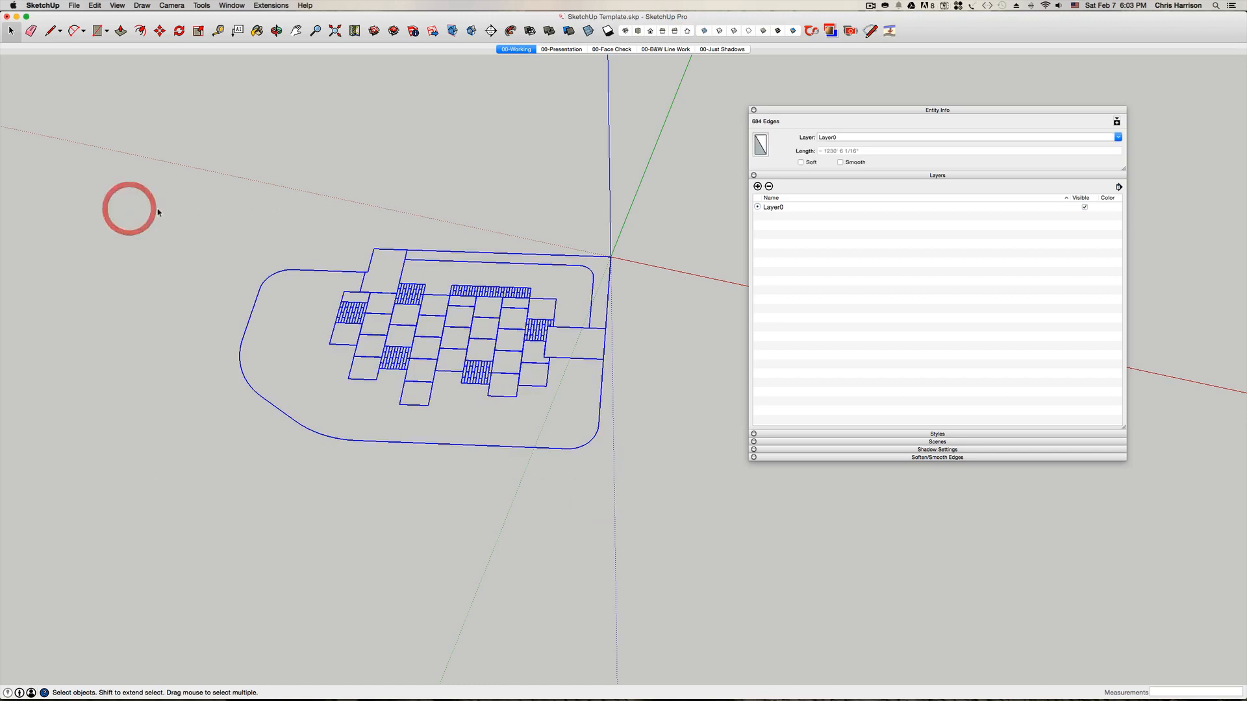
{"action": "left_click", "coordinate": [273, 6]}
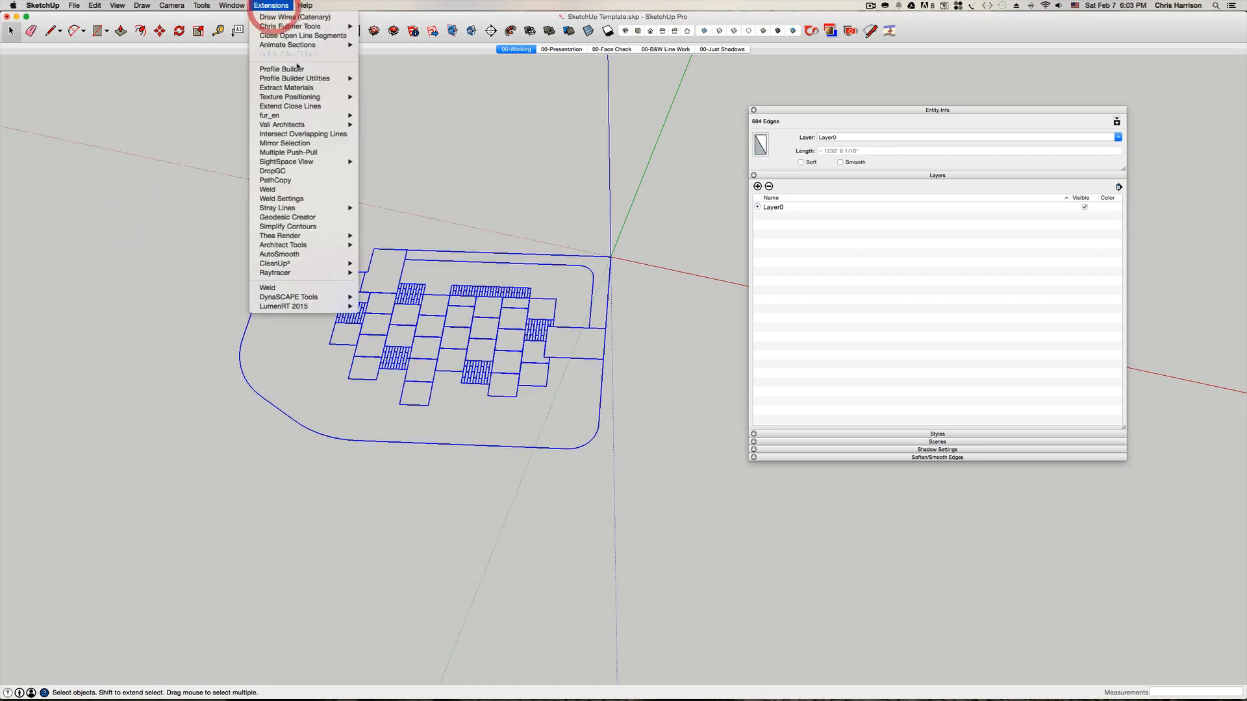
{"action": "mouse_move", "coordinate": [323, 297]}
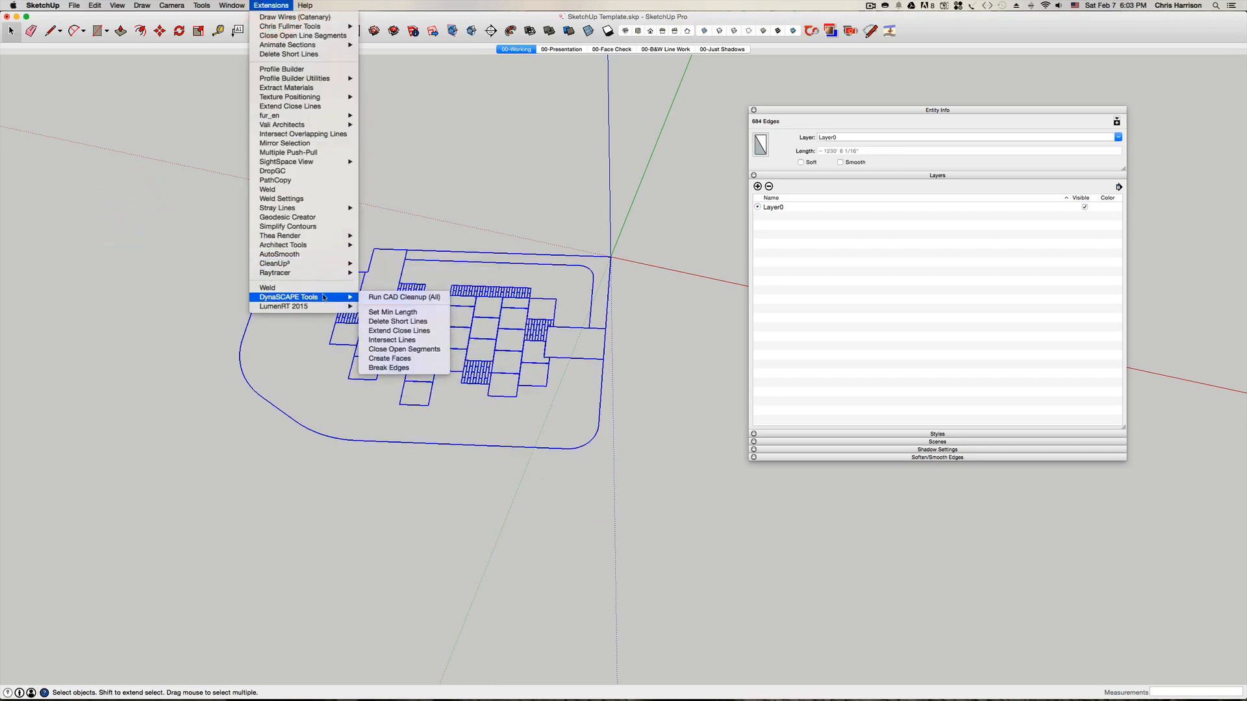
{"action": "left_click", "coordinate": [380, 298]}
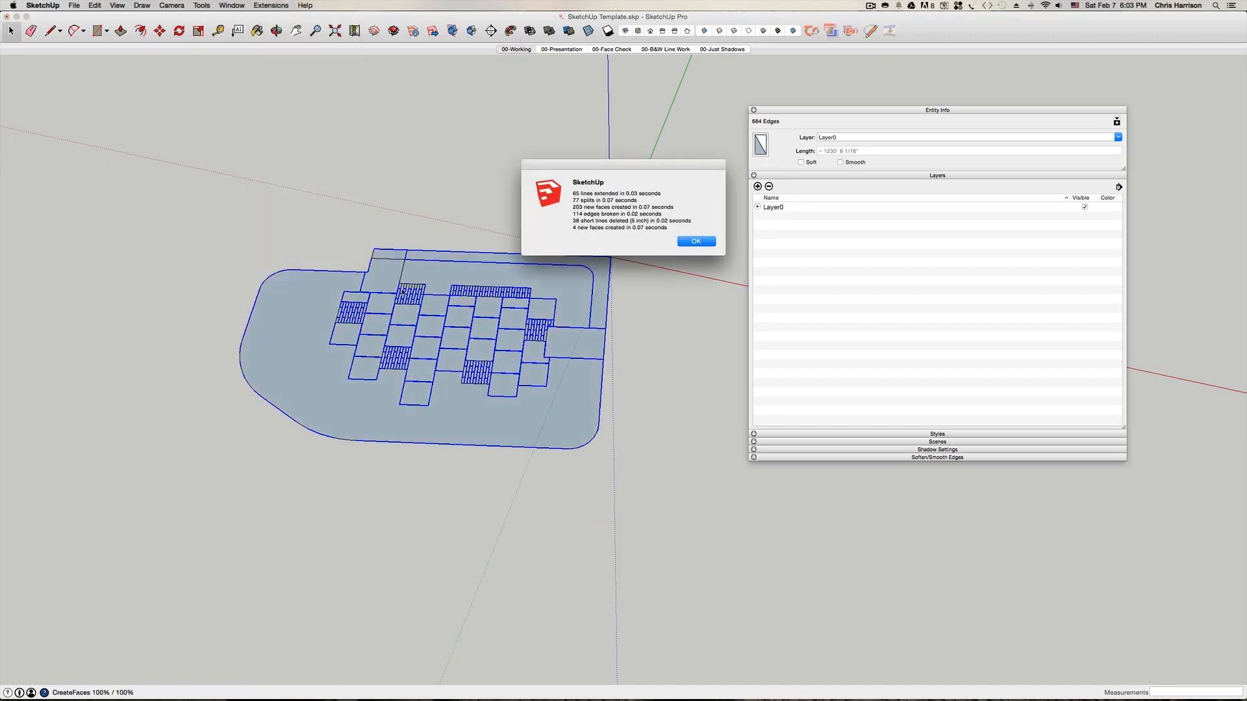
{"action": "left_click", "coordinate": [707, 241]}
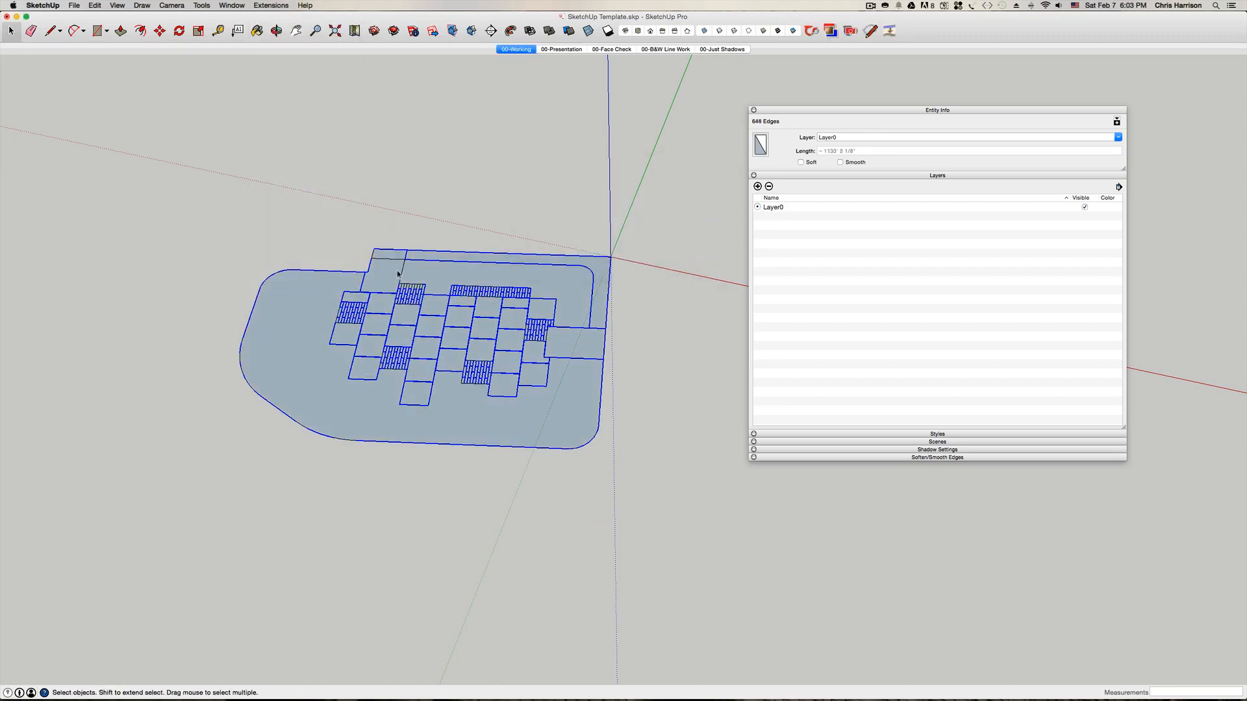
- Reverse all faces of the base model and clear the selection
{"action": "scroll", "coordinate": [414, 282], "scroll_direction": "up", "scroll_amount": 3}
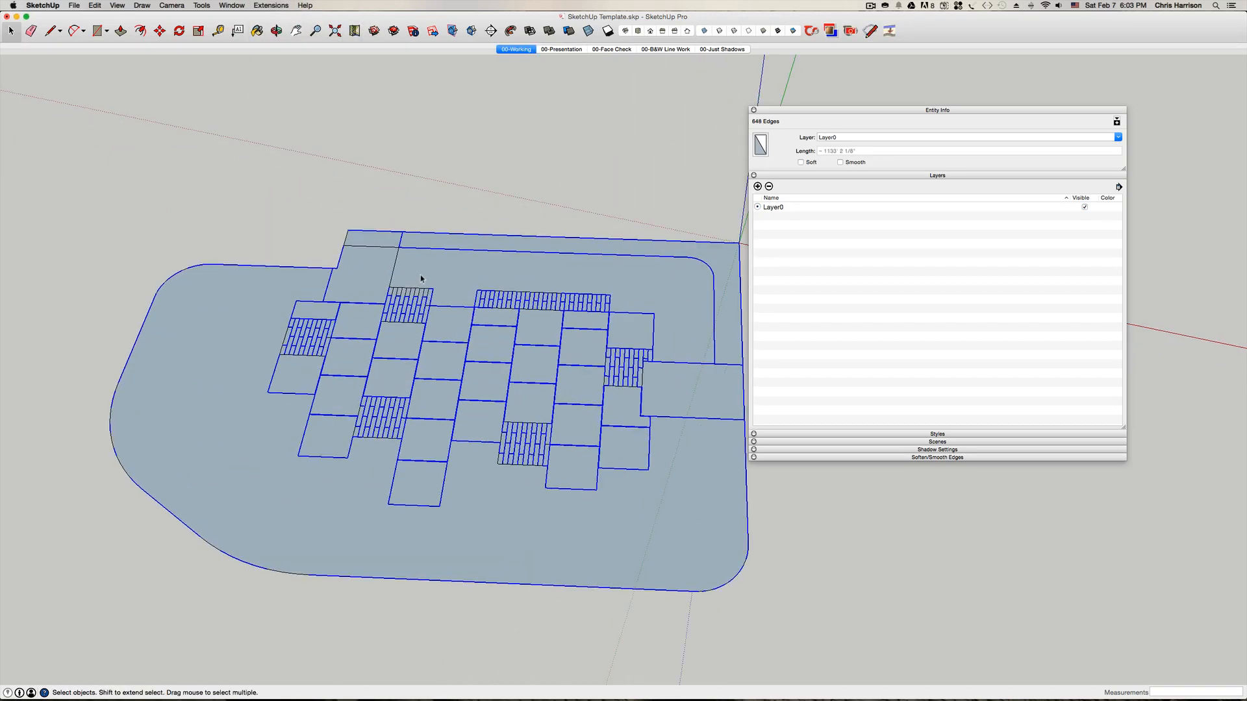
{"action": "right_click", "coordinate": [422, 271]}
{"action": "left_click", "coordinate": [286, 219]}
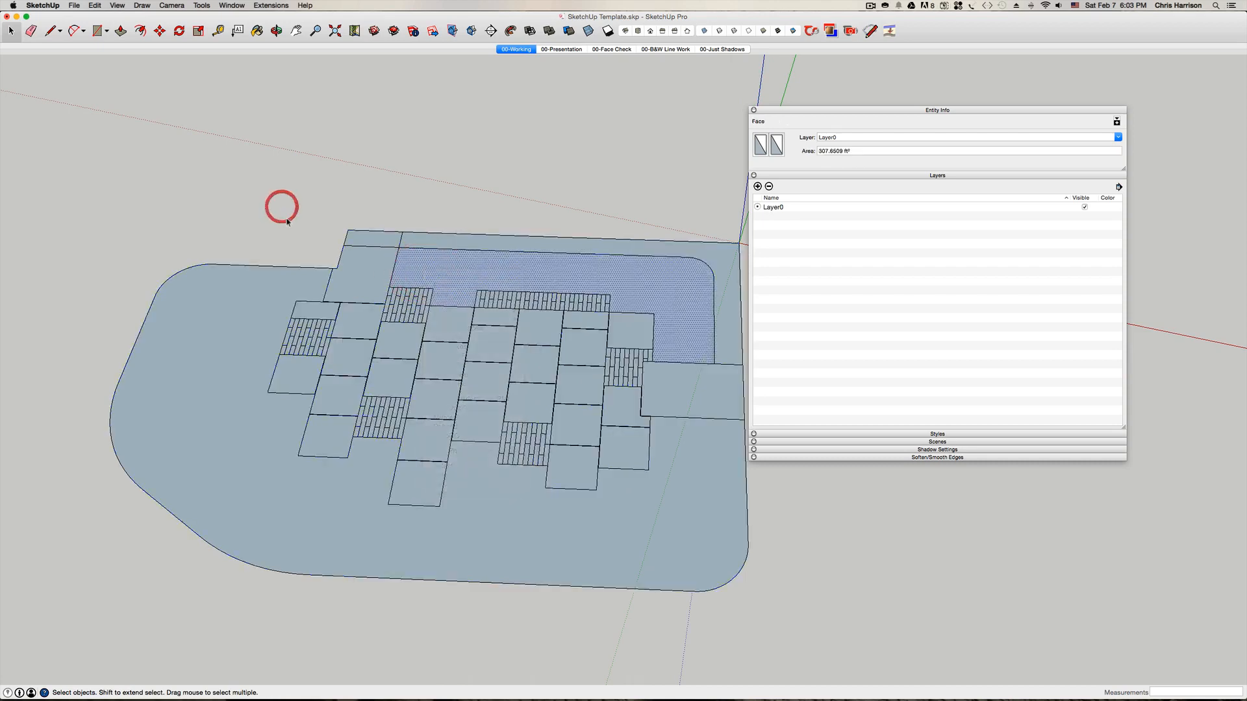
{"action": "scroll", "coordinate": [287, 220], "scroll_direction": "down", "scroll_amount": 3}
{"action": "left_click_drag", "start_coordinate": [170, 193], "coordinate": [129, 176]}
{"action": "right_click", "coordinate": [252, 299]}
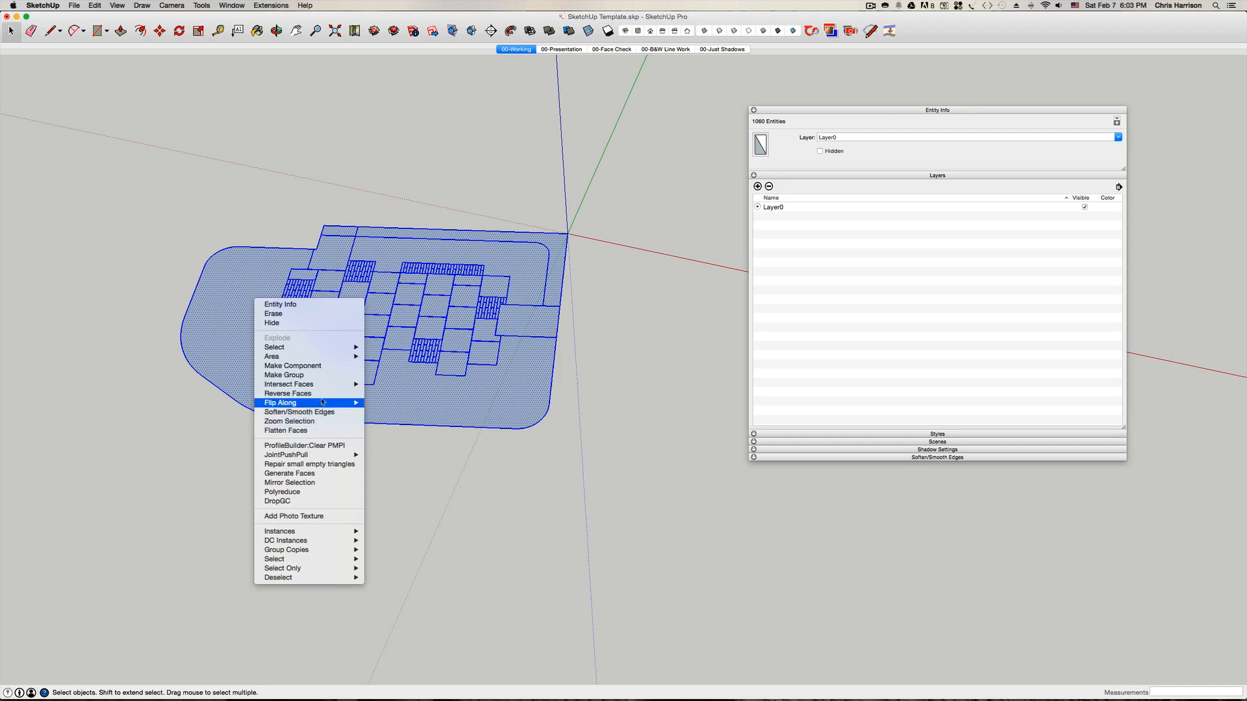
{"action": "left_click", "coordinate": [325, 395]}
{"action": "left_click", "coordinate": [272, 208]}
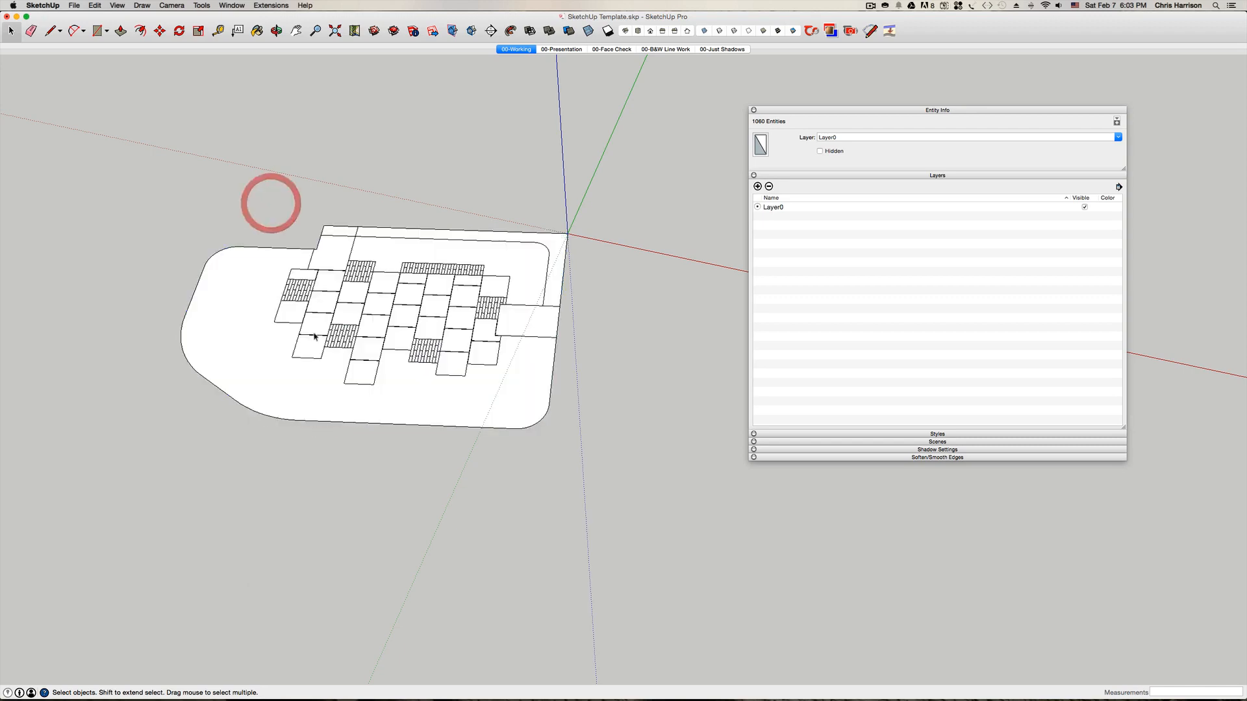
- Delete the stray edge crossing the walkway at the far corner of the base, in line with the inner bed's border
{"action": "scroll", "coordinate": [318, 325], "scroll_direction": "up", "scroll_amount": 3}
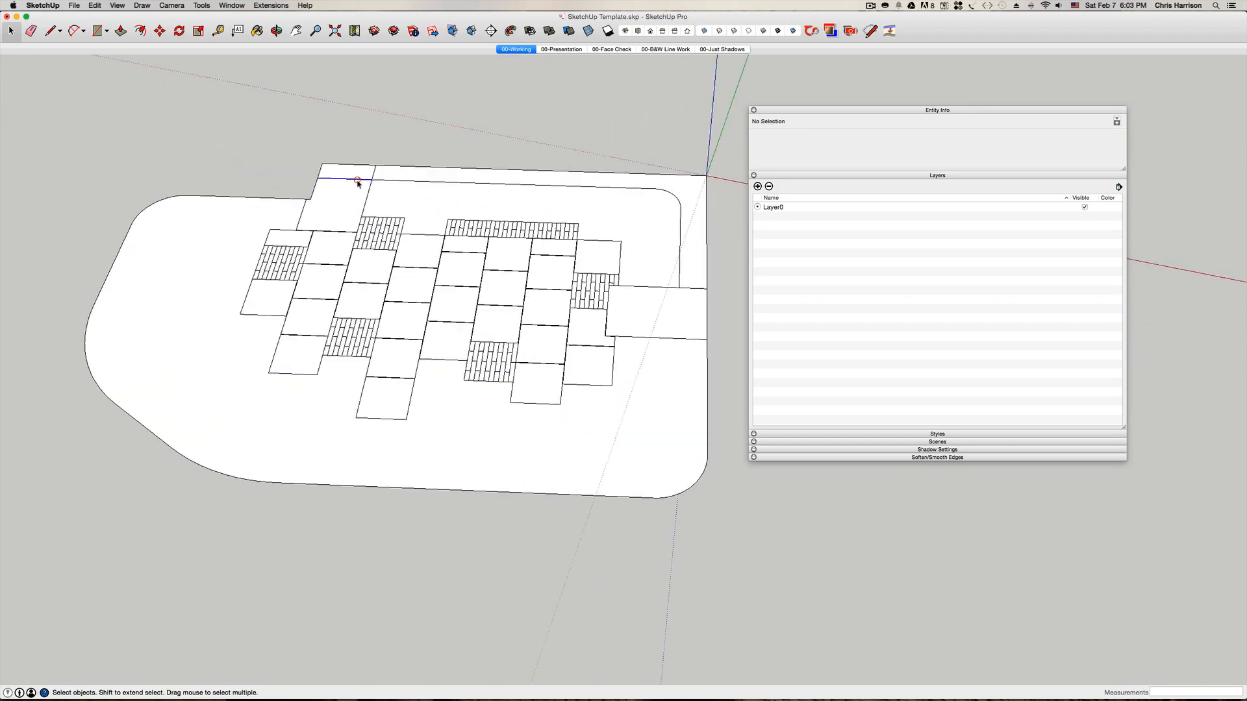
{"action": "left_click", "coordinate": [357, 181]}
{"action": "key", "text": "BackSpace"}
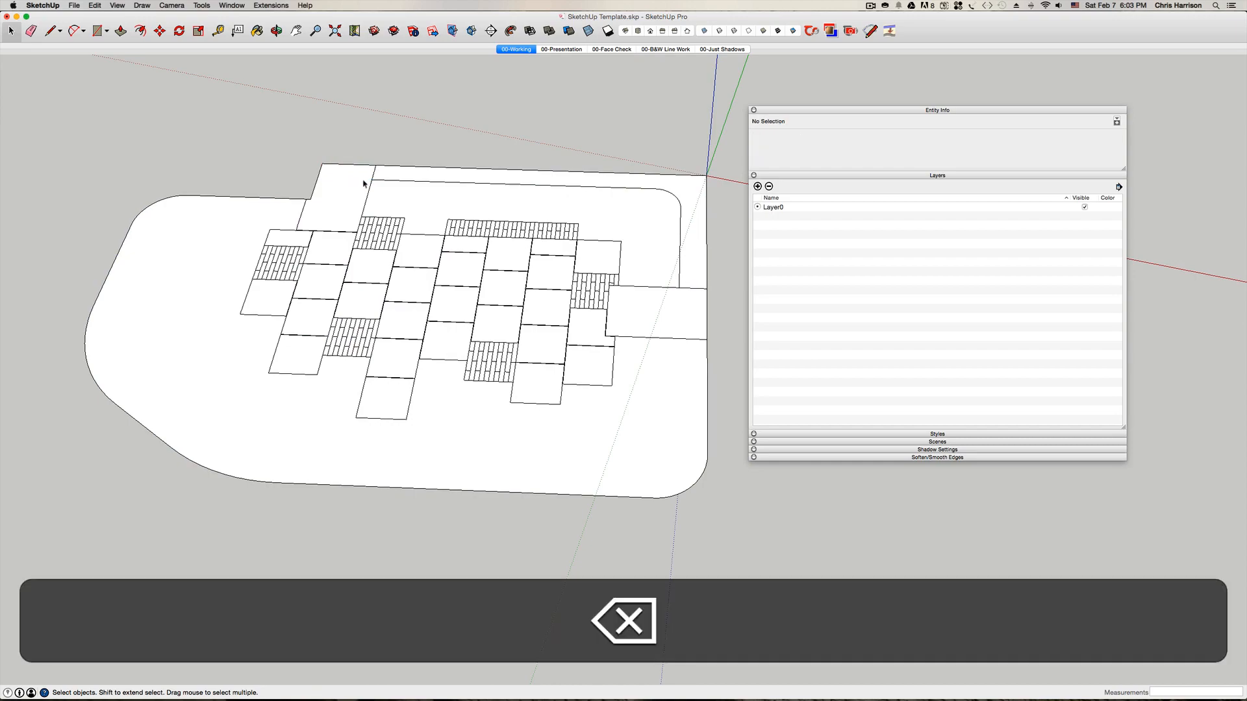
- Paint the large outer area and the inner bed dark brown, and the L-shaped border strip near the origin teal
{"action": "scroll", "coordinate": [363, 184], "scroll_direction": "down", "scroll_amount": 1}
{"action": "key", "text": "h"}
{"action": "left_click_drag", "start_coordinate": [461, 201], "coordinate": [504, 261]}
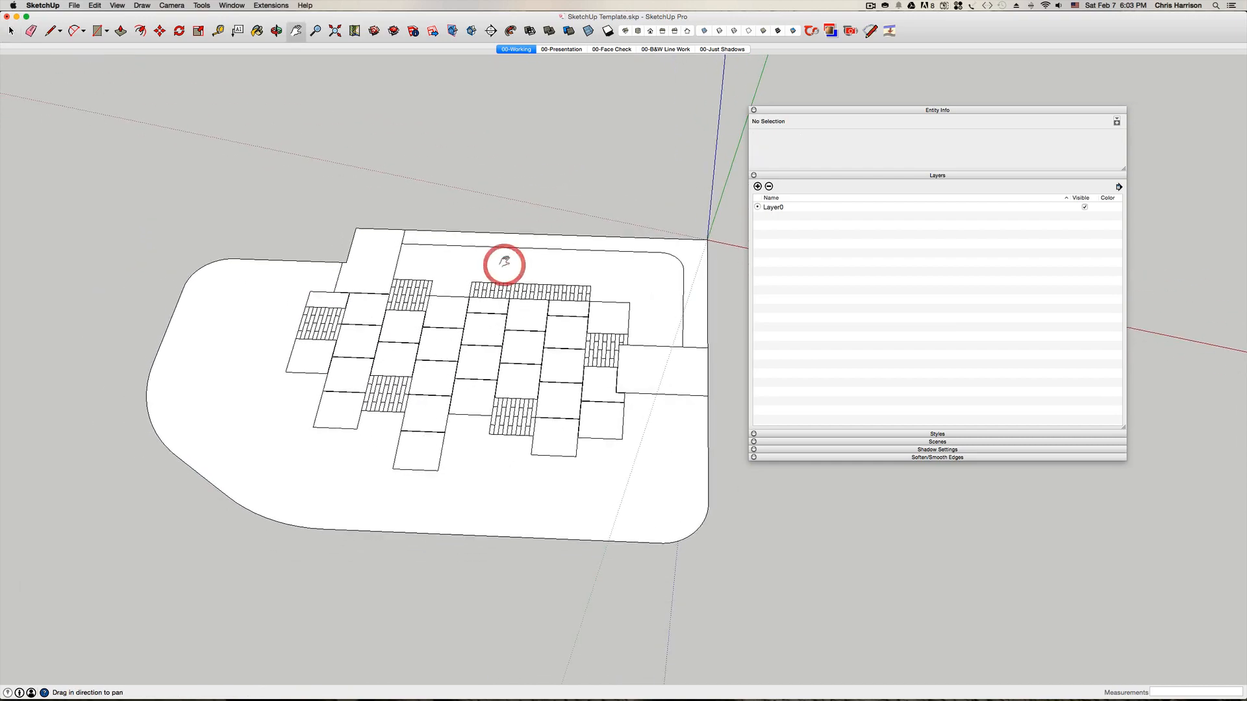
{"action": "middle_click_drag", "start_coordinate": [521, 328], "coordinate": [438, 357]}
{"action": "scroll", "coordinate": [438, 357], "scroll_direction": "up", "scroll_amount": 5}
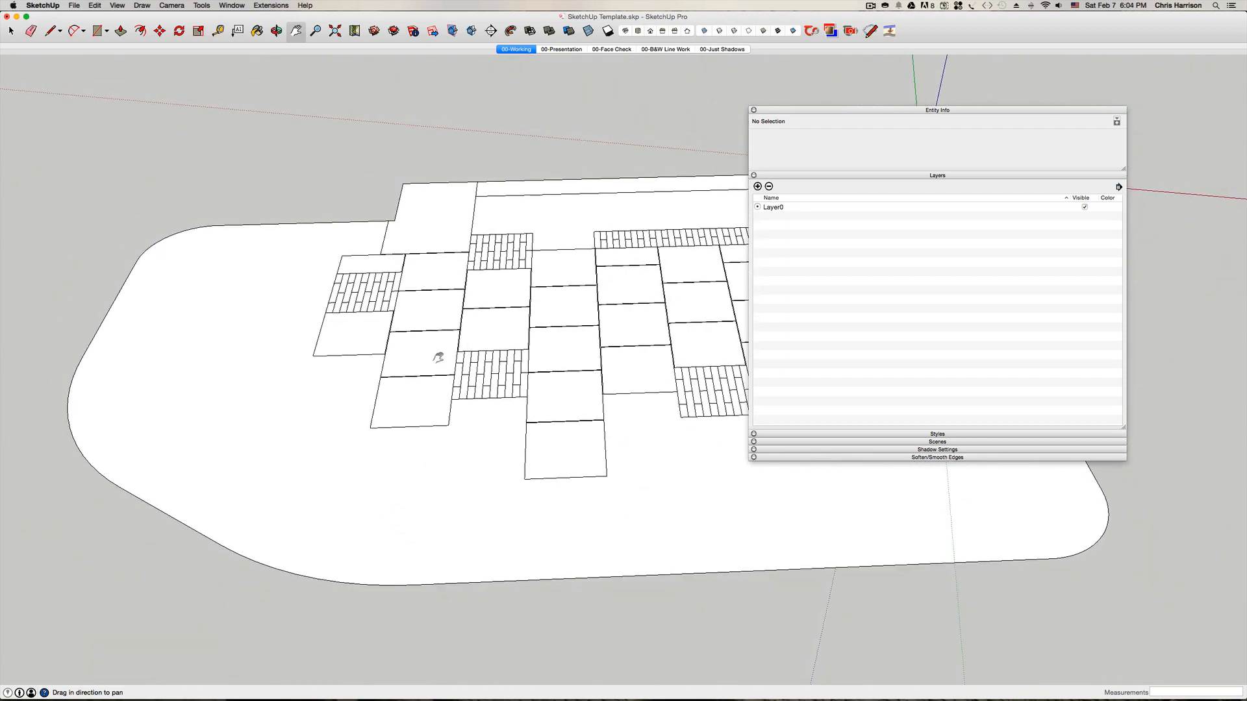
{"action": "key", "text": "b"}
{"action": "mouse_move", "coordinate": [197, 92]}
{"action": "left_mouse_down"}
{"action": "mouse_move", "coordinate": [243, 85]}
{"action": "mouse_move", "coordinate": [195, 79]}
{"action": "left_mouse_up"}
{"action": "scroll", "coordinate": [419, 373], "scroll_direction": "down", "scroll_amount": 3}
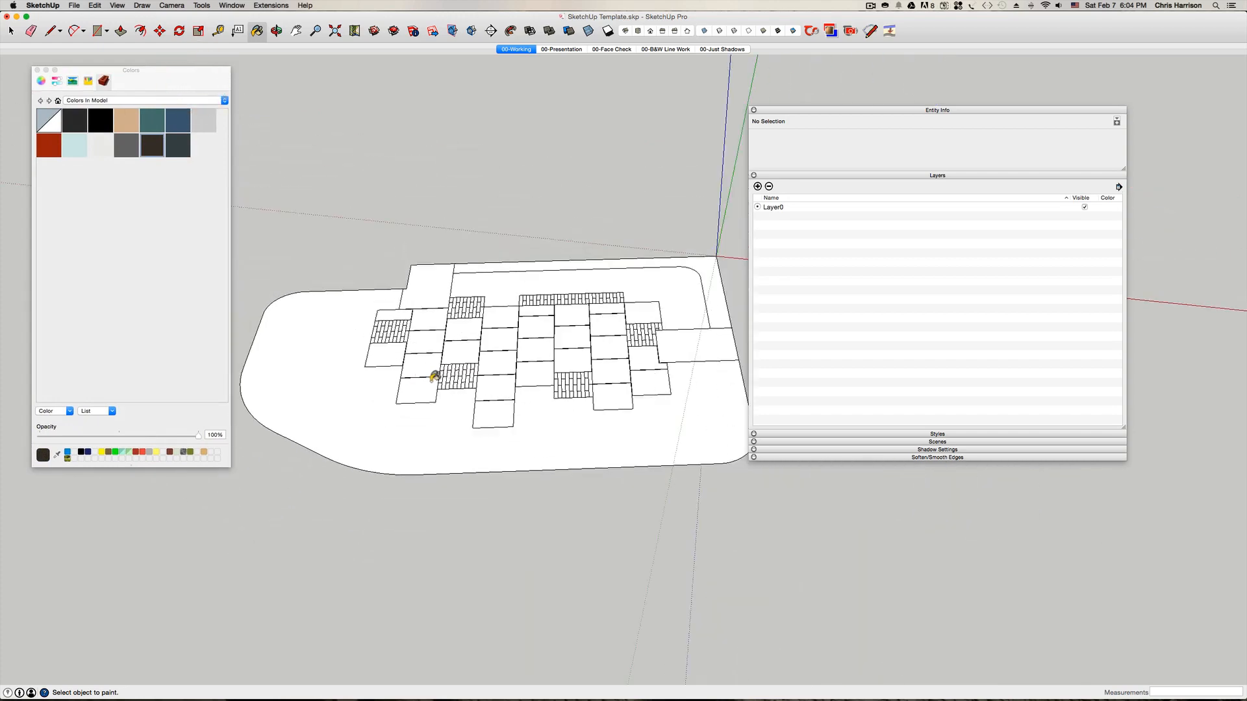
{"action": "middle_click_drag", "start_coordinate": [440, 376], "coordinate": [544, 383]}
{"action": "left_click", "coordinate": [694, 424]}
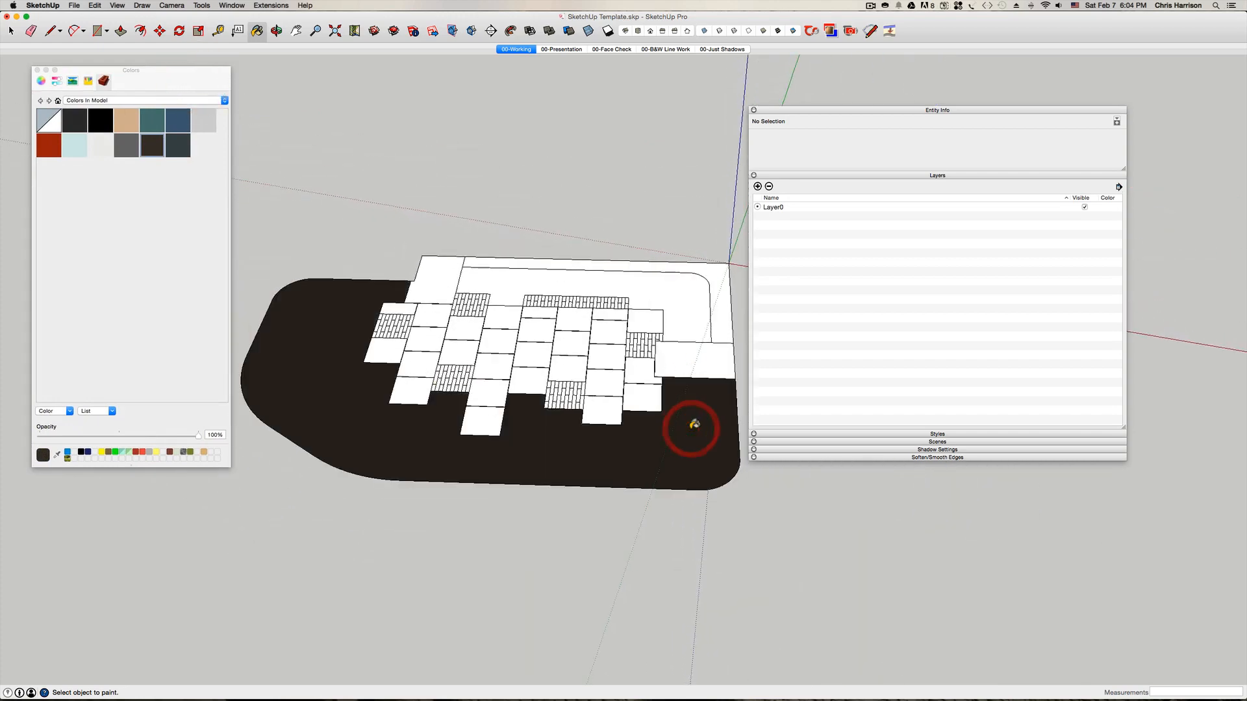
{"action": "left_click", "coordinate": [686, 307]}
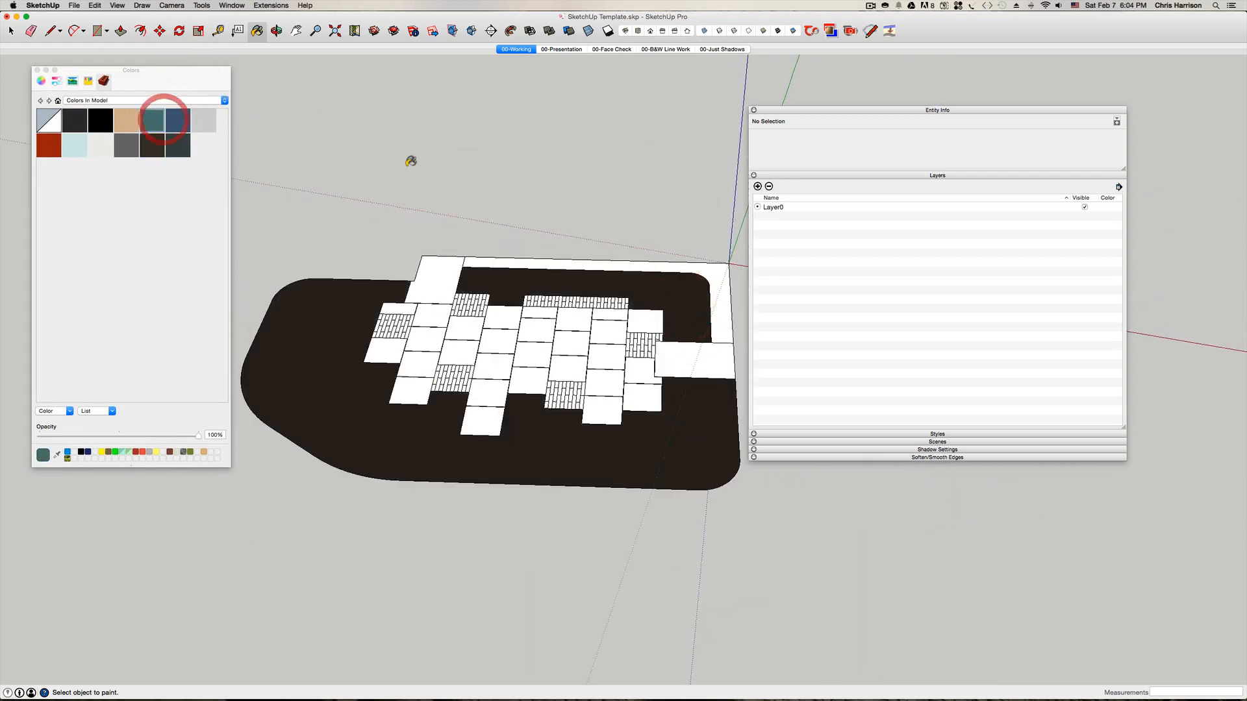
{"action": "left_click", "coordinate": [720, 269]}
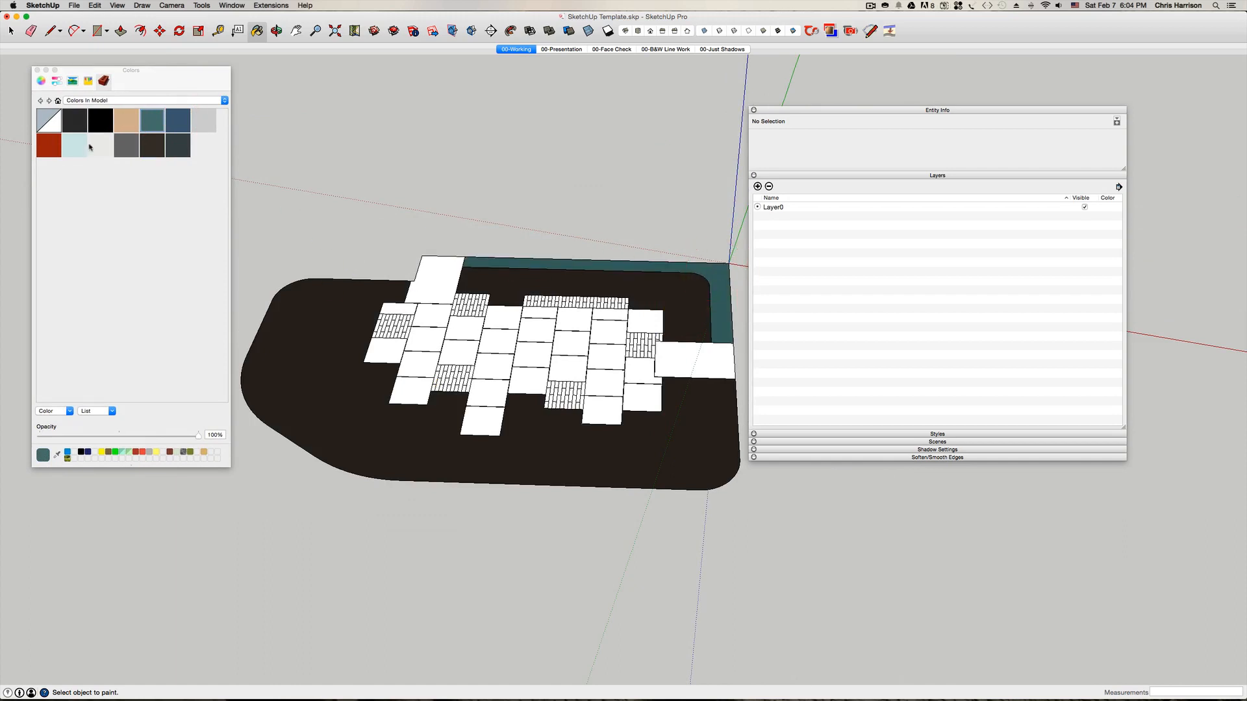
- Paint the walkway slab at the far corner and the plain pavers of the first three adjoining columns light grey
{"action": "left_click", "coordinate": [209, 126]}
{"action": "scroll", "coordinate": [453, 271], "scroll_direction": "up", "scroll_amount": 3}
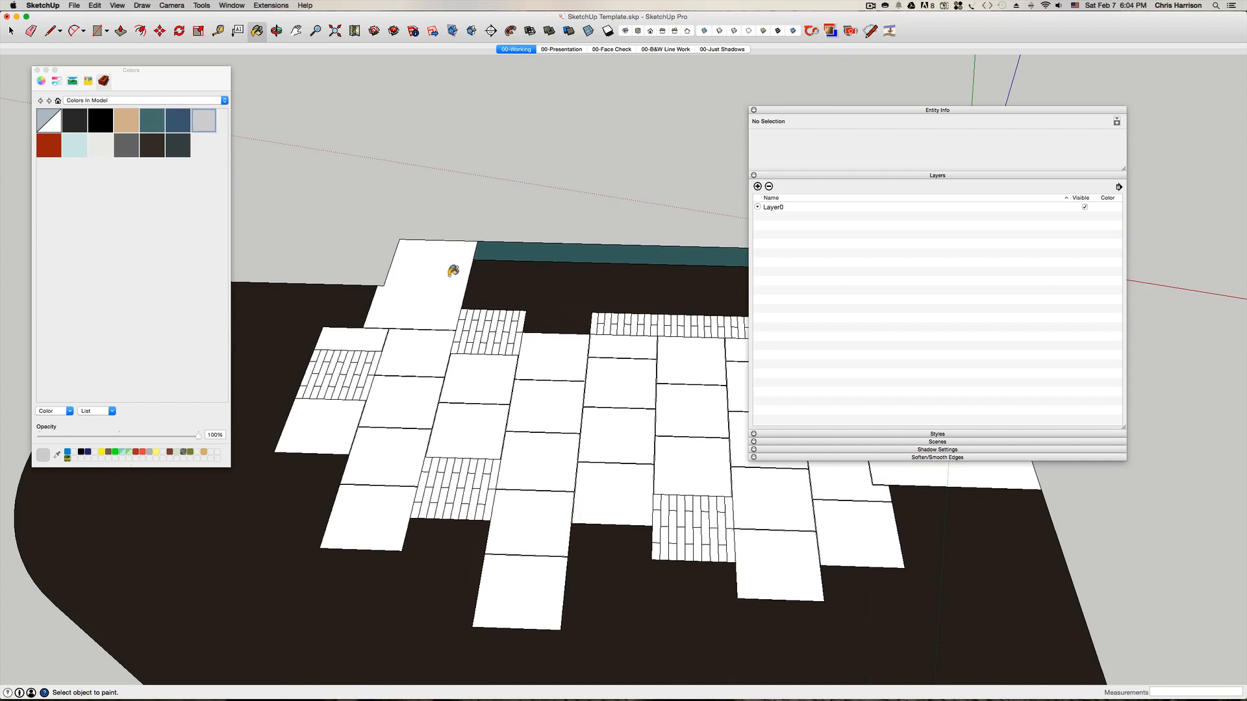
{"action": "left_click", "coordinate": [416, 279]}
{"action": "left_click", "coordinate": [356, 337]}
{"action": "left_click", "coordinate": [399, 349]}
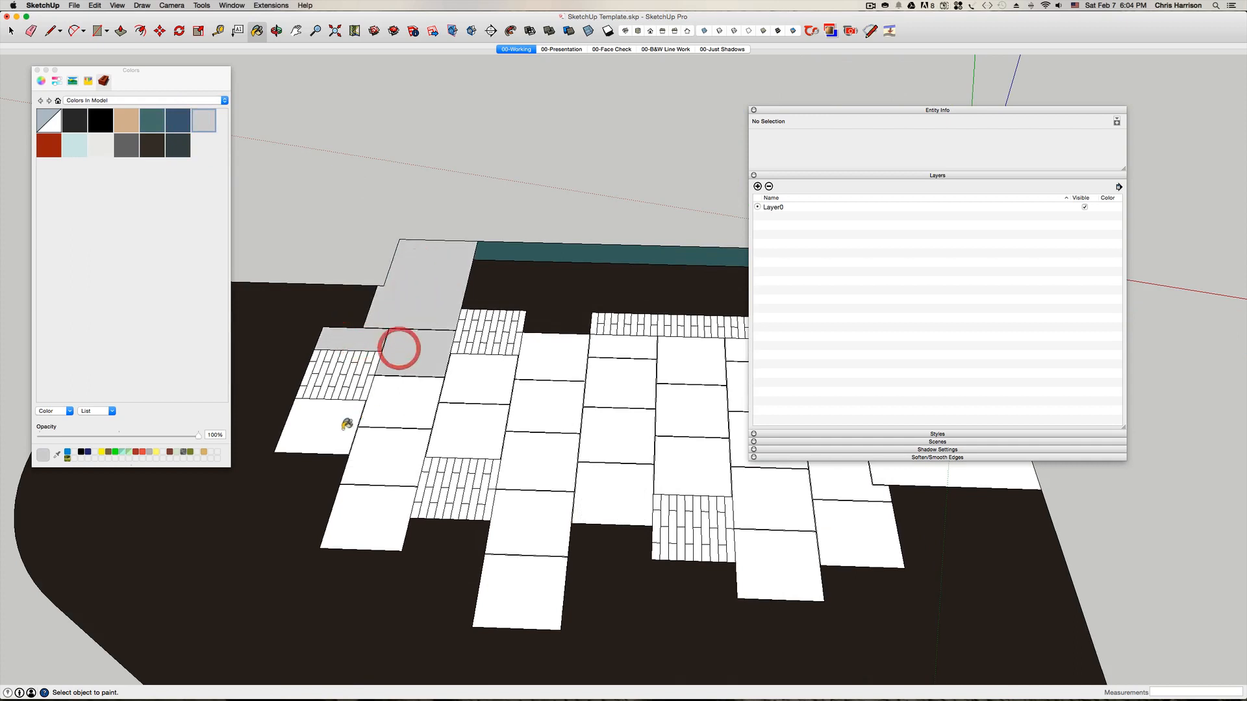
{"action": "left_click", "coordinate": [347, 424]}
{"action": "left_click", "coordinate": [383, 406]}
{"action": "left_click", "coordinate": [383, 473]}
{"action": "left_click", "coordinate": [380, 511]}
{"action": "left_click", "coordinate": [470, 405]}
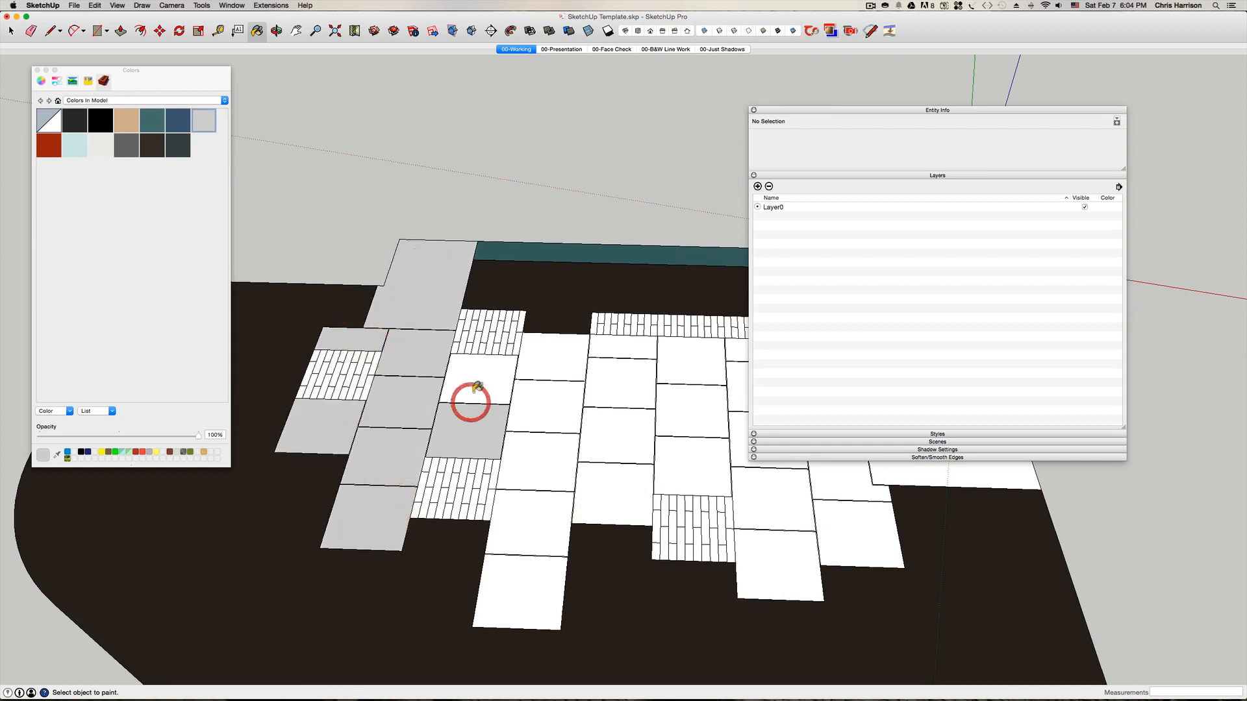
{"action": "left_click", "coordinate": [477, 388]}
- Paint all plain pavers in the fourth and fifth columns of the patio light grey
{"action": "left_click", "coordinate": [529, 366]}
{"action": "left_click", "coordinate": [542, 407]}
{"action": "left_click", "coordinate": [532, 472]}
{"action": "left_click", "coordinate": [531, 517]}
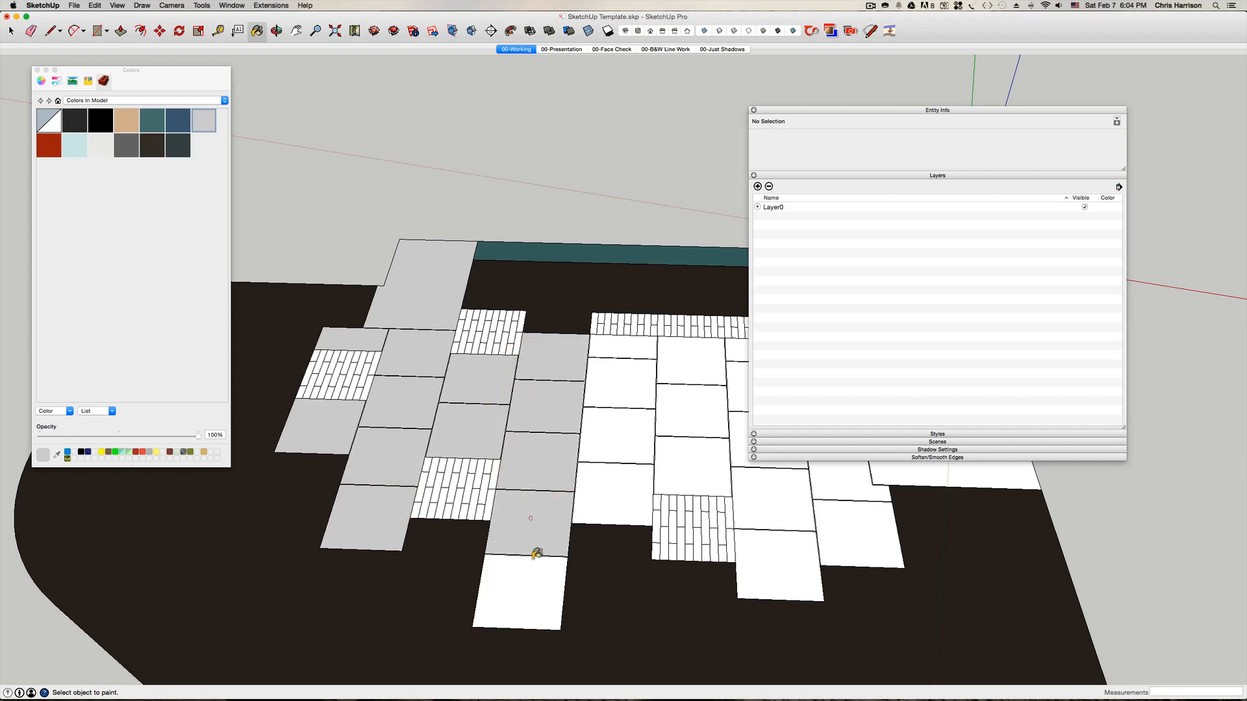
{"action": "left_click", "coordinate": [538, 575]}
{"action": "left_click", "coordinate": [620, 484]}
{"action": "left_click", "coordinate": [617, 426]}
{"action": "left_click", "coordinate": [623, 389]}
{"action": "left_click", "coordinate": [640, 344]}
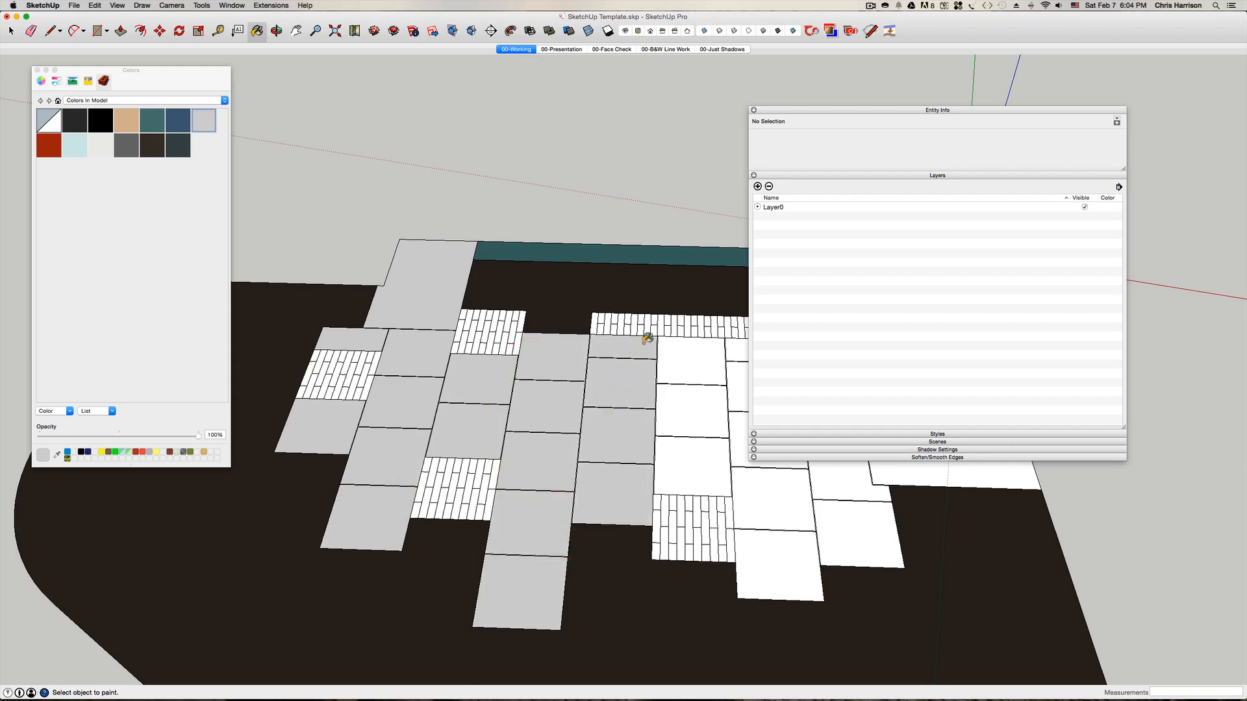
- Paint the plain pavers of the sixth and seventh columns and the outermost paver of the eighth column light grey
{"action": "left_click", "coordinate": [680, 364]}
{"action": "left_click", "coordinate": [685, 406]}
{"action": "left_click", "coordinate": [687, 452]}
{"action": "left_click", "coordinate": [759, 492]}
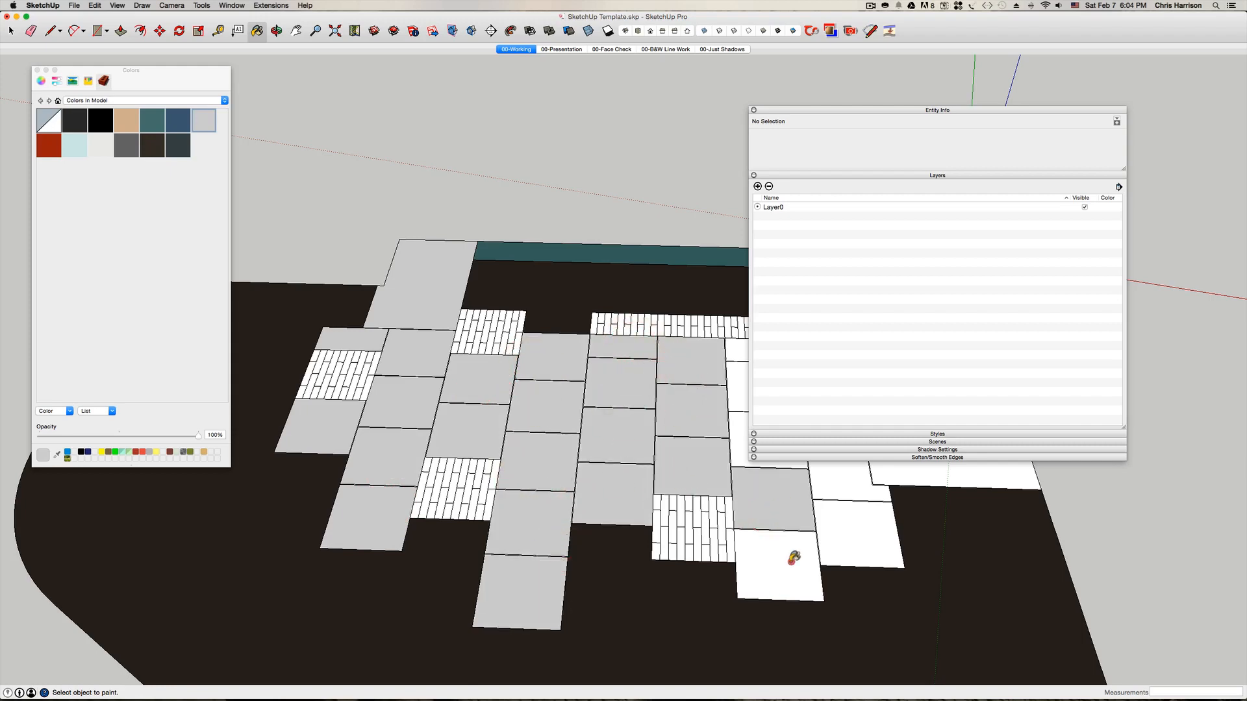
{"action": "left_click", "coordinate": [793, 559]}
{"action": "left_click", "coordinate": [837, 536]}
{"action": "middle_click_drag", "start_coordinate": [801, 519], "coordinate": [722, 476]}
{"action": "left_click", "coordinate": [720, 475]}
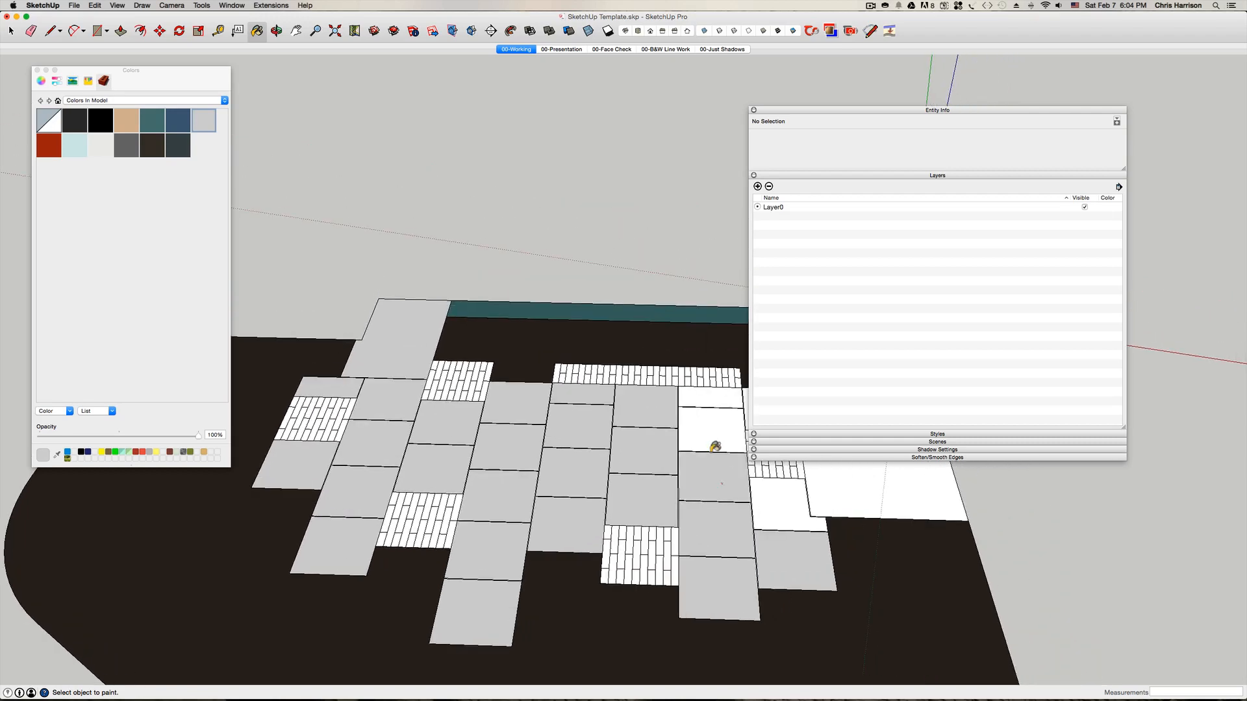
{"action": "left_click", "coordinate": [709, 425]}
{"action": "left_click", "coordinate": [712, 398]}
- Paint the remaining plain pavers of the eighth column and the large adjoining walkway slab light grey
{"action": "middle_click_drag", "start_coordinate": [712, 398], "coordinate": [673, 423]}
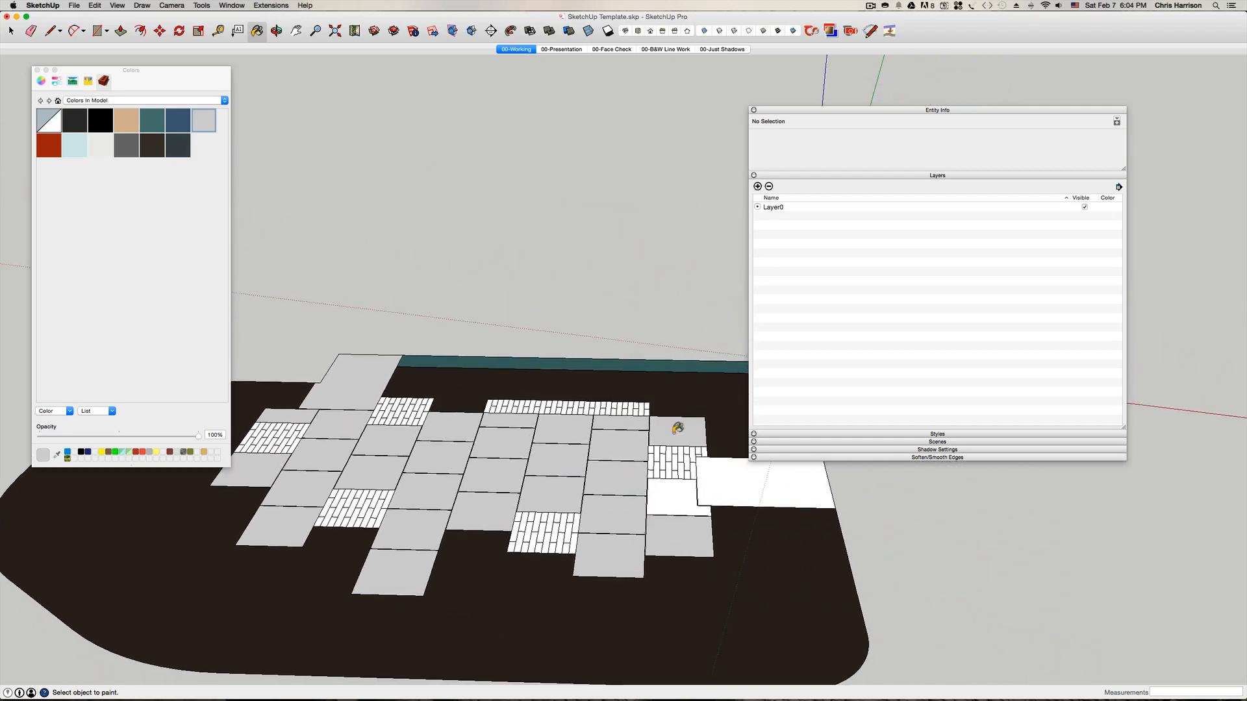
{"action": "left_click", "coordinate": [660, 504]}
{"action": "left_click", "coordinate": [741, 466]}
{"action": "middle_click_drag", "start_coordinate": [741, 467], "coordinate": [596, 453]}
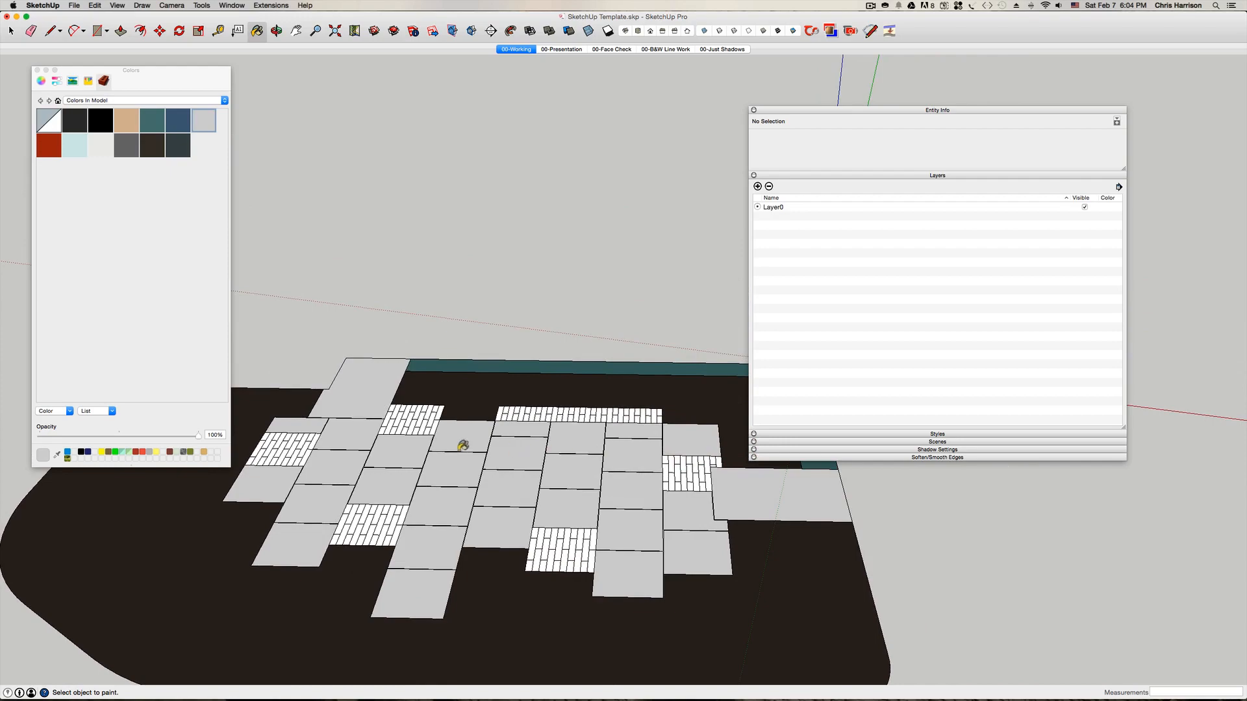
- Paint the narrow white joints between the patio pavers with the same light grey
{"action": "scroll", "coordinate": [429, 441], "scroll_direction": "up", "scroll_amount": 3}
{"action": "scroll", "coordinate": [367, 431], "scroll_direction": "up", "scroll_amount": 10}
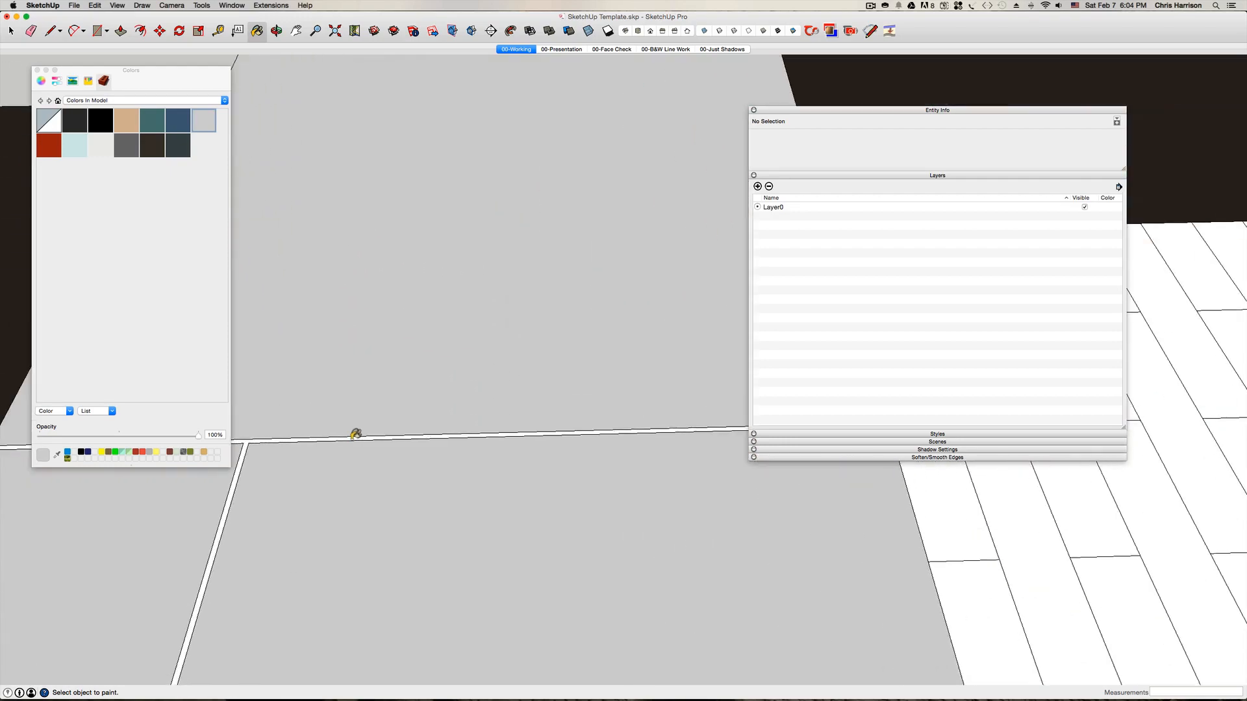
{"action": "scroll", "coordinate": [356, 434], "scroll_direction": "down", "scroll_amount": 12}
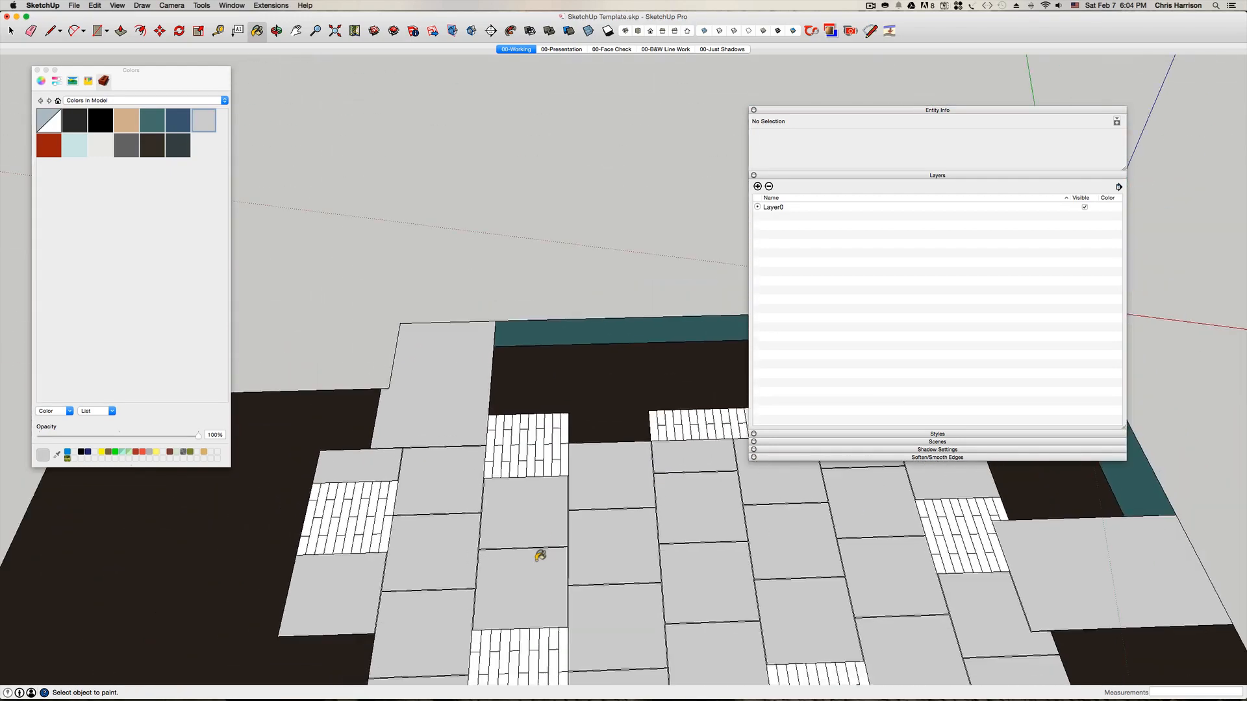
{"action": "scroll", "coordinate": [474, 545], "scroll_direction": "up", "scroll_amount": 12}
{"action": "left_click", "coordinate": [465, 544]}
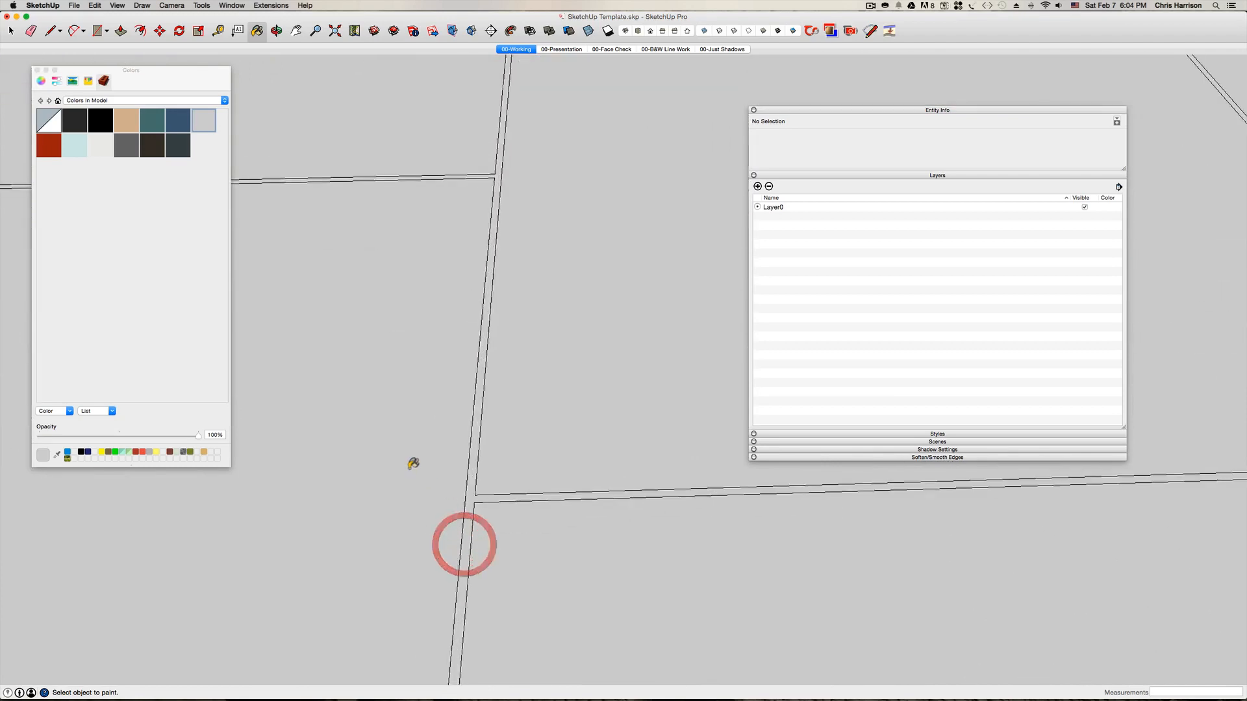
{"action": "scroll", "coordinate": [413, 464], "scroll_direction": "down", "scroll_amount": 5}
{"action": "scroll", "coordinate": [1083, 579], "scroll_direction": "up", "scroll_amount": 5}
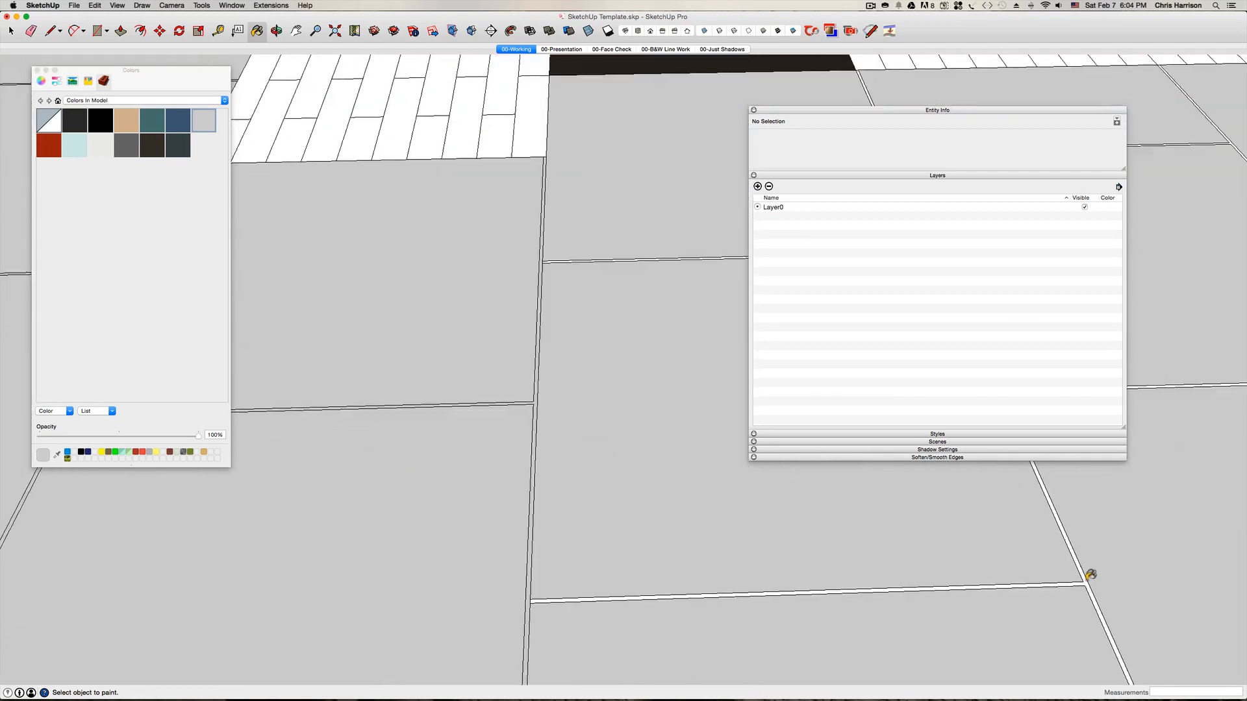
{"action": "left_click", "coordinate": [1085, 578]}
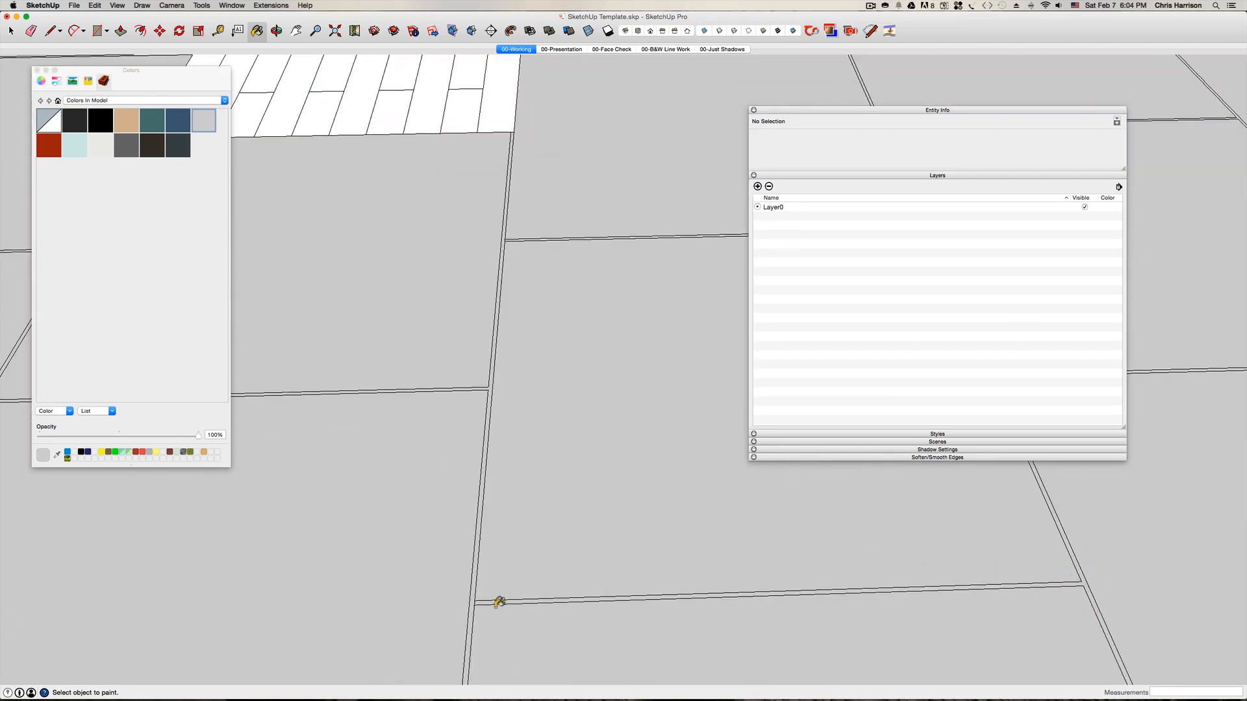
- Erase the short edge separating two paver joints at their junction and select the merged joint face
{"action": "scroll", "coordinate": [499, 602], "scroll_direction": "up", "scroll_amount": 5}
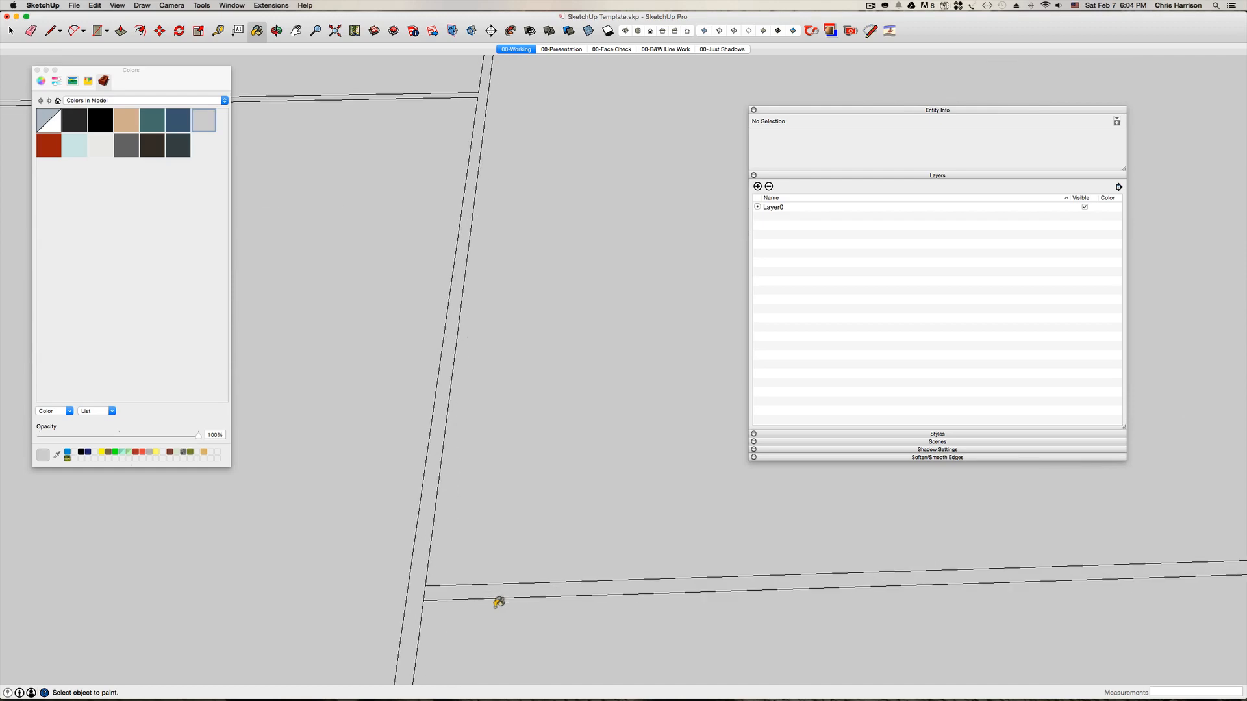
{"action": "key", "text": "e"}
{"action": "left_click", "coordinate": [418, 588]}
{"action": "key", "text": "space"}
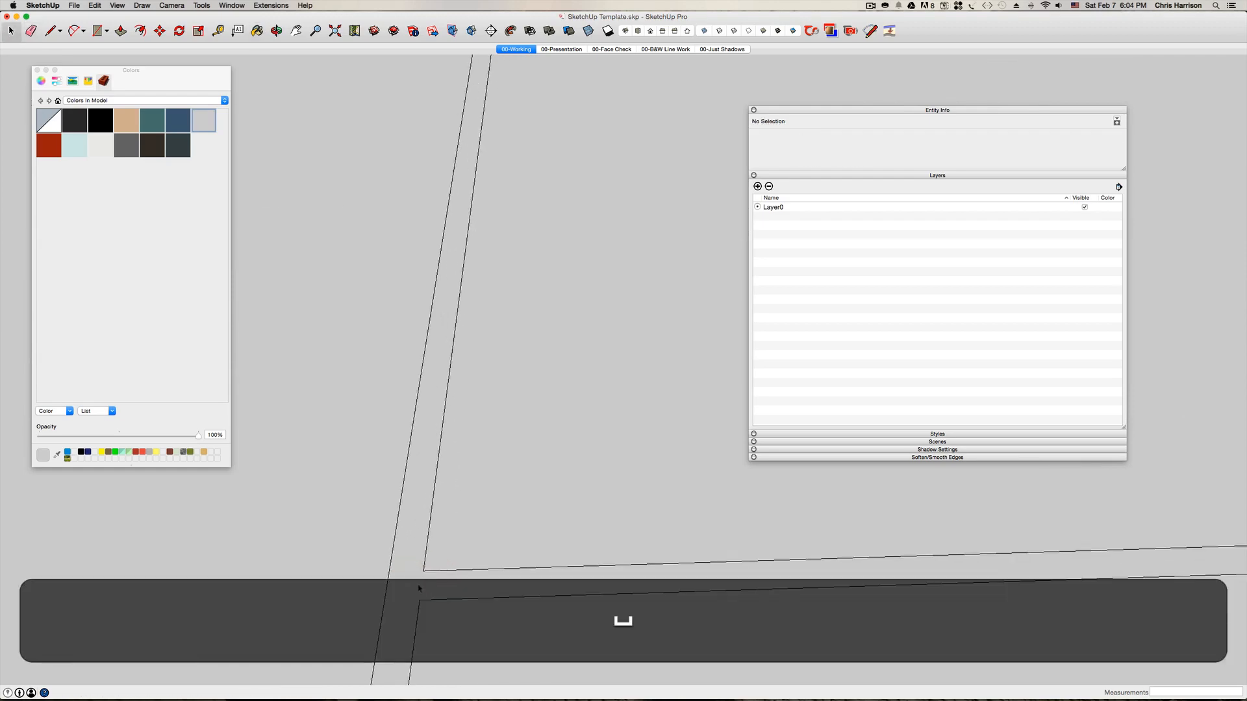
{"action": "left_click", "coordinate": [418, 587]}
{"action": "scroll", "coordinate": [418, 588], "scroll_direction": "down", "scroll_amount": 10}
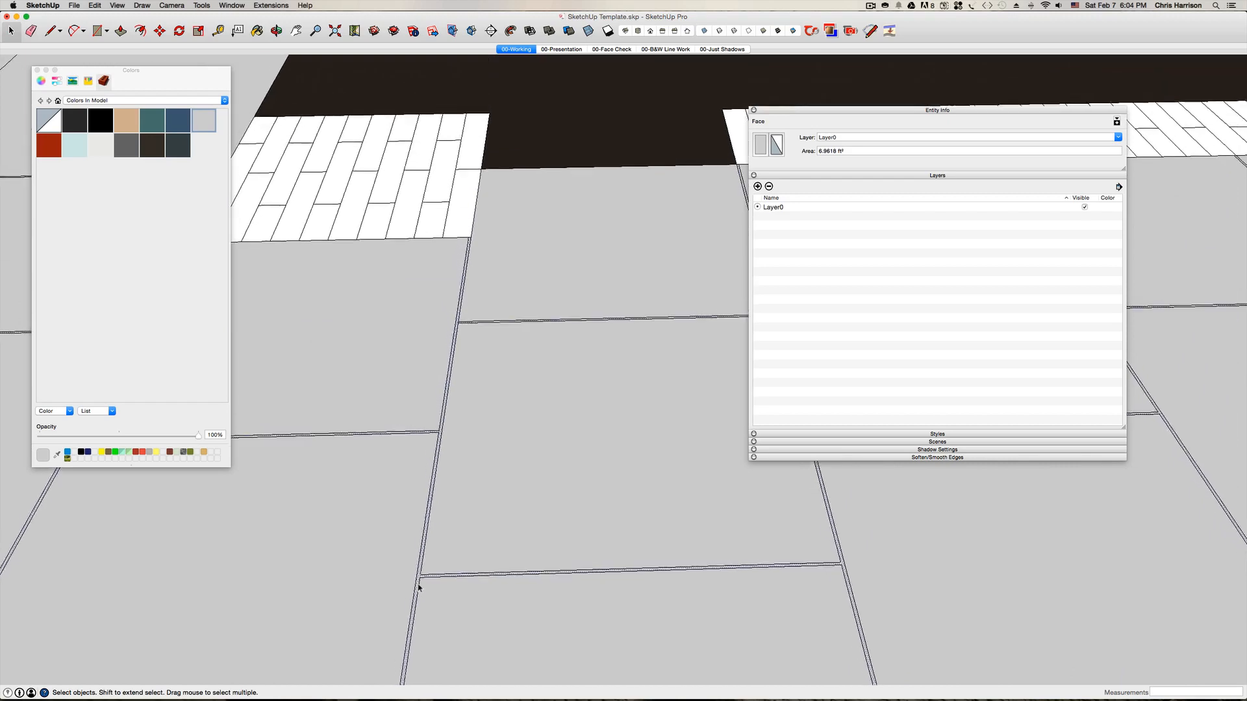
{"action": "middle_click_drag", "start_coordinate": [492, 394], "coordinate": [494, 402]}
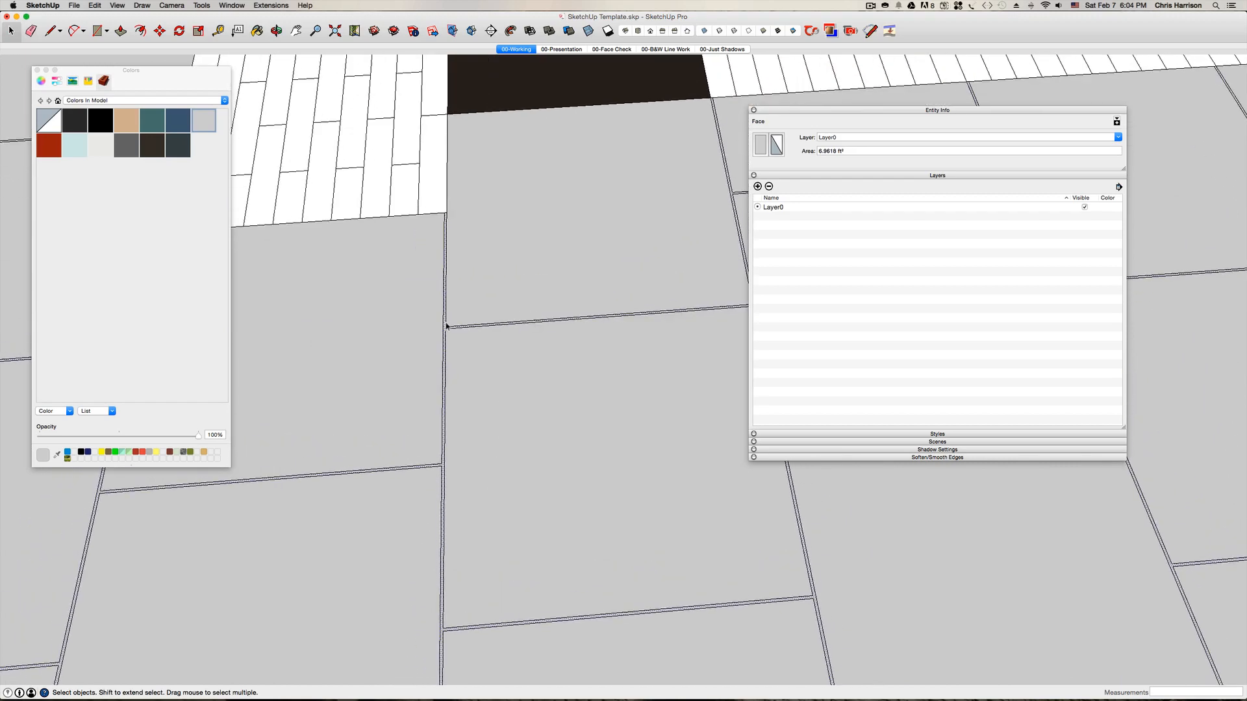
- Check the next paver joint junction for a dividing edge and clear the joint face selection
{"action": "scroll", "coordinate": [444, 329], "scroll_direction": "up", "scroll_amount": 10}
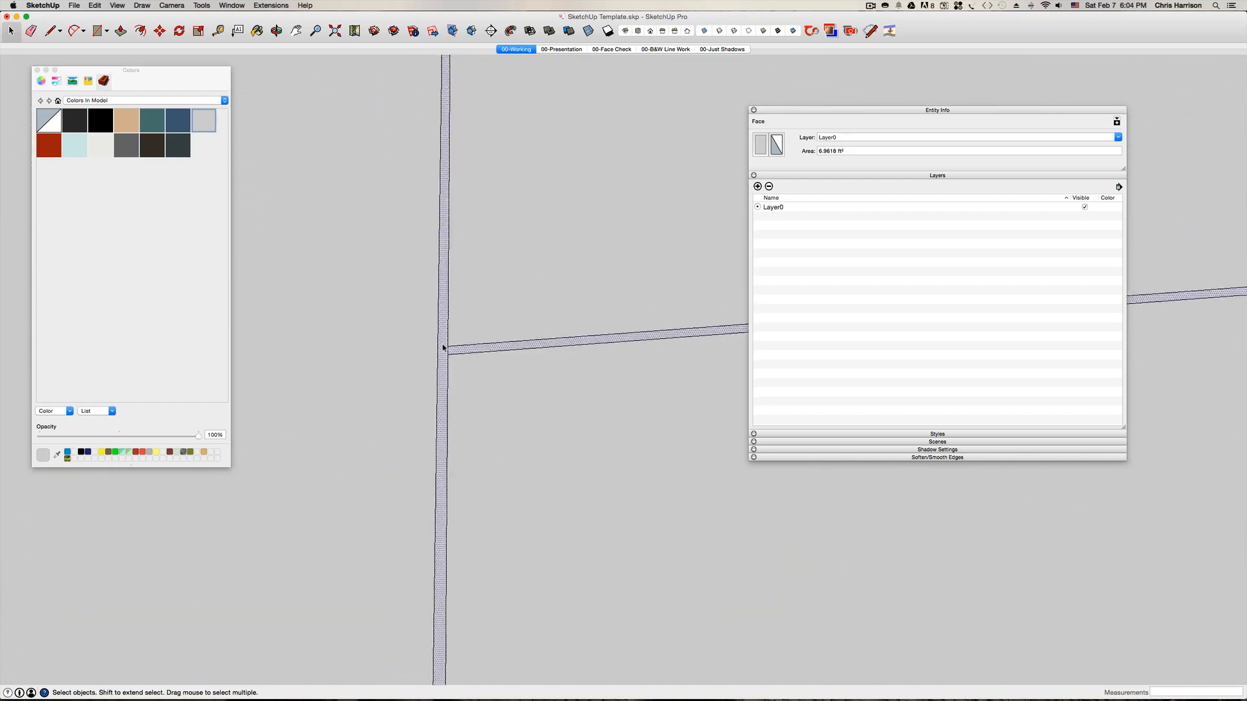
{"action": "key", "text": "e"}
{"action": "left_click", "coordinate": [454, 356]}
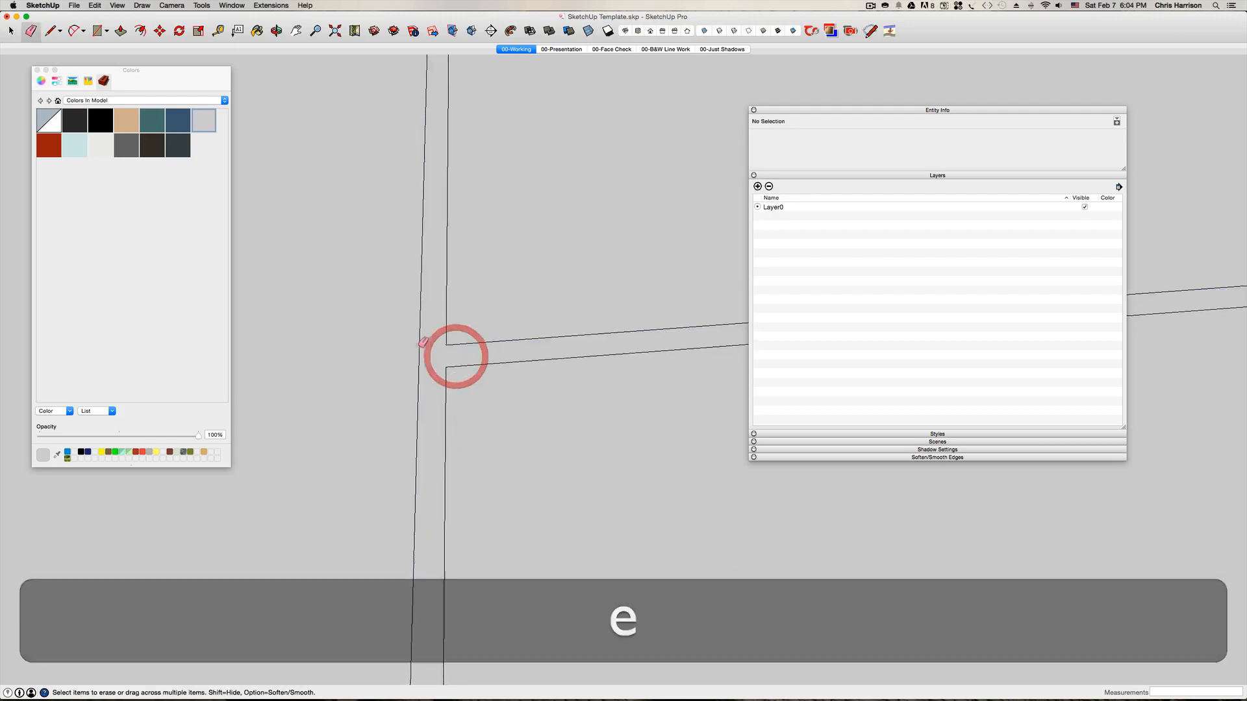
{"action": "scroll", "coordinate": [449, 354], "scroll_direction": "down", "scroll_amount": 5}
{"action": "key", "text": "space"}
{"action": "scroll", "coordinate": [451, 341], "scroll_direction": "down", "scroll_amount": 8}
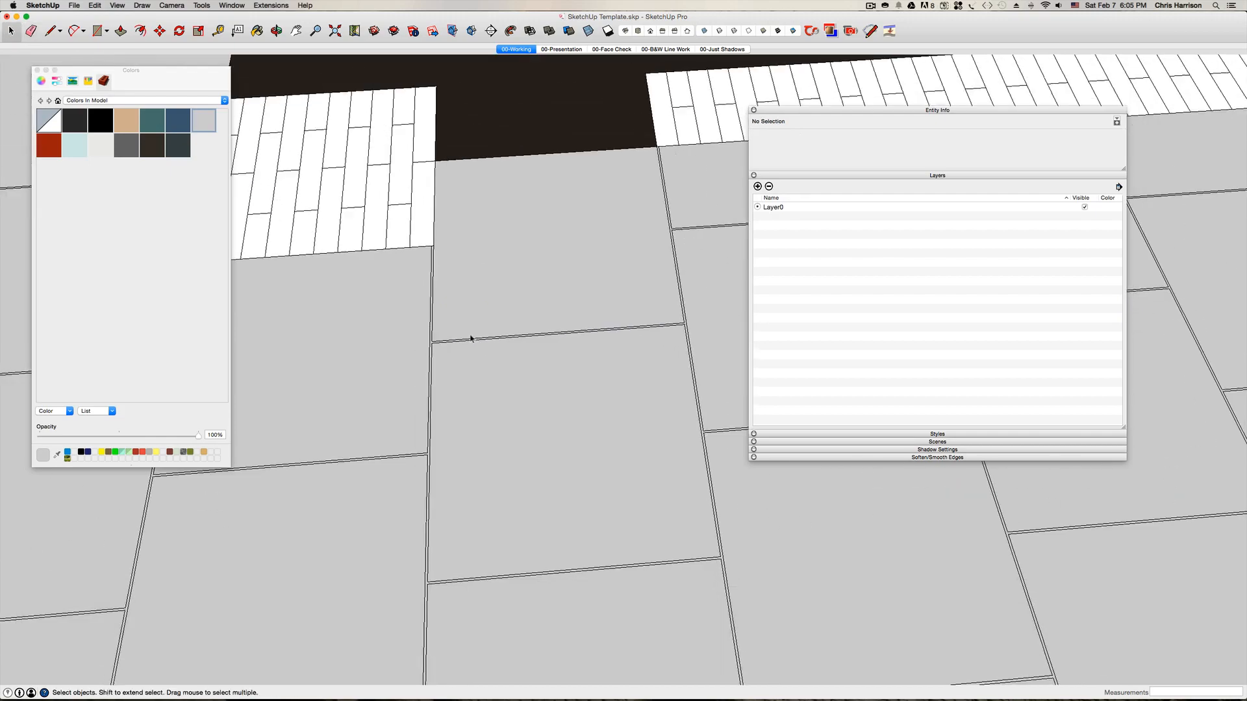
- Paint the narrow L-shaped joint around the corner of the large walkway slab beside the eighth column light grey
{"action": "scroll", "coordinate": [471, 338], "scroll_direction": "down", "scroll_amount": 4}
{"action": "middle_click_drag", "start_coordinate": [471, 338], "coordinate": [471, 337]}
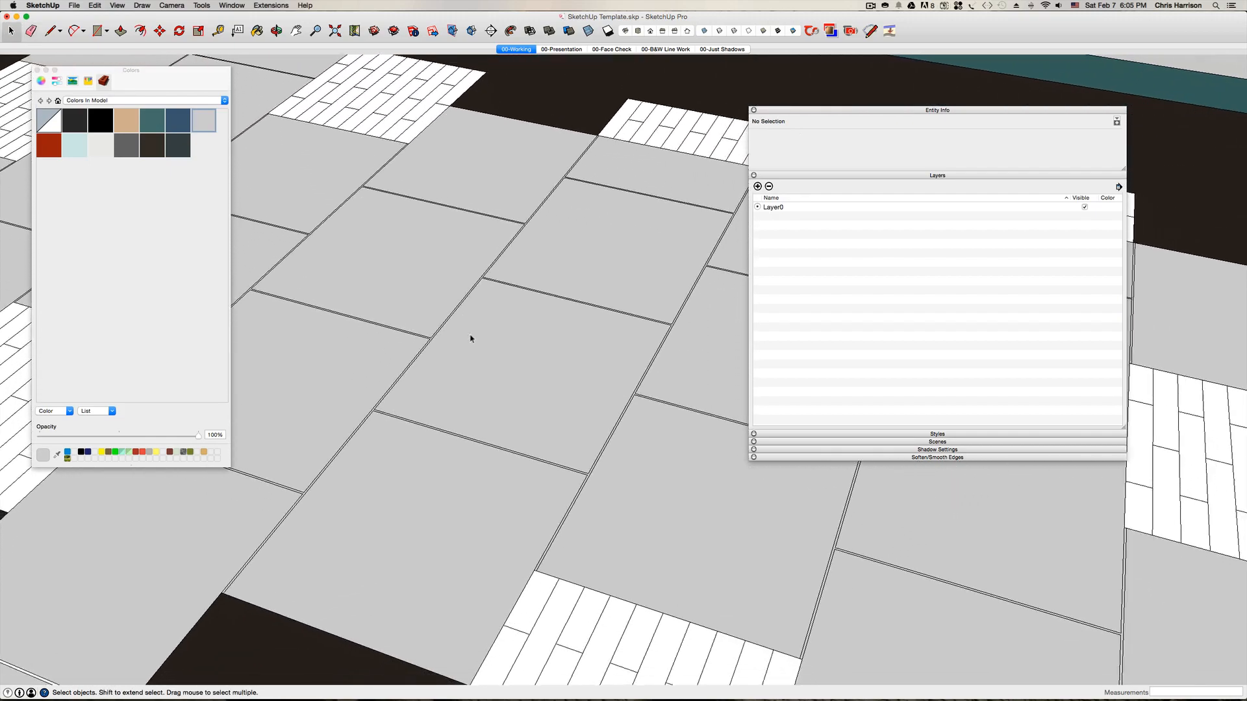
{"action": "scroll", "coordinate": [577, 453], "scroll_direction": "down", "scroll_amount": 6}
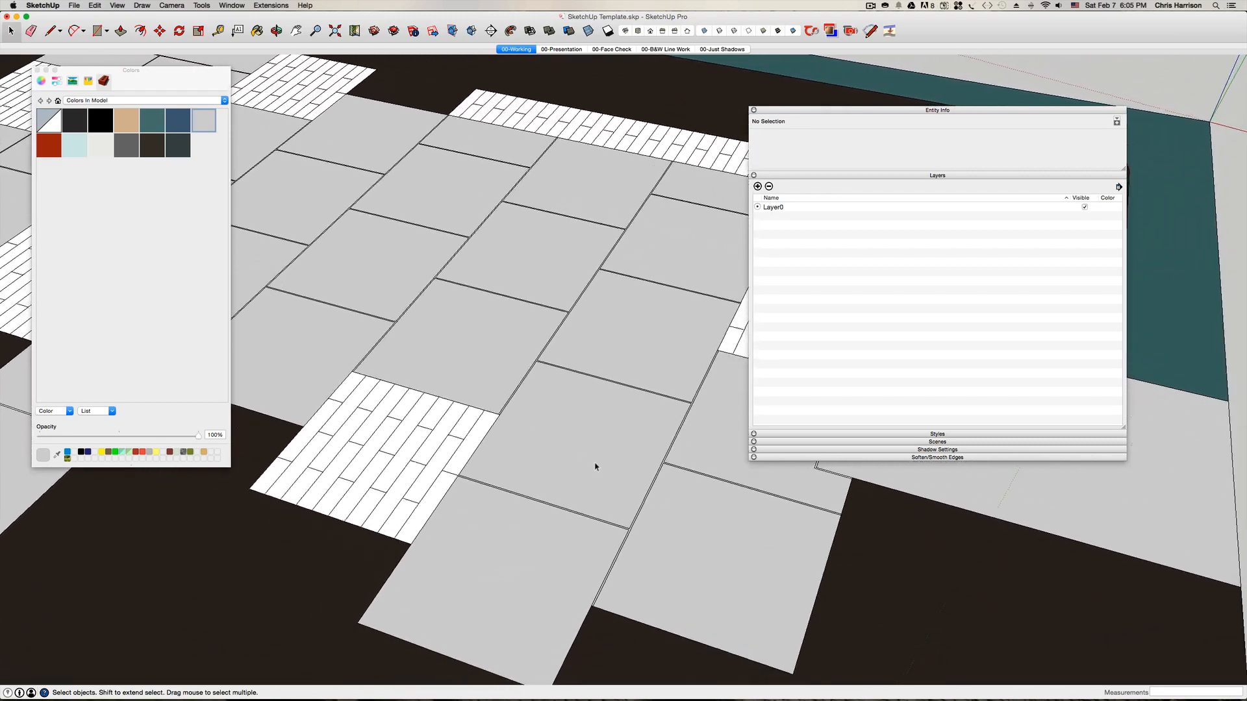
{"action": "scroll", "coordinate": [626, 558], "scroll_direction": "up", "scroll_amount": 10}
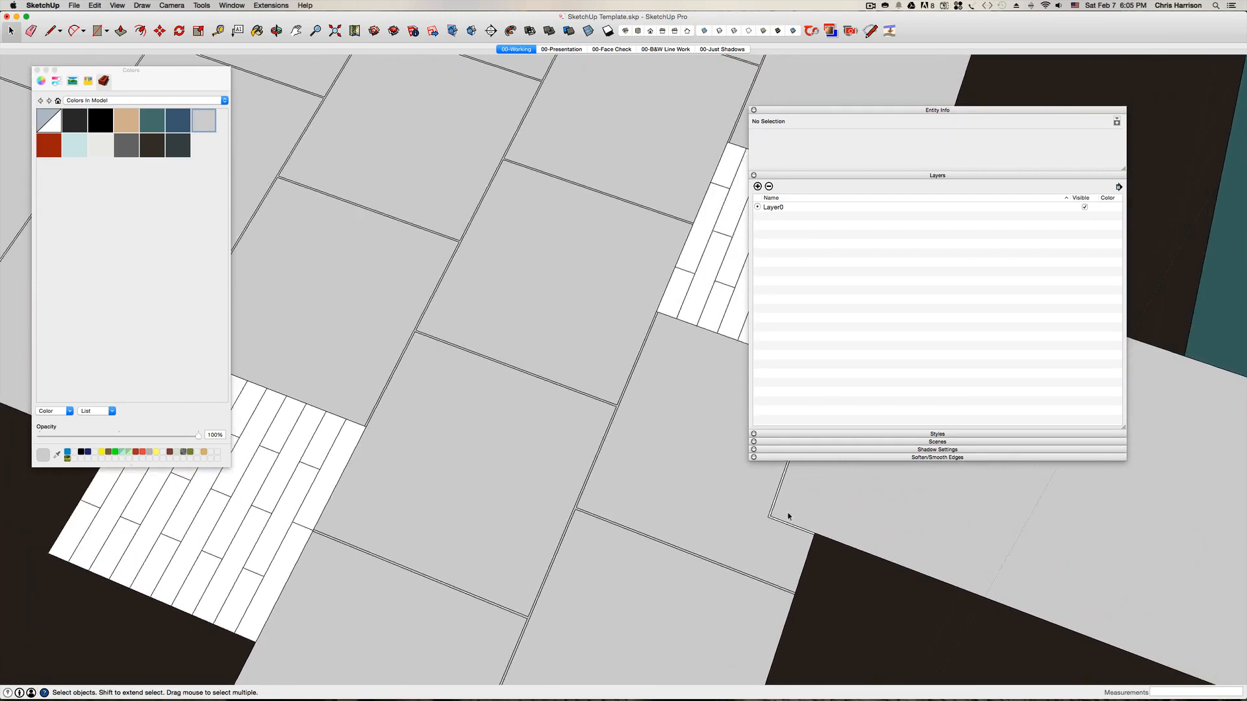
{"action": "key", "text": "b"}
{"action": "scroll", "coordinate": [767, 513], "scroll_direction": "down", "scroll_amount": 3}
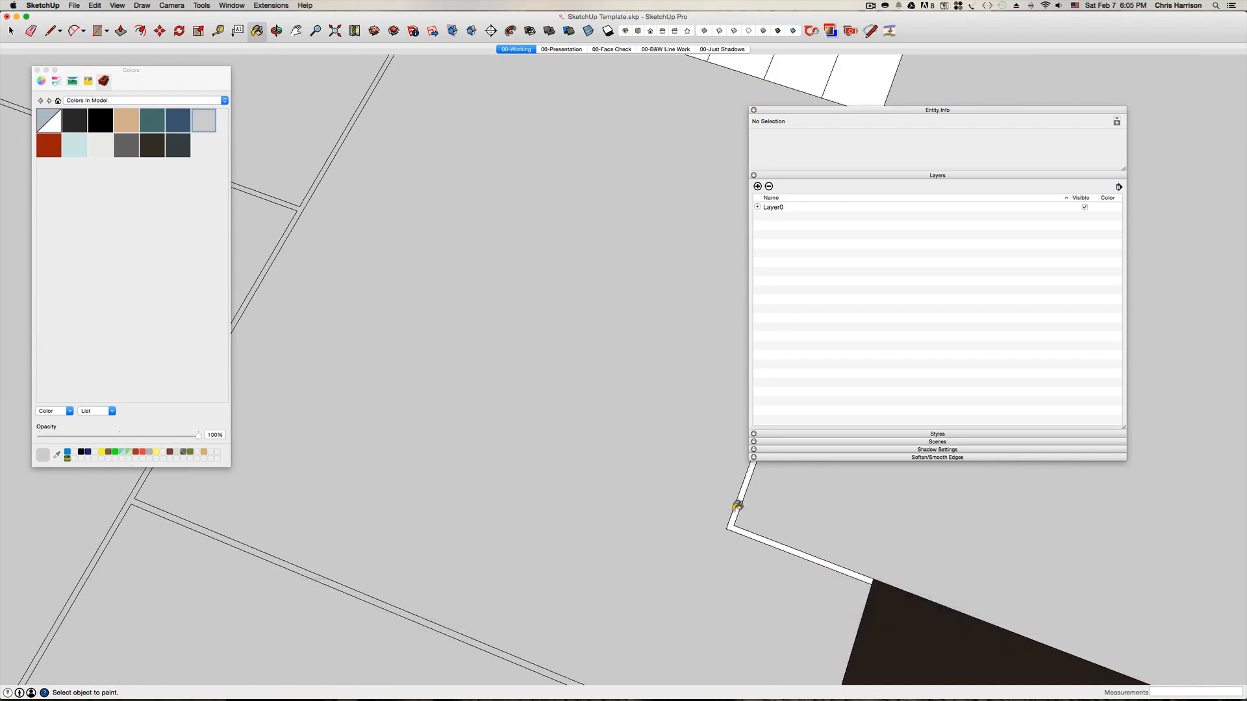
{"action": "left_click", "coordinate": [736, 510]}
{"action": "scroll", "coordinate": [514, 385], "scroll_direction": "down", "scroll_amount": 10}
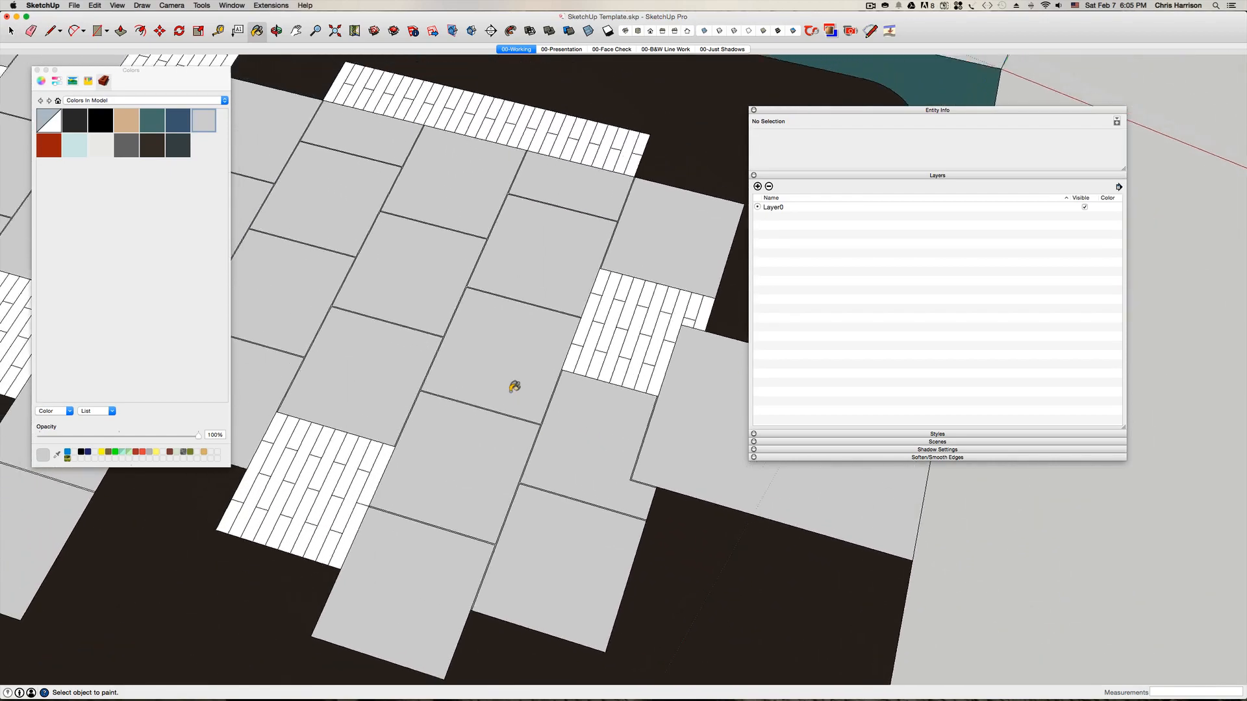
- Paint two planks in the plank panel next to the far-corner walkway slab dark grey and end painting
{"action": "scroll", "coordinate": [514, 385], "scroll_direction": "down", "scroll_amount": 4}
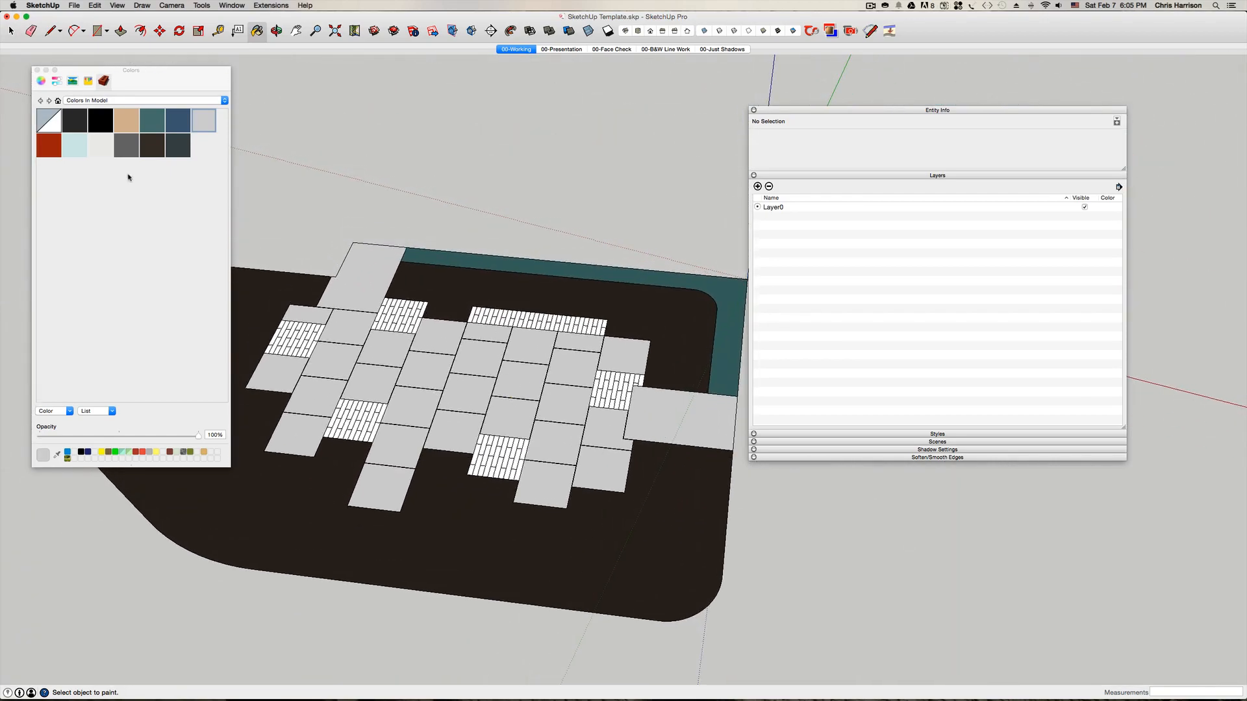
{"action": "left_click", "coordinate": [119, 147]}
{"action": "scroll", "coordinate": [403, 298], "scroll_direction": "up", "scroll_amount": 8}
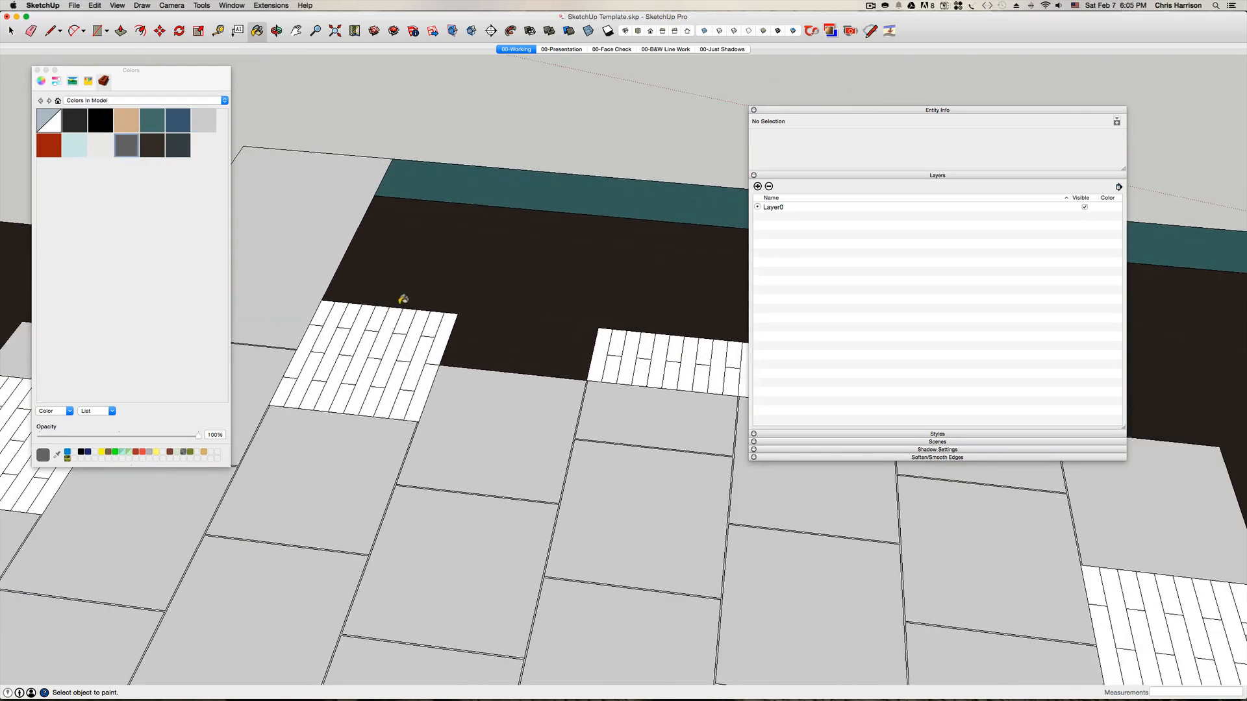
{"action": "left_click", "coordinate": [384, 313]}
{"action": "left_click", "coordinate": [349, 328]}
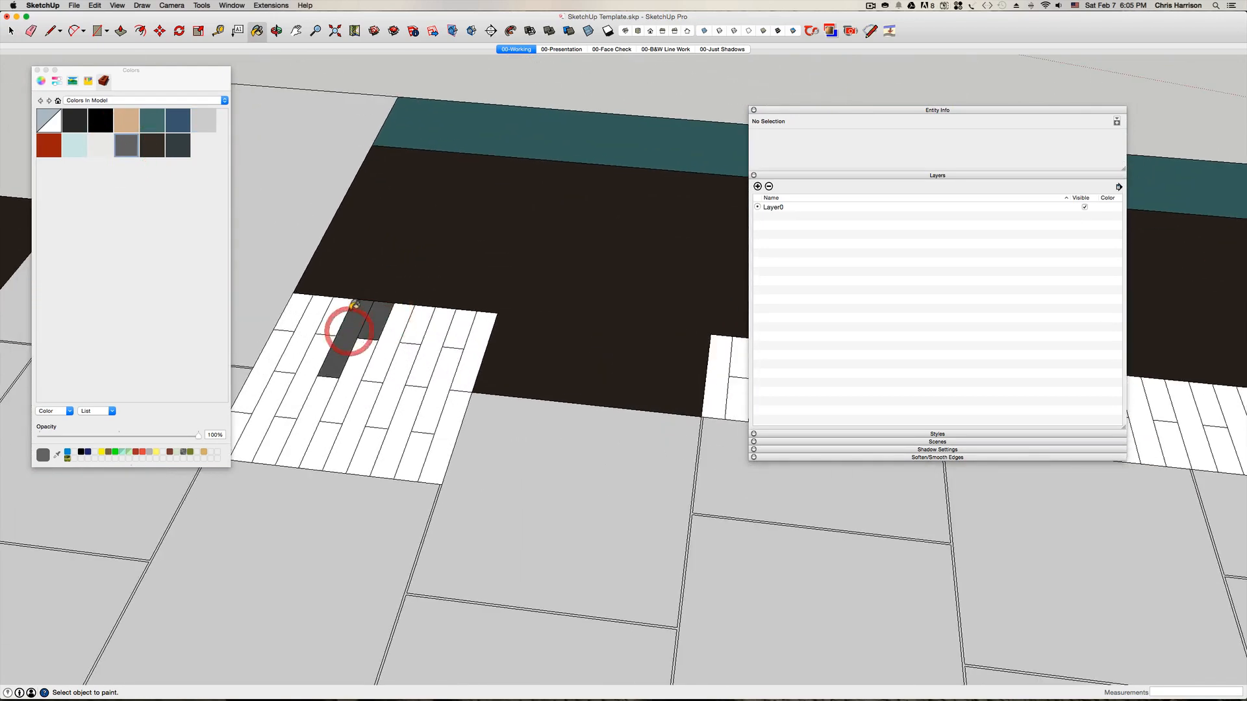
{"action": "scroll", "coordinate": [390, 311], "scroll_direction": "up", "scroll_amount": 1}
{"action": "scroll", "coordinate": [390, 311], "scroll_direction": "down", "scroll_amount": 3}
{"action": "key", "text": "space"}
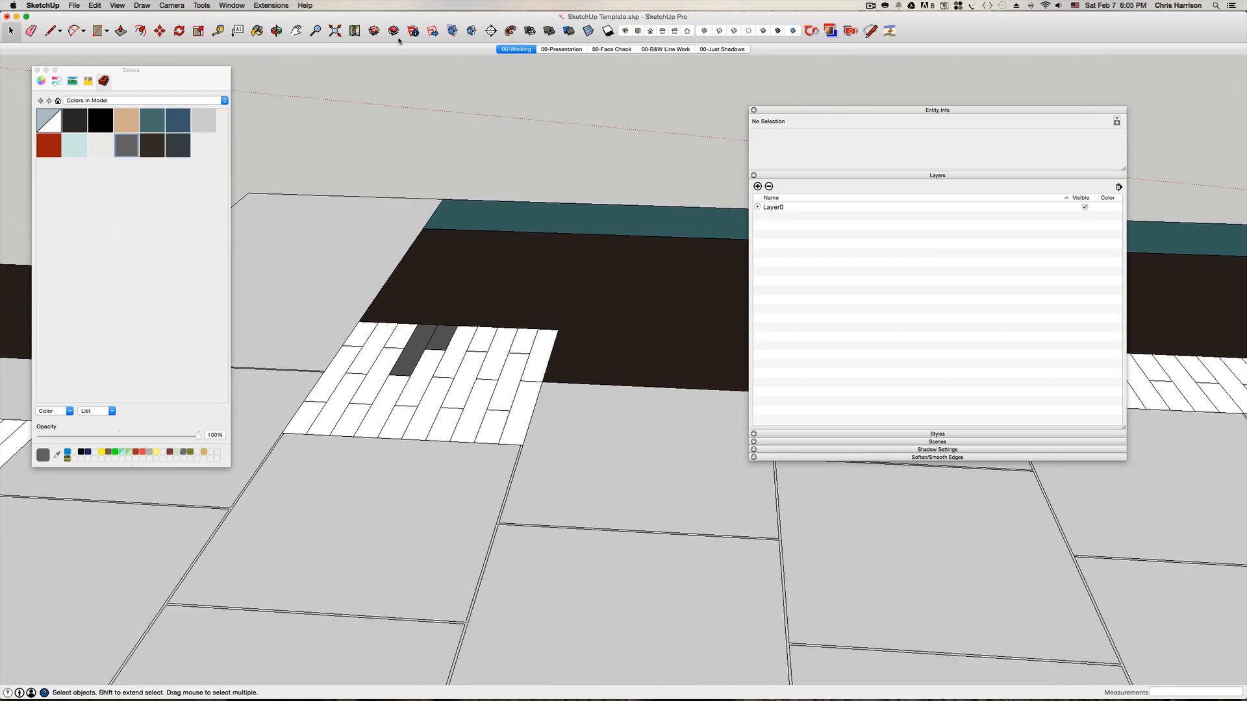
- Purge all unused items from the model through its statistics and close the model information
{"action": "left_click", "coordinate": [232, 5]}
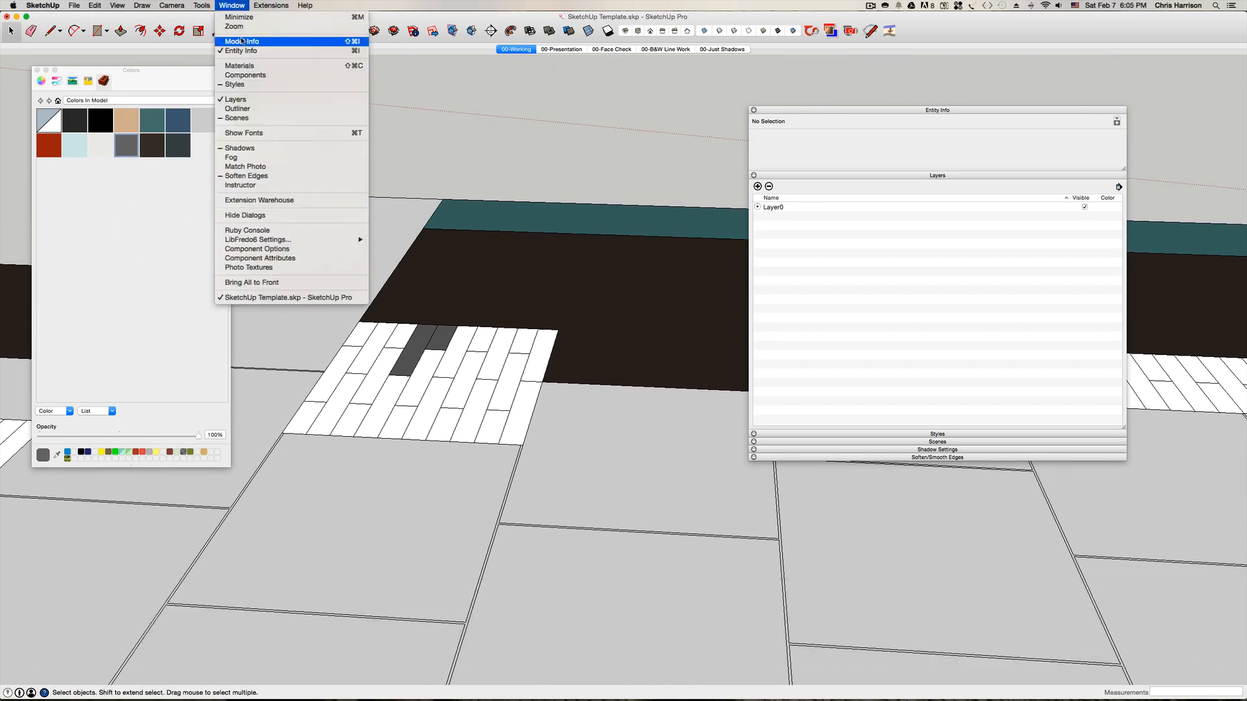
{"action": "left_click", "coordinate": [240, 39]}
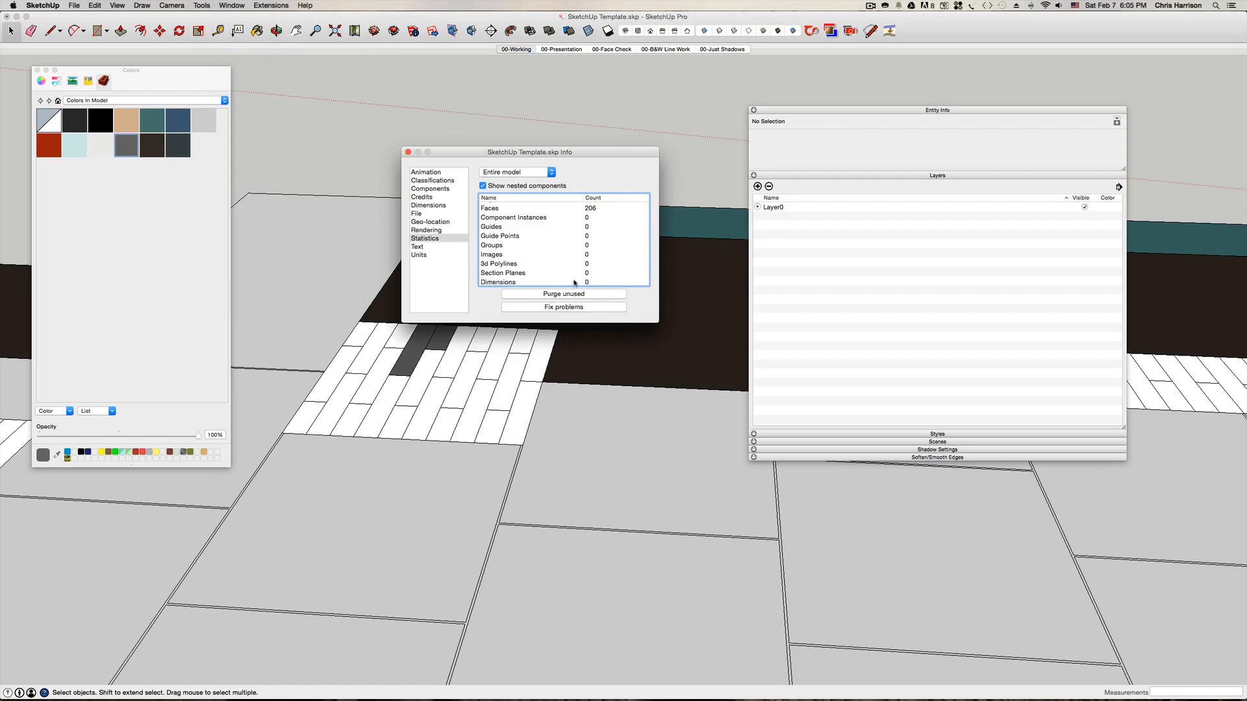
{"action": "left_click", "coordinate": [556, 293]}
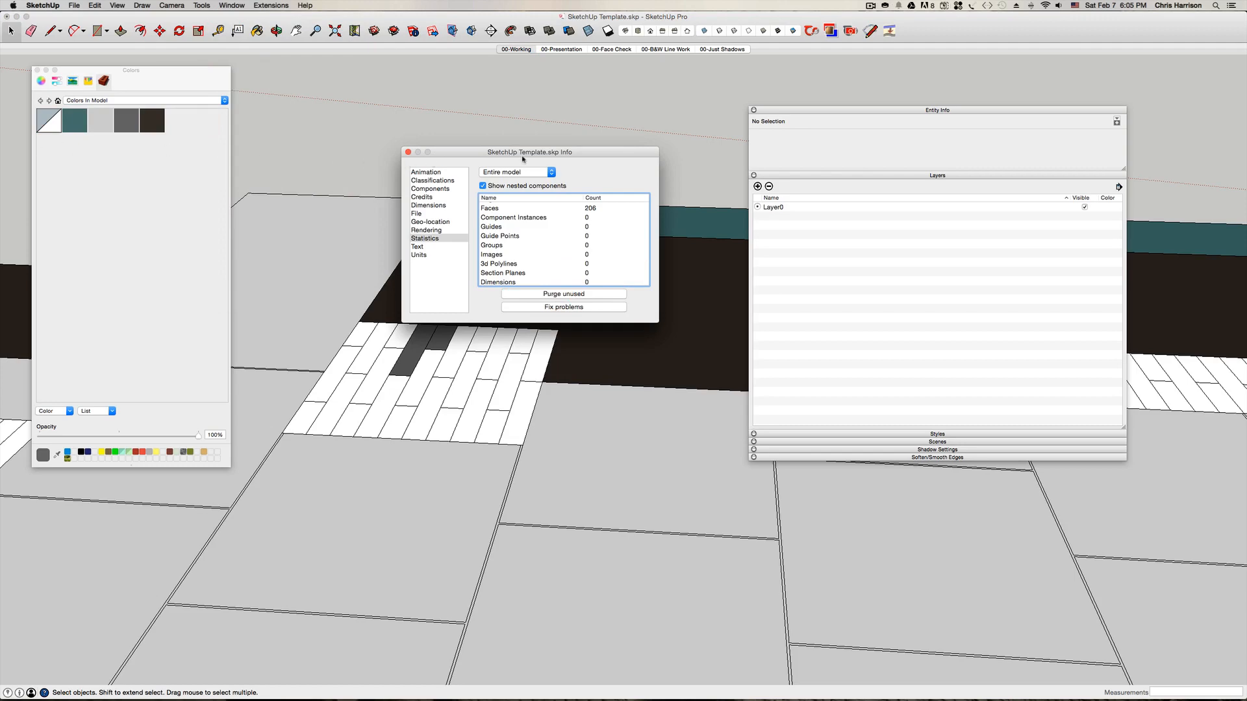
{"action": "left_click", "coordinate": [408, 152]}
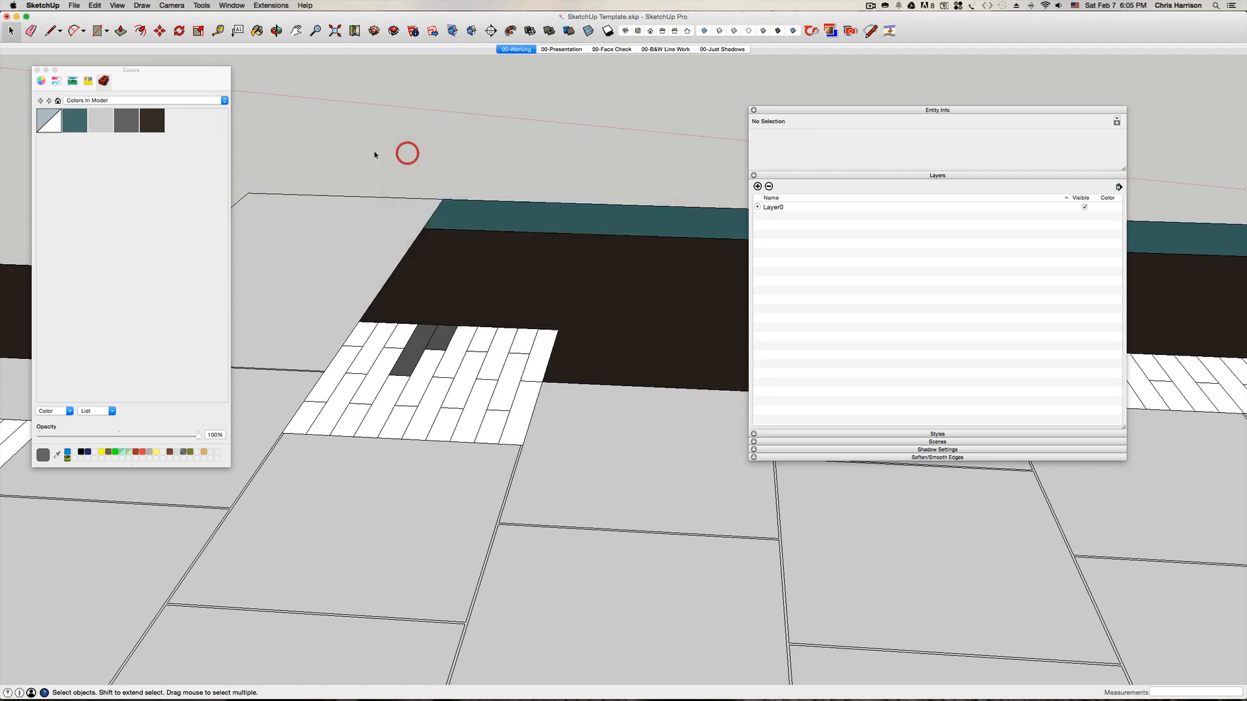
{"action": "key", "text": "Page_Down"}
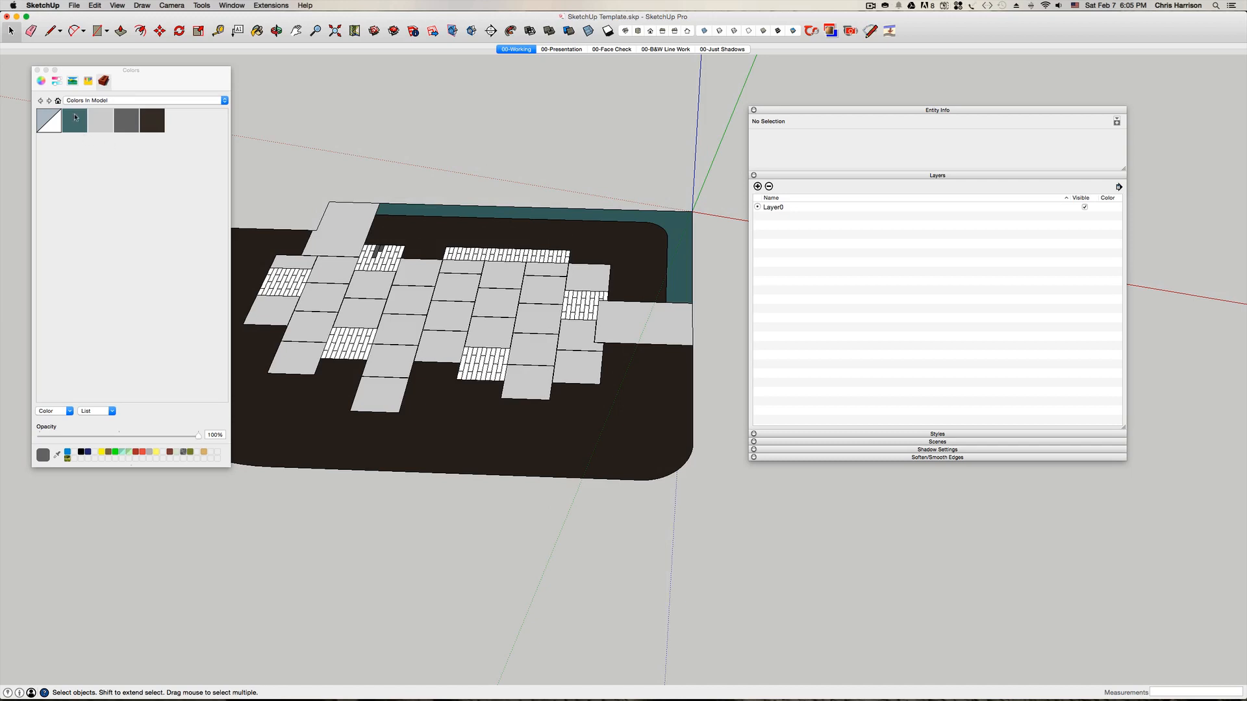
- Edit the teal material in the model's colors and rename it as Lawn
{"action": "right_click", "coordinate": [75, 117]}
{"action": "left_click", "coordinate": [94, 123]}
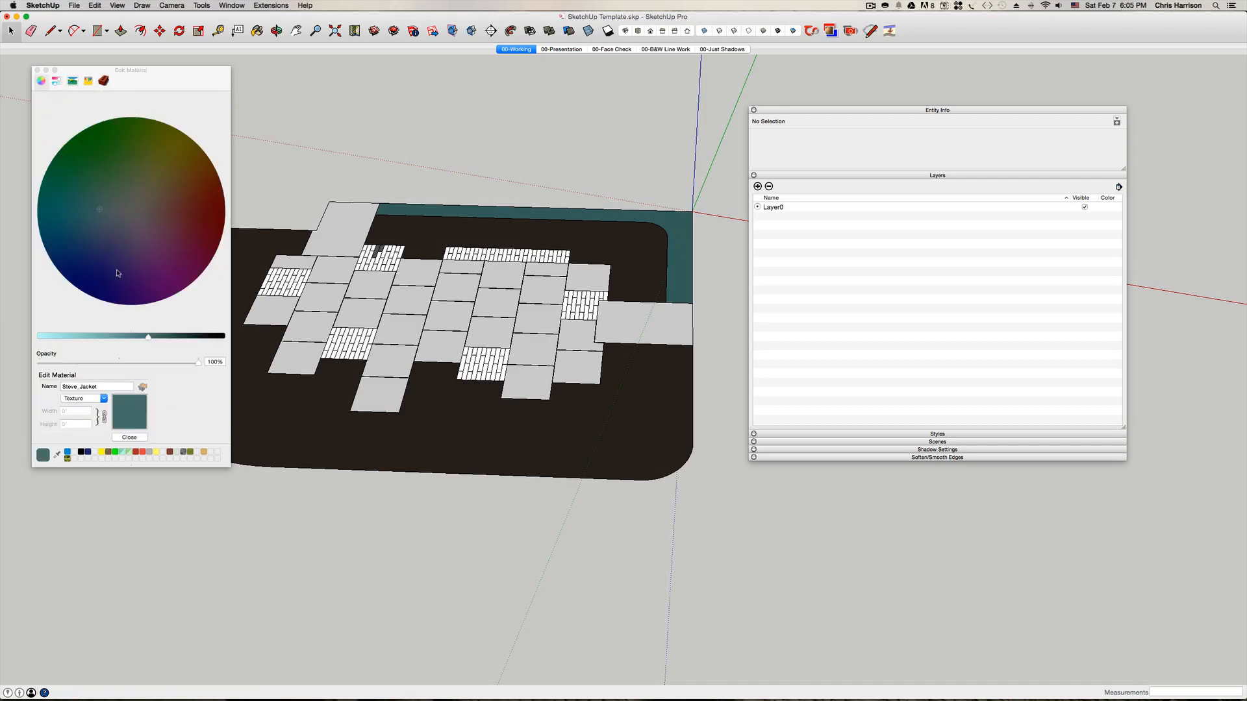
{"action": "left_click", "coordinate": [89, 387]}
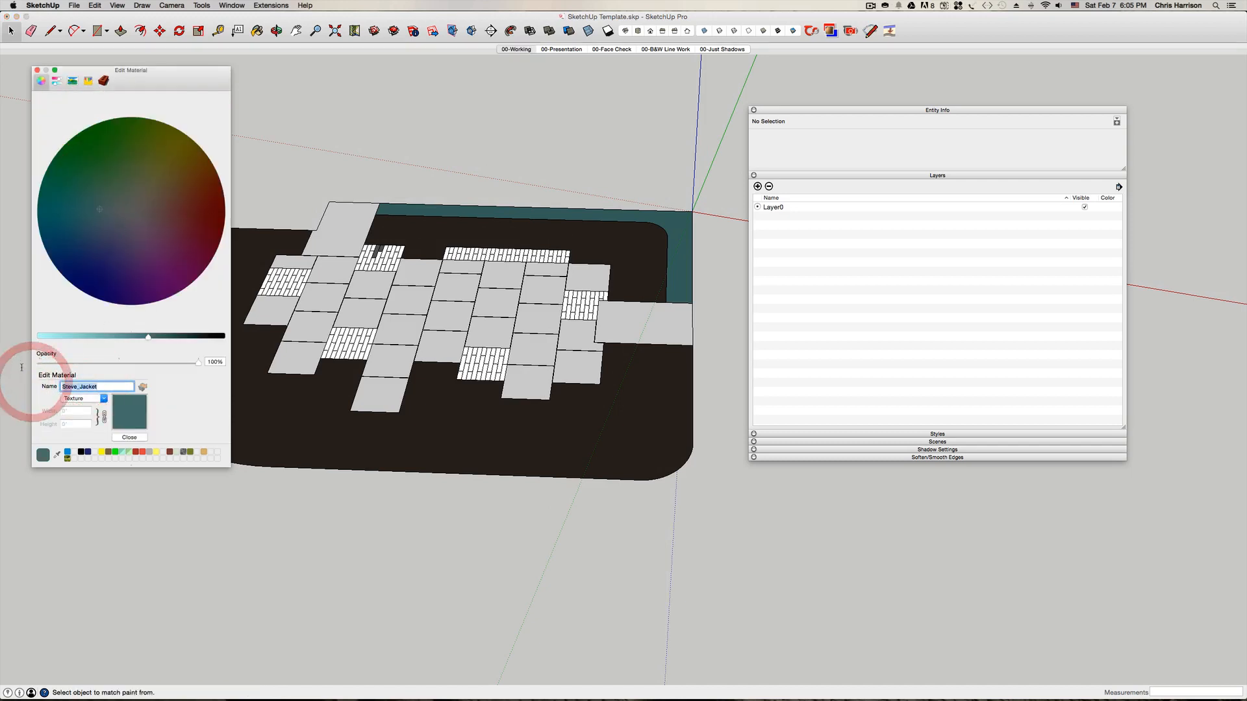
{"action": "type", "text": "Lawn"}
{"action": "key", "text": "Return"}
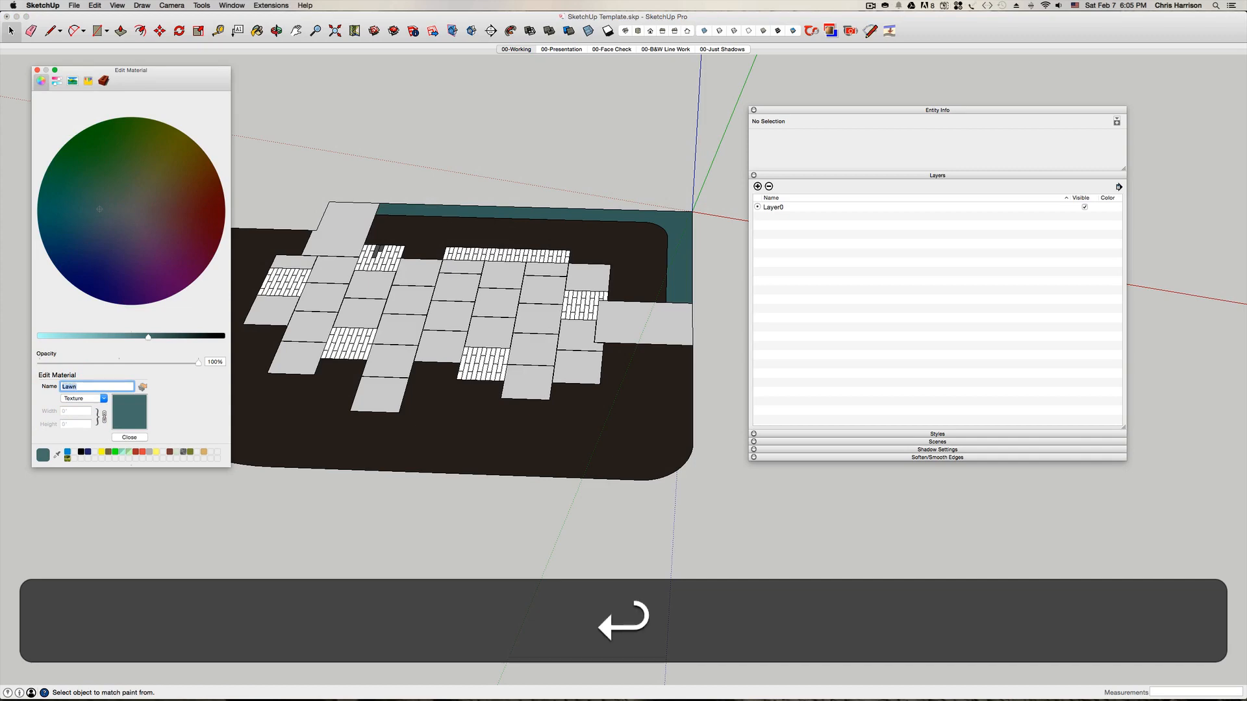
- Load Lawn Texture.jpg from the desktop project's SketchUp Textures folder as the Lawn material's texture
{"action": "left_click", "coordinate": [95, 398]}
{"action": "left_click", "coordinate": [92, 409]}
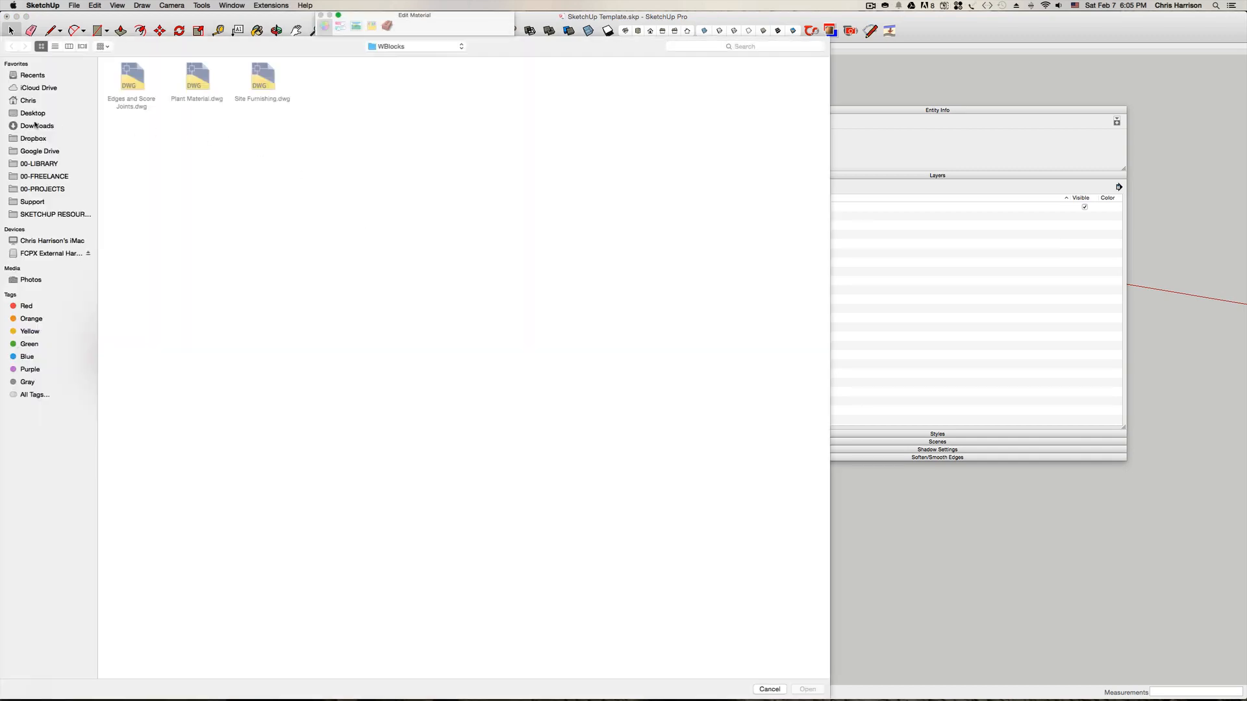
{"action": "left_click", "coordinate": [37, 116]}
{"action": "double_click", "coordinate": [131, 77]}
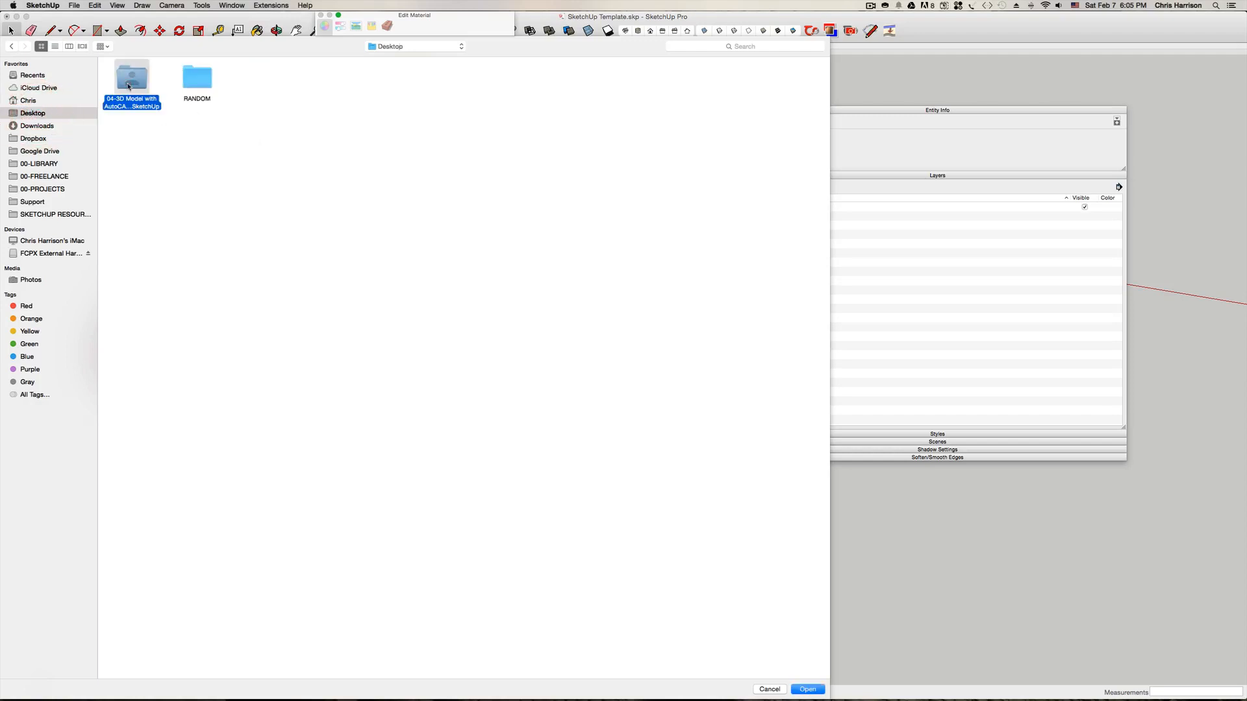
{"action": "double_click", "coordinate": [514, 83]}
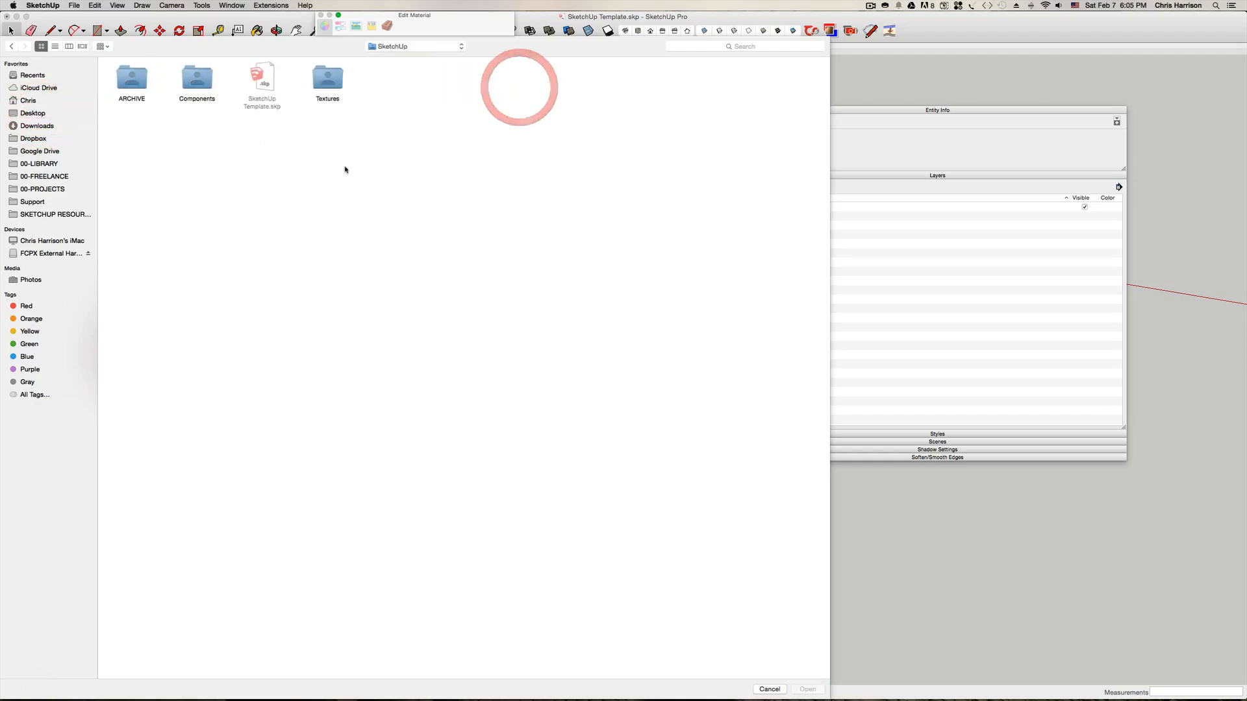
{"action": "double_click", "coordinate": [324, 81]}
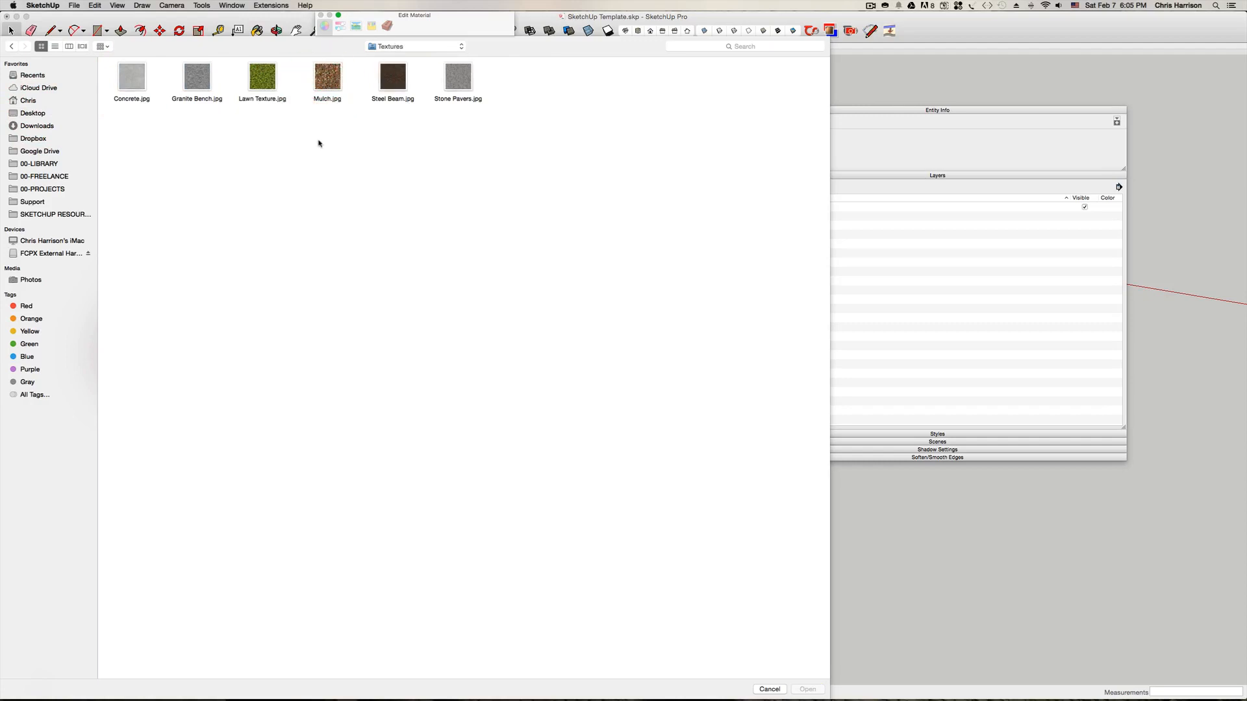
{"action": "double_click", "coordinate": [263, 81]}
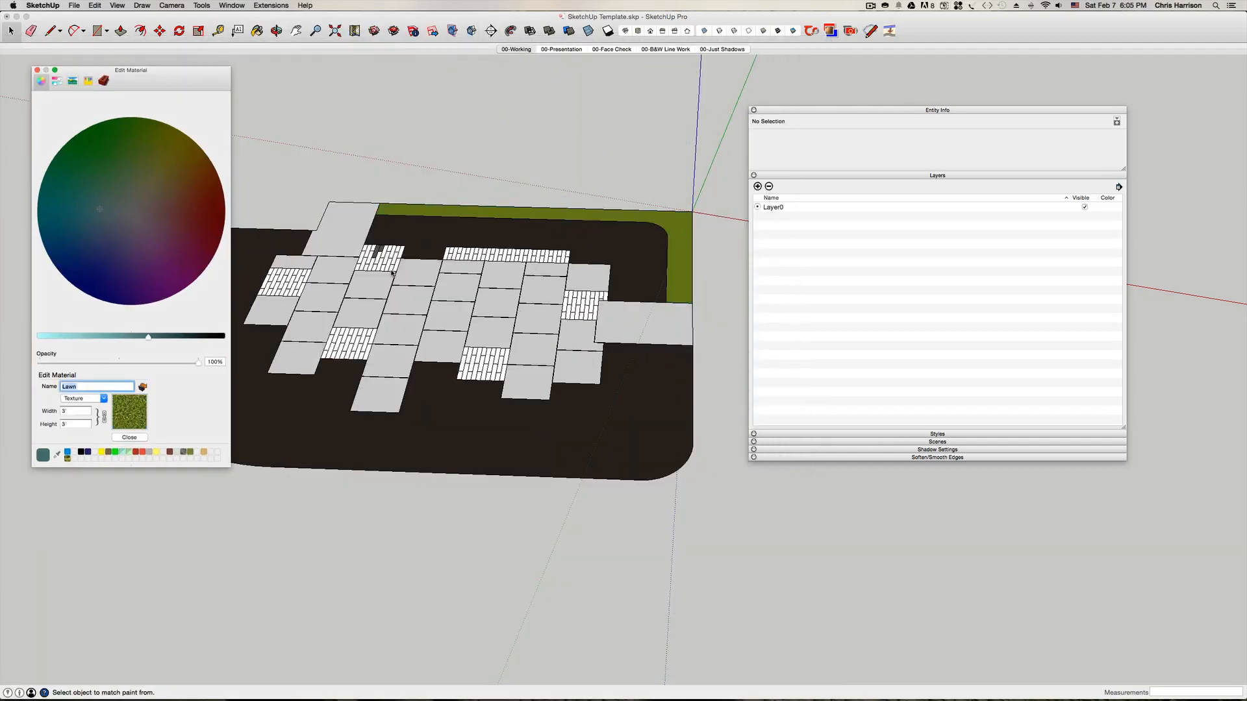
- Set the Lawn texture's width to 2' and check the grass strip up close
{"action": "left_click", "coordinate": [75, 412]}
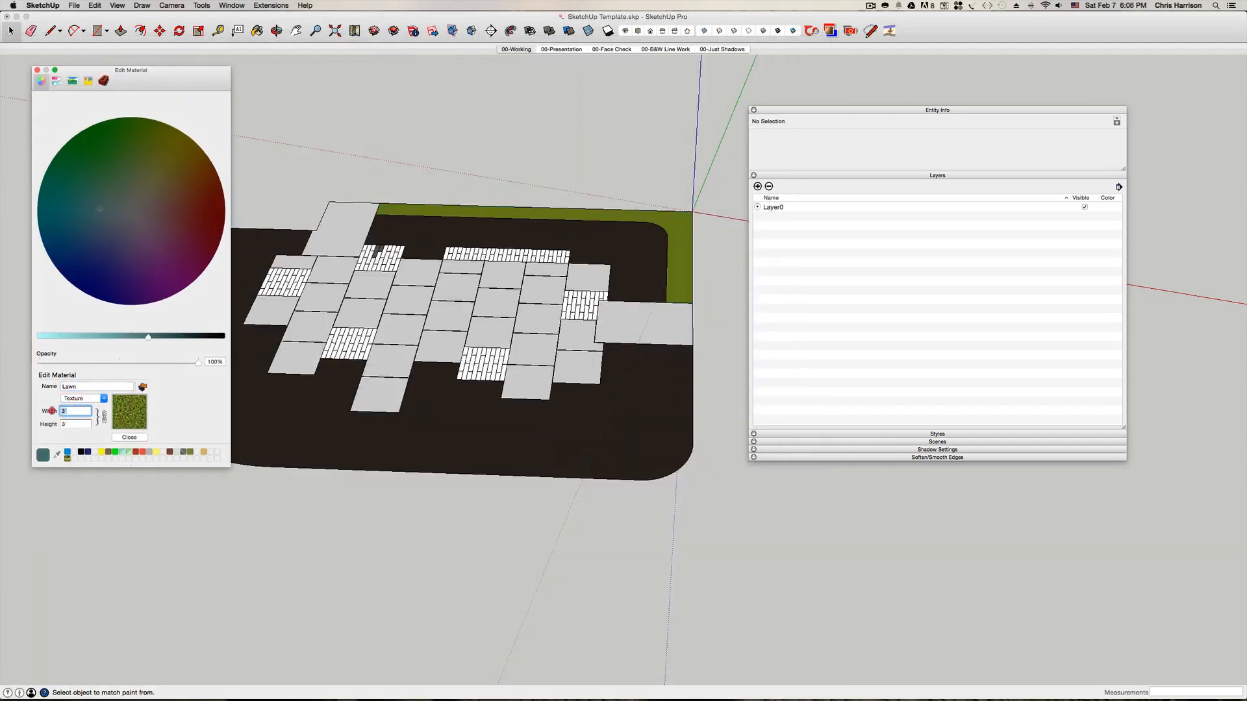
{"action": "type", "text": "2"}
{"action": "key", "text": "Return"}
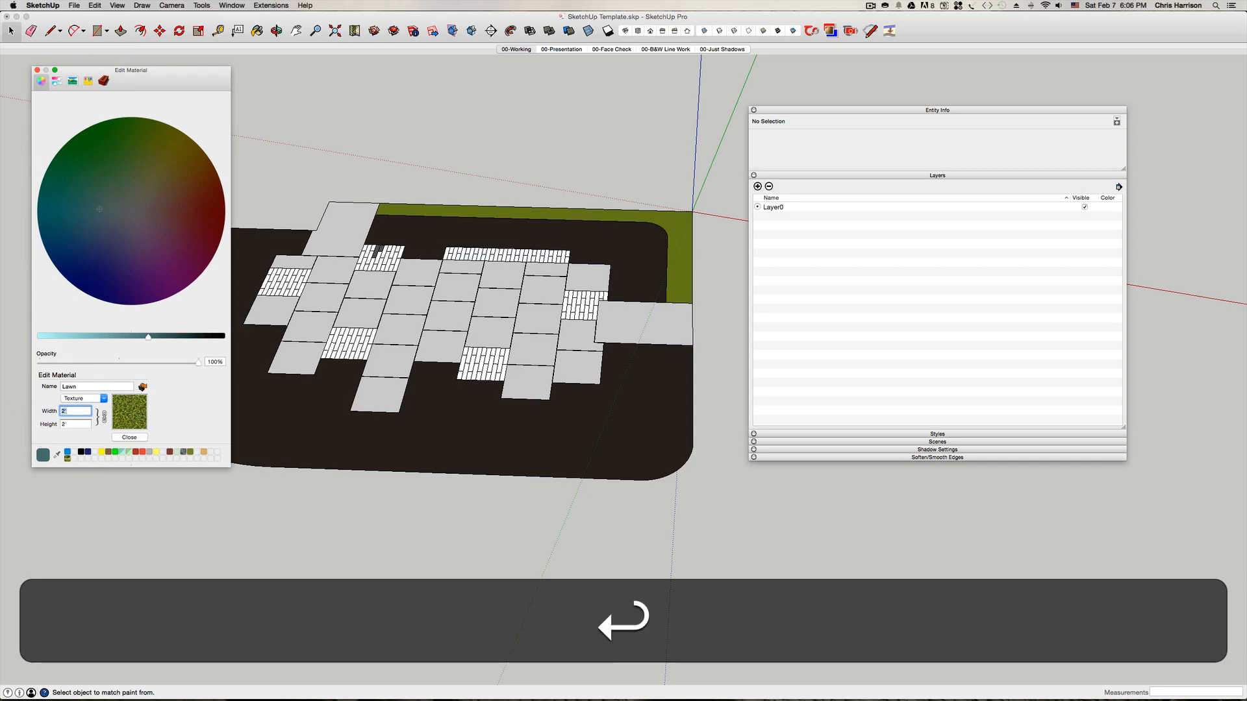
{"action": "left_click", "coordinate": [779, 30]}
{"action": "scroll", "coordinate": [656, 257], "scroll_direction": "up", "scroll_amount": 5}
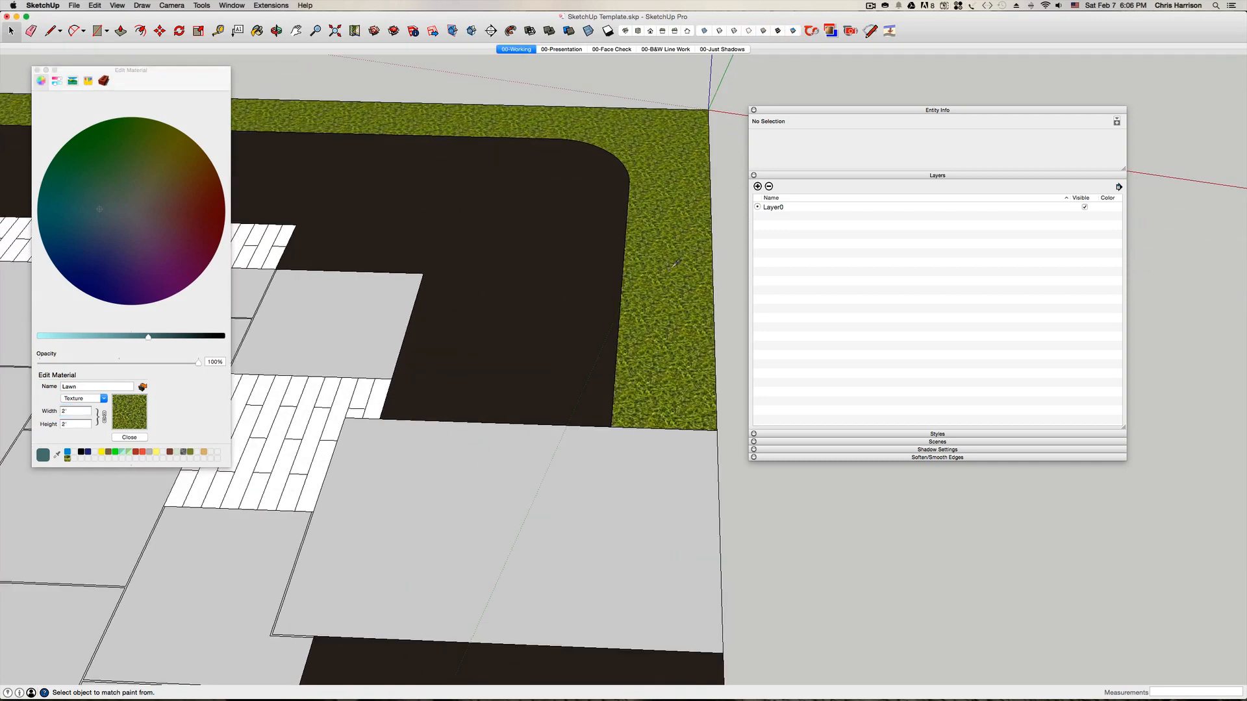
{"action": "scroll", "coordinate": [676, 263], "scroll_direction": "up", "scroll_amount": 3}
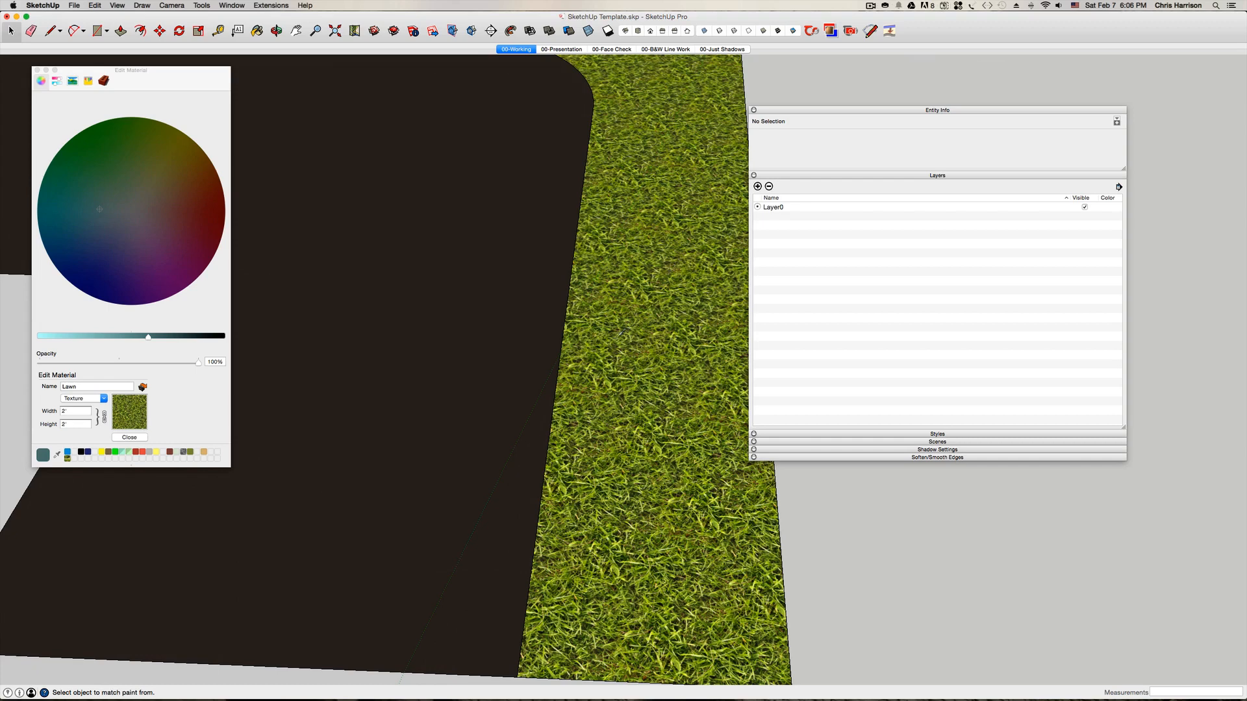
- Try a width of 3' for the Lawn texture
{"action": "double_click", "coordinate": [74, 412]}
{"action": "type", "text": "3"}
{"action": "key", "text": "Return"}
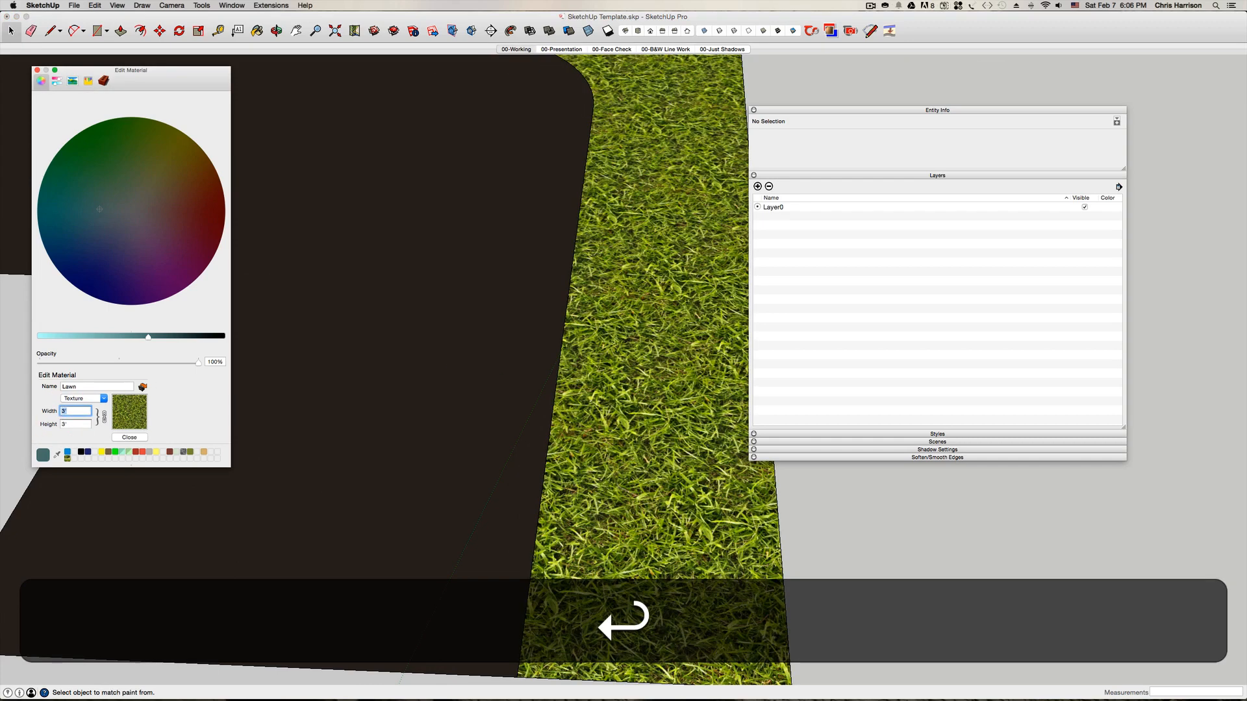
- Set the Lawn texture's width to 2' and finish editing the material
{"action": "left_click", "coordinate": [37, 411]}
{"action": "type", "text": "2"}
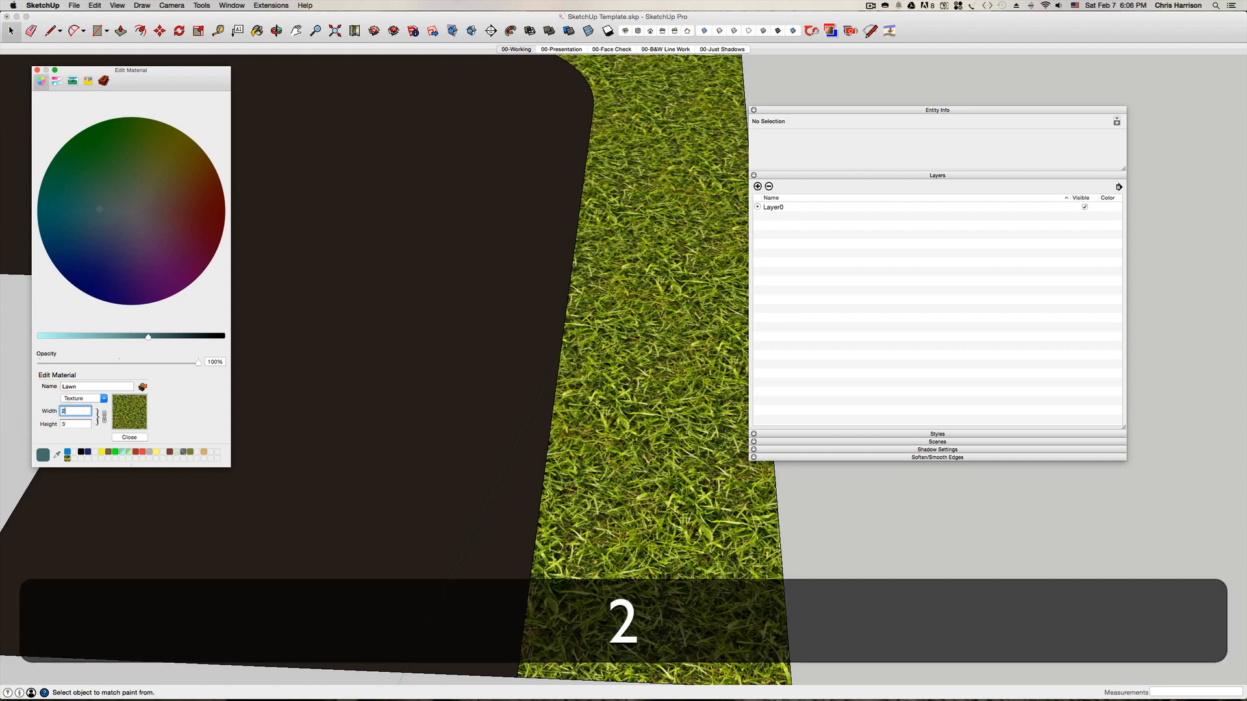
{"action": "type", "text": "'"}
{"action": "key", "text": "Return"}
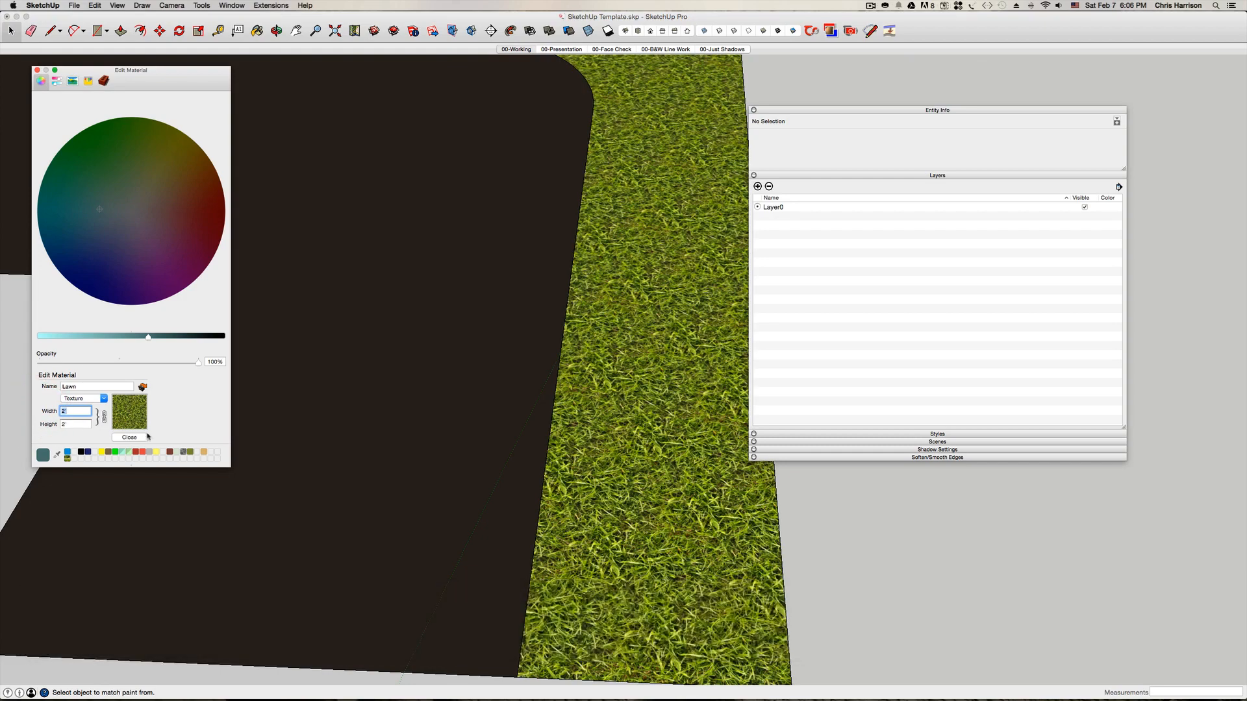
{"action": "left_click", "coordinate": [144, 436]}
{"action": "scroll", "coordinate": [562, 200], "scroll_direction": "down", "scroll_amount": 6}
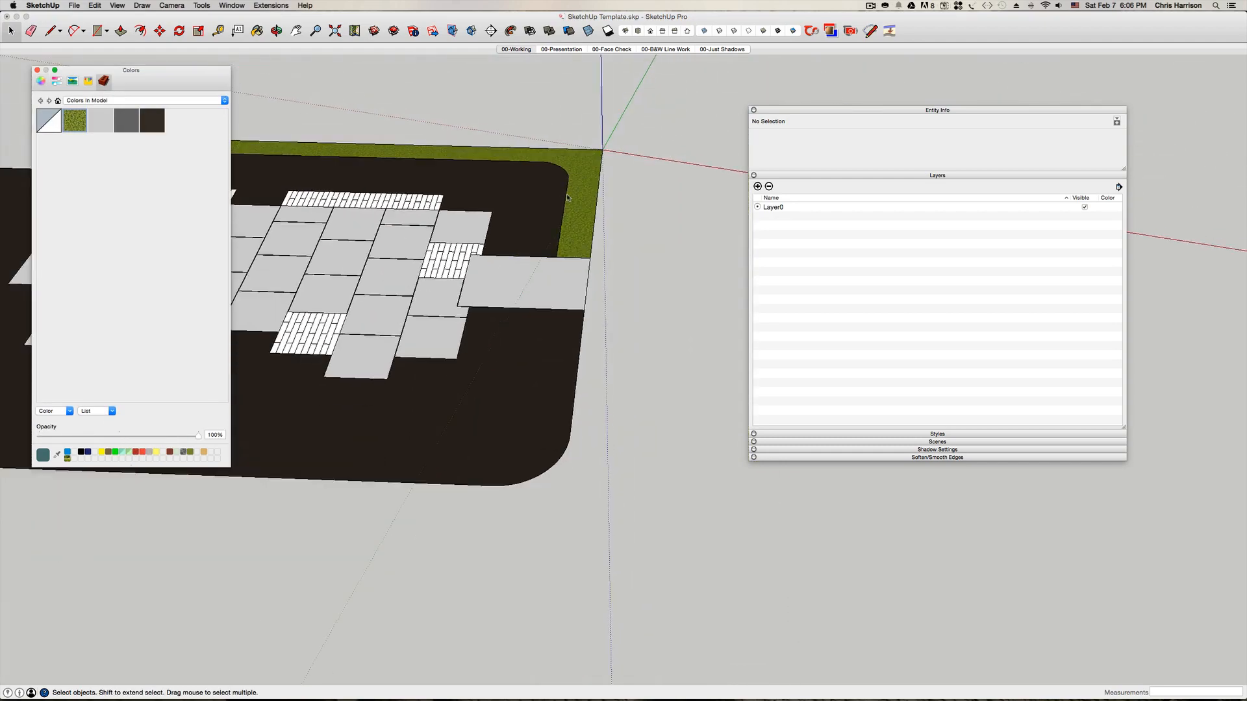
- Edit the light grey material and rename it as Concrete Walkway
{"action": "right_click", "coordinate": [95, 119]}
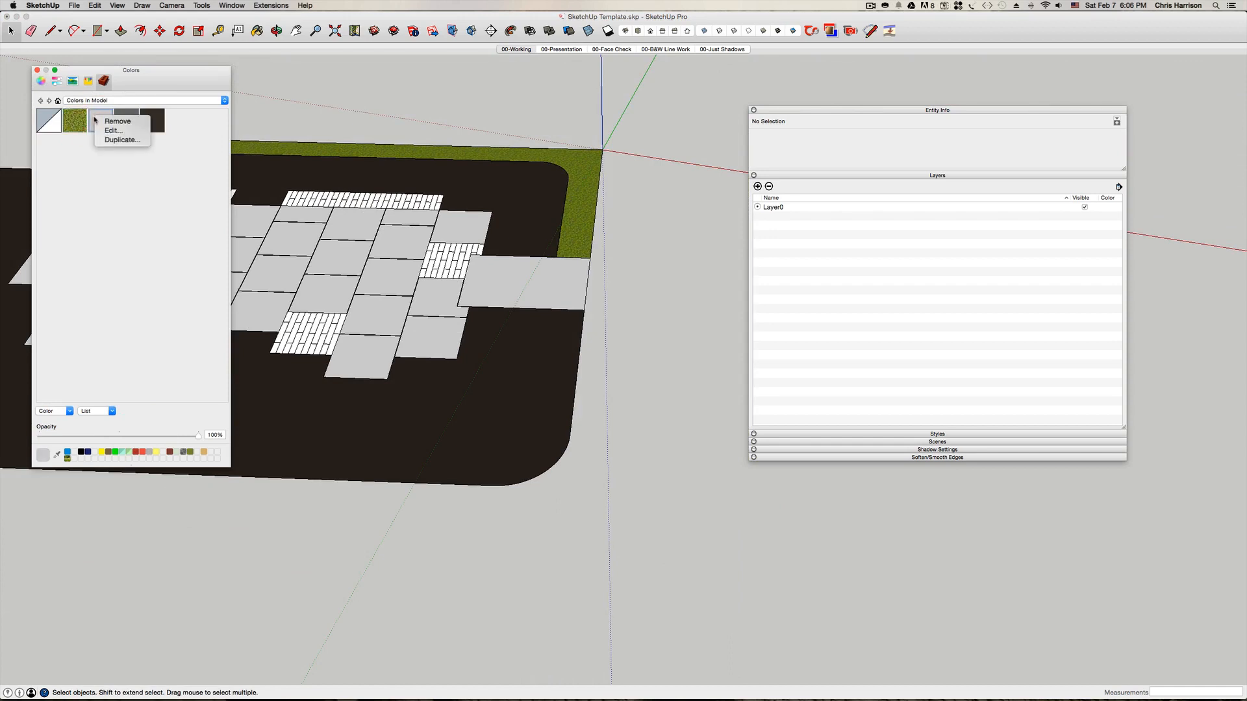
{"action": "left_click", "coordinate": [101, 126]}
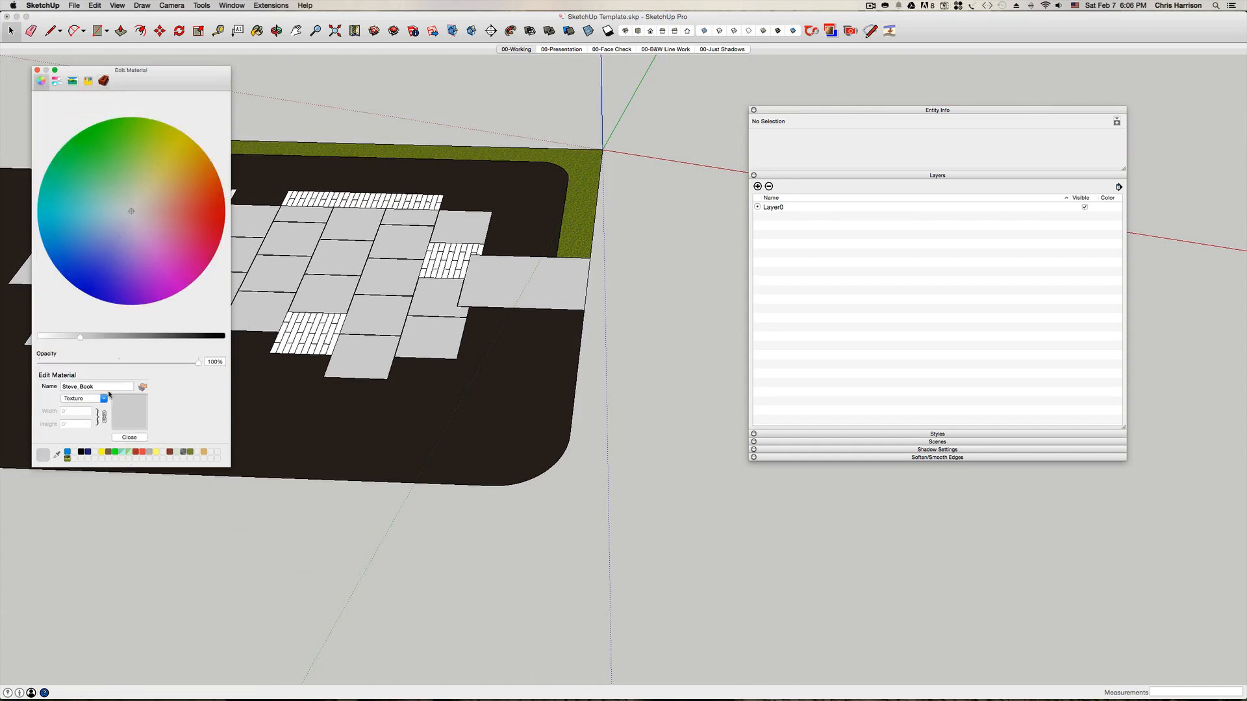
{"action": "left_click", "coordinate": [104, 388]}
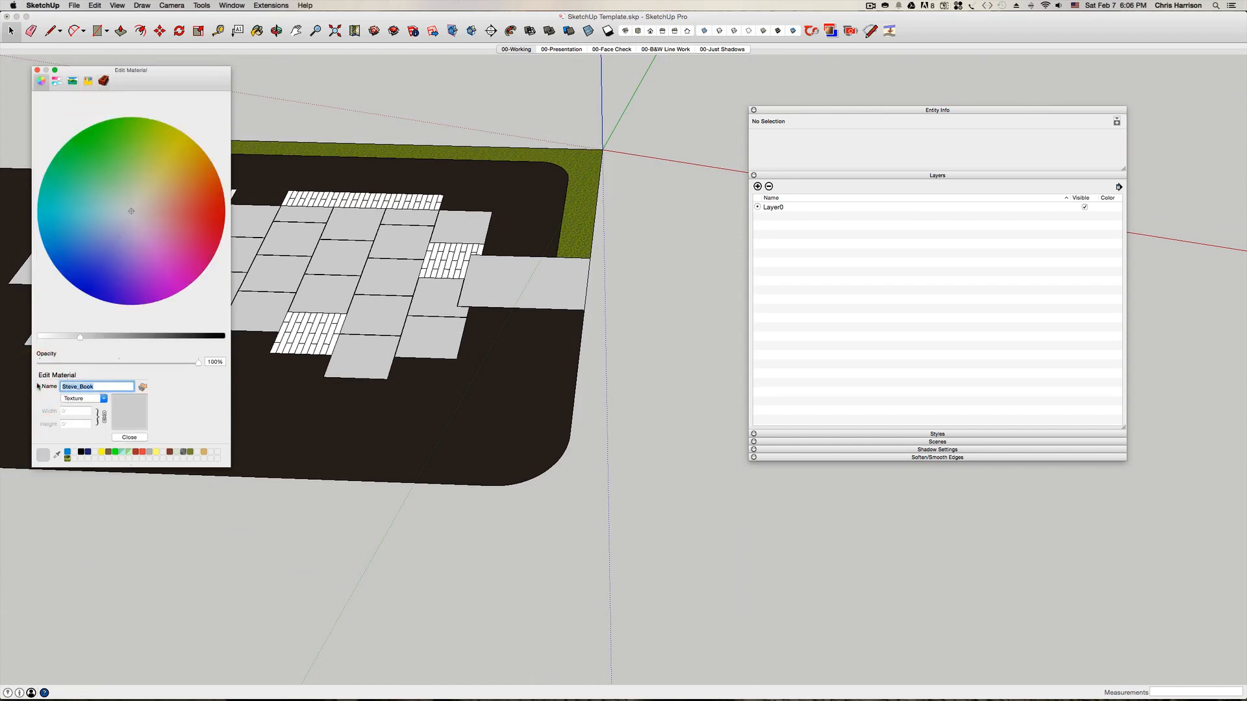
{"action": "type", "text": "Sidewa"}
{"action": "key", "text": "BackSpace"}
{"action": "key", "text": "BackSpace"}
{"action": "key", "text": "BackSpace"}
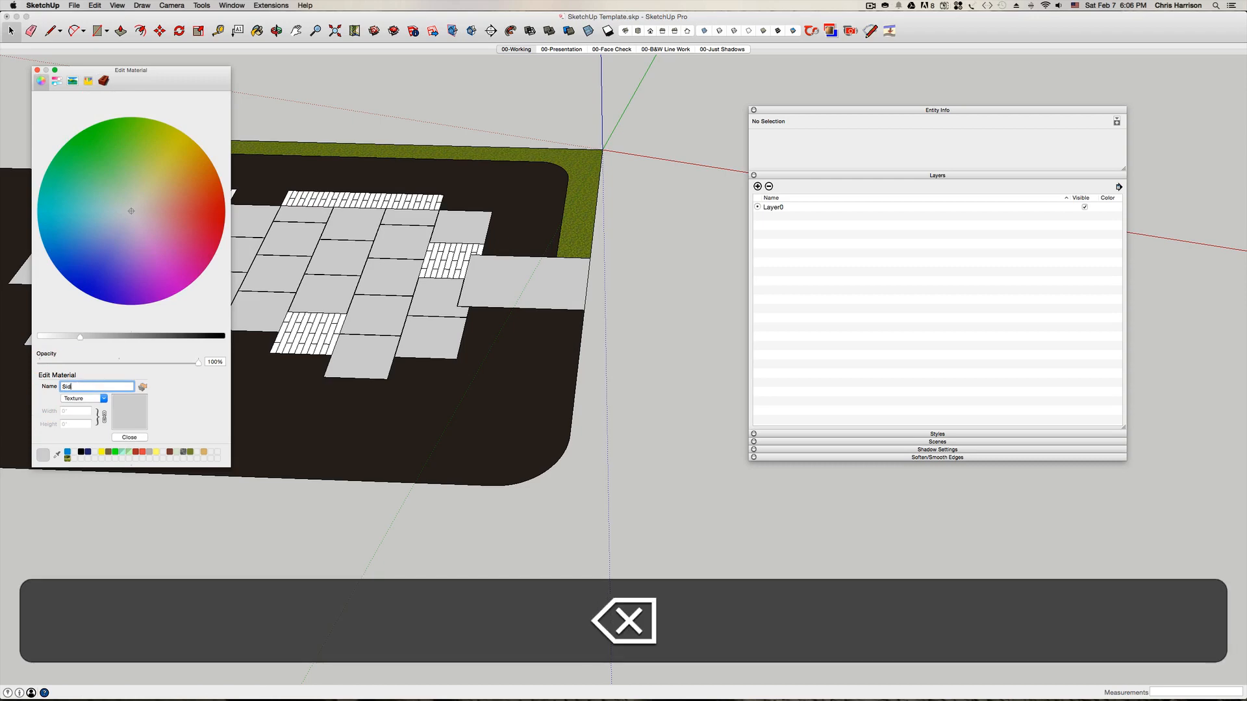
{"action": "type", "text": "Cond"}
{"action": "type", "text": "r"}
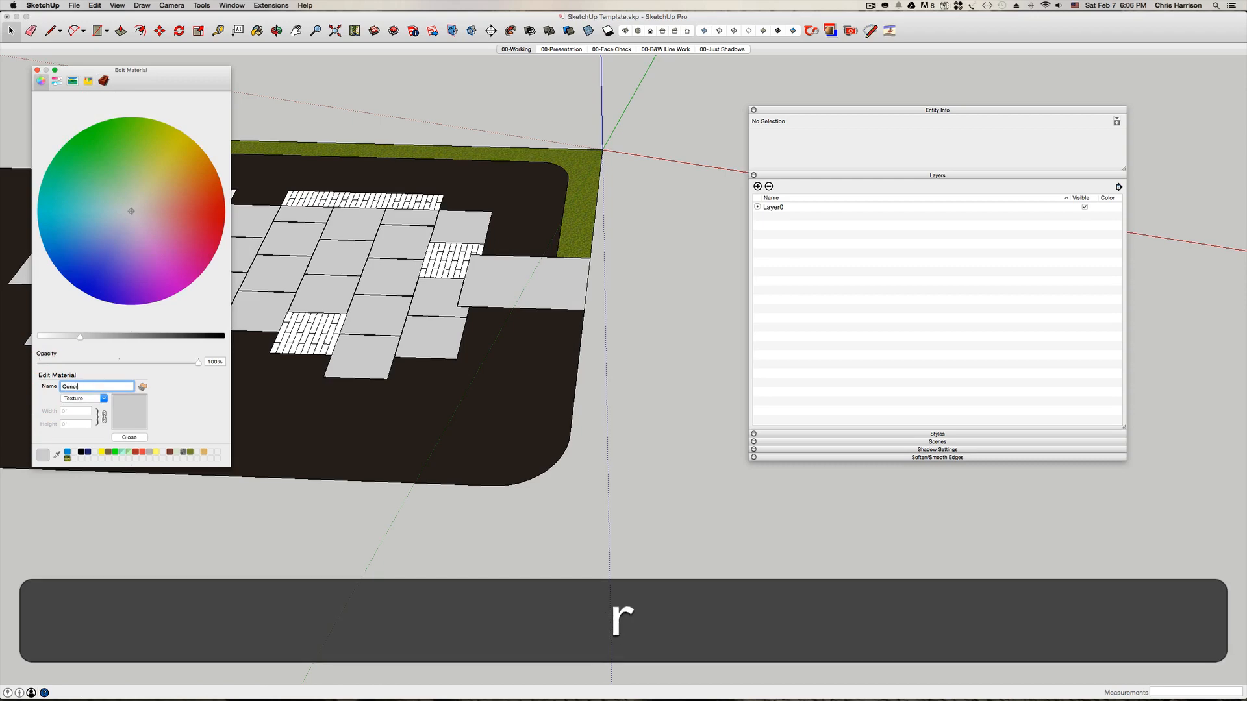
{"action": "type", "text": "ete Walkway"}
- Load Concrete.jpg as the Concrete Walkway material's texture, lighten its color, and finish editing the material
{"action": "left_click", "coordinate": [90, 398]}
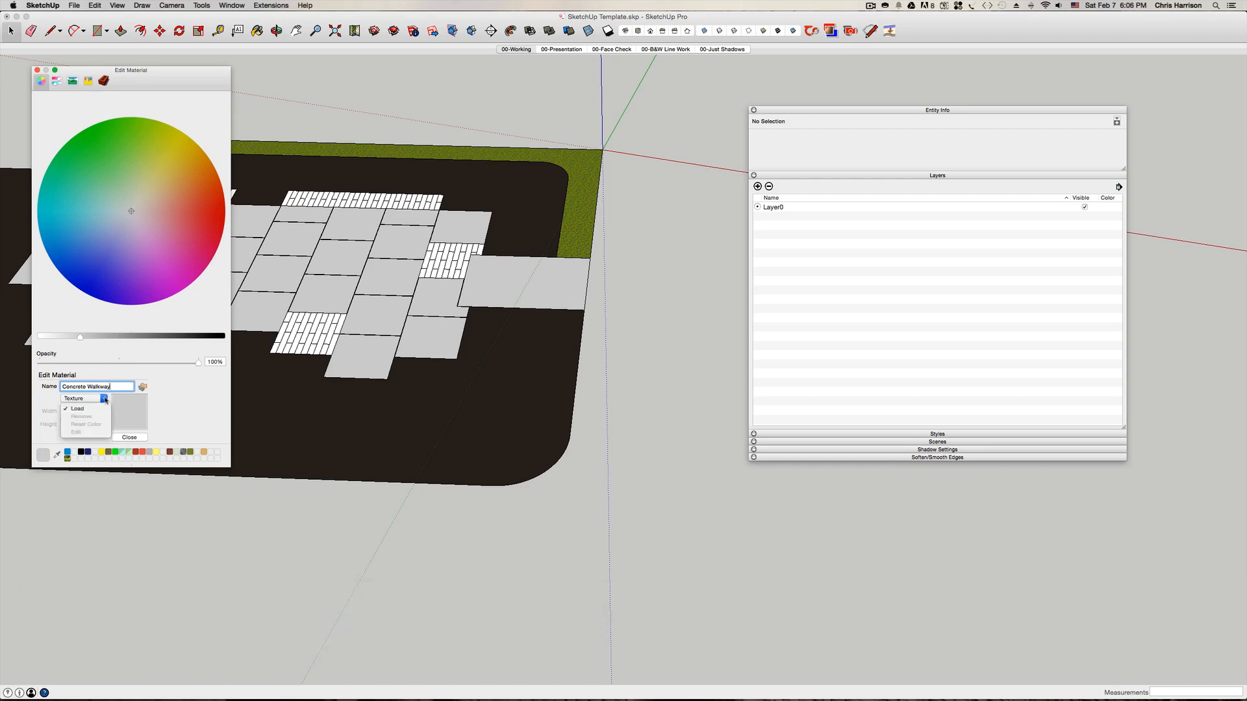
{"action": "left_click", "coordinate": [87, 407]}
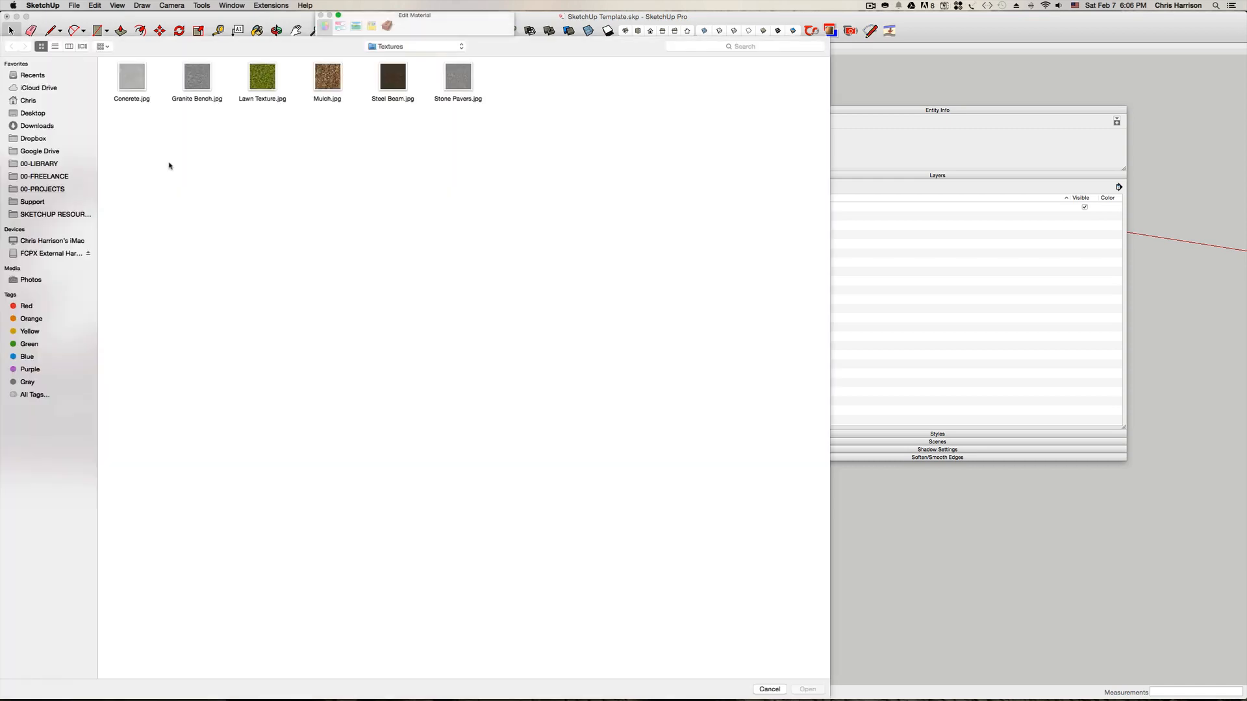
{"action": "double_click", "coordinate": [139, 73]}
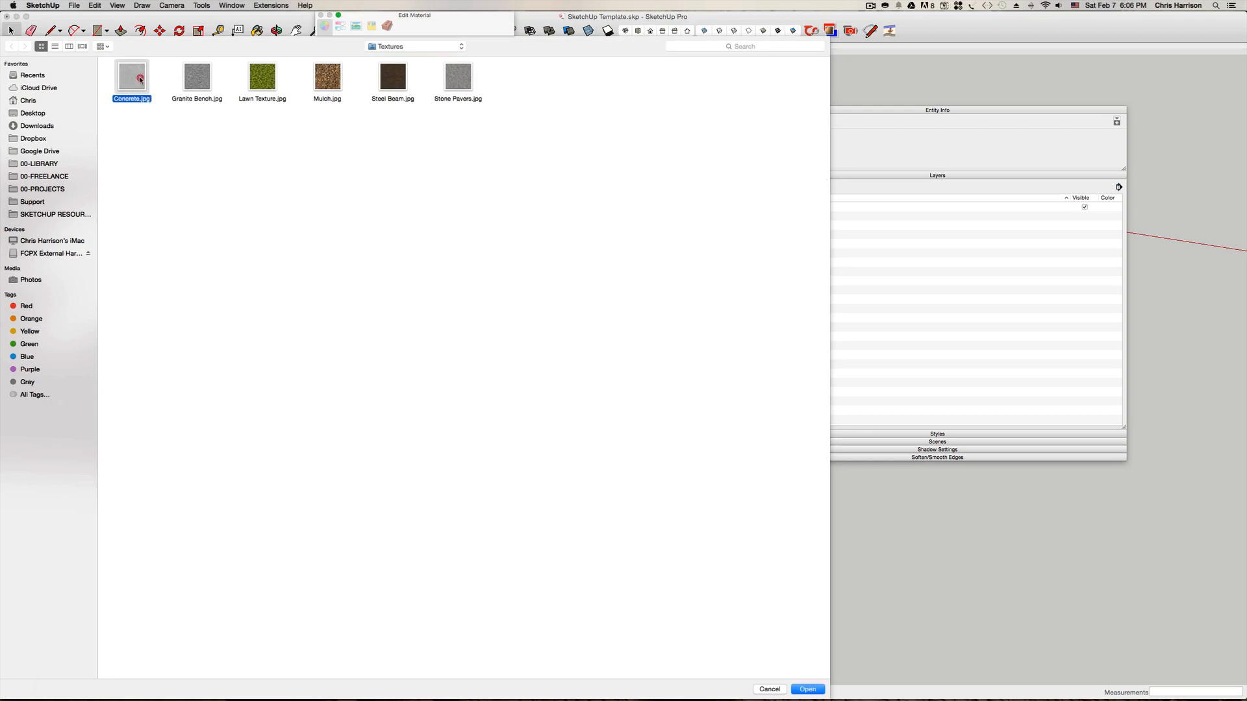
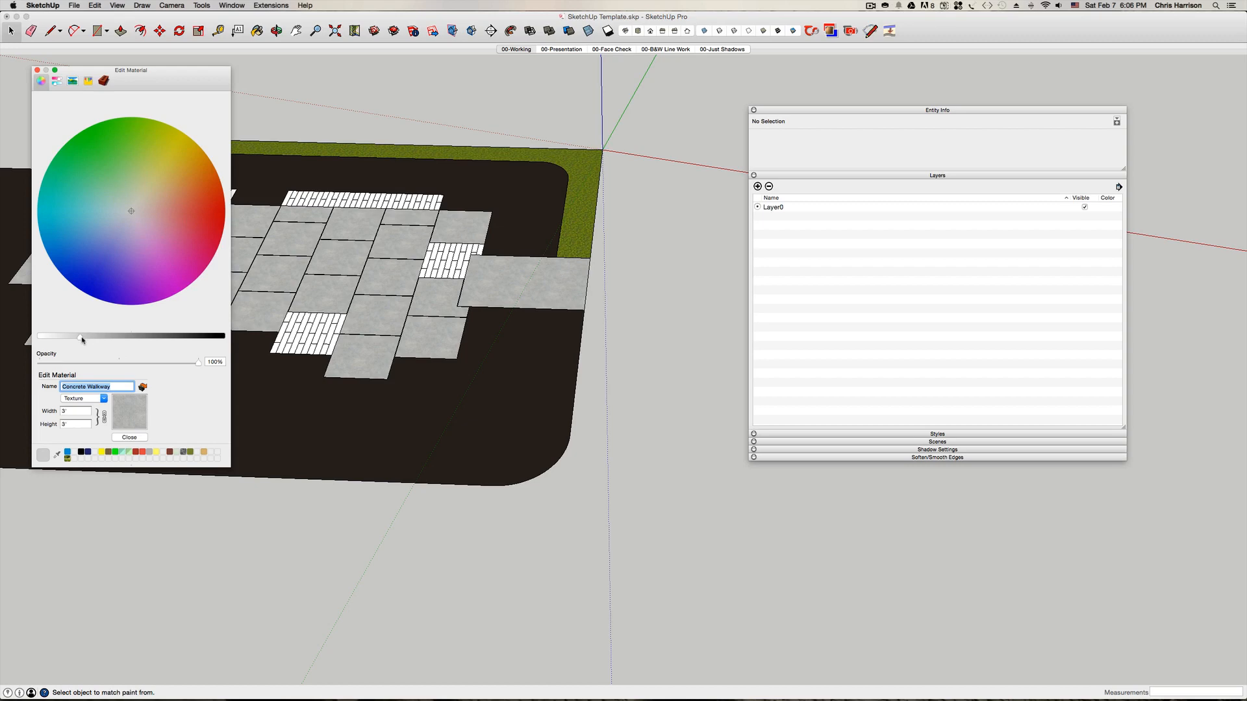
{"action": "left_click_drag", "start_coordinate": [80, 339], "coordinate": [57, 339]}
{"action": "left_click", "coordinate": [129, 437]}
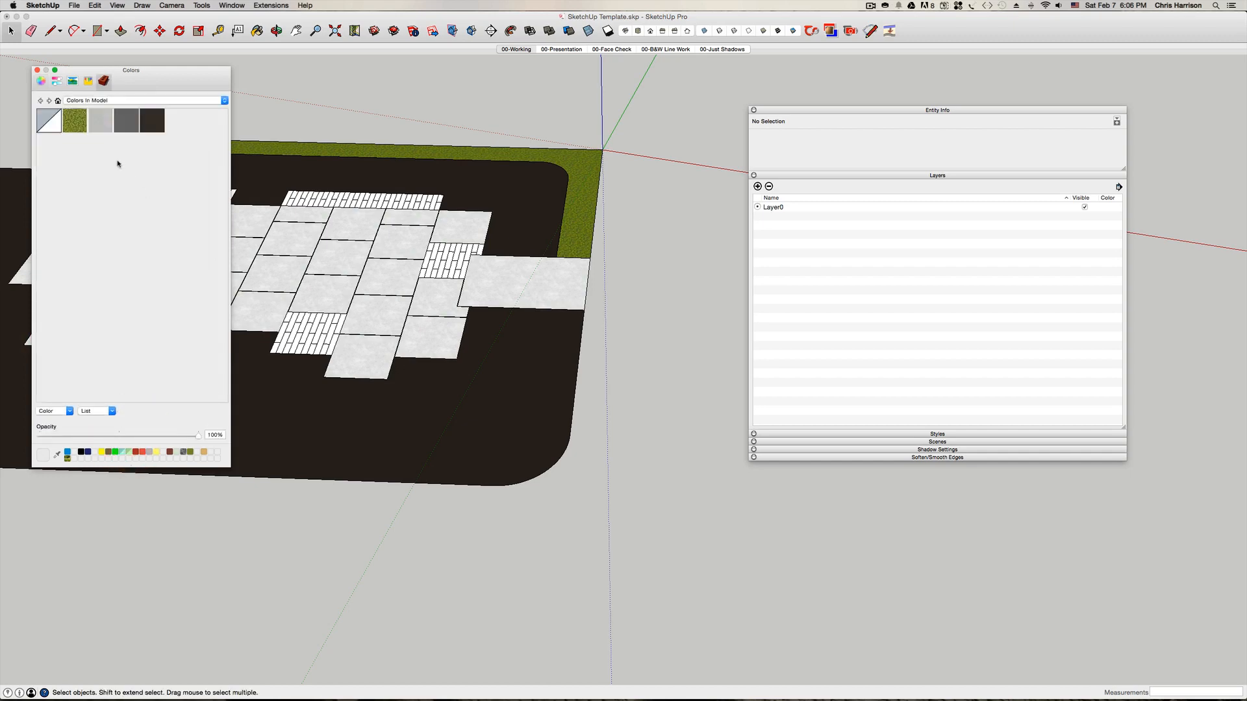
- Rename the dark grey material as Stone Pavers and load Stone Pavers.jpg as its texture
{"action": "left_click", "coordinate": [149, 130]}
{"action": "double_click", "coordinate": [101, 386]}
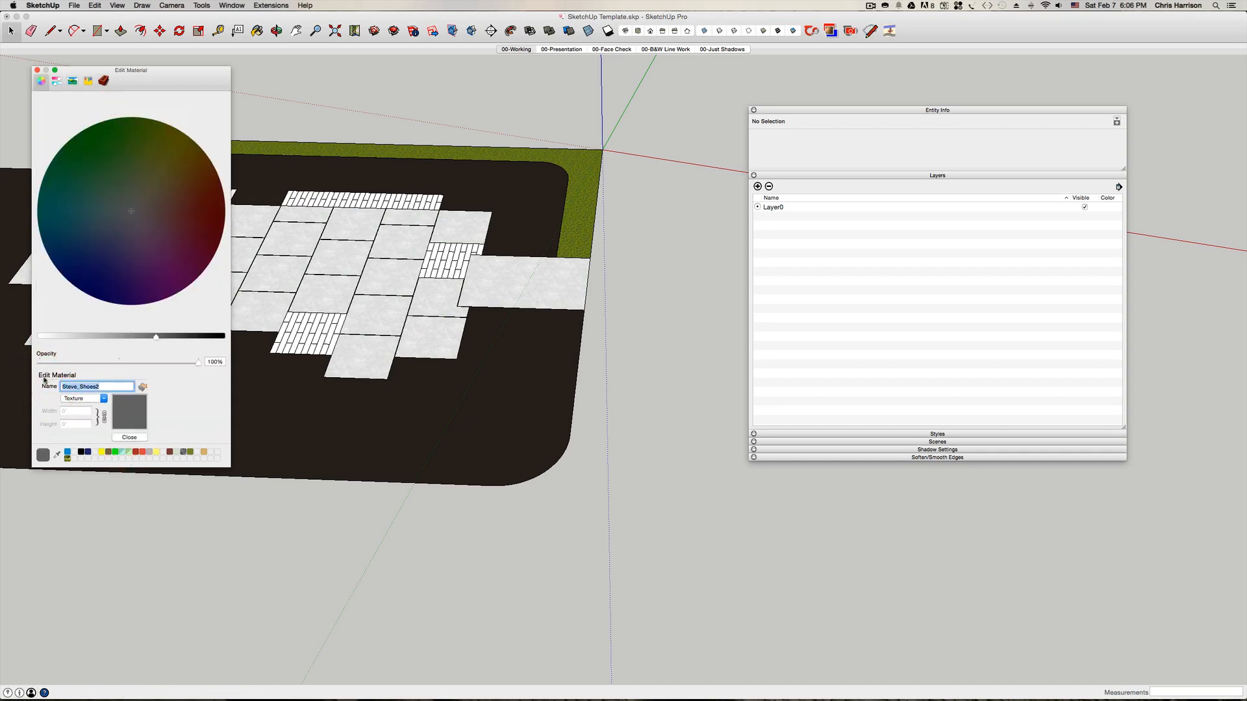
{"action": "type", "text": "Stone Paver"}
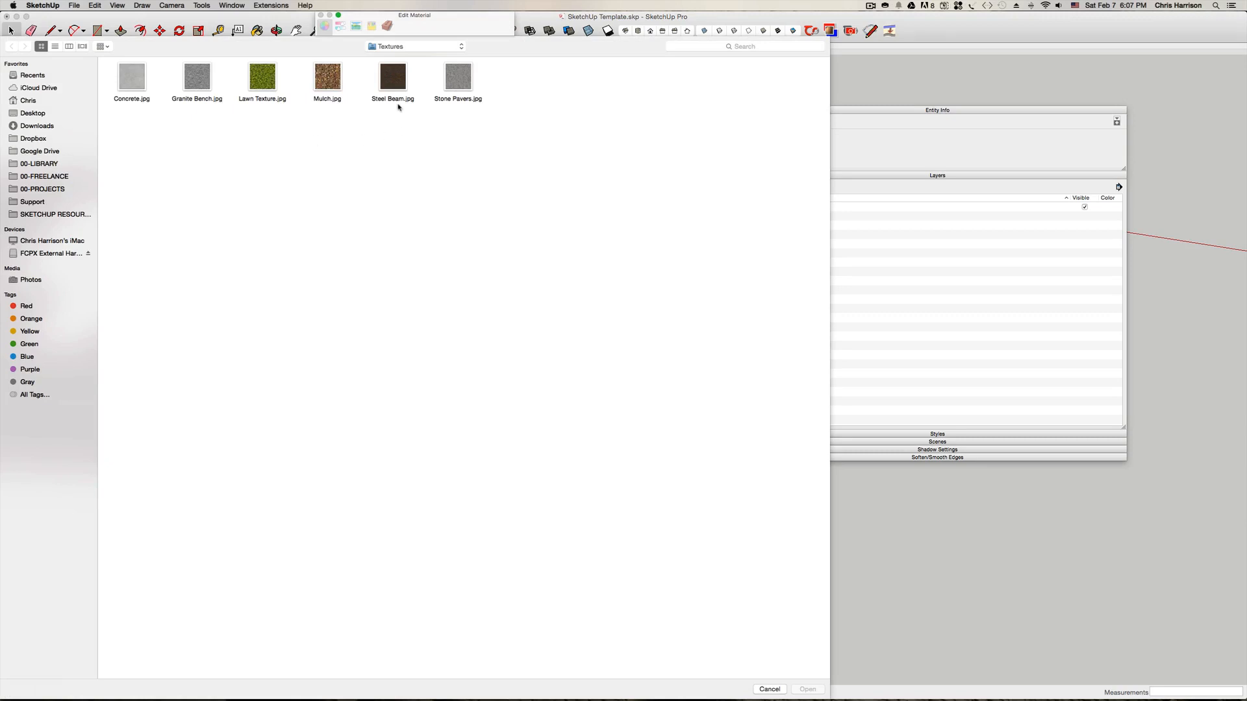
{"action": "double_click", "coordinate": [470, 89]}
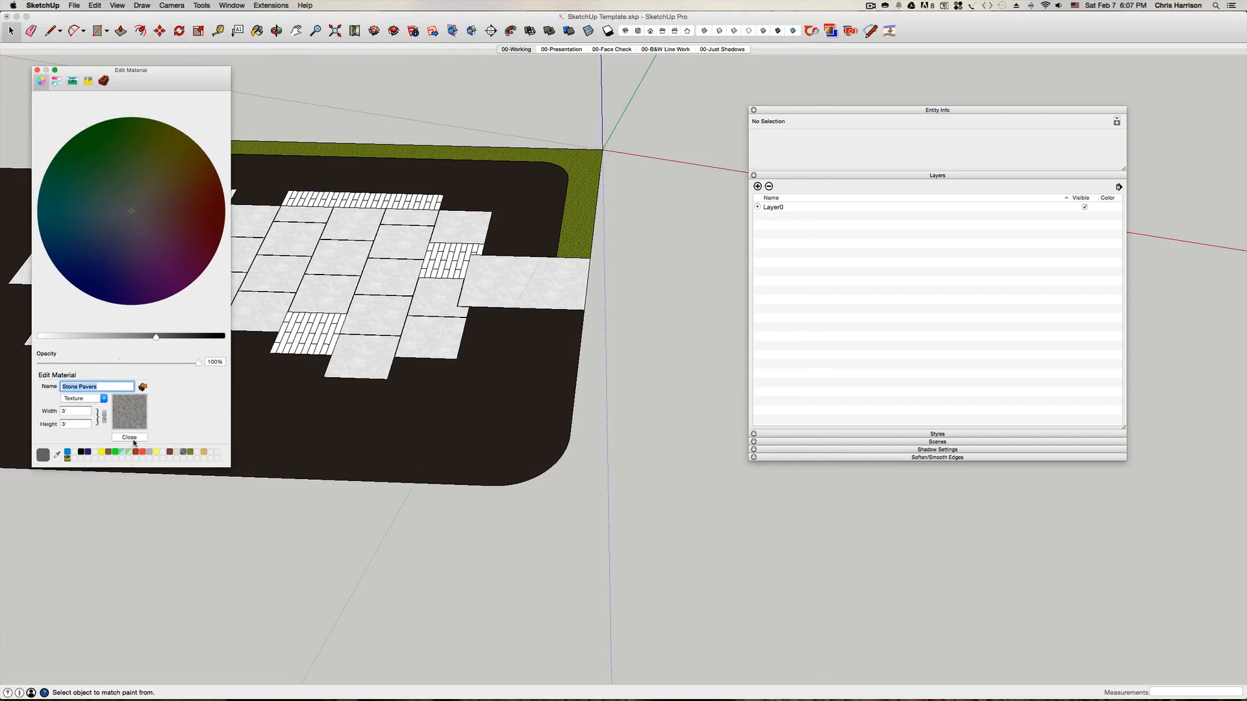
{"action": "left_click", "coordinate": [133, 439]}
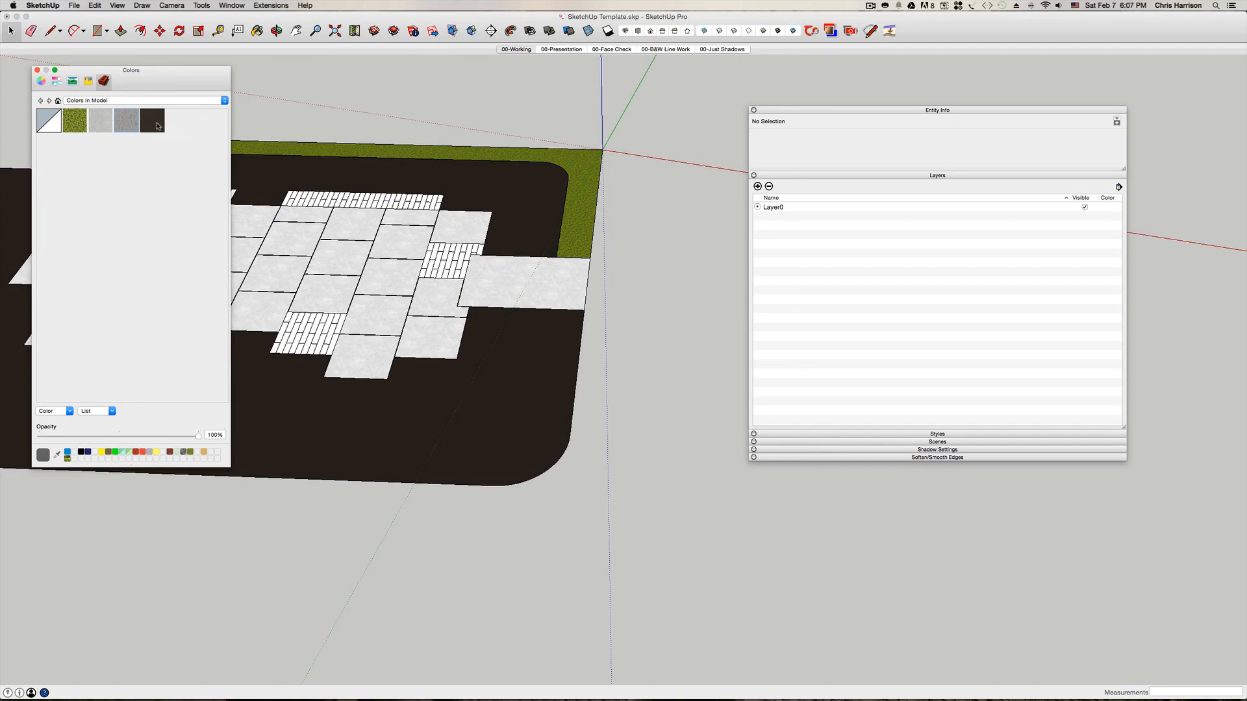
- Edit the dark brown material and rename it as Mulch
{"action": "left_click", "coordinate": [153, 121]}
{"action": "right_click", "coordinate": [156, 126]}
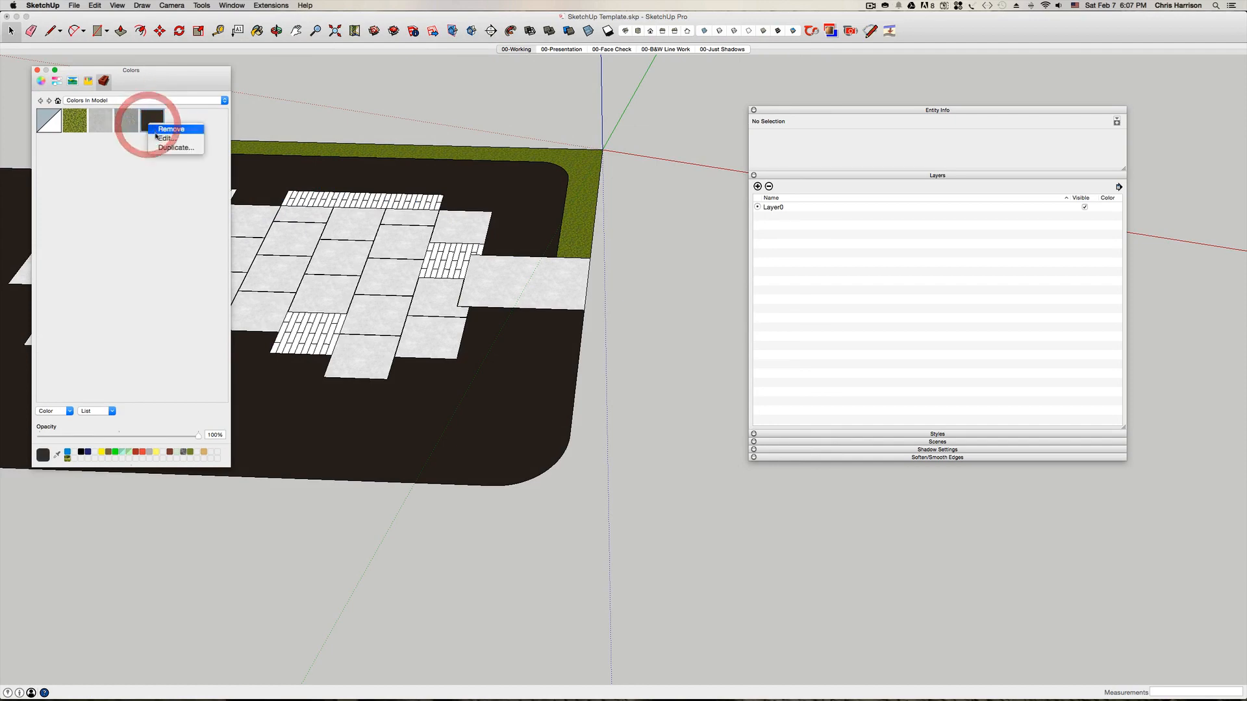
{"action": "left_click", "coordinate": [164, 139]}
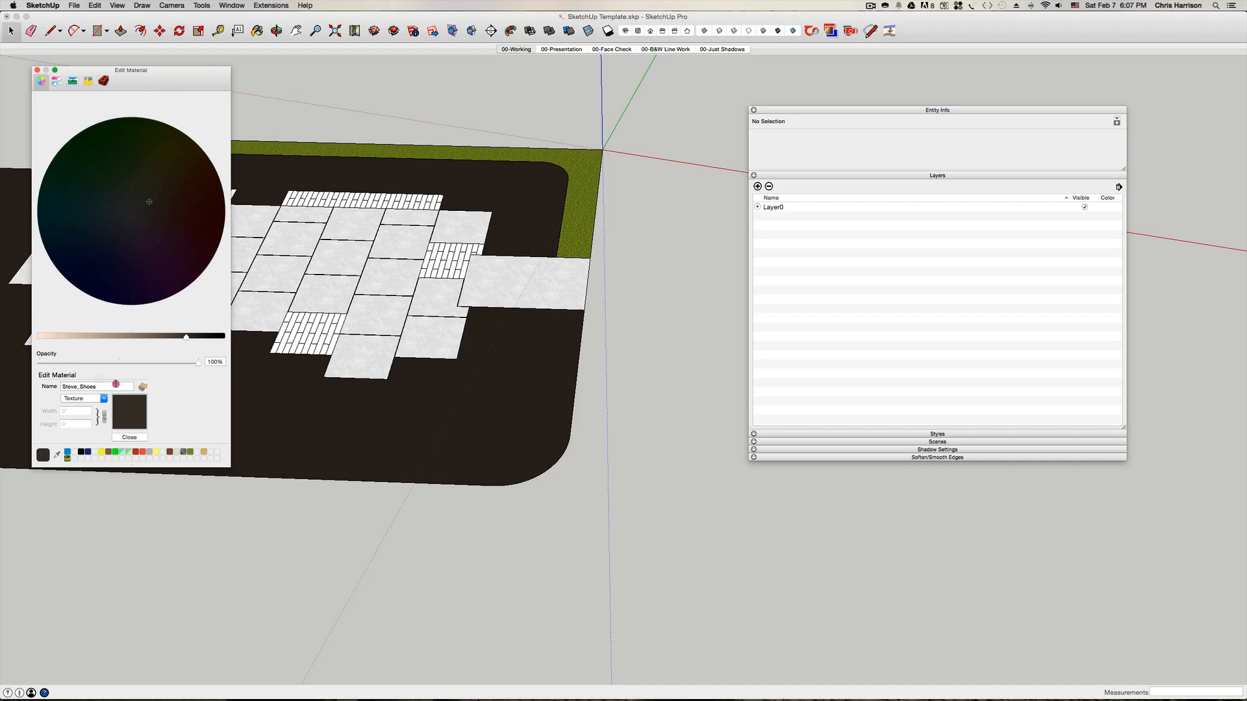
{"action": "double_click", "coordinate": [115, 384]}
{"action": "type", "text": "Mulch"}
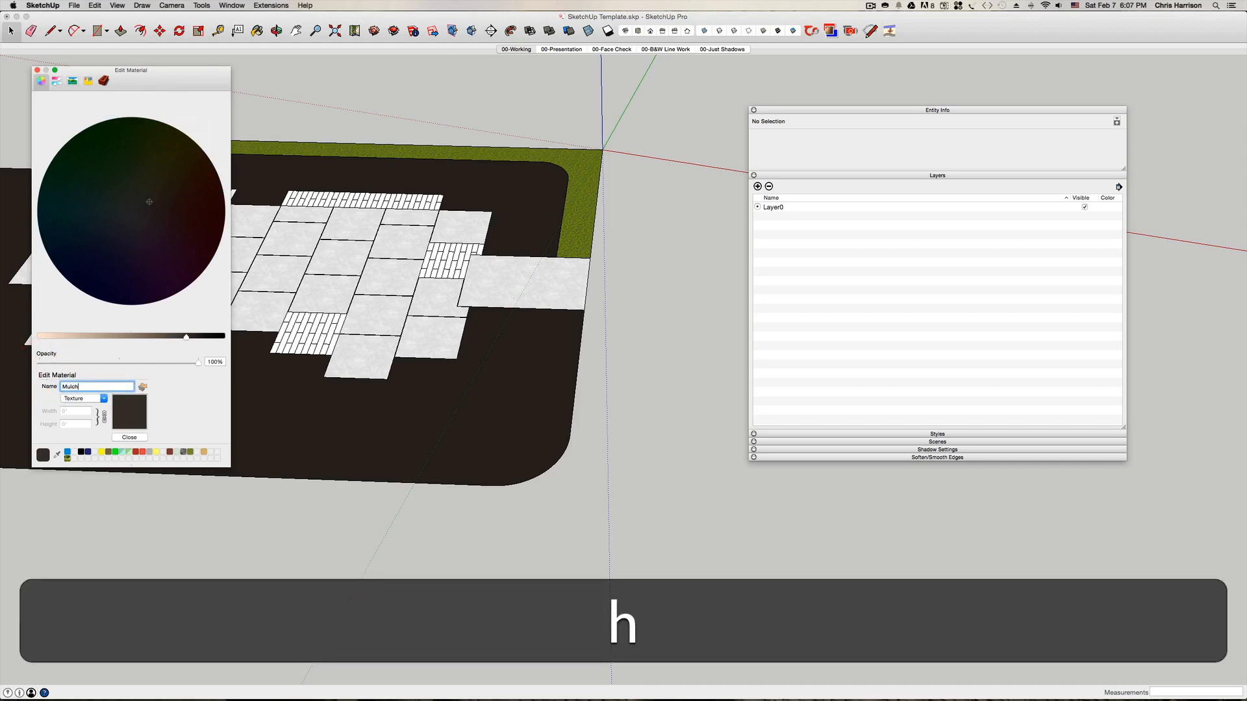
- Load Mulch.jpg as the Mulch material's texture
{"action": "left_click", "coordinate": [104, 400]}
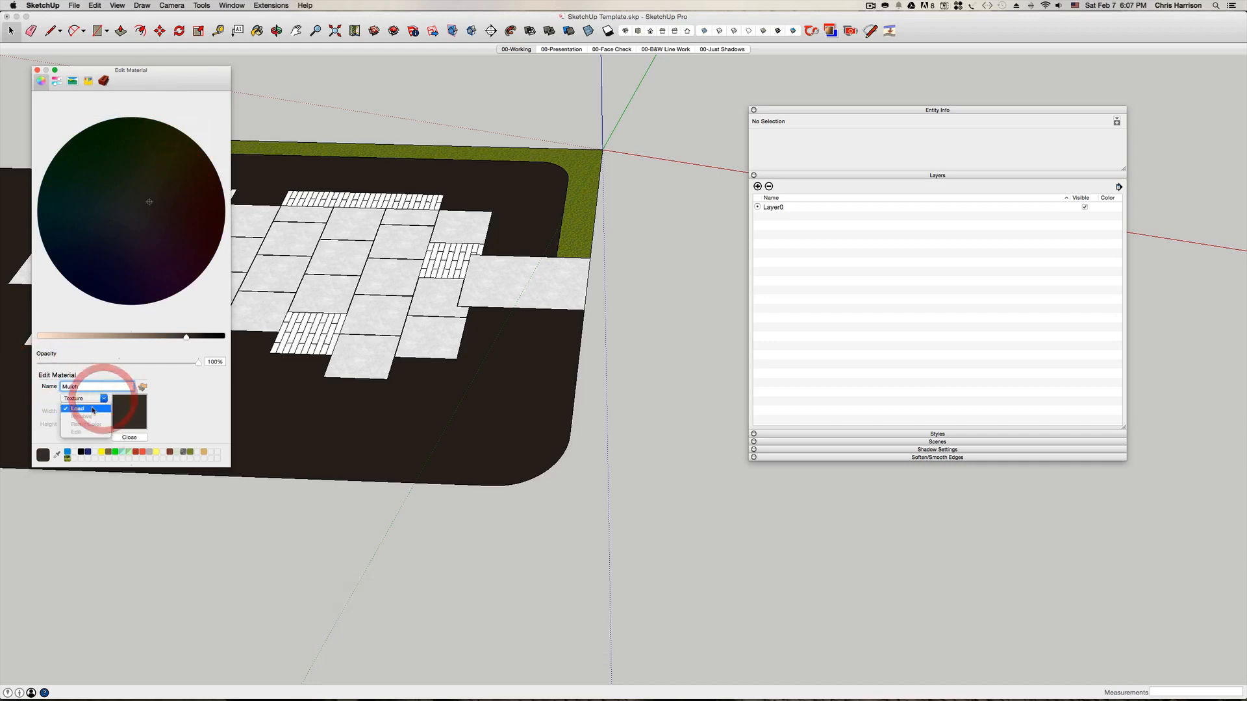
{"action": "left_click", "coordinate": [92, 408]}
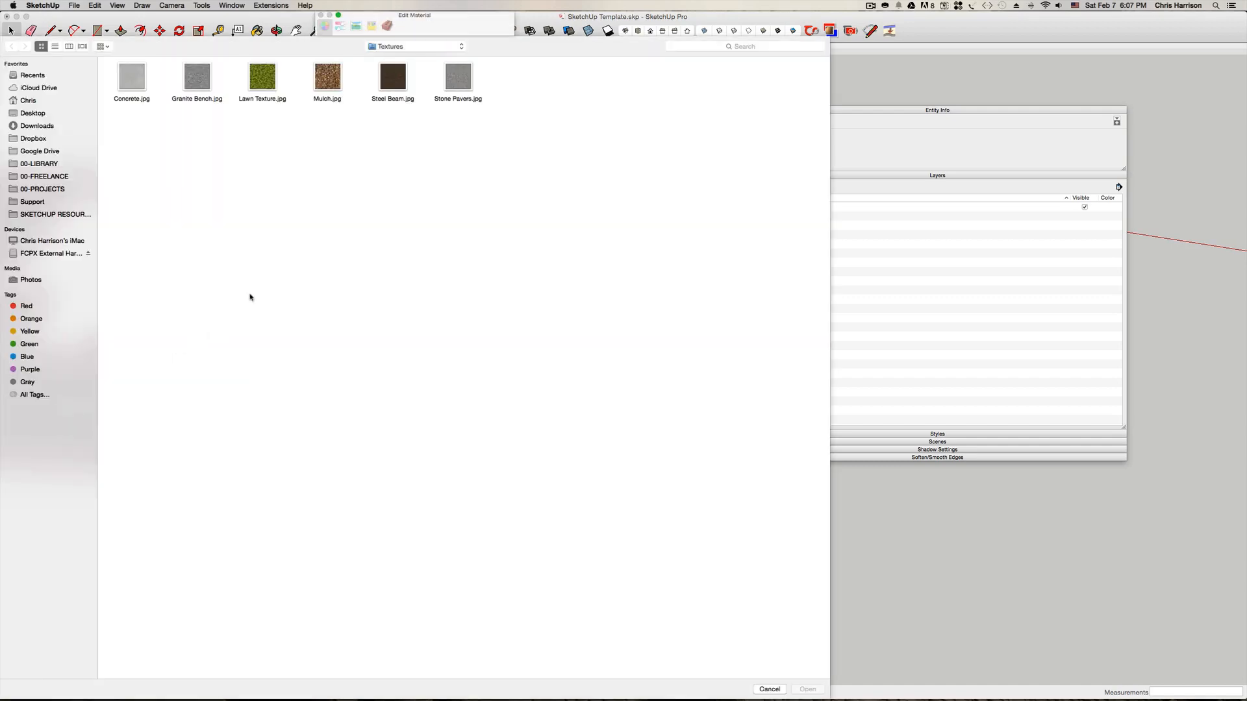
{"action": "double_click", "coordinate": [328, 79]}
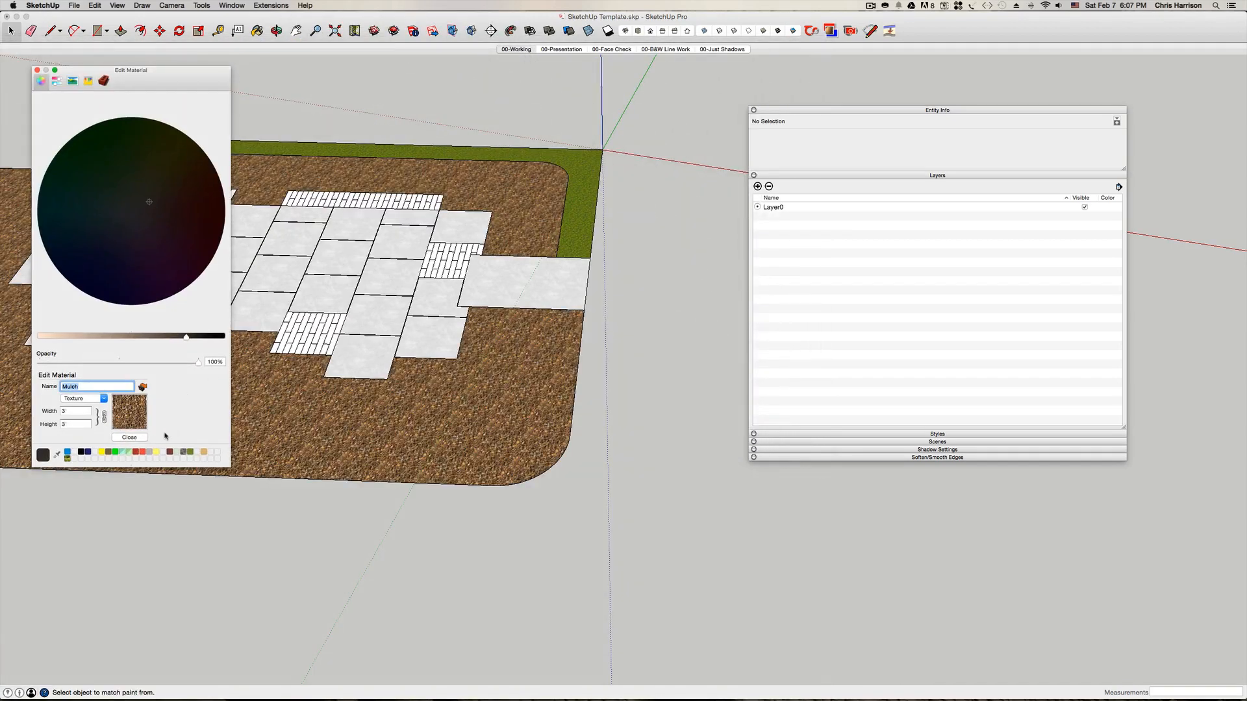
{"action": "scroll", "coordinate": [411, 371], "scroll_direction": "up", "scroll_amount": 5}
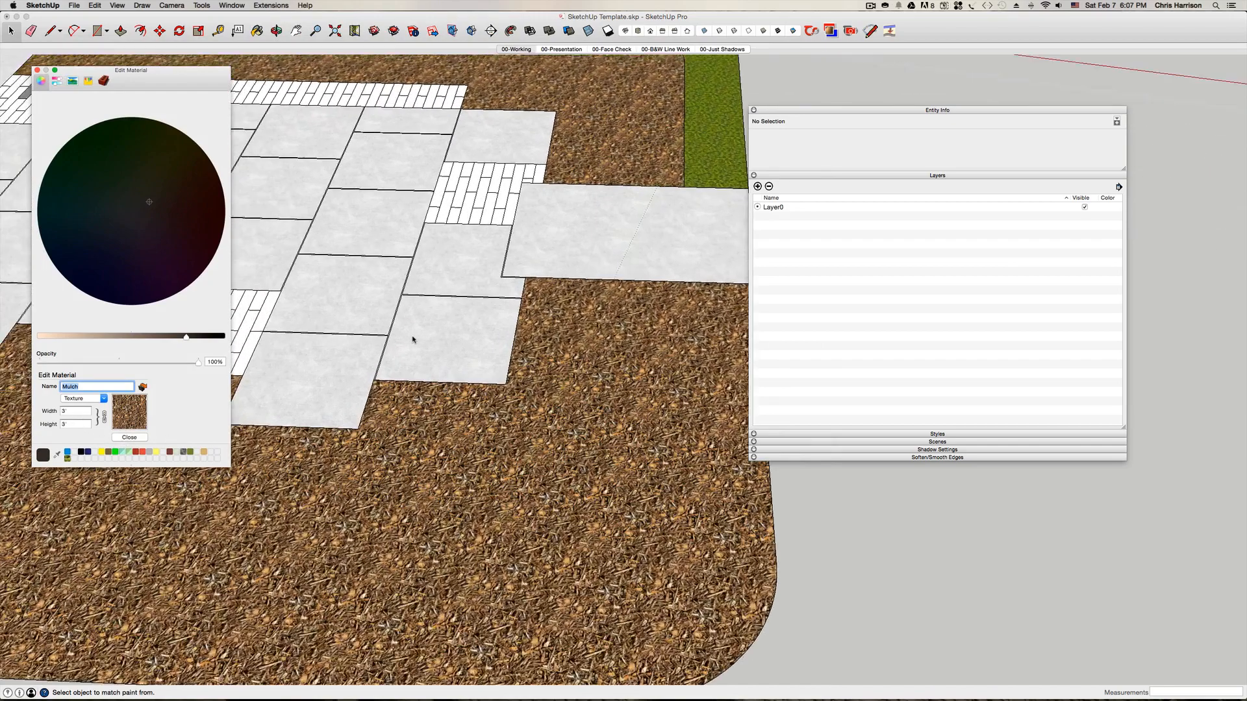
- Set the Mulch texture width to 2 feet, finish editing the material, and save the model
{"action": "left_click", "coordinate": [80, 413]}
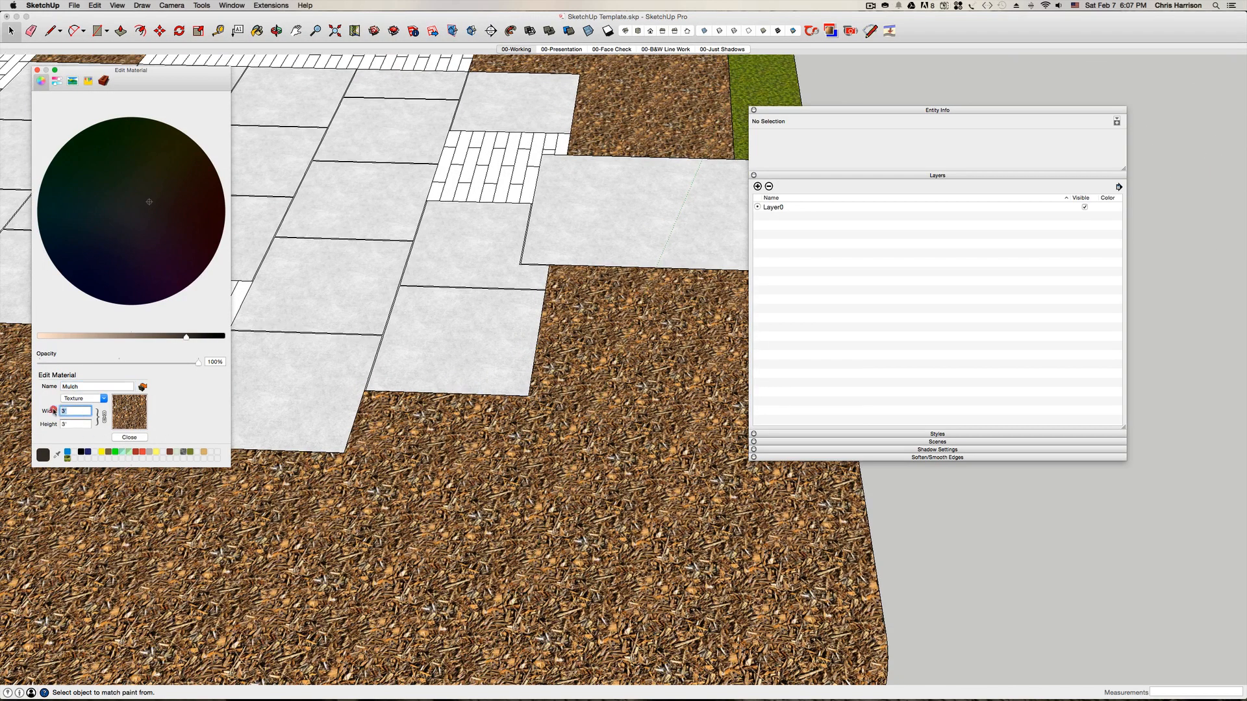
{"action": "type", "text": "2"}
{"action": "key", "text": "Return"}
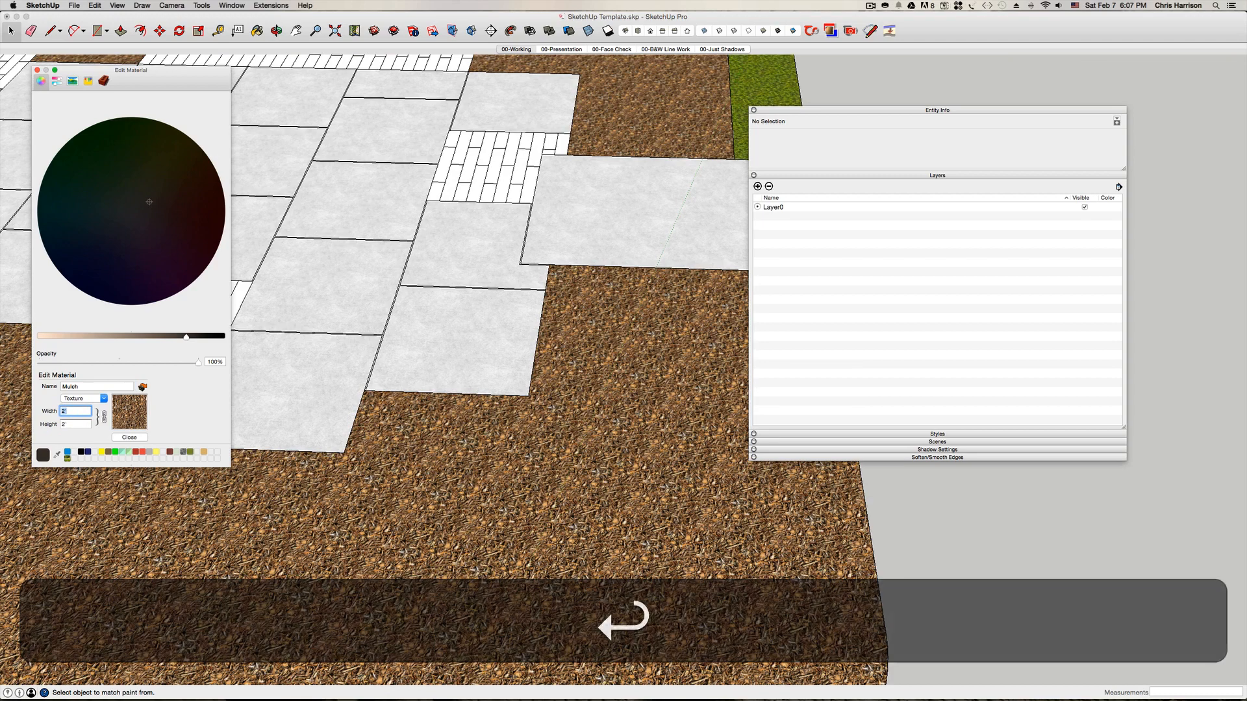
{"action": "left_click", "coordinate": [130, 437]}
{"action": "scroll", "coordinate": [353, 293], "scroll_direction": "down", "scroll_amount": 4}
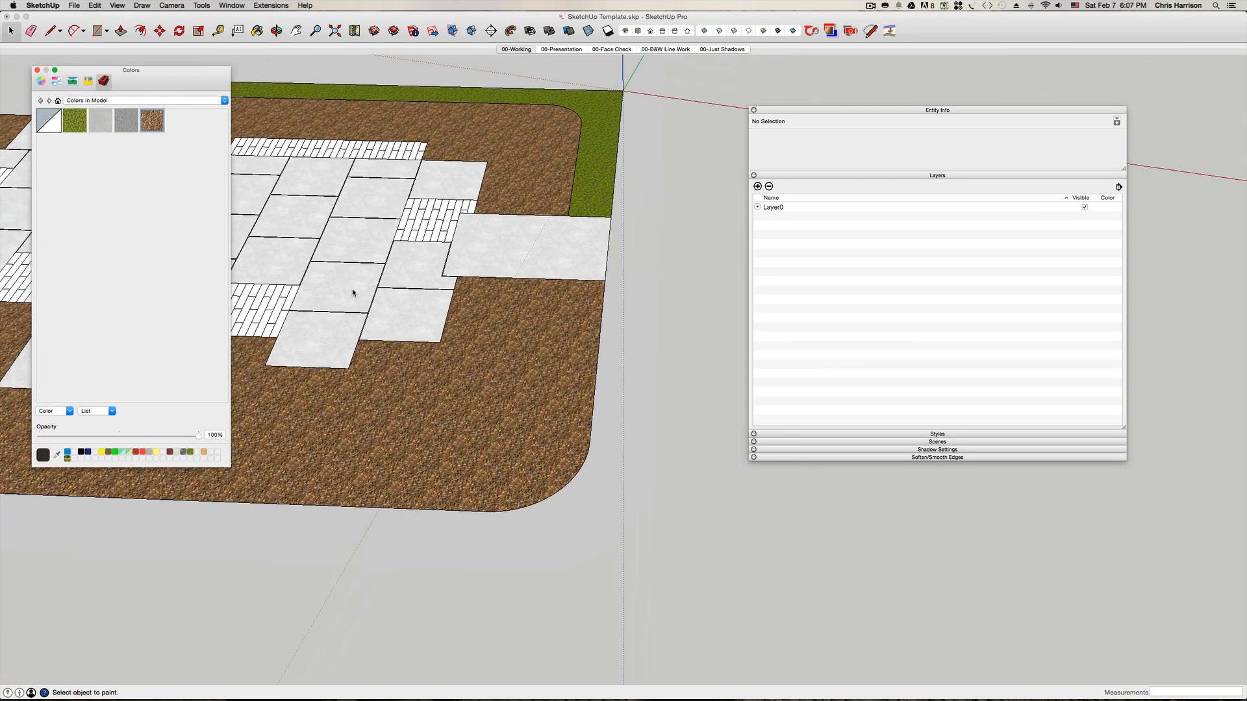
{"action": "key", "text": "super+s"}
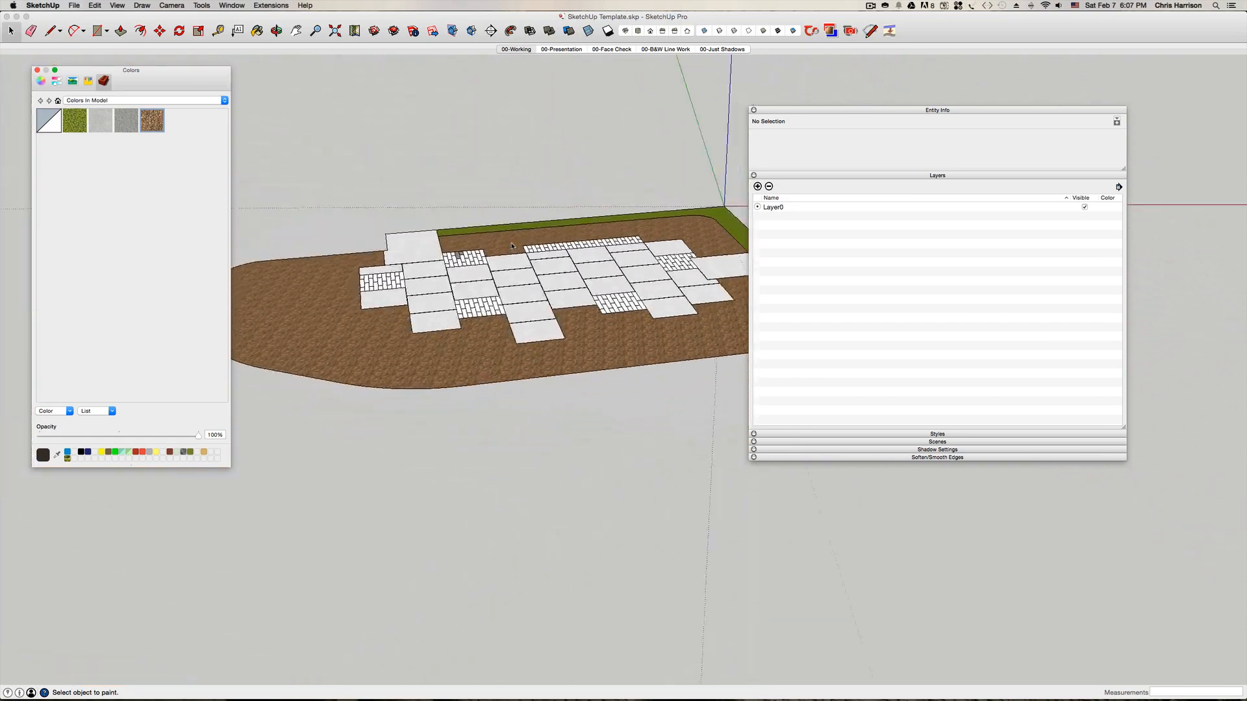
- Set the camera to Perspective projection
{"action": "left_click", "coordinate": [172, 6]}
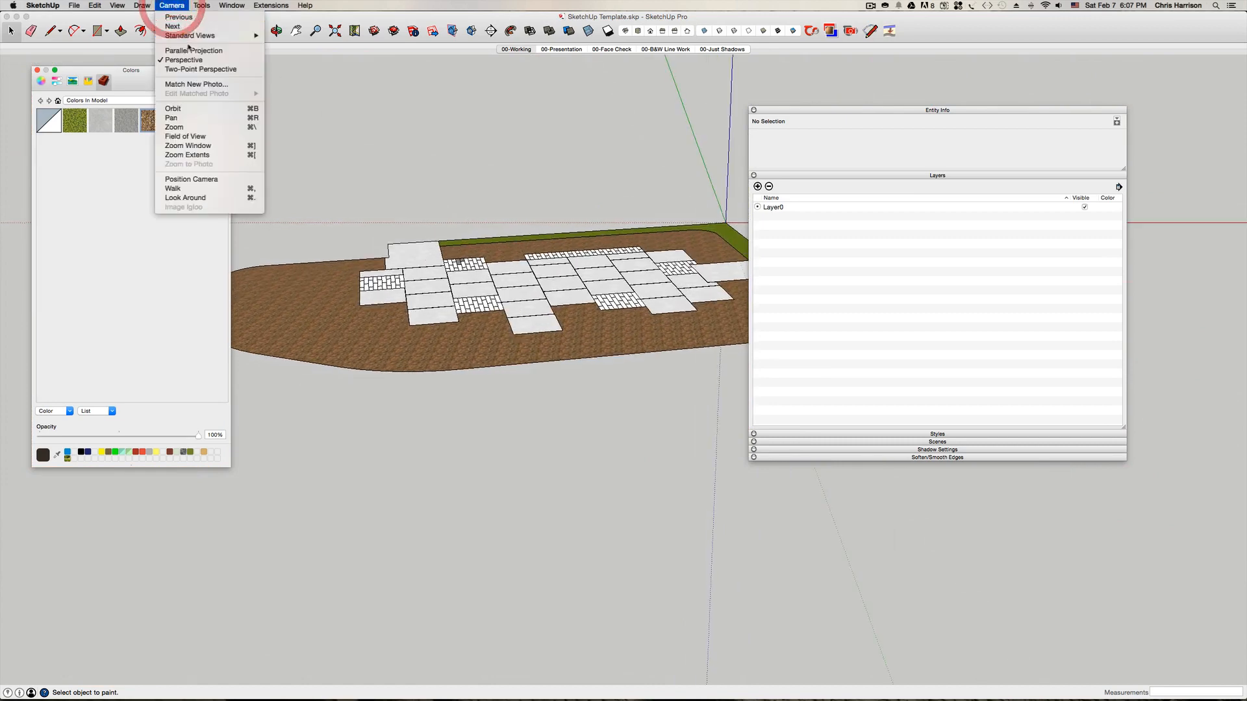
{"action": "left_click", "coordinate": [188, 59]}
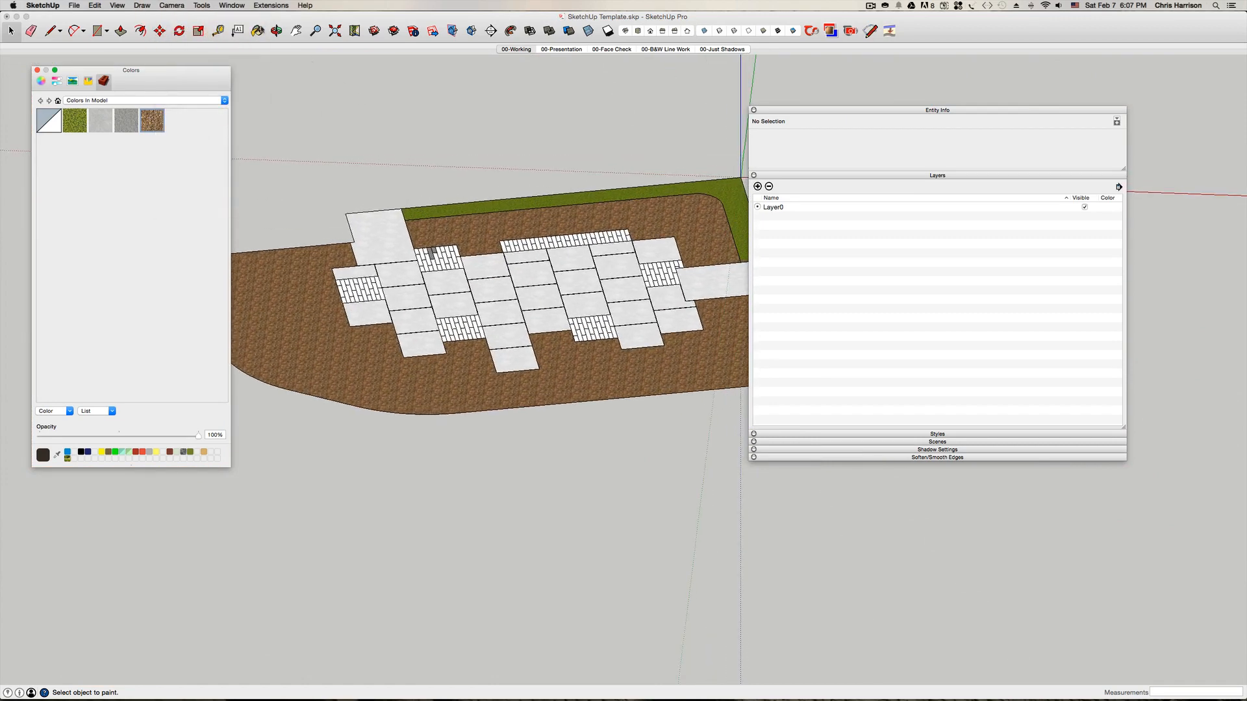
{"action": "left_click", "coordinate": [167, 7]}
{"action": "left_click", "coordinate": [186, 59]}
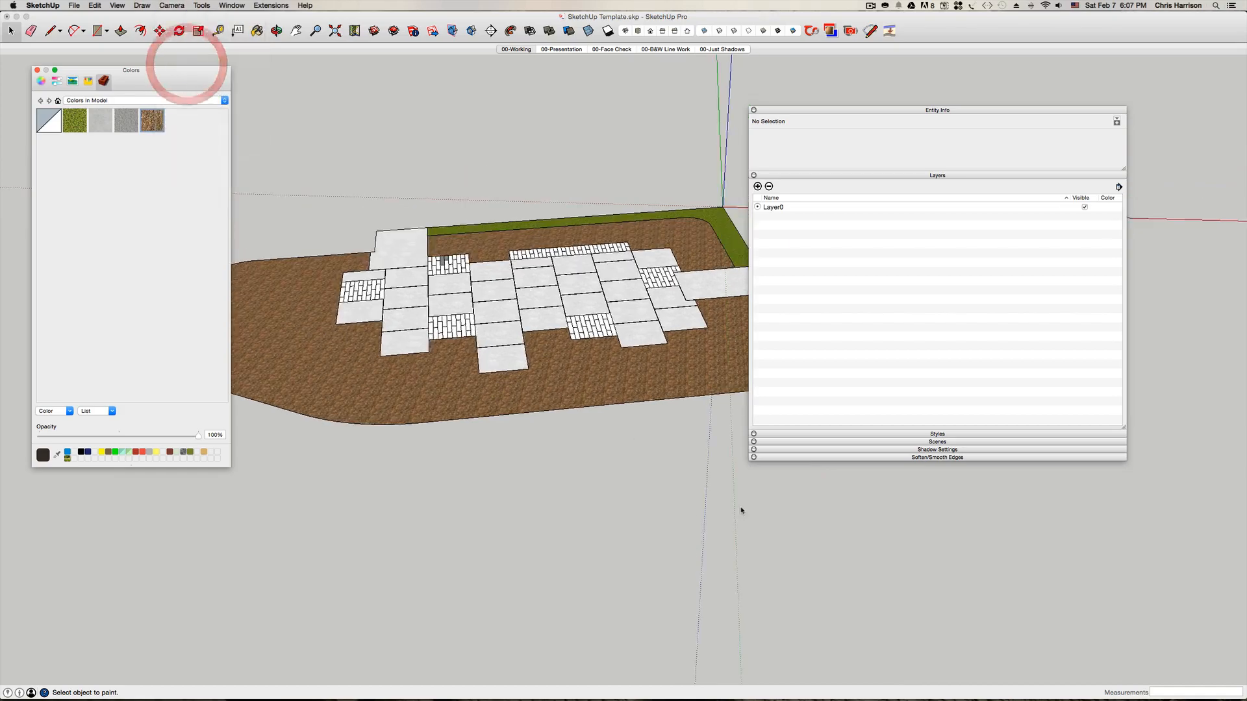
{"action": "scroll", "coordinate": [356, 357], "scroll_direction": "up", "scroll_amount": 10}
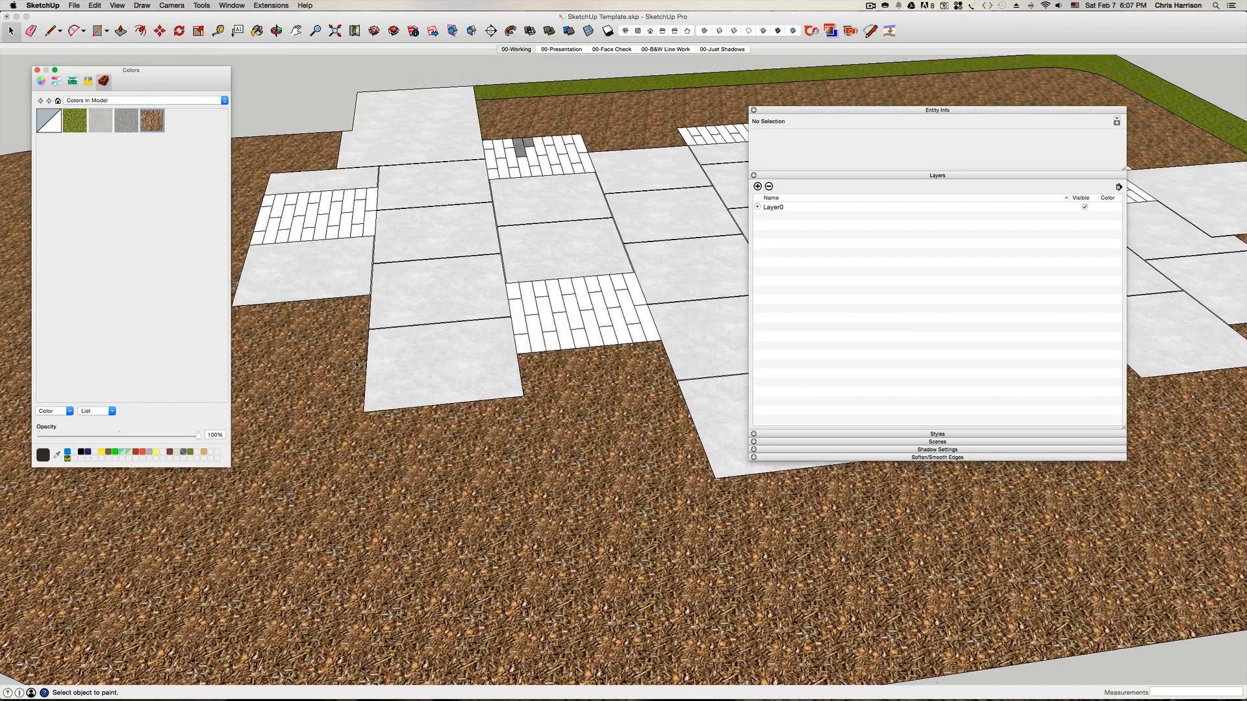
{"action": "scroll", "coordinate": [358, 370], "scroll_direction": "up", "scroll_amount": 10}
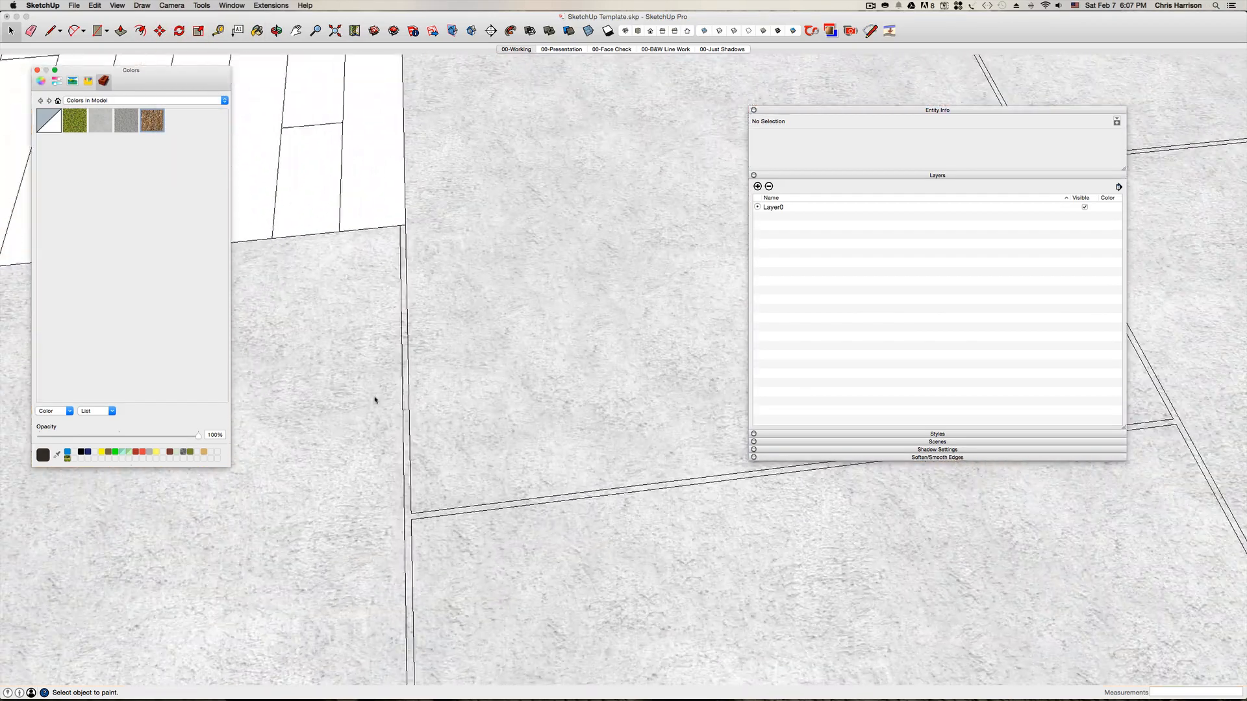
{"action": "scroll", "coordinate": [389, 399], "scroll_direction": "down", "scroll_amount": 5}
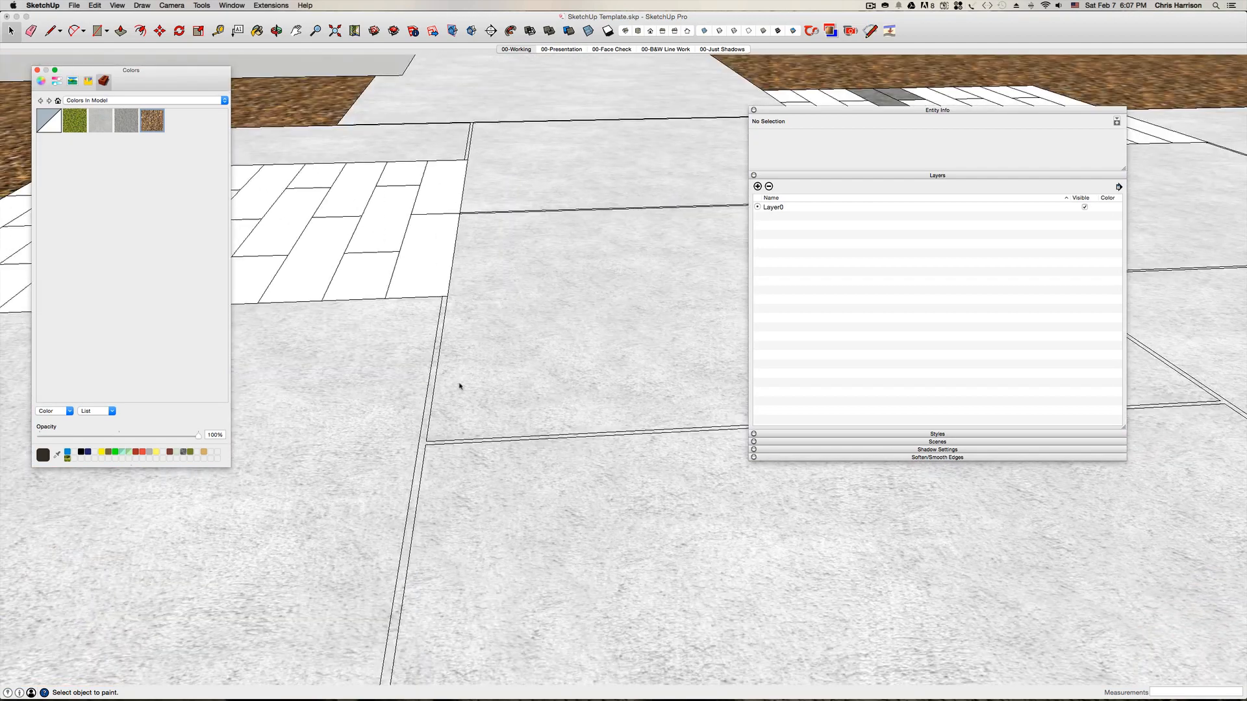
{"action": "scroll", "coordinate": [429, 427], "scroll_direction": "up", "scroll_amount": 3}
{"action": "key", "text": "p"}
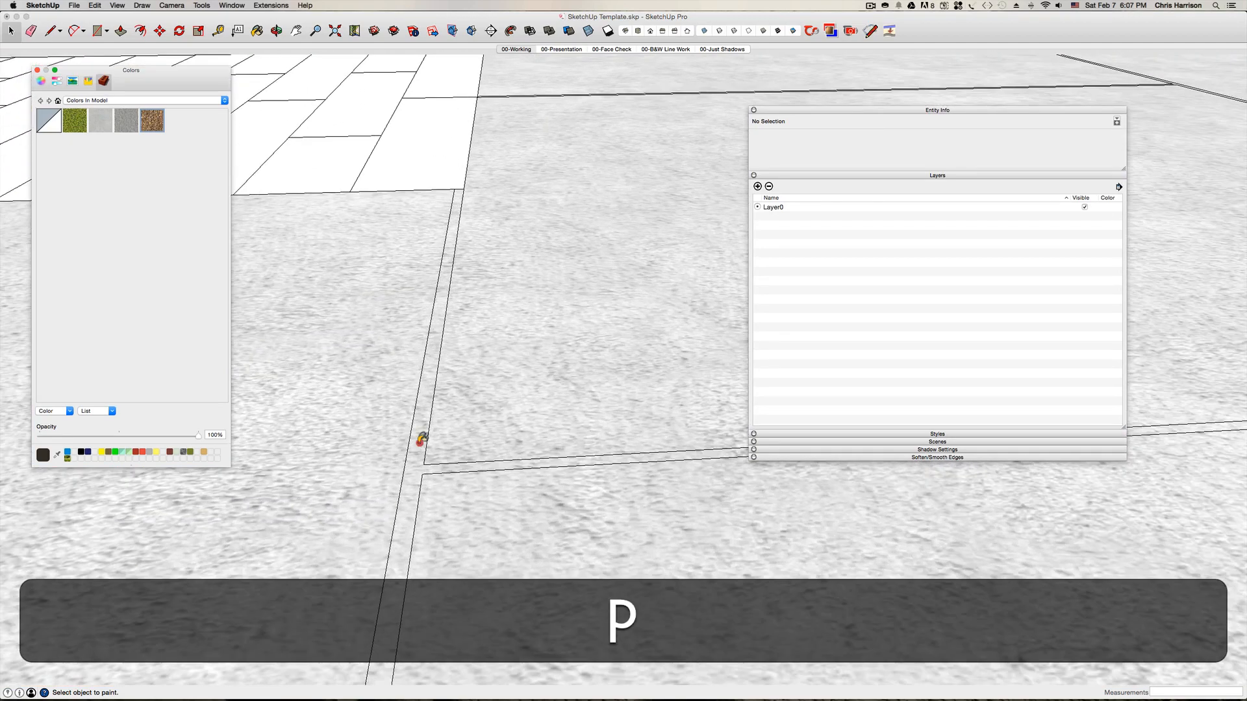
{"action": "left_click", "coordinate": [417, 438]}
{"action": "key", "text": "super+z"}
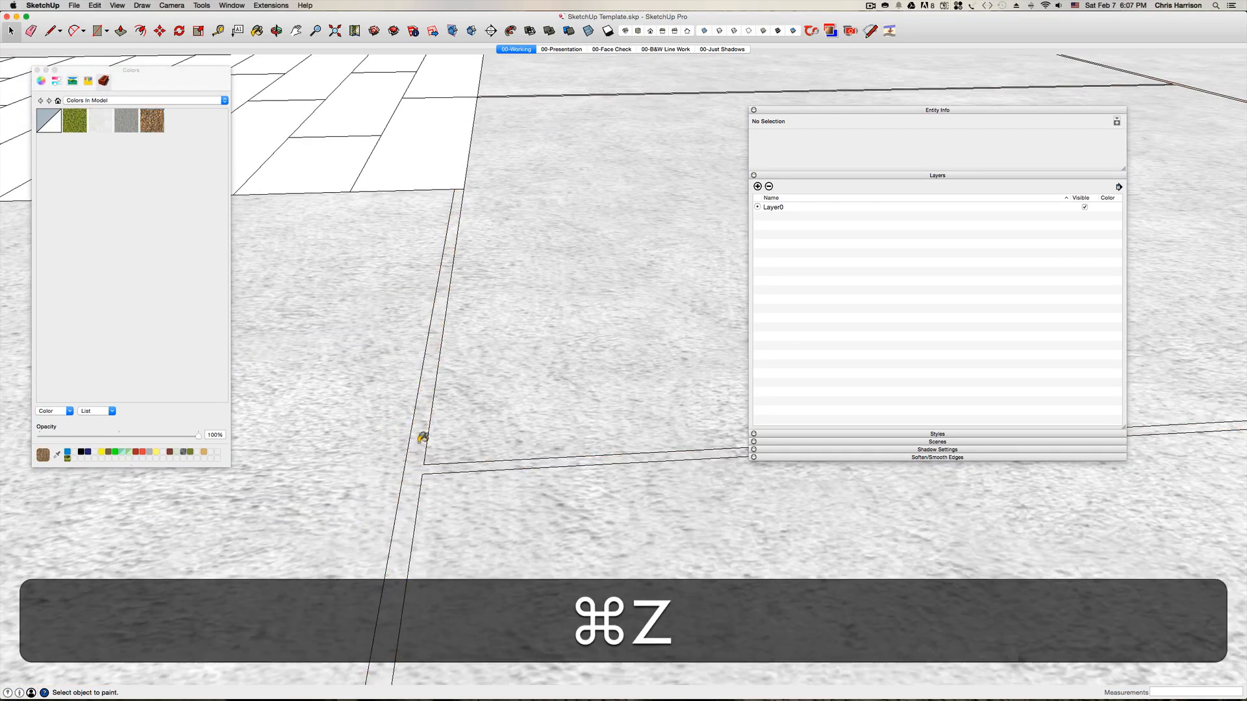
- Push the narrow joint face between the concrete walkway slabs down 1/2" with Push/Pull
{"action": "key", "text": "p"}
{"action": "left_click_drag", "start_coordinate": [422, 426], "coordinate": [422, 430]}
{"action": "key", "text": "Return"}
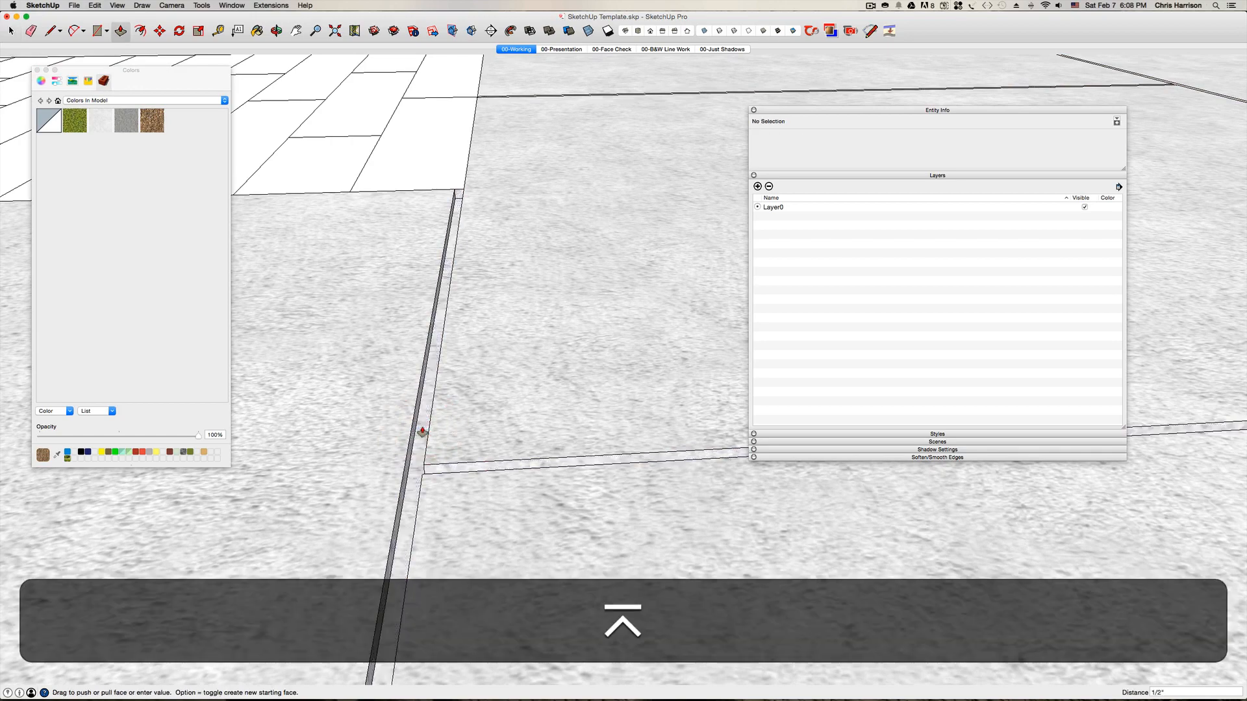
{"action": "key", "text": "space"}
{"action": "scroll", "coordinate": [423, 431], "scroll_direction": "down", "scroll_amount": 3}
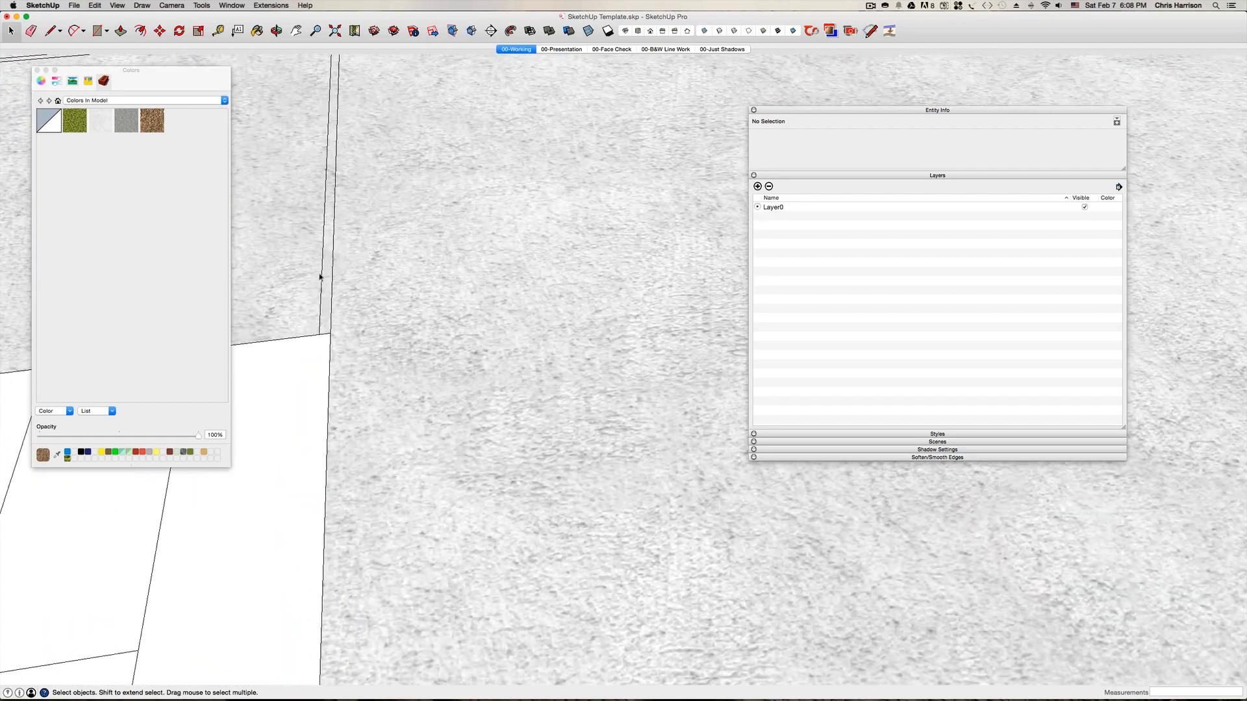
- Push the short joint face that ends at the corner of the unpainted plank pavers down 0.5"
{"action": "left_click", "coordinate": [326, 290]}
{"action": "scroll", "coordinate": [326, 291], "scroll_direction": "up", "scroll_amount": 2}
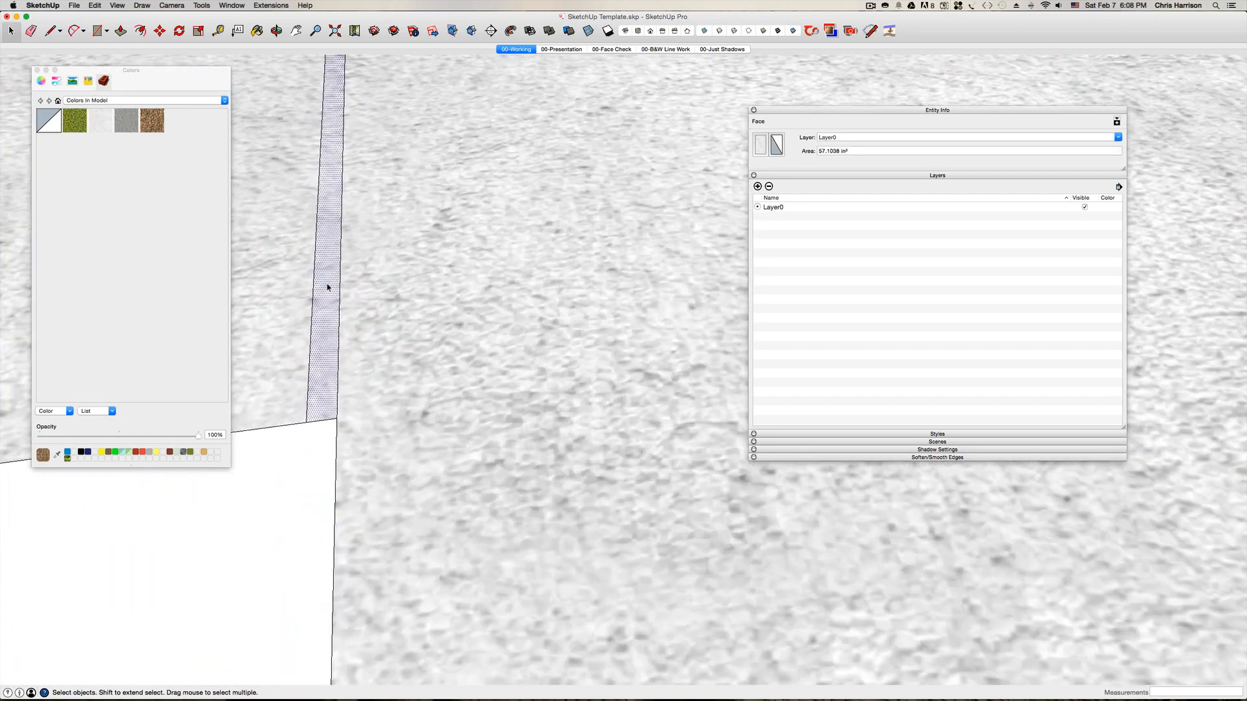
{"action": "key", "text": "p"}
{"action": "left_click", "coordinate": [326, 290]}
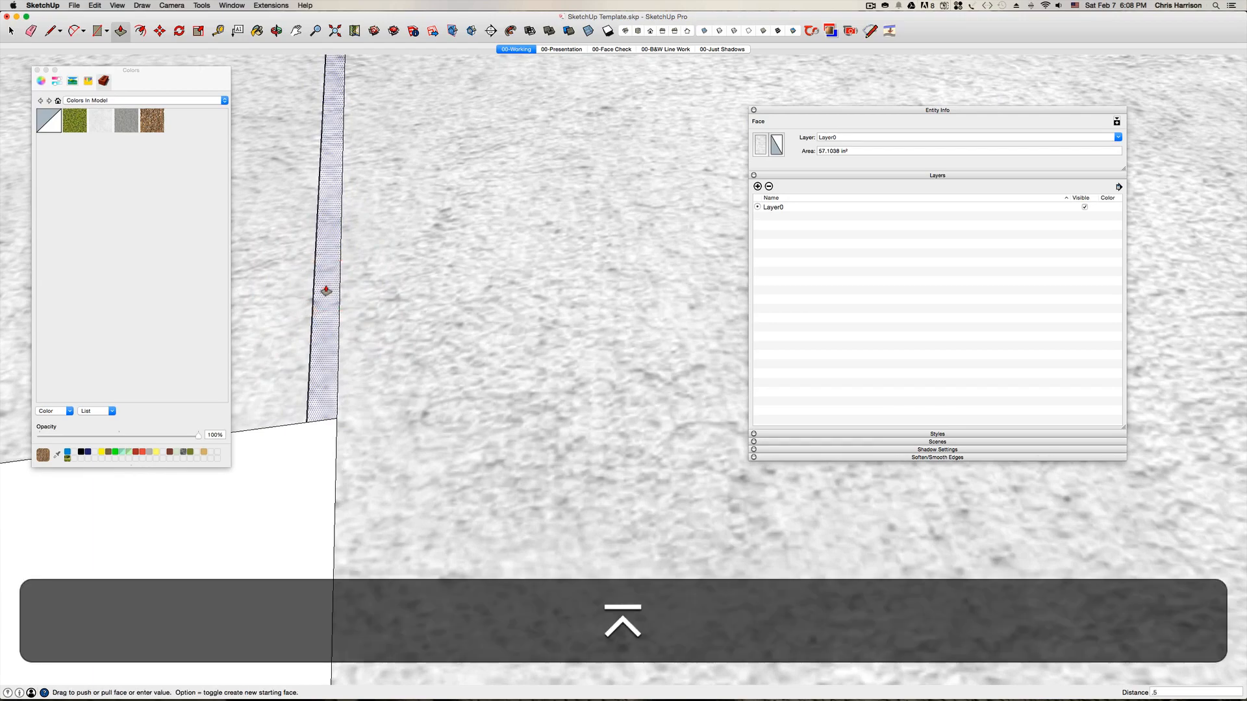
{"action": "key", "text": "space"}
{"action": "scroll", "coordinate": [326, 290], "scroll_direction": "down", "scroll_amount": 5}
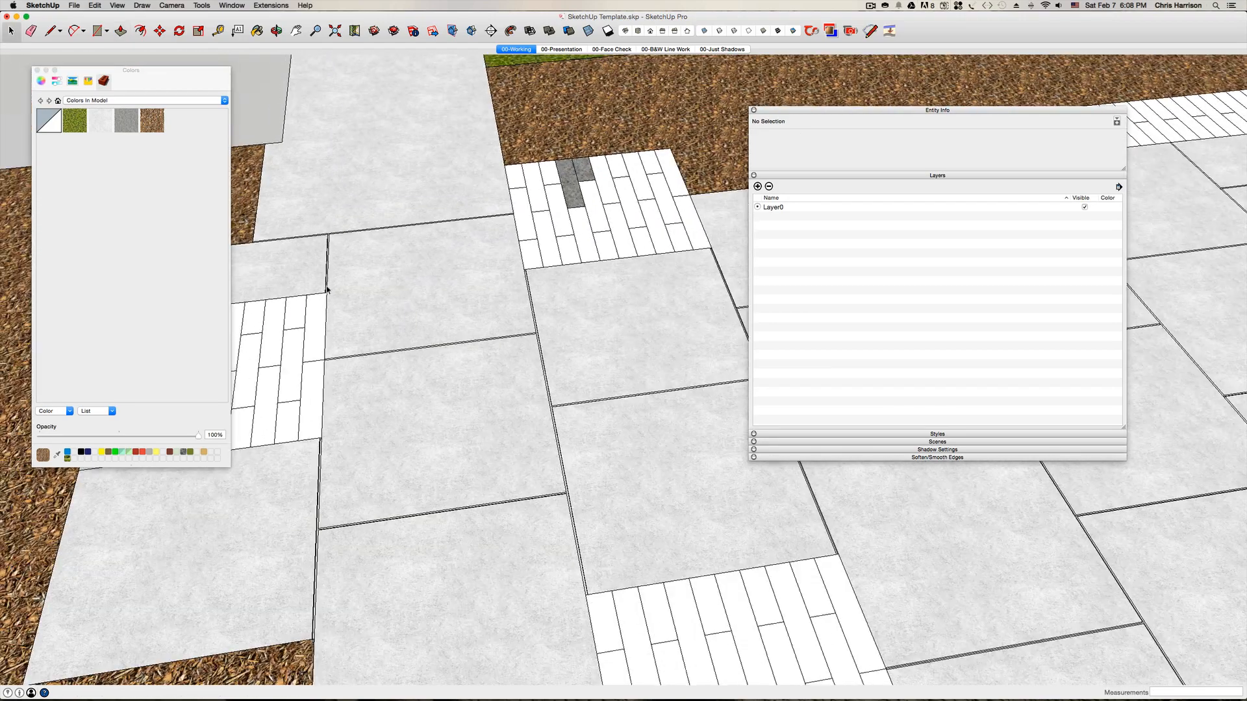
- Paint the unpainted joint across the outermost slabs beside the mulch with the Concrete Walkway material
{"action": "scroll", "coordinate": [398, 228], "scroll_direction": "up", "scroll_amount": 6}
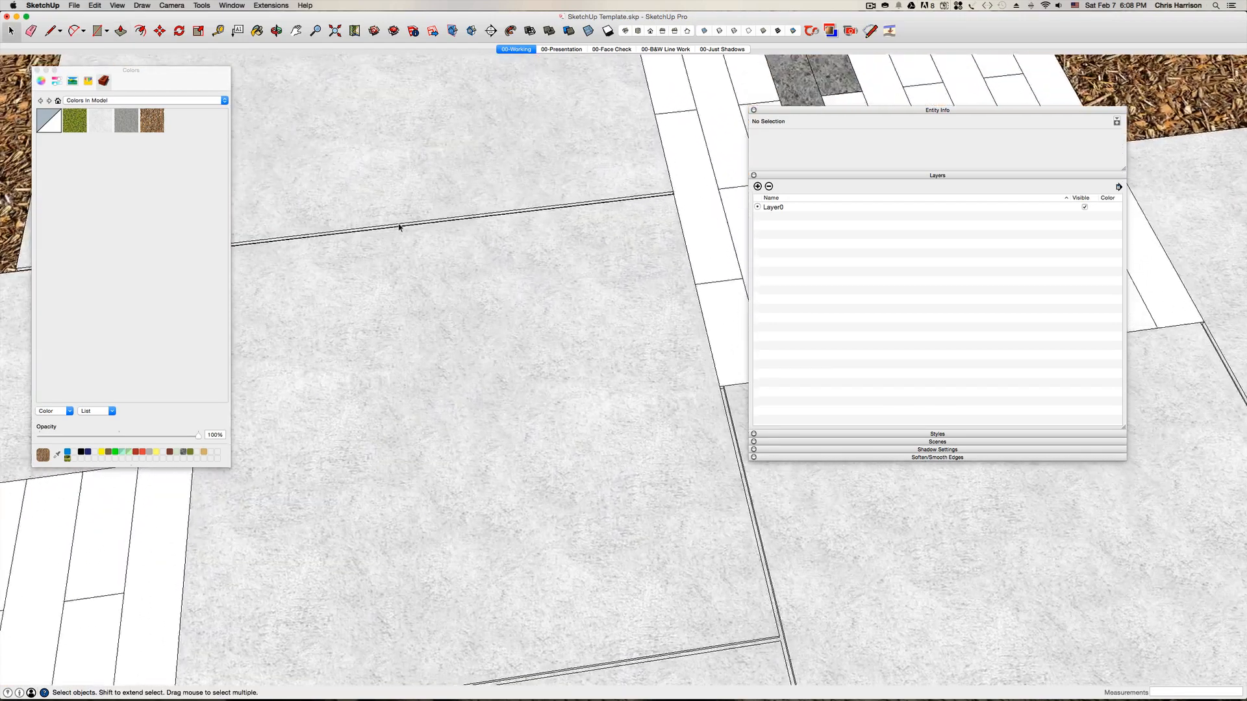
{"action": "scroll", "coordinate": [398, 228], "scroll_direction": "down", "scroll_amount": 6}
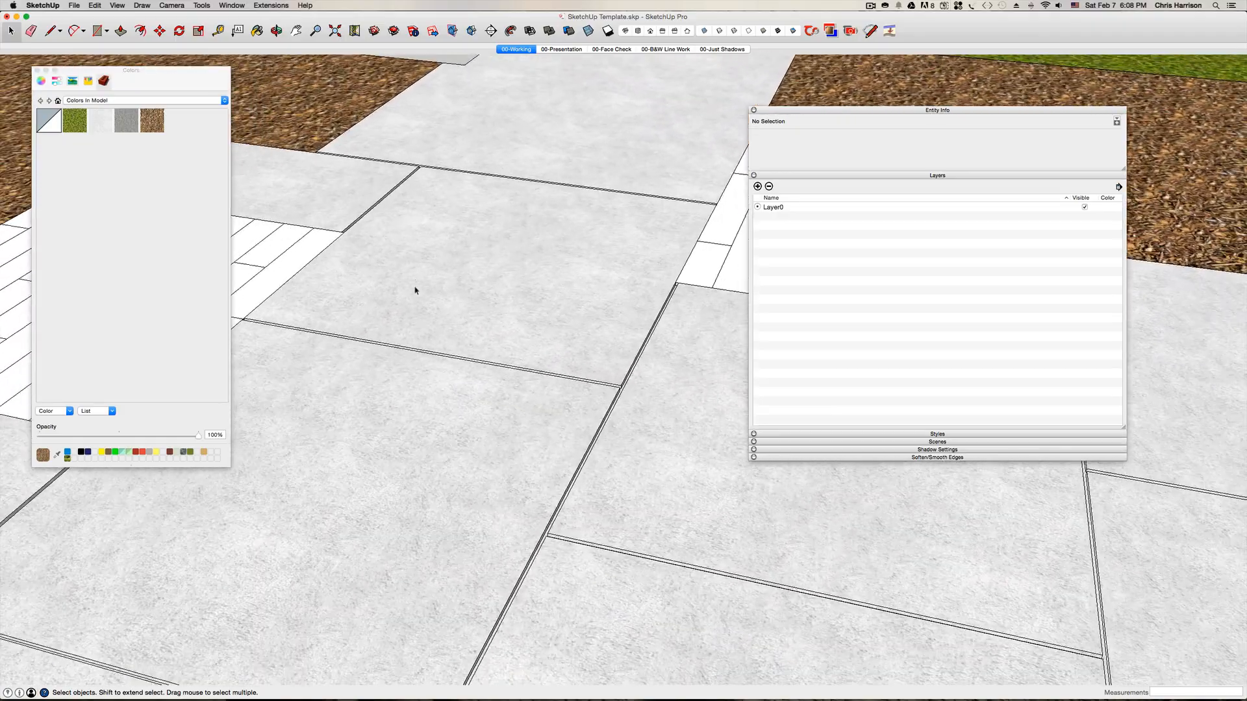
{"action": "scroll", "coordinate": [416, 291], "scroll_direction": "down", "scroll_amount": 4}
{"action": "scroll", "coordinate": [417, 295], "scroll_direction": "up", "scroll_amount": 3}
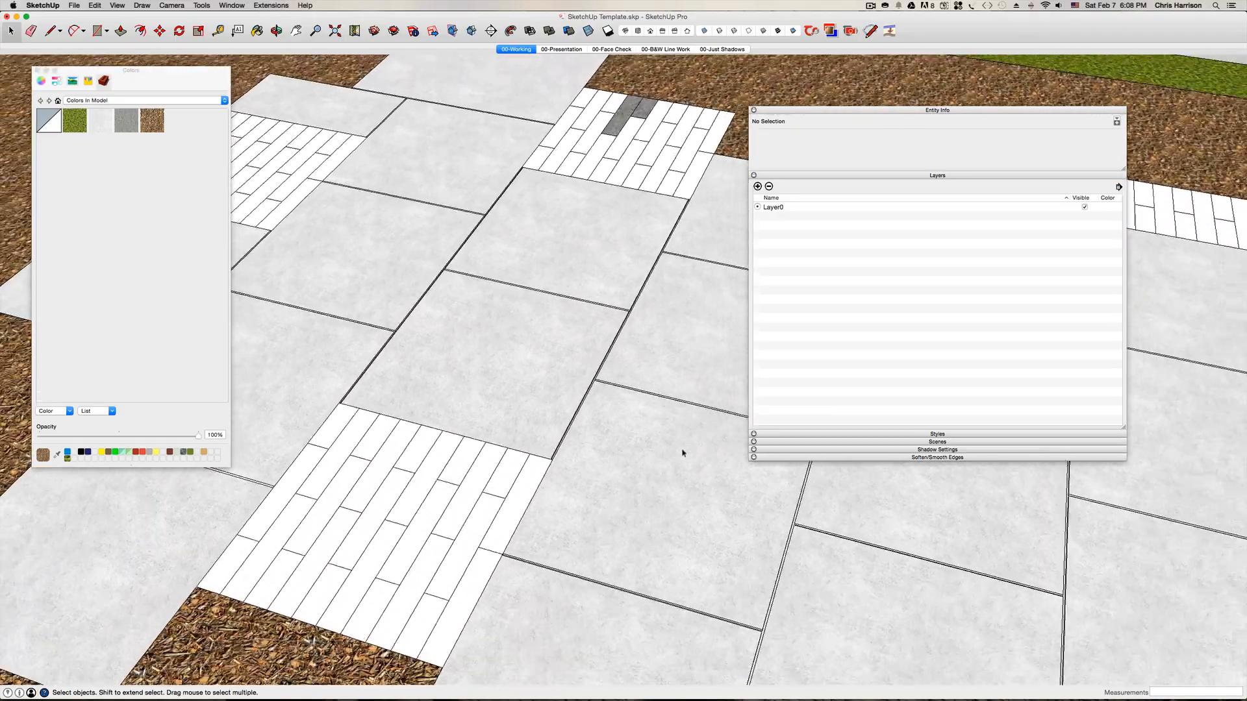
{"action": "scroll", "coordinate": [682, 453], "scroll_direction": "down", "scroll_amount": 4}
{"action": "scroll", "coordinate": [454, 518], "scroll_direction": "up", "scroll_amount": 4}
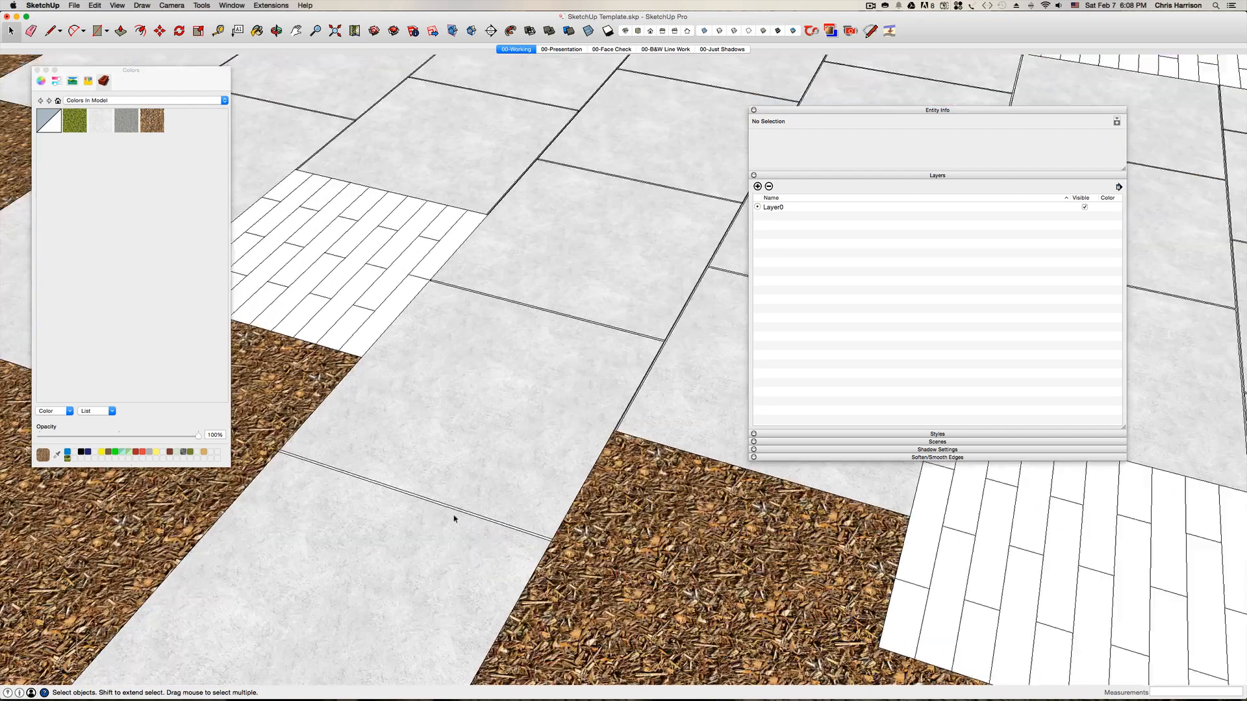
{"action": "scroll", "coordinate": [461, 515], "scroll_direction": "up", "scroll_amount": 5}
{"action": "key", "text": "b"}
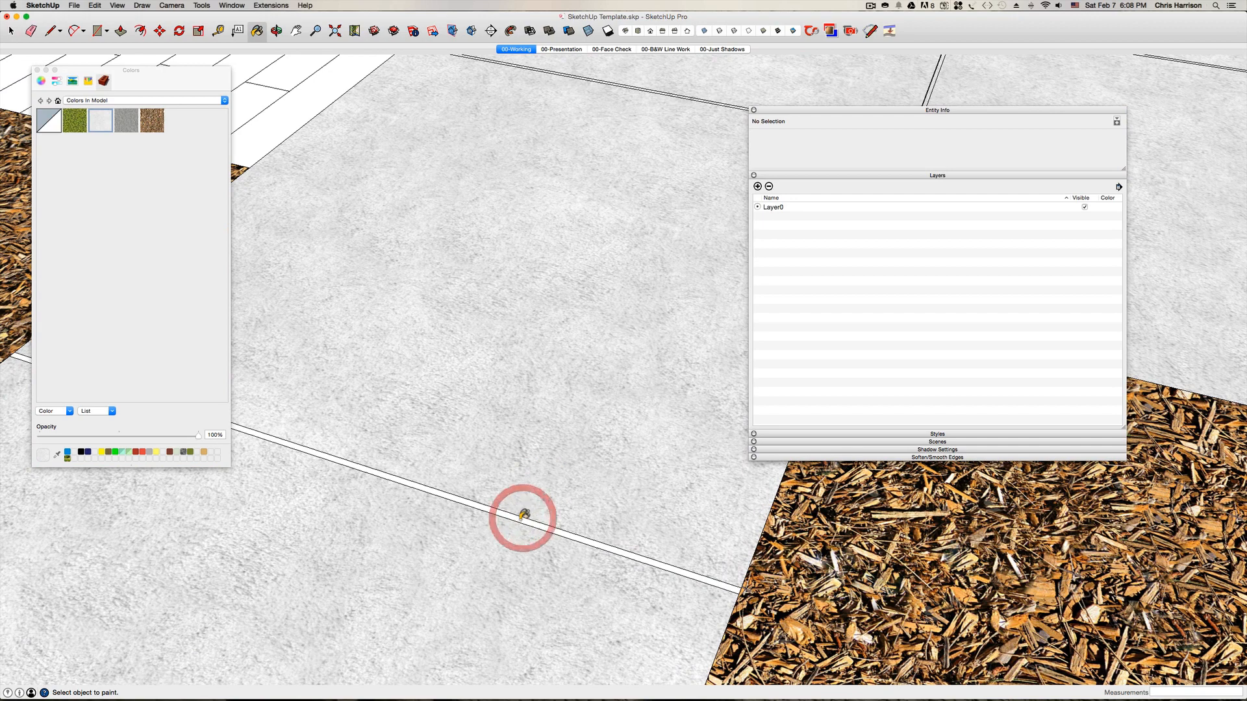
- Push the joint face across the outermost slabs beside the mulch down 0.5"
{"action": "scroll", "coordinate": [521, 519], "scroll_direction": "up", "scroll_amount": 5}
{"action": "key", "text": "p"}
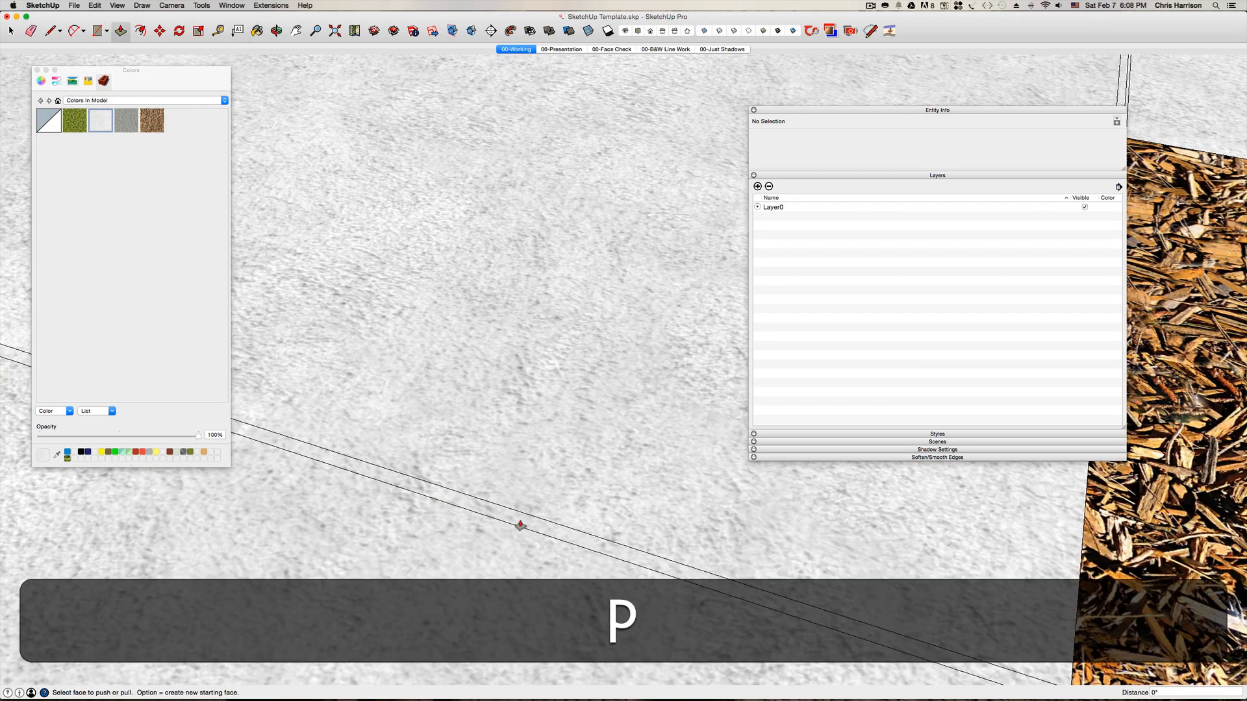
{"action": "left_click", "coordinate": [520, 525]}
{"action": "key", "text": "Return"}
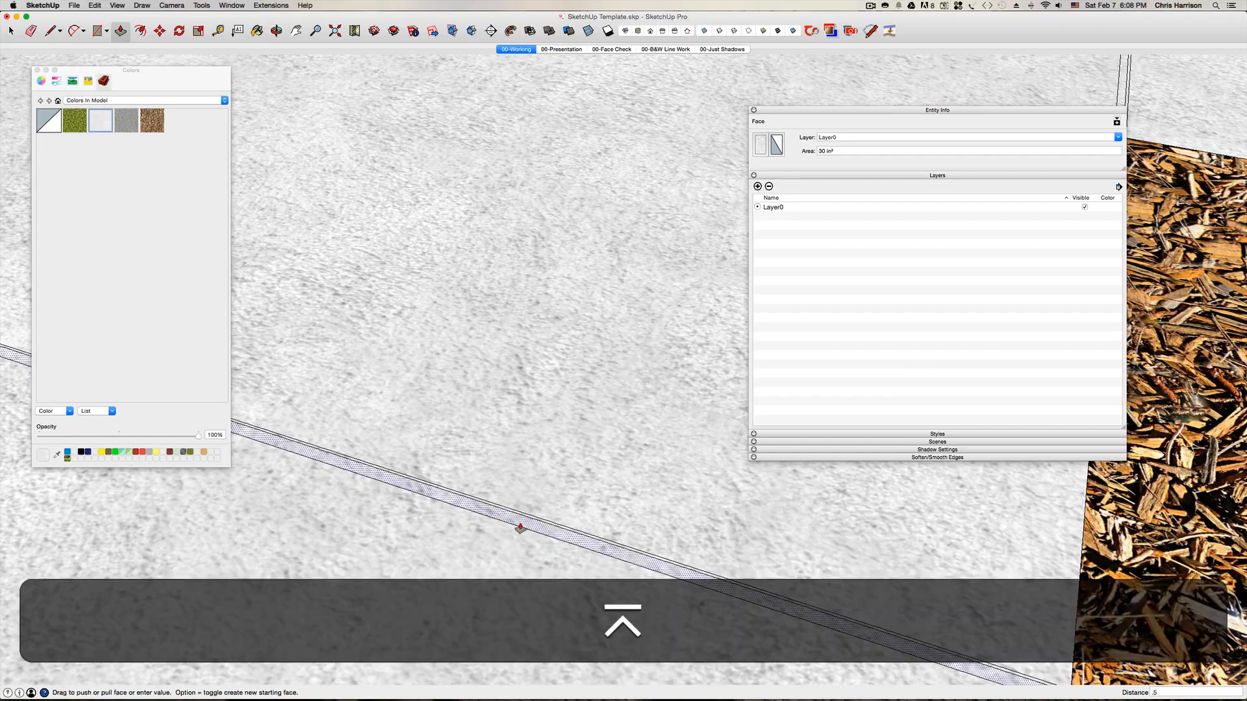
{"action": "key", "text": "space"}
{"action": "scroll", "coordinate": [520, 524], "scroll_direction": "down", "scroll_amount": 10}
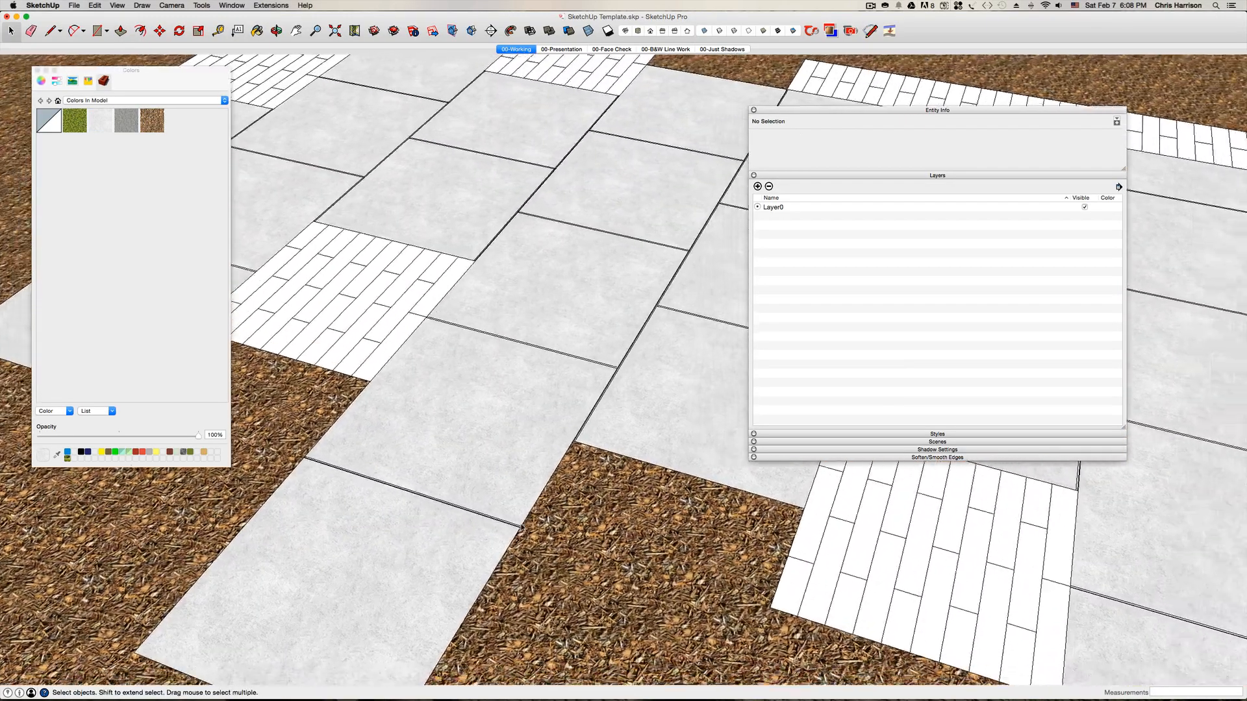
- Push down the L-shaped joint face between the plank pavers and the mulch corner, where the large walkway slab begins
{"action": "scroll", "coordinate": [521, 526], "scroll_direction": "up", "scroll_amount": 10}
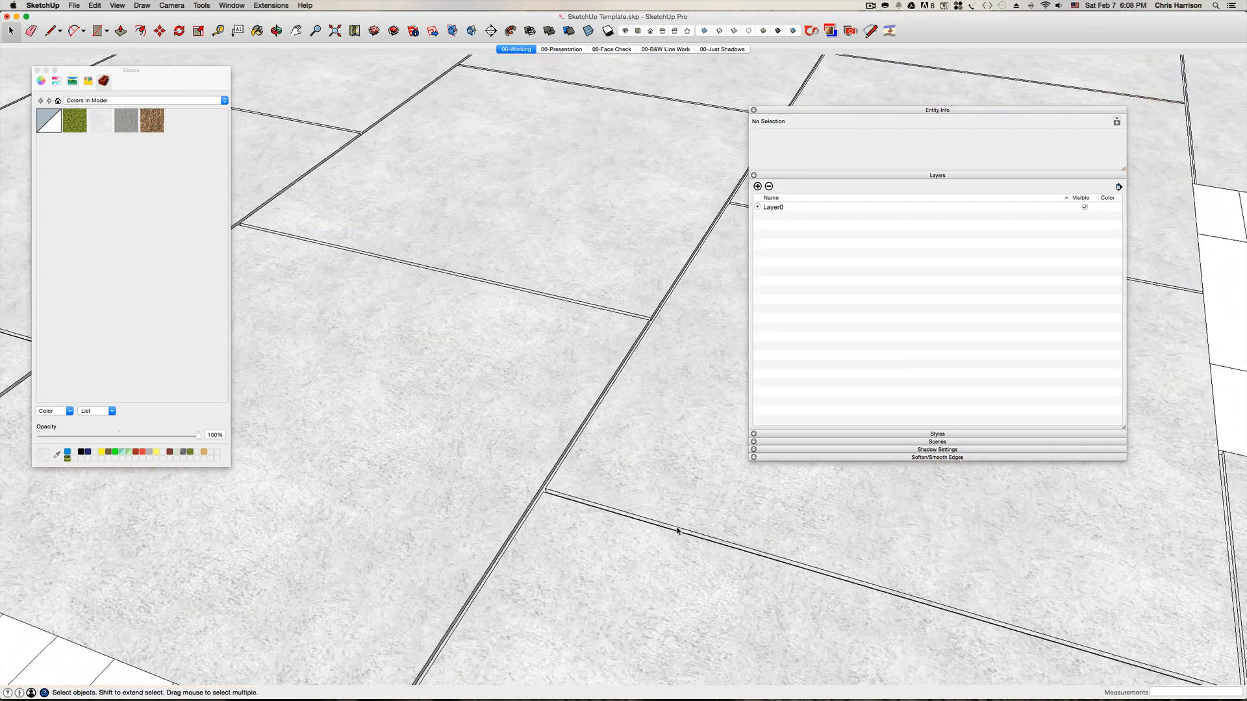
{"action": "scroll", "coordinate": [677, 531], "scroll_direction": "down", "scroll_amount": 5}
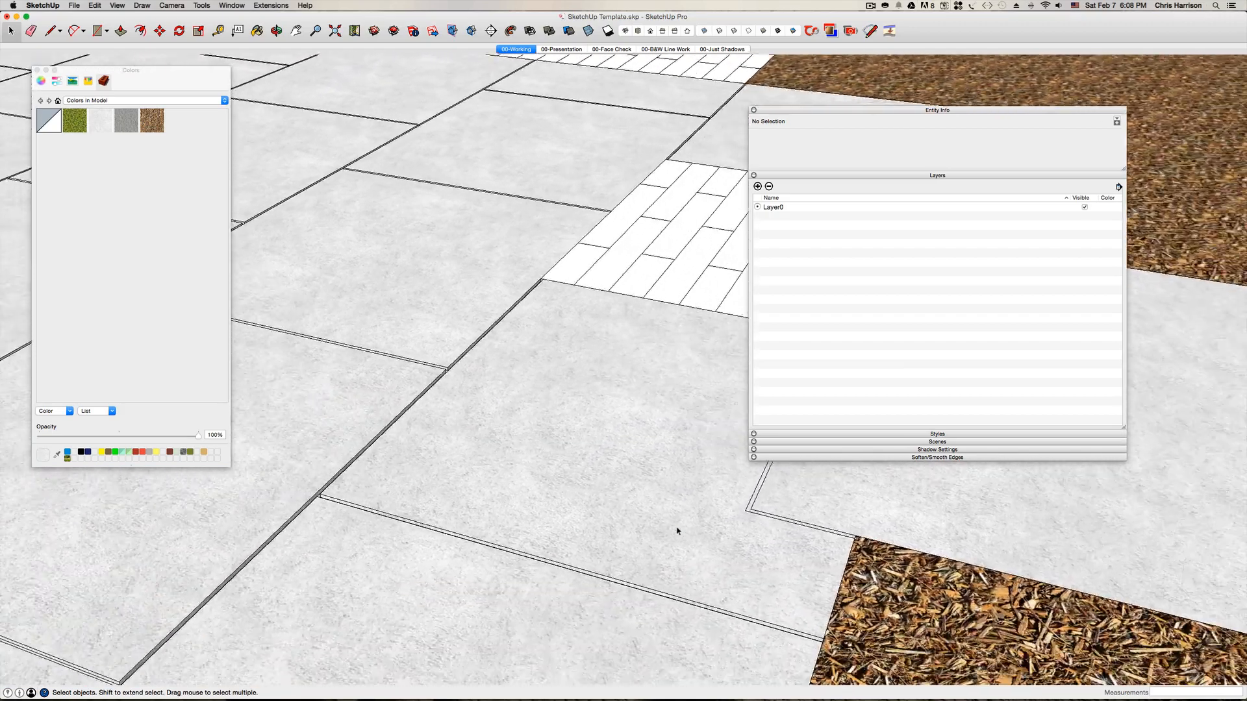
{"action": "middle_click_drag", "start_coordinate": [677, 532], "coordinate": [511, 563]}
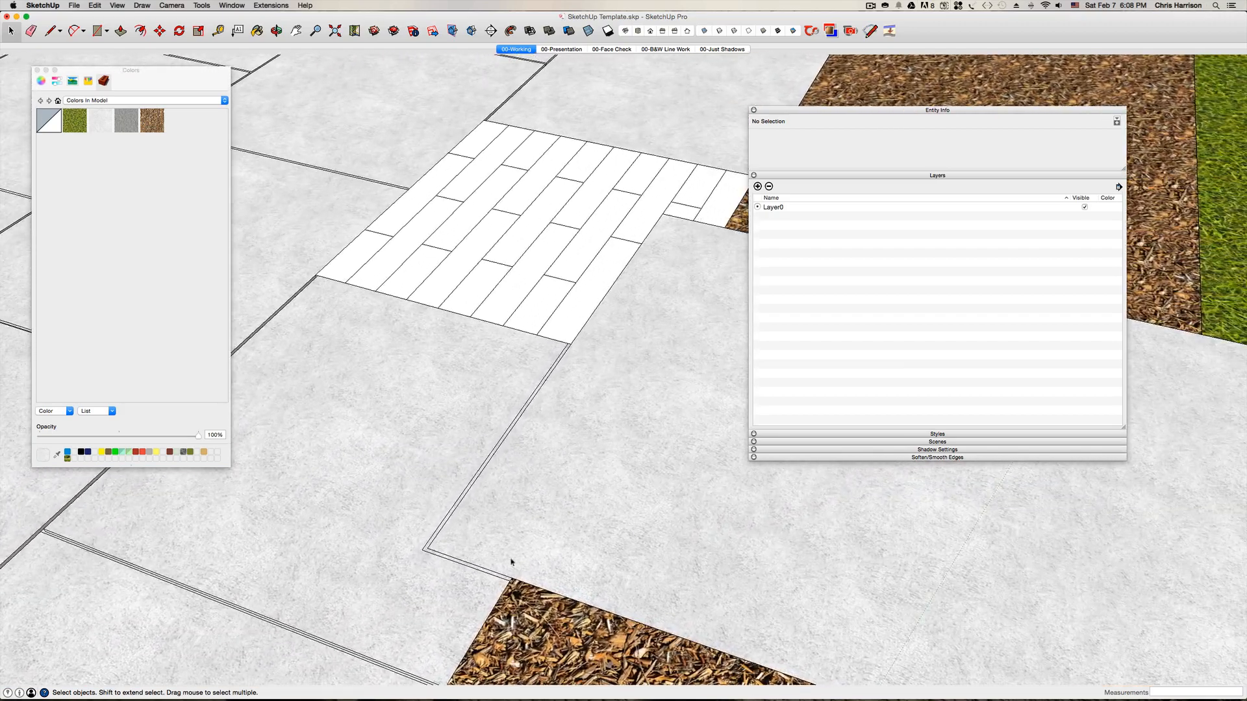
{"action": "scroll", "coordinate": [456, 574], "scroll_direction": "up", "scroll_amount": 6}
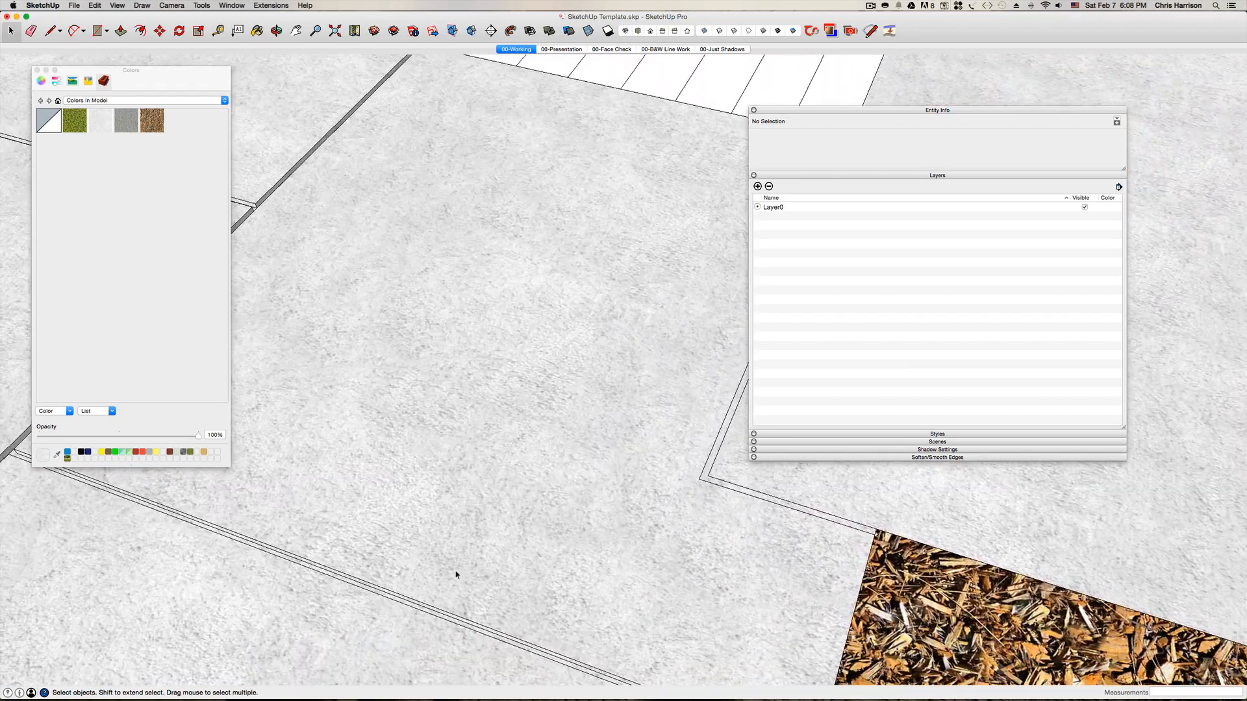
{"action": "middle_click_drag", "start_coordinate": [455, 574], "coordinate": [395, 586]}
{"action": "left_click", "coordinate": [395, 586]}
{"action": "key", "text": "p"}
{"action": "left_click", "coordinate": [395, 588]}
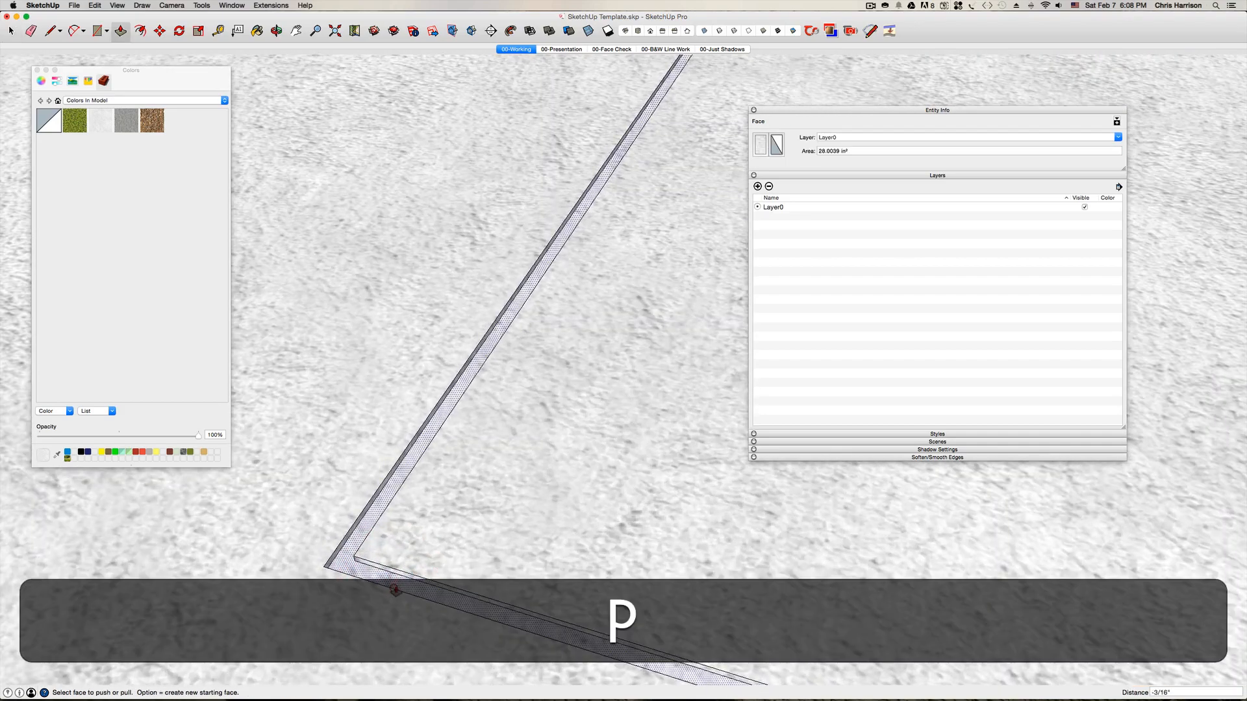
{"action": "key", "text": "space"}
{"action": "scroll", "coordinate": [396, 590], "scroll_direction": "down", "scroll_amount": 10}
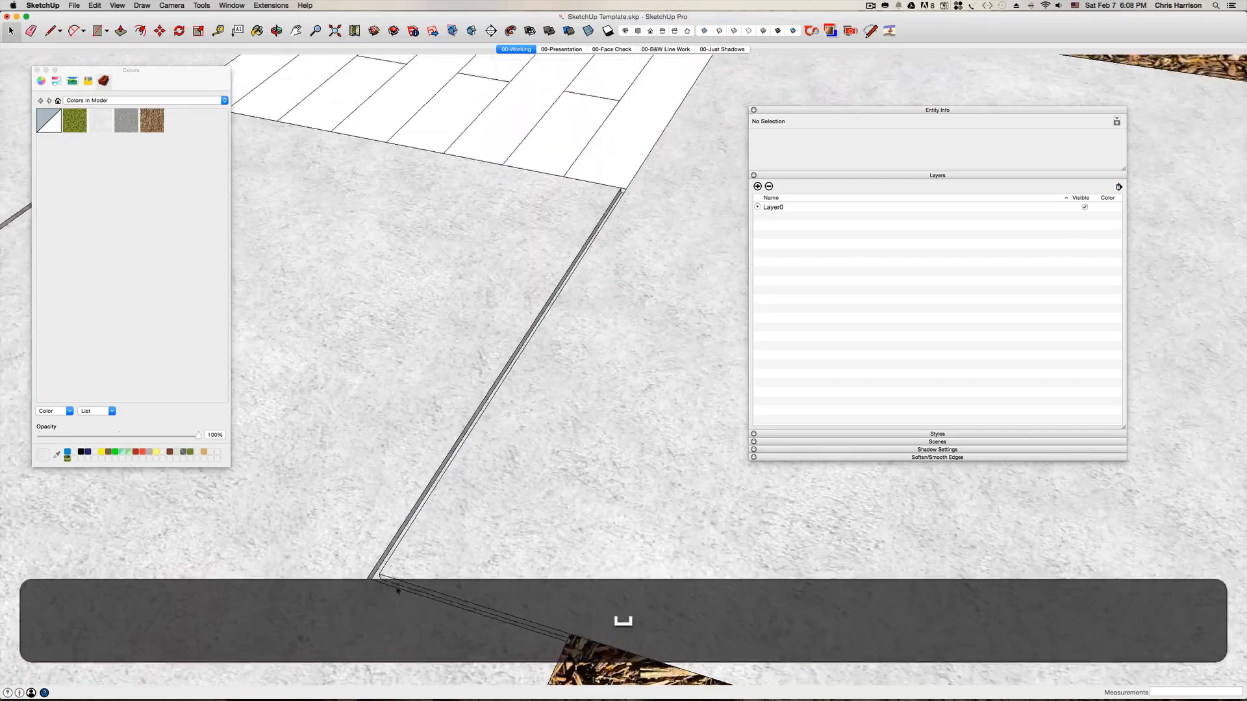
- Save the model with the recessed walkway joints
{"action": "scroll", "coordinate": [396, 590], "scroll_direction": "down", "scroll_amount": 12}
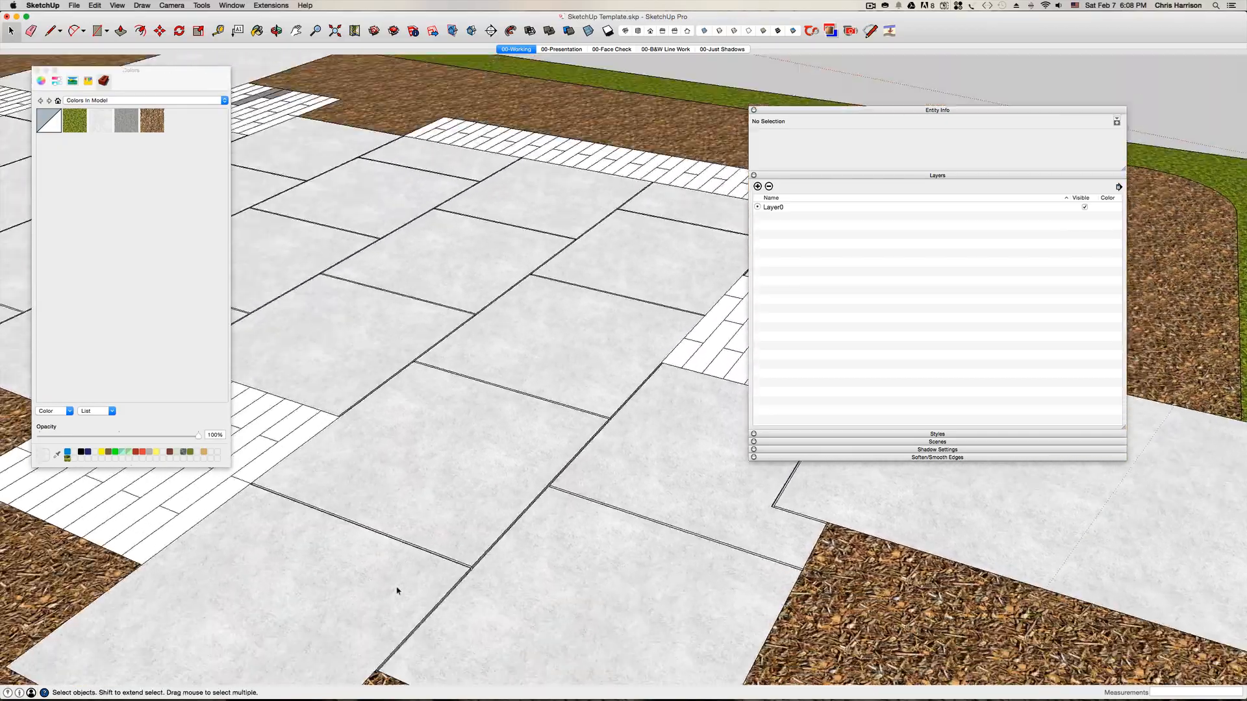
{"action": "scroll", "coordinate": [395, 588], "scroll_direction": "up", "scroll_amount": 1}
{"action": "key", "text": "super+s"}
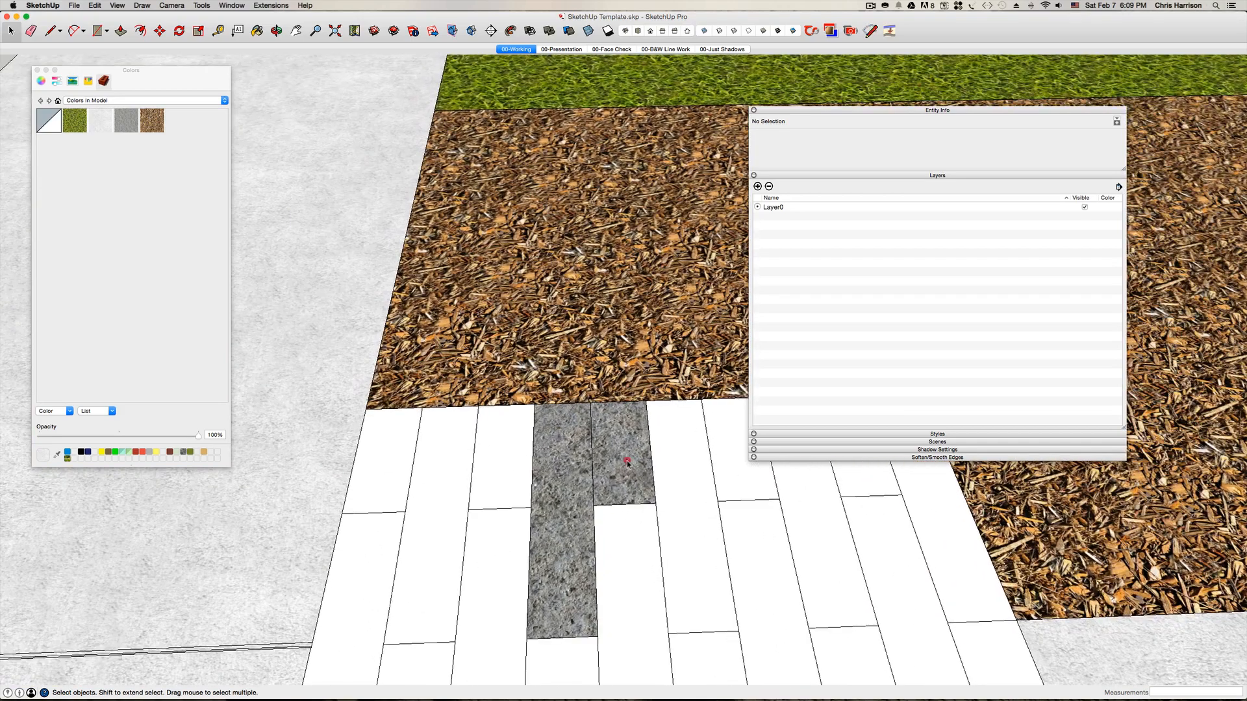
- Set up a component named "Stone Paver 1-Short" from the short stone-textured paver face and its edges, with the selection replaced by the component
{"action": "left_click", "coordinate": [627, 463]}
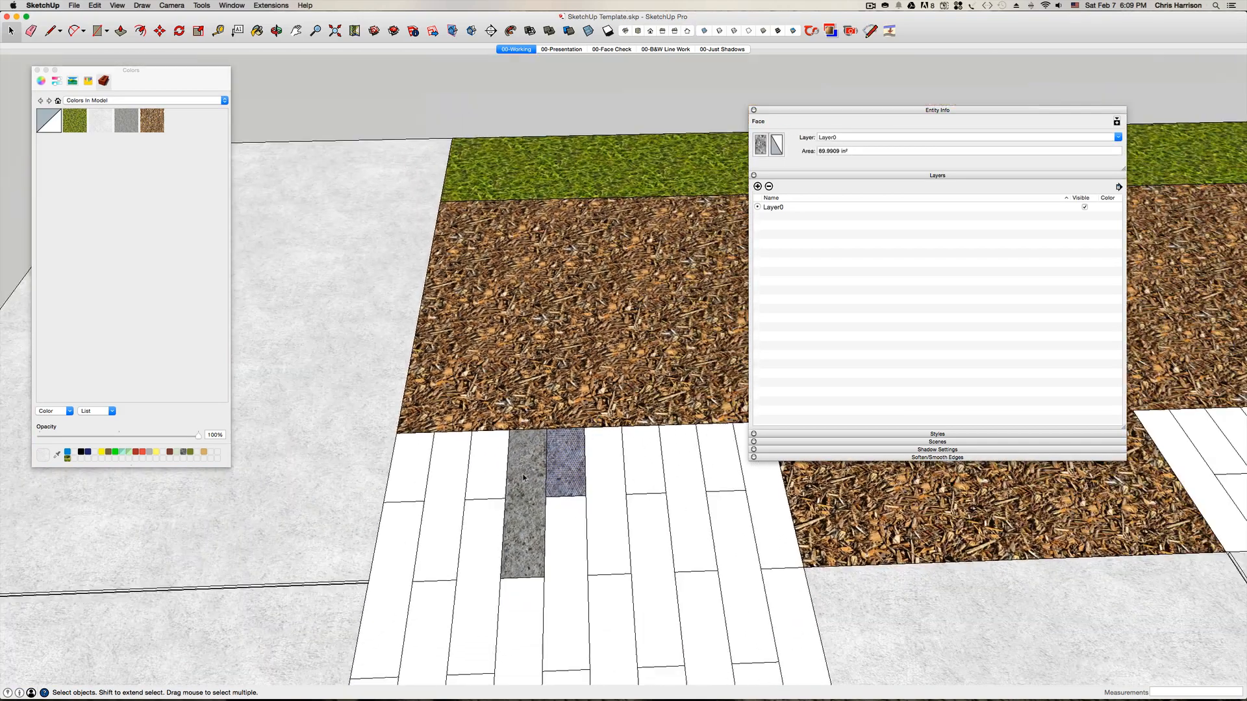
{"action": "scroll", "coordinate": [523, 477], "scroll_direction": "down", "scroll_amount": 3}
{"action": "middle_click_drag", "start_coordinate": [566, 489], "coordinate": [491, 498], "text": "shift"}
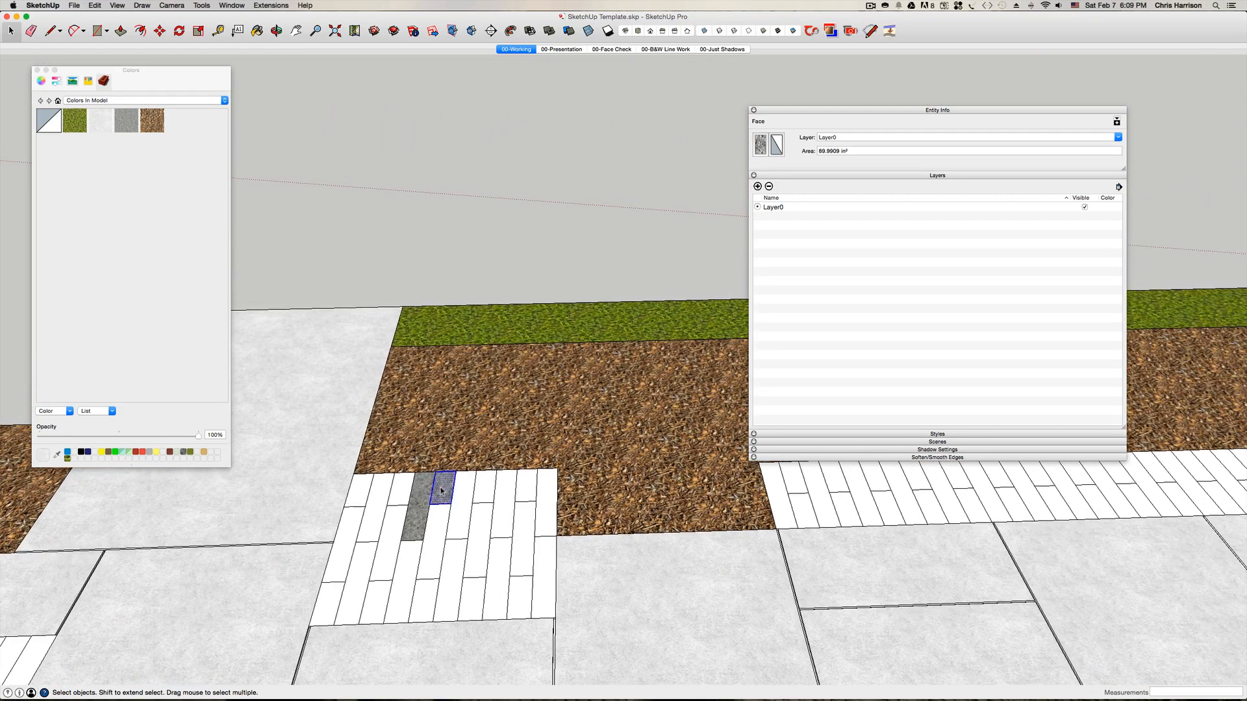
{"action": "double_click", "coordinate": [440, 491]}
{"action": "left_click", "coordinate": [94, 5]}
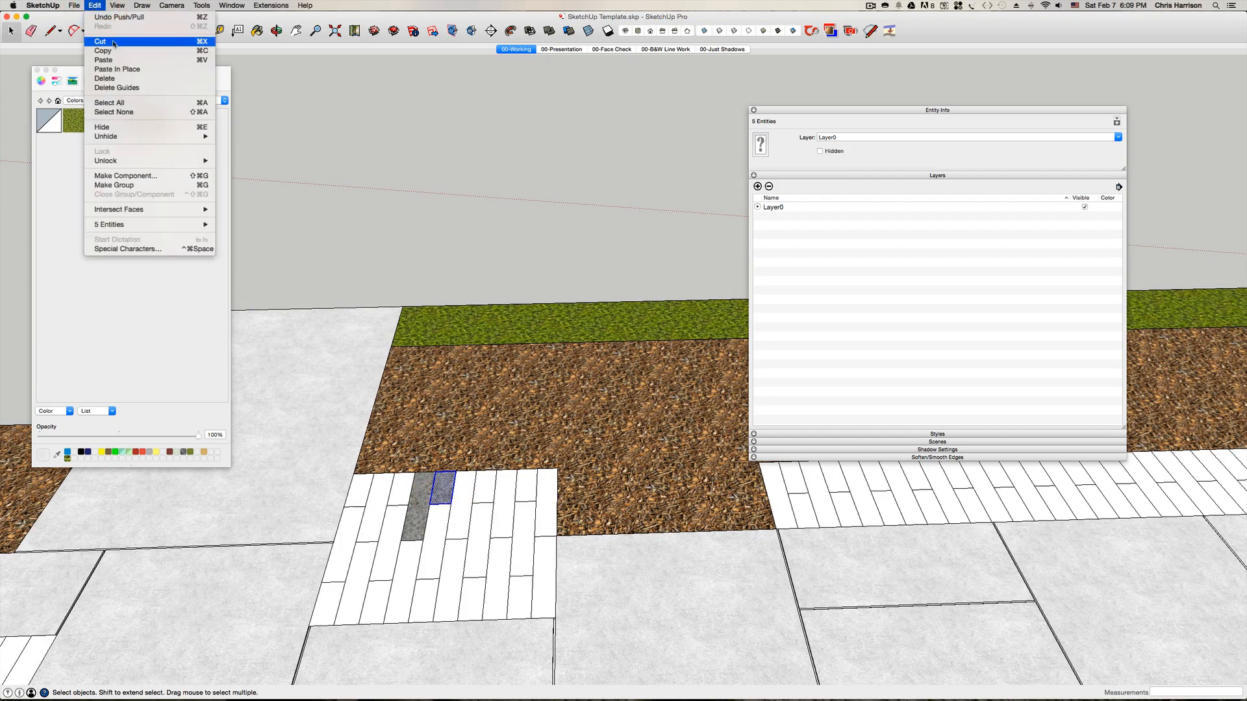
{"action": "left_click", "coordinate": [124, 176]}
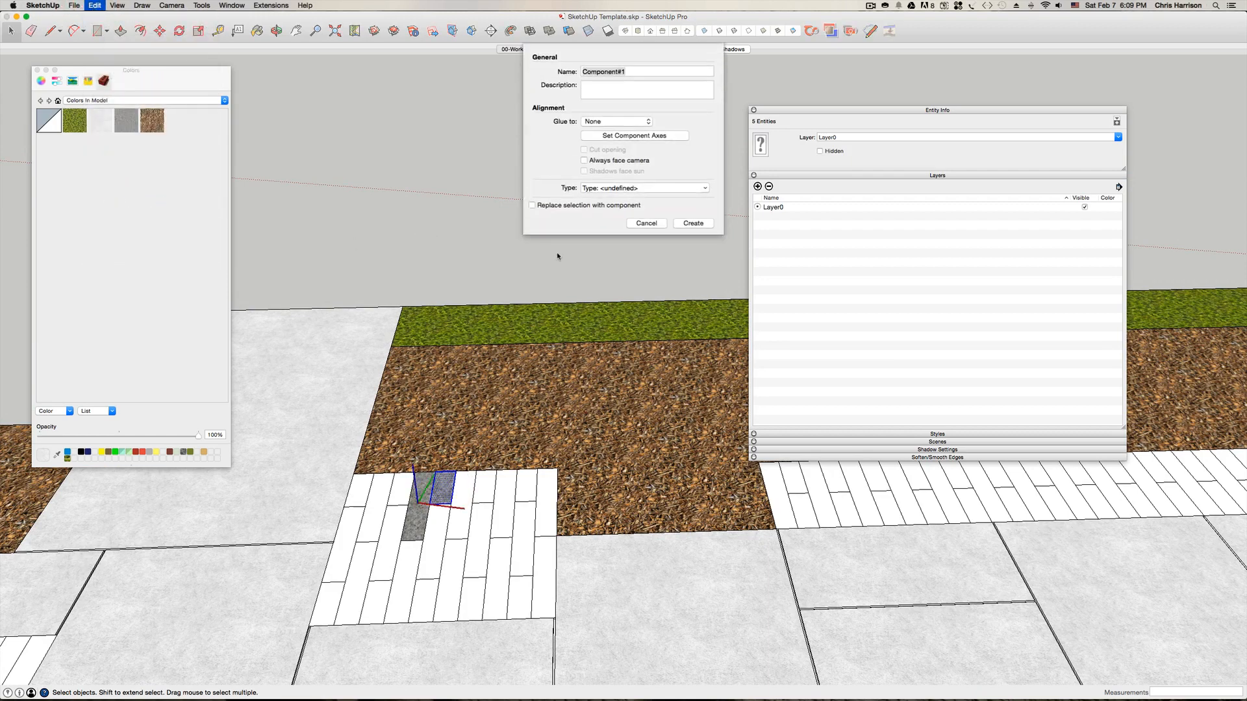
{"action": "type", "text": "Stone P"}
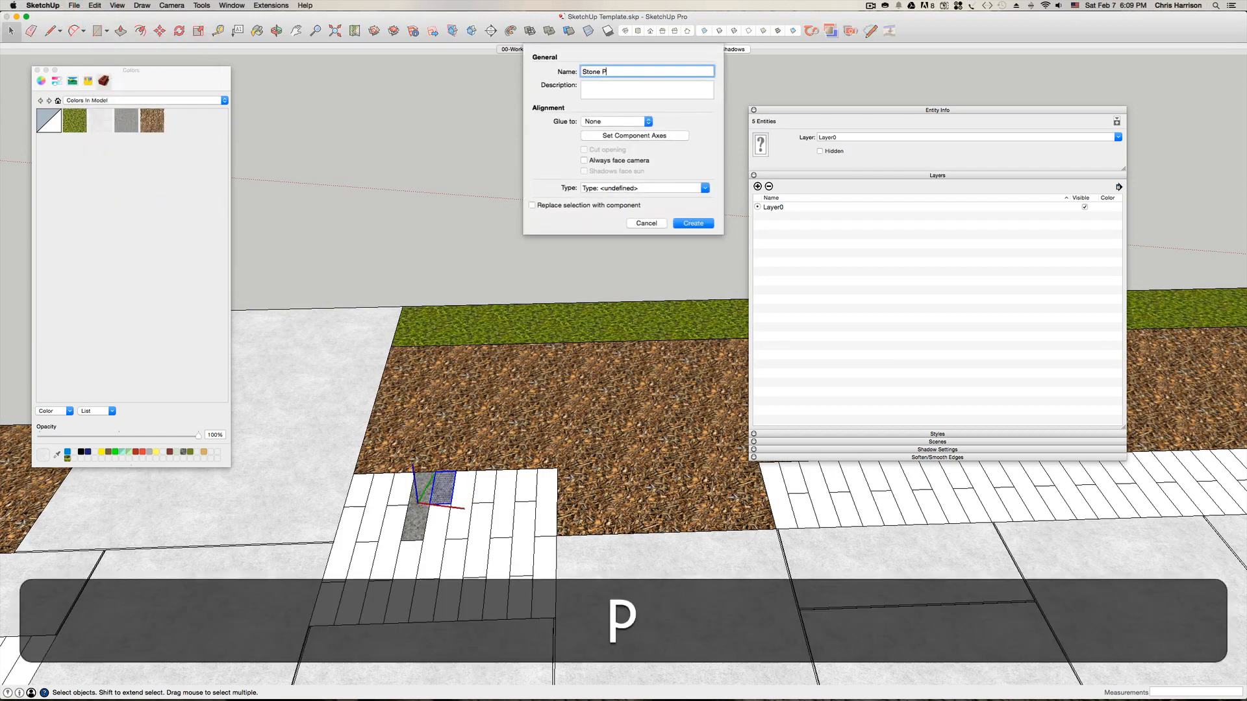
{"action": "type", "text": "aver 1-Short"}
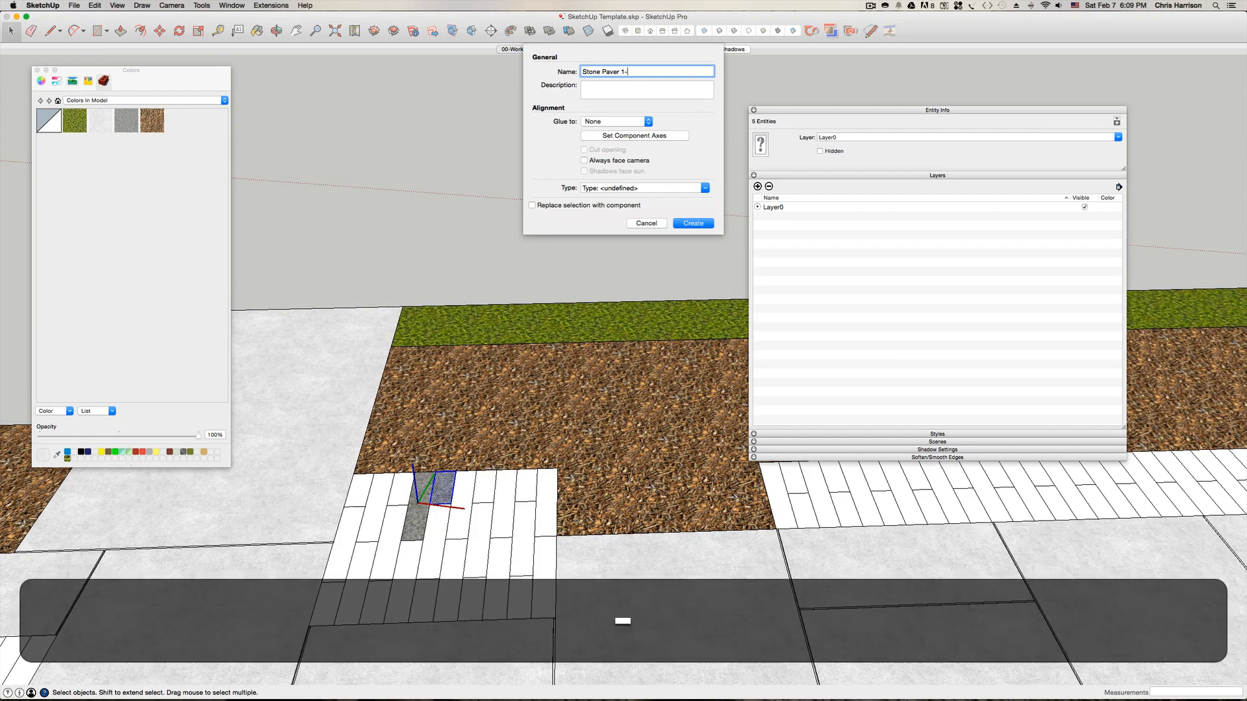
{"action": "left_click", "coordinate": [531, 205]}
- Place the component axes' origin at the short paver's front corner against the long stone paver and create the component
{"action": "left_click", "coordinate": [654, 135]}
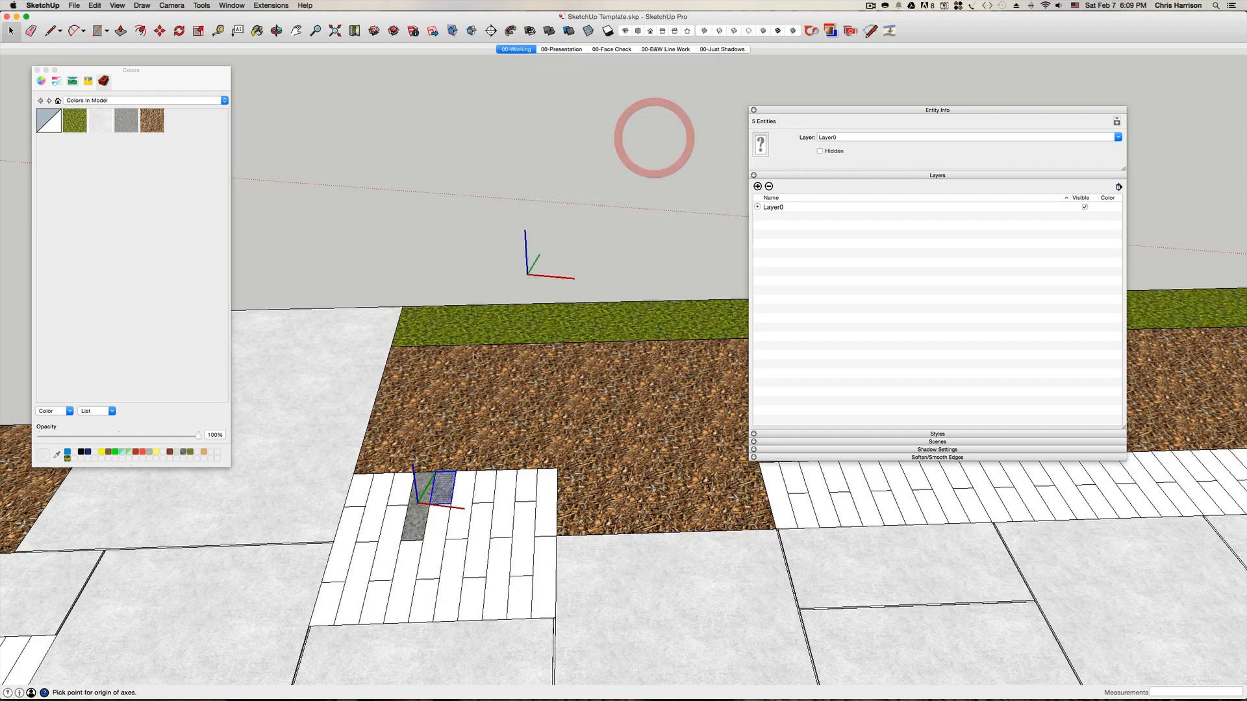
{"action": "scroll", "coordinate": [422, 539], "scroll_direction": "up", "scroll_amount": 5}
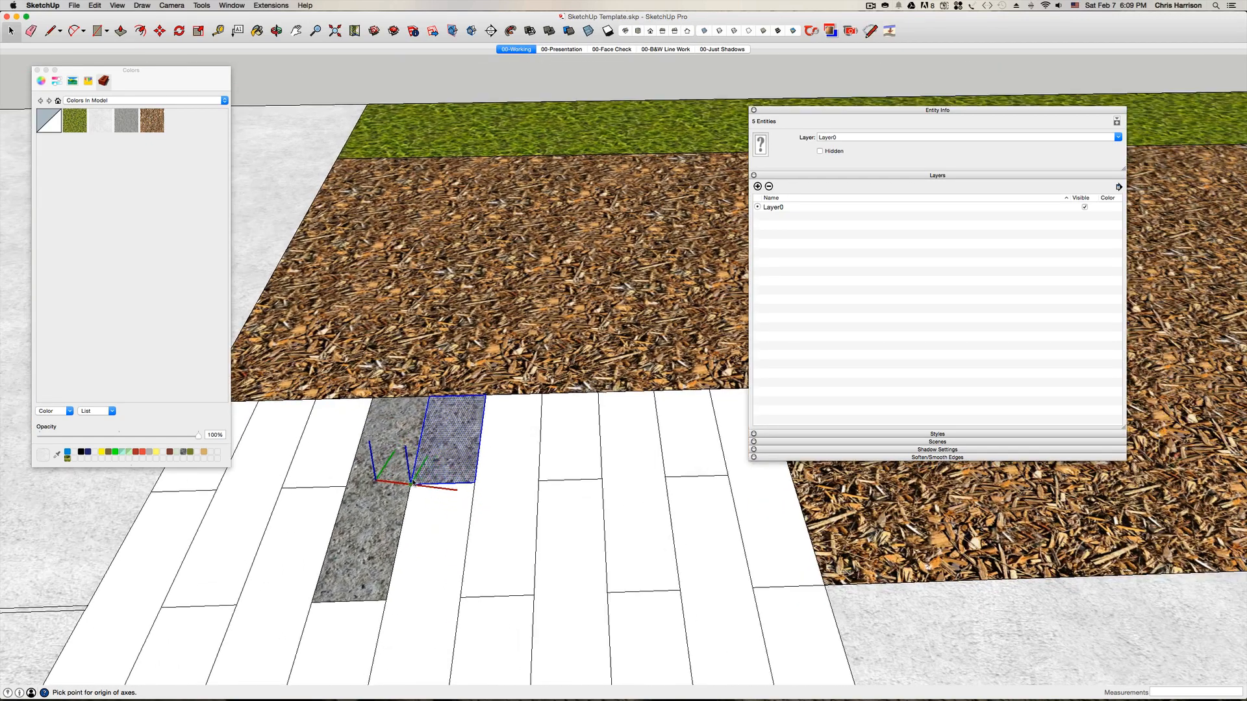
{"action": "left_click", "coordinate": [412, 481]}
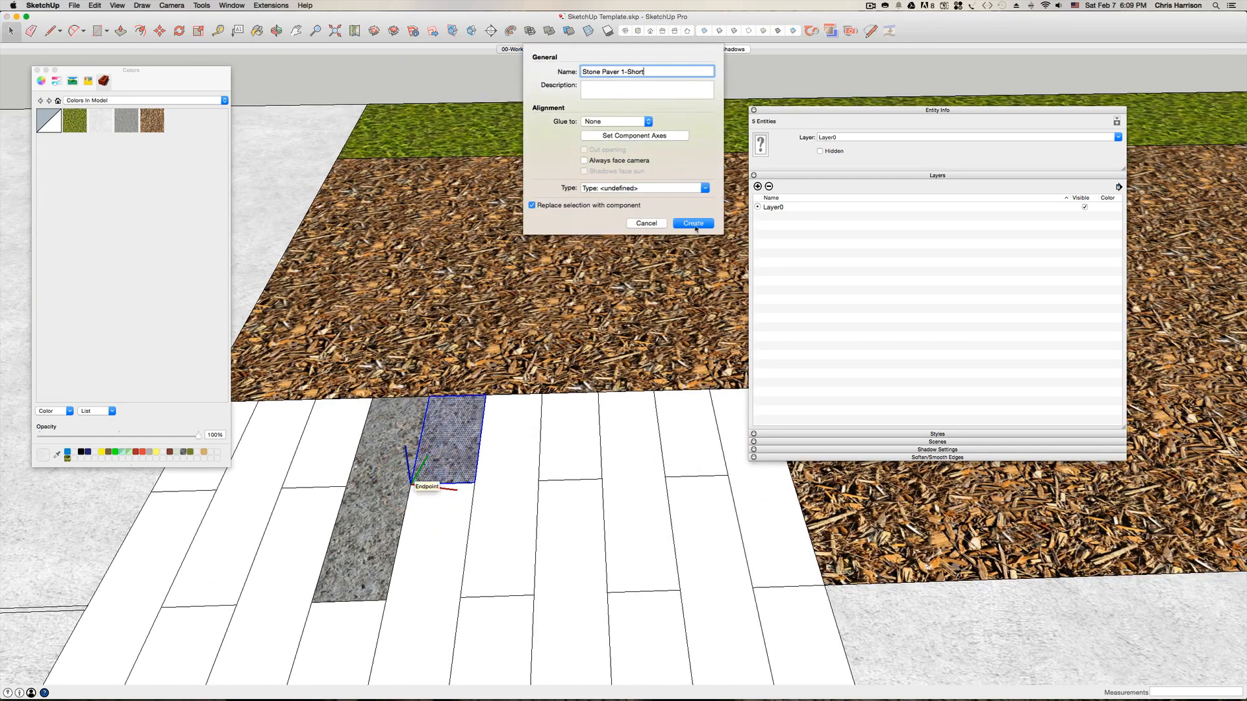
{"action": "left_click", "coordinate": [693, 223]}
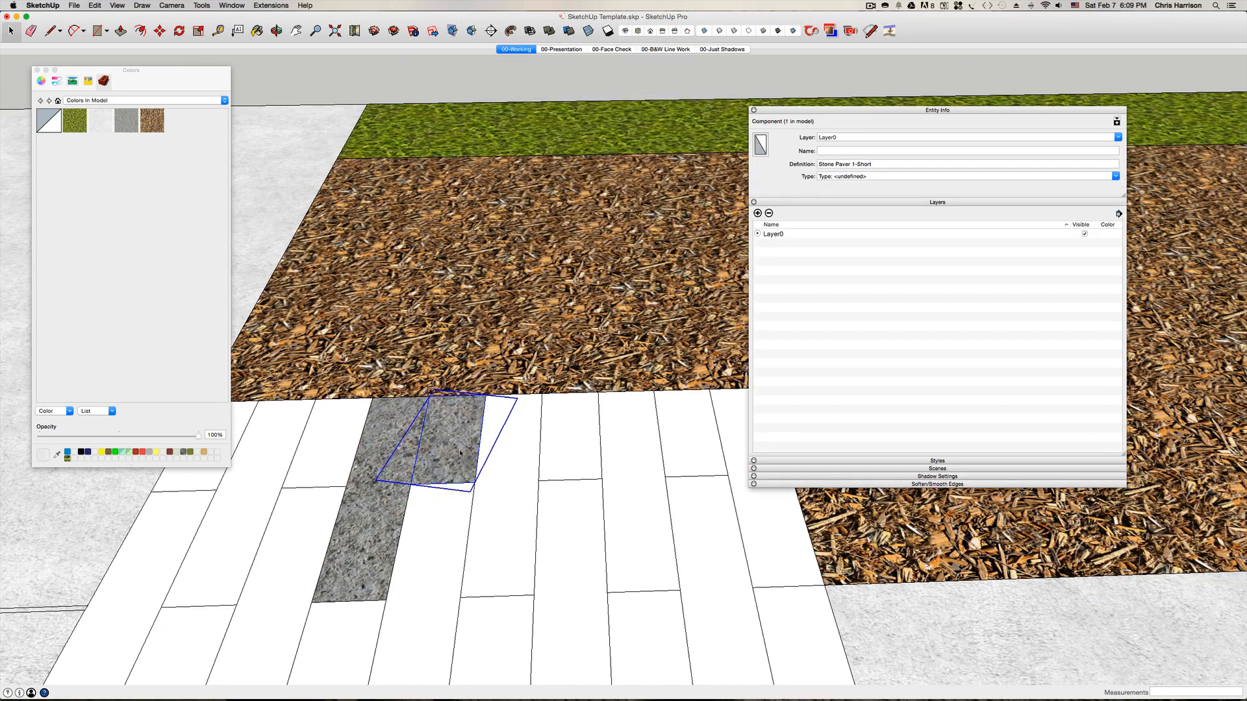
- Assign the short stone paver component to a new layer named PR-PAVING-STONE PAVERS
{"action": "left_click", "coordinate": [841, 137]}
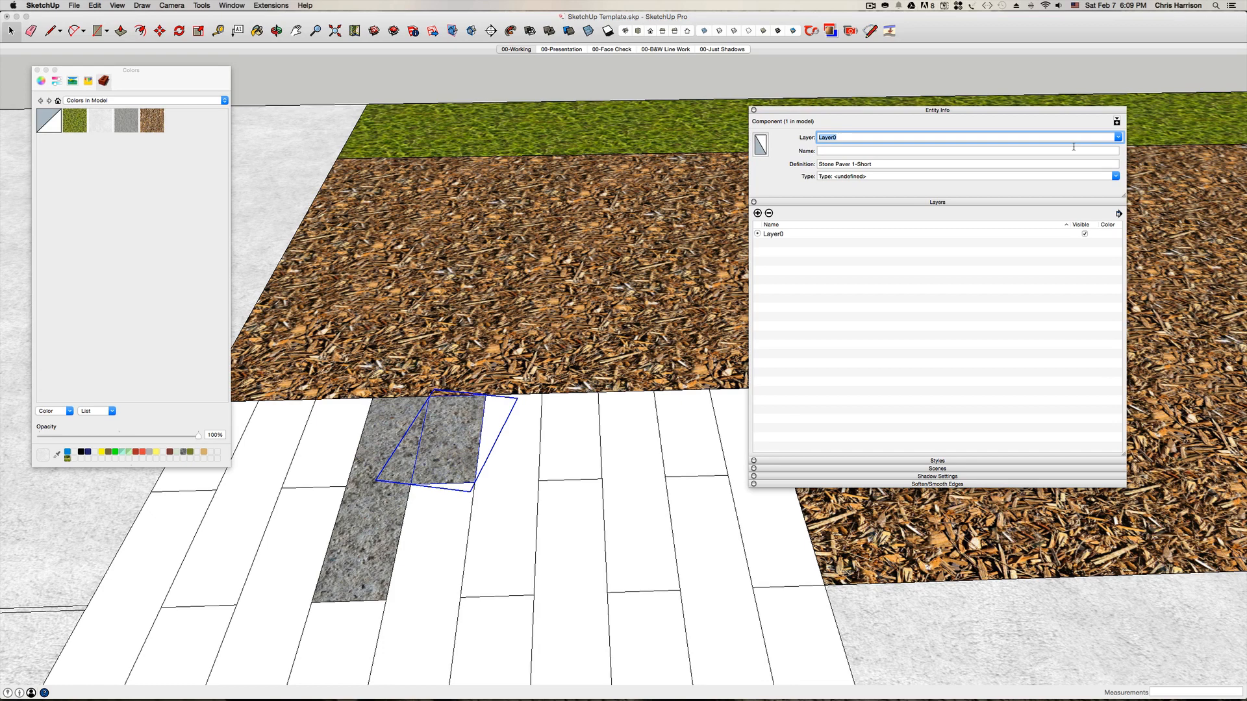
{"action": "type", "text": "p"}
{"action": "key", "text": "BackSpace"}
{"action": "type", "text": "Pr-PAVER"}
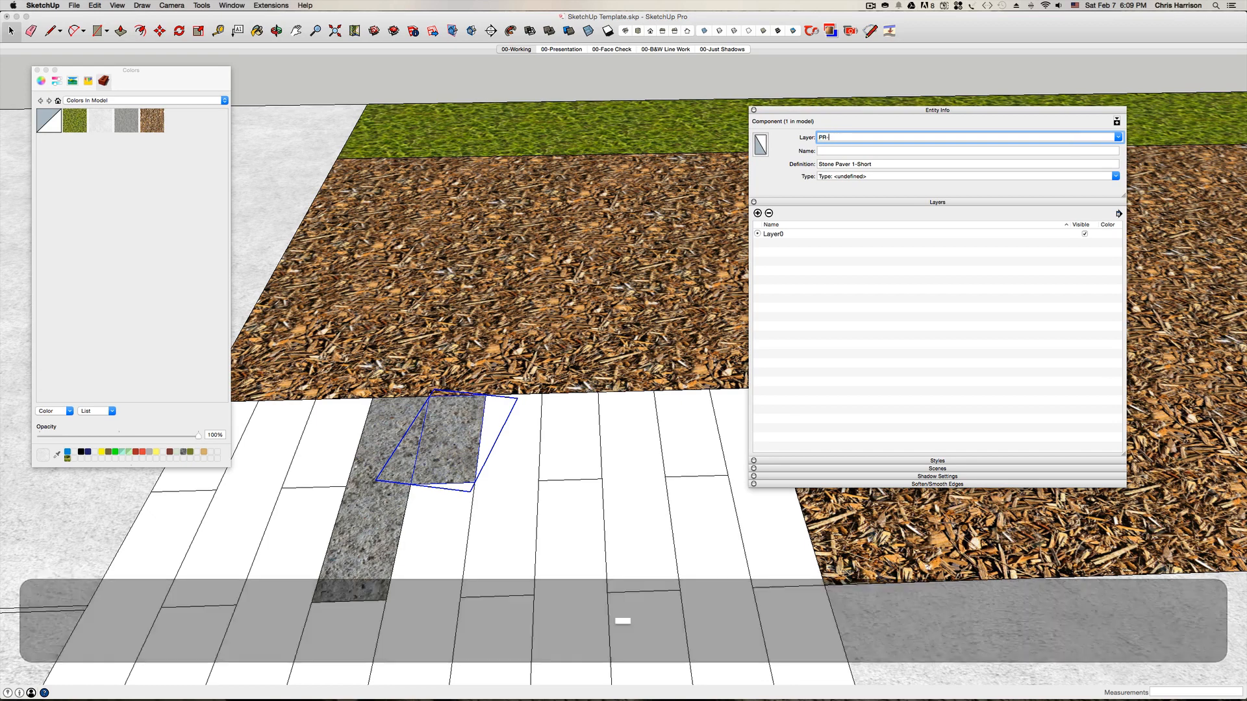
{"action": "key", "text": "BackSpace"}
{"action": "key", "text": "BackSpace"}
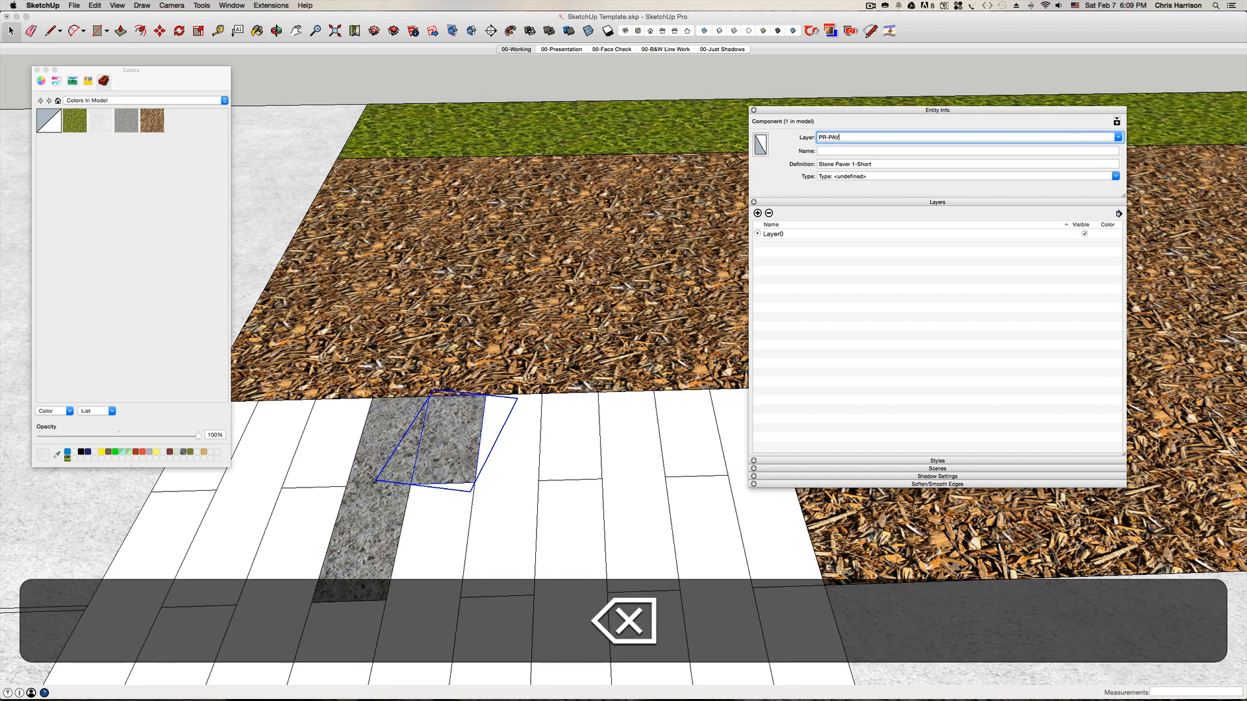
{"action": "type", "text": "ING-"}
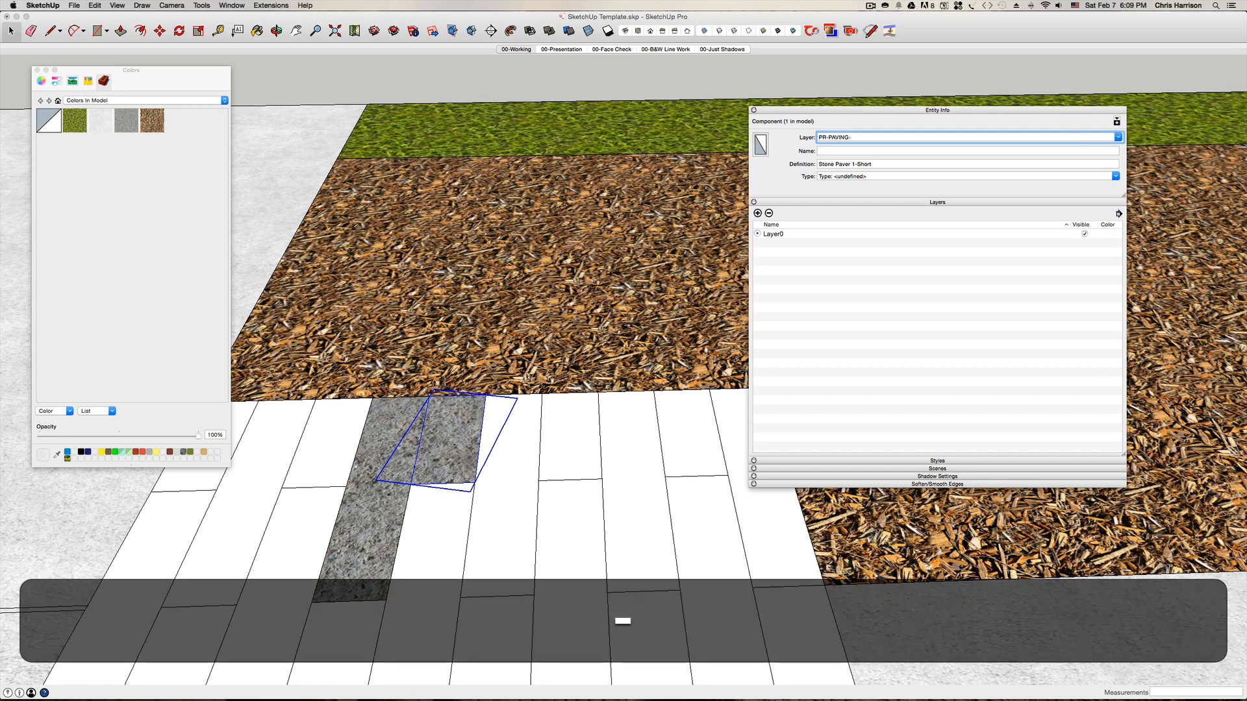
{"action": "type", "text": "STONE PAVER"}
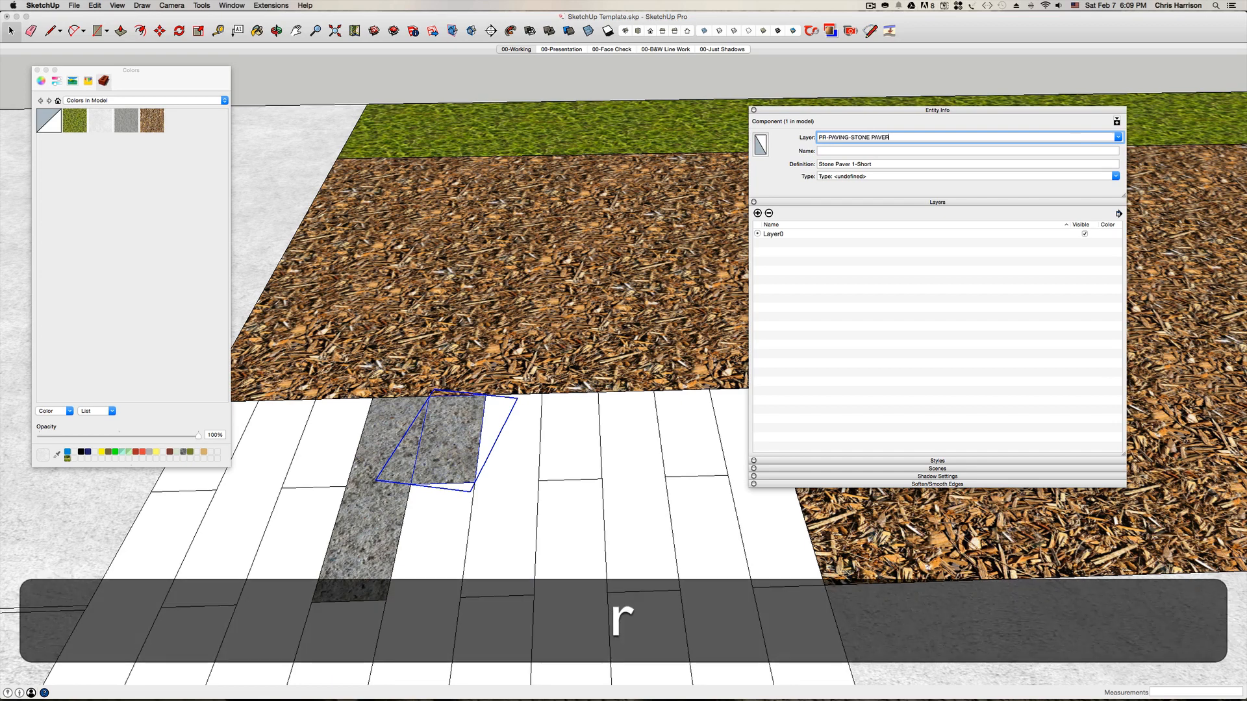
{"action": "type", "text": "S"}
{"action": "key", "text": "Return"}
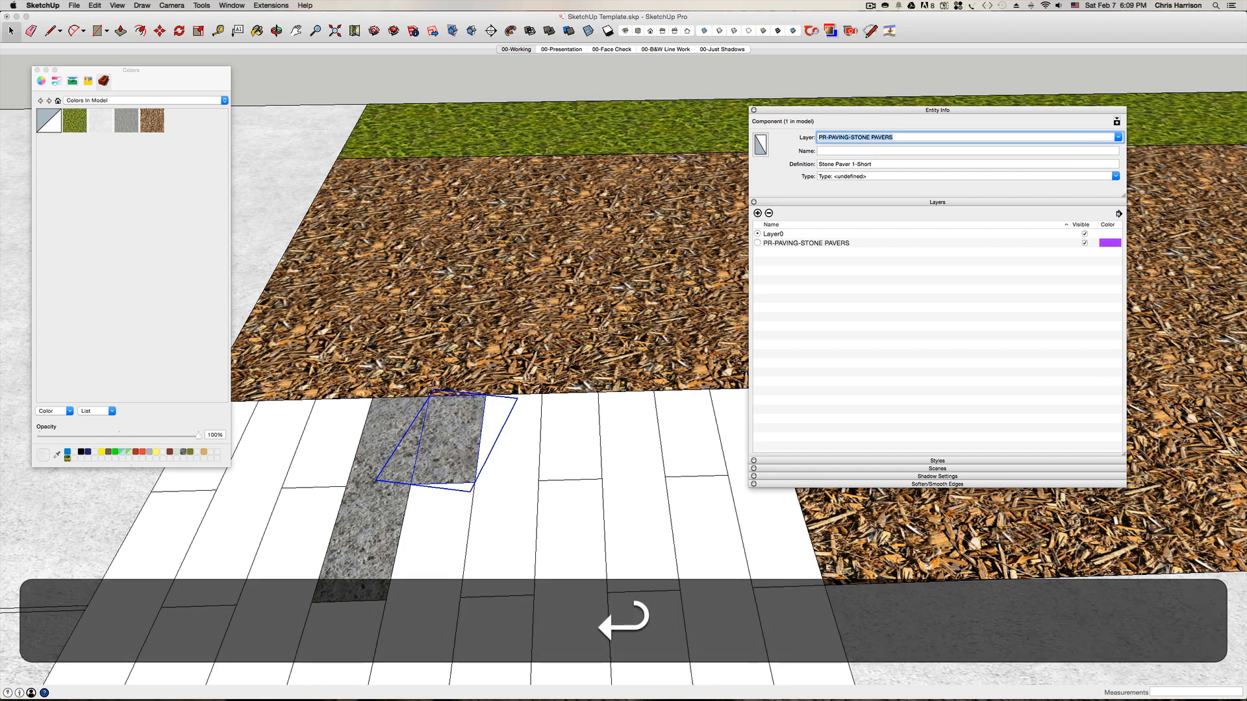
- Copy the short paver 2' into the leftmost column of the white paving strip, and copy that one 1' back into the third column
{"action": "scroll", "coordinate": [440, 447], "scroll_direction": "down", "scroll_amount": 3}
{"action": "left_click", "coordinate": [448, 457]}
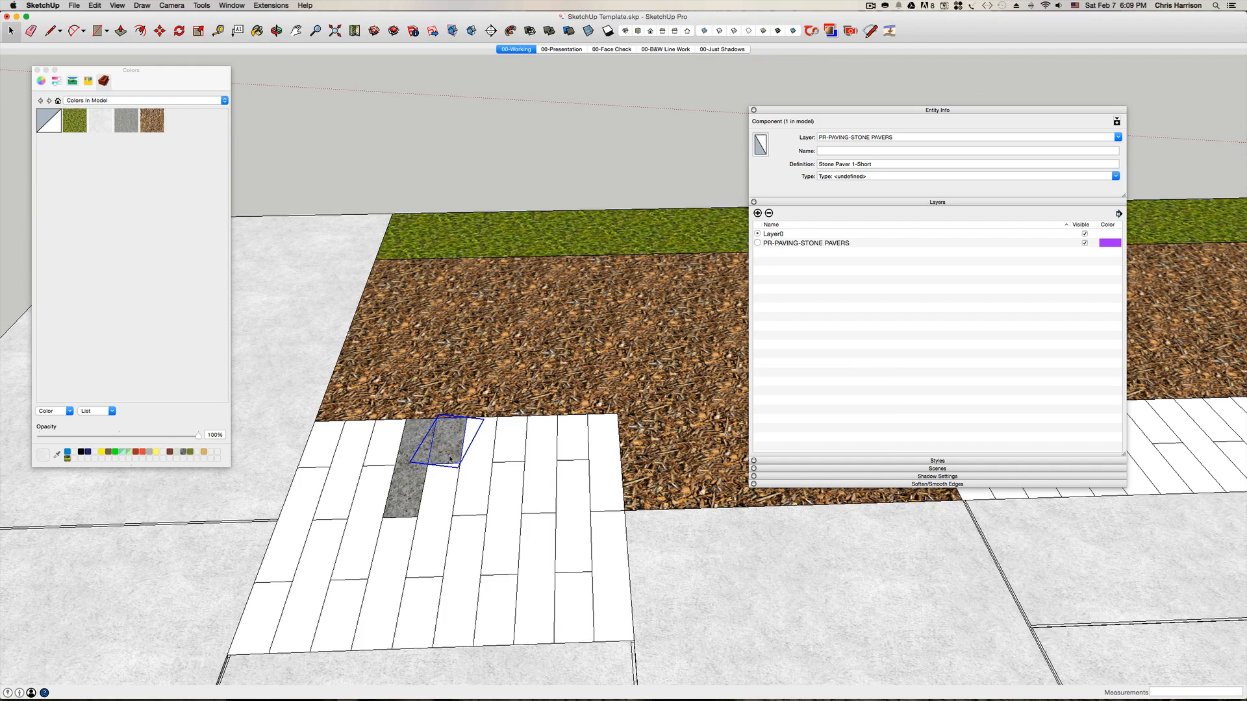
{"action": "key", "text": "m"}
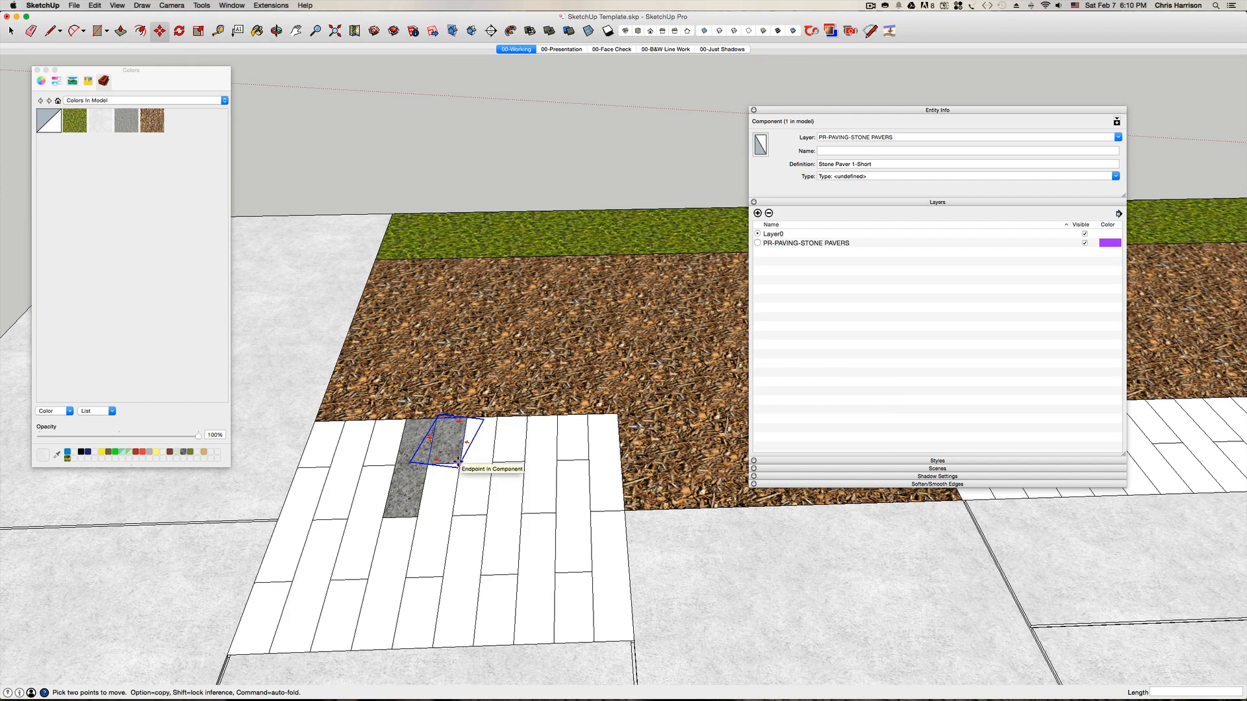
{"action": "left_click", "coordinate": [458, 462]}
{"action": "key", "text": "alt"}
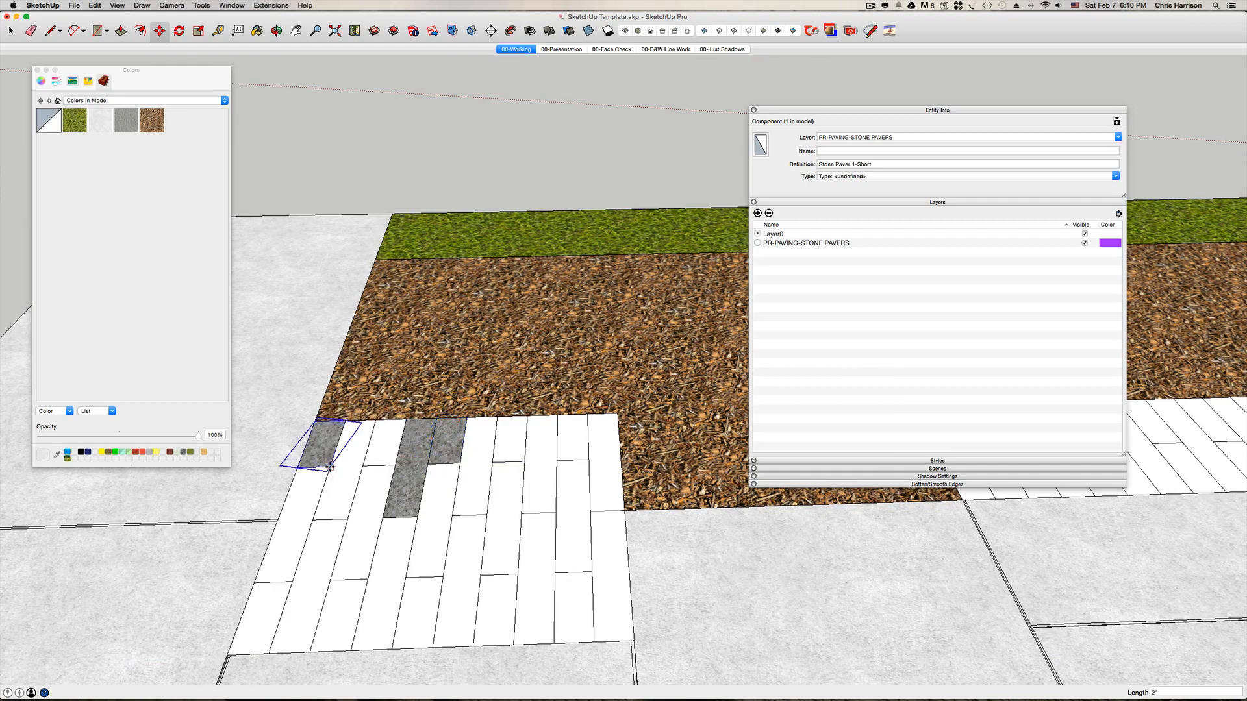
{"action": "left_click", "coordinate": [329, 466]}
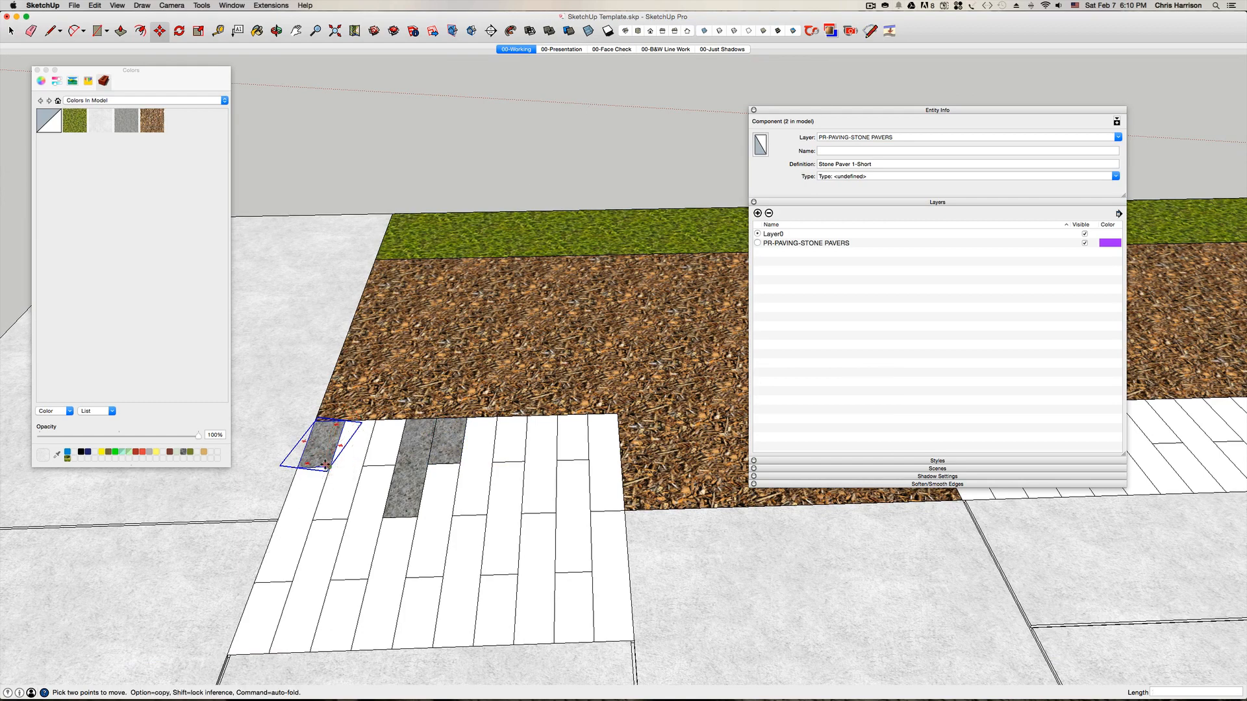
{"action": "left_click", "coordinate": [326, 465]}
{"action": "key", "text": "alt"}
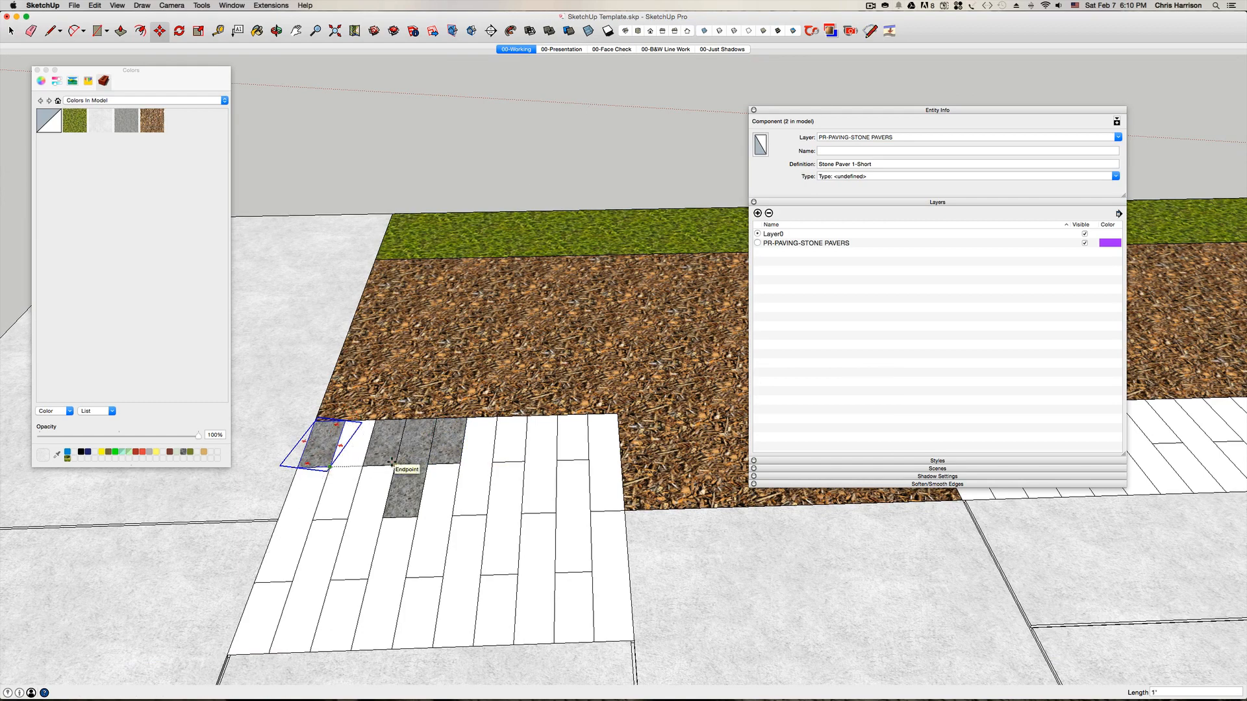
{"action": "left_click", "coordinate": [392, 463]}
- Copy the third-column short paver 2' into the seventh column, and copy that one a further 1' into the ninth column
{"action": "left_click", "coordinate": [394, 463]}
{"action": "key", "text": "alt"}
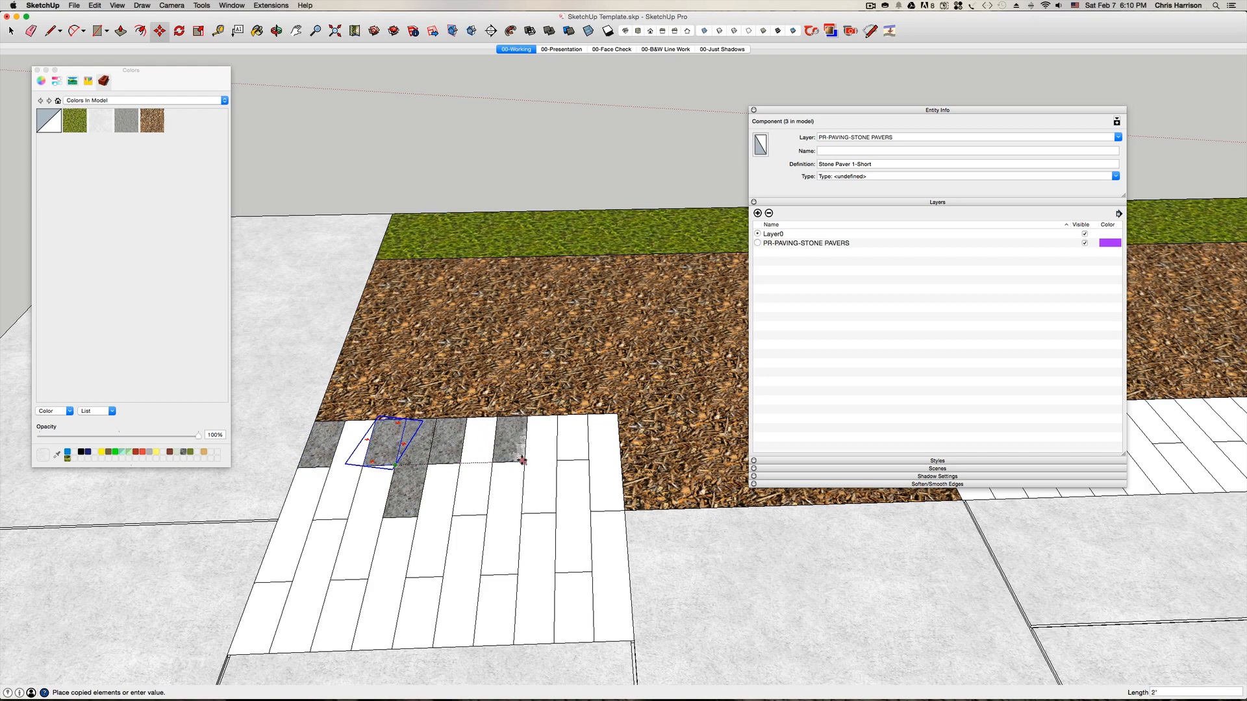
{"action": "left_click", "coordinate": [522, 462]}
{"action": "left_click", "coordinate": [525, 463]}
{"action": "key", "text": "alt"}
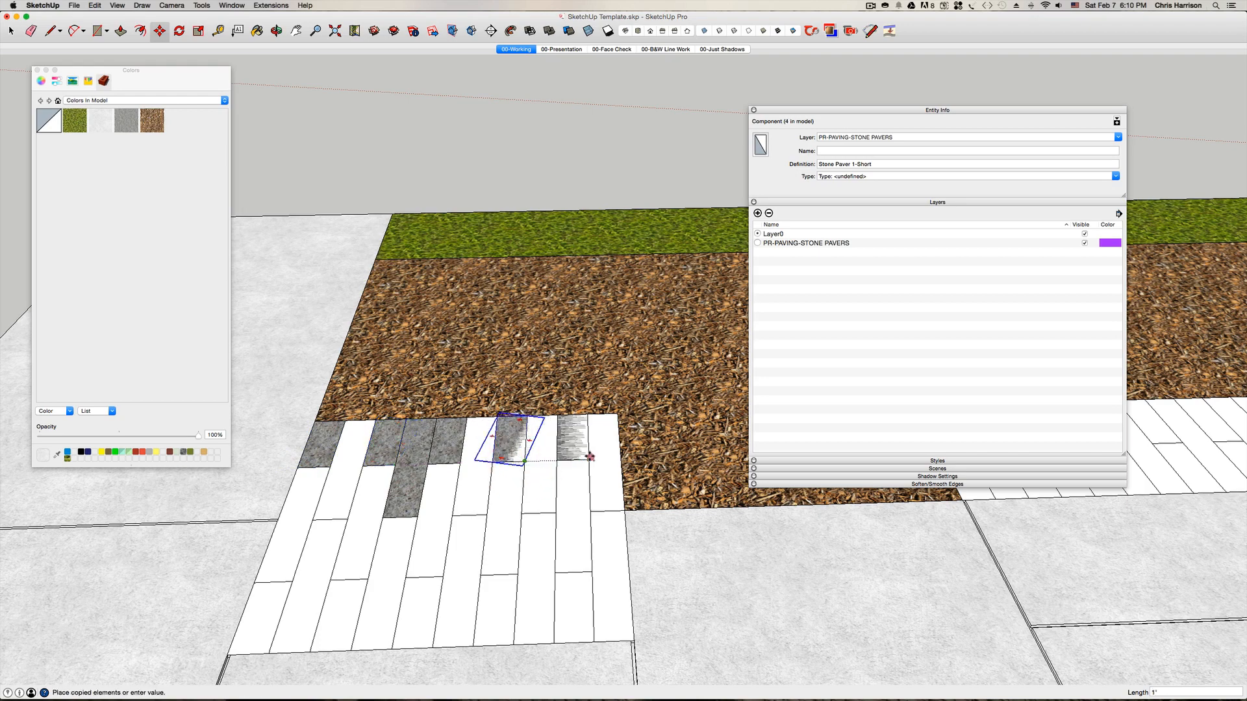
{"action": "left_click", "coordinate": [590, 456]}
{"action": "key", "text": "space"}
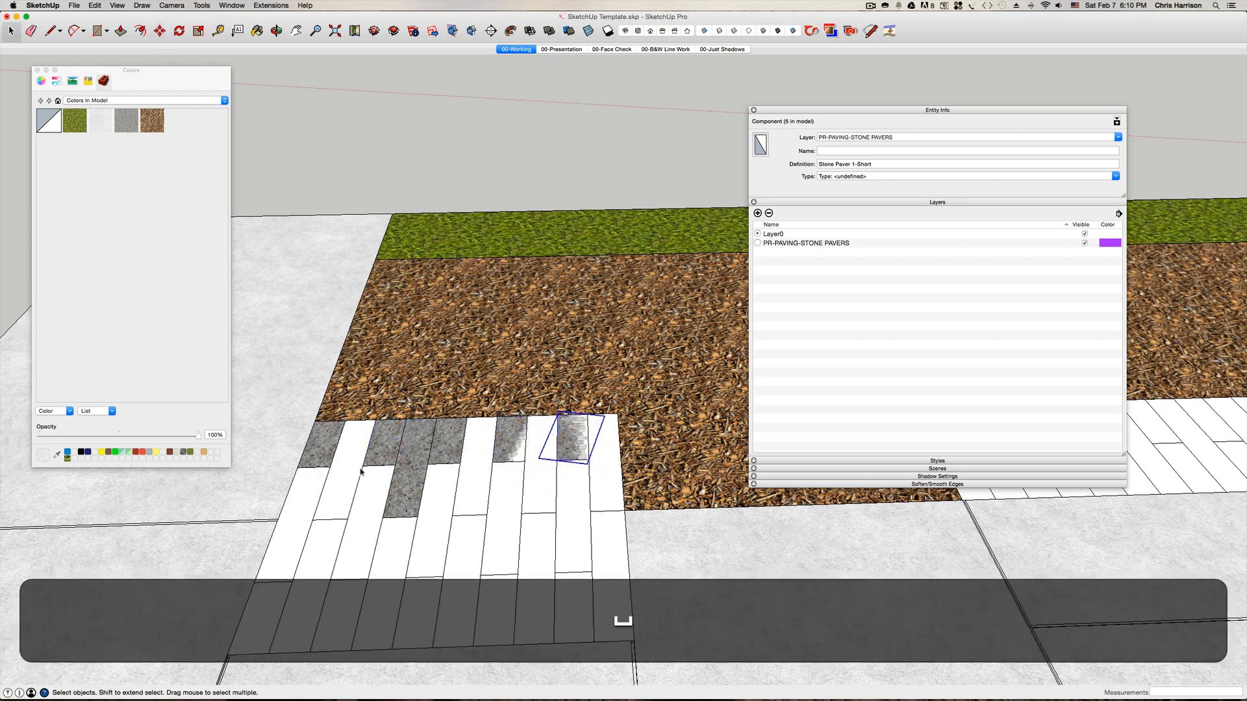
- Try to make the long stone paver's face and edges a component named Stone Paver 2-Long, without replacing the selection
{"action": "scroll", "coordinate": [402, 455], "scroll_direction": "up", "scroll_amount": 2}
{"action": "left_click", "coordinate": [420, 466]}
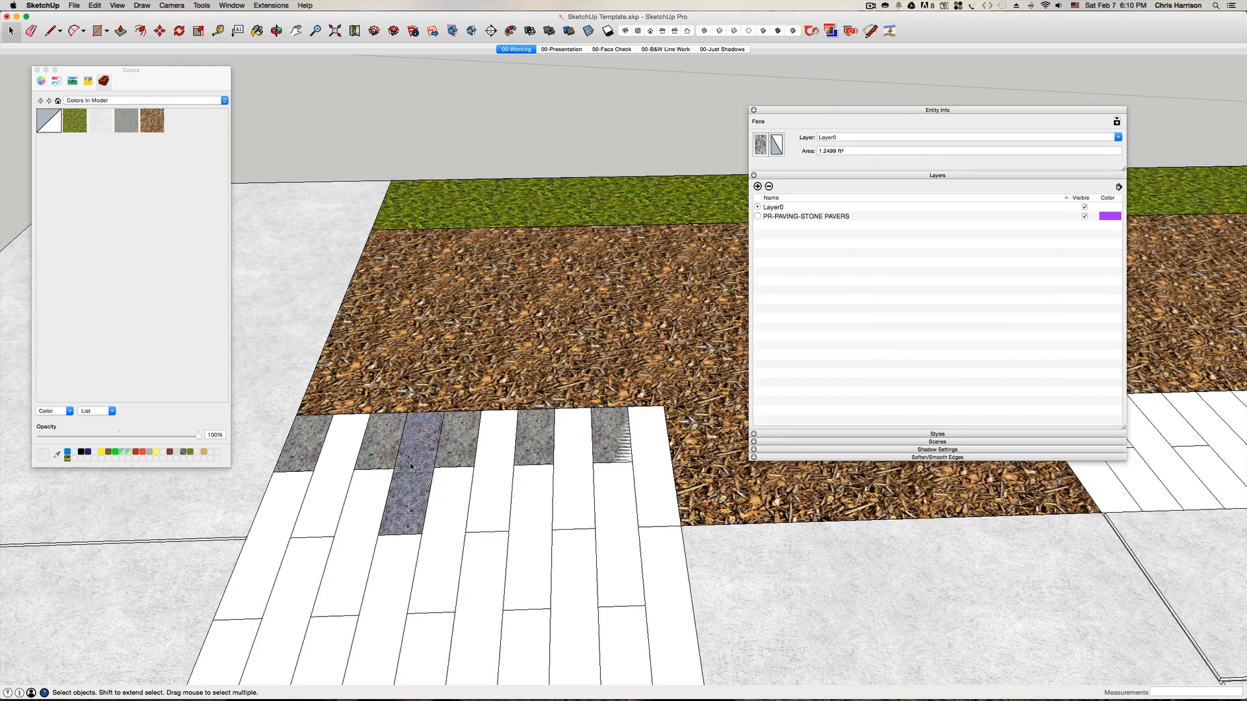
{"action": "double_click", "coordinate": [410, 462]}
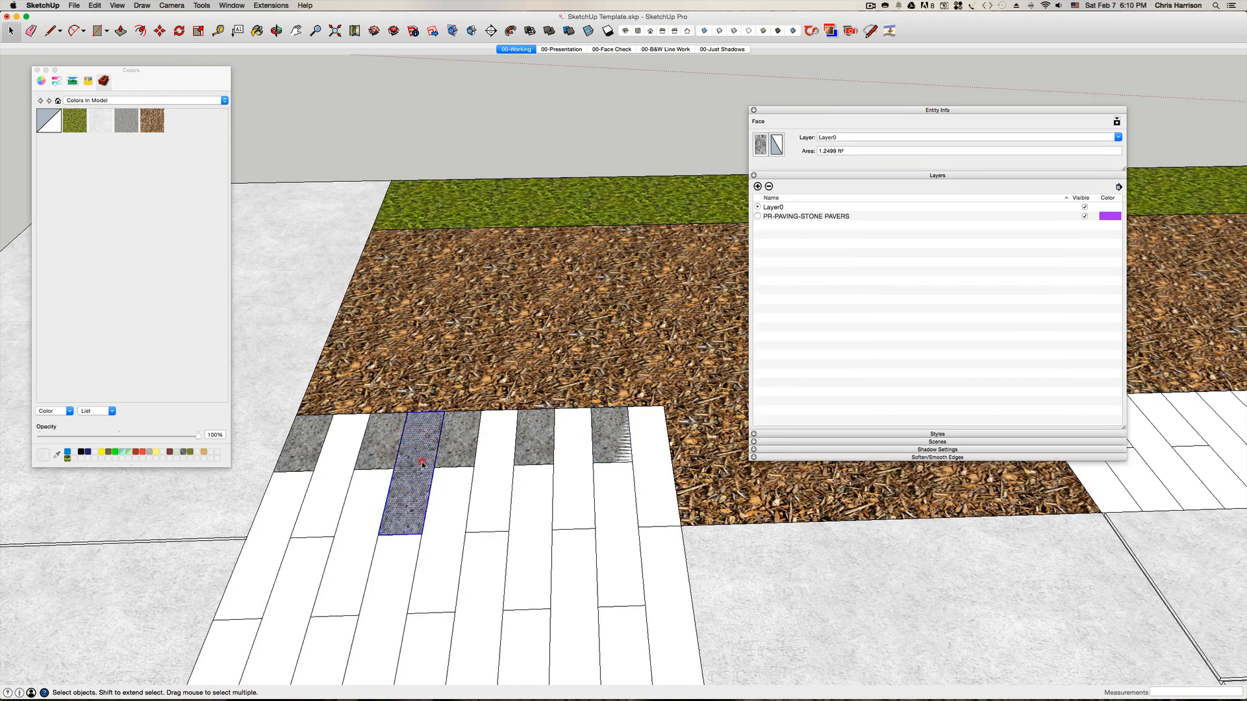
{"action": "left_click", "coordinate": [95, 7]}
{"action": "left_click", "coordinate": [140, 176]}
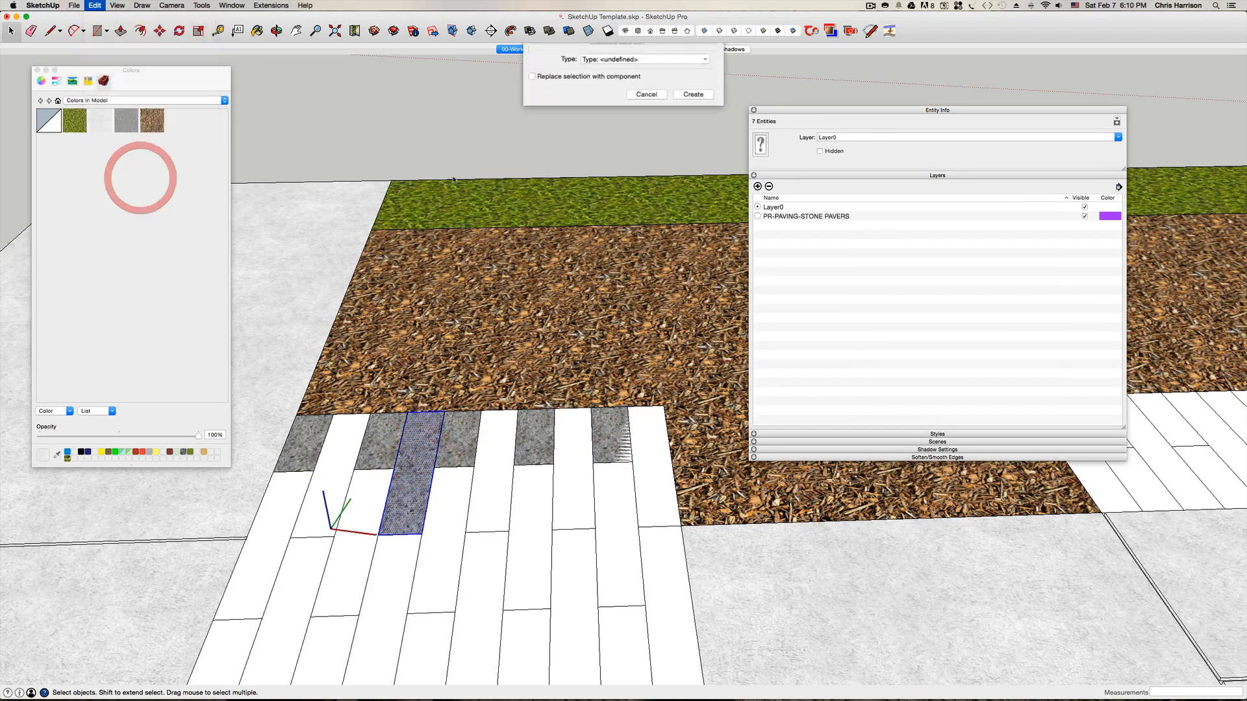
{"action": "type", "text": "STONEE"}
{"action": "key", "text": "BackSpace"}
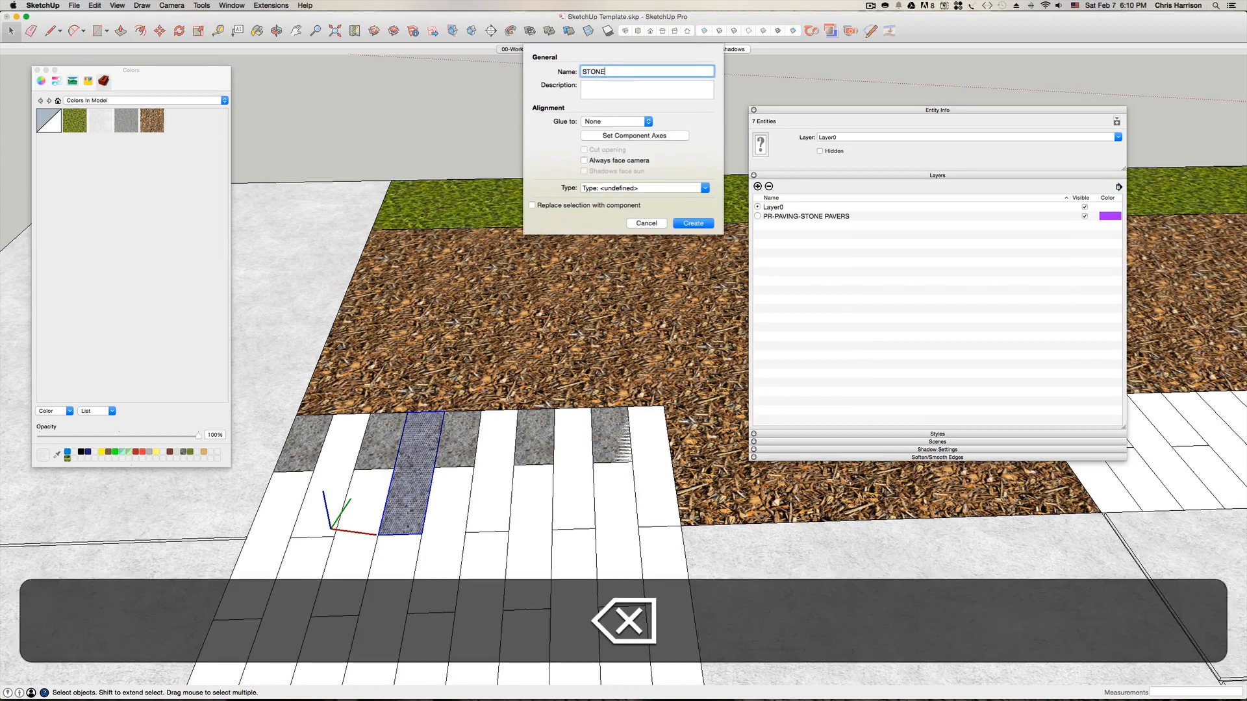
{"action": "key", "text": "BackSpace"}
{"action": "type", "text": "T"}
{"action": "key", "text": "BackSpace"}
{"action": "type", "text": "tone Pave"}
{"action": "key", "text": "BackSpace"}
{"action": "type", "text": "er 2-Long"}
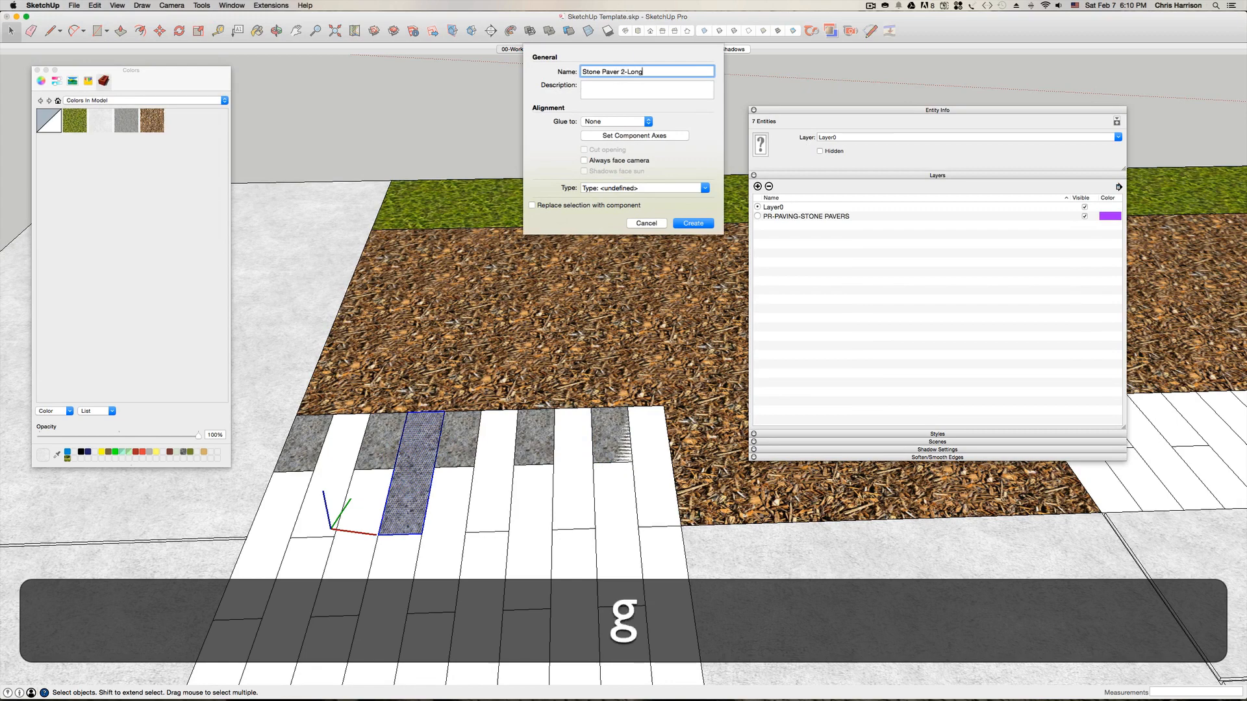
{"action": "key", "text": "Return"}
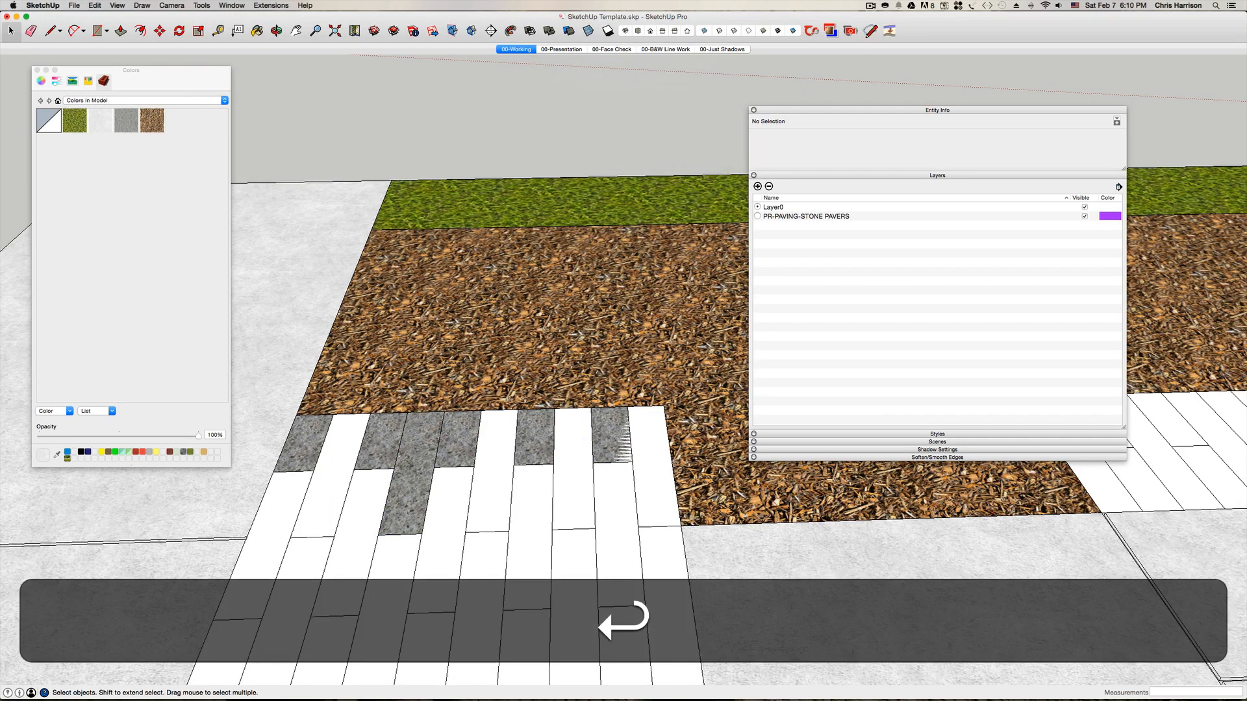
- Undo the creation of the long paver component
{"action": "scroll", "coordinate": [461, 427], "scroll_direction": "down", "scroll_amount": 5}
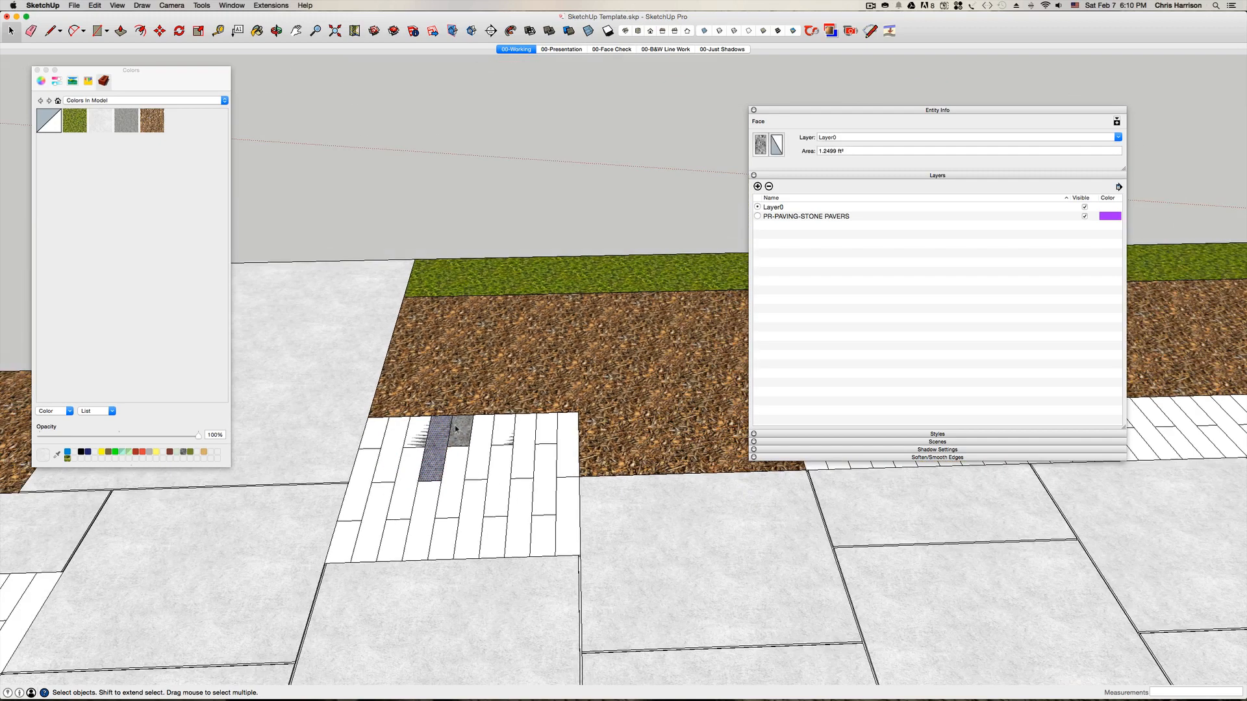
{"action": "scroll", "coordinate": [440, 445], "scroll_direction": "up", "scroll_amount": 3}
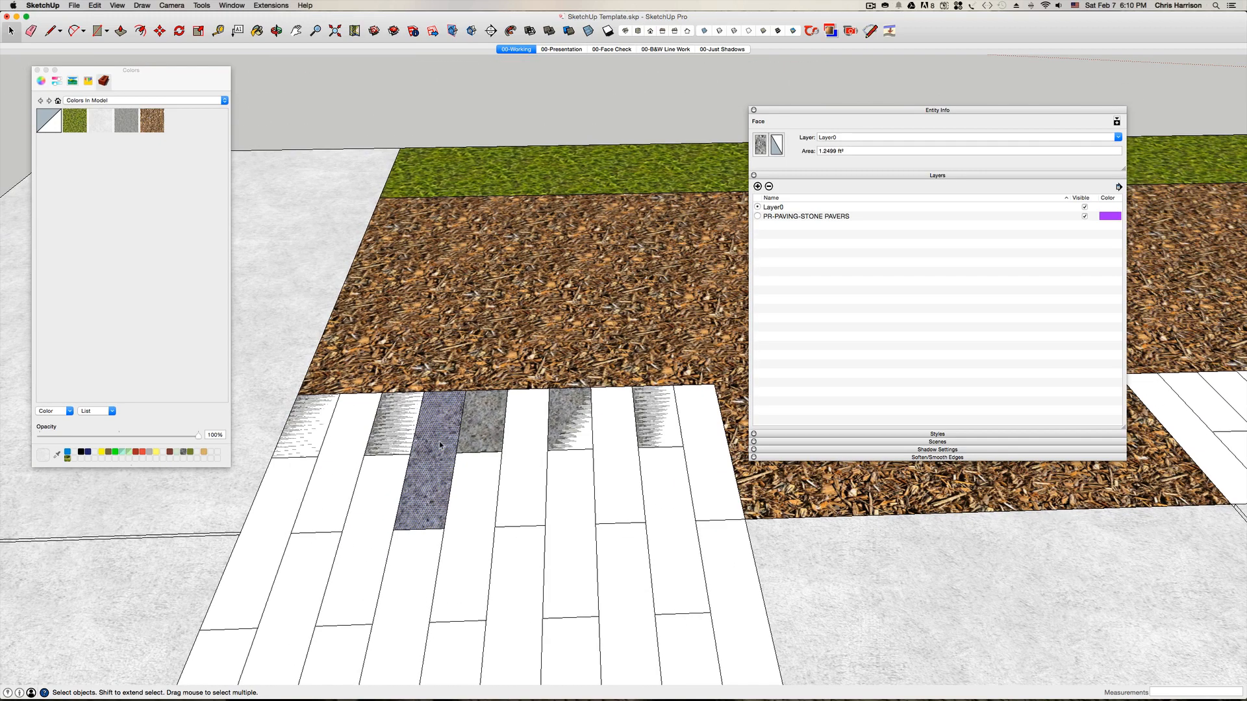
{"action": "key", "text": "super+z"}
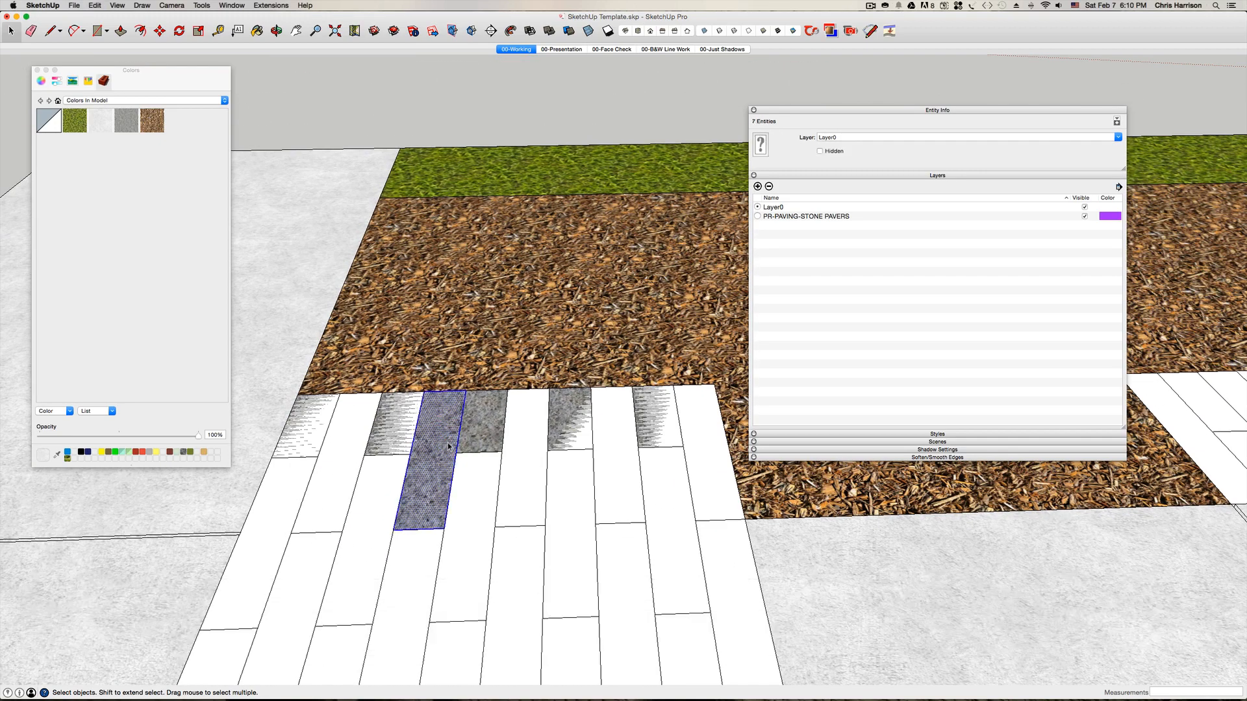
- Set up a new component from the long paver, named Stone Paver 2-Long, with Replace selection with component enabled
{"action": "left_click", "coordinate": [94, 5]}
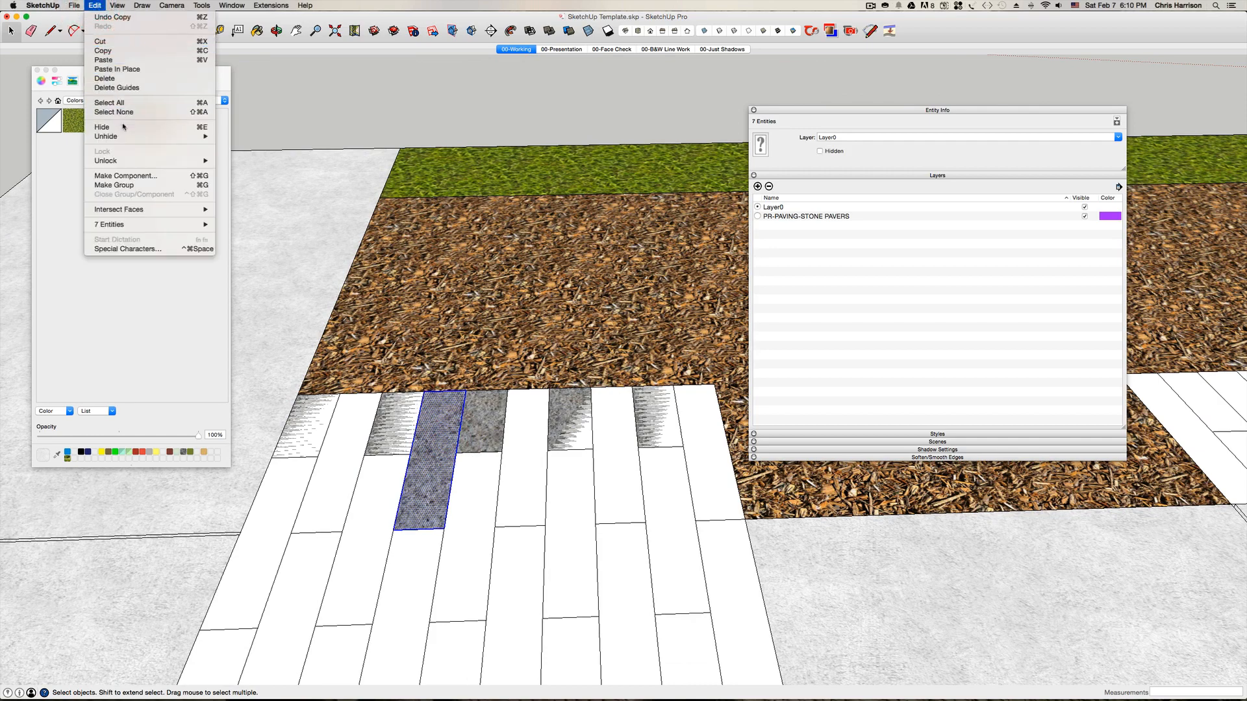
{"action": "left_click", "coordinate": [132, 177]}
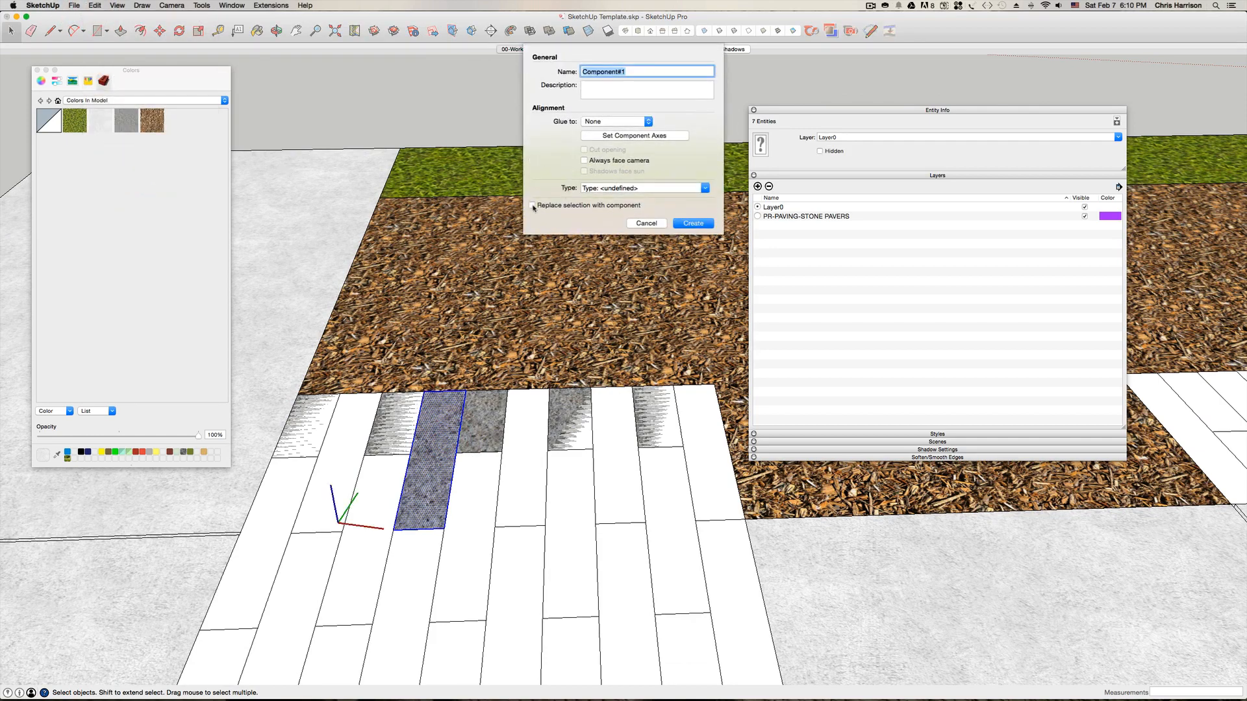
{"action": "type", "text": "Stone Paver"}
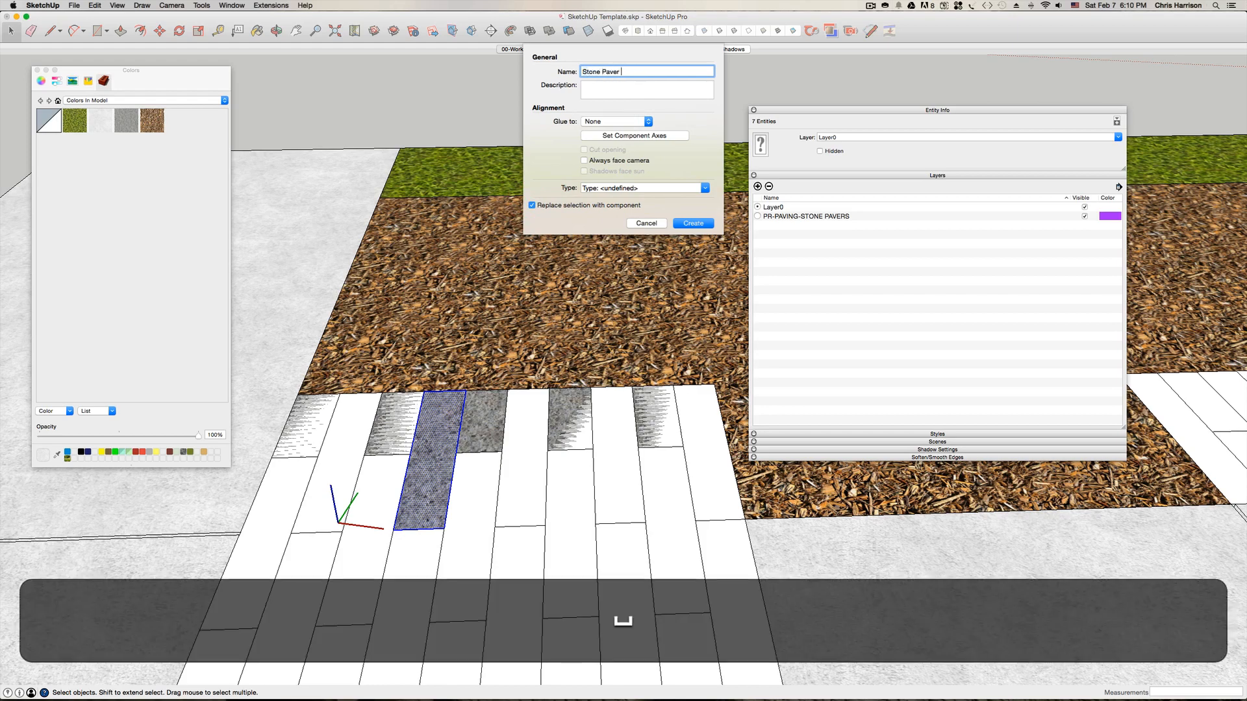
{"action": "type", "text": " 2-0"}
{"action": "key", "text": "BackSpace"}
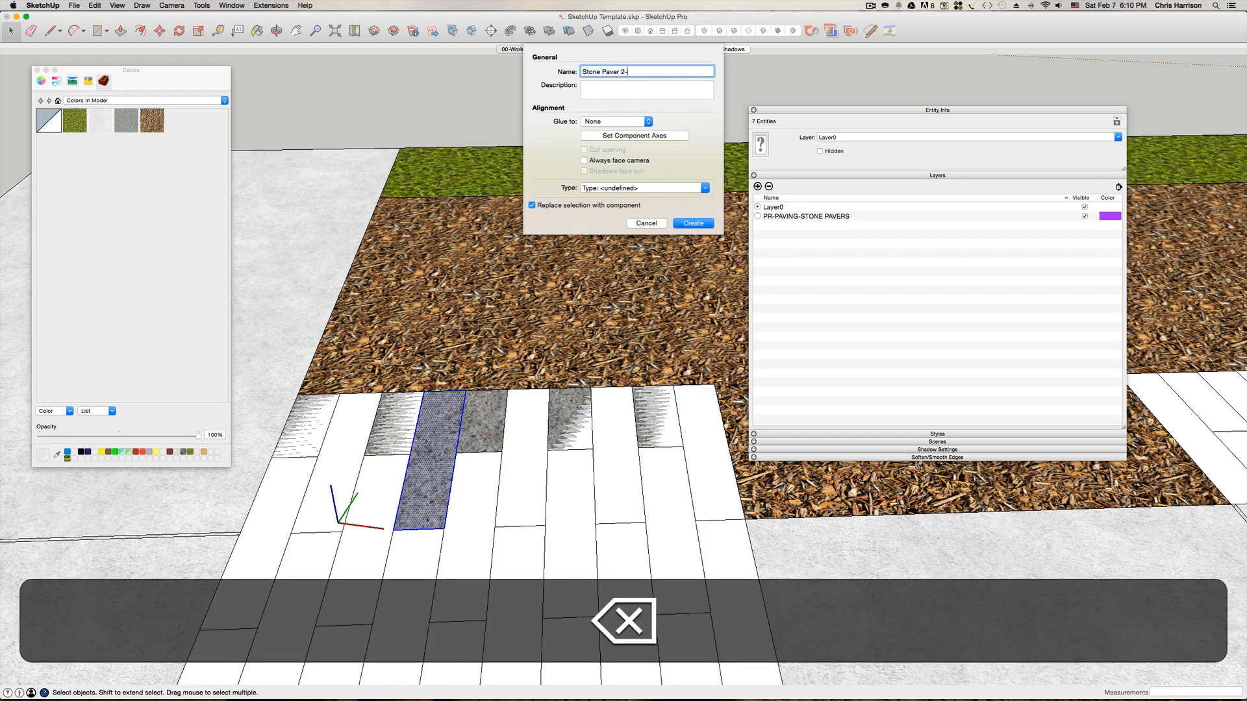
{"action": "type", "text": "Long"}
{"action": "left_click", "coordinate": [639, 136]}
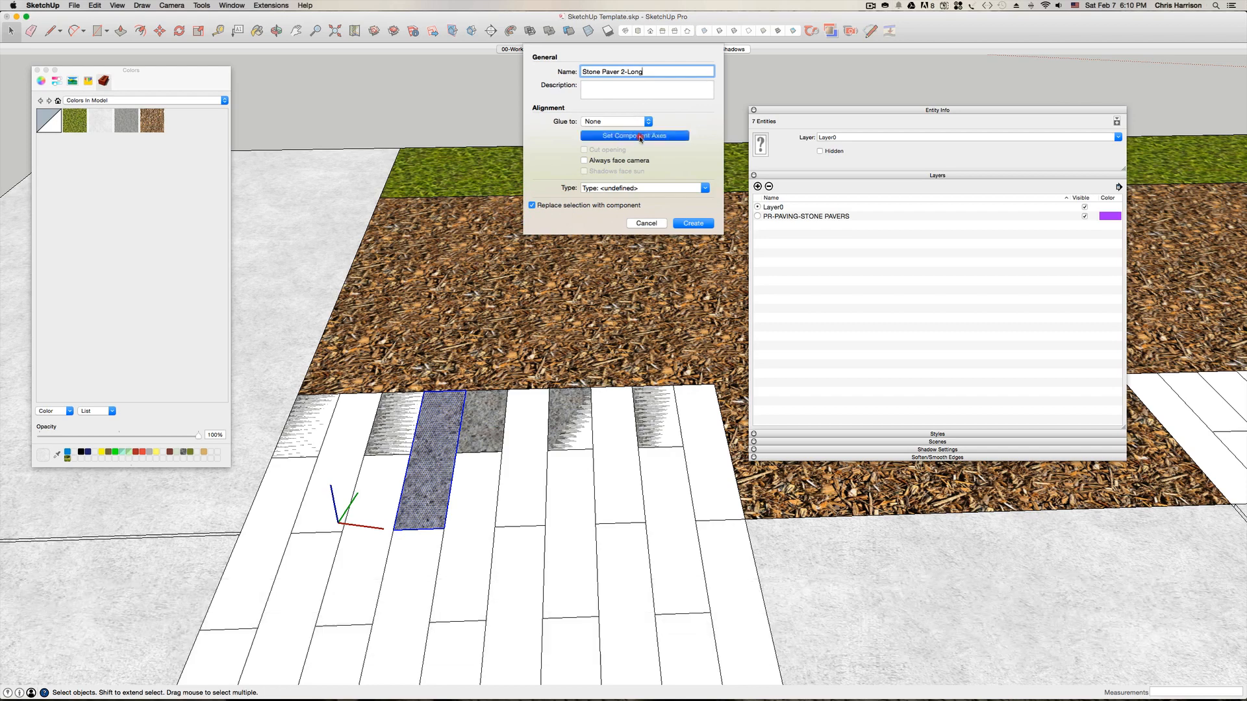
{"action": "left_click", "coordinate": [643, 136]}
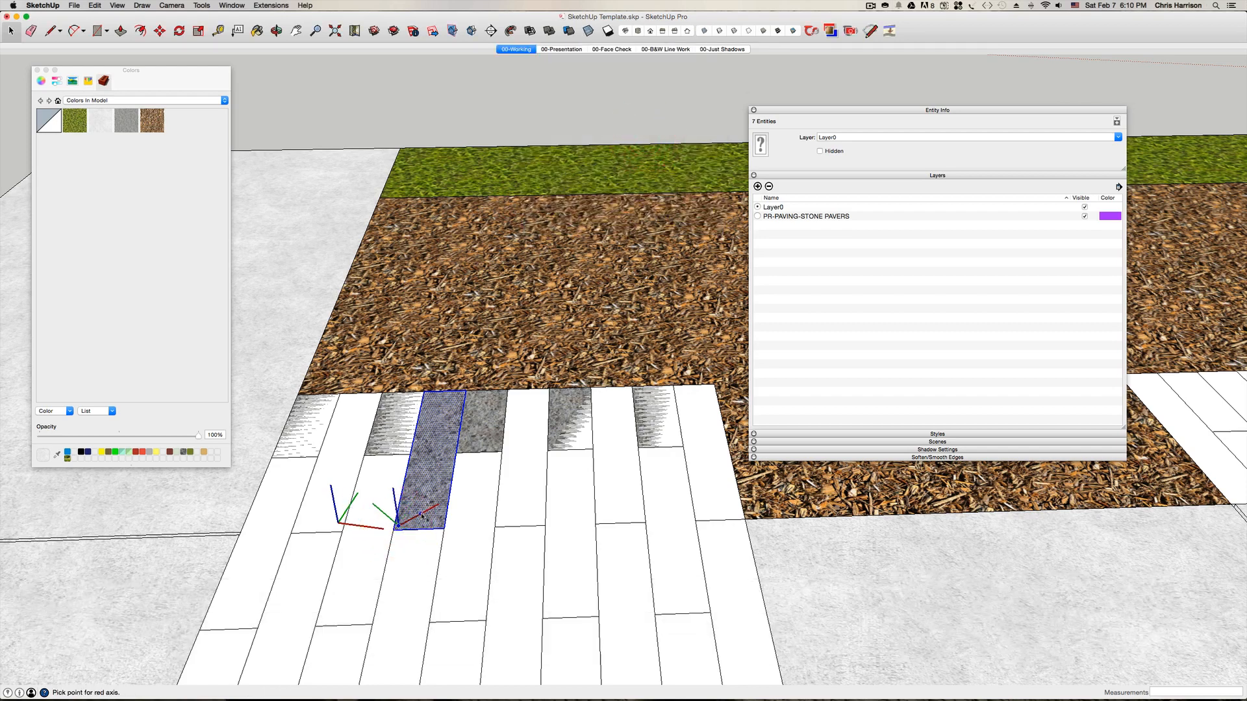
{"action": "key", "text": "Escape"}
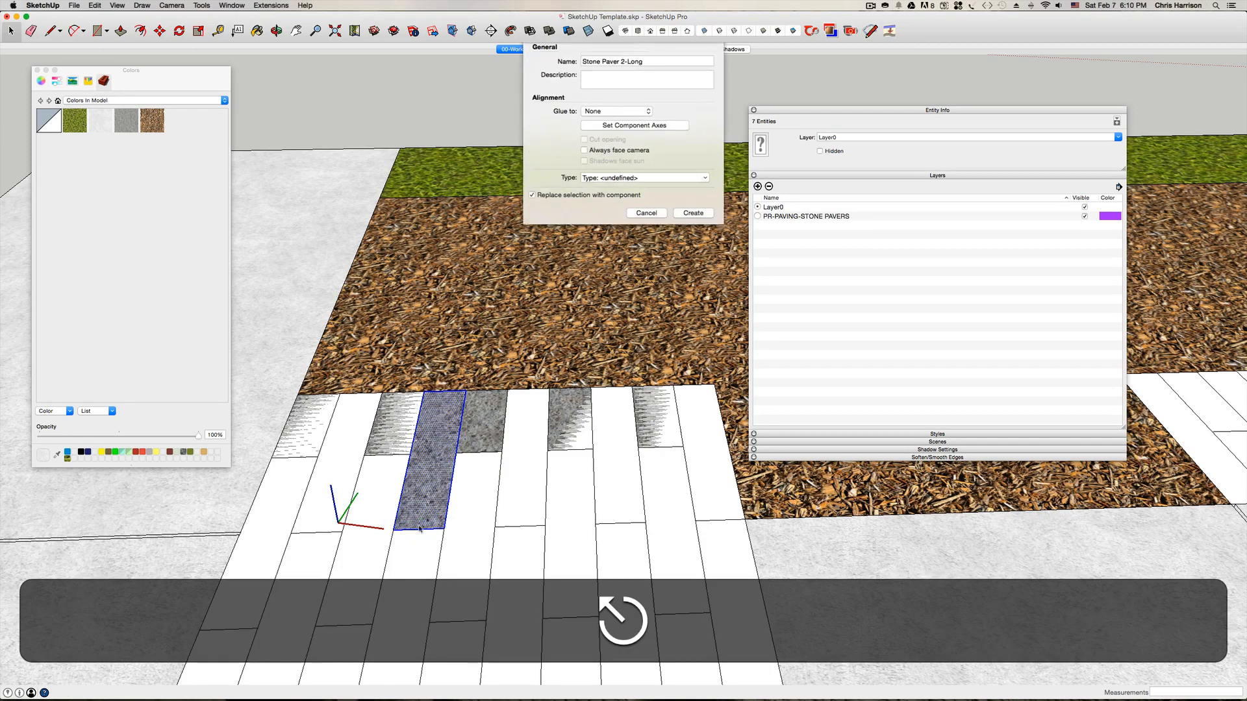
- Place the component axes origin at the long paver's front-left corner and create the component
{"action": "left_click", "coordinate": [651, 129]}
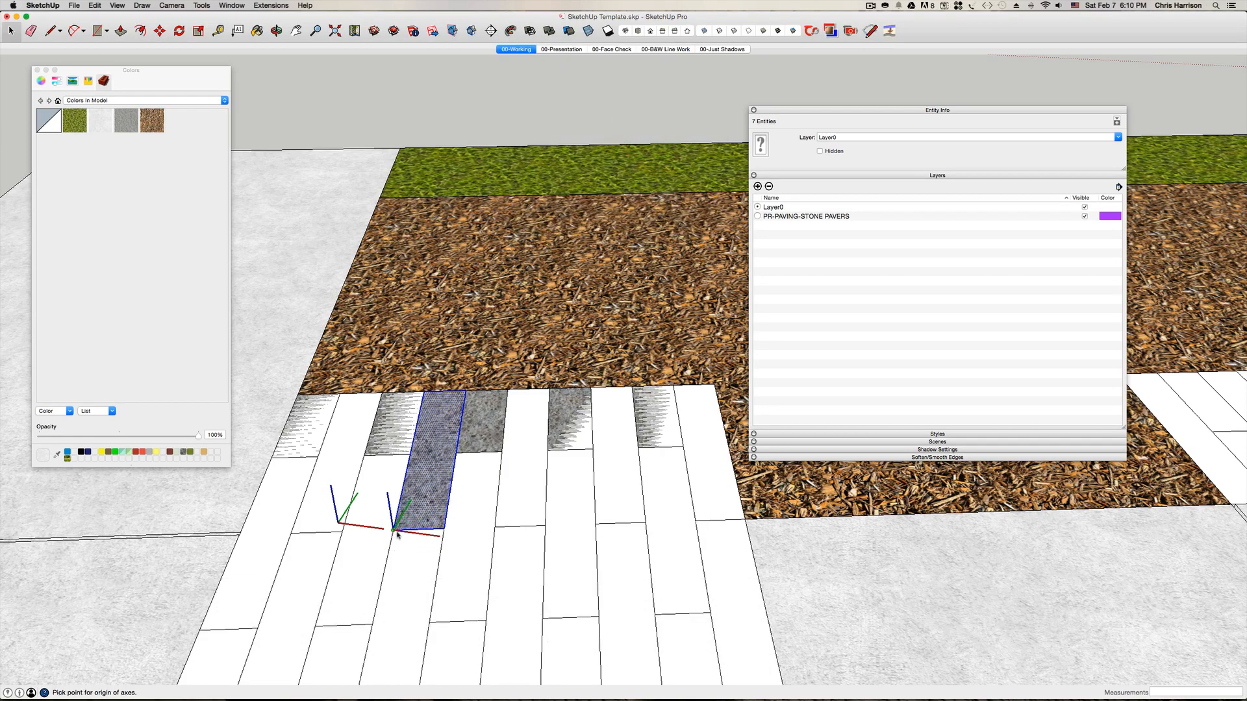
{"action": "left_click", "coordinate": [396, 534]}
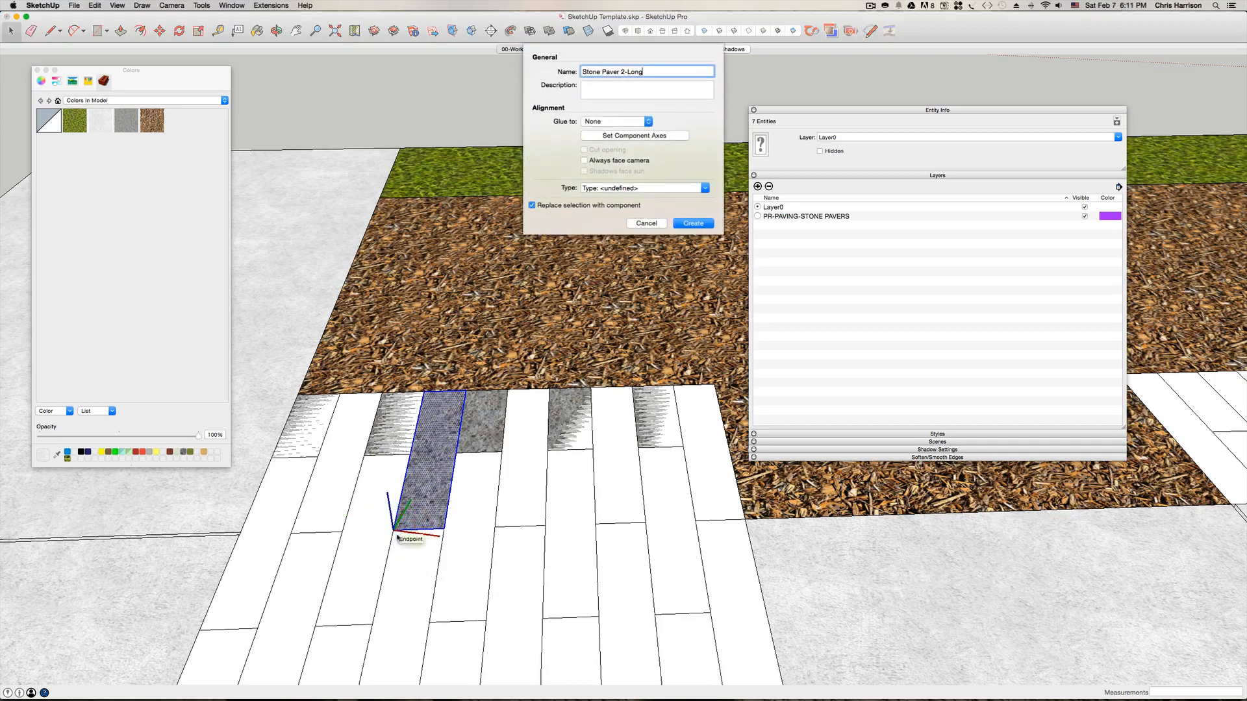
{"action": "left_click", "coordinate": [692, 224]}
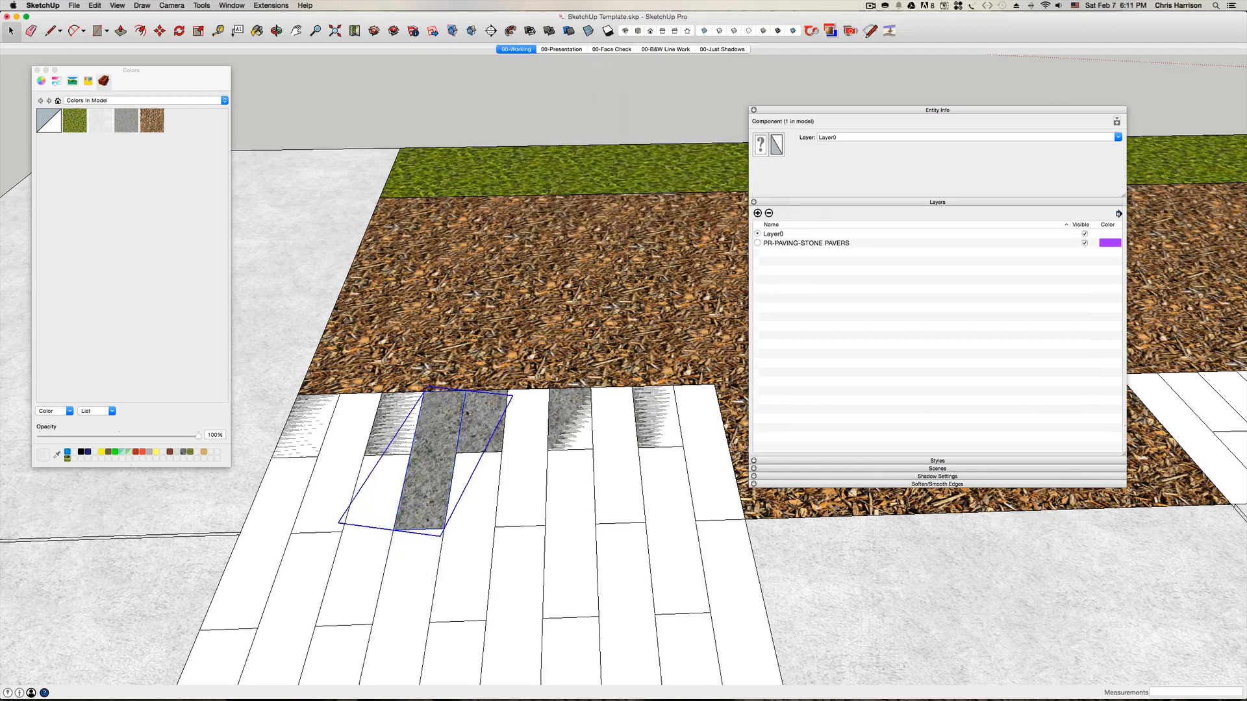
- Copy the long paver 1' to the left, into the second column of the back row
{"action": "key", "text": "m"}
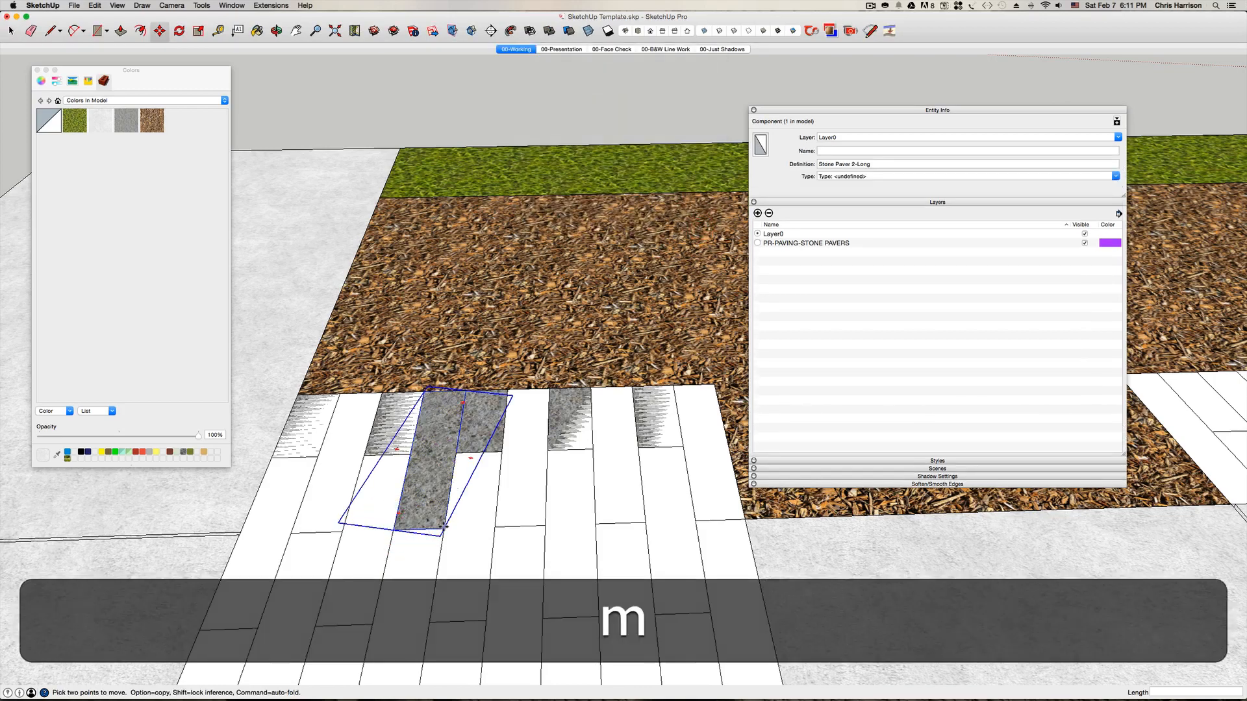
{"action": "left_click", "coordinate": [443, 526]}
{"action": "key", "text": "alt"}
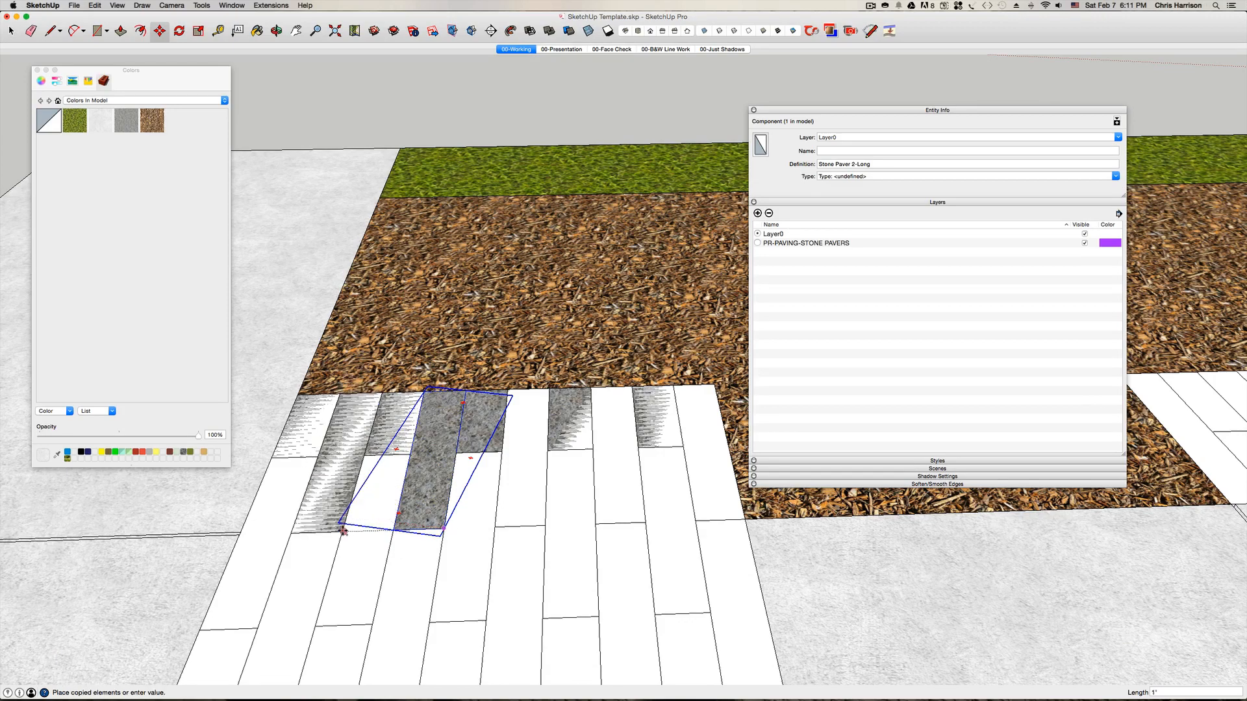
{"action": "left_click", "coordinate": [340, 525]}
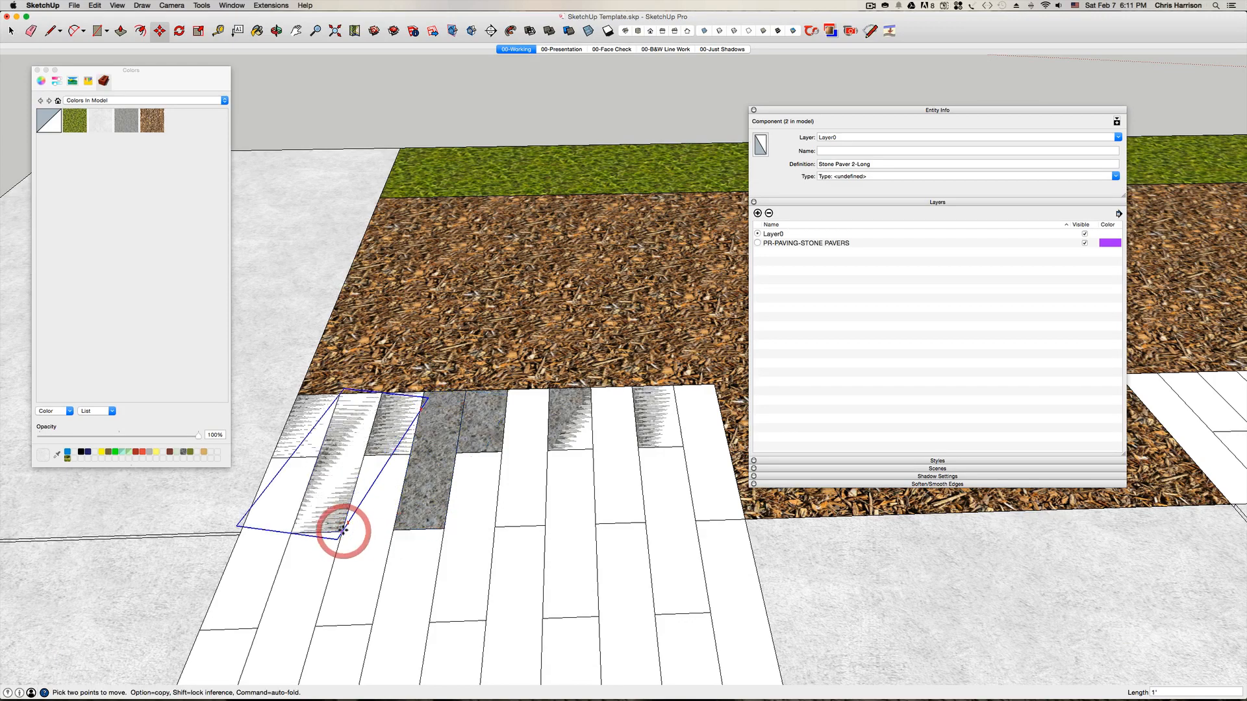
- Place three more long paver copies to the right along the back row, filling every other column through the right edge
{"action": "left_click", "coordinate": [544, 525]}
{"action": "left_click", "coordinate": [547, 523]}
{"action": "key", "text": "alt"}
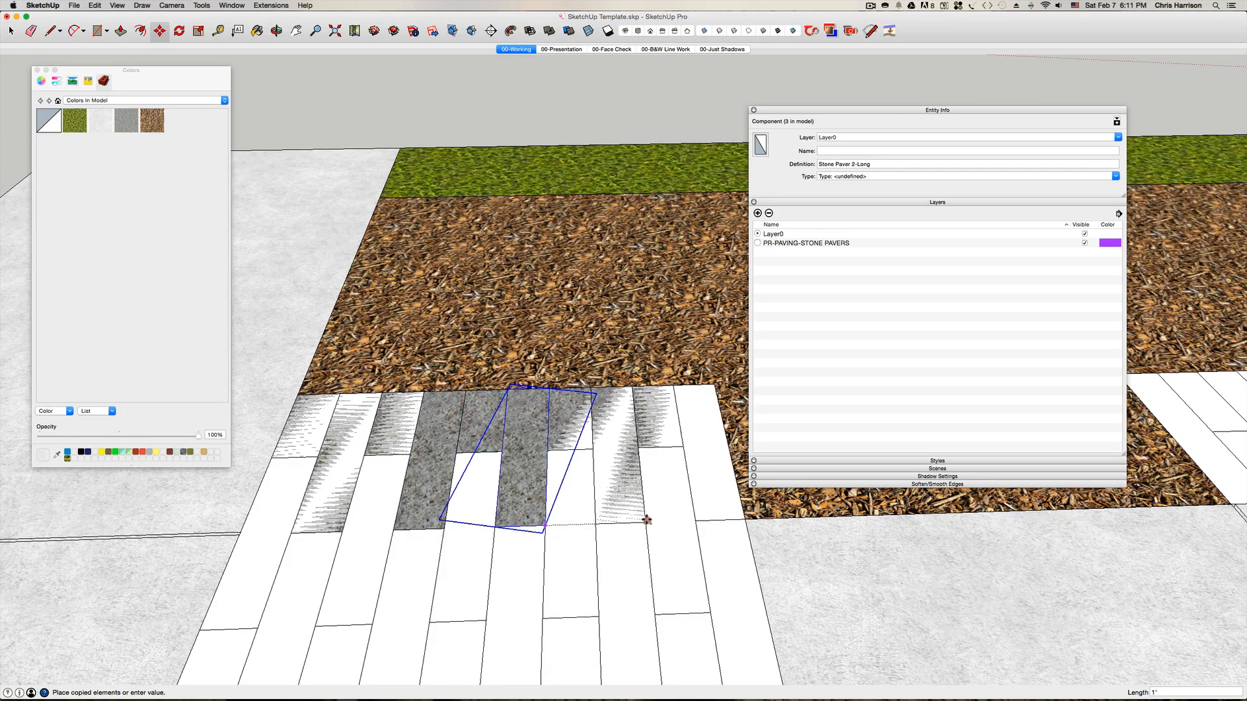
{"action": "left_click", "coordinate": [646, 525]}
{"action": "left_click", "coordinate": [646, 523]}
{"action": "key", "text": "alt"}
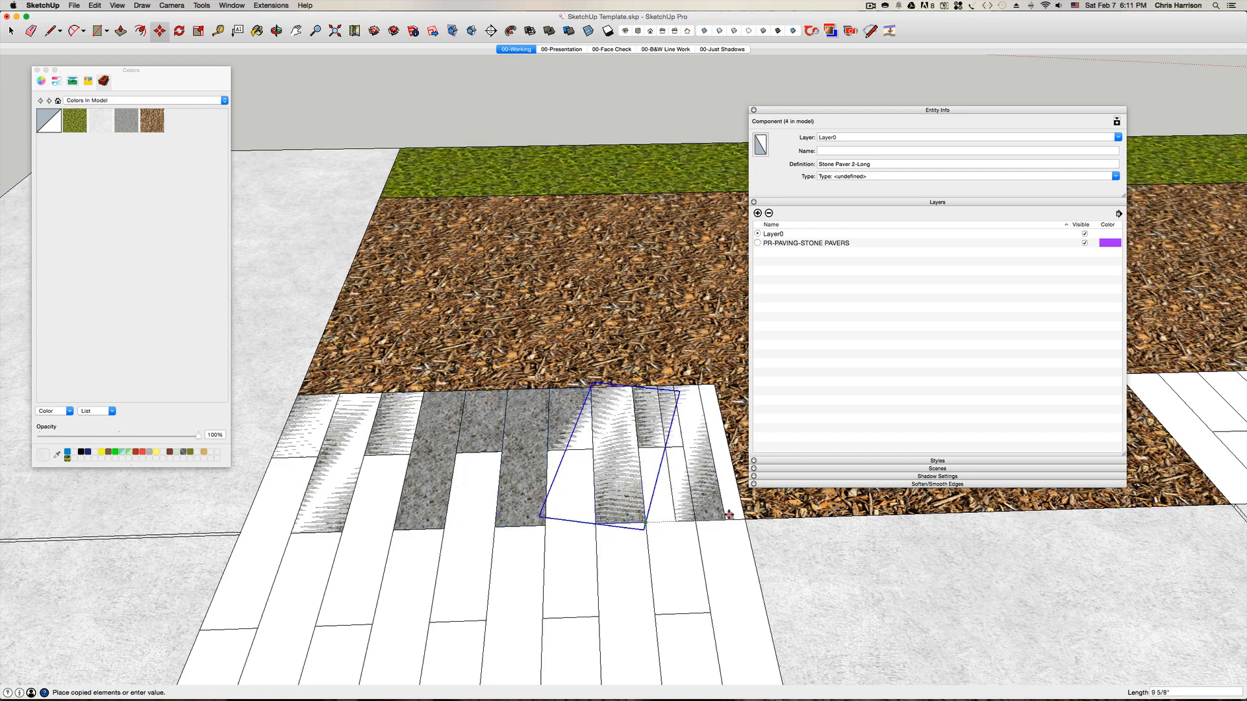
{"action": "left_click", "coordinate": [741, 516]}
{"action": "scroll", "coordinate": [497, 387], "scroll_direction": "down", "scroll_amount": 5}
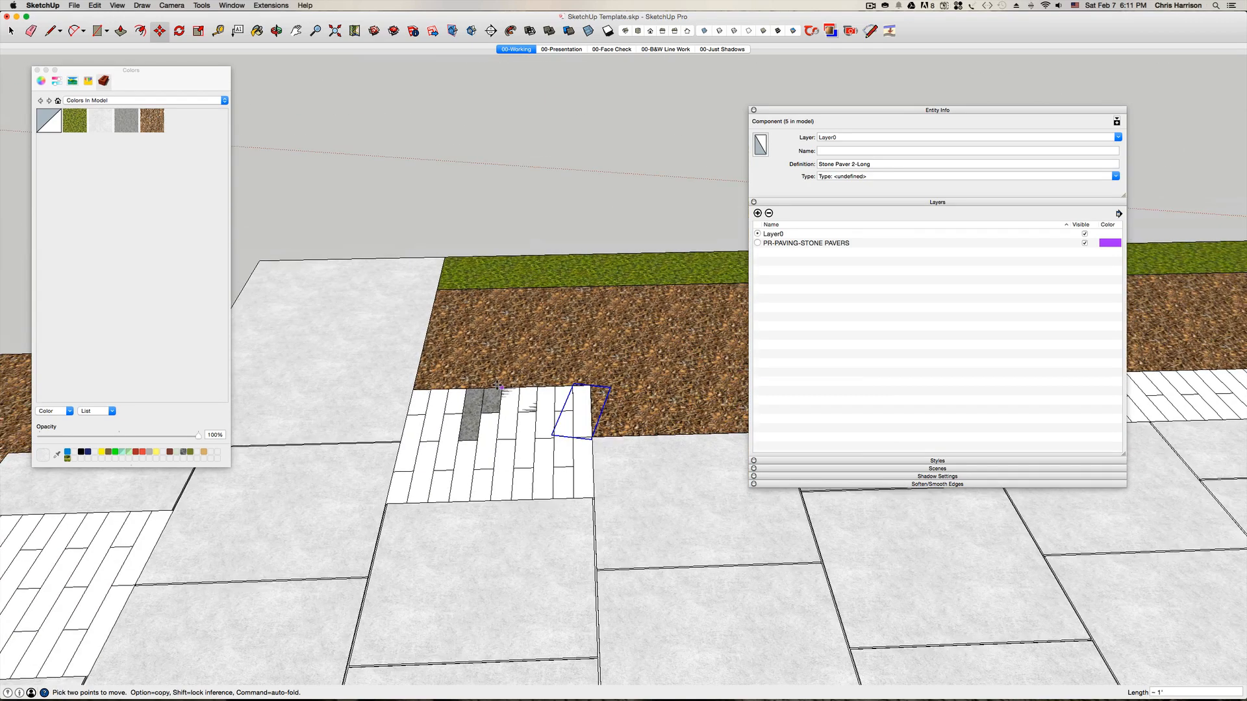
{"action": "scroll", "coordinate": [494, 403], "scroll_direction": "up", "scroll_amount": 3}
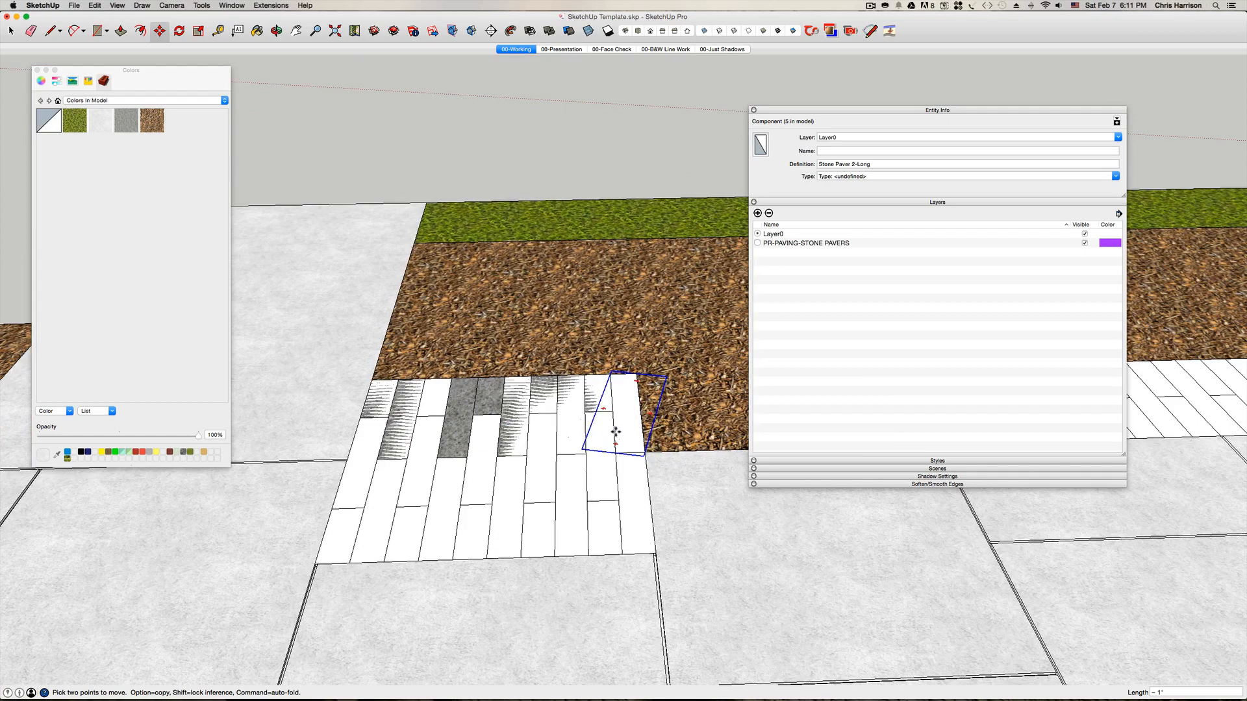
- Copy the second column's long paver into the first column, directly in front of the short paver
{"action": "key", "text": "space"}
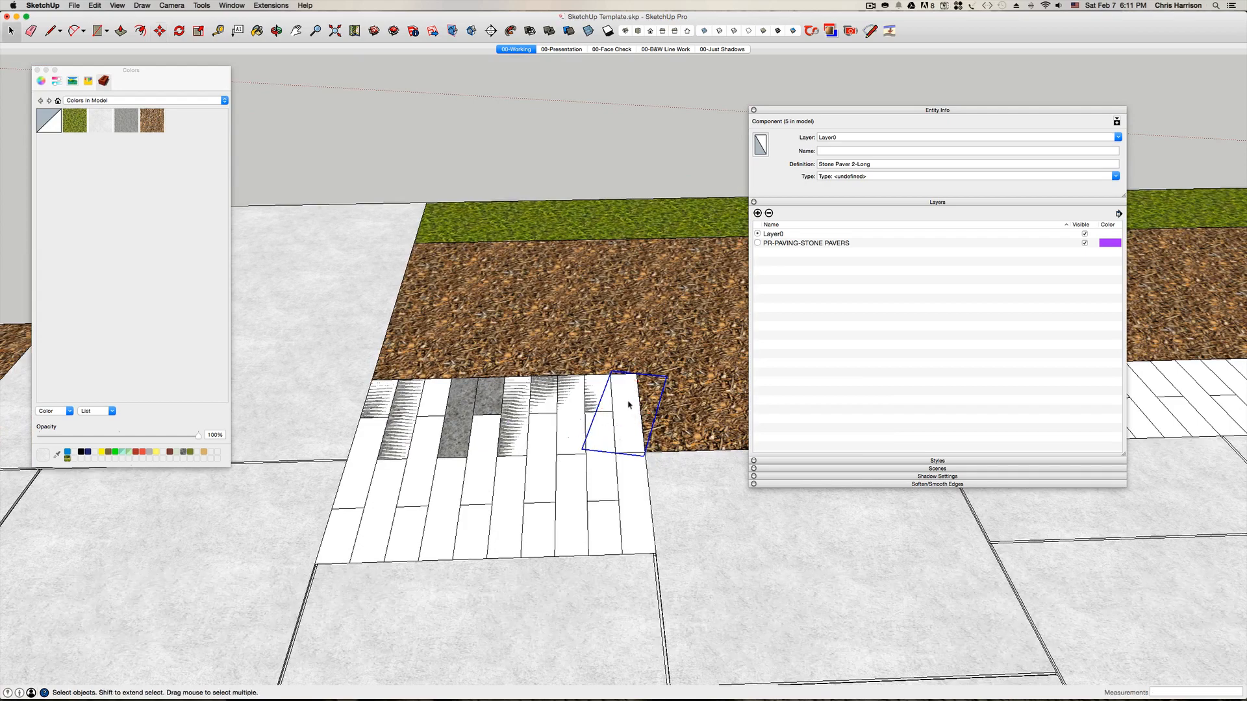
{"action": "left_click", "coordinate": [384, 400]}
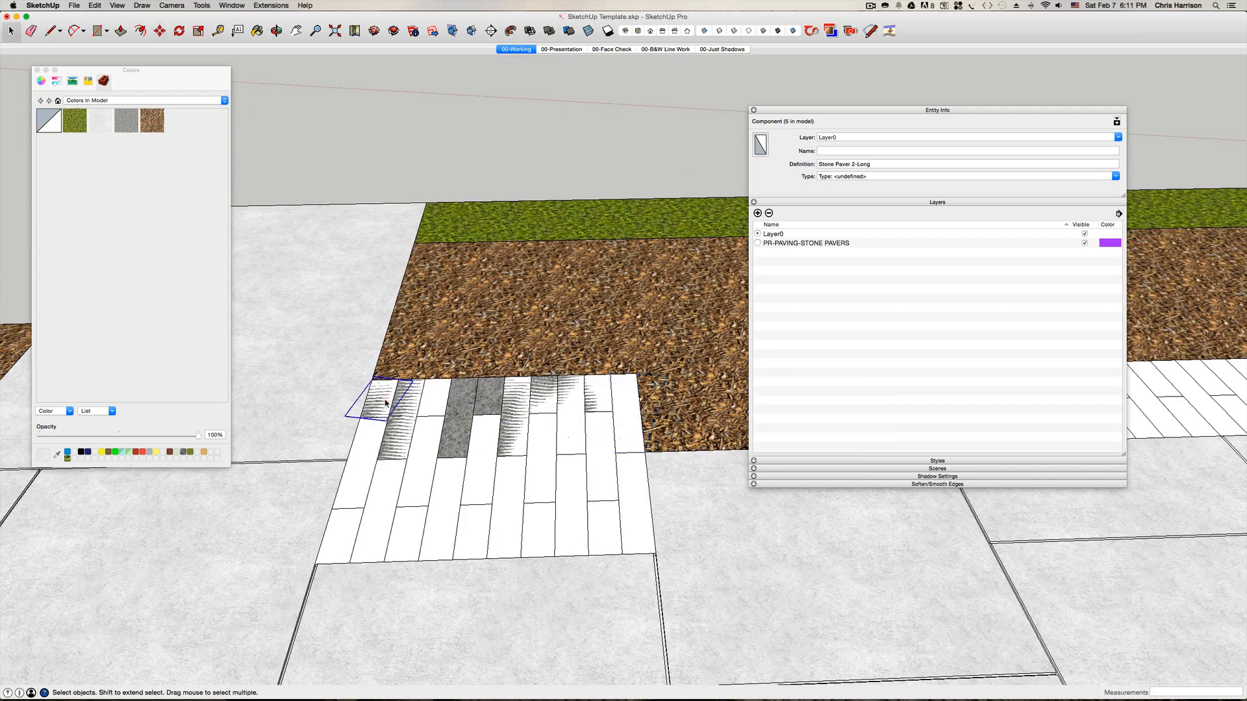
{"action": "left_click", "coordinate": [394, 436]}
{"action": "key", "text": "m"}
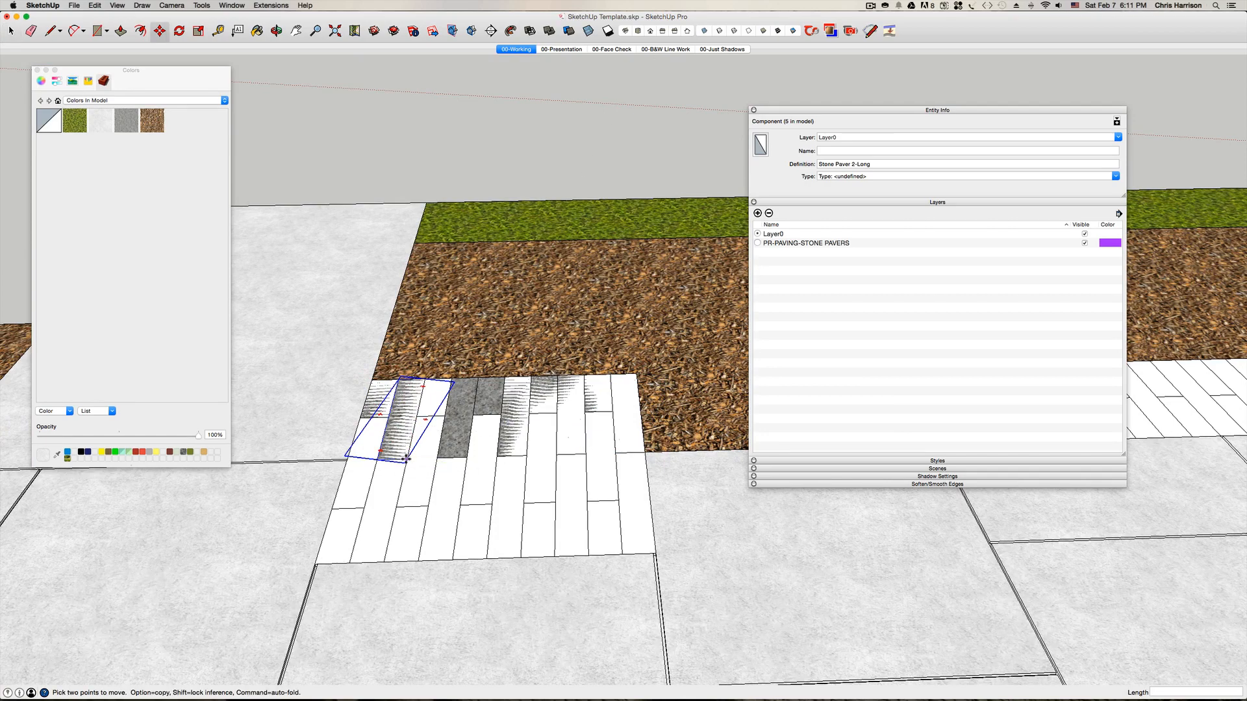
{"action": "left_click", "coordinate": [406, 460]}
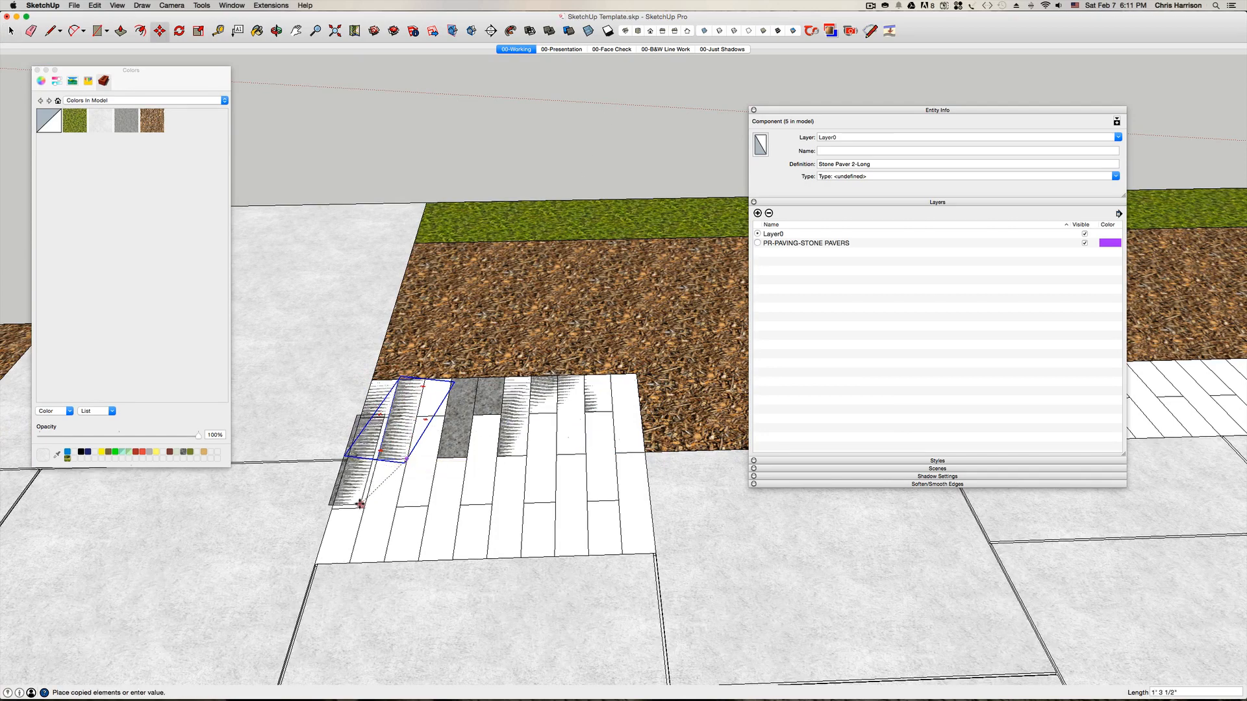
{"action": "left_click", "coordinate": [364, 498]}
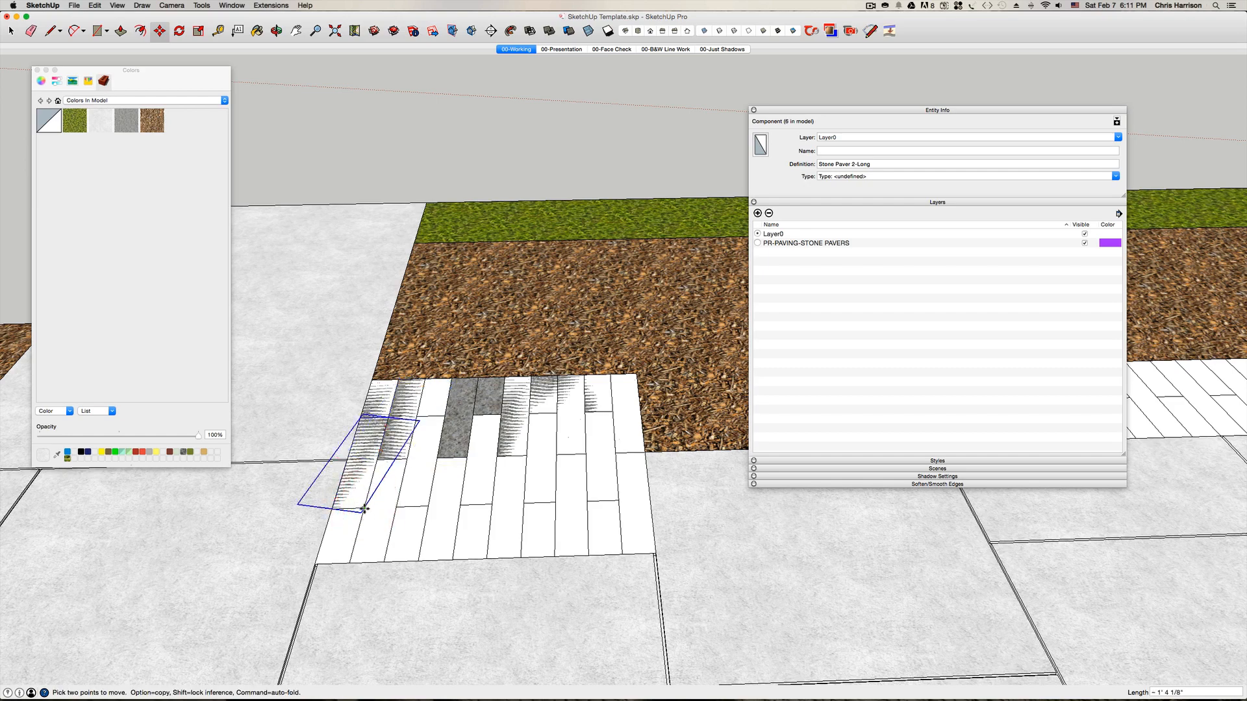
- Copy the first column's long paver 1' to the right and array it as 4x across the alternate columns
{"action": "left_click", "coordinate": [364, 508]}
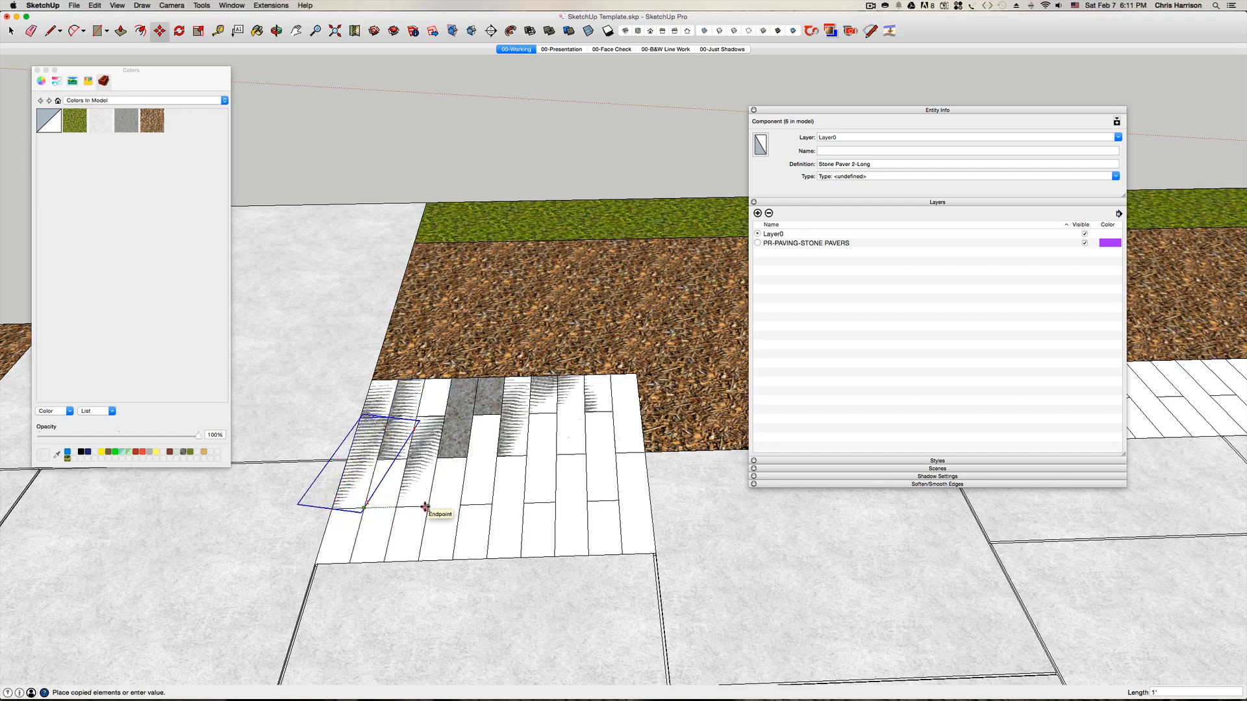
{"action": "left_click", "coordinate": [427, 506]}
{"action": "type", "text": "4"}
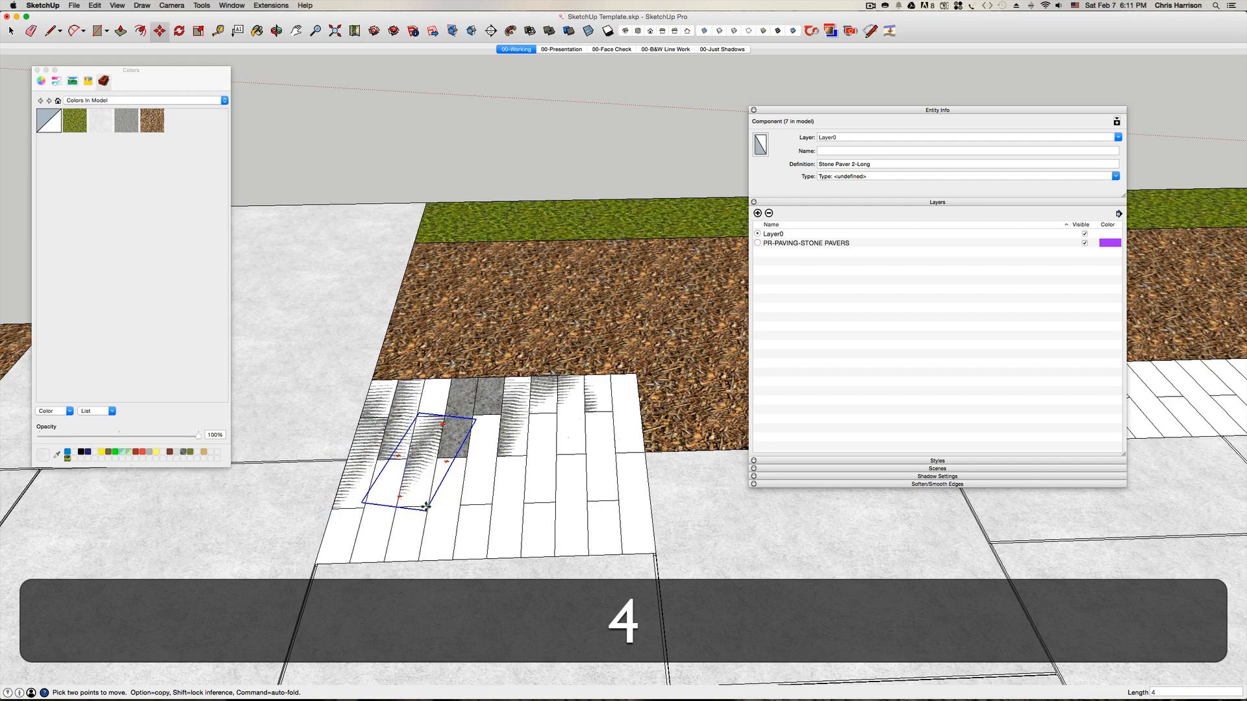
{"action": "type", "text": "x"}
{"action": "key", "text": "Return"}
- Copy the second column's back long paver about 2' 6" forward to the front edge of the same column
{"action": "scroll", "coordinate": [426, 506], "scroll_direction": "up", "scroll_amount": 3}
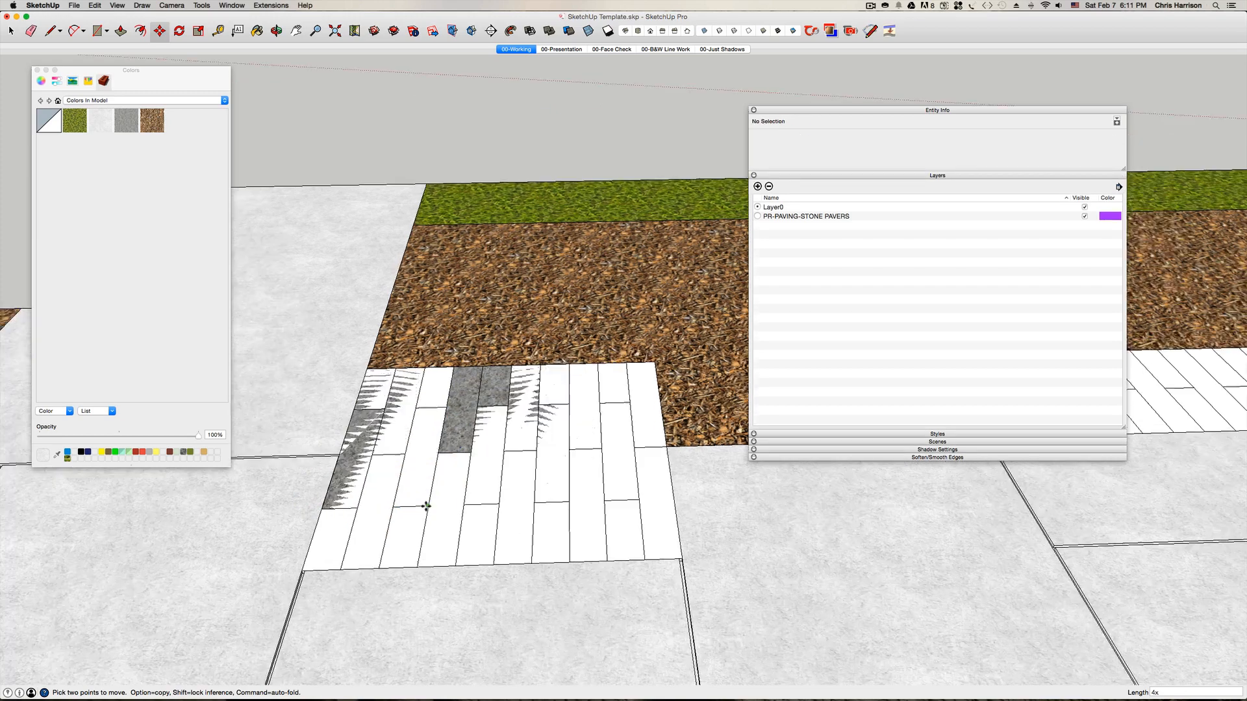
{"action": "key", "text": "space"}
{"action": "left_click", "coordinate": [392, 419]}
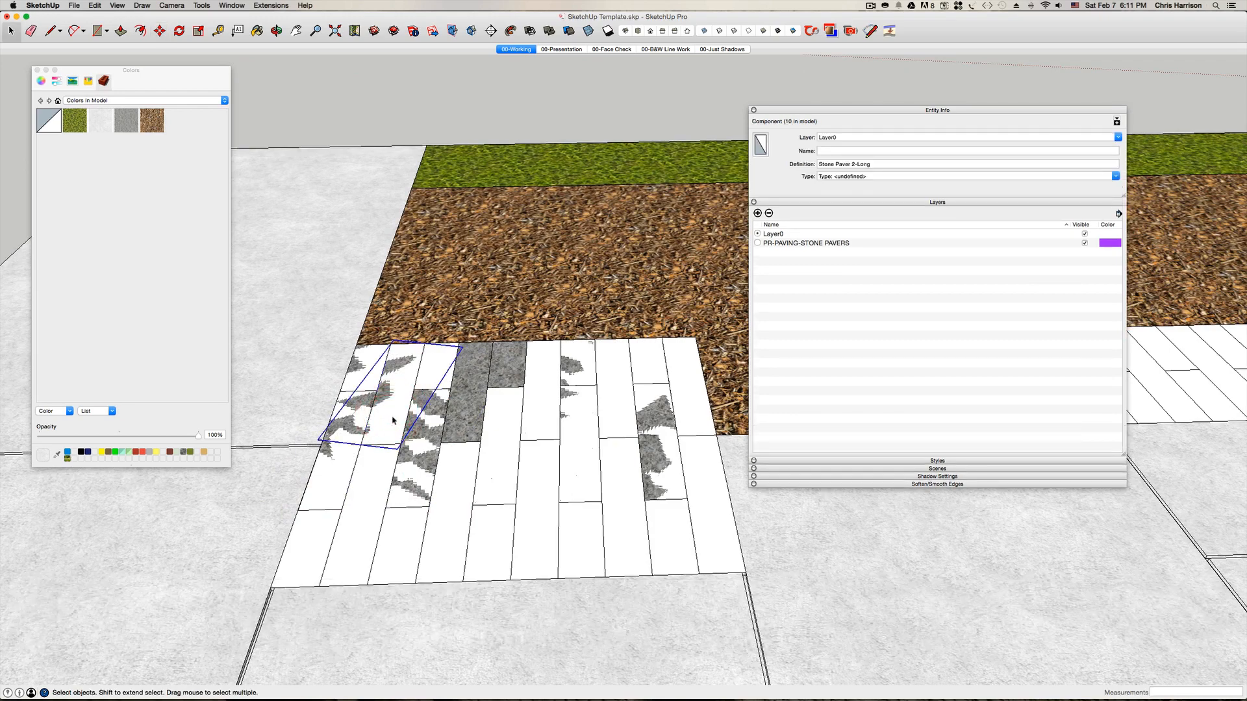
{"action": "key", "text": "m"}
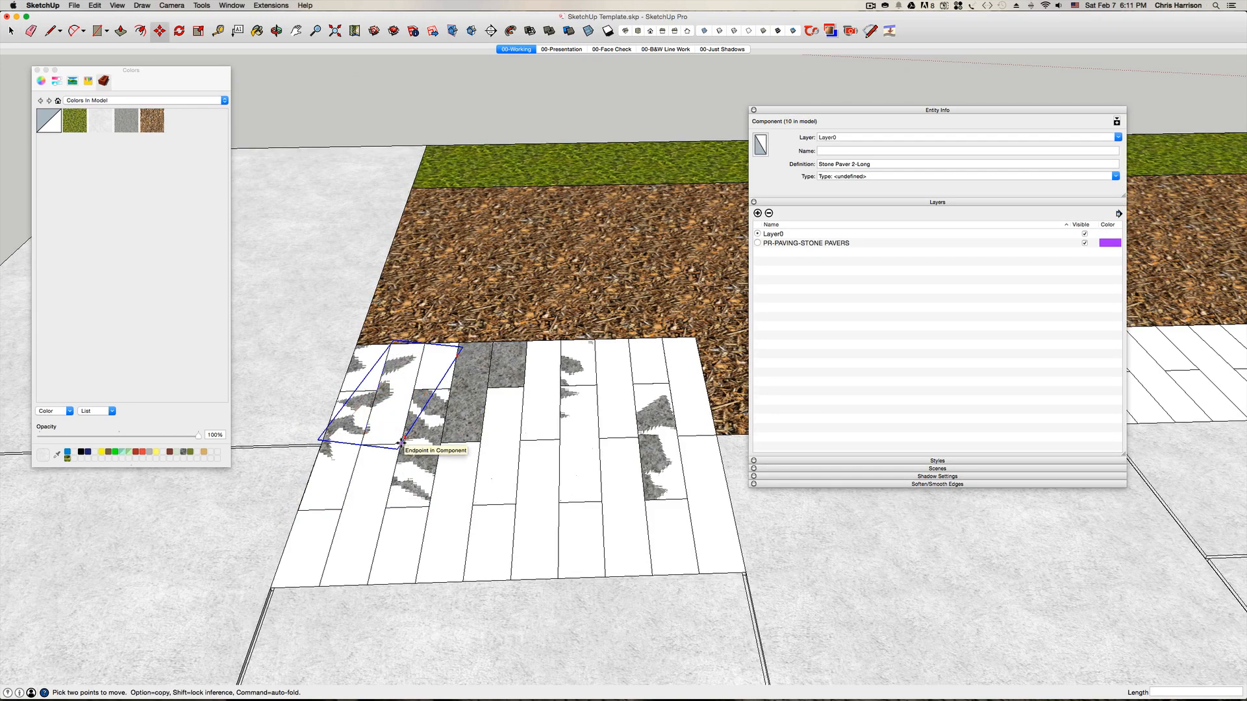
{"action": "left_click", "coordinate": [401, 441]}
{"action": "left_click", "coordinate": [365, 586]}
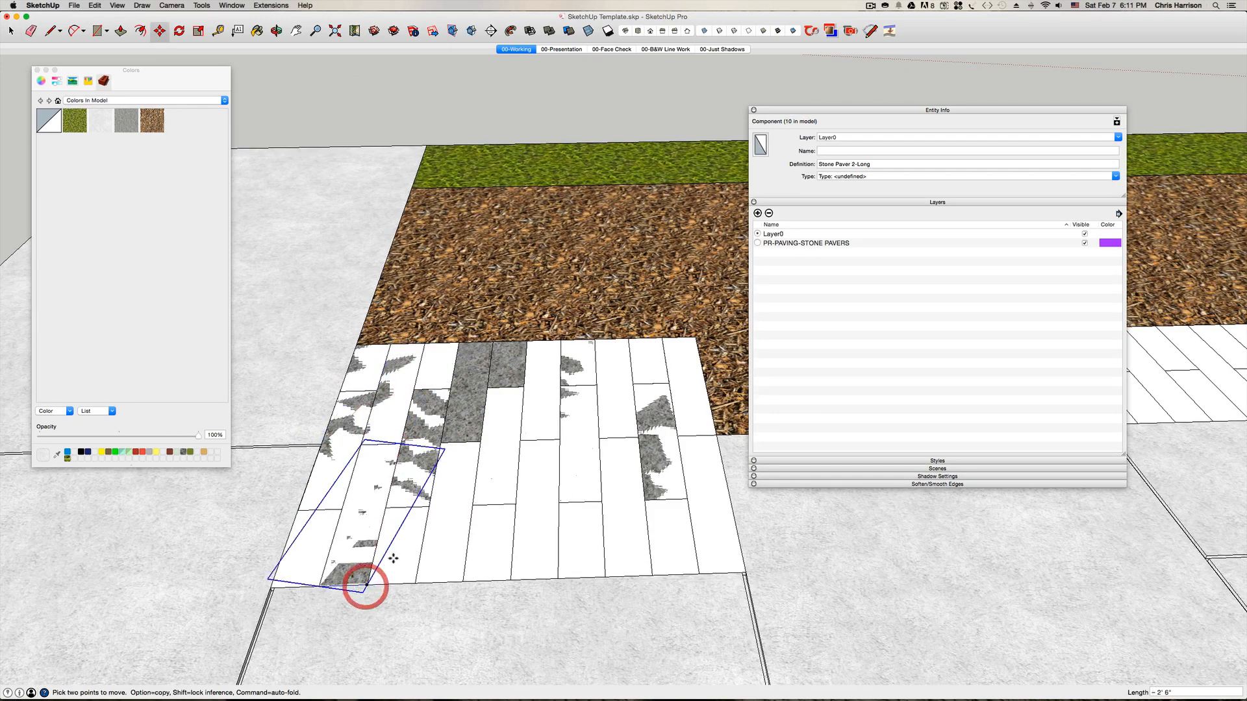
- Copy the second column's front long paver 1' to the right and array it as 4x along the front edge
{"action": "left_click", "coordinate": [366, 585]}
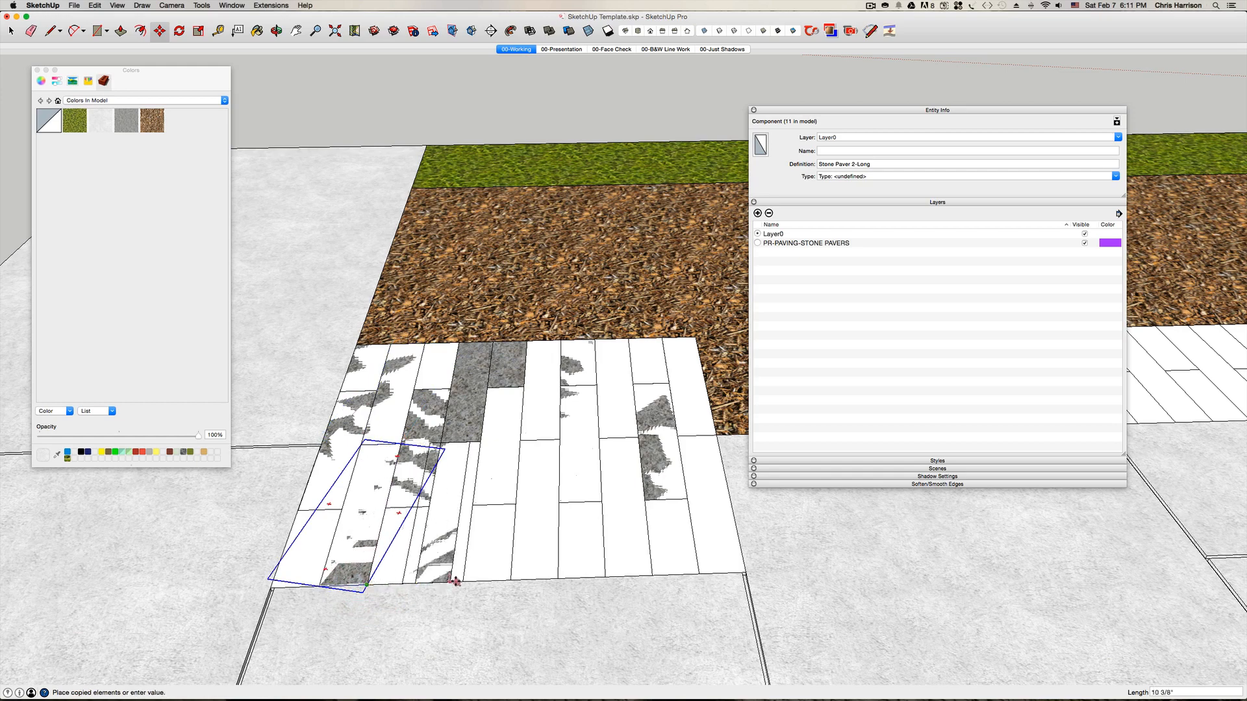
{"action": "left_click", "coordinate": [461, 581]}
{"action": "type", "text": "4"}
{"action": "key", "text": "Return"}
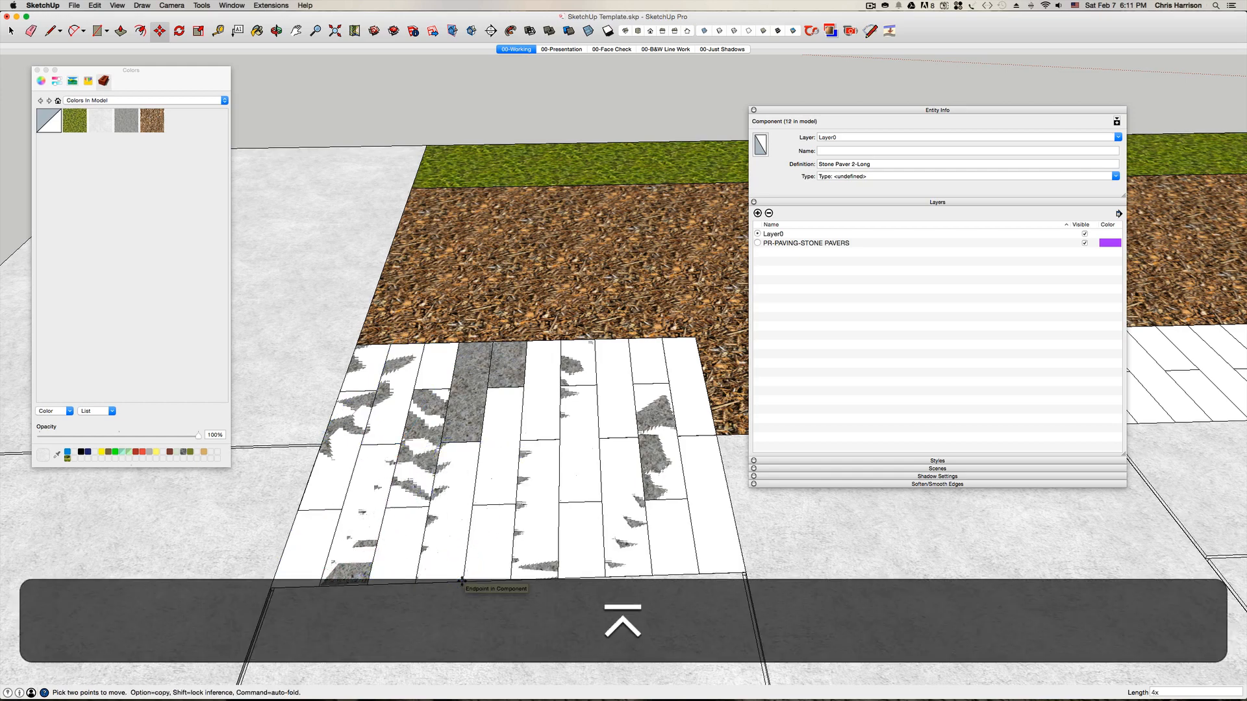
- Delete the plain face at the front-left corner of the paver area
{"action": "key", "text": "space"}
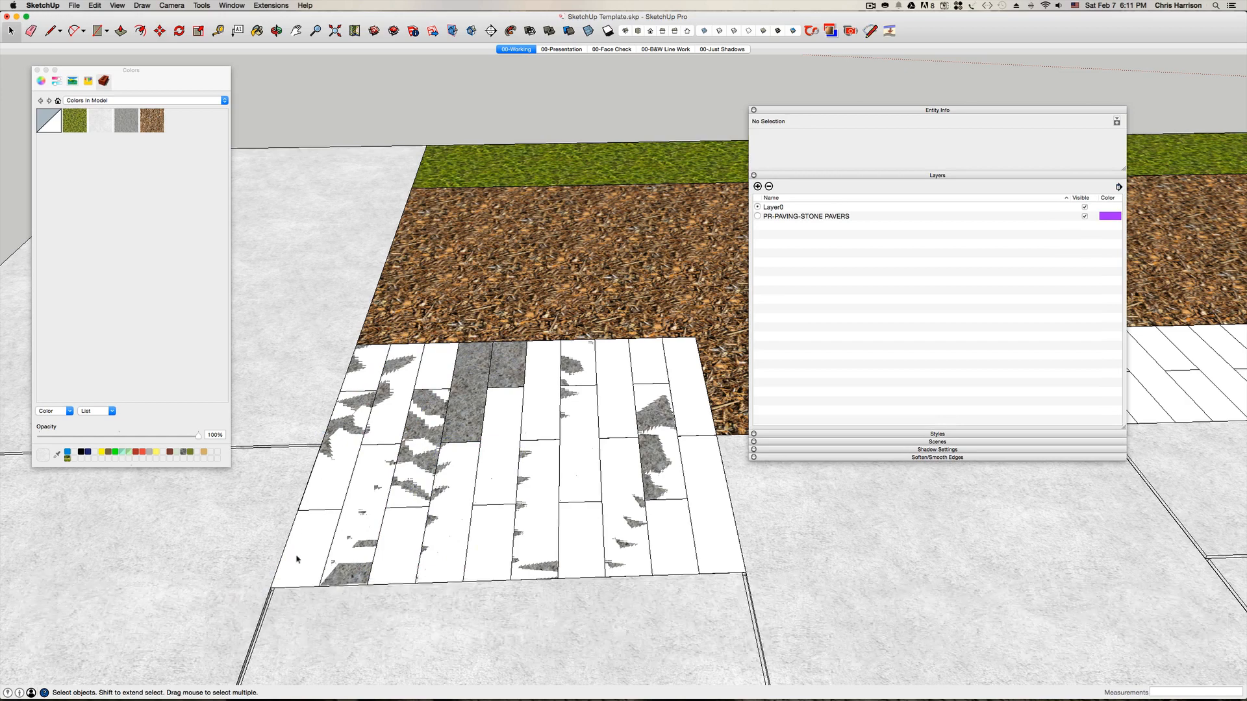
{"action": "left_click", "coordinate": [327, 538]}
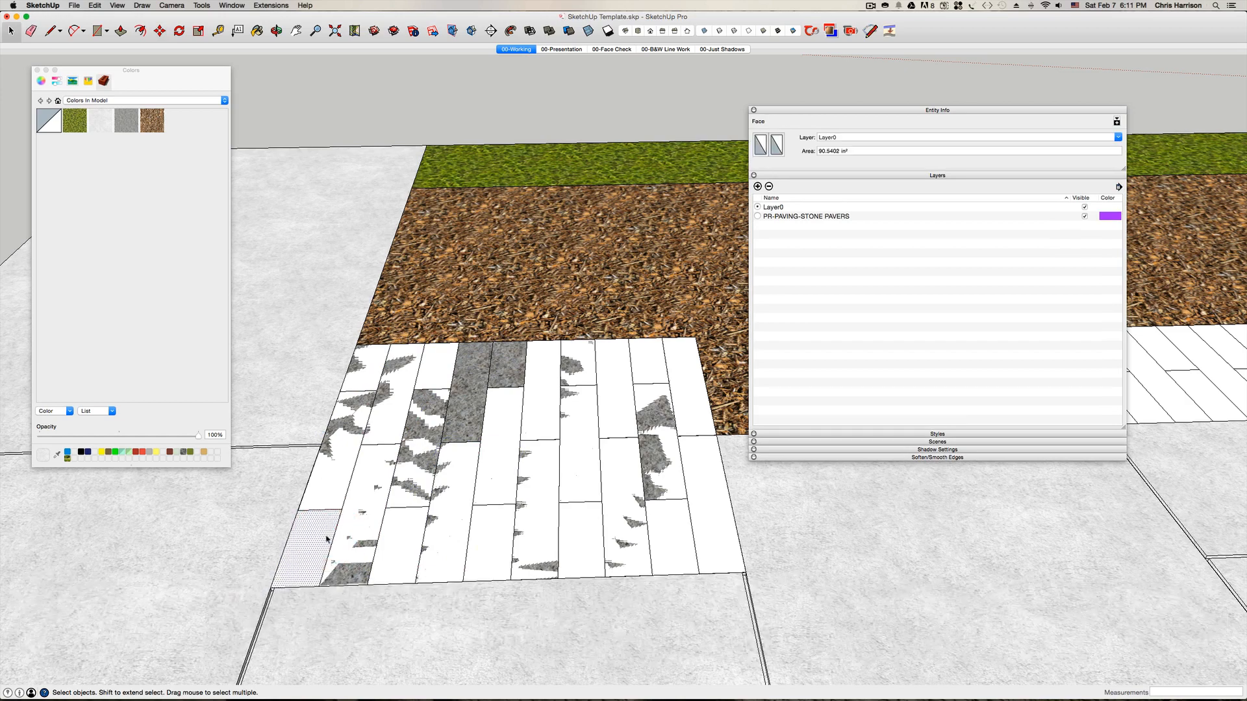
{"action": "key", "text": "BackSpace"}
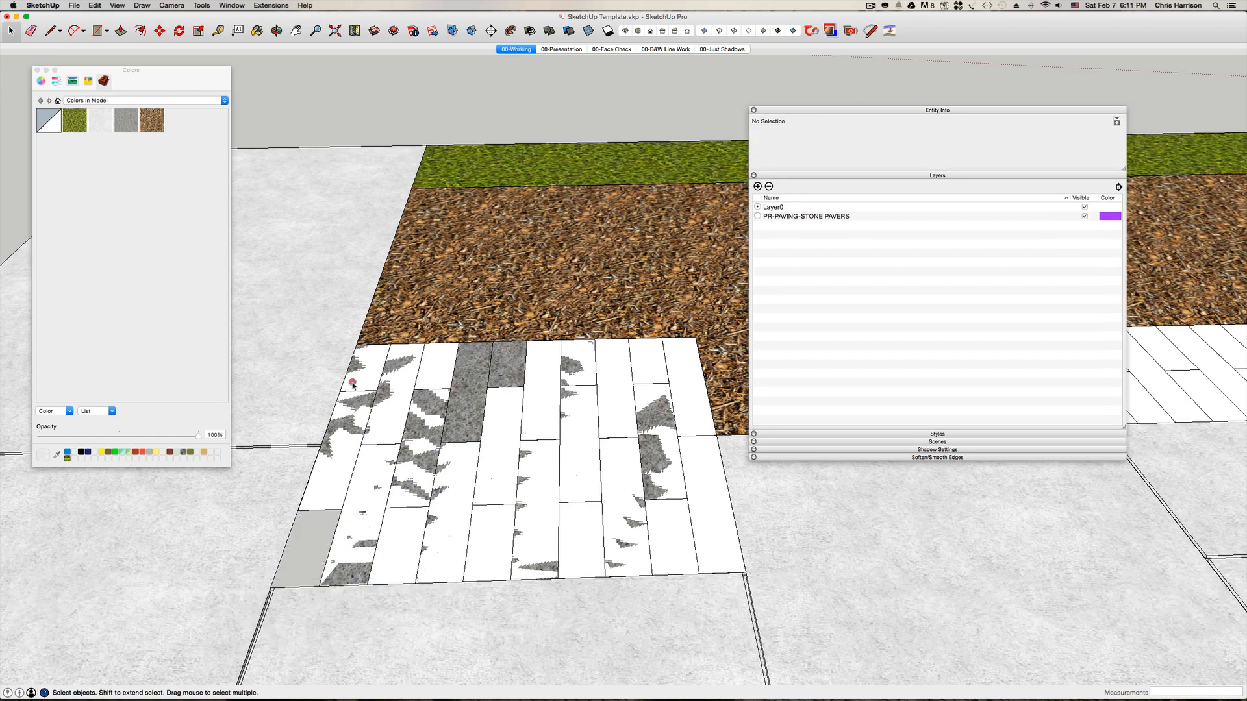
- Copy the back-left short paver into the empty space at the front-left corner
{"action": "left_click", "coordinate": [351, 376]}
{"action": "key", "text": "m"}
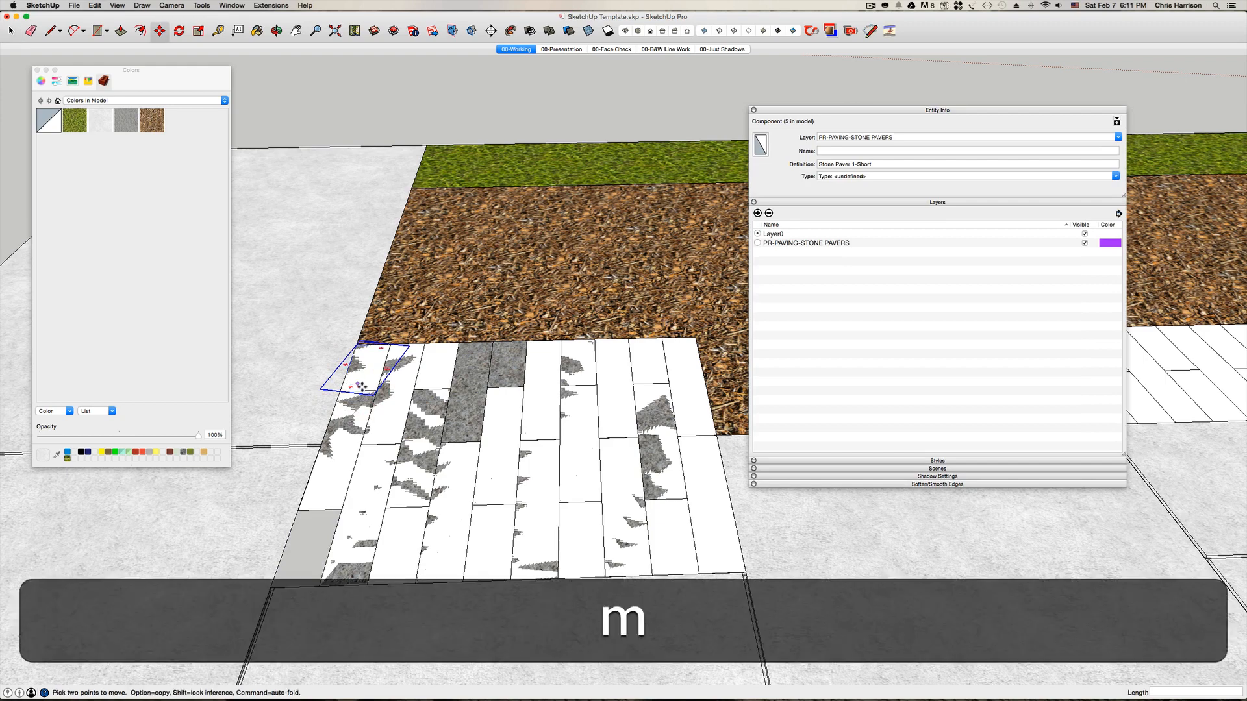
{"action": "left_click", "coordinate": [375, 388]}
{"action": "key", "text": "alt"}
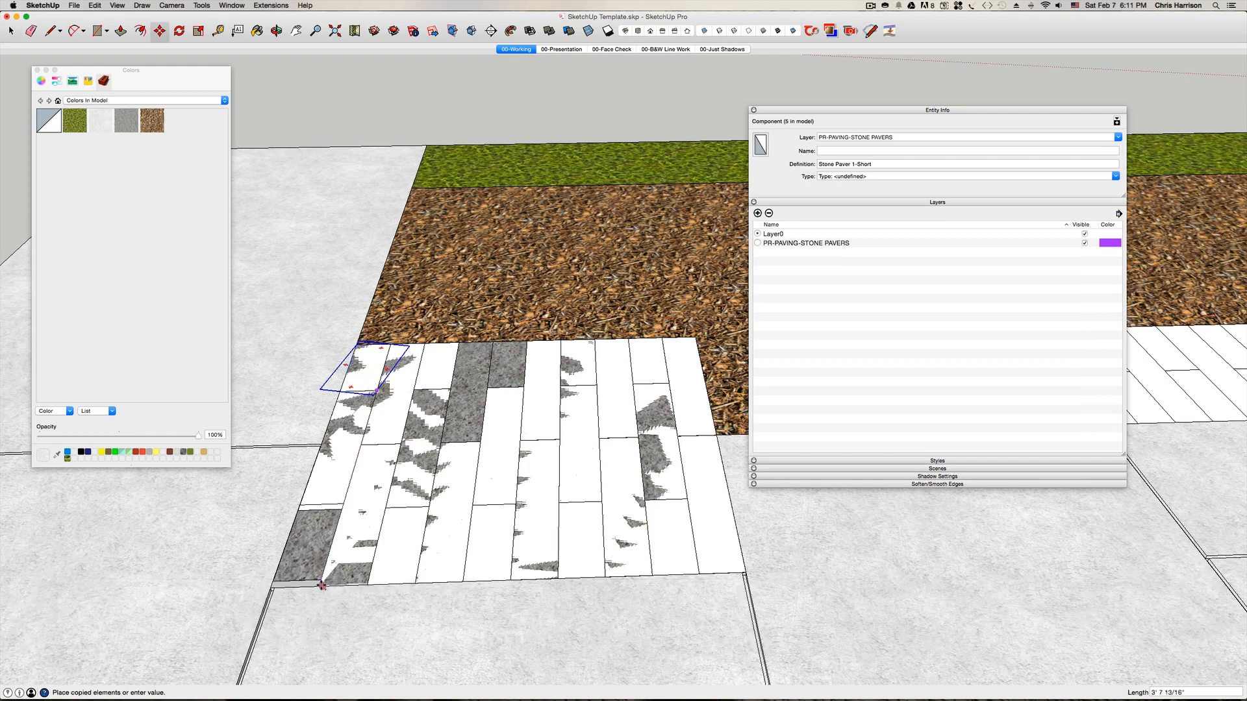
{"action": "left_click", "coordinate": [317, 589]}
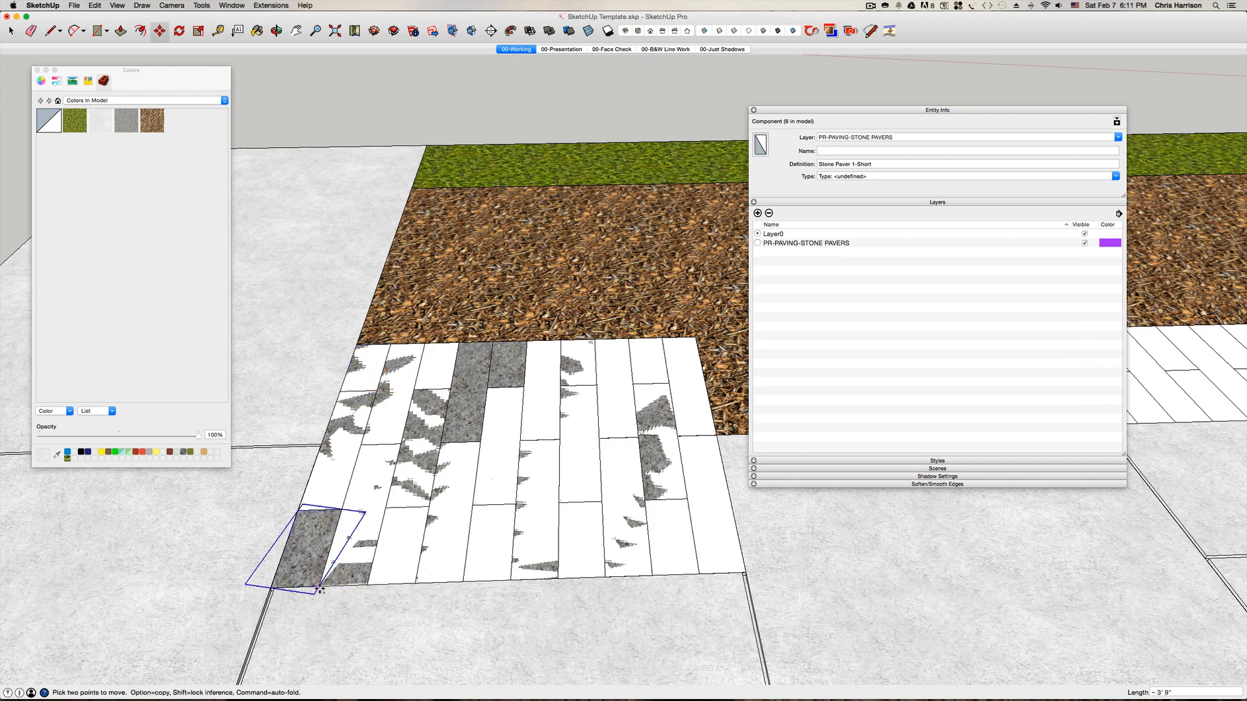
- Copy the front-left short paver 1' to the right and array it as 4x along the front edge
{"action": "left_click", "coordinate": [319, 588]}
{"action": "key", "text": "alt"}
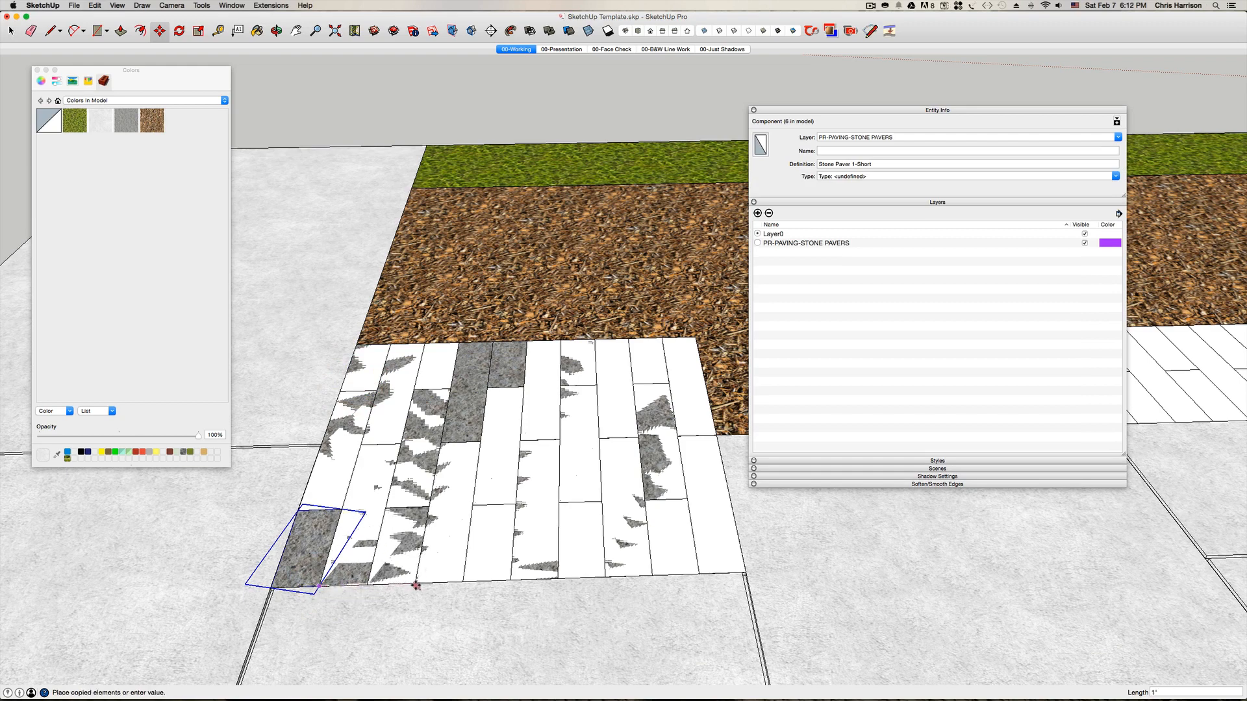
{"action": "left_click", "coordinate": [416, 584]}
{"action": "type", "text": "4x"}
{"action": "key", "text": "Return"}
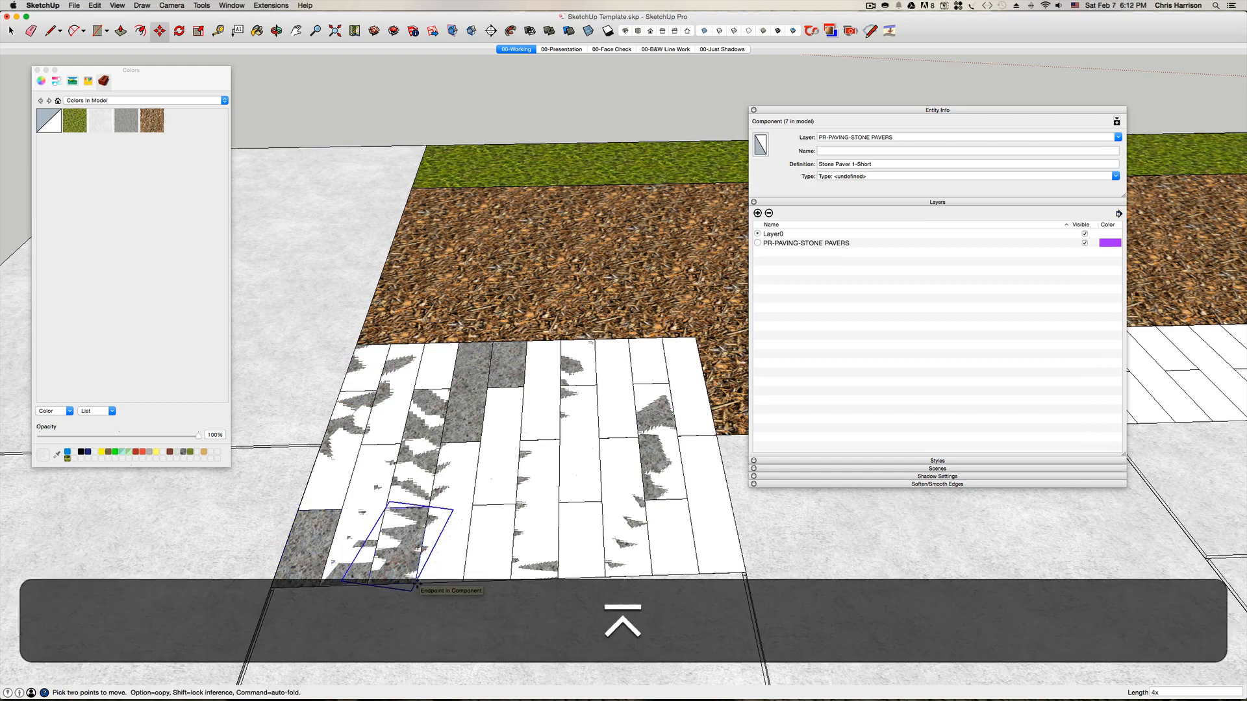
- Delete the plain face overlapping the long paver at the back-right corner of the small paver area
{"action": "scroll", "coordinate": [416, 584], "scroll_direction": "down", "scroll_amount": 6}
{"action": "key", "text": "space"}
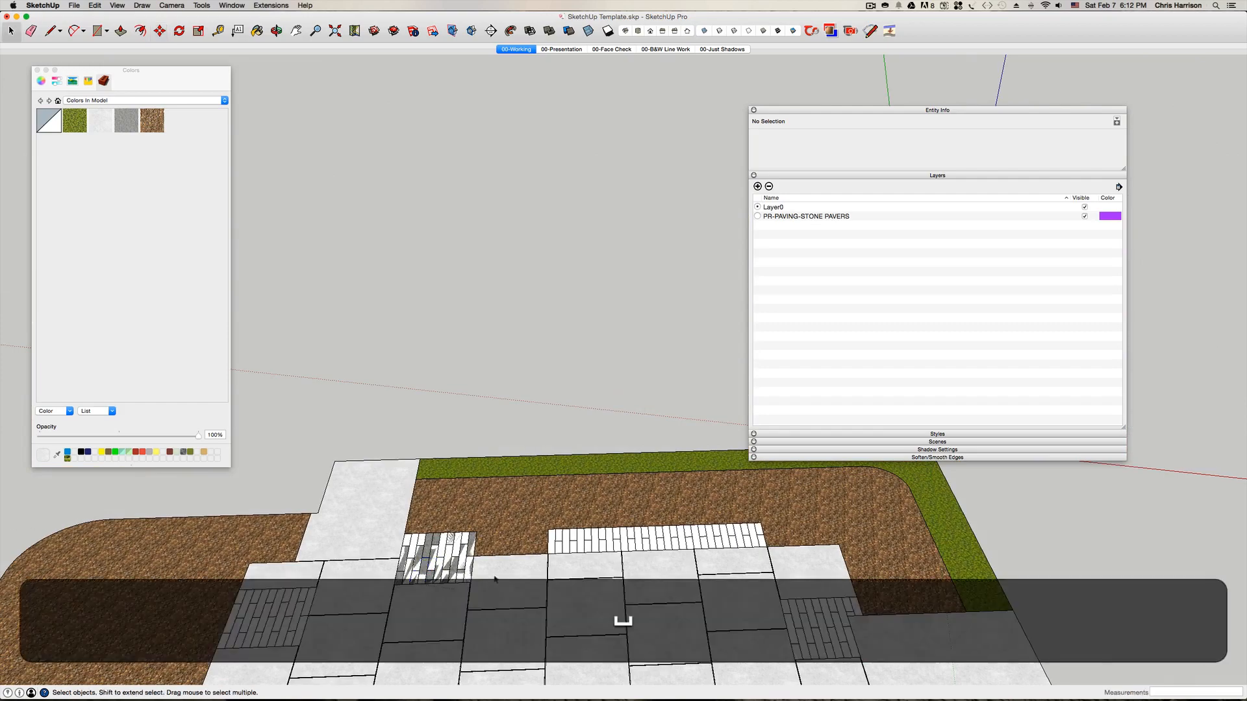
{"action": "scroll", "coordinate": [484, 557], "scroll_direction": "up", "scroll_amount": 1}
{"action": "scroll", "coordinate": [484, 556], "scroll_direction": "up", "scroll_amount": 3}
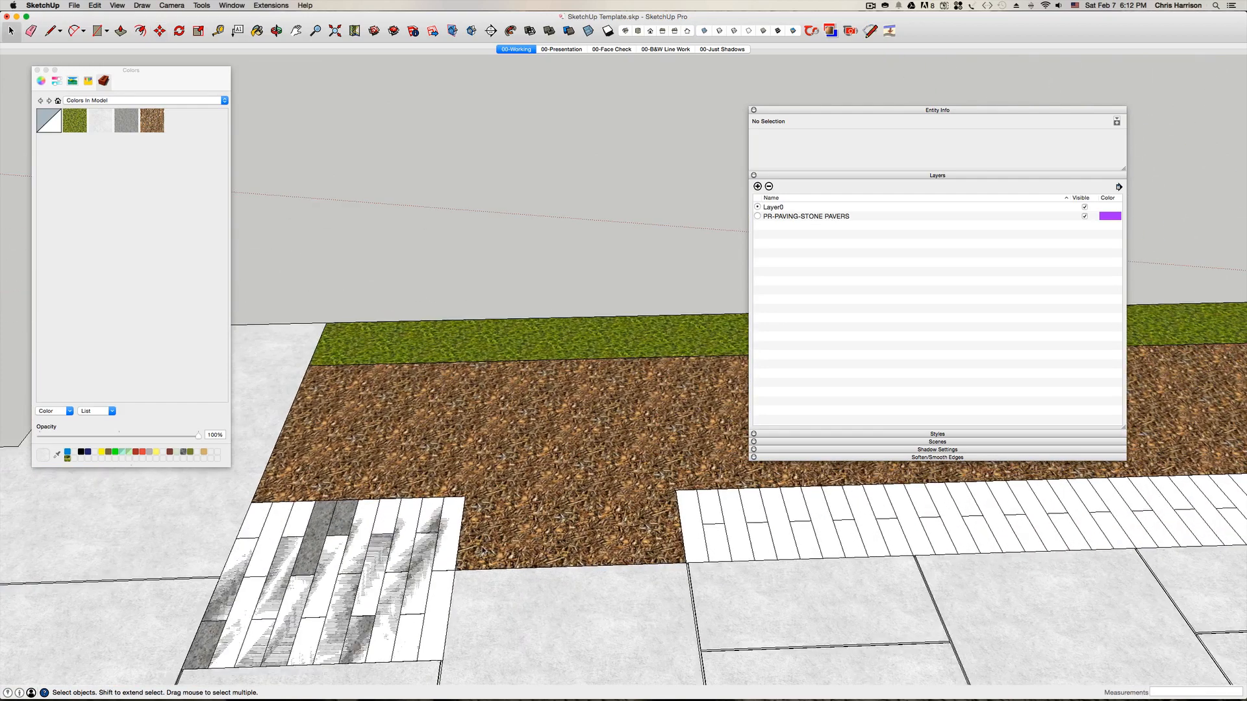
{"action": "scroll", "coordinate": [482, 552], "scroll_direction": "up", "scroll_amount": 2}
{"action": "scroll", "coordinate": [484, 550], "scroll_direction": "down", "scroll_amount": 1}
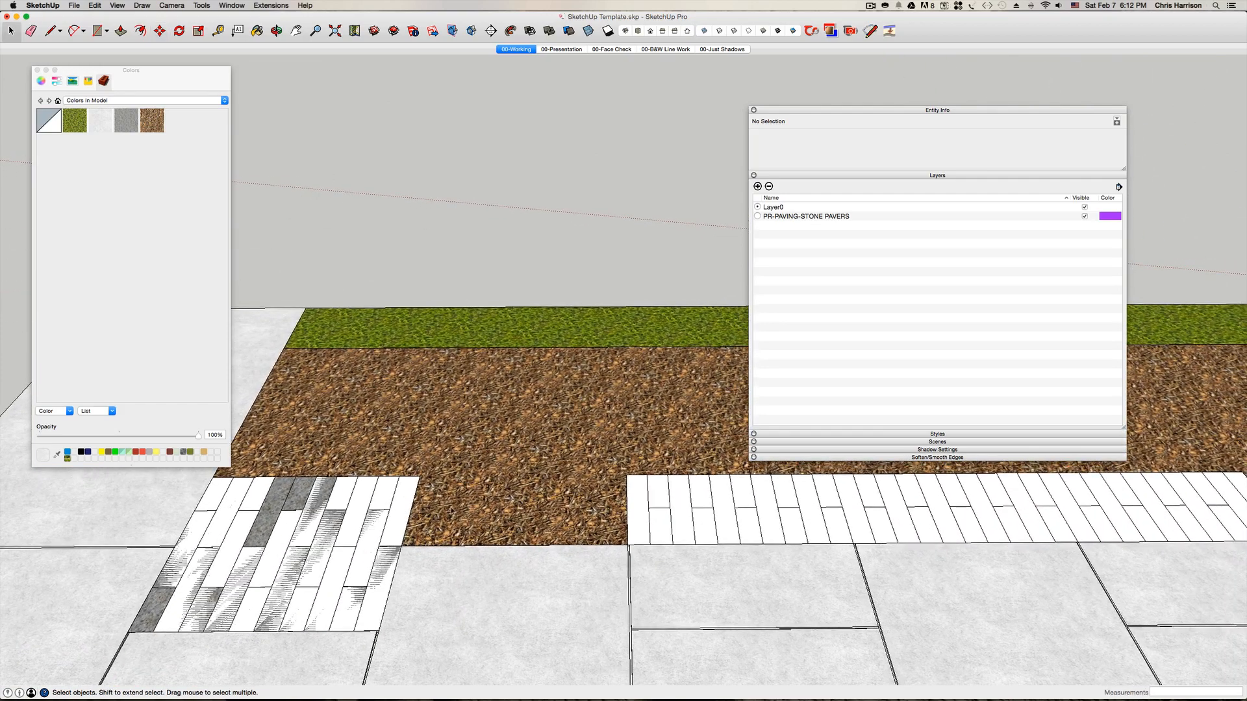
{"action": "left_click", "coordinate": [401, 523]}
{"action": "key", "text": "BackSpace"}
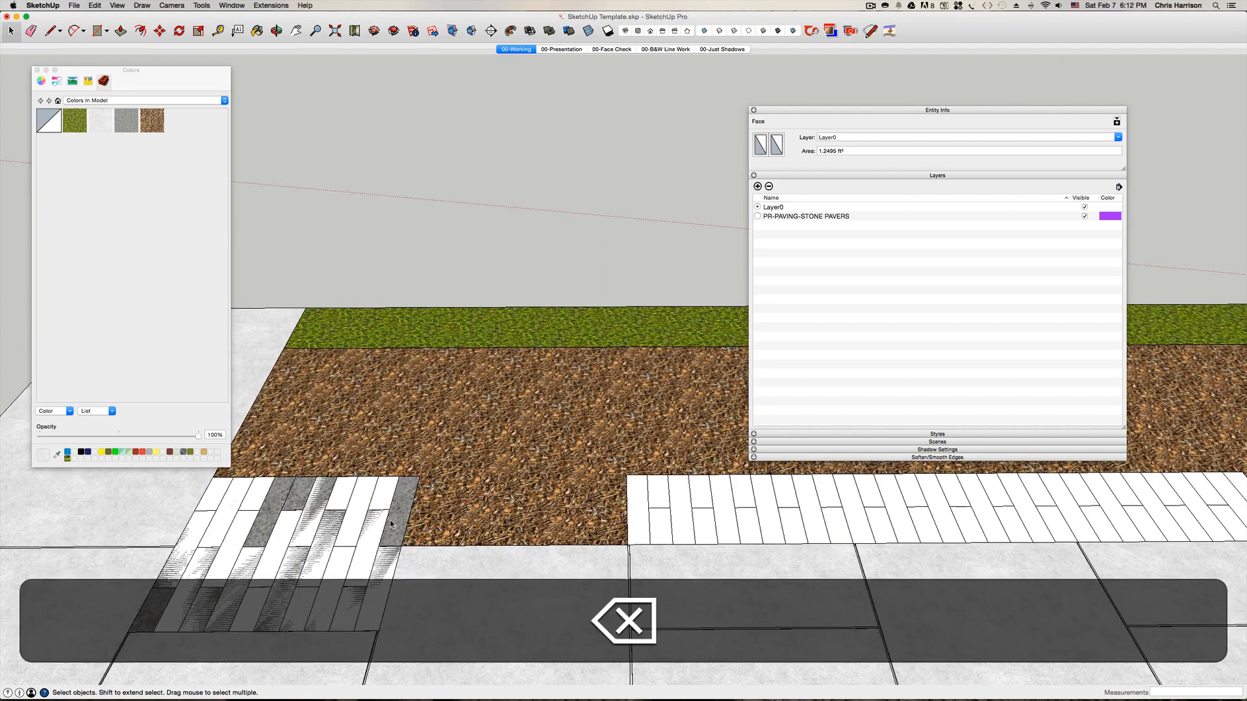
- Copy the back-right long paver about 5' 6" over to the first column of the neighboring paving strip
{"action": "left_click", "coordinate": [398, 516]}
{"action": "key", "text": "m"}
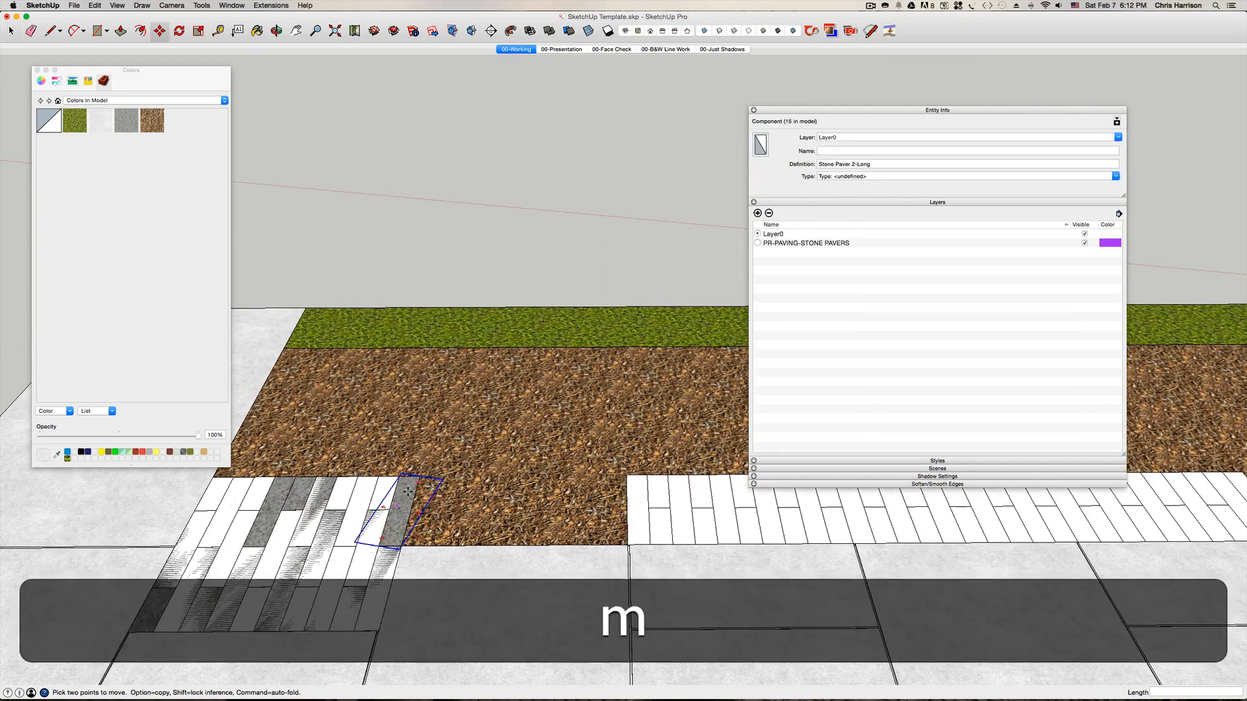
{"action": "left_click", "coordinate": [418, 476]}
{"action": "key", "text": "alt"}
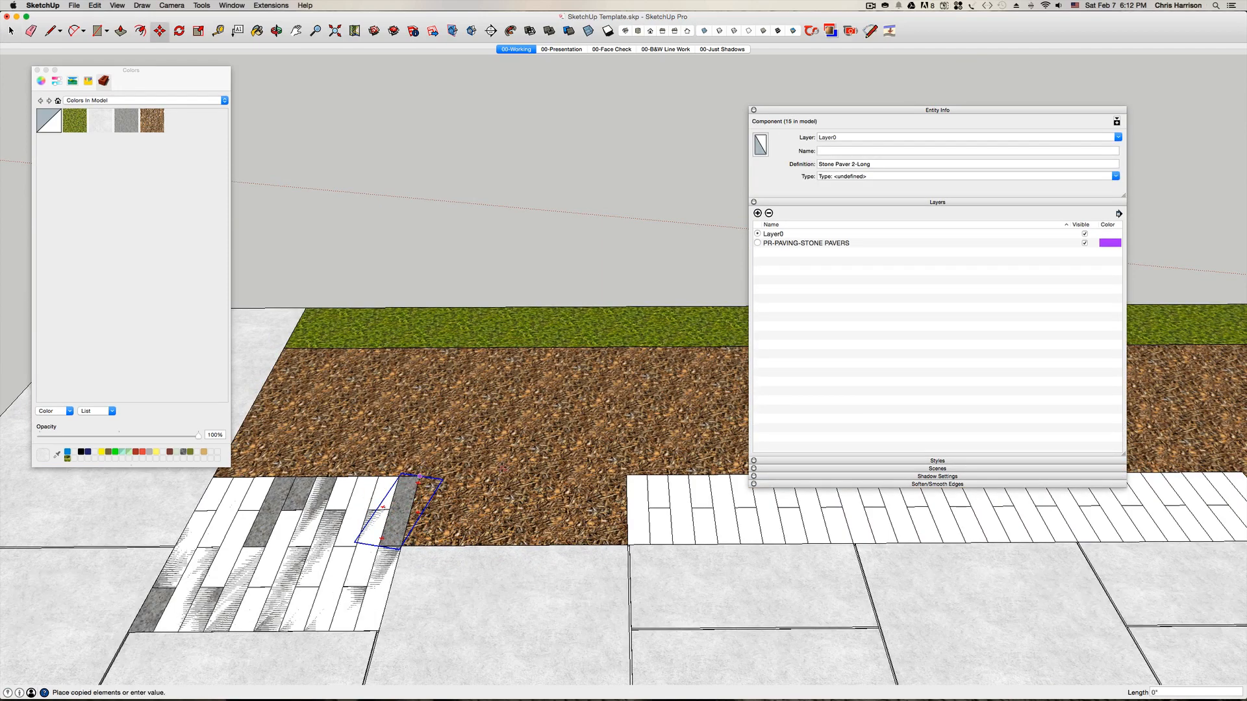
{"action": "left_click", "coordinate": [646, 475]}
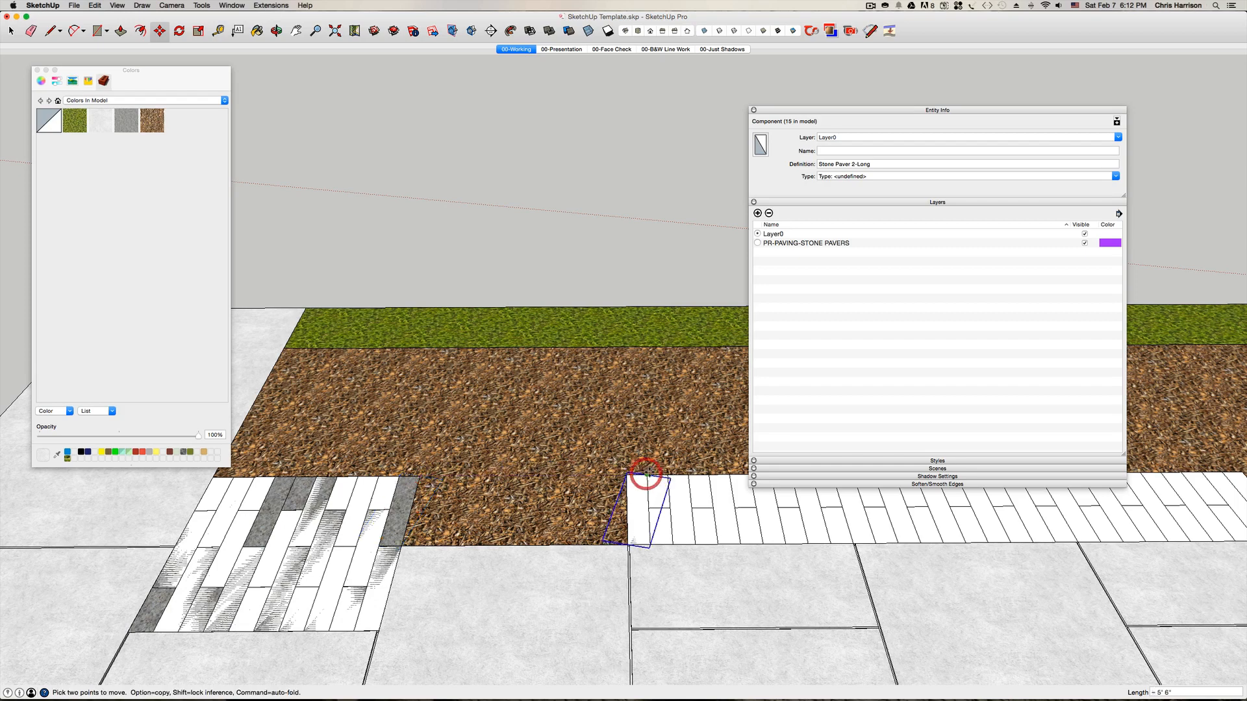
- Copy a short paver from the back edge of the small paver area 6' 6" over to the back of the strip's second column
{"action": "key", "text": "space"}
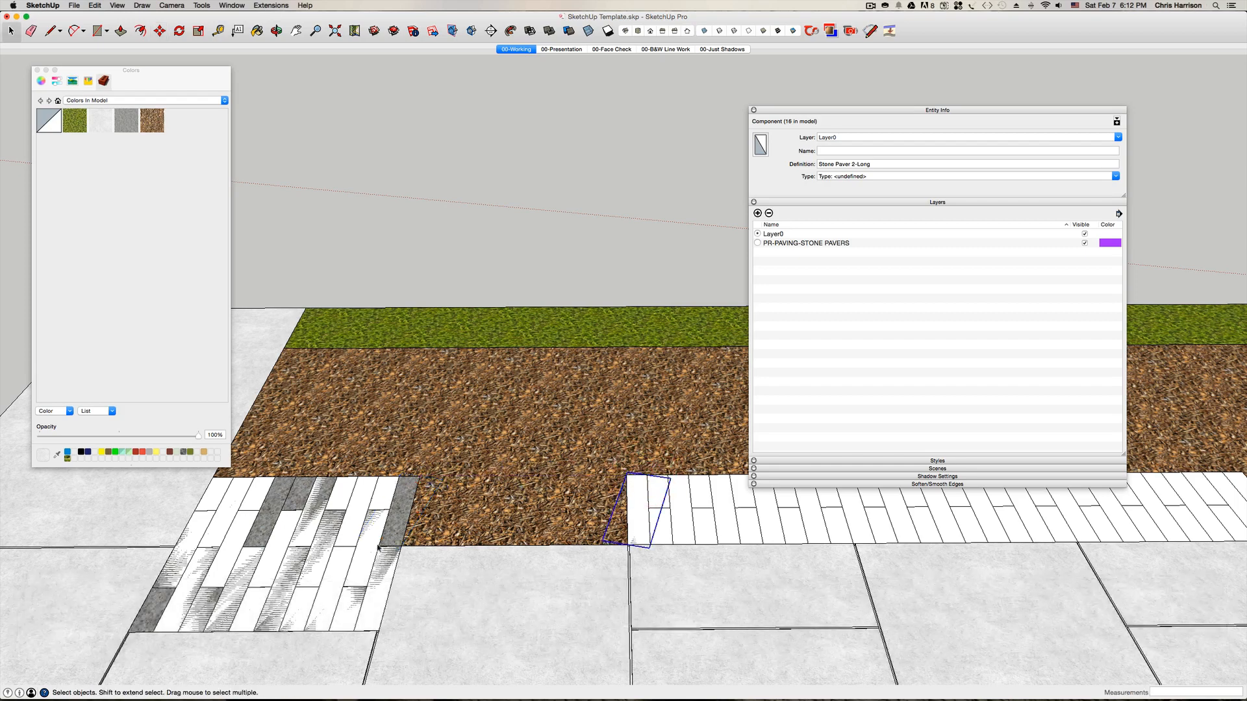
{"action": "left_click", "coordinate": [376, 500]}
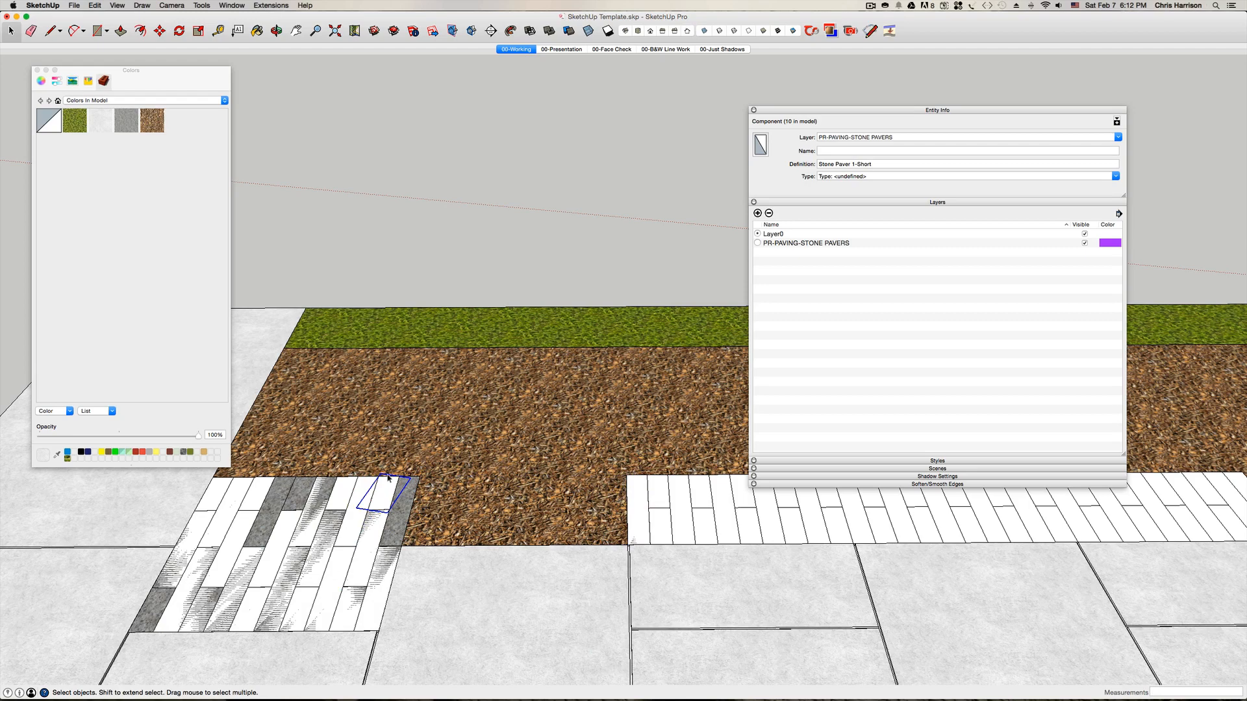
{"action": "key", "text": "m"}
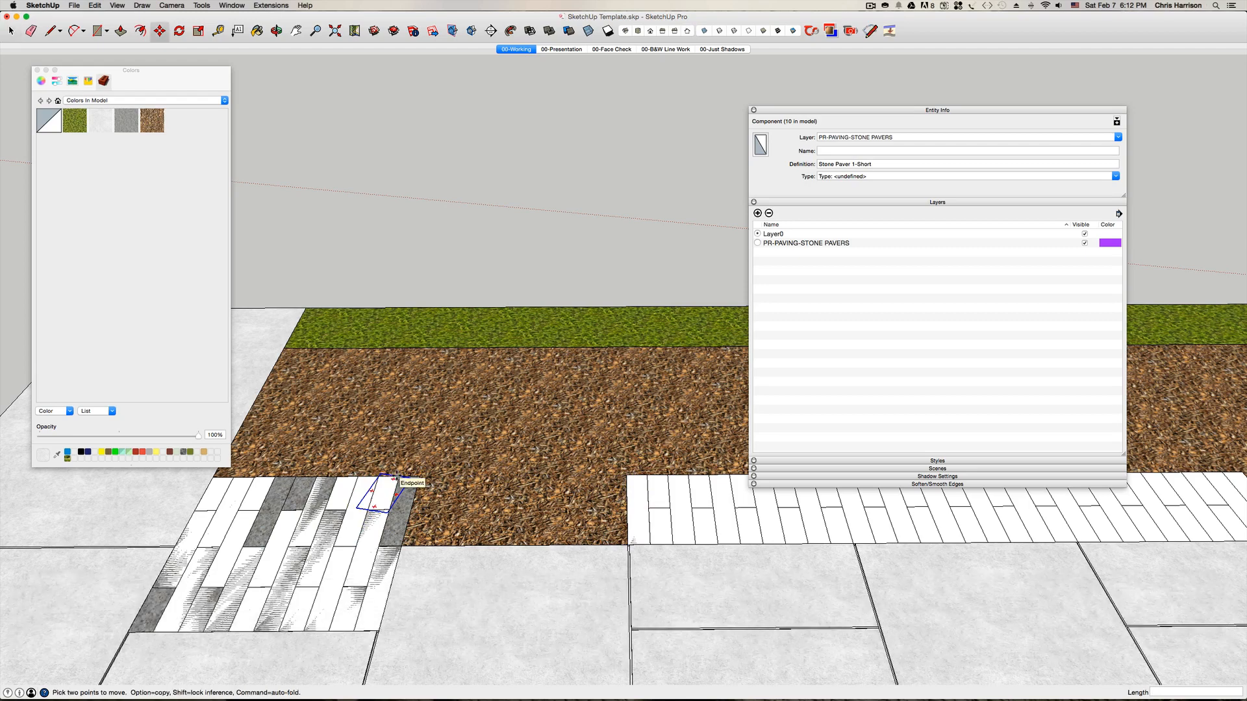
{"action": "left_click", "coordinate": [394, 479]}
{"action": "key", "text": "alt"}
{"action": "left_click", "coordinate": [668, 479]}
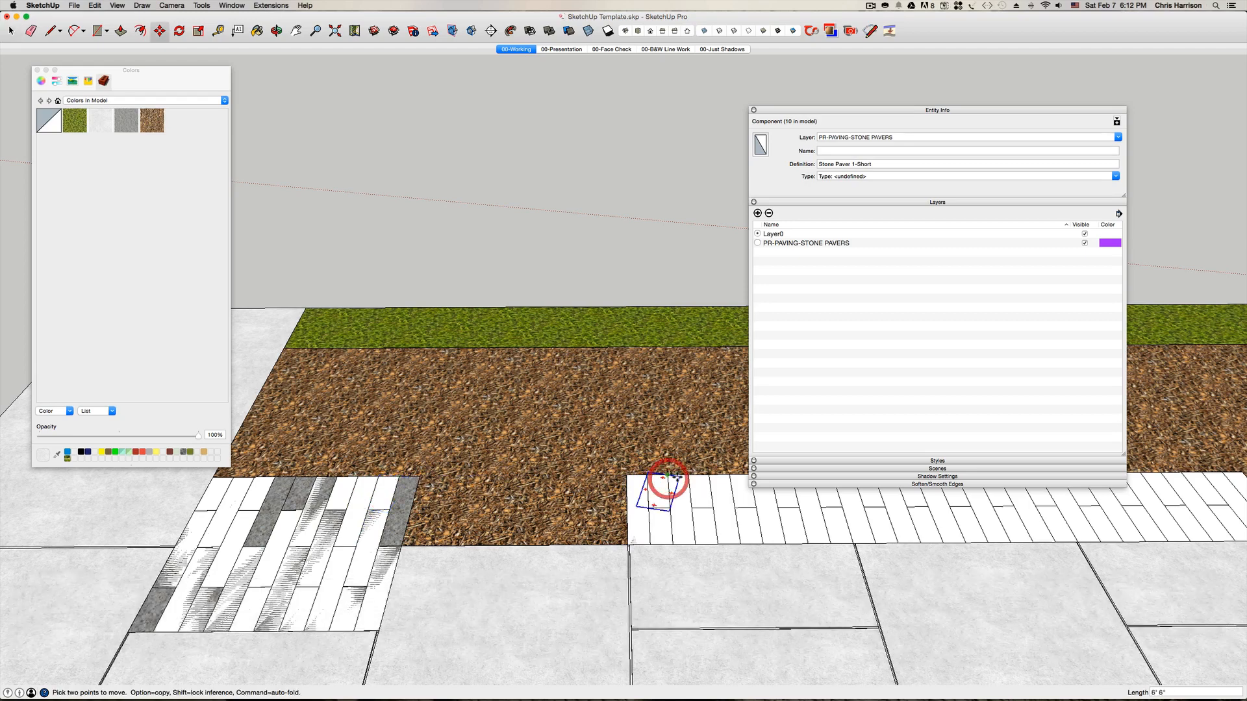
- Copy the strip's new short paver forward into the empty front space of the same second column
{"action": "left_click", "coordinate": [668, 475]}
{"action": "key", "text": "alt"}
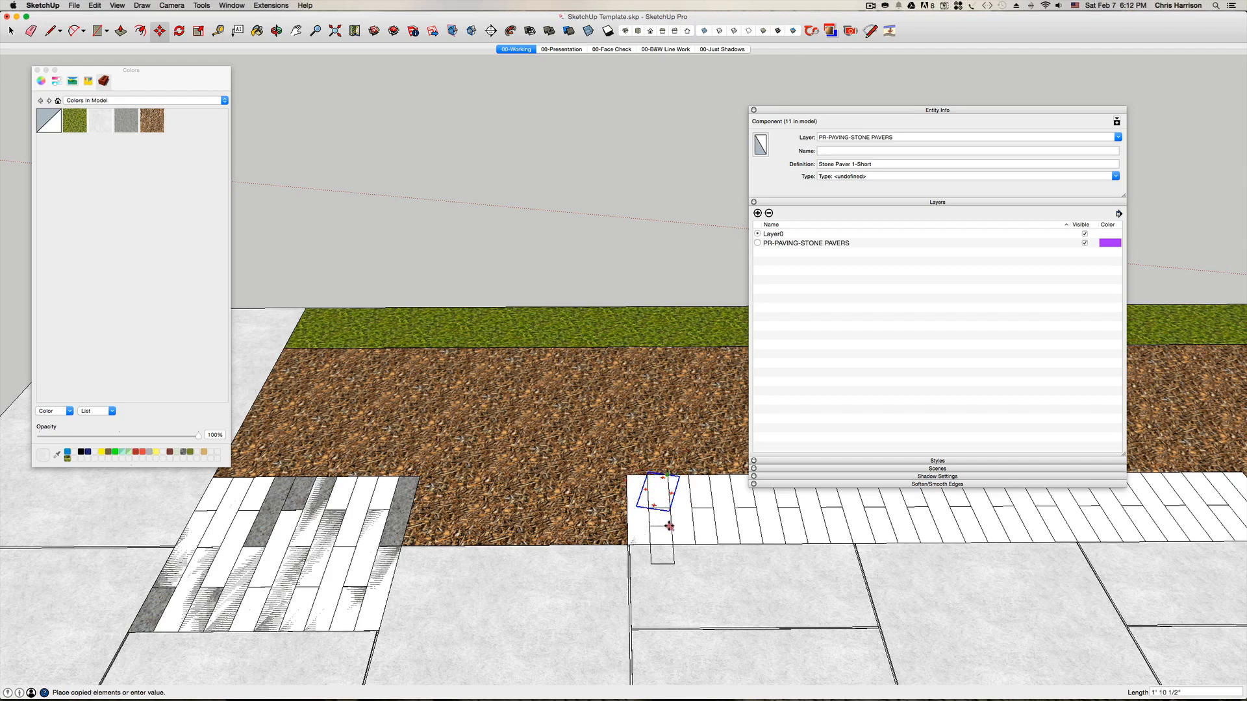
{"action": "left_click", "coordinate": [668, 505]}
{"action": "key", "text": "space"}
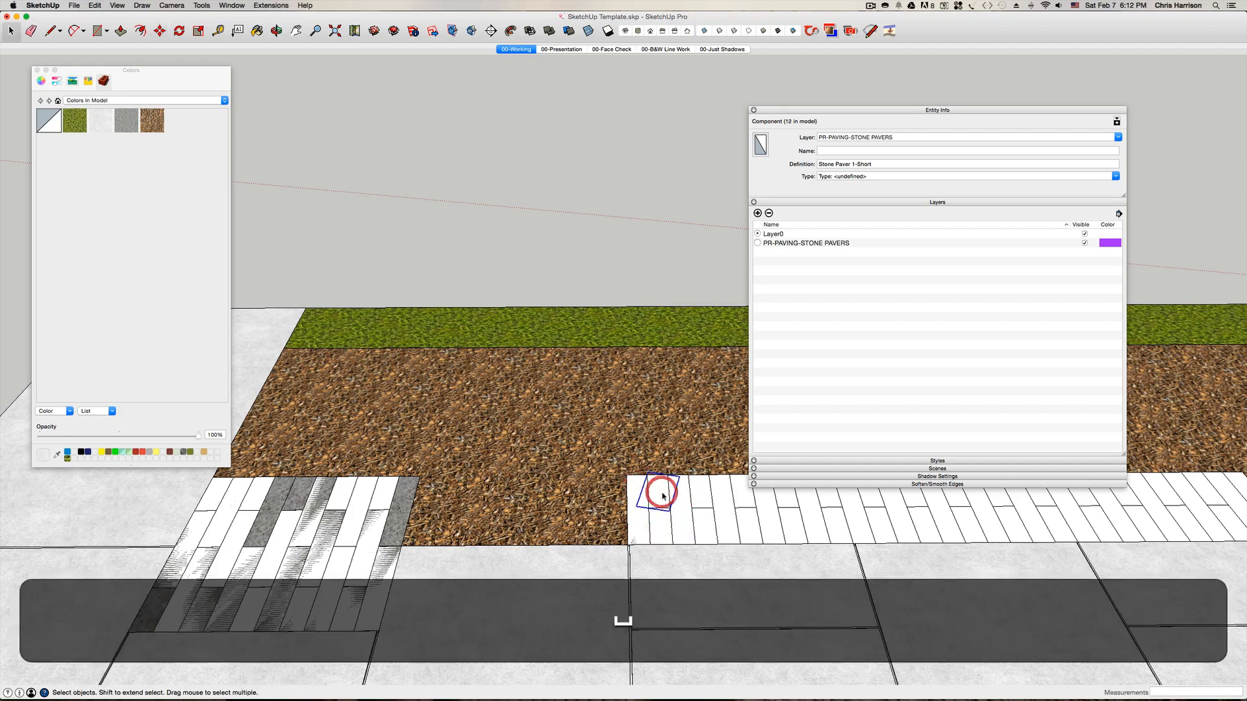
- Copy the strip's long paver and two short pavers over to the next pair of columns and array them as 14x along the strip
{"action": "left_click", "coordinate": [646, 509]}
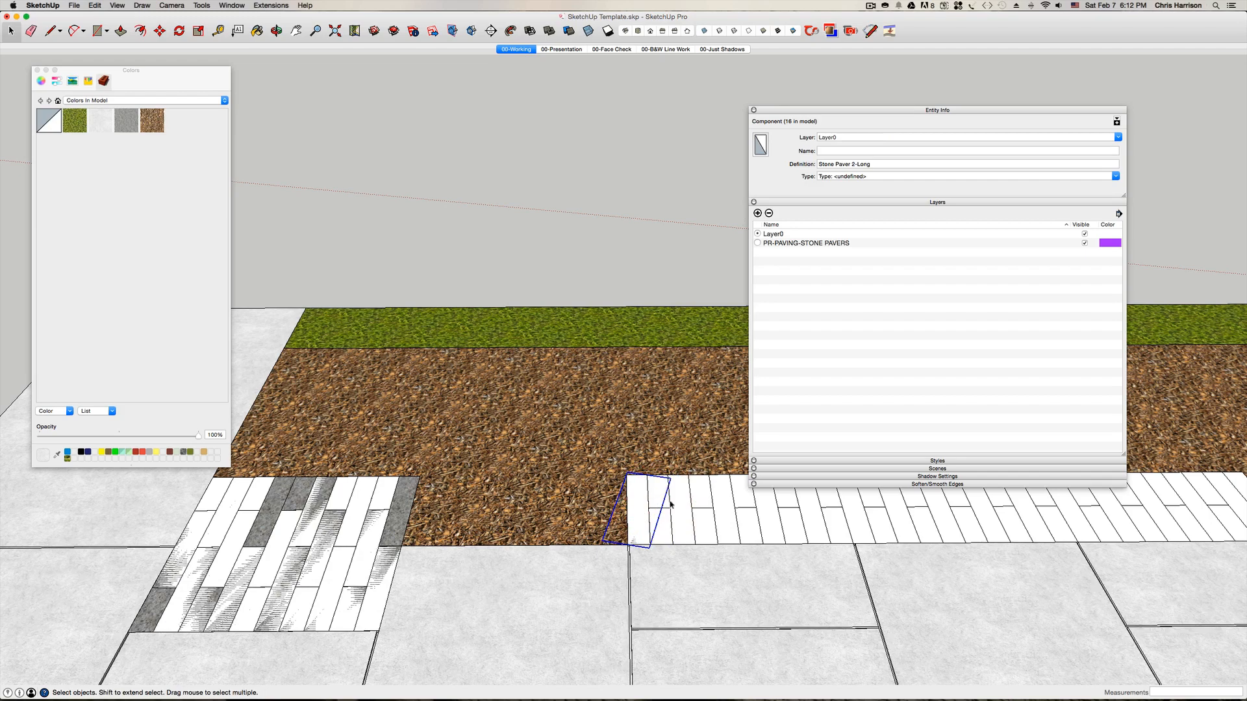
{"action": "middle_click_drag", "start_coordinate": [671, 505], "coordinate": [707, 512]}
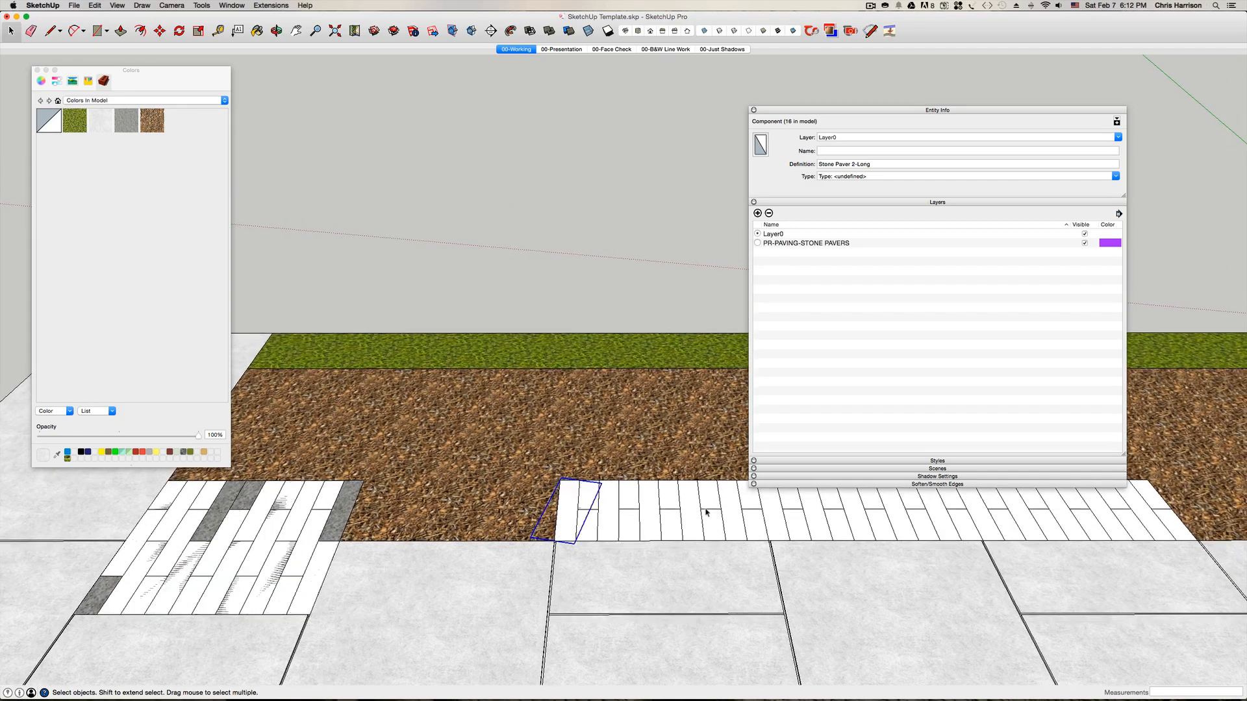
{"action": "left_click", "coordinate": [587, 495], "text": "shift"}
{"action": "left_click", "coordinate": [586, 516], "text": "shift"}
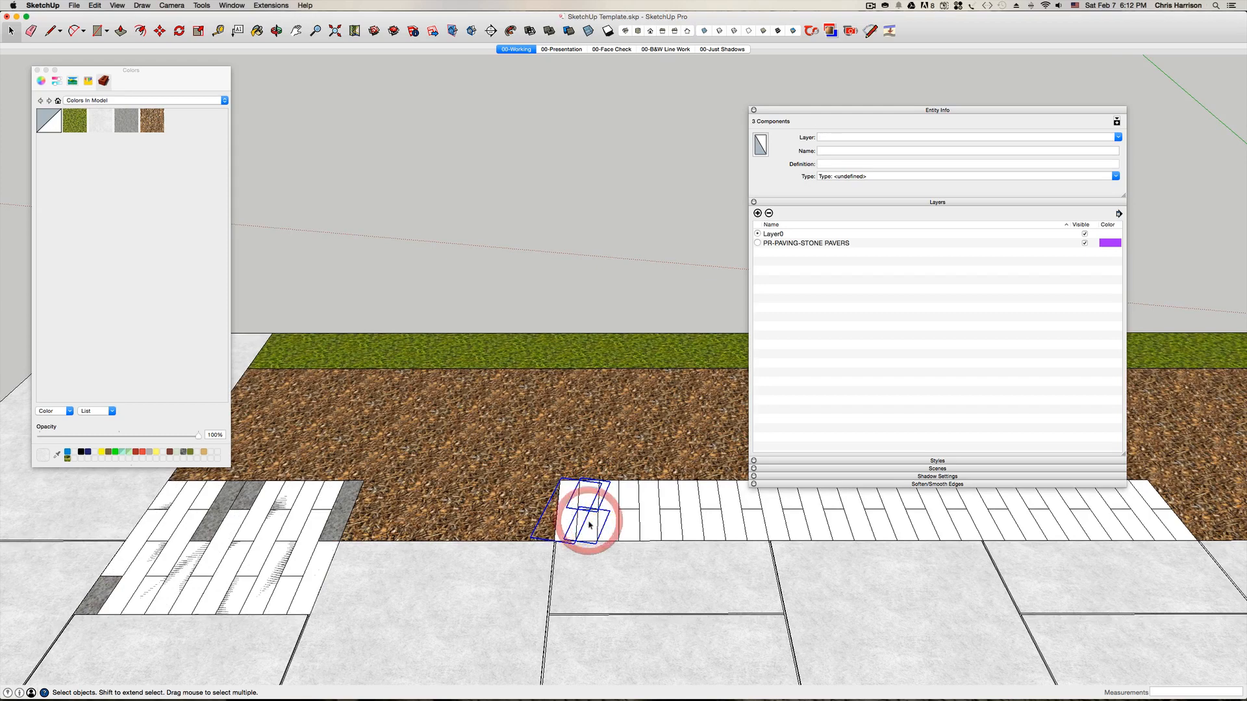
{"action": "key", "text": "m"}
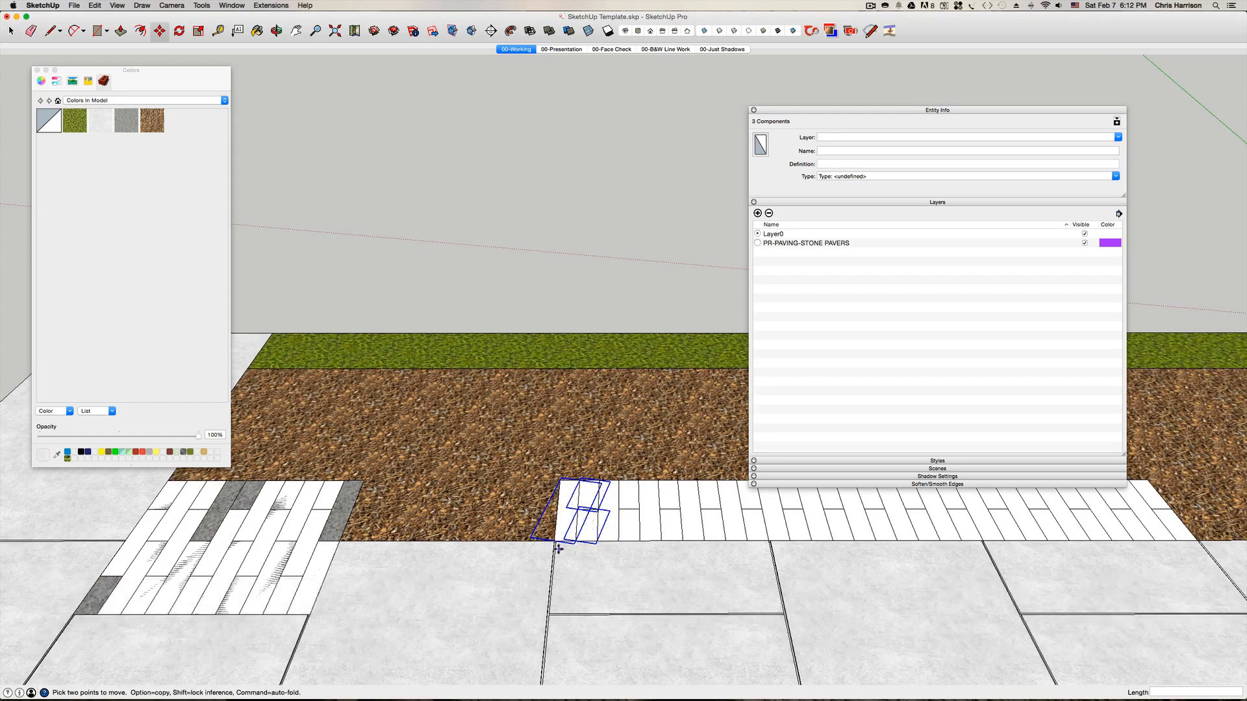
{"action": "scroll", "coordinate": [562, 540], "scroll_direction": "up", "scroll_amount": 3}
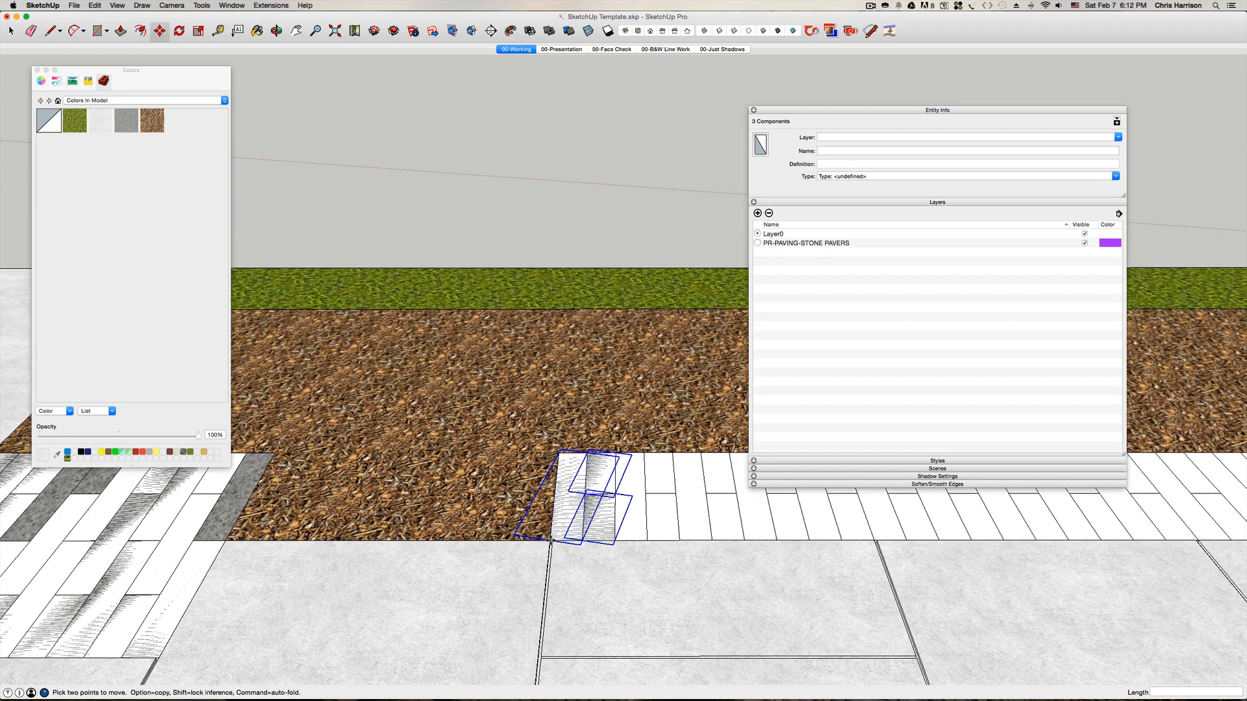
{"action": "scroll", "coordinate": [550, 541], "scroll_direction": "up", "scroll_amount": 3}
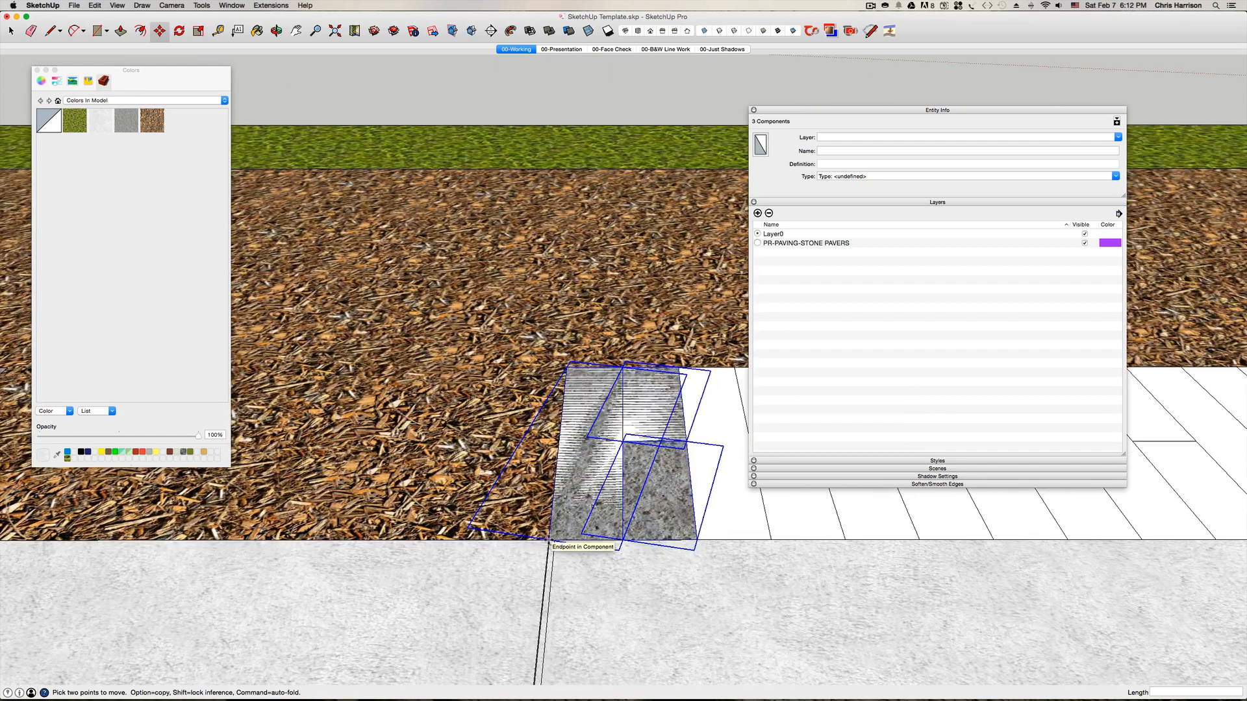
{"action": "left_click", "coordinate": [549, 541]}
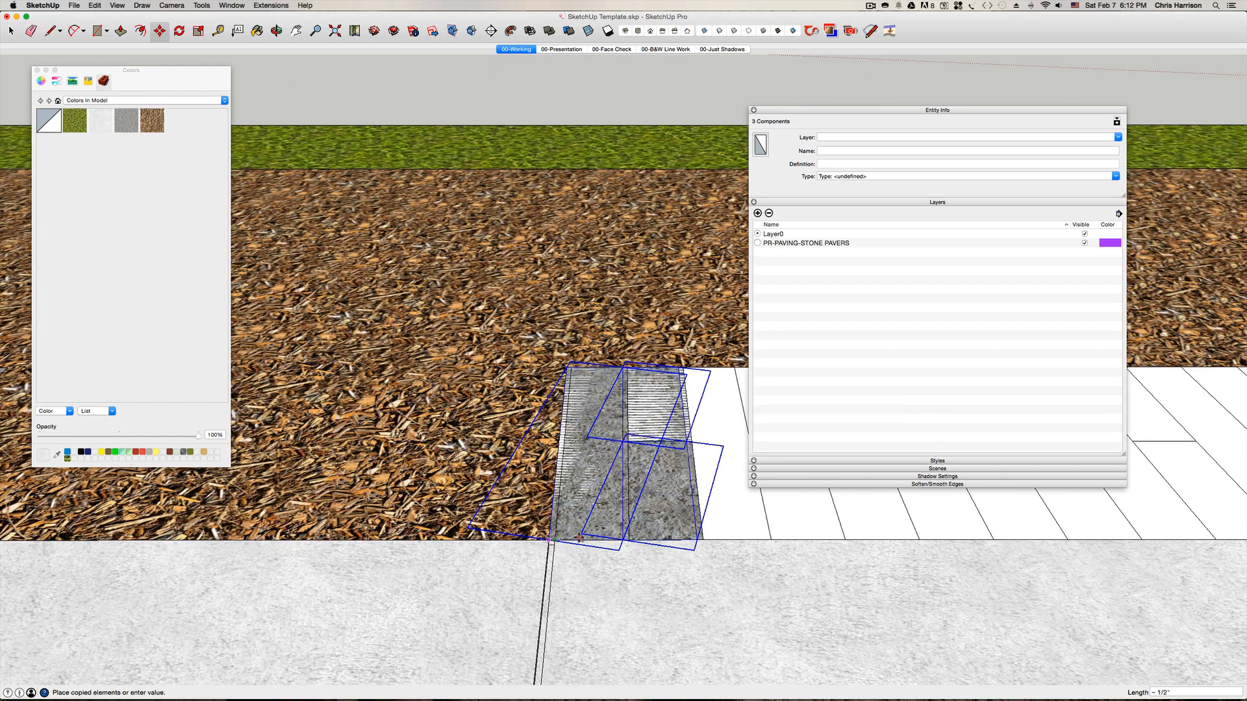
{"action": "left_click", "coordinate": [696, 539]}
{"action": "type", "text": "4"}
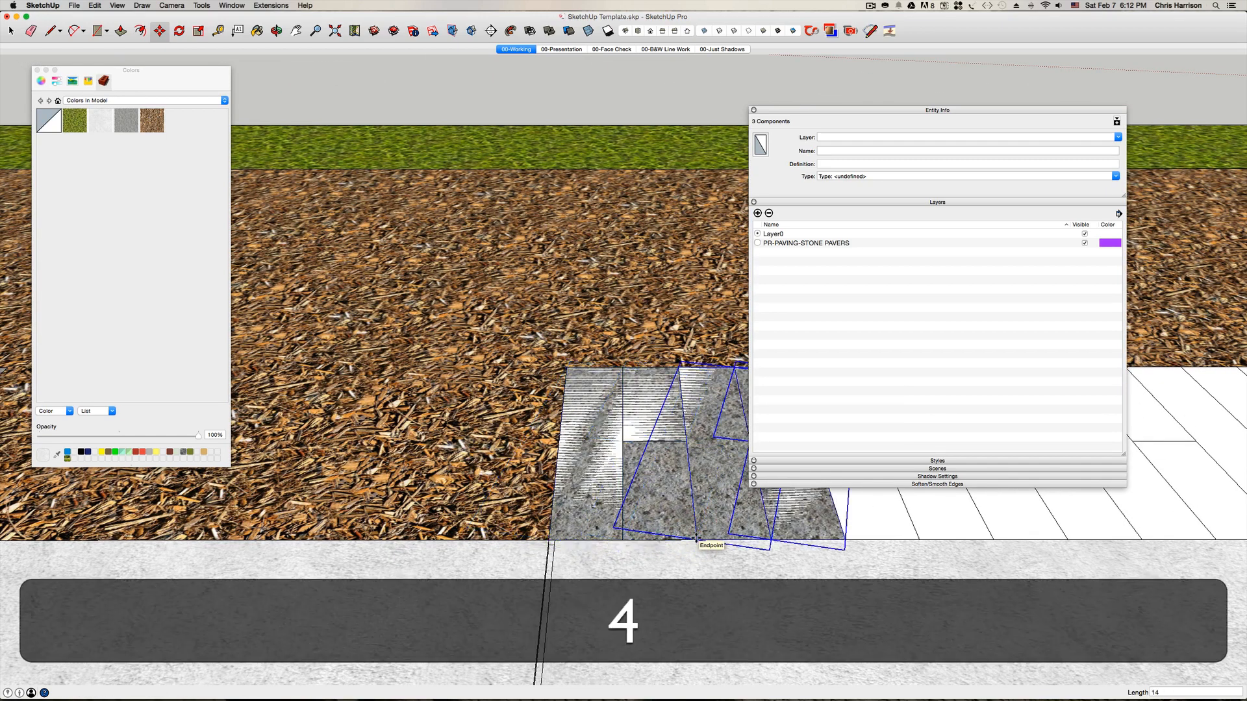
{"action": "key", "text": "Return"}
{"action": "scroll", "coordinate": [696, 539], "scroll_direction": "down", "scroll_amount": 3}
{"action": "scroll", "coordinate": [696, 537], "scroll_direction": "down", "scroll_amount": 5}
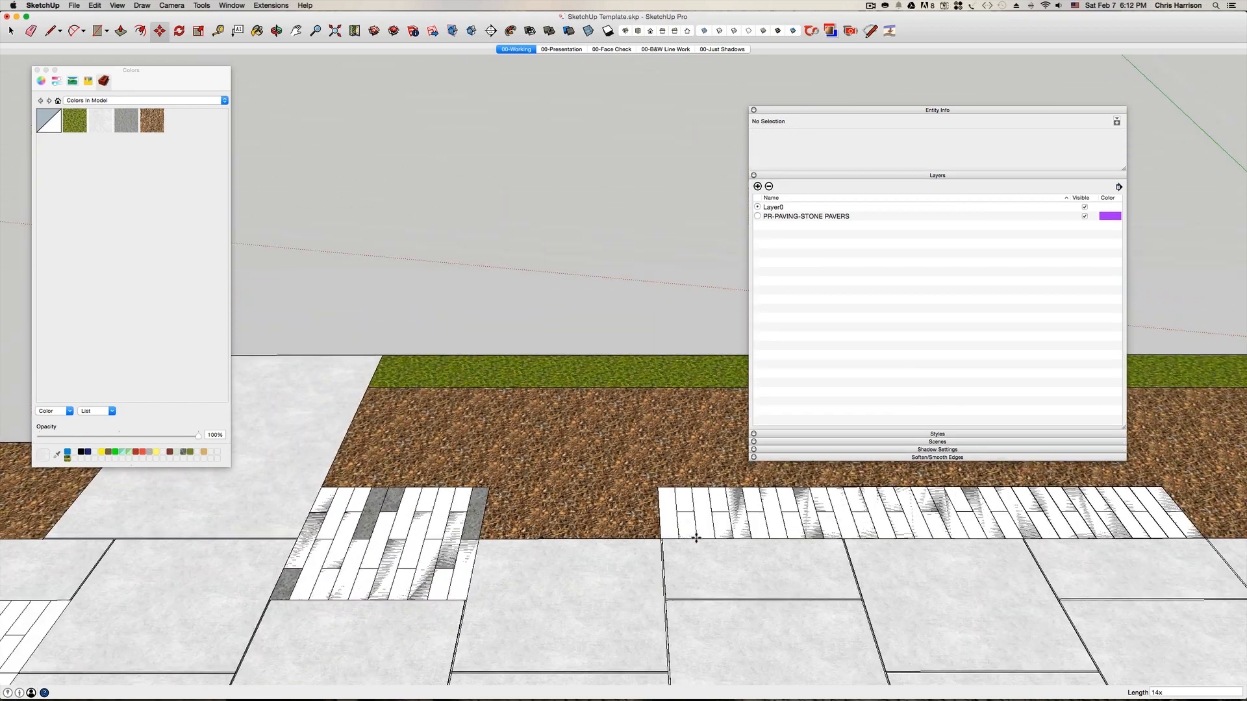
- Open the front-left short paver of the small paver area for editing and push/pull its top face up 4"
{"action": "scroll", "coordinate": [696, 537], "scroll_direction": "up", "scroll_amount": 6}
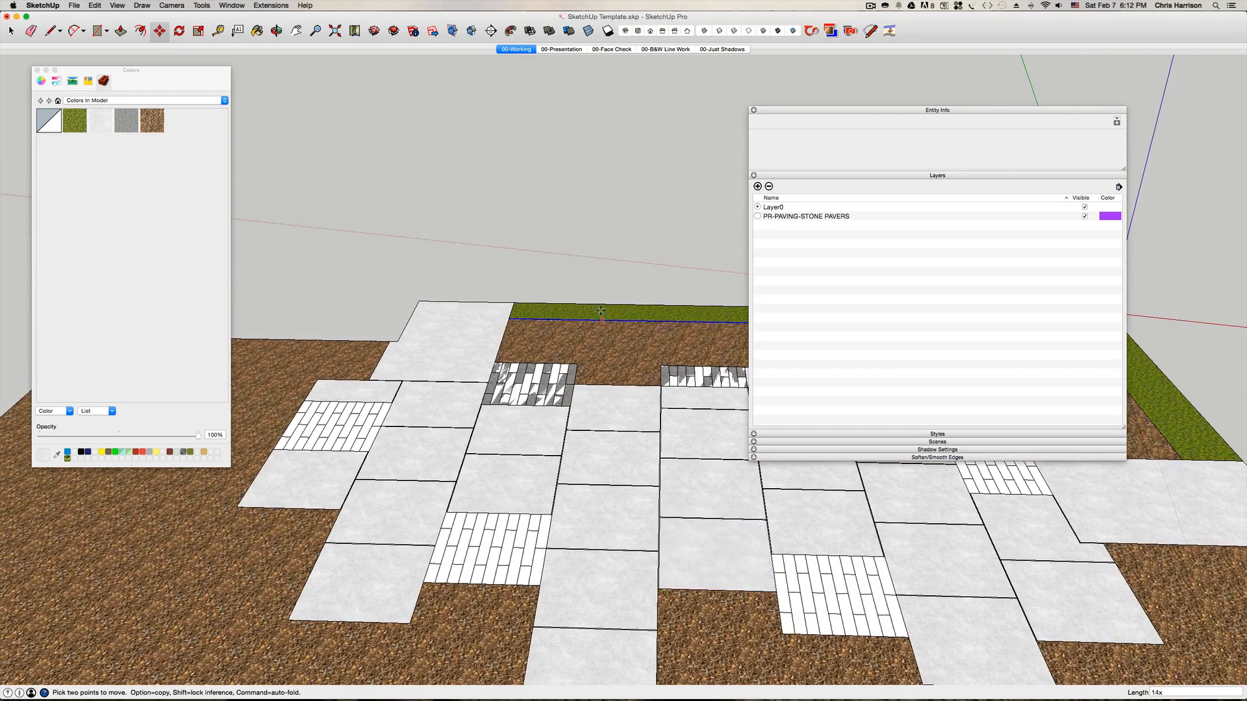
{"action": "key", "text": "space"}
{"action": "scroll", "coordinate": [575, 304], "scroll_direction": "up", "scroll_amount": 6}
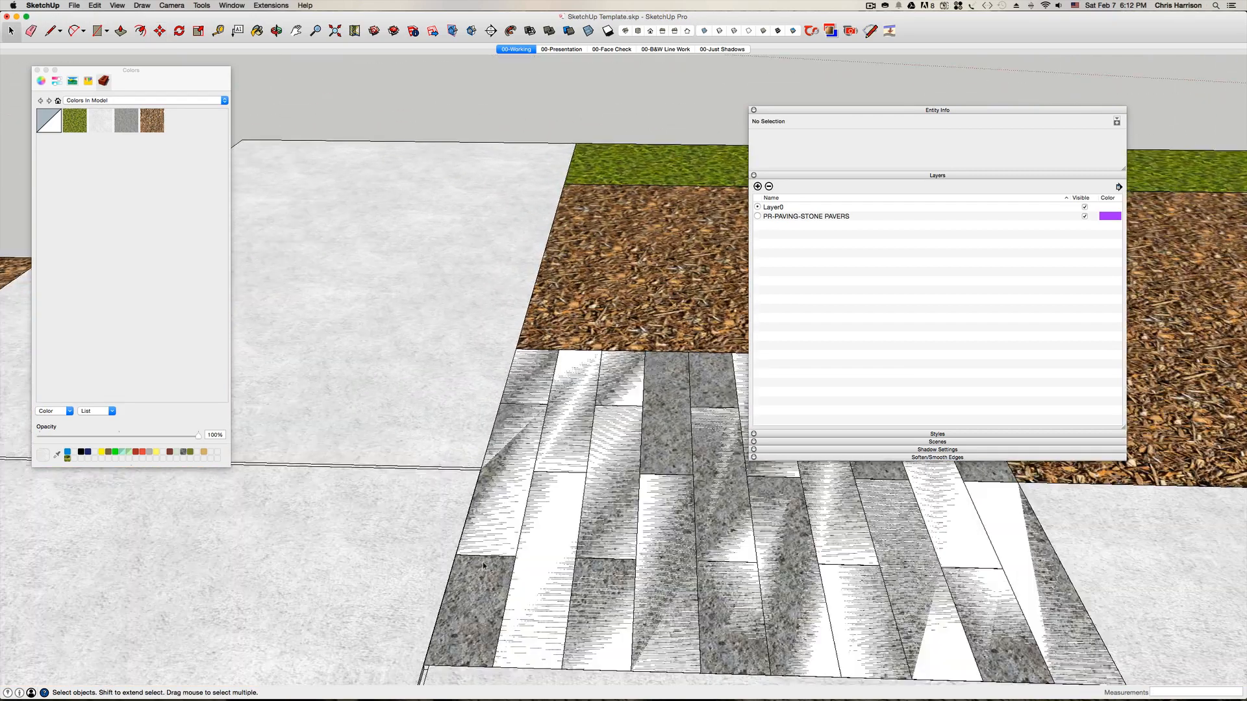
{"action": "scroll", "coordinate": [482, 563], "scroll_direction": "down", "scroll_amount": 3}
{"action": "double_click", "coordinate": [480, 592]}
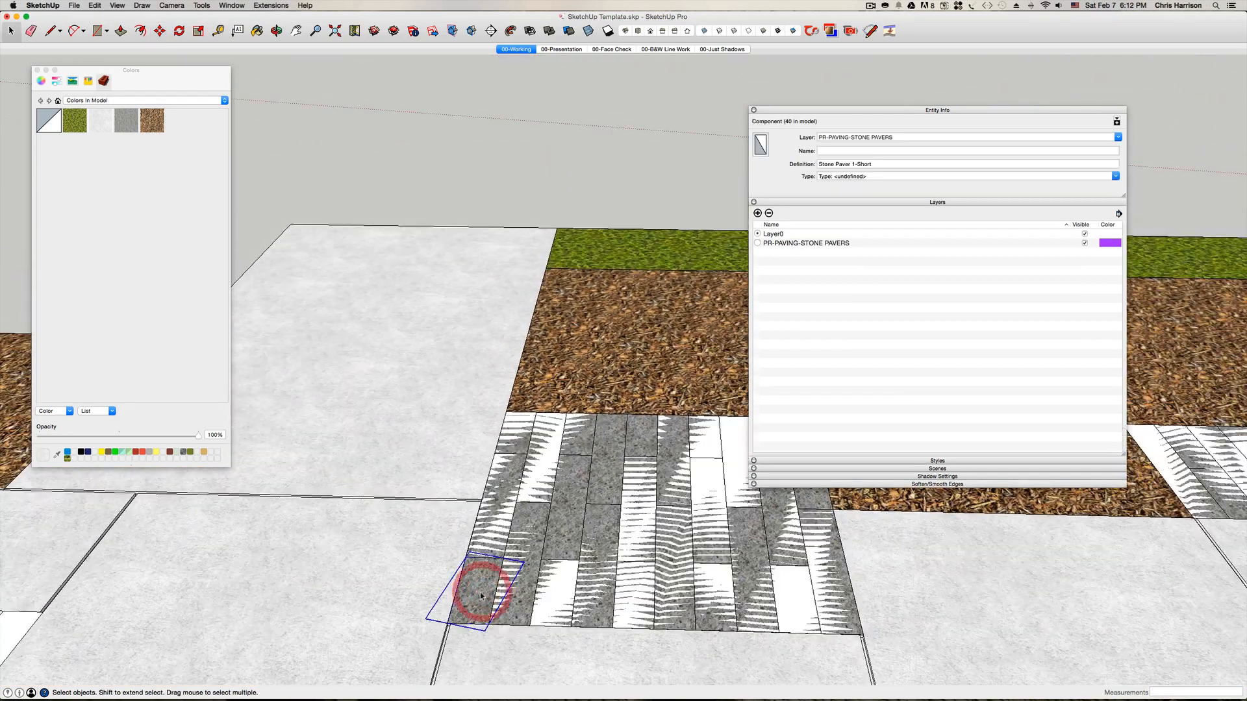
{"action": "scroll", "coordinate": [480, 592], "scroll_direction": "up", "scroll_amount": 5}
{"action": "middle_click_drag", "start_coordinate": [481, 600], "coordinate": [486, 589]}
{"action": "key", "text": "p"}
{"action": "left_click_drag", "start_coordinate": [486, 589], "coordinate": [487, 563]}
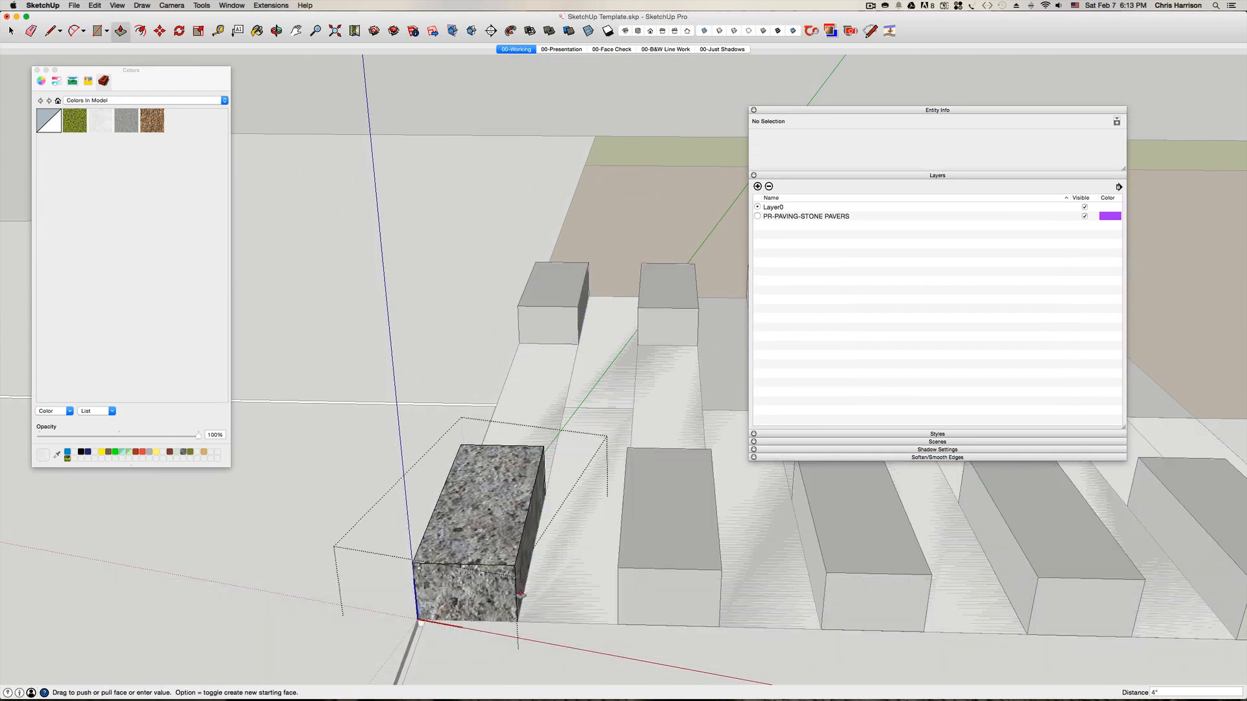
- Mark guide points 1/8" from the block's upper front corner along the top edge and down the vertical edge with Tape Measure
{"action": "scroll", "coordinate": [488, 565], "scroll_direction": "up", "scroll_amount": 4}
{"action": "scroll", "coordinate": [512, 578], "scroll_direction": "up", "scroll_amount": 5}
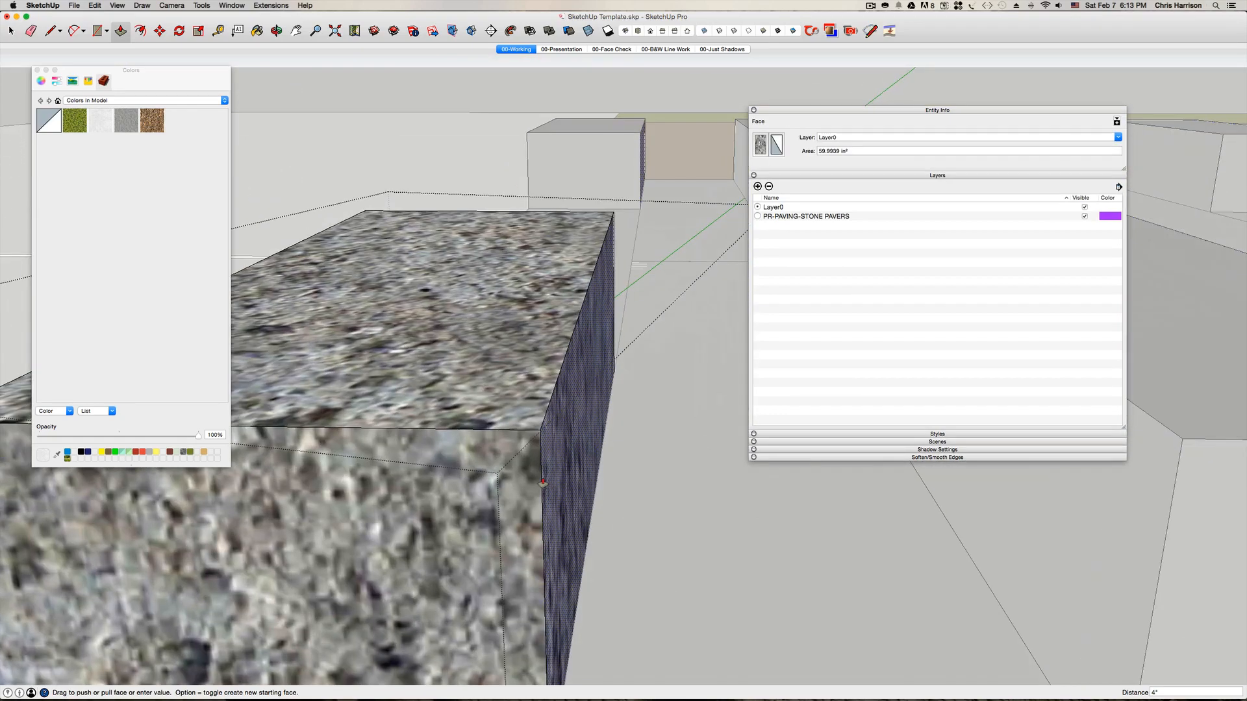
{"action": "key", "text": "l"}
{"action": "key", "text": "space"}
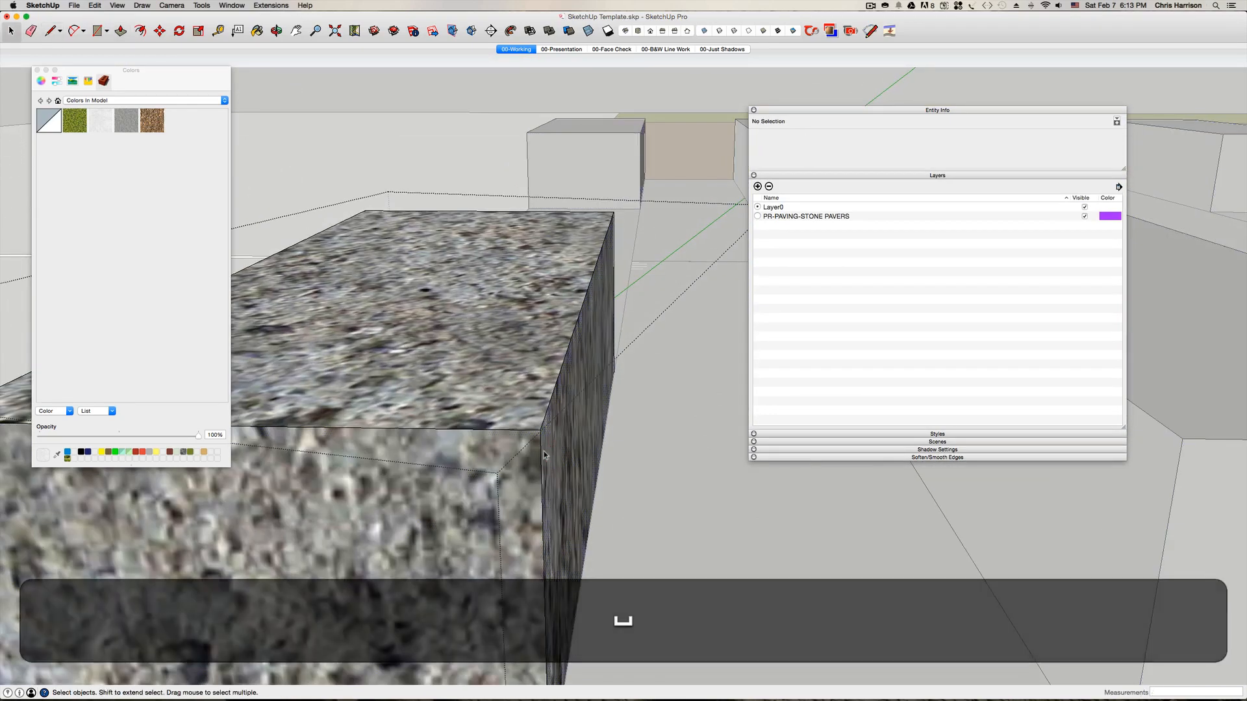
{"action": "key", "text": "t"}
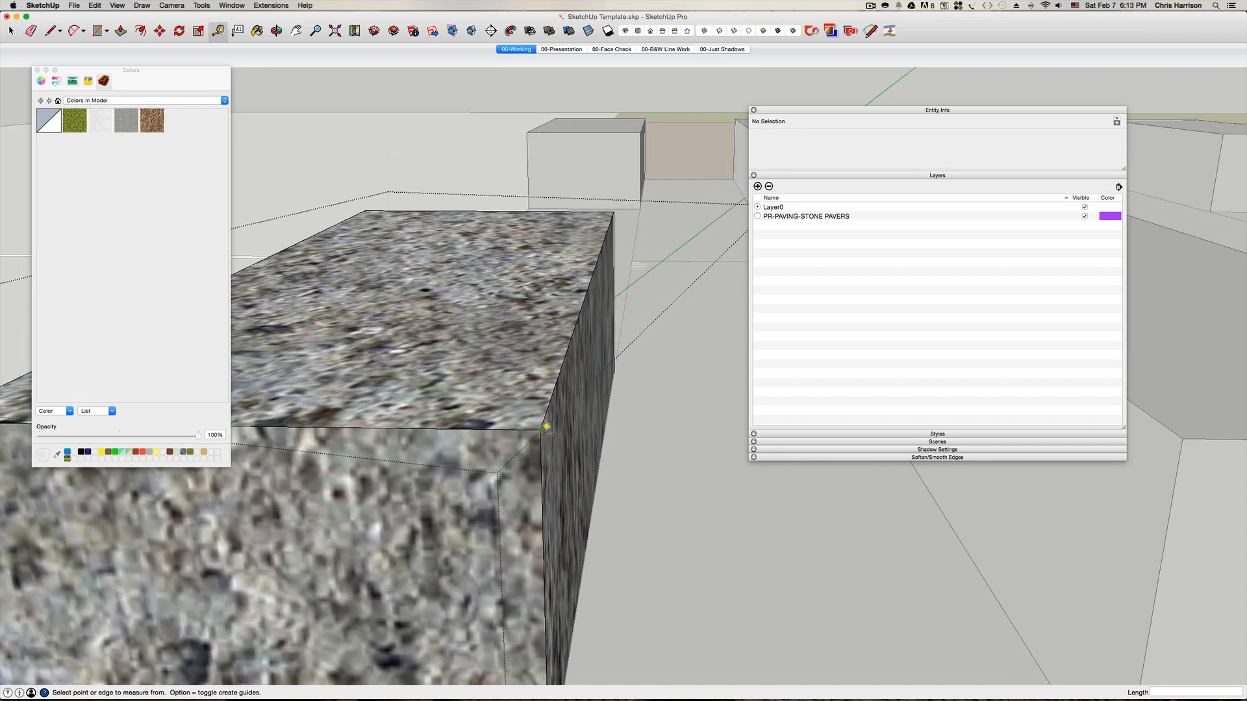
{"action": "left_click", "coordinate": [540, 429]}
{"action": "type", "text": "1/8"}
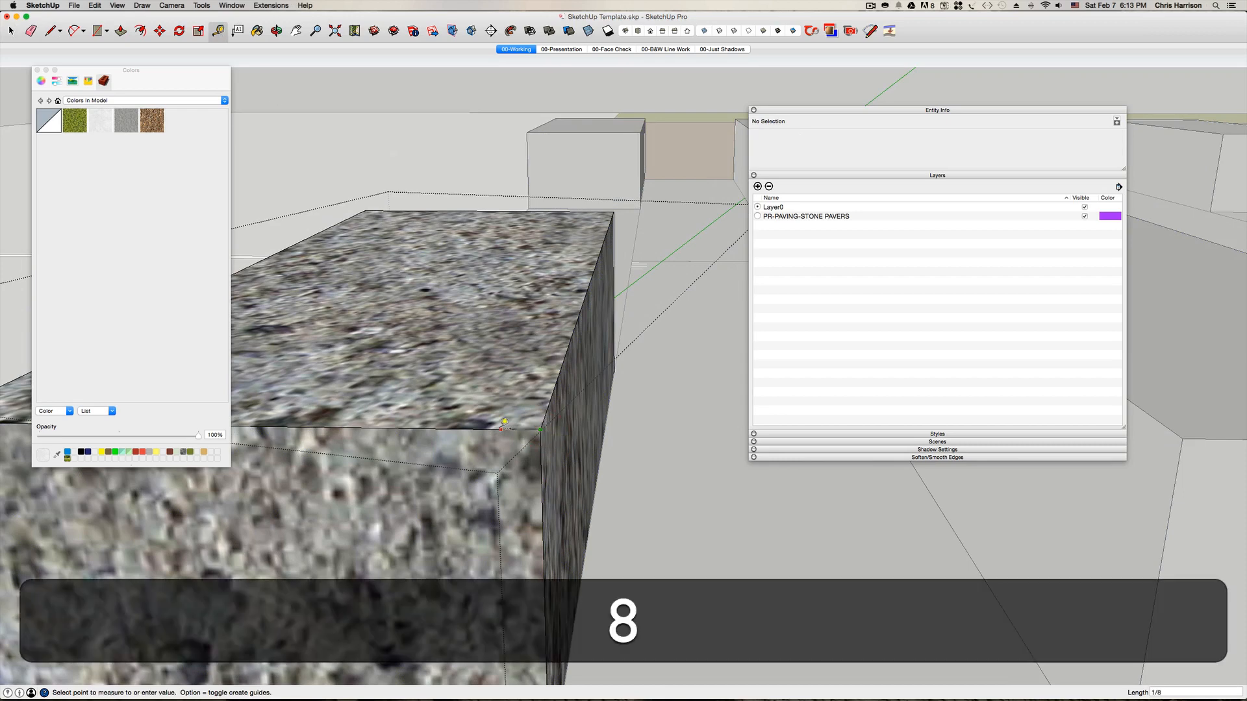
{"action": "key", "text": "Return"}
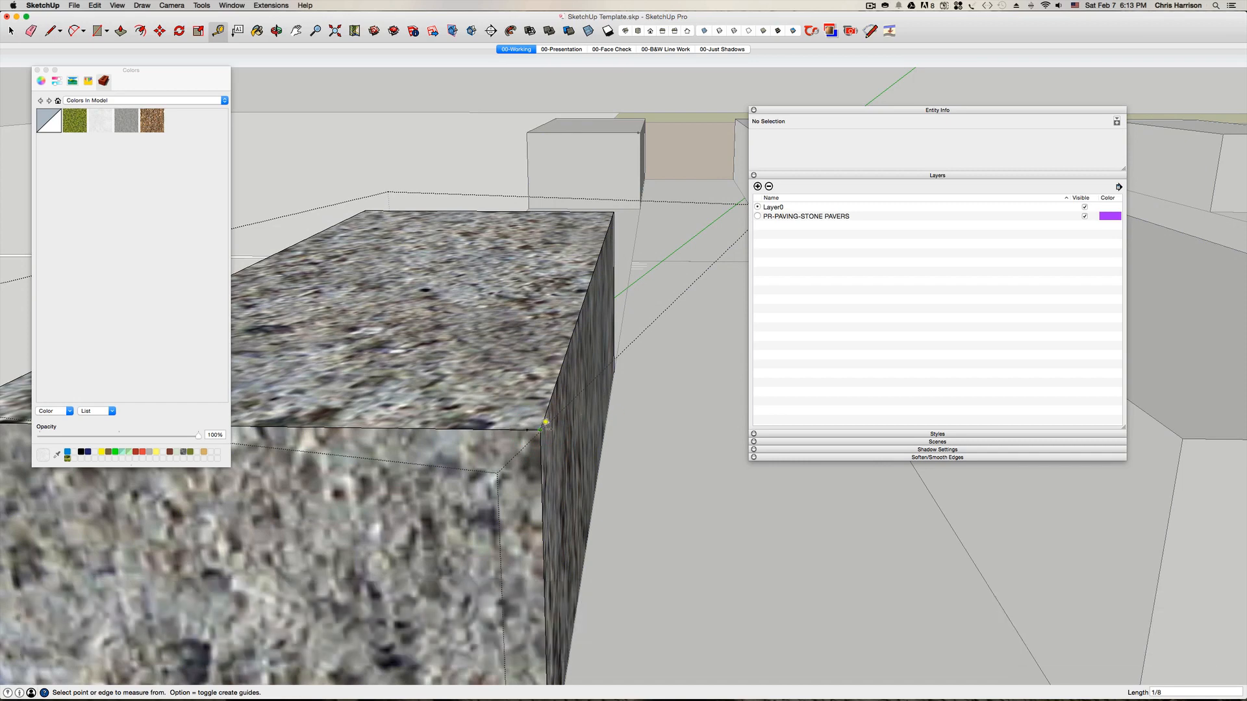
{"action": "left_click", "coordinate": [543, 429]}
{"action": "type", "text": "1/8"}
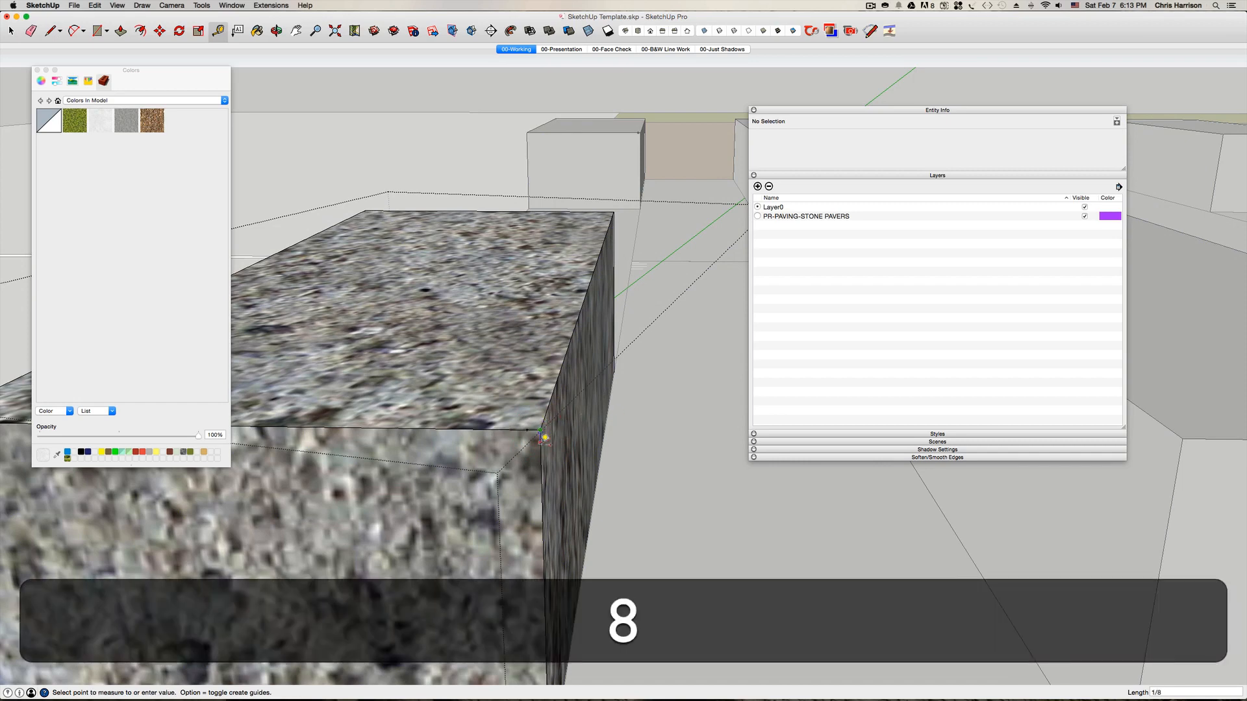
{"action": "key", "text": "Return"}
- Draw a diagonal line between the two guide points to form a small triangular chamfer profile at the block's corner
{"action": "key", "text": "l"}
{"action": "scroll", "coordinate": [544, 437], "scroll_direction": "up", "scroll_amount": 4}
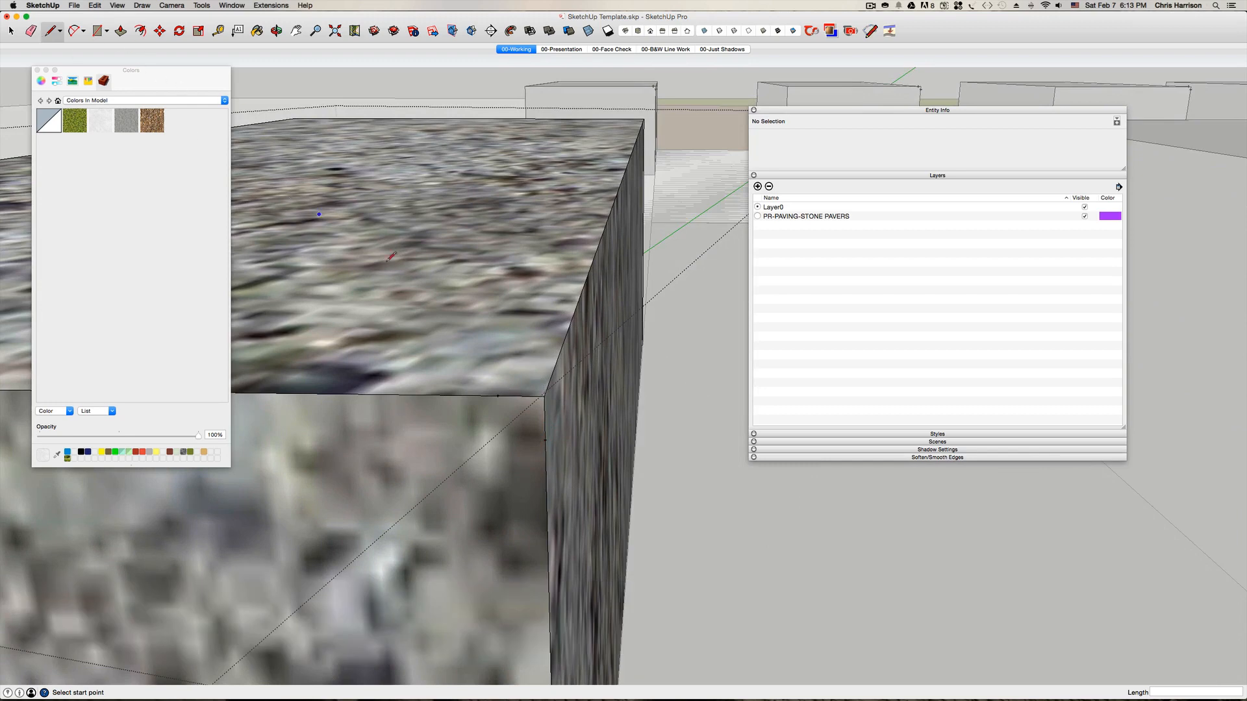
{"action": "left_click", "coordinate": [498, 395]}
{"action": "key", "text": "space"}
- Chamfer the short paver's top edges by running Follow Me on the triangular profile around the top face, and exit the component
{"action": "left_click", "coordinate": [484, 318]}
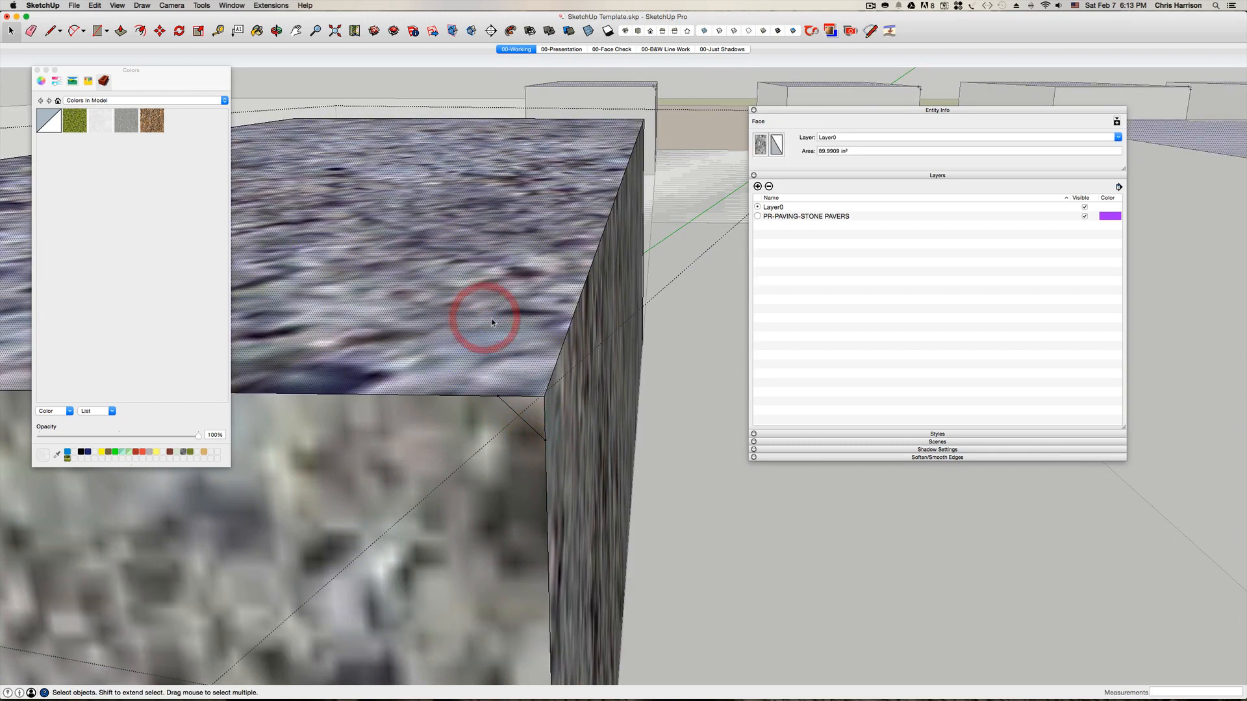
{"action": "left_click", "coordinate": [208, 7]}
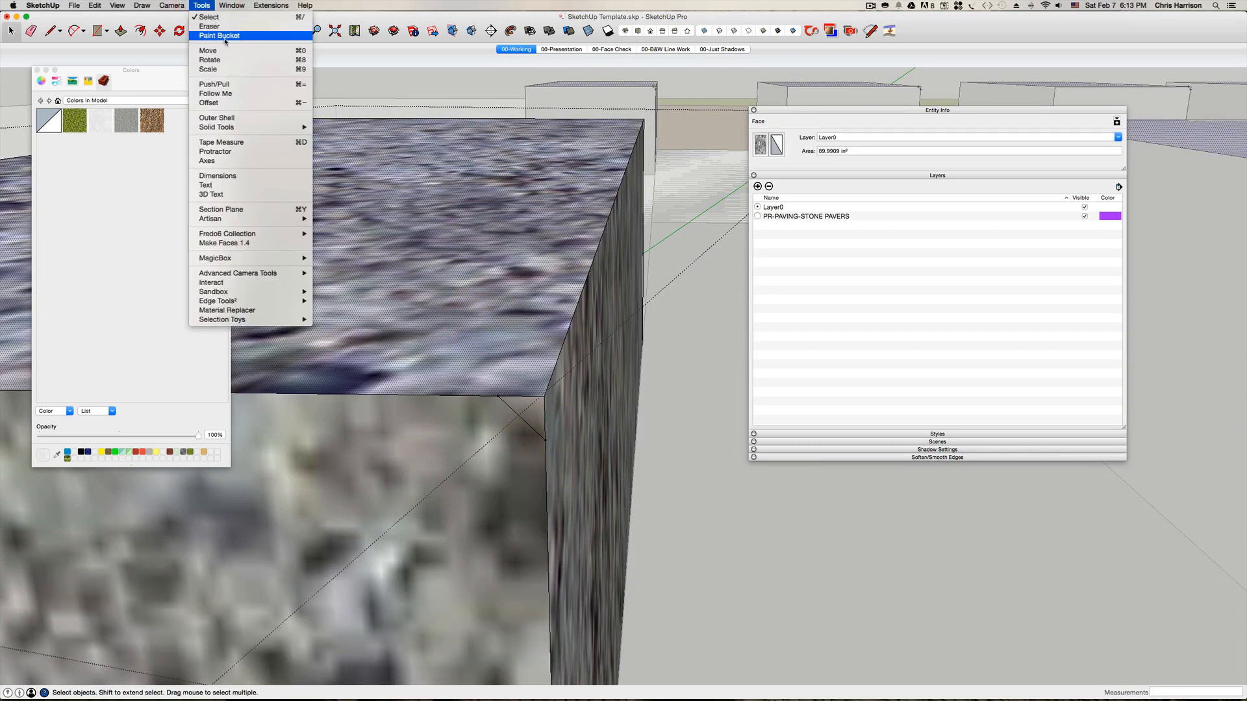
{"action": "left_click", "coordinate": [228, 91]}
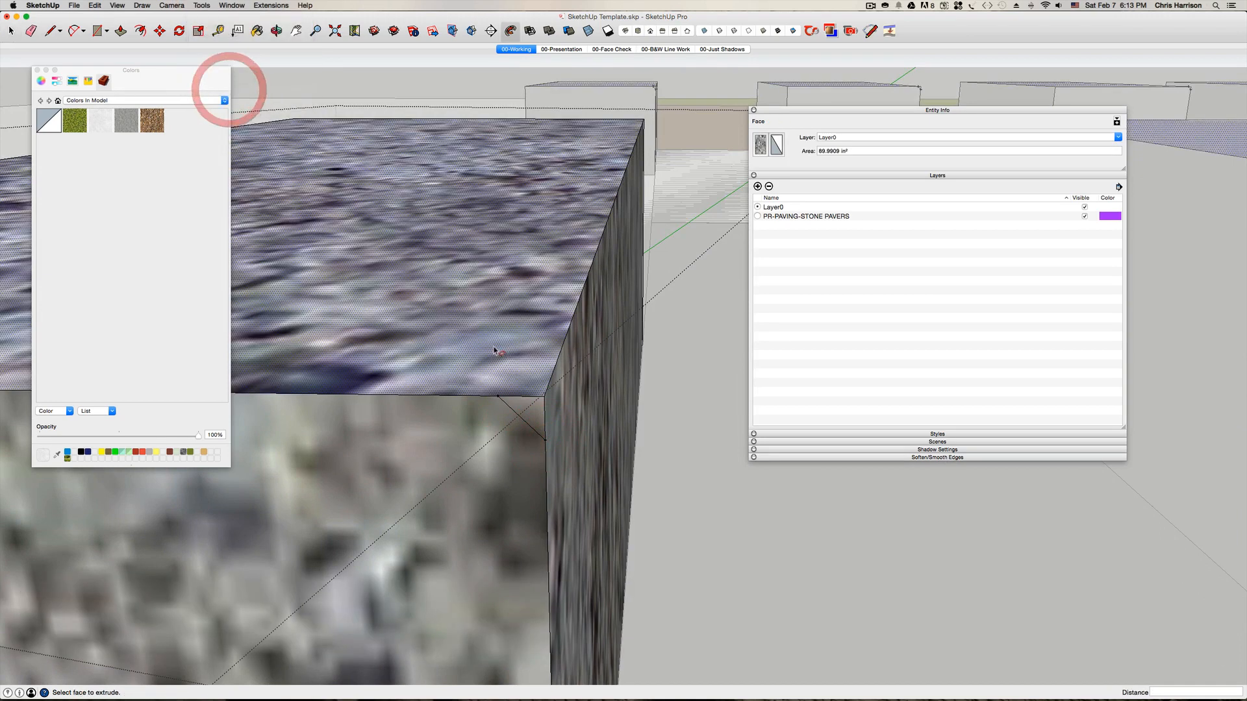
{"action": "left_click", "coordinate": [523, 406]}
{"action": "scroll", "coordinate": [425, 423], "scroll_direction": "down", "scroll_amount": 4}
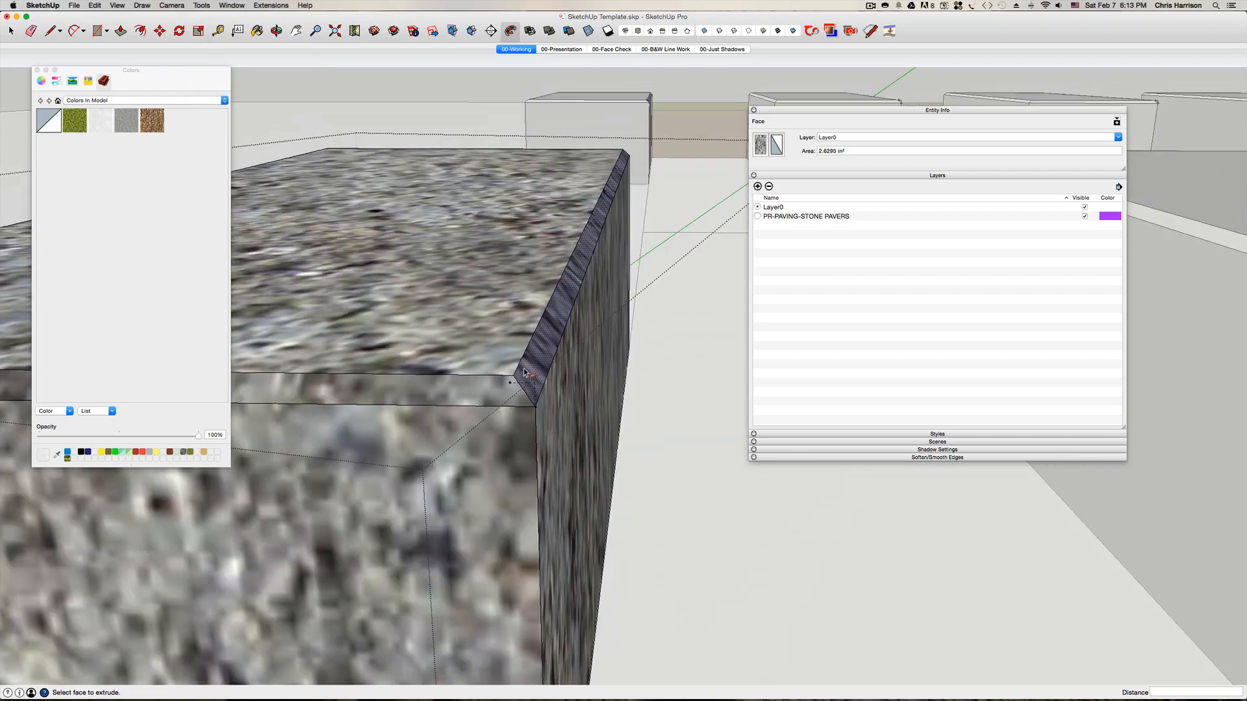
{"action": "scroll", "coordinate": [513, 382], "scroll_direction": "down", "scroll_amount": 5}
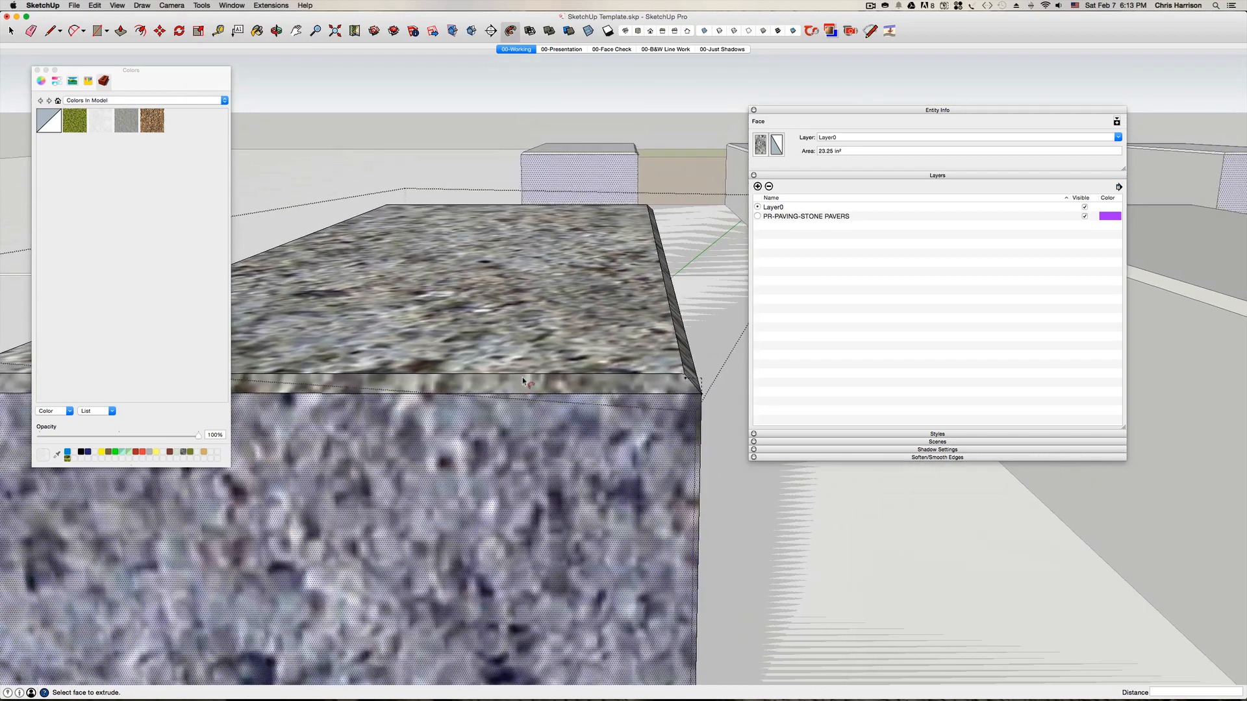
{"action": "scroll", "coordinate": [688, 375], "scroll_direction": "down", "scroll_amount": 3}
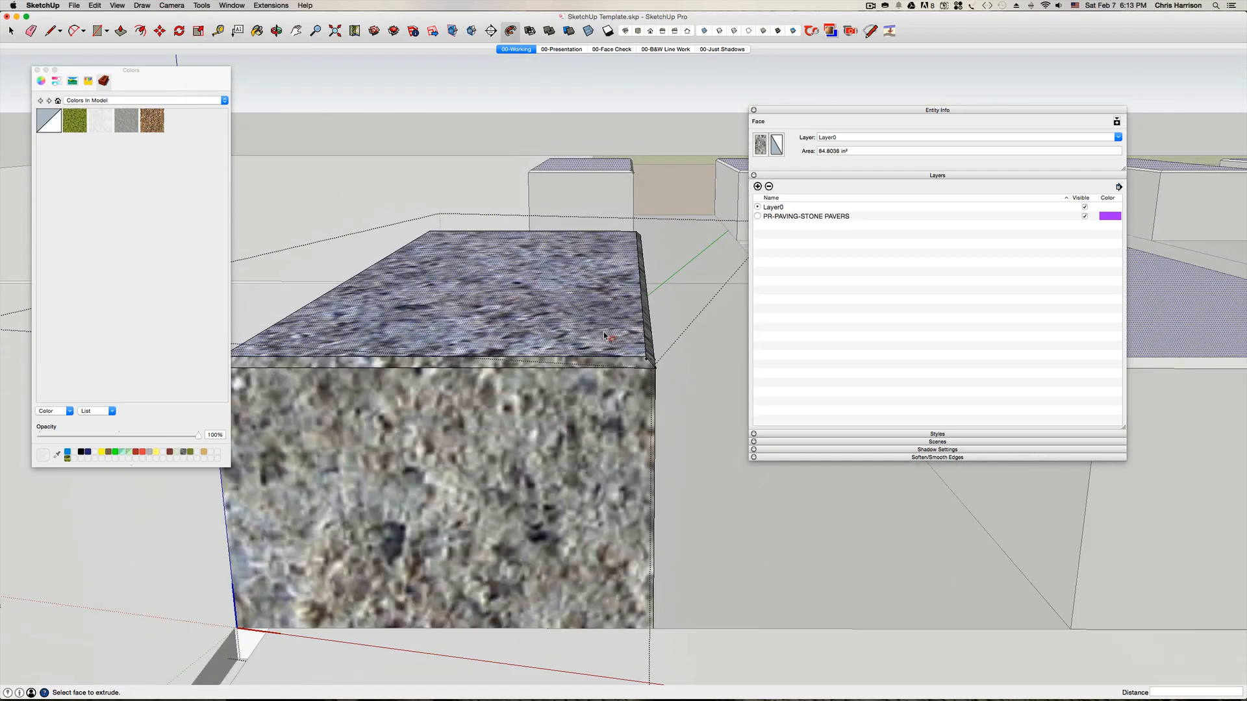
{"action": "key", "text": "space"}
{"action": "left_click", "coordinate": [548, 122]}
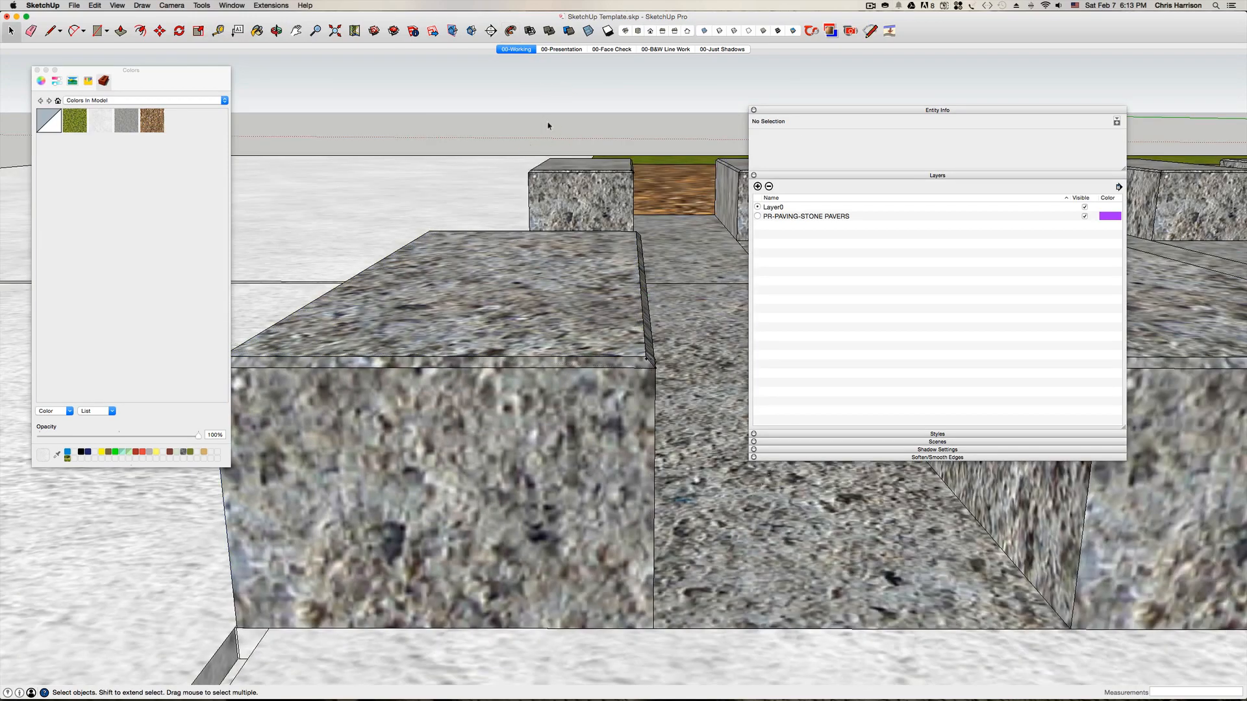
- Open the long paver between the front raised blocks of the small paver area for editing and push/pull its face up 4"
{"action": "scroll", "coordinate": [548, 123], "scroll_direction": "down", "scroll_amount": 3}
{"action": "scroll", "coordinate": [549, 126], "scroll_direction": "down", "scroll_amount": 3}
{"action": "middle_click_drag", "start_coordinate": [549, 126], "coordinate": [546, 549]}
{"action": "scroll", "coordinate": [672, 644], "scroll_direction": "down", "scroll_amount": 3}
{"action": "left_click", "coordinate": [543, 547]}
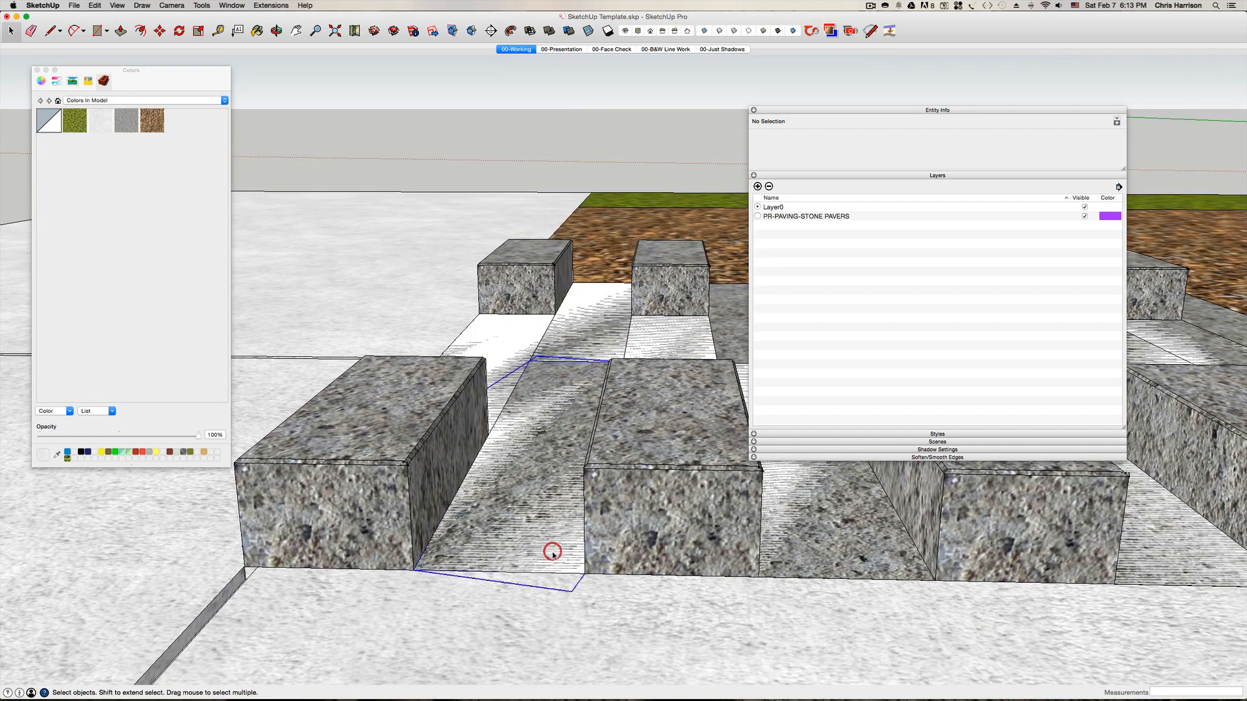
{"action": "double_click", "coordinate": [533, 547]}
{"action": "left_click", "coordinate": [530, 547]}
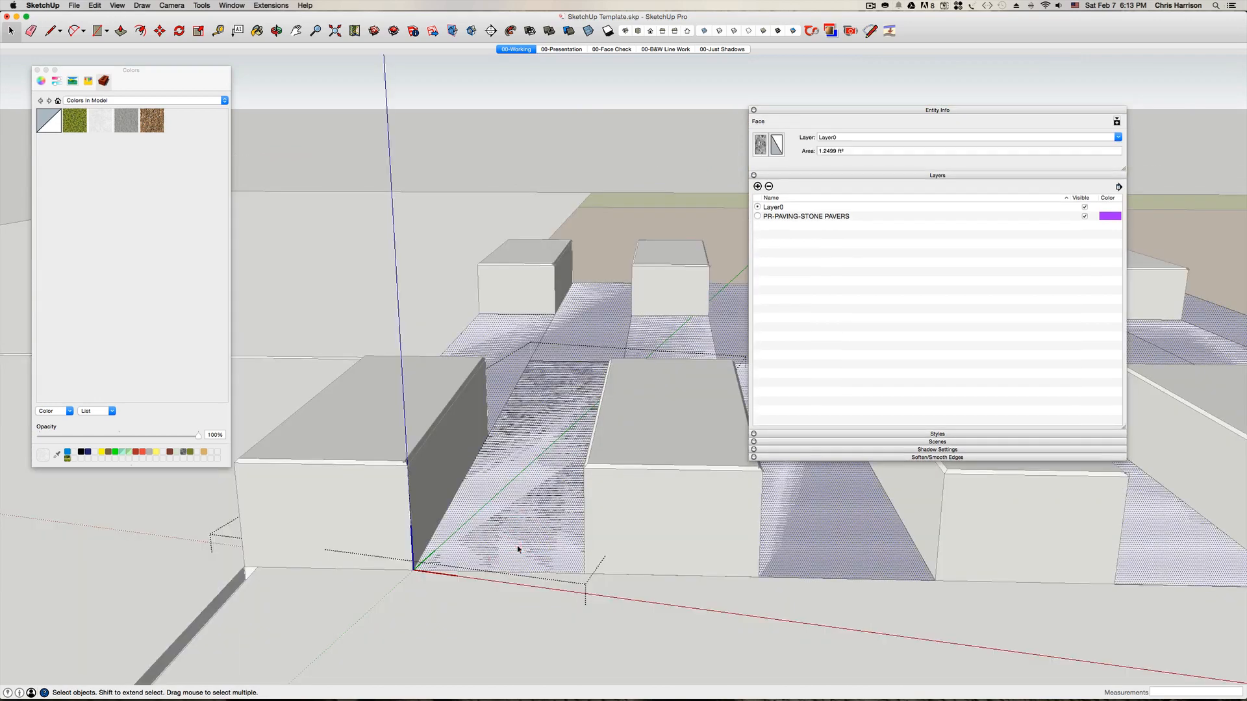
{"action": "key", "text": "Escape"}
{"action": "double_click", "coordinate": [530, 538]}
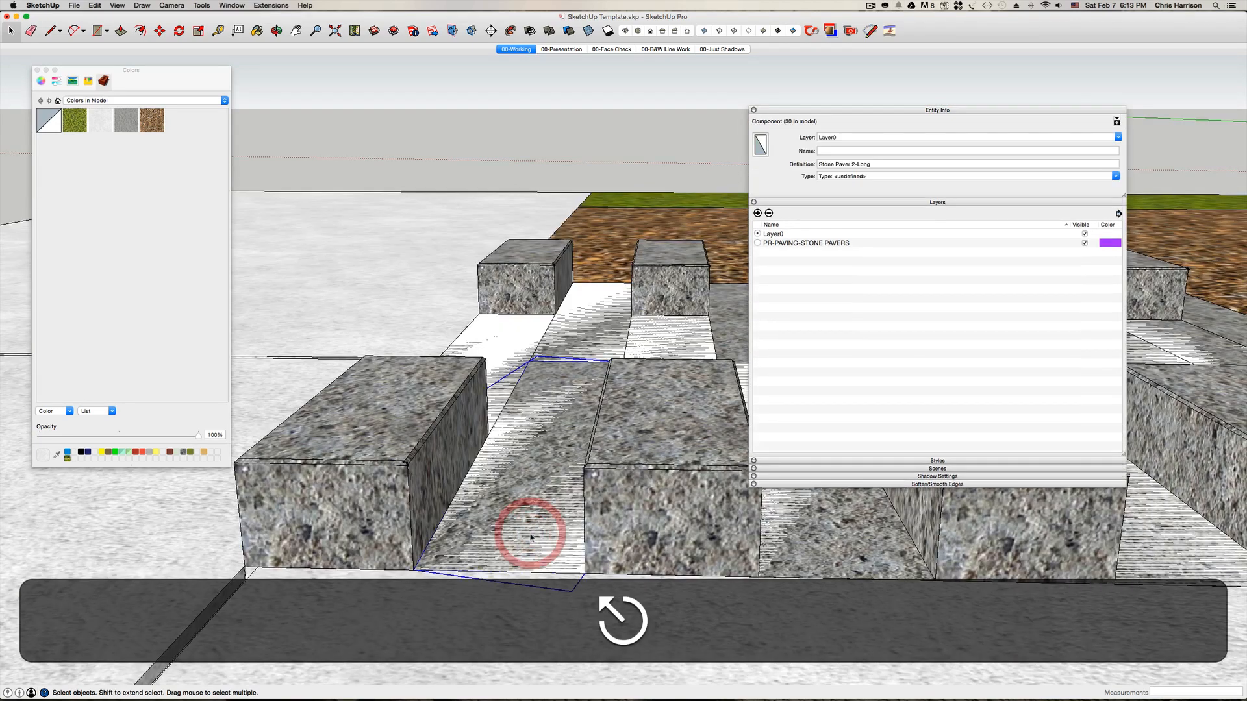
{"action": "double_click", "coordinate": [531, 538]}
{"action": "key", "text": "p"}
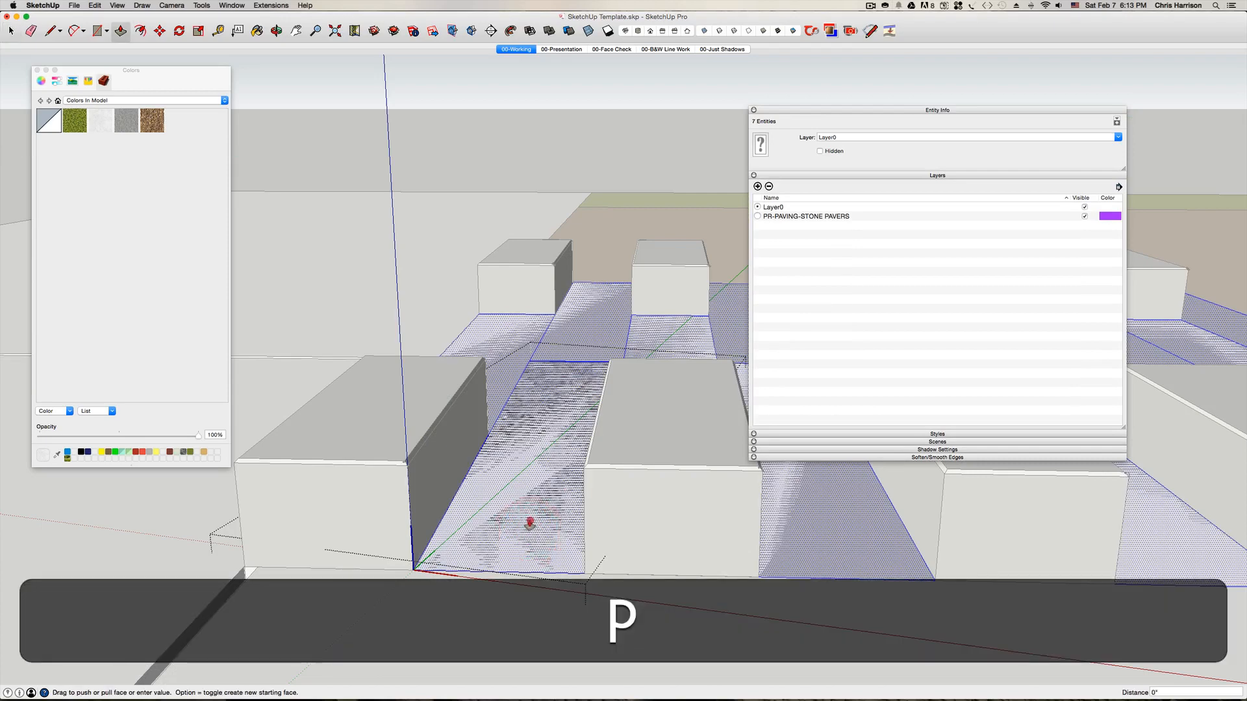
{"action": "left_click_drag", "start_coordinate": [531, 538], "coordinate": [529, 506]}
{"action": "key", "text": "Return"}
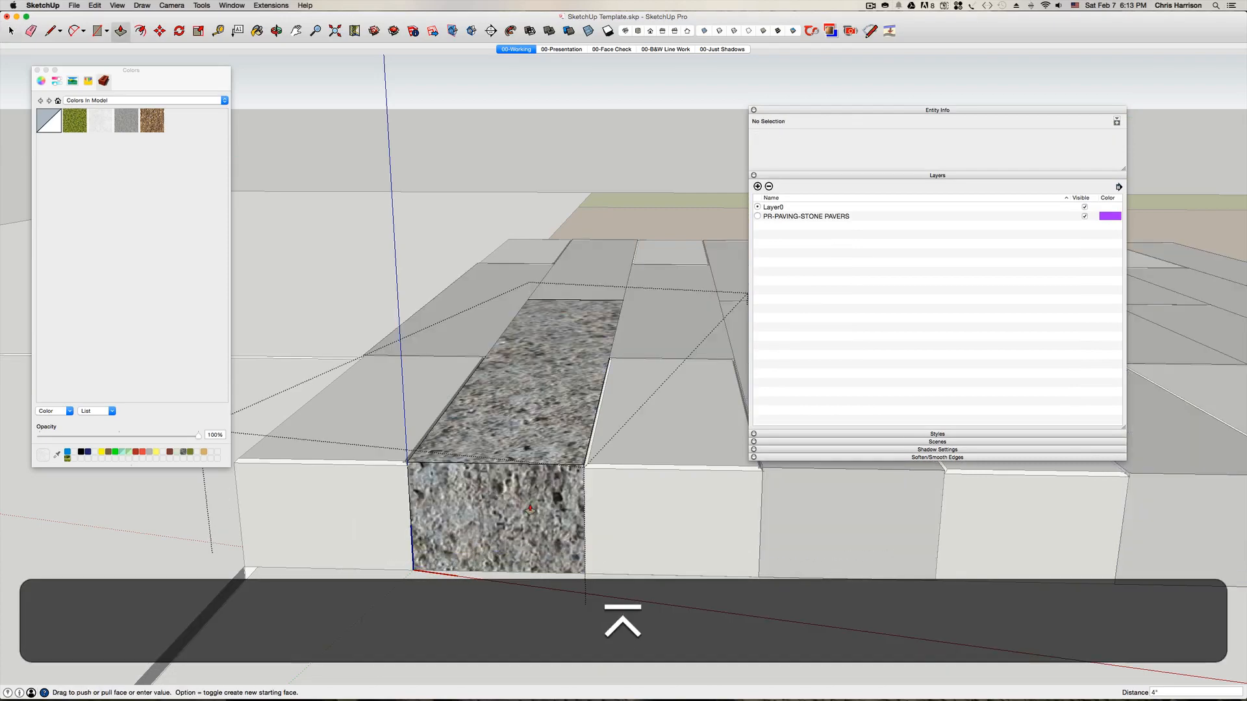
{"action": "key", "text": "space"}
- Mark a guide point 1/8" from the long paver's upper front corner along the top edge and measure down its vertical edge with Tape Measure
{"action": "scroll", "coordinate": [417, 476], "scroll_direction": "up", "scroll_amount": 5}
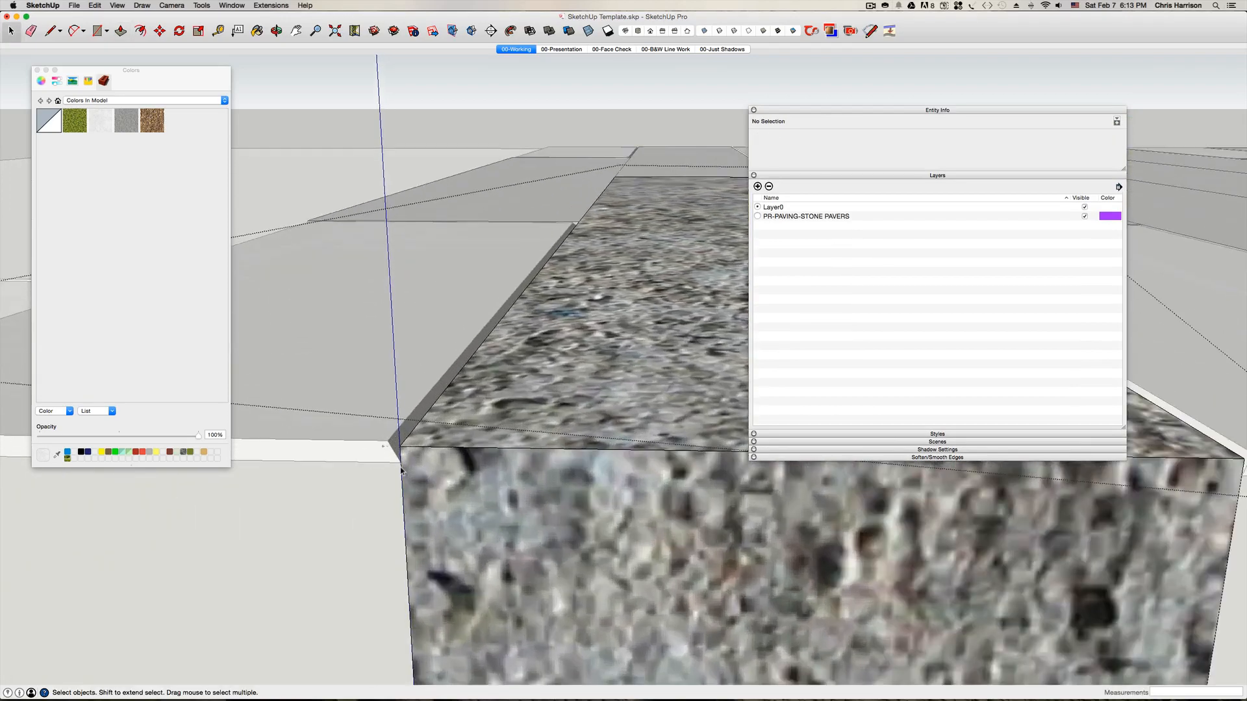
{"action": "key", "text": "t"}
{"action": "scroll", "coordinate": [401, 462], "scroll_direction": "up", "scroll_amount": 2}
{"action": "scroll", "coordinate": [399, 462], "scroll_direction": "up", "scroll_amount": 1}
{"action": "left_click", "coordinate": [395, 417]}
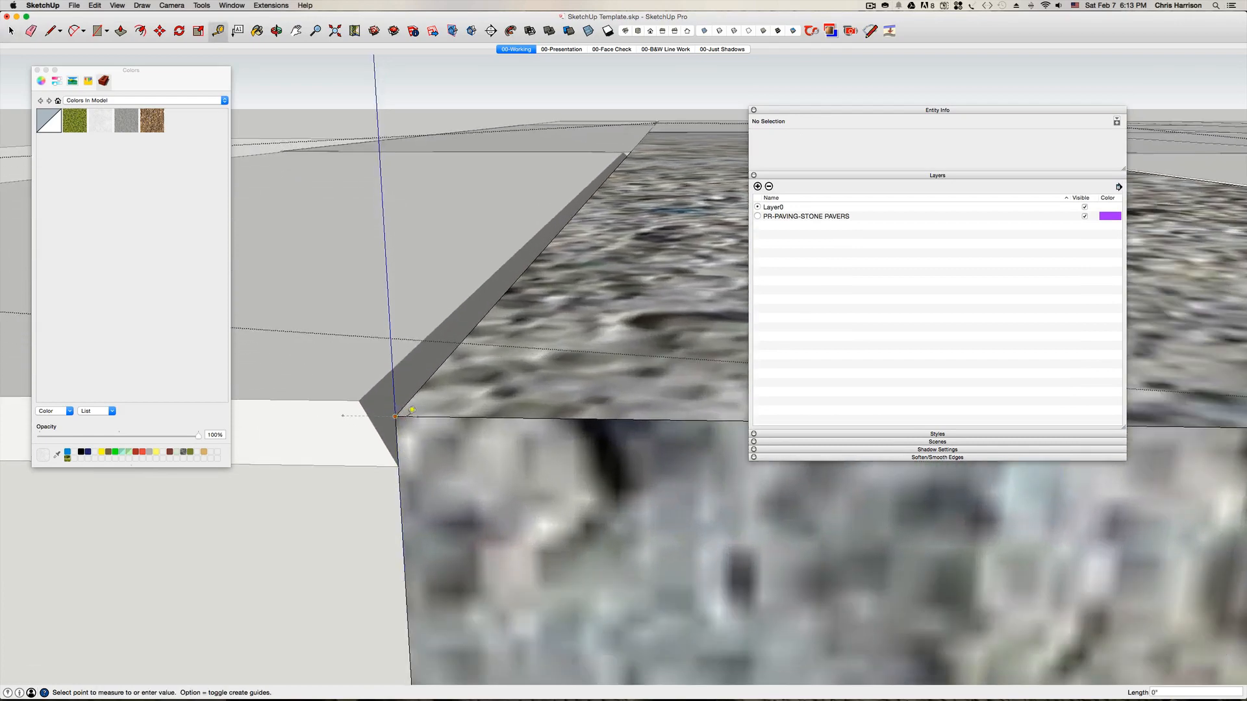
{"action": "type", "text": "1/8"}
{"action": "key", "text": "Return"}
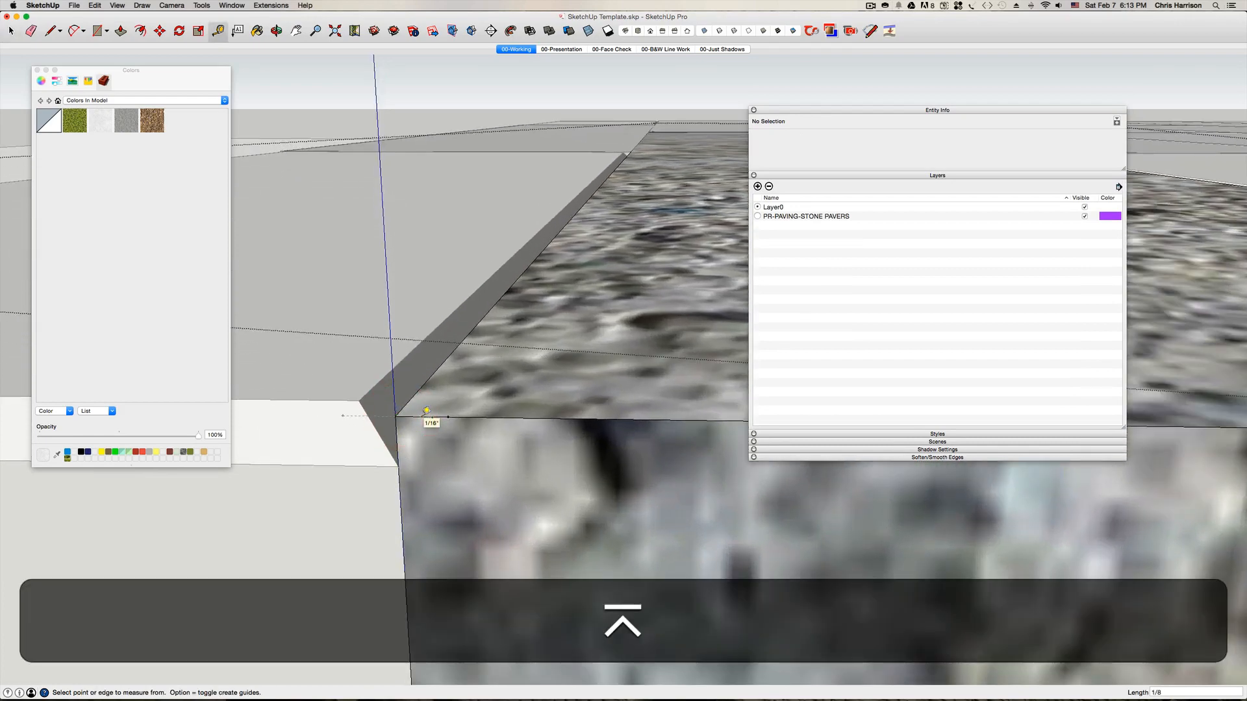
{"action": "left_click", "coordinate": [397, 419]}
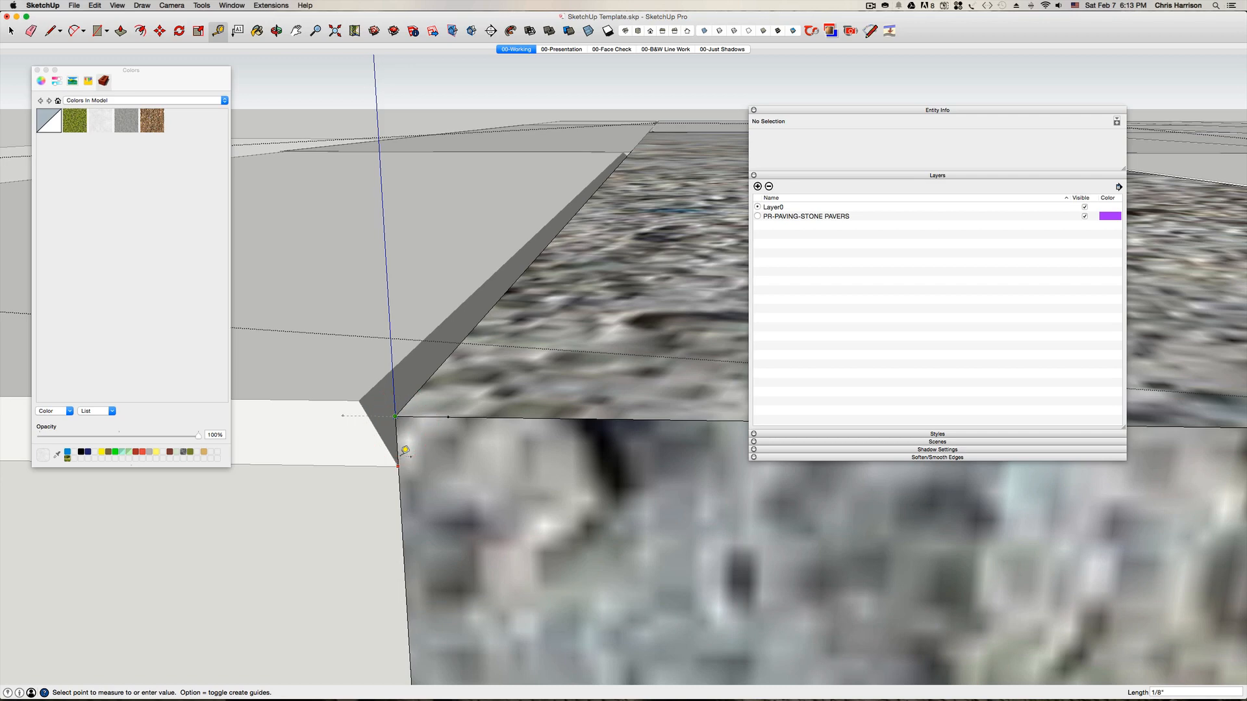
{"action": "left_click", "coordinate": [399, 452]}
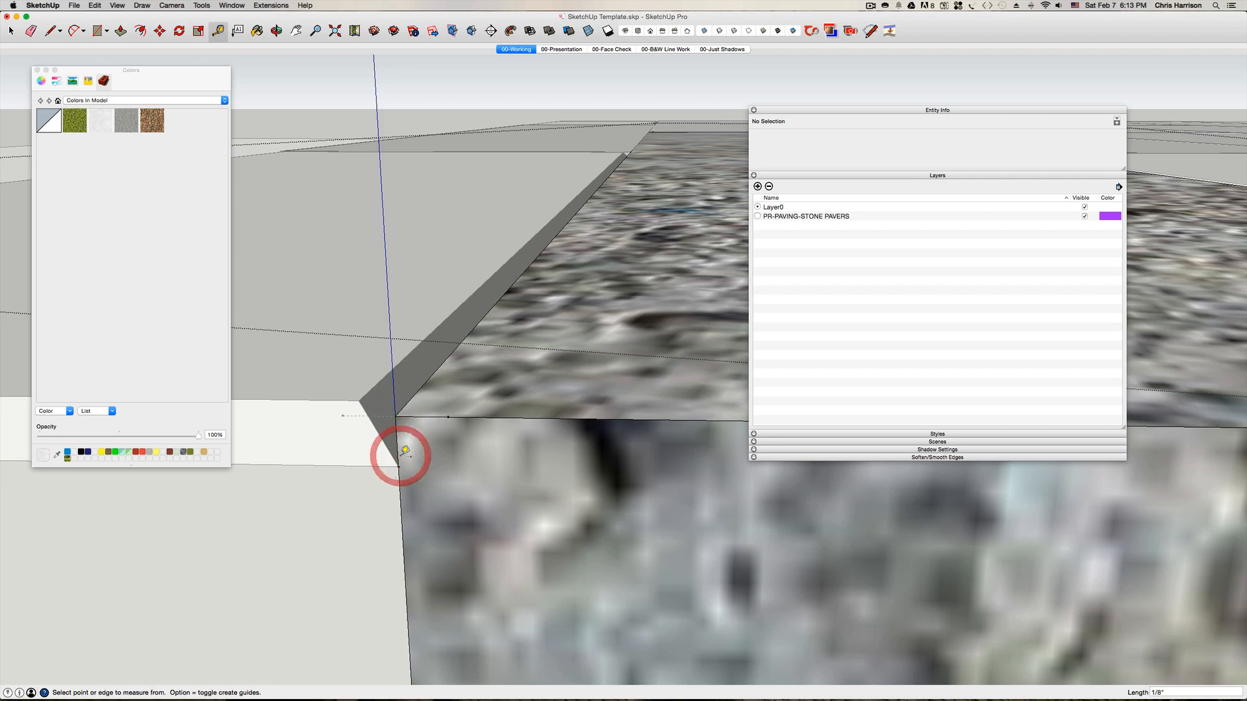
- Draw a diagonal line from the vertical edge to the guide point on the top edge, forming a triangular chamfer profile on the long paver
{"action": "key", "text": "l"}
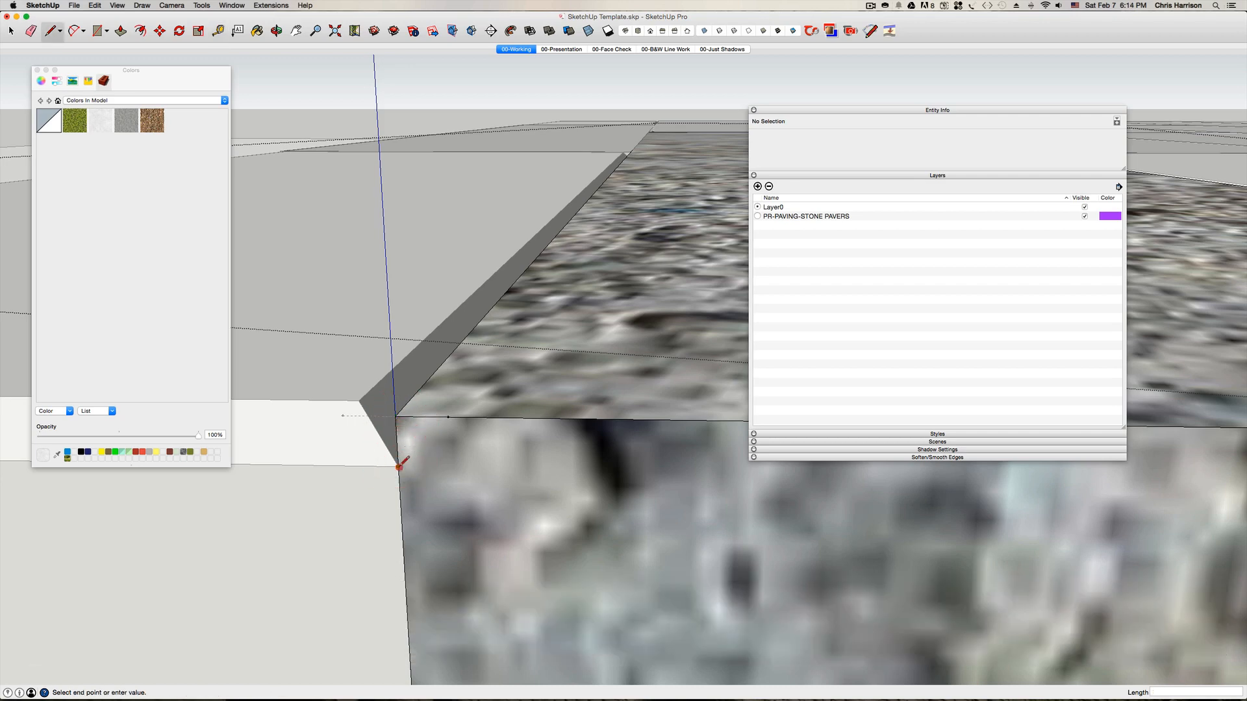
{"action": "left_click", "coordinate": [398, 465]}
{"action": "left_click", "coordinate": [448, 416]}
{"action": "key", "text": "space"}
- Chamfer the long paver's top edges by running Follow Me on the triangular profile around the top face, and exit the component
{"action": "left_click", "coordinate": [466, 401]}
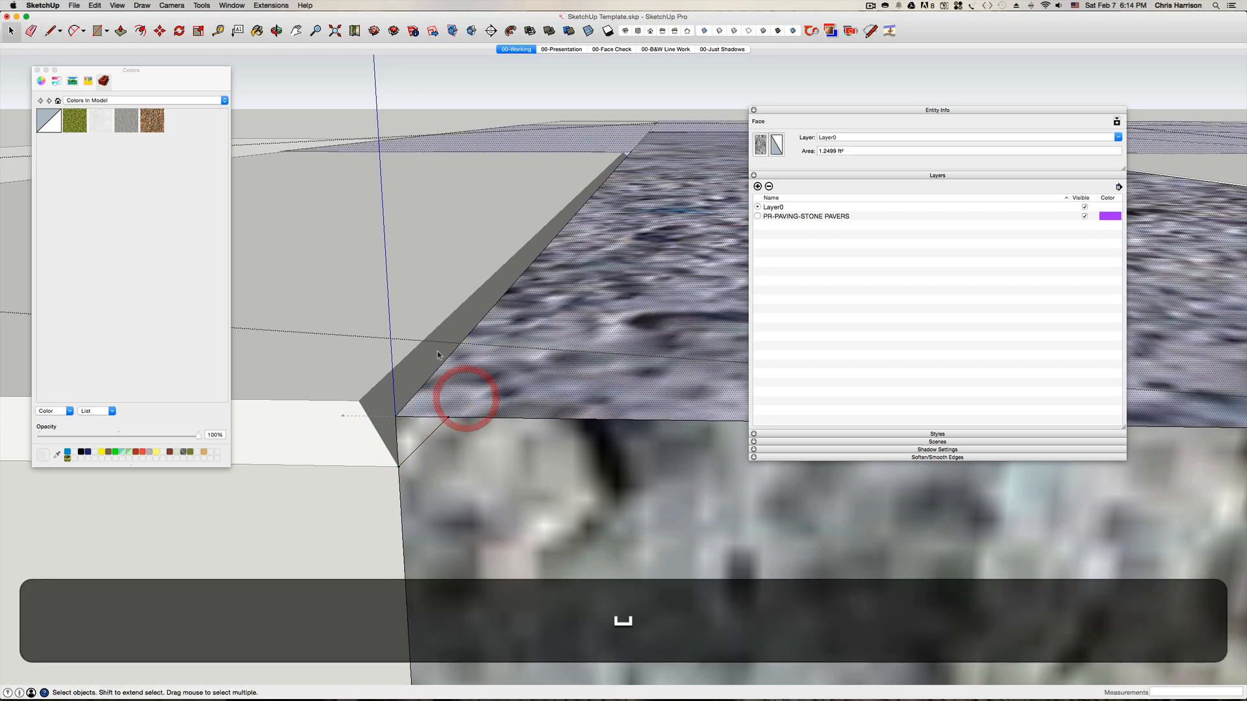
{"action": "left_click", "coordinate": [201, 6]}
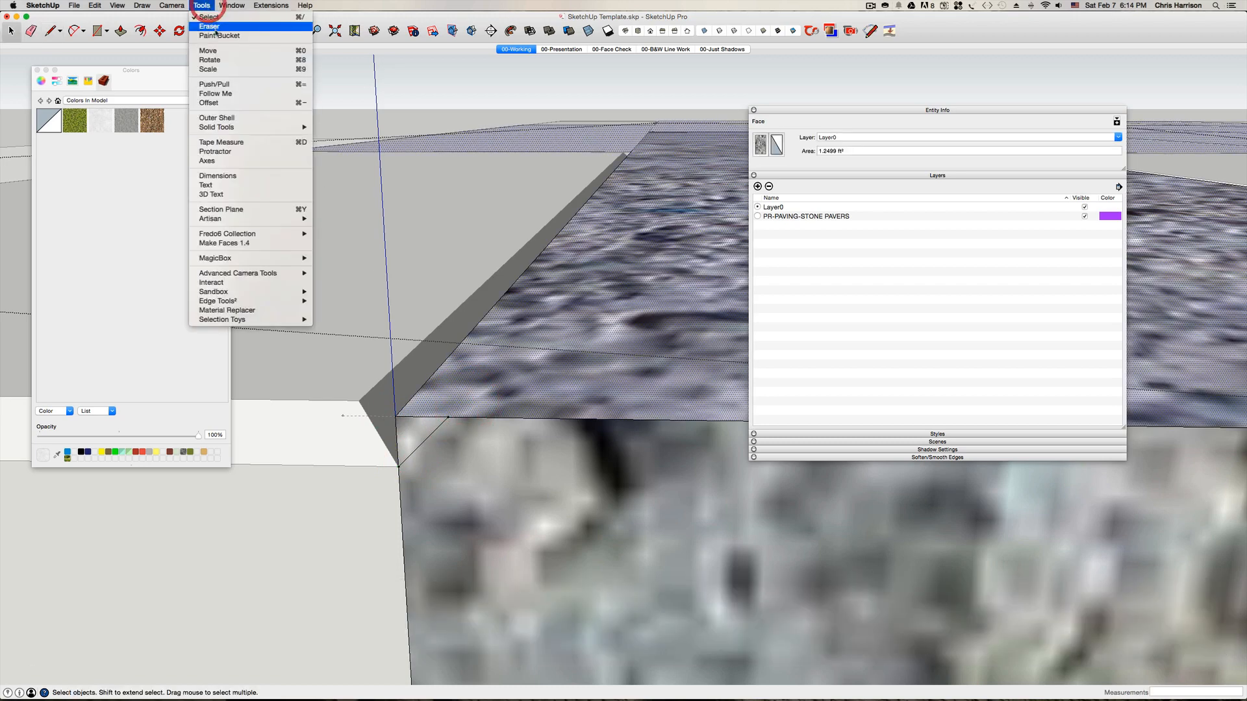
{"action": "left_click", "coordinate": [224, 102]}
{"action": "left_click", "coordinate": [406, 429]}
{"action": "scroll", "coordinate": [462, 328], "scroll_direction": "down", "scroll_amount": 10}
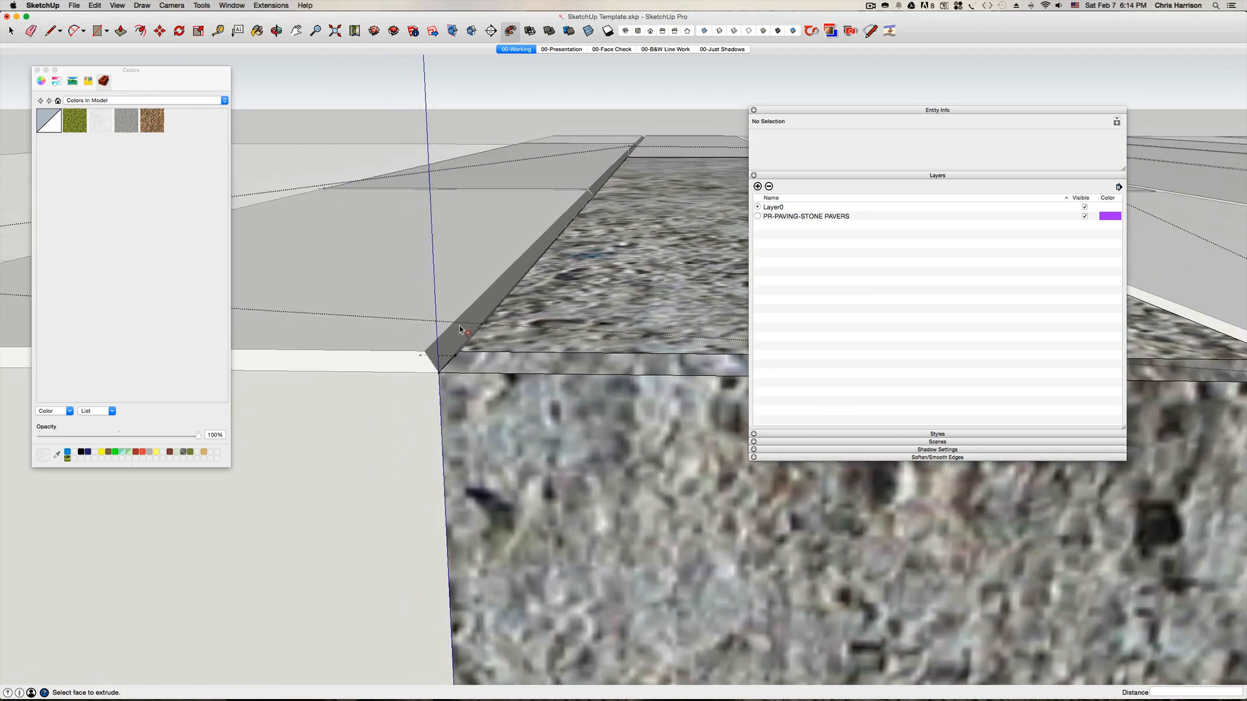
{"action": "key", "text": "space"}
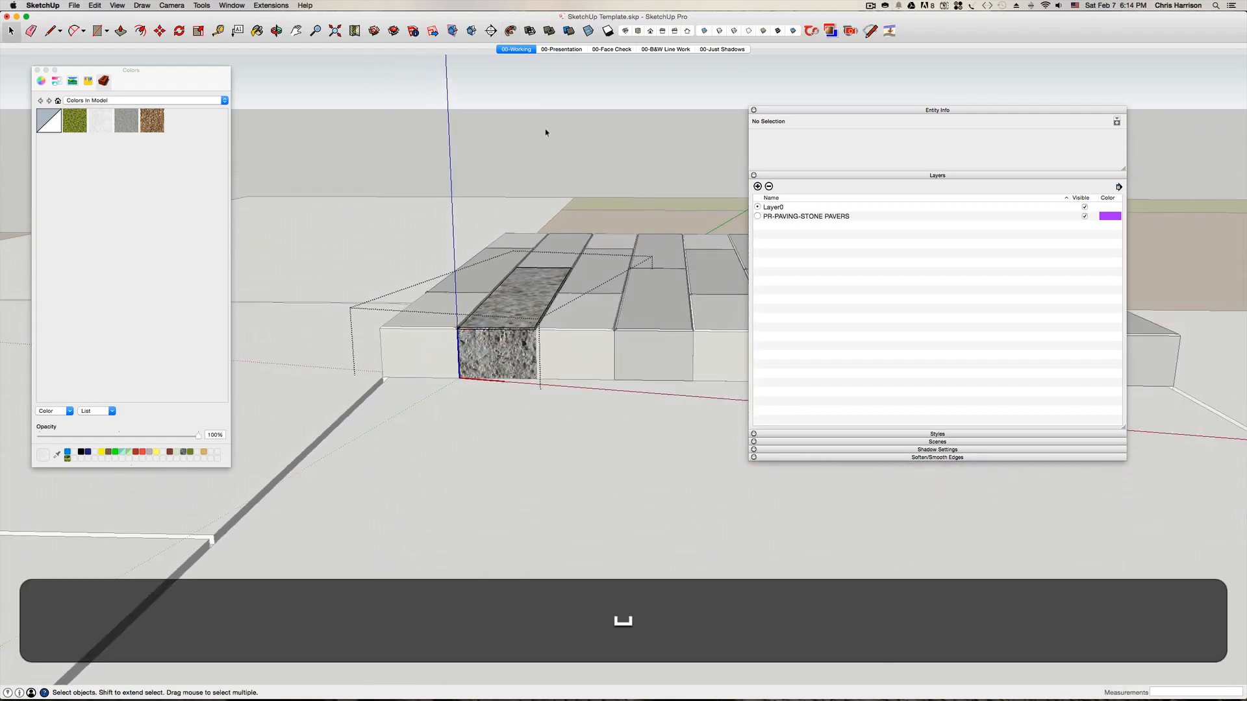
{"action": "left_click", "coordinate": [548, 116]}
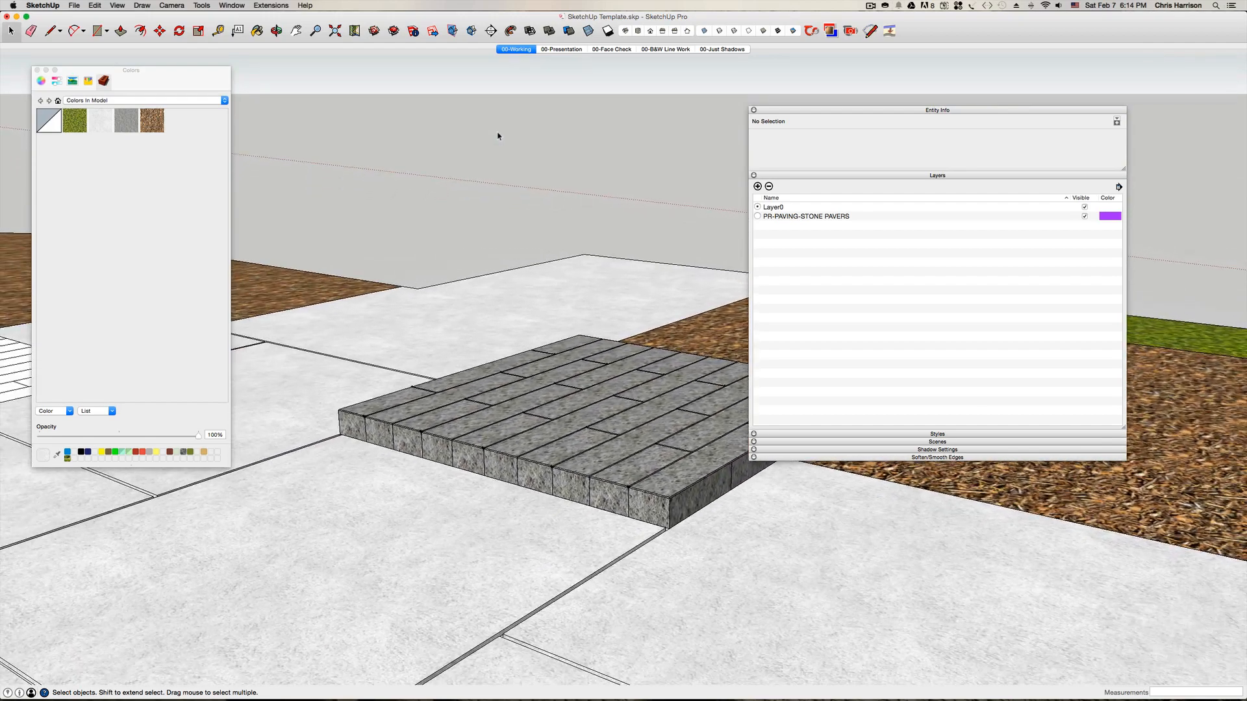
- Make PR-PAVING-STONE PAVERS the active layer and switch Layer0 off and back on to check which pavers are still assigned to it
{"action": "left_click", "coordinate": [625, 208]}
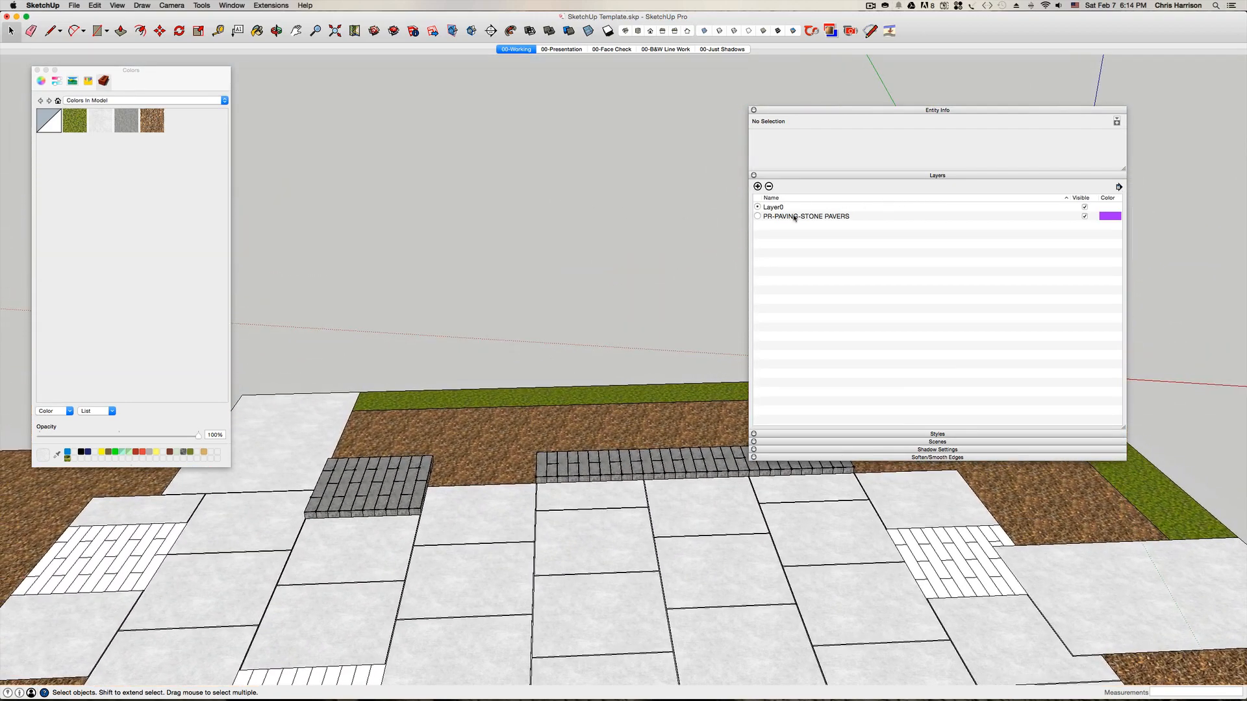
{"action": "left_click", "coordinate": [757, 216]}
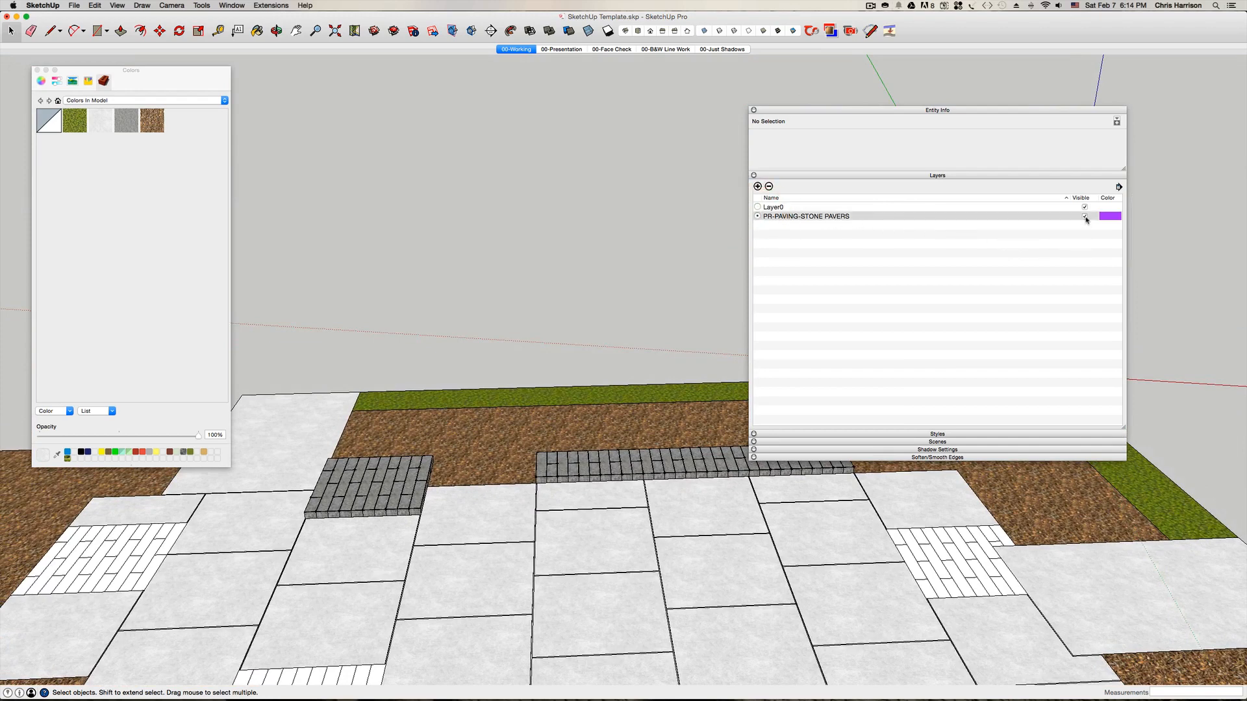
{"action": "left_click", "coordinate": [1084, 207]}
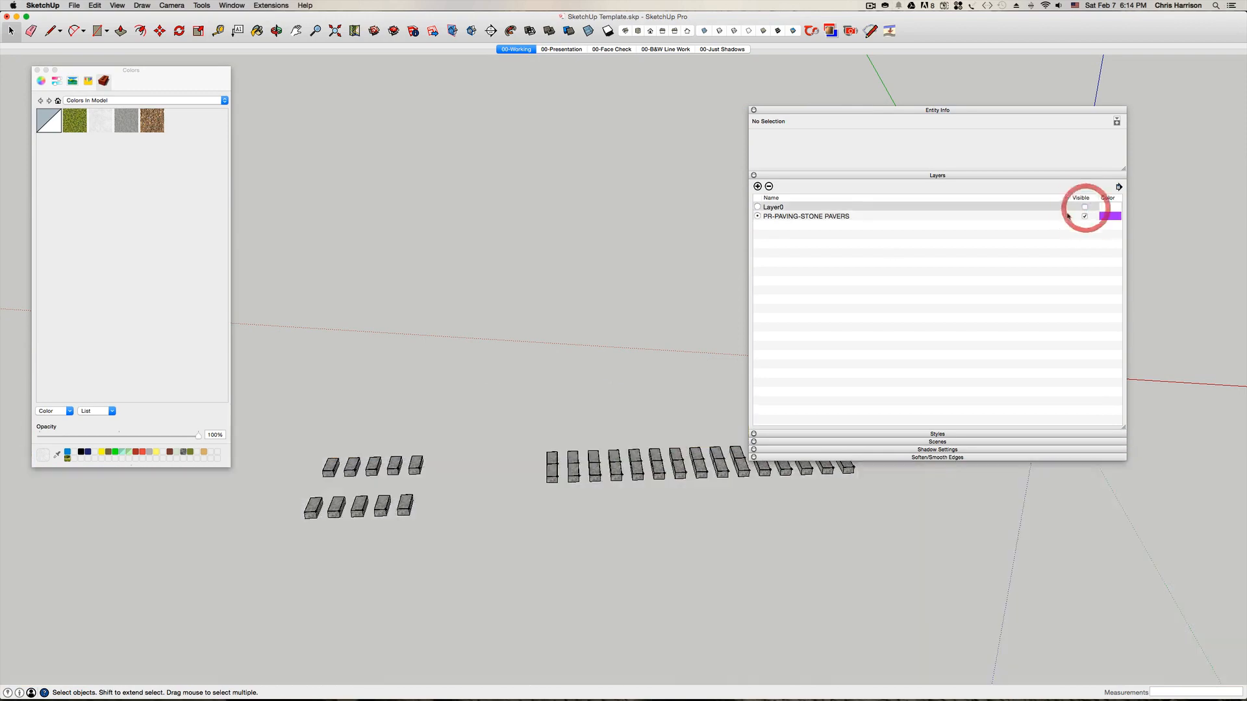
{"action": "left_click", "coordinate": [1084, 207]}
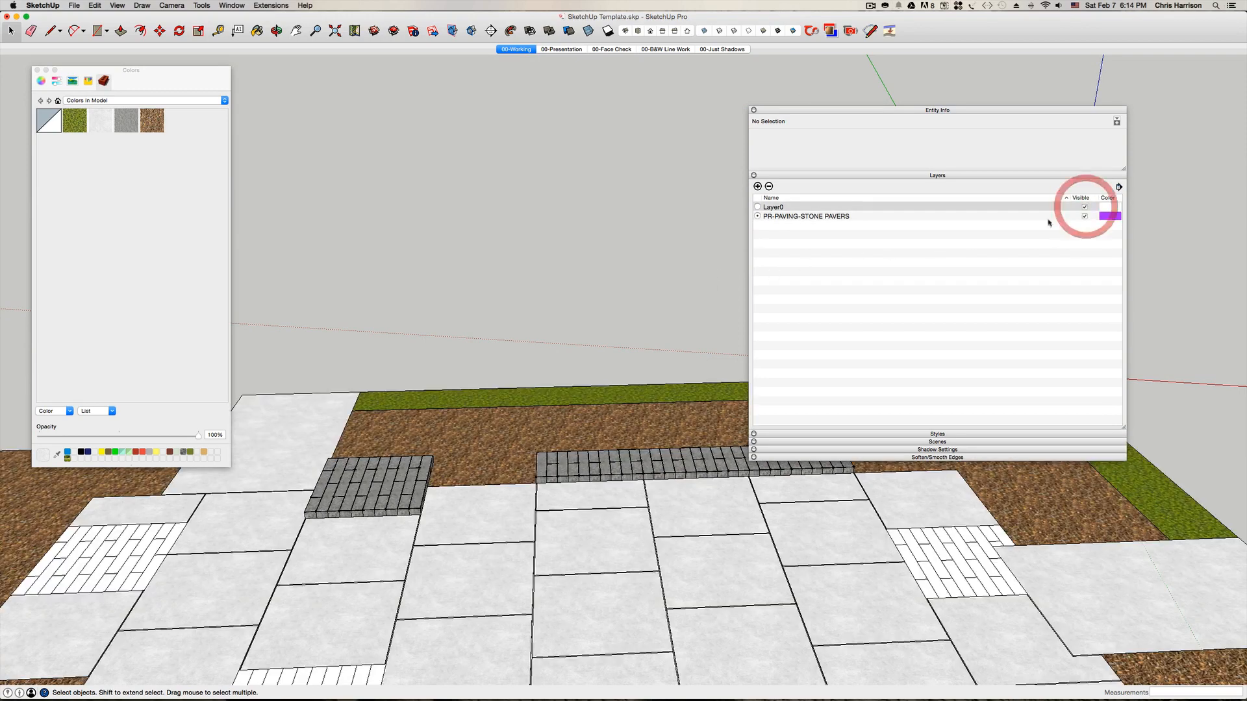
- Select the long pavers and remaining pavers of the small square area and assign them to the PR-PAVING-STONE PAVERS layer
{"action": "left_click", "coordinate": [408, 483]}
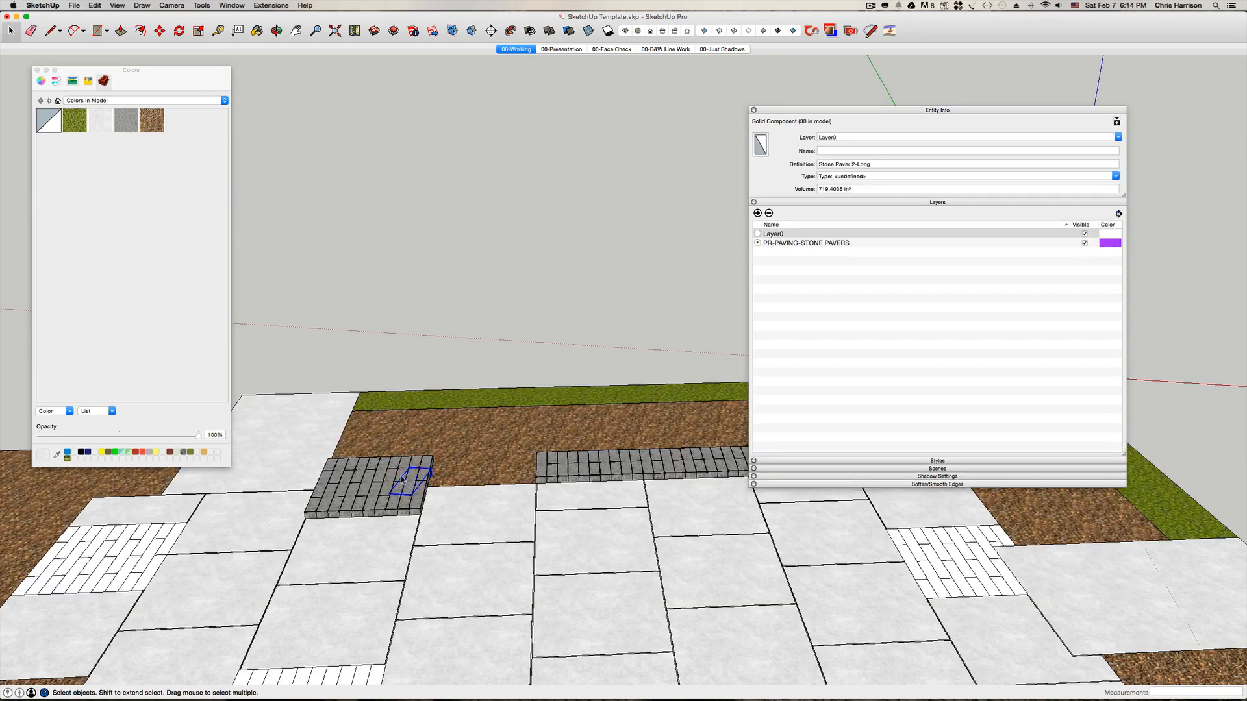
{"action": "scroll", "coordinate": [402, 480], "scroll_direction": "up", "scroll_amount": 3}
{"action": "left_click", "coordinate": [373, 486], "text": "shift"}
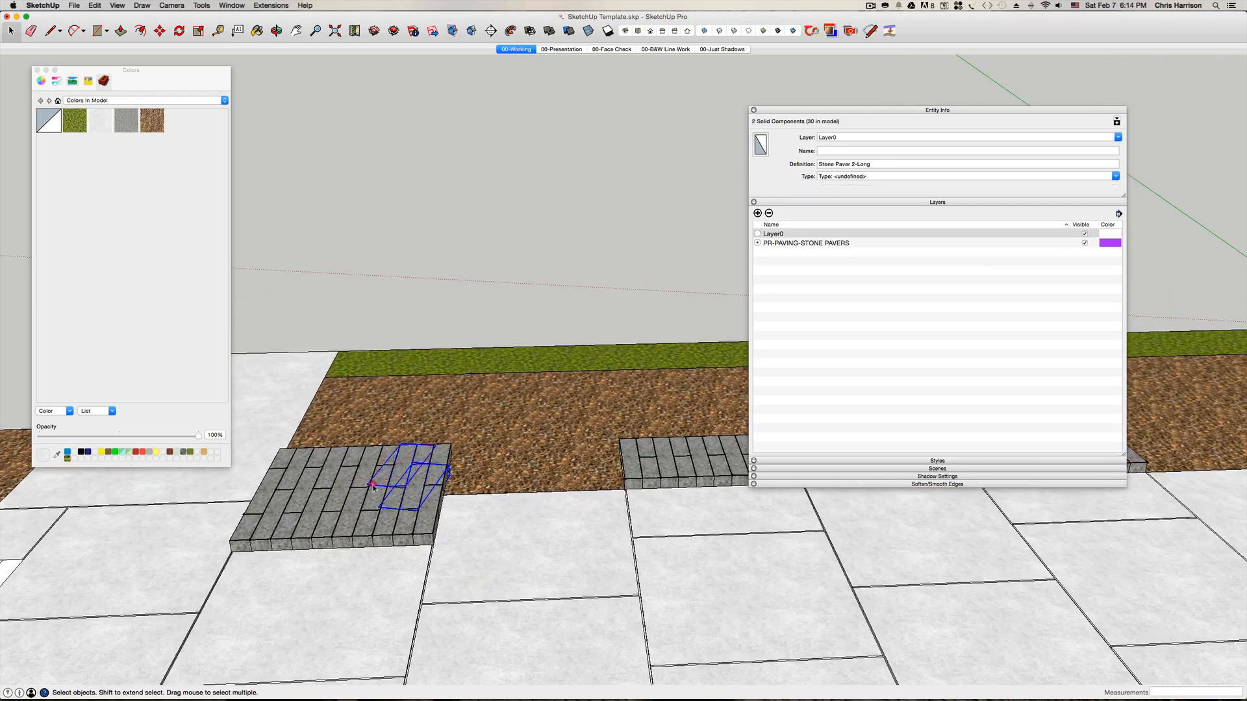
{"action": "left_click", "coordinate": [308, 480], "text": "shift"}
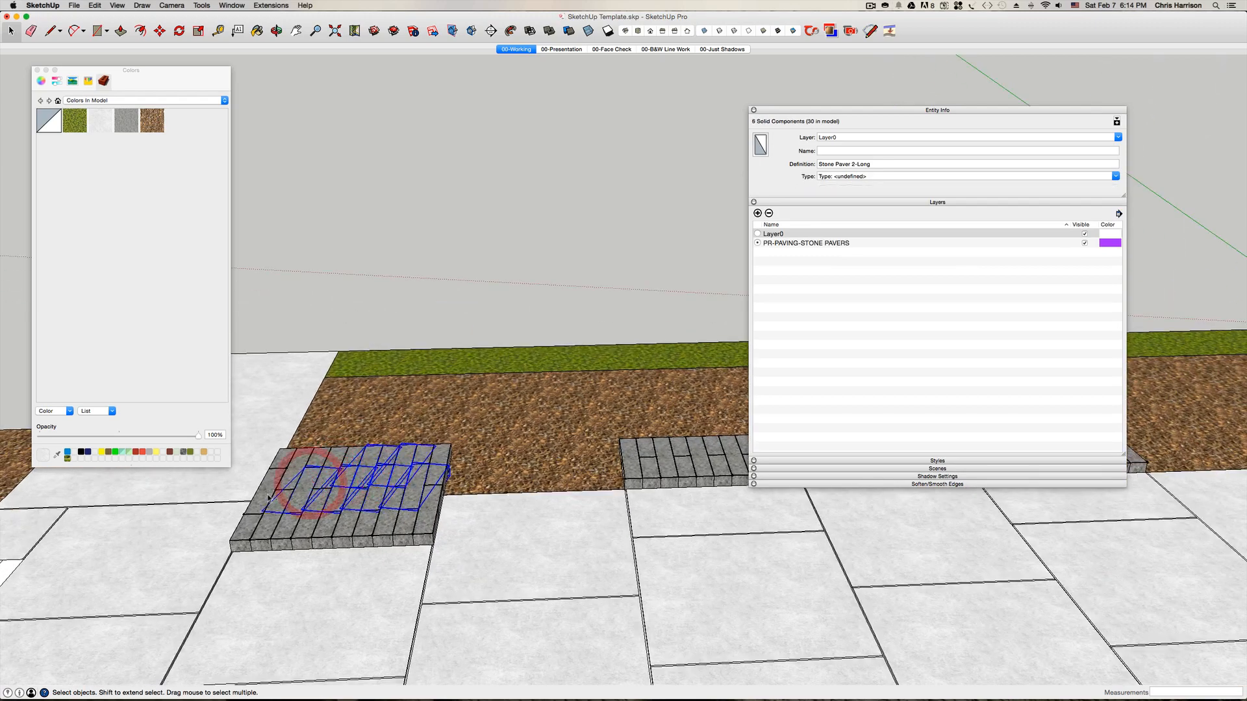
{"action": "left_click", "coordinate": [268, 493], "text": "shift"}
{"action": "left_click", "coordinate": [305, 528], "text": "shift"}
{"action": "left_click", "coordinate": [328, 529], "text": "shift"}
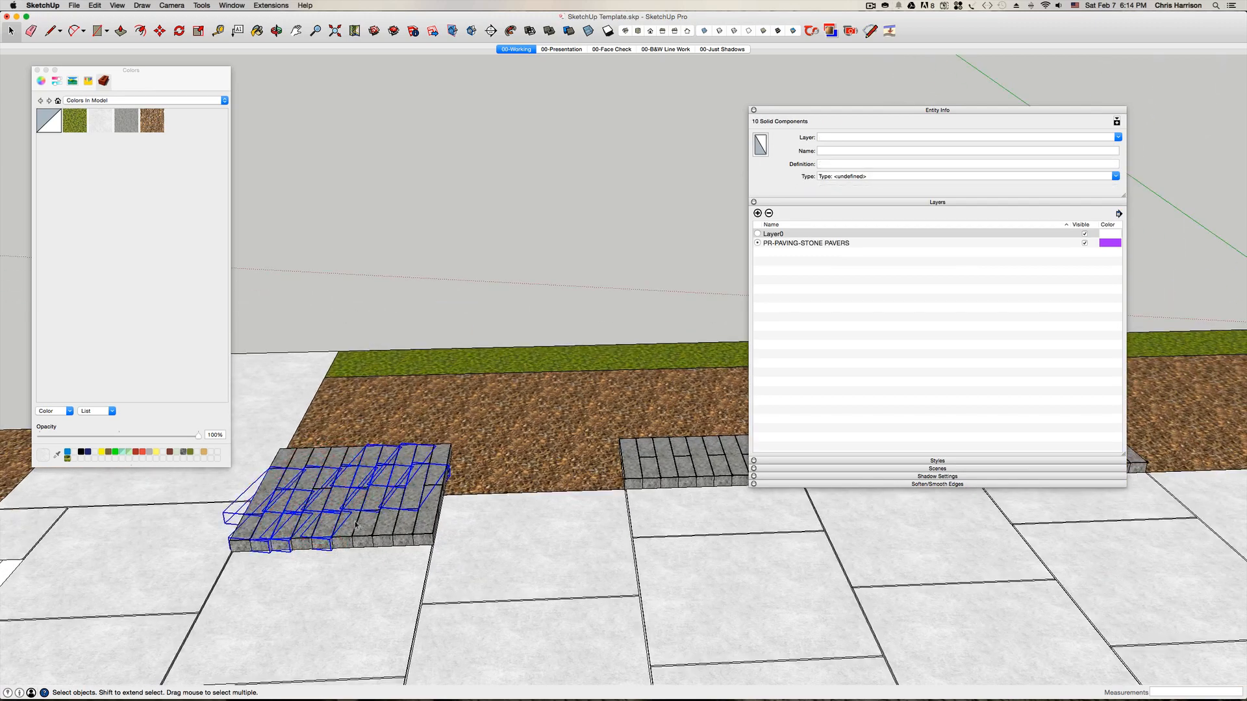
{"action": "left_click", "coordinate": [399, 520], "text": "shift"}
{"action": "left_click", "coordinate": [423, 509], "text": "shift"}
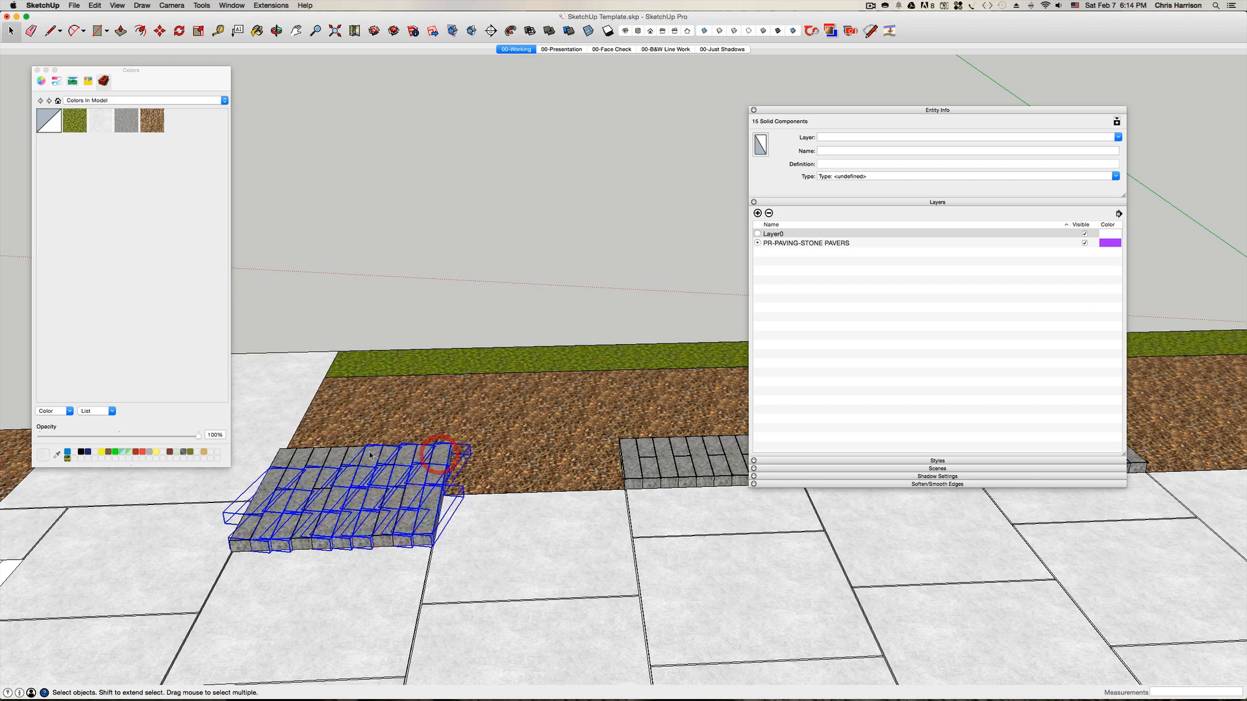
{"action": "left_click", "coordinate": [287, 458], "text": "shift"}
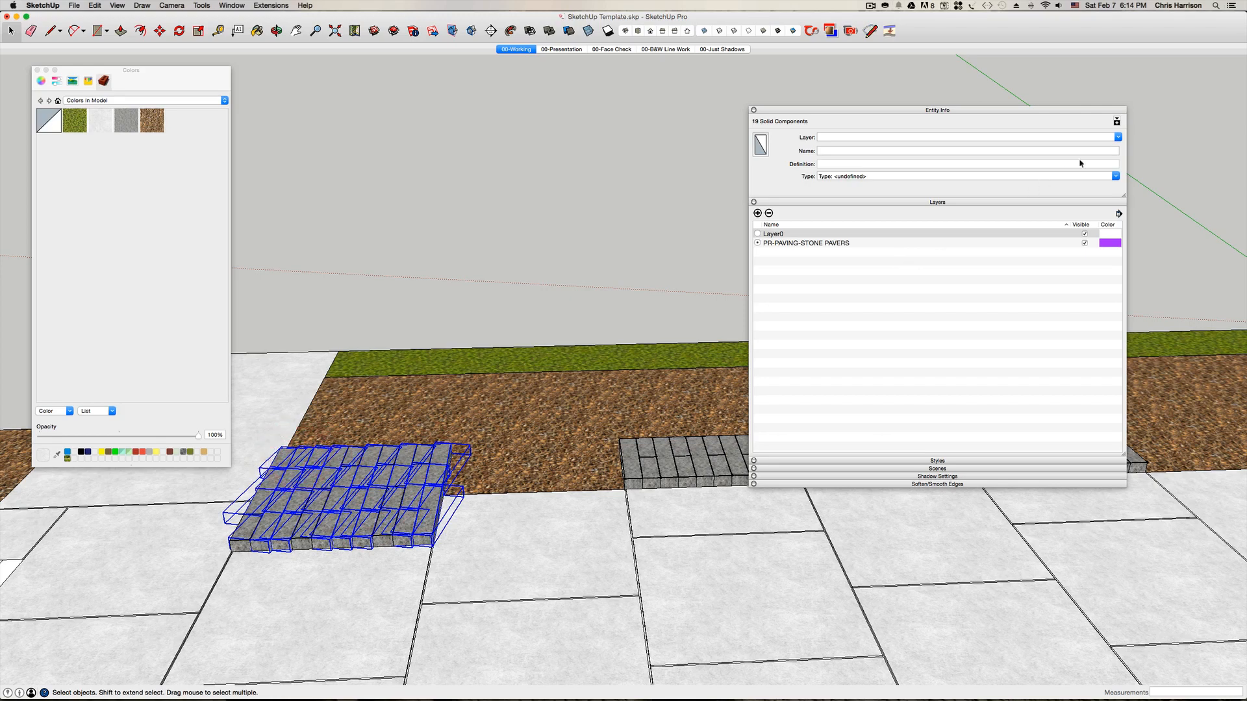
{"action": "left_click", "coordinate": [1117, 137]}
{"action": "left_click", "coordinate": [896, 154]}
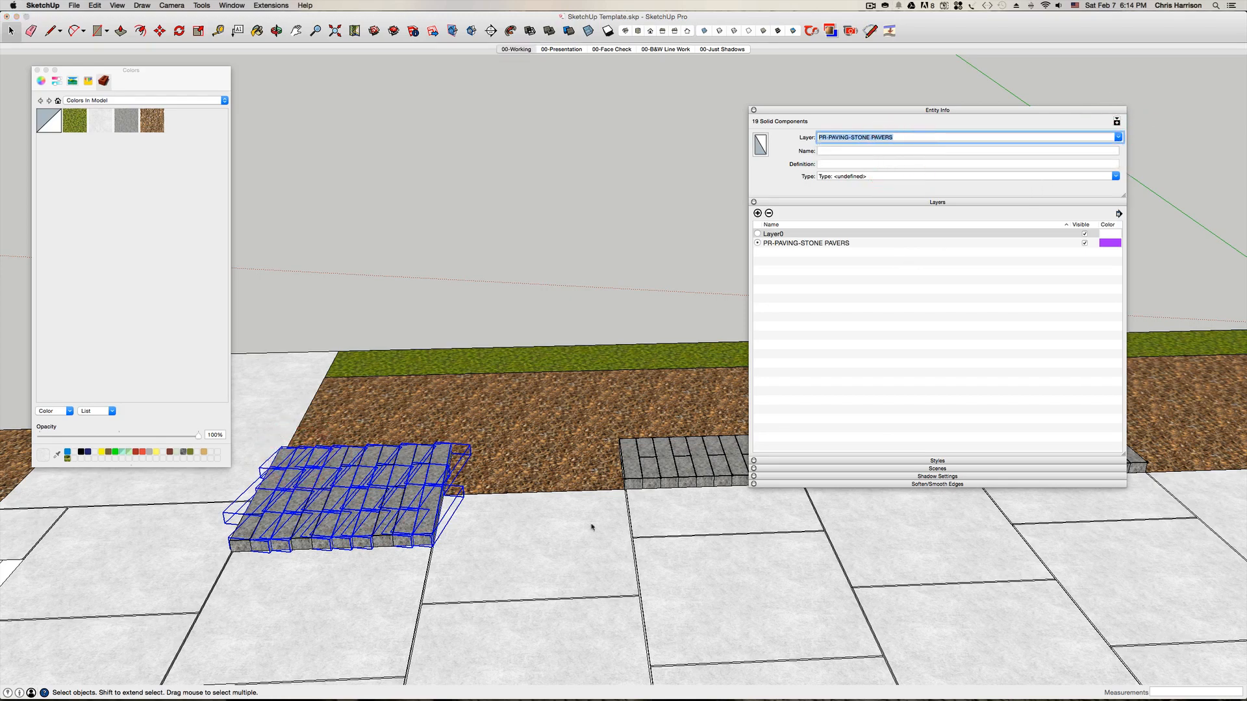
- Try to build a selection of the pavers in the long strip by adding them one after another
{"action": "left_click", "coordinate": [637, 462]}
{"action": "left_click", "coordinate": [648, 448], "text": "shift"}
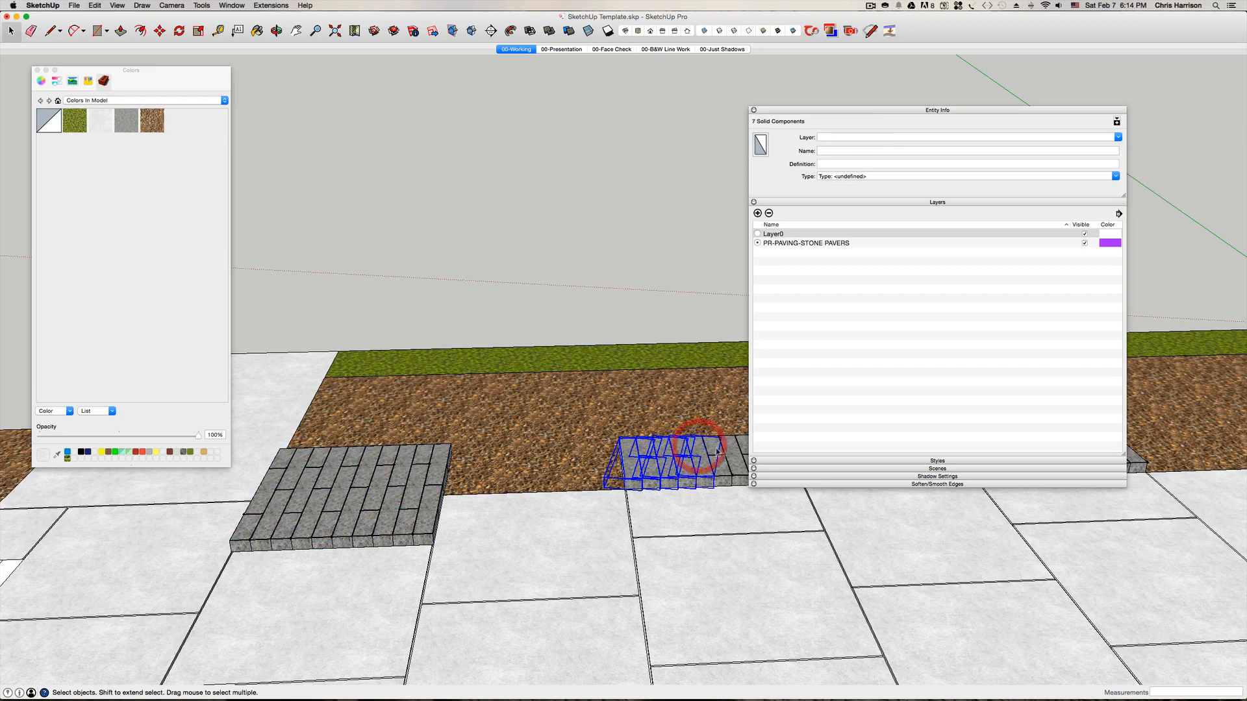
{"action": "key", "text": "h"}
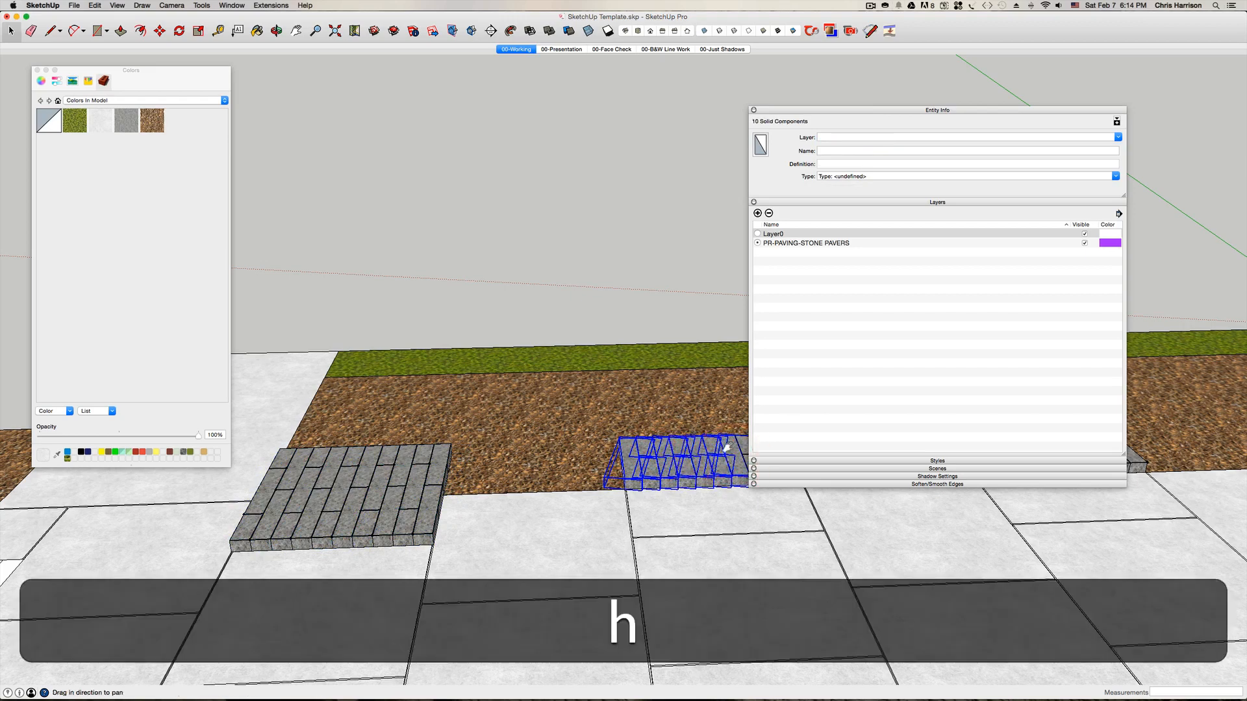
{"action": "left_click_drag", "start_coordinate": [725, 458], "coordinate": [410, 510]}
{"action": "key", "text": "space"}
{"action": "left_click", "coordinate": [414, 505], "text": "shift"}
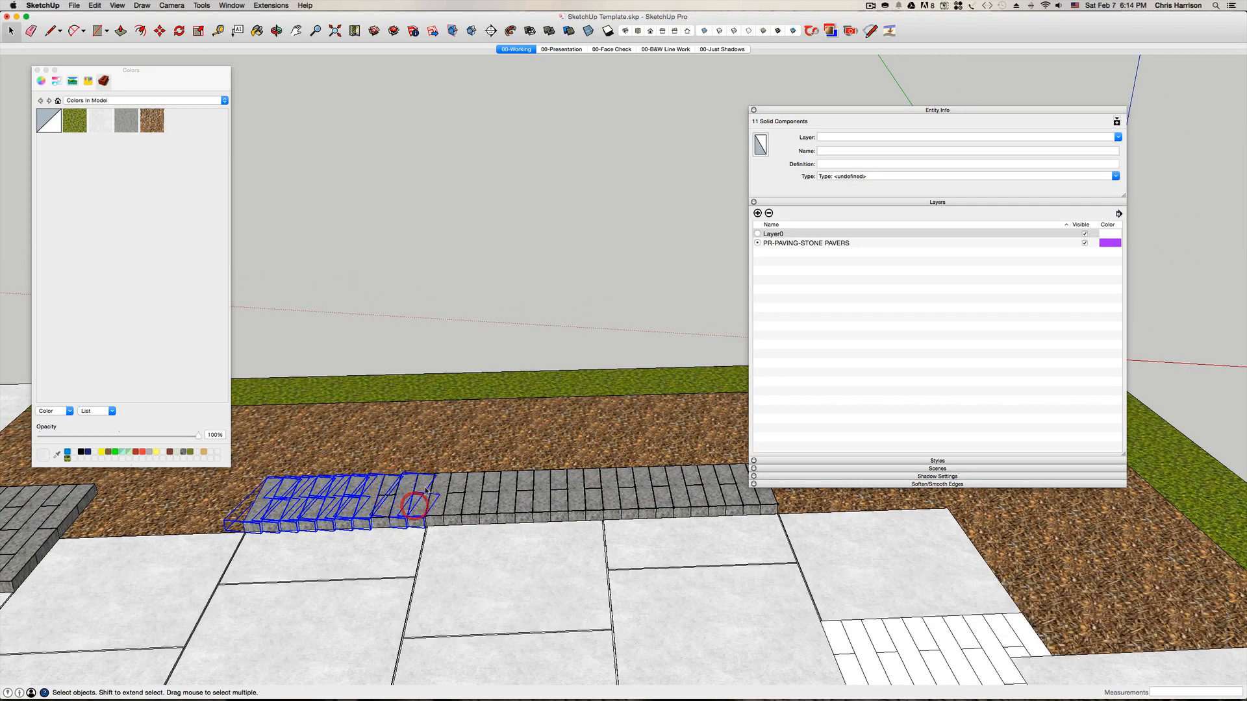
{"action": "left_click", "coordinate": [462, 501], "text": "shift"}
- Try to select all pavers at once from one long paver in the strip with Select Active with Selected Materials
{"action": "left_click", "coordinate": [474, 497]}
{"action": "scroll", "coordinate": [458, 498], "scroll_direction": "up", "scroll_amount": 2}
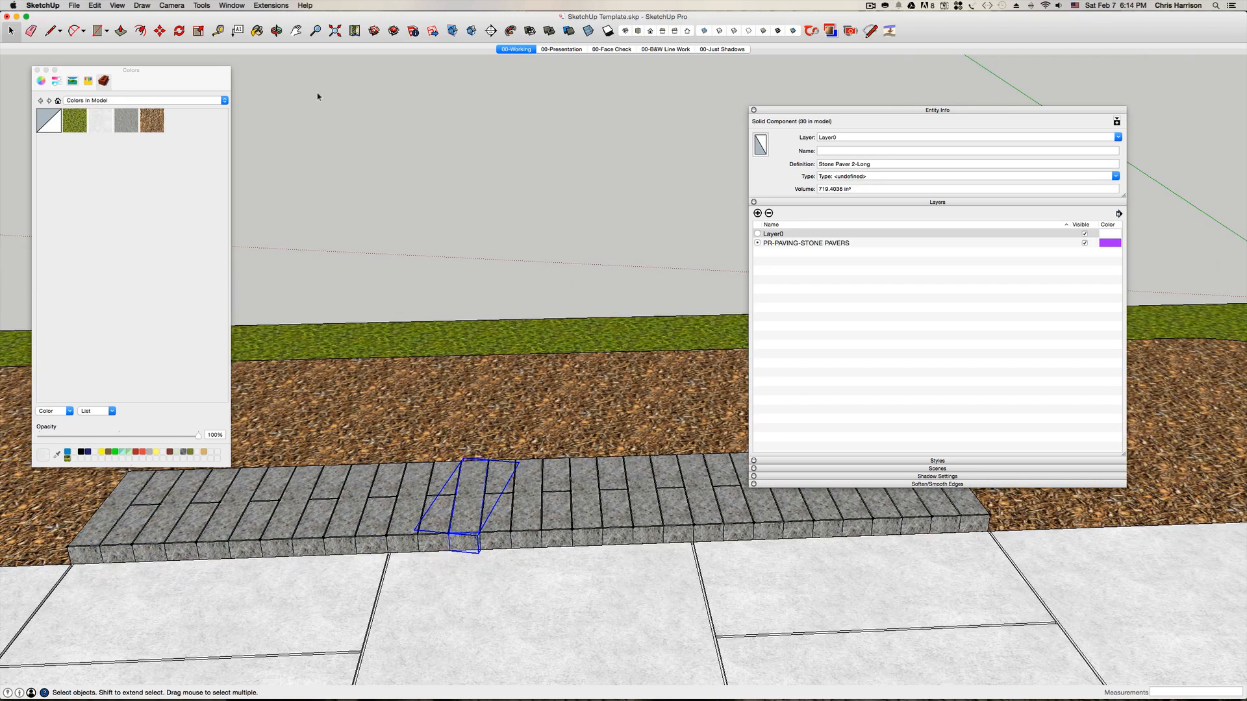
{"action": "right_click", "coordinate": [463, 501]}
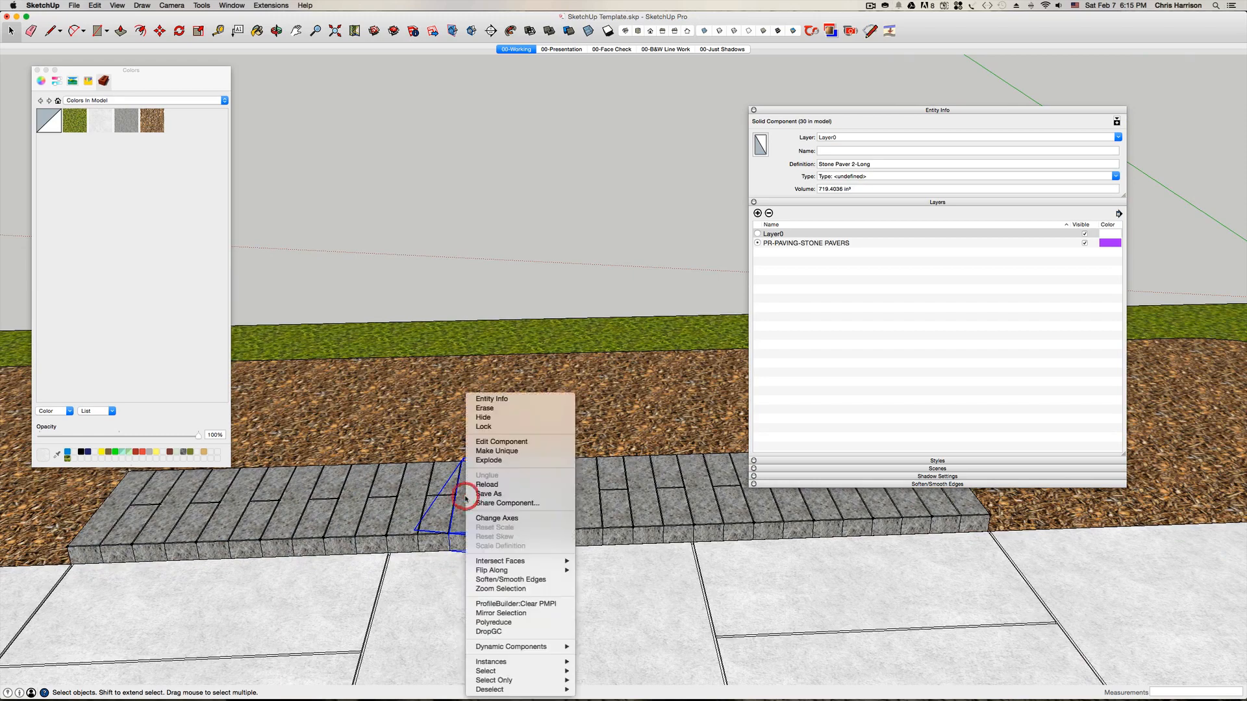
{"action": "mouse_move", "coordinate": [514, 662]}
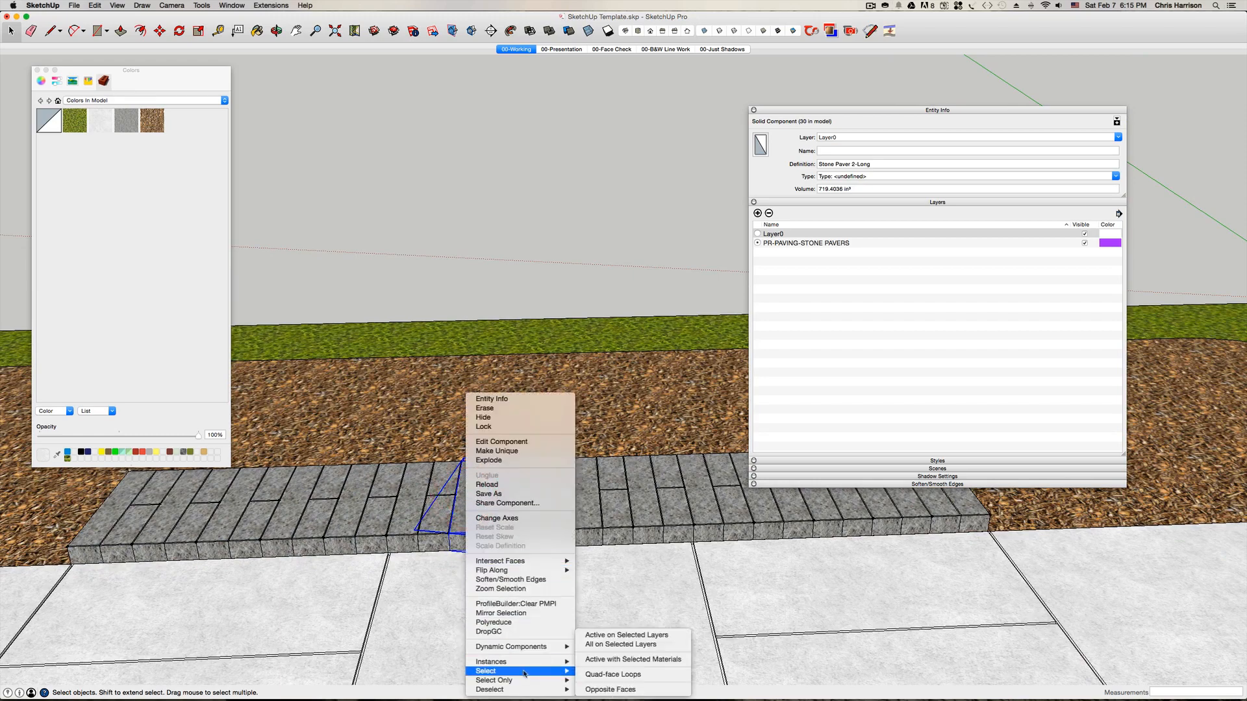
{"action": "left_click", "coordinate": [605, 660]}
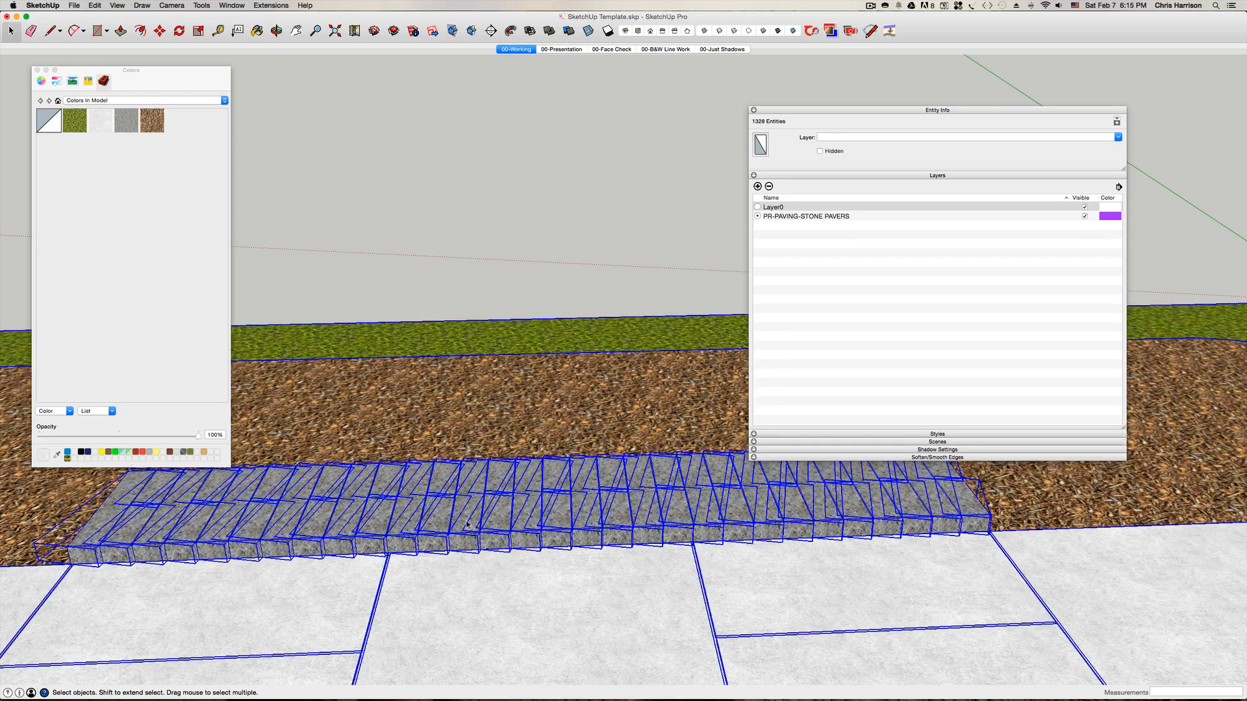
- Try to select all pavers from one short paver in the strip with Select Active with Selected Materials
{"action": "scroll", "coordinate": [465, 520], "scroll_direction": "down", "scroll_amount": 5}
{"action": "left_click", "coordinate": [464, 519]}
{"action": "scroll", "coordinate": [403, 516], "scroll_direction": "up", "scroll_amount": 3}
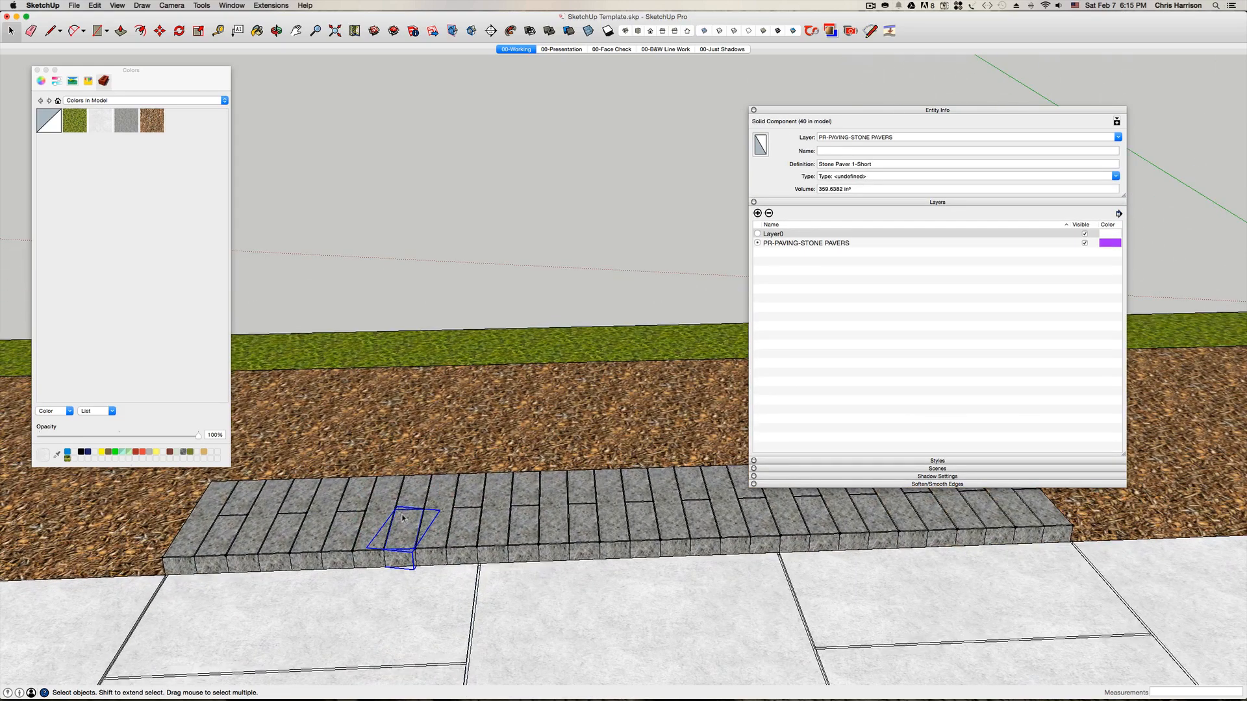
{"action": "right_click", "coordinate": [404, 529]}
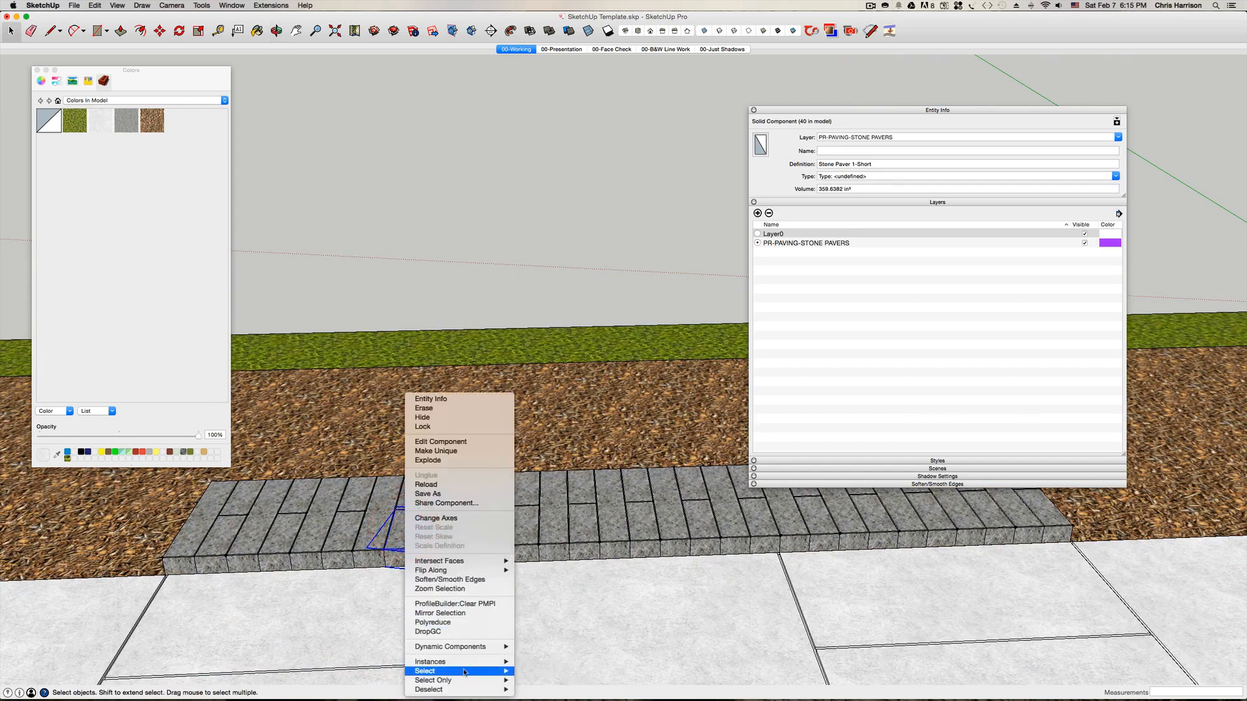
{"action": "mouse_move", "coordinate": [472, 672]}
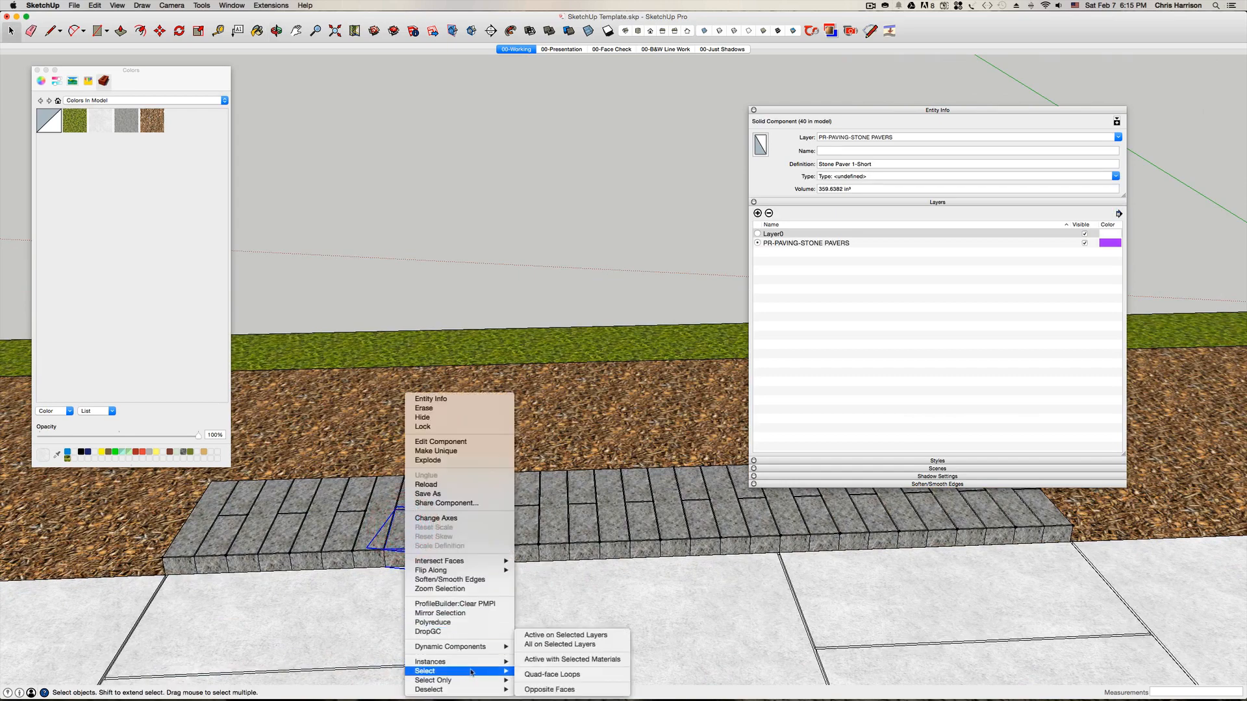
{"action": "left_click", "coordinate": [614, 660]}
{"action": "scroll", "coordinate": [544, 595], "scroll_direction": "down", "scroll_amount": 5}
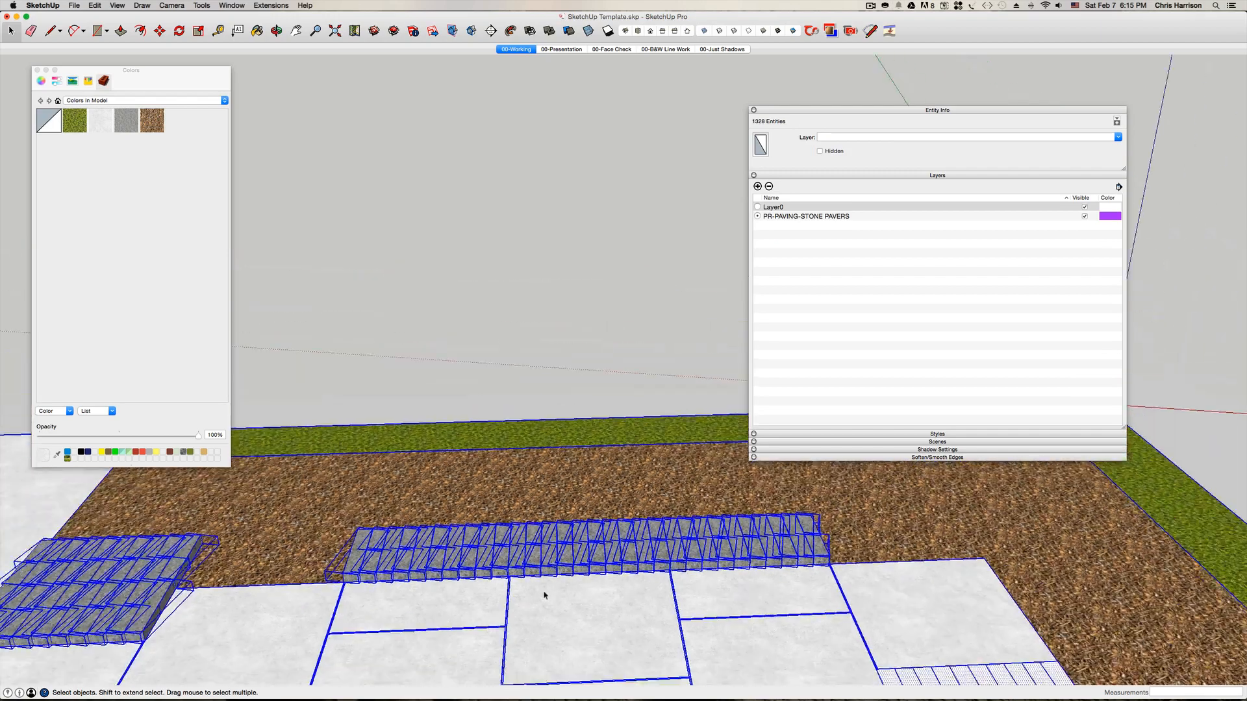
{"action": "scroll", "coordinate": [528, 593], "scroll_direction": "up", "scroll_amount": 5}
{"action": "left_click", "coordinate": [478, 573]}
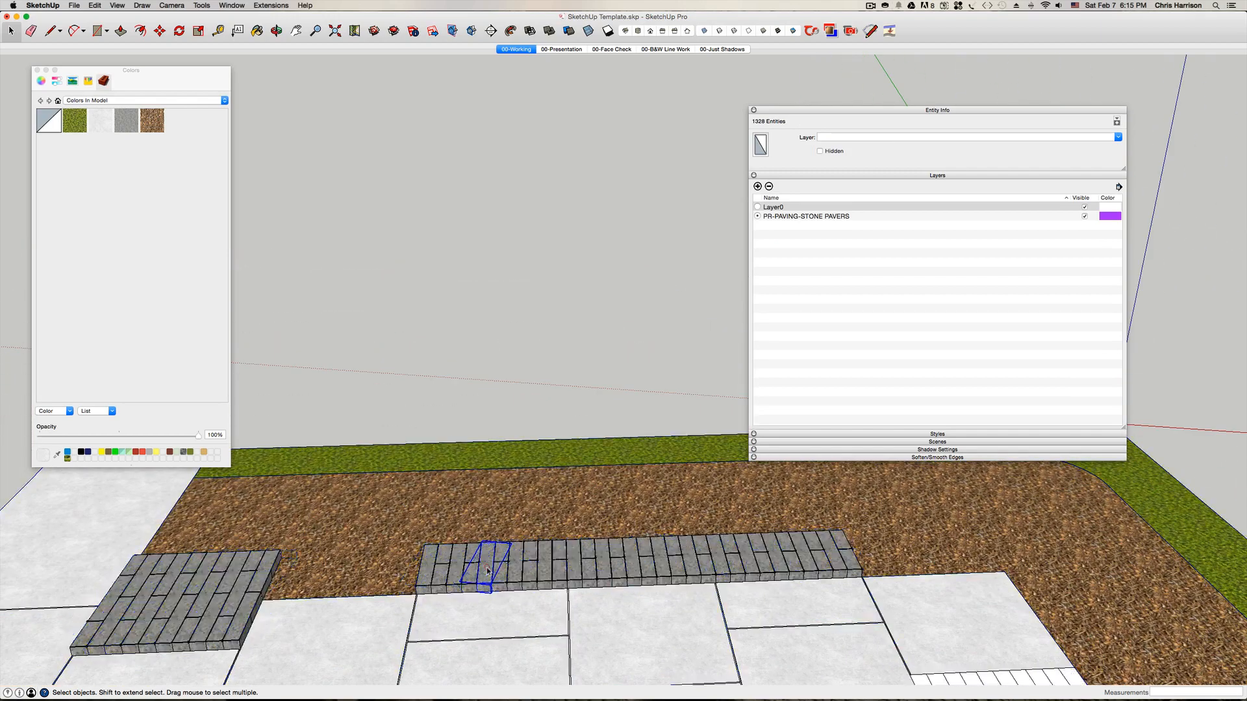
- Select all instances of the short paver component and check which layer they are assigned to
{"action": "scroll", "coordinate": [474, 572], "scroll_direction": "up", "scroll_amount": 3}
{"action": "left_click", "coordinate": [473, 571]}
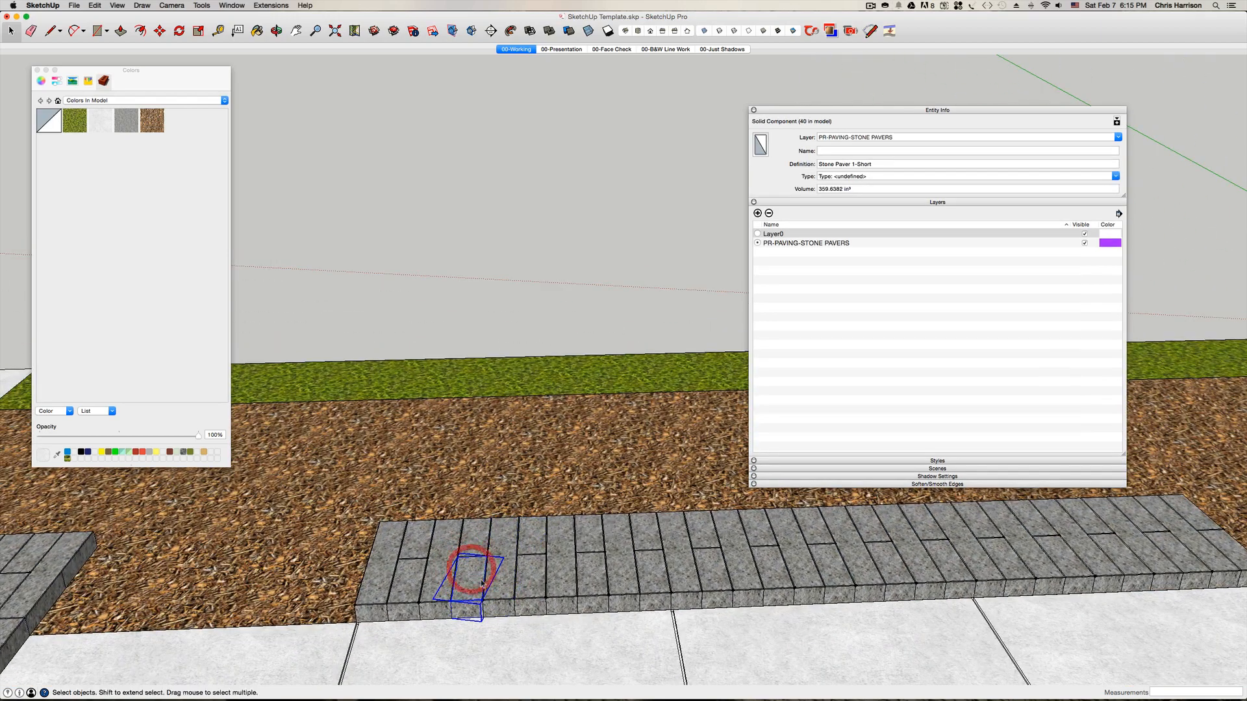
{"action": "right_click", "coordinate": [473, 571]}
{"action": "mouse_move", "coordinate": [527, 672]}
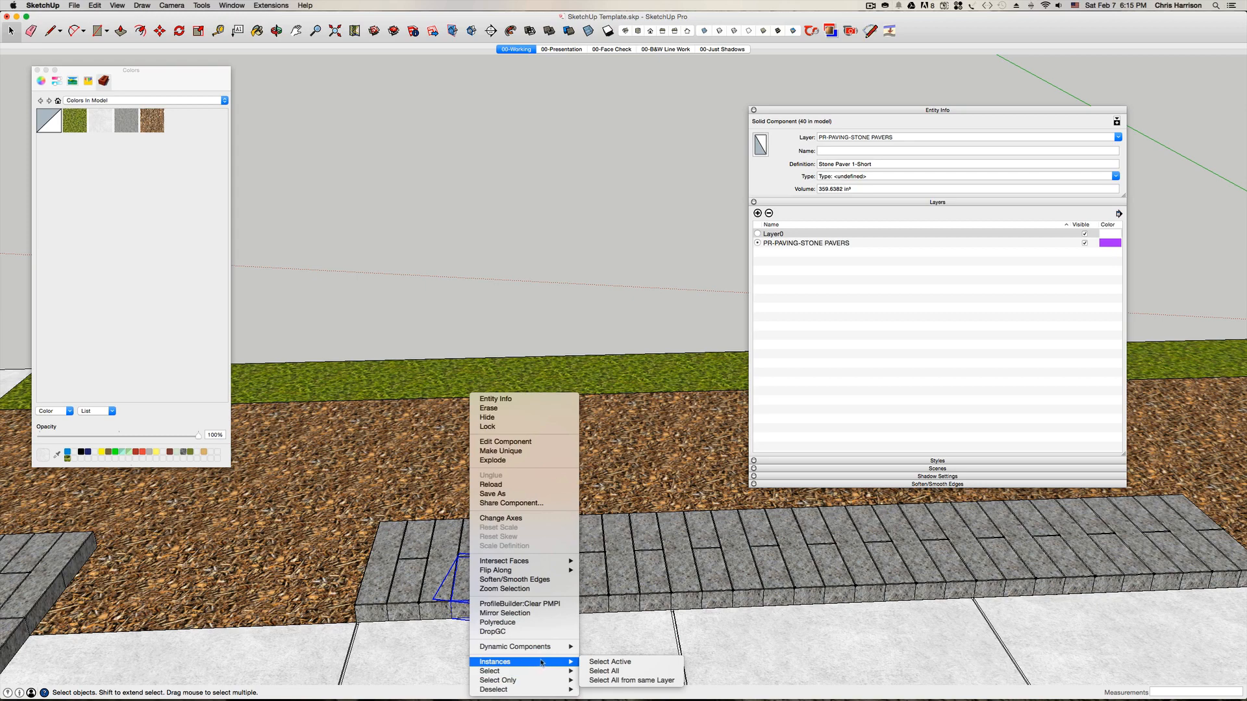
{"action": "left_click", "coordinate": [604, 671]}
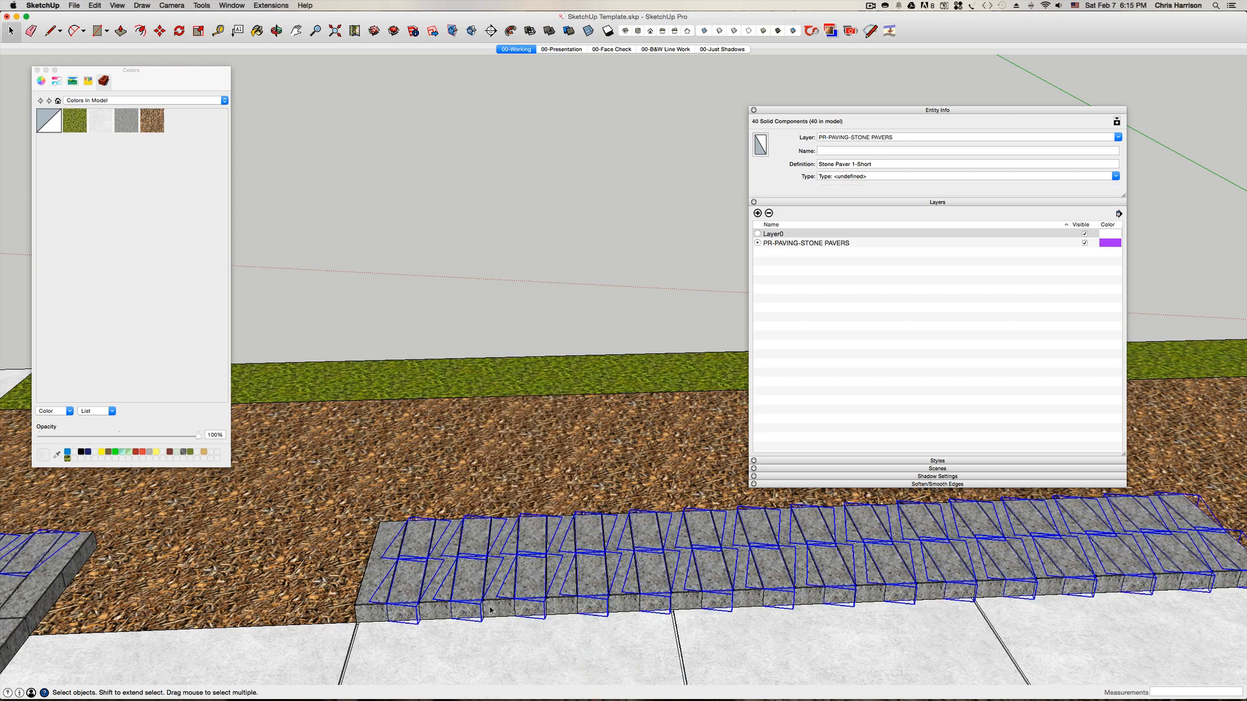
{"action": "scroll", "coordinate": [481, 578], "scroll_direction": "down", "scroll_amount": 5}
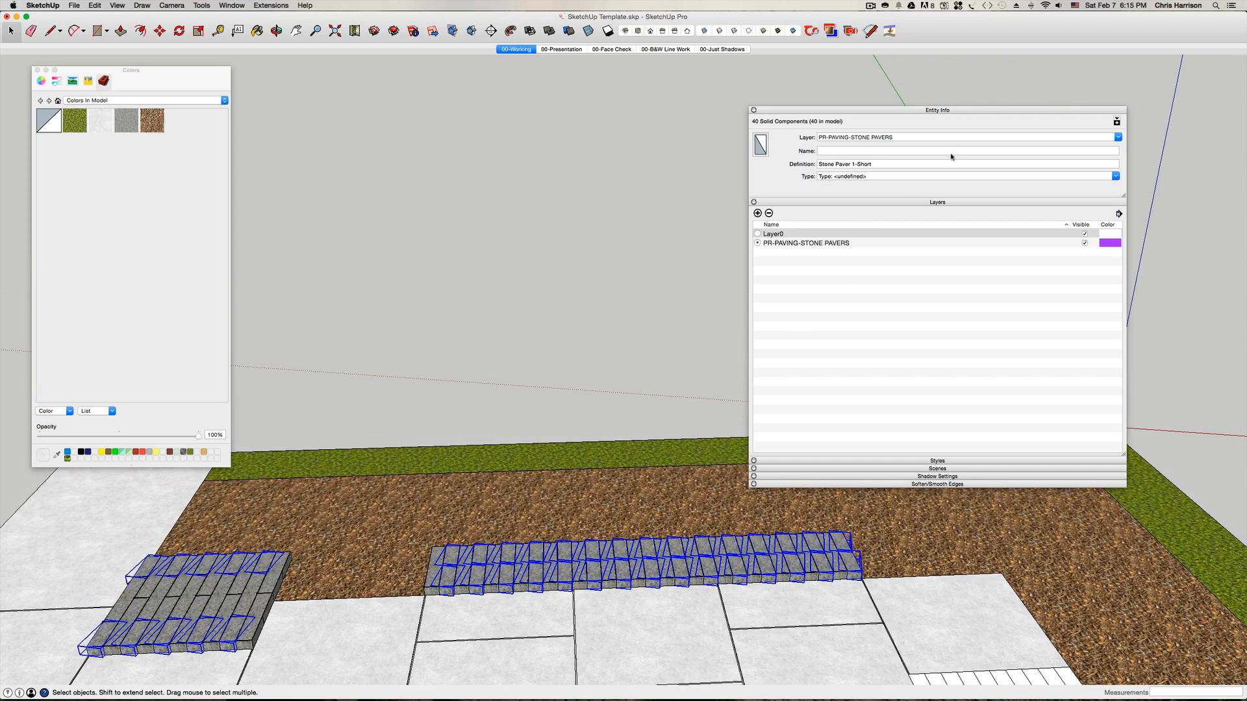
{"action": "scroll", "coordinate": [466, 560], "scroll_direction": "up", "scroll_amount": 5}
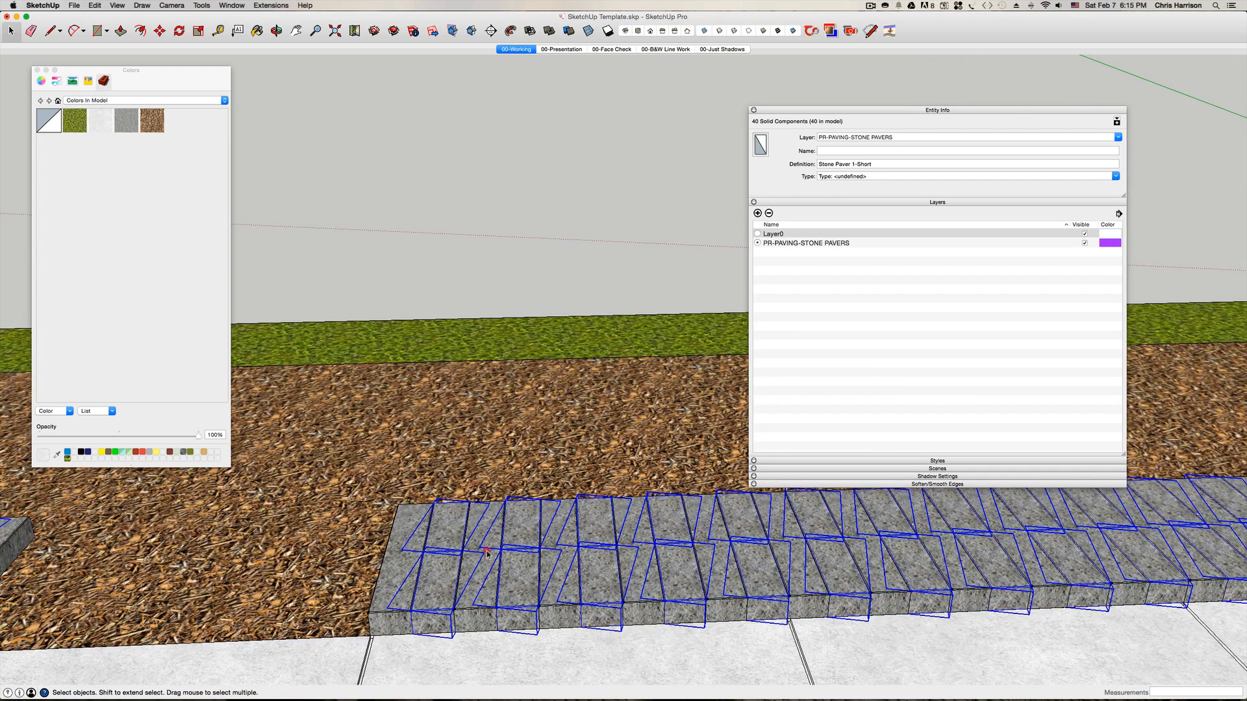
- Select all instances of the long paver component and assign them to the PR-PAVING-STONE PAVERS layer
{"action": "left_click", "coordinate": [484, 553]}
{"action": "right_click", "coordinate": [484, 553]}
{"action": "mouse_move", "coordinate": [568, 663]}
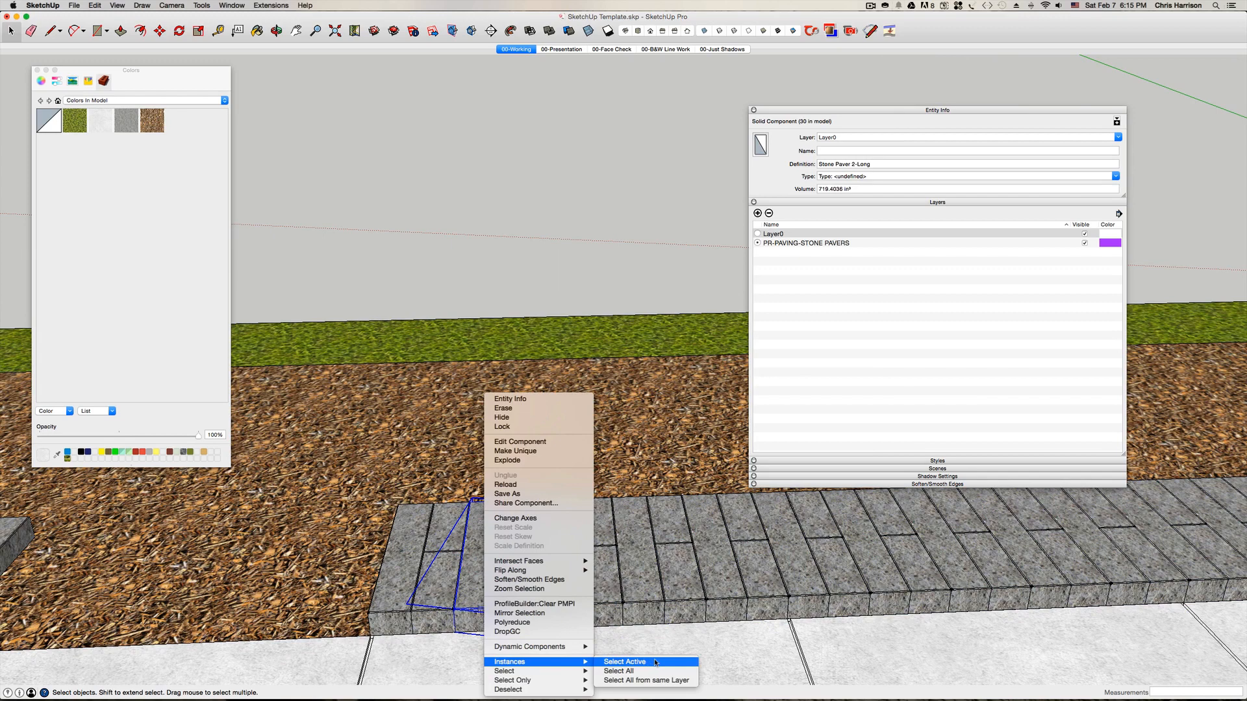
{"action": "left_click", "coordinate": [680, 673]}
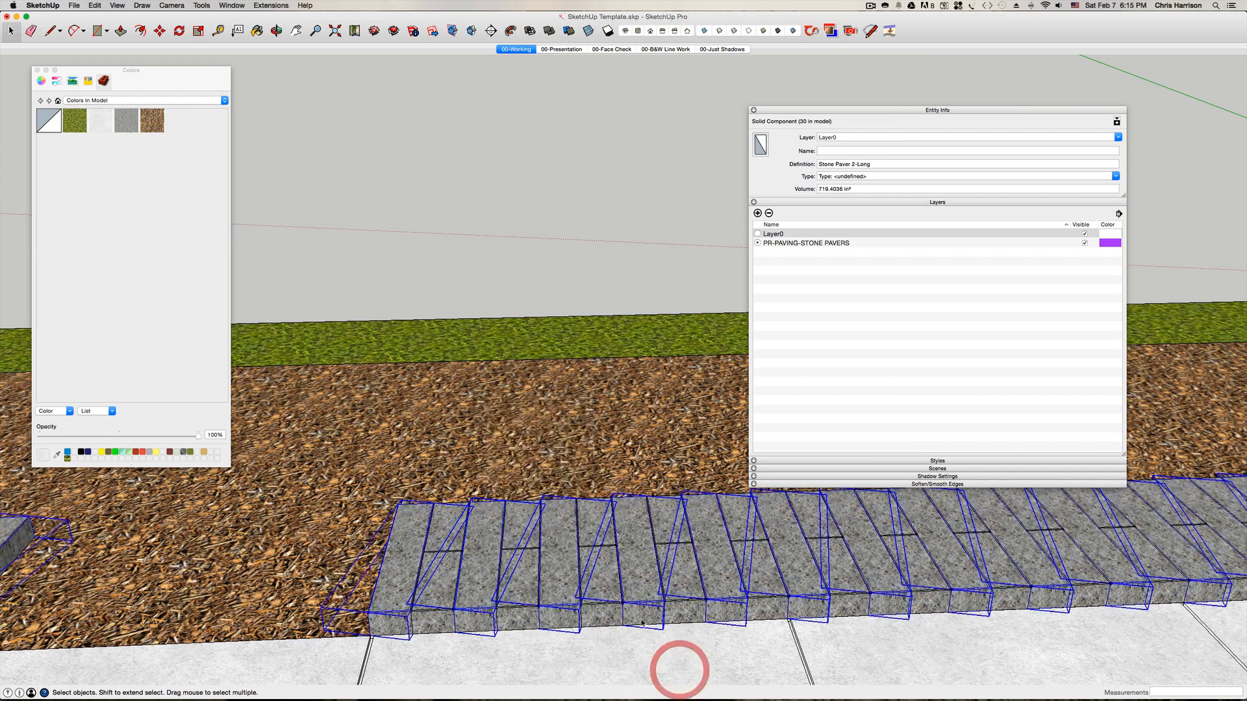
{"action": "left_click", "coordinate": [1120, 137]}
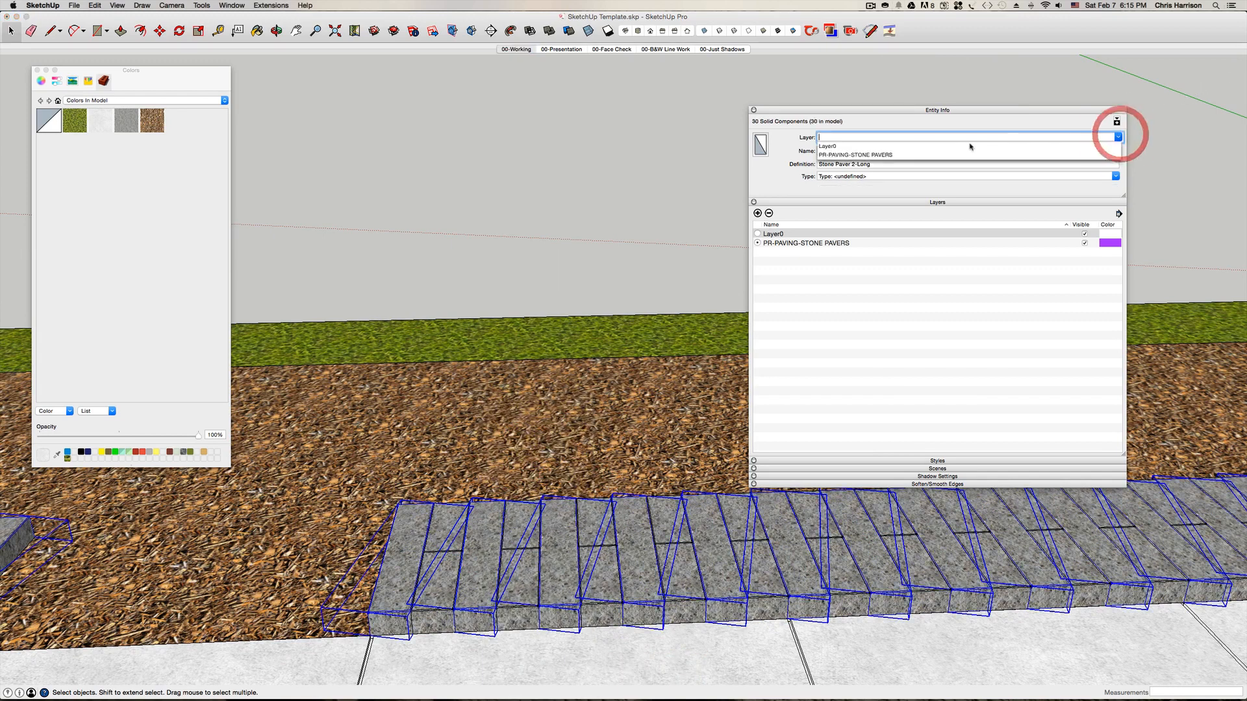
{"action": "left_click", "coordinate": [896, 138]}
{"action": "left_click", "coordinate": [629, 159]}
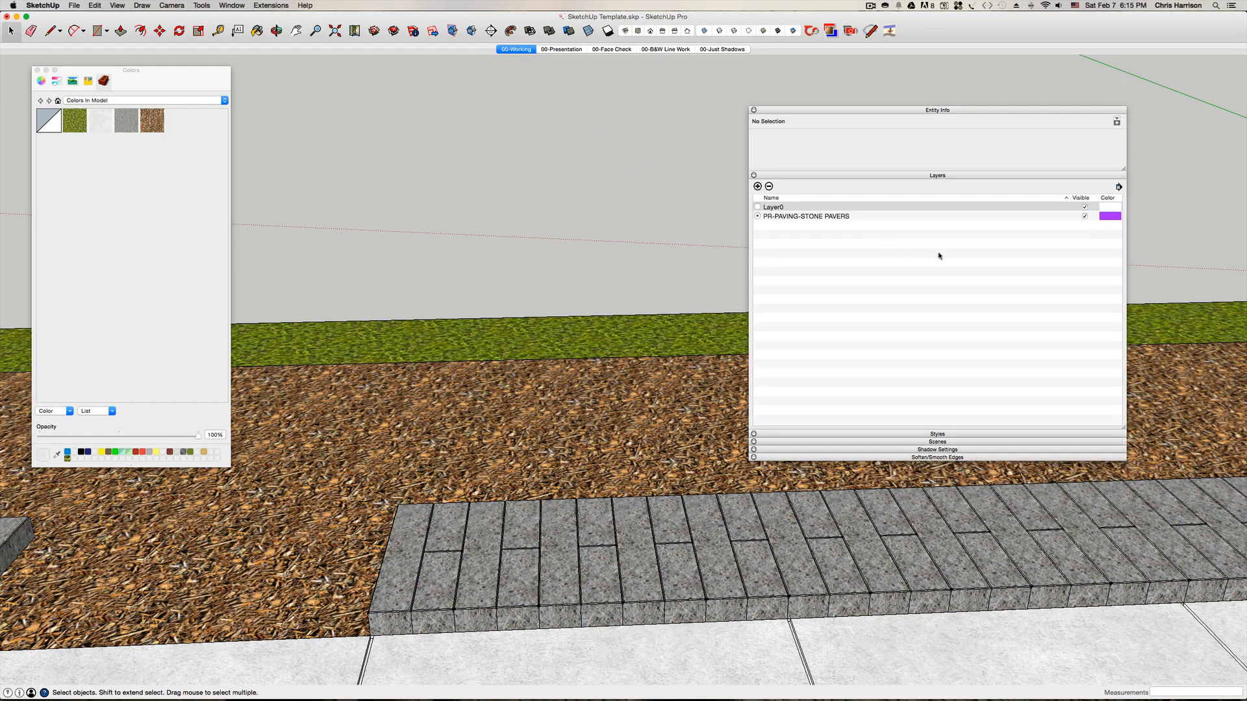
- Switch Layer0 off to isolate the stone pavers and close the Colors window
{"action": "left_click", "coordinate": [1085, 207]}
{"action": "scroll", "coordinate": [426, 275], "scroll_direction": "down", "scroll_amount": 10}
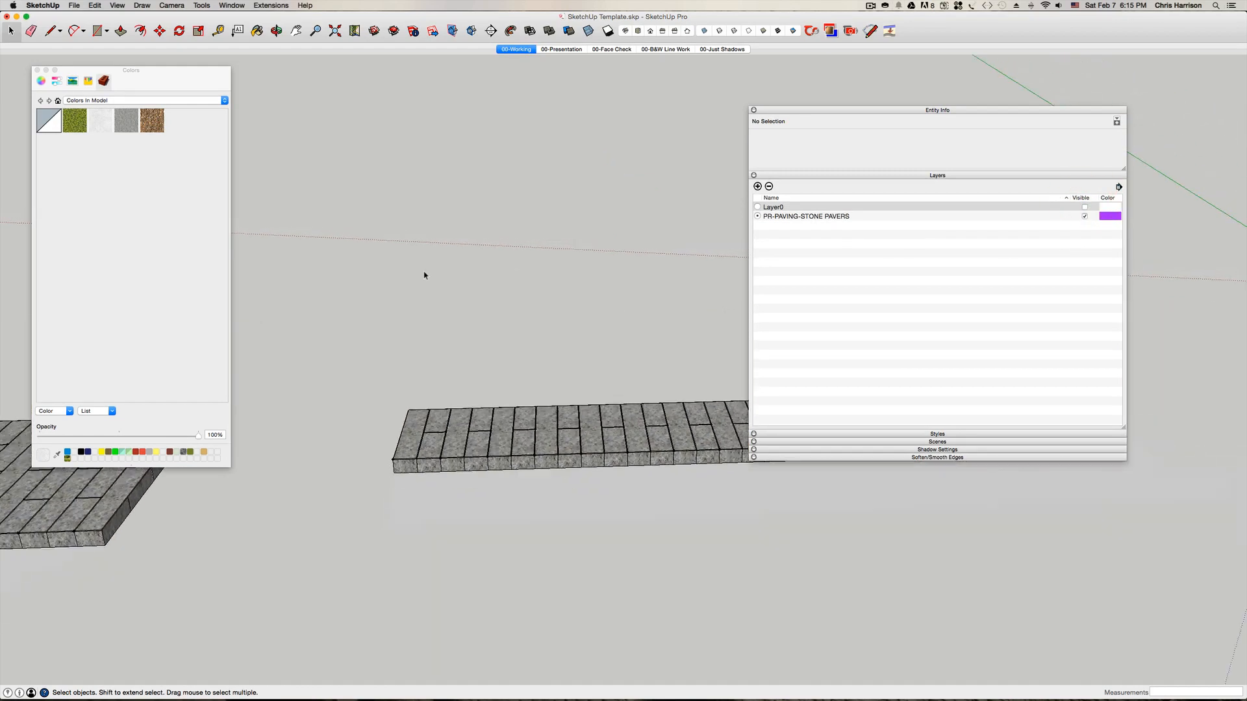
{"action": "scroll", "coordinate": [425, 276], "scroll_direction": "down", "scroll_amount": 10}
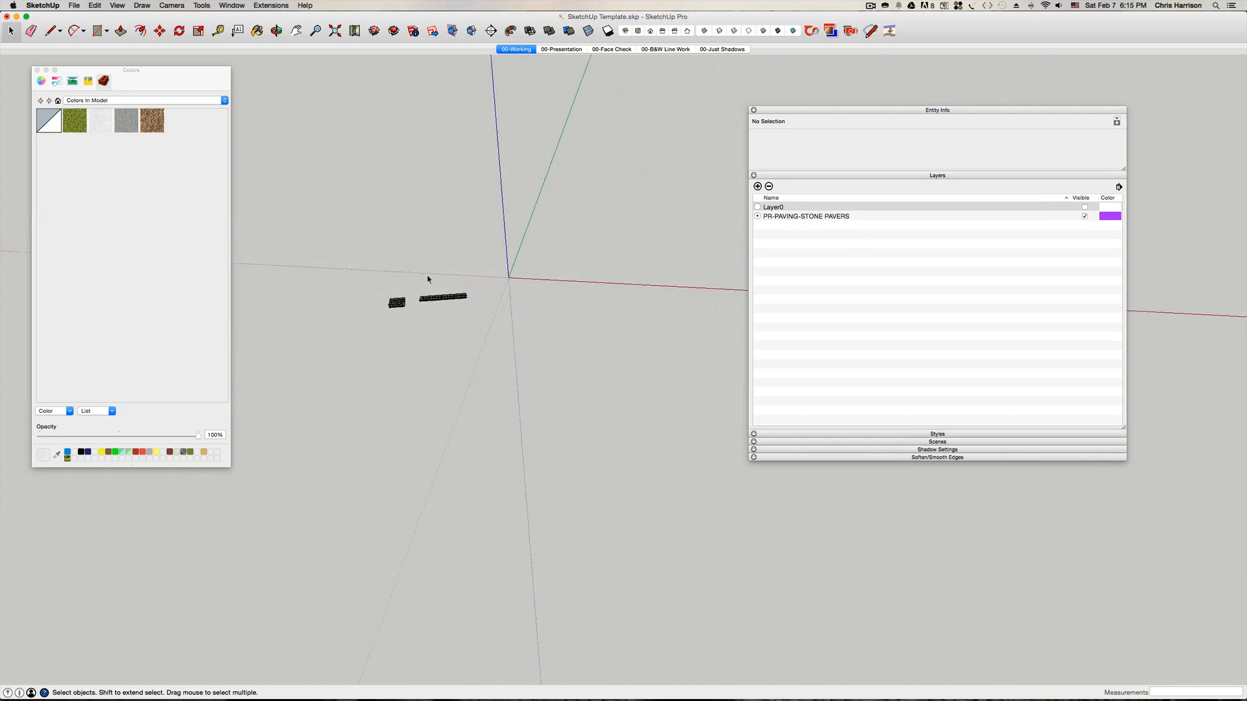
{"action": "left_click", "coordinate": [36, 70]}
{"action": "scroll", "coordinate": [403, 306], "scroll_direction": "up", "scroll_amount": 5}
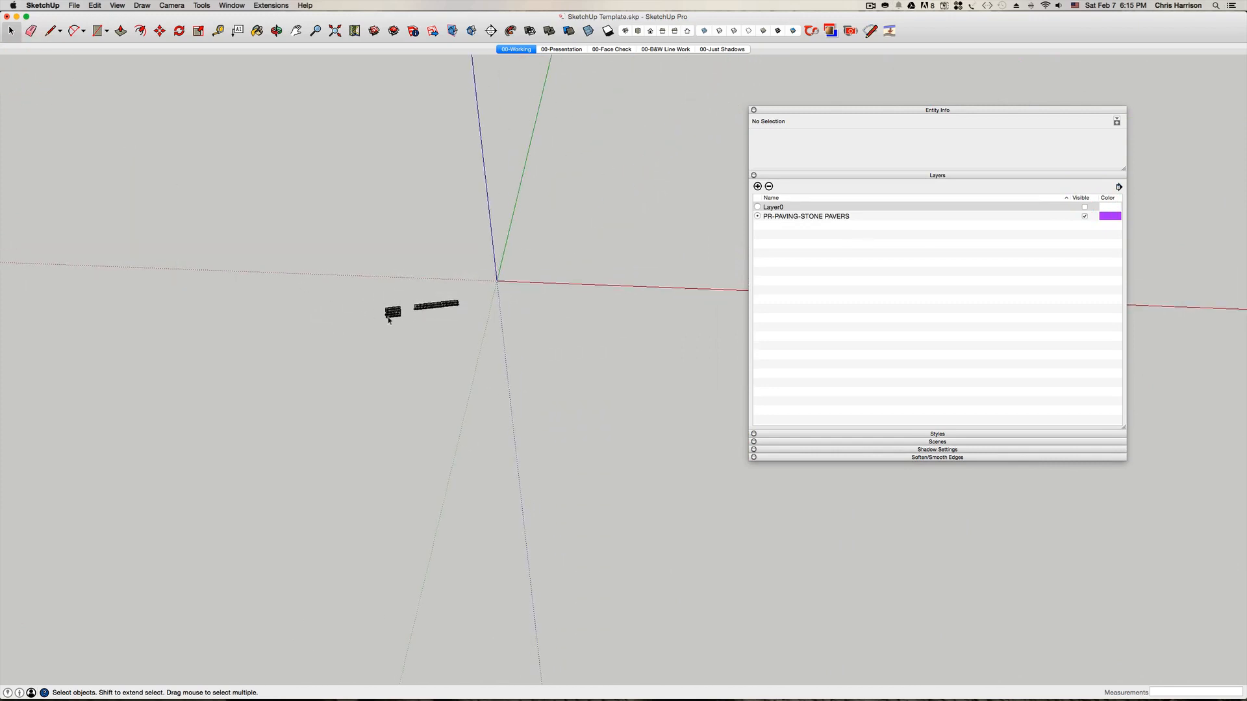
{"action": "scroll", "coordinate": [402, 355], "scroll_direction": "up", "scroll_amount": 3}
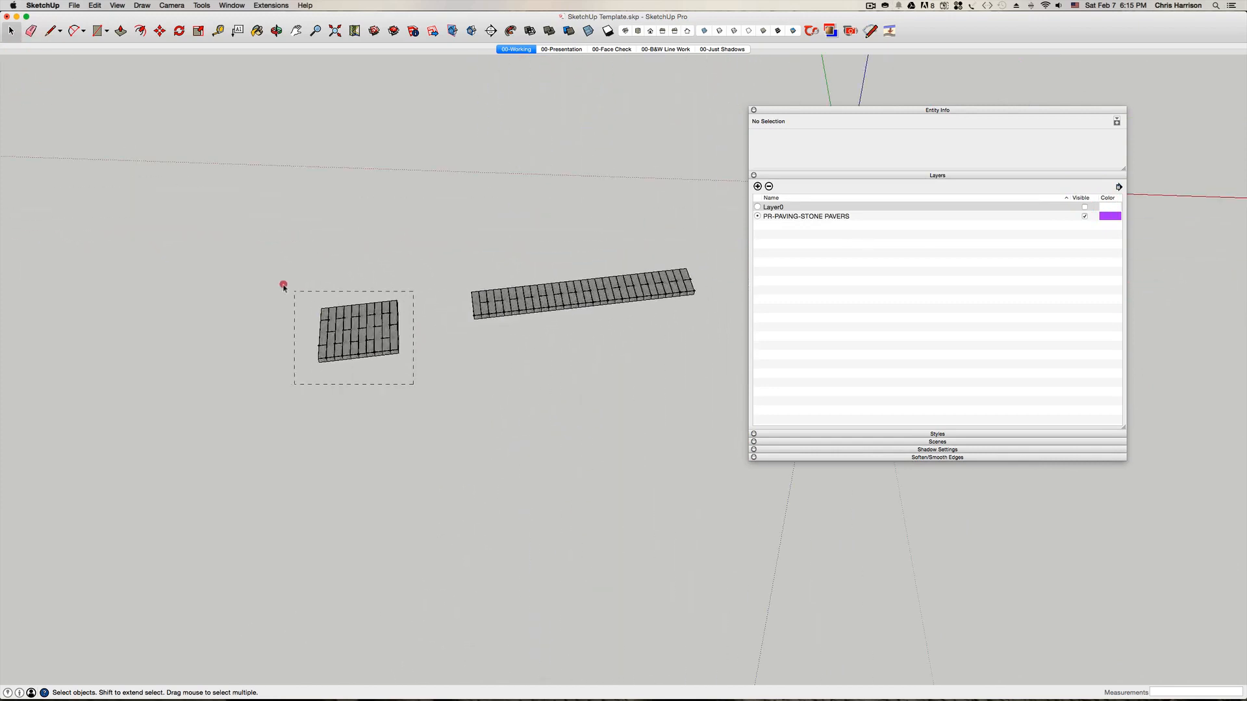
- Group the pavers of the small square area, and make a separate group of the pavers in the long strip
{"action": "left_click_drag", "start_coordinate": [284, 286], "coordinate": [281, 283]}
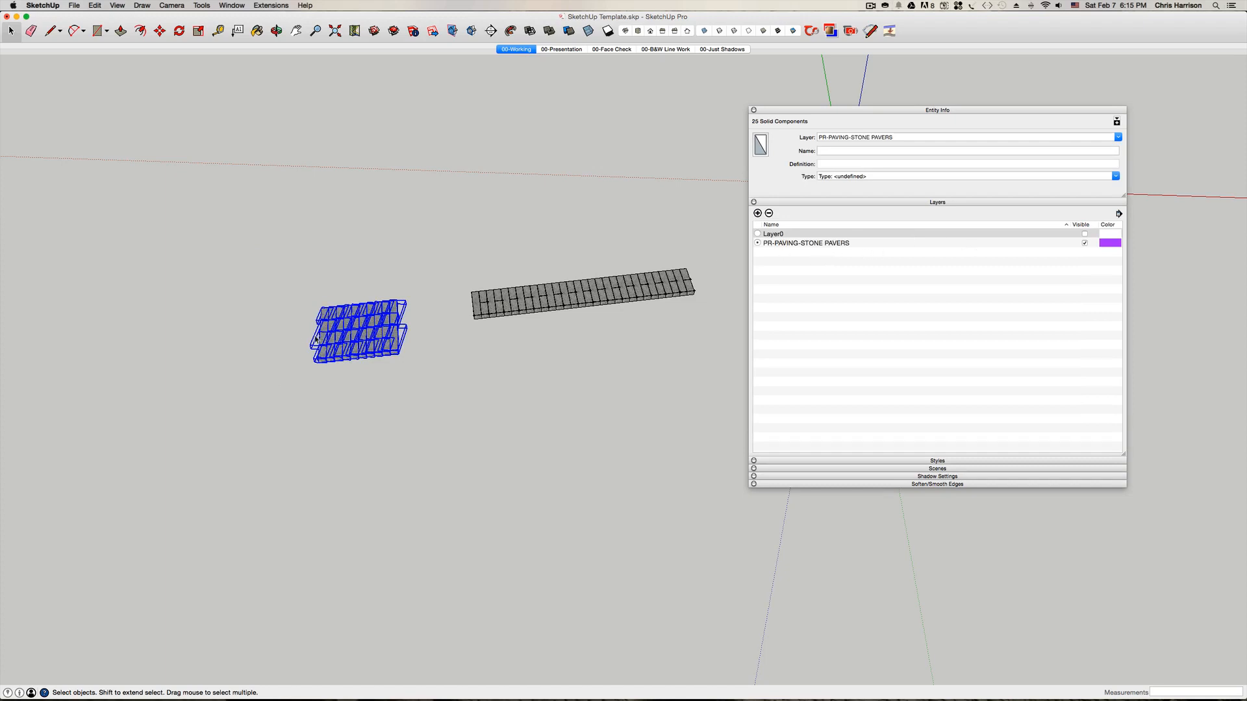
{"action": "key", "text": "super+g"}
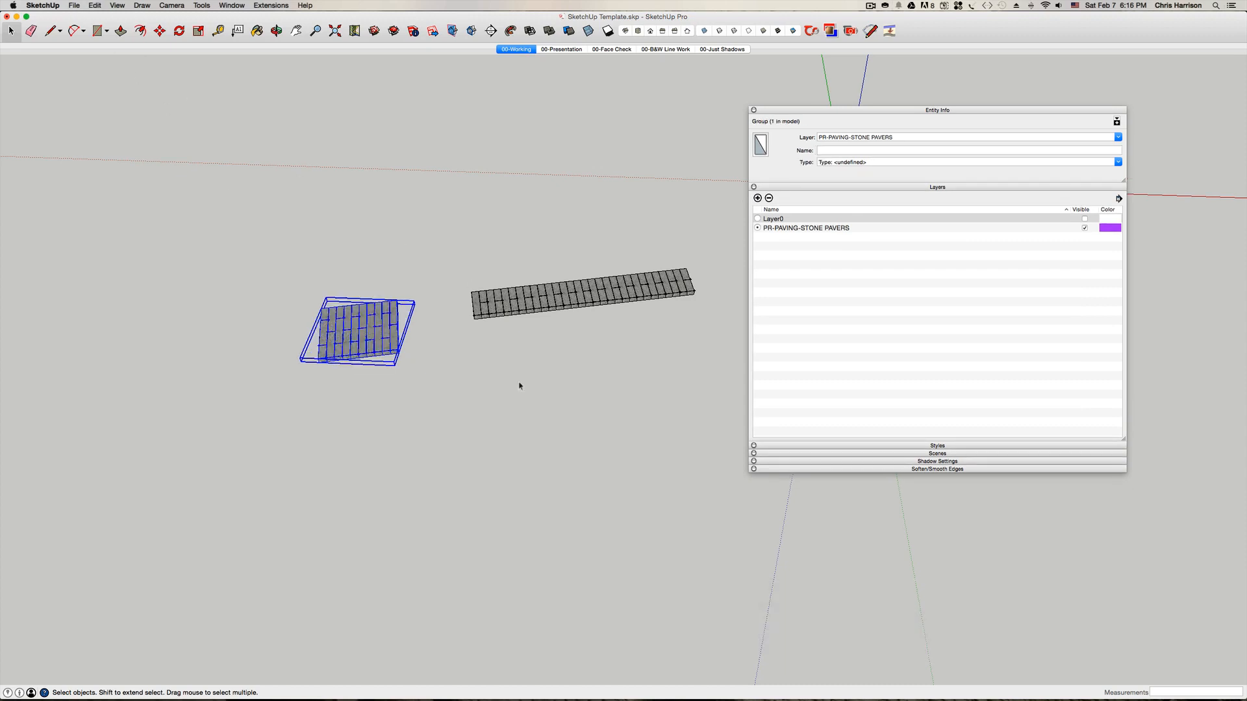
{"action": "left_click", "coordinate": [532, 404]}
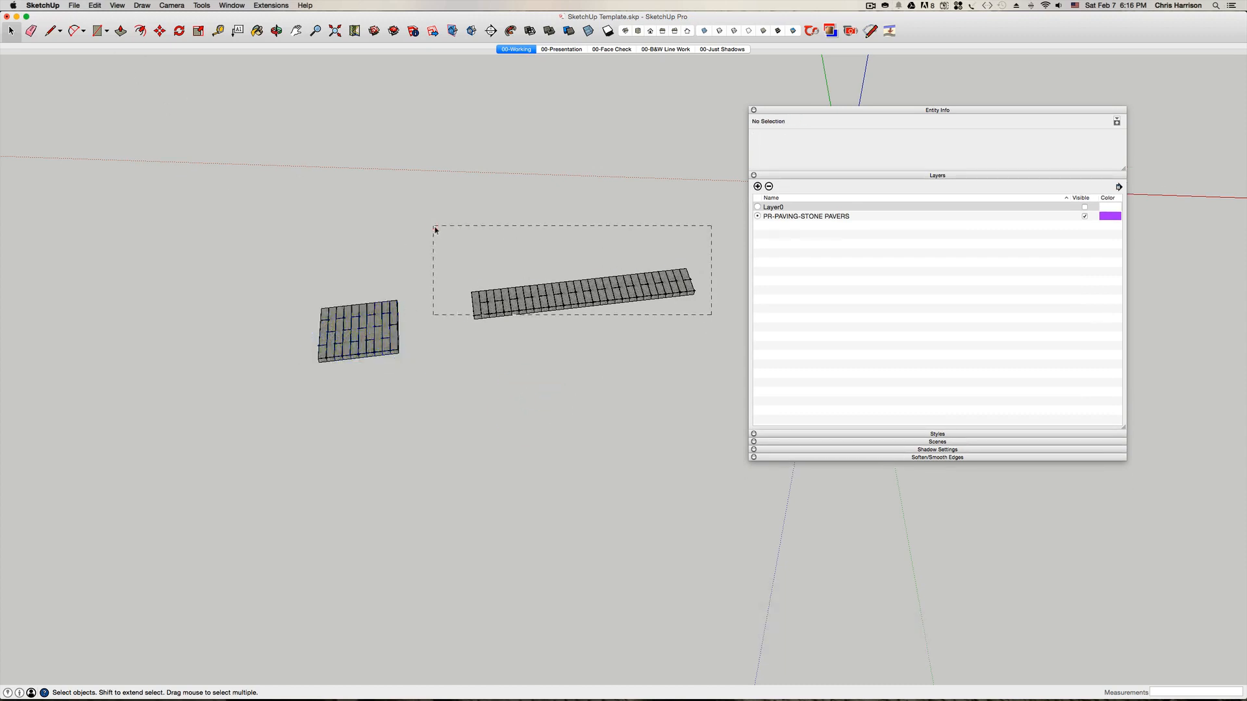
{"action": "left_click_drag", "start_coordinate": [435, 230], "coordinate": [434, 228]}
{"action": "left_click", "coordinate": [94, 5]}
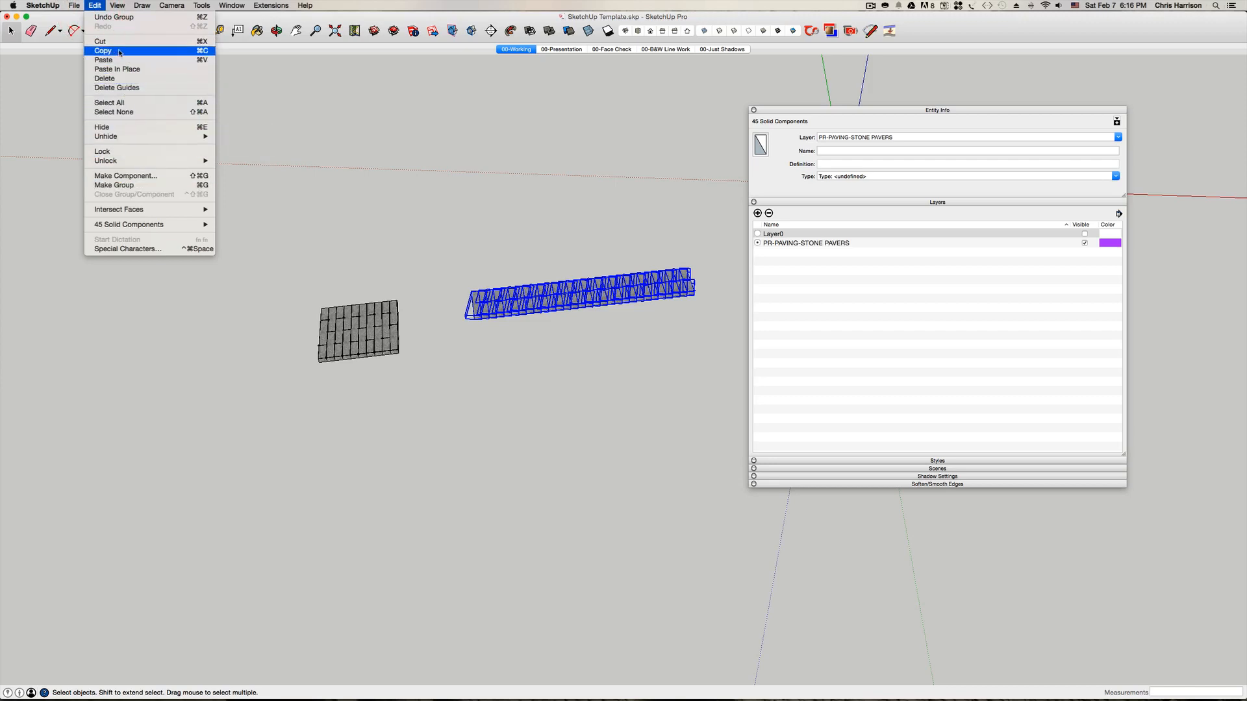
{"action": "left_click", "coordinate": [128, 185]}
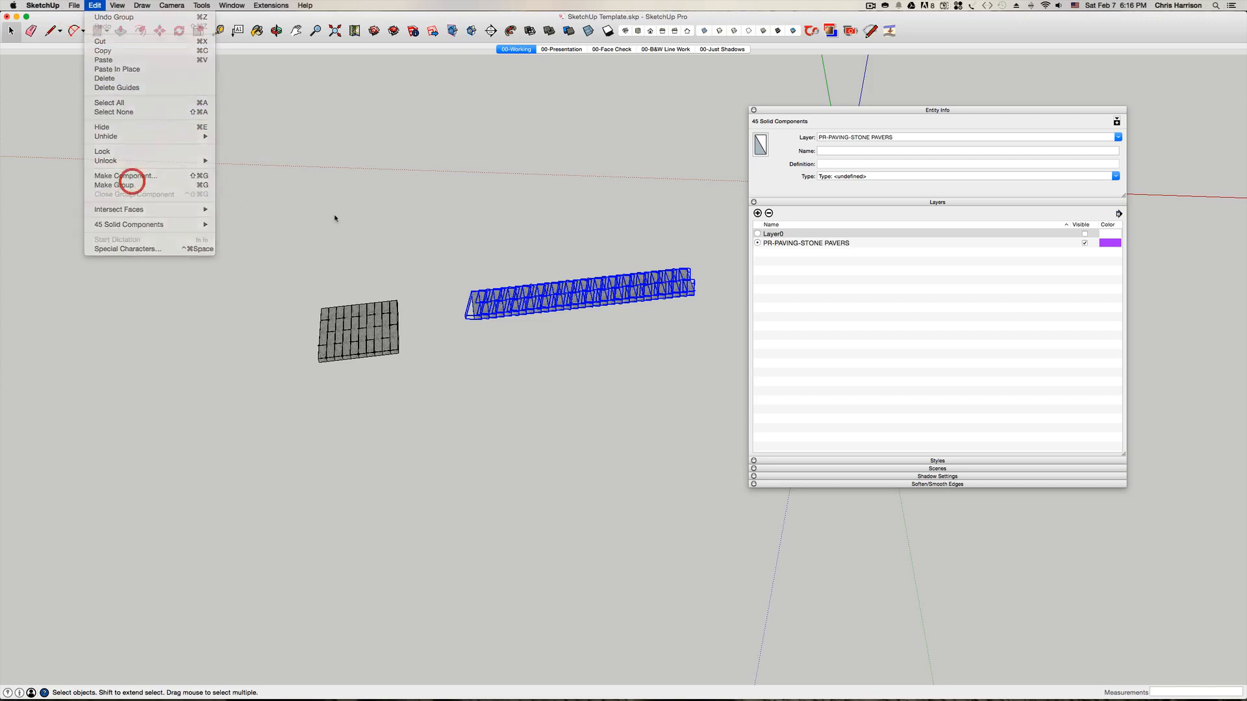
{"action": "left_click", "coordinate": [459, 203]}
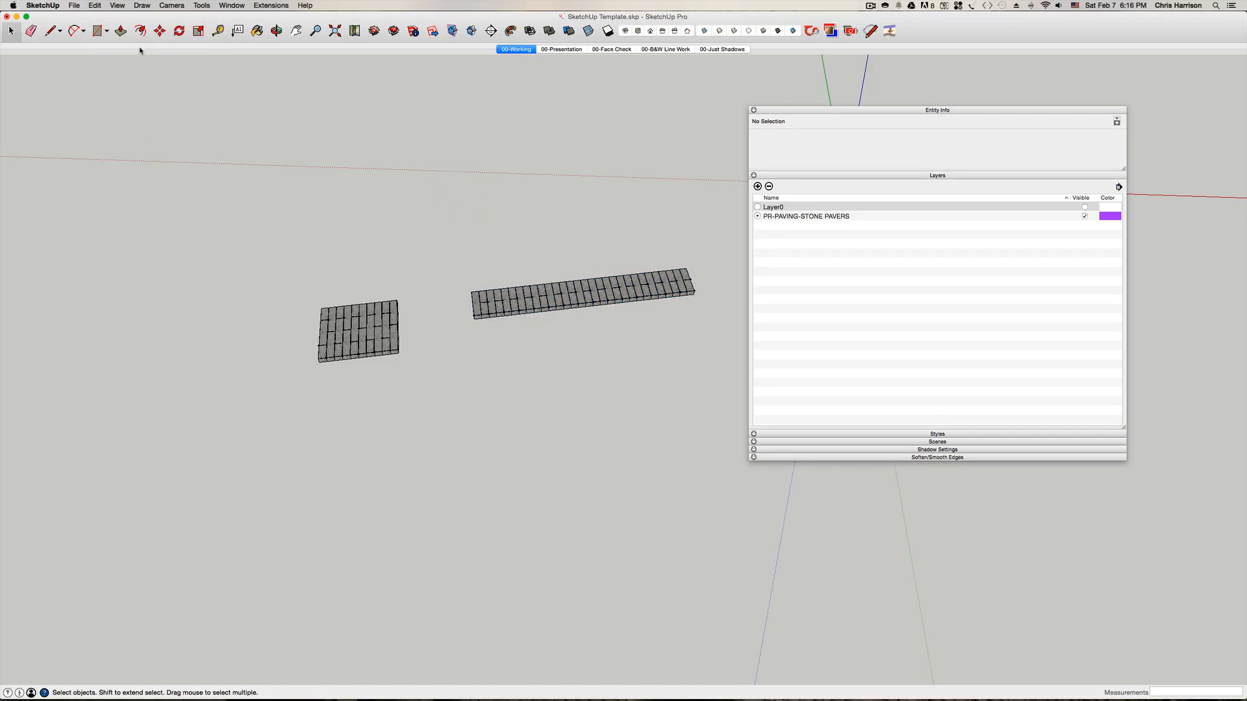
- Delete all guides in the model and switch Layer0 back on
{"action": "left_click", "coordinate": [95, 6]}
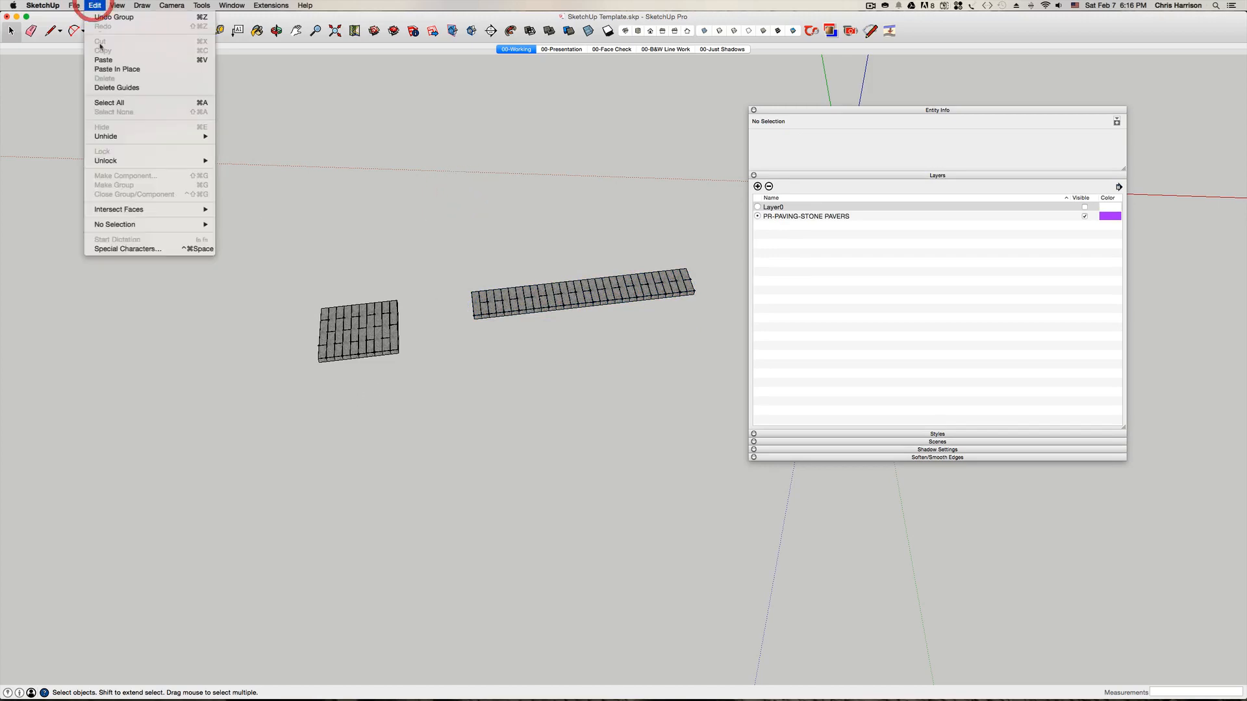
{"action": "left_click", "coordinate": [133, 90]}
{"action": "scroll", "coordinate": [363, 367], "scroll_direction": "up", "scroll_amount": 4}
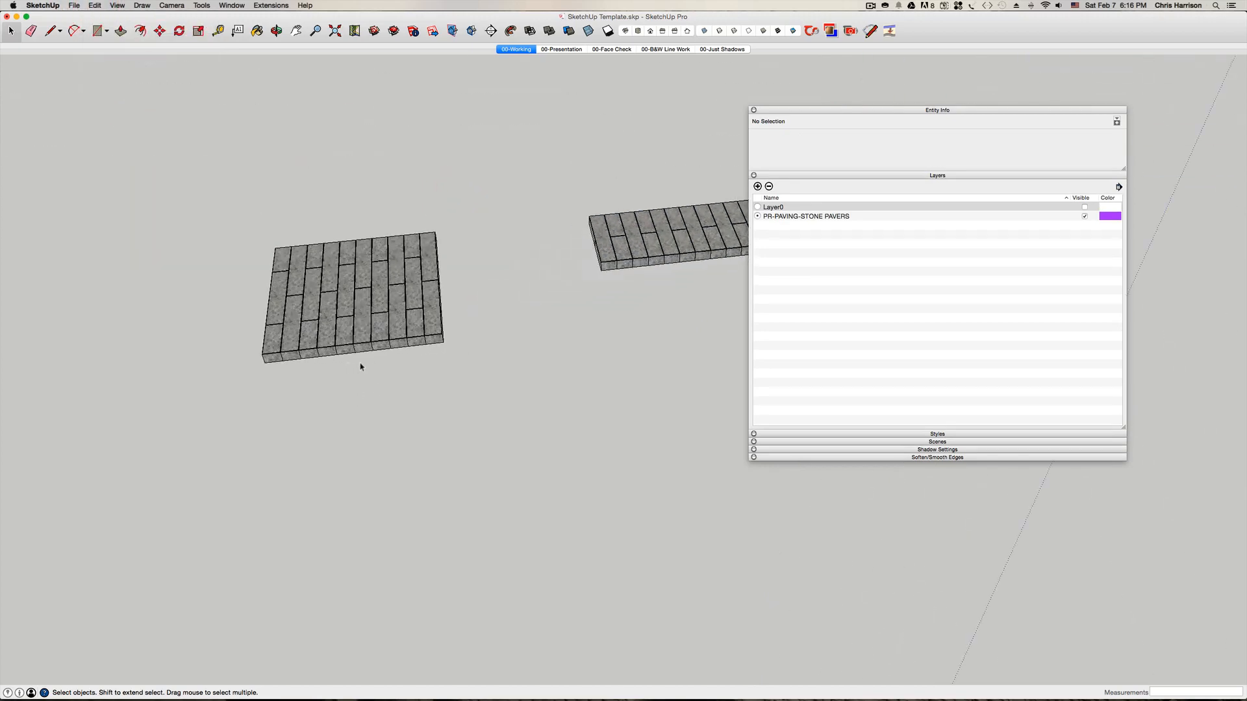
{"action": "scroll", "coordinate": [361, 367], "scroll_direction": "down", "scroll_amount": 4}
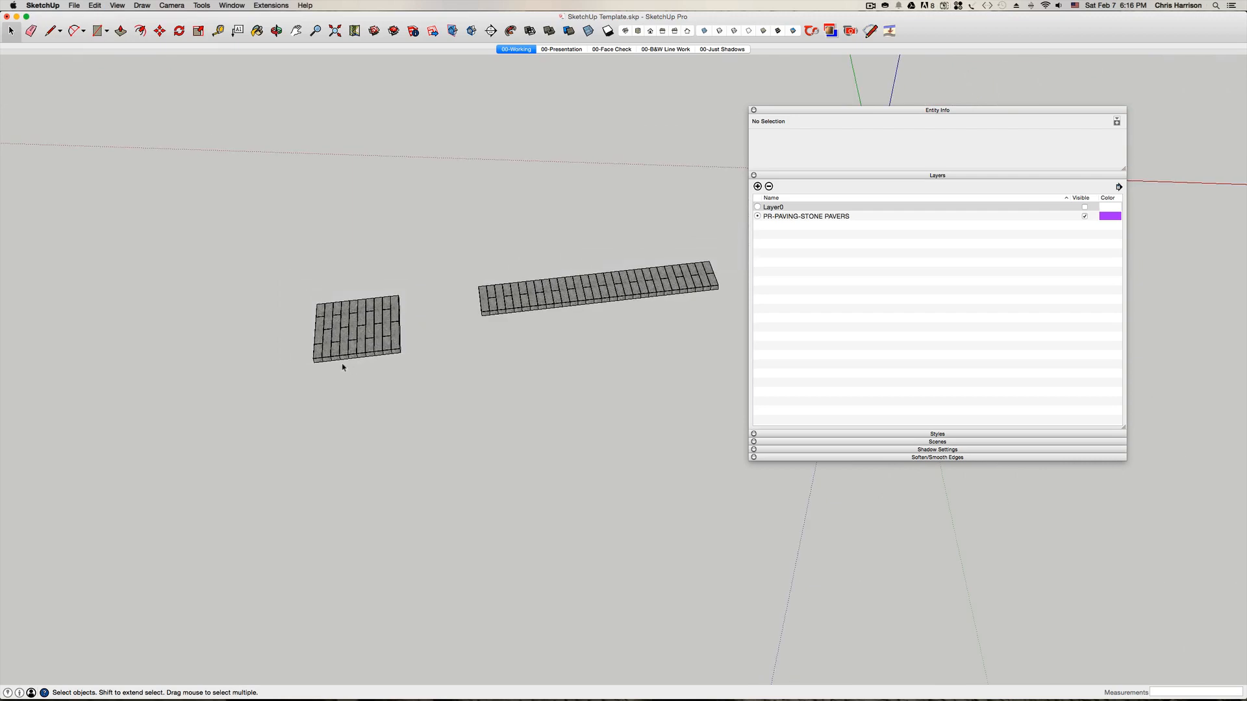
{"action": "left_click", "coordinate": [1085, 208]}
{"action": "middle_click_drag", "start_coordinate": [549, 230], "coordinate": [548, 235]}
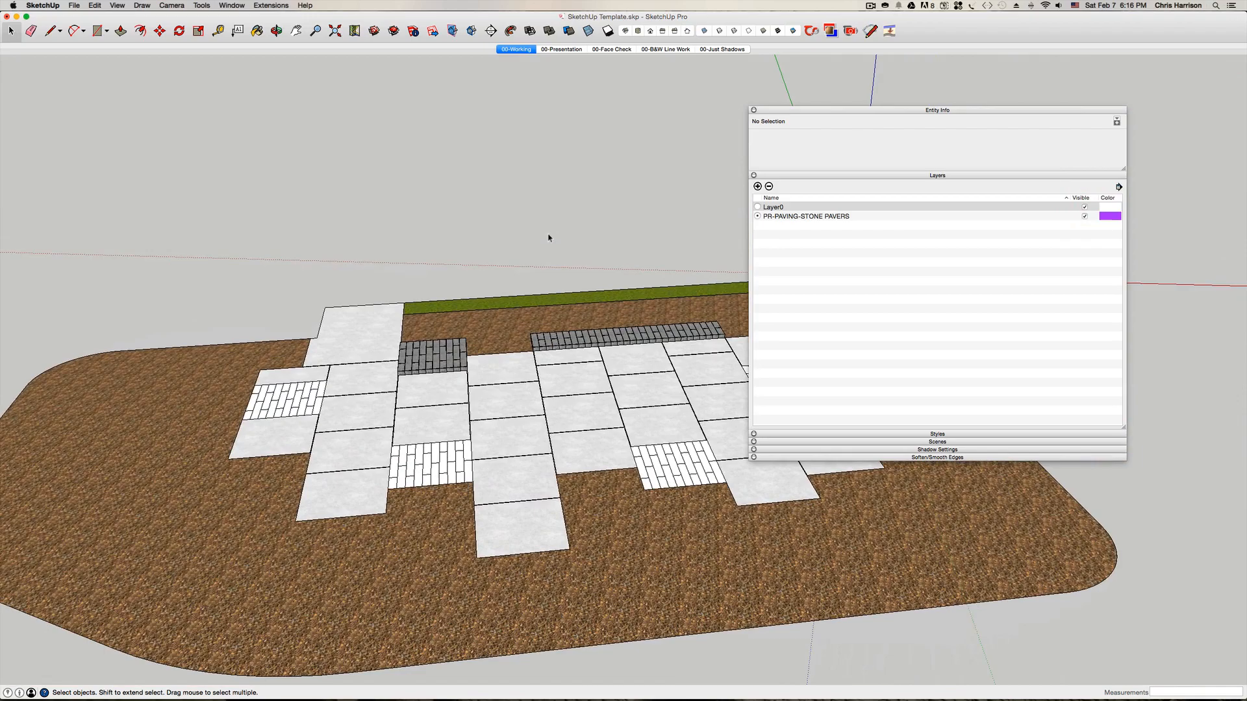
- Copy the square paver group and move the copy onto the leftmost white paver pattern, matching their front corners
{"action": "left_click", "coordinate": [430, 347]}
{"action": "scroll", "coordinate": [448, 354], "scroll_direction": "up", "scroll_amount": 5}
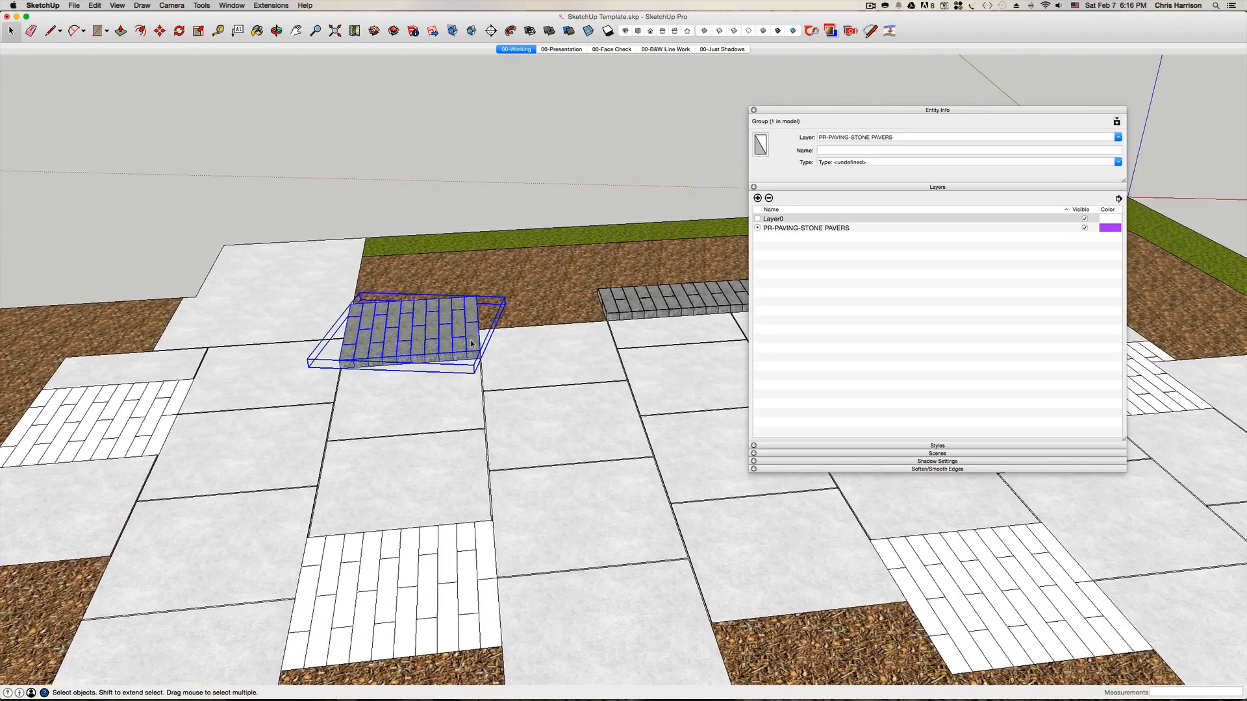
{"action": "scroll", "coordinate": [471, 344], "scroll_direction": "up", "scroll_amount": 5}
{"action": "middle_click_drag", "start_coordinate": [472, 344], "coordinate": [393, 370]}
{"action": "key", "text": "m"}
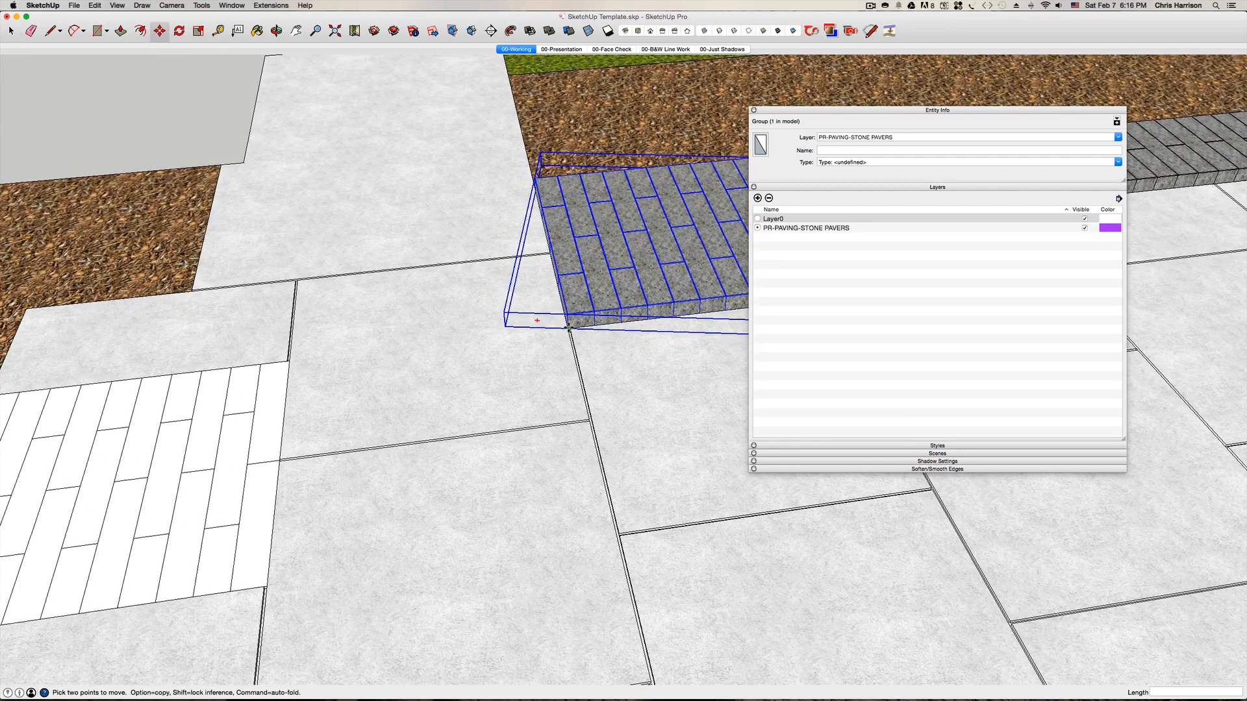
{"action": "left_click", "coordinate": [568, 329]}
{"action": "key", "text": "alt"}
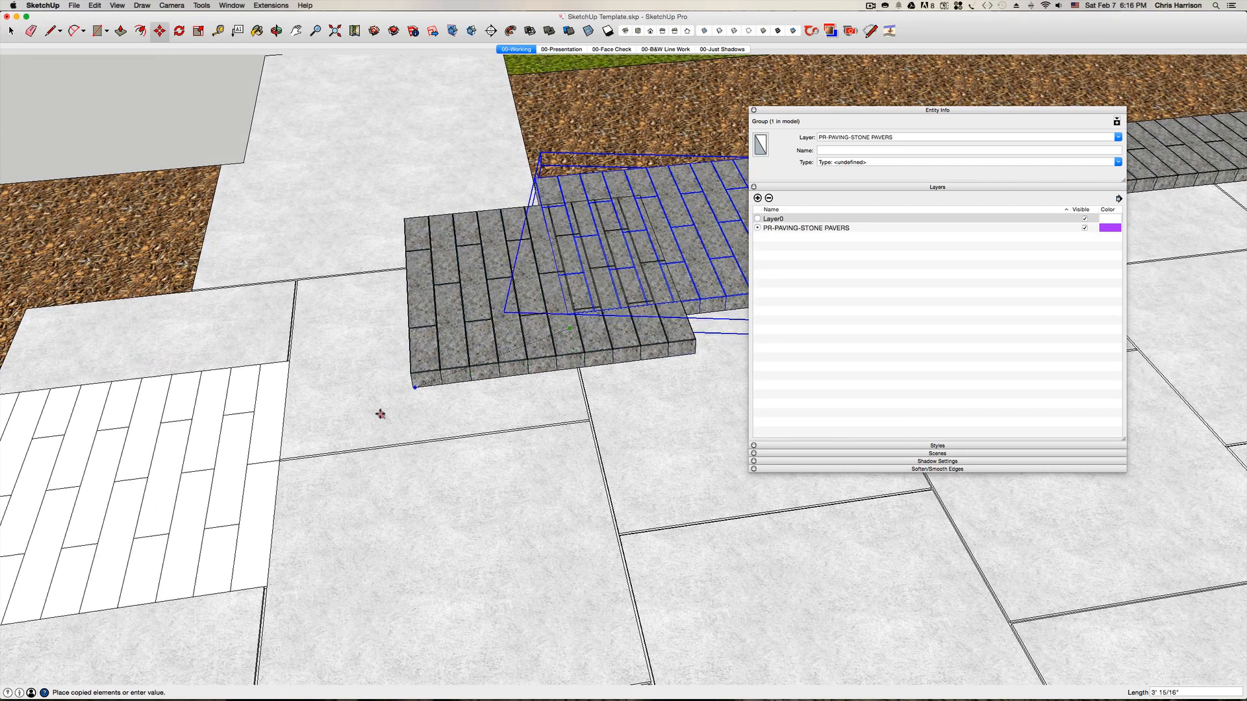
{"action": "left_click", "coordinate": [139, 564]}
{"action": "middle_click_drag", "start_coordinate": [289, 496], "coordinate": [335, 468]}
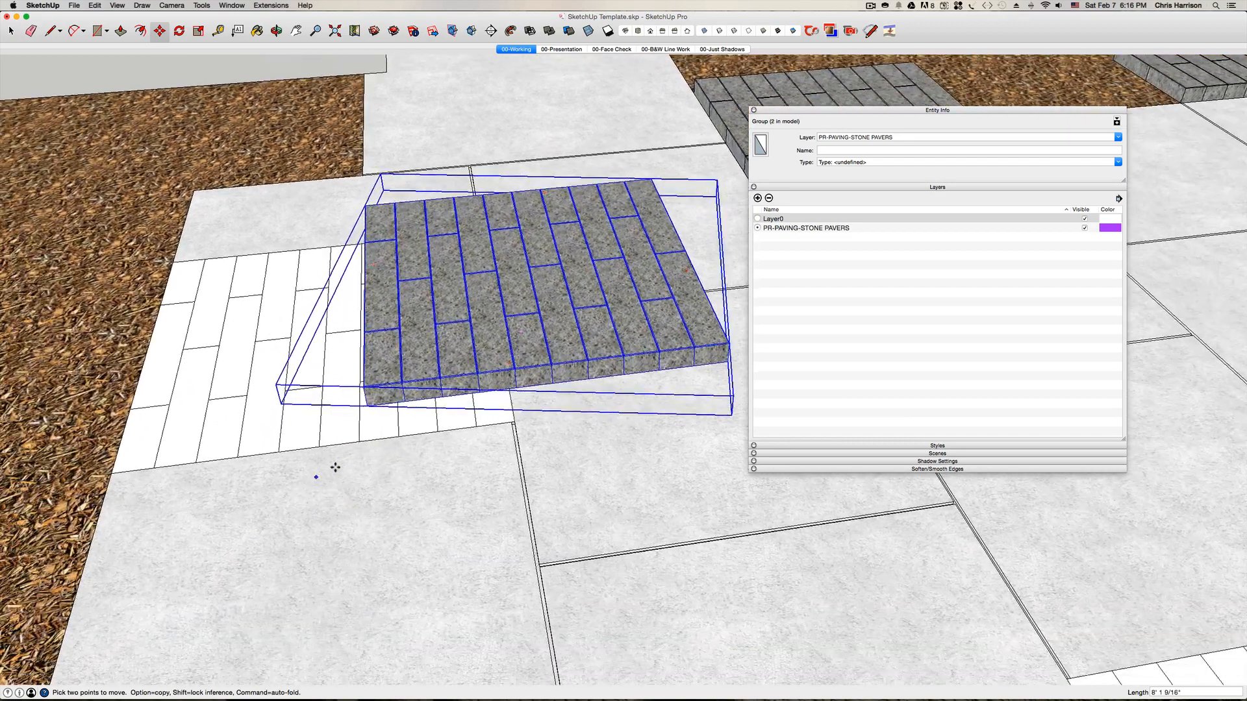
{"action": "left_click", "coordinate": [369, 406]}
{"action": "left_click", "coordinate": [112, 469]}
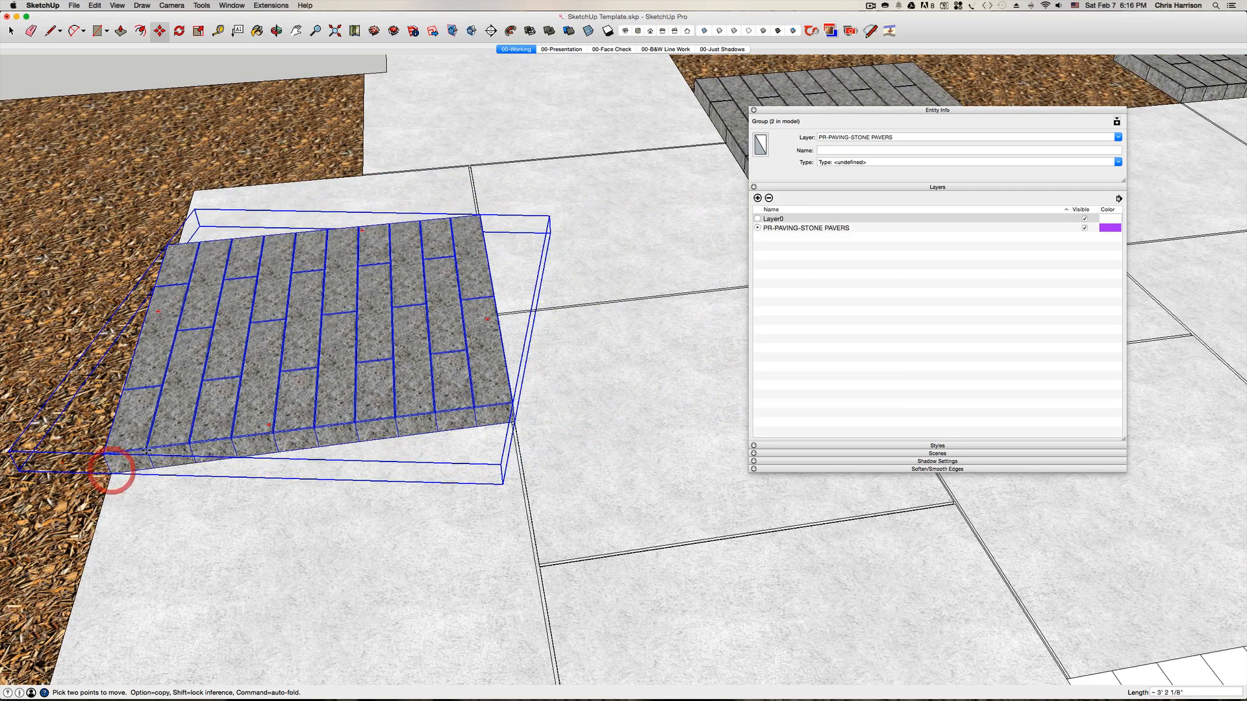
- Copy the textured square paver group onto the white paver pattern in the front-left recess of the patio, matching their front-left corners
{"action": "scroll", "coordinate": [111, 469], "scroll_direction": "down", "scroll_amount": 6}
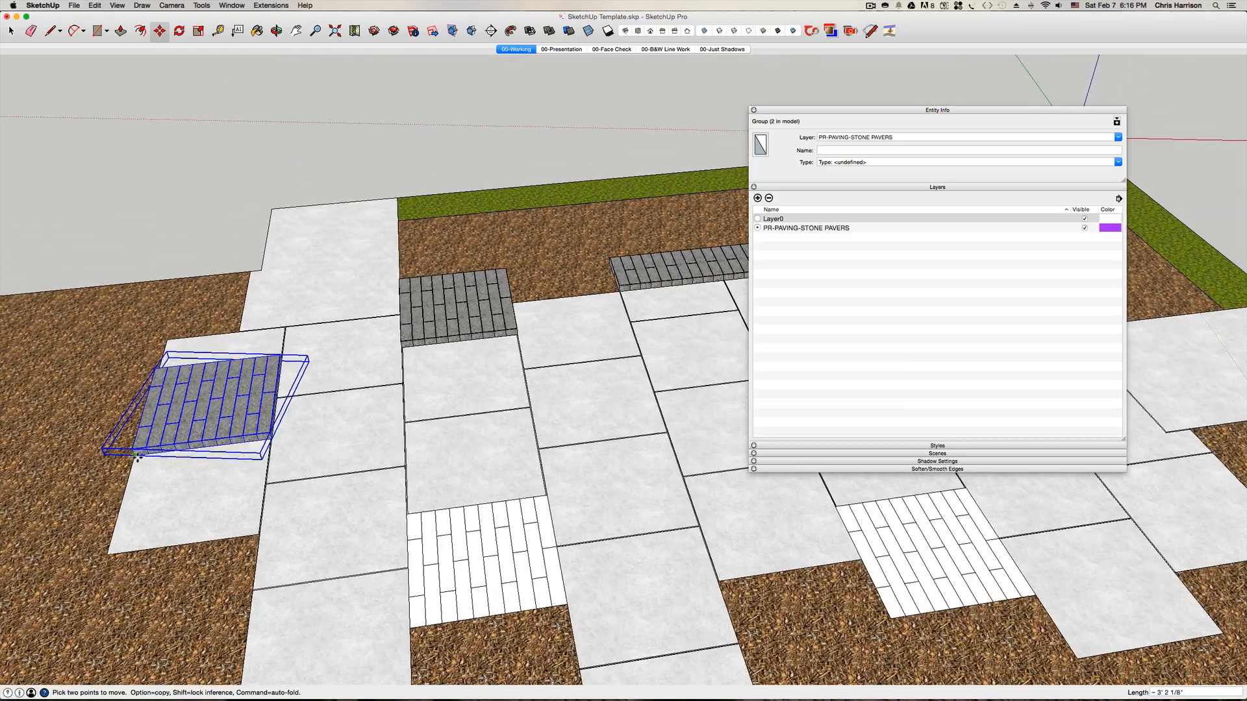
{"action": "left_click", "coordinate": [137, 458]}
{"action": "key", "text": "alt"}
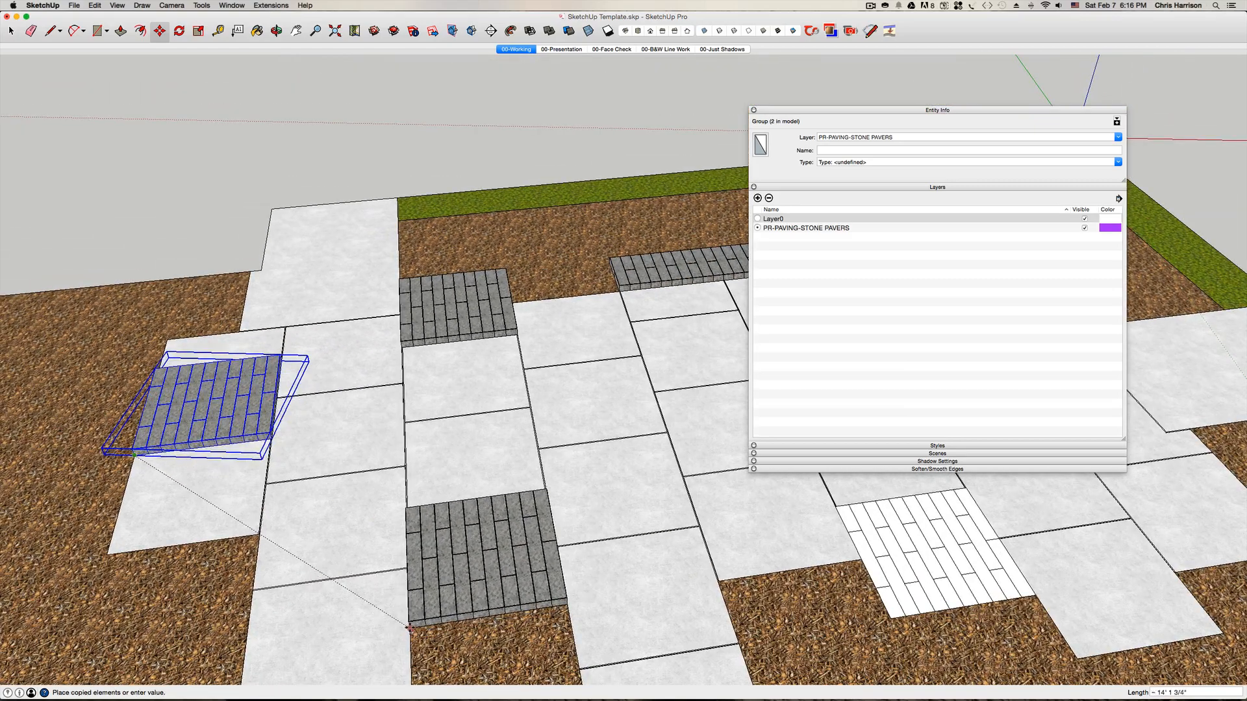
{"action": "left_click", "coordinate": [409, 627]}
{"action": "left_click", "coordinate": [407, 626]}
{"action": "scroll", "coordinate": [405, 624], "scroll_direction": "up", "scroll_amount": 8}
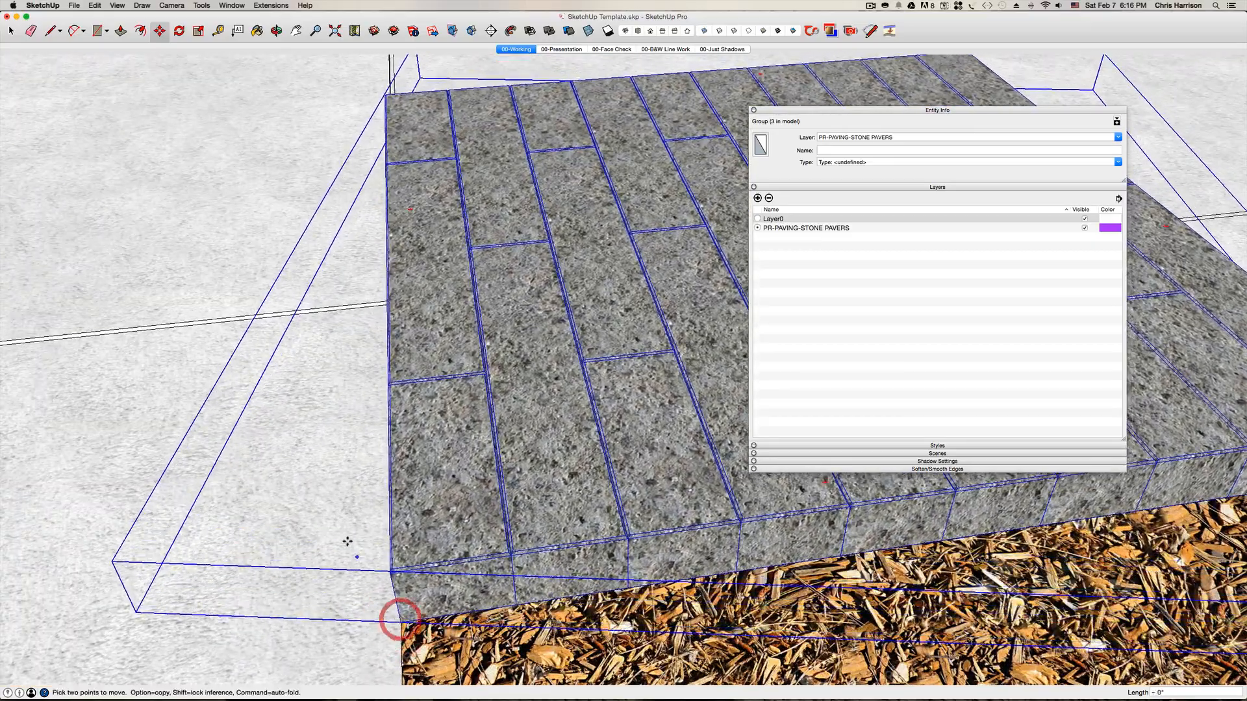
- Copy the square paver group across onto the white paver pattern at the patio's front right, matching the front-left corners
{"action": "scroll", "coordinate": [389, 617], "scroll_direction": "down", "scroll_amount": 8}
{"action": "scroll", "coordinate": [346, 539], "scroll_direction": "down", "scroll_amount": 8}
{"action": "scroll", "coordinate": [345, 538], "scroll_direction": "up", "scroll_amount": 8}
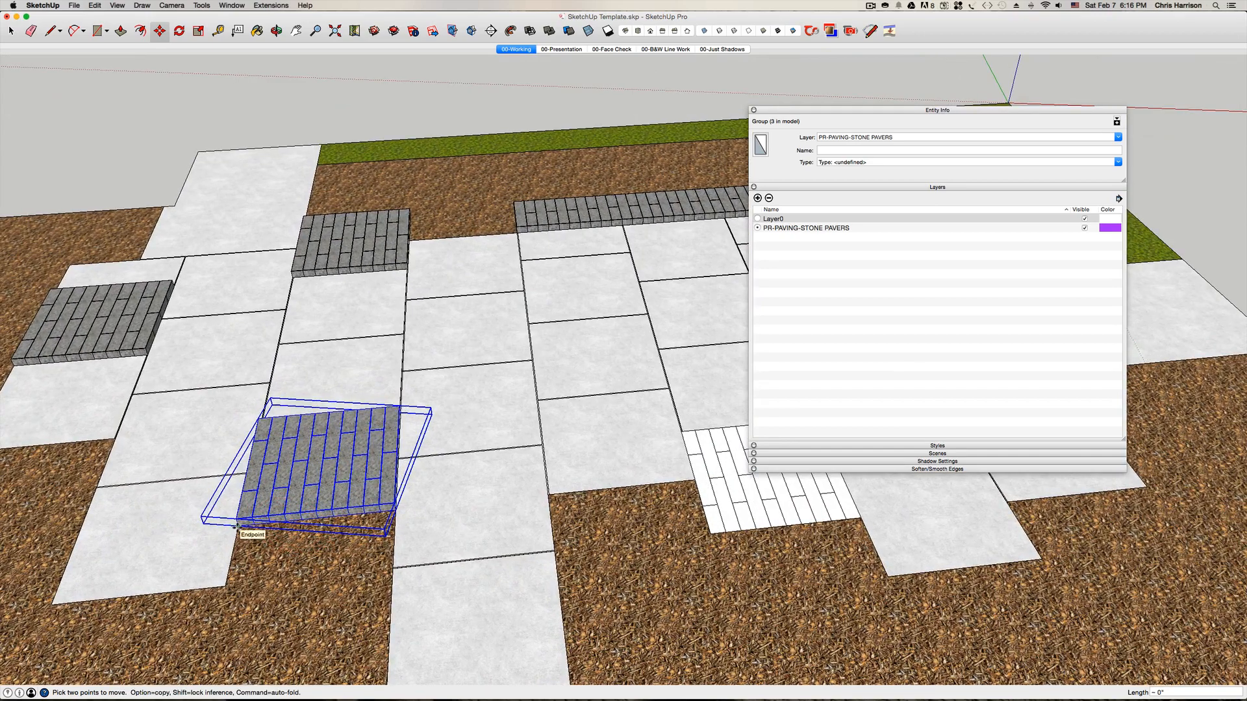
{"action": "key", "text": "alt"}
{"action": "left_click", "coordinate": [235, 527]}
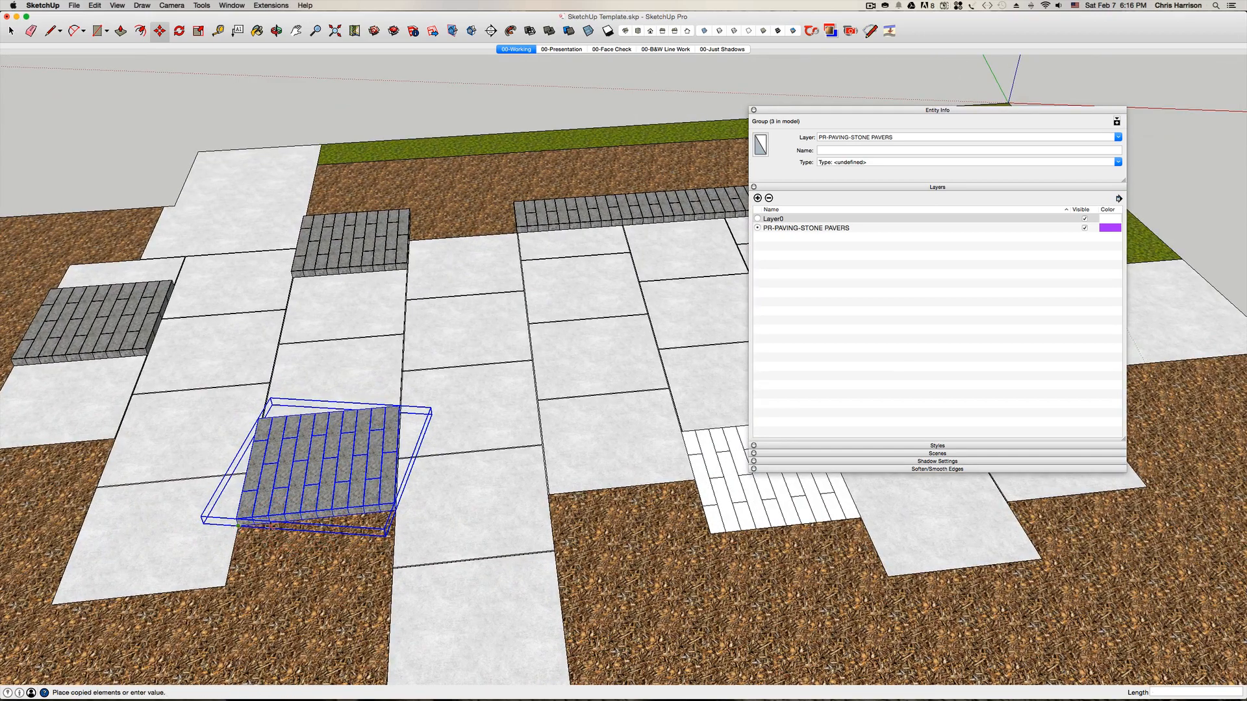
{"action": "left_click", "coordinate": [710, 534]}
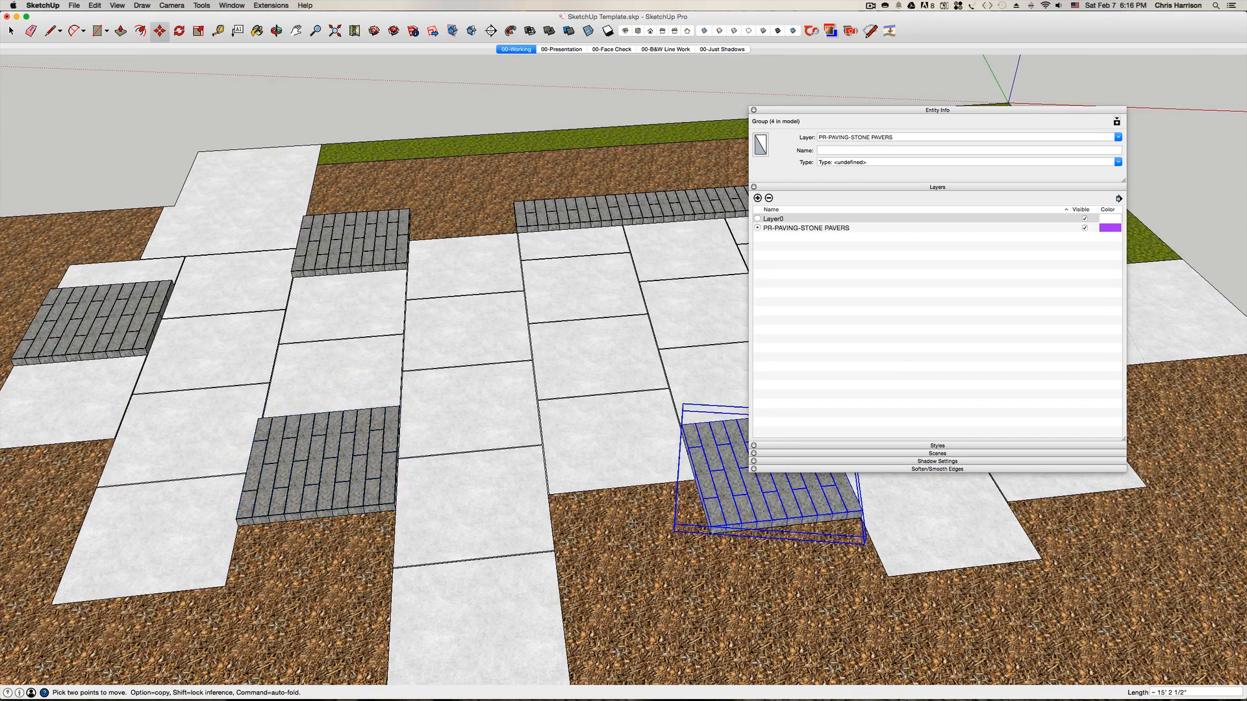
- Copy the square paver group onto the last white pattern near the patio's right side and align its lower front corner with the slab corner
{"action": "scroll", "coordinate": [643, 524], "scroll_direction": "down", "scroll_amount": 5}
{"action": "scroll", "coordinate": [633, 523], "scroll_direction": "up", "scroll_amount": 4}
{"action": "middle_click_drag", "start_coordinate": [631, 523], "coordinate": [619, 537], "text": "shift"}
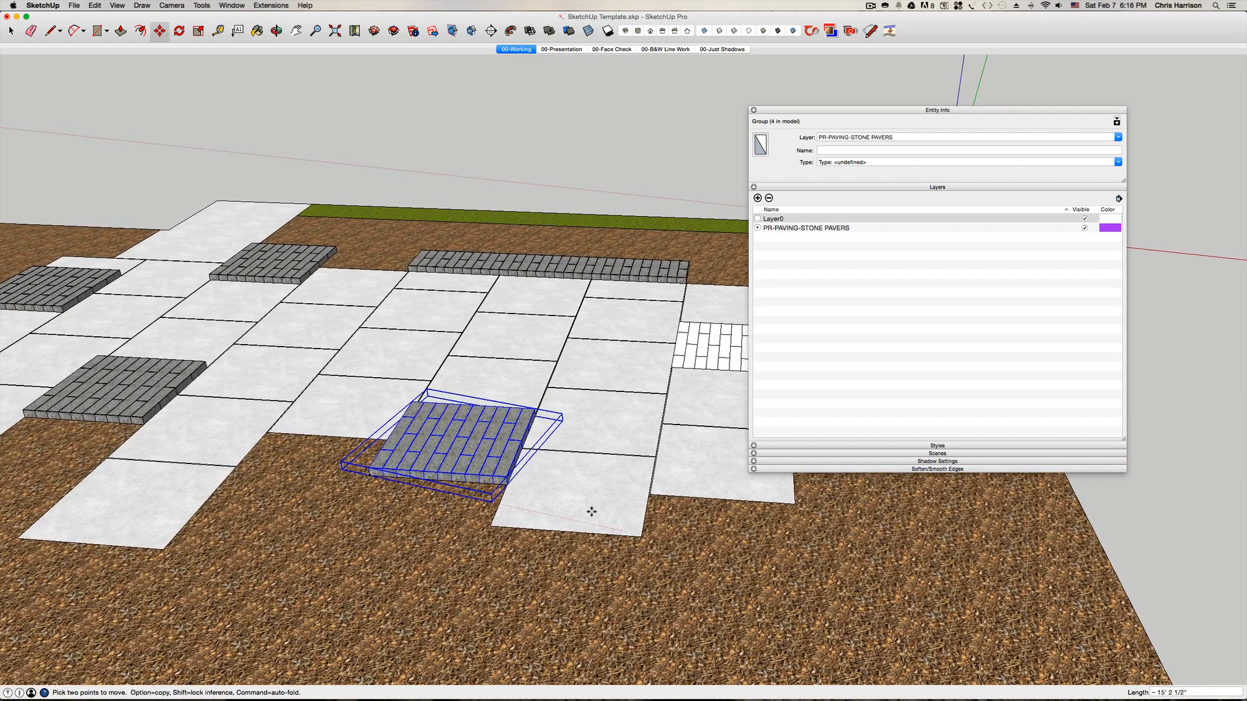
{"action": "key", "text": "alt"}
{"action": "left_click", "coordinate": [370, 475]}
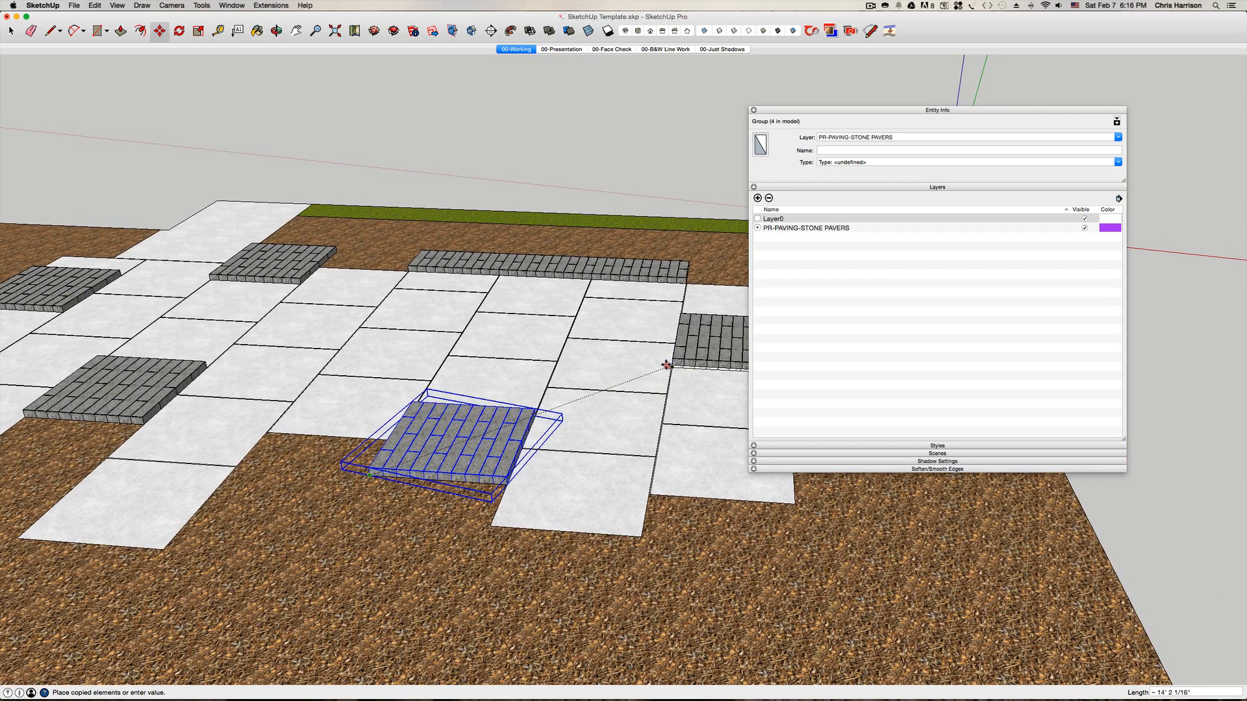
{"action": "left_click", "coordinate": [667, 365]}
{"action": "scroll", "coordinate": [662, 365], "scroll_direction": "up", "scroll_amount": 8}
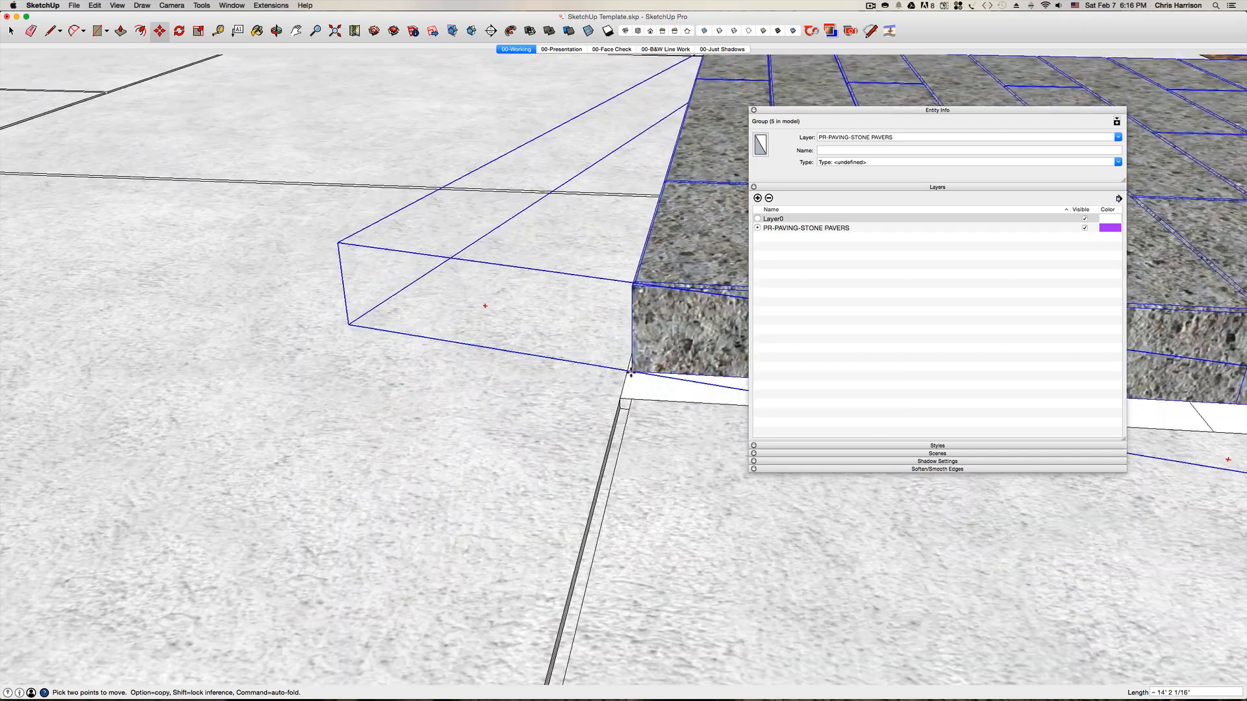
{"action": "left_click", "coordinate": [632, 372]}
{"action": "left_click", "coordinate": [620, 399]}
{"action": "scroll", "coordinate": [618, 399], "scroll_direction": "down", "scroll_amount": 1}
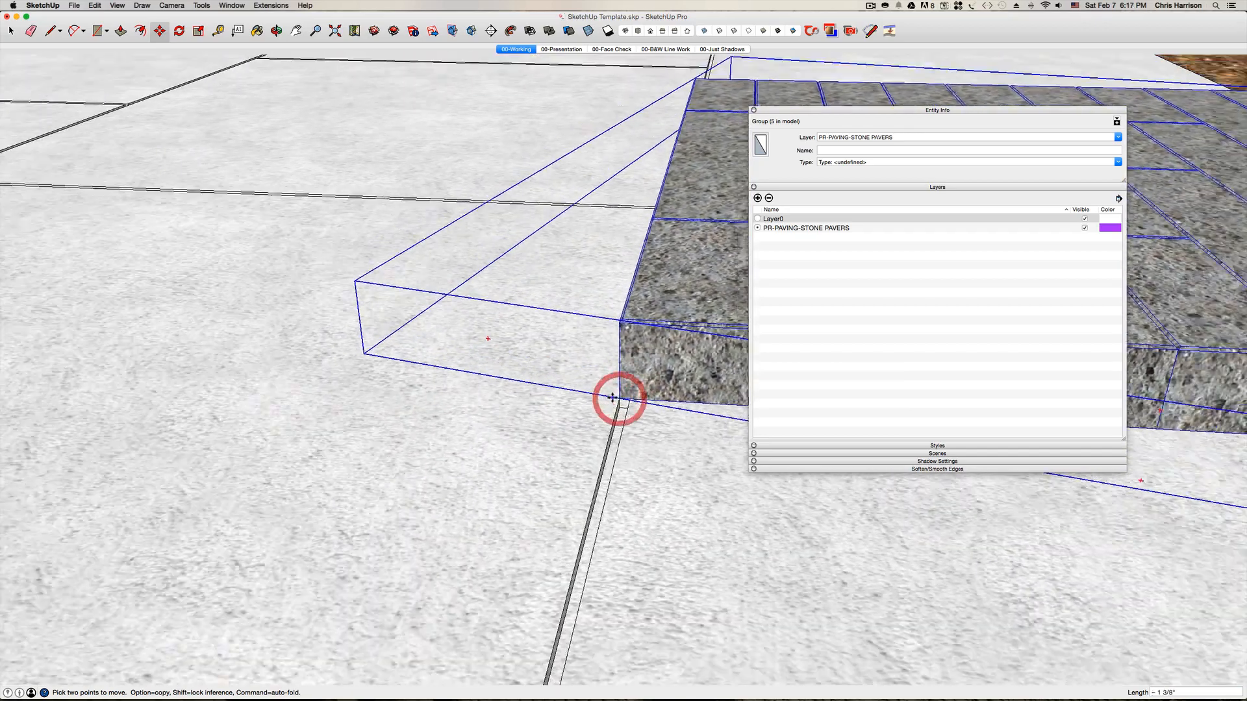
{"action": "scroll", "coordinate": [612, 397], "scroll_direction": "down", "scroll_amount": 10}
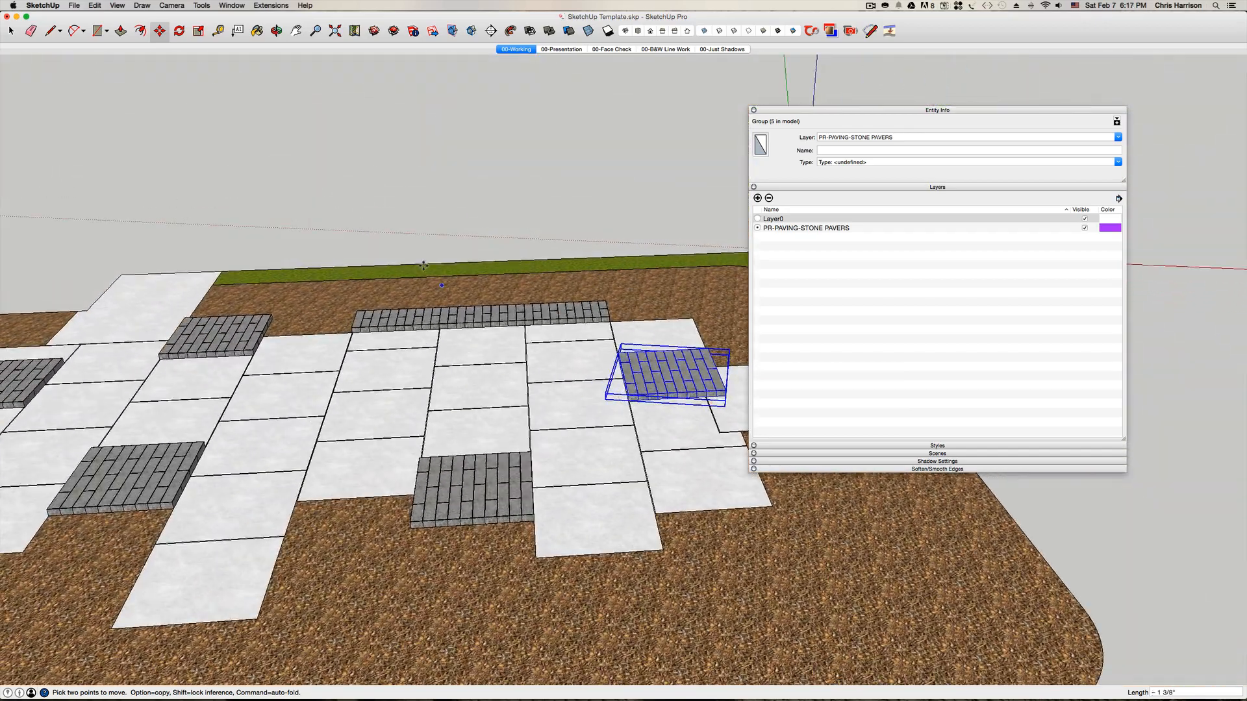
- Clear the selection, make Layer0 the current layer and hide the PR-PAVING-STONE PAVERS layer
{"action": "key", "text": "space"}
{"action": "left_click", "coordinate": [410, 225]}
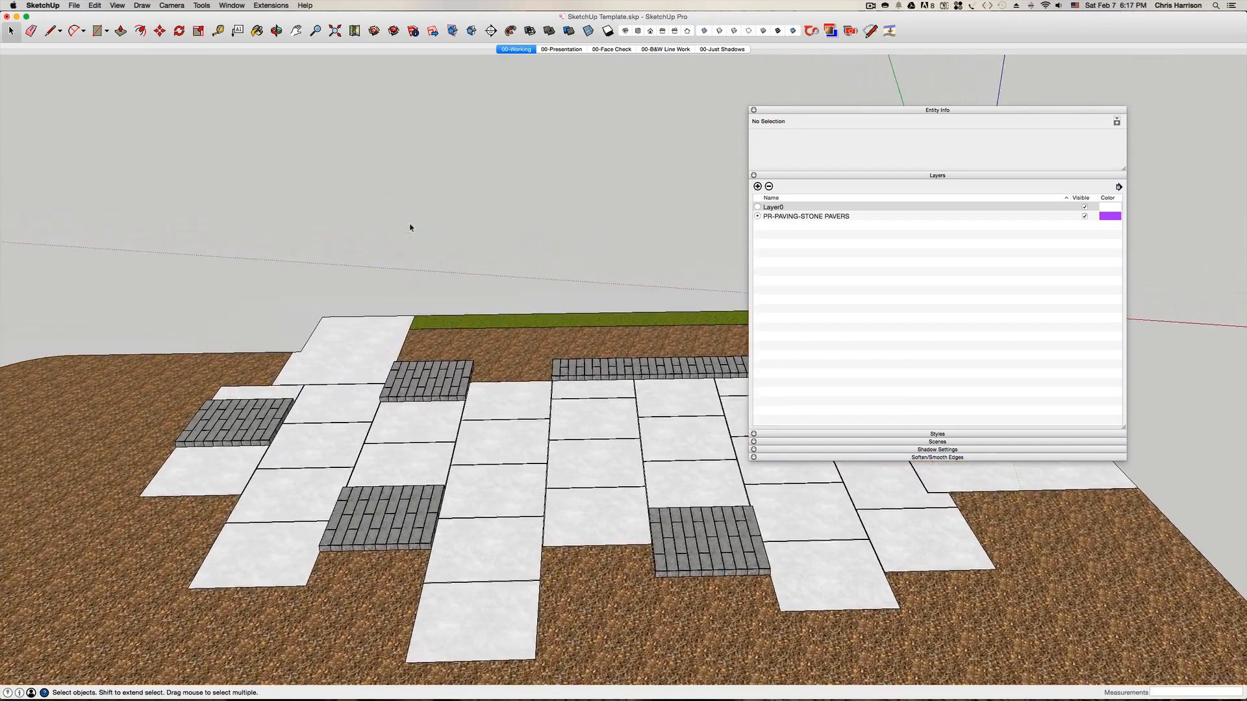
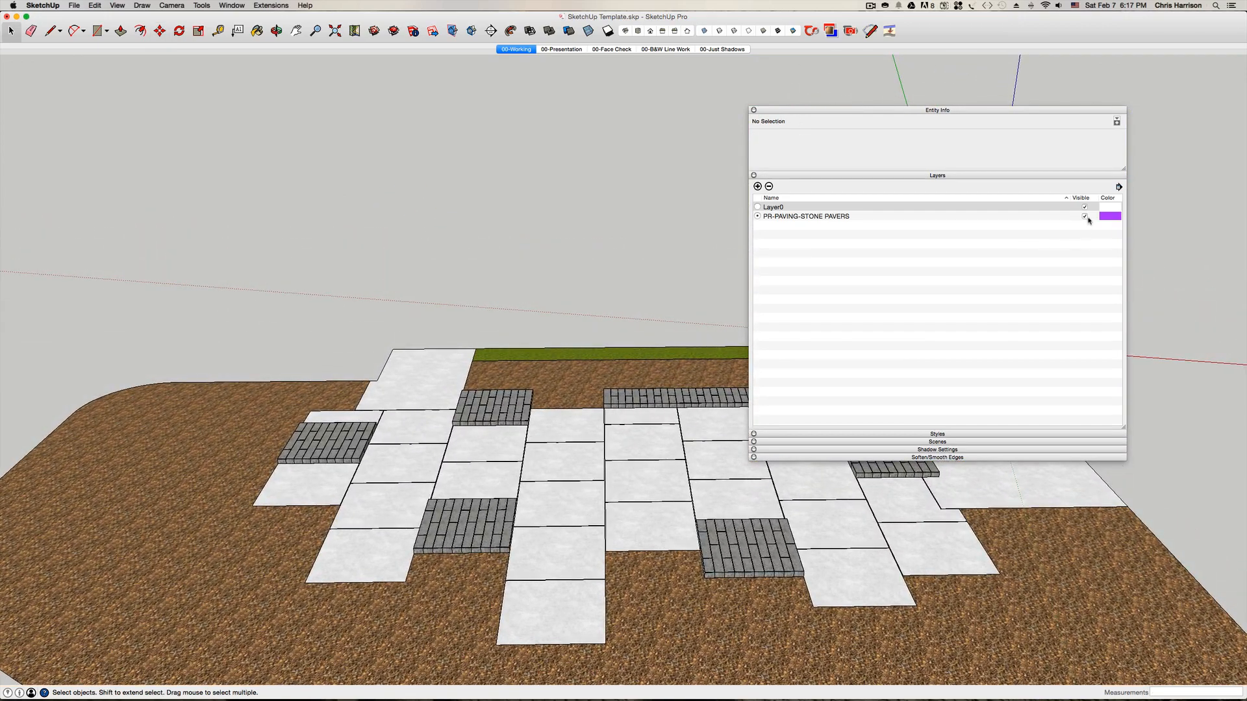
{"action": "left_click", "coordinate": [757, 207]}
{"action": "left_click", "coordinate": [1084, 216]}
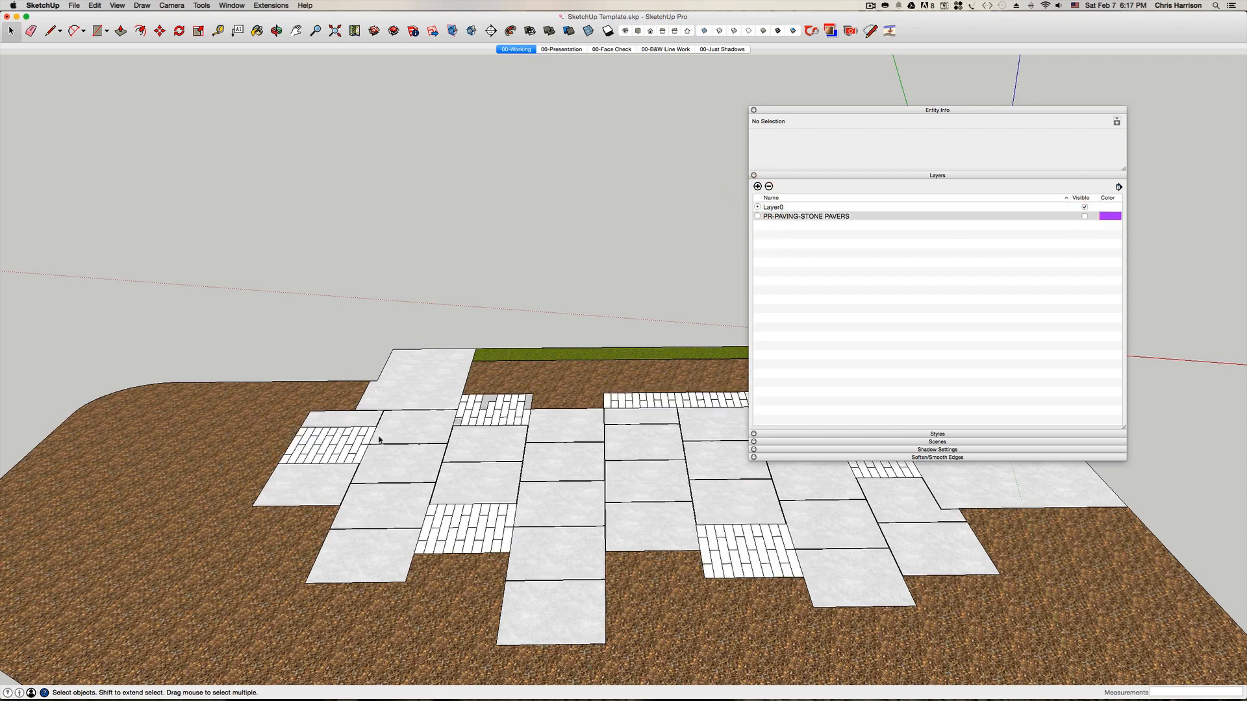
- Delete the leftover white paver faces and edges in the rear-left square opening beside the mulch
{"action": "scroll", "coordinate": [487, 480], "scroll_direction": "up", "scroll_amount": 5}
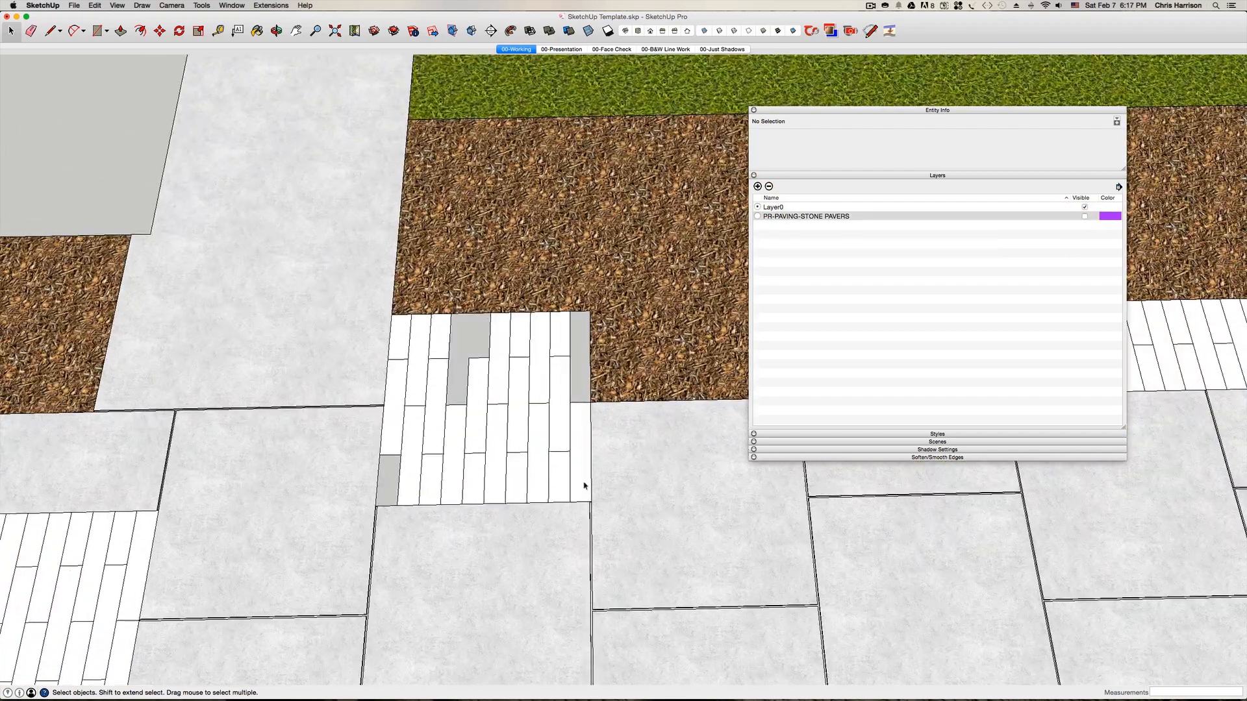
{"action": "left_click_drag", "start_coordinate": [406, 351], "coordinate": [404, 350]}
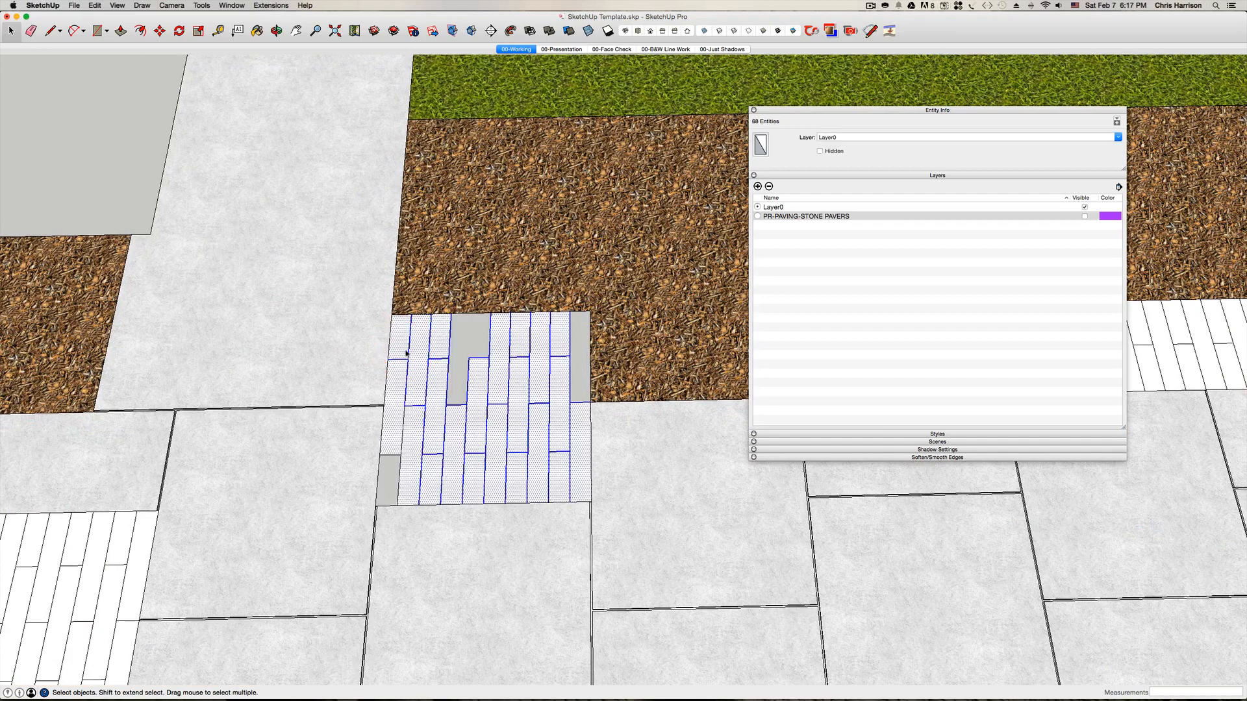
{"action": "key", "text": "BackSpace"}
{"action": "left_click_drag", "start_coordinate": [548, 452], "coordinate": [399, 366]}
{"action": "key", "text": "BackSpace"}
{"action": "left_click_drag", "start_coordinate": [425, 480], "coordinate": [397, 446]}
{"action": "key", "text": "BackSpace"}
{"action": "scroll", "coordinate": [468, 406], "scroll_direction": "down", "scroll_amount": 3}
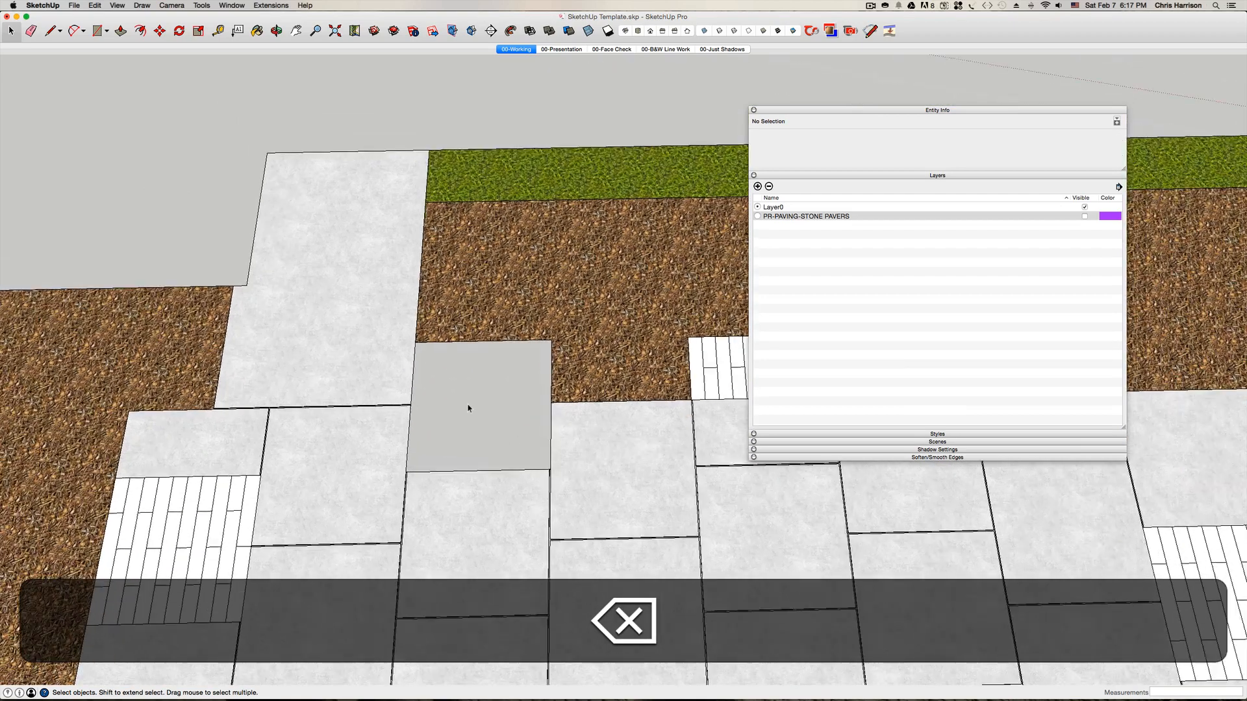
- Delete the flat white paver pattern in the leftmost square area, including its leftover strips and stray edge
{"action": "left_click_drag", "start_coordinate": [122, 498], "coordinate": [123, 498]}
{"action": "key", "text": "BackSpace"}
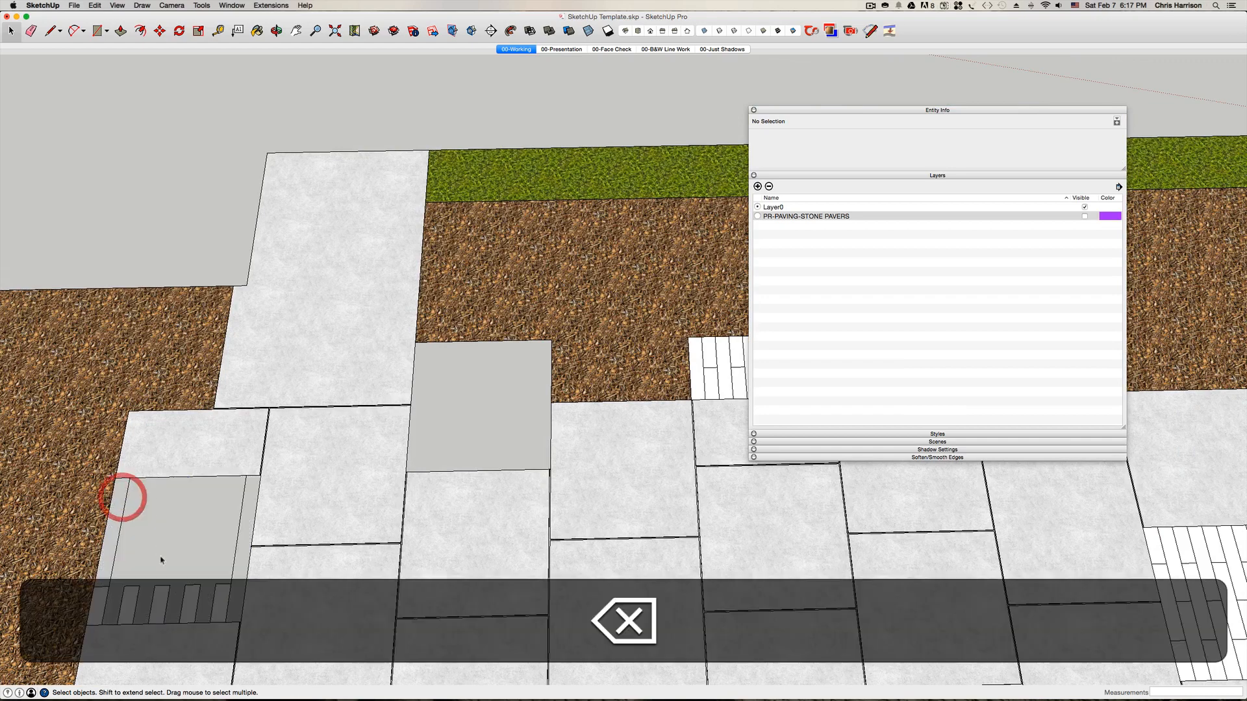
{"action": "left_click_drag", "start_coordinate": [110, 554], "coordinate": [109, 552]}
{"action": "key", "text": "BackSpace"}
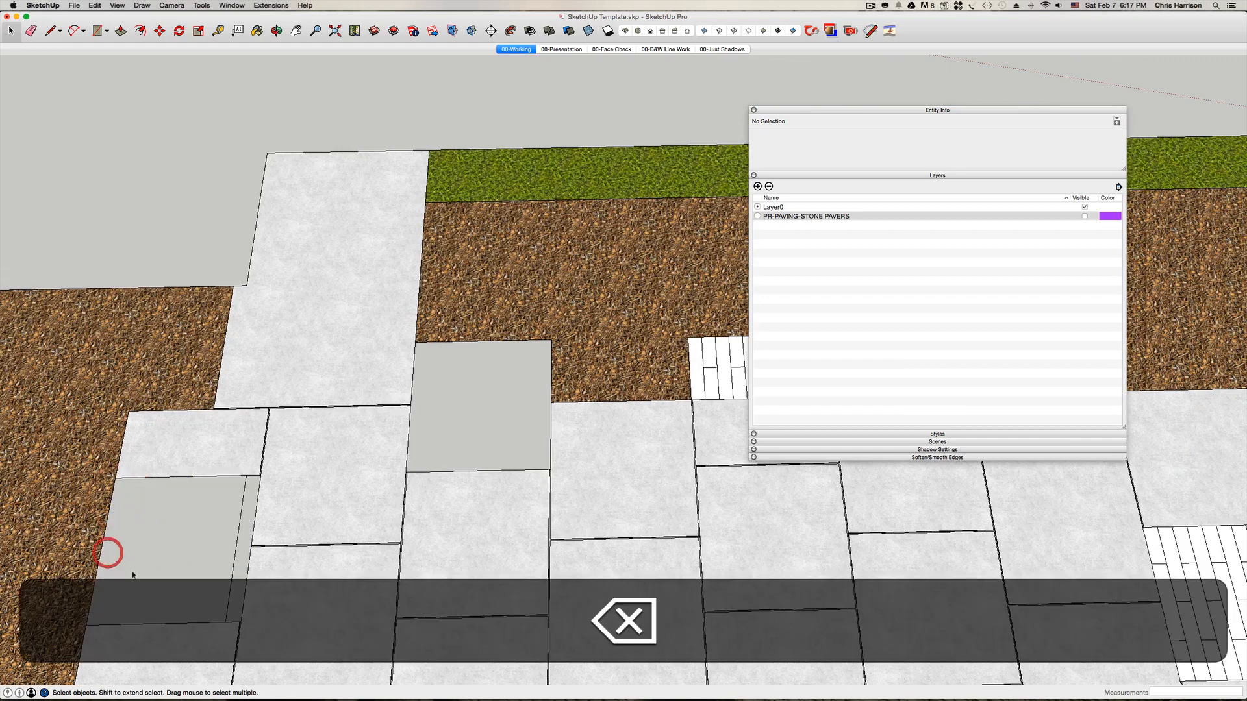
{"action": "scroll", "coordinate": [276, 478], "scroll_direction": "down", "scroll_amount": 3}
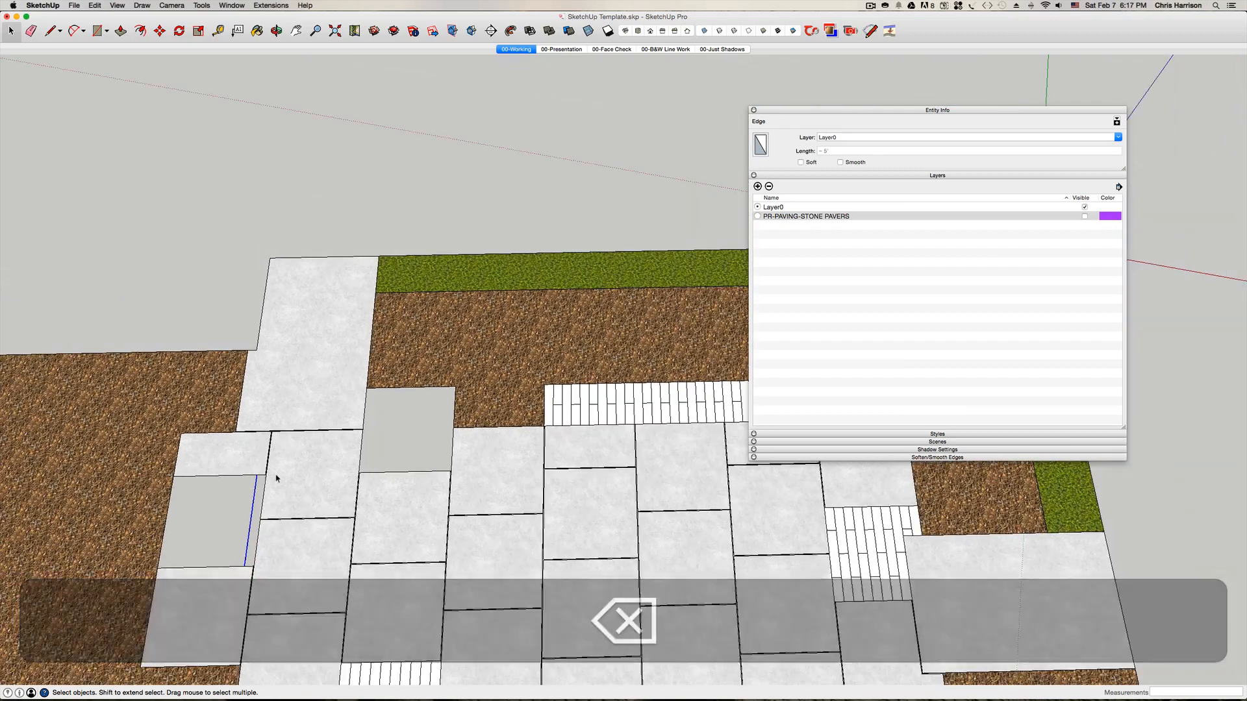
{"action": "key", "text": "BackSpace"}
- Delete the flat white paver pattern in the patio's front-left square area
{"action": "key", "text": "h"}
{"action": "left_click_drag", "start_coordinate": [276, 478], "coordinate": [314, 236]}
{"action": "key", "text": "space"}
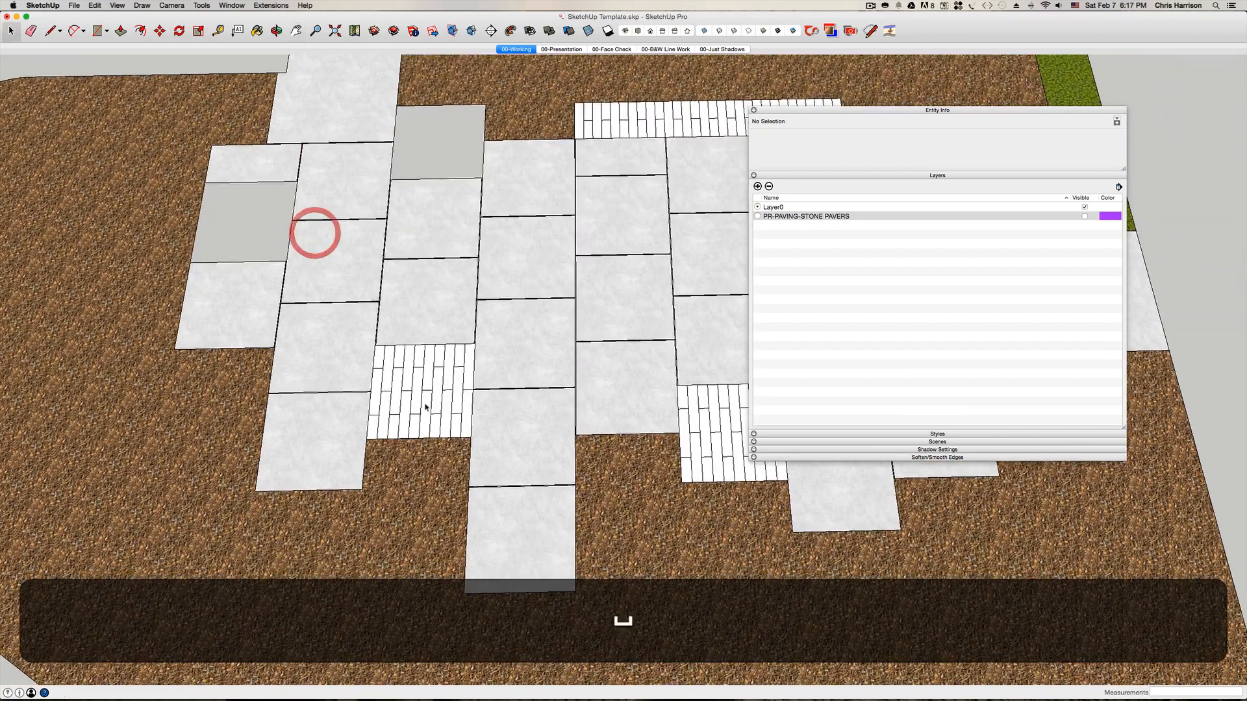
{"action": "left_click", "coordinate": [378, 359]}
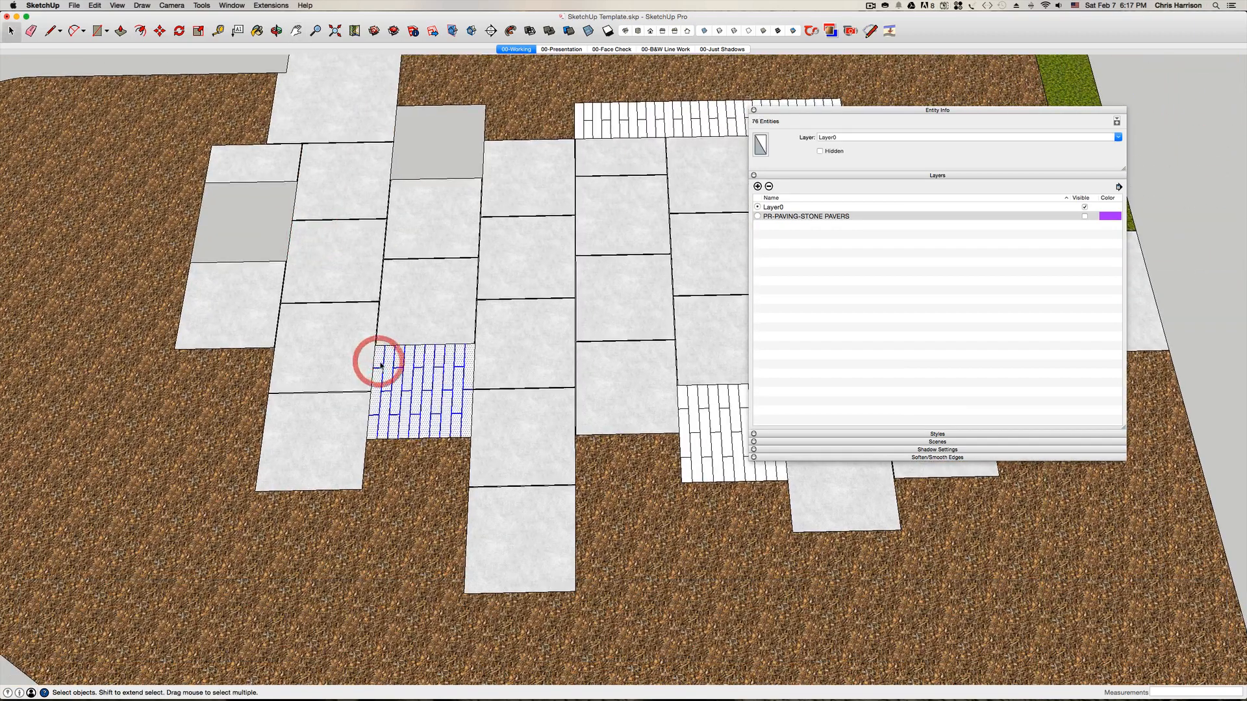
{"action": "key", "text": "BackSpace"}
- Delete the flat white paver pattern in the square area at the patio's front right
{"action": "key", "text": "h"}
{"action": "left_click_drag", "start_coordinate": [426, 366], "coordinate": [293, 415]}
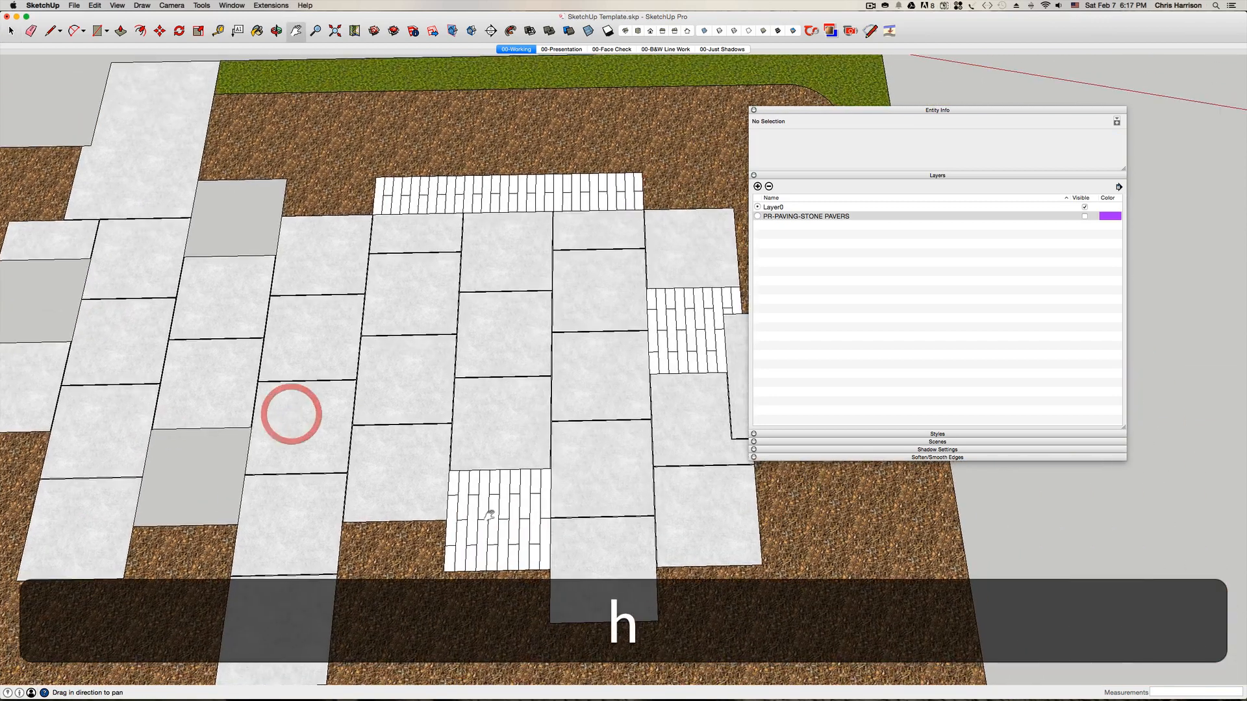
{"action": "key", "text": "space"}
{"action": "left_click_drag", "start_coordinate": [498, 521], "coordinate": [452, 488]}
{"action": "key", "text": "BackSpace"}
- Delete the flat white paver patterns in the long rear strip and in the square area beside the right-hand walkway slab
{"action": "key", "text": "h"}
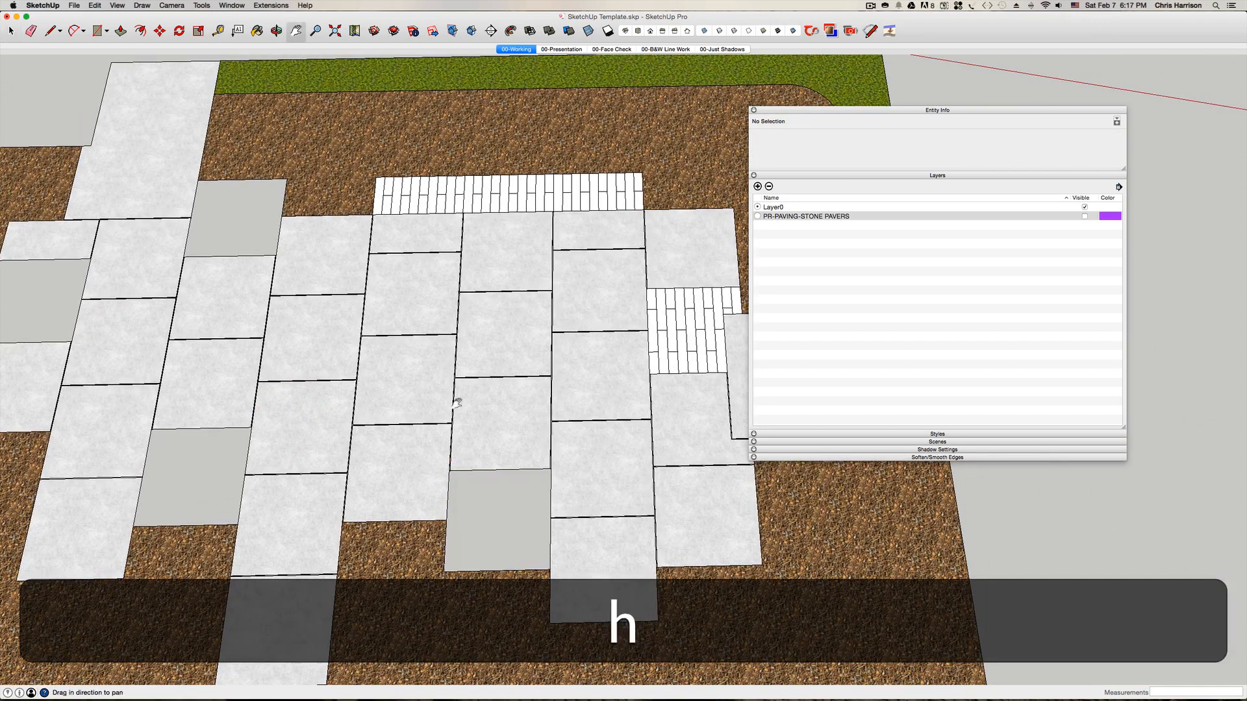
{"action": "left_click_drag", "start_coordinate": [448, 305], "coordinate": [428, 510]}
{"action": "key", "text": "space"}
{"action": "left_click_drag", "start_coordinate": [618, 409], "coordinate": [482, 383]}
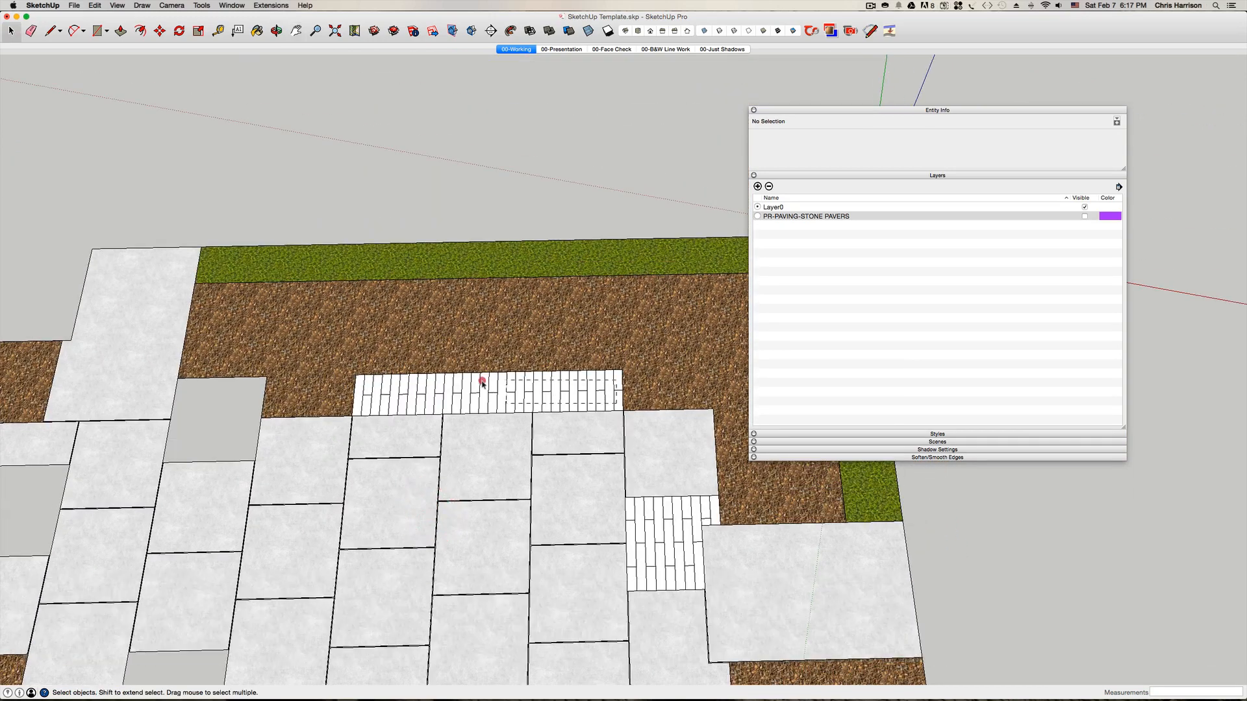
{"action": "left_click_drag", "start_coordinate": [361, 388], "coordinate": [356, 385]}
{"action": "key", "text": "BackSpace"}
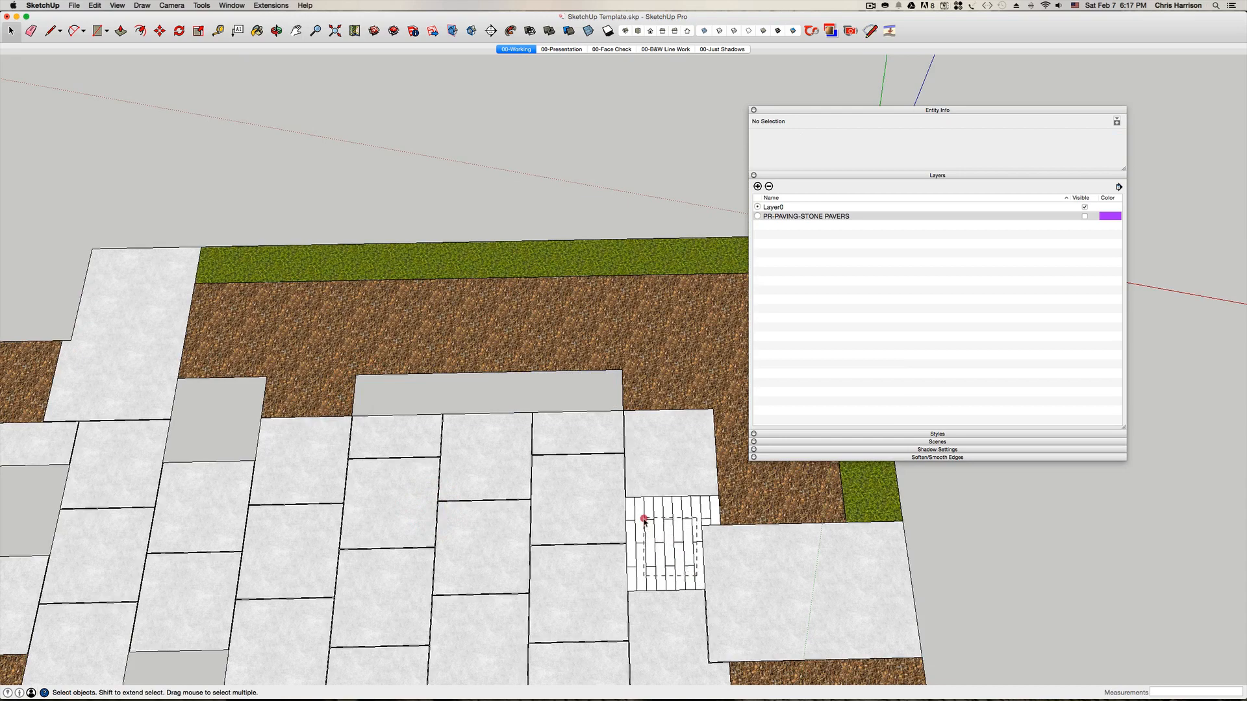
{"action": "left_click_drag", "start_coordinate": [633, 511], "coordinate": [635, 510]}
{"action": "key", "text": "BackSpace"}
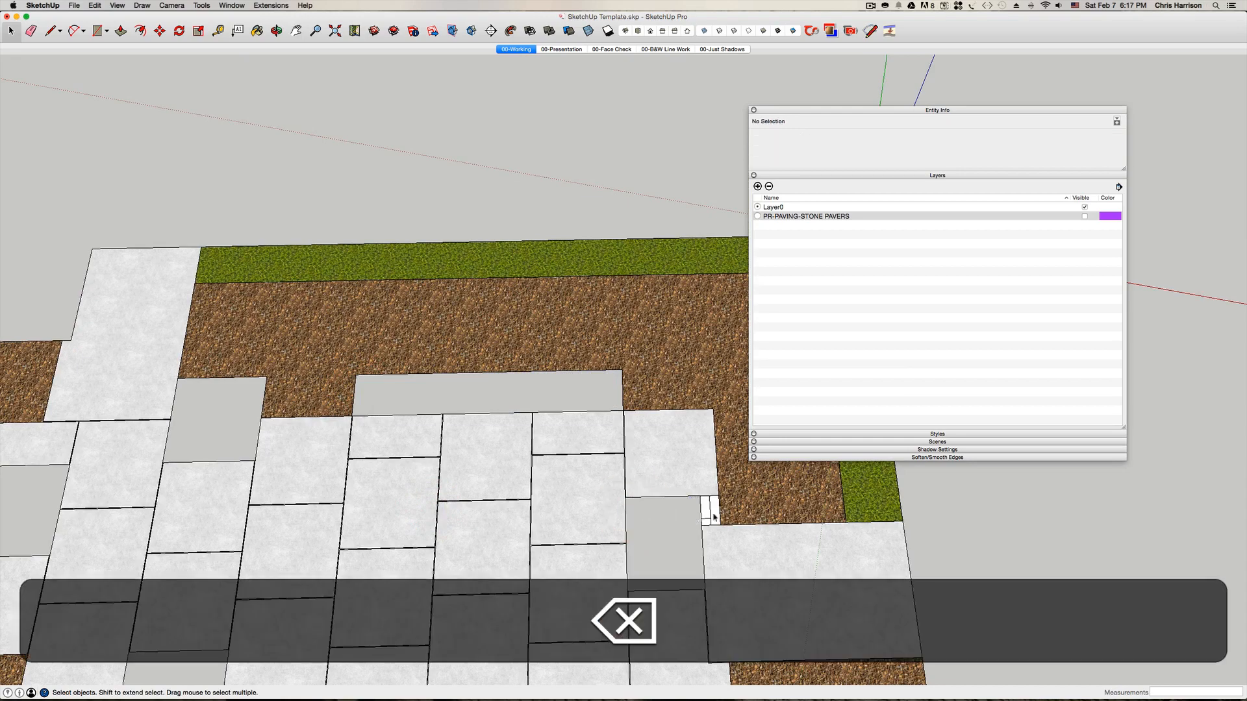
- Examine the small white paver faces between the right-hand square opening and the mulch by selecting them individually
{"action": "scroll", "coordinate": [718, 516], "scroll_direction": "up", "scroll_amount": 5}
{"action": "scroll", "coordinate": [715, 516], "scroll_direction": "up", "scroll_amount": 4}
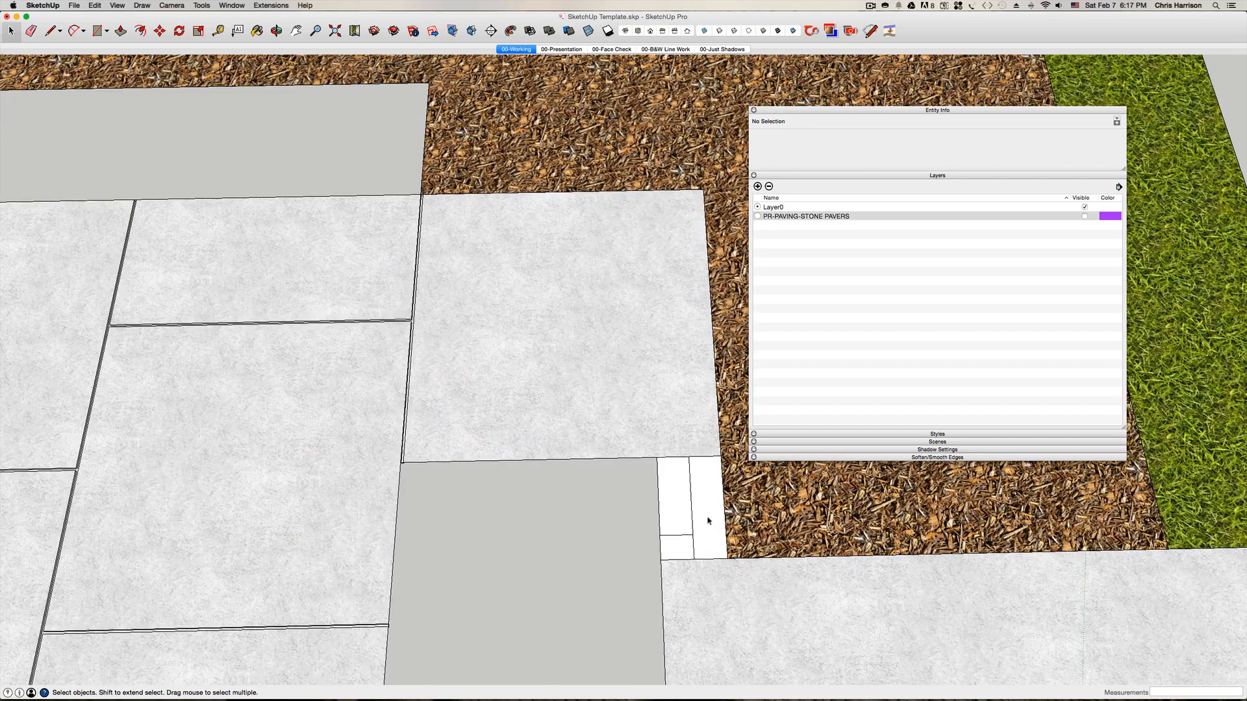
{"action": "left_click", "coordinate": [709, 516]}
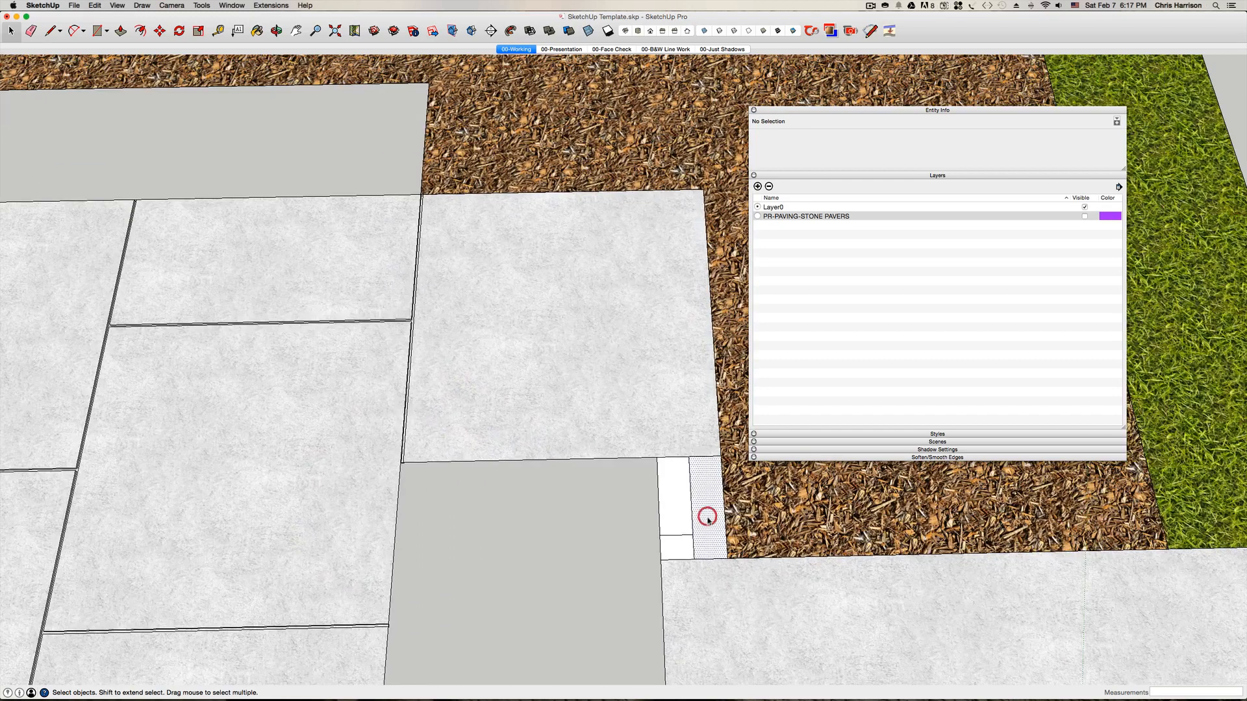
{"action": "left_click", "coordinate": [681, 550]}
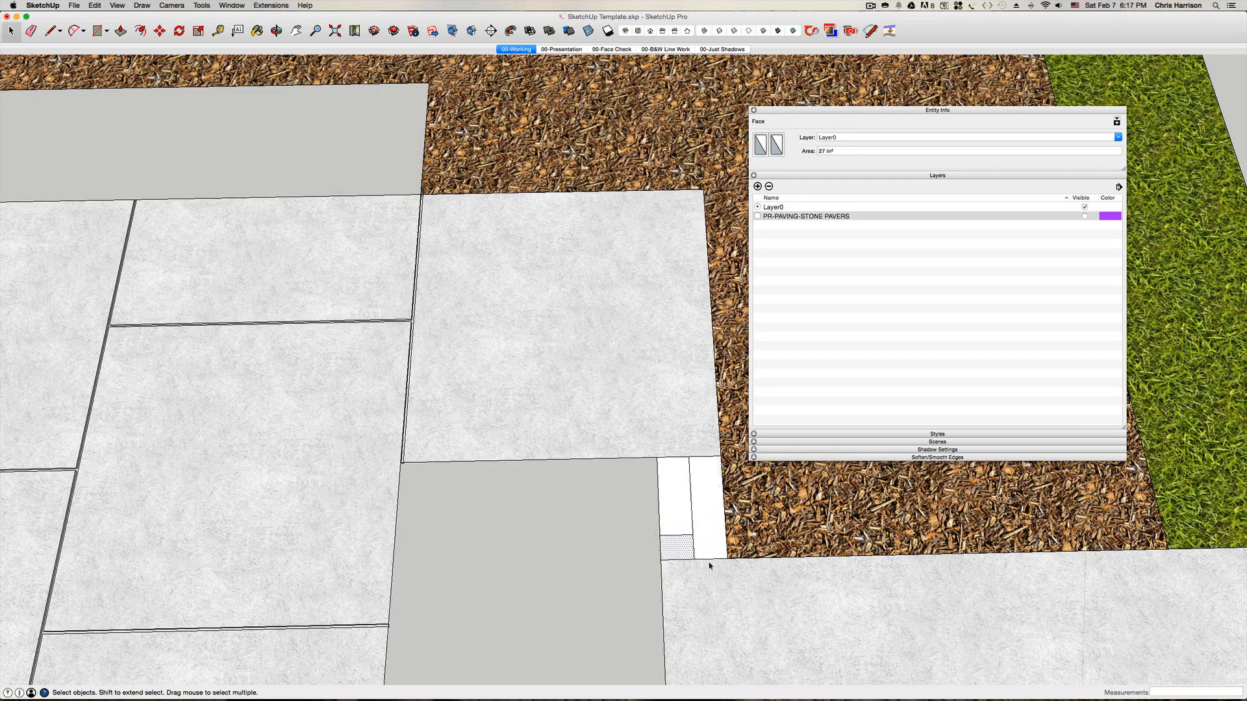
{"action": "left_click", "coordinate": [669, 509]}
{"action": "scroll", "coordinate": [666, 520], "scroll_direction": "down", "scroll_amount": 4}
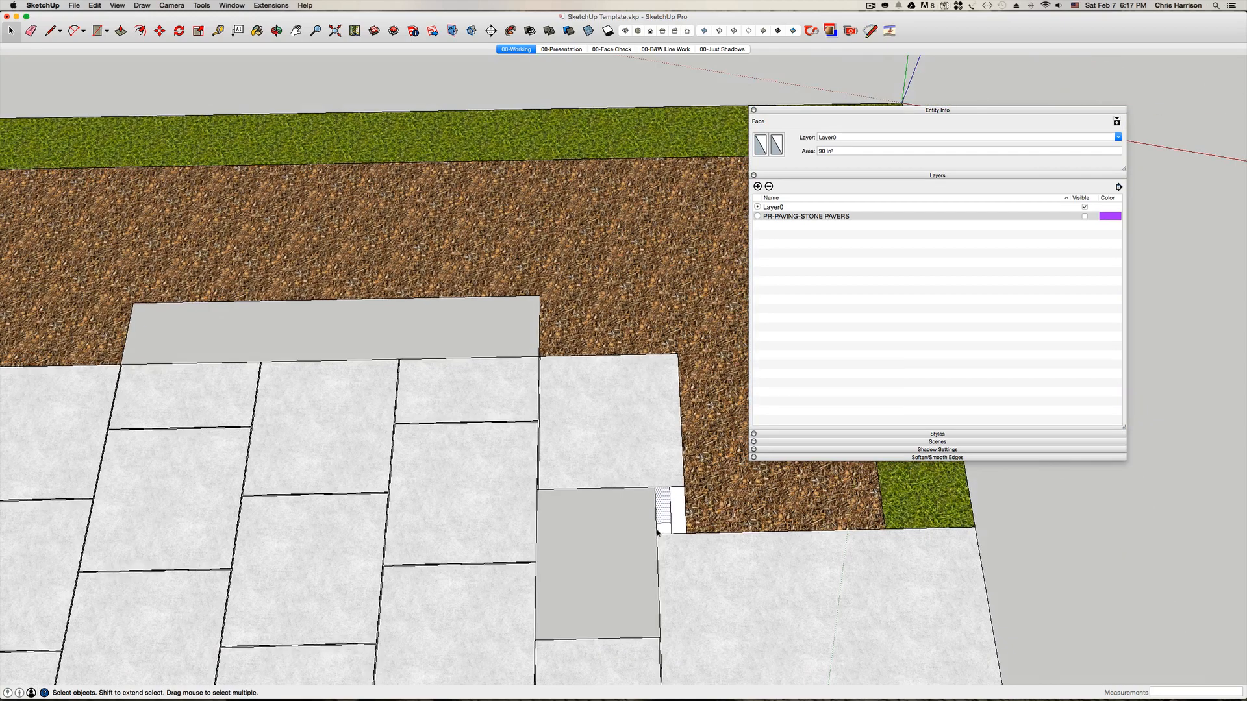
{"action": "left_click", "coordinate": [637, 548]}
{"action": "scroll", "coordinate": [664, 533], "scroll_direction": "down", "scroll_amount": 4}
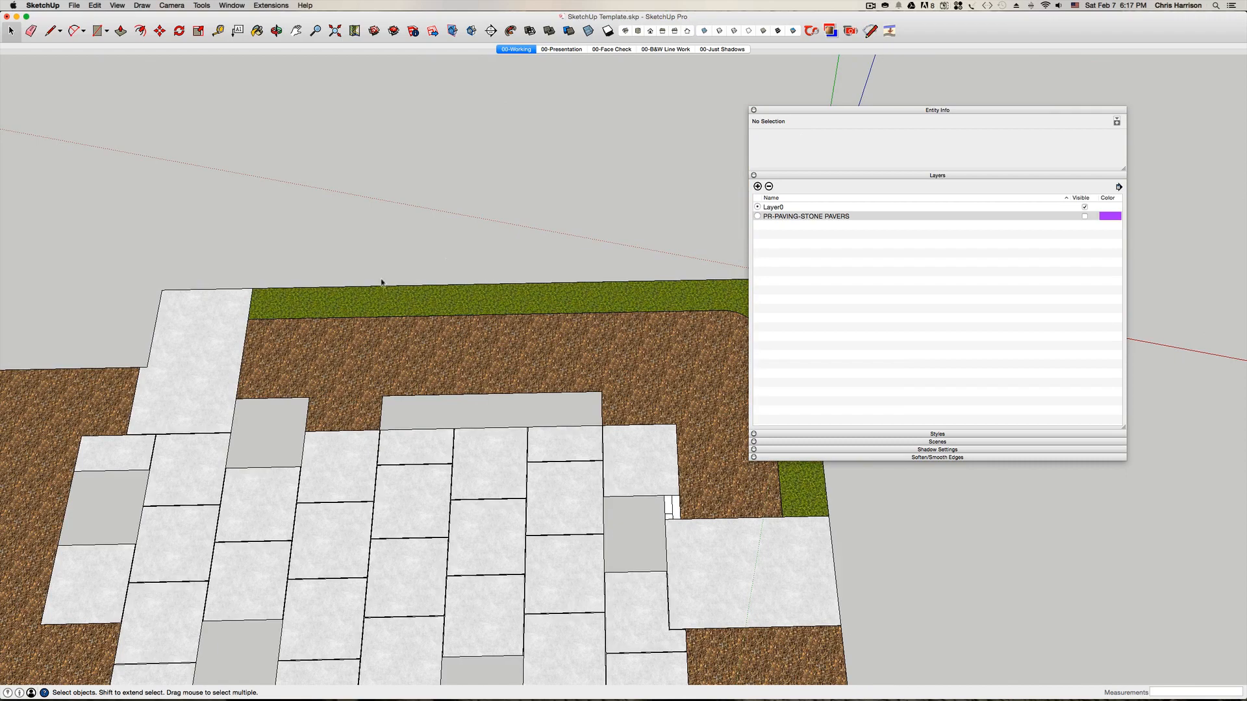
- Select both mulch areas with their boundary edges and combine them into one group
{"action": "middle_click_drag", "start_coordinate": [510, 232], "coordinate": [381, 395]}
{"action": "scroll", "coordinate": [424, 280], "scroll_direction": "down", "scroll_amount": 6}
{"action": "double_click", "coordinate": [326, 464]}
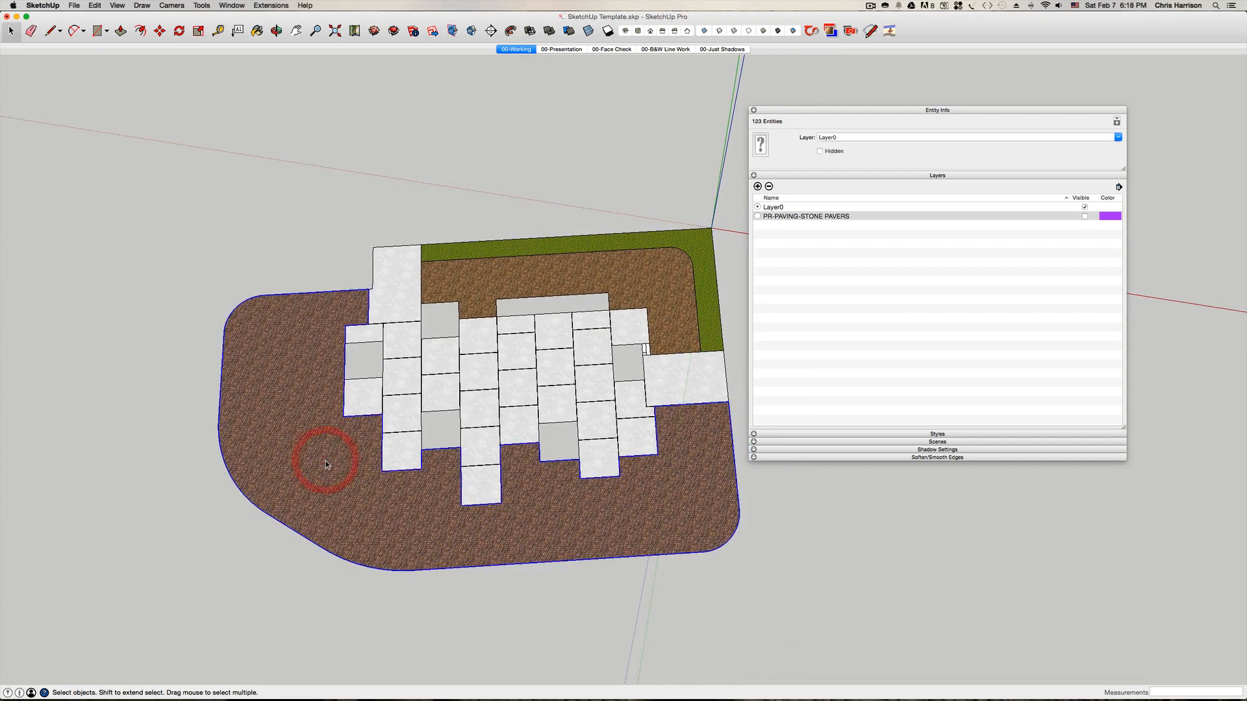
{"action": "double_click", "coordinate": [505, 282], "text": "shift"}
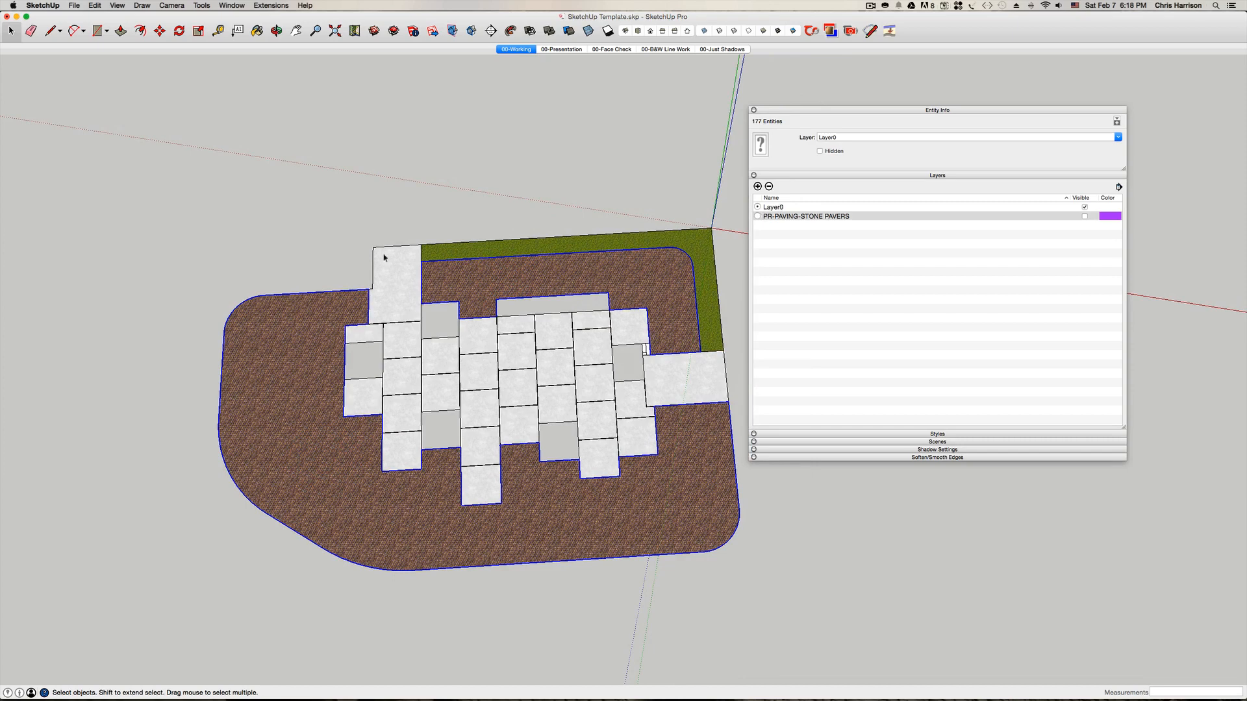
{"action": "key", "text": "super+g"}
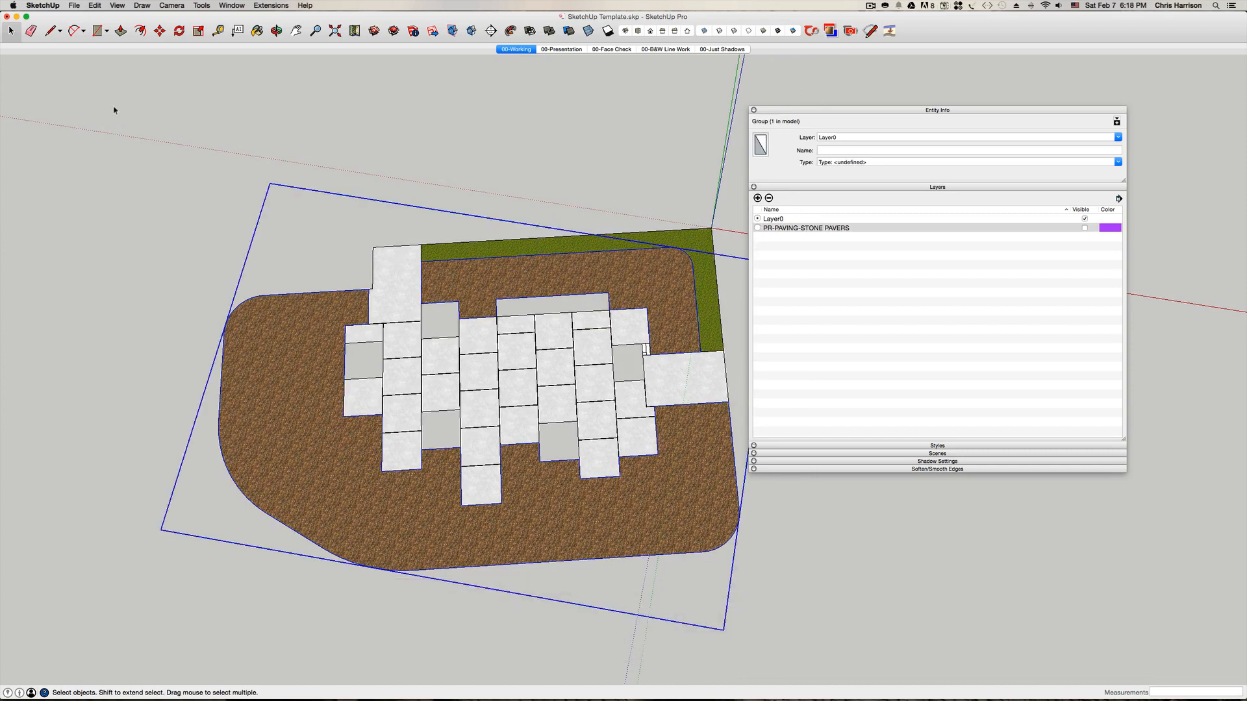
- Assign the mulch group to a new layer named PR-LAND-GRND COVER-MULCH
{"action": "left_click", "coordinate": [849, 140]}
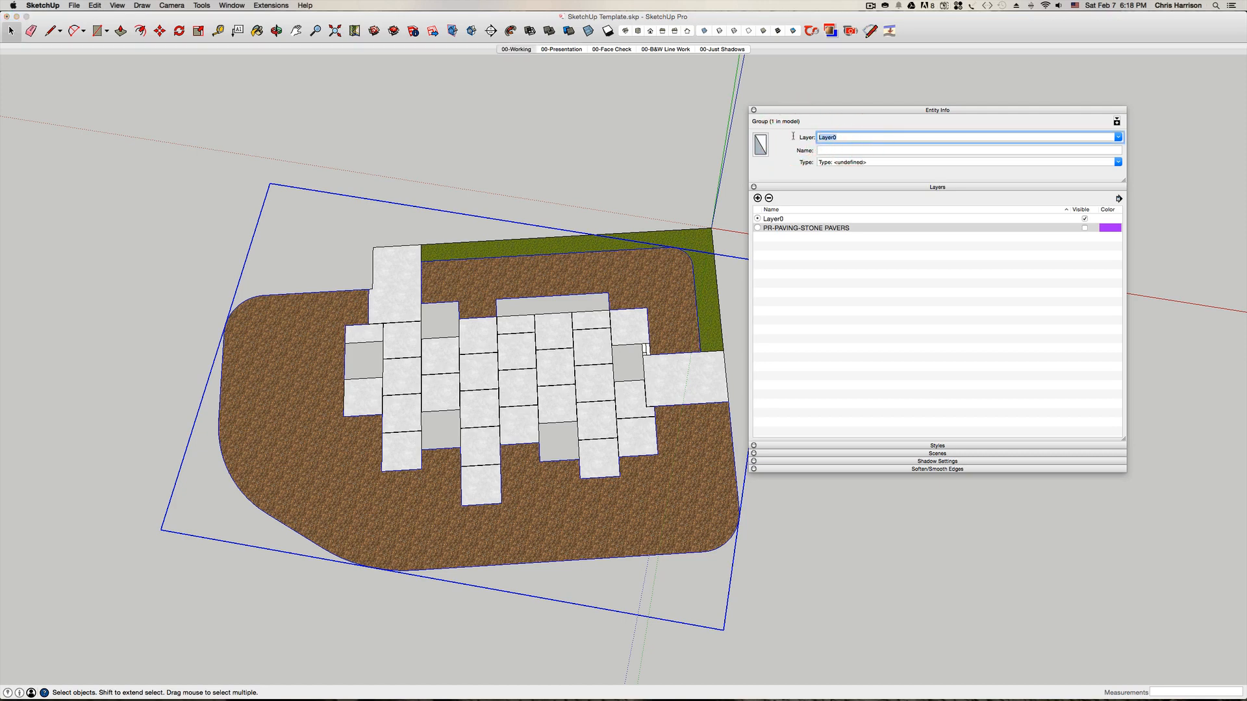
{"action": "type", "text": "p"}
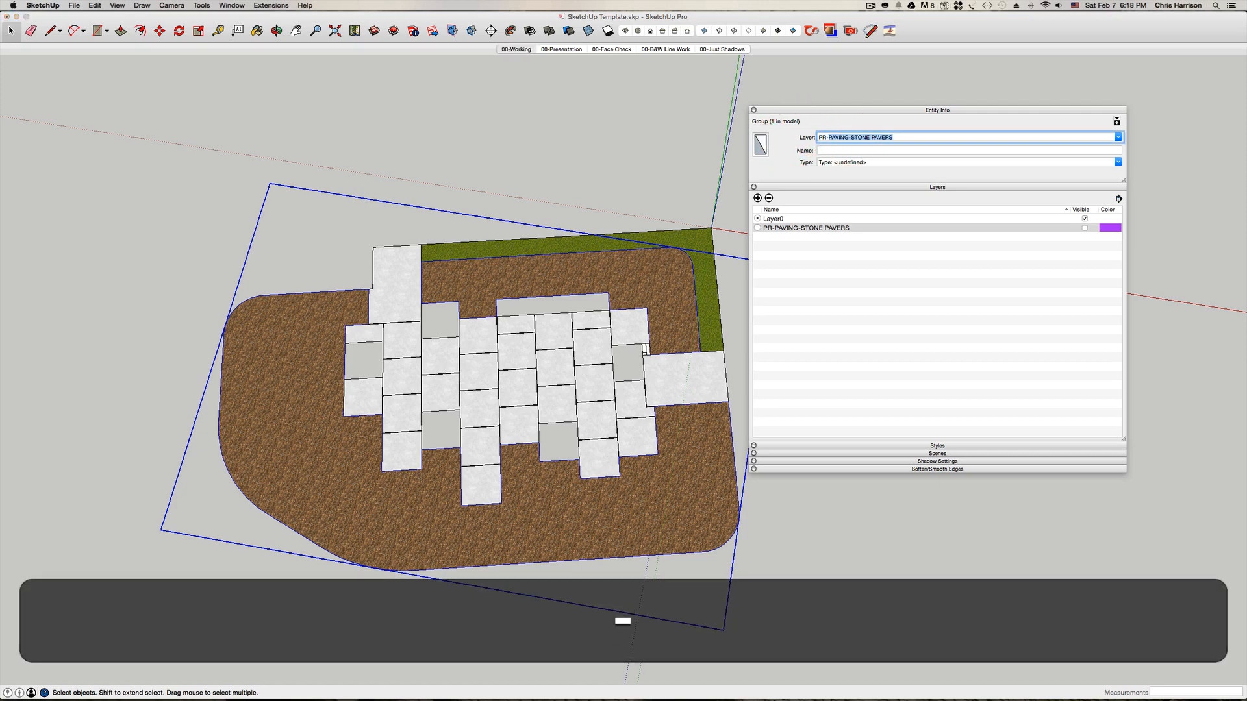
{"action": "type", "text": "r-l"}
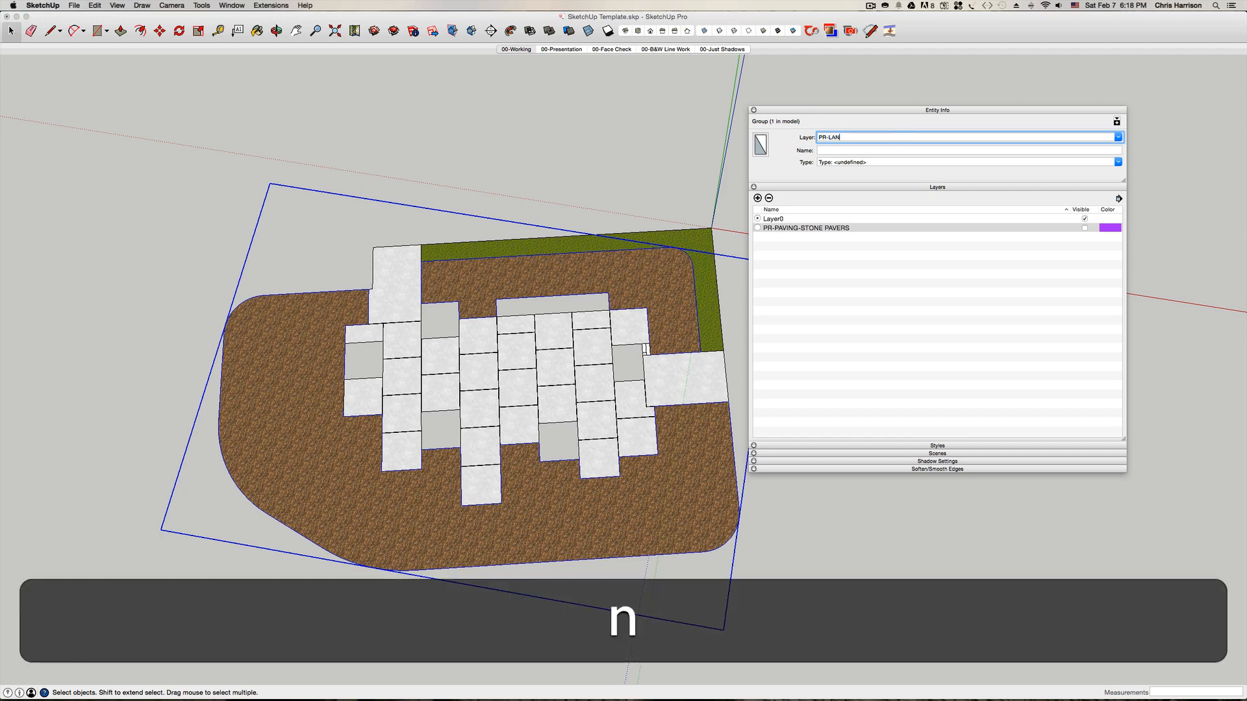
{"action": "type", "text": "AND-GRO"}
{"action": "type", "text": "D COVER"}
{"action": "key", "text": "BackSpace"}
{"action": "type", "text": "r-"}
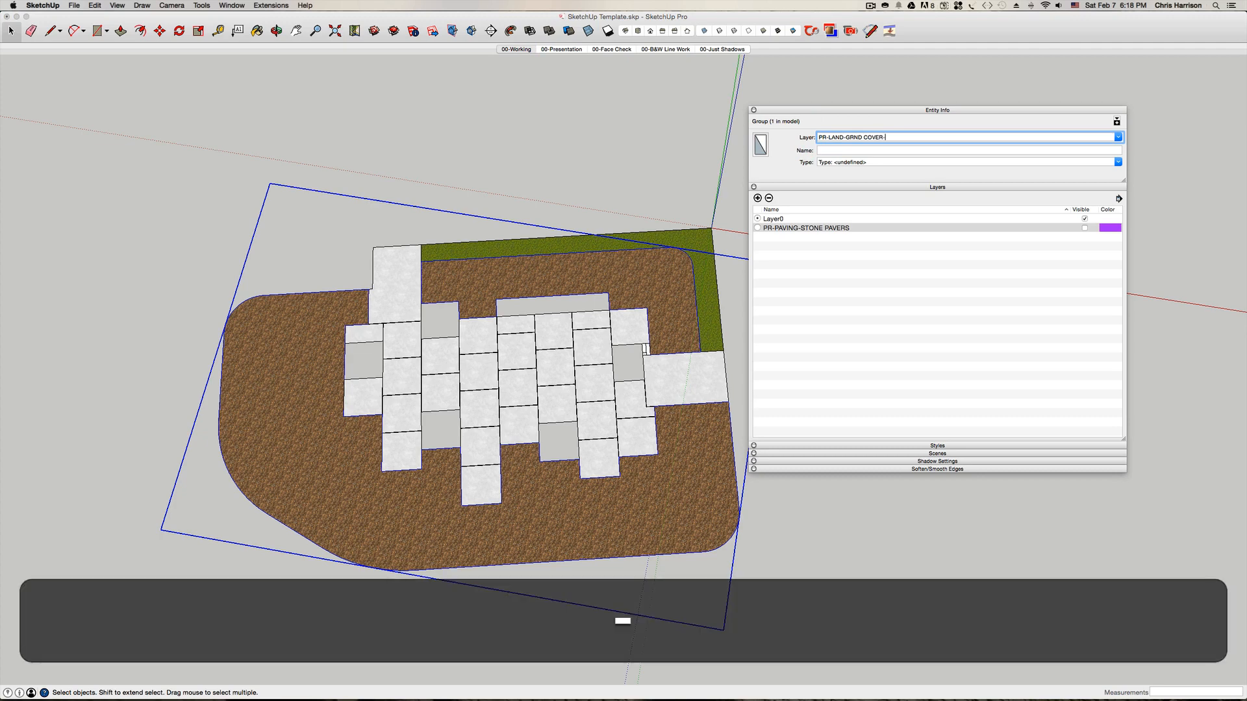
{"action": "type", "text": "MULCH"}
{"action": "key", "text": "Return"}
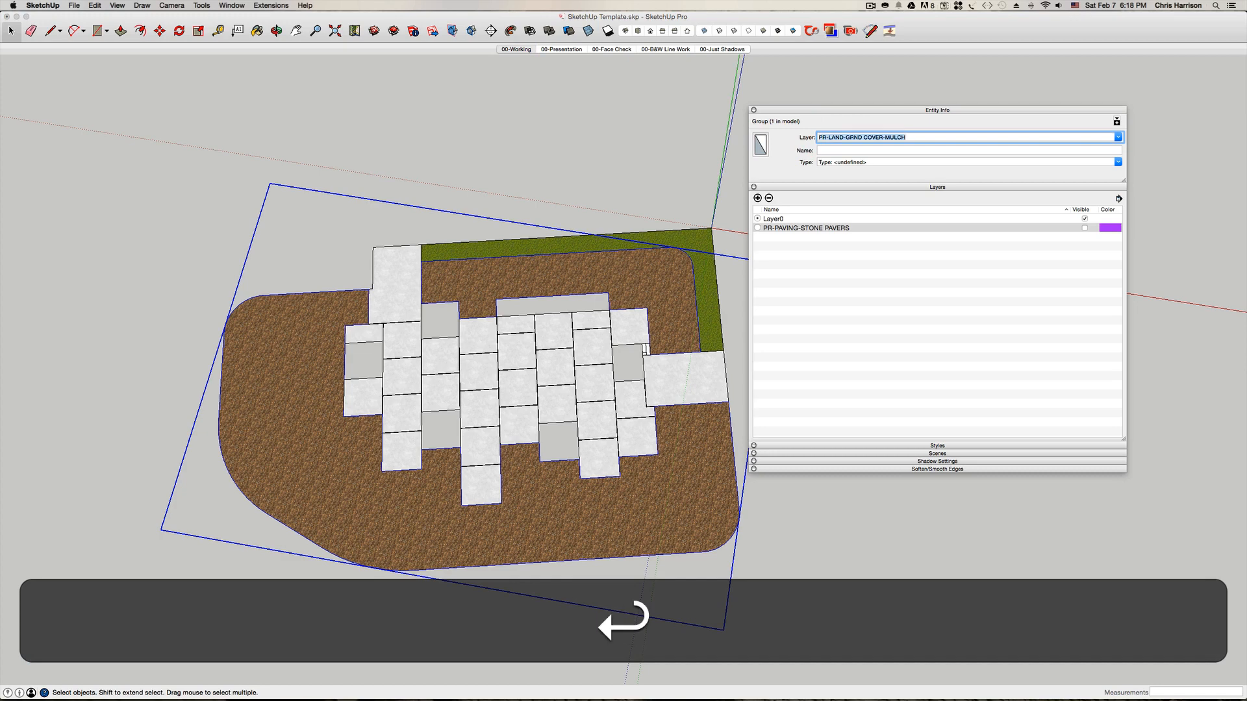
{"action": "left_click", "coordinate": [431, 139]}
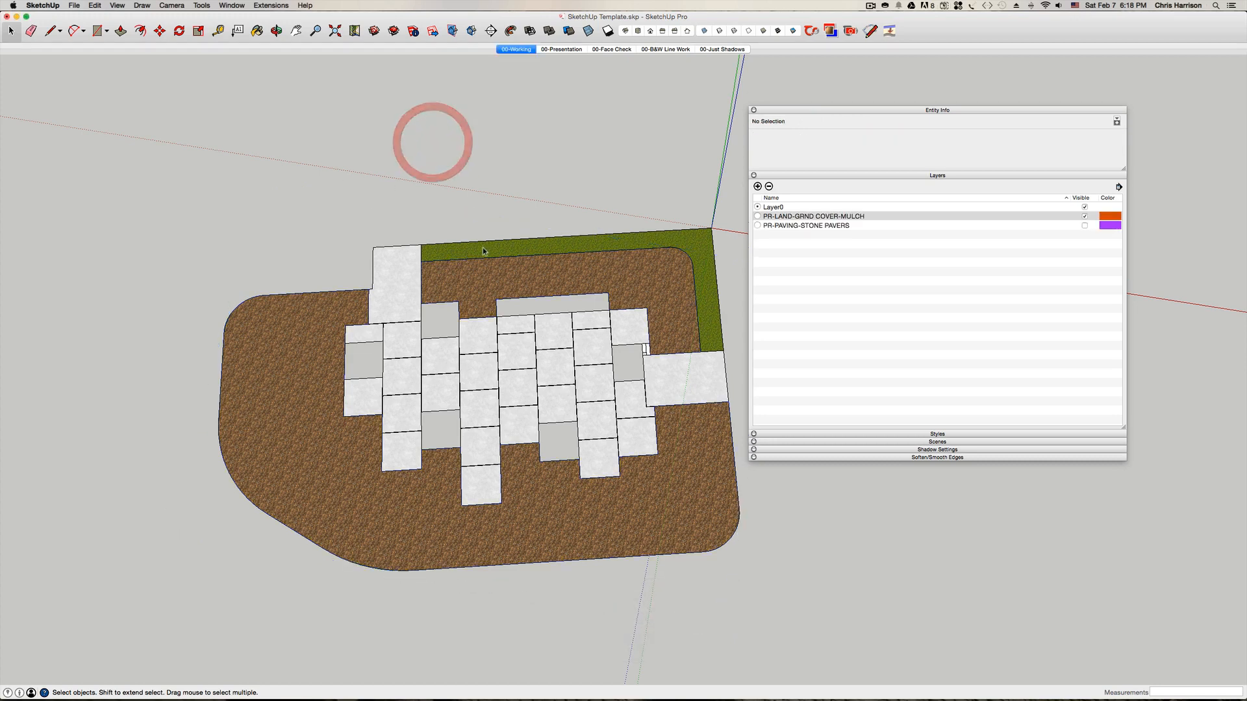
- Group the lawn strip and assign it to a new layer named PR-LAND-GRND COVER-LAWN
{"action": "left_click", "coordinate": [482, 251]}
{"action": "key", "text": "shift+super+g"}
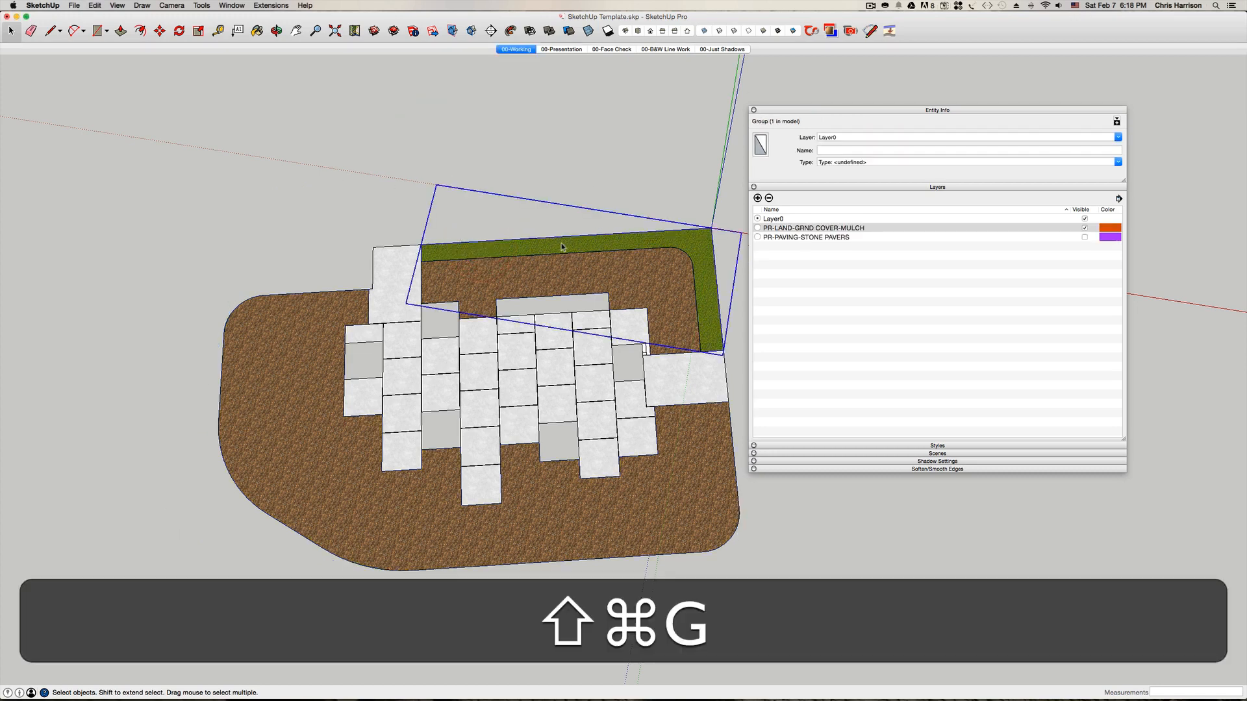
{"action": "left_click", "coordinate": [848, 137]}
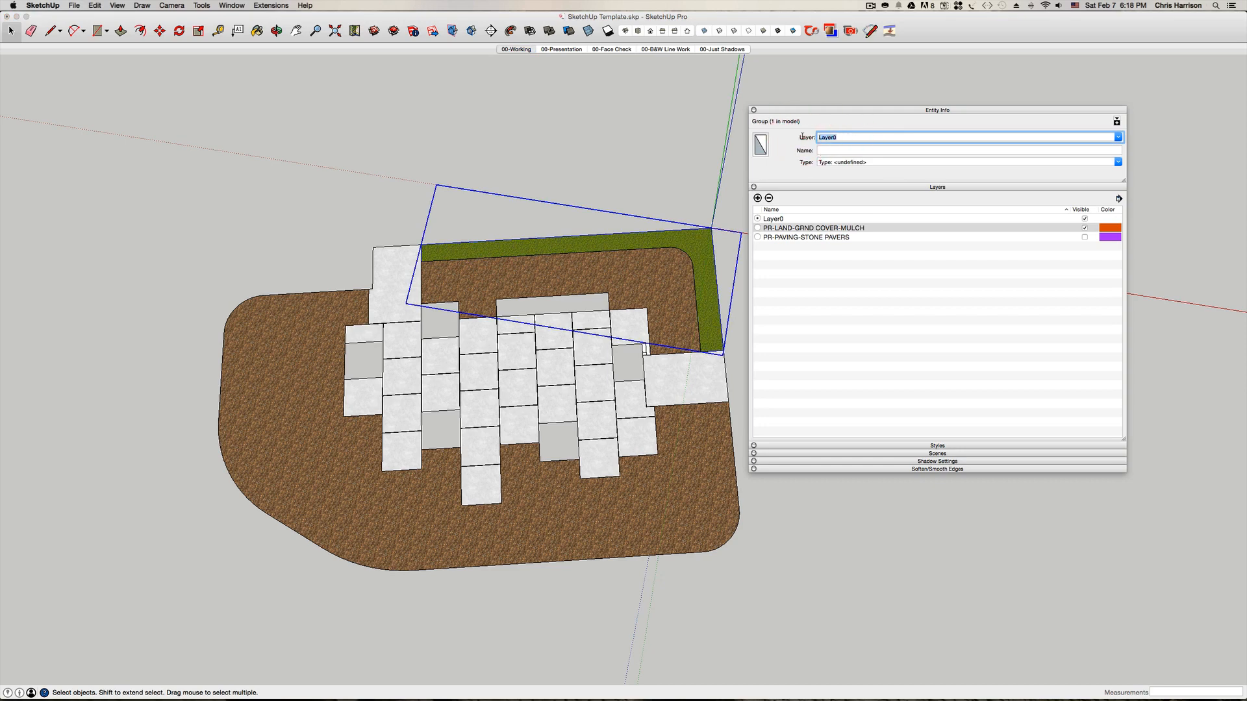
{"action": "type", "text": "pr"}
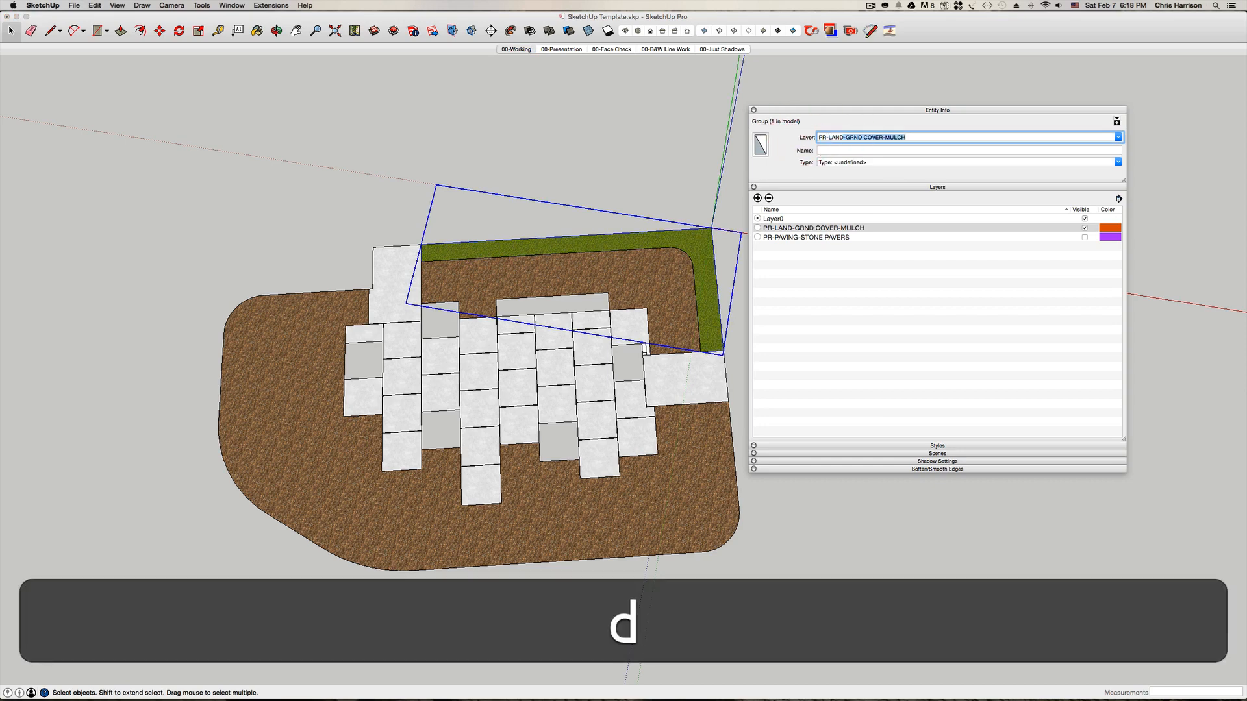
{"action": "type", "text": "rn"}
{"action": "key", "text": "BackSpace"}
{"action": "type", "text": "d"}
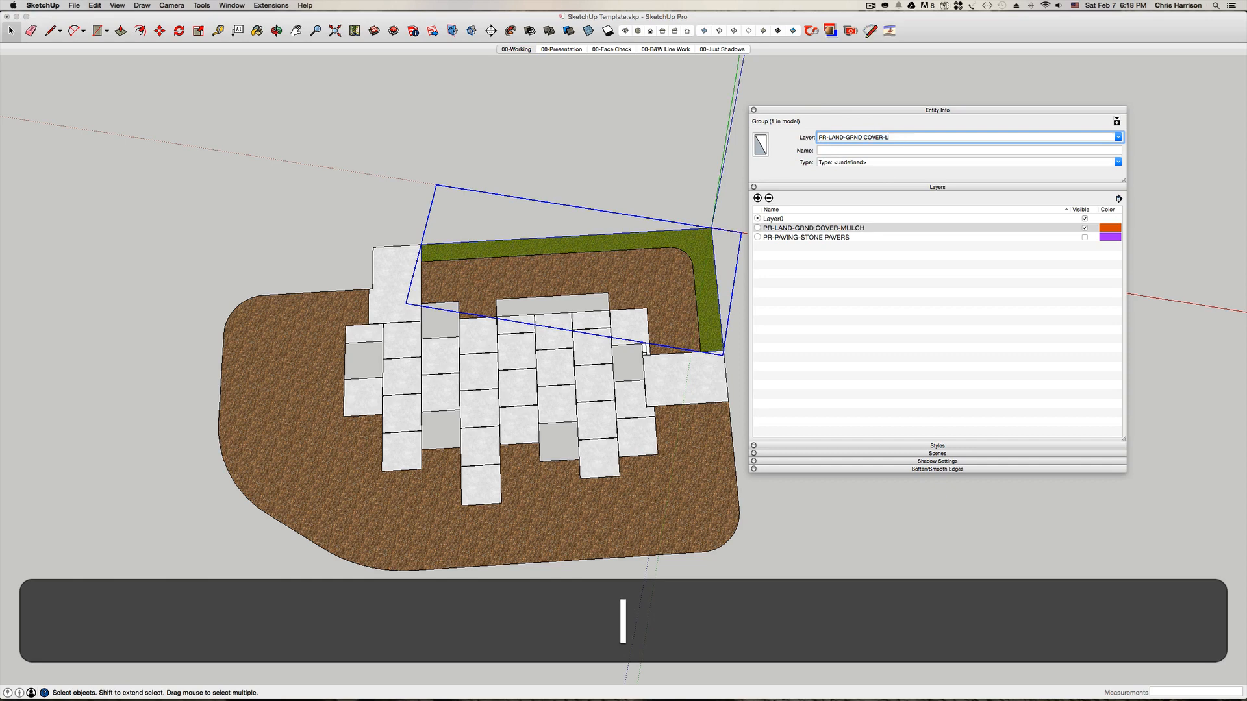
{"action": "type", "text": "LAWN"}
{"action": "key", "text": "Return"}
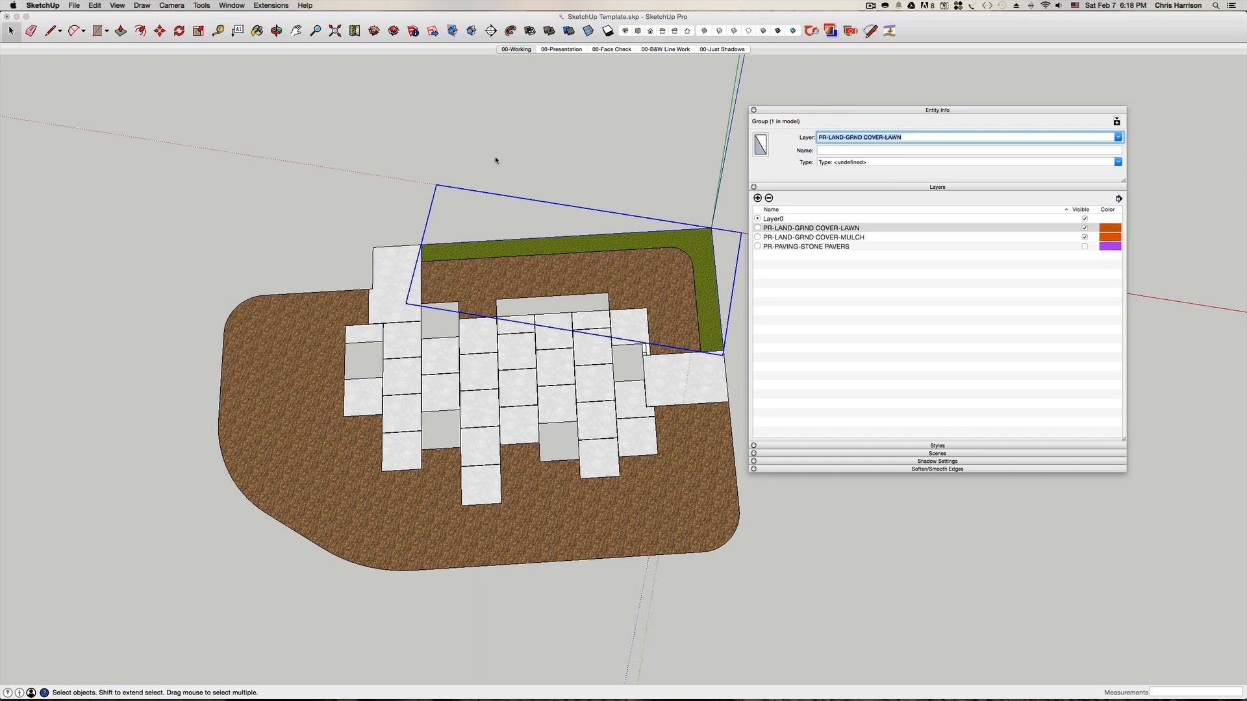
{"action": "left_click", "coordinate": [496, 157]}
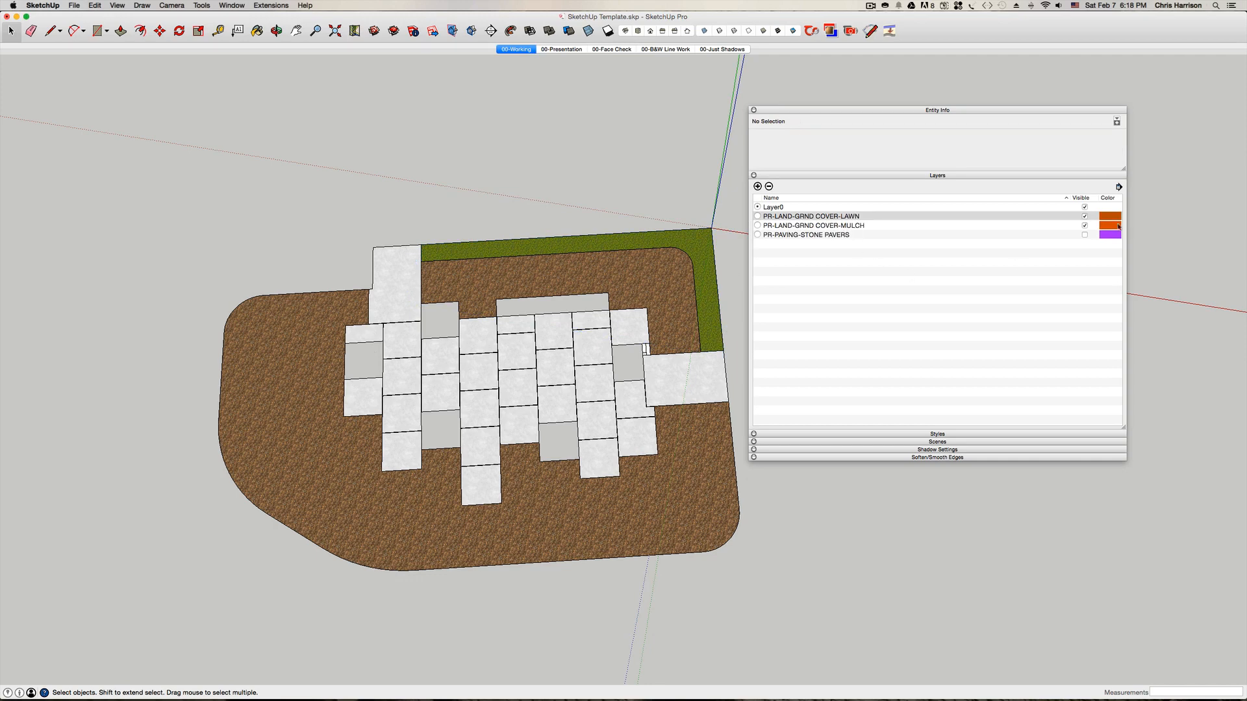
- Hide the mulch and lawn ground cover layers to inspect the remaining slab geometry
{"action": "left_click", "coordinate": [1085, 225]}
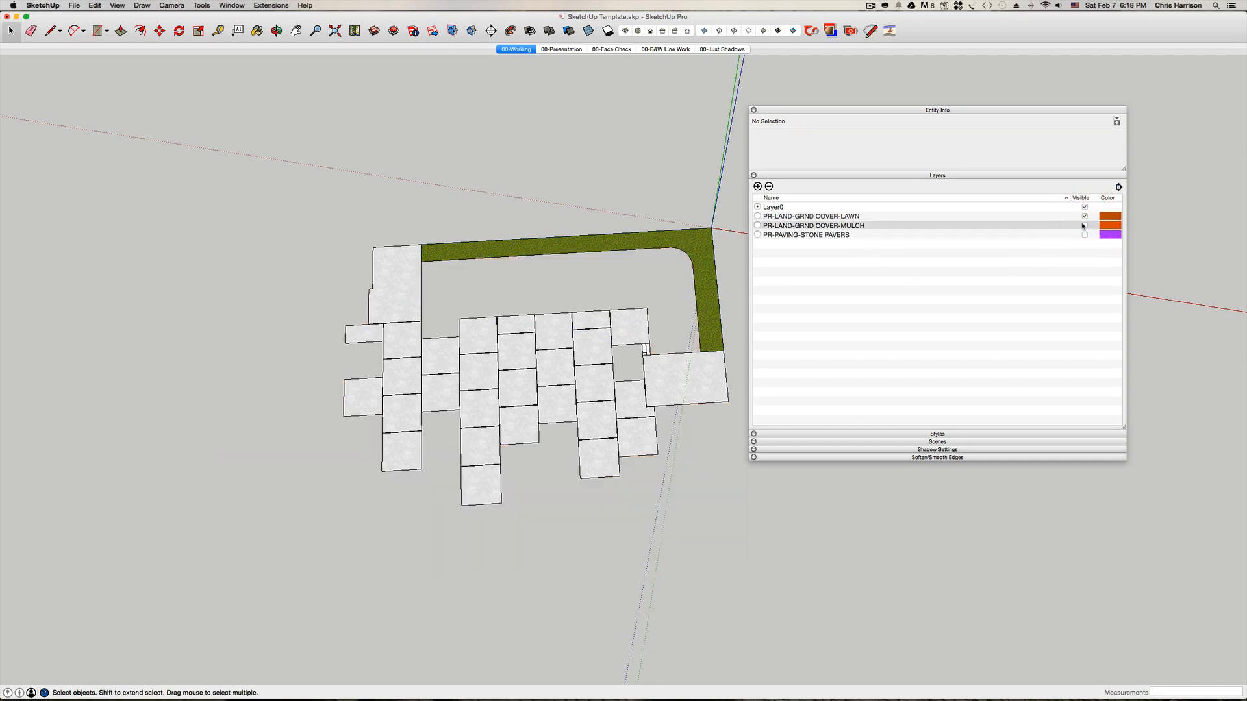
{"action": "left_click", "coordinate": [1084, 217]}
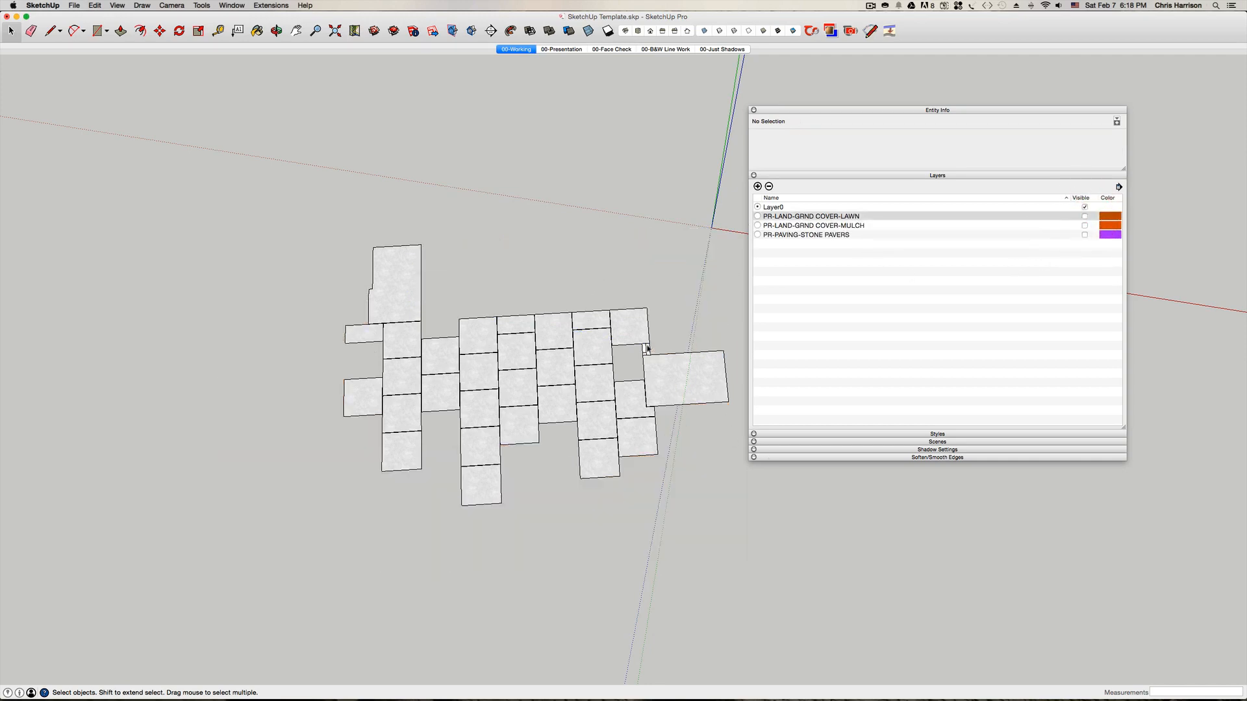
{"action": "scroll", "coordinate": [511, 376], "scroll_direction": "up", "scroll_amount": 3}
{"action": "scroll", "coordinate": [512, 377], "scroll_direction": "down", "scroll_amount": 3}
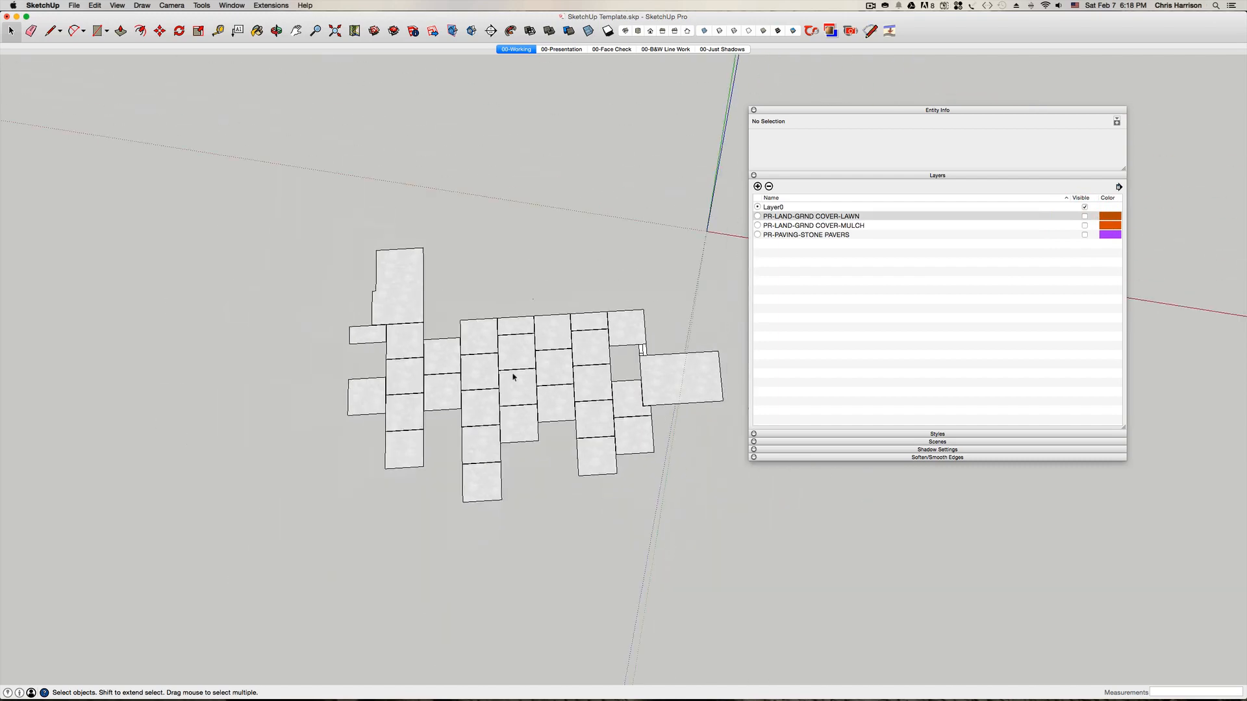
{"action": "left_click", "coordinate": [533, 248]}
- Make the lawn, mulch and PR-PAVING-STONE PAVERS layers visible
{"action": "left_click", "coordinate": [1084, 216]}
{"action": "left_click", "coordinate": [1084, 225]}
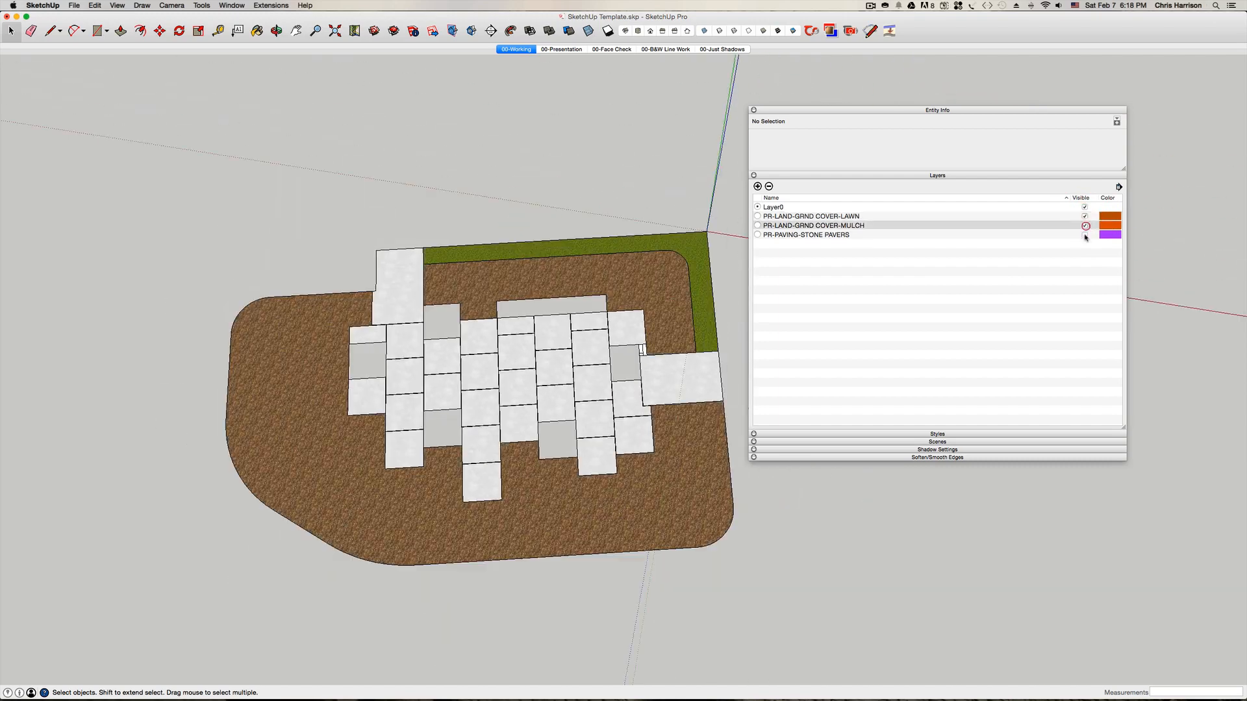
{"action": "left_click", "coordinate": [1084, 235]}
{"action": "key", "text": "shift+super+s"}
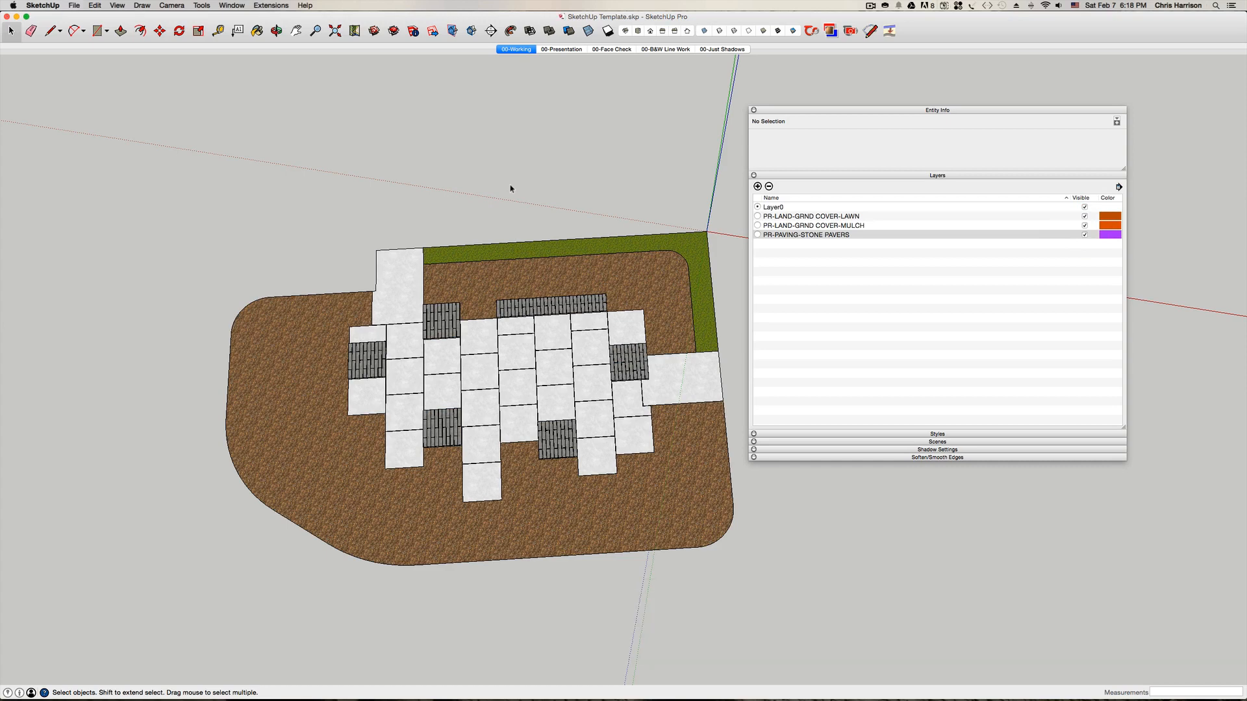
- Select all six textured paver groups and move them down 3.75" along the blue axis
{"action": "left_click", "coordinate": [556, 308]}
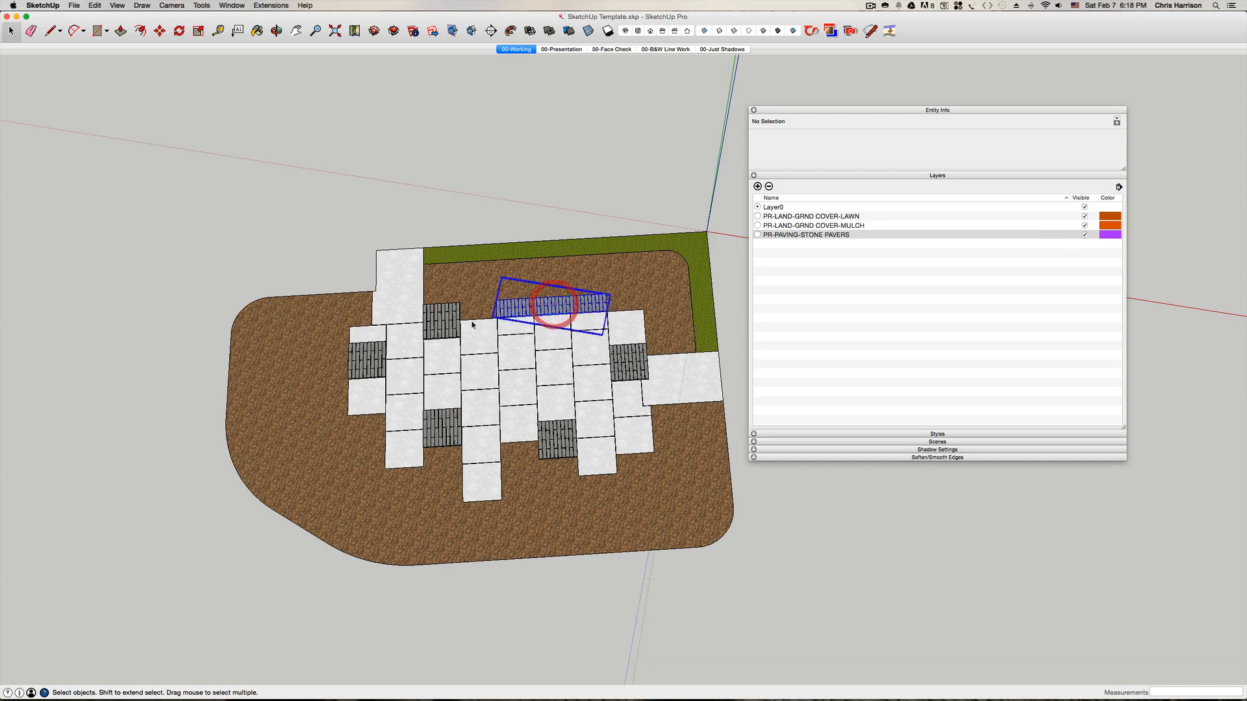
{"action": "left_click", "coordinate": [440, 320], "text": "shift"}
{"action": "left_click", "coordinate": [368, 364], "text": "shift"}
{"action": "left_click", "coordinate": [442, 427], "text": "shift"}
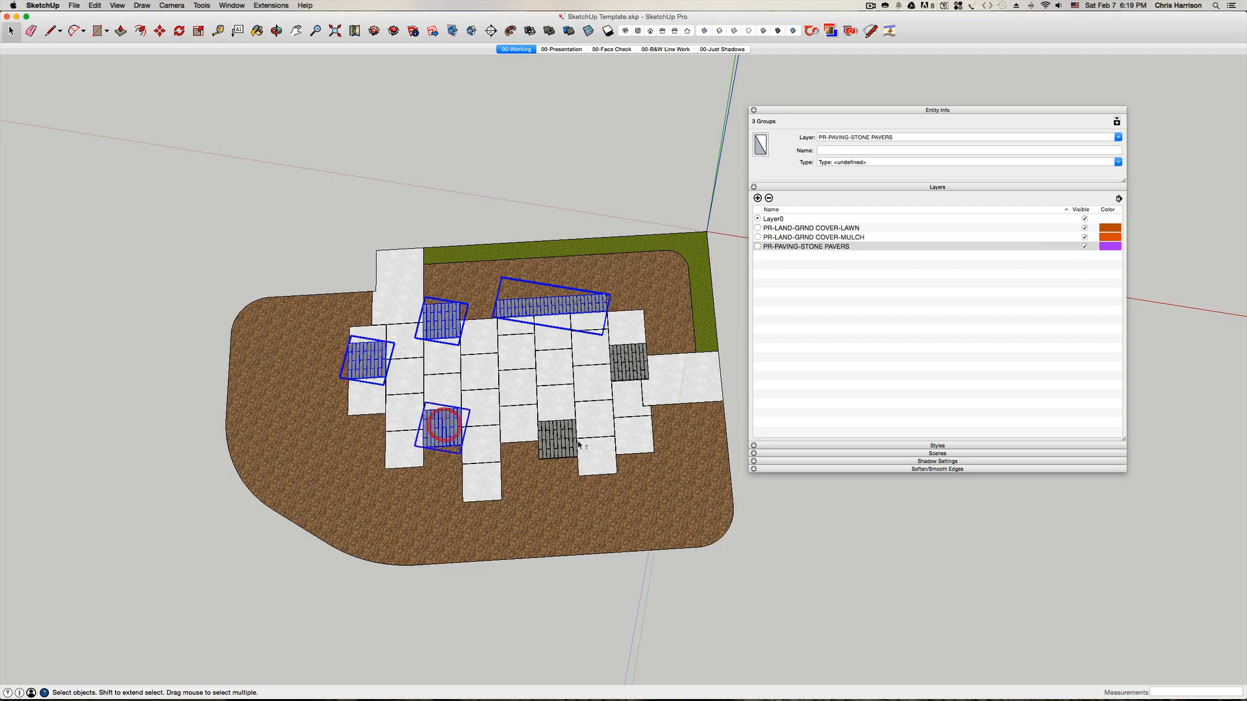
{"action": "left_click", "coordinate": [629, 362], "text": "shift"}
{"action": "left_click", "coordinate": [571, 431], "text": "shift"}
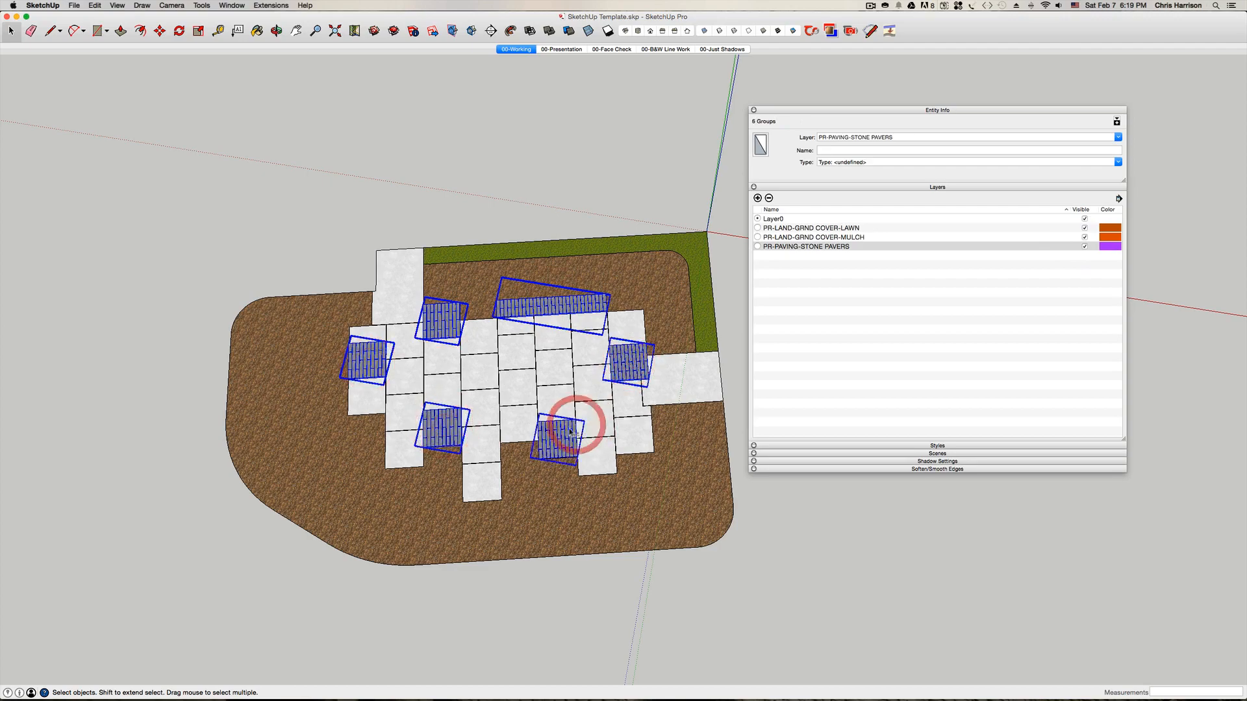
{"action": "scroll", "coordinate": [576, 420], "scroll_direction": "up", "scroll_amount": 5}
{"action": "middle_click_drag", "start_coordinate": [576, 420], "coordinate": [692, 419]}
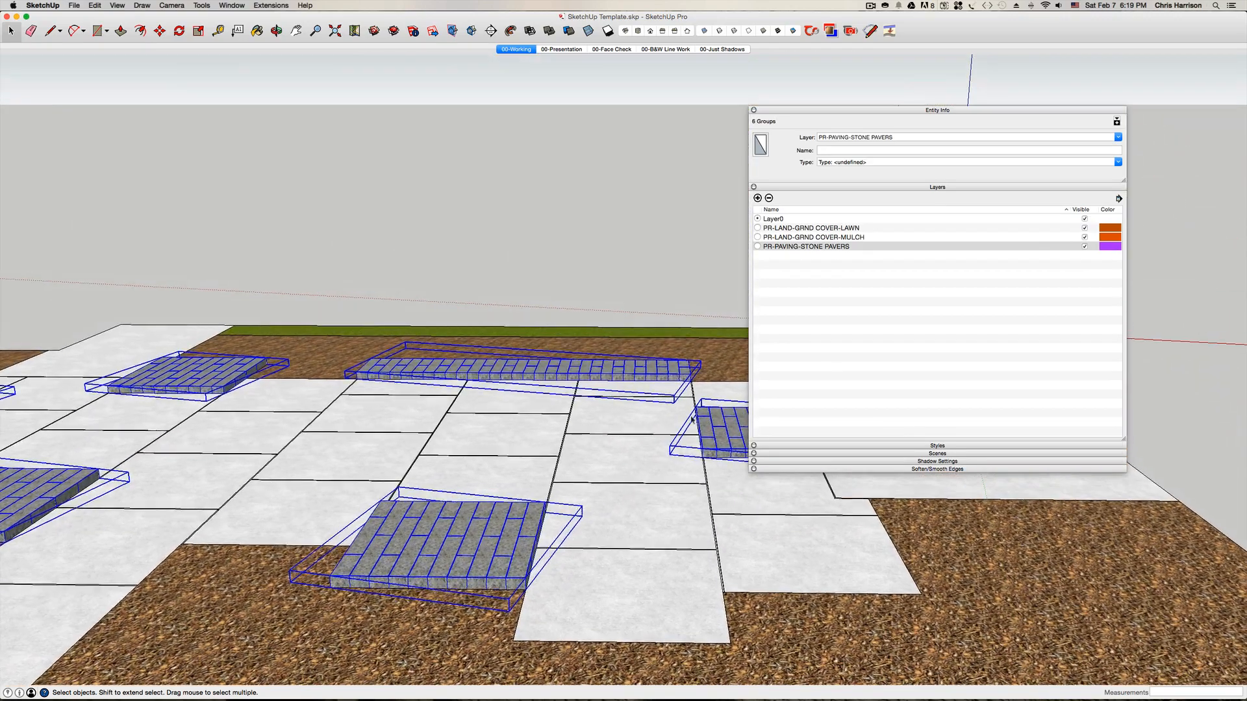
{"action": "key", "text": "m"}
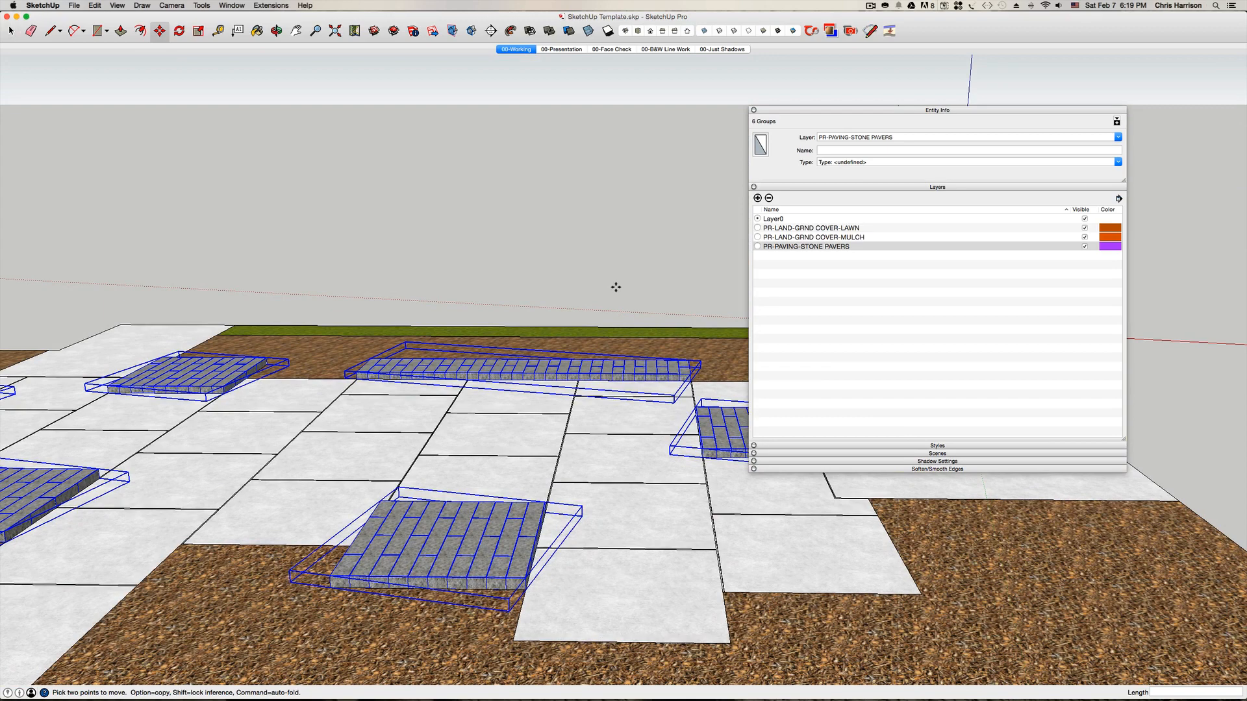
{"action": "left_click", "coordinate": [615, 287]}
{"action": "key", "text": "Up"}
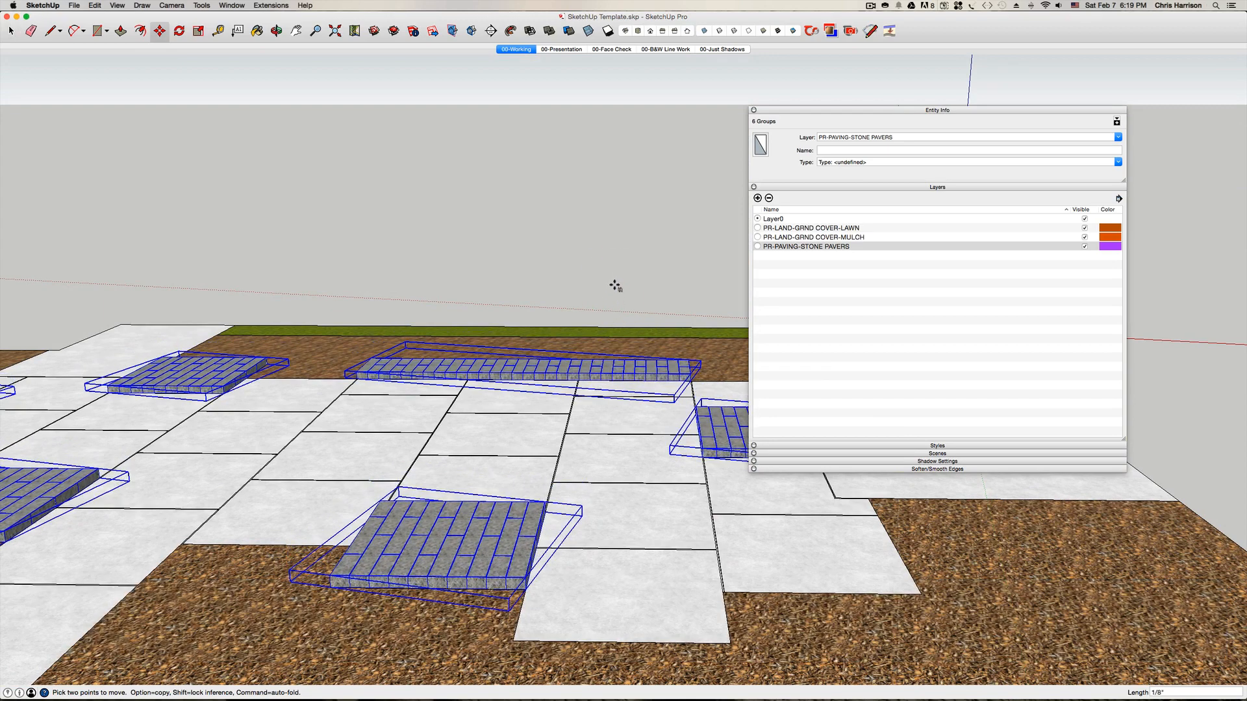
{"action": "key", "text": "Return"}
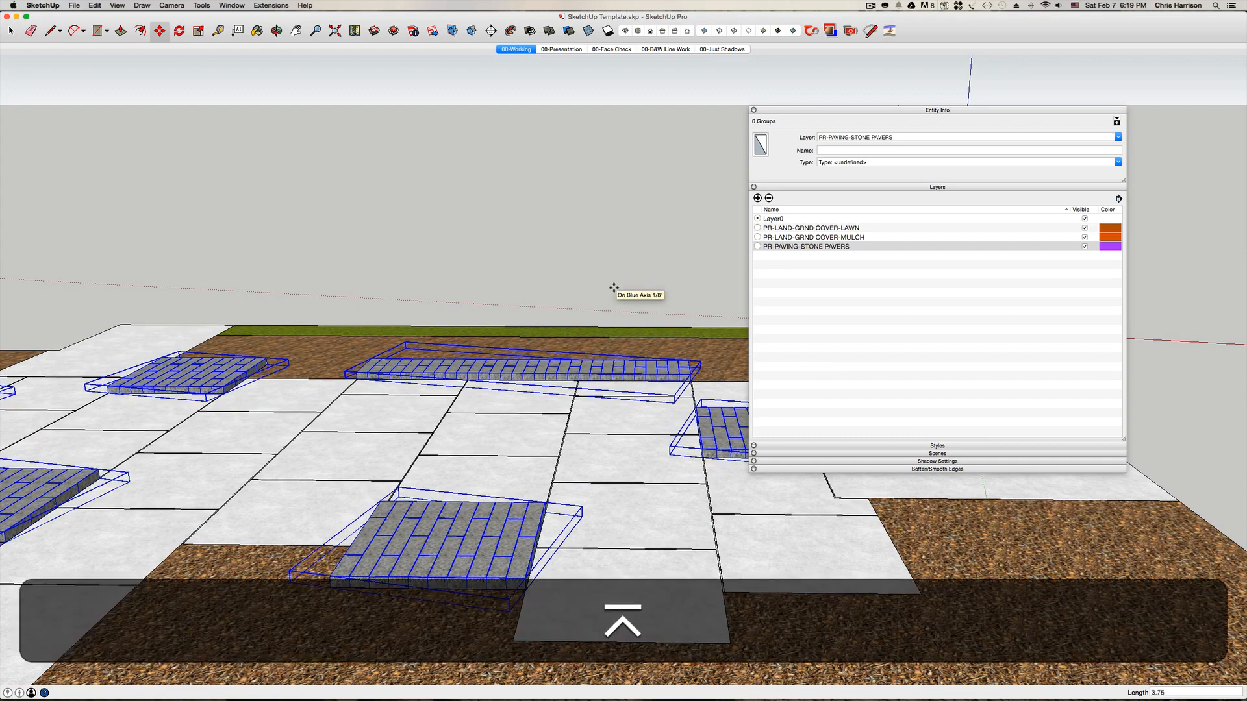
{"action": "key", "text": "space"}
{"action": "left_click", "coordinate": [563, 279]}
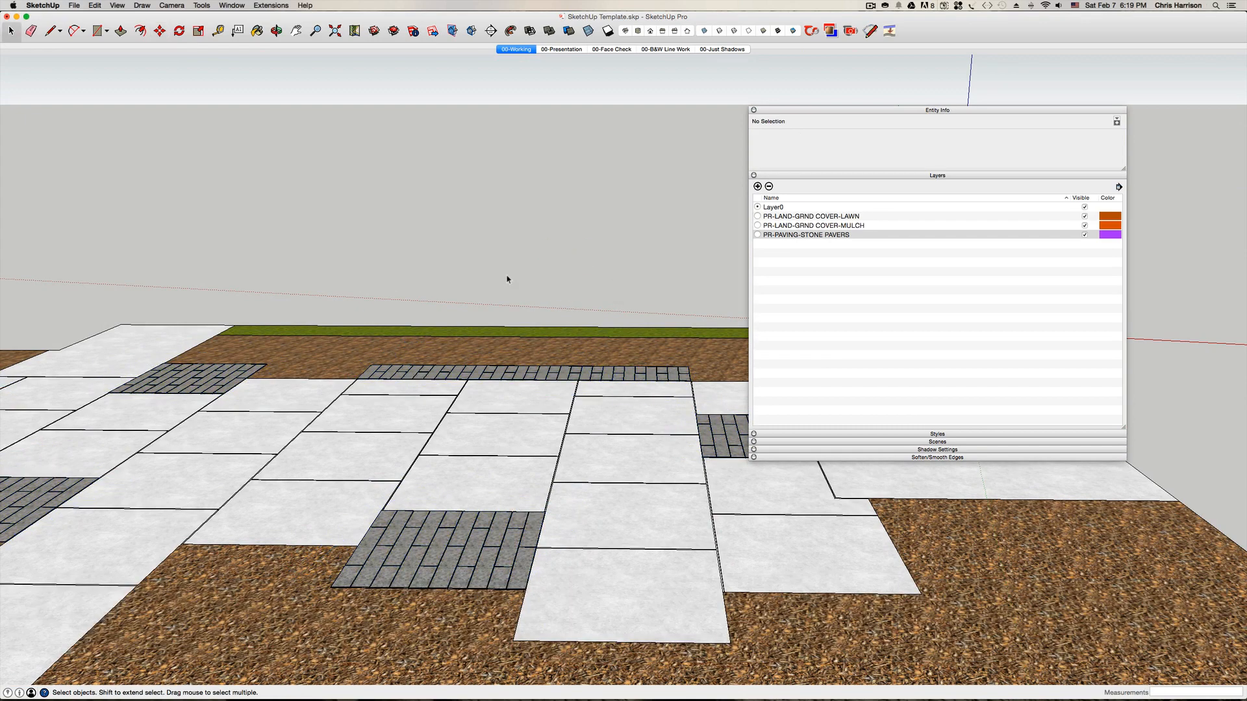
- Examine up close how the lowered paver groups sit against the surrounding white slabs
{"action": "middle_click_drag", "start_coordinate": [506, 278], "coordinate": [529, 321]}
{"action": "scroll", "coordinate": [549, 490], "scroll_direction": "up", "scroll_amount": 10}
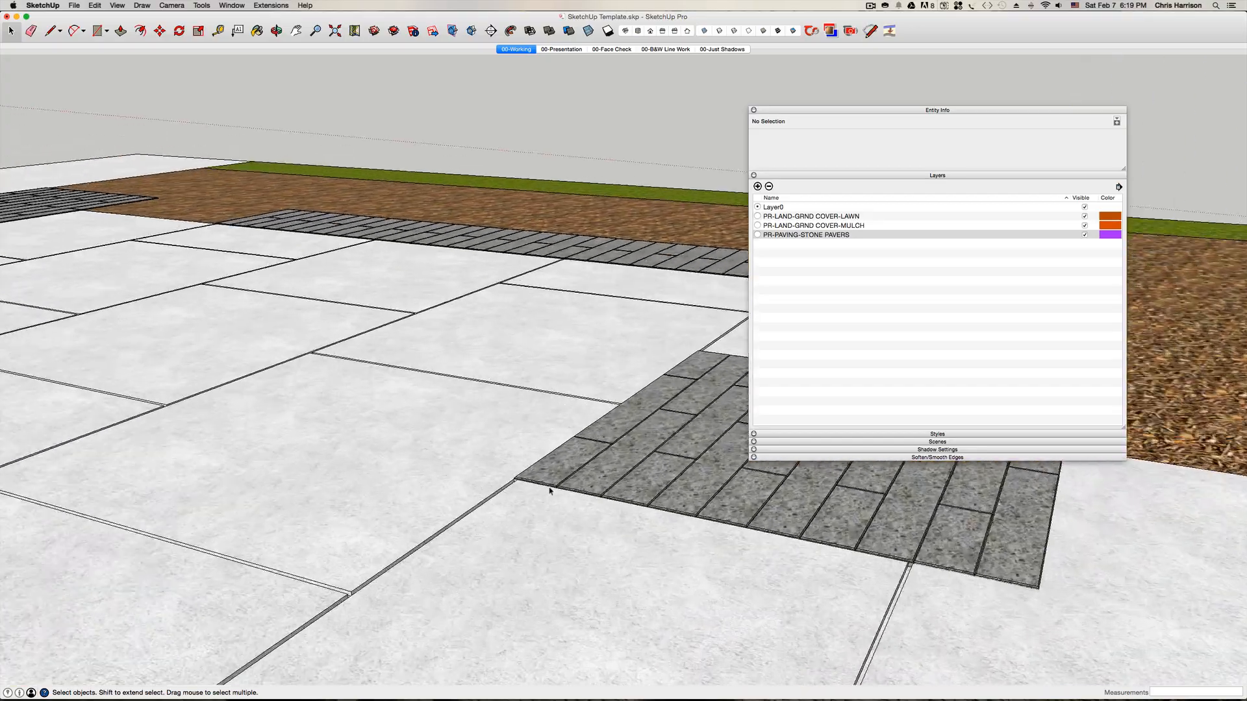
{"action": "scroll", "coordinate": [565, 451], "scroll_direction": "down", "scroll_amount": 10}
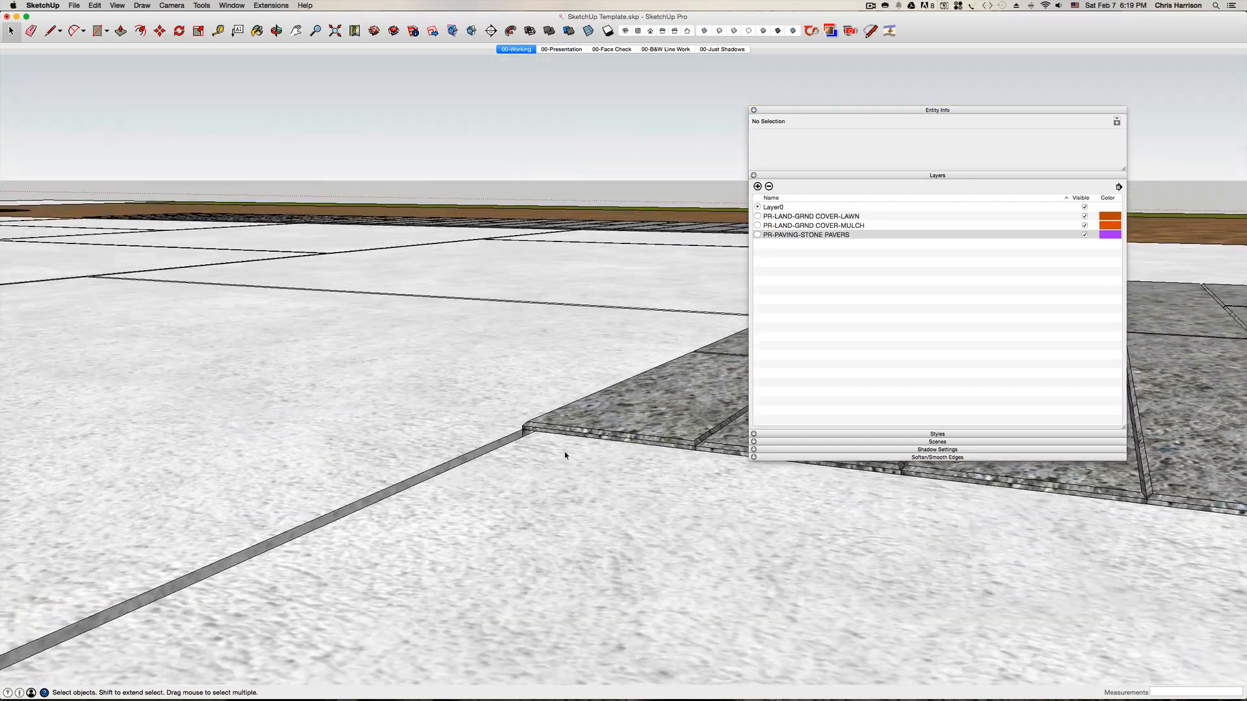
{"action": "scroll", "coordinate": [565, 456], "scroll_direction": "down", "scroll_amount": 10}
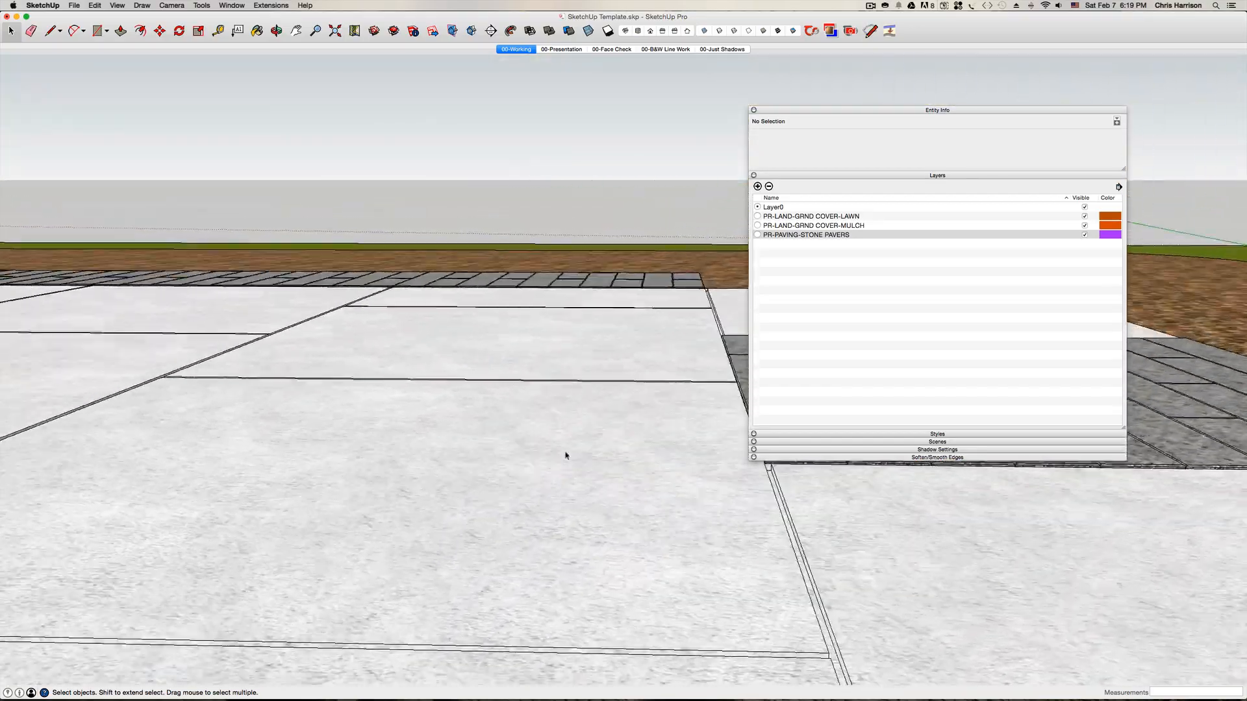
{"action": "scroll", "coordinate": [565, 455], "scroll_direction": "up", "scroll_amount": 2}
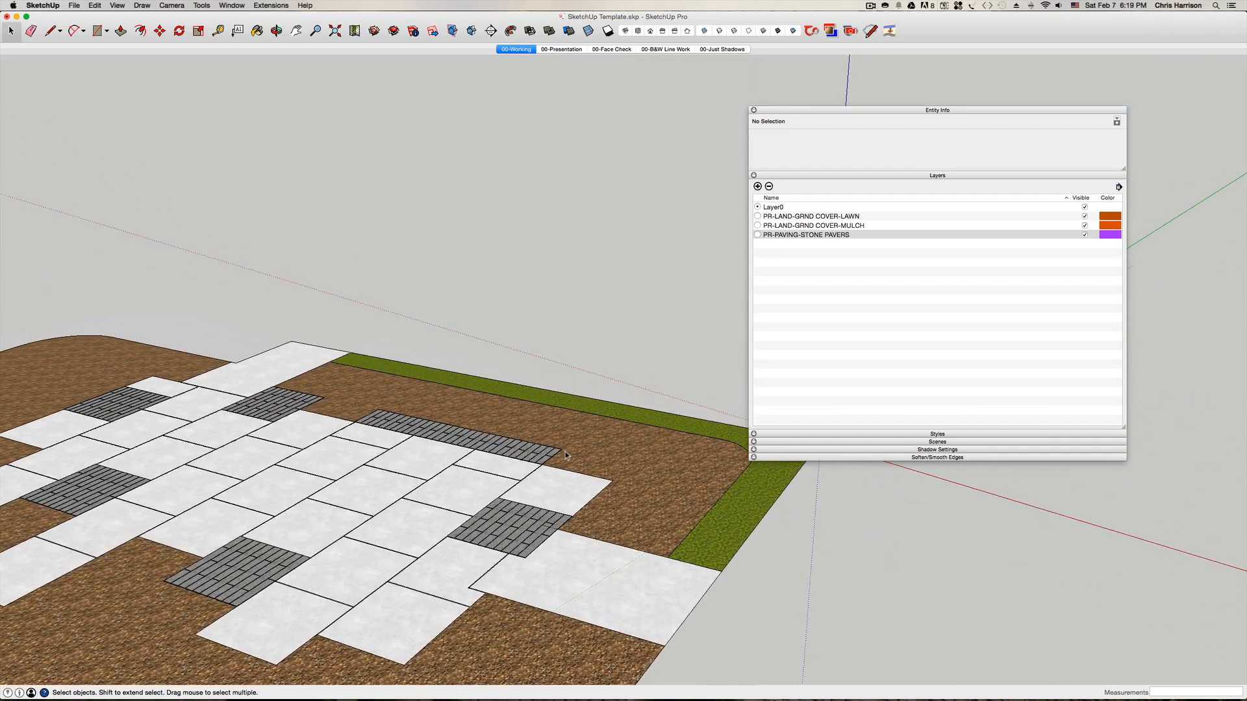
{"action": "key", "text": "shift+super+s"}
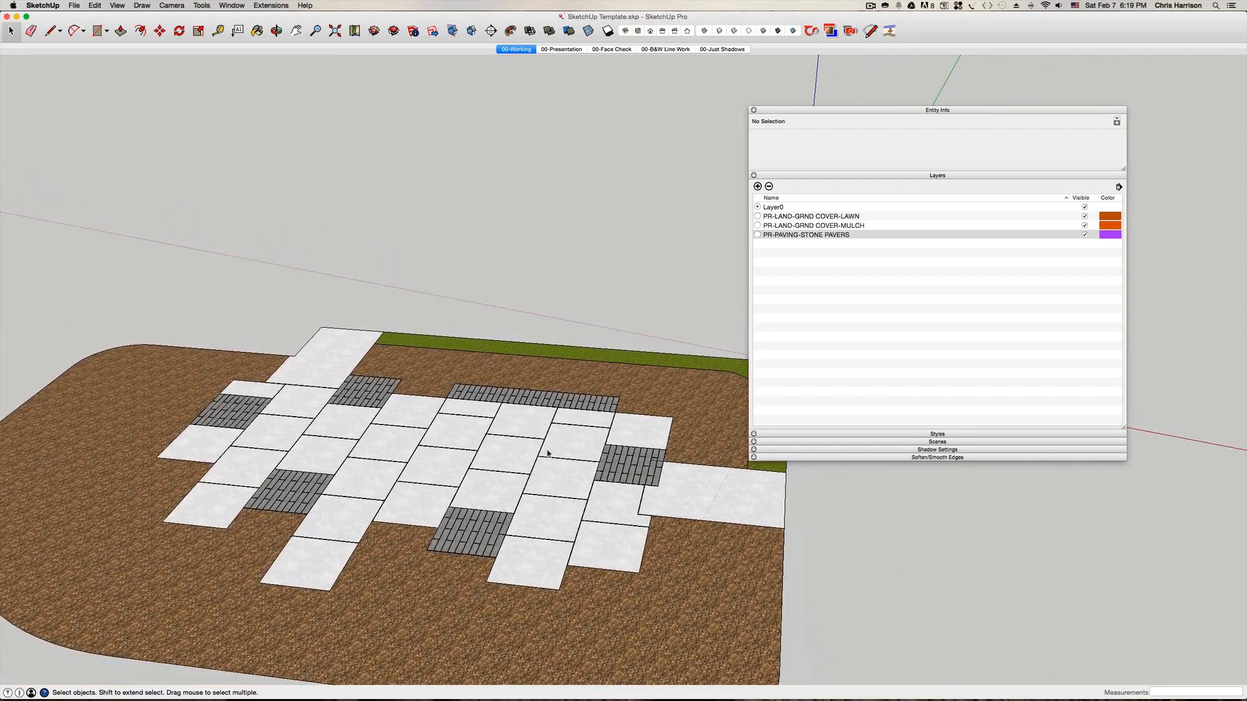
- Inside the square paver group beside the right-hand walkway slab, delete the Stone Paver 2-Long at its front right corner
{"action": "scroll", "coordinate": [671, 458], "scroll_direction": "up", "scroll_amount": 5}
{"action": "middle_click_drag", "start_coordinate": [671, 458], "coordinate": [612, 491]}
{"action": "scroll", "coordinate": [613, 490], "scroll_direction": "up", "scroll_amount": 5}
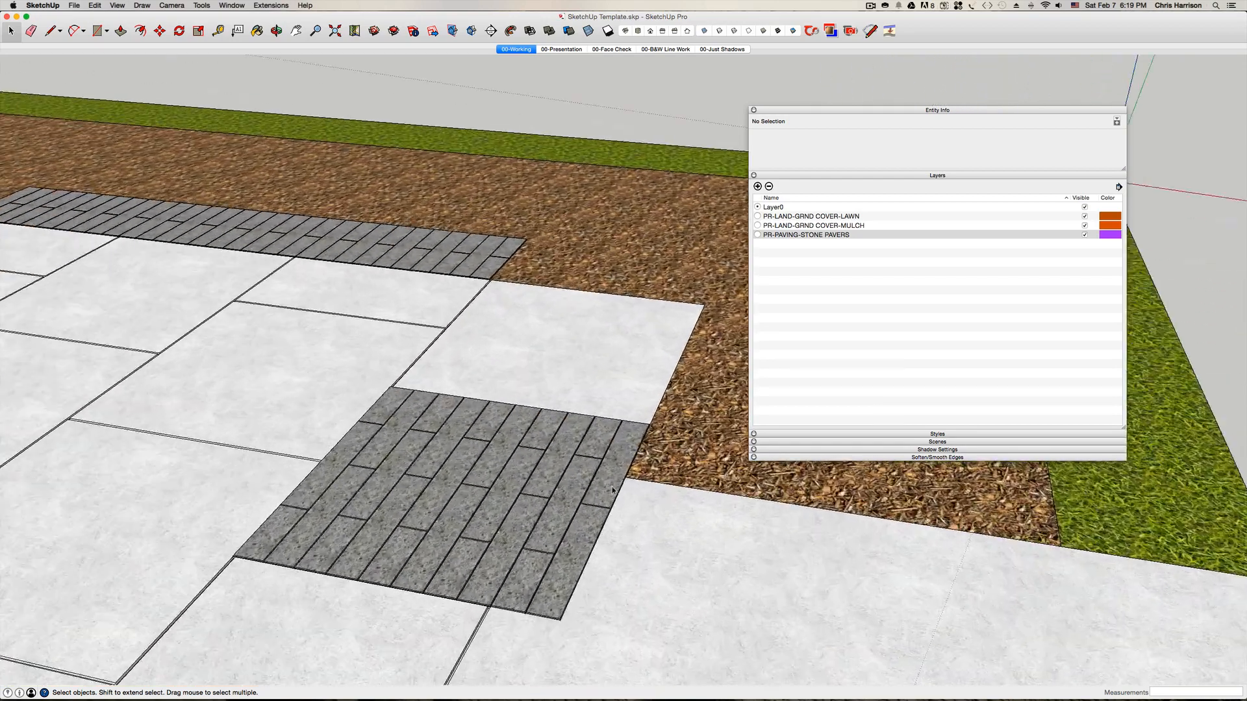
{"action": "double_click", "coordinate": [577, 574]}
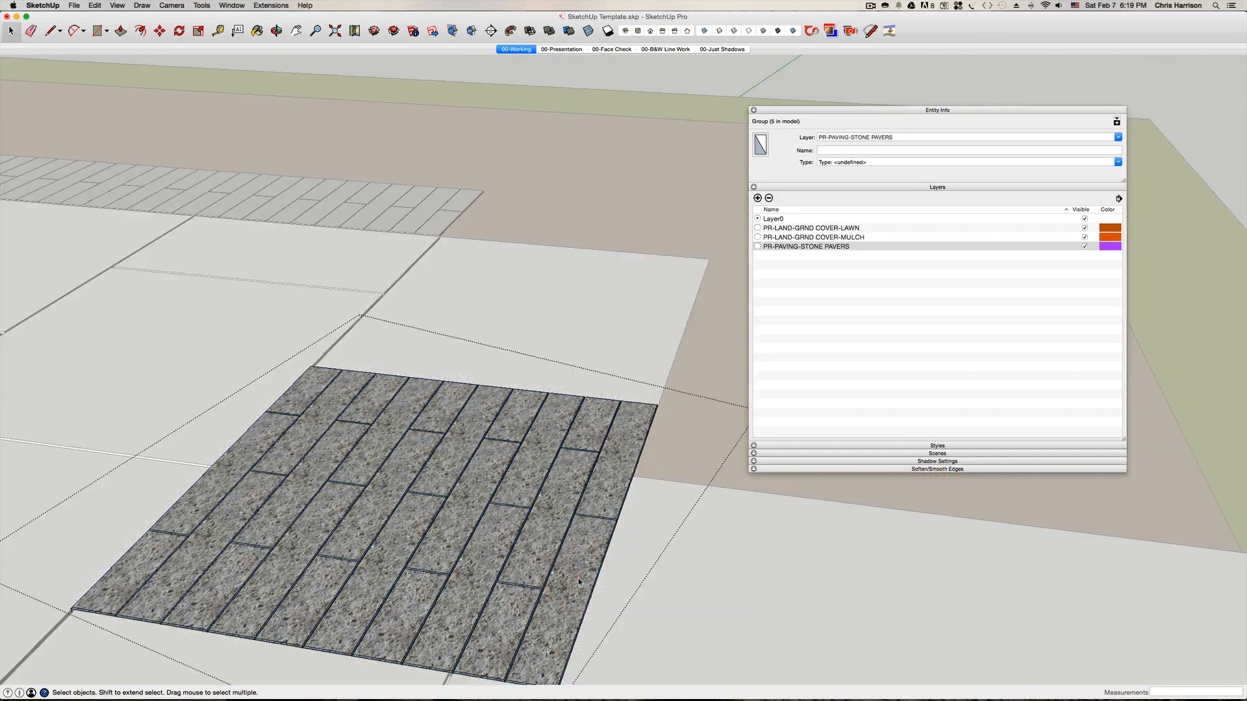
{"action": "key", "text": "super+z"}
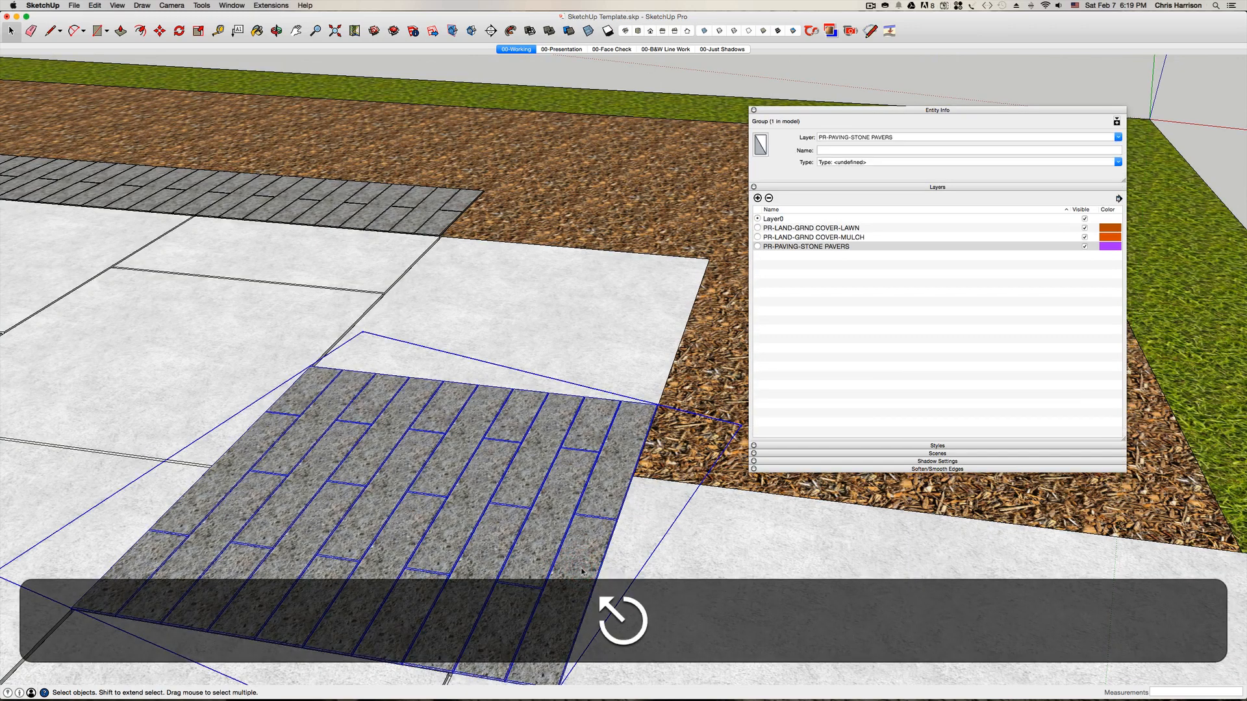
{"action": "double_click", "coordinate": [582, 571]}
{"action": "left_click", "coordinate": [581, 572]}
{"action": "key", "text": "Delete"}
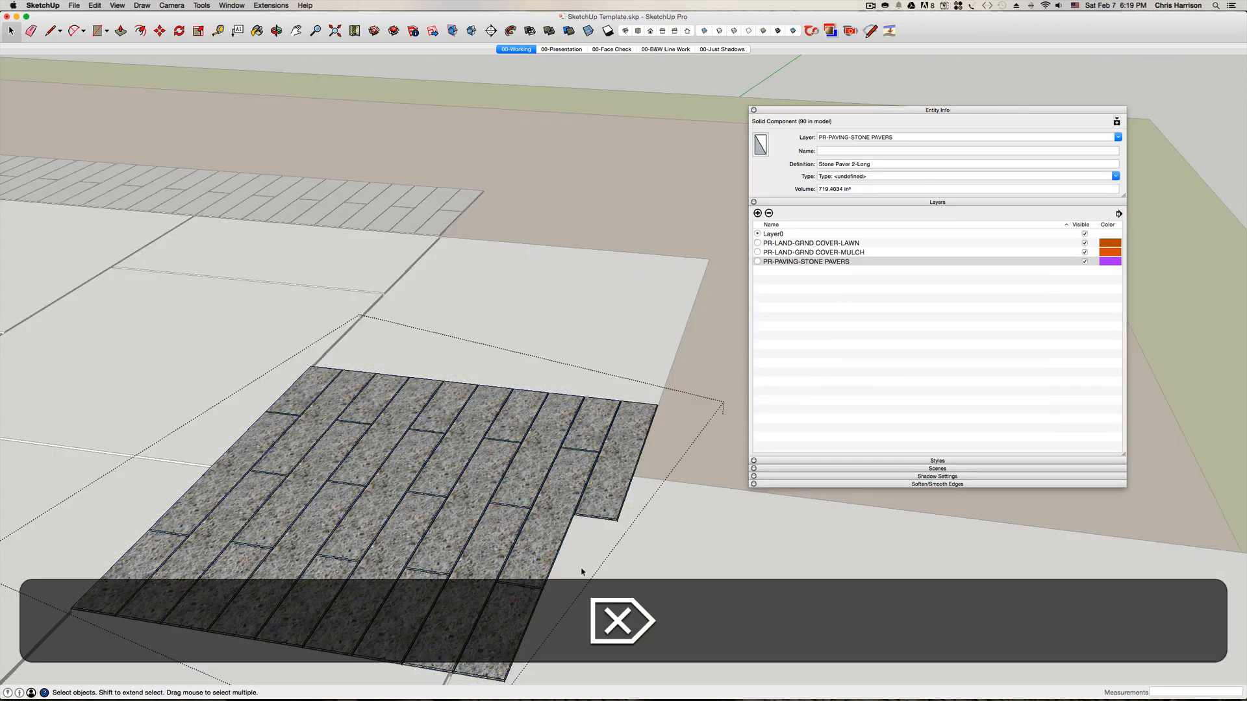
{"action": "scroll", "coordinate": [582, 572], "scroll_direction": "down", "scroll_amount": 5}
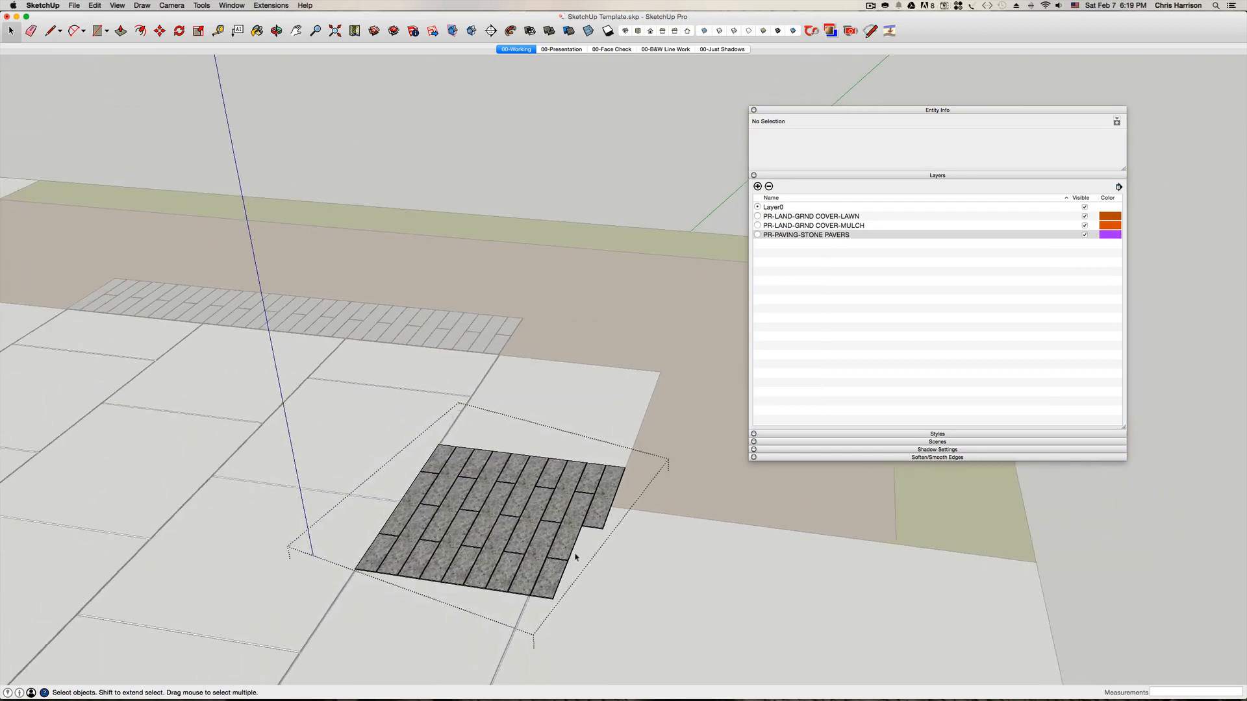
- Delete the remaining stone pavers at the square paver group's front right corner that overlap the walkway slab, and leave the group
{"action": "scroll", "coordinate": [575, 557], "scroll_direction": "up", "scroll_amount": 1}
{"action": "left_click", "coordinate": [542, 584]}
{"action": "key", "text": "BackSpace"}
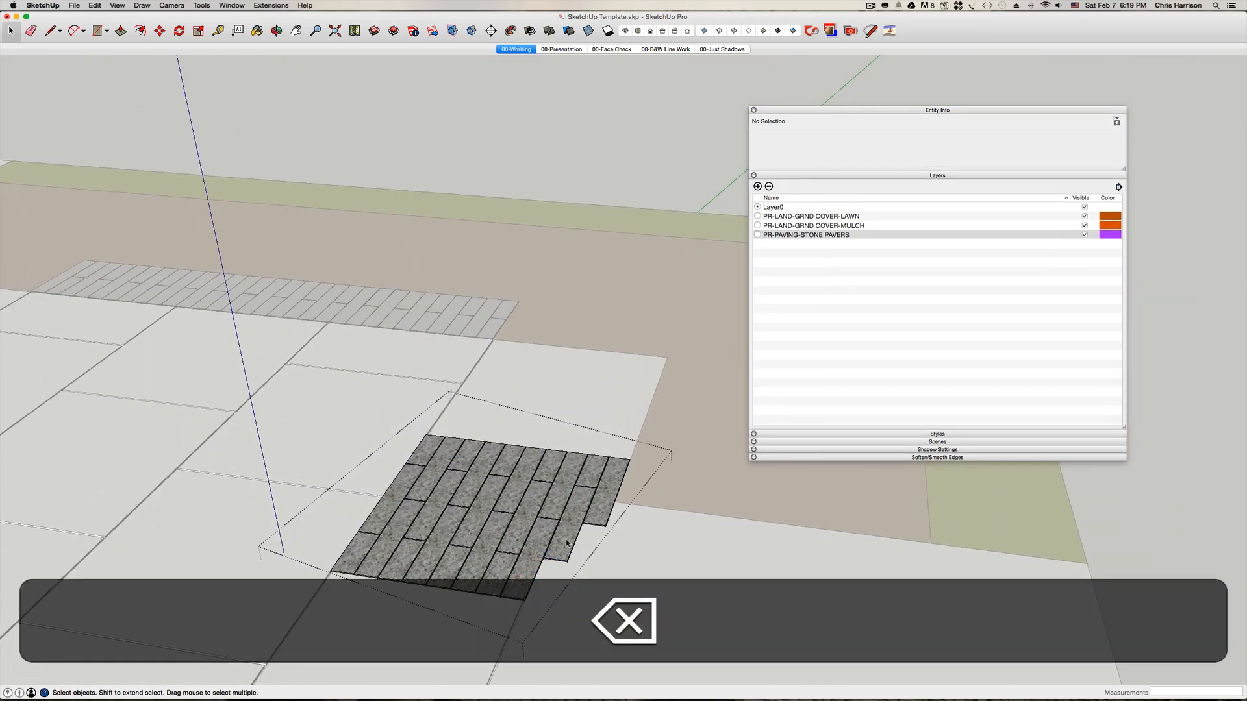
{"action": "left_click", "coordinate": [588, 503]}
{"action": "key", "text": "BackSpace"}
{"action": "scroll", "coordinate": [595, 462], "scroll_direction": "up", "scroll_amount": 2}
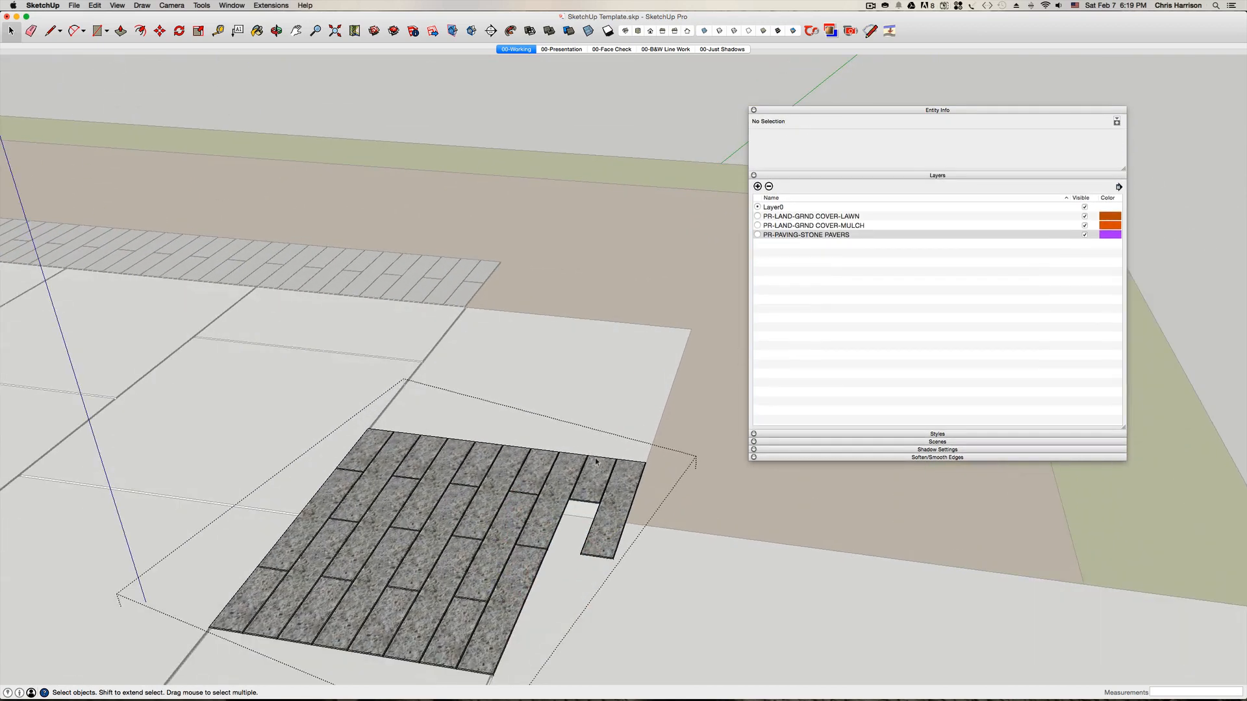
{"action": "left_click", "coordinate": [611, 513]}
{"action": "key", "text": "BackSpace"}
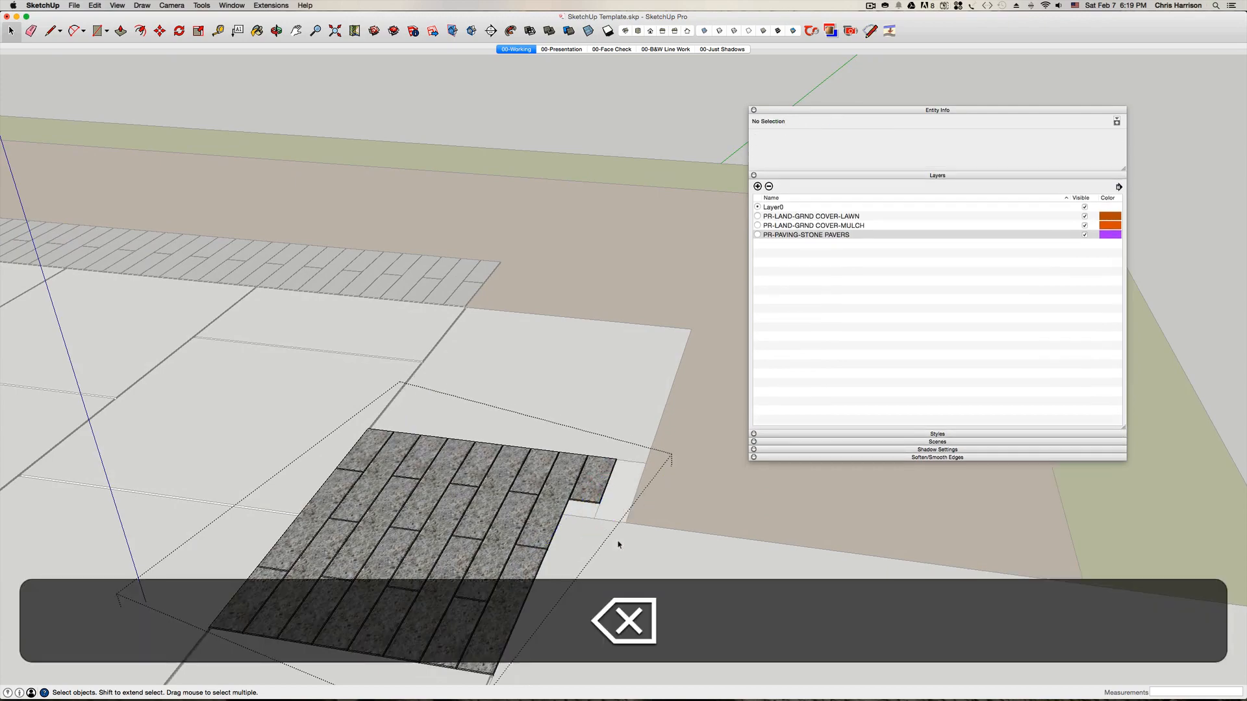
{"action": "left_click", "coordinate": [591, 517]}
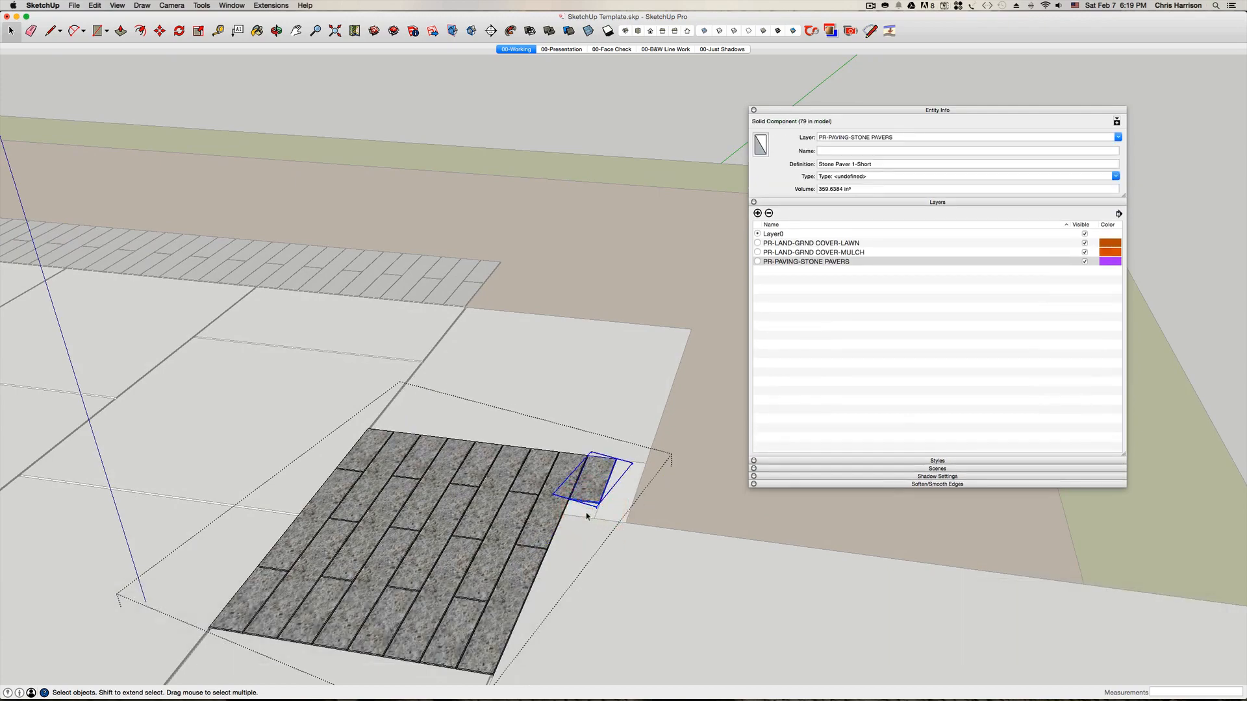
{"action": "scroll", "coordinate": [586, 516], "scroll_direction": "up", "scroll_amount": 2}
{"action": "key", "text": "BackSpace"}
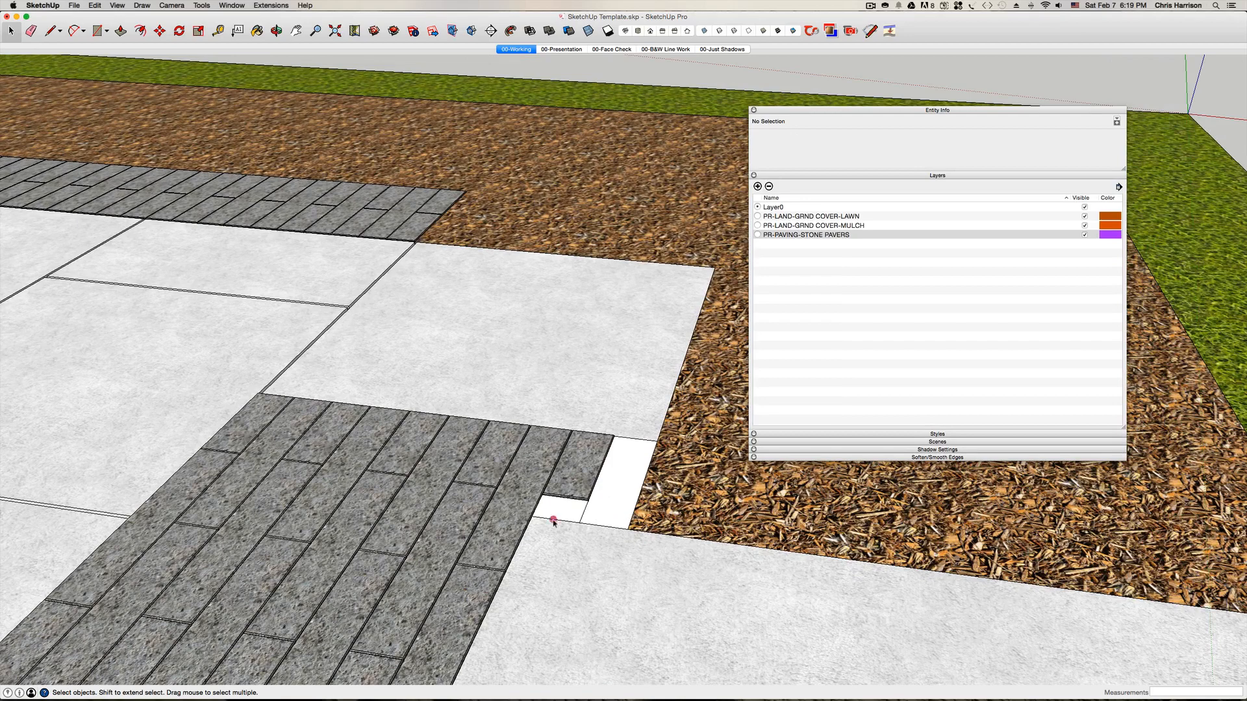
- Make the long white face and its edges in the paver gap beside the mulch into a group
{"action": "left_click", "coordinate": [556, 515]}
{"action": "left_click", "coordinate": [627, 493]}
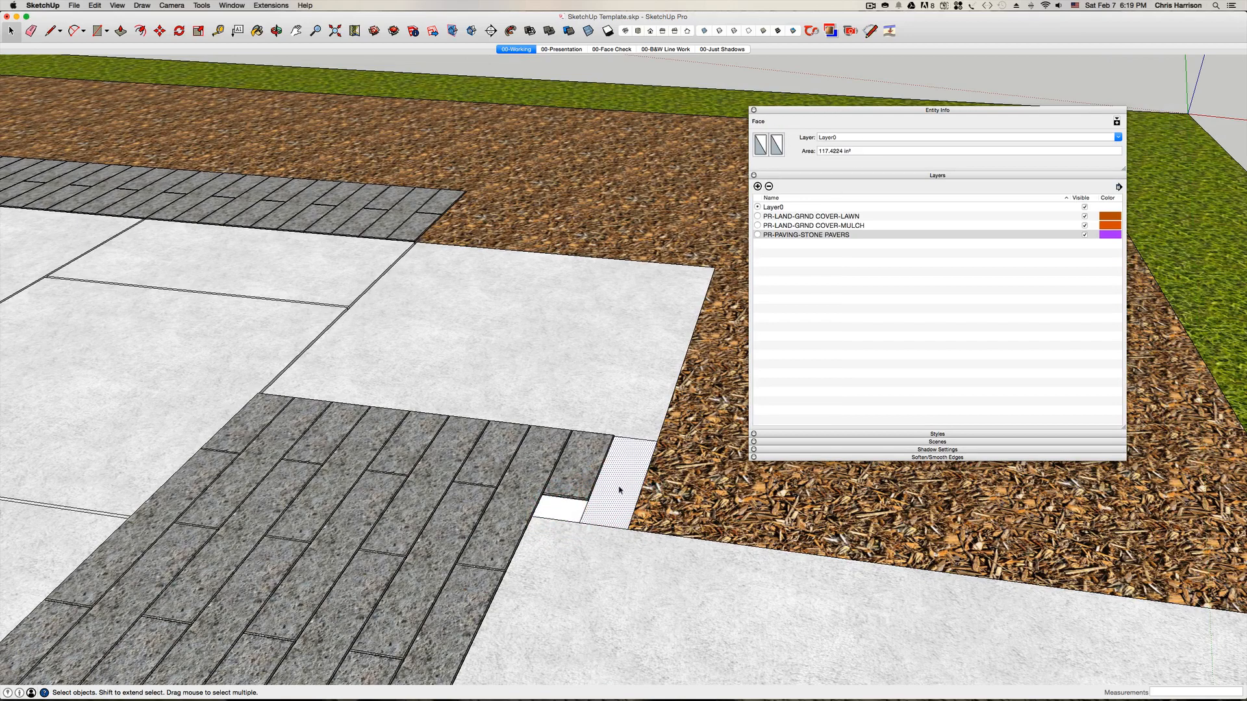
{"action": "double_click", "coordinate": [619, 490]}
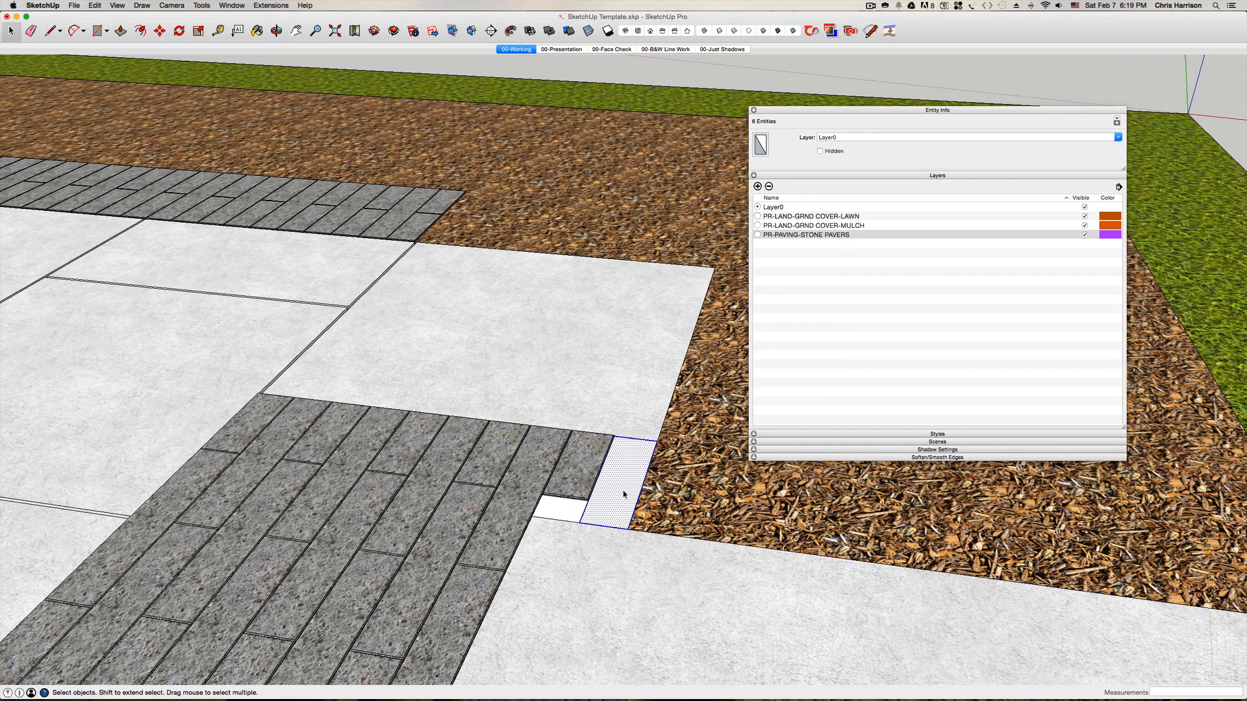
{"action": "right_click", "coordinate": [626, 495]}
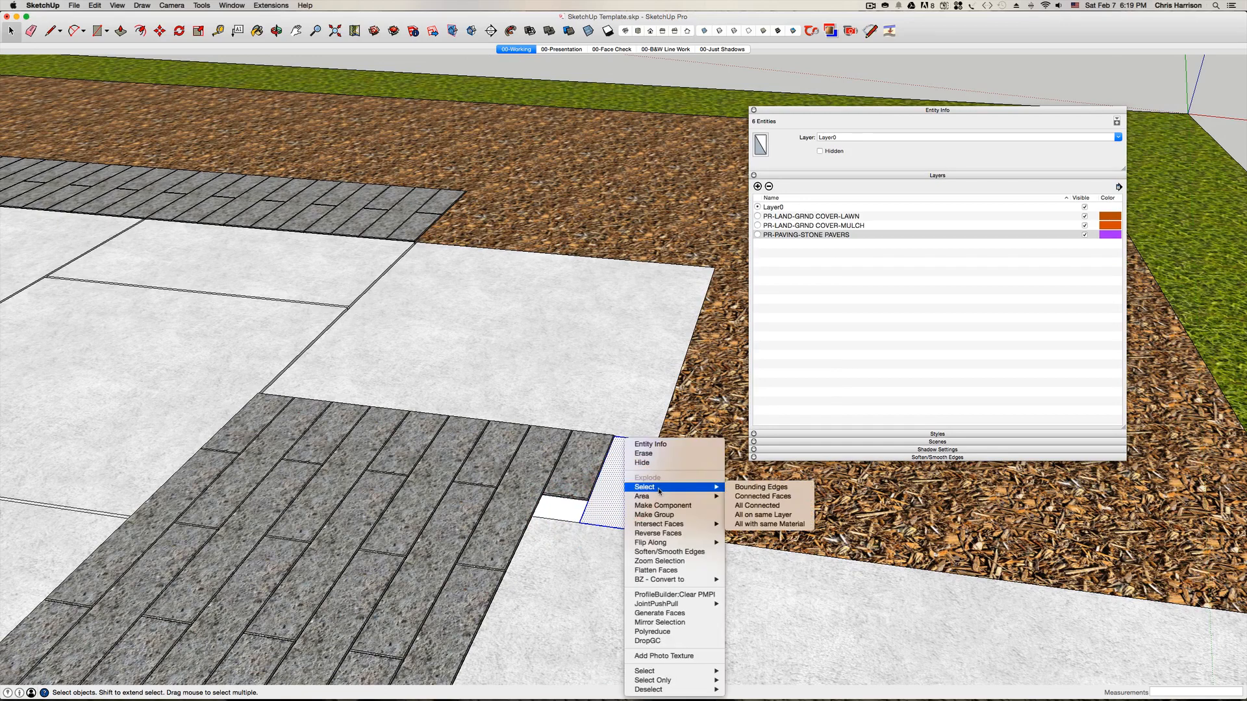
{"action": "left_click", "coordinate": [664, 515]}
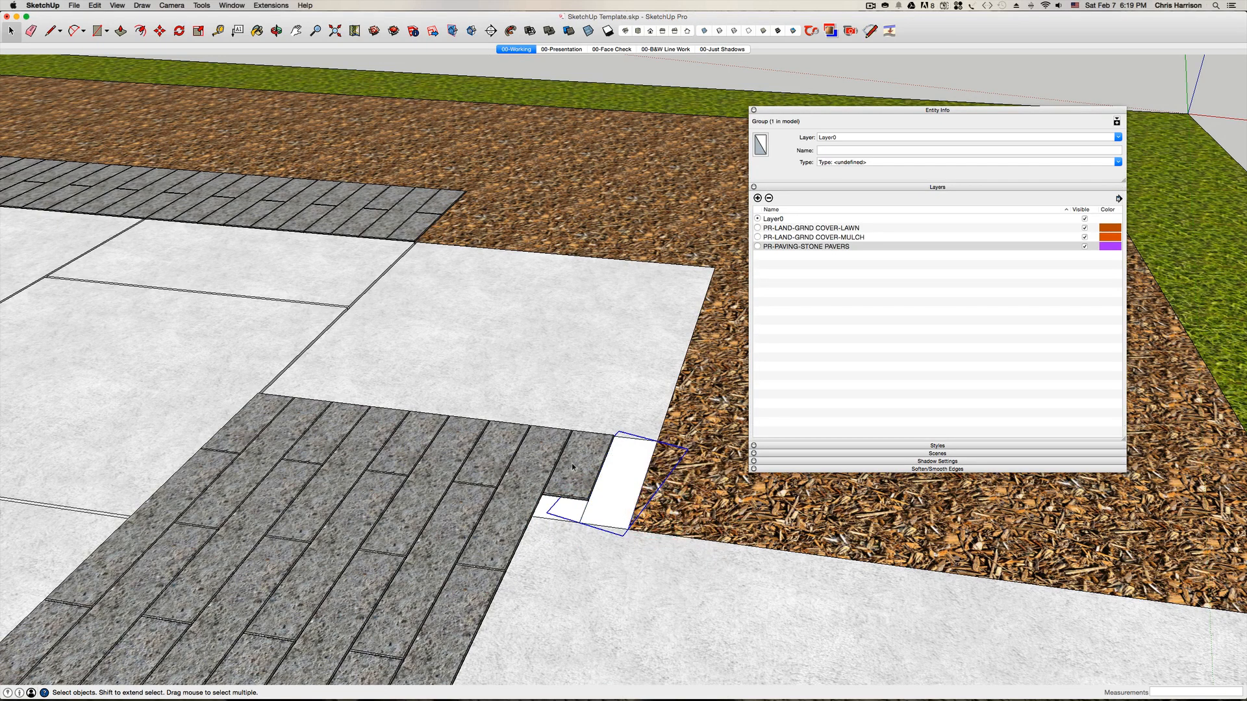
- Paint the long face's group with the stone texture sampled from the adjacent paver
{"action": "key", "text": "b"}
{"action": "left_click", "coordinate": [576, 451], "text": "alt"}
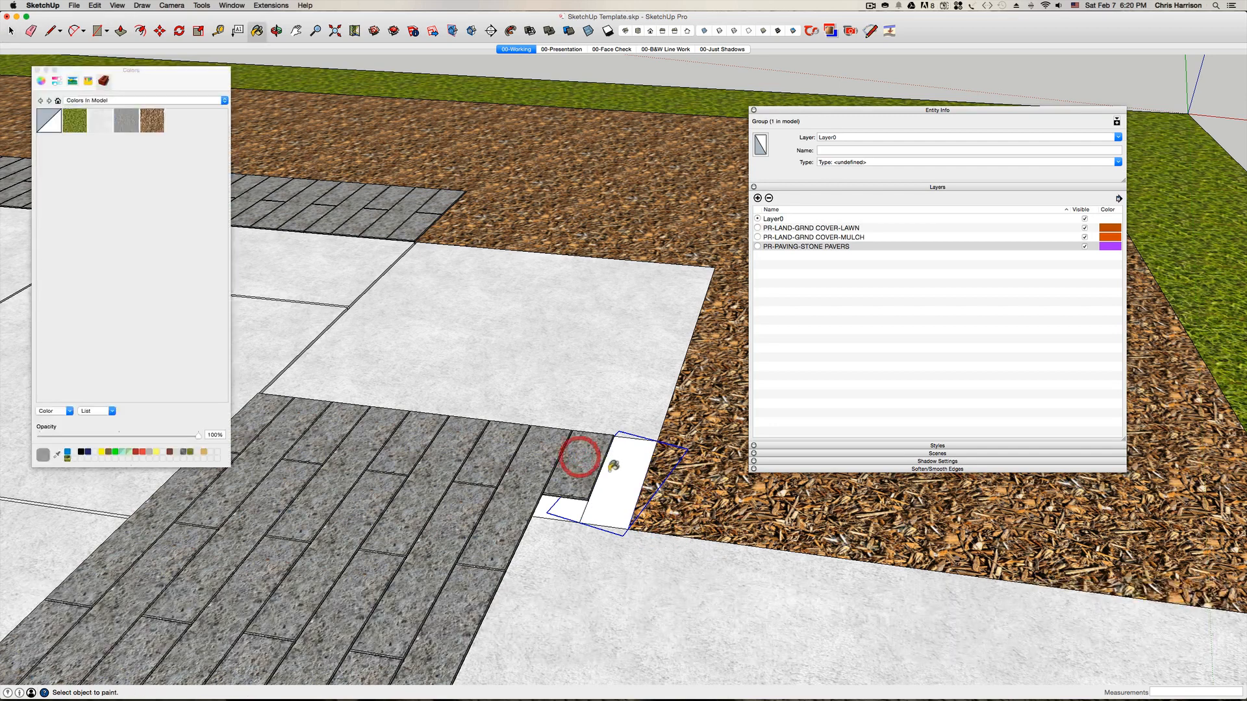
{"action": "left_click", "coordinate": [606, 468]}
{"action": "key", "text": "space"}
- Group the small white face at the walkway slab's corner and paint it with the same stone paver texture
{"action": "left_click", "coordinate": [547, 512]}
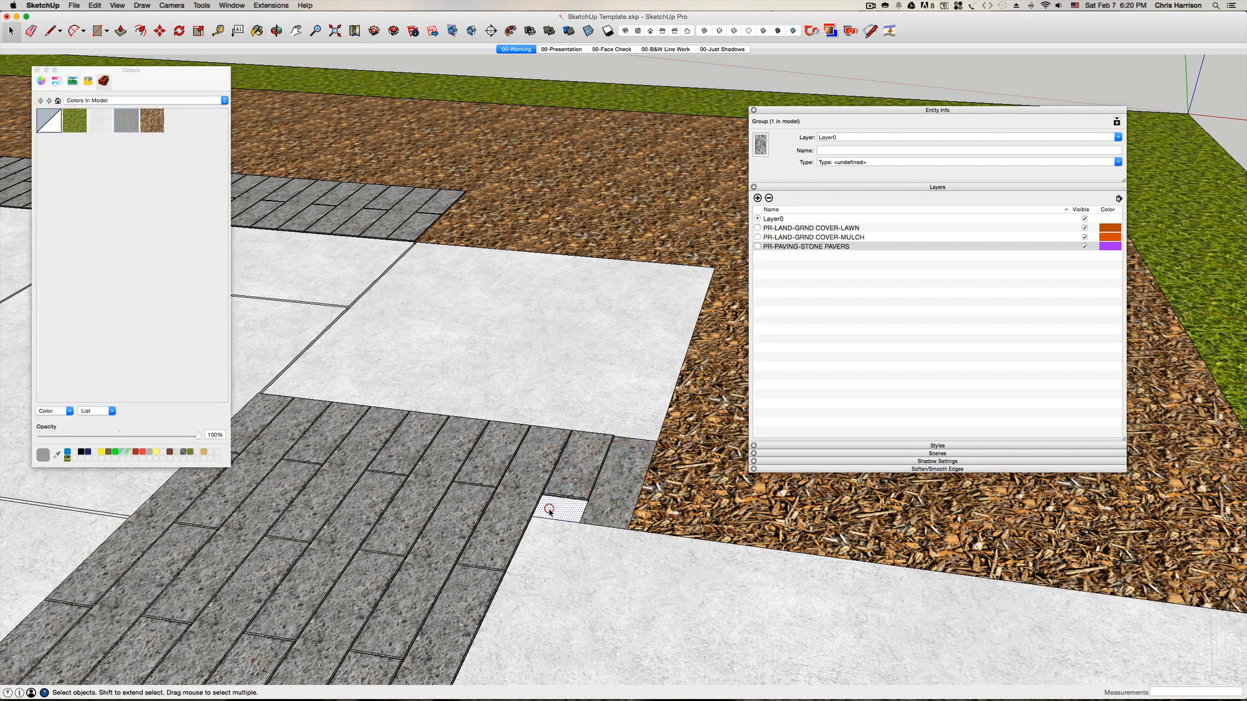
{"action": "double_click", "coordinate": [561, 511]}
{"action": "right_click", "coordinate": [561, 511]}
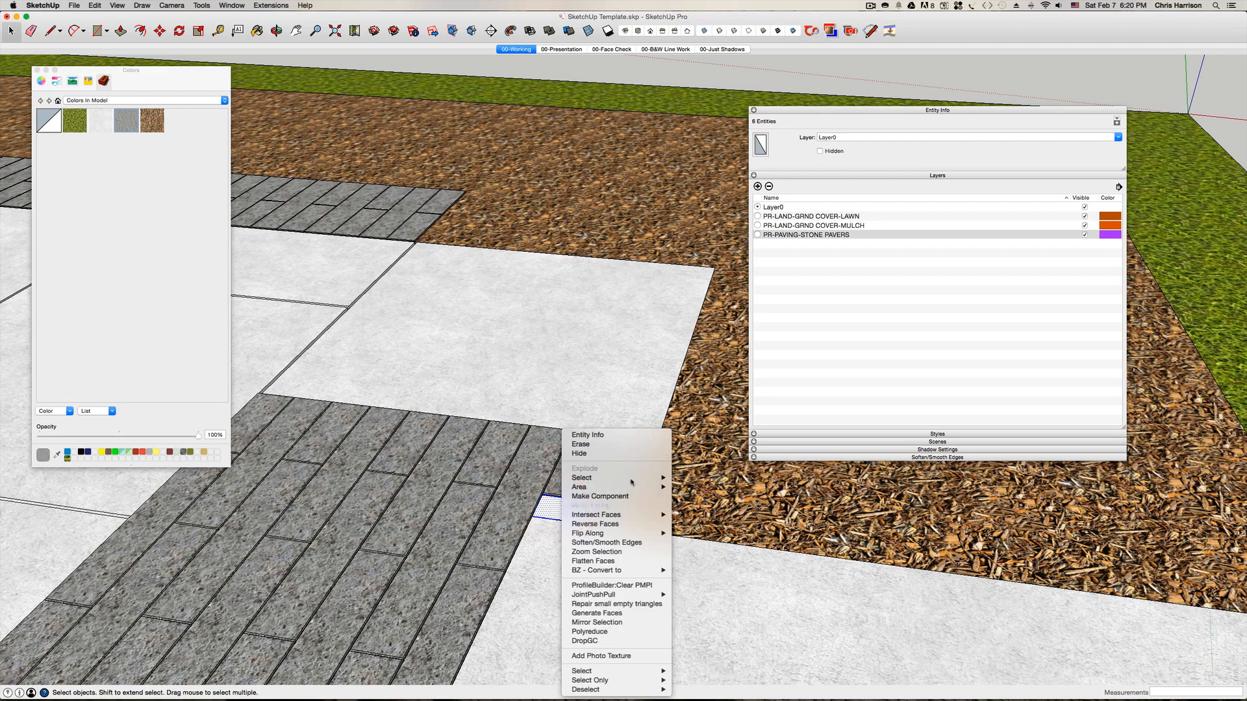
{"action": "left_click", "coordinate": [613, 505]}
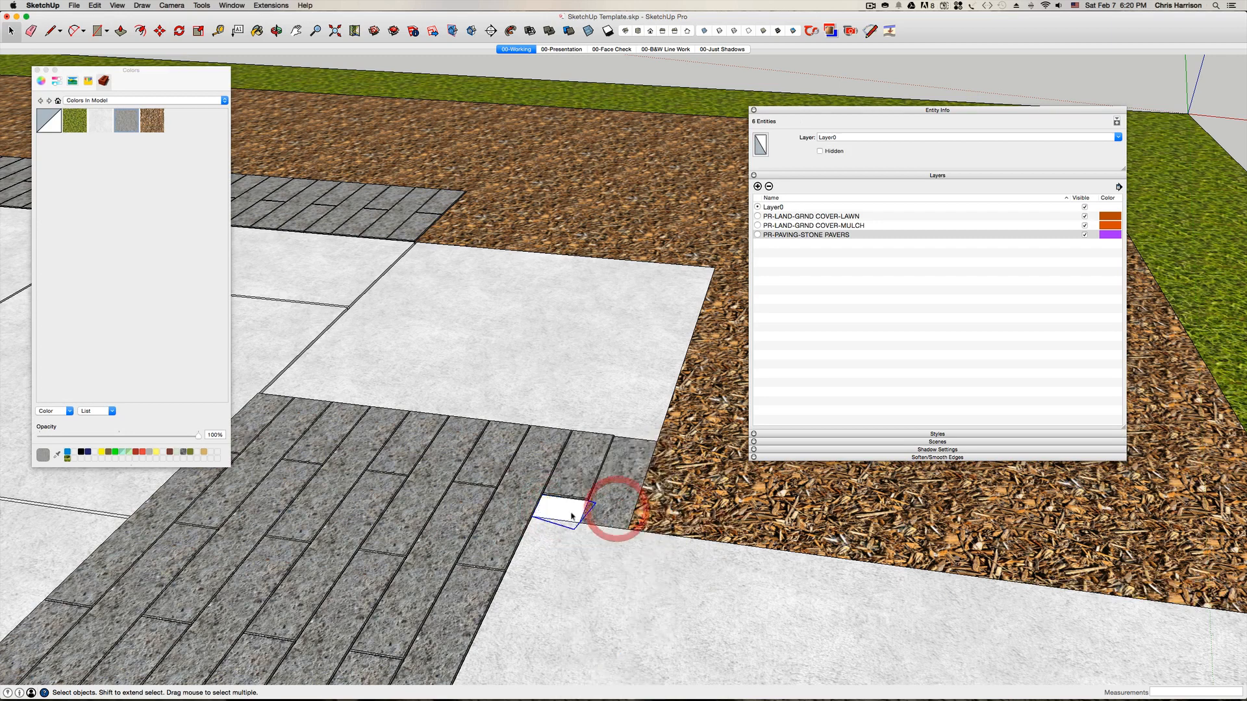
{"action": "key", "text": "b"}
{"action": "left_click", "coordinate": [564, 510]}
{"action": "key", "text": "space"}
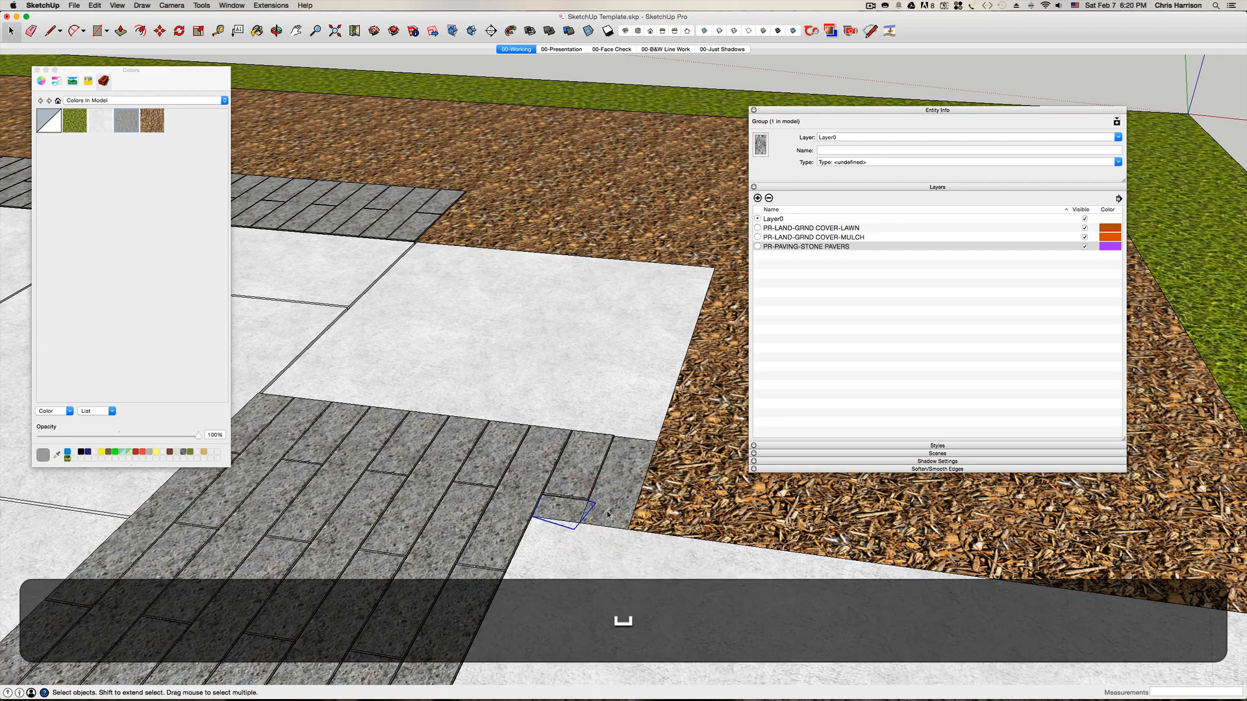
- Open the small corner group and extrude its face upward into a solid paver block with Push/Pull
{"action": "left_click", "coordinate": [612, 506]}
{"action": "scroll", "coordinate": [590, 509], "scroll_direction": "up", "scroll_amount": 3}
{"action": "scroll", "coordinate": [590, 509], "scroll_direction": "up", "scroll_amount": 6}
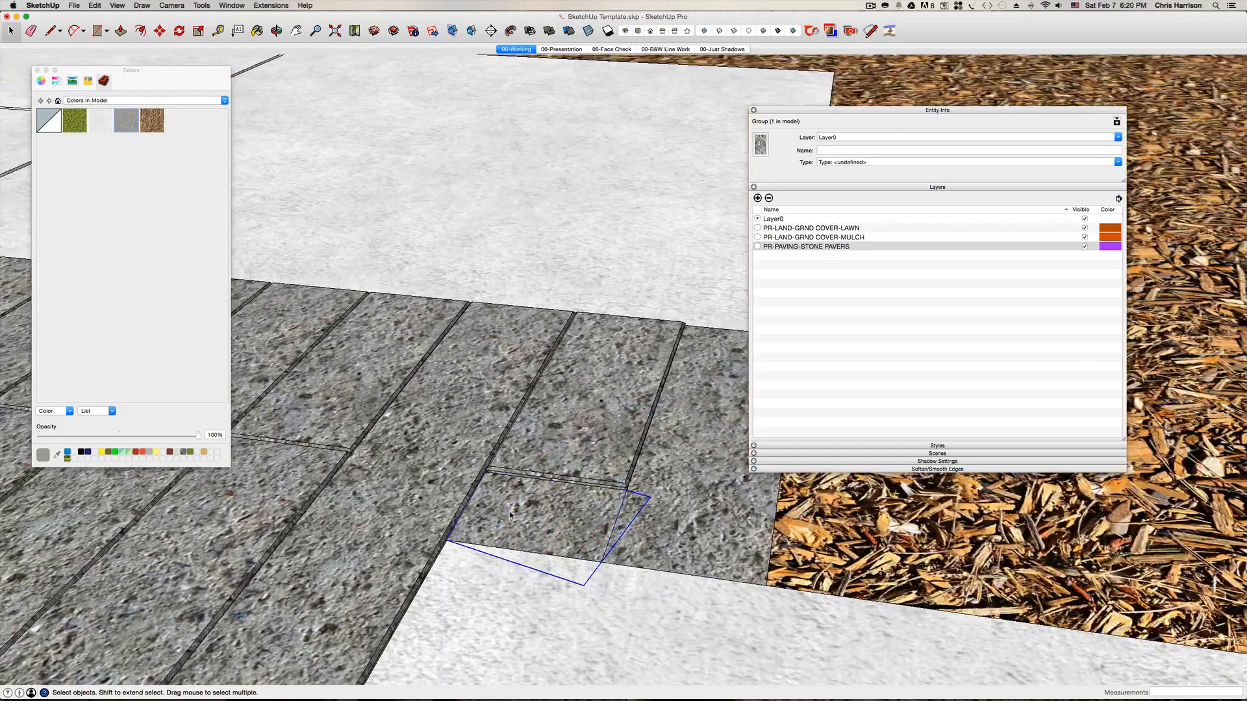
{"action": "scroll", "coordinate": [496, 514], "scroll_direction": "up", "scroll_amount": 8}
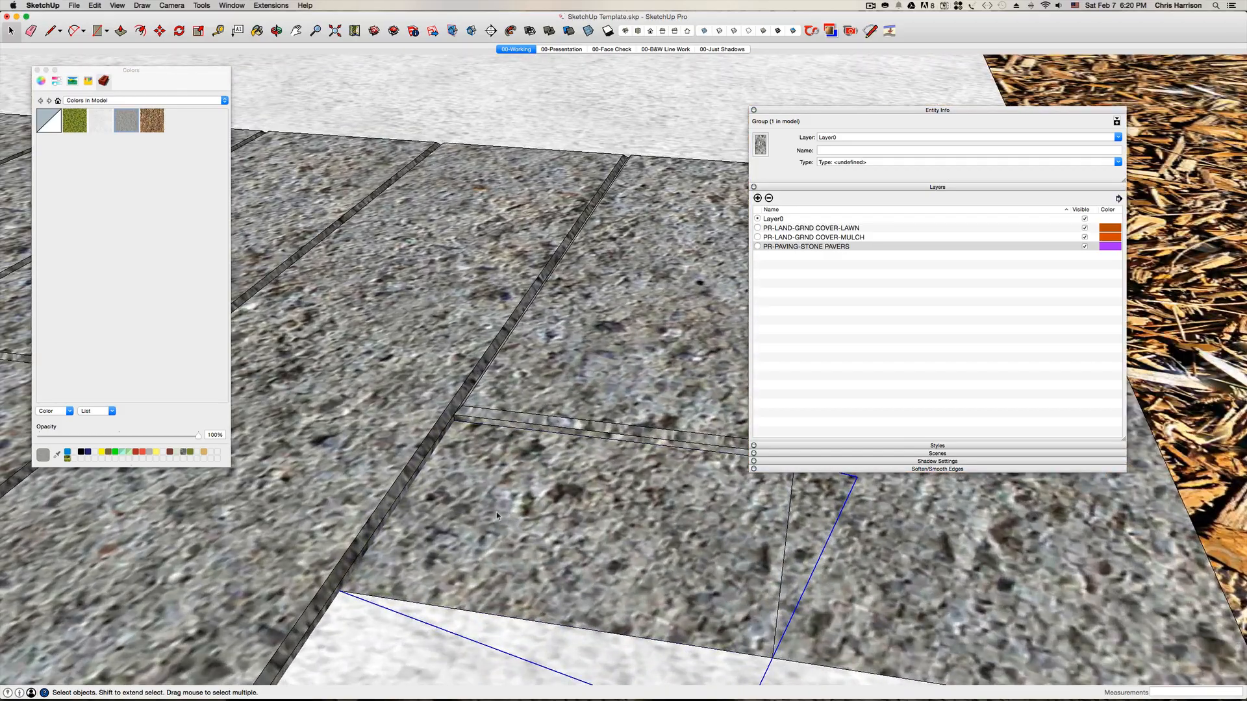
{"action": "scroll", "coordinate": [497, 511], "scroll_direction": "down", "scroll_amount": 10}
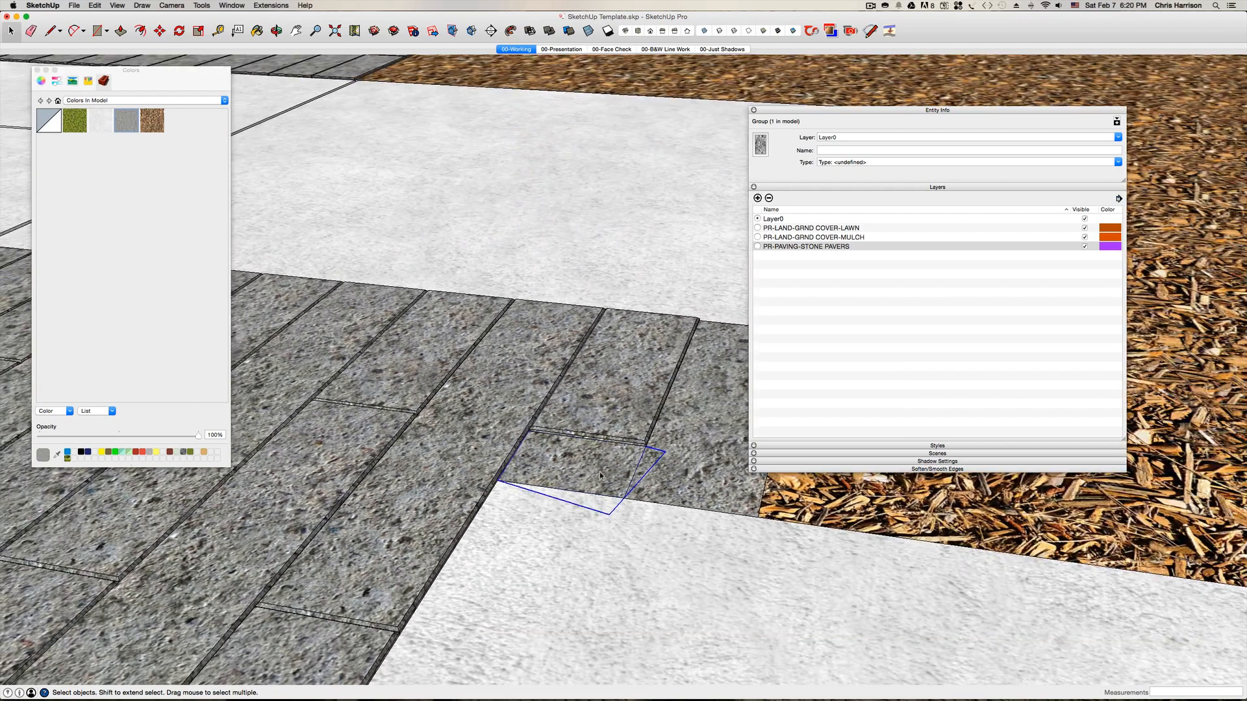
{"action": "double_click", "coordinate": [600, 476]}
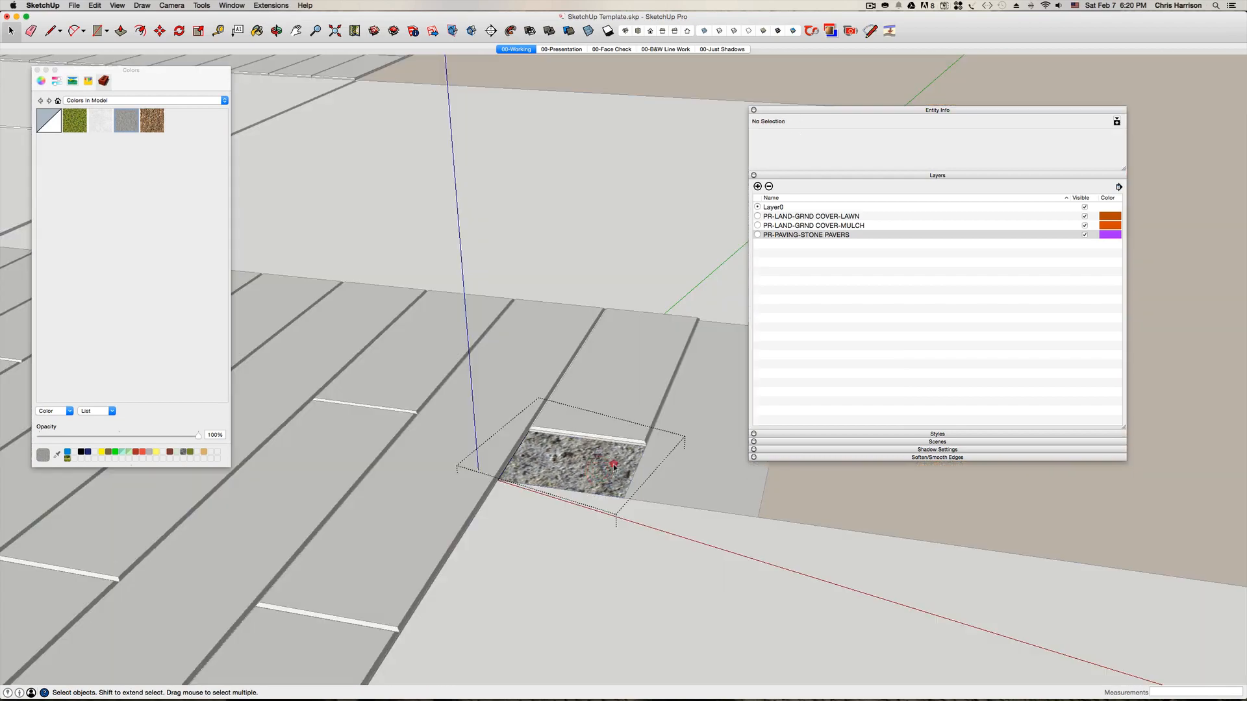
{"action": "left_click", "coordinate": [603, 466]}
{"action": "key", "text": "p"}
{"action": "left_click_drag", "start_coordinate": [603, 466], "coordinate": [600, 455]}
{"action": "left_click", "coordinate": [601, 453]}
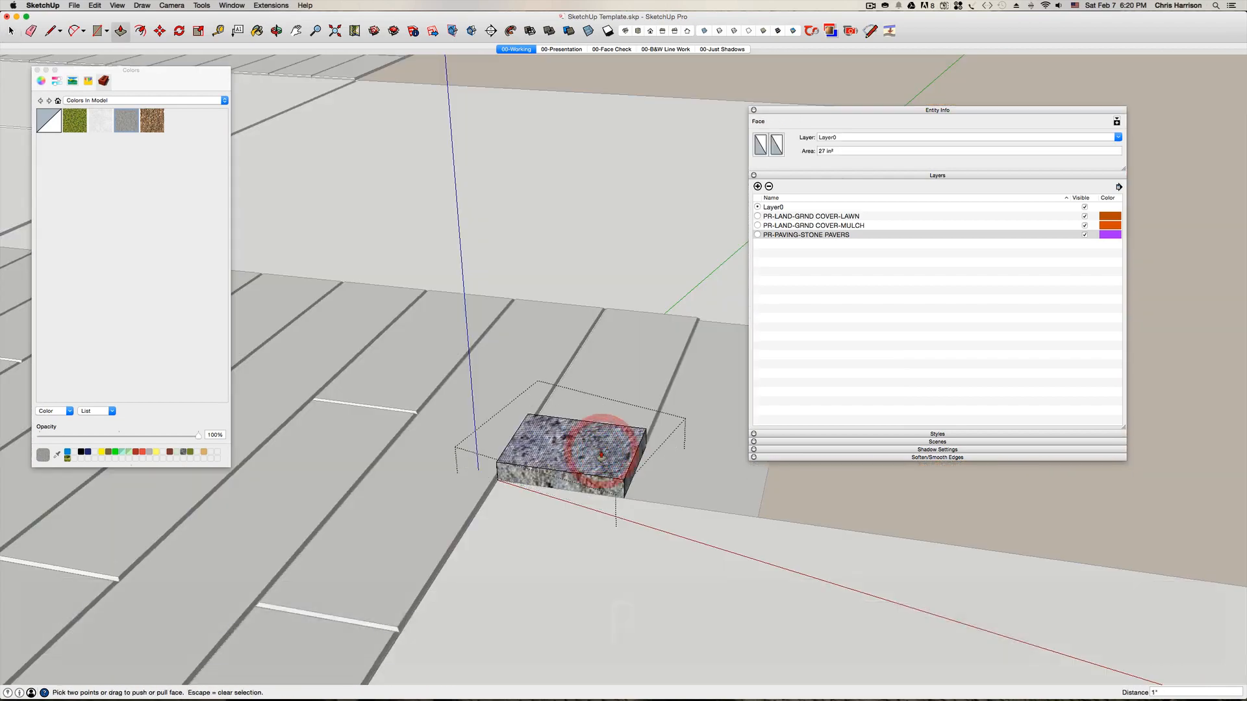
{"action": "key", "text": "Return"}
{"action": "key", "text": "space"}
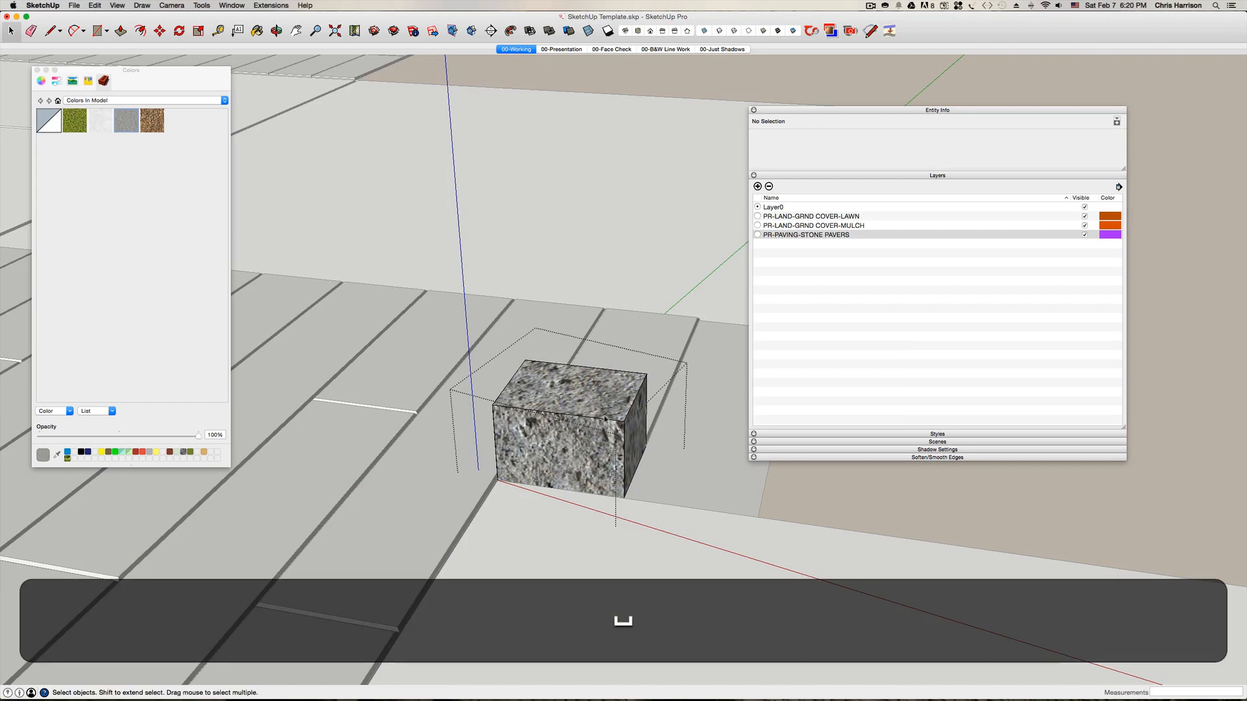
- Place a guide point 1/8" from the small block's top front right corner along the front top edge
{"action": "left_click", "coordinate": [608, 411]}
{"action": "scroll", "coordinate": [613, 425], "scroll_direction": "up", "scroll_amount": 5}
{"action": "scroll", "coordinate": [616, 429], "scroll_direction": "up", "scroll_amount": 2}
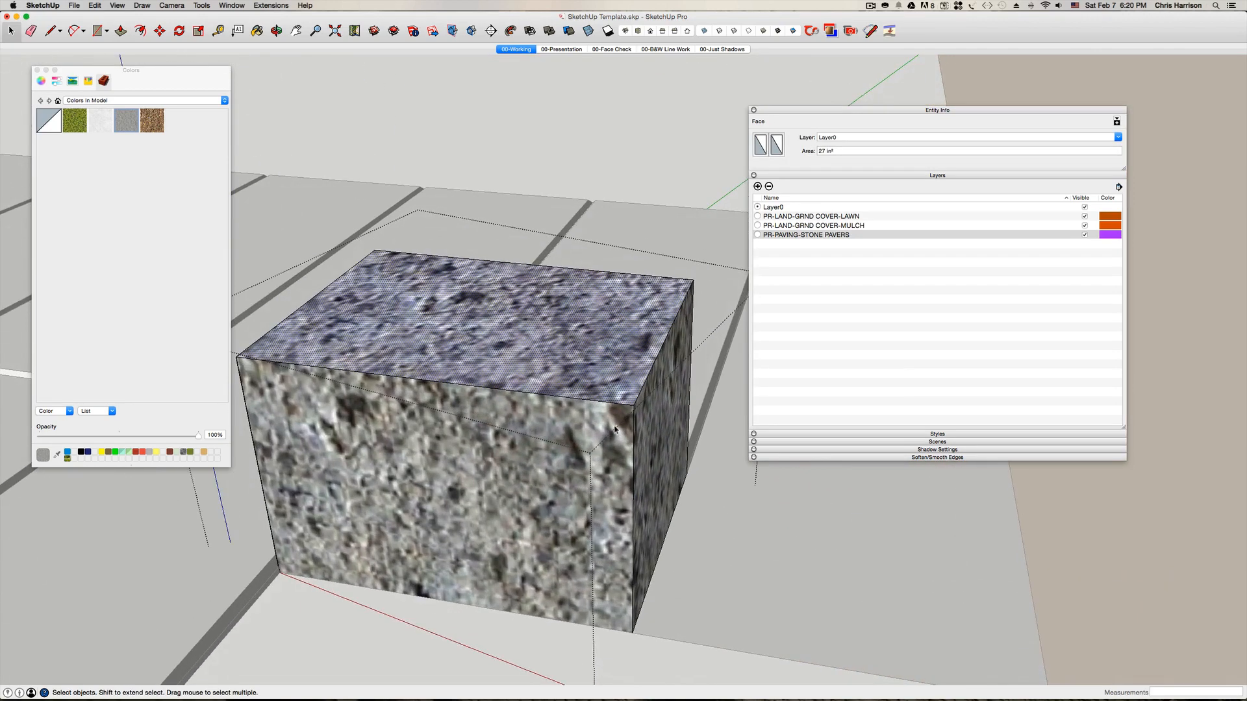
{"action": "key", "text": "t"}
{"action": "left_click", "coordinate": [633, 405]}
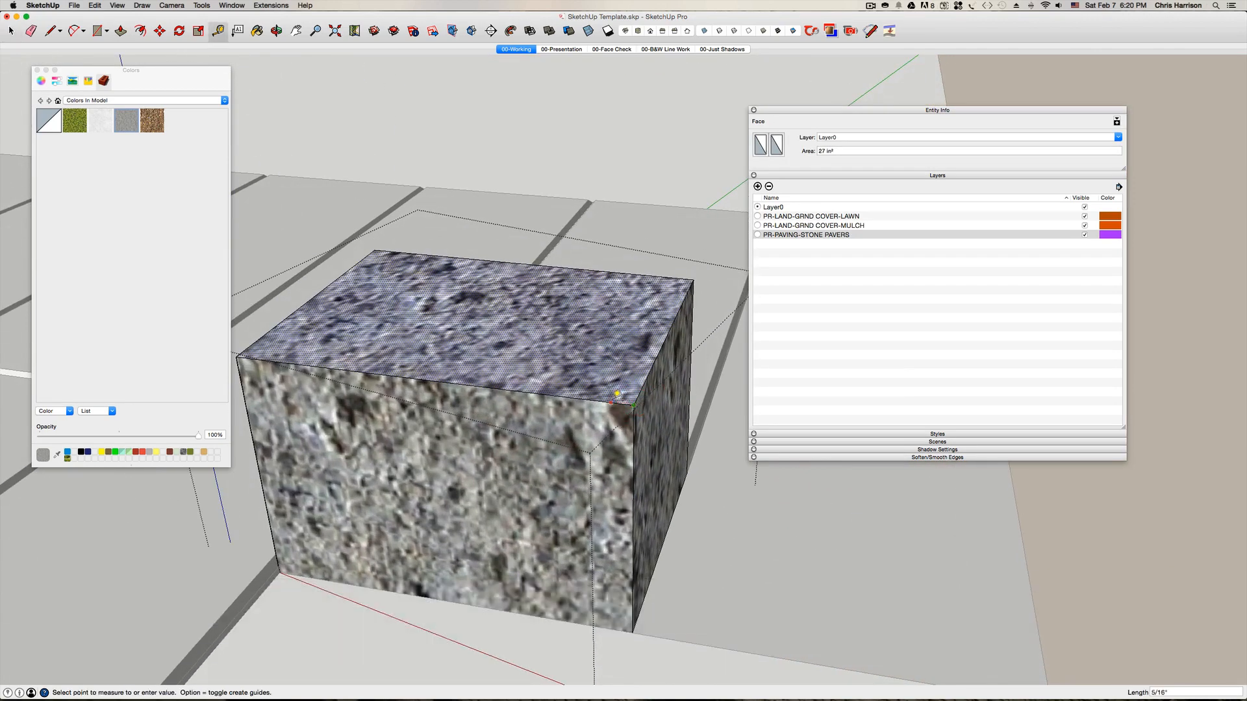
{"action": "type", "text": "1/8"}
{"action": "key", "text": "Return"}
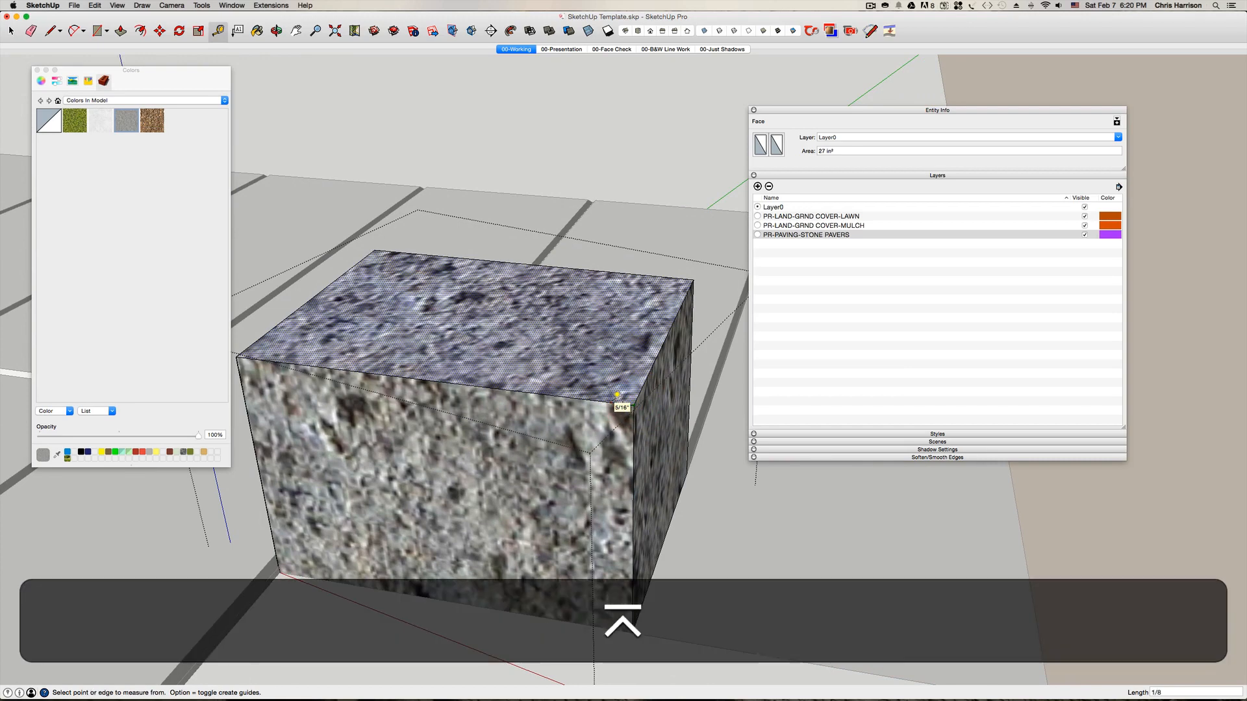
- Place a second guide point 1/8" below the same corner on the small block's vertical edge
{"action": "scroll", "coordinate": [655, 392], "scroll_direction": "up", "scroll_amount": 2}
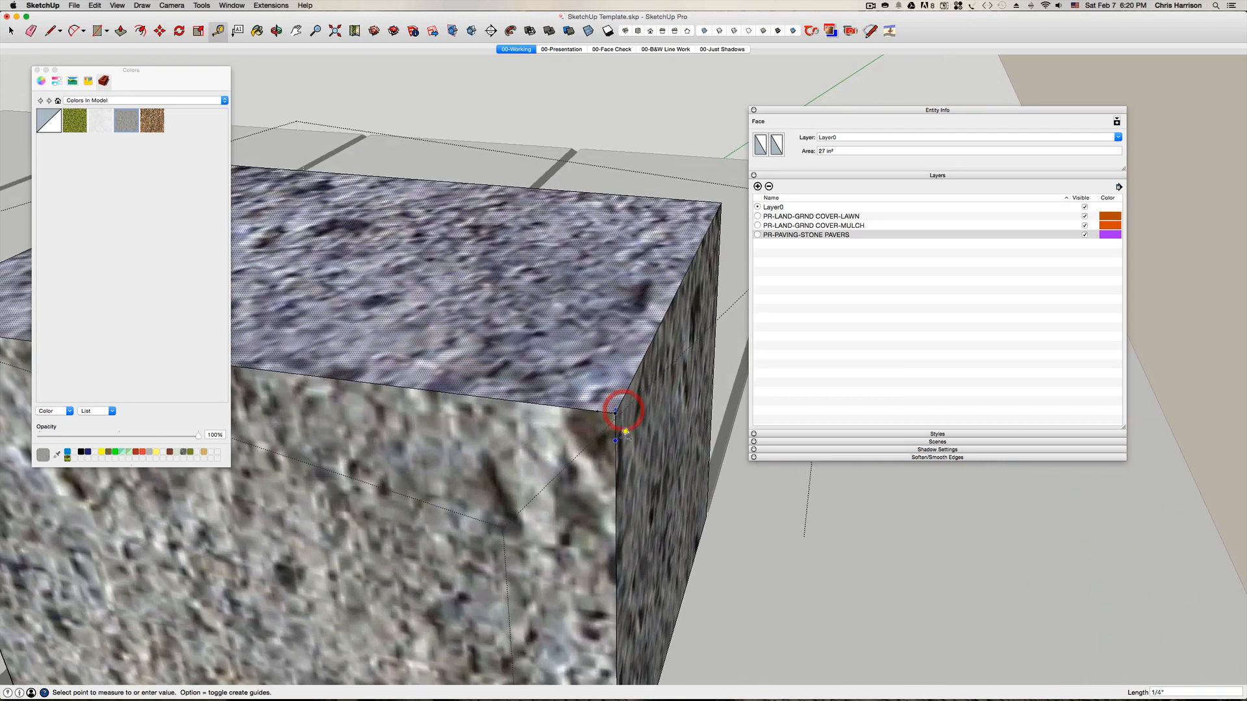
{"action": "type", "text": "1/8"}
{"action": "key", "text": "Return"}
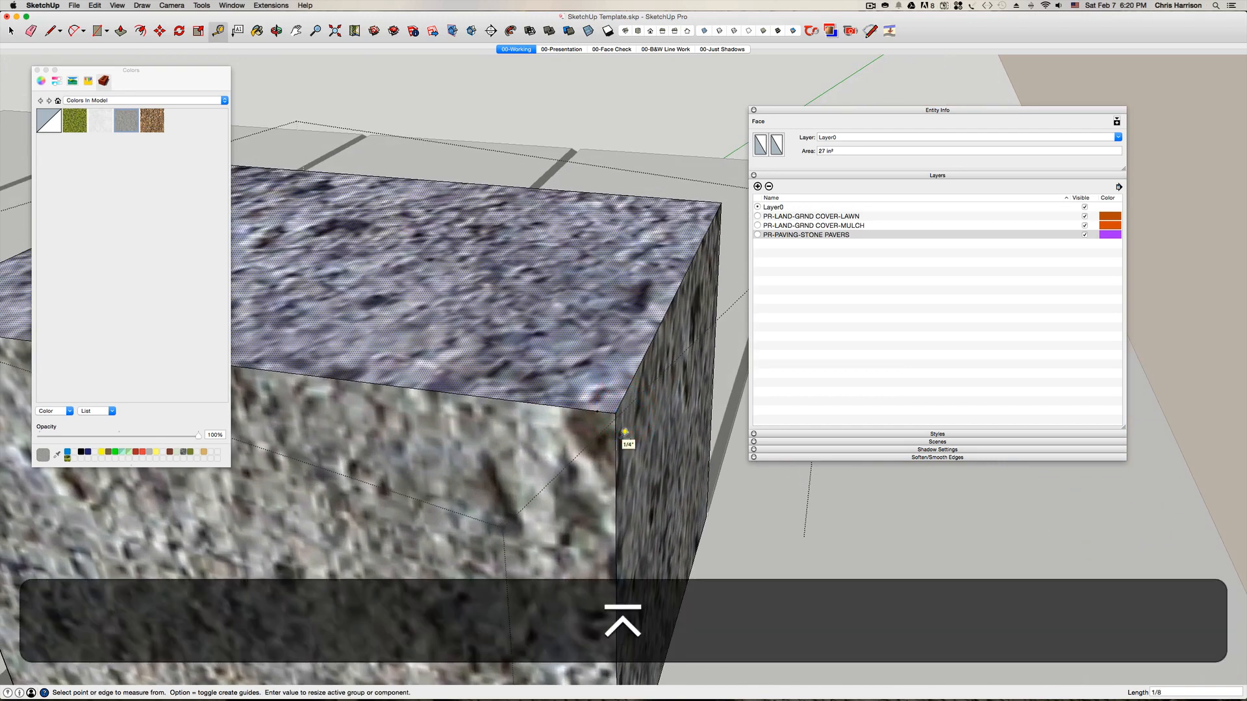
{"action": "scroll", "coordinate": [626, 415], "scroll_direction": "up", "scroll_amount": 1}
{"action": "key", "text": "Escape"}
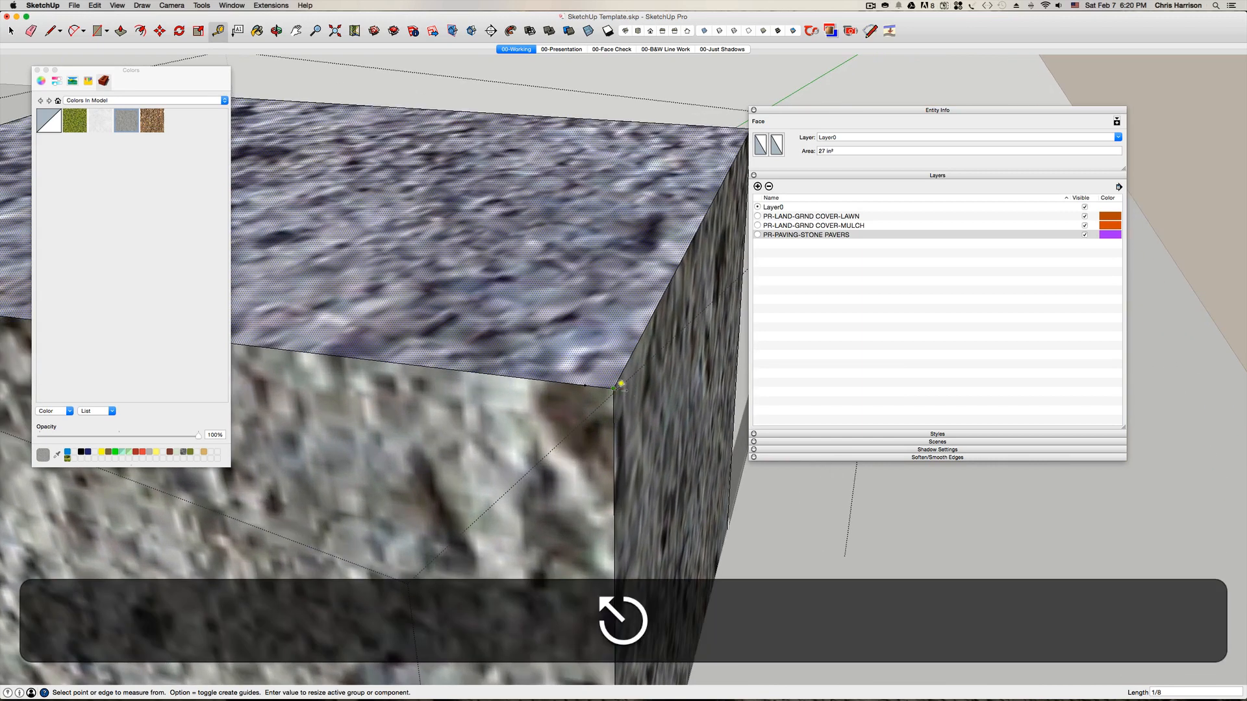
{"action": "left_click", "coordinate": [616, 409]}
{"action": "type", "text": "1/8"}
{"action": "key", "text": "Return"}
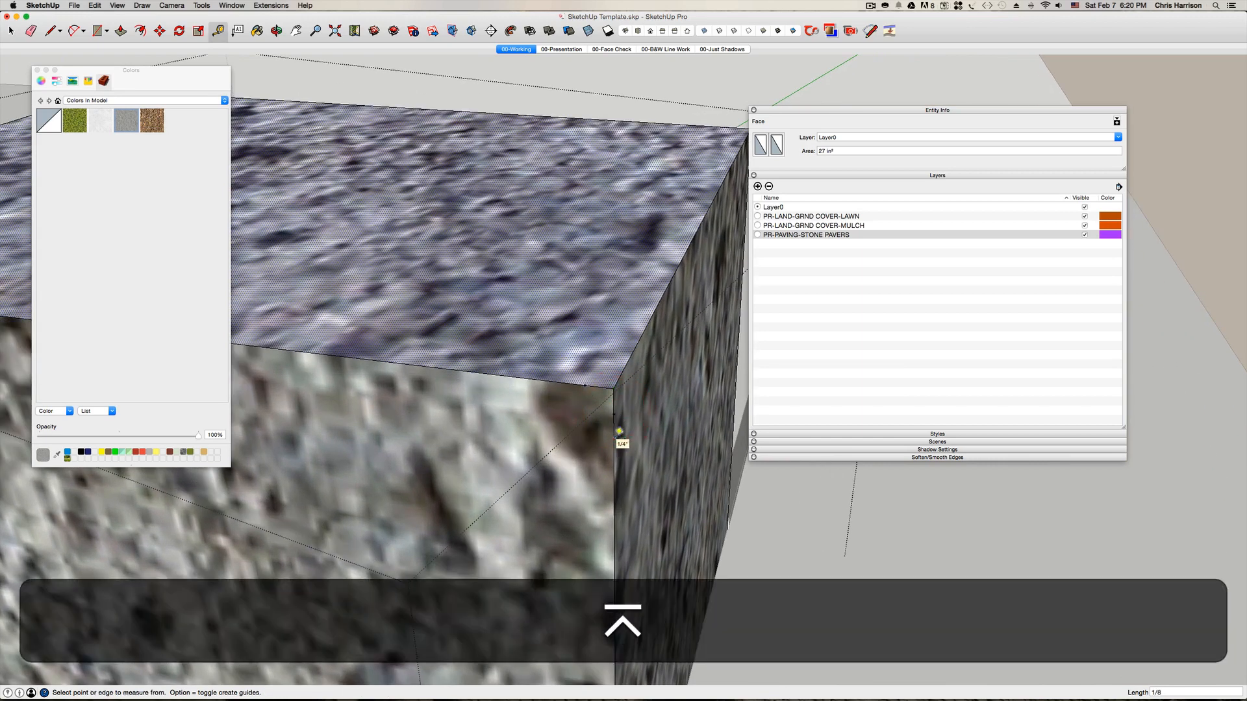
{"action": "key", "text": "Escape"}
- Draw a diagonal line between the two guide points to form a small triangular chamfer profile on the front face
{"action": "key", "text": "l"}
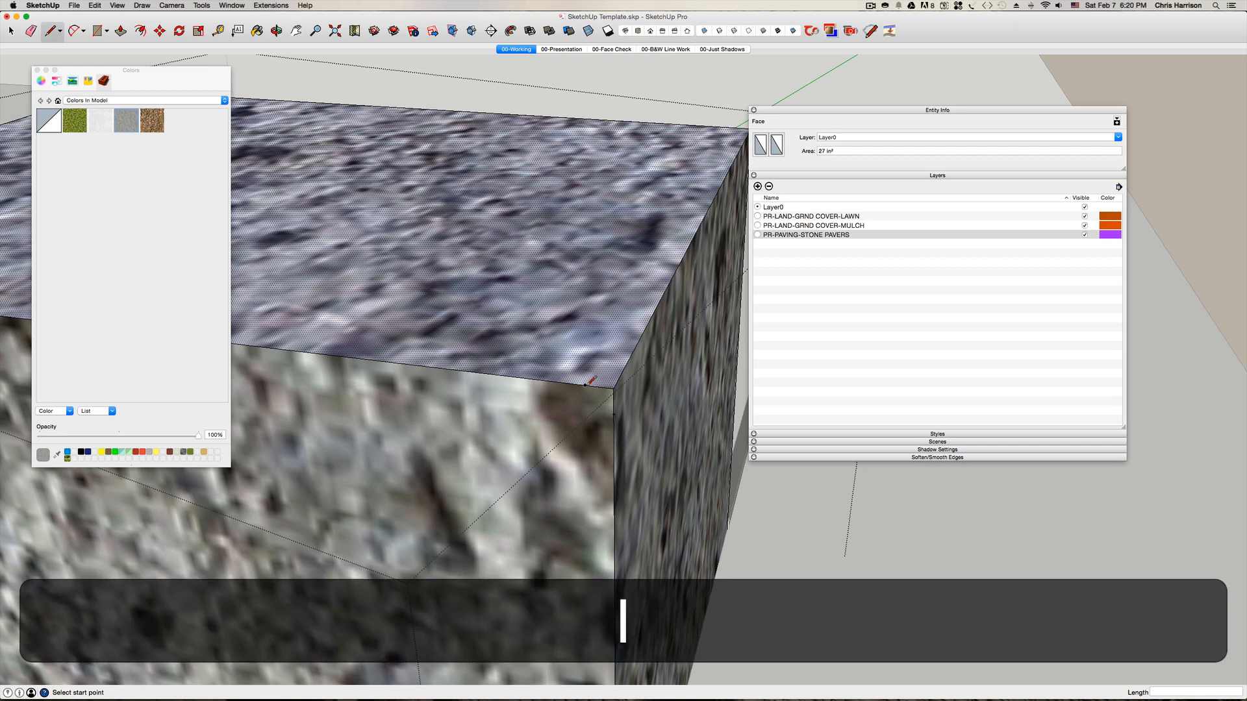
{"action": "left_click", "coordinate": [585, 386]}
{"action": "left_click", "coordinate": [614, 415]}
{"action": "key", "text": "space"}
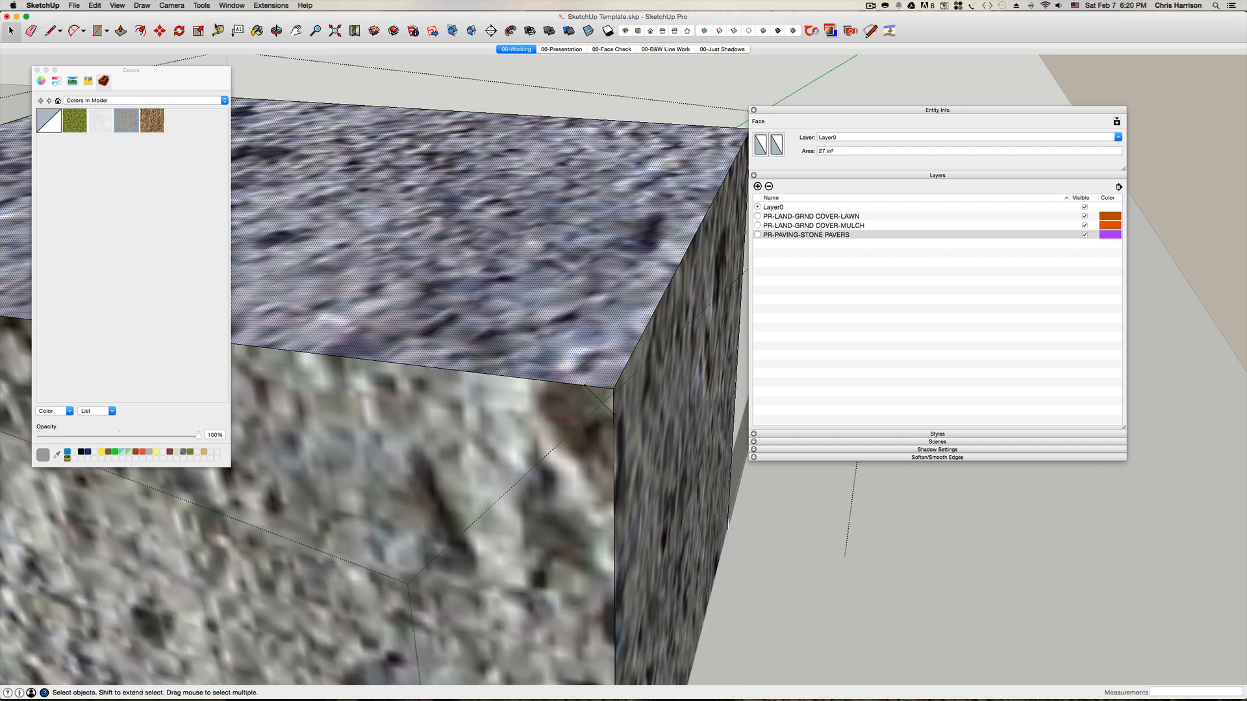
- Run Follow Me on the triangular profile around the small block's top face to chamfer its edges, and close the group
{"action": "left_click", "coordinate": [201, 5]}
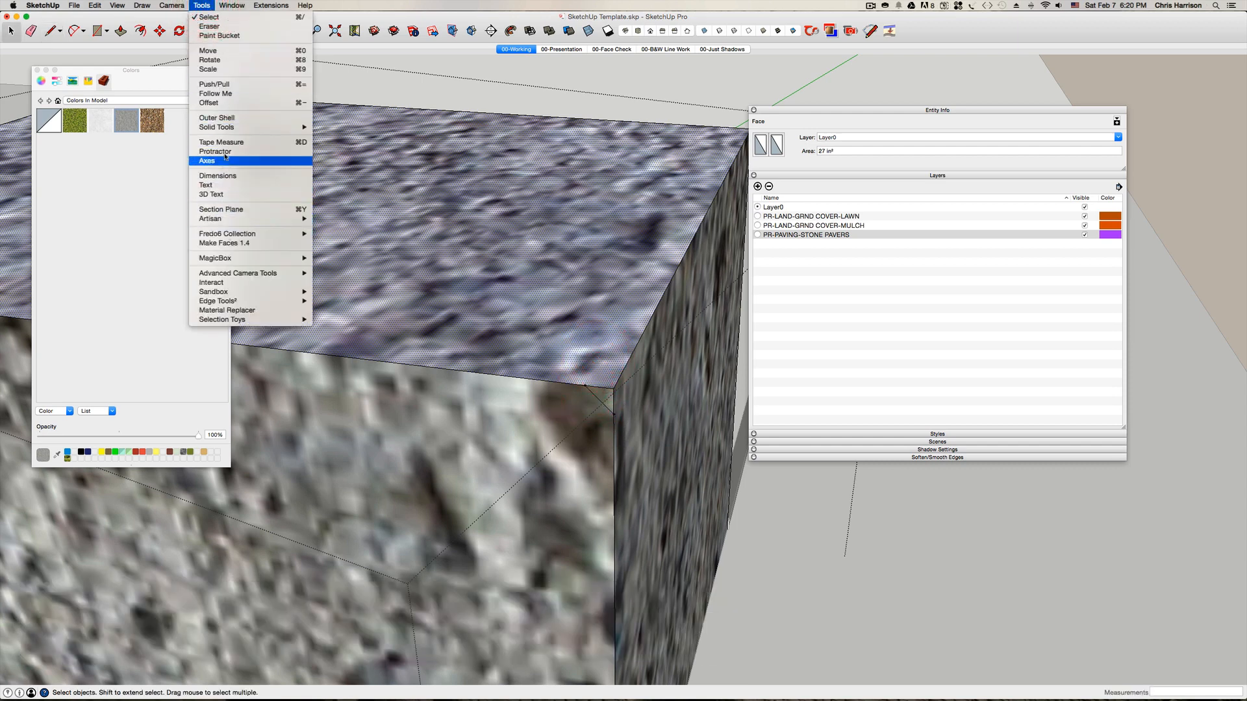
{"action": "left_click", "coordinate": [234, 93]}
{"action": "left_click", "coordinate": [605, 395]}
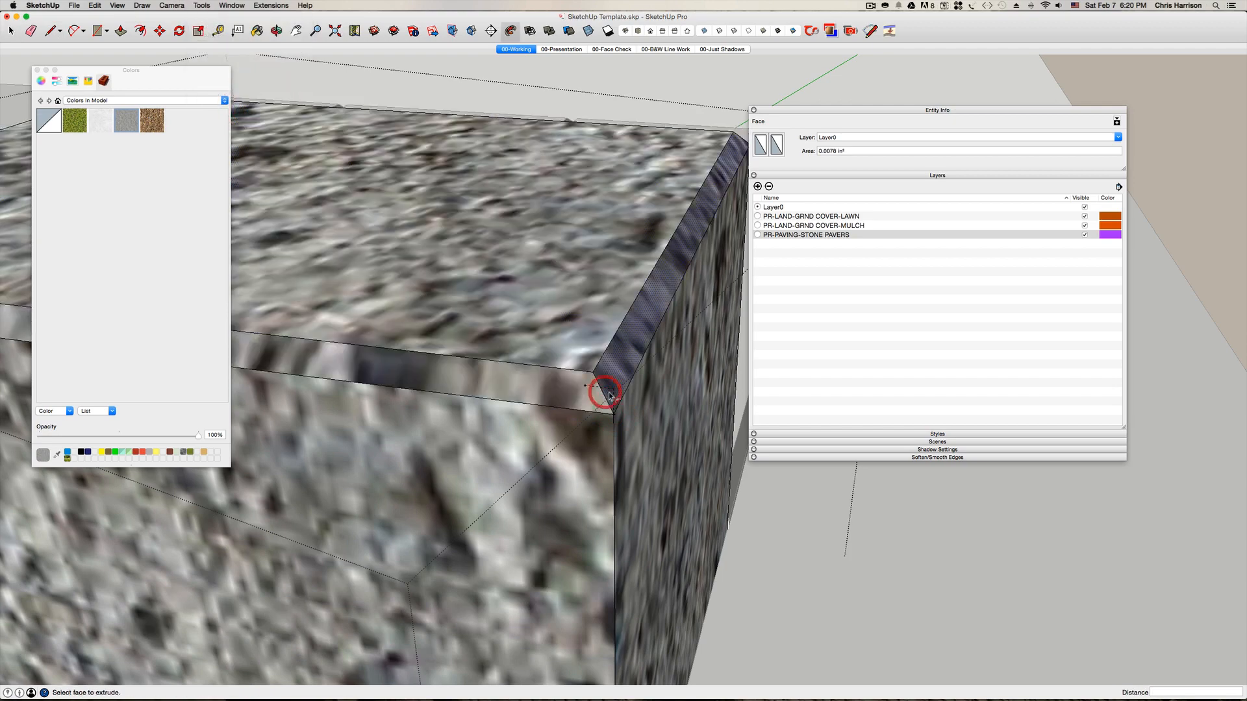
{"action": "key", "text": "space"}
{"action": "scroll", "coordinate": [594, 192], "scroll_direction": "down", "scroll_amount": 6}
{"action": "left_click", "coordinate": [594, 176]}
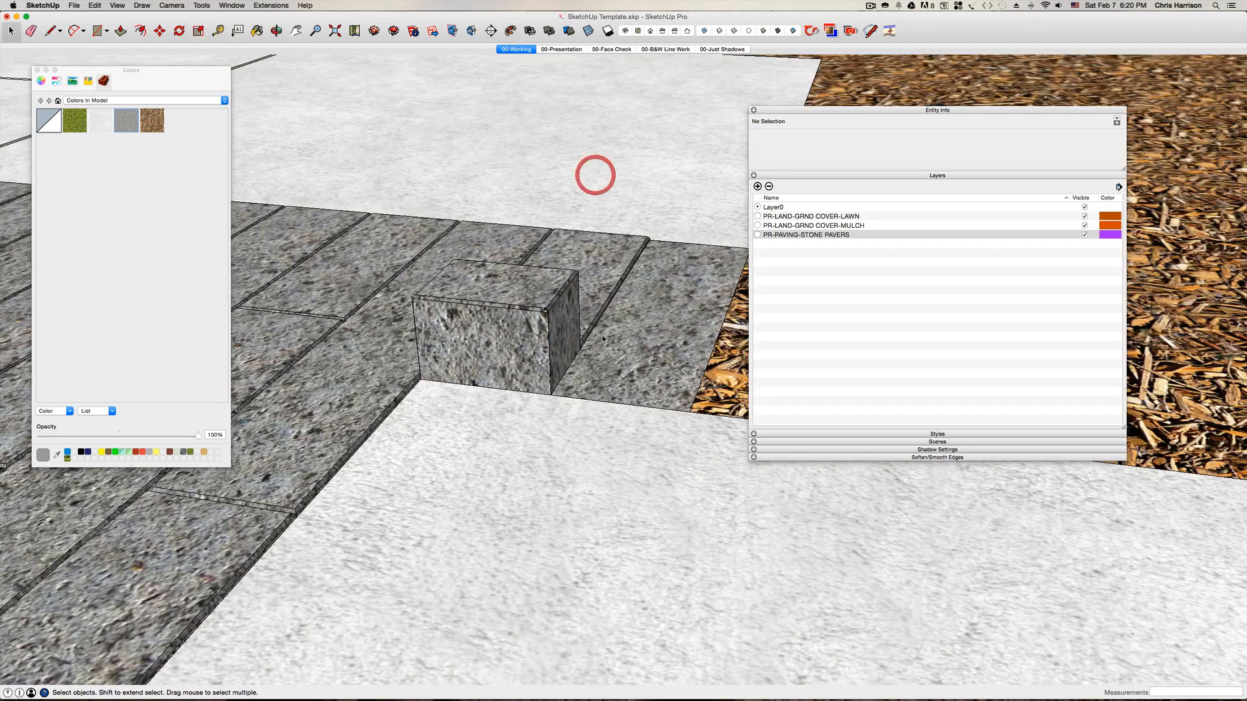
- Open the long textured group beside the small block and extrude its face up 4" with Push/Pull
{"action": "left_click", "coordinate": [618, 367]}
{"action": "double_click", "coordinate": [634, 358]}
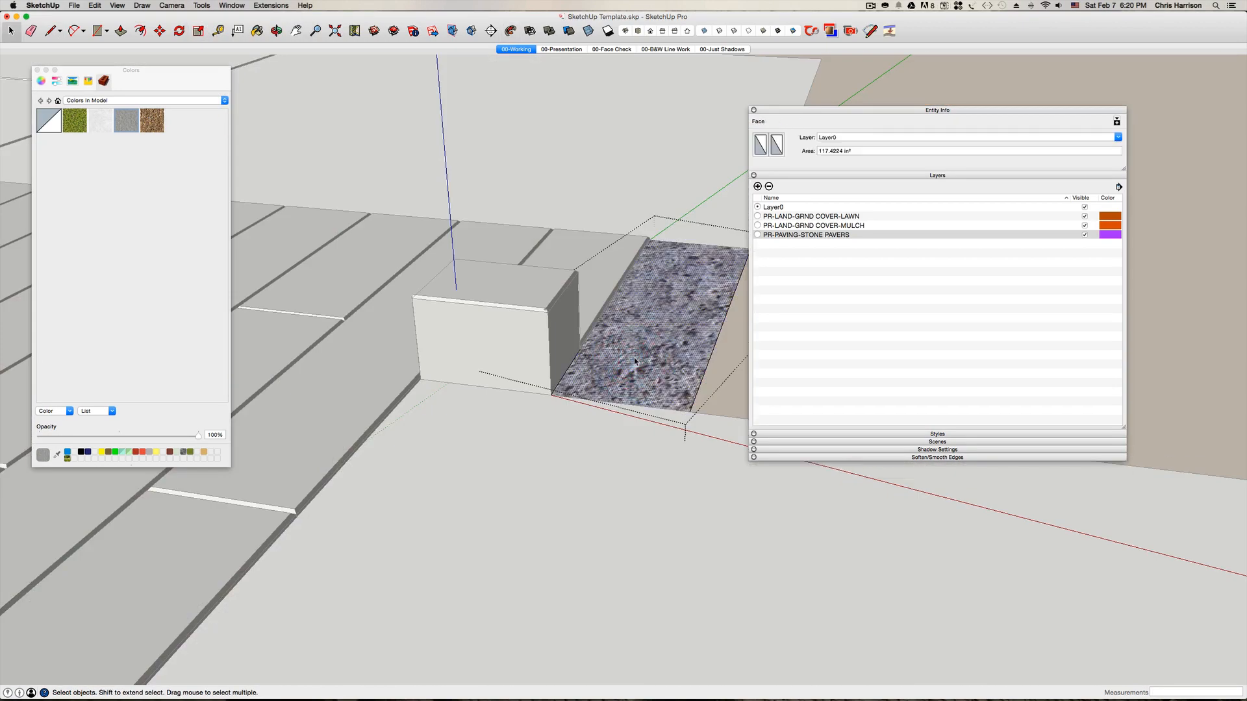
{"action": "key", "text": "p"}
{"action": "left_click", "coordinate": [634, 358]}
{"action": "type", "text": "4"}
{"action": "key", "text": "space"}
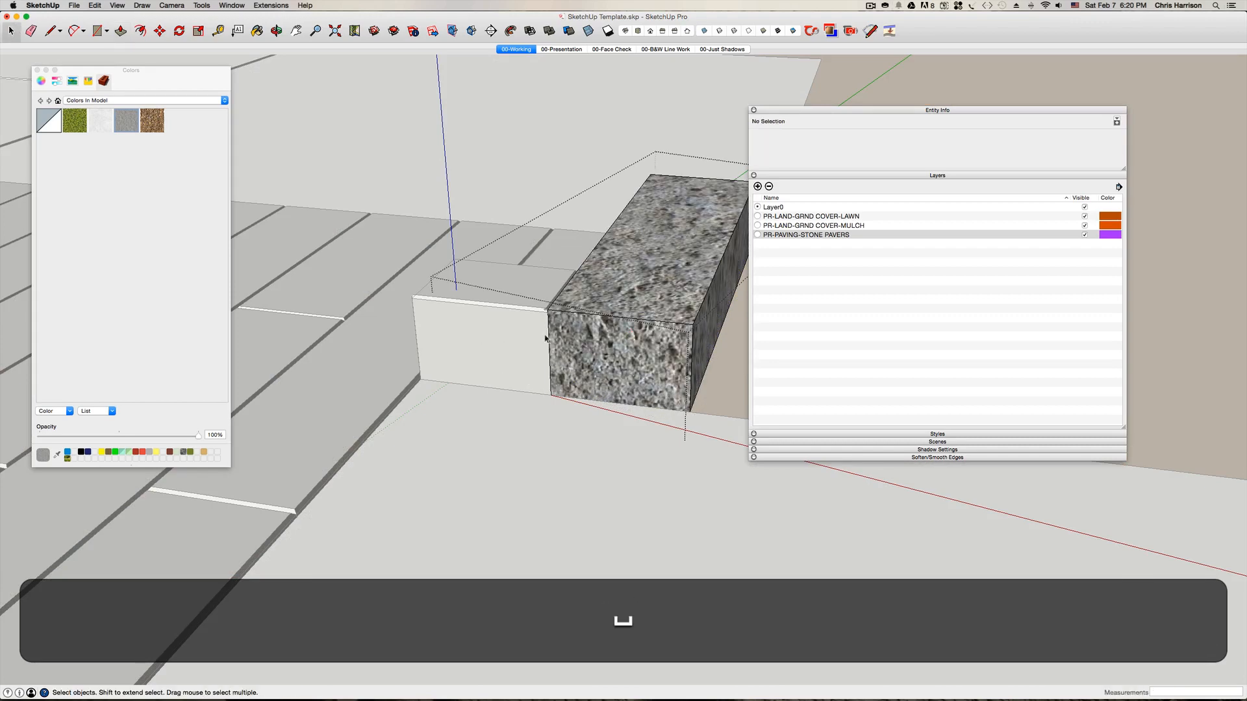
- Place a guide point 1/8" from the corner along the long block's top front edge
{"action": "scroll", "coordinate": [587, 271], "scroll_direction": "up", "scroll_amount": 8}
{"action": "key", "text": "t"}
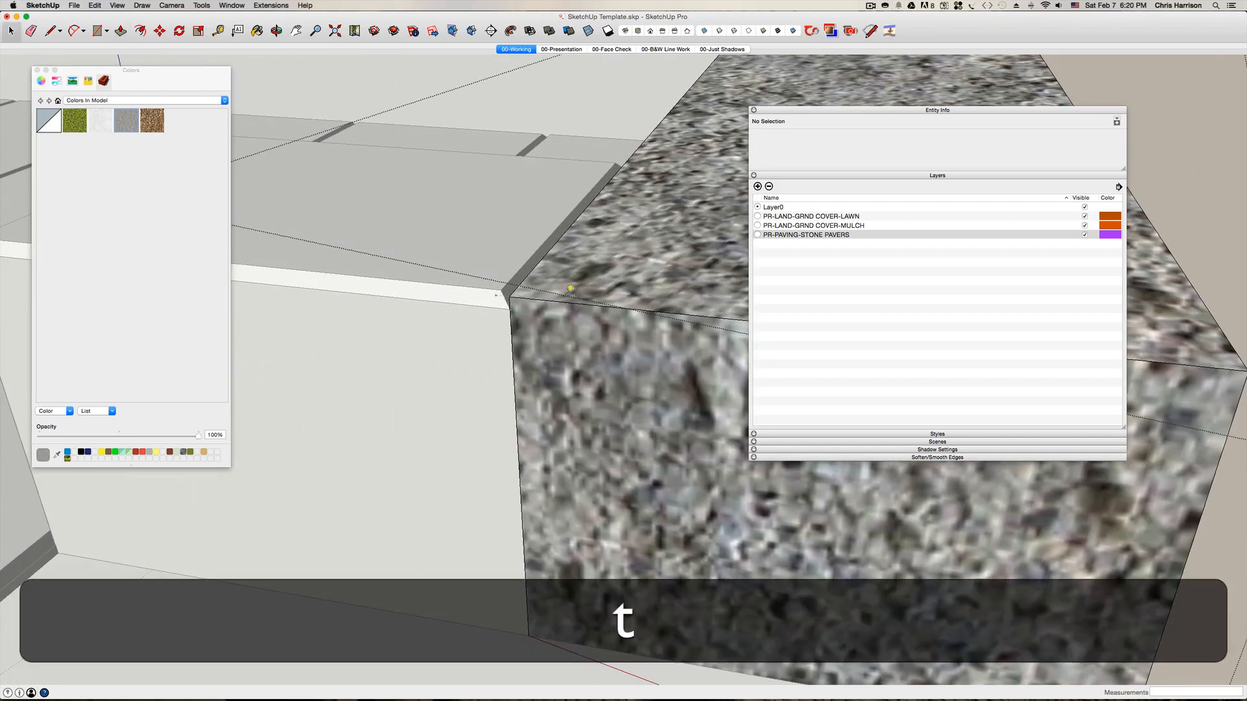
{"action": "left_click", "coordinate": [514, 294]}
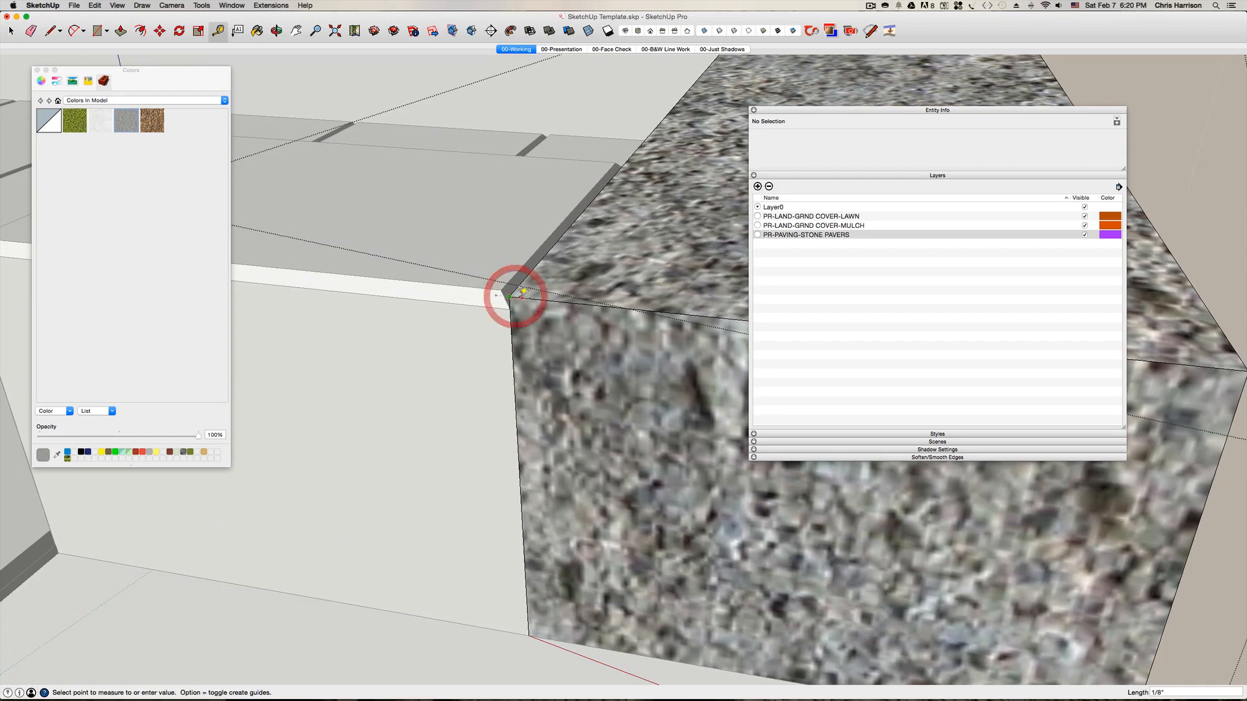
{"action": "type", "text": "1/8"}
{"action": "key", "text": "Return"}
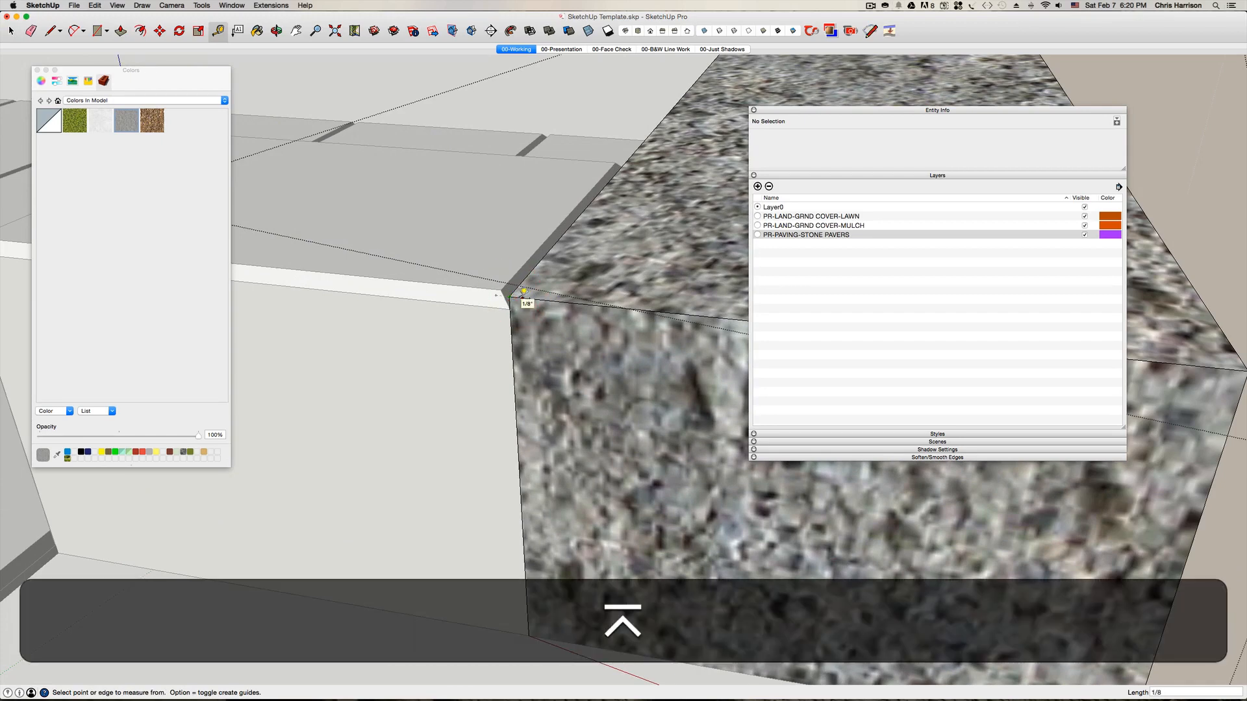
- Draw a diagonal line from the long block's vertical edge to the guide point, forming a triangular chamfer profile on its front face
{"action": "scroll", "coordinate": [523, 291], "scroll_direction": "up", "scroll_amount": 2}
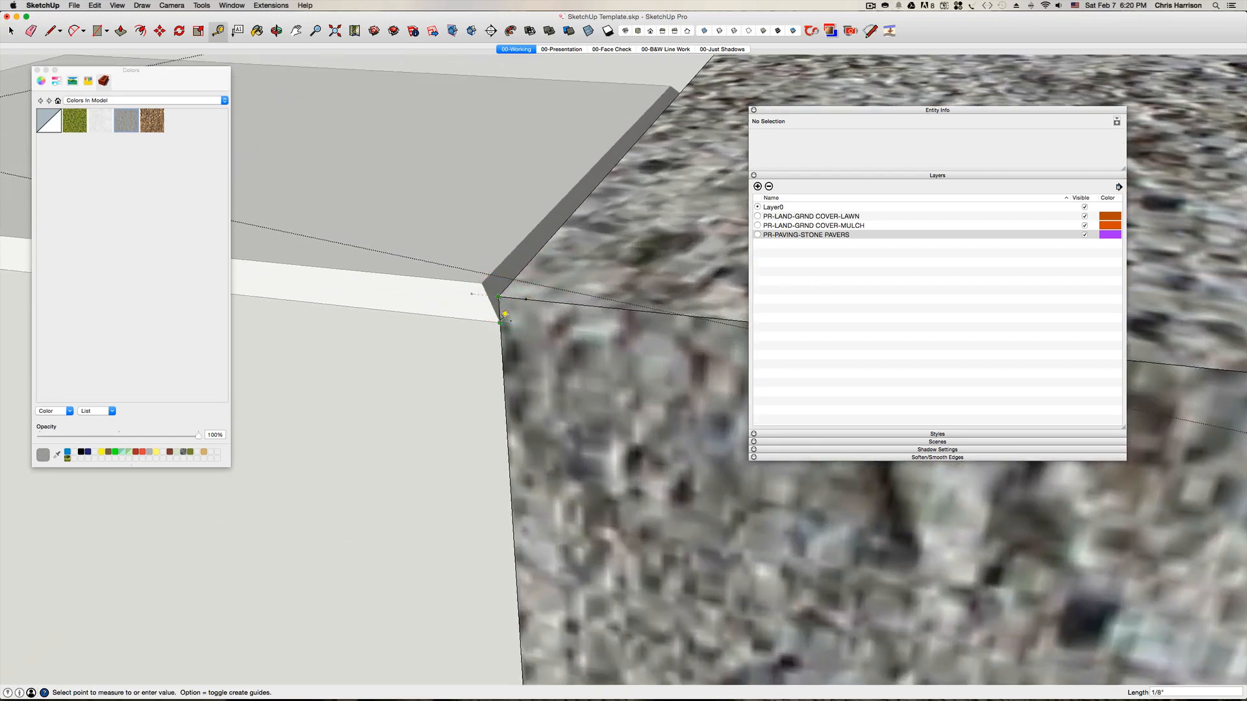
{"action": "left_click", "coordinate": [502, 315]}
{"action": "key", "text": "l"}
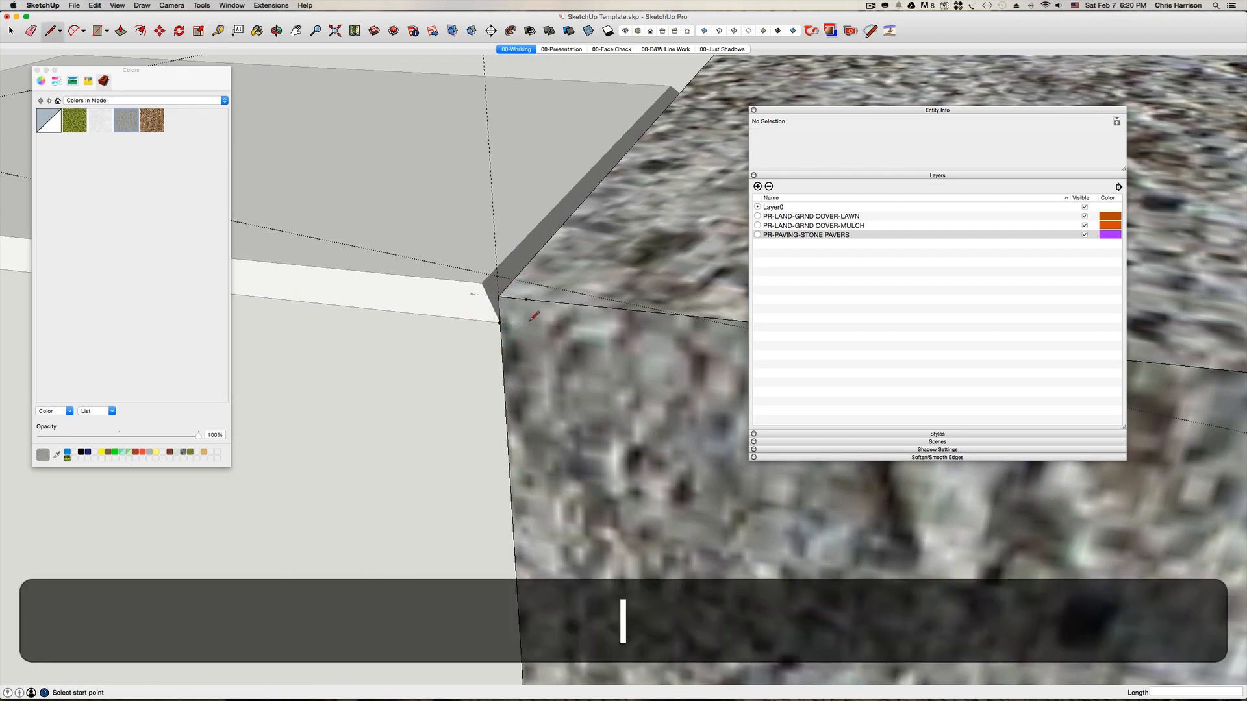
{"action": "left_click", "coordinate": [505, 322]}
{"action": "left_click", "coordinate": [526, 300]}
{"action": "key", "text": "space"}
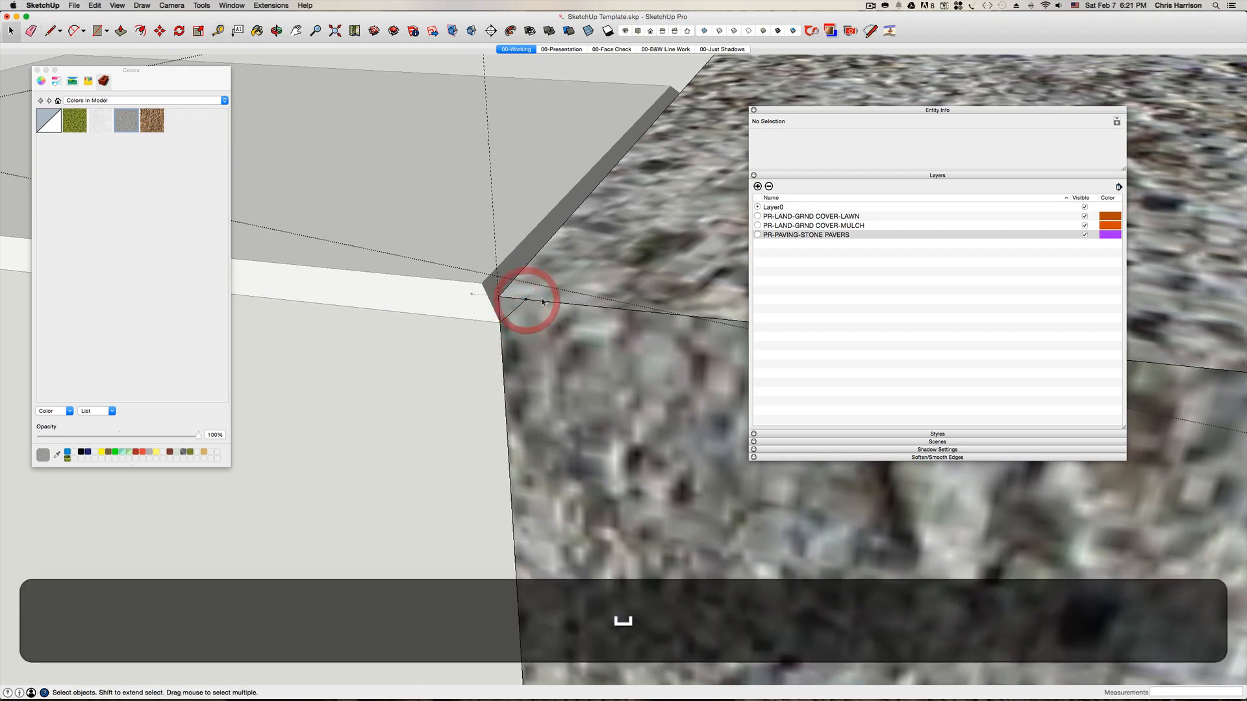
- Run Follow Me on the triangular profile around the long block's top face to chamfer its edges, and close the group
{"action": "left_click", "coordinate": [593, 280]}
{"action": "left_click", "coordinate": [202, 5]}
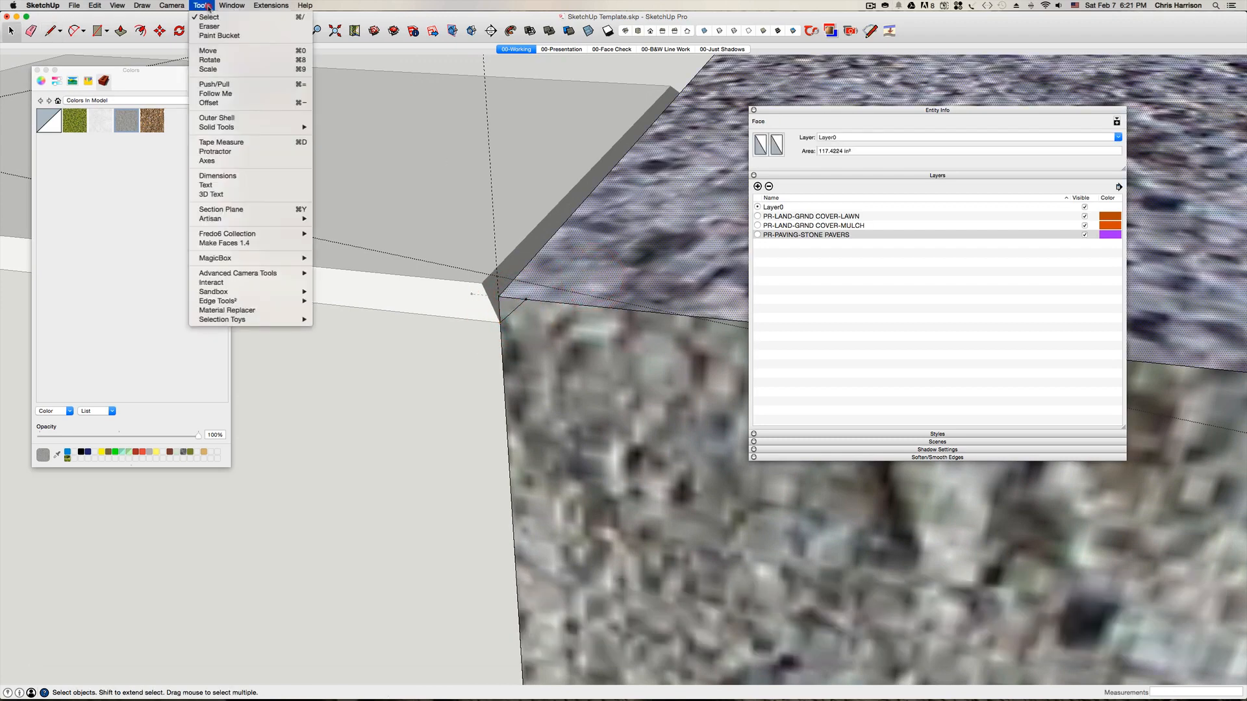
{"action": "left_click", "coordinate": [221, 93]}
{"action": "left_click", "coordinate": [515, 301]}
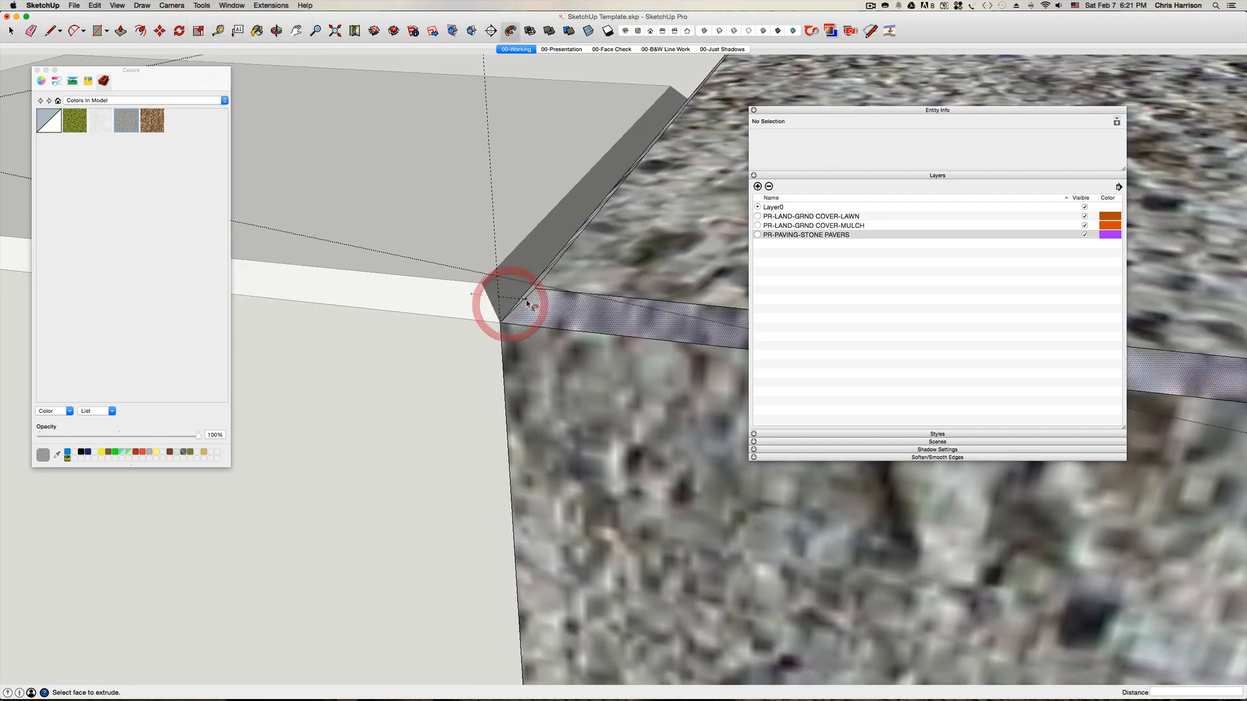
{"action": "scroll", "coordinate": [534, 280], "scroll_direction": "down", "scroll_amount": 10}
{"action": "key", "text": "space"}
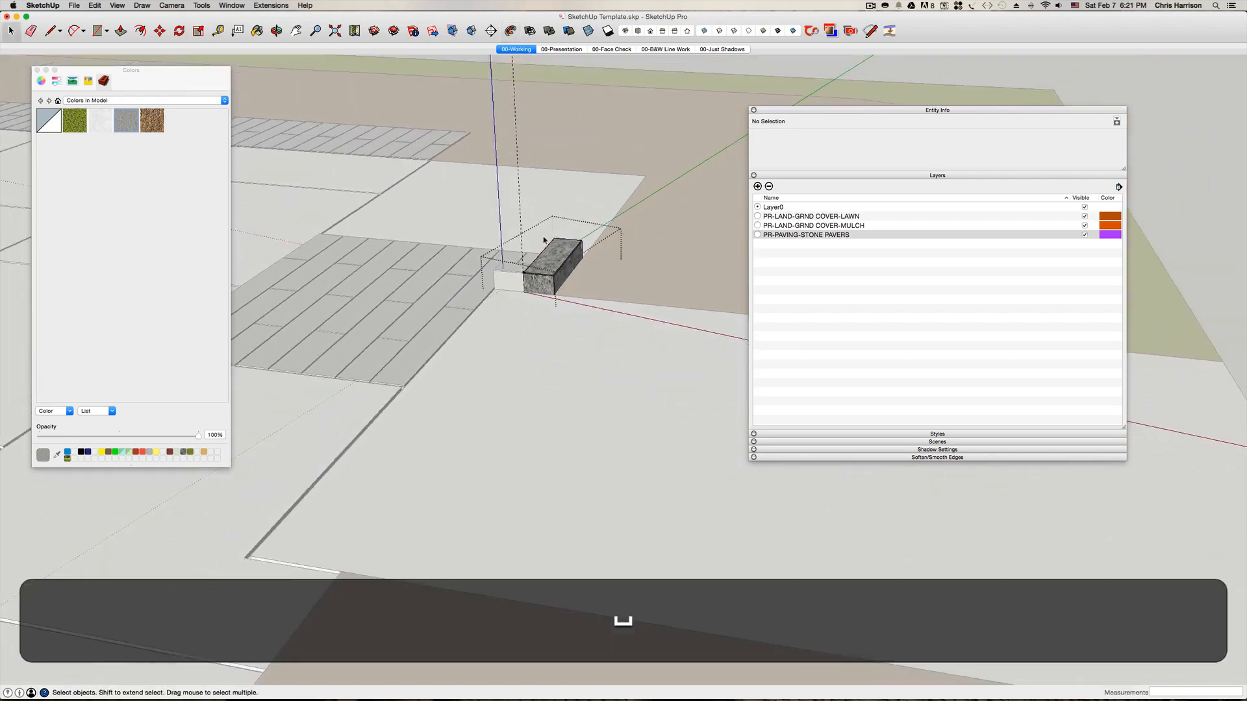
- Cut the small and long chamfered blocks and paste them in place inside the adjoining textured paver group
{"action": "scroll", "coordinate": [544, 243], "scroll_direction": "up", "scroll_amount": 5}
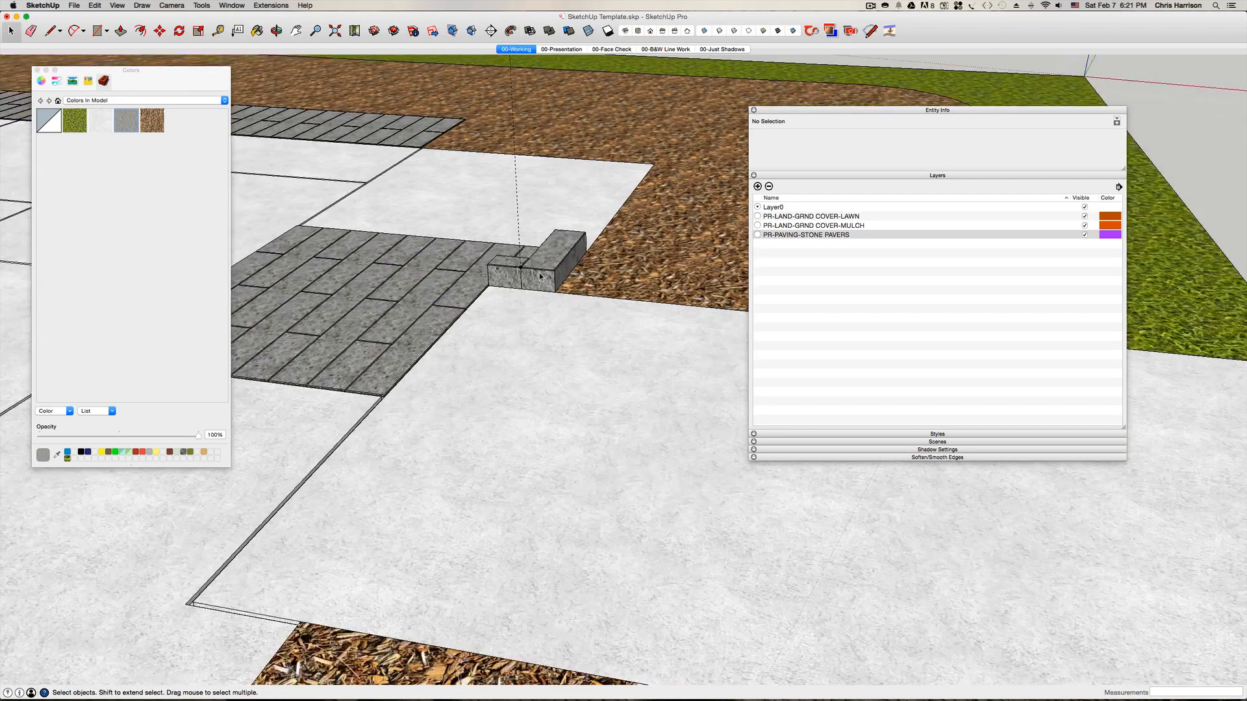
{"action": "left_click", "coordinate": [544, 244]}
{"action": "left_click", "coordinate": [494, 263], "text": "shift"}
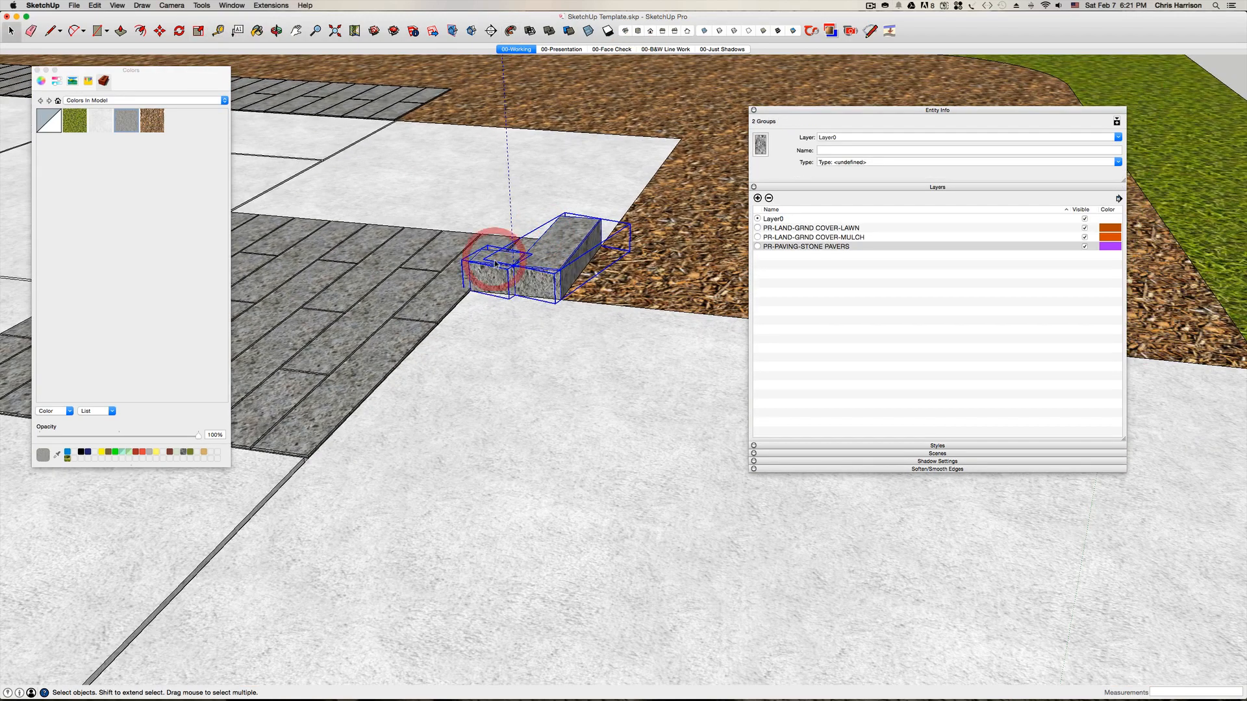
{"action": "key", "text": "shift+super+x"}
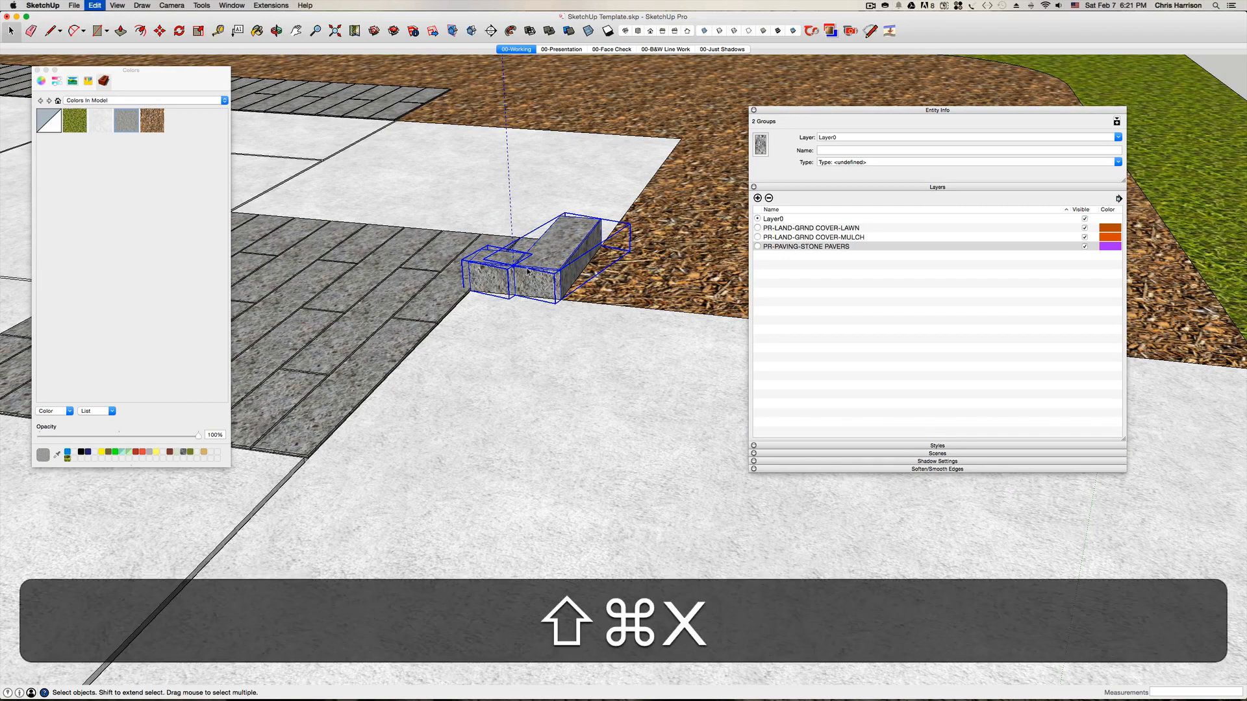
{"action": "scroll", "coordinate": [531, 270], "scroll_direction": "up", "scroll_amount": 4}
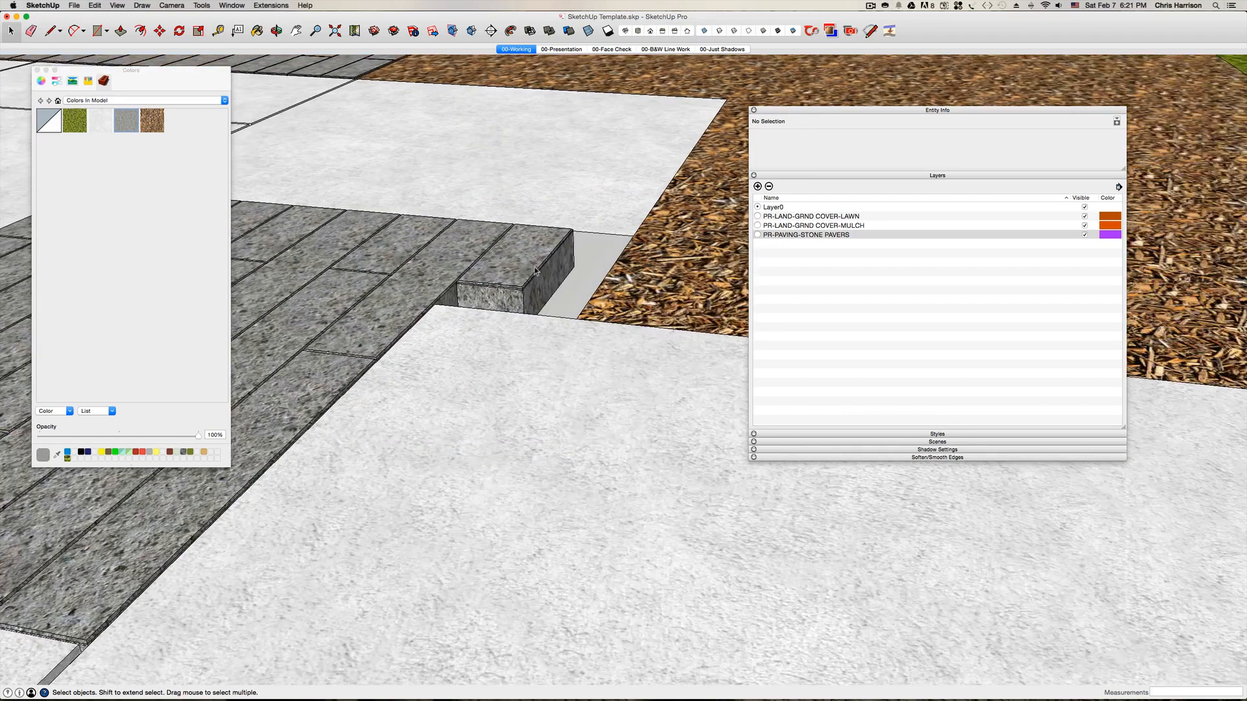
{"action": "scroll", "coordinate": [532, 270], "scroll_direction": "up", "scroll_amount": 6}
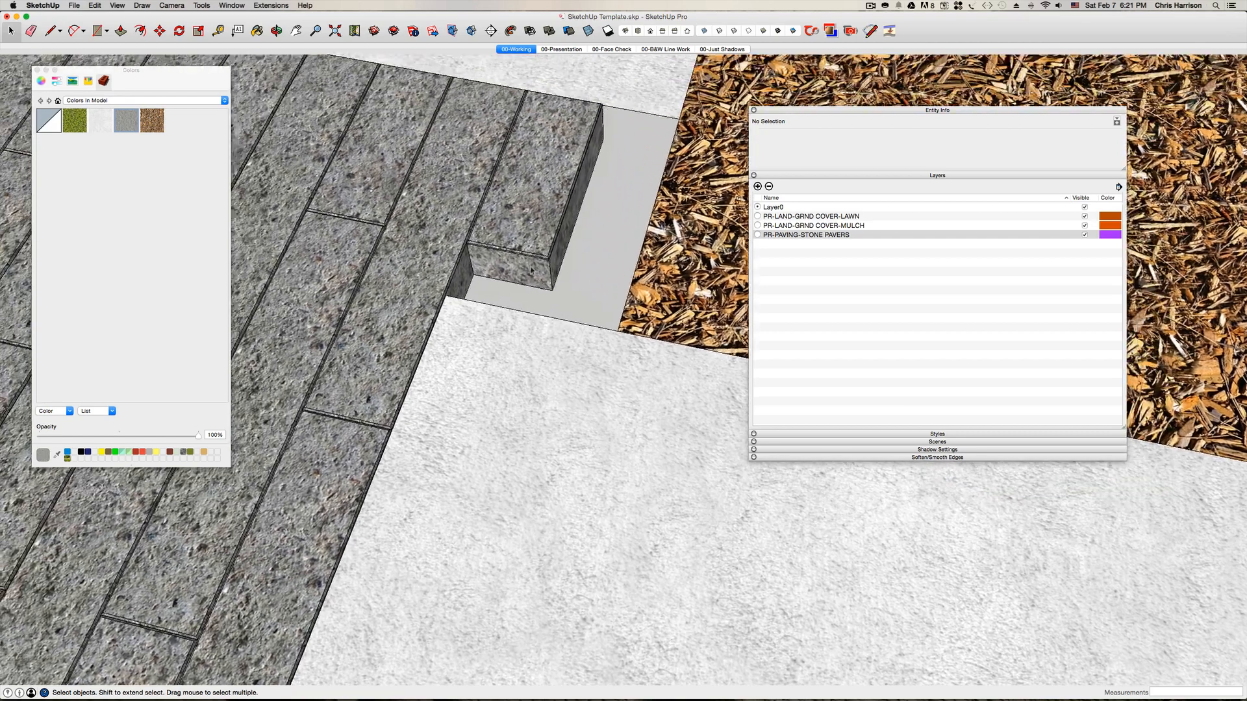
{"action": "middle_click_drag", "start_coordinate": [531, 269], "coordinate": [517, 236]}
{"action": "double_click", "coordinate": [523, 221]}
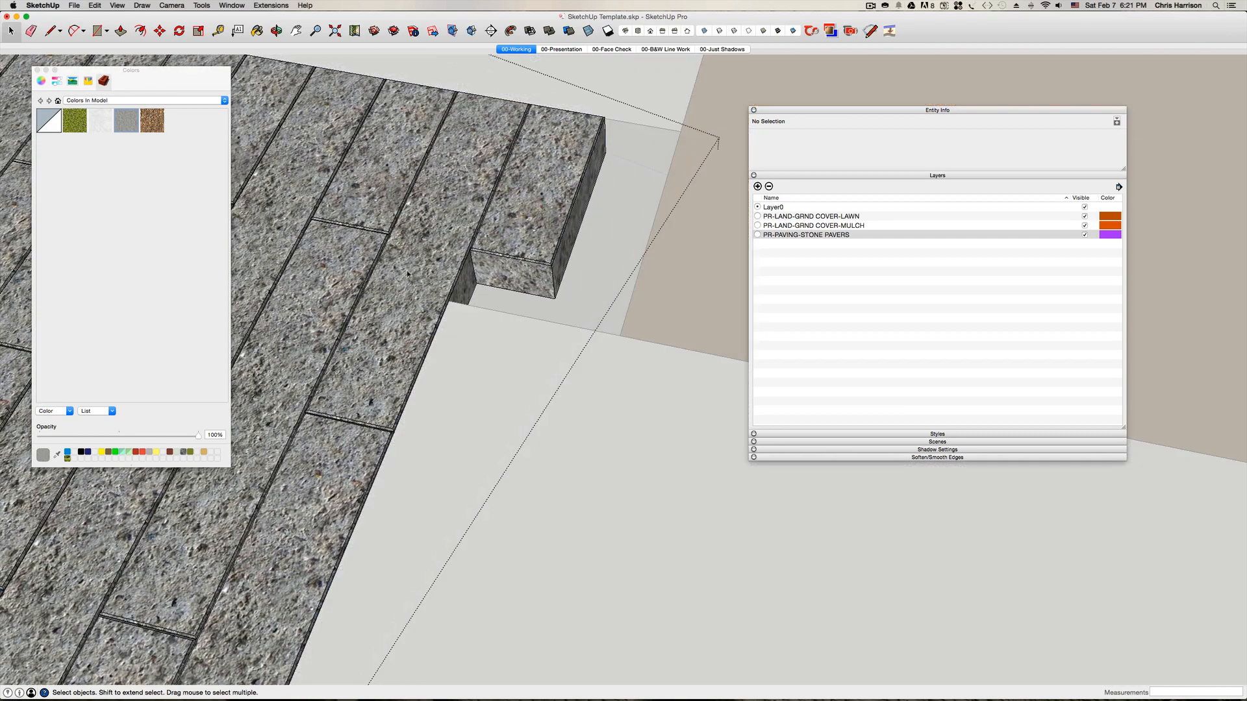
{"action": "key", "text": "super+shift+v"}
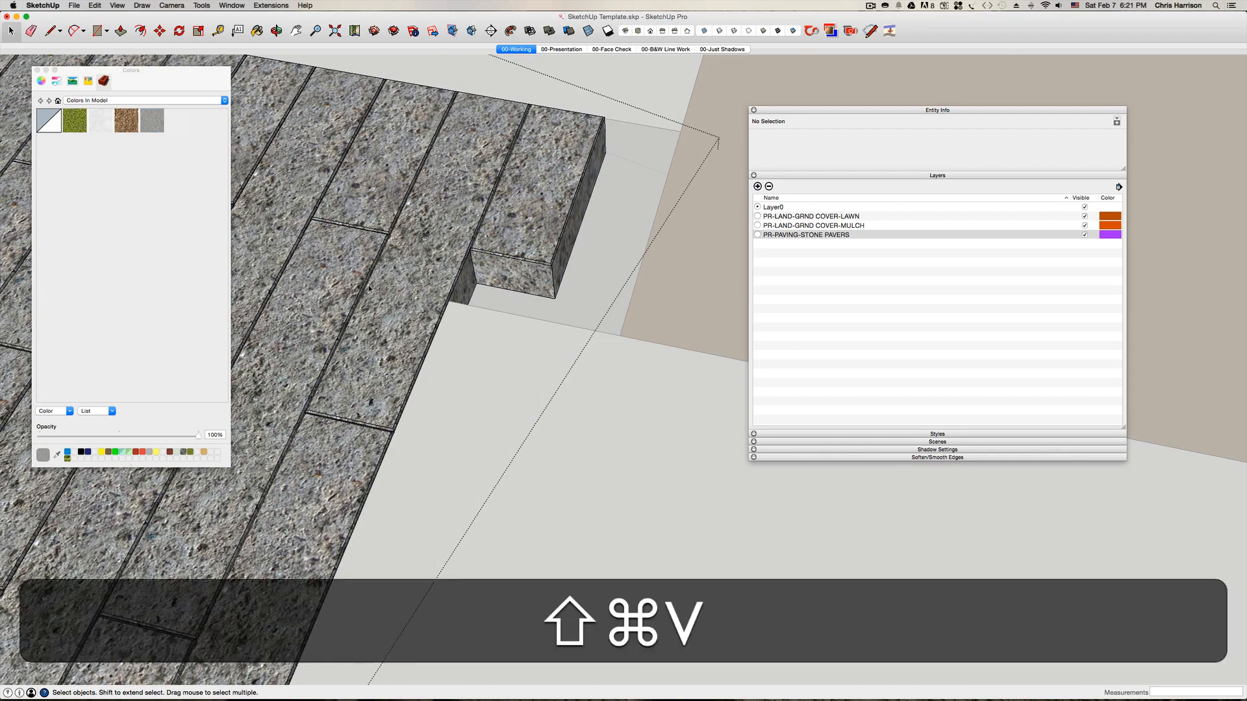
- Try to move the two pasted blocks down 3.75" along the vertical axis
{"action": "scroll", "coordinate": [525, 291], "scroll_direction": "up", "scroll_amount": 3}
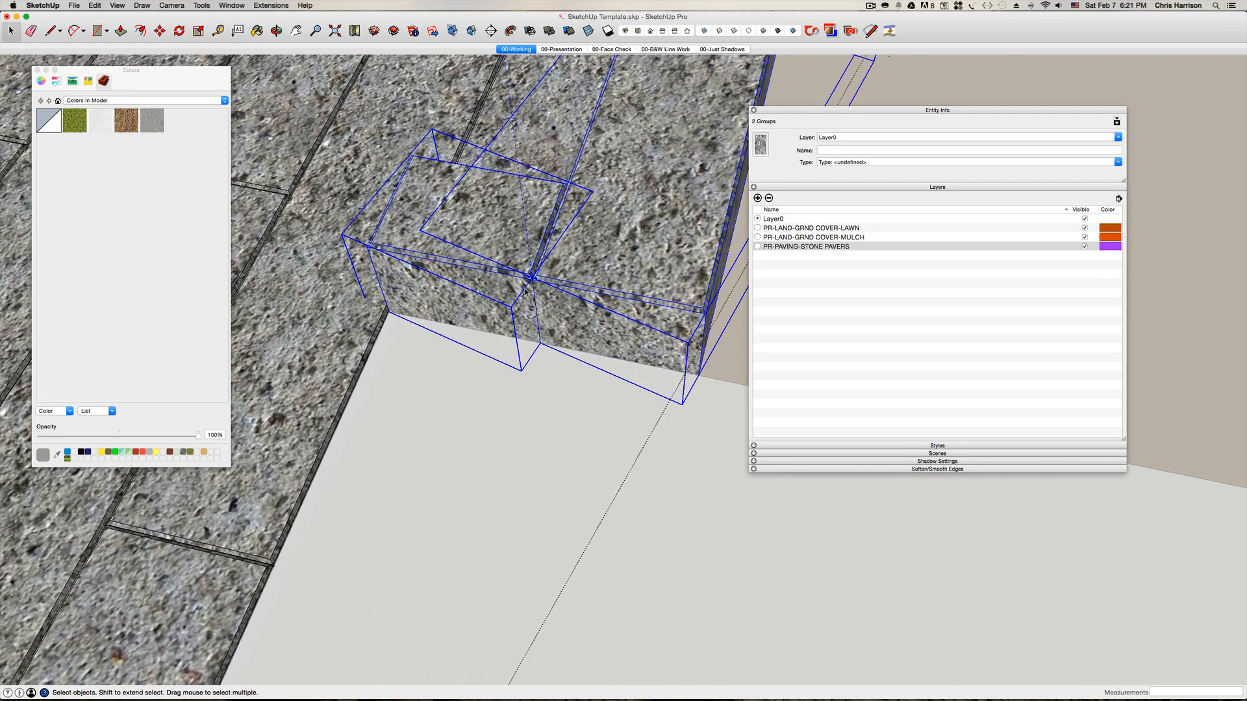
{"action": "middle_click_drag", "start_coordinate": [524, 357], "coordinate": [524, 292]}
{"action": "key", "text": "m"}
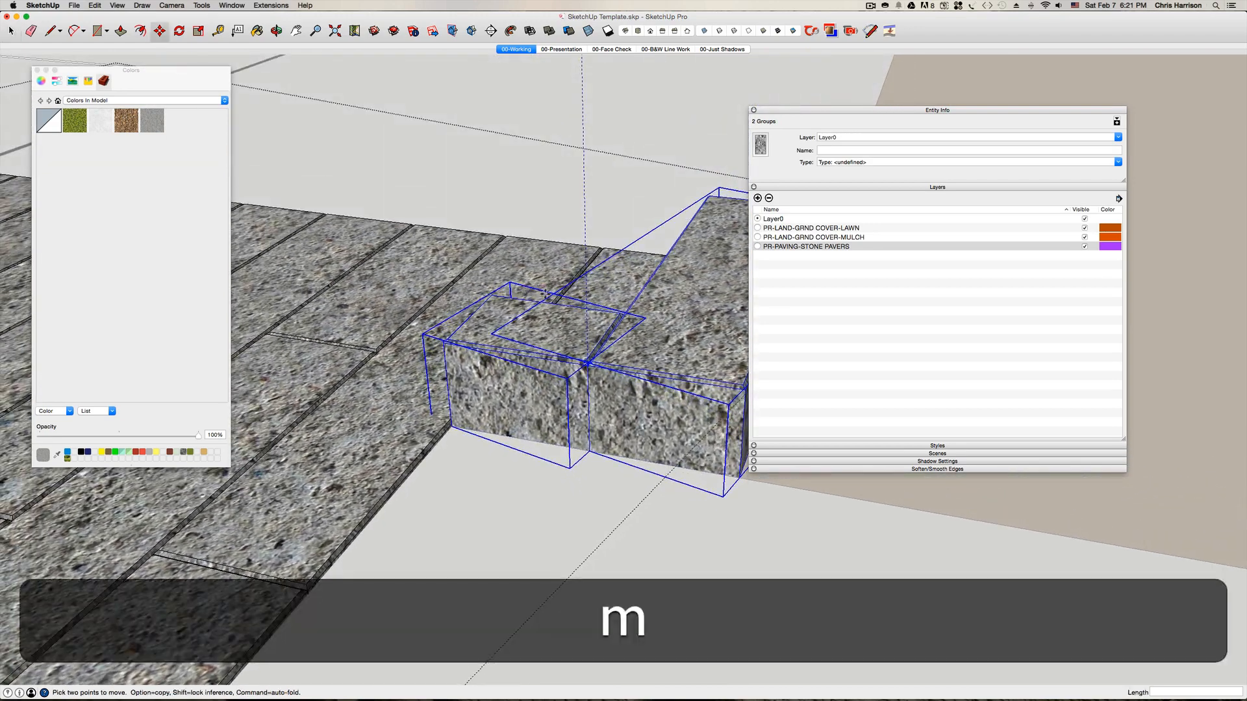
{"action": "left_click", "coordinate": [550, 207]}
{"action": "key", "text": "shift"}
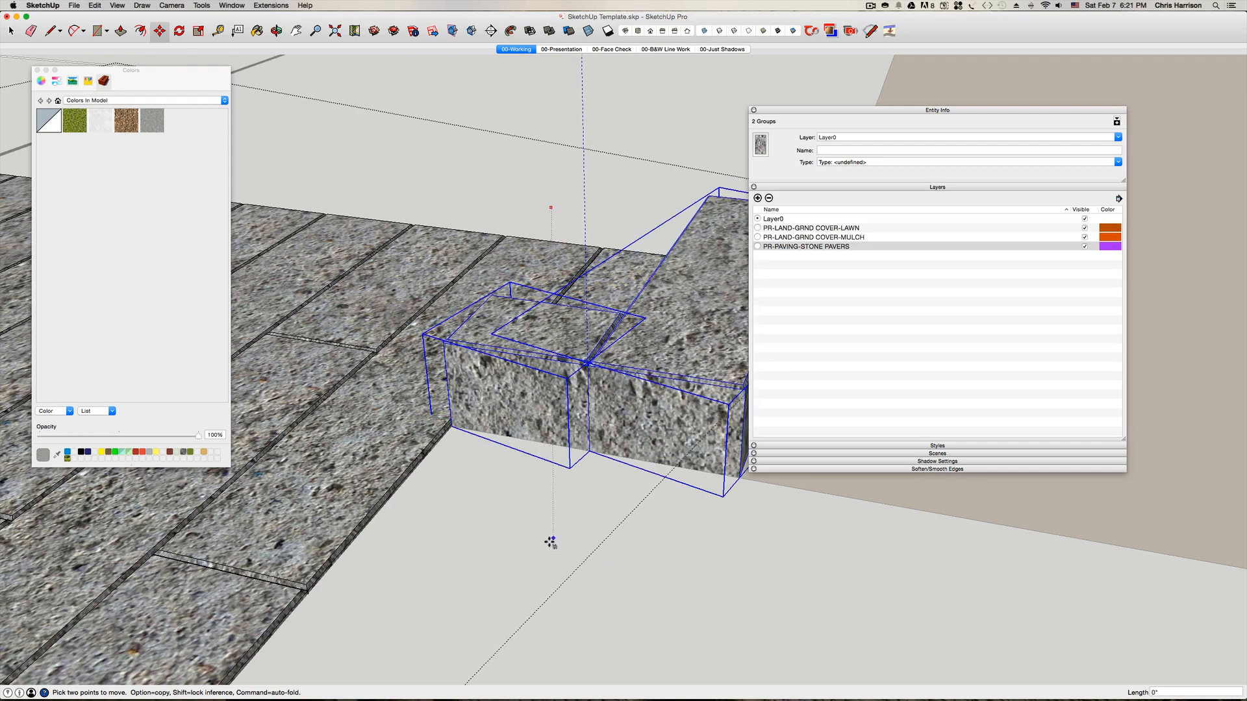
{"action": "scroll", "coordinate": [593, 595], "scroll_direction": "down", "scroll_amount": 10}
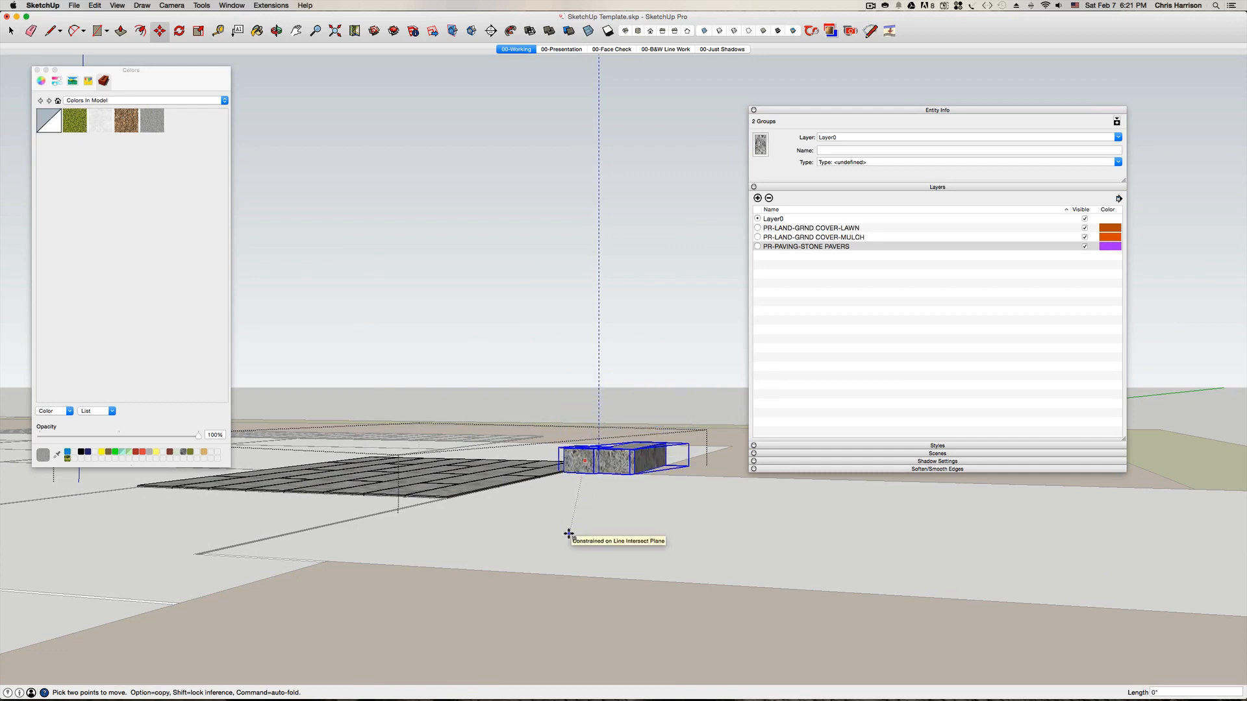
{"action": "type", "text": "3.75"}
{"action": "key", "text": "Return"}
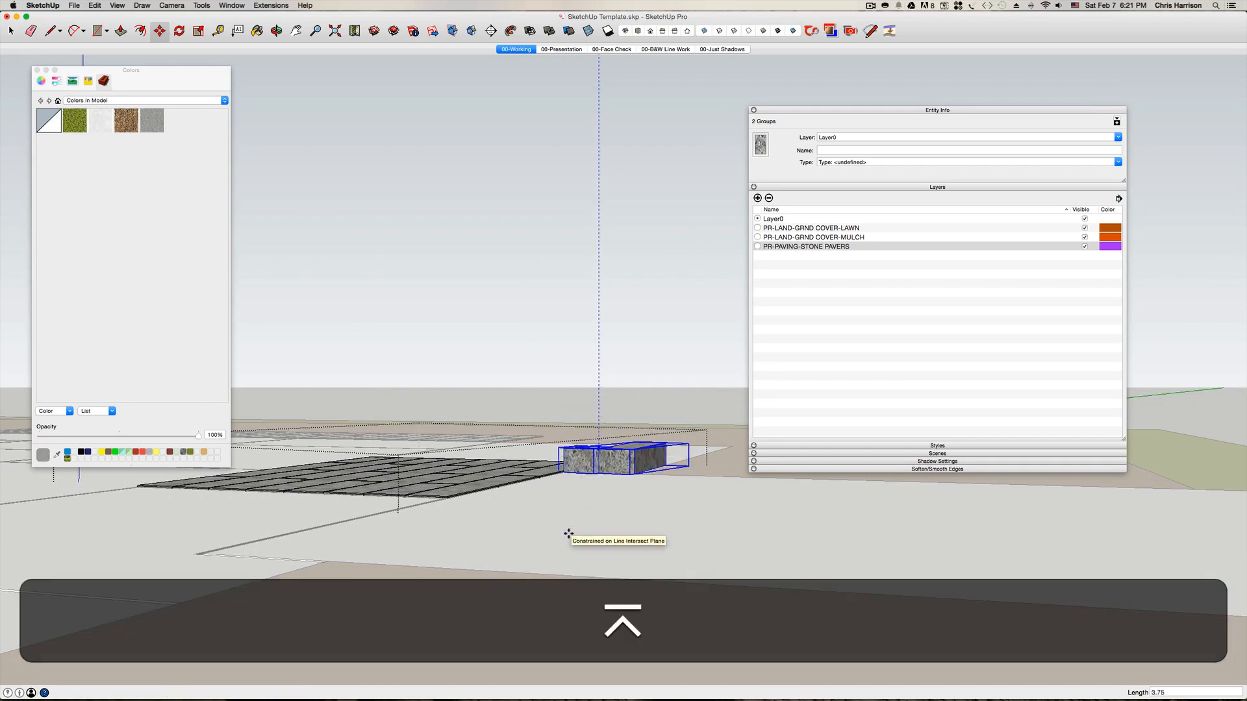
{"action": "key", "text": "Escape"}
{"action": "scroll", "coordinate": [584, 504], "scroll_direction": "up", "scroll_amount": 3}
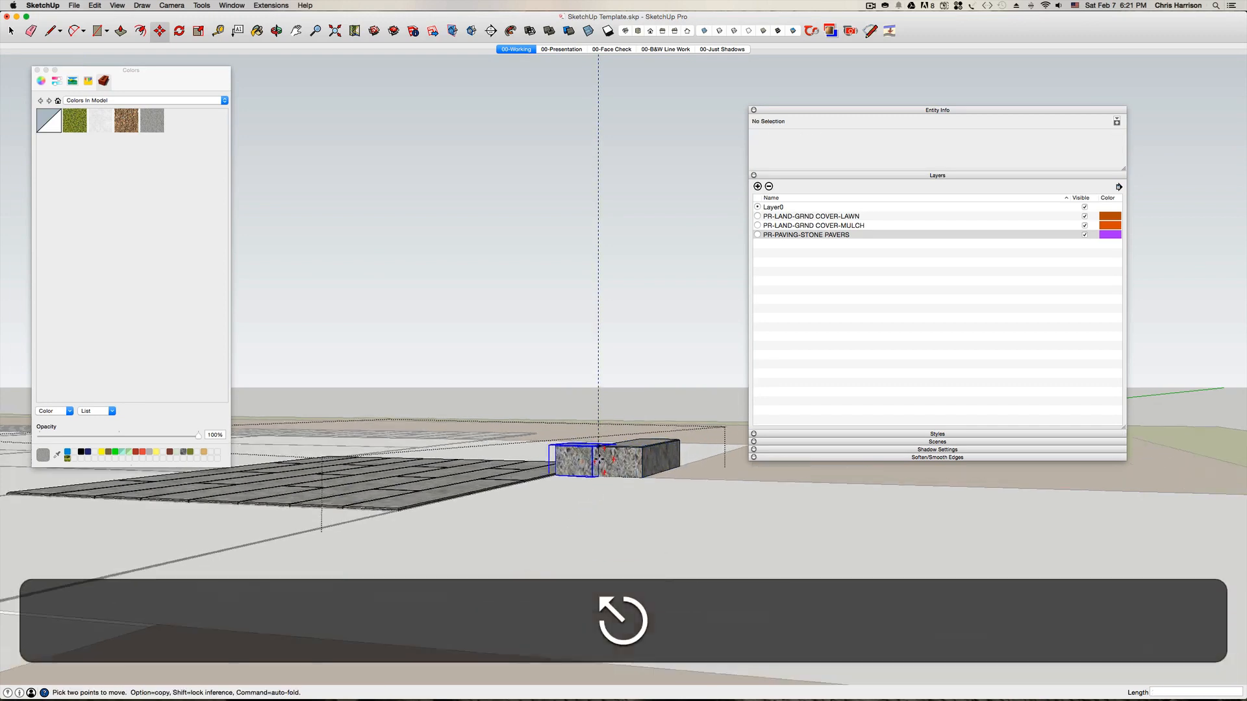
- Reselect the small and long chamfered blocks in the paver group and activate the Move tool
{"action": "key", "text": "space"}
{"action": "left_click", "coordinate": [620, 453]}
{"action": "left_click", "coordinate": [571, 447], "text": "shift"}
{"action": "key", "text": "m"}
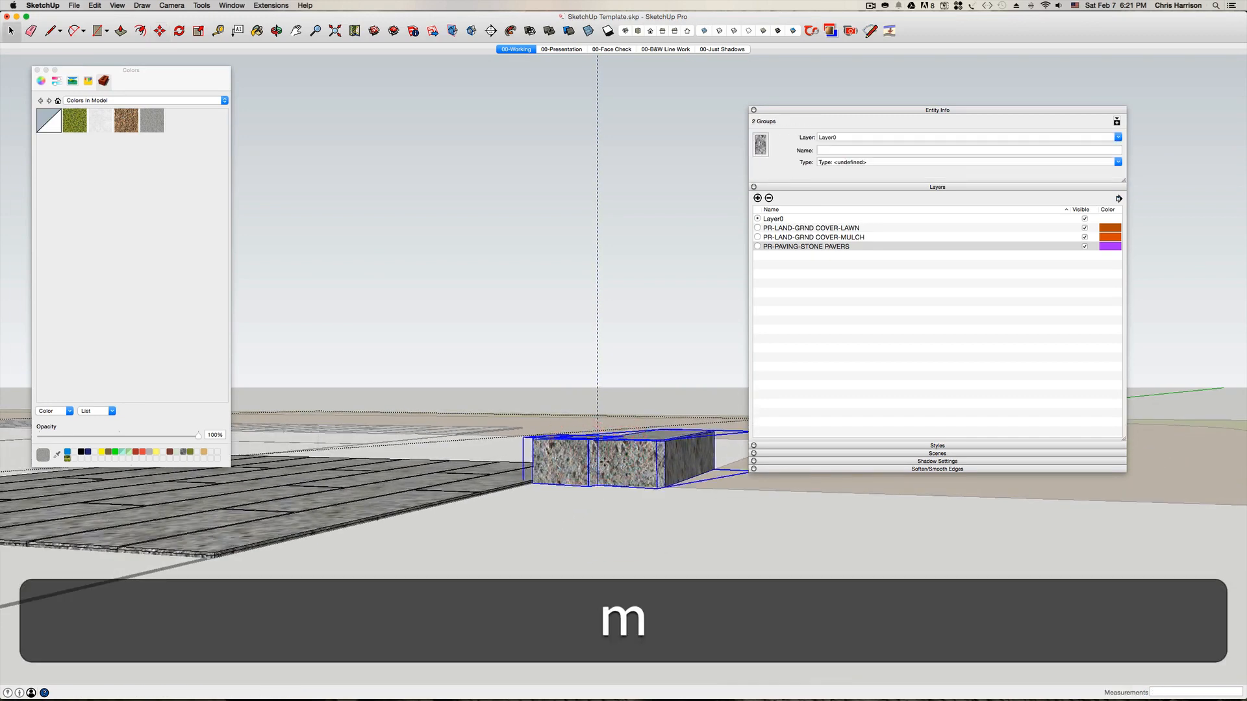
{"action": "left_click", "coordinate": [603, 539]}
{"action": "key", "text": "Up"}
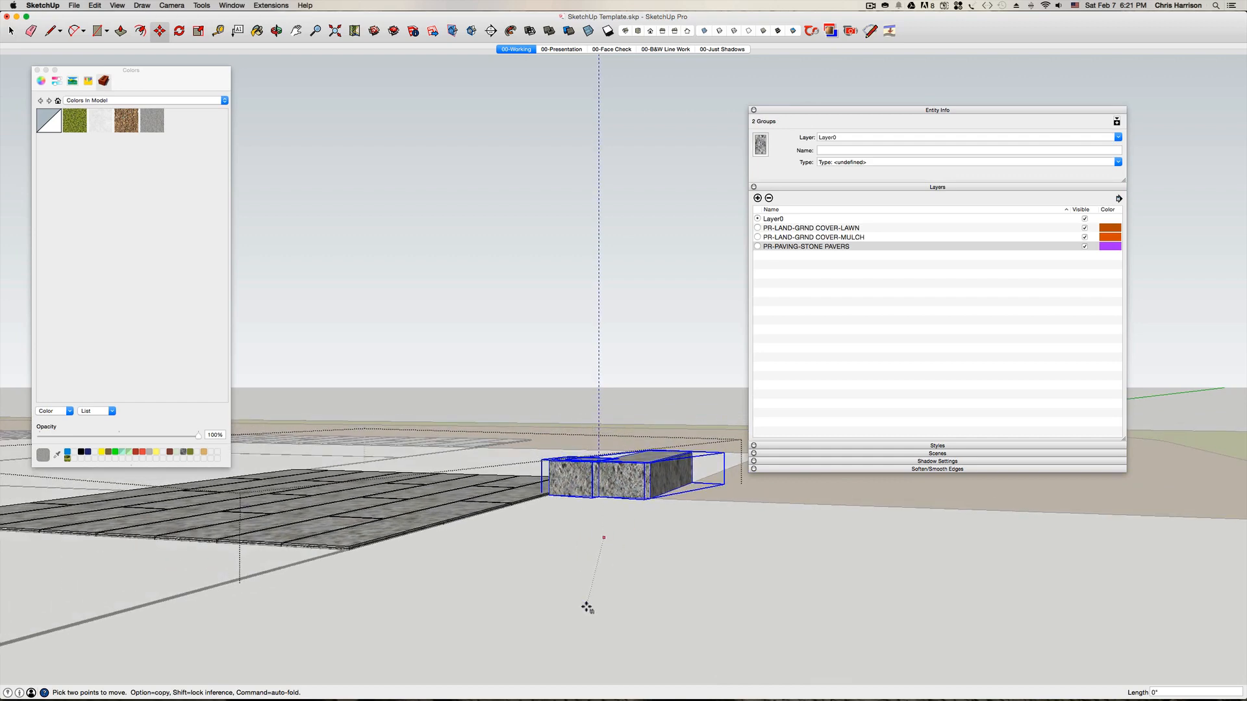
{"action": "key", "text": "Escape"}
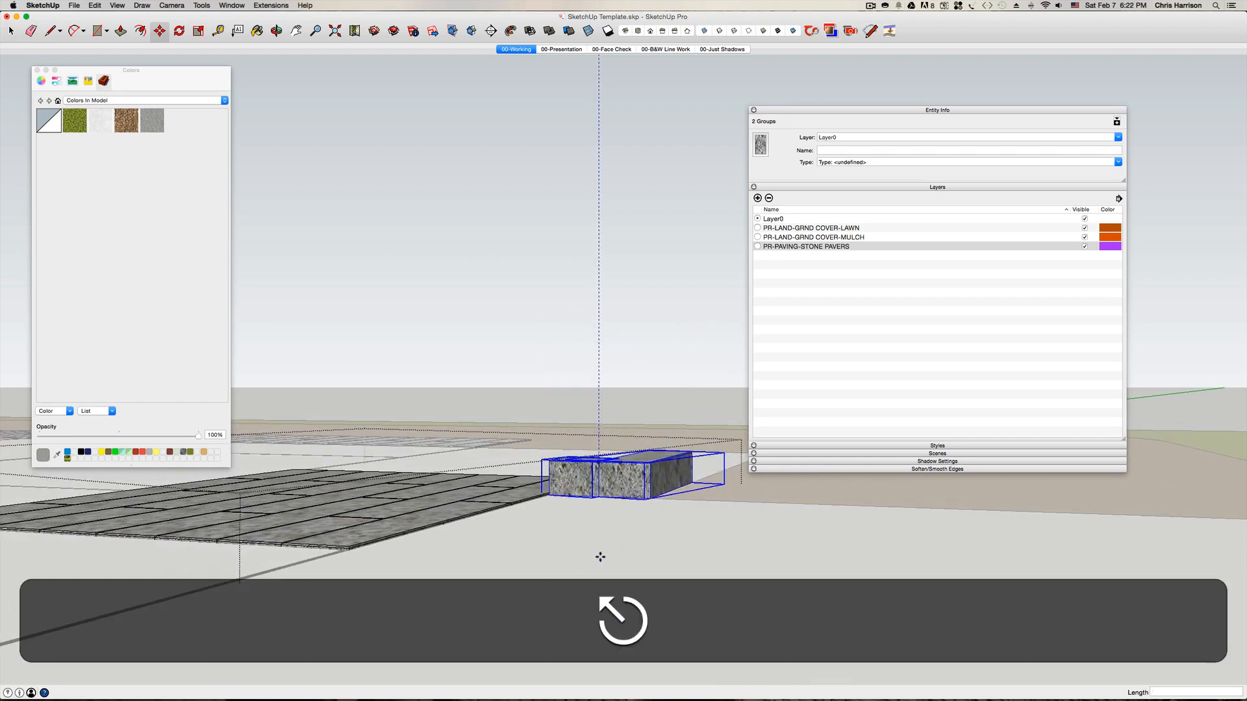
- Move the two selected blocks down 3.75" along the blue axis, working from beneath the patio
{"action": "scroll", "coordinate": [613, 488], "scroll_direction": "up", "scroll_amount": 8}
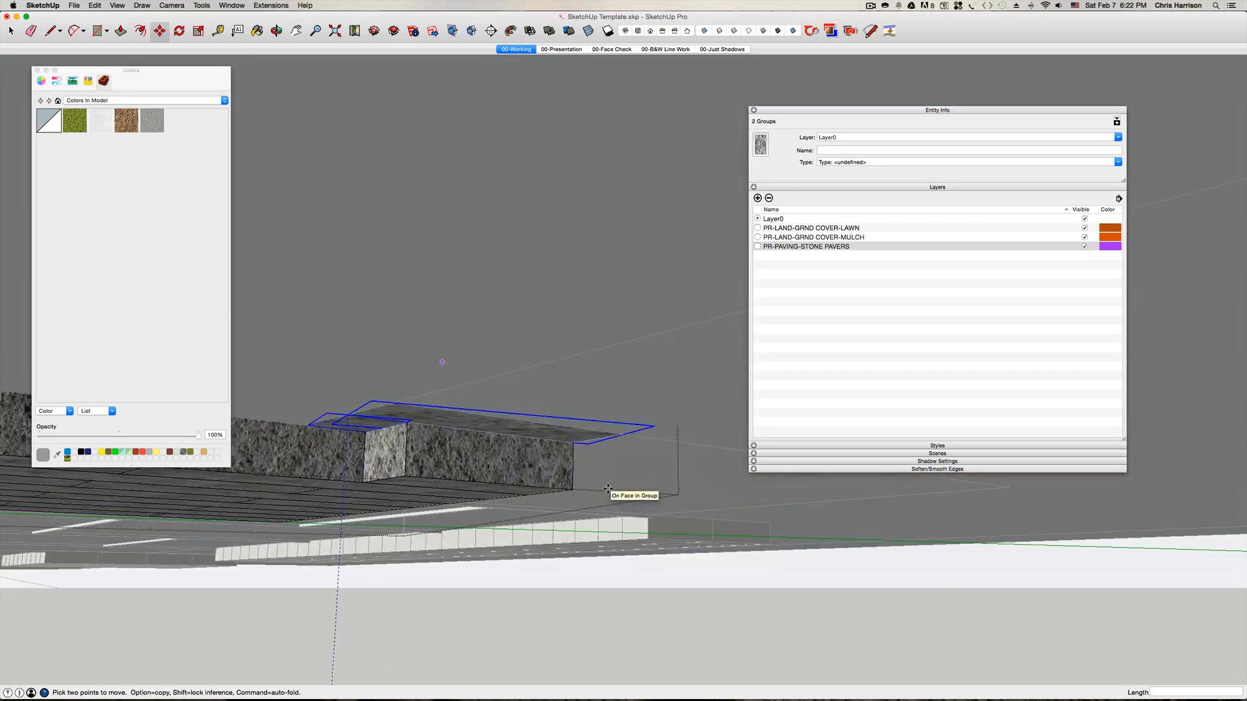
{"action": "scroll", "coordinate": [608, 488], "scroll_direction": "up", "scroll_amount": 2}
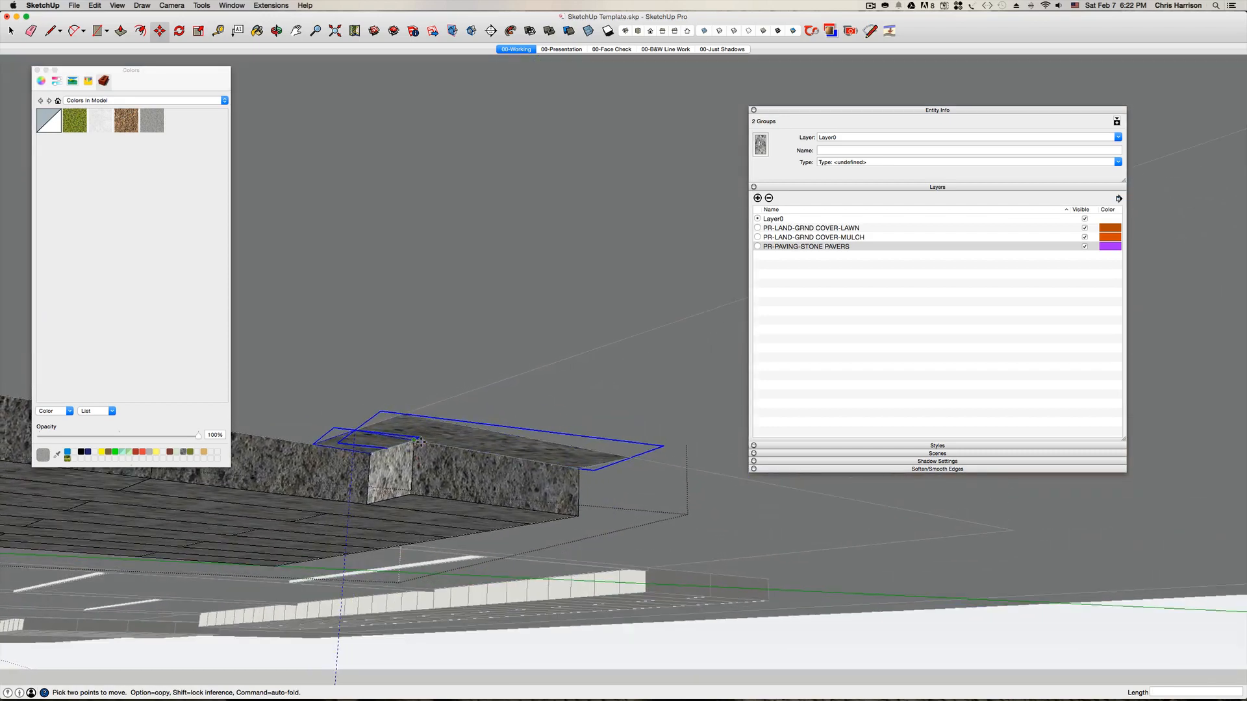
{"action": "scroll", "coordinate": [420, 442], "scroll_direction": "up", "scroll_amount": 3}
{"action": "left_click", "coordinate": [406, 437]}
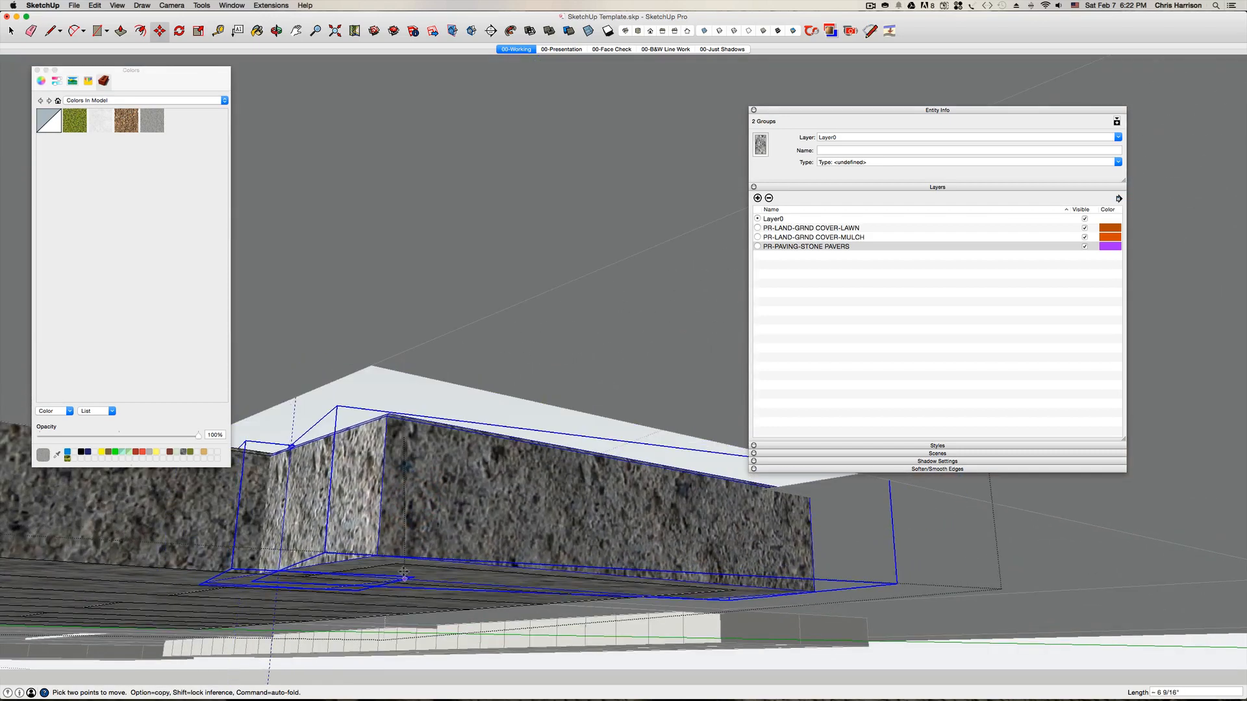
{"action": "key", "text": "Up"}
{"action": "scroll", "coordinate": [388, 565], "scroll_direction": "down", "scroll_amount": 2}
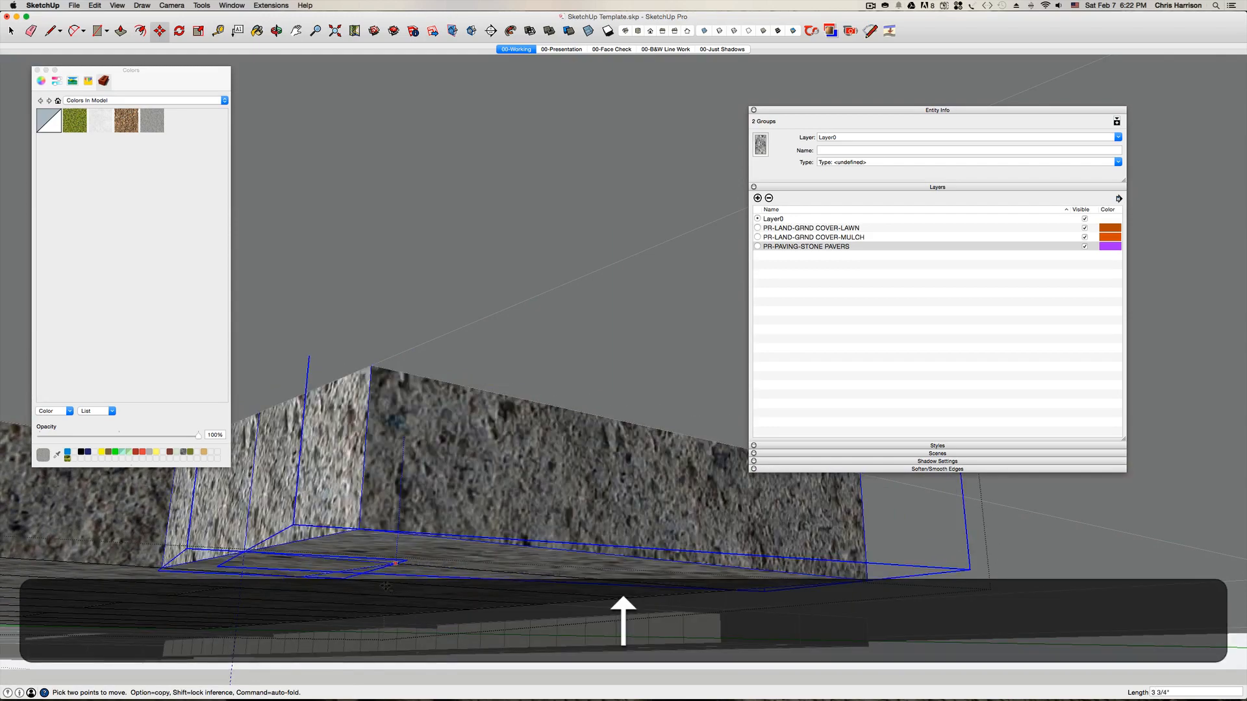
{"action": "type", "text": "3.75"}
{"action": "key", "text": "Return"}
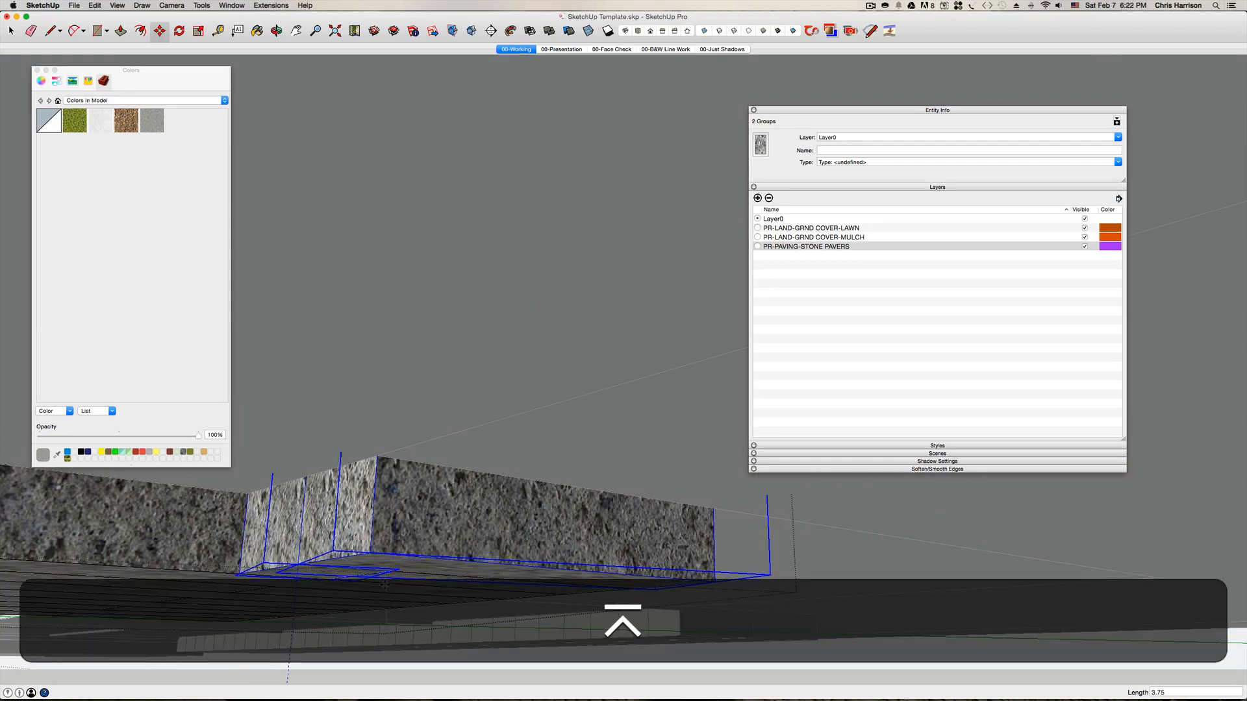
- Close the paver group and delete all guides from the model
{"action": "scroll", "coordinate": [385, 584], "scroll_direction": "down", "scroll_amount": 10}
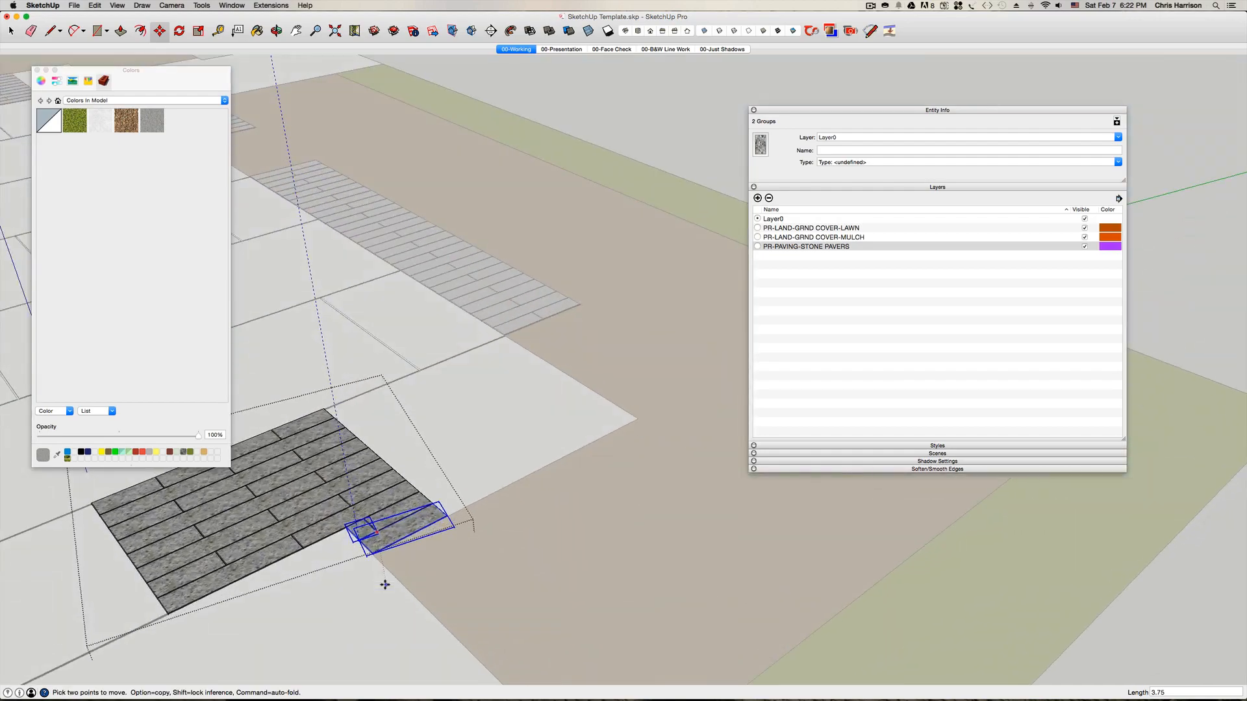
{"action": "key", "text": "space"}
{"action": "left_click", "coordinate": [648, 109]}
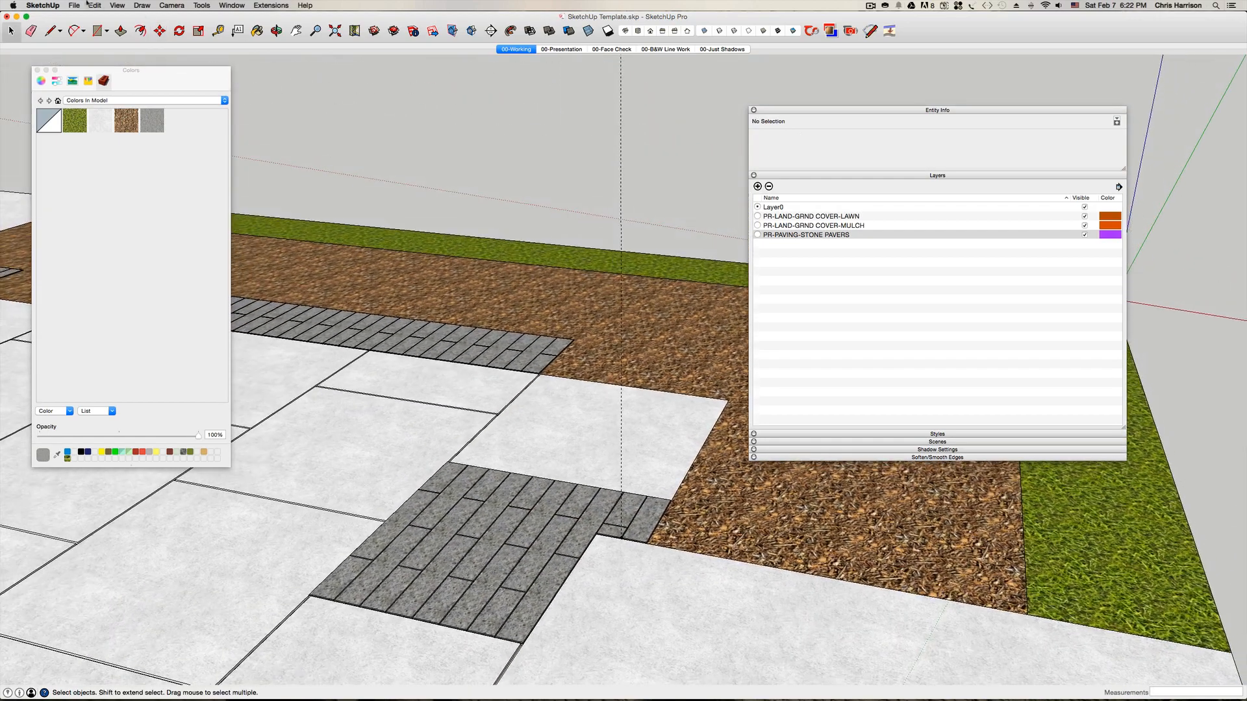
{"action": "left_click", "coordinate": [95, 5]}
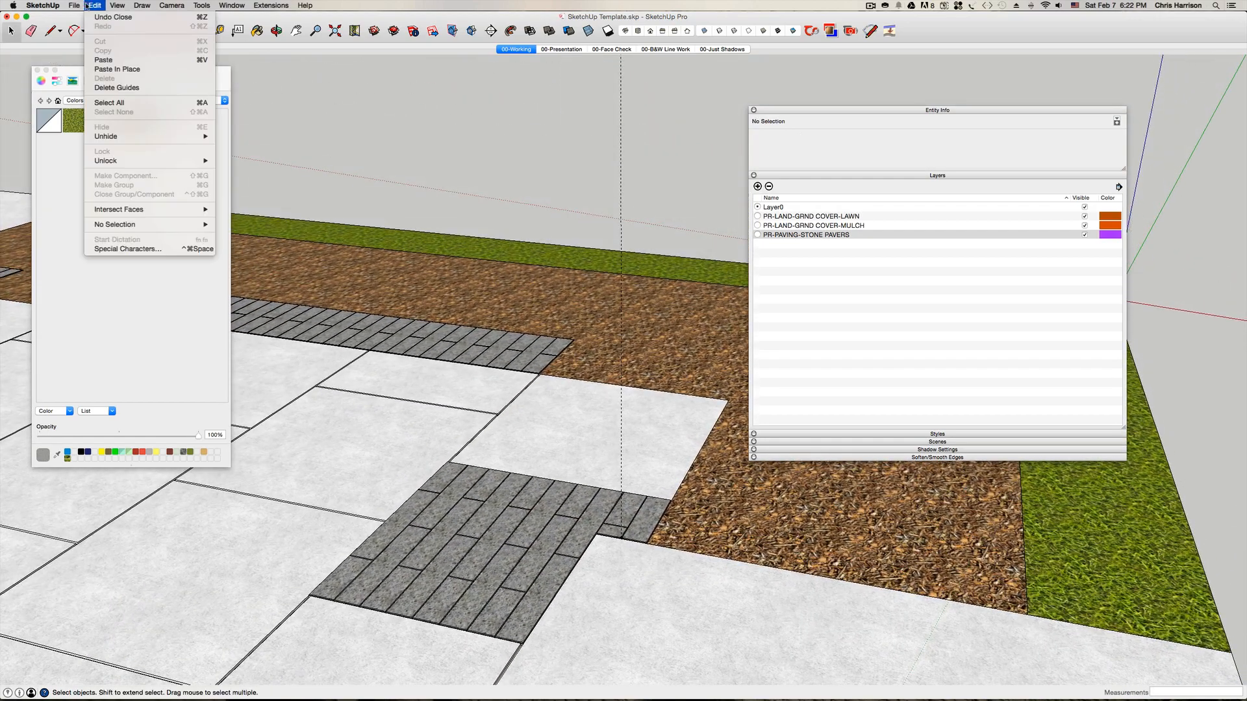
{"action": "left_click", "coordinate": [118, 87]}
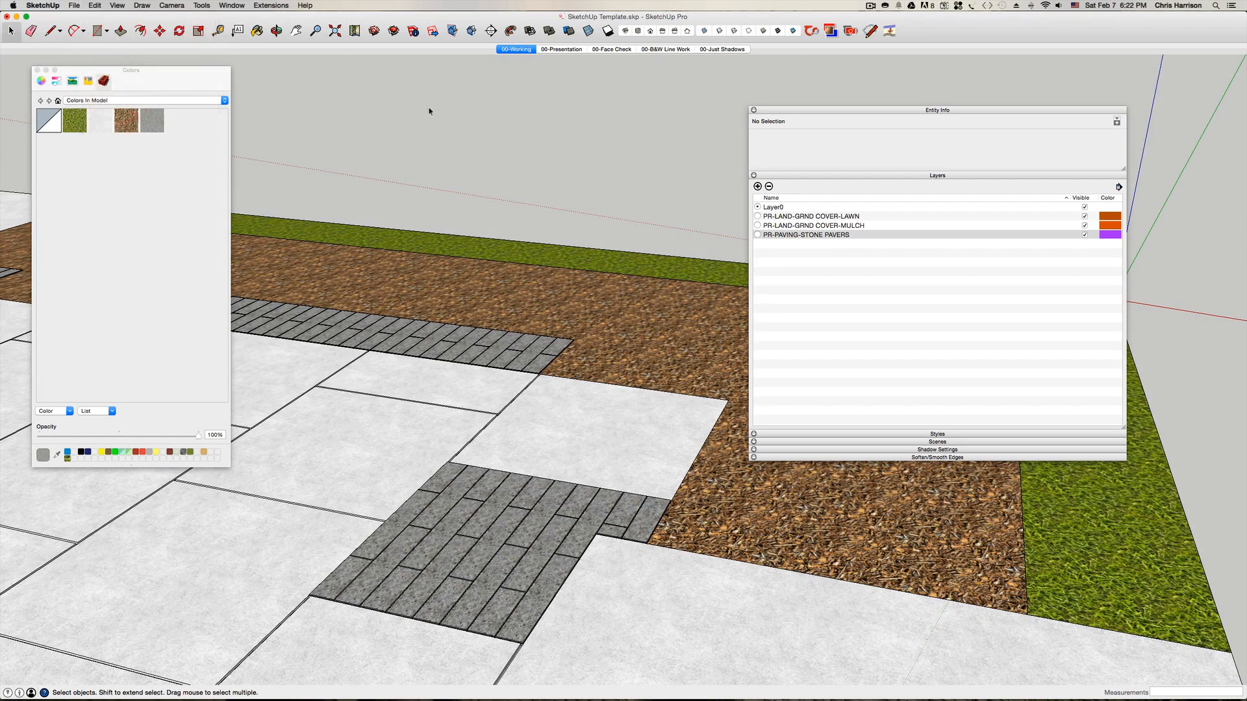
- Save the model and close the Colors window
{"action": "left_click", "coordinate": [507, 106]}
{"action": "middle_click_drag", "start_coordinate": [508, 106], "coordinate": [542, 176]}
{"action": "scroll", "coordinate": [543, 174], "scroll_direction": "down", "scroll_amount": 10}
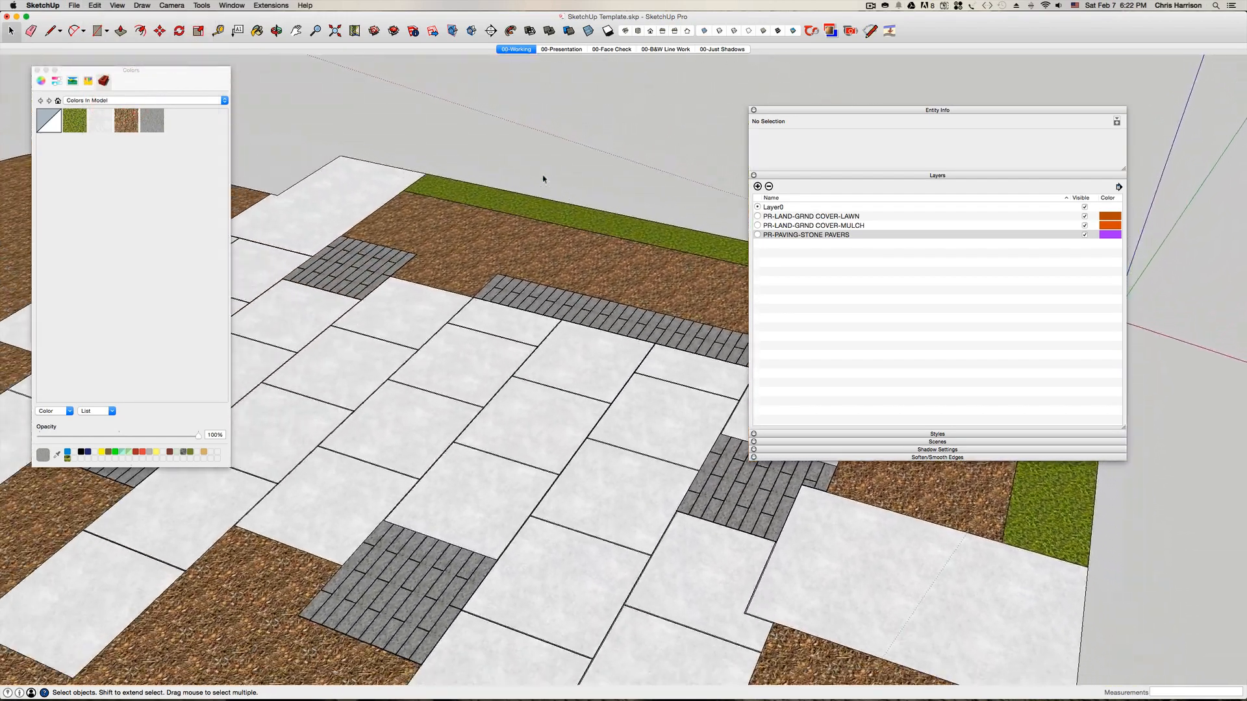
{"action": "key", "text": "shift+super+s"}
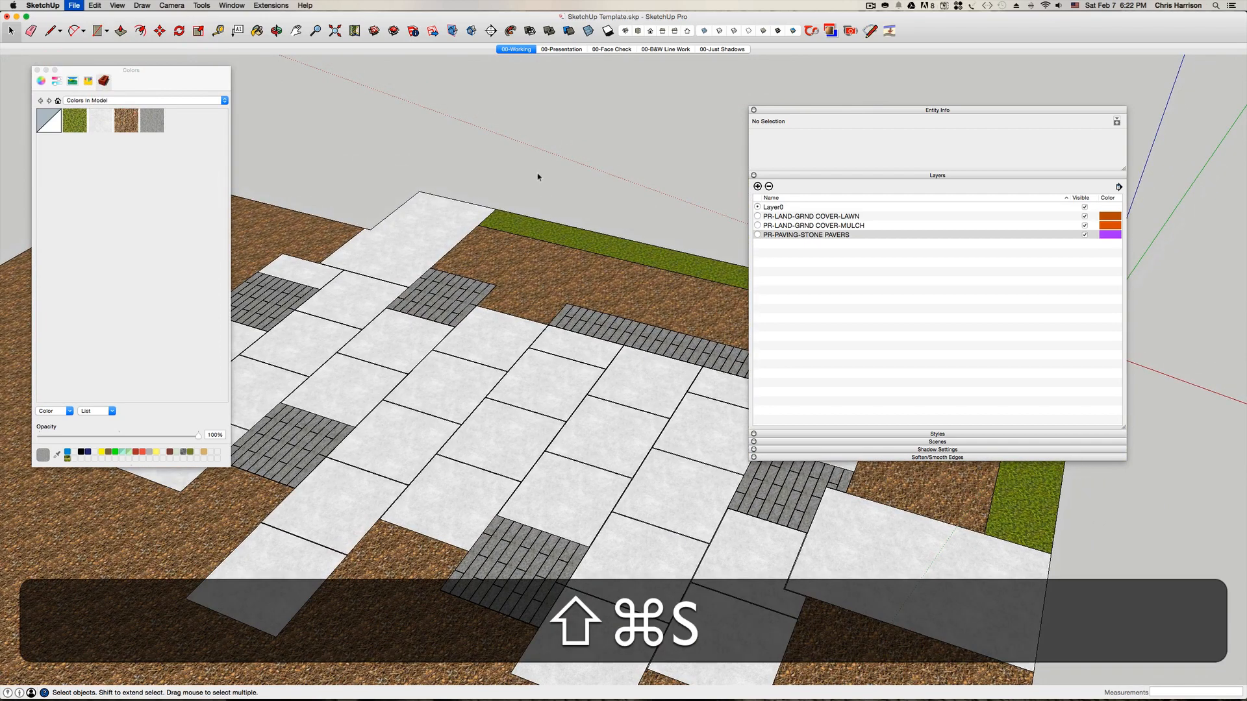
{"action": "middle_click_drag", "start_coordinate": [538, 176], "coordinate": [398, 160]}
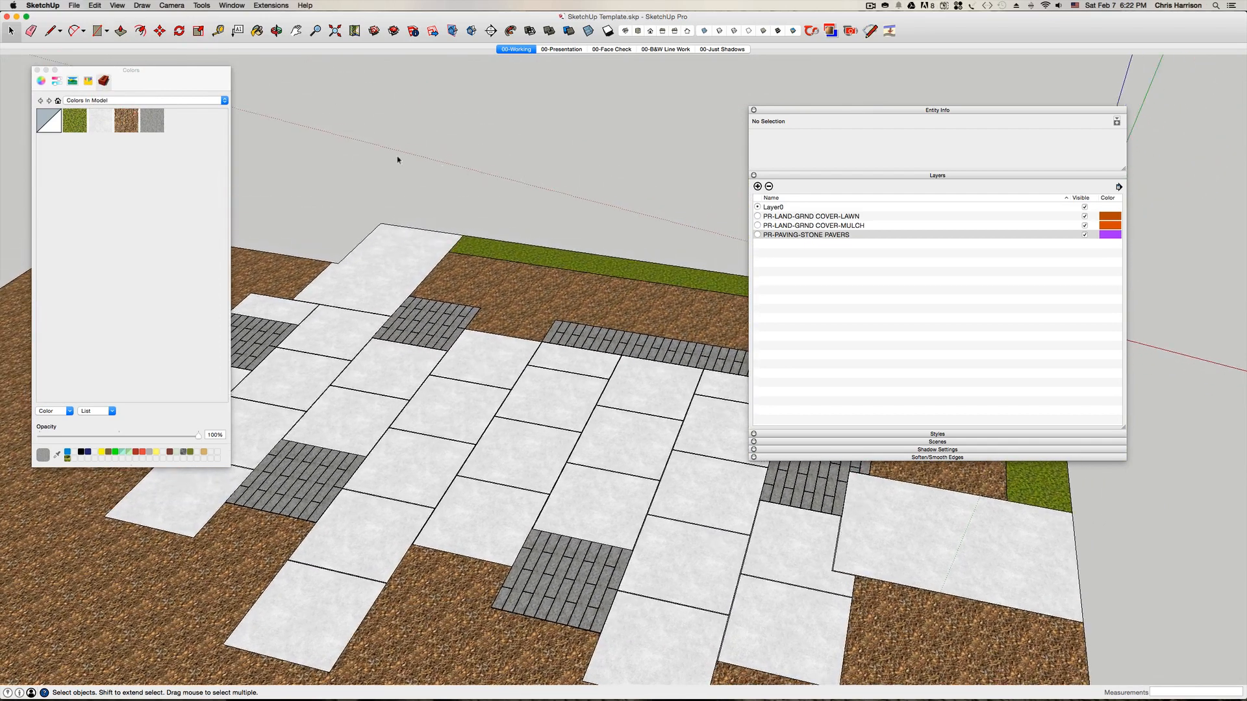
{"action": "left_click", "coordinate": [36, 70]}
- Bring the whole patio design into view and open the file commands
{"action": "scroll", "coordinate": [273, 95], "scroll_direction": "down", "scroll_amount": 8}
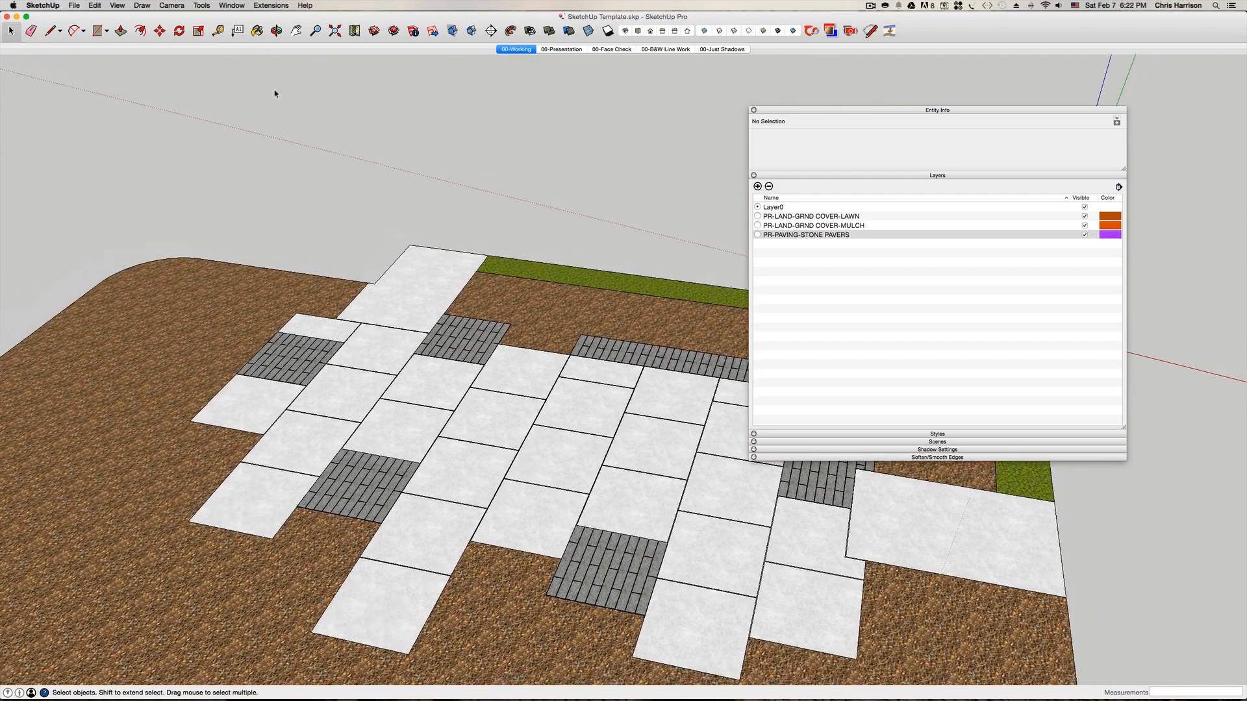
{"action": "scroll", "coordinate": [274, 95], "scroll_direction": "down", "scroll_amount": 10}
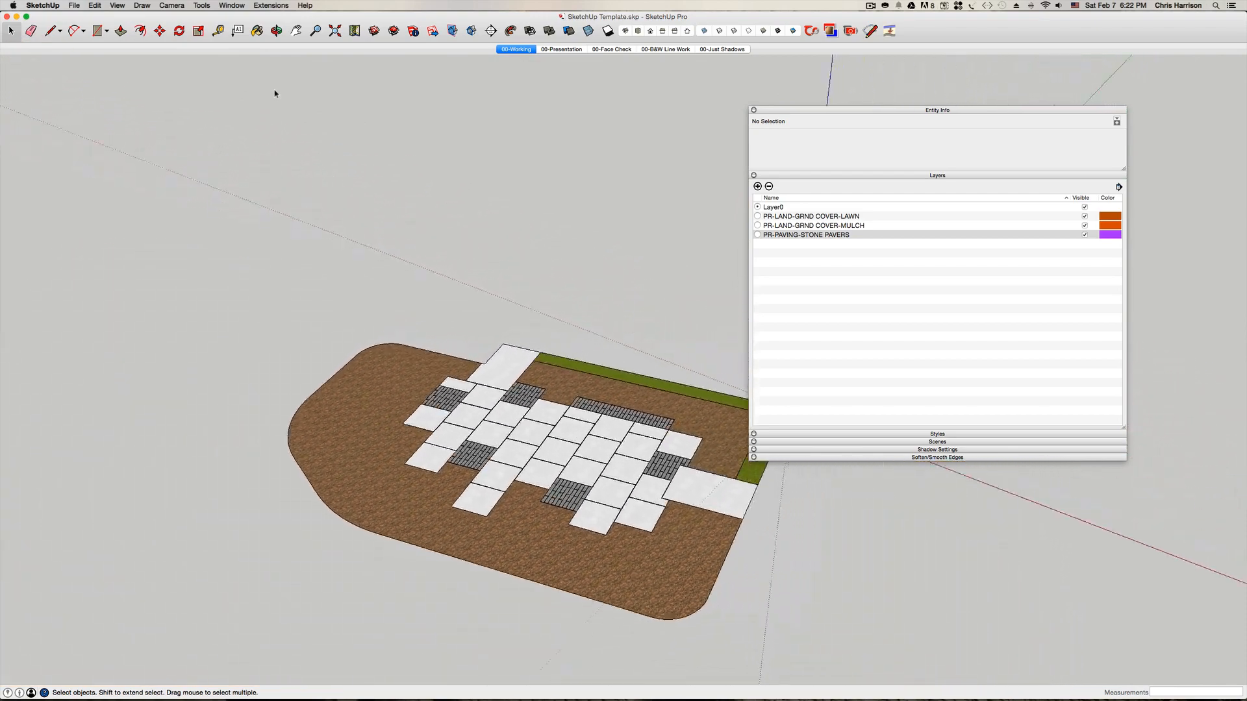
{"action": "middle_click_drag", "start_coordinate": [273, 99], "coordinate": [247, 87]}
{"action": "left_click", "coordinate": [79, 8]}
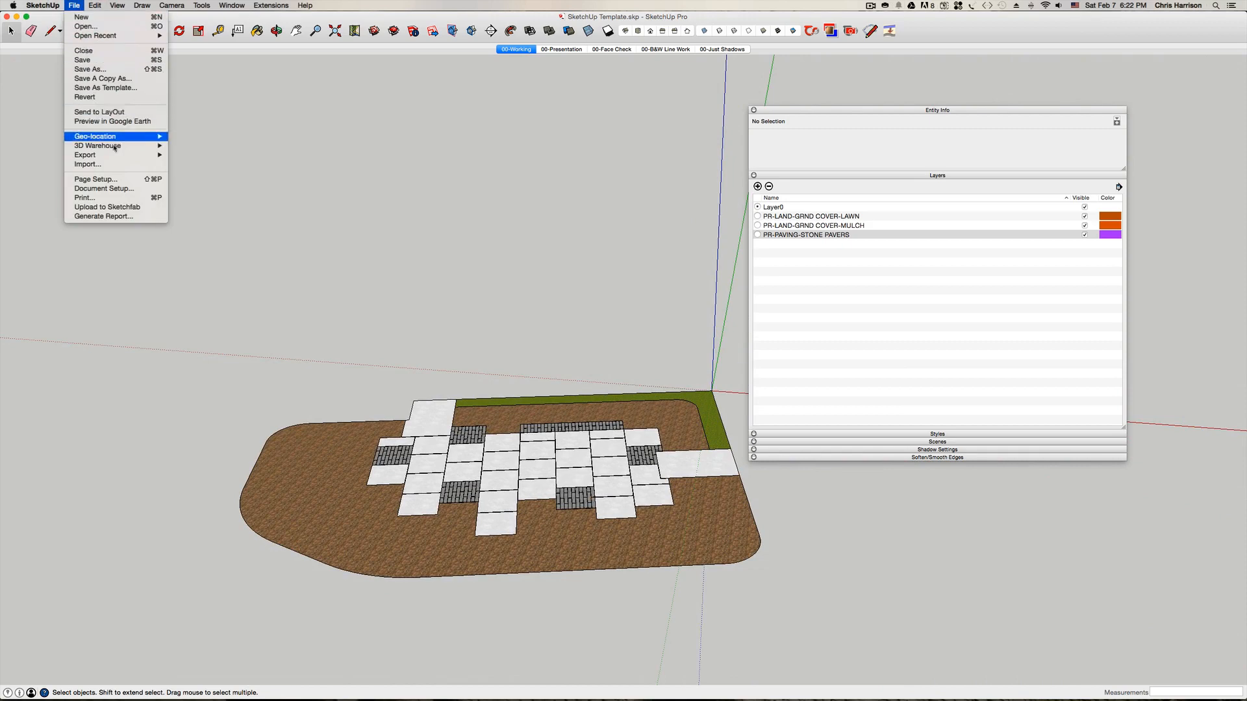
- Import the AutoCAD drawing that adds the green screen, railroad tie and stone bench site furnishings to the model
{"action": "left_click", "coordinate": [118, 168]}
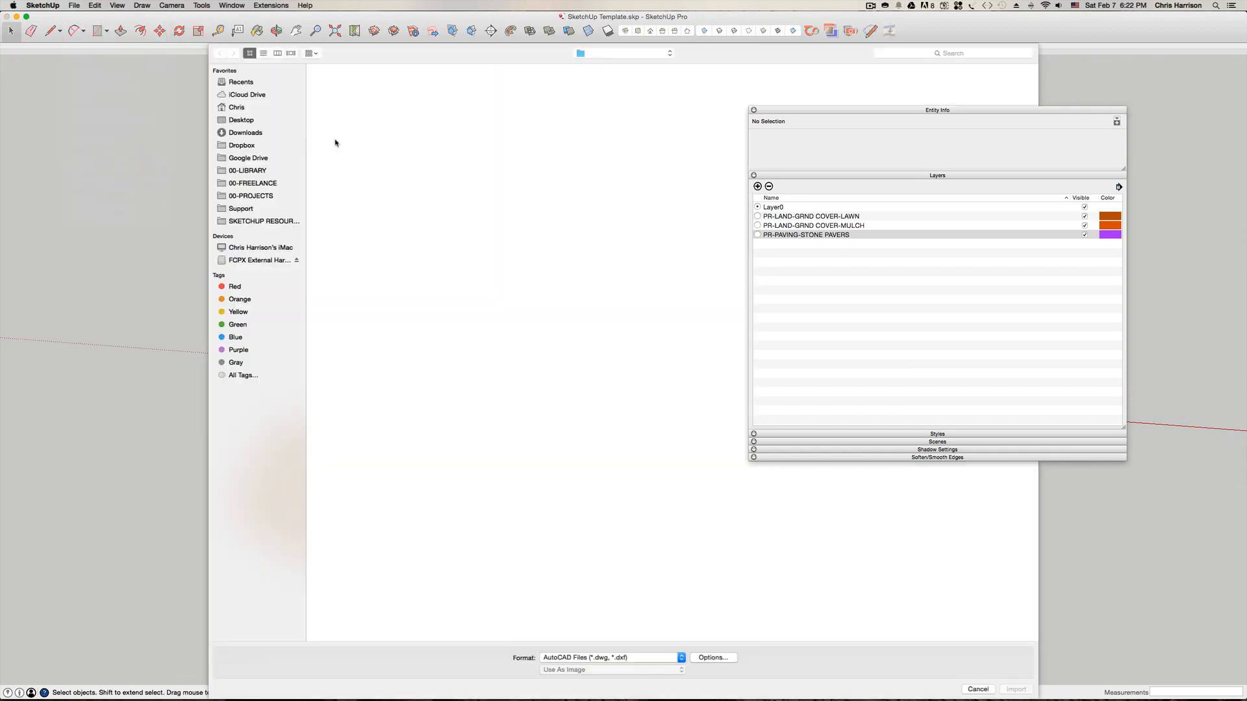
{"action": "double_click", "coordinate": [470, 85]}
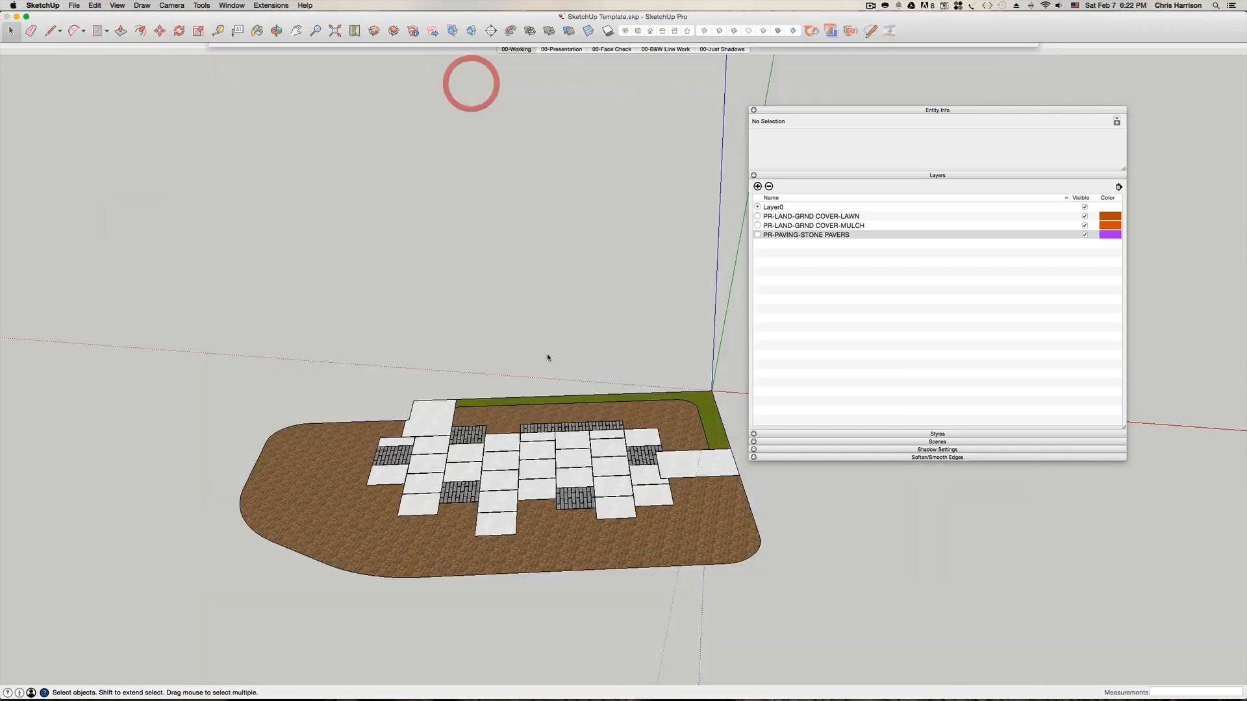
{"action": "left_click", "coordinate": [667, 293]}
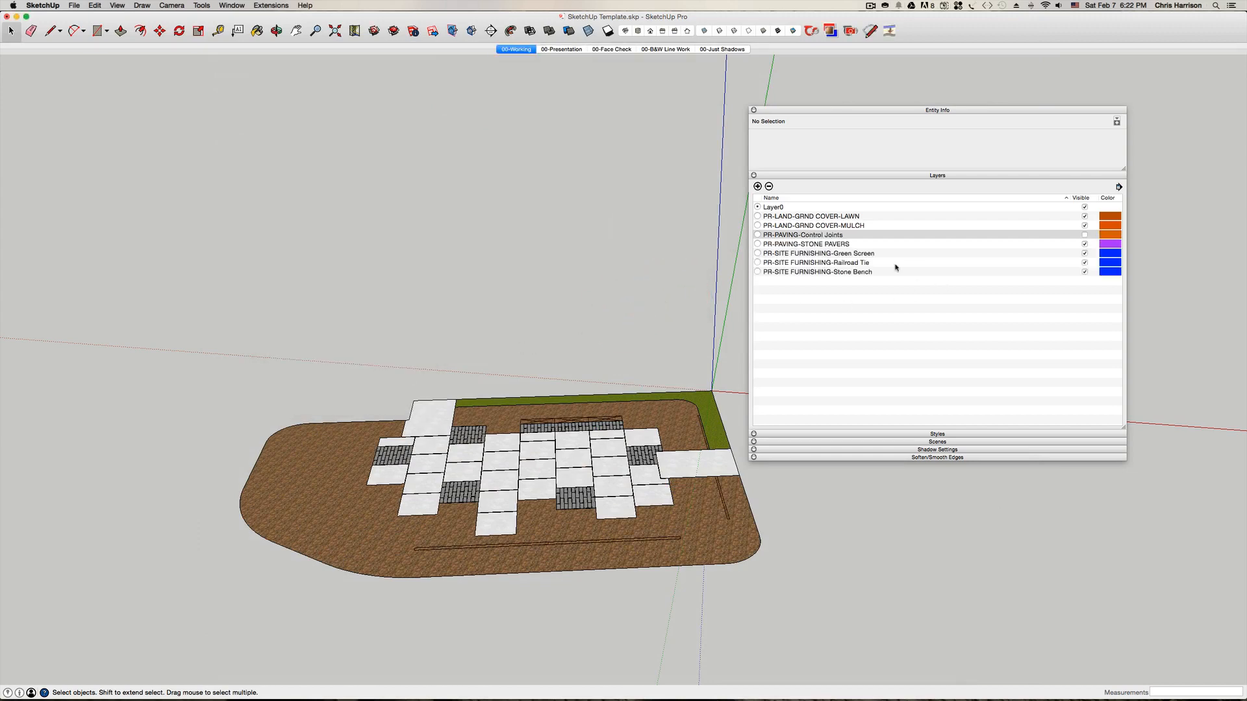
- Reload the Granite Bench component from SF-Granite Bench.skp in the project's SketchUp Components folder, replacing the flat bench placeholders
{"action": "left_click", "coordinate": [605, 418]}
{"action": "scroll", "coordinate": [605, 420], "scroll_direction": "up", "scroll_amount": 5}
{"action": "double_click", "coordinate": [606, 421]}
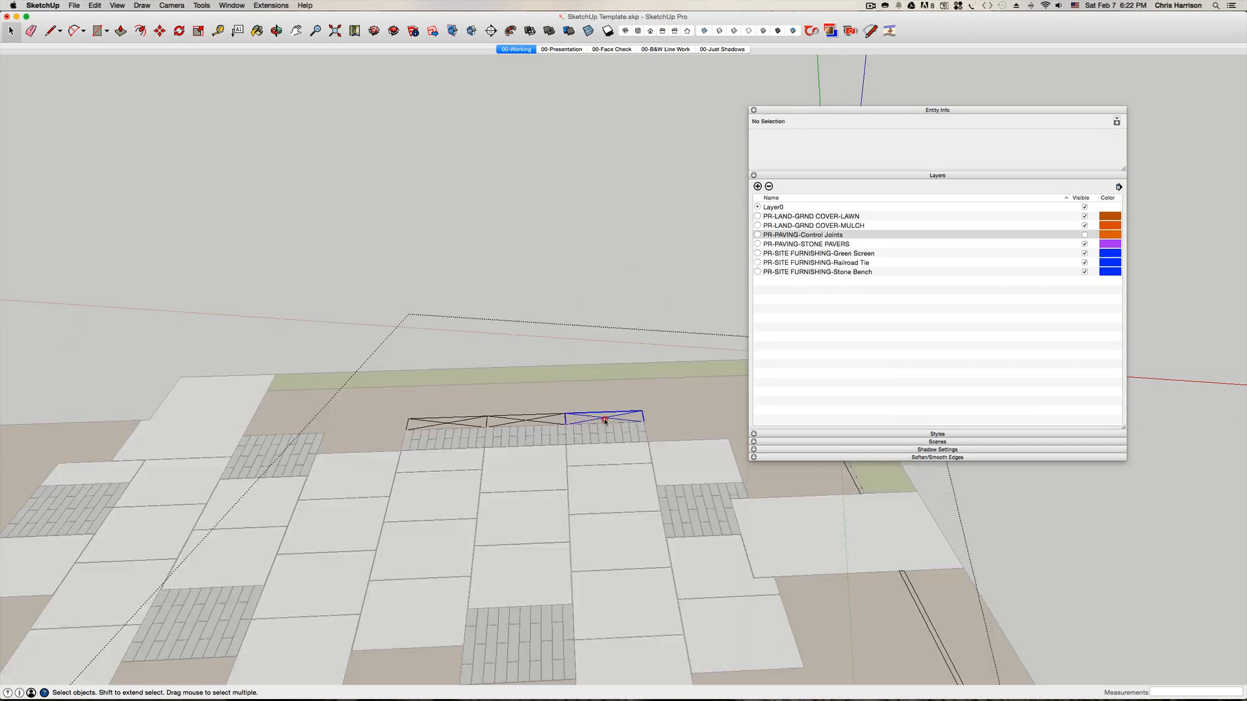
{"action": "right_click", "coordinate": [605, 406]}
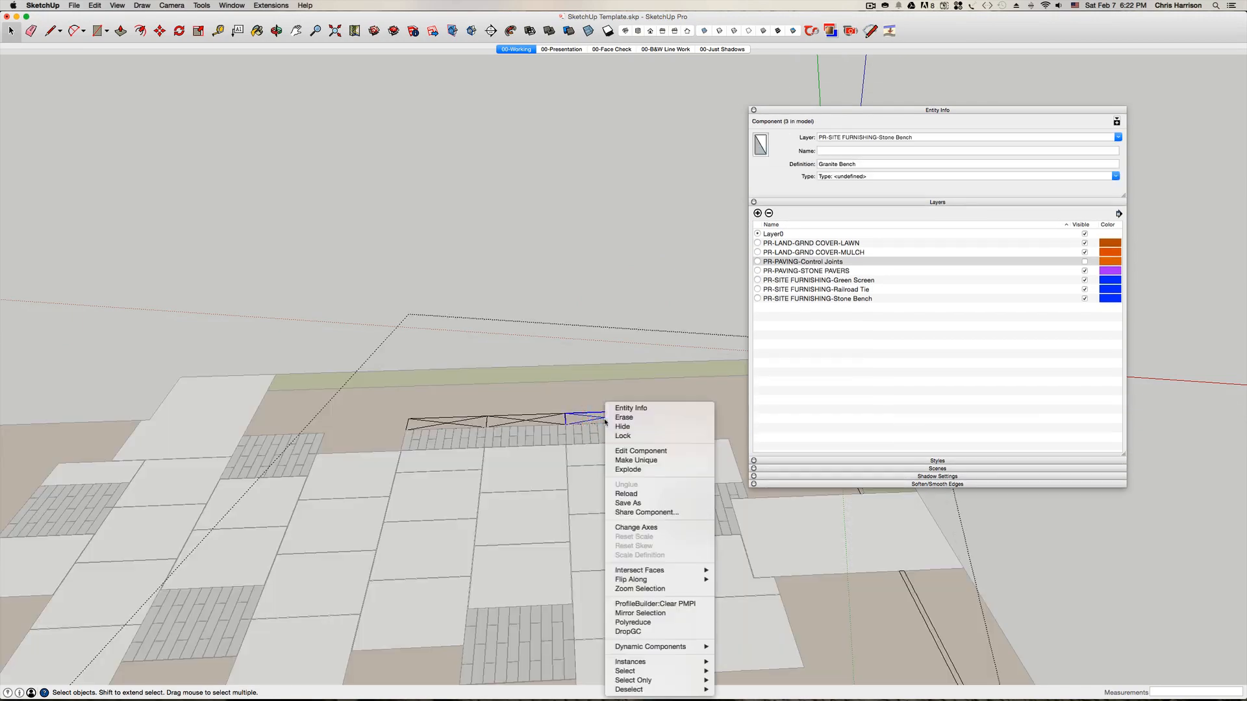
{"action": "left_click", "coordinate": [639, 495]}
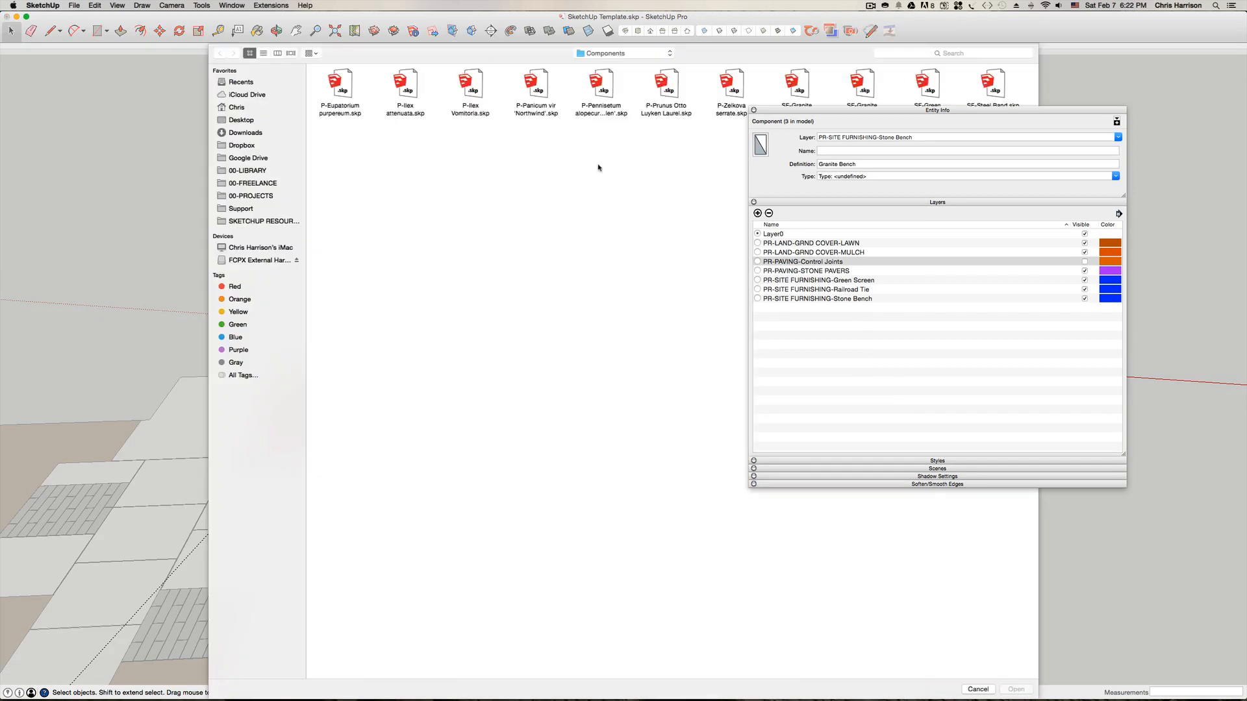
{"action": "left_click_drag", "start_coordinate": [806, 113], "coordinate": [844, 275]}
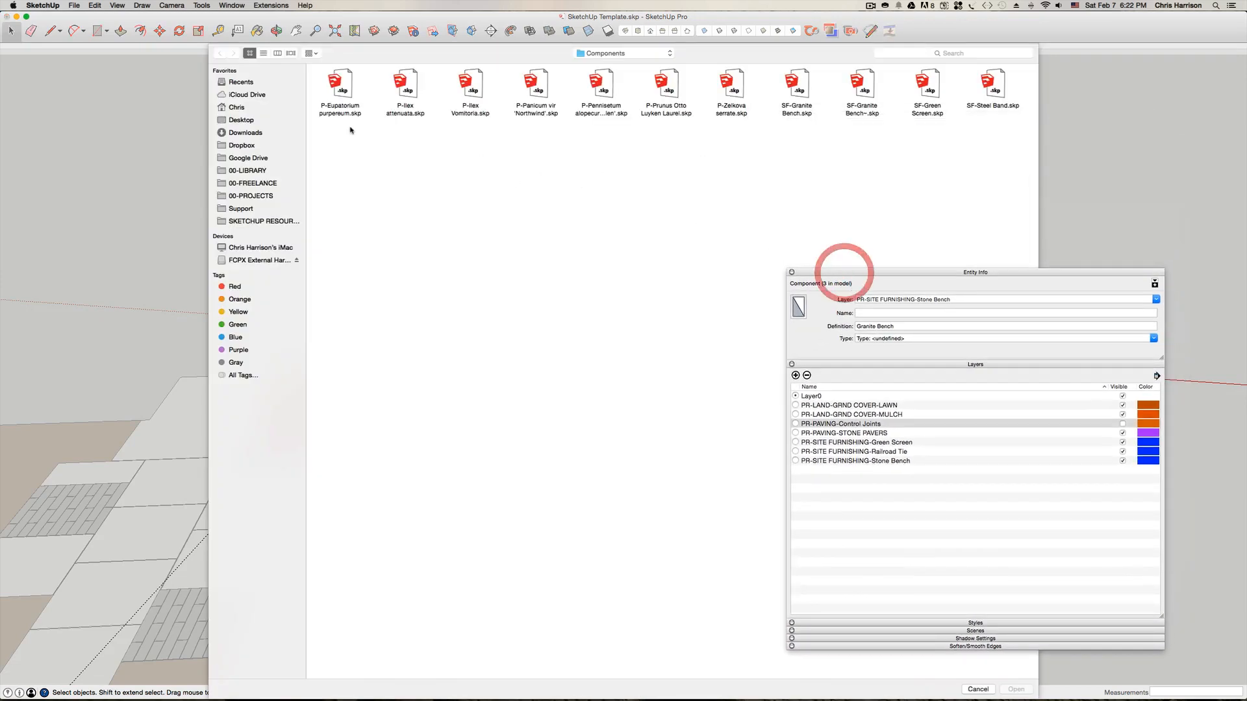
{"action": "left_click", "coordinate": [241, 120]}
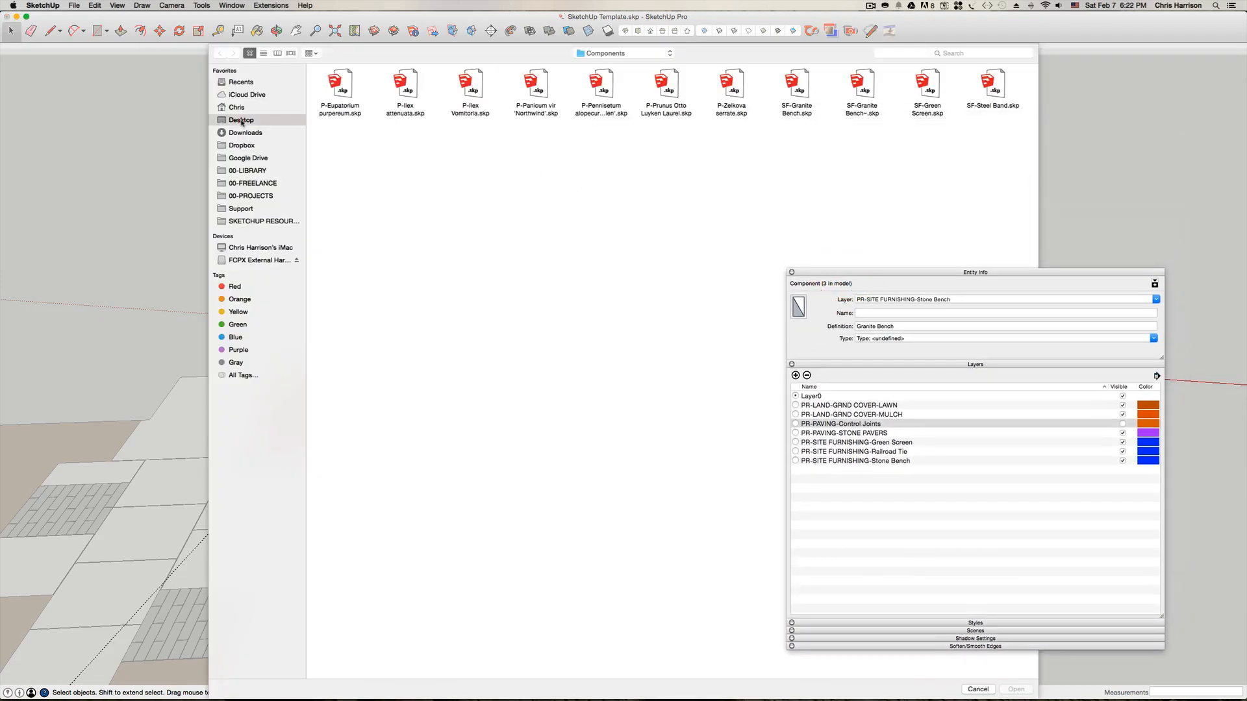
{"action": "double_click", "coordinate": [340, 83]}
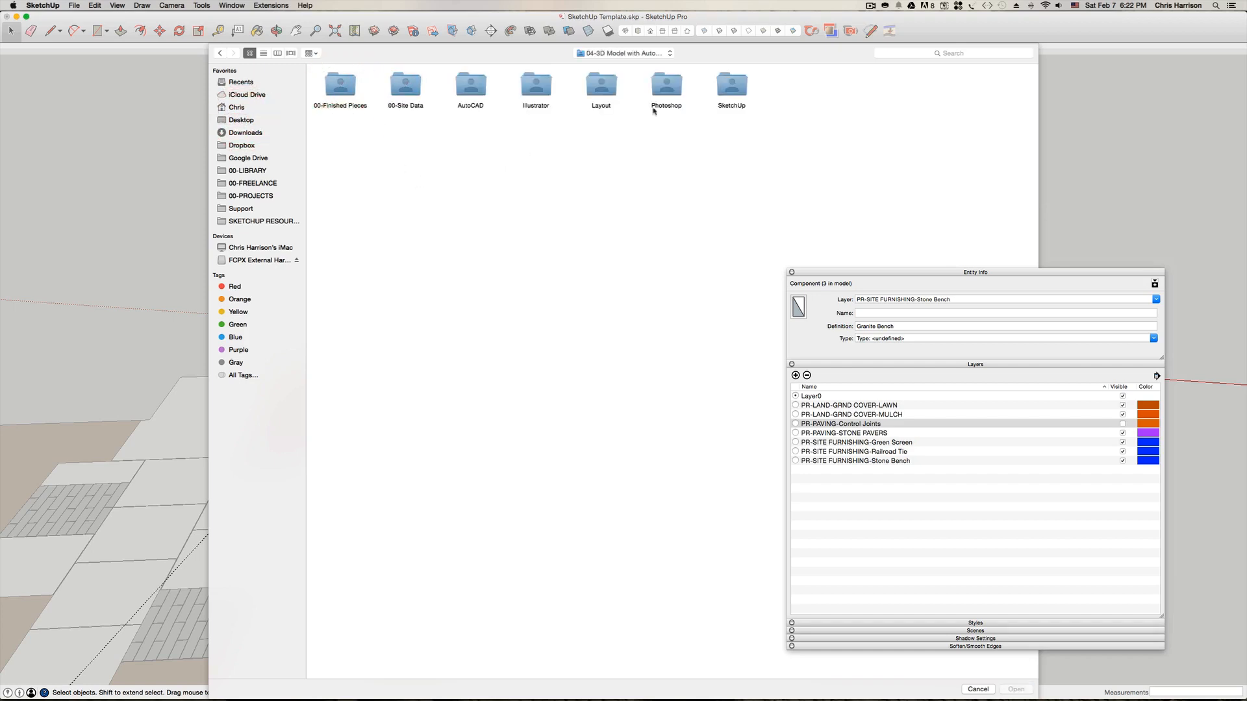
{"action": "double_click", "coordinate": [731, 83]}
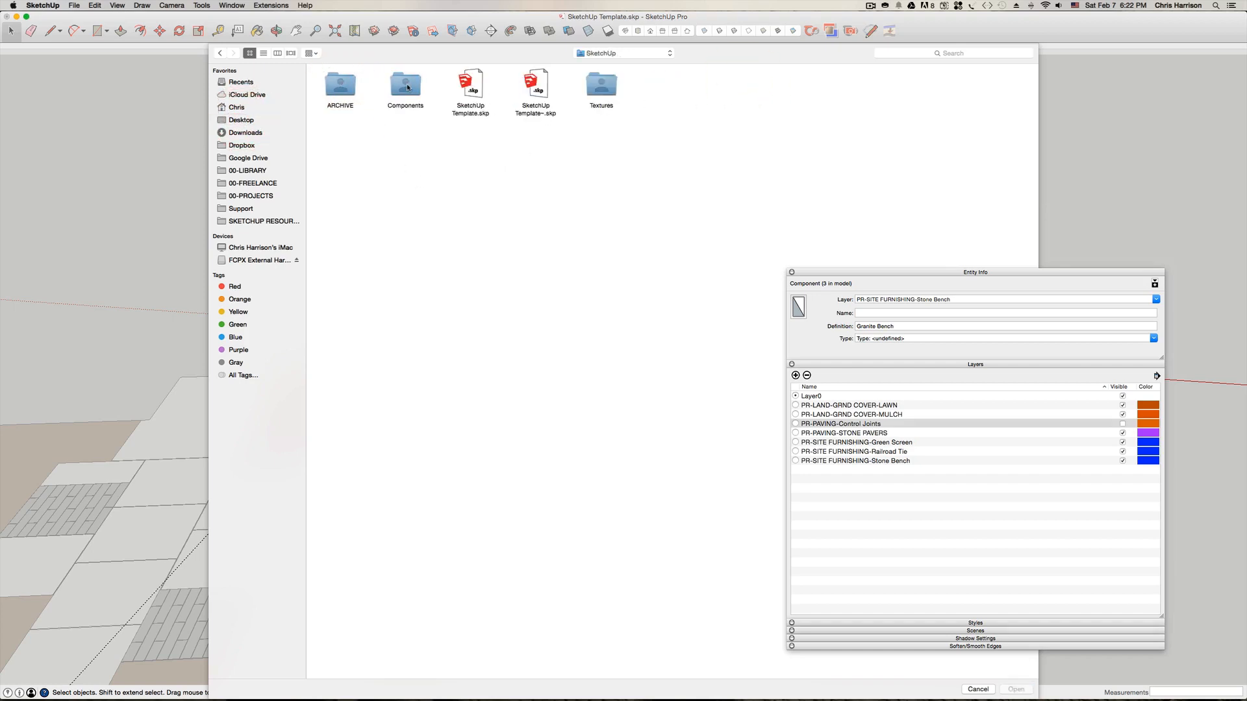
{"action": "double_click", "coordinate": [406, 83]}
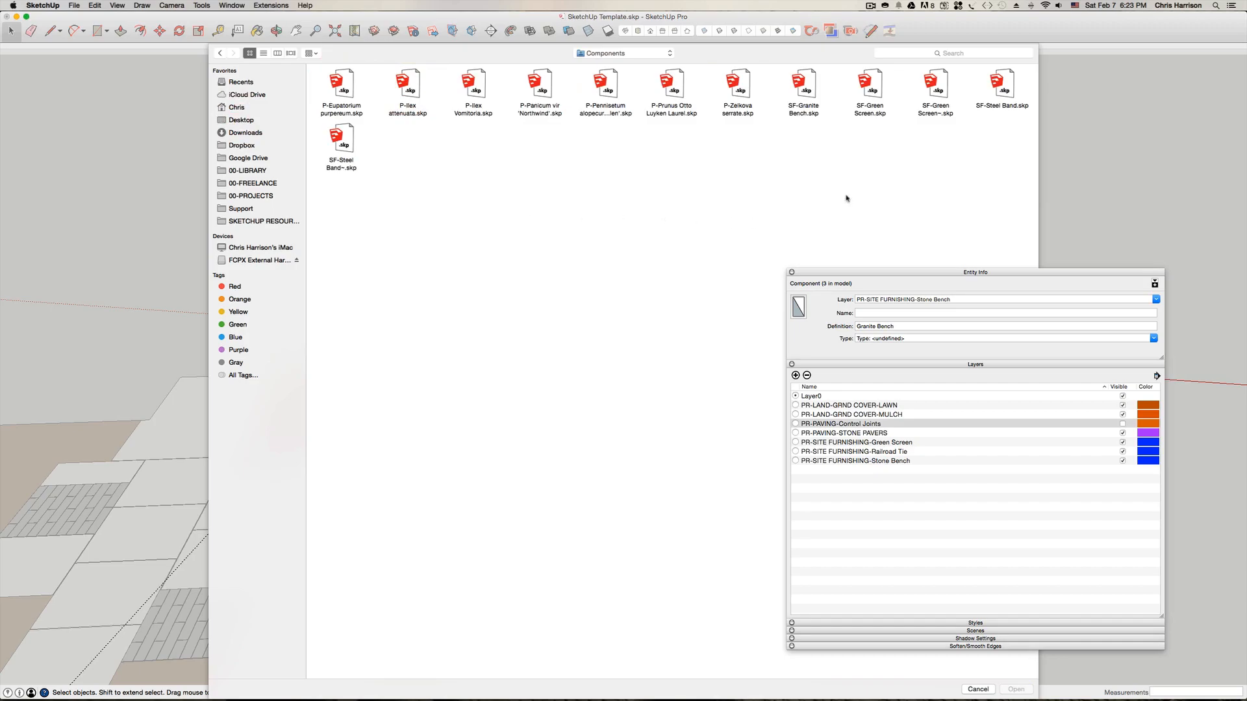
{"action": "double_click", "coordinate": [809, 95]}
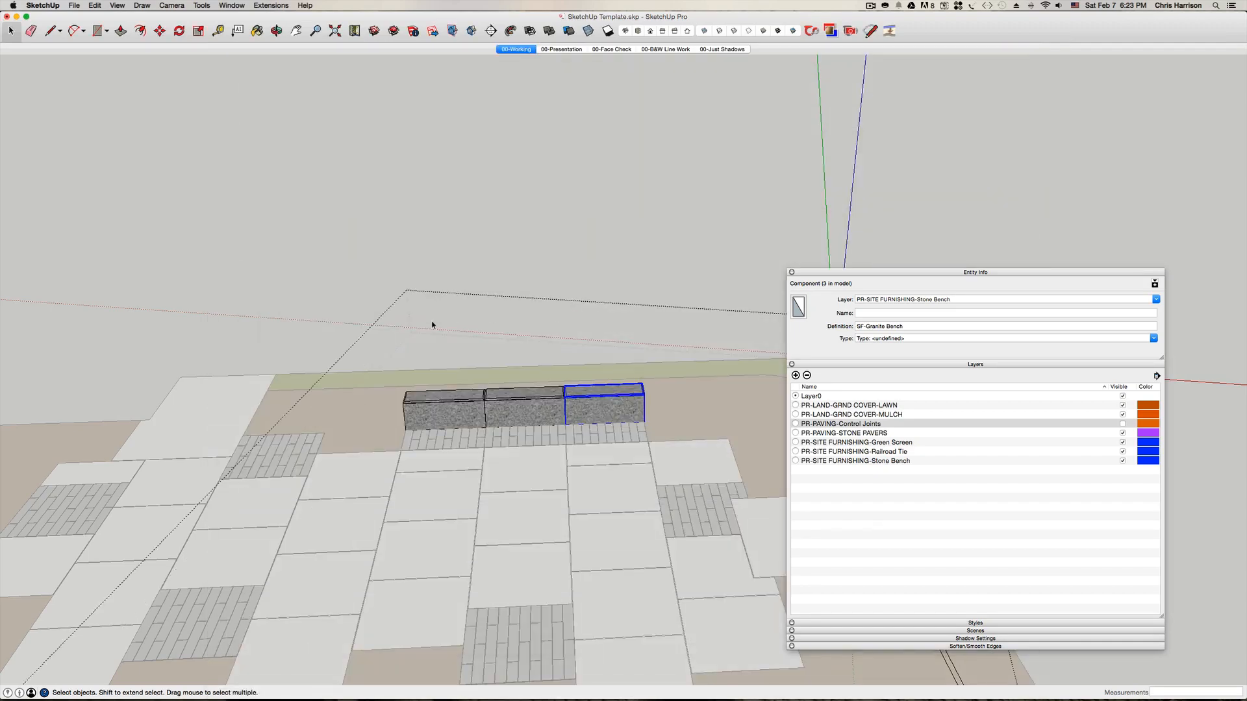
{"action": "left_click", "coordinate": [494, 227]}
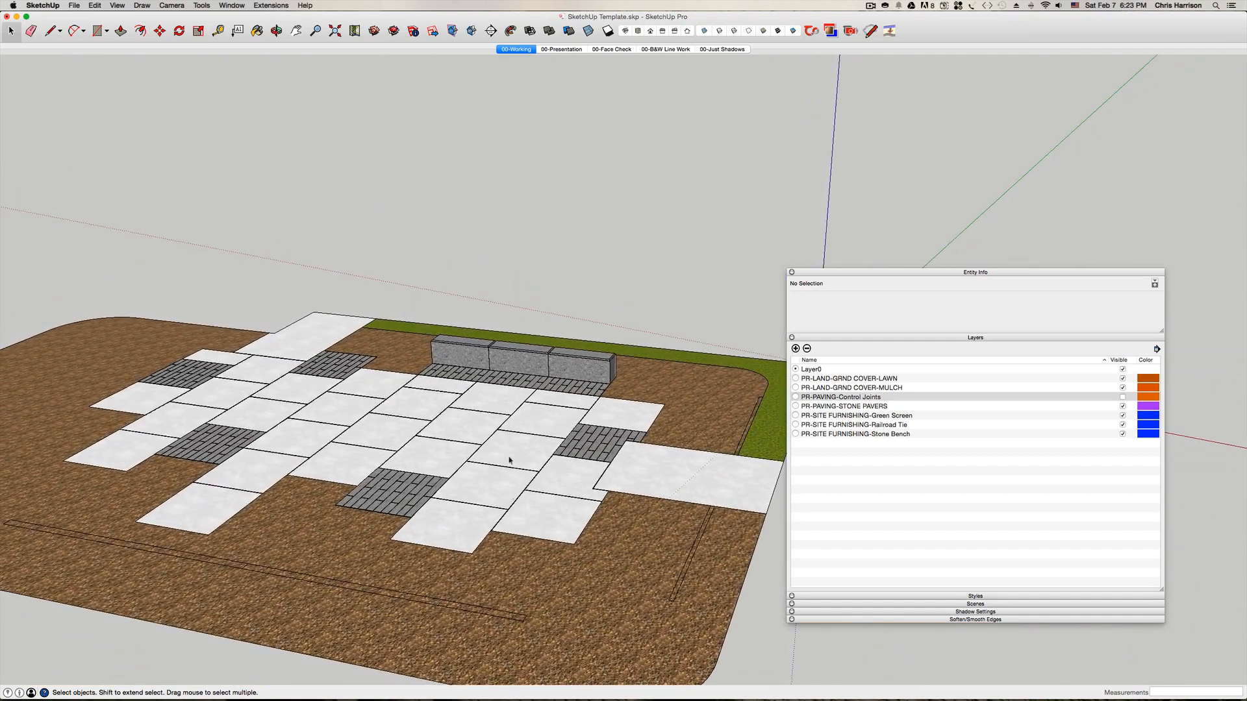
- Reload the green screen combo component along the front mulch edge from SF-Green Screen.skp in the project's Components folder
{"action": "left_click", "coordinate": [492, 576]}
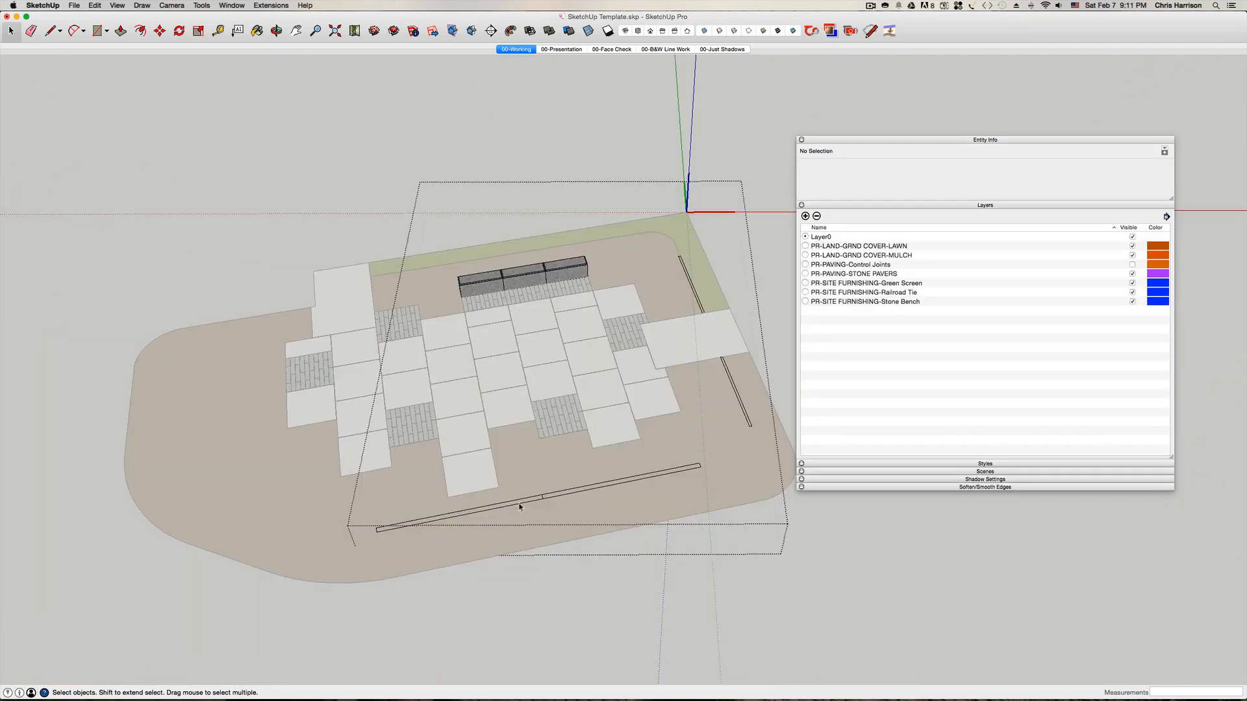
{"action": "left_click", "coordinate": [519, 507]}
{"action": "right_click", "coordinate": [518, 504]}
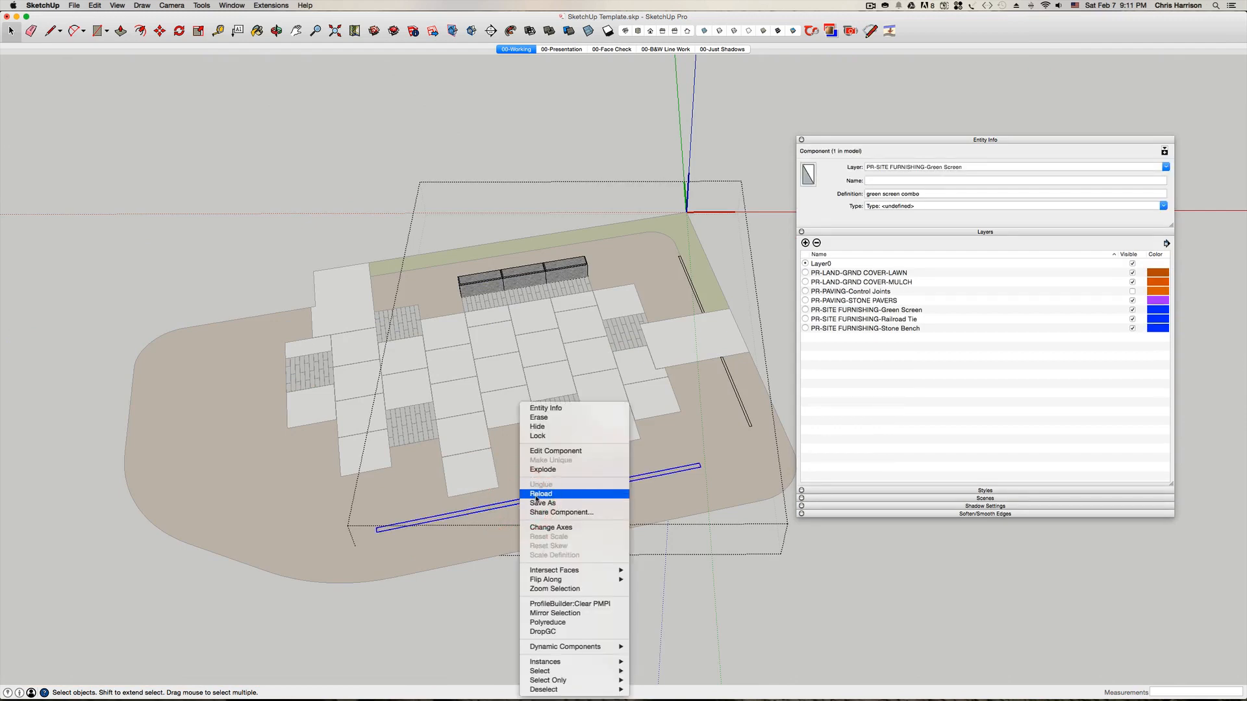
{"action": "left_click", "coordinate": [537, 495]}
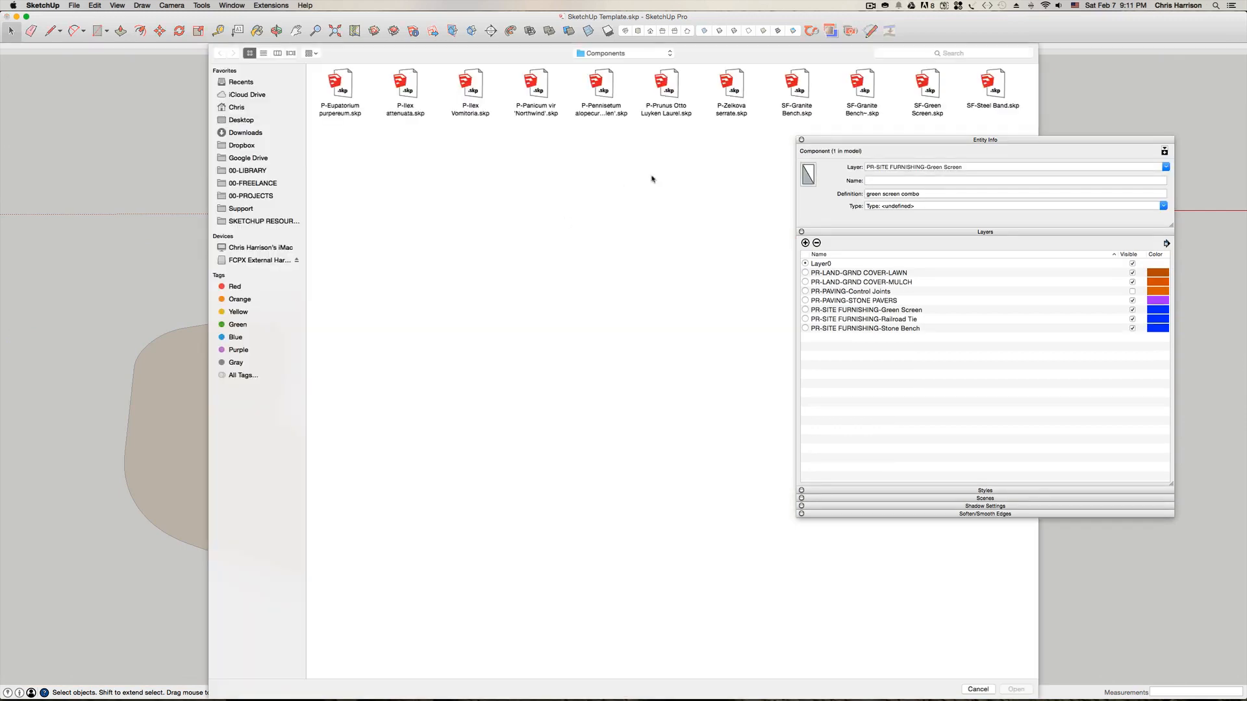
{"action": "left_click", "coordinate": [250, 122]}
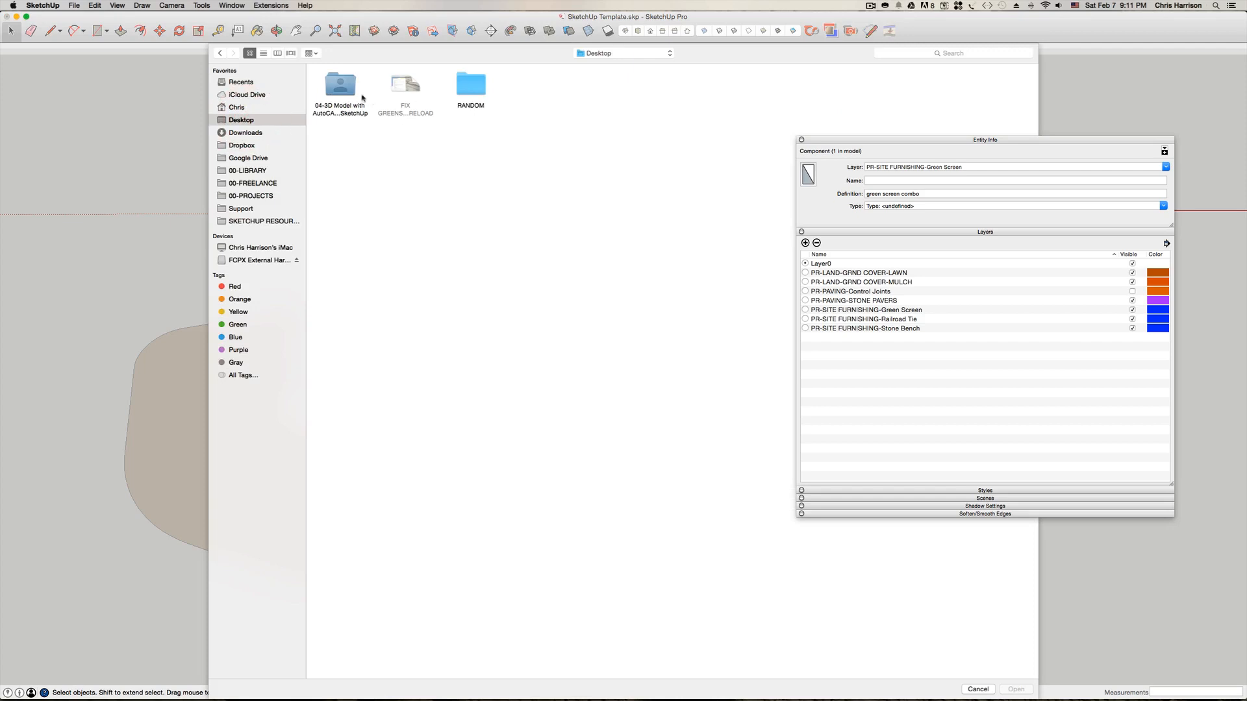
{"action": "double_click", "coordinate": [341, 86]}
{"action": "double_click", "coordinate": [729, 86]}
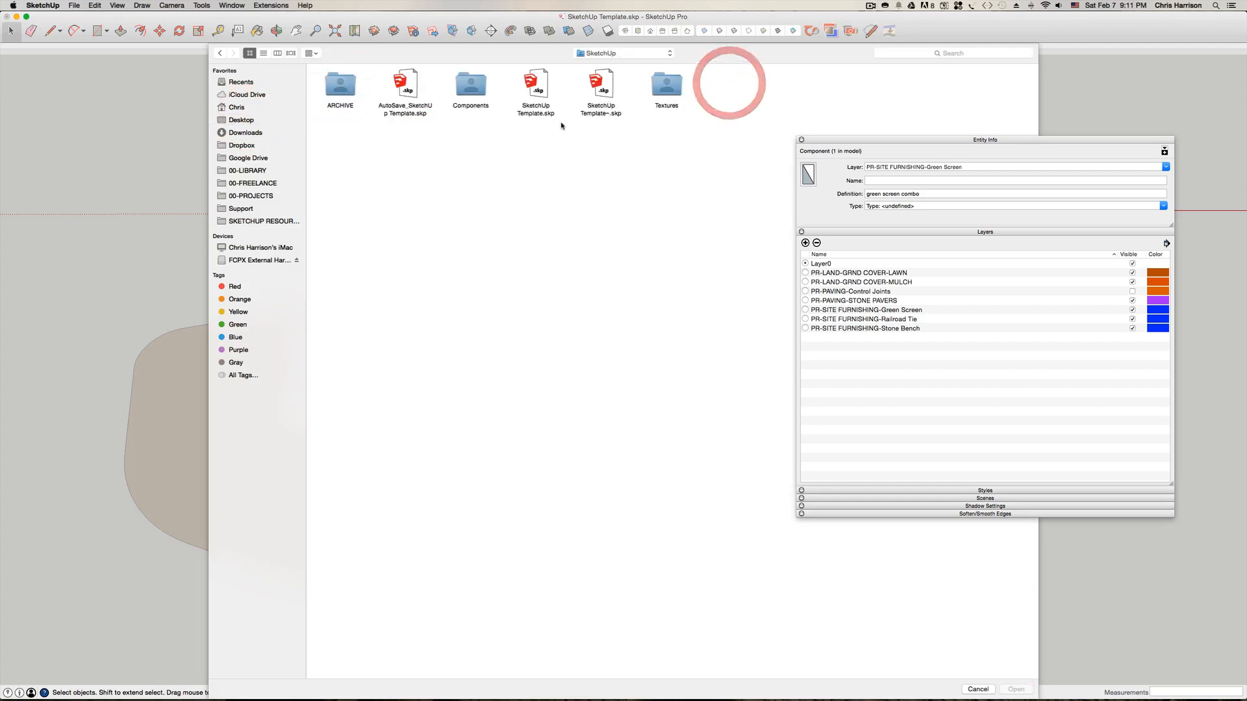
{"action": "double_click", "coordinate": [470, 85]}
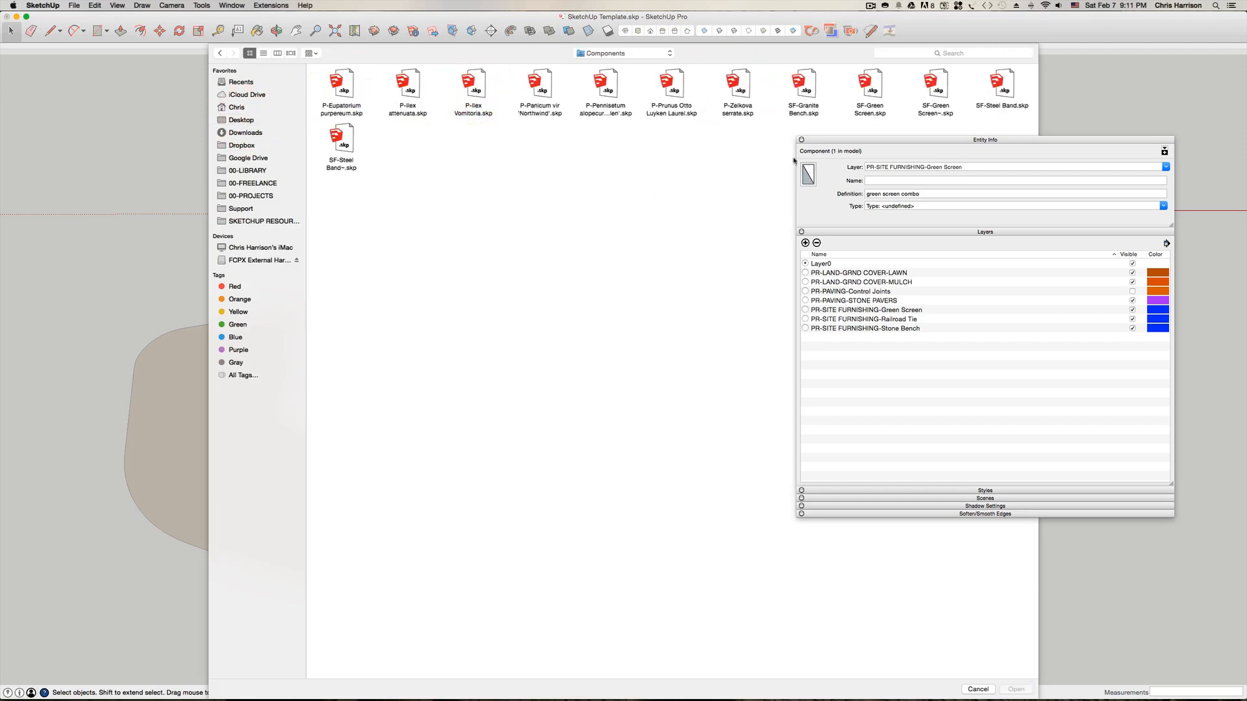
{"action": "left_click", "coordinate": [878, 94]}
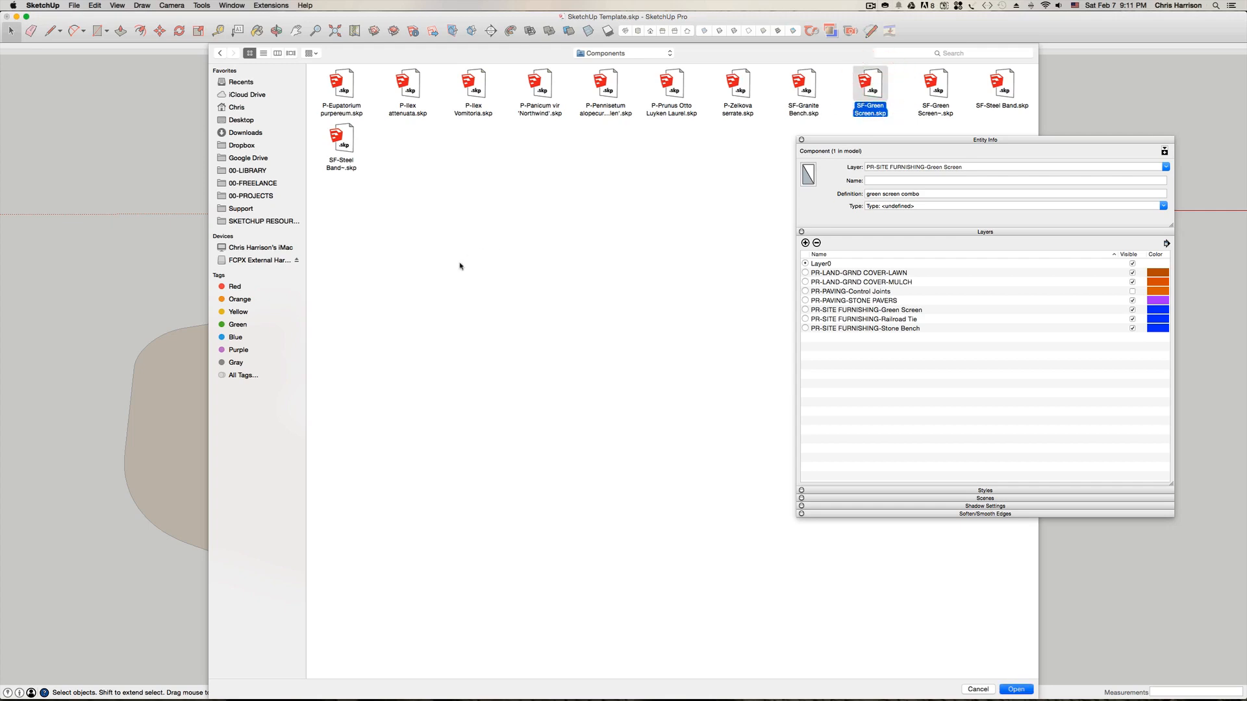
{"action": "key", "text": "Return"}
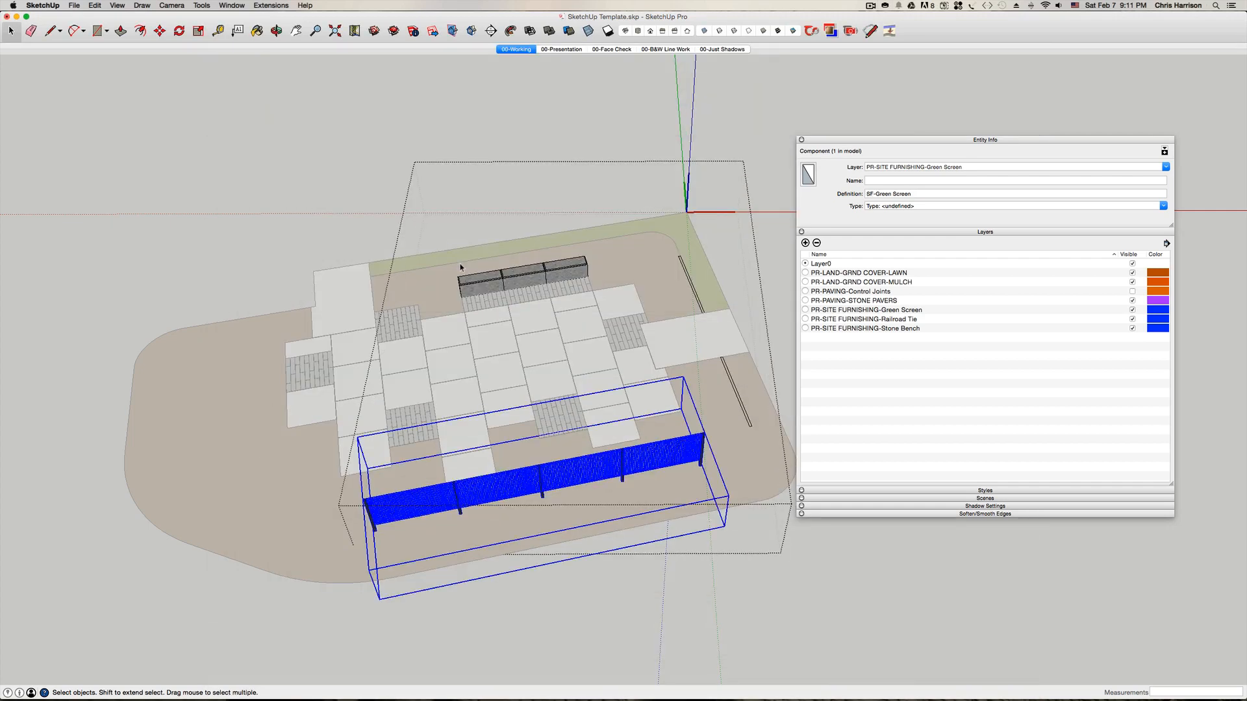
- Try to reload the Steel Band component beside the side walkway from SF-Steel Band.skp in the project's Components folder
{"action": "left_click", "coordinate": [683, 275]}
{"action": "middle_click_drag", "start_coordinate": [684, 276], "coordinate": [708, 333]}
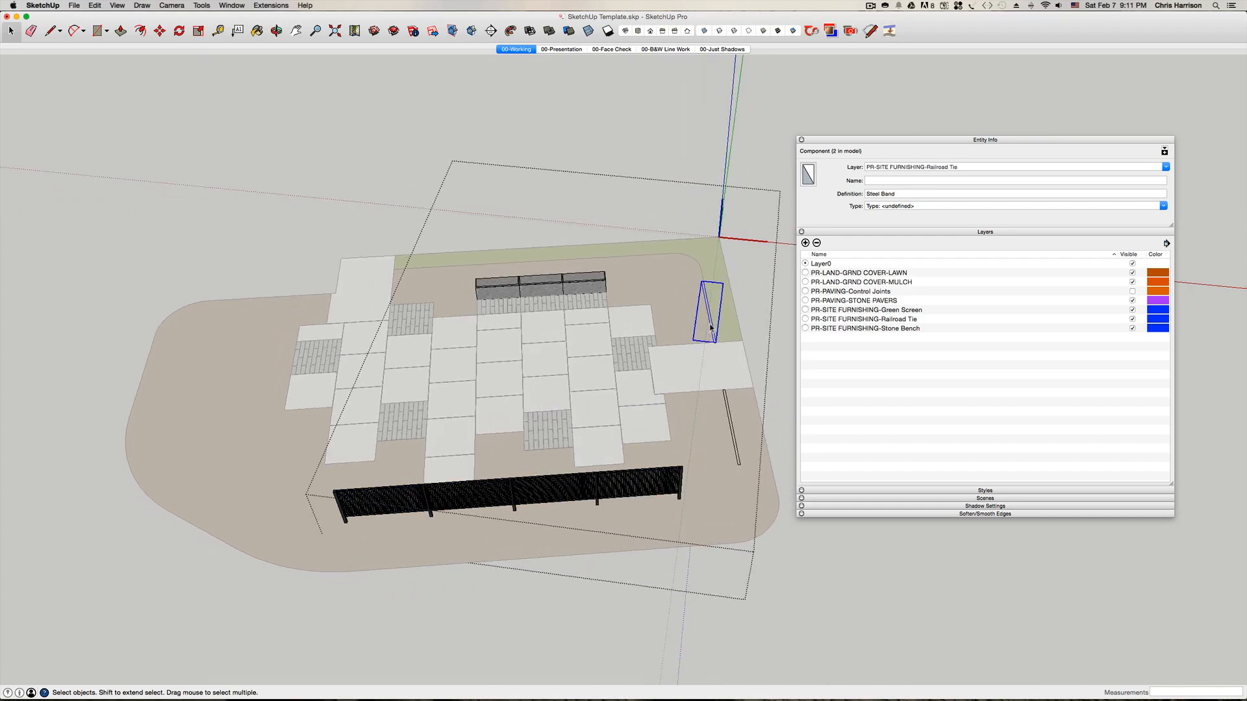
{"action": "scroll", "coordinate": [711, 328], "scroll_direction": "up", "scroll_amount": 3}
{"action": "right_click", "coordinate": [711, 328]}
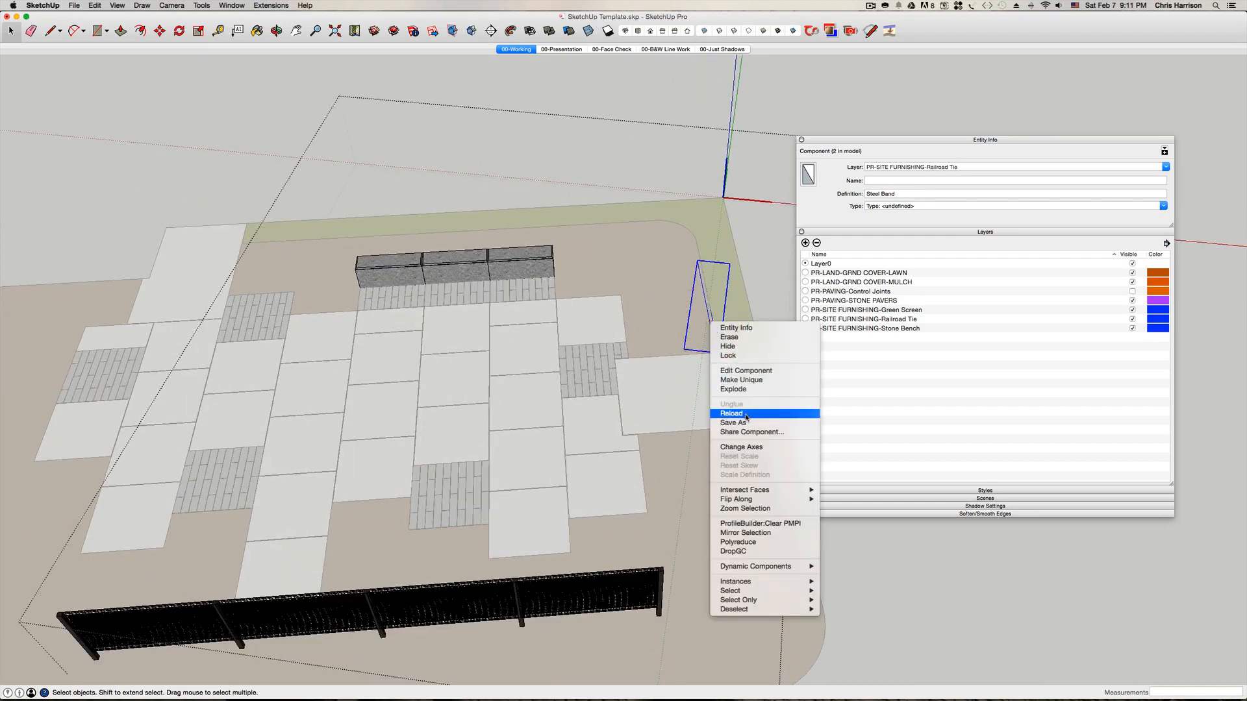
{"action": "left_click", "coordinate": [746, 414]}
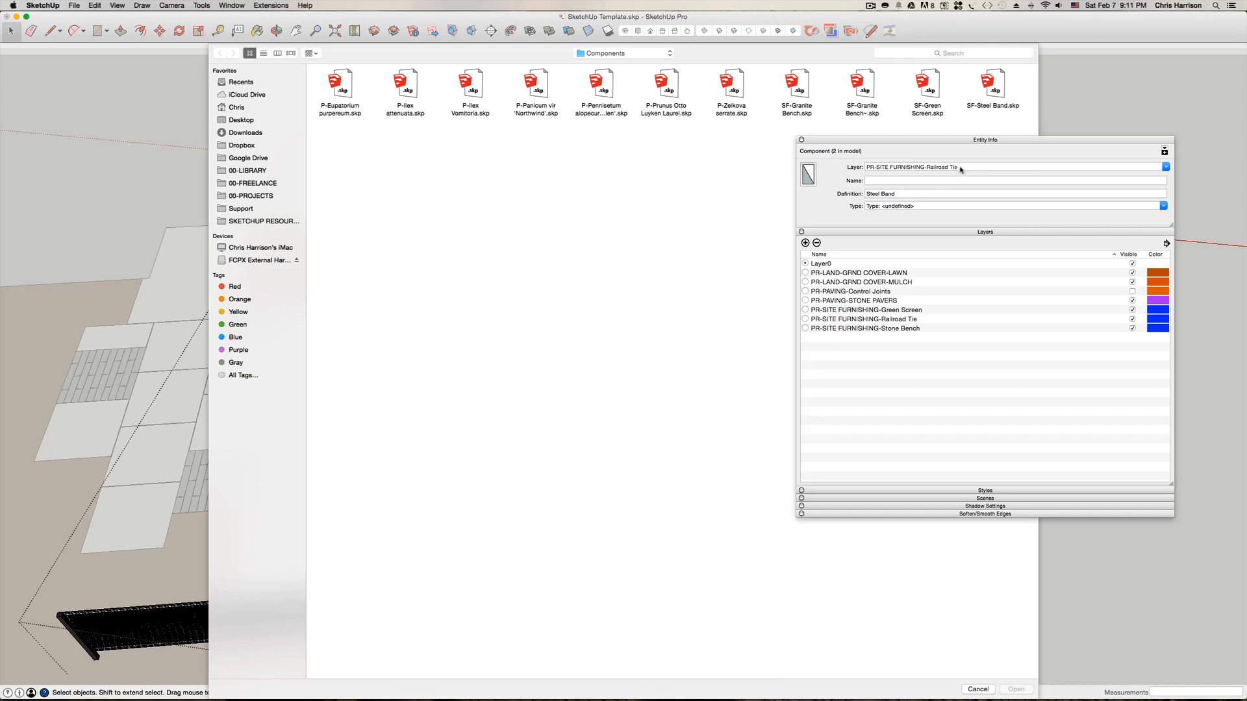
{"action": "left_click_drag", "start_coordinate": [983, 141], "coordinate": [947, 278]}
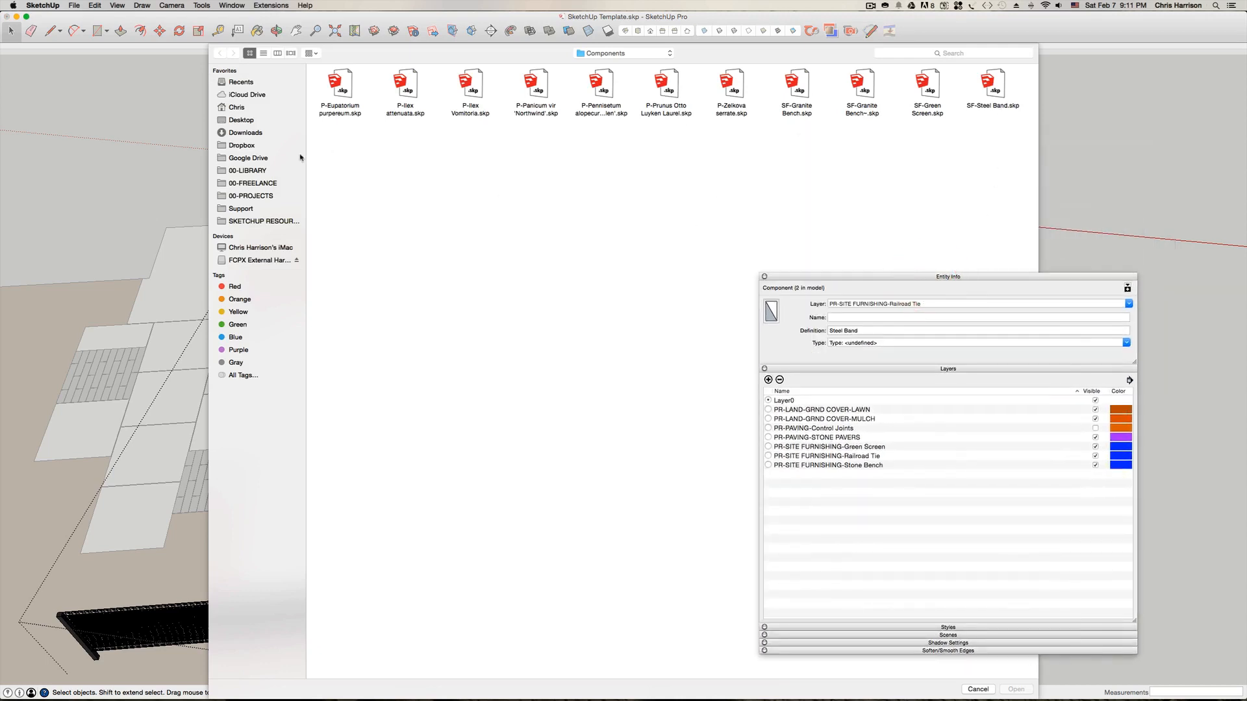
{"action": "left_click", "coordinate": [236, 121]}
{"action": "double_click", "coordinate": [340, 85]}
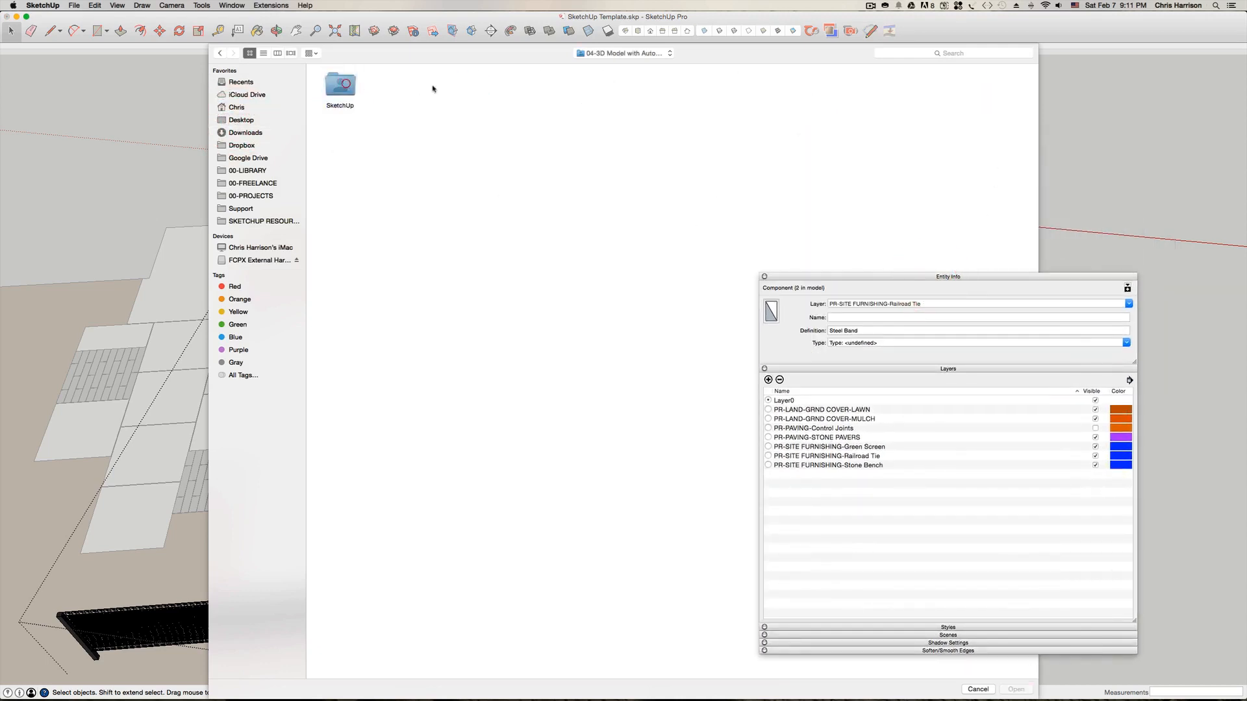
{"action": "double_click", "coordinate": [340, 85]}
{"action": "double_click", "coordinate": [730, 84]}
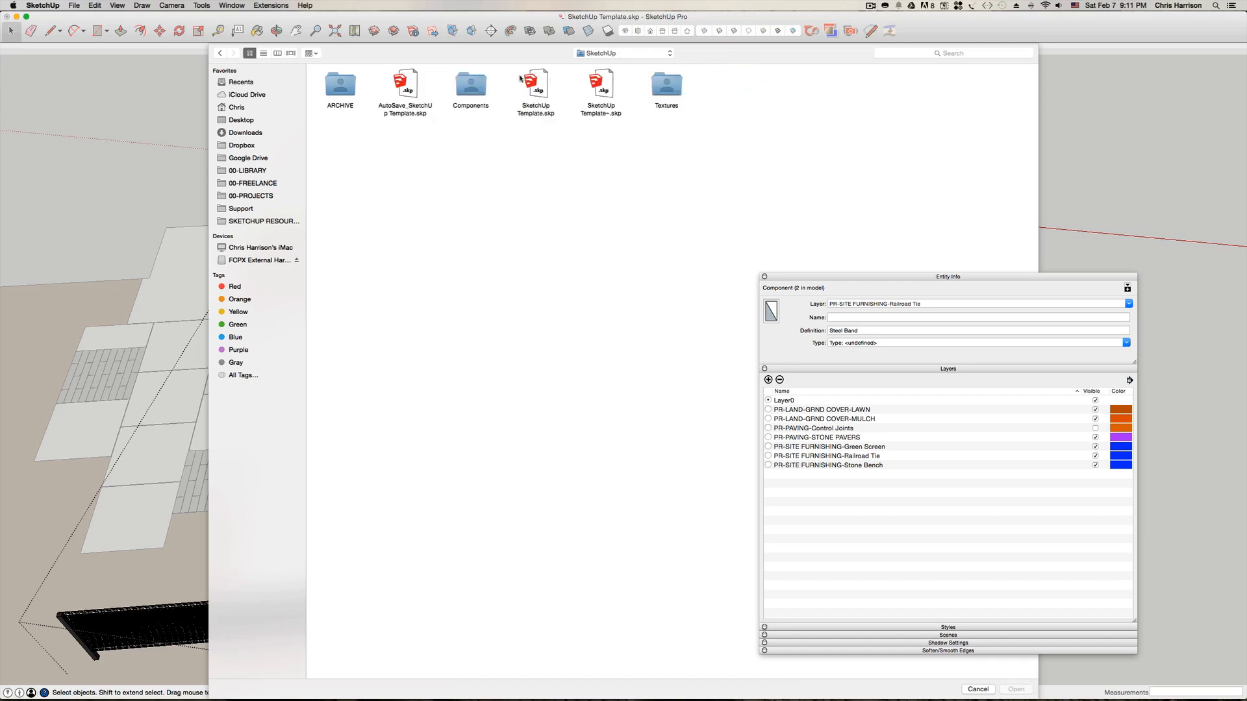
{"action": "double_click", "coordinate": [468, 82]}
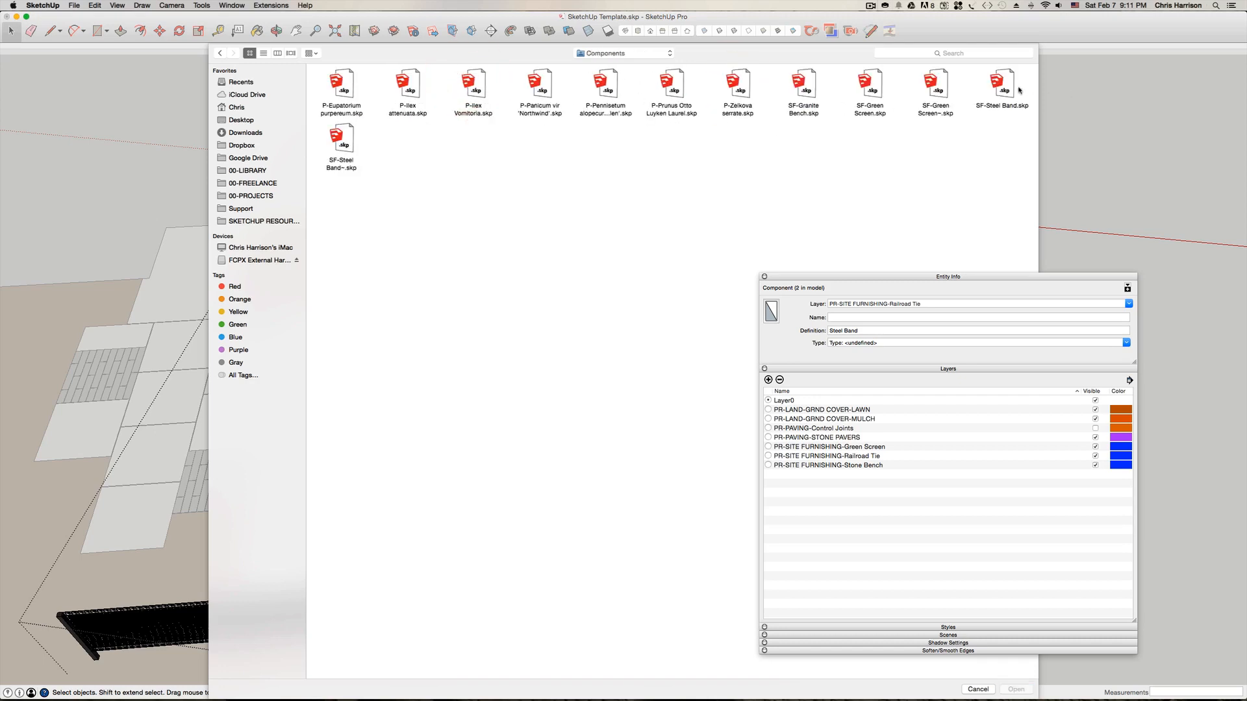
{"action": "left_click", "coordinate": [1004, 85]}
{"action": "double_click", "coordinate": [1004, 85]}
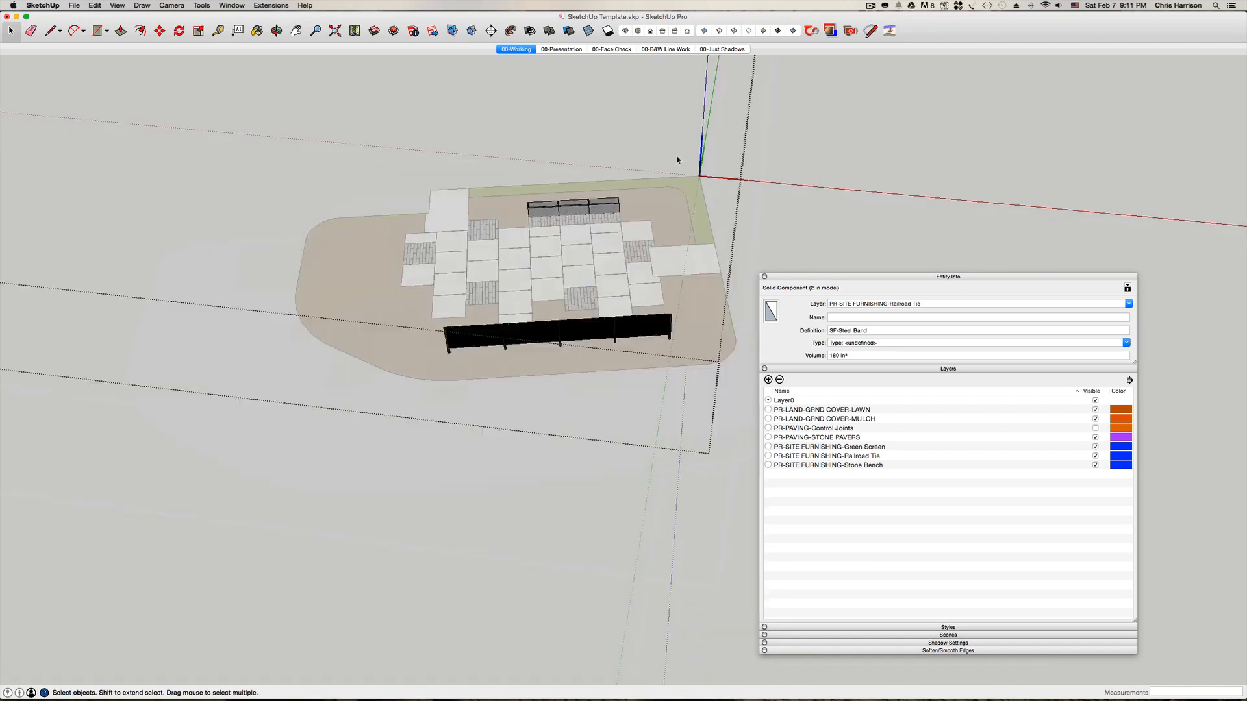
- Check where the reloaded steel bands landed relative to the site, undo the reload and clear the selection
{"action": "scroll", "coordinate": [676, 160], "scroll_direction": "down", "scroll_amount": 5}
{"action": "mouse_move", "coordinate": [676, 160]}
{"action": "middle_mouse_down", "text": "shift"}
{"action": "mouse_move", "coordinate": [676, 442]}
{"action": "mouse_move", "coordinate": [685, 292]}
{"action": "mouse_move", "coordinate": [668, 164]}
{"action": "mouse_move", "coordinate": [589, 216]}
{"action": "middle_mouse_up", "text": "shift"}
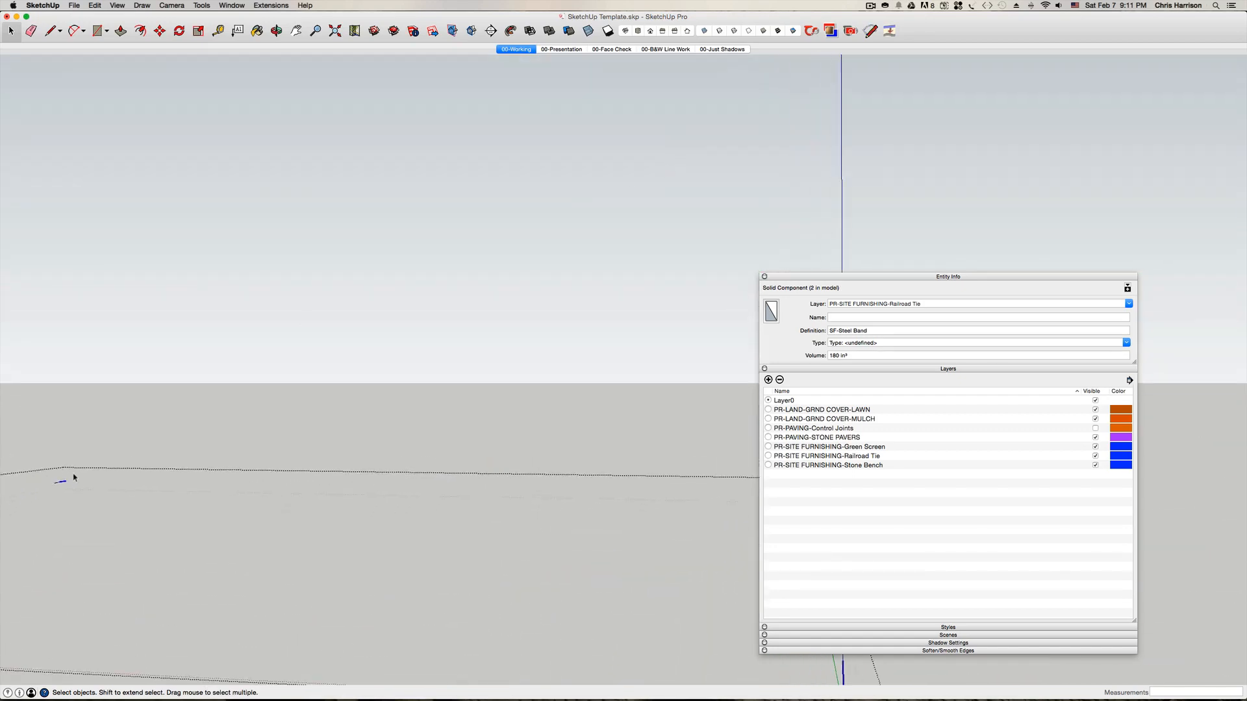
{"action": "middle_click_drag", "start_coordinate": [74, 477], "coordinate": [265, 449]}
{"action": "scroll", "coordinate": [542, 501], "scroll_direction": "up", "scroll_amount": 5}
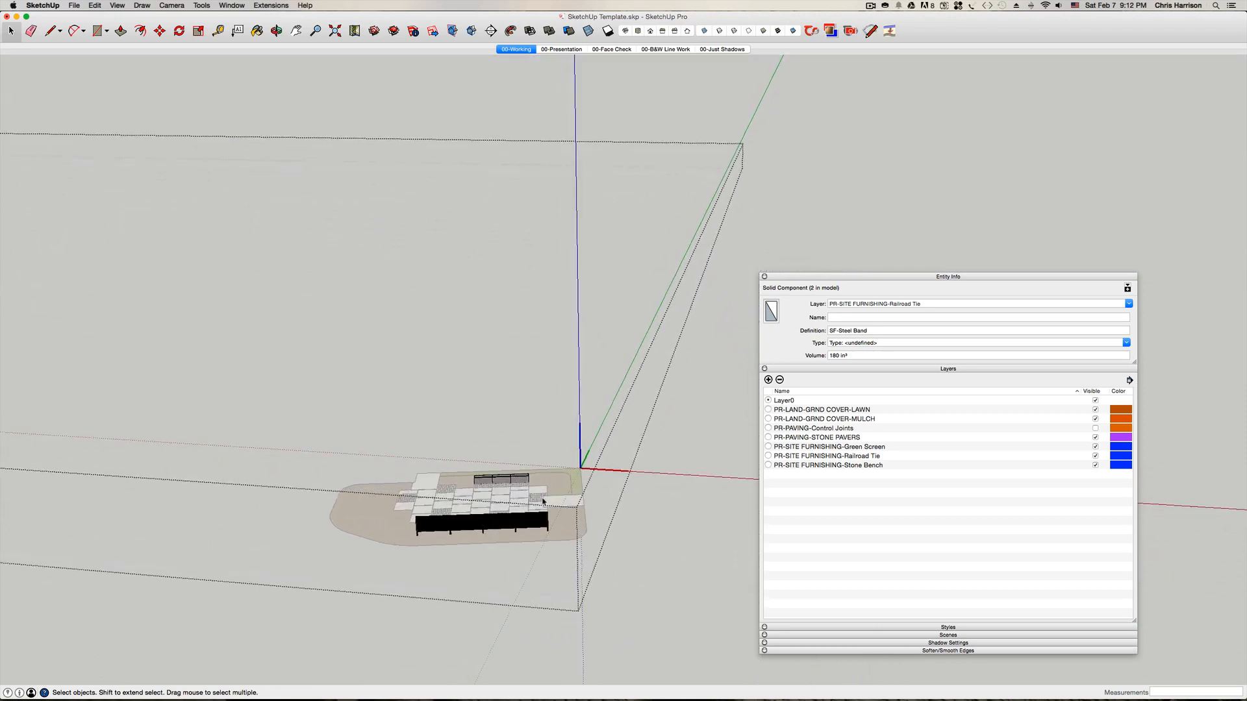
{"action": "scroll", "coordinate": [542, 501], "scroll_direction": "up", "scroll_amount": 6}
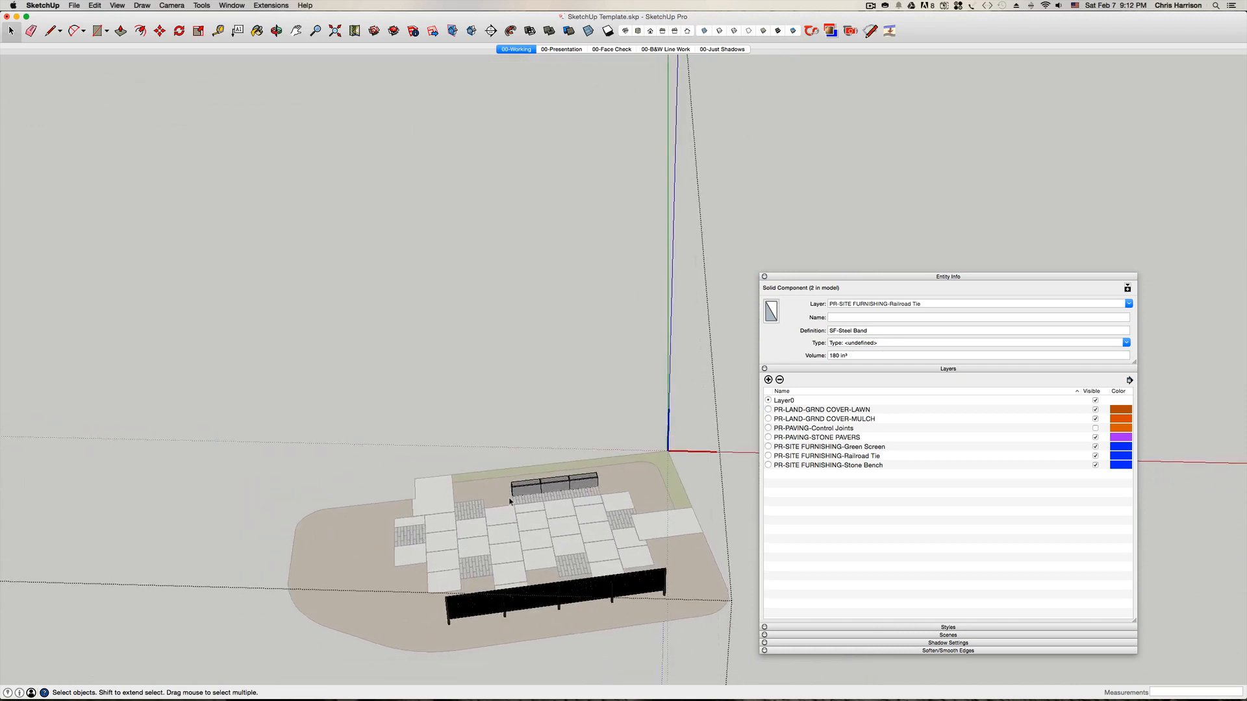
{"action": "middle_click_drag", "start_coordinate": [510, 501], "coordinate": [510, 422], "text": "shift"}
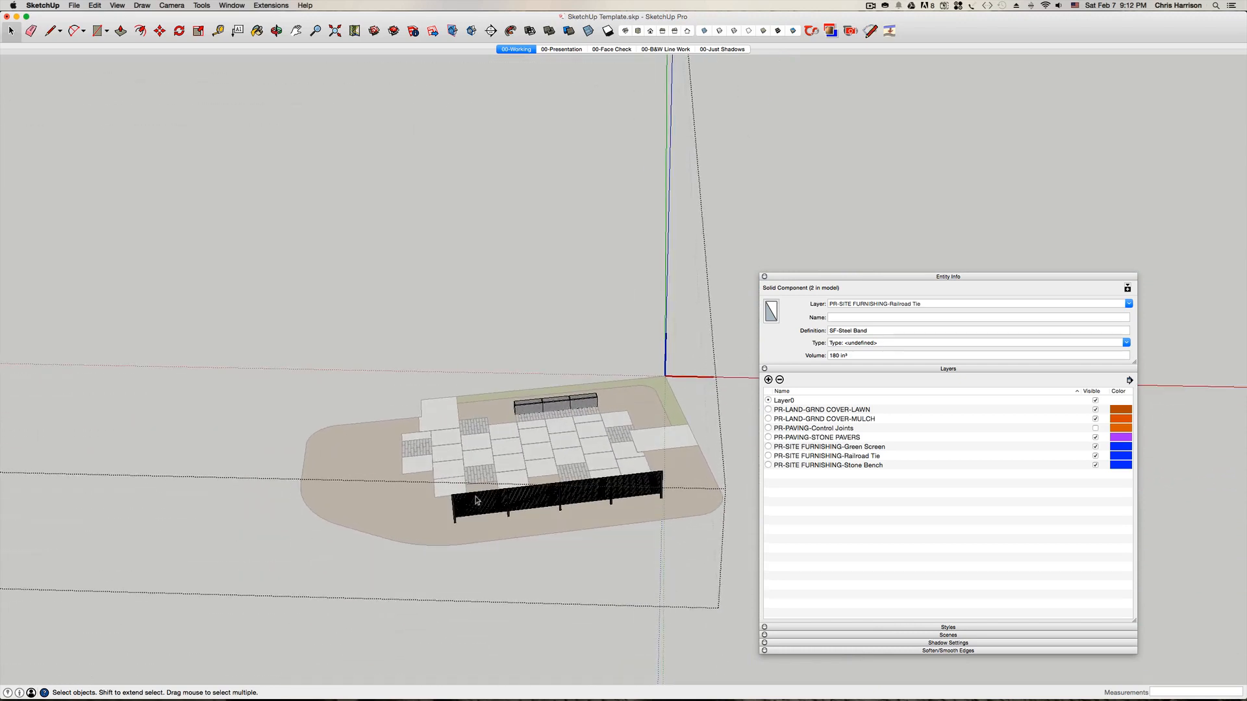
{"action": "key", "text": "shift+super+z"}
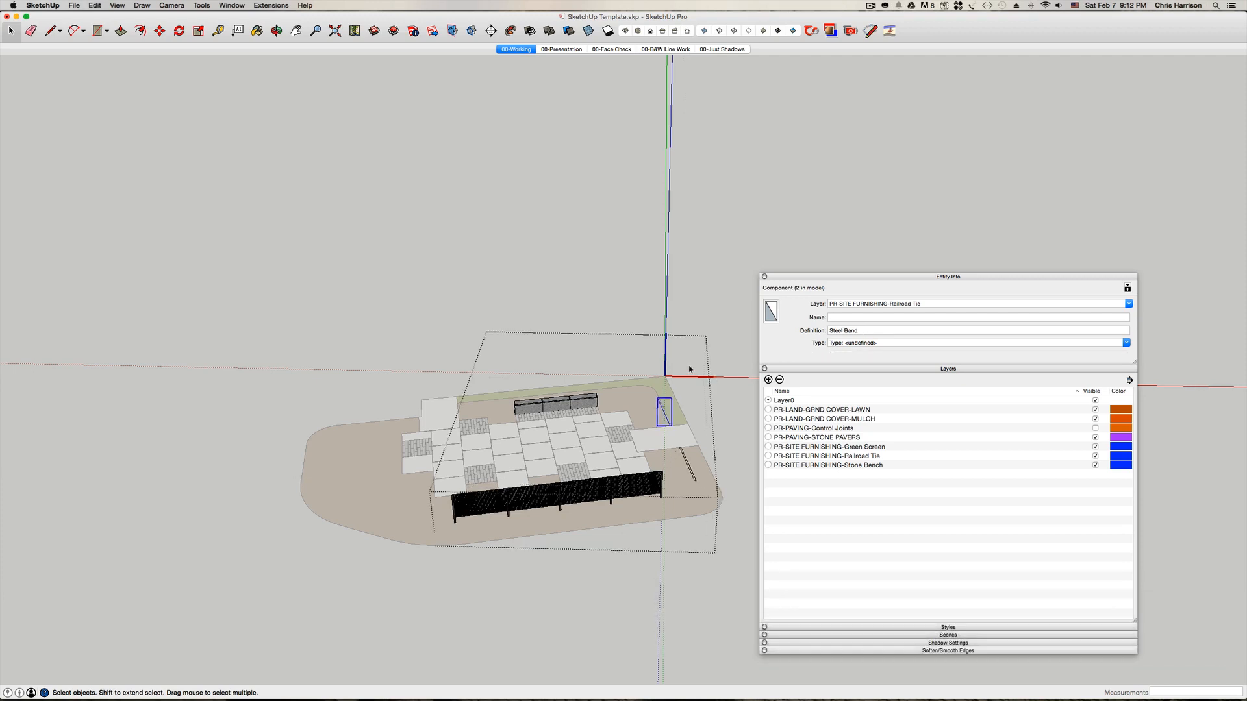
{"action": "left_click", "coordinate": [690, 369]}
{"action": "scroll", "coordinate": [661, 411], "scroll_direction": "up", "scroll_amount": 2}
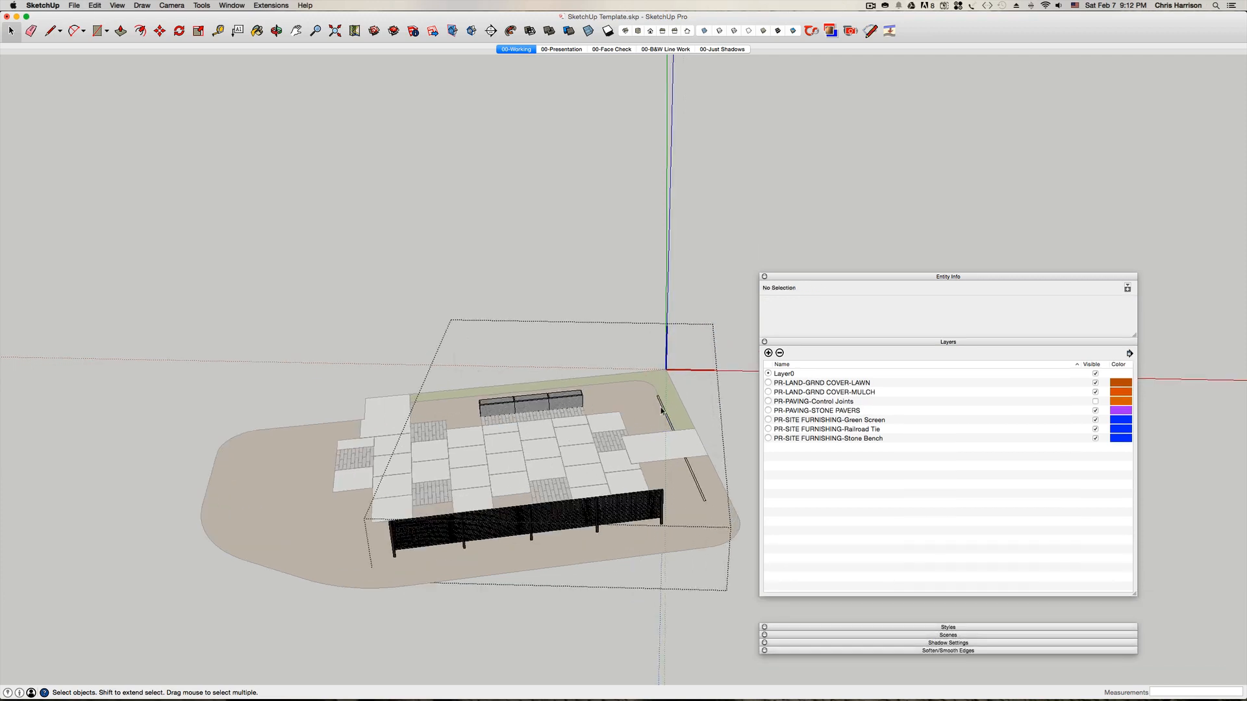
- Leave the furnishing component and open SF-Steel Band.skp from the project's SketchUp Components folder
{"action": "key", "text": "super+z"}
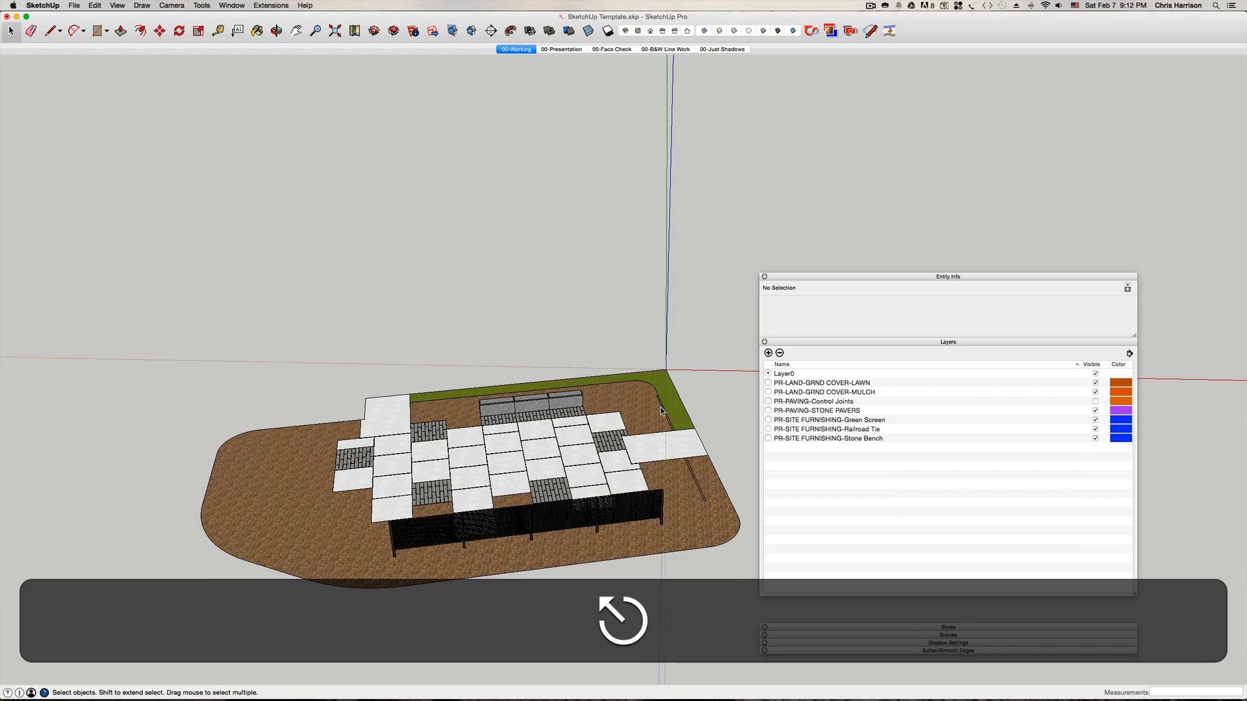
{"action": "key", "text": "shift+super+o"}
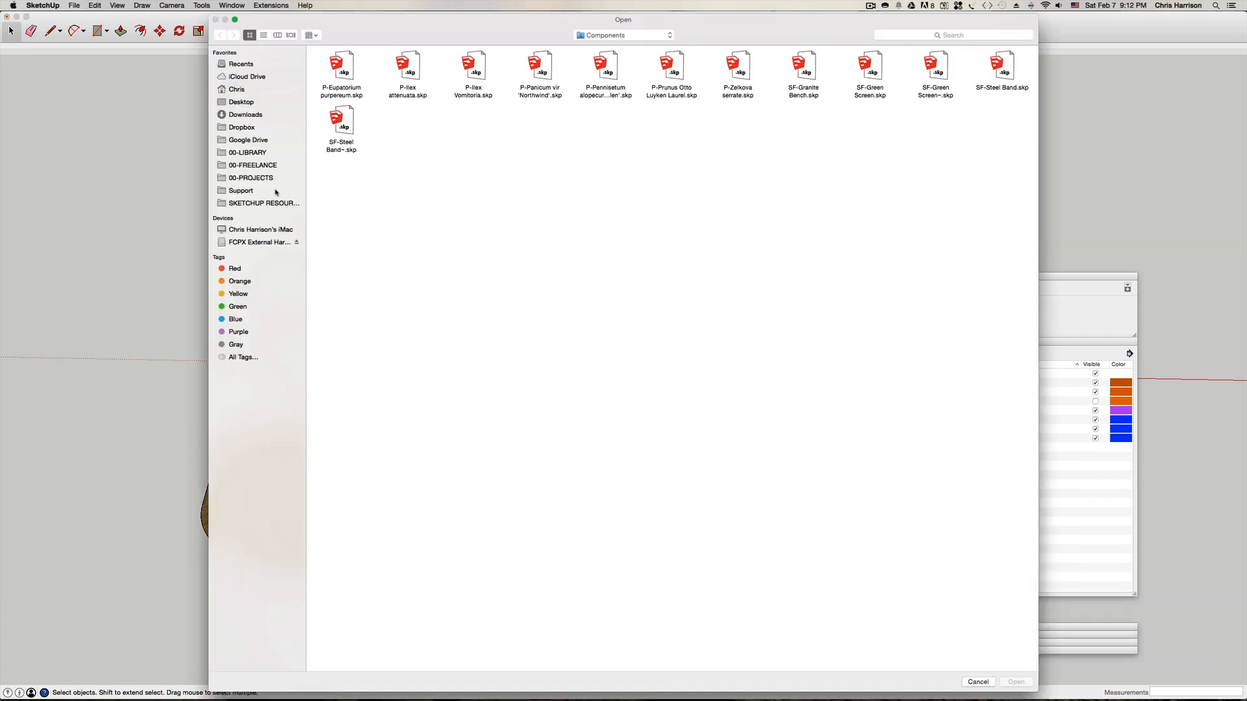
{"action": "left_click", "coordinate": [231, 104]}
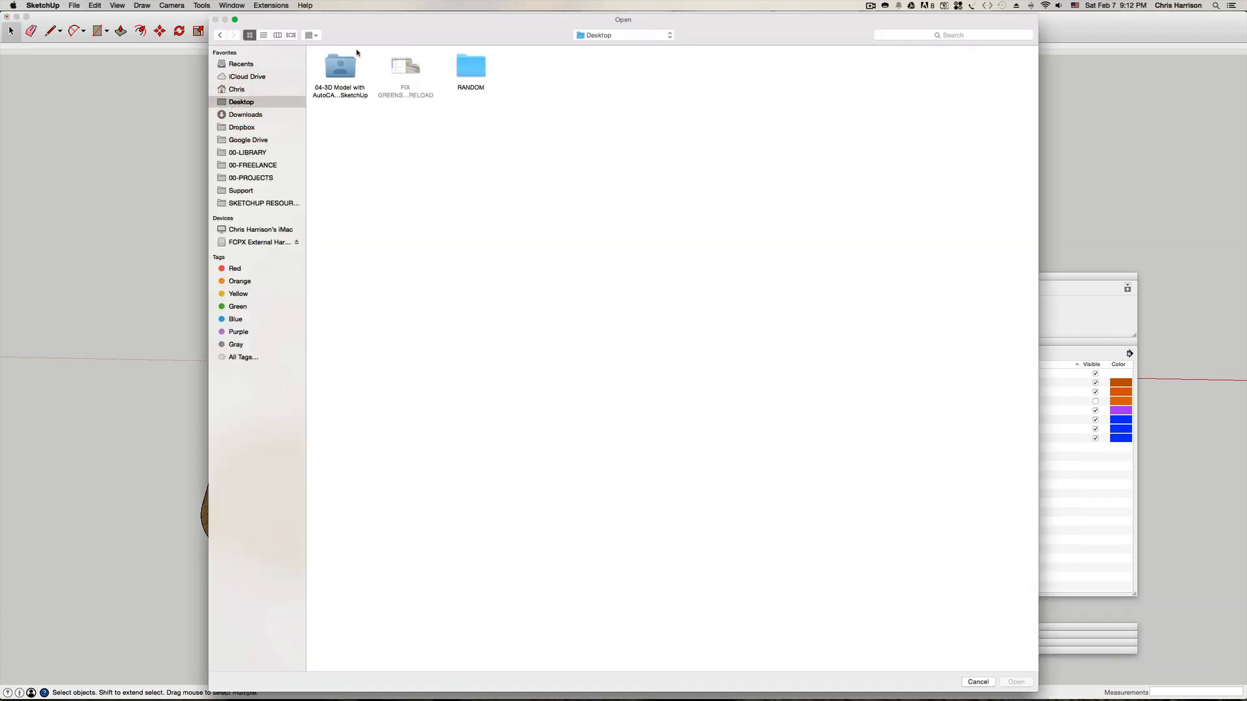
{"action": "double_click", "coordinate": [339, 67]}
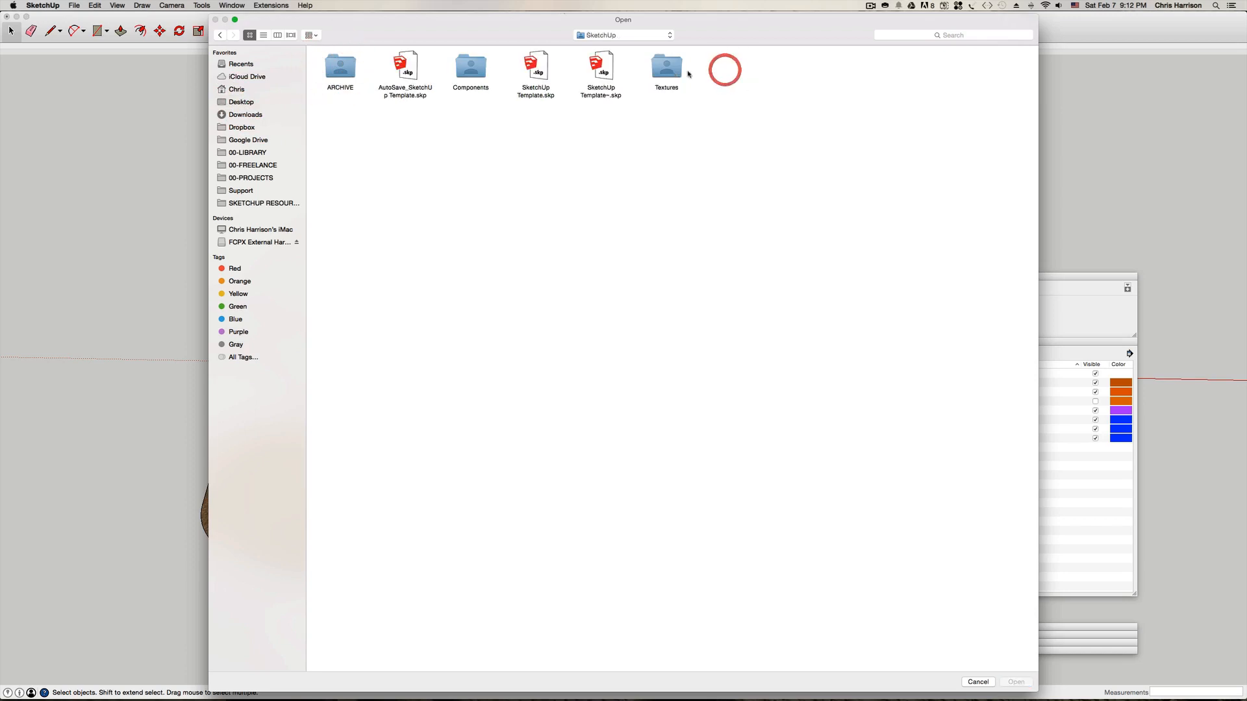
{"action": "double_click", "coordinate": [470, 67]}
{"action": "left_click", "coordinate": [1003, 68]}
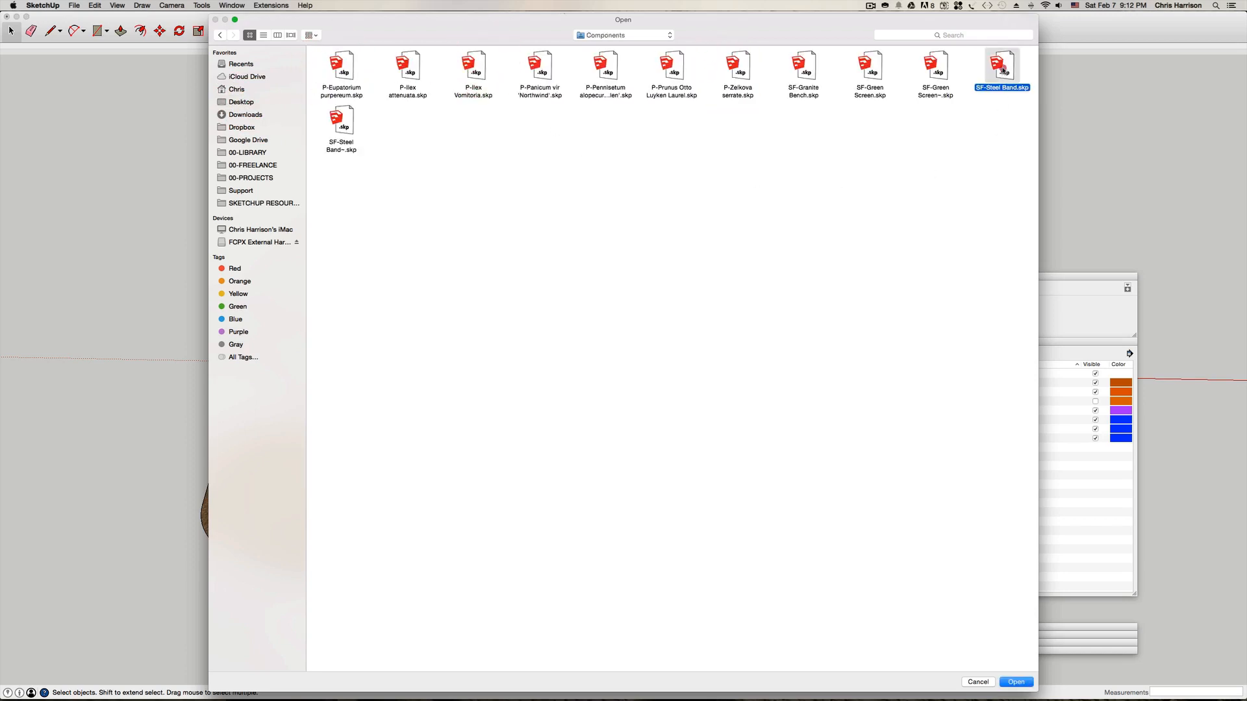
{"action": "key", "text": "Return"}
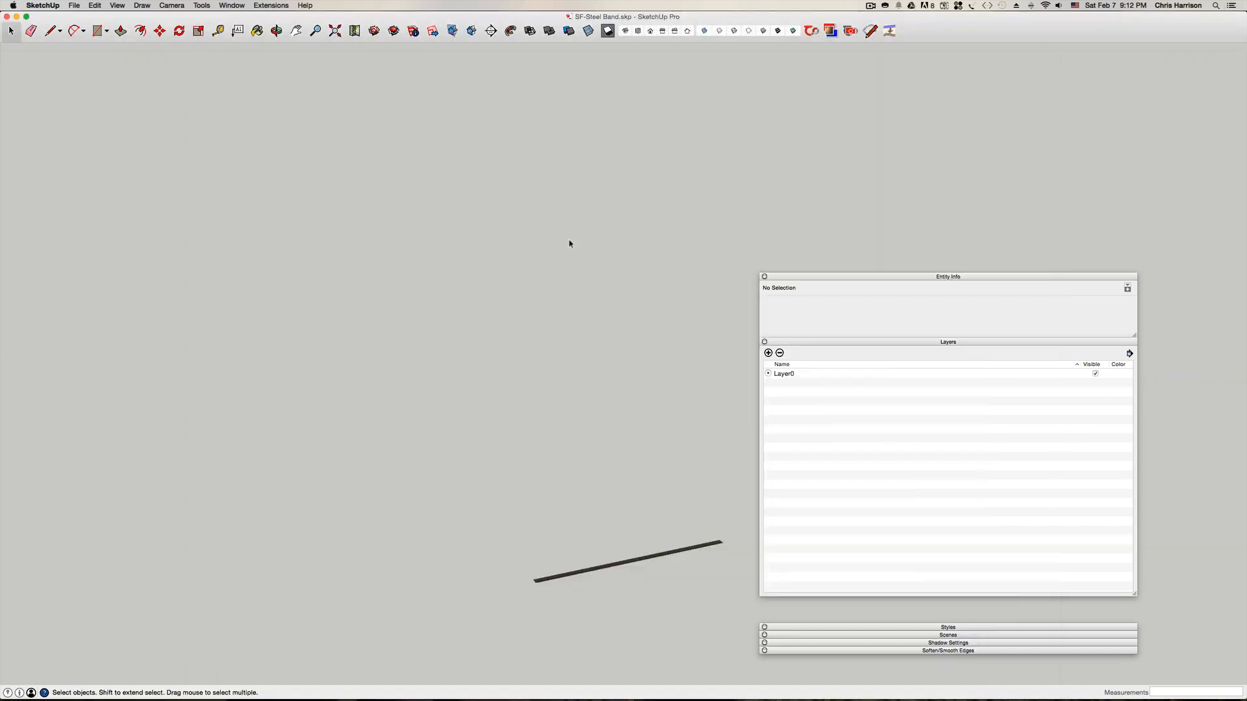
- Group the steel band's geometry, copy the group and return to the site model
{"action": "middle_click_drag", "start_coordinate": [476, 402], "coordinate": [470, 342]}
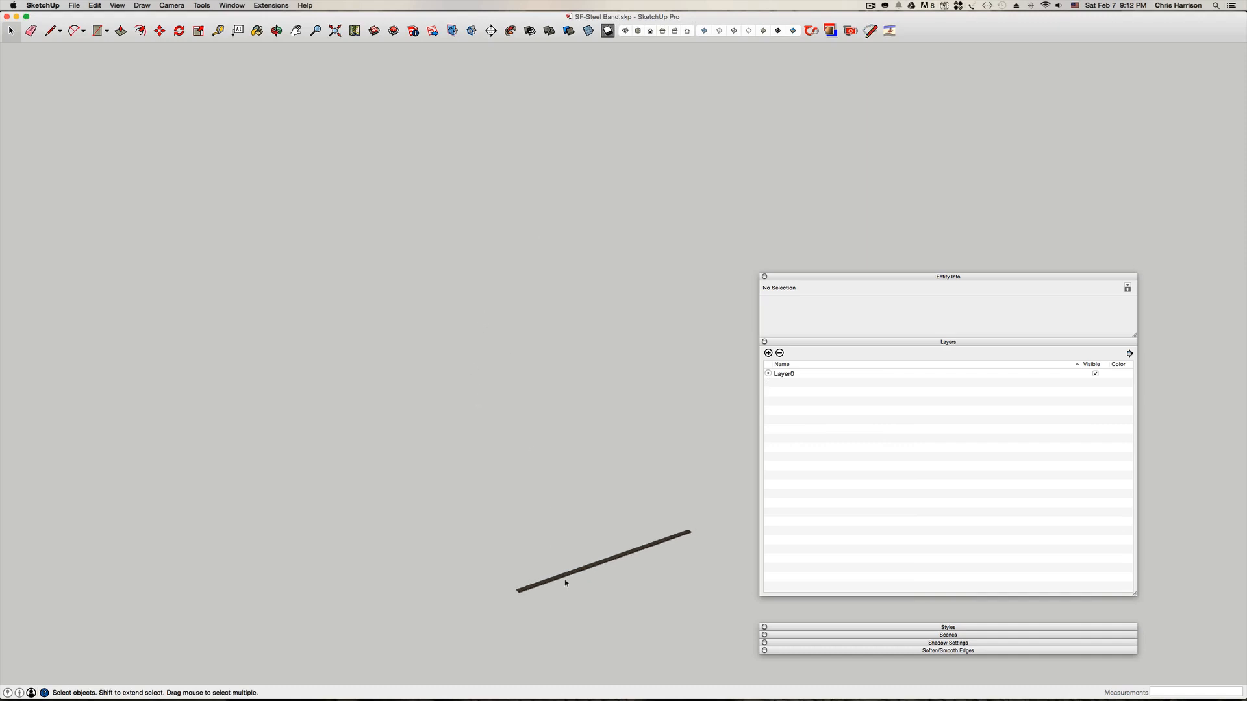
{"action": "left_click", "coordinate": [730, 640]}
{"action": "left_click_drag", "start_coordinate": [417, 457], "coordinate": [416, 455]}
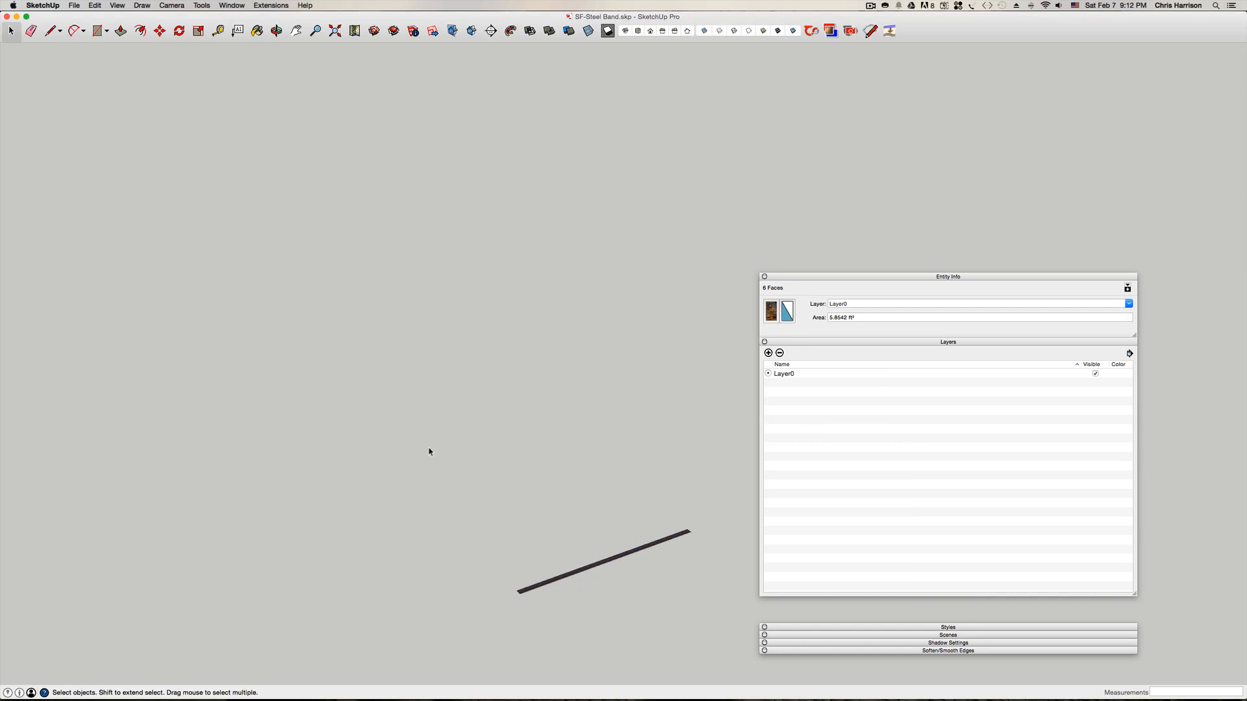
{"action": "key", "text": "shift+super+g"}
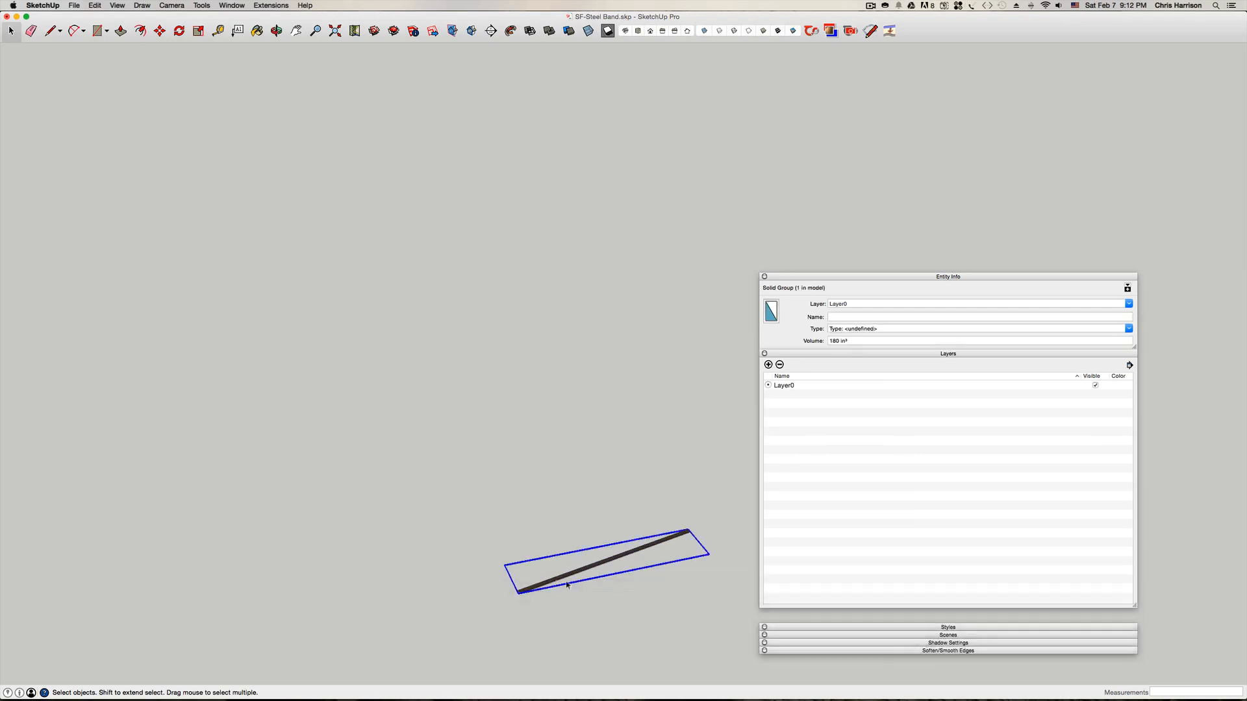
{"action": "key", "text": "shift+super+c"}
{"action": "left_click", "coordinate": [16, 17]}
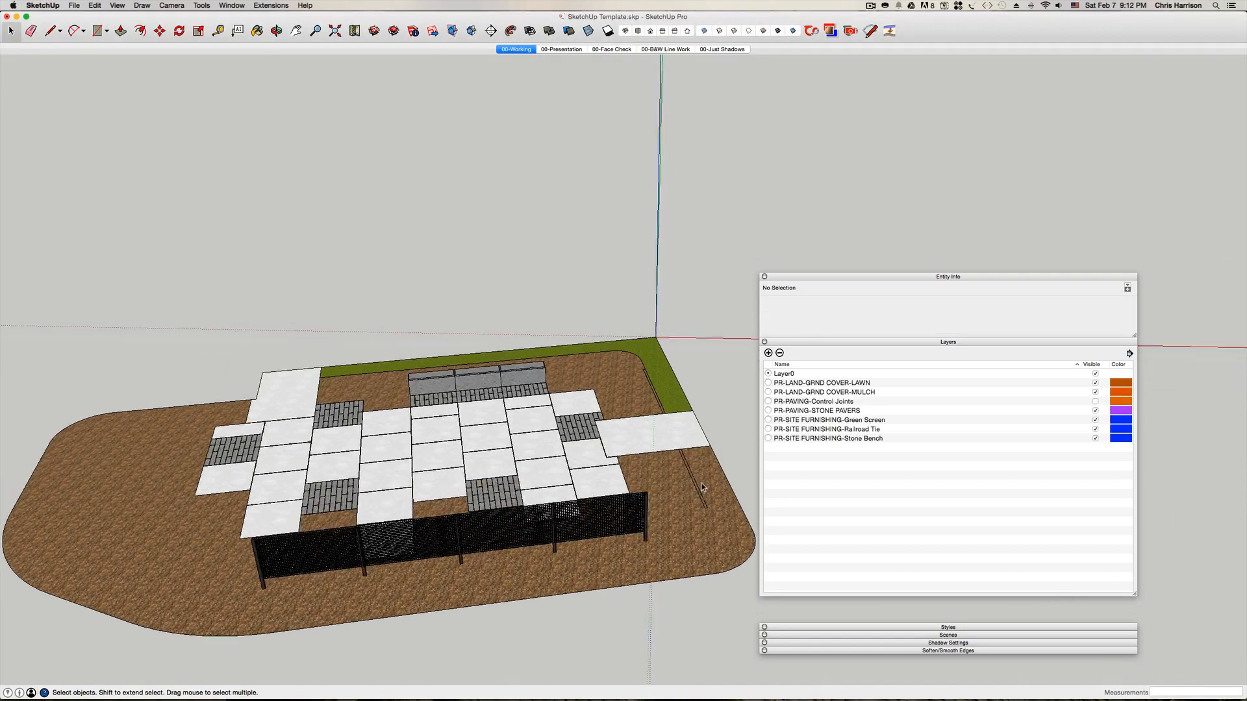
- Open the flat steel band placeholder beside the side walkway for editing and paste the copied band group into it
{"action": "scroll", "coordinate": [701, 487], "scroll_direction": "up", "scroll_amount": 6}
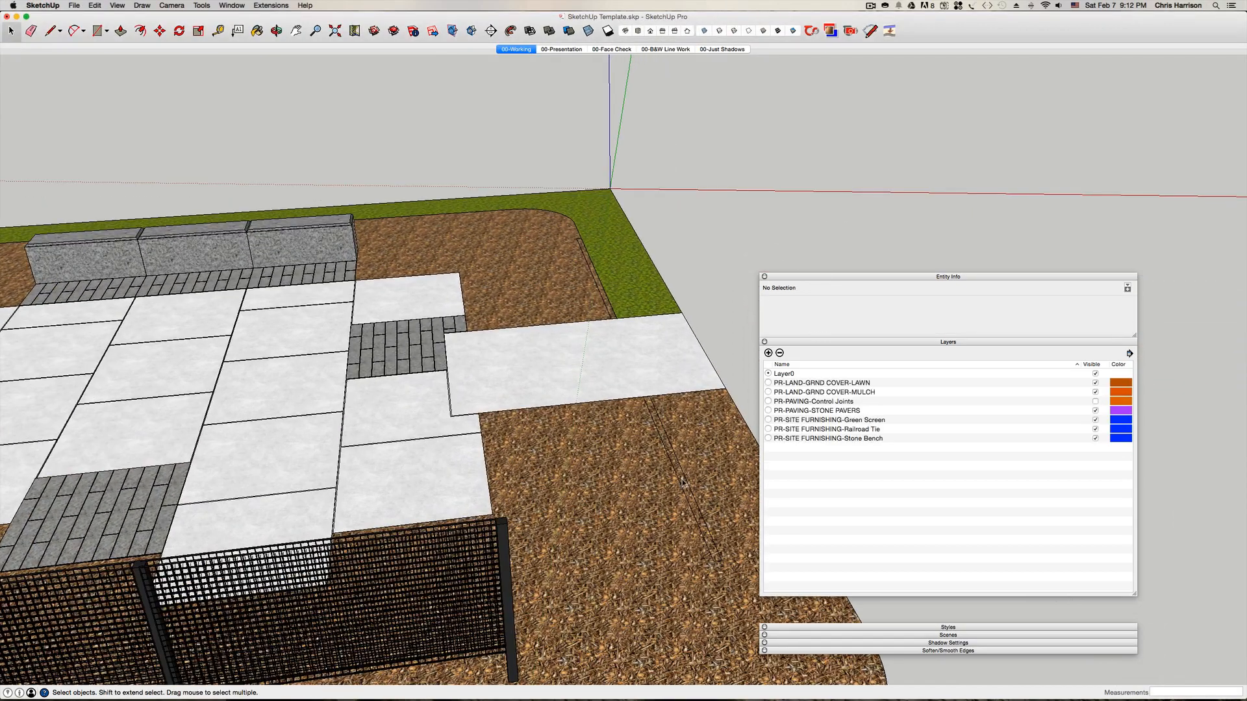
{"action": "left_click", "coordinate": [679, 474]}
{"action": "double_click", "coordinate": [679, 476]}
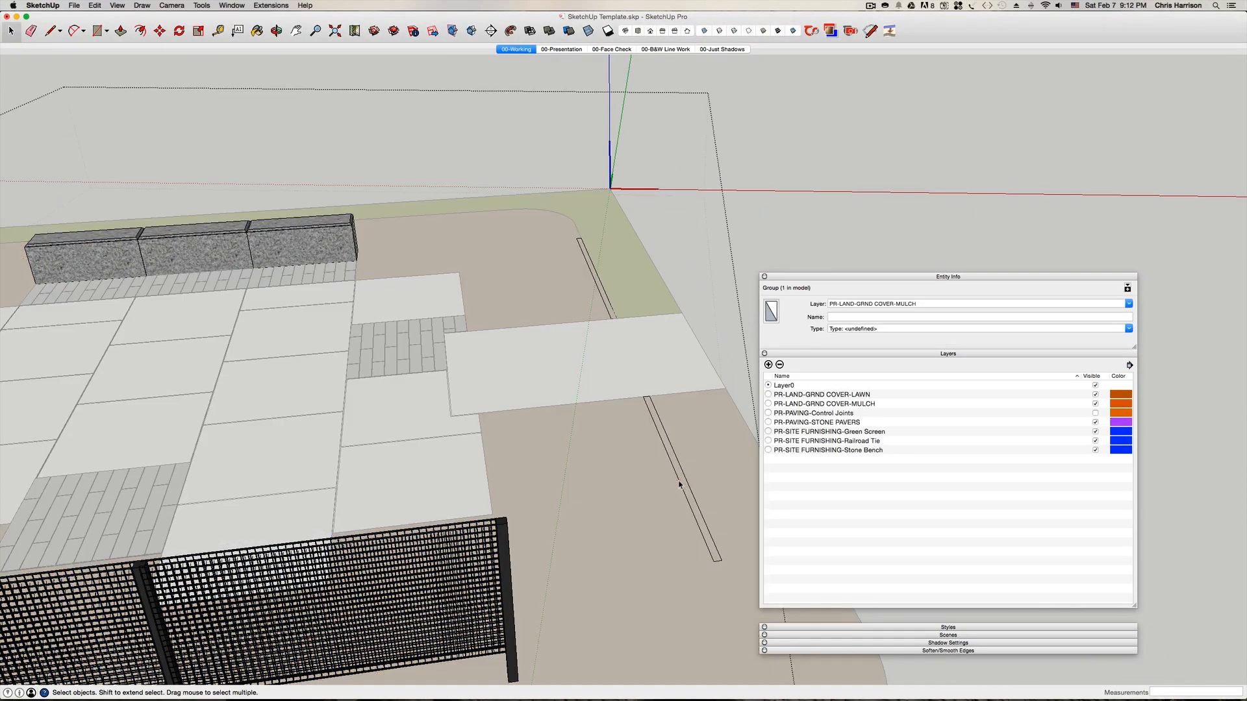
{"action": "left_click", "coordinate": [678, 479]}
{"action": "double_click", "coordinate": [677, 479]}
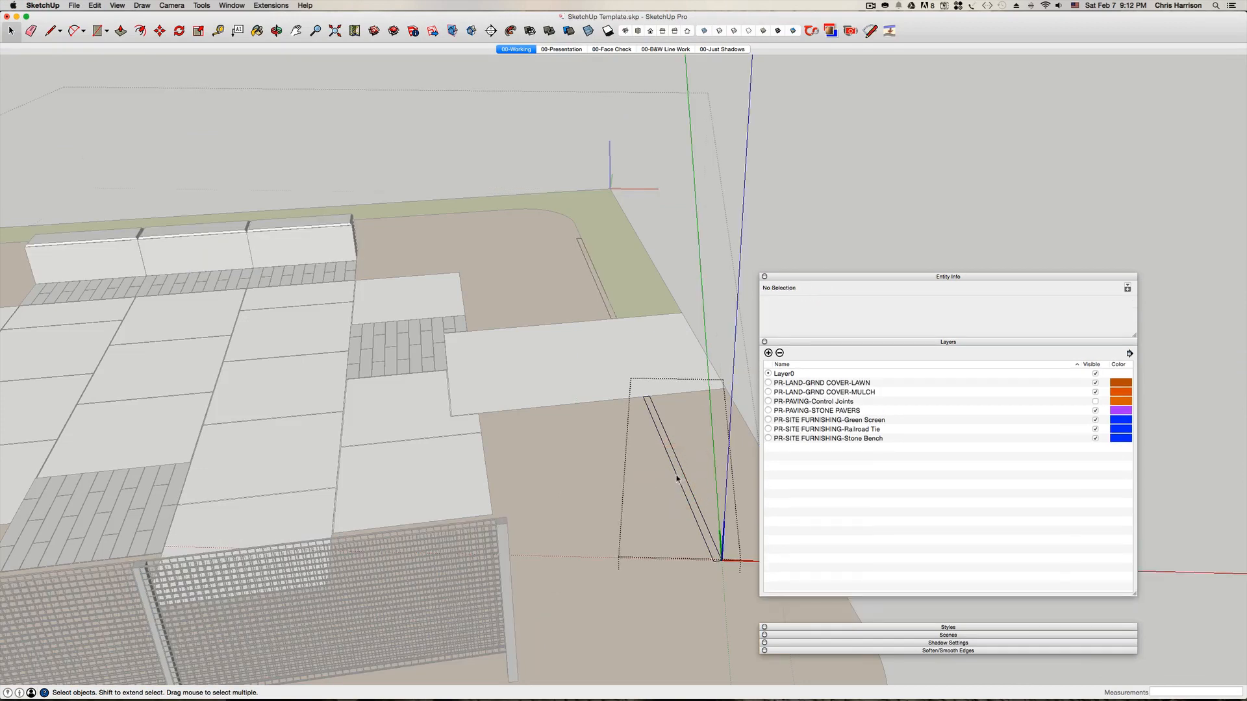
{"action": "key", "text": "shift+super+v"}
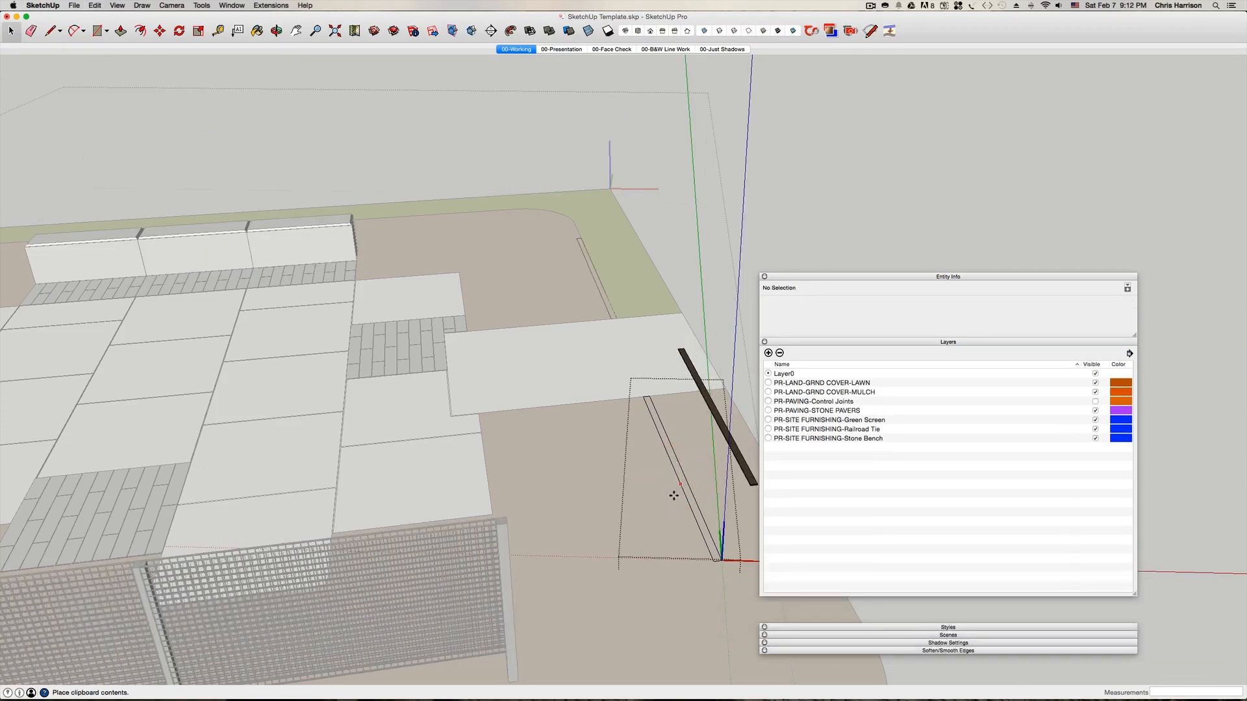
{"action": "left_click", "coordinate": [671, 498]}
- Move the pasted band by its bottom corner onto the matching corner endpoint of the placeholder outline
{"action": "middle_click_drag", "start_coordinate": [671, 498], "coordinate": [704, 461]}
{"action": "scroll", "coordinate": [704, 461], "scroll_direction": "up", "scroll_amount": 5}
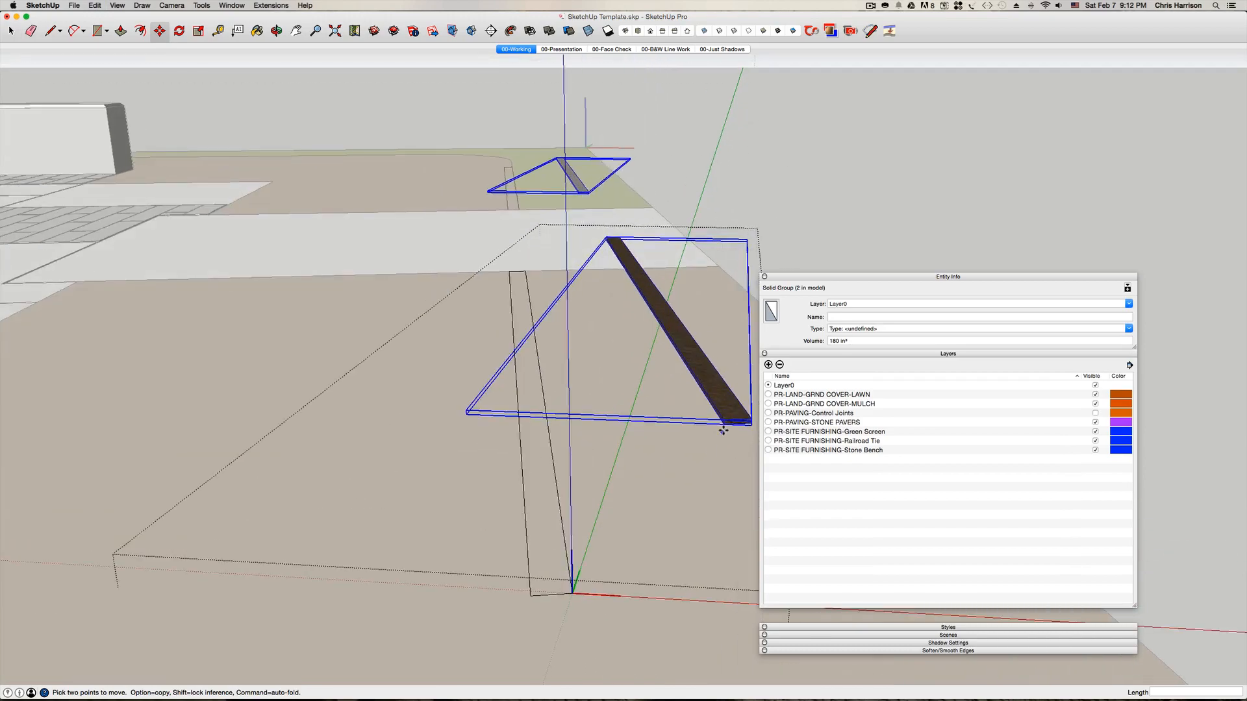
{"action": "scroll", "coordinate": [722, 430], "scroll_direction": "up", "scroll_amount": 3}
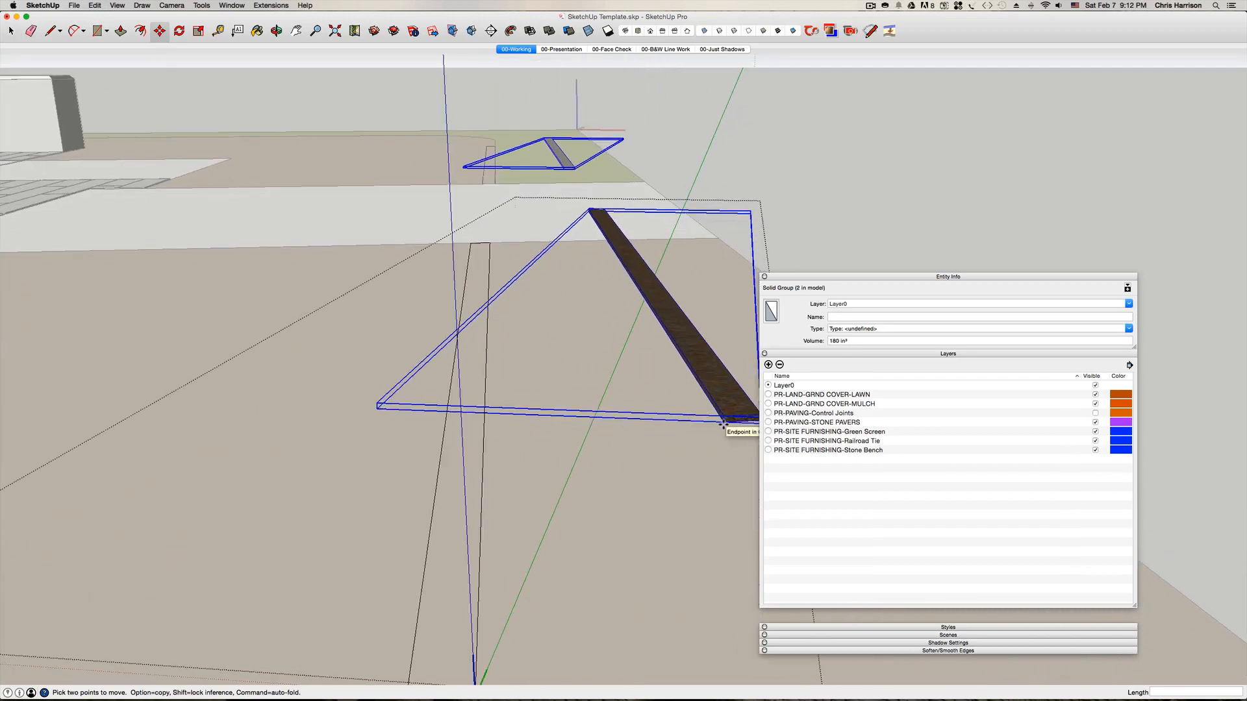
{"action": "left_click", "coordinate": [723, 424]}
{"action": "middle_click_drag", "start_coordinate": [627, 447], "coordinate": [672, 508]}
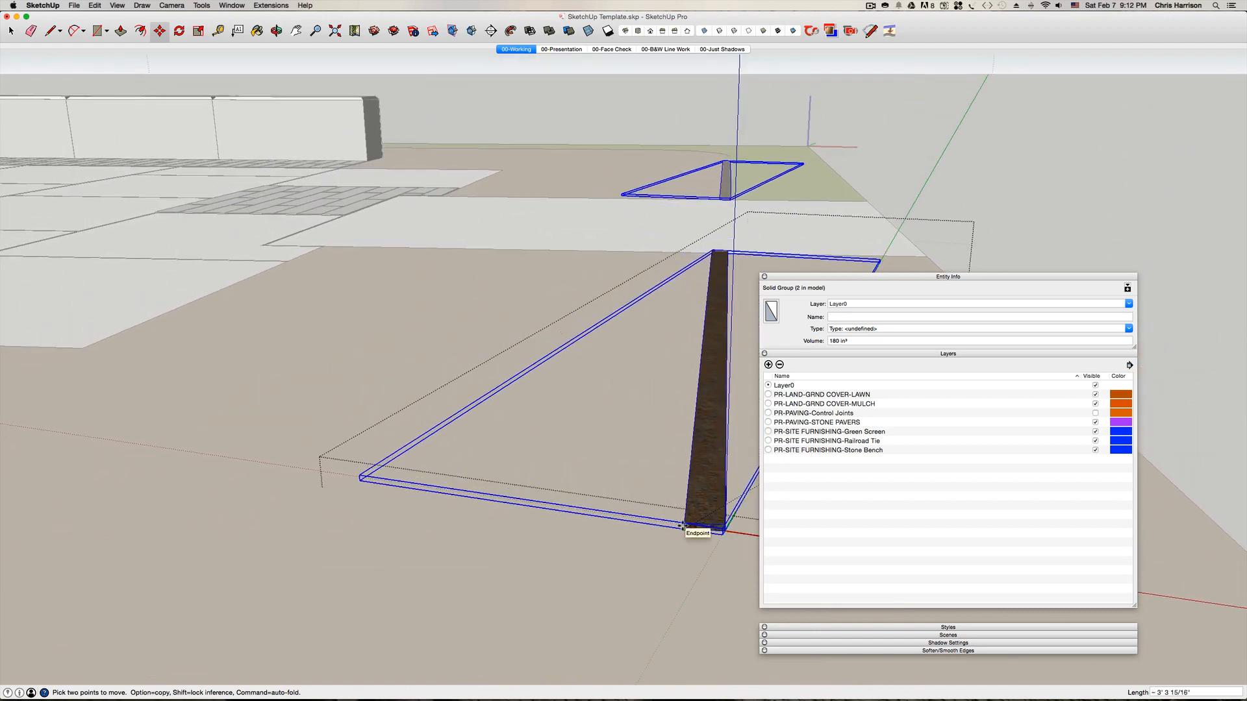
{"action": "middle_click_drag", "start_coordinate": [682, 526], "coordinate": [623, 509]}
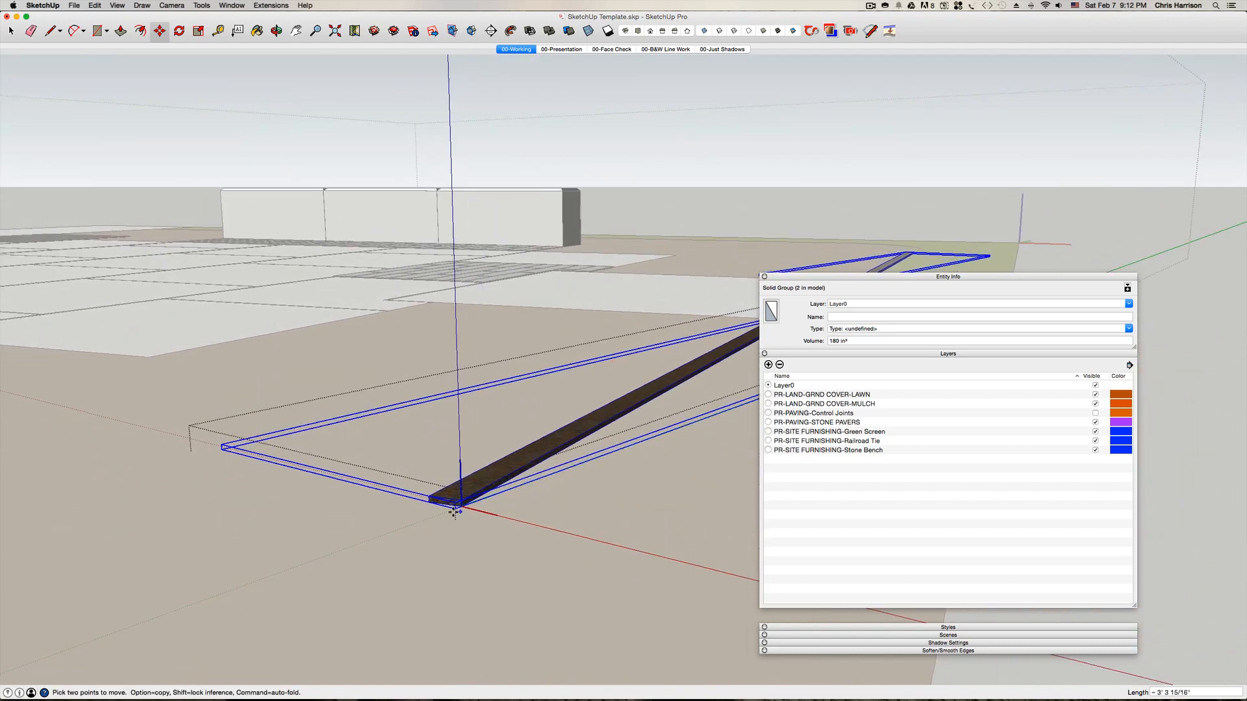
{"action": "key", "text": "space"}
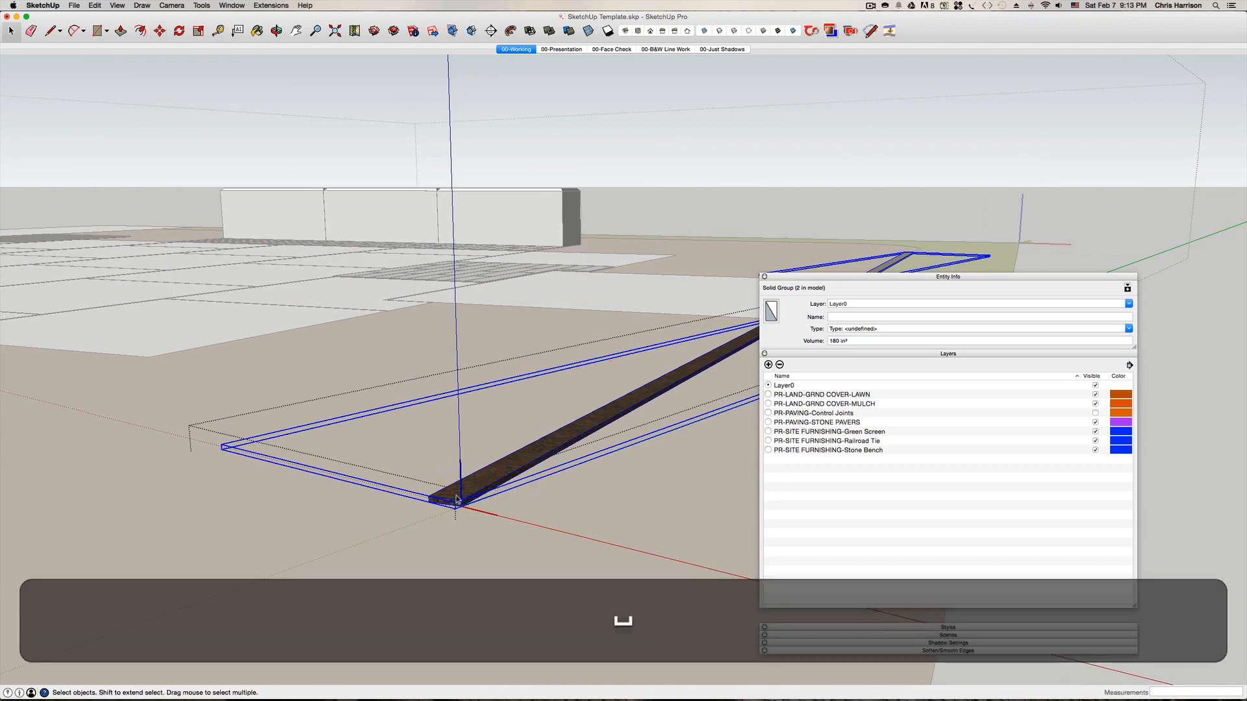
- Delete the placeholder's four outline edges, keeping the band group, and leave the component
{"action": "left_click", "coordinate": [523, 436]}
{"action": "scroll", "coordinate": [508, 460], "scroll_direction": "up", "scroll_amount": 3}
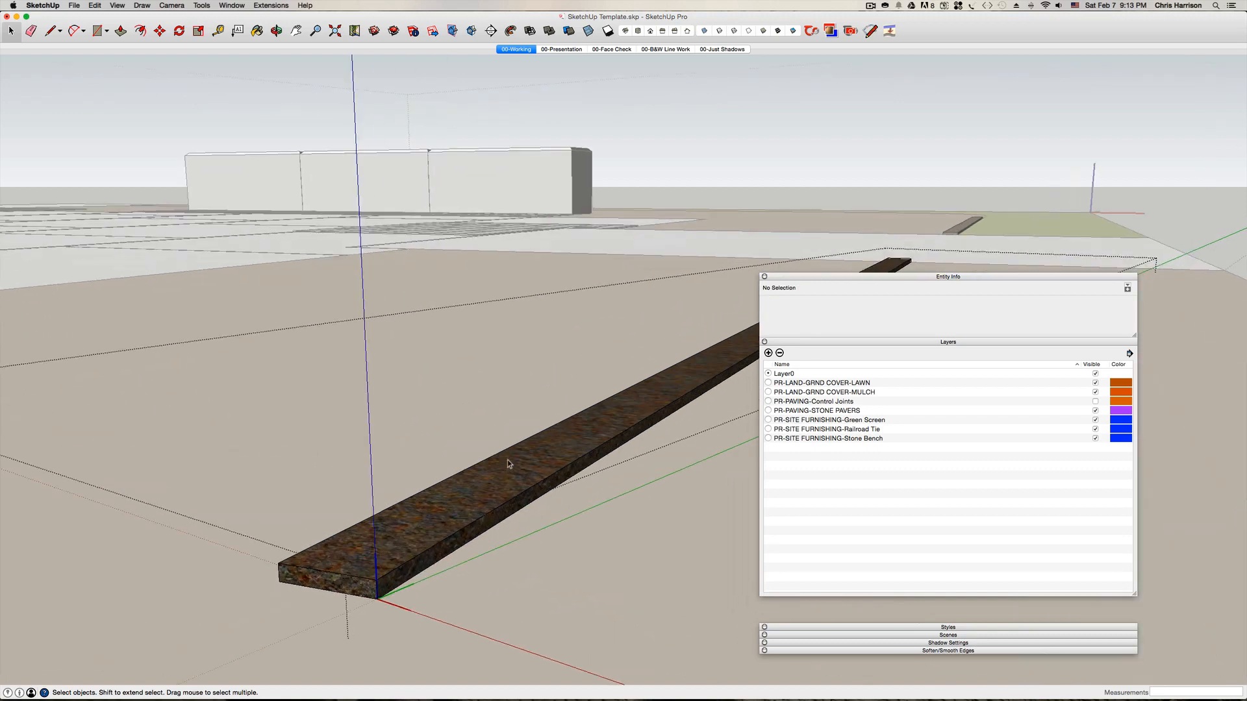
{"action": "key", "text": "shift+super+a"}
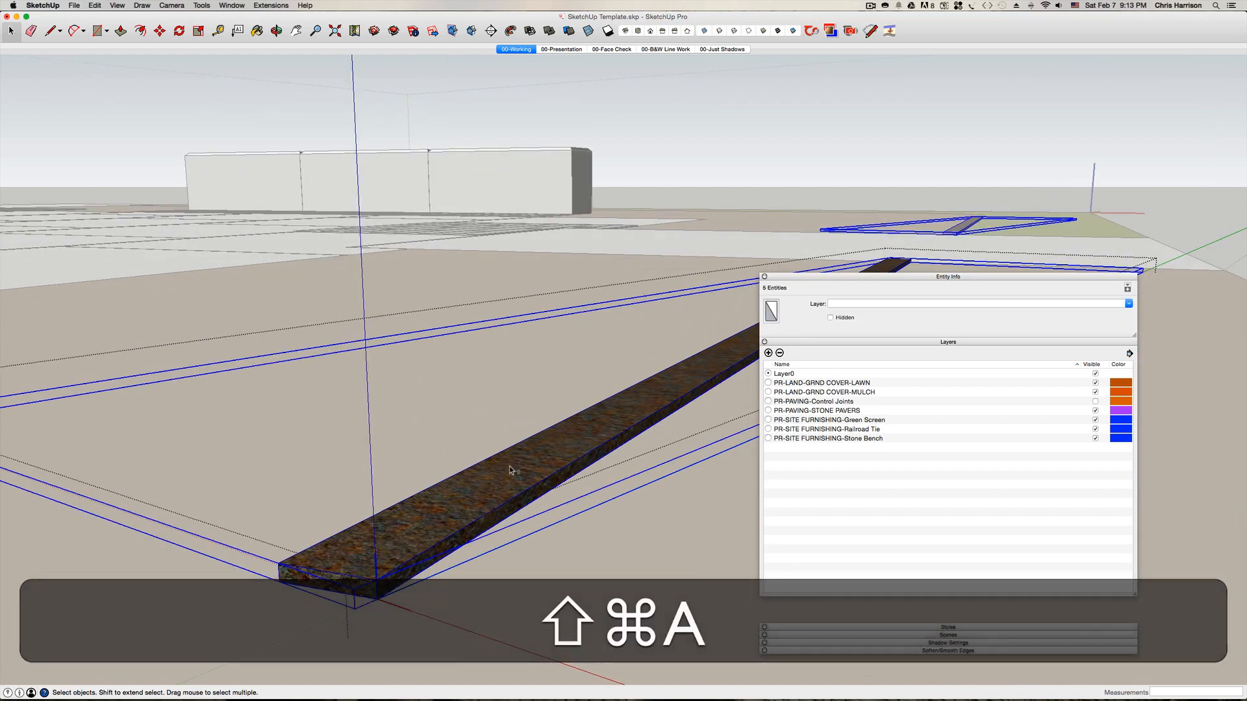
{"action": "left_click", "coordinate": [508, 481]}
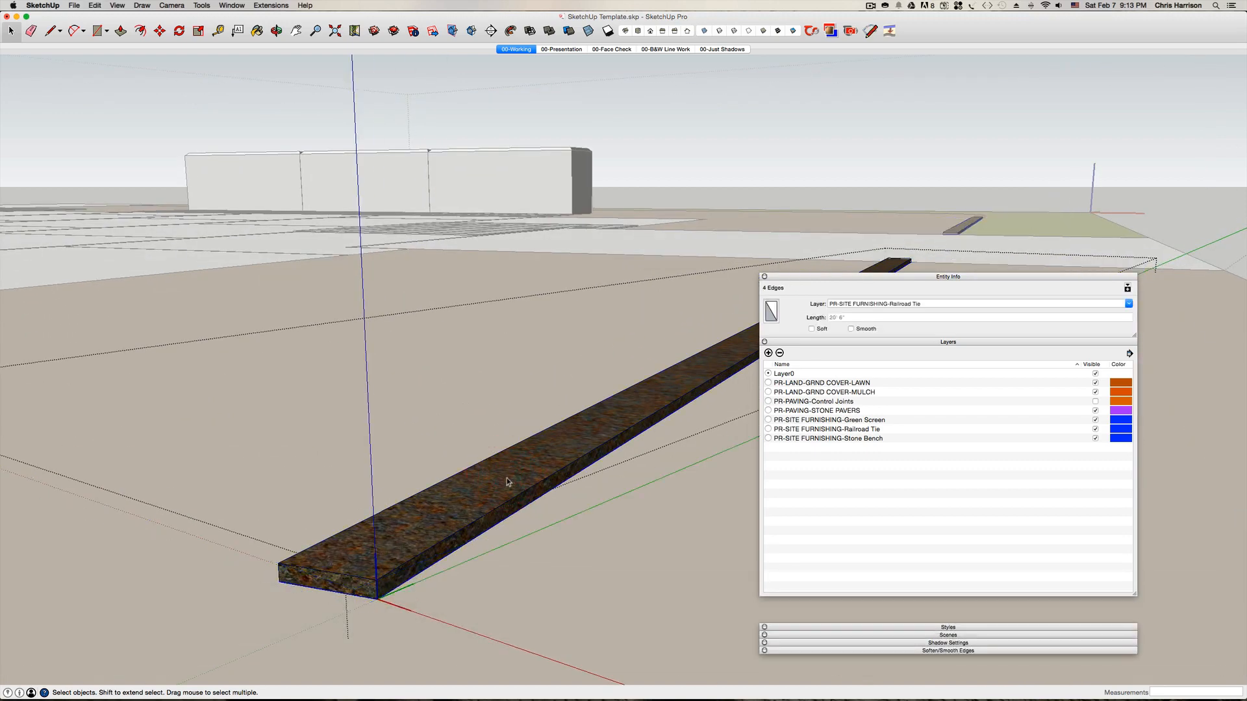
{"action": "key", "text": "BackSpace"}
{"action": "scroll", "coordinate": [509, 454], "scroll_direction": "up", "scroll_amount": 5}
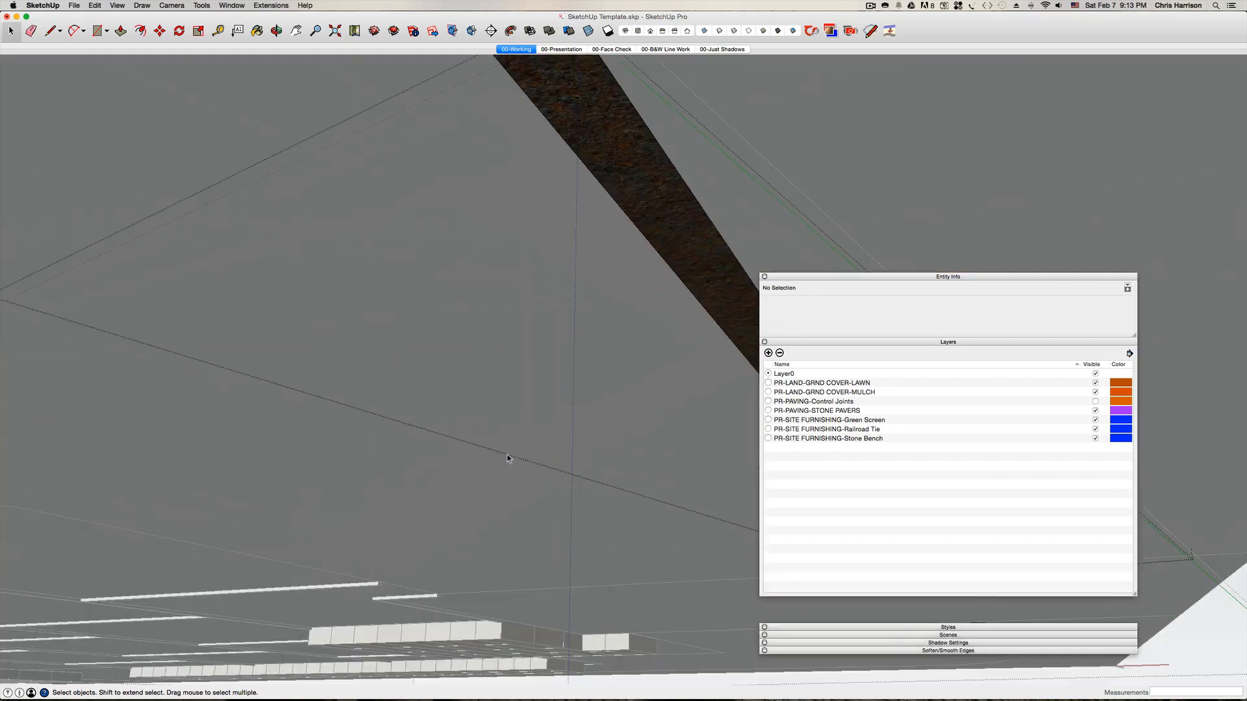
{"action": "middle_click_drag", "start_coordinate": [668, 243], "coordinate": [598, 297]}
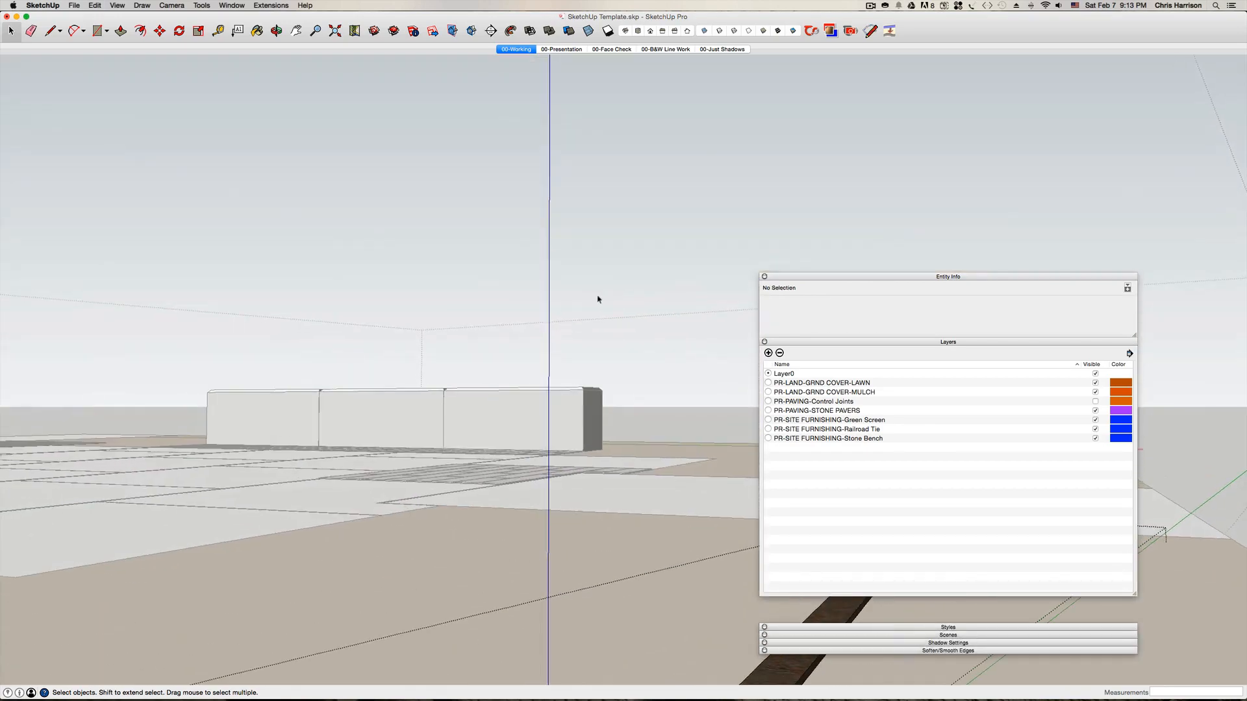
{"action": "left_click", "coordinate": [629, 215]}
{"action": "left_click", "coordinate": [629, 215]}
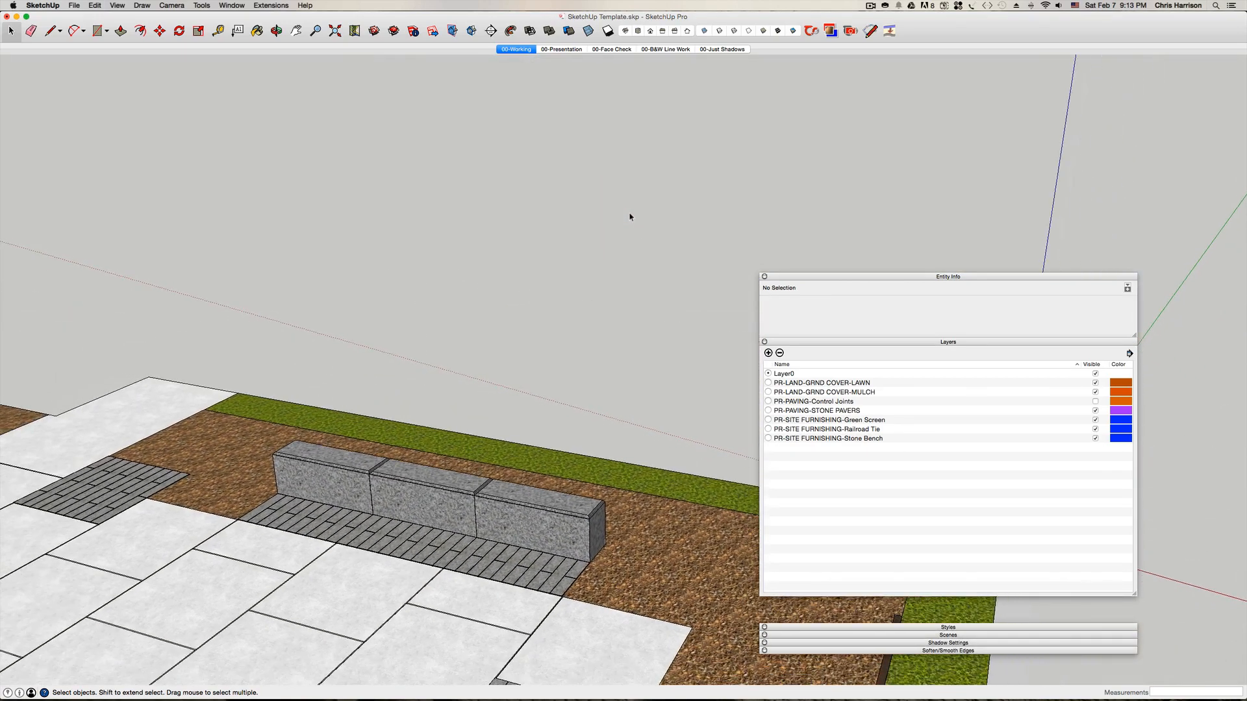
- Within the Site Furnishing component, lower both Steel Band components along the blue axis by their full thickness, making their tops flush with the ground
{"action": "middle_click_drag", "start_coordinate": [629, 216], "coordinate": [629, 215]}
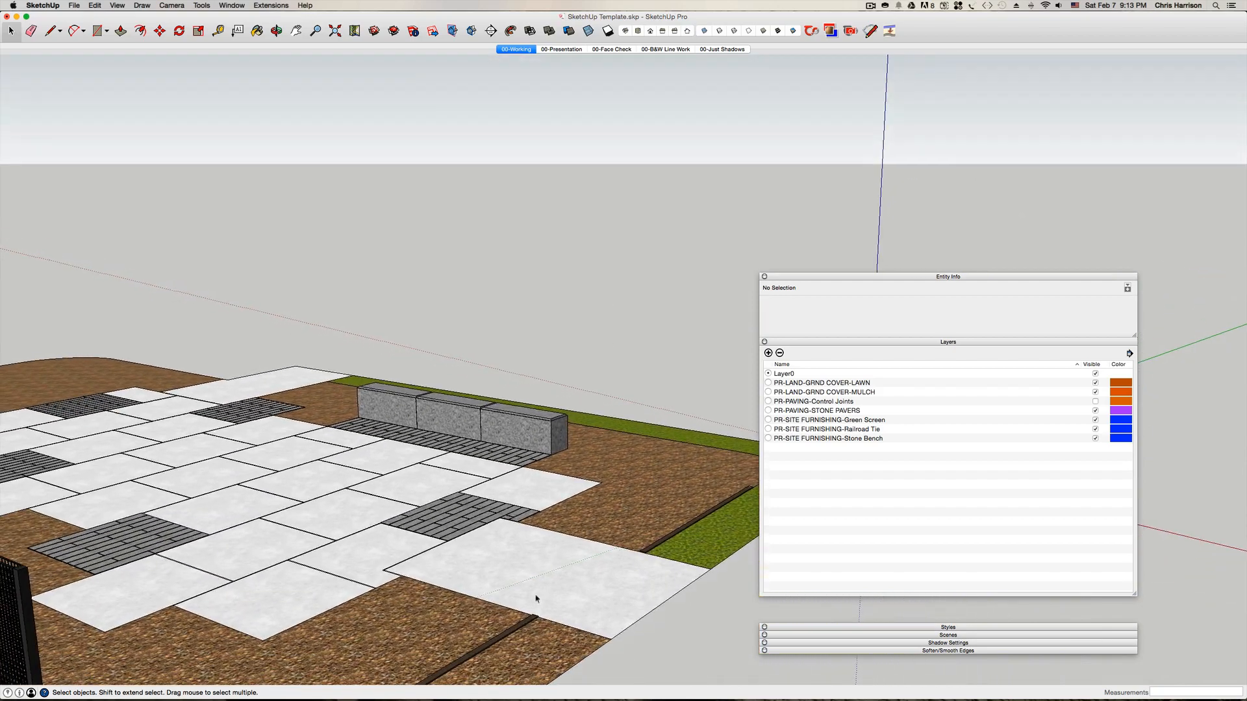
{"action": "left_click", "coordinate": [526, 625]}
{"action": "middle_click_drag", "start_coordinate": [525, 623], "coordinate": [564, 576]}
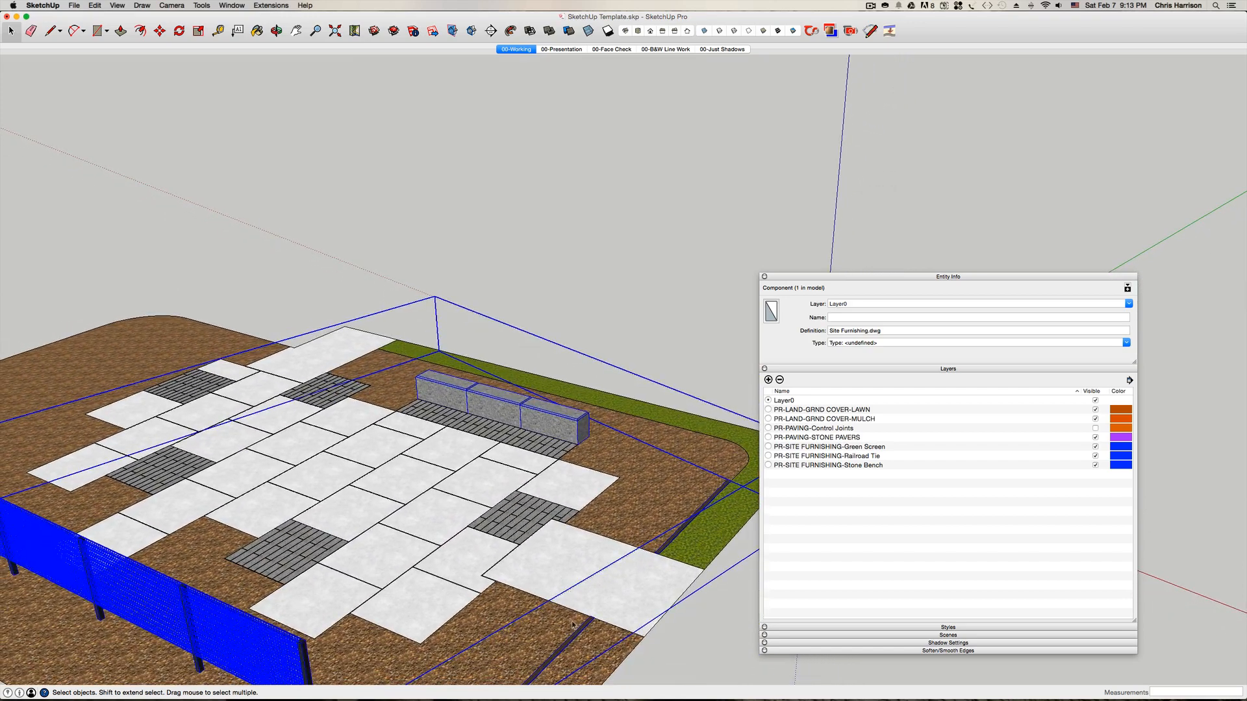
{"action": "double_click", "coordinate": [567, 646]}
{"action": "left_click", "coordinate": [571, 641]}
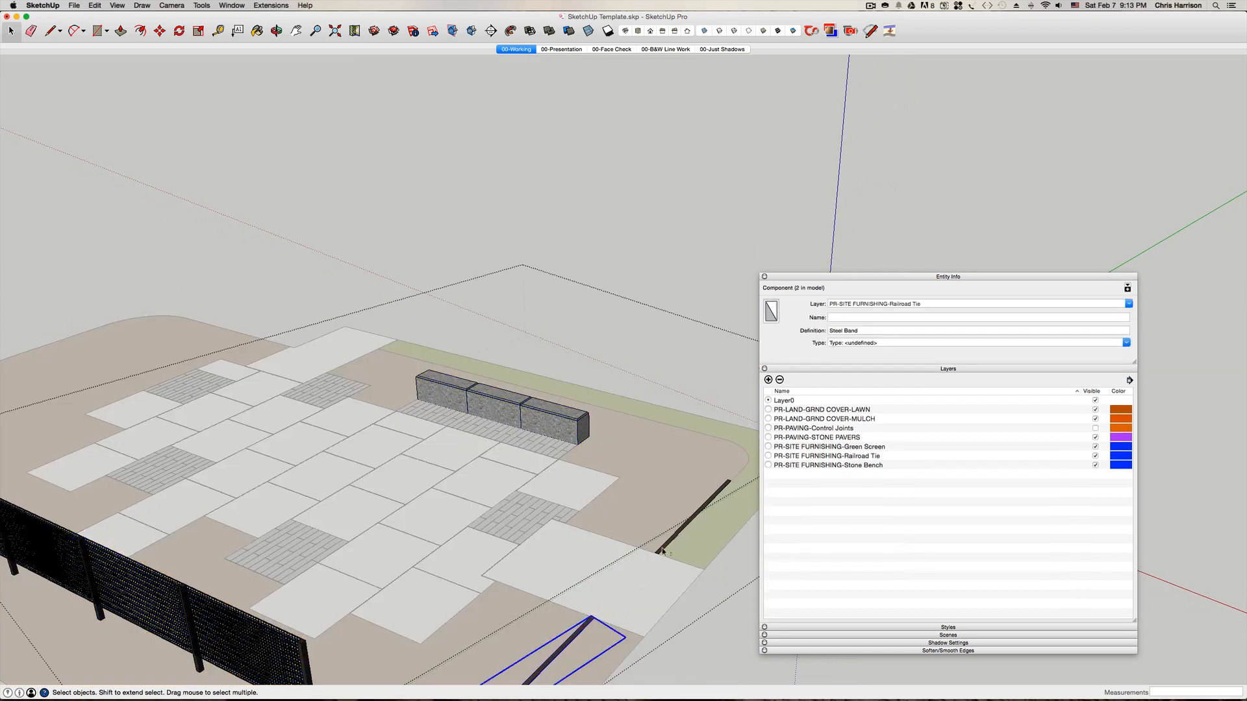
{"action": "left_click", "coordinate": [671, 541], "text": "shift"}
{"action": "scroll", "coordinate": [670, 541], "scroll_direction": "up", "scroll_amount": 4}
{"action": "key", "text": "m"}
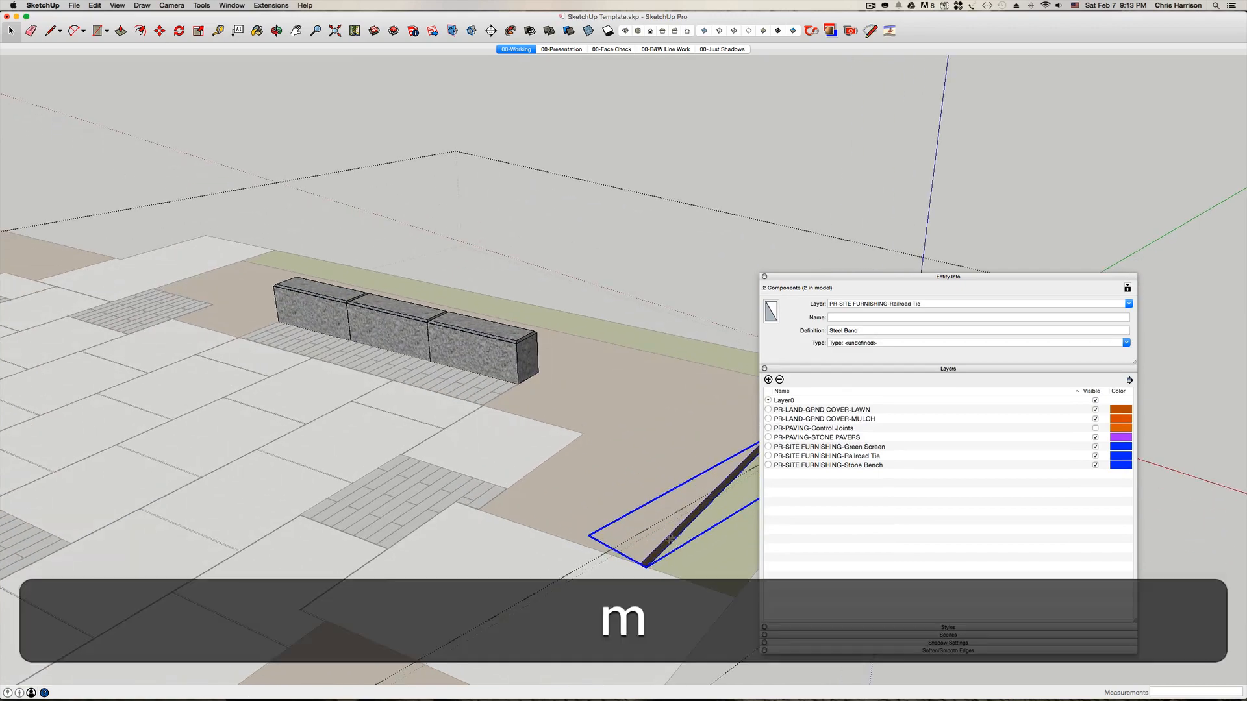
{"action": "middle_click_drag", "start_coordinate": [669, 540], "coordinate": [671, 540]}
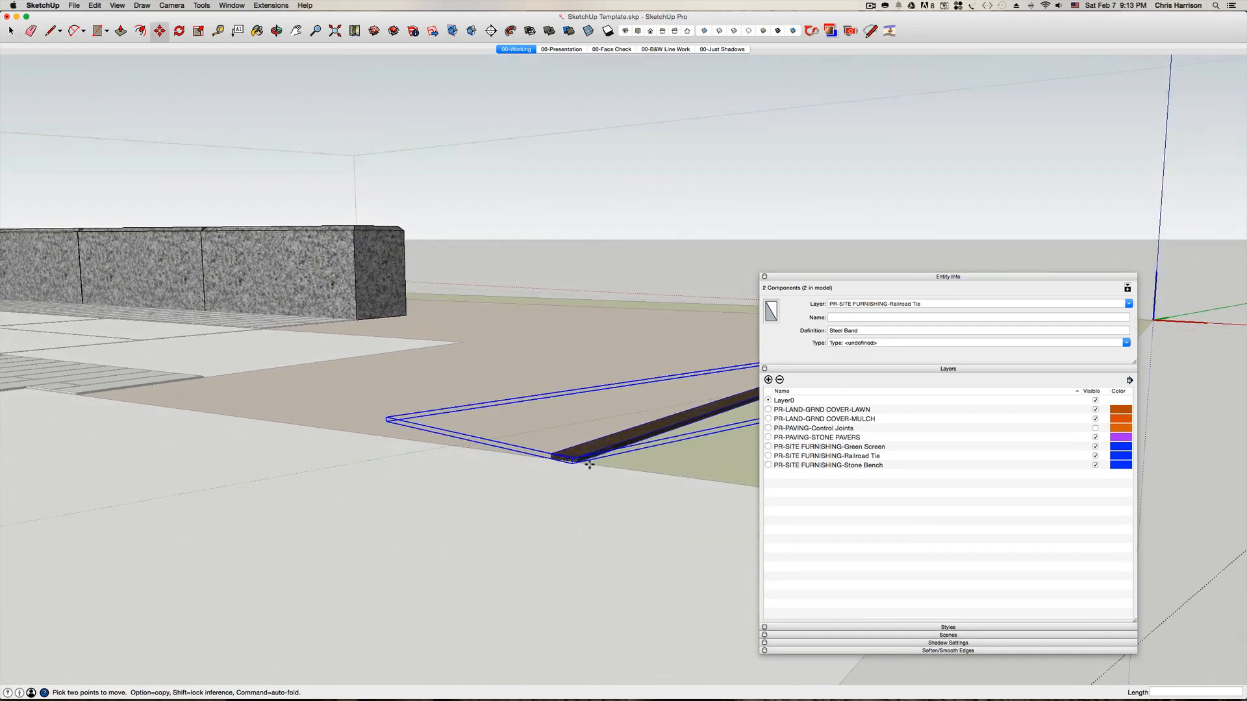
{"action": "scroll", "coordinate": [571, 461], "scroll_direction": "up", "scroll_amount": 5}
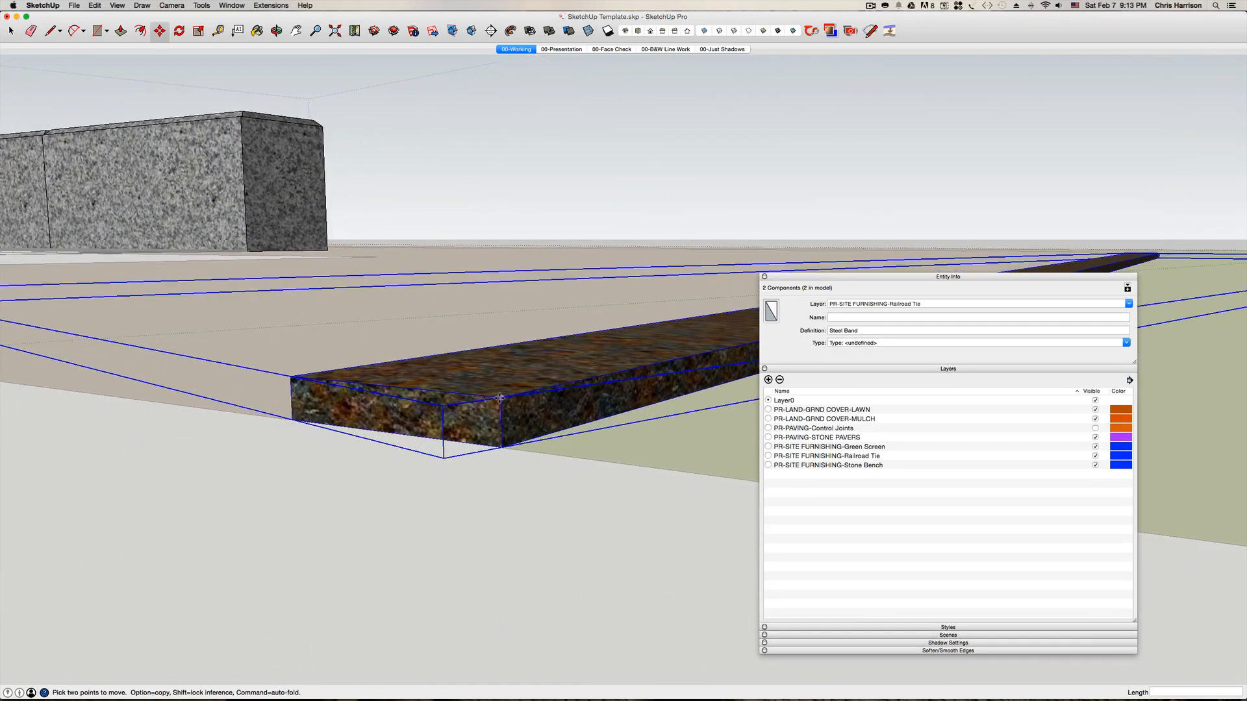
{"action": "left_click", "coordinate": [500, 399]}
{"action": "key", "text": "Up"}
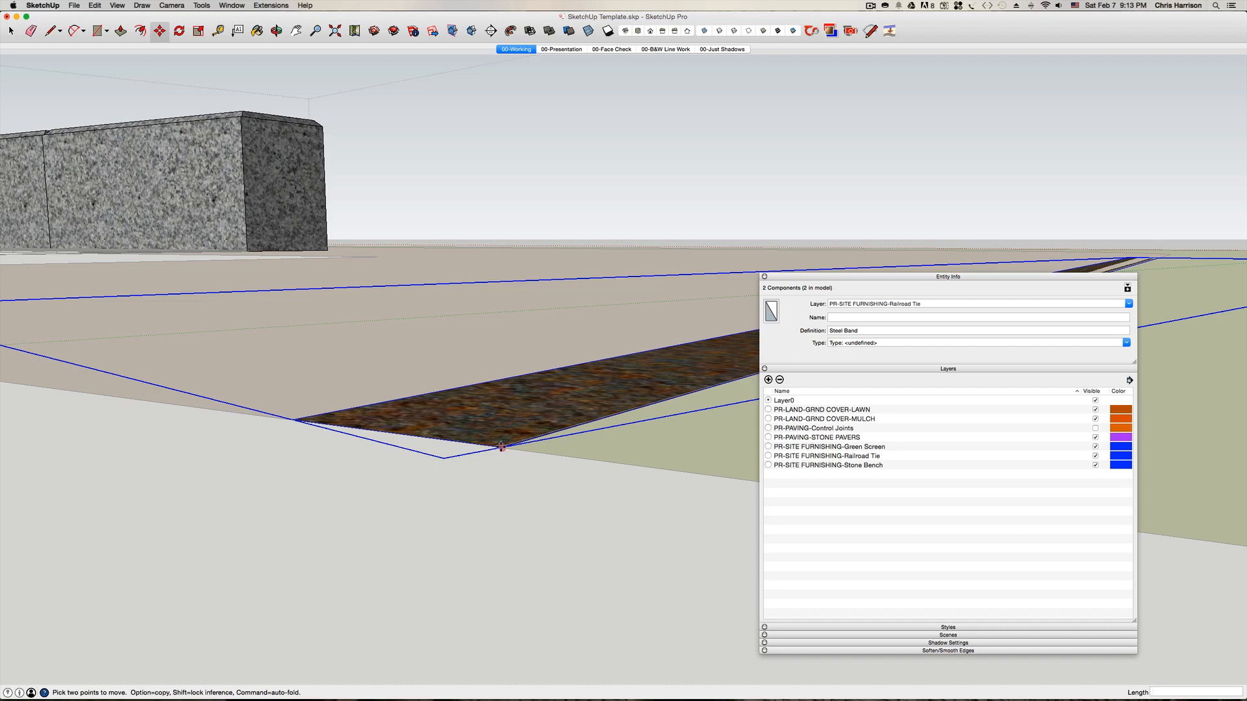
- Raise both Steel Band components 1/8" along the blue axis and clear the selection
{"action": "left_click", "coordinate": [501, 446]}
{"action": "key", "text": "Up"}
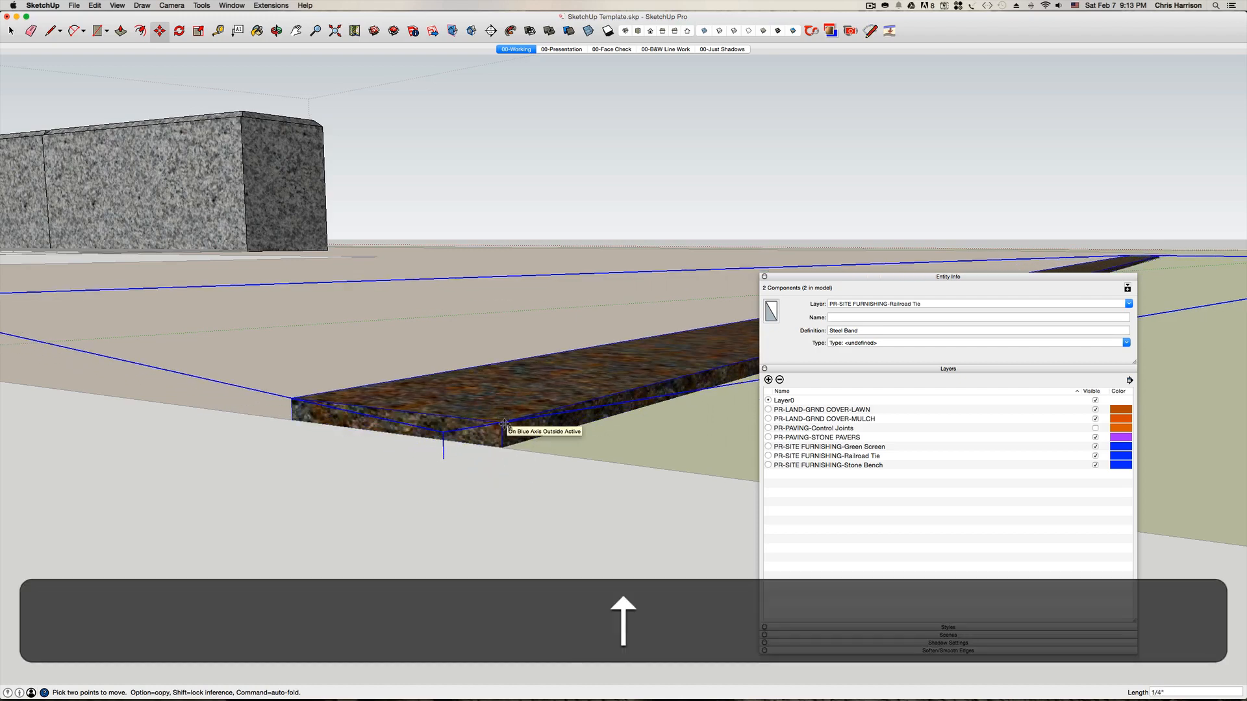
{"action": "type", "text": "1/8"}
{"action": "key", "text": "Return"}
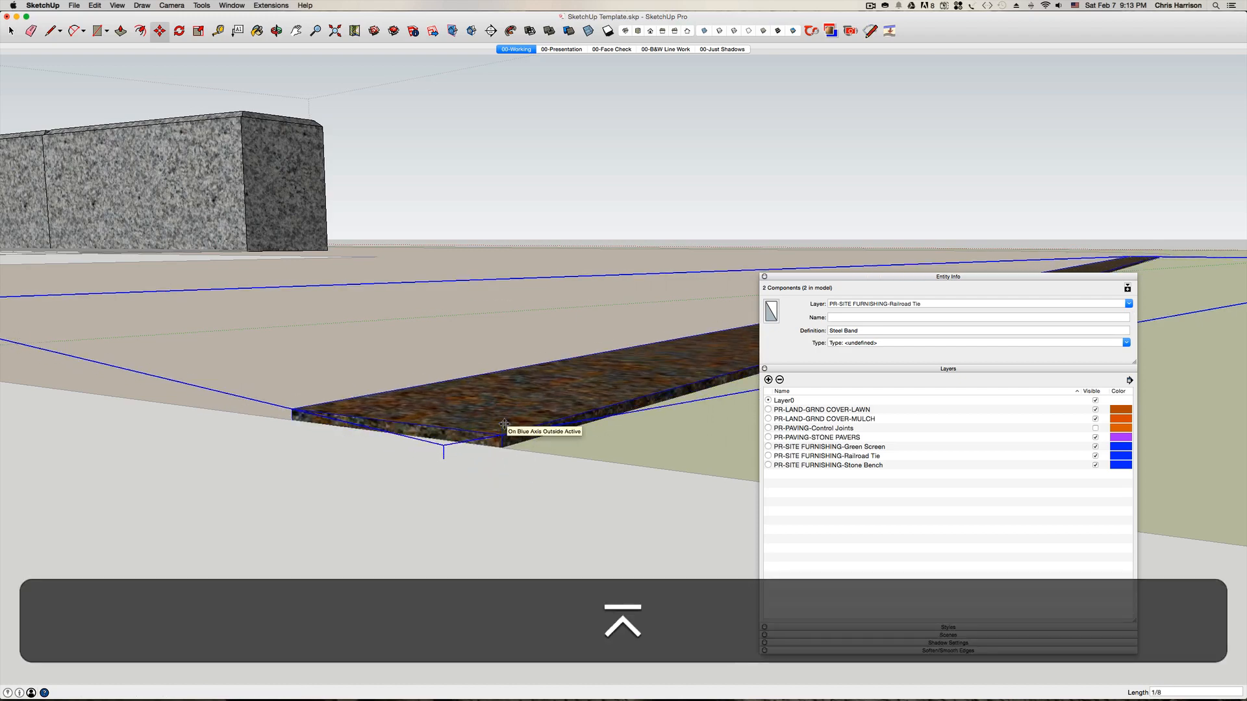
{"action": "key", "text": "space"}
{"action": "left_click", "coordinate": [555, 193]}
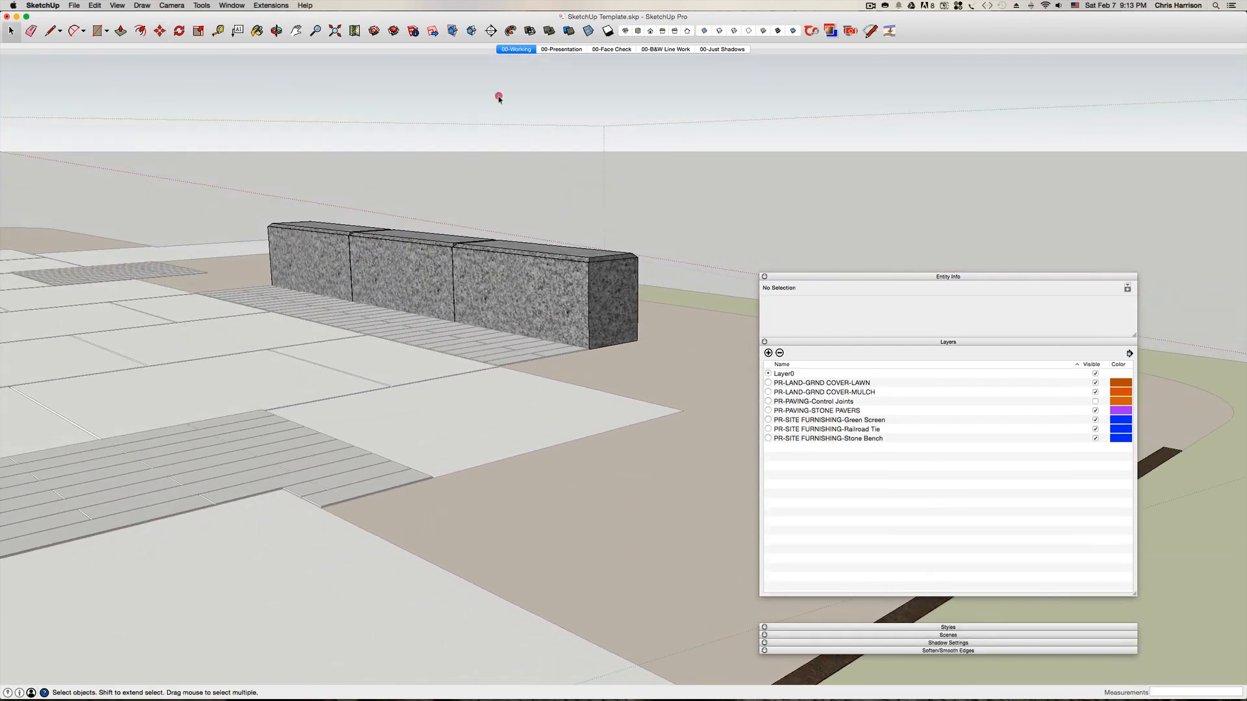
- Leave the Site Furnishing component and lighten the color of the Stone Pavers material
{"action": "key", "text": "Escape"}
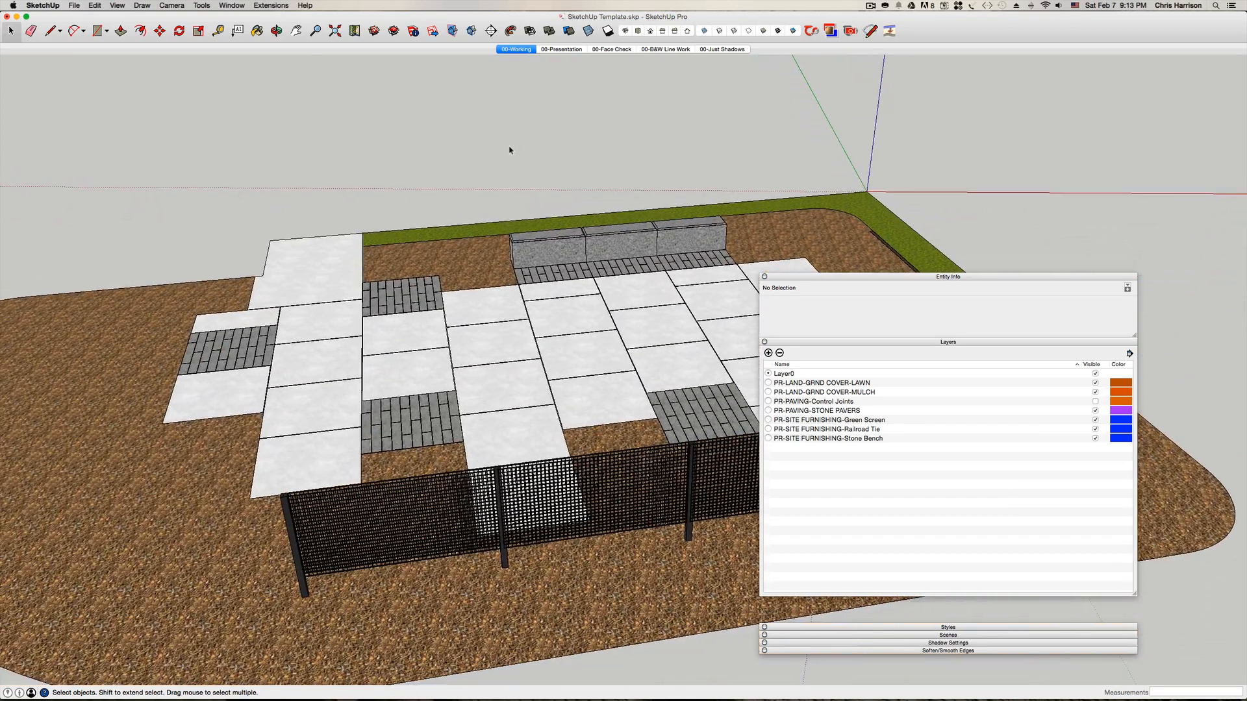
{"action": "key", "text": "b"}
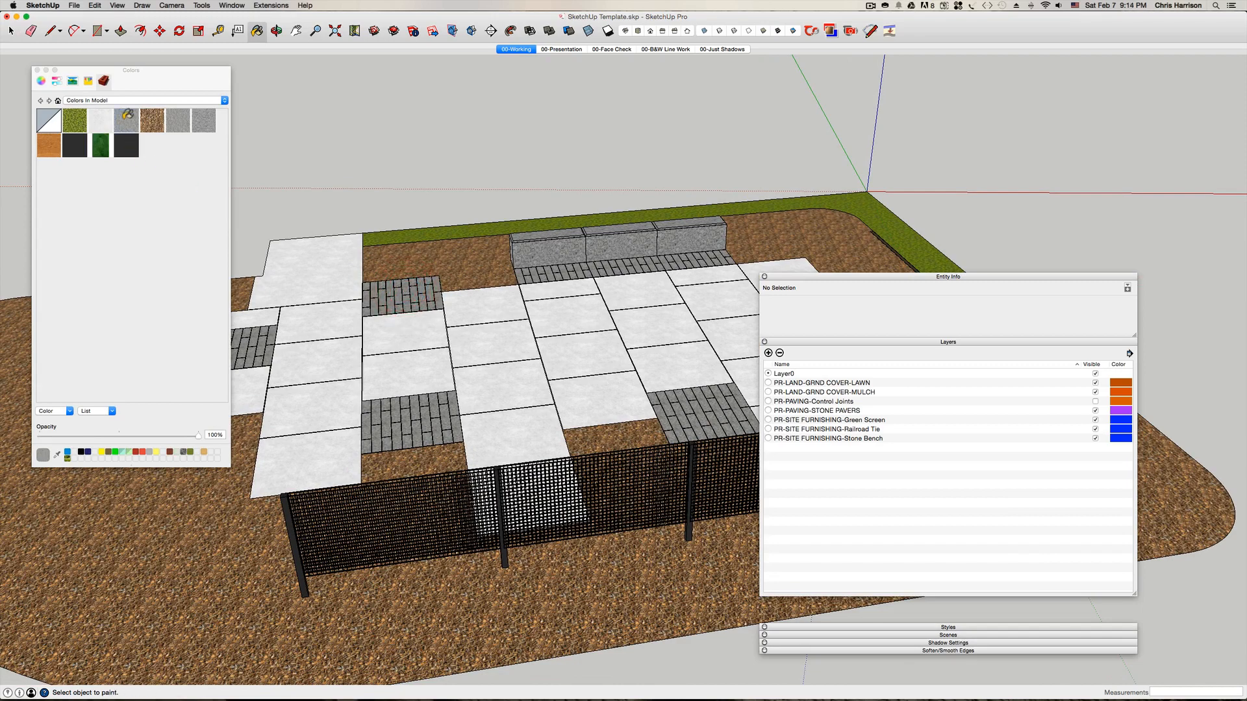
{"action": "key", "text": "space"}
{"action": "right_click", "coordinate": [125, 114]}
{"action": "left_click", "coordinate": [144, 126]}
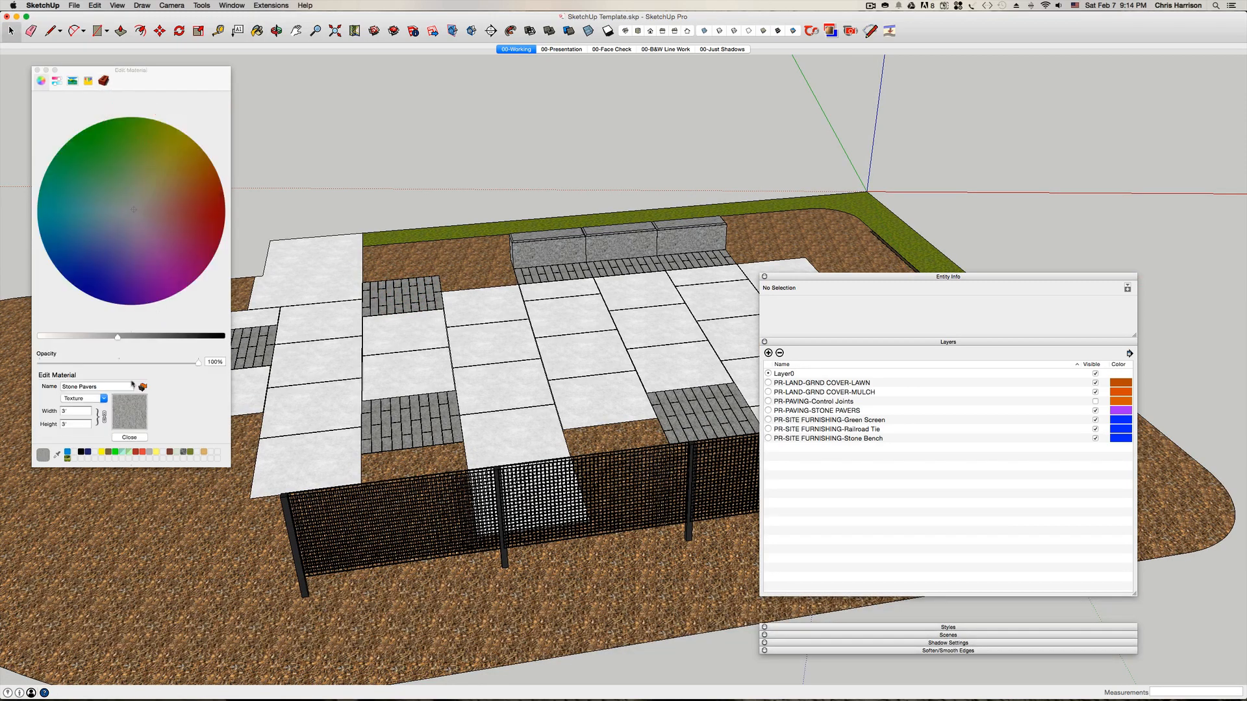
{"action": "left_click_drag", "start_coordinate": [112, 338], "coordinate": [97, 339]}
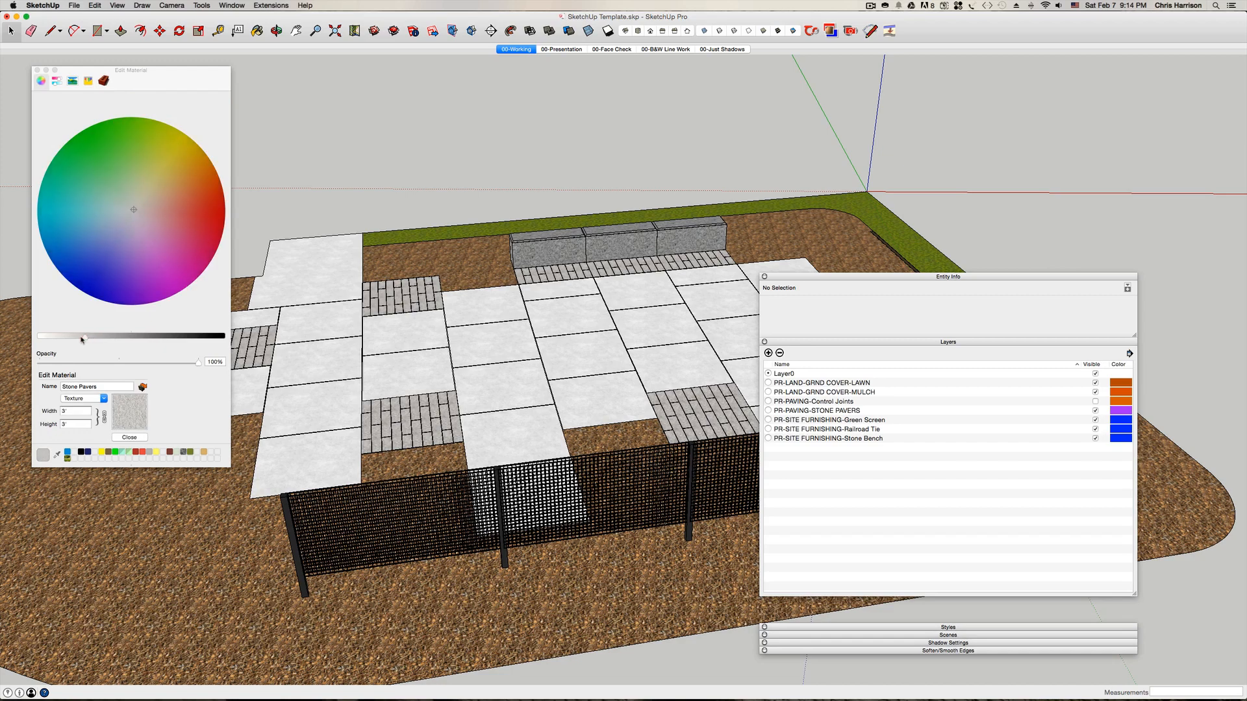
{"action": "left_click", "coordinate": [83, 336]}
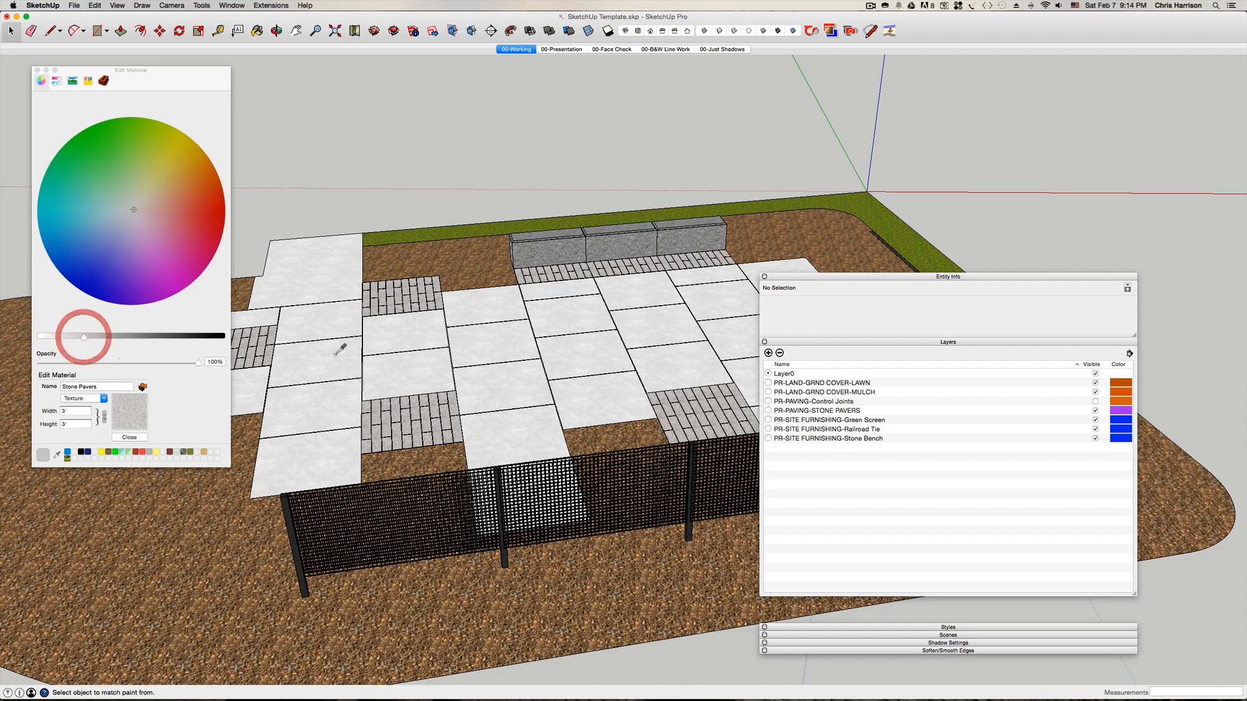
{"action": "key", "text": "space"}
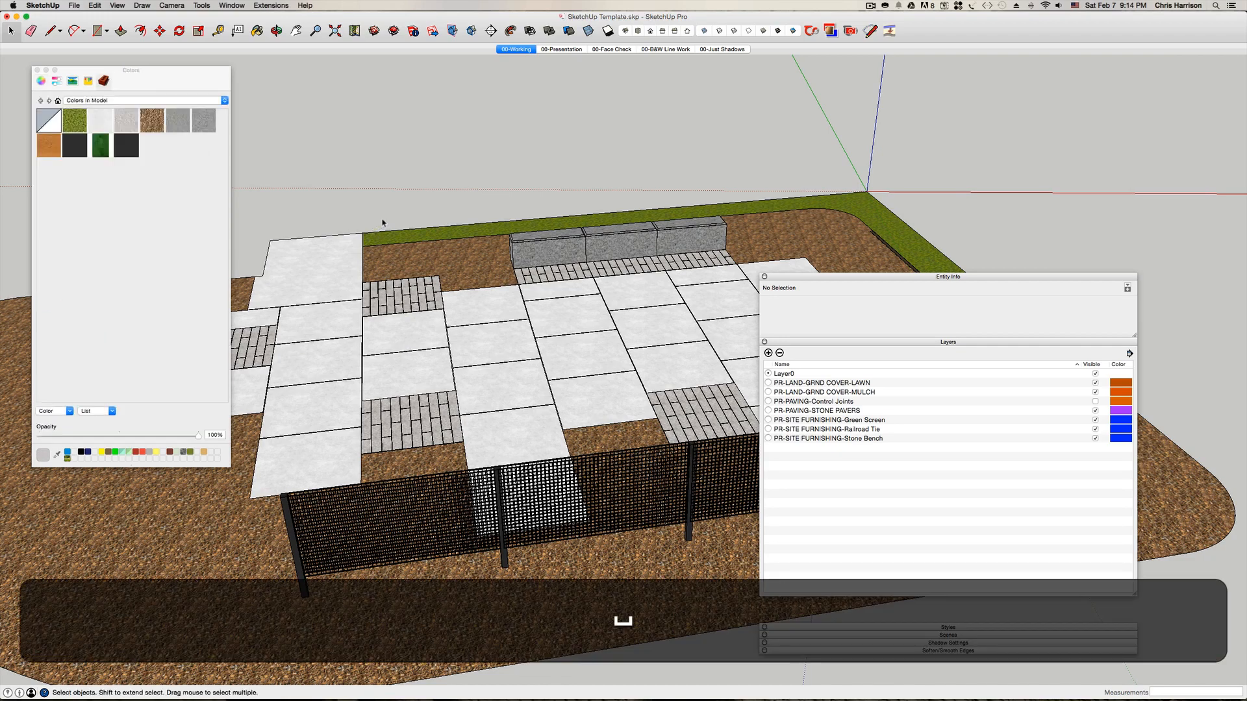
- Tighten the palette stack and move it to a spot where it covers less of the patio model
{"action": "middle_click_drag", "start_coordinate": [384, 225], "coordinate": [438, 369]}
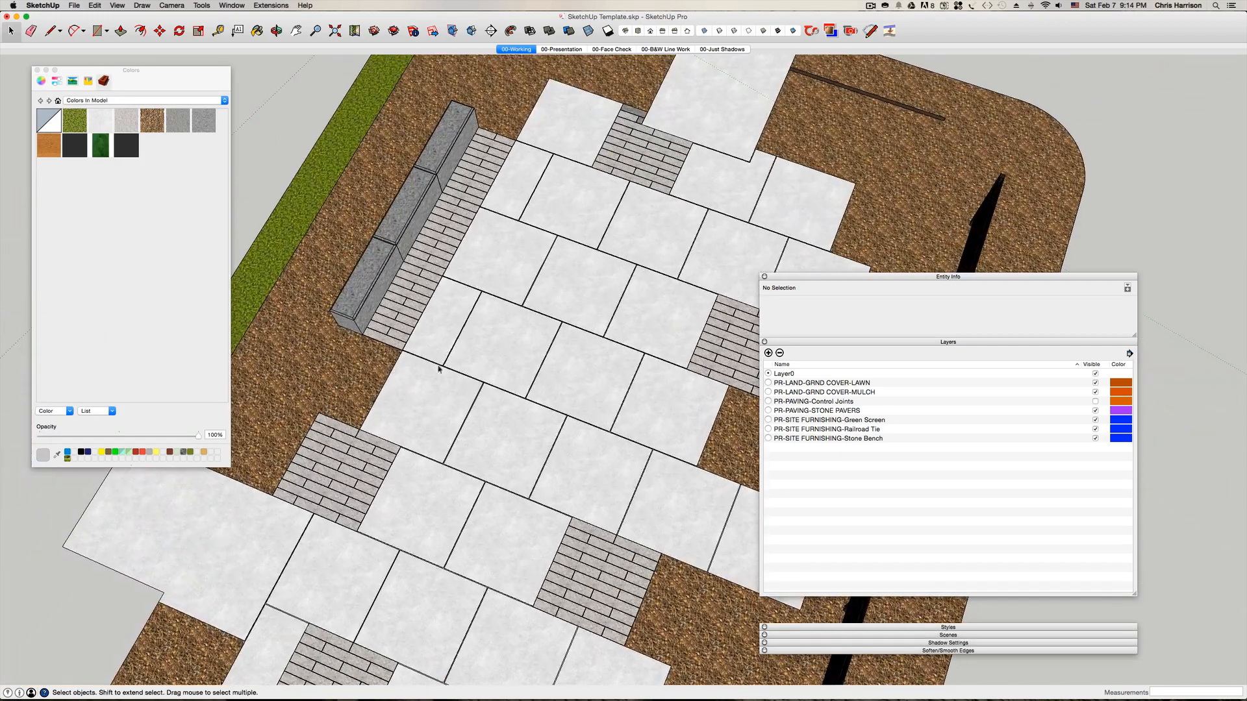
{"action": "scroll", "coordinate": [426, 453], "scroll_direction": "up", "scroll_amount": 5}
{"action": "middle_click_drag", "start_coordinate": [426, 453], "coordinate": [426, 453]}
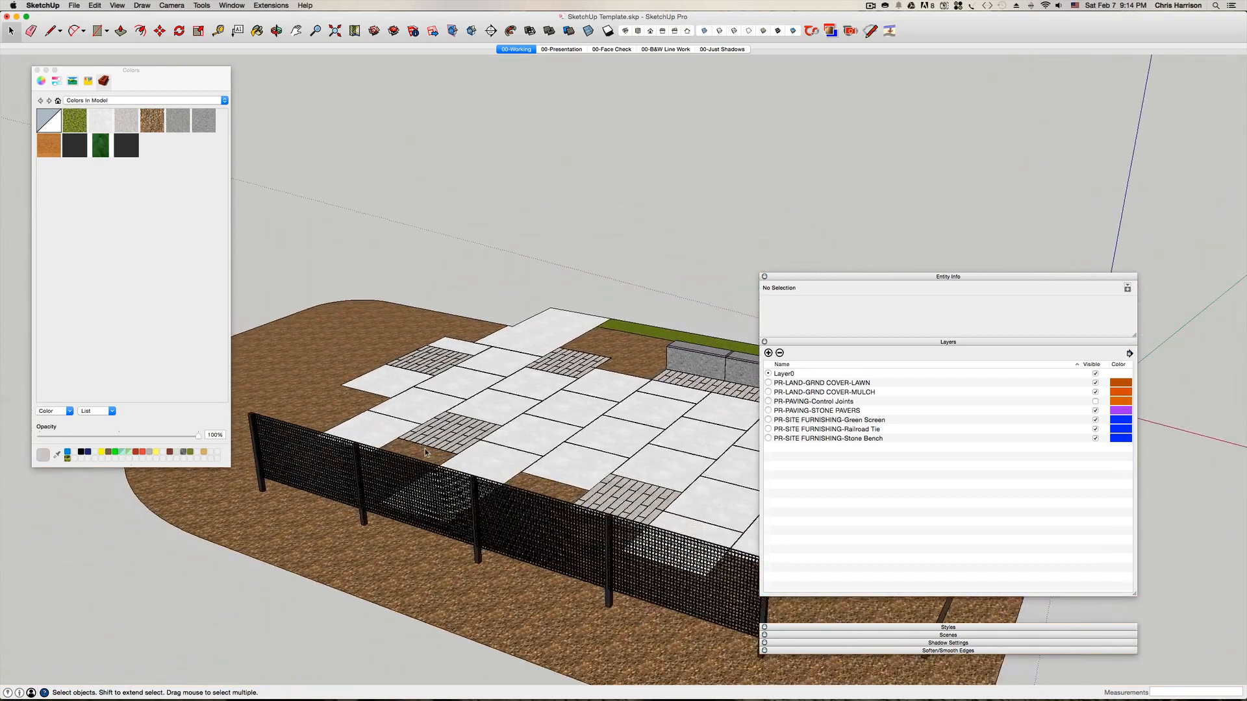
{"action": "left_click_drag", "start_coordinate": [918, 627], "coordinate": [918, 601]}
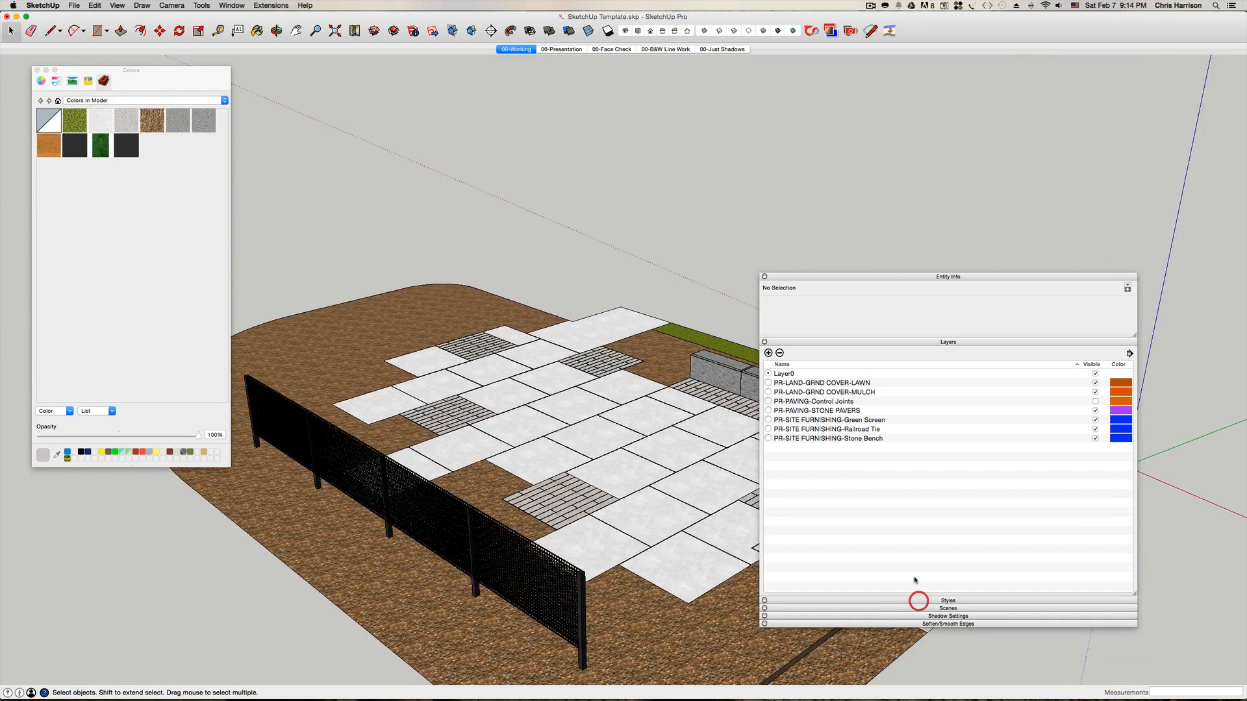
{"action": "left_click_drag", "start_coordinate": [920, 275], "coordinate": [981, 114]}
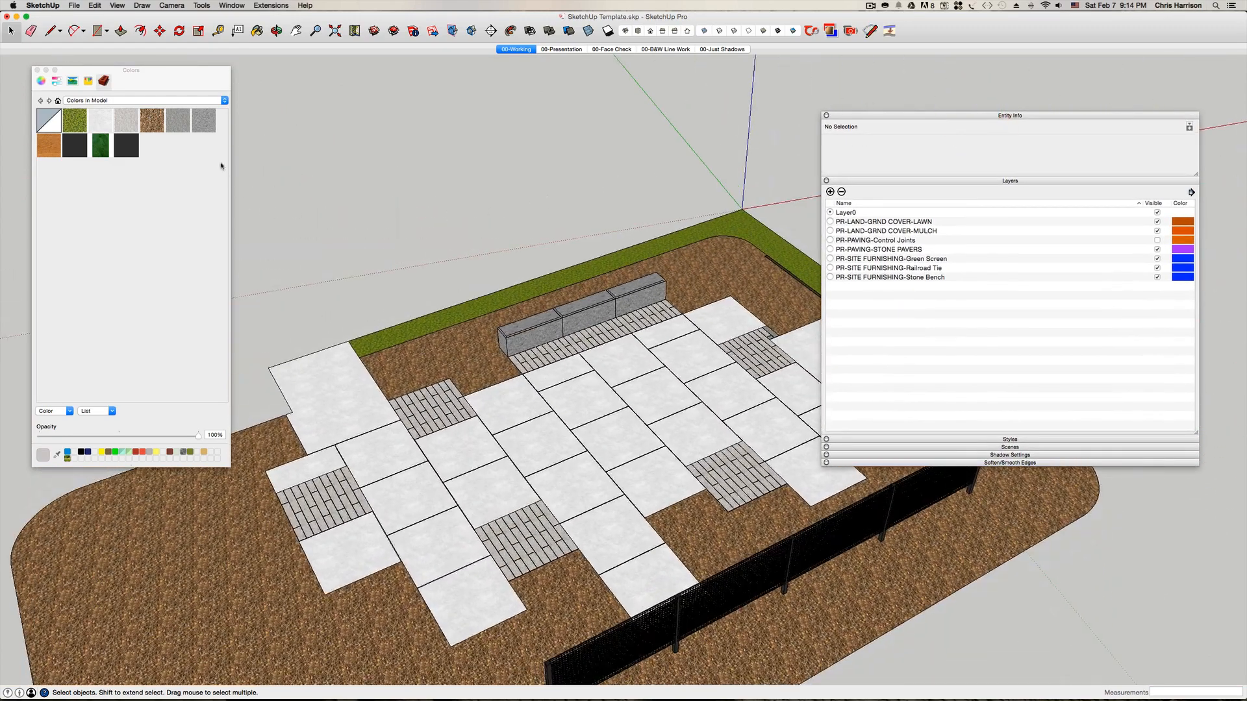
- Sample the stone bench's Site Furnishing granite material, lighten its color slightly, and close the materials browser
{"action": "key", "text": "b"}
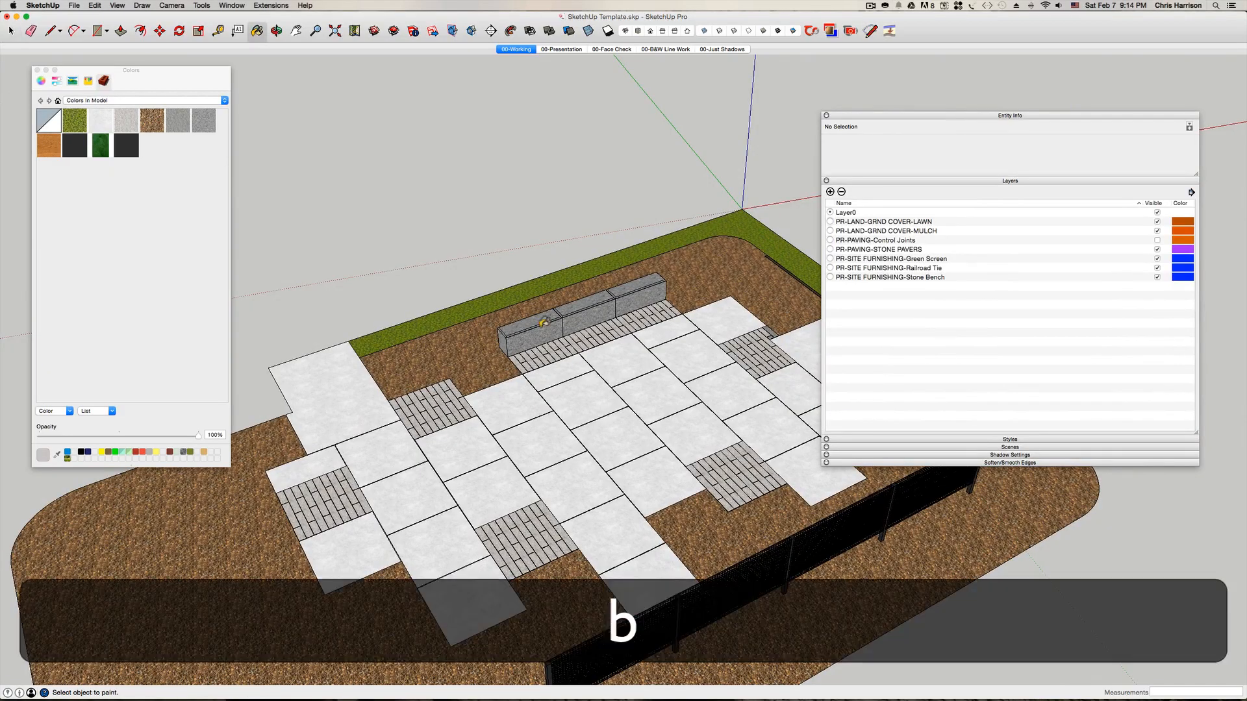
{"action": "scroll", "coordinate": [519, 327], "scroll_direction": "up", "scroll_amount": 10}
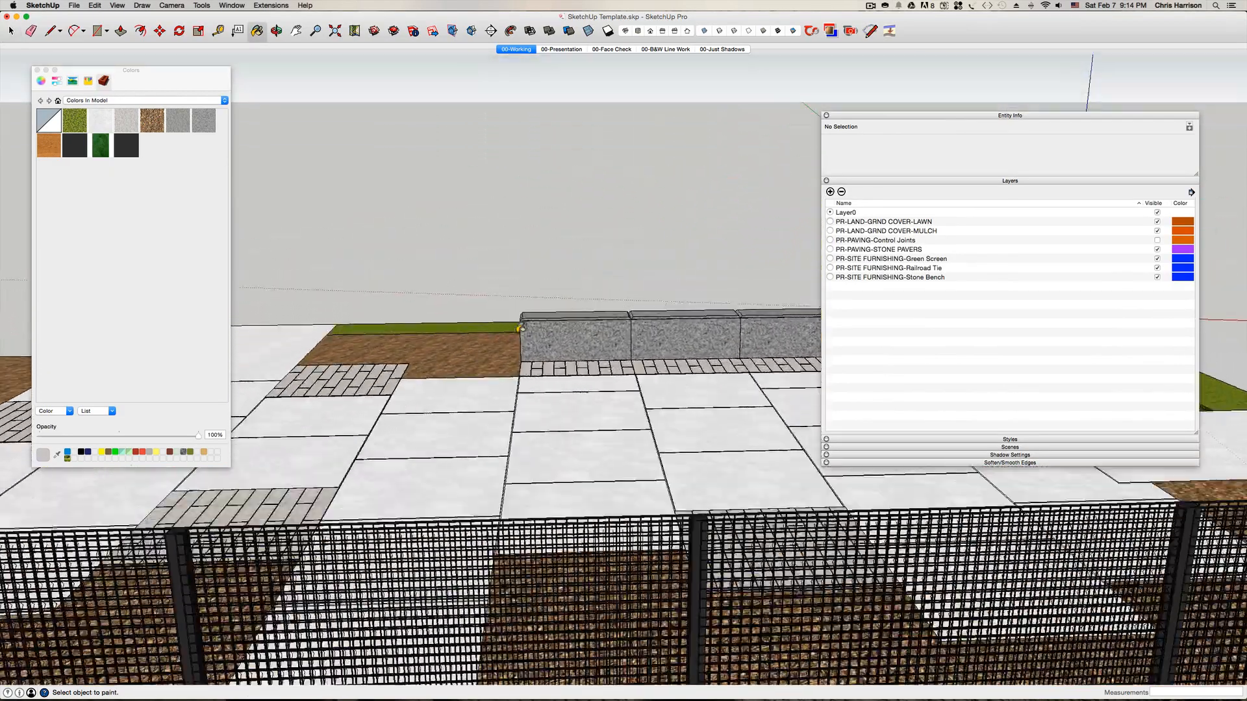
{"action": "middle_click_drag", "start_coordinate": [520, 328], "coordinate": [266, 158]}
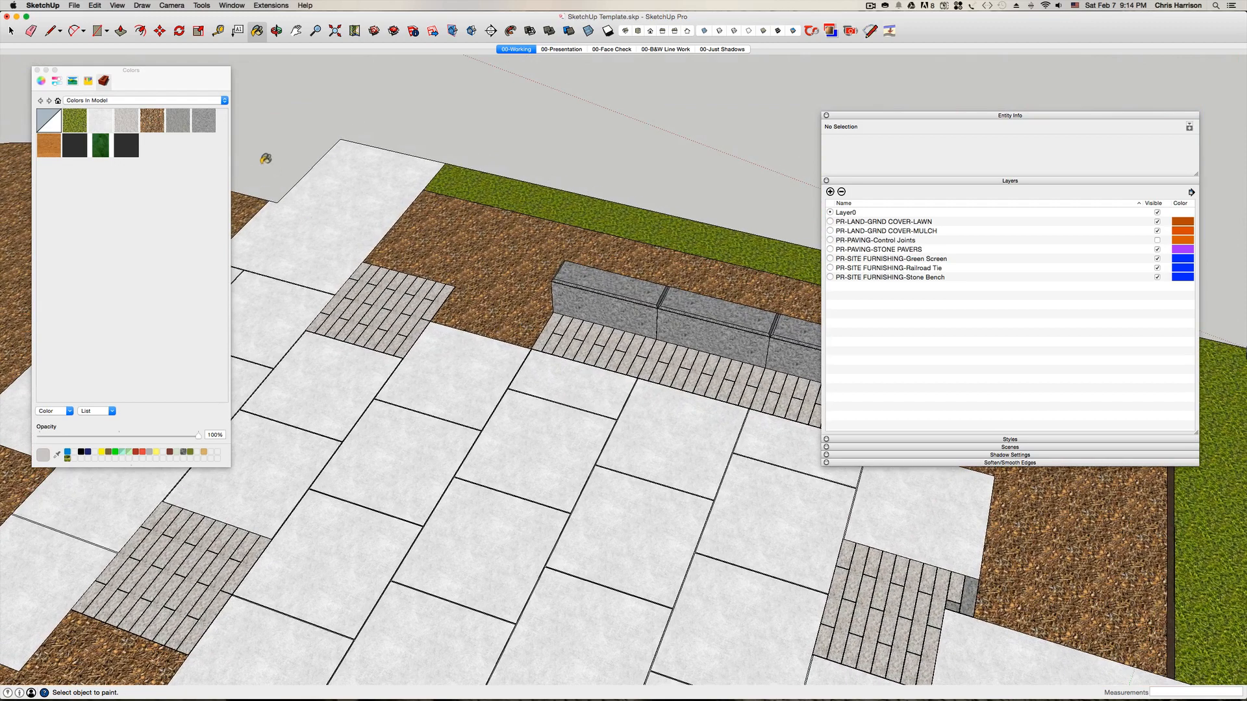
{"action": "left_click", "coordinate": [615, 287], "text": "super"}
{"action": "right_click", "coordinate": [203, 122]}
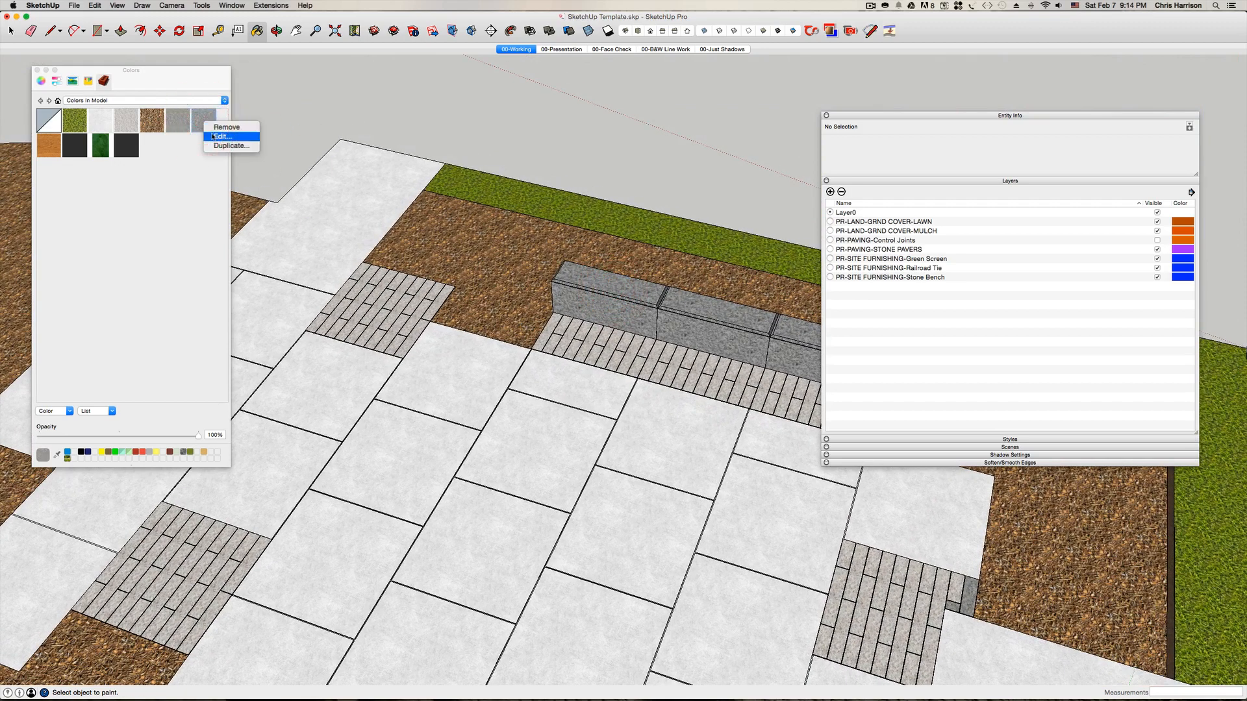
{"action": "left_click", "coordinate": [220, 137]}
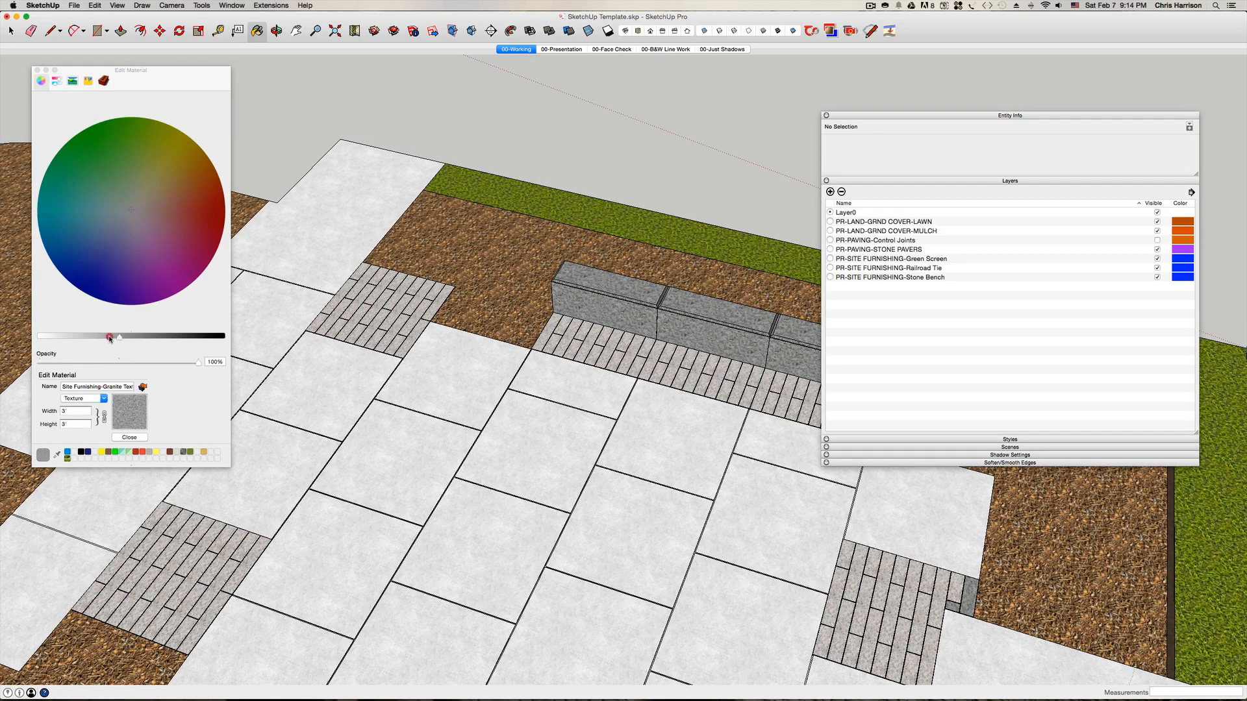
{"action": "left_click_drag", "start_coordinate": [110, 337], "coordinate": [107, 337]}
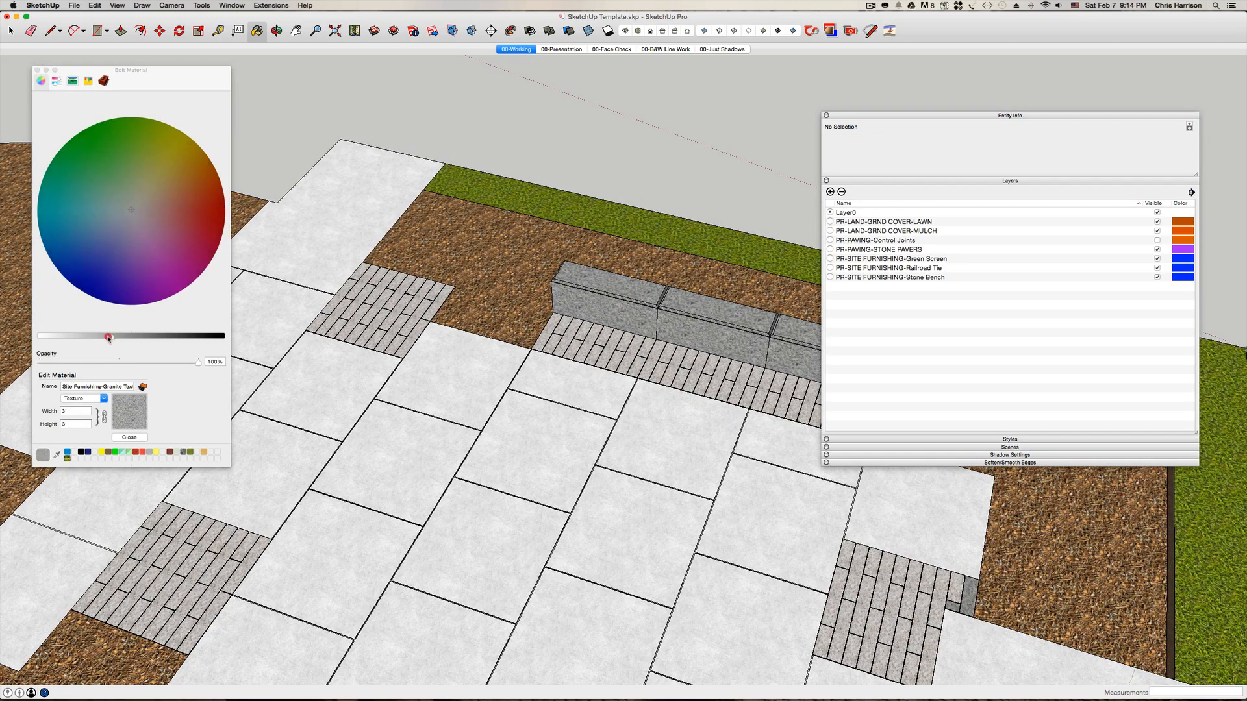
{"action": "left_click", "coordinate": [107, 337]}
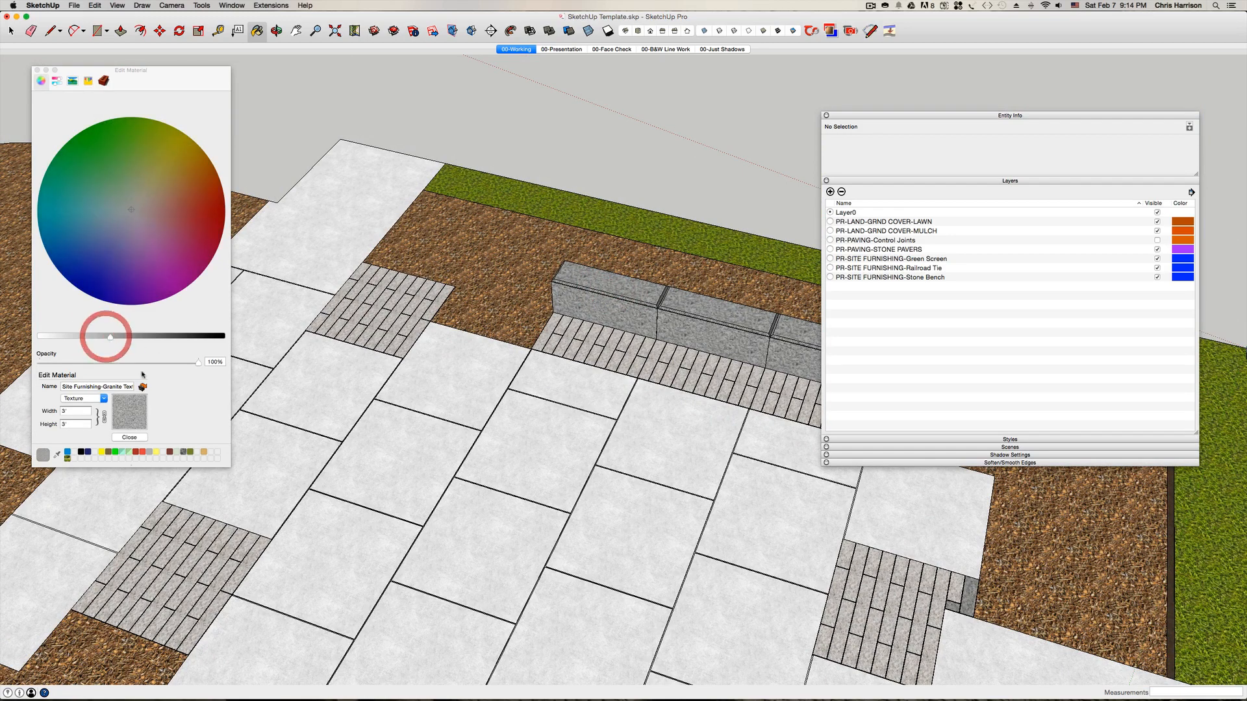
{"action": "left_click", "coordinate": [130, 437]}
{"action": "key", "text": "space"}
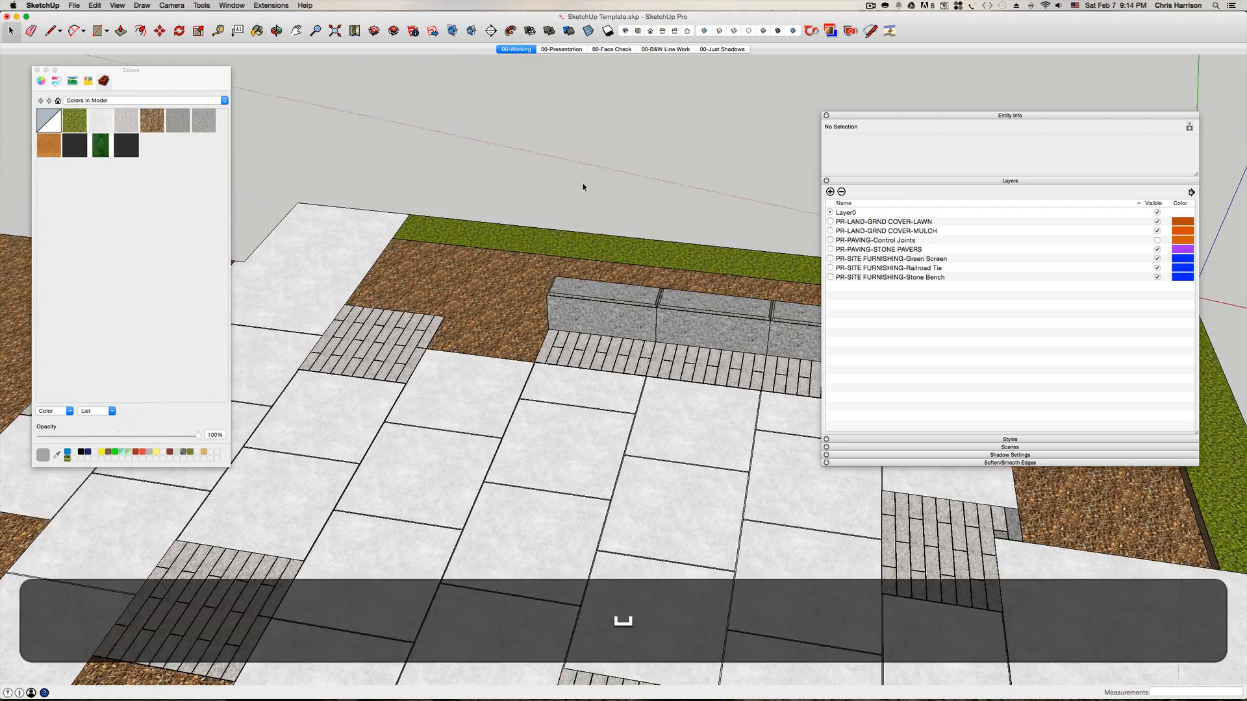
{"action": "scroll", "coordinate": [583, 187], "scroll_direction": "down", "scroll_amount": 5}
{"action": "middle_click_drag", "start_coordinate": [583, 187], "coordinate": [338, 174]}
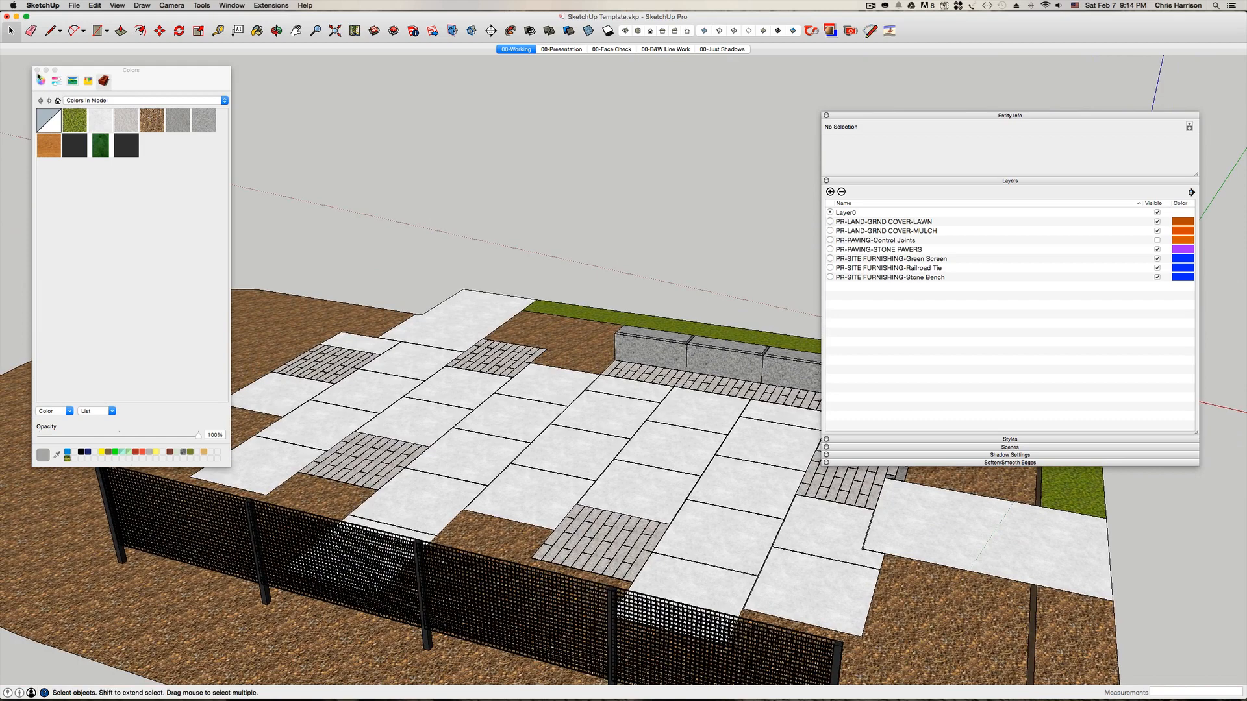
{"action": "left_click", "coordinate": [37, 70]}
- Hide the PR-SITE FURNISHING-Green Screen layer
{"action": "scroll", "coordinate": [615, 148], "scroll_direction": "down", "scroll_amount": 4}
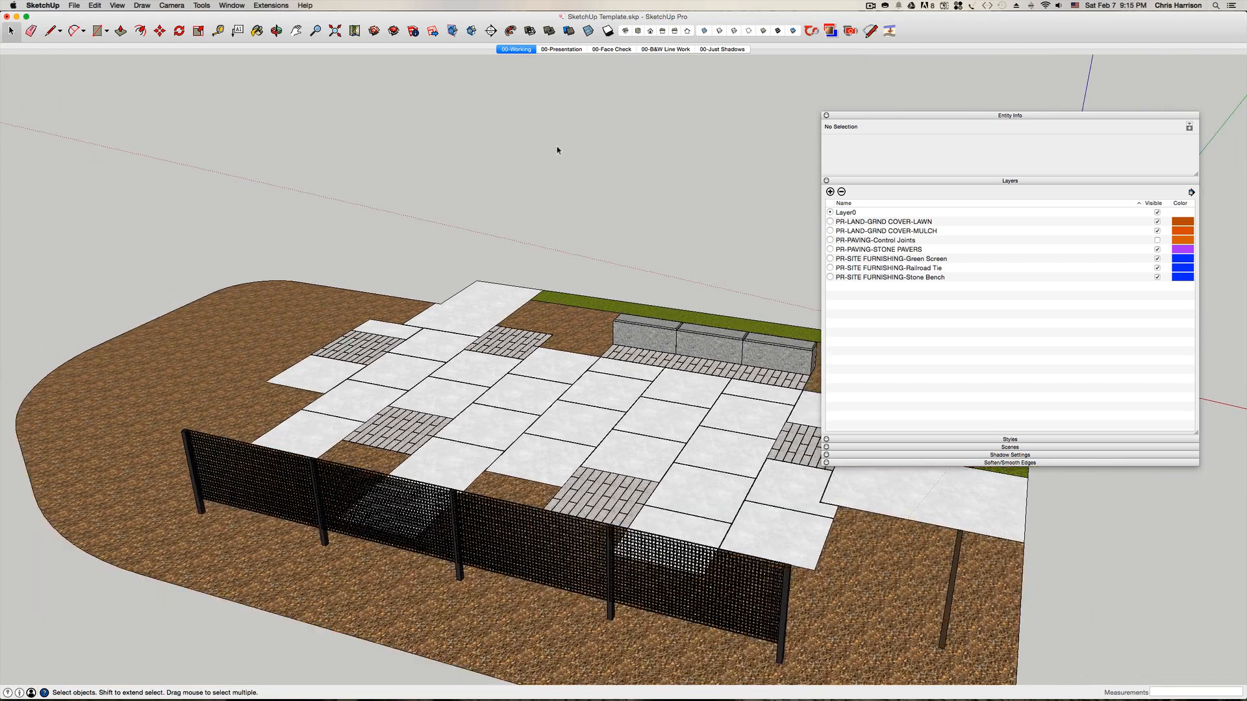
{"action": "scroll", "coordinate": [556, 149], "scroll_direction": "down", "scroll_amount": 5}
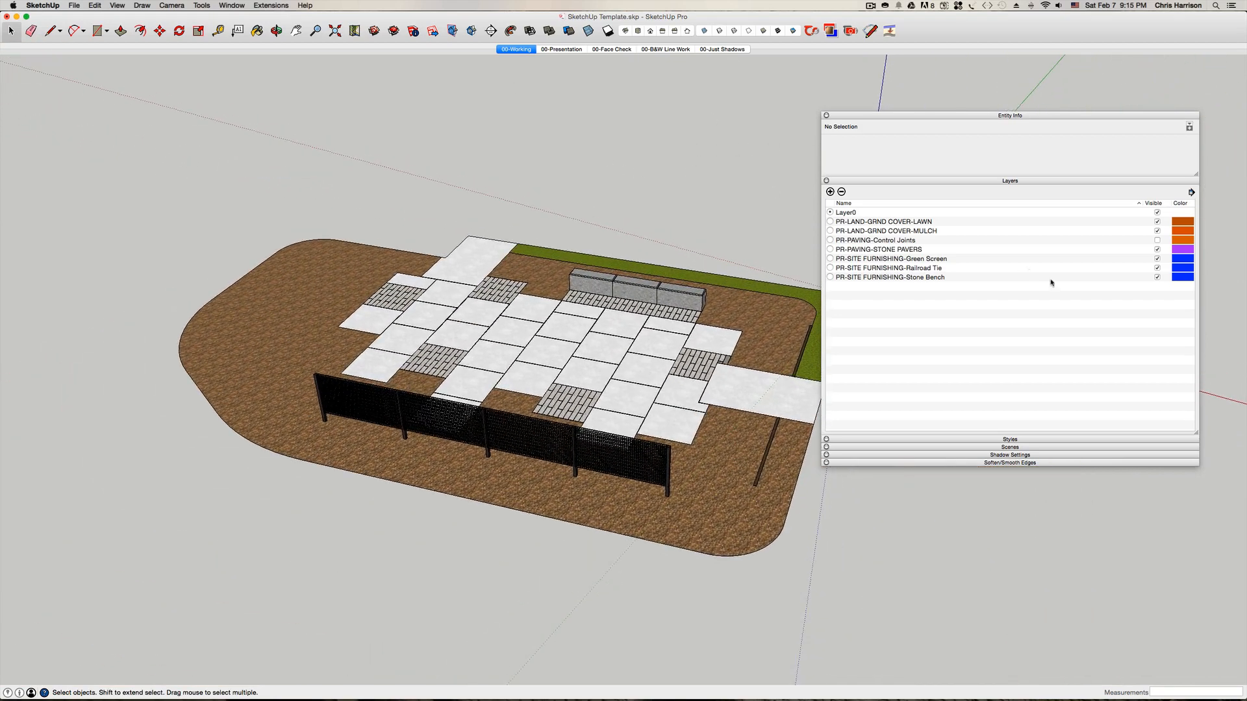
{"action": "left_click", "coordinate": [1157, 258]}
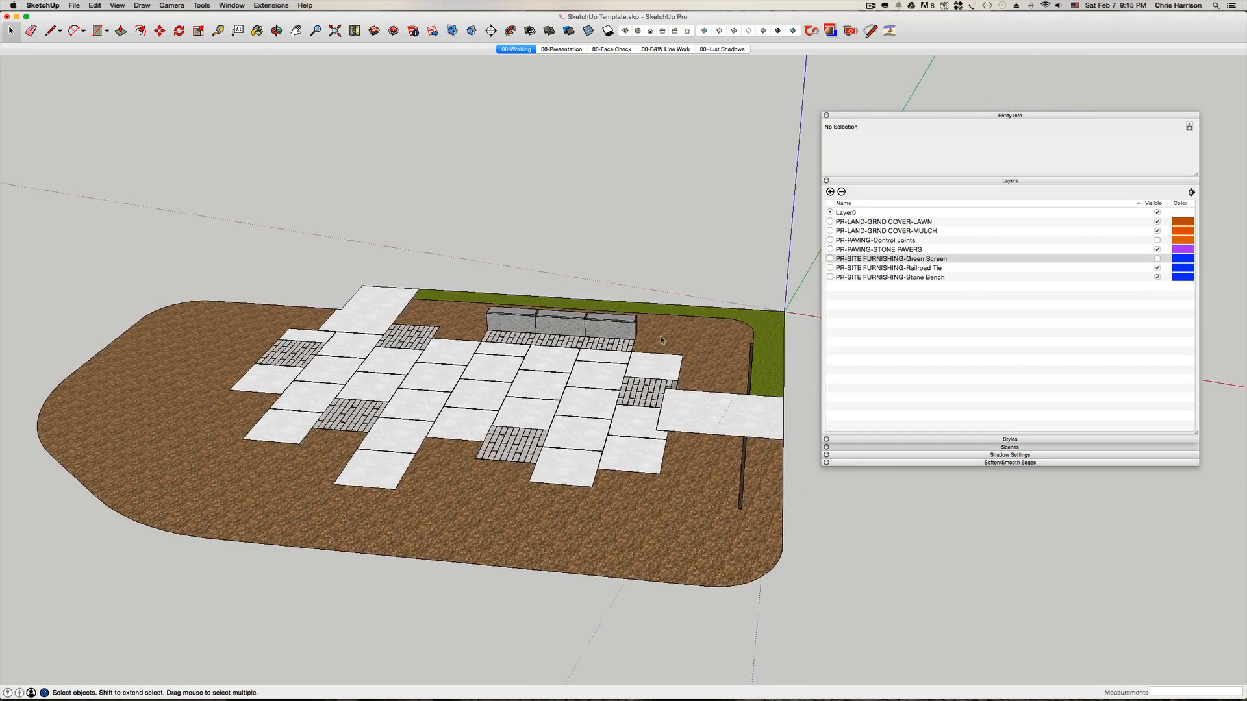
- Import the AutoCAD file Plant Material.dwg from the AutoCAD project's WBlocks folder and dismiss the import results
{"action": "left_click", "coordinate": [76, 7]}
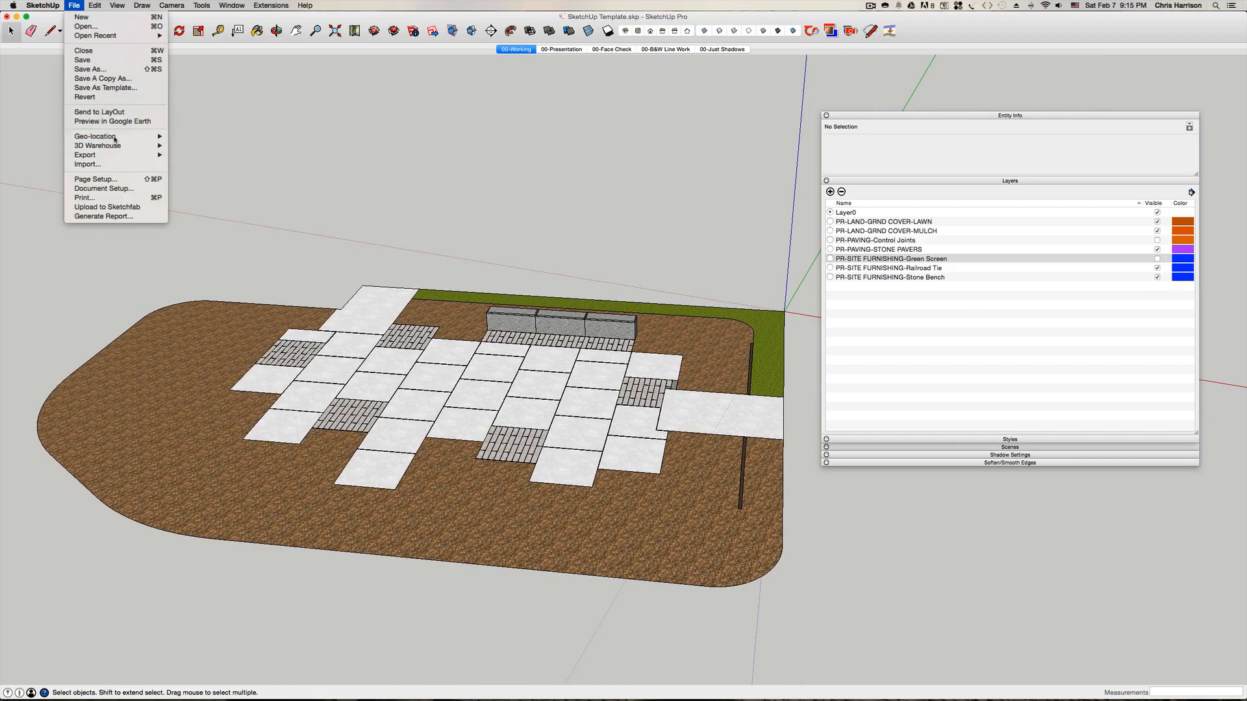
{"action": "left_click", "coordinate": [98, 164]}
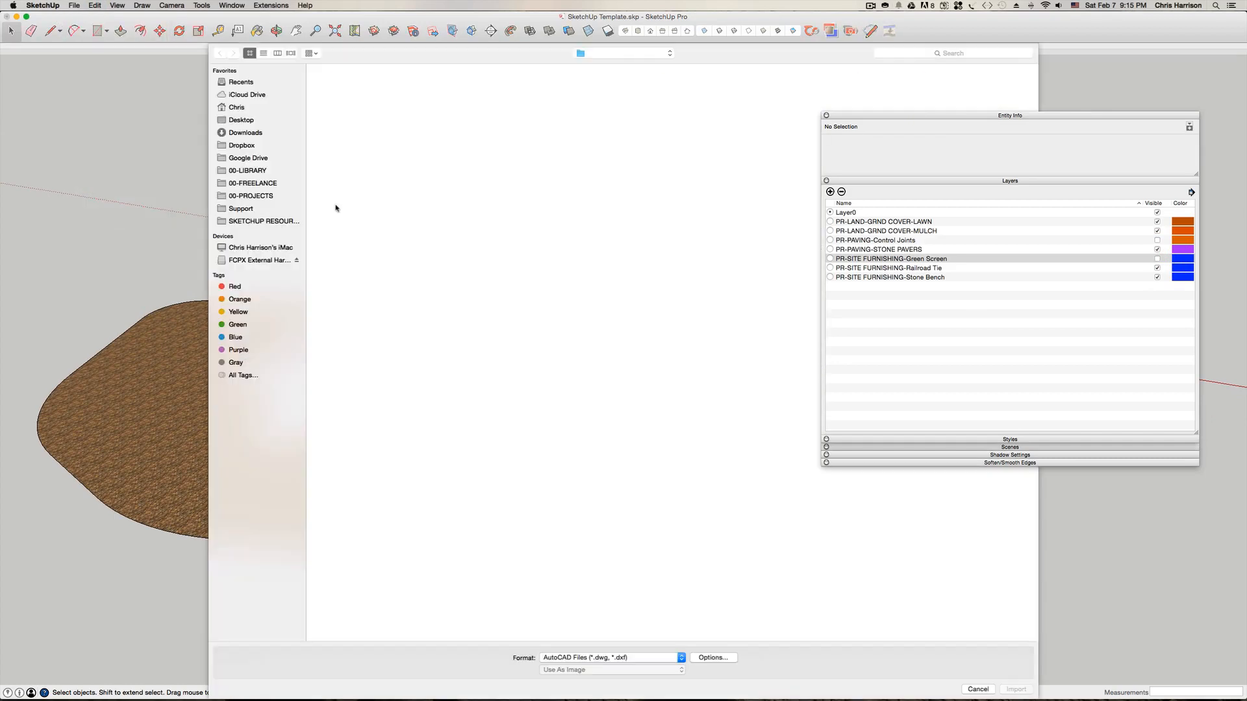
{"action": "left_click", "coordinate": [244, 120]}
{"action": "double_click", "coordinate": [346, 86]}
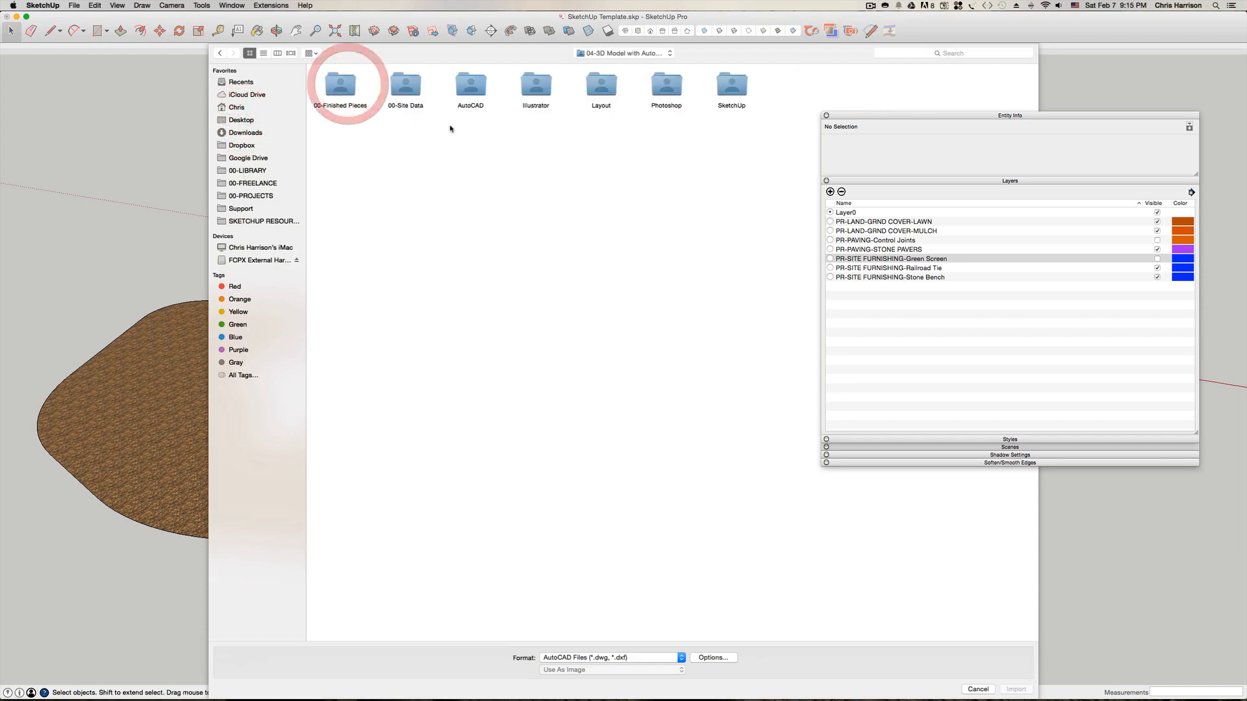
{"action": "double_click", "coordinate": [470, 83]}
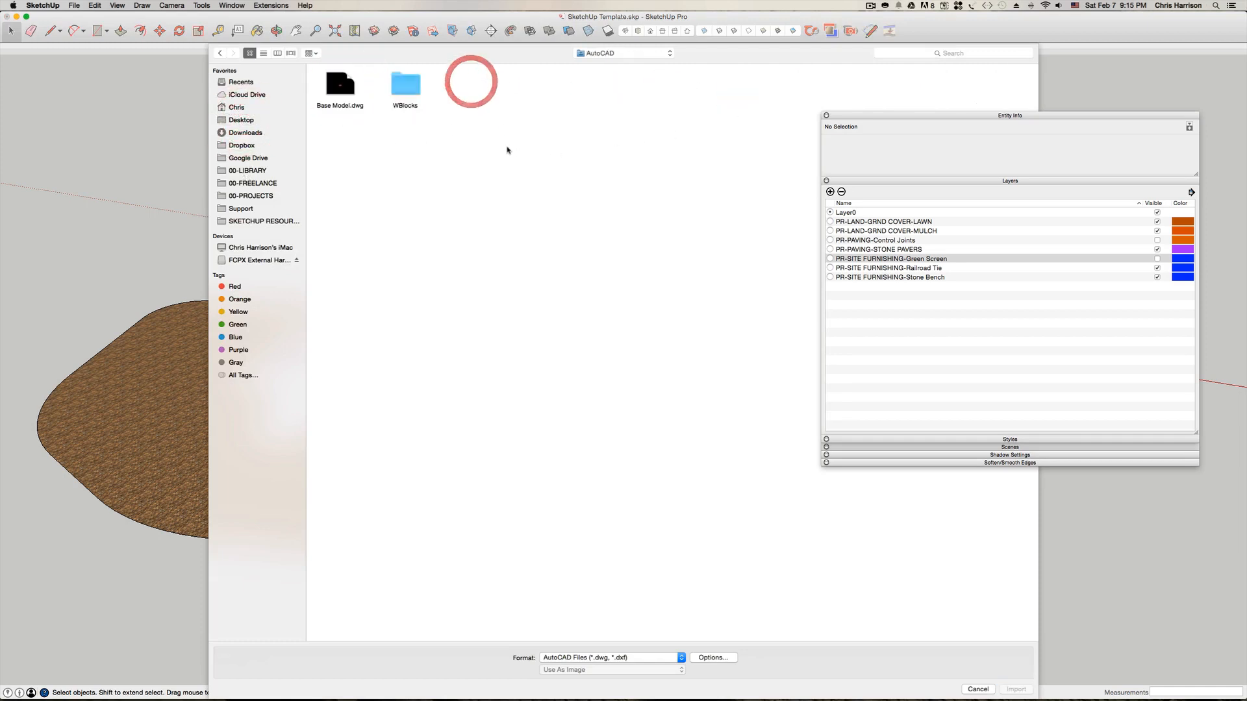
{"action": "double_click", "coordinate": [406, 83]}
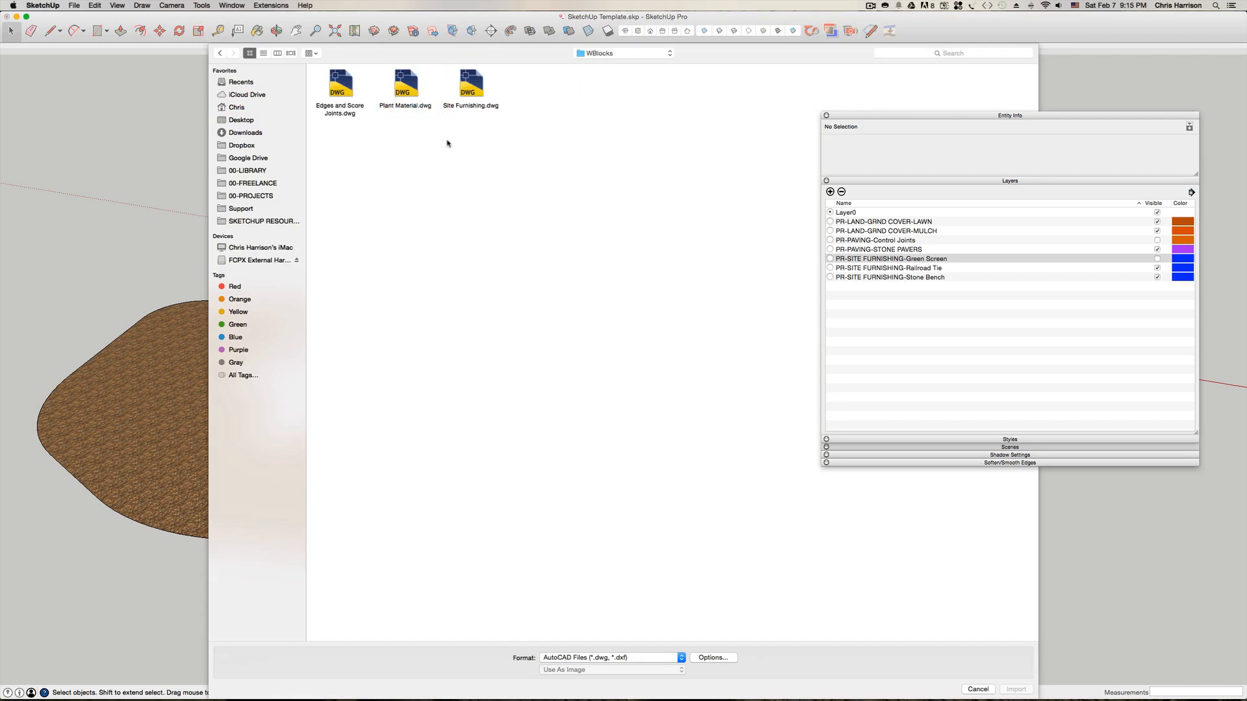
{"action": "double_click", "coordinate": [410, 87]}
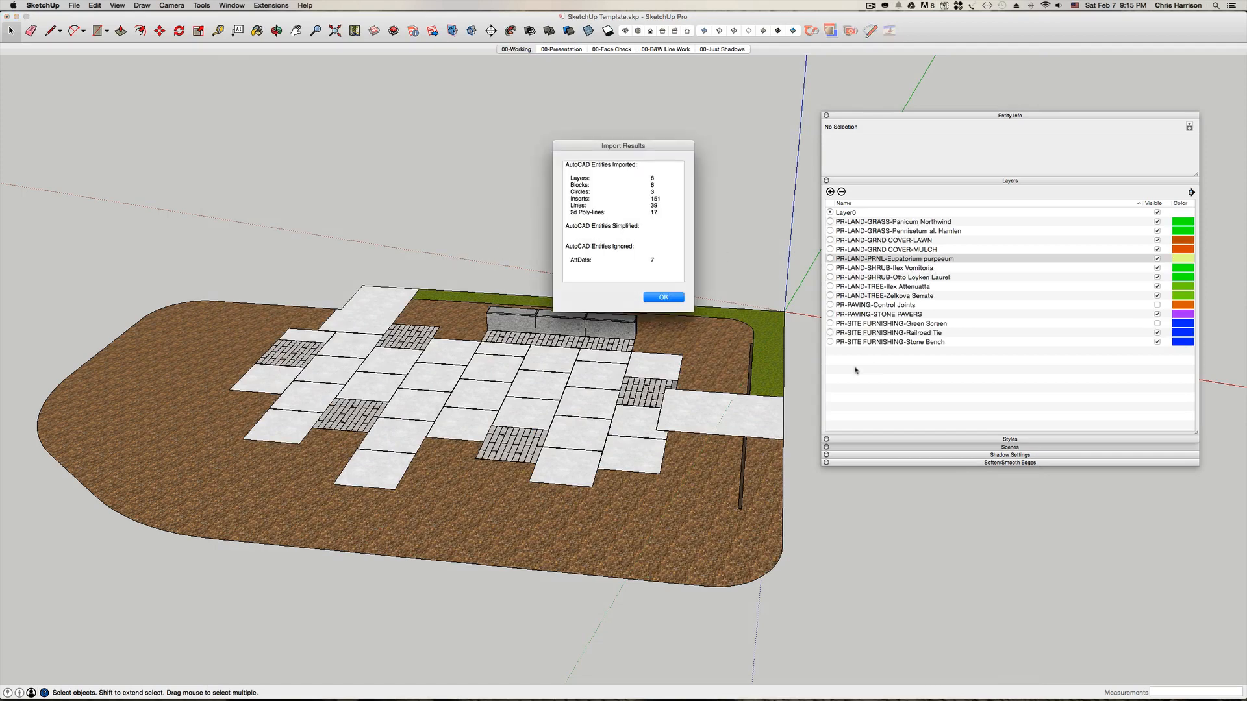
{"action": "left_click", "coordinate": [665, 297]}
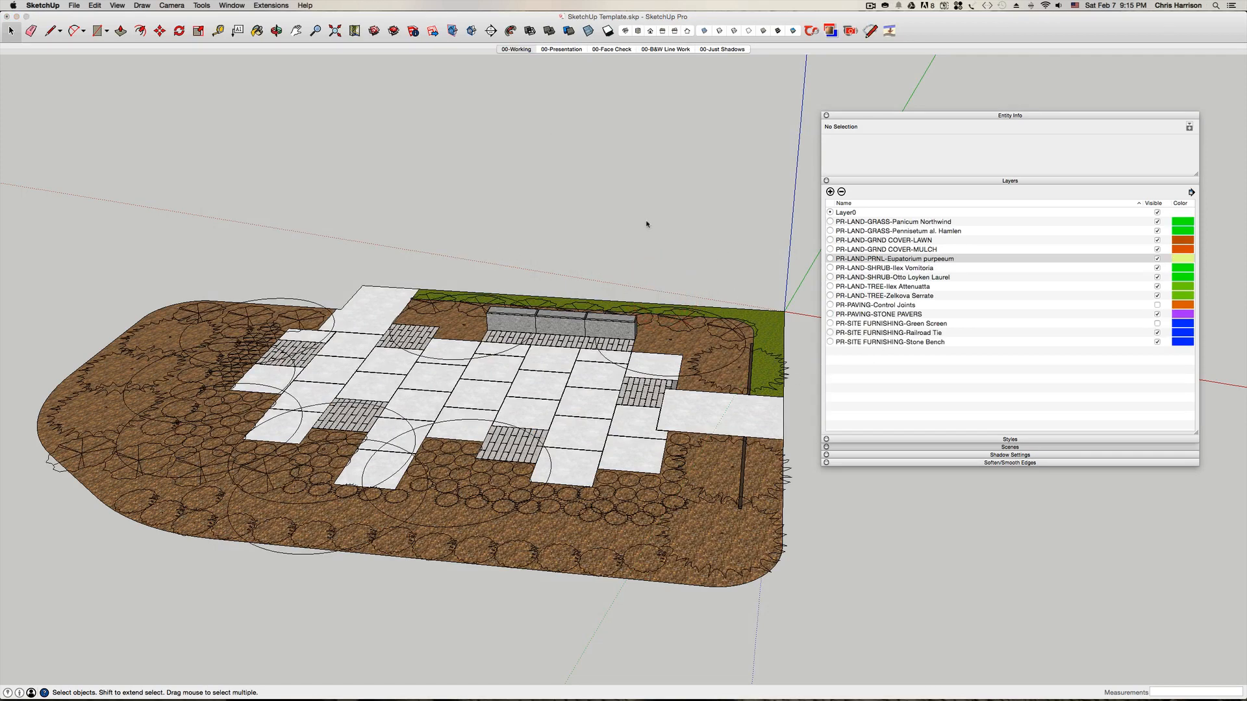
- Leave the mulch group and hide the PR-LAND-GRND COVER-MULCH layer beneath the imported plant symbols
{"action": "left_click", "coordinate": [646, 224]}
{"action": "left_click", "coordinate": [503, 523]}
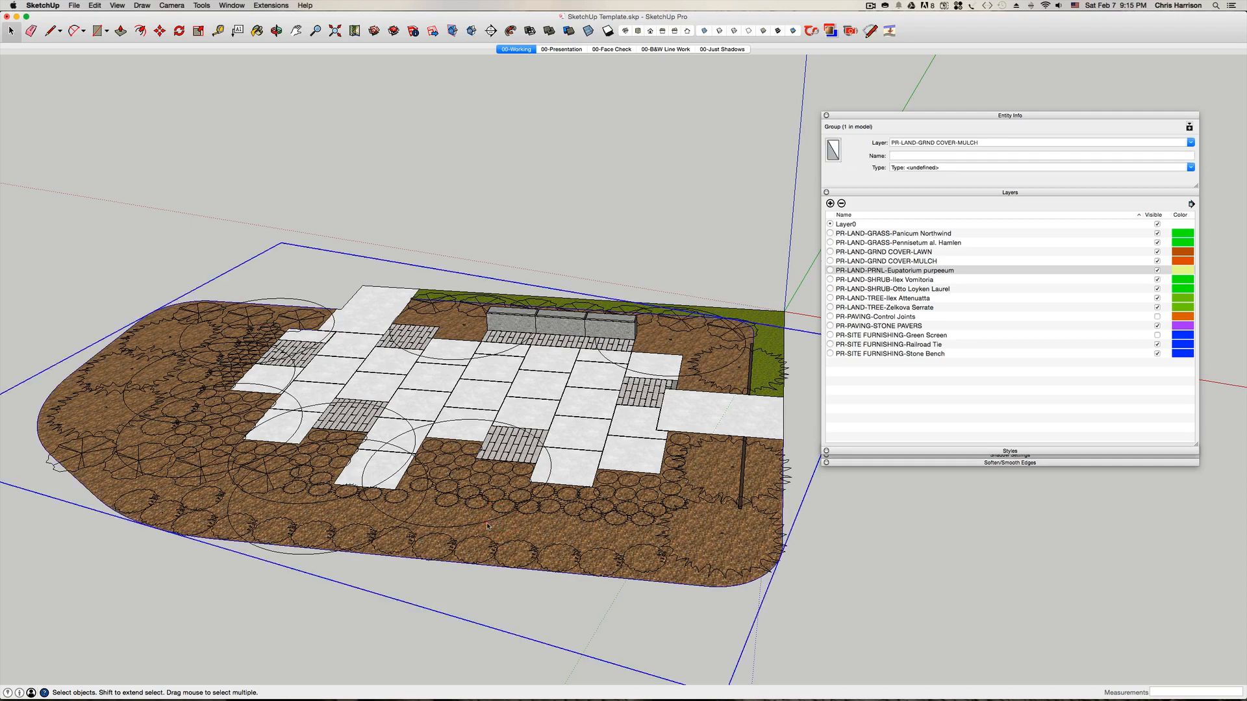
{"action": "double_click", "coordinate": [487, 524]}
{"action": "left_click", "coordinate": [489, 521]}
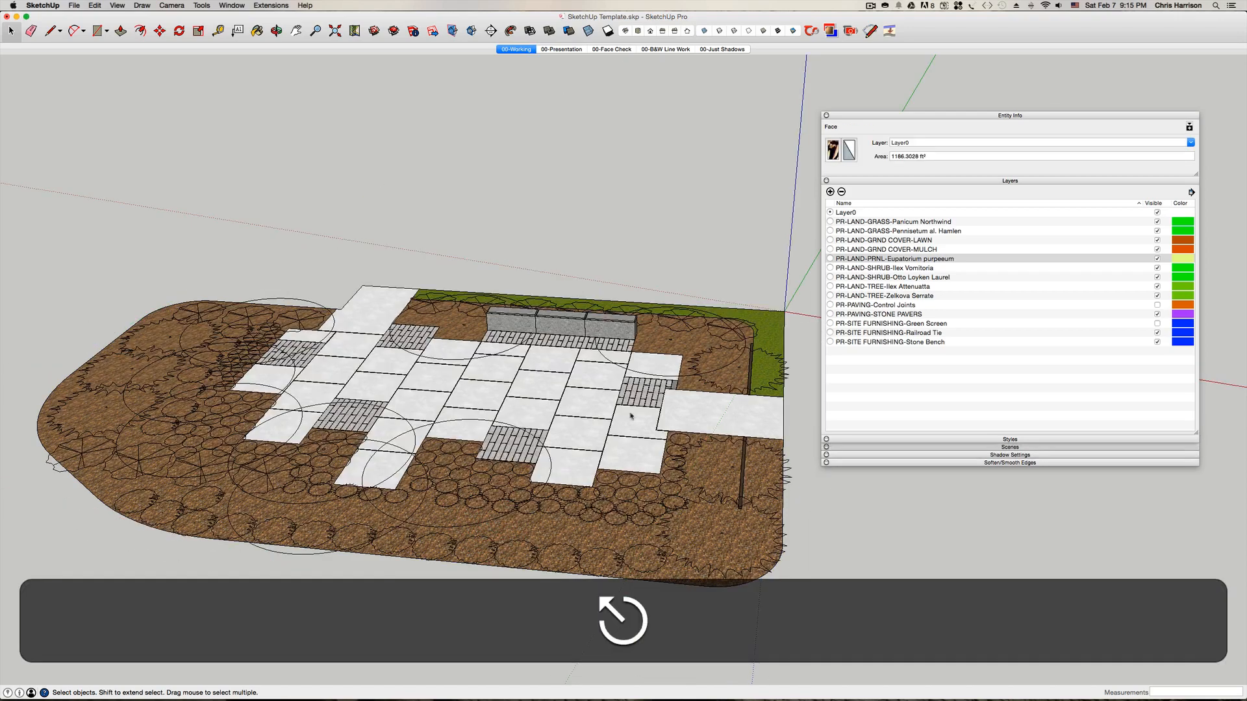
{"action": "left_click", "coordinate": [920, 249]}
{"action": "left_click", "coordinate": [1157, 249]}
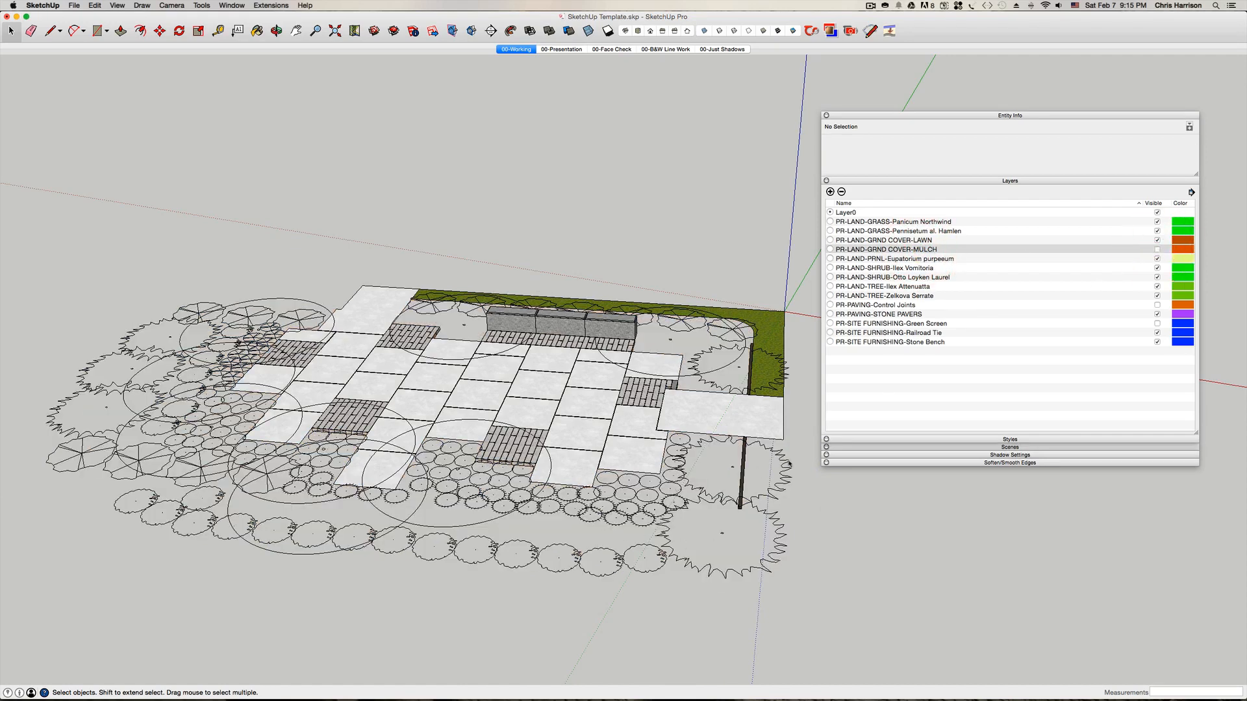
- Open the imported plant material component for editing
{"action": "left_click", "coordinate": [679, 511]}
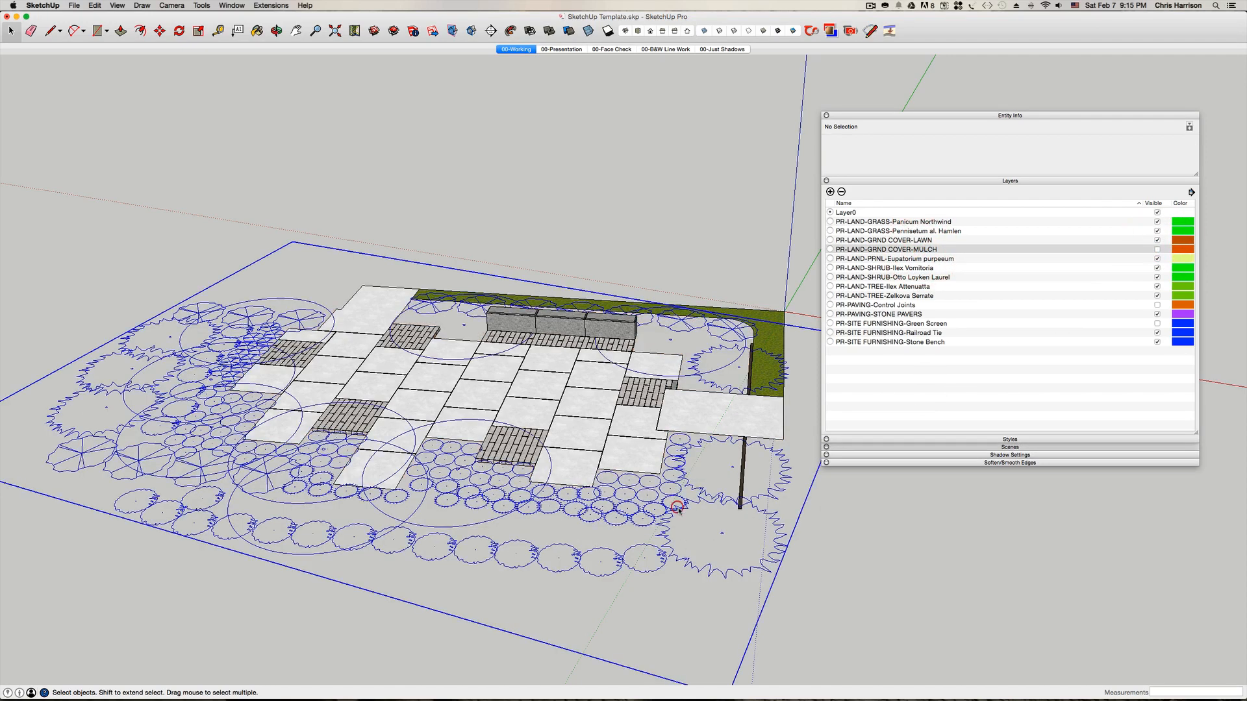
{"action": "double_click", "coordinate": [677, 510]}
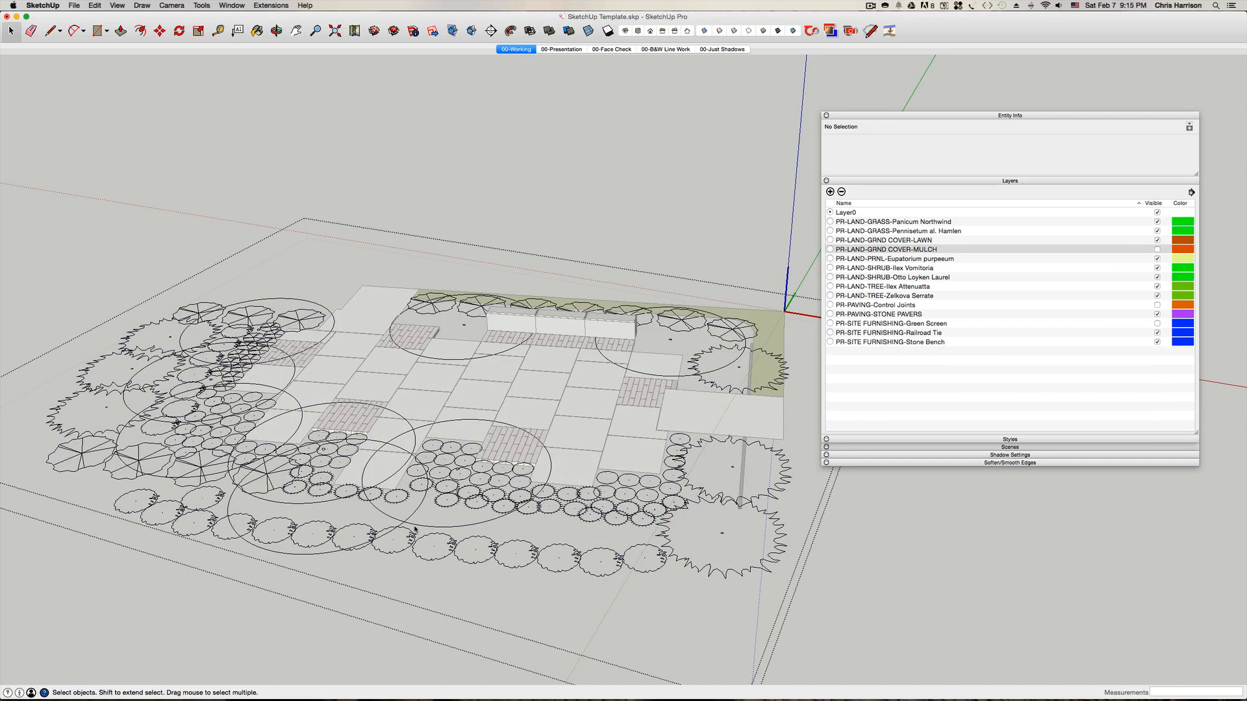
{"action": "scroll", "coordinate": [415, 529], "scroll_direction": "down", "scroll_amount": 5}
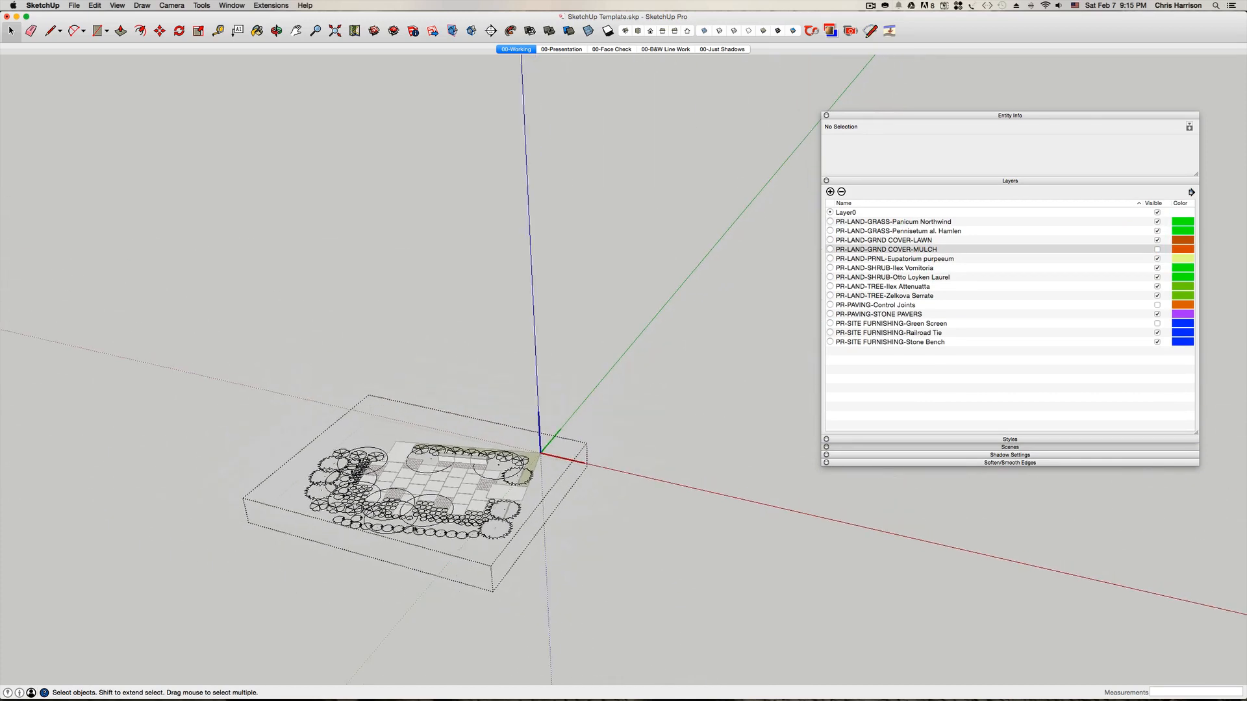
- Start reloading a Zelkova tree symbol and browse to the Components folder inside the Desktop project's SketchUp folder
{"action": "scroll", "coordinate": [416, 528], "scroll_direction": "up", "scroll_amount": 5}
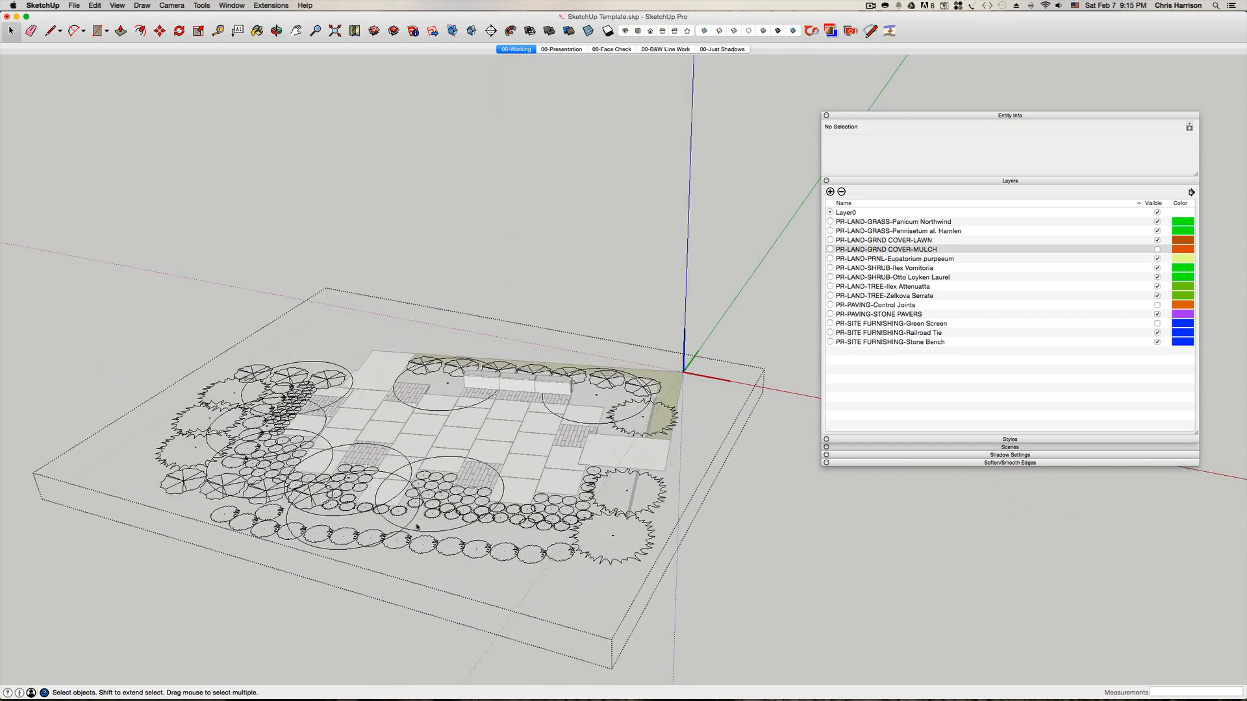
{"action": "left_click", "coordinate": [422, 531]}
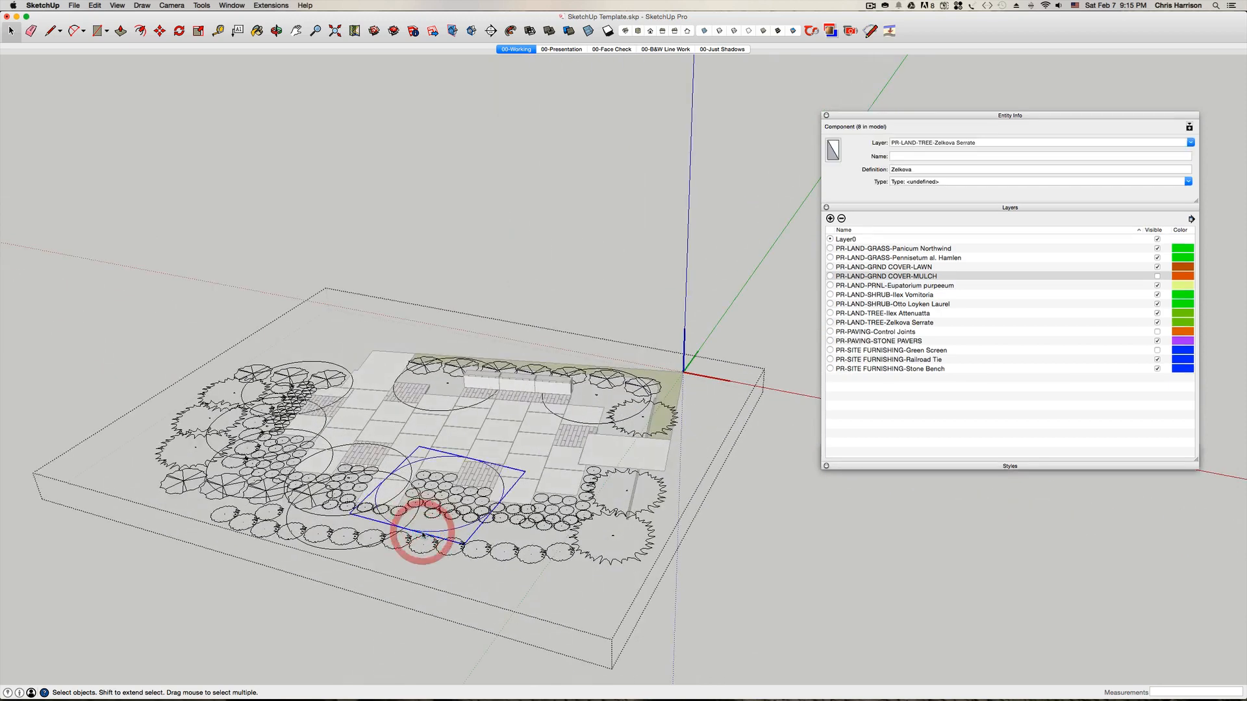
{"action": "scroll", "coordinate": [422, 531], "scroll_direction": "up", "scroll_amount": 3}
{"action": "right_click", "coordinate": [422, 534]}
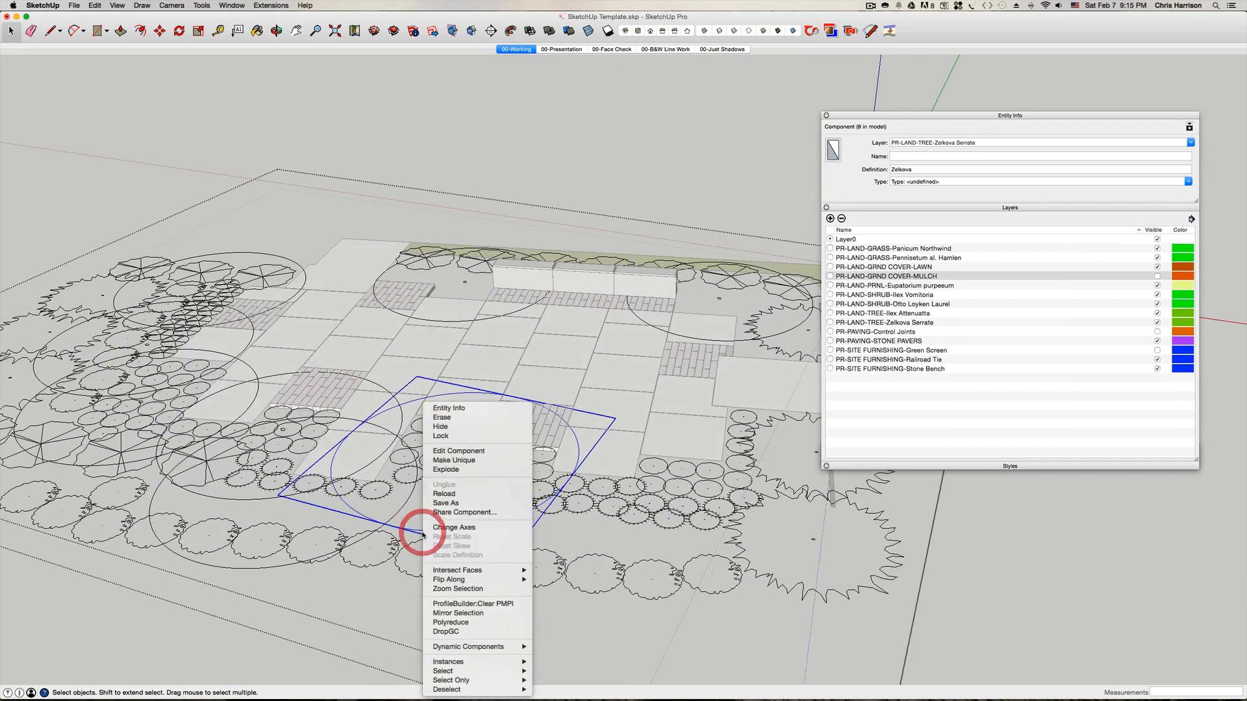
{"action": "left_click", "coordinate": [477, 494]}
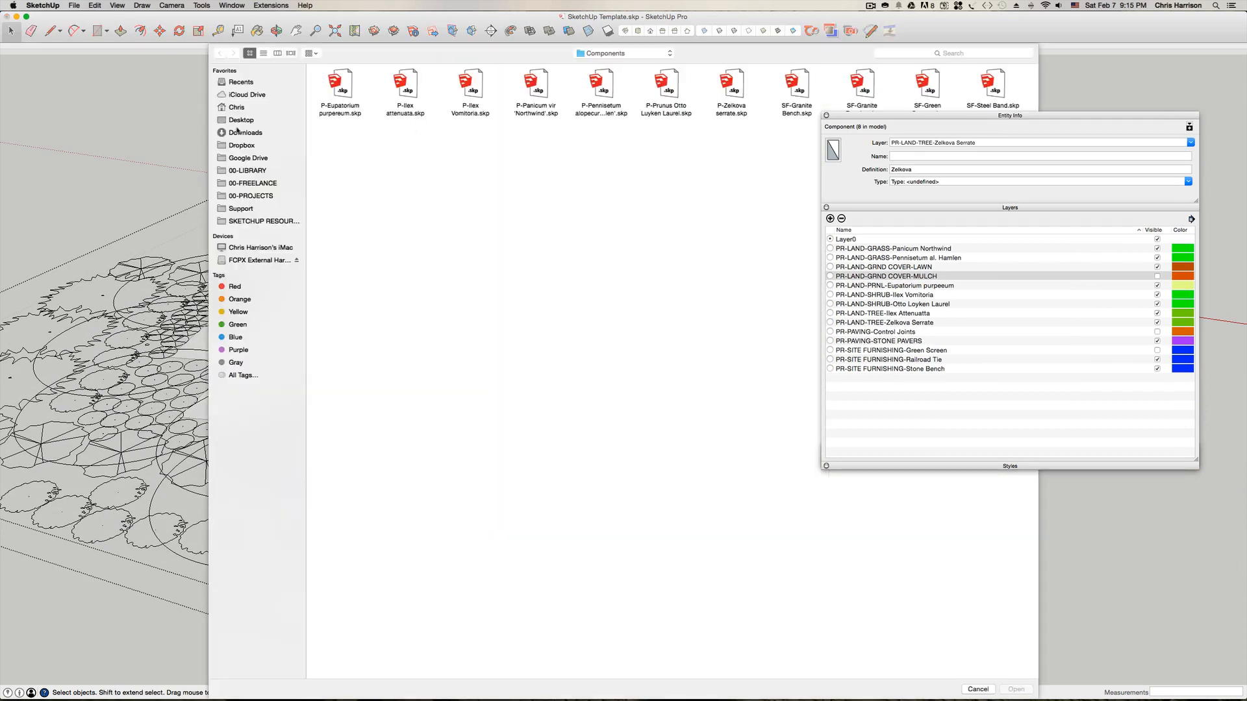
{"action": "left_click", "coordinate": [240, 122]}
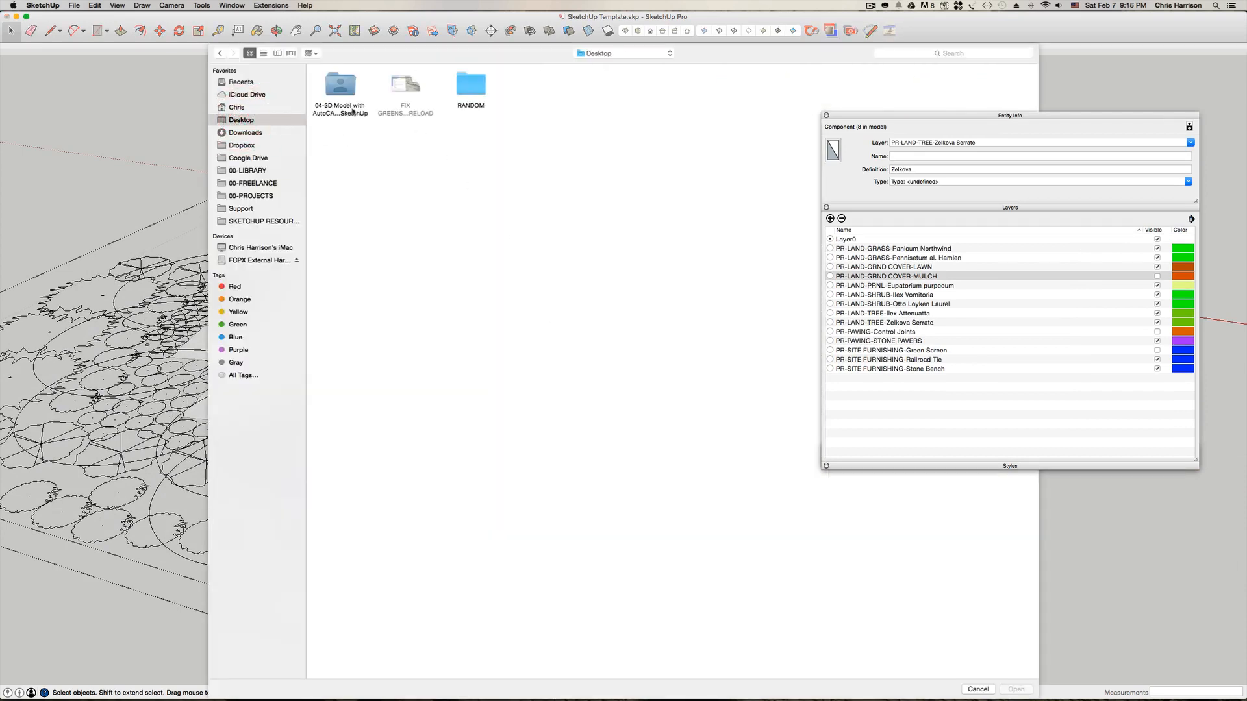
{"action": "double_click", "coordinate": [339, 88]}
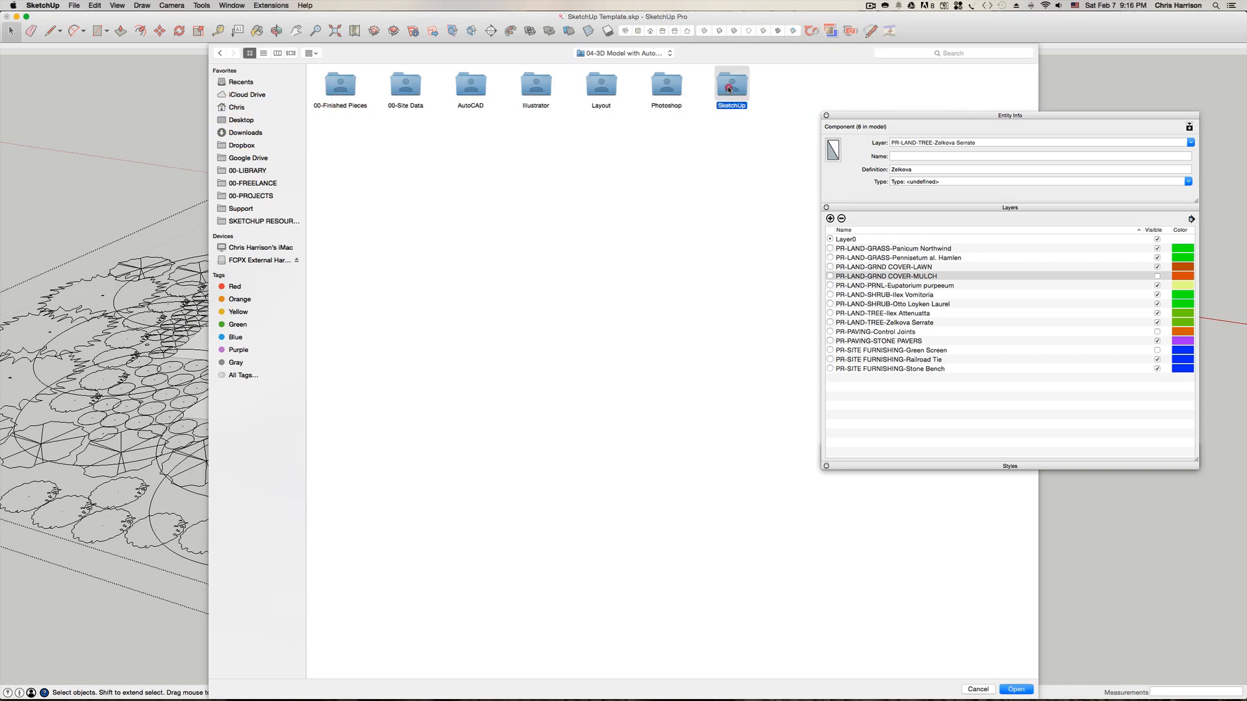
{"action": "double_click", "coordinate": [731, 84]}
{"action": "double_click", "coordinate": [470, 85]}
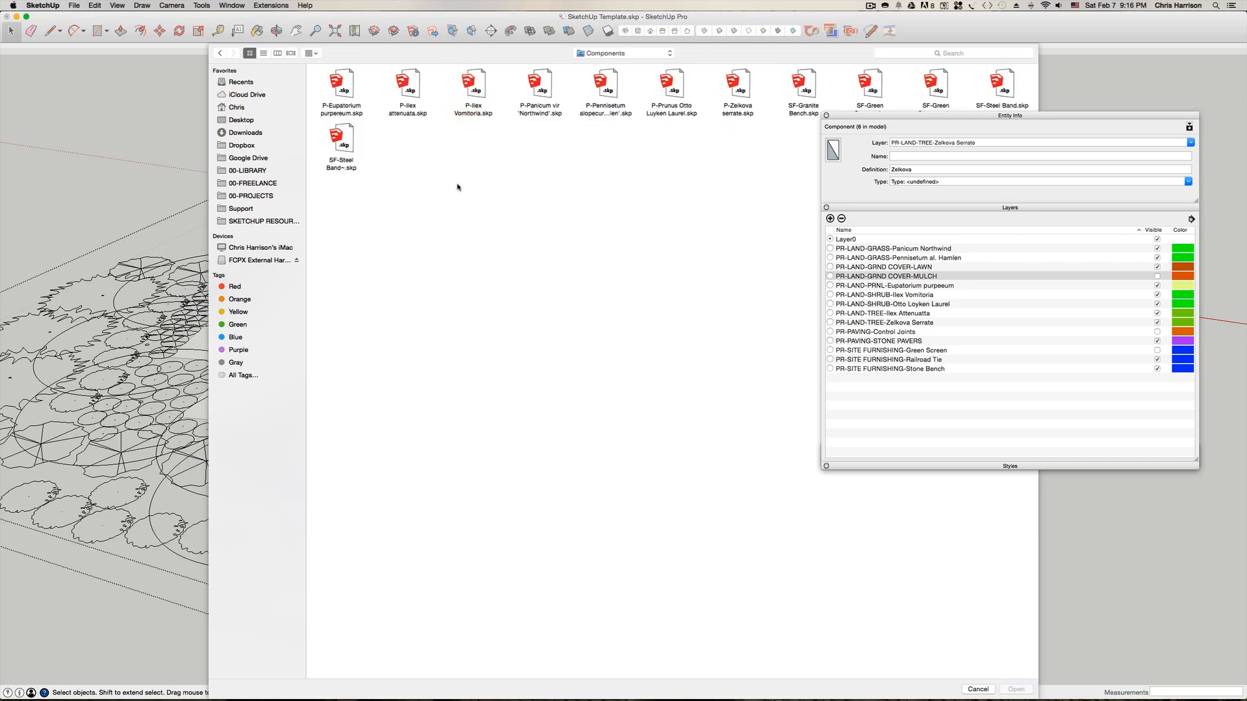
- Clear the floating panels off the component files and replace the Zelkova symbols with P-Zelkova serrate.skp
{"action": "left_click_drag", "start_coordinate": [1005, 119], "coordinate": [792, 84]}
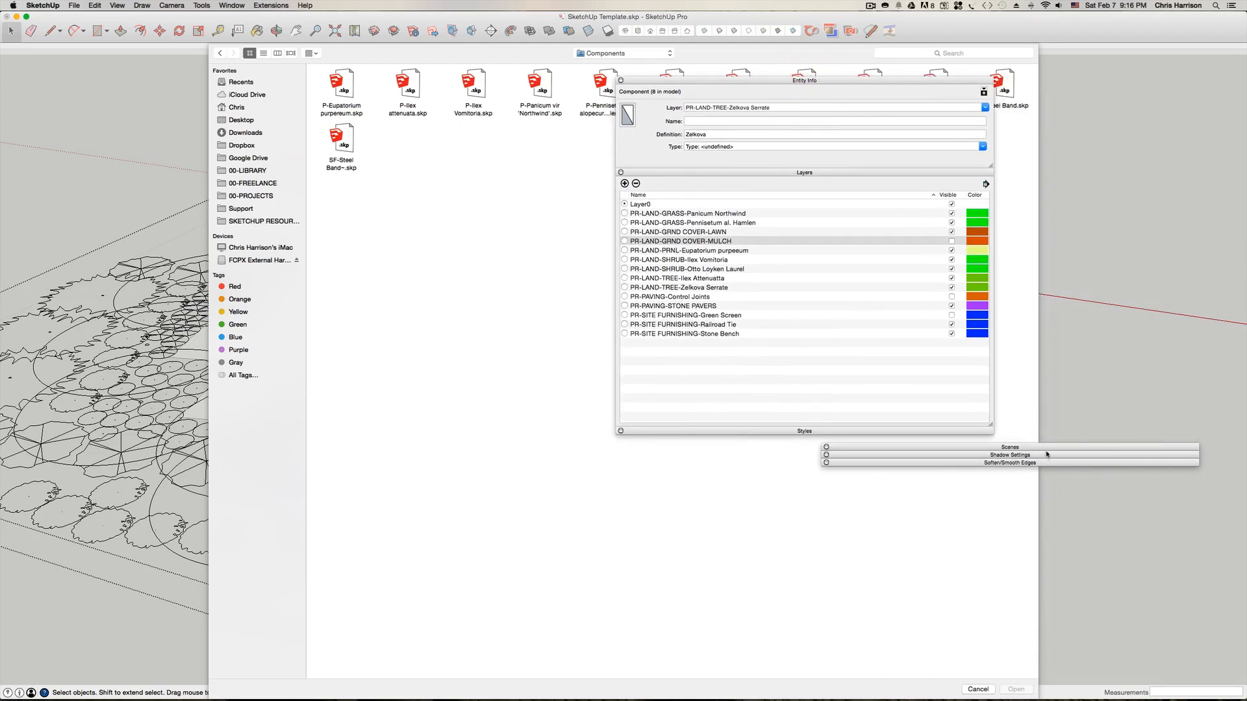
{"action": "left_click_drag", "start_coordinate": [1045, 448], "coordinate": [827, 446]}
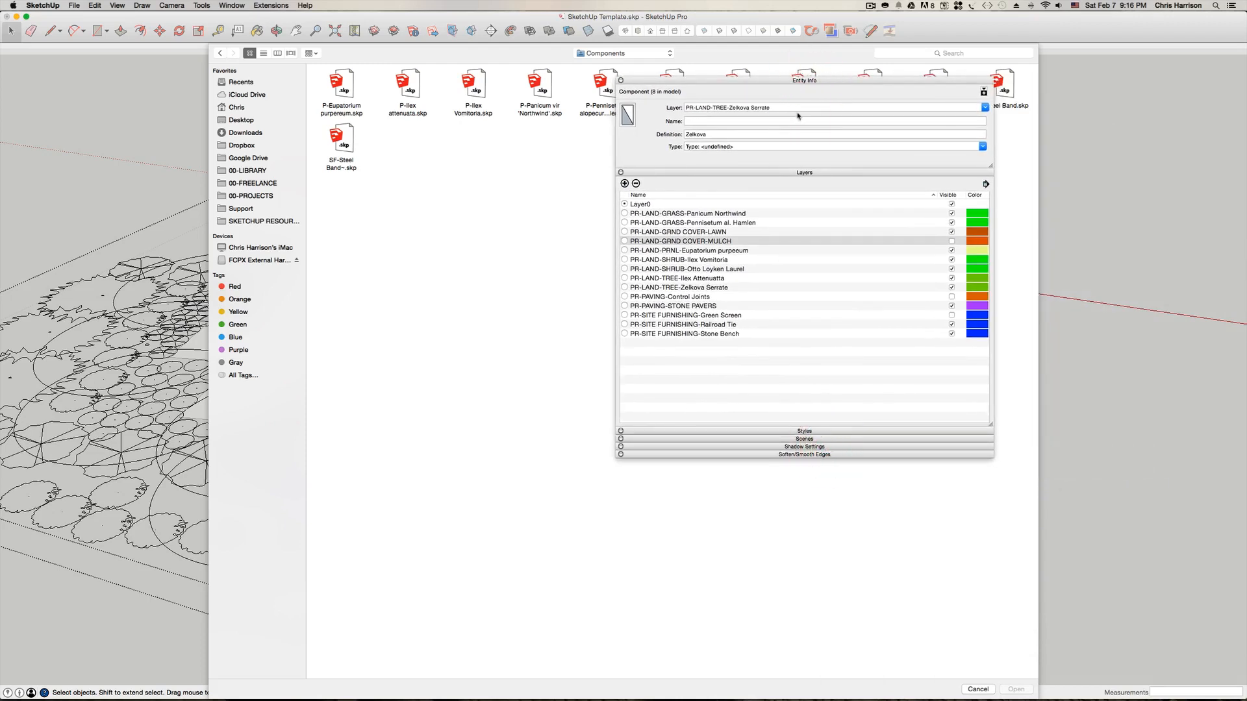
{"action": "left_click", "coordinate": [811, 174]}
{"action": "left_click_drag", "start_coordinate": [823, 79], "coordinate": [972, 363]}
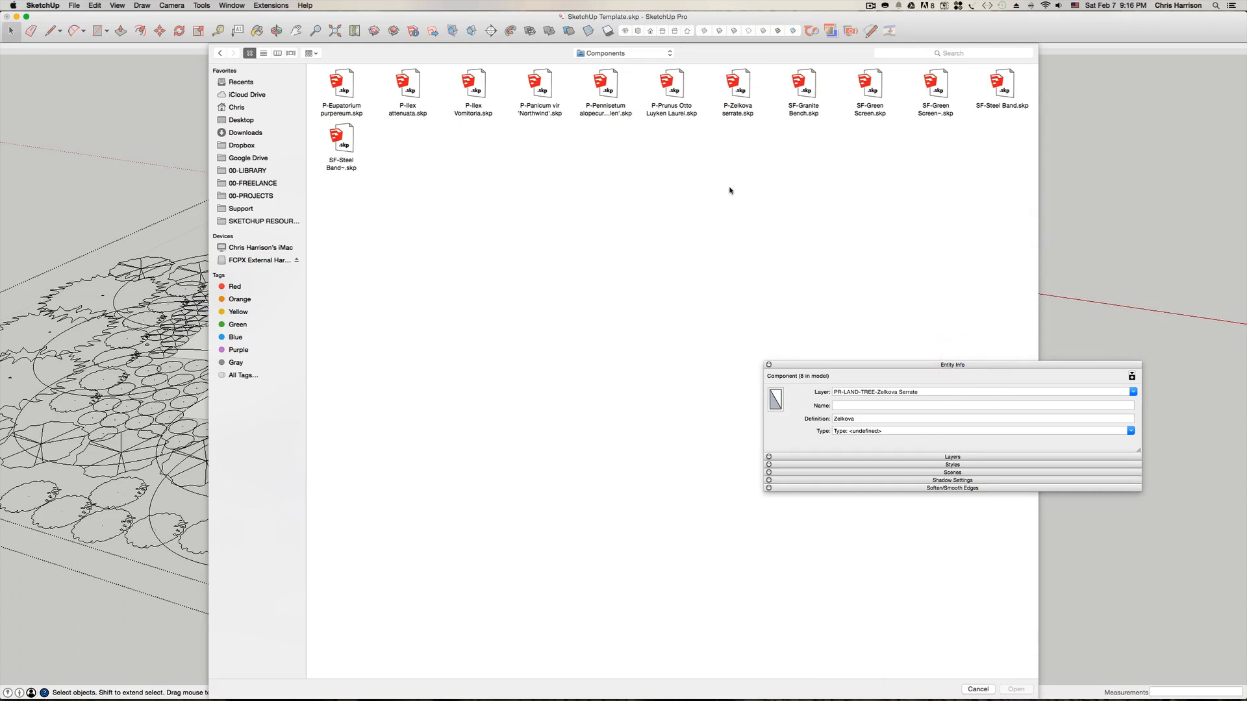
{"action": "left_click", "coordinate": [740, 90]}
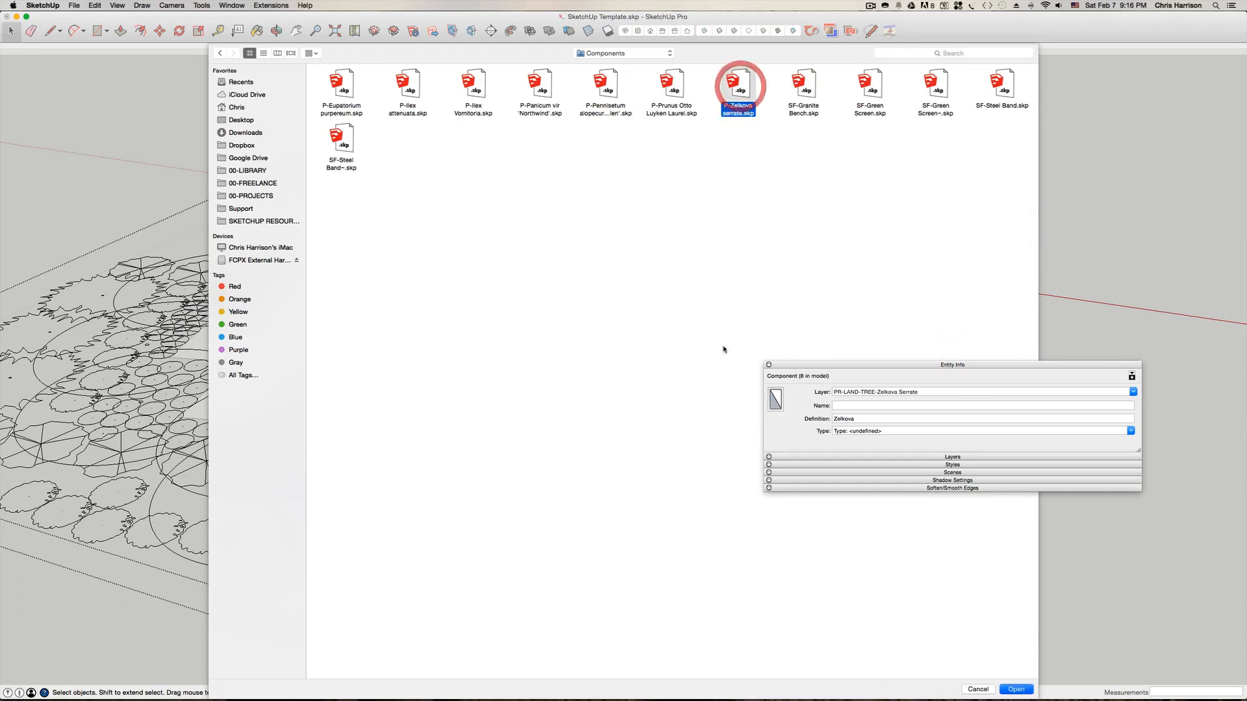
{"action": "key", "text": "Return"}
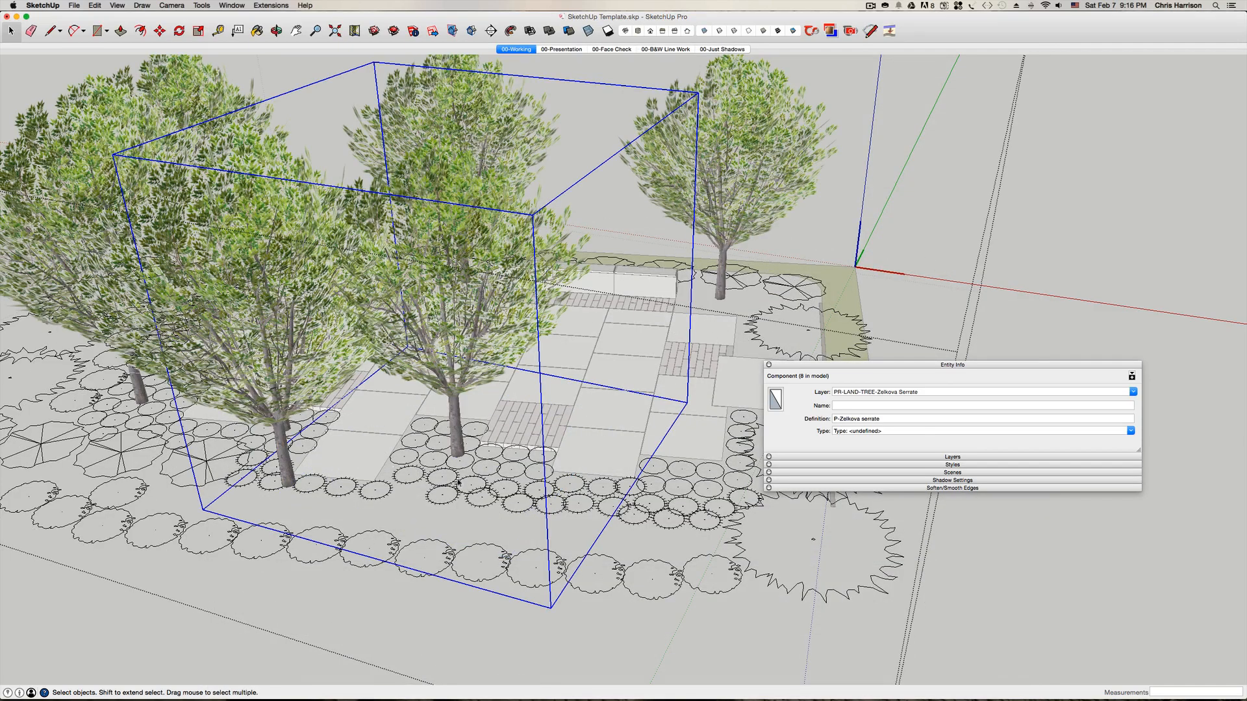
- Try to move the selected Zelkova tree by the base of its trunk
{"action": "scroll", "coordinate": [429, 537], "scroll_direction": "up", "scroll_amount": 5}
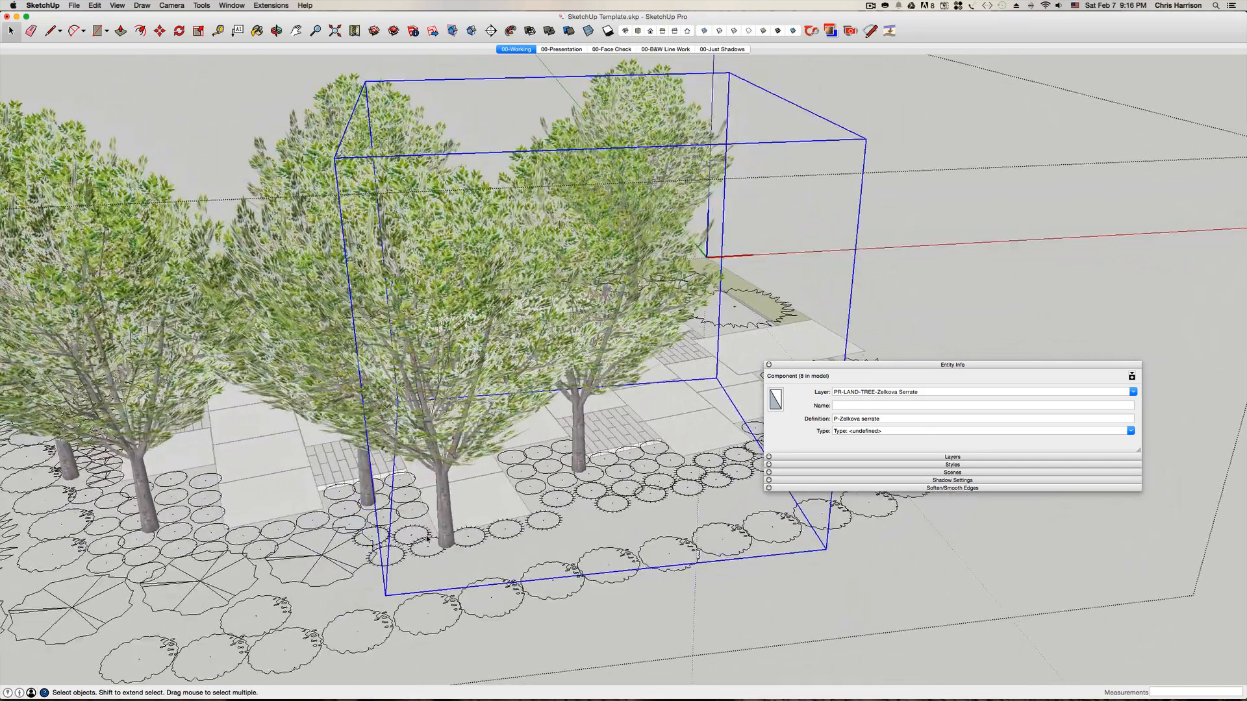
{"action": "middle_click_drag", "start_coordinate": [427, 537], "coordinate": [431, 511]}
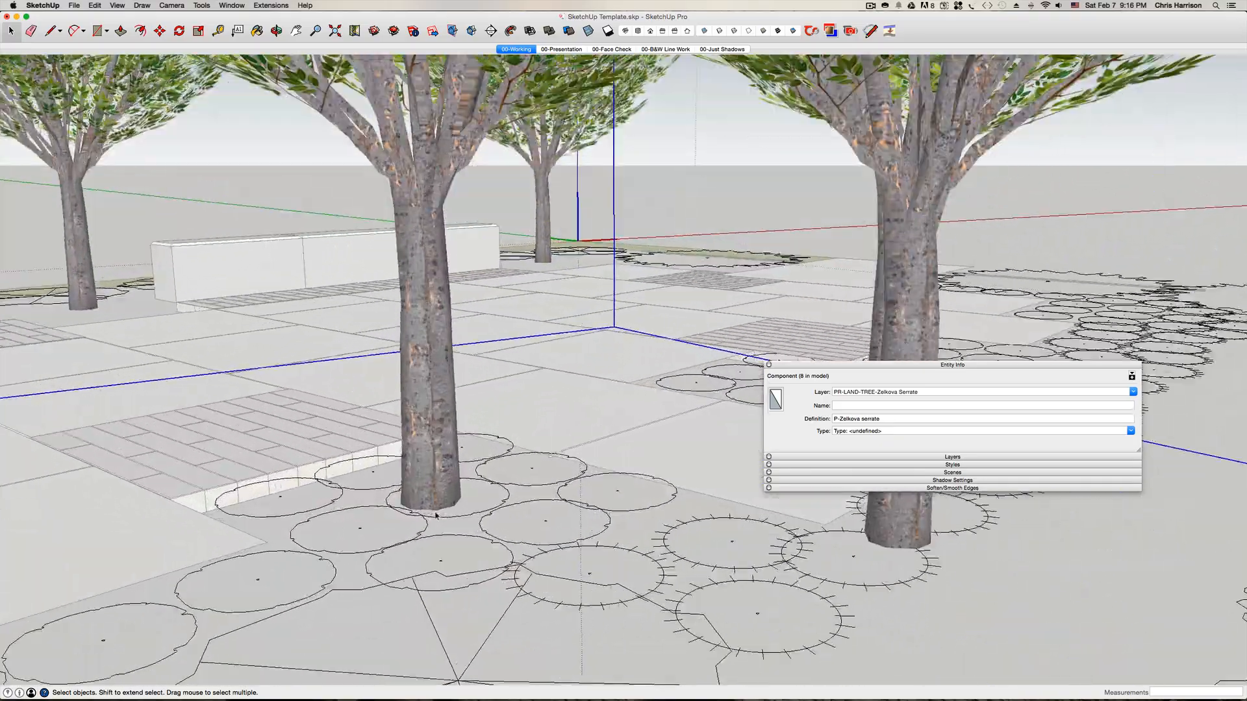
{"action": "key", "text": "m"}
{"action": "left_click", "coordinate": [425, 509]}
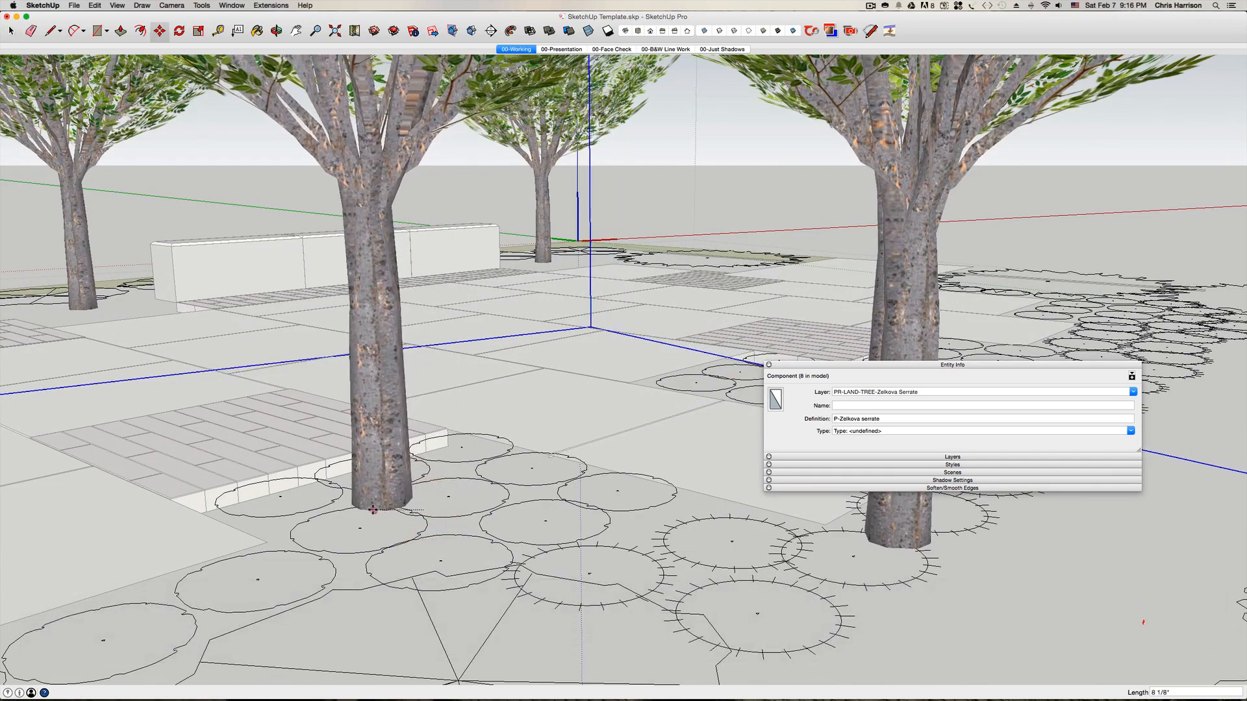
{"action": "middle_click_drag", "start_coordinate": [373, 511], "coordinate": [395, 500]}
{"action": "scroll", "coordinate": [395, 500], "scroll_direction": "down", "scroll_amount": 10}
{"action": "key", "text": "space"}
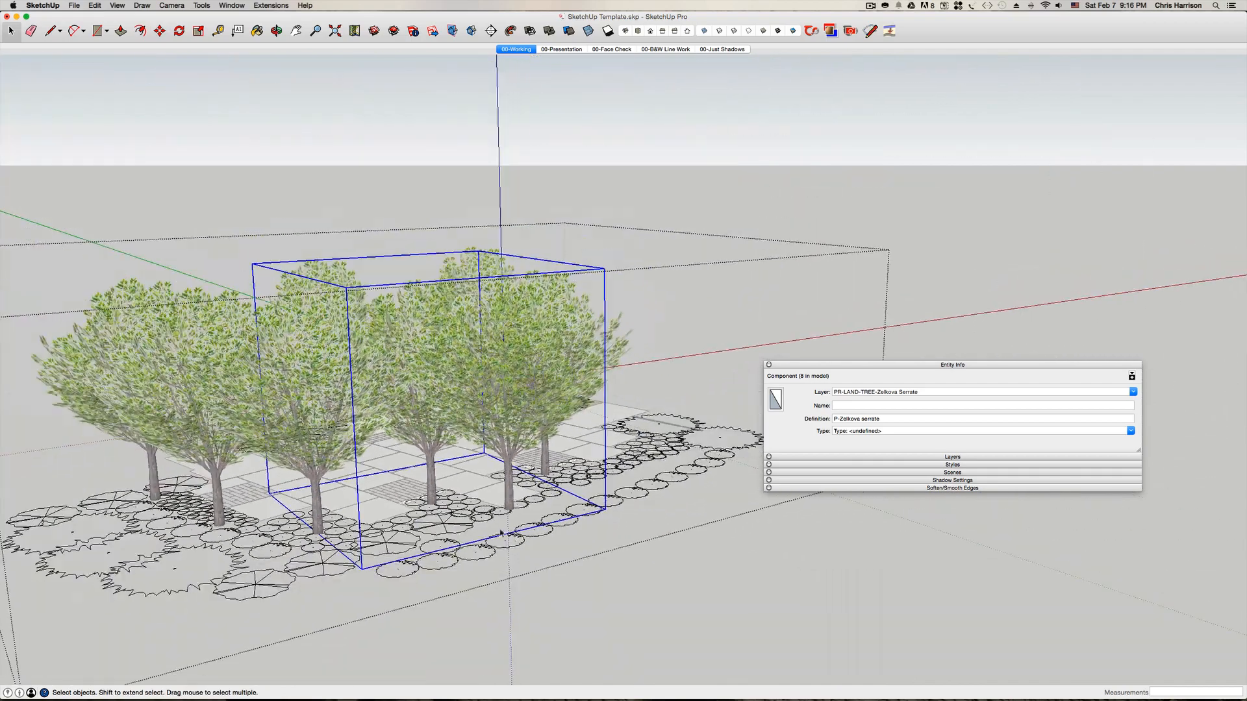
- Leave the plant material component, expand the layer list and hide the PR-LAND-TREE-Zelkova Serrate layer
{"action": "left_click", "coordinate": [671, 206]}
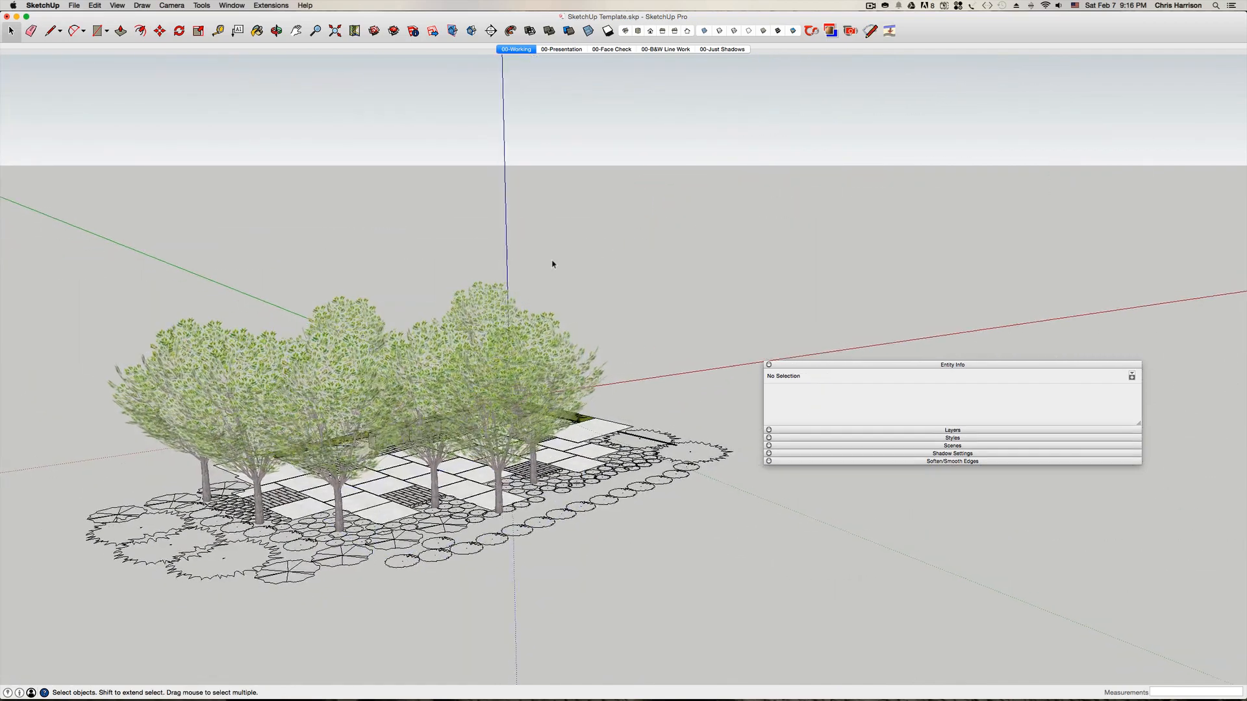
{"action": "middle_click_drag", "start_coordinate": [554, 264], "coordinate": [819, 343]}
{"action": "left_click_drag", "start_coordinate": [963, 368], "coordinate": [939, 168]}
{"action": "left_click", "coordinate": [944, 231]}
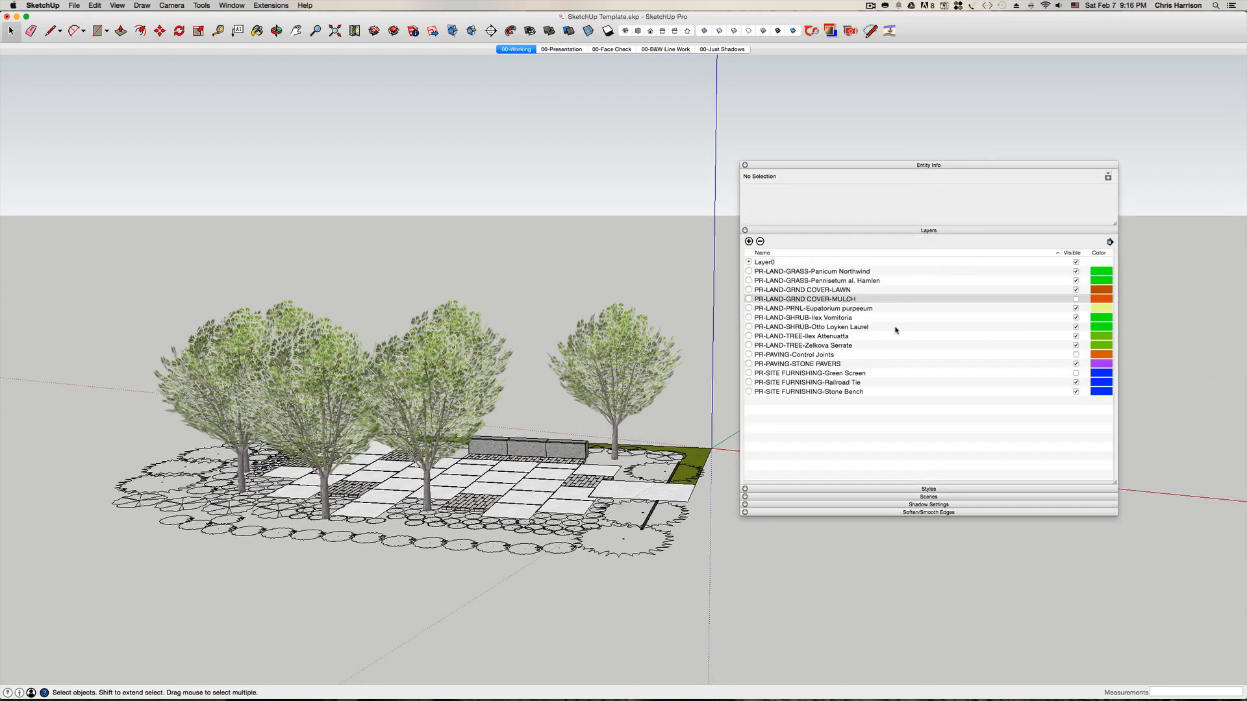
{"action": "left_click", "coordinate": [838, 349]}
{"action": "left_click", "coordinate": [1075, 345]}
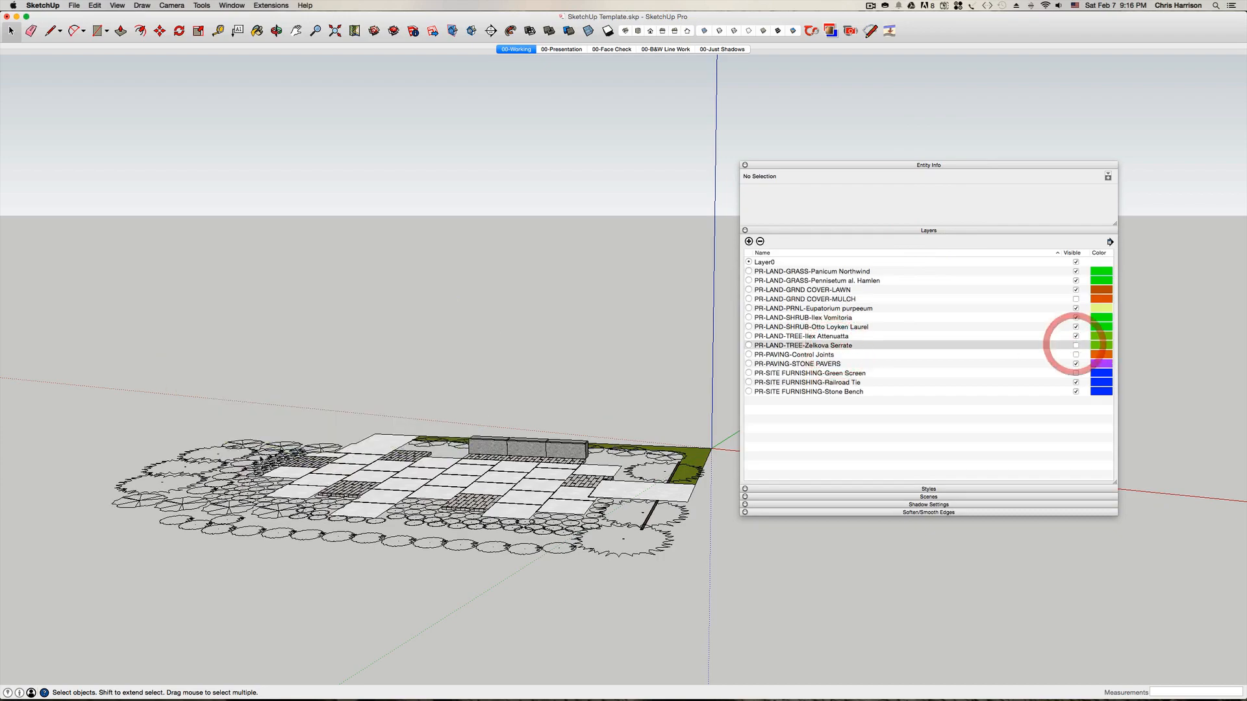
- Reopen the plant material component for editing at the spiky-edged Ilex attenuata tree symbols
{"action": "middle_click_drag", "start_coordinate": [279, 422], "coordinate": [290, 494]}
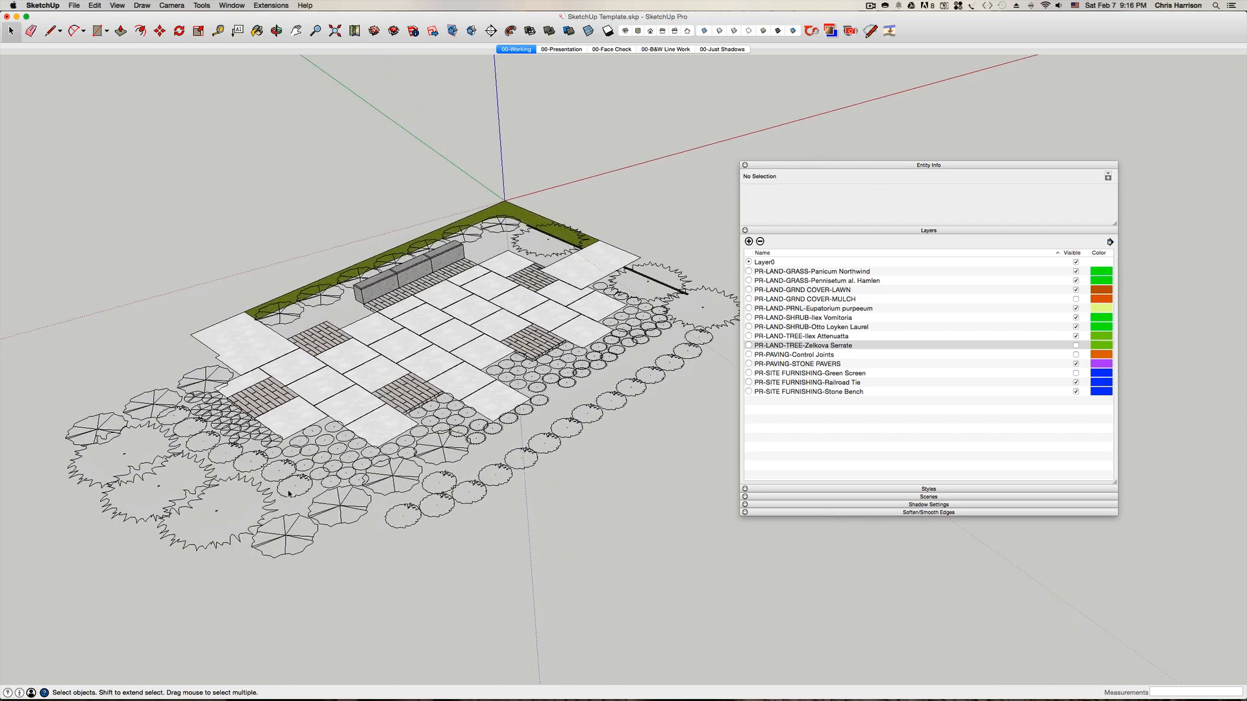
{"action": "scroll", "coordinate": [289, 493], "scroll_direction": "up", "scroll_amount": 5}
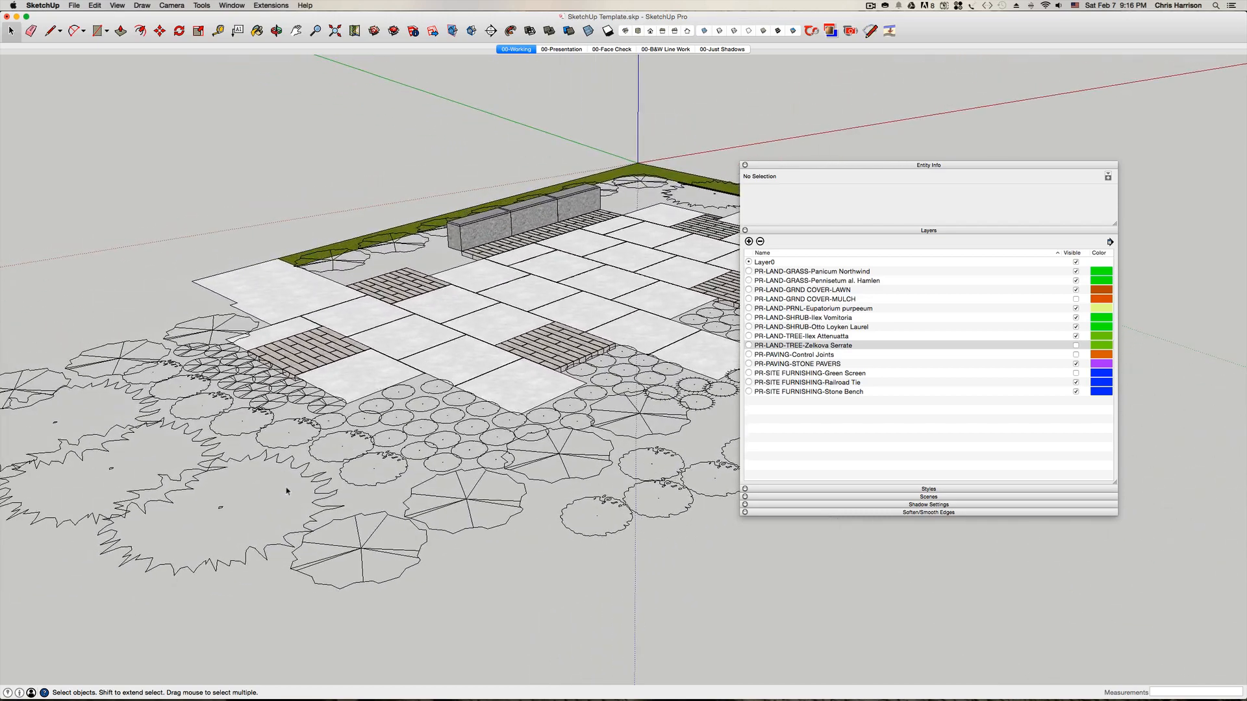
{"action": "scroll", "coordinate": [286, 491], "scroll_direction": "down", "scroll_amount": 3}
{"action": "left_click", "coordinate": [314, 476]}
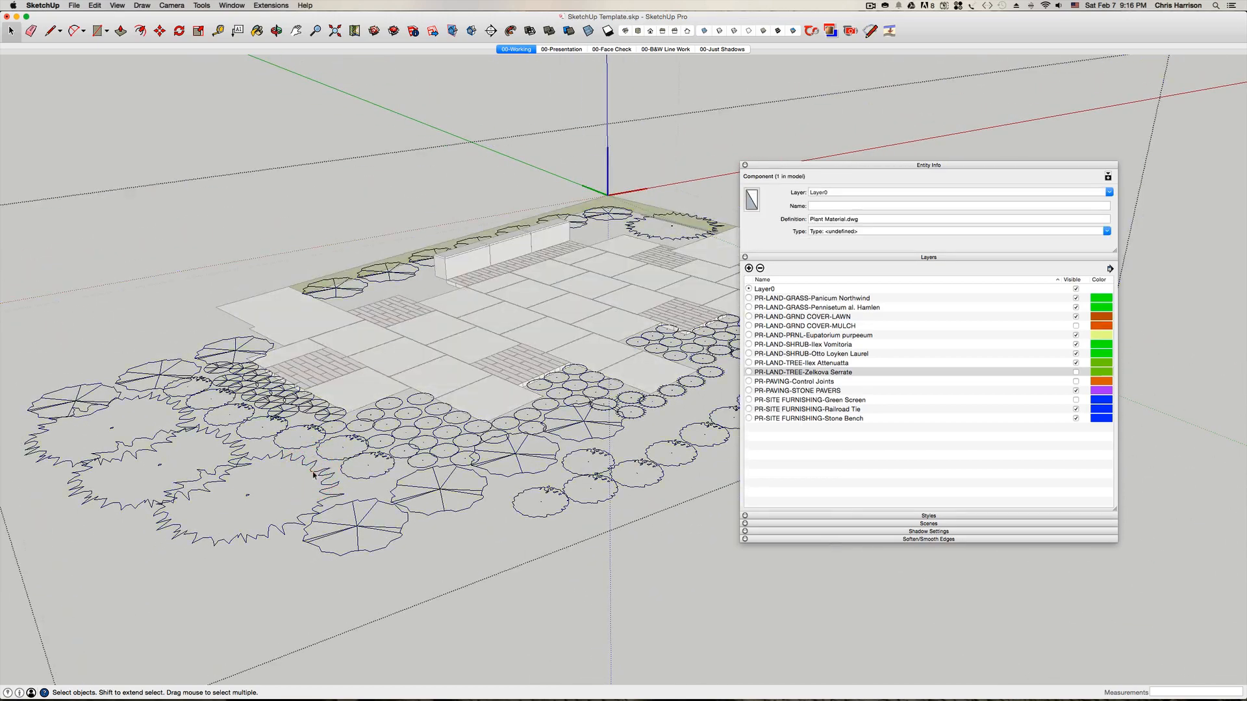
{"action": "double_click", "coordinate": [313, 475]}
- Reload the Ilex attenuata symbols from P-Ilex attenuata.skp and hide the PR-LAND-TREE-Ilex Attenuatta layer
{"action": "right_click", "coordinate": [313, 474]}
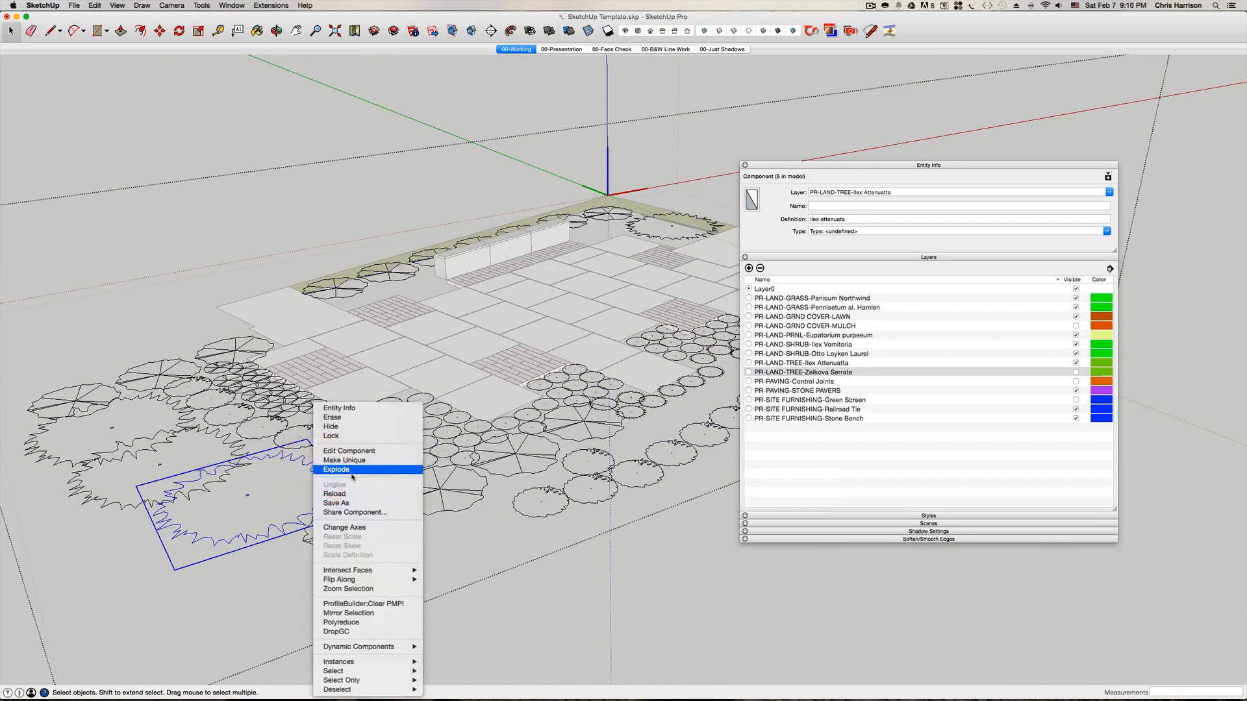
{"action": "left_click", "coordinate": [354, 494]}
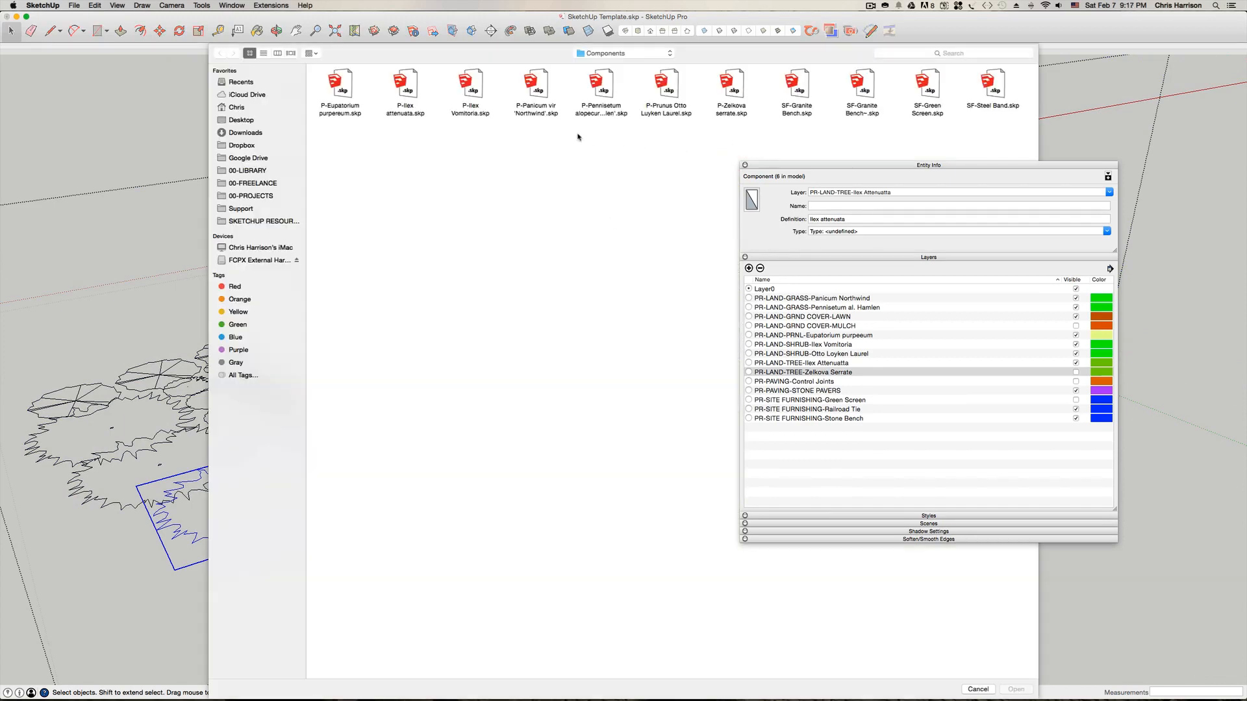
{"action": "left_click", "coordinate": [409, 85]}
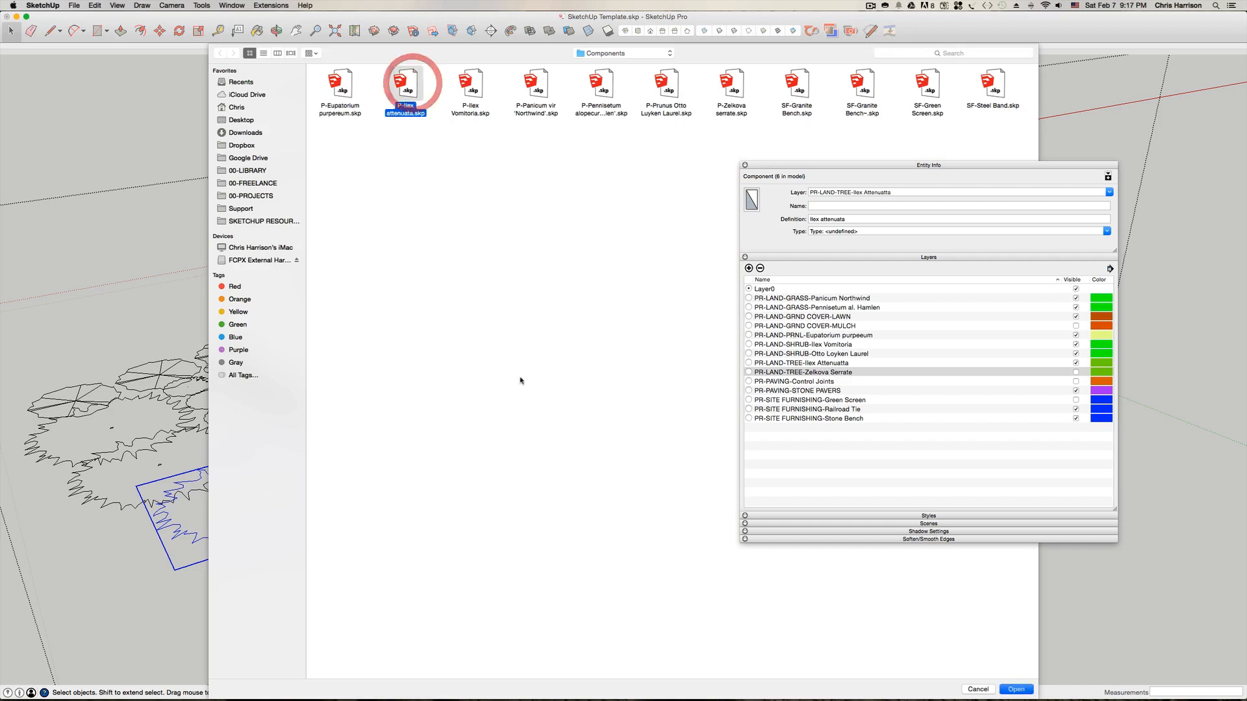
{"action": "key", "text": "Return"}
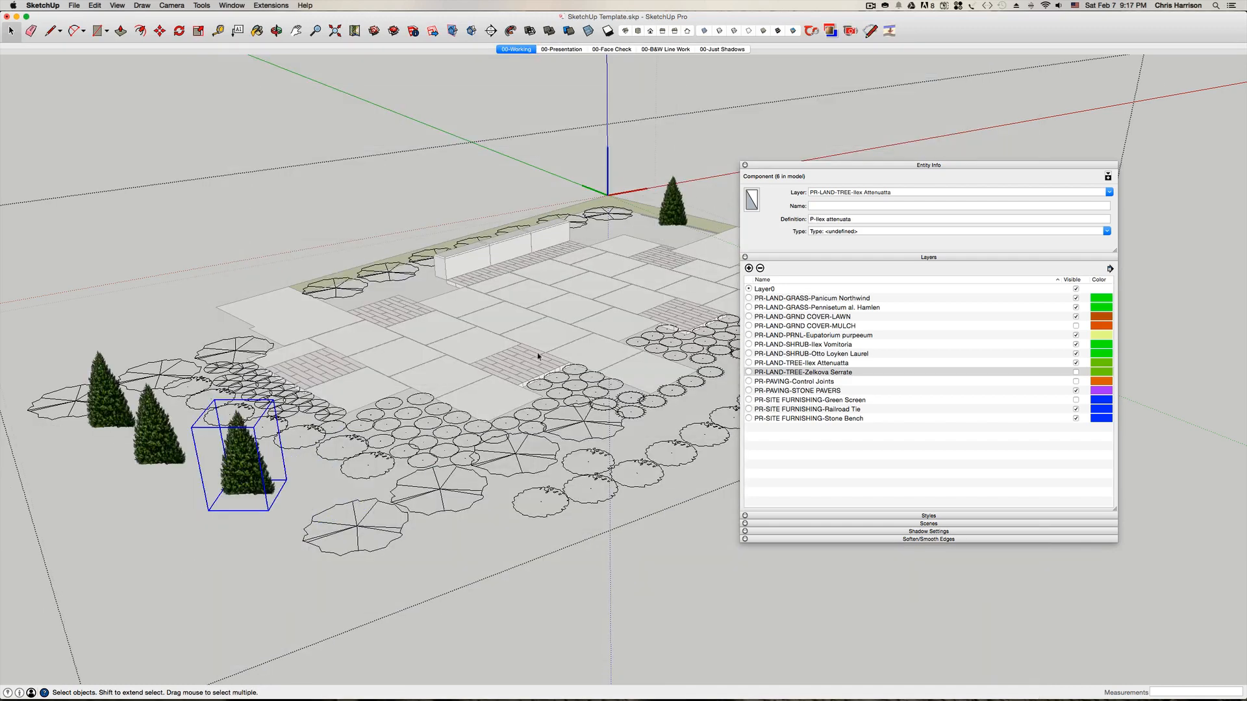
{"action": "left_click", "coordinate": [381, 174]}
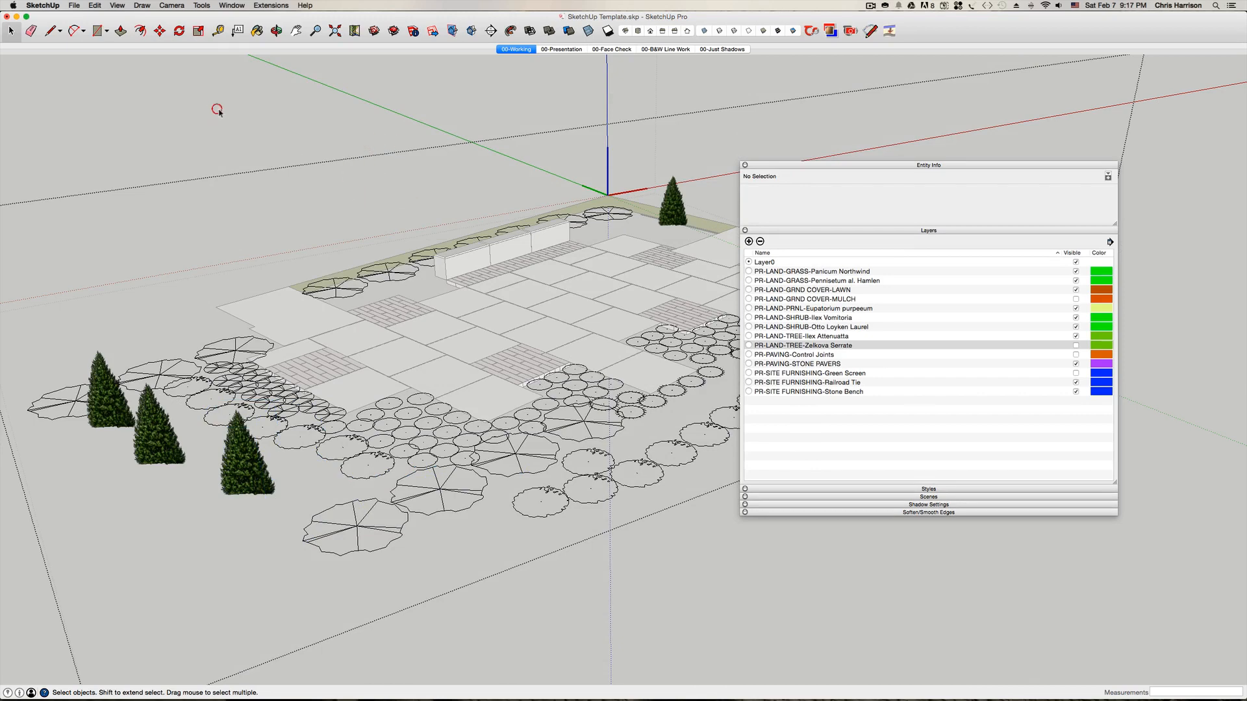
{"action": "left_click", "coordinate": [1075, 336]}
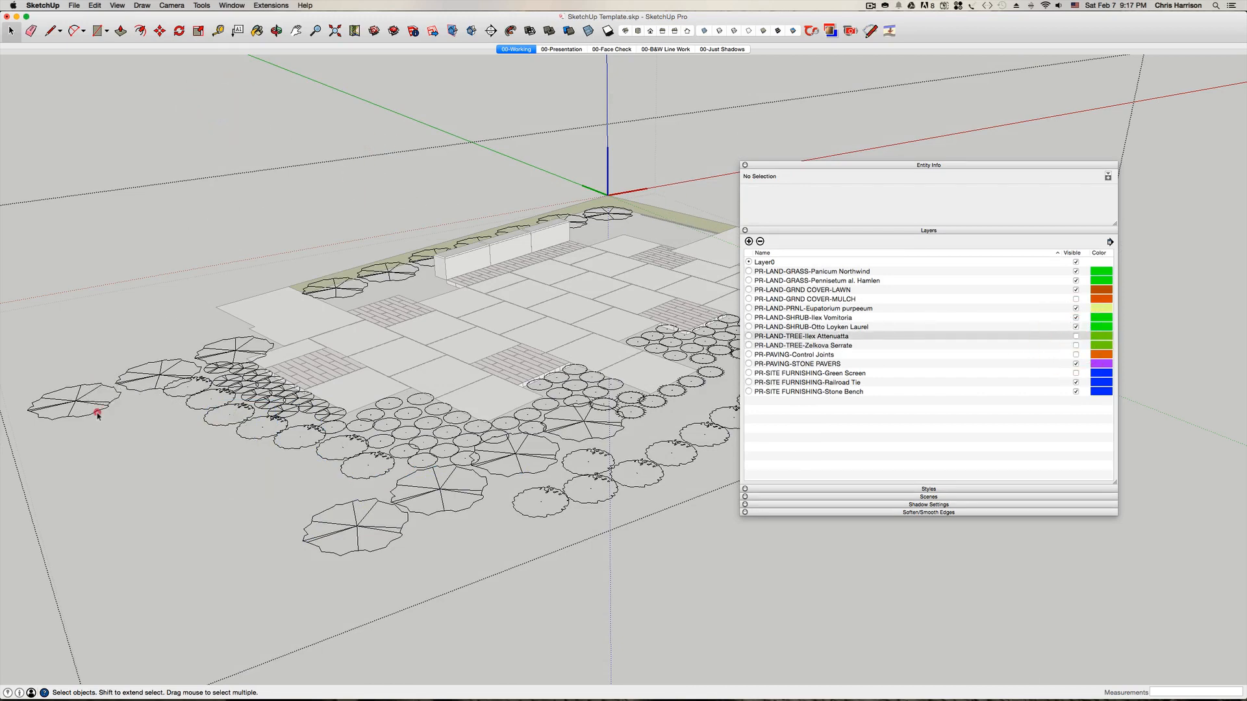
- Reload the Otto Luyken symbols from P-Prunus Otto Luyken Laurel.skp and hide the PR-LAND-SHRUB-Otto Loyken Laurel layer
{"action": "left_click", "coordinate": [97, 413]}
{"action": "right_click", "coordinate": [99, 413]}
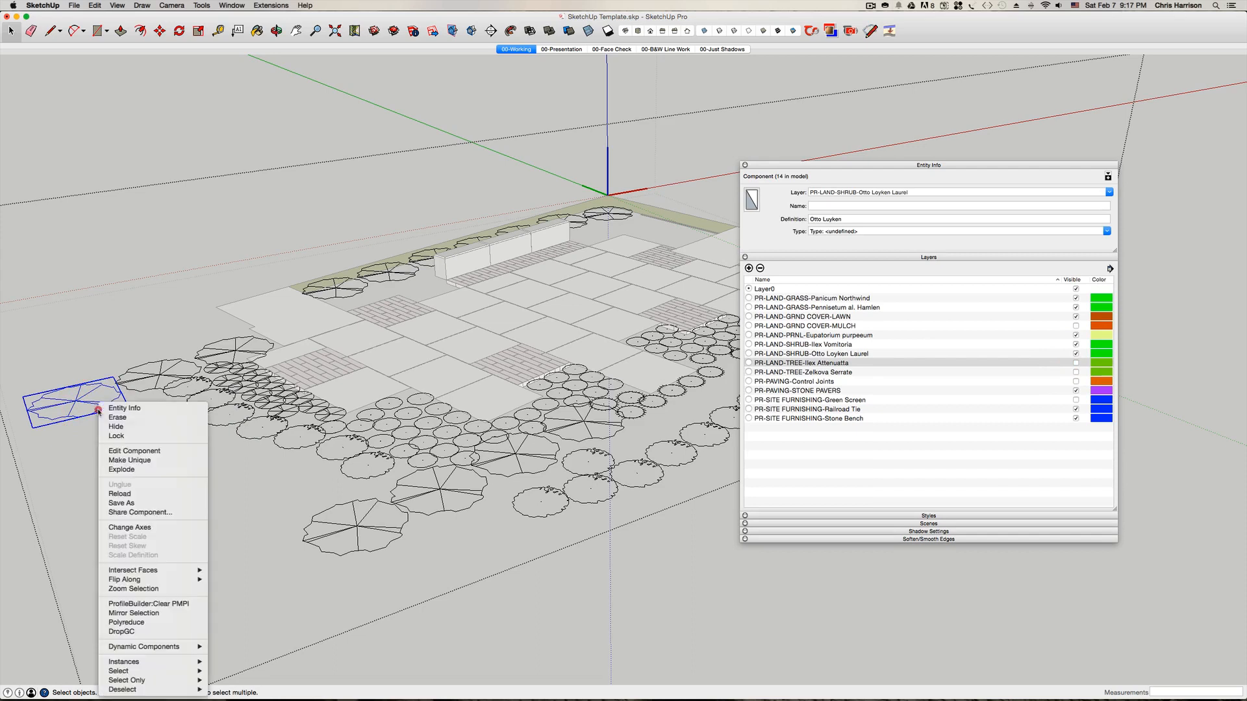
{"action": "left_click", "coordinate": [158, 494]}
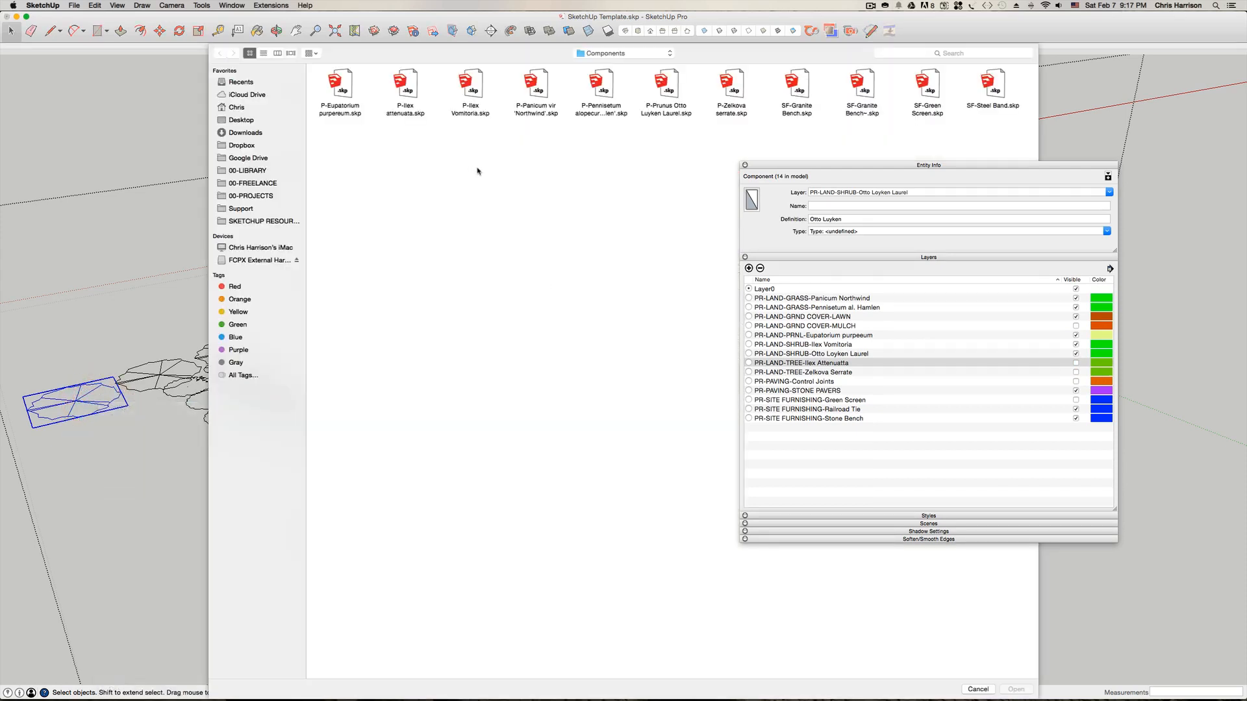
{"action": "left_click", "coordinate": [673, 83]}
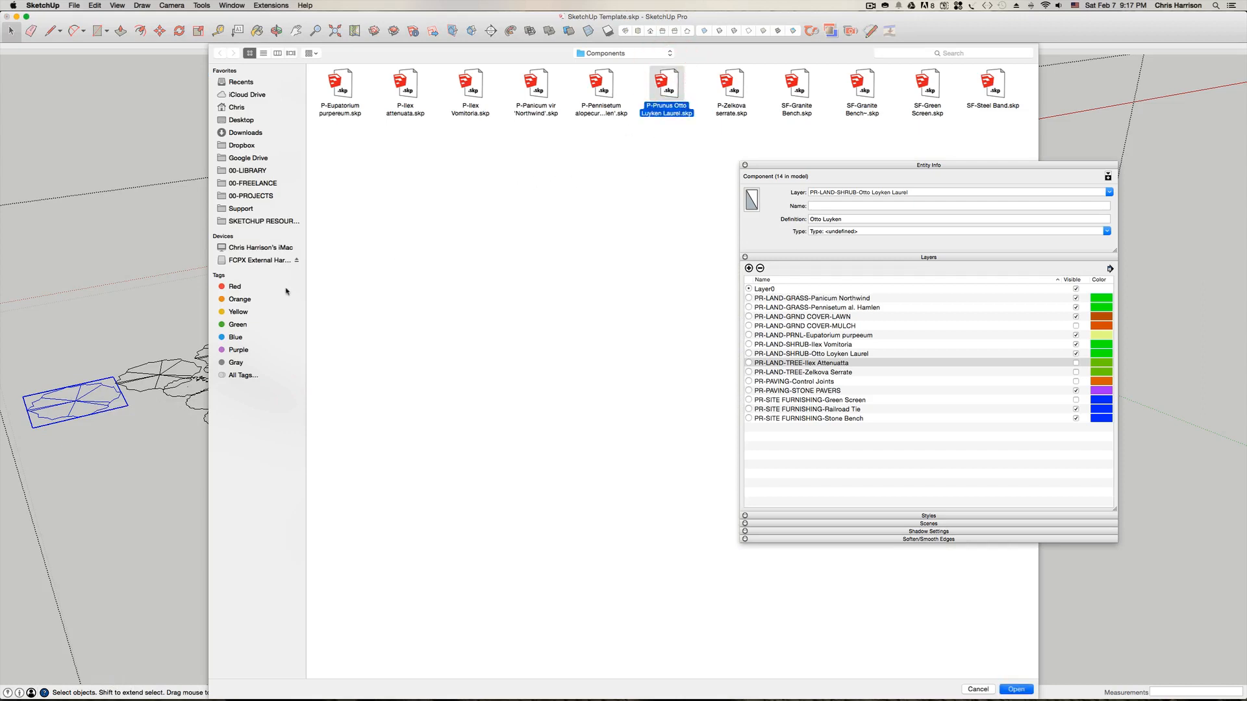
{"action": "key", "text": "Return"}
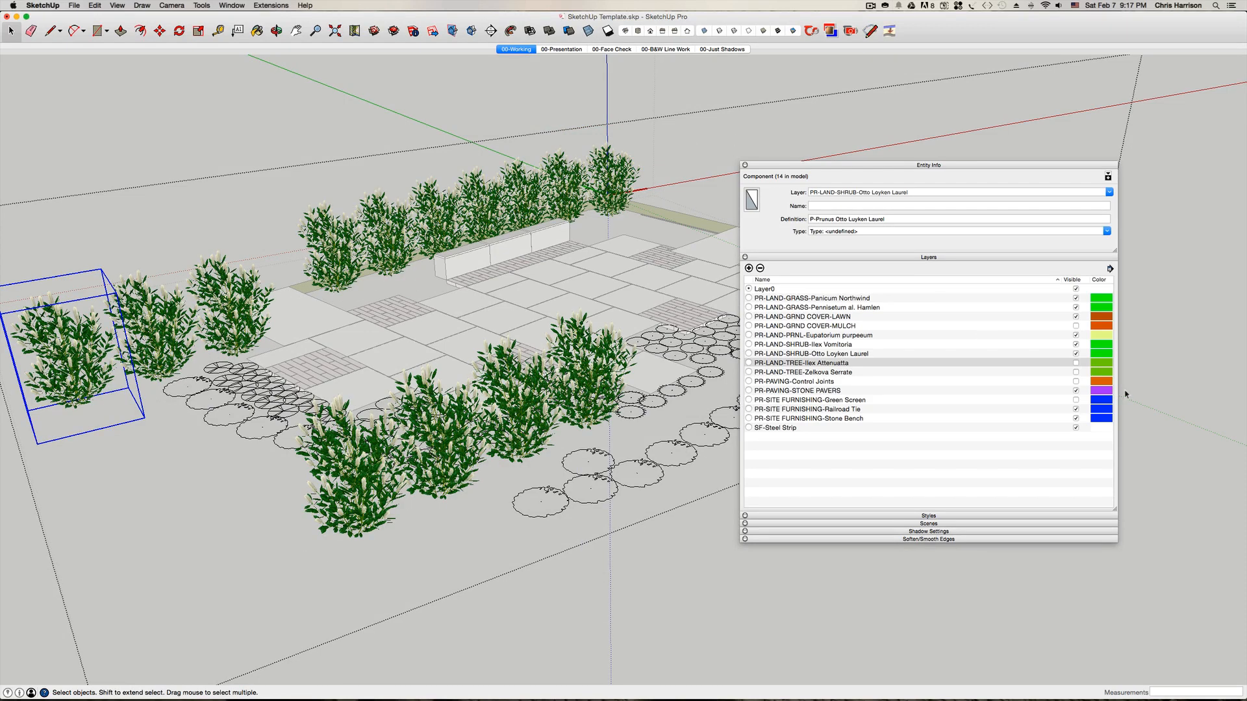
{"action": "left_click", "coordinate": [1075, 354]}
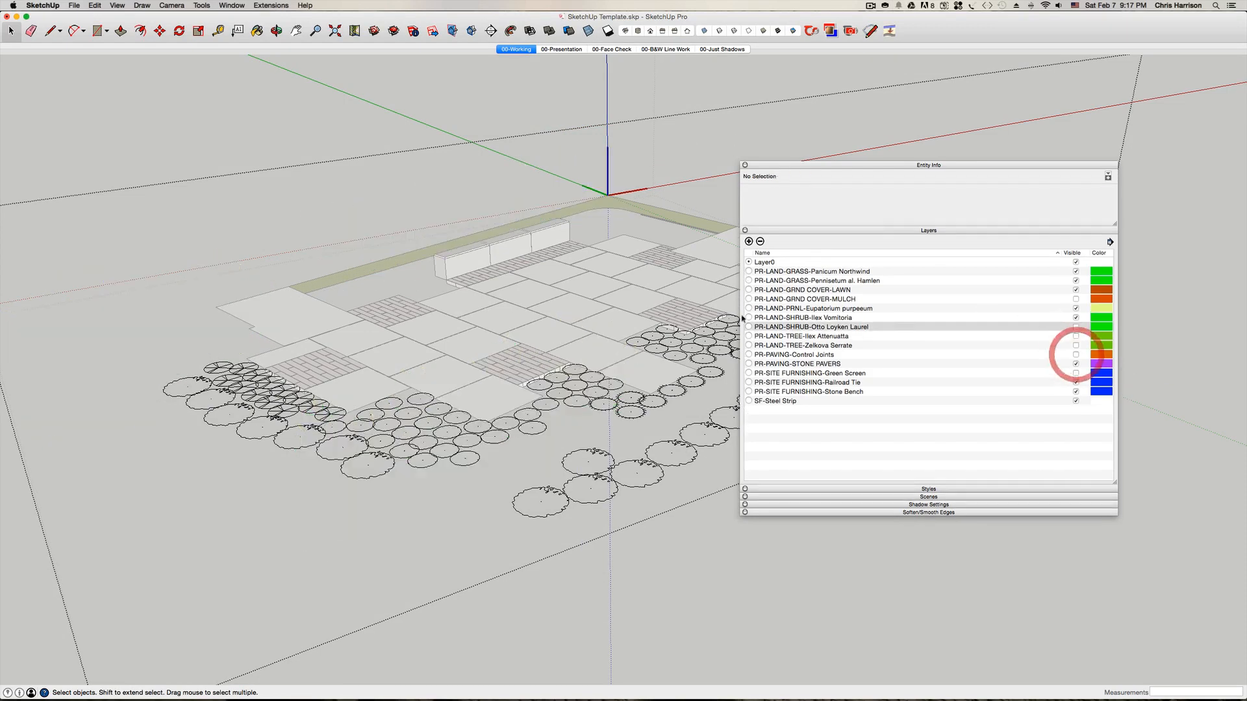
- Reload the Ilex vomitoria shrub symbols from P-Ilex Vomitoria.skp and hide the PR-LAND-SHRUB-Ilex Vomitoria layer
{"action": "left_click", "coordinate": [547, 521]}
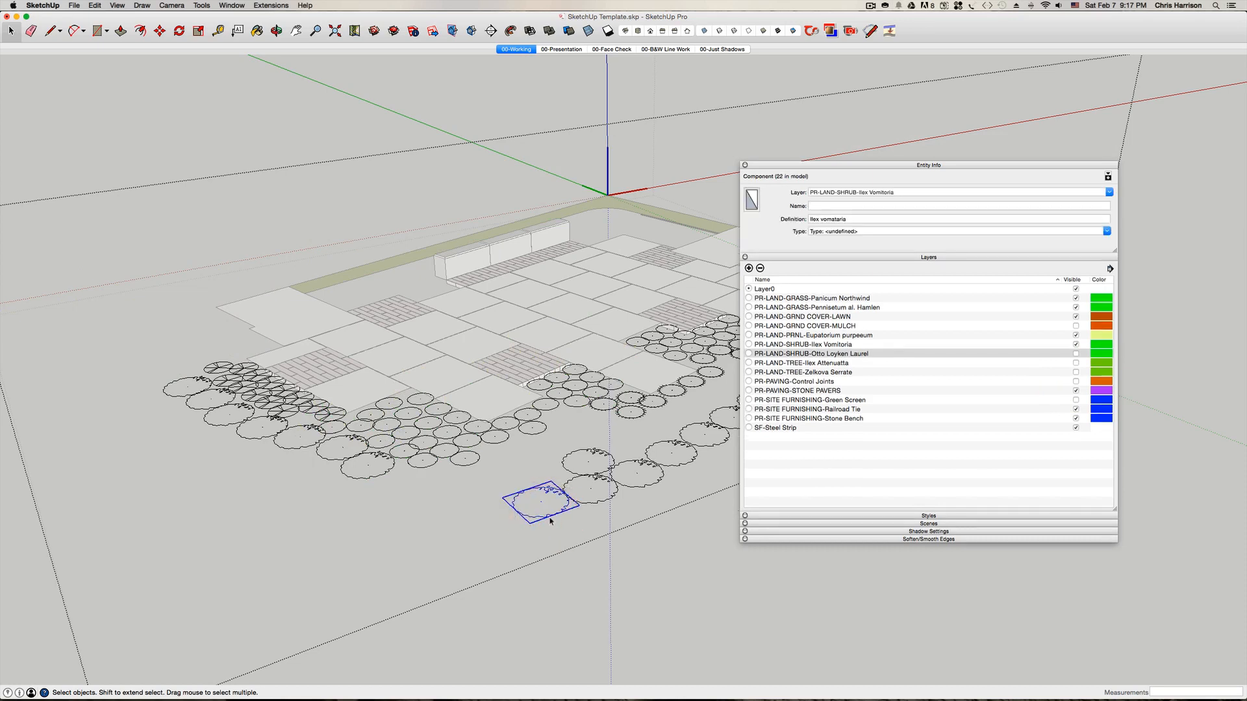
{"action": "right_click", "coordinate": [548, 520]}
{"action": "left_click", "coordinate": [596, 494]}
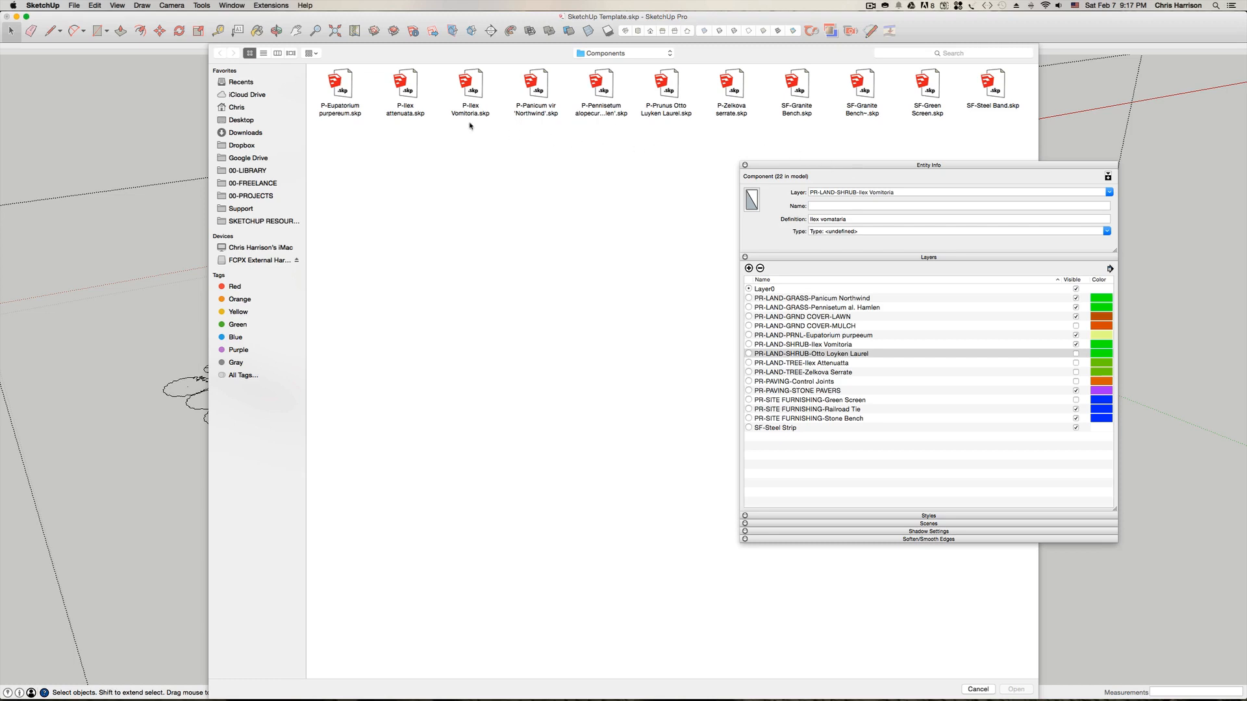
{"action": "left_click", "coordinate": [472, 91]}
{"action": "key", "text": "Return"}
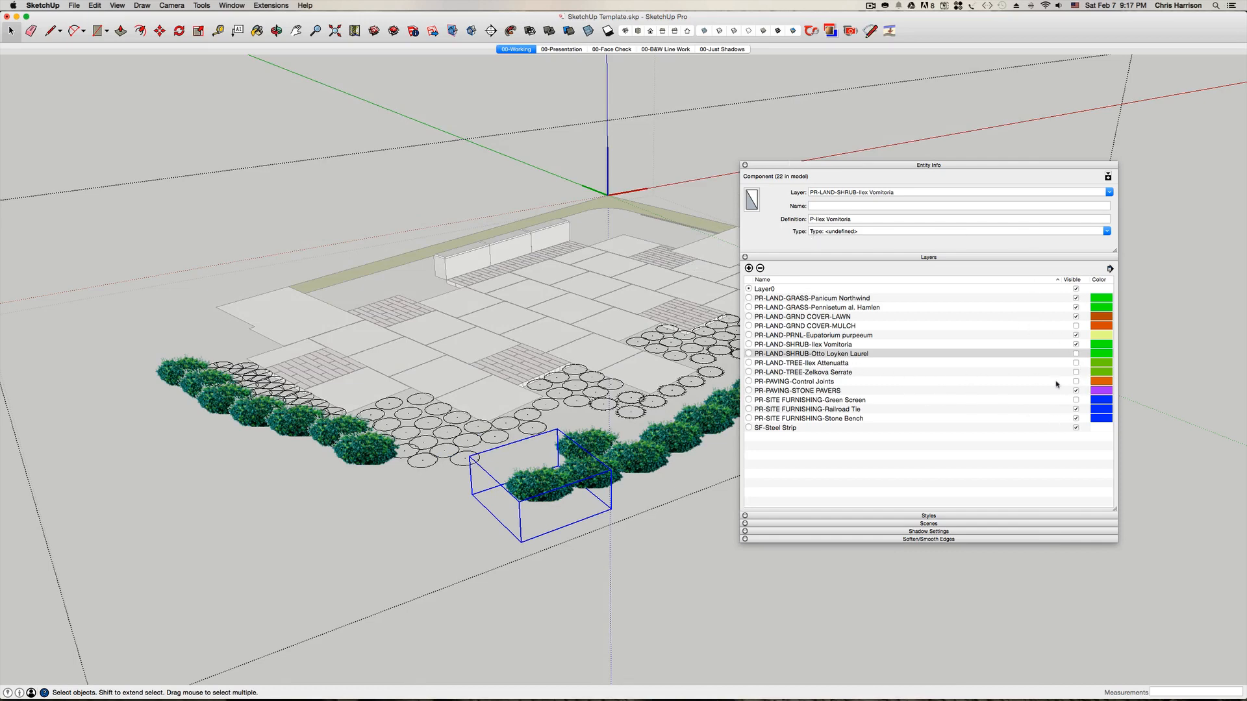
{"action": "left_click", "coordinate": [855, 346]}
{"action": "left_click", "coordinate": [1075, 345]}
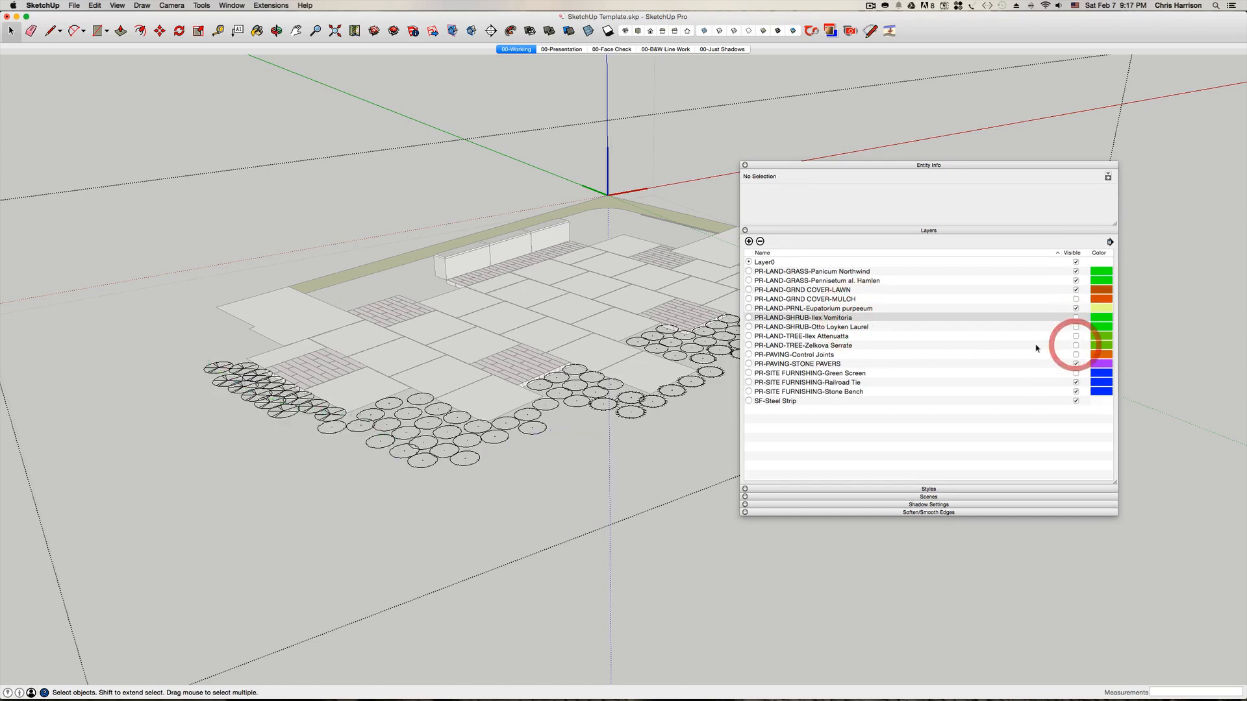
- Reload the Joy Pye perennial symbols from P-Eupatorium purpereum.skp and hide the PR-LAND-PRNL-Eupatorium purpeeum layer
{"action": "left_click", "coordinate": [279, 416]}
{"action": "right_click", "coordinate": [279, 415]}
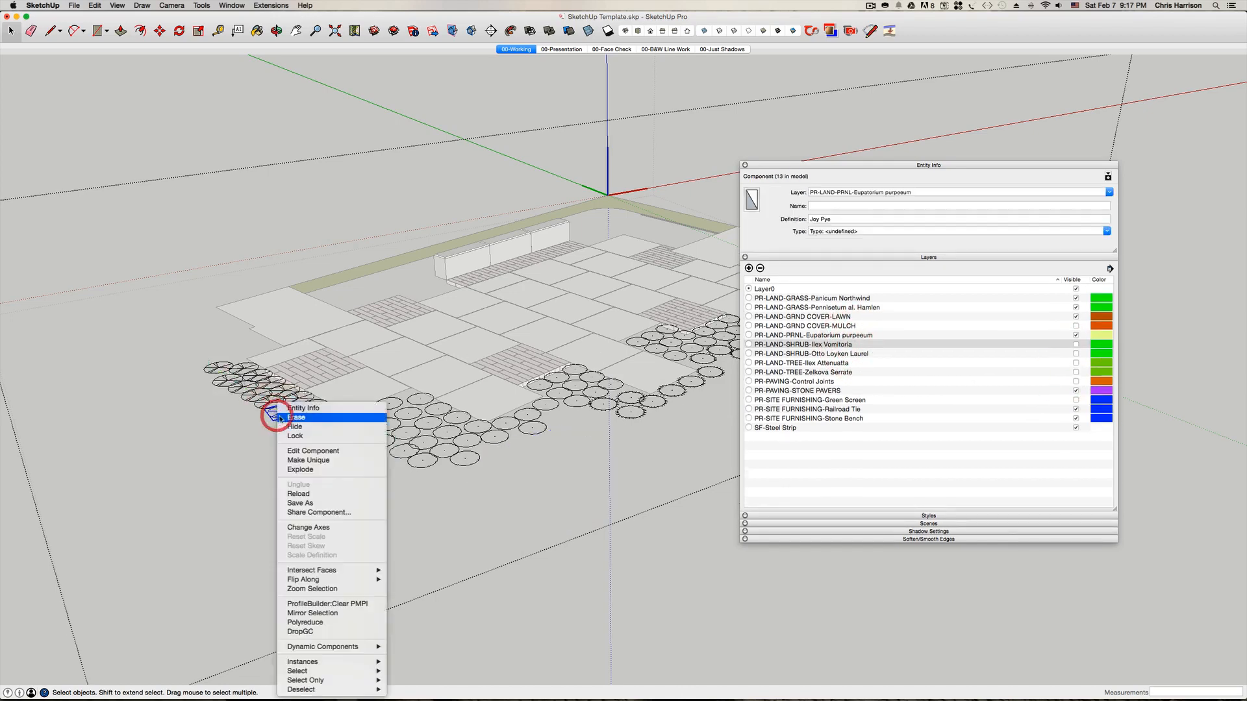
{"action": "left_click", "coordinate": [300, 493]}
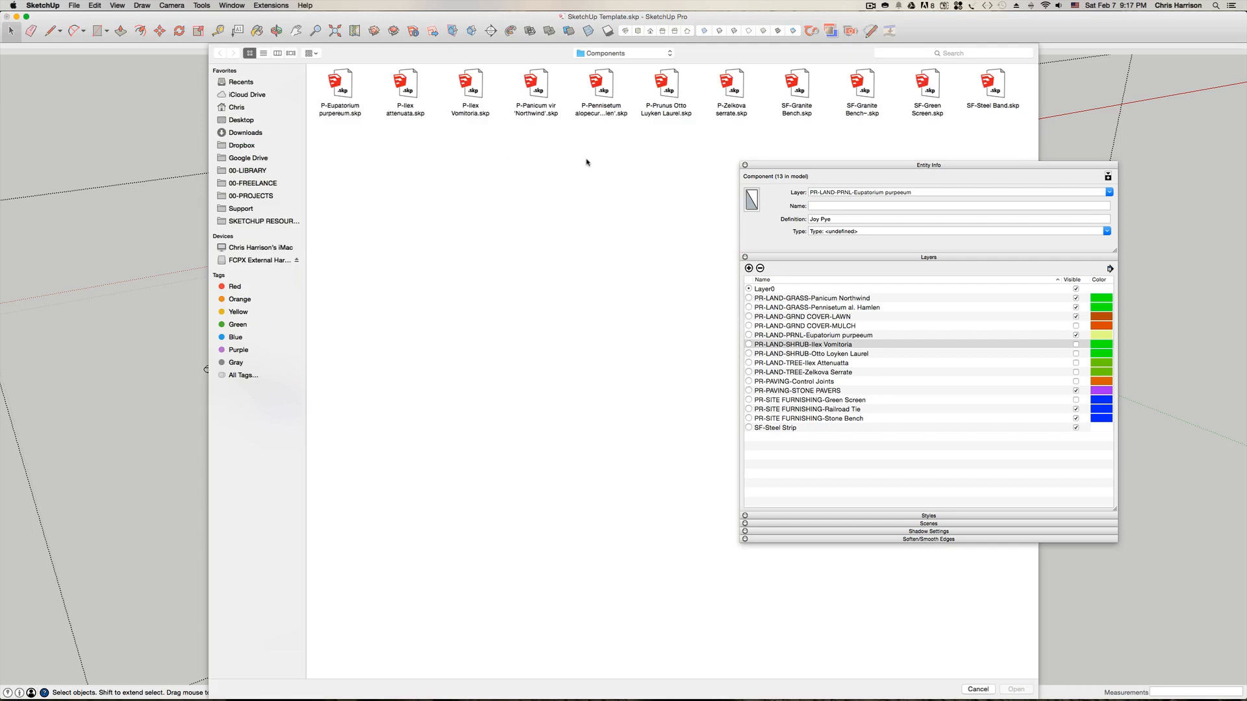
{"action": "left_click", "coordinate": [349, 87]}
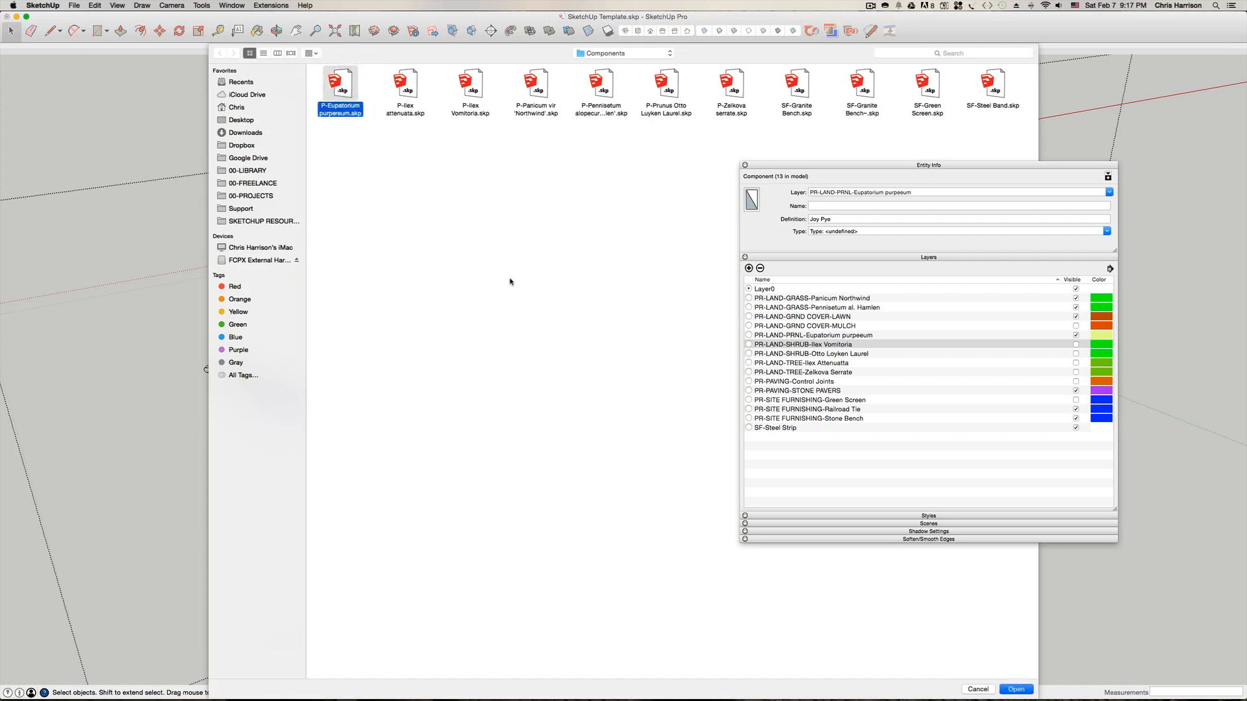
{"action": "key", "text": "Return"}
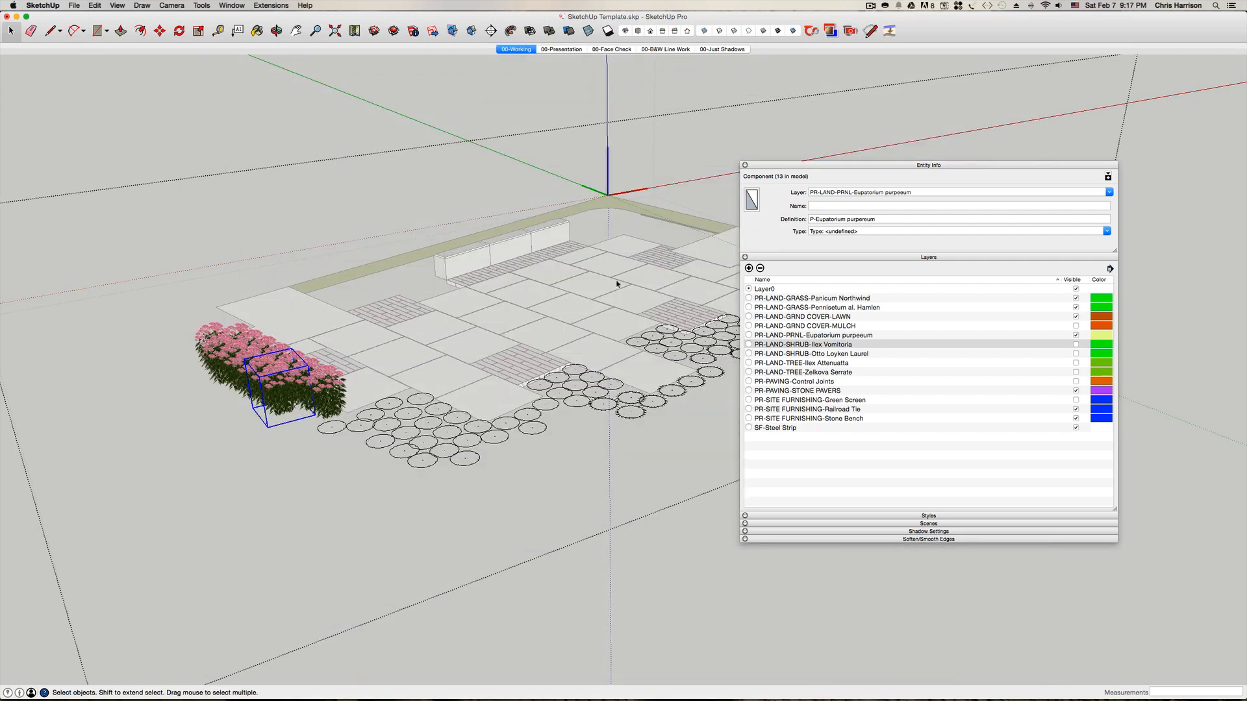
{"action": "left_click", "coordinate": [1075, 335]}
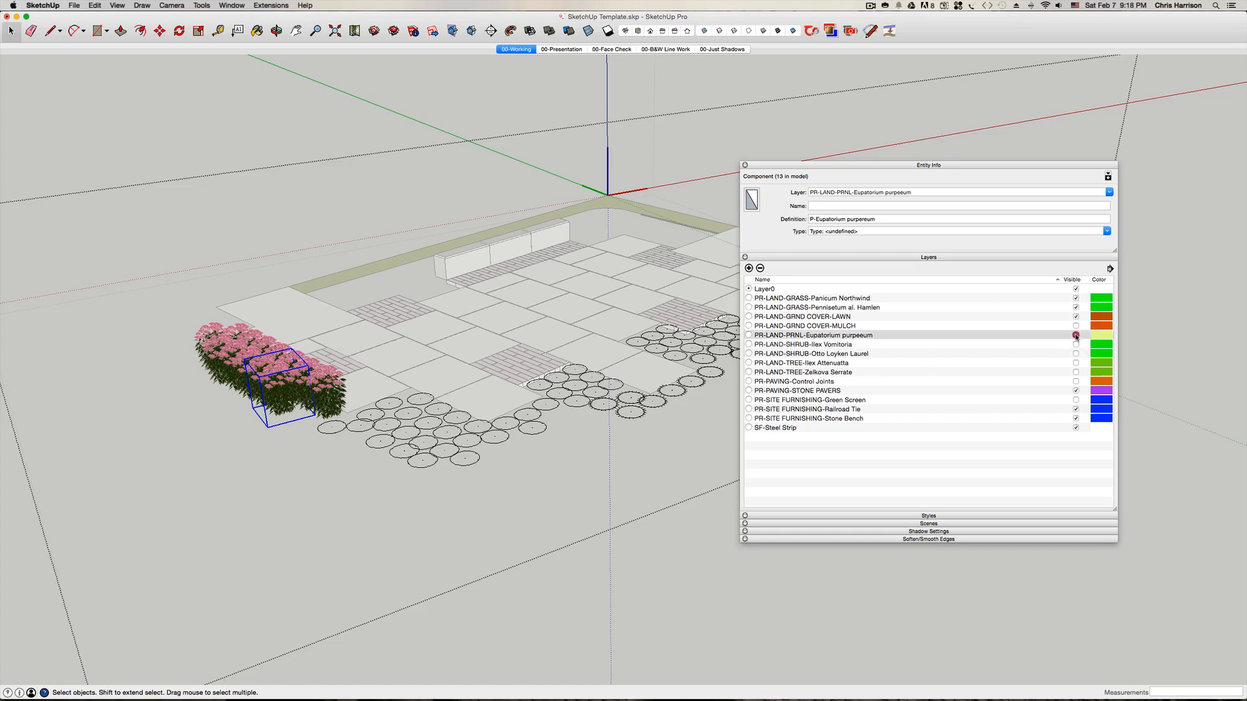
- Reload the Penn Alc grass symbols from P-Pennisetum alopecuroides 'Hamlen'.skp and hide the PR-LAND-GRASS-Pennisetum al. Hamlen layer
{"action": "left_click", "coordinate": [476, 462]}
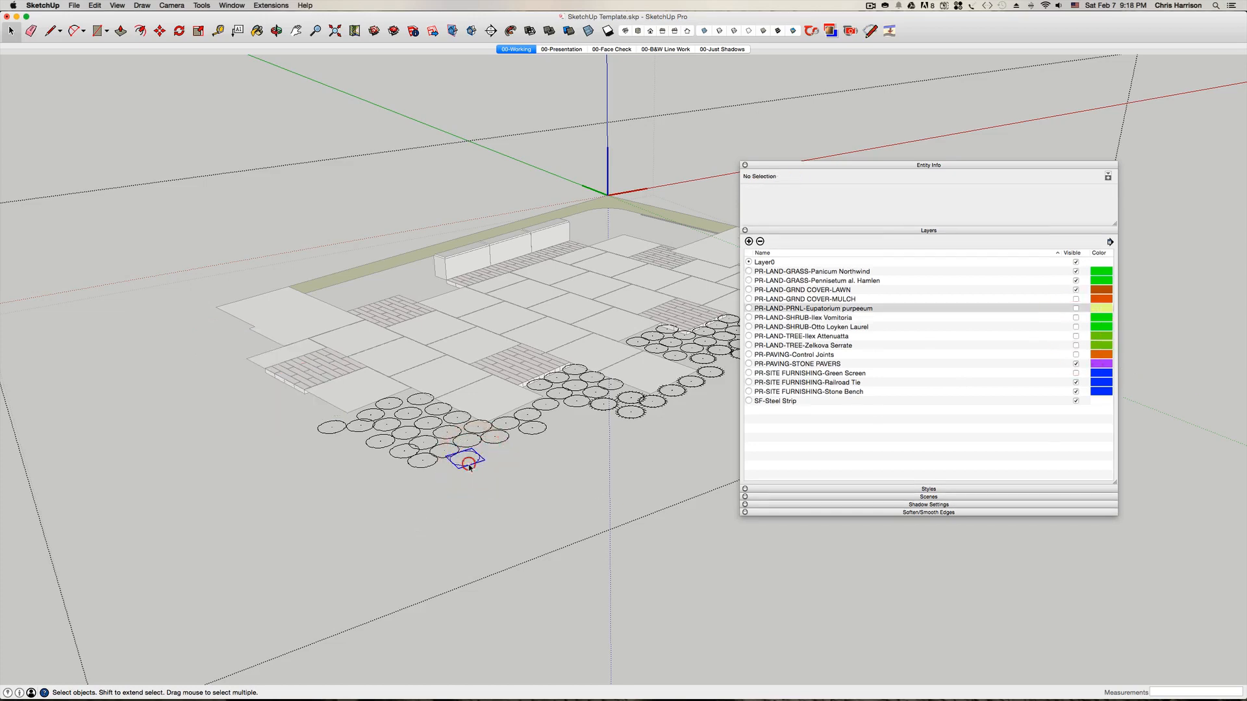
{"action": "right_click", "coordinate": [469, 467]}
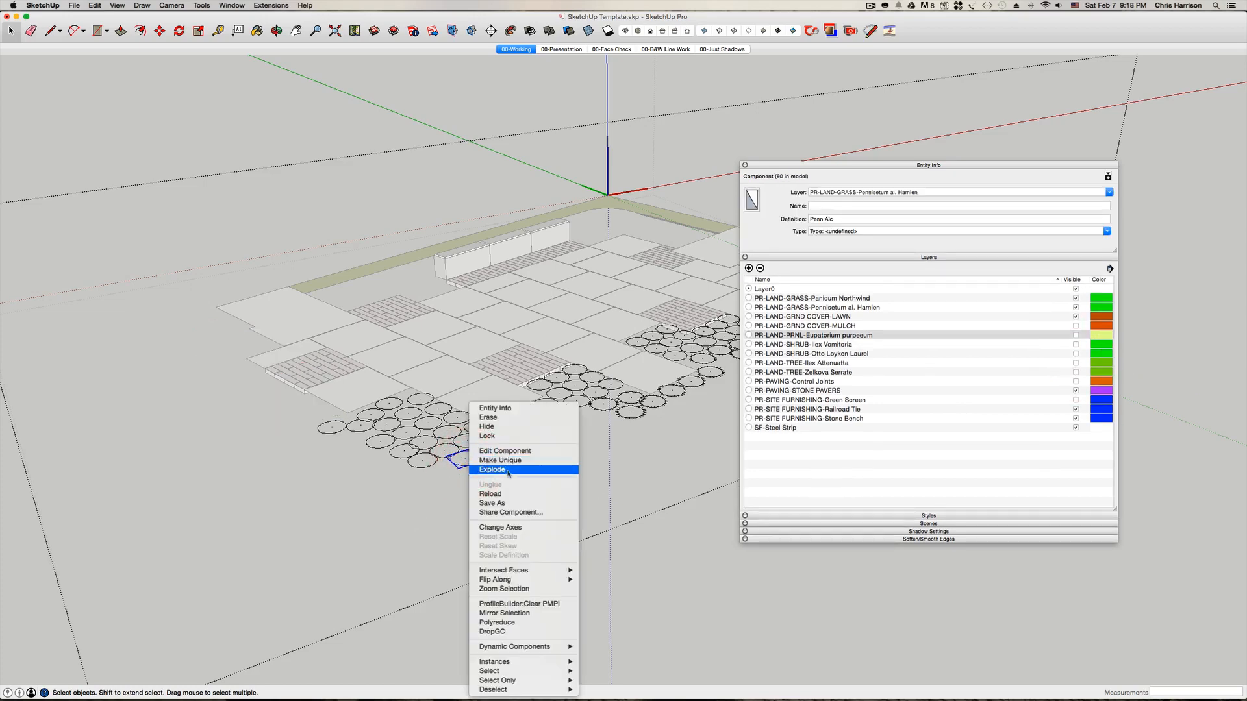
{"action": "left_click", "coordinate": [517, 494]}
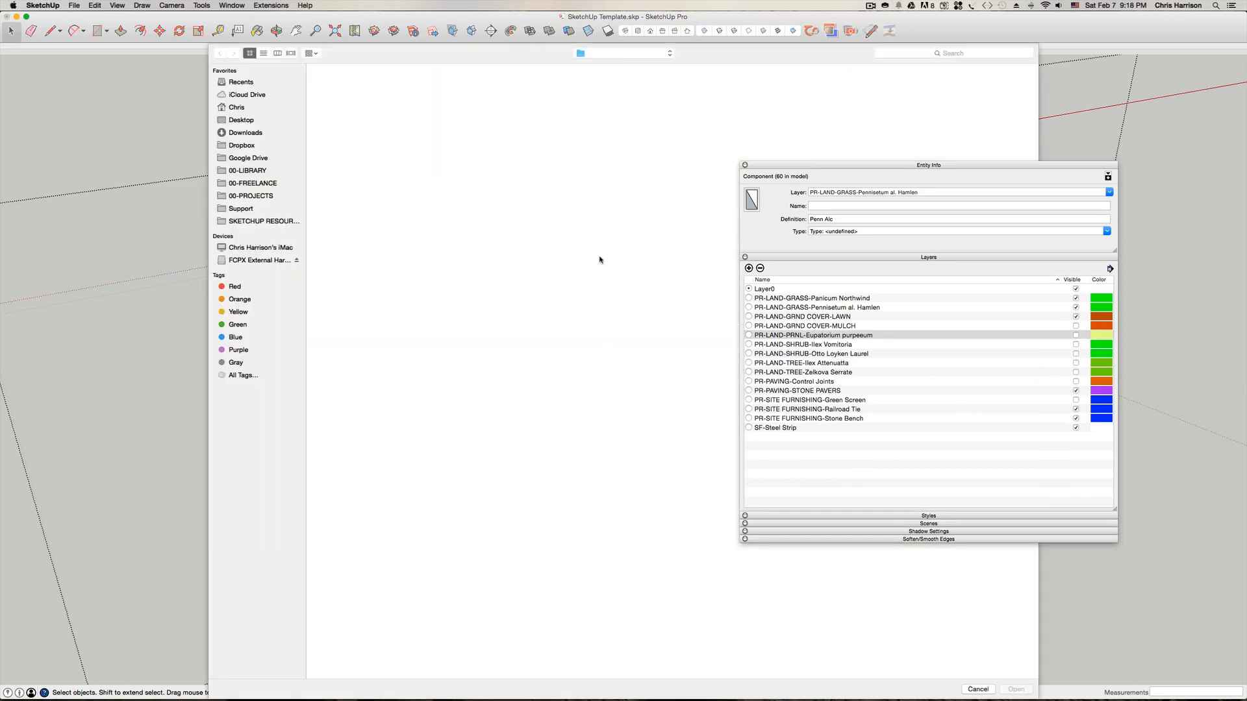
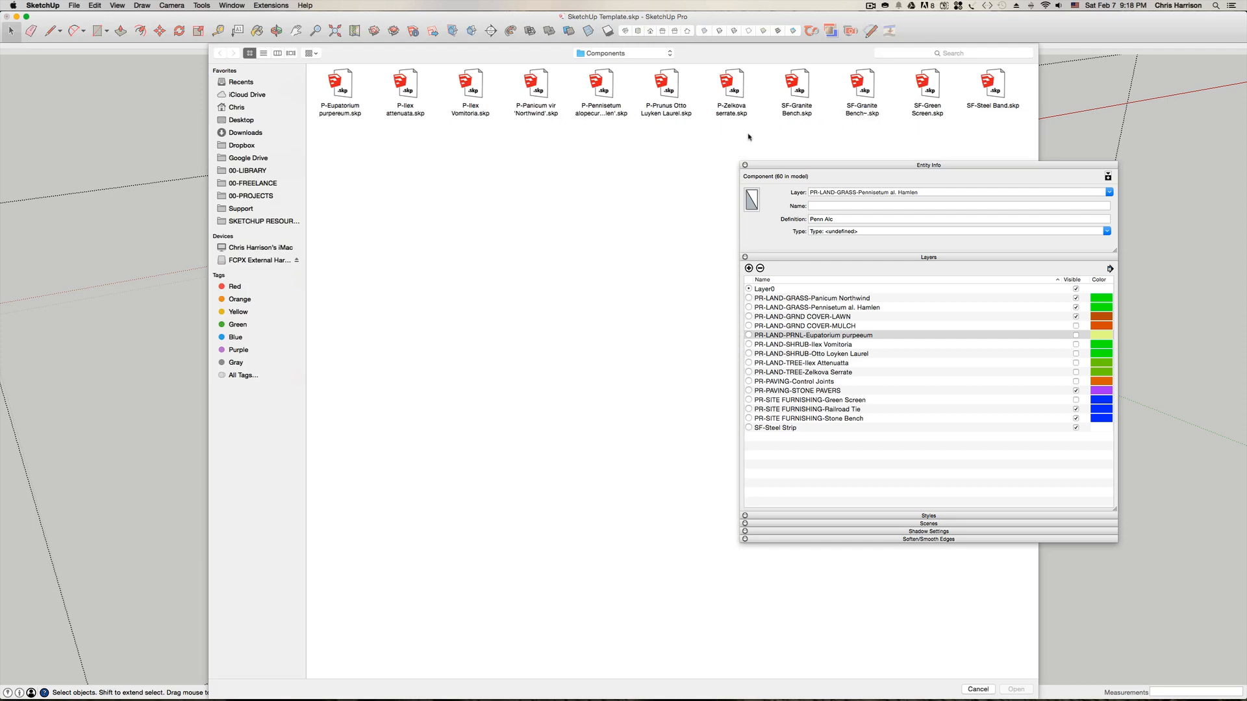
{"action": "left_click", "coordinate": [621, 114]}
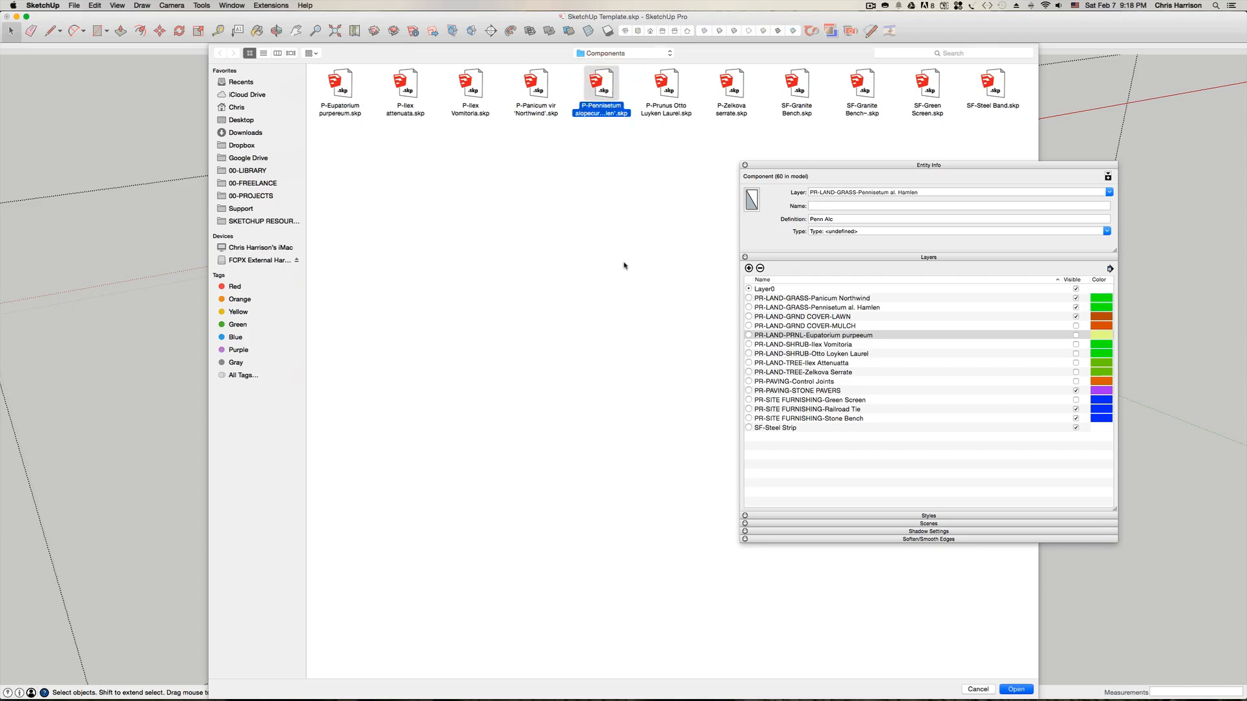
{"action": "key", "text": "Return"}
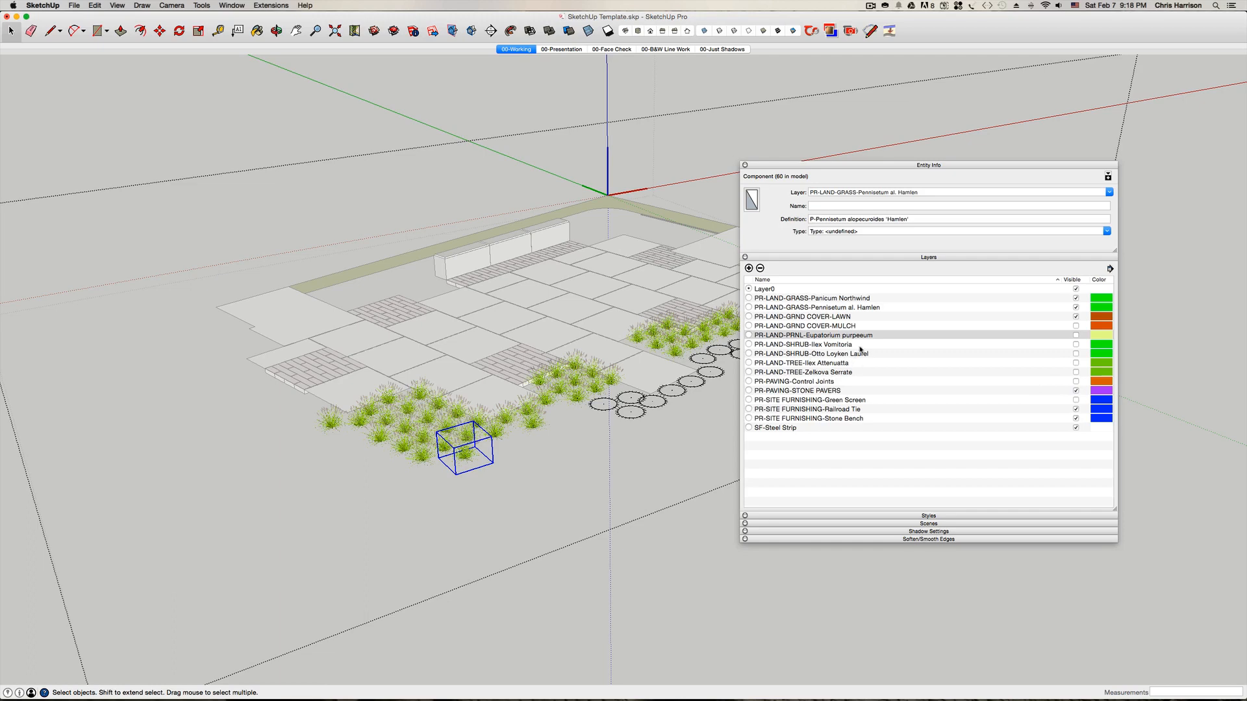
{"action": "left_click", "coordinate": [873, 307]}
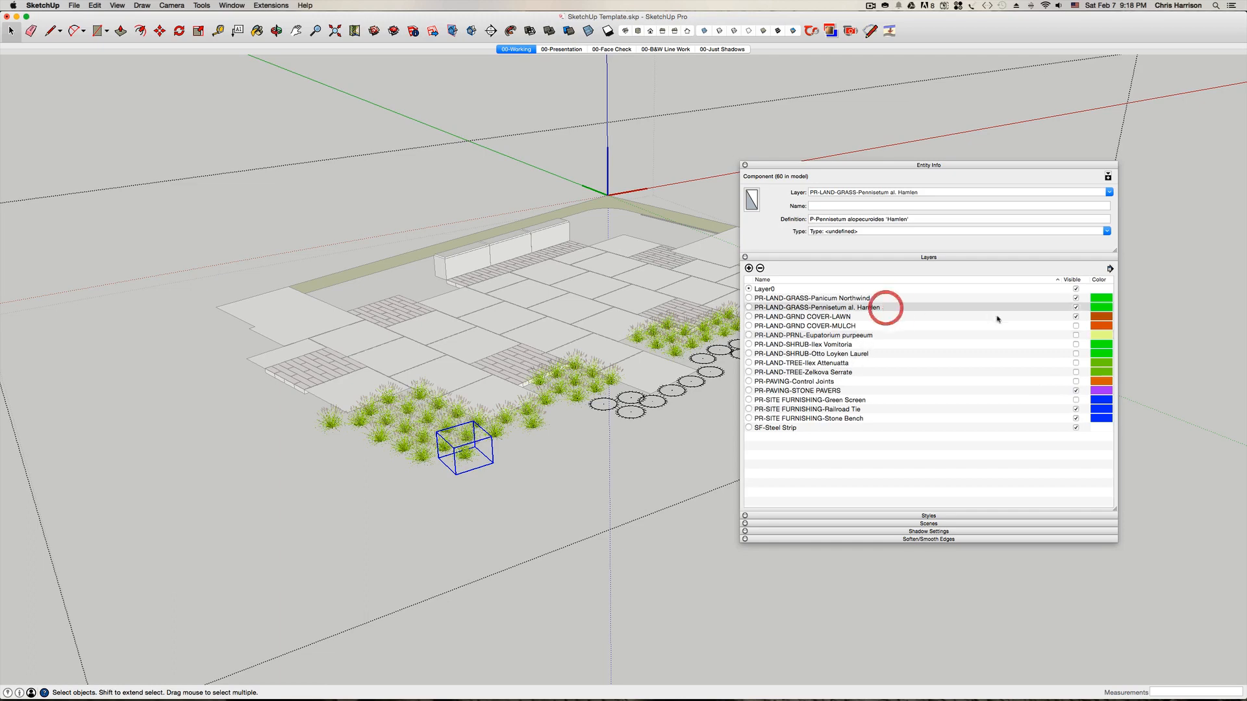
{"action": "left_click", "coordinate": [1075, 308]}
- Reload the remaining Northwind grass symbols along the paving edge from P-Panicum vir 'Northwind'.skp
{"action": "middle_click_drag", "start_coordinate": [599, 417], "coordinate": [635, 431]}
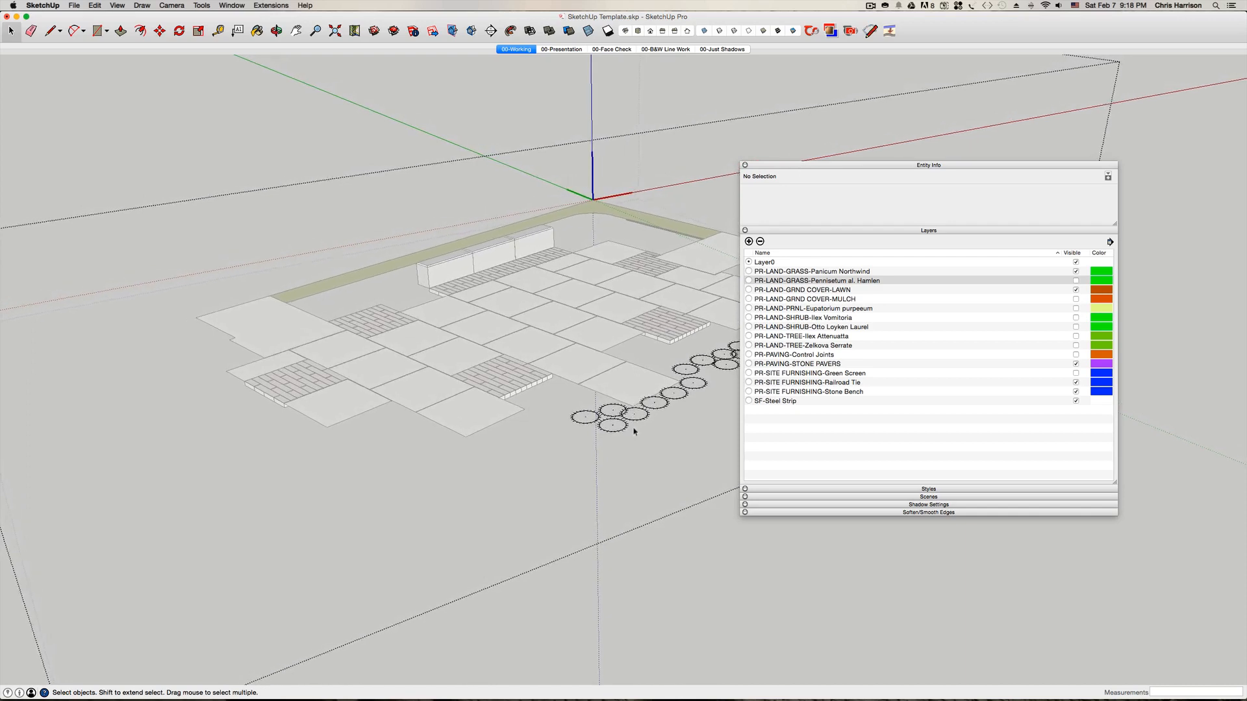
{"action": "left_click", "coordinate": [618, 433]}
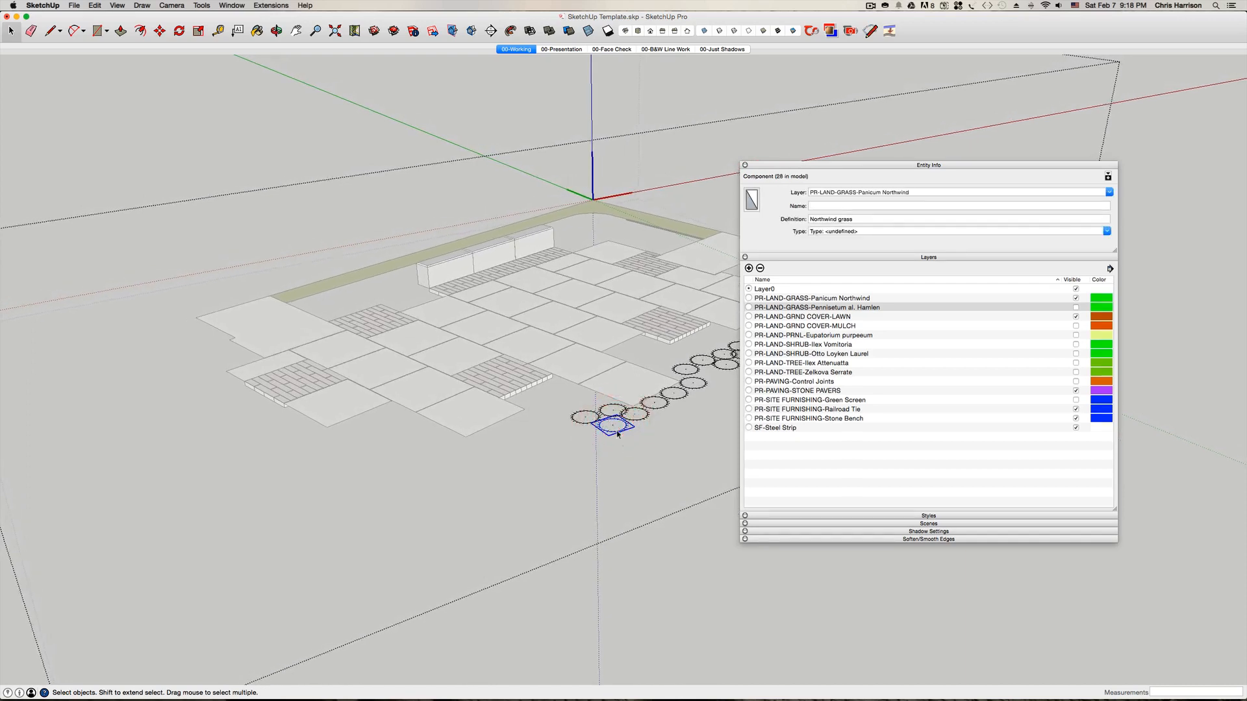
{"action": "right_click", "coordinate": [618, 434]}
{"action": "left_click", "coordinate": [656, 491]}
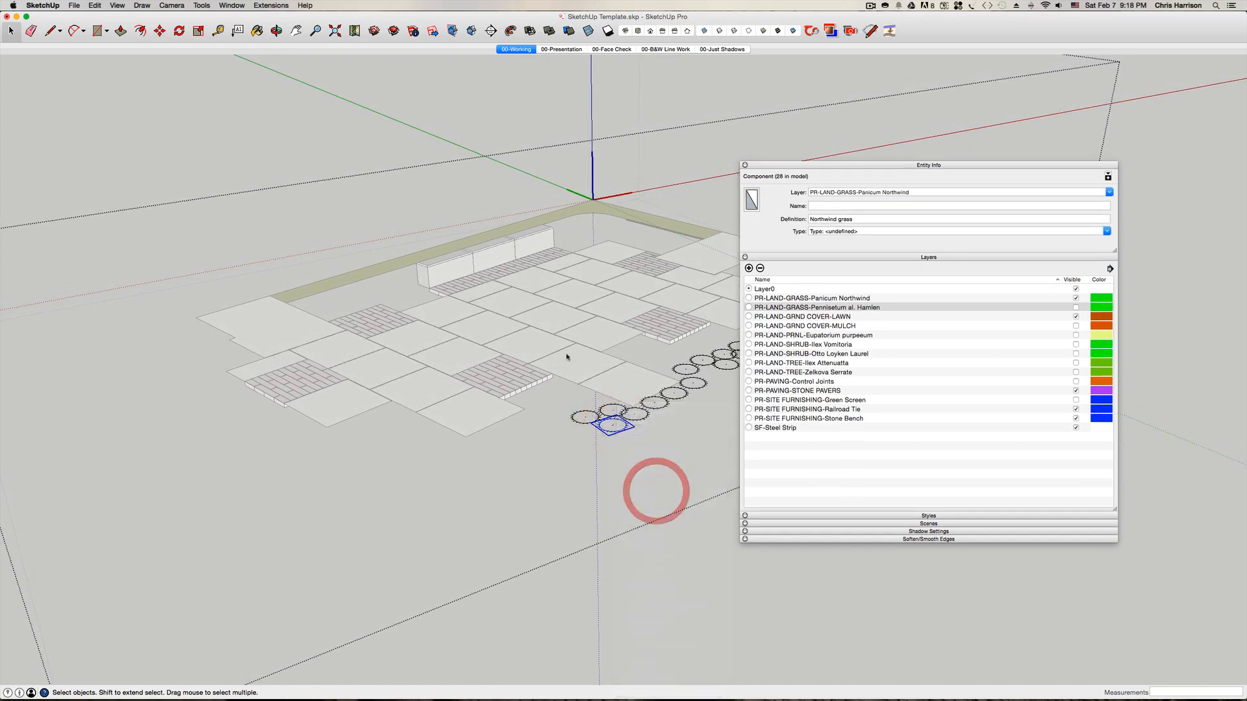
{"action": "left_click", "coordinate": [540, 93]}
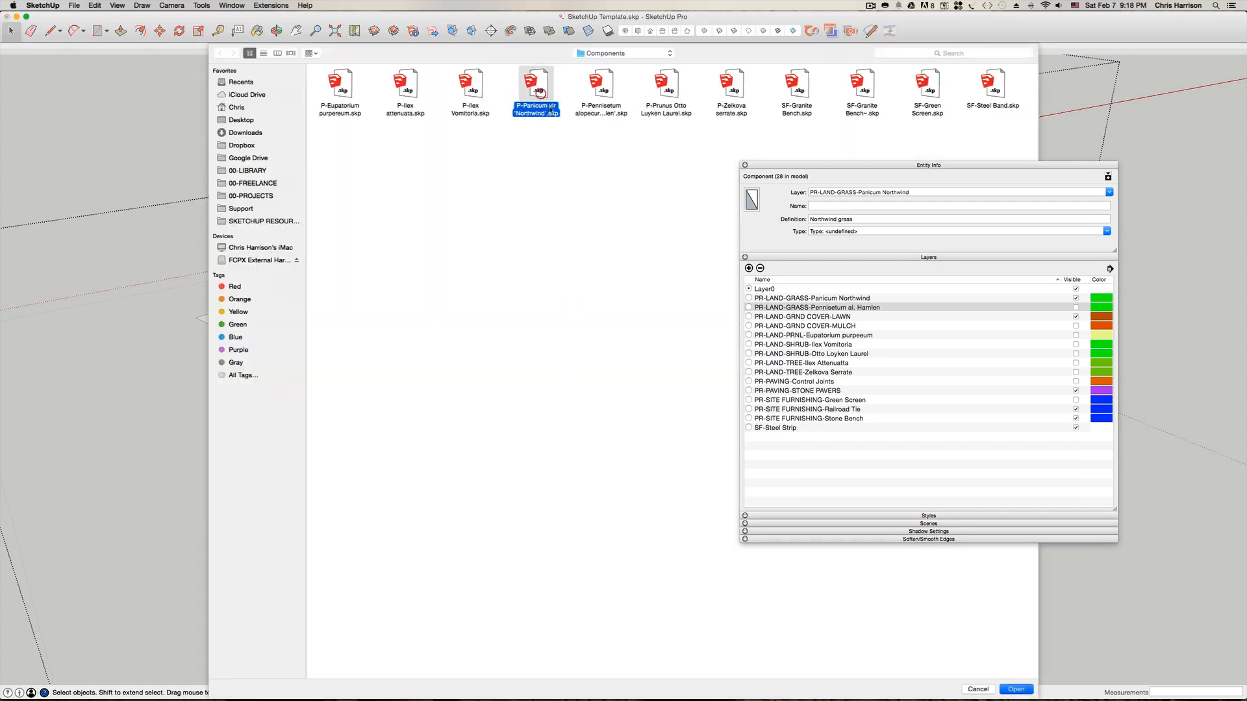
{"action": "key", "text": "Return"}
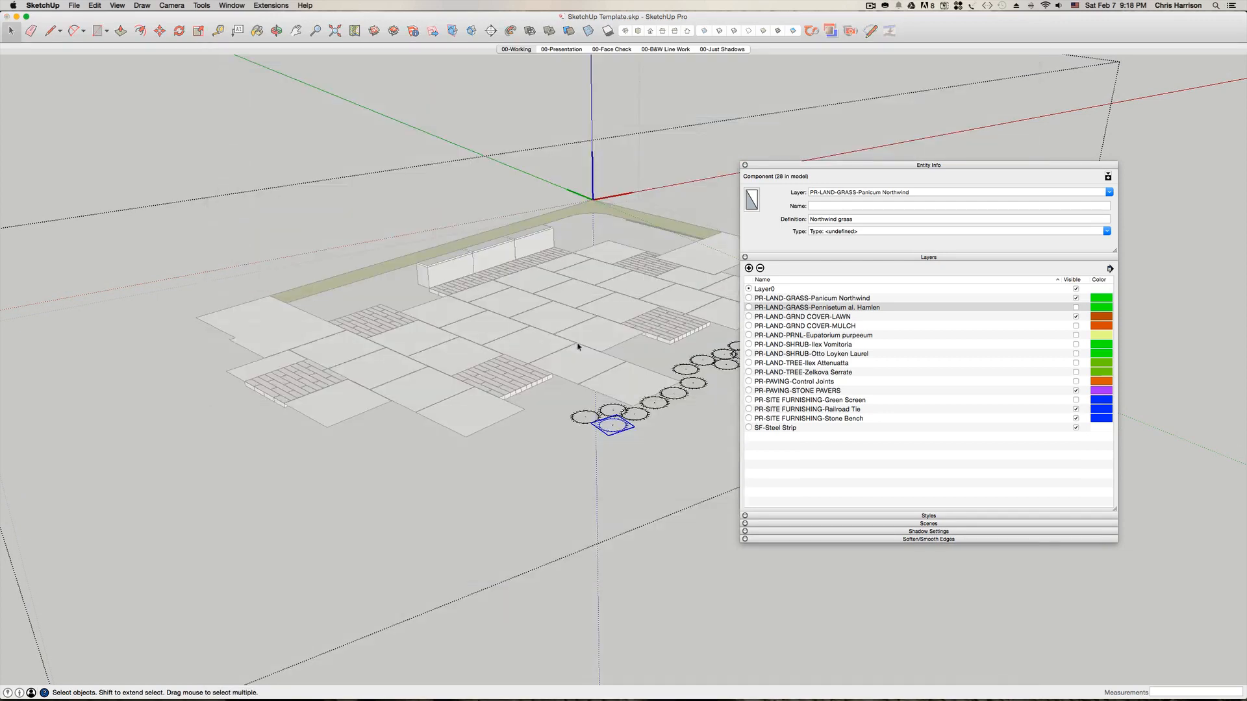
{"action": "middle_click_drag", "start_coordinate": [652, 377], "coordinate": [681, 371], "text": "shift"}
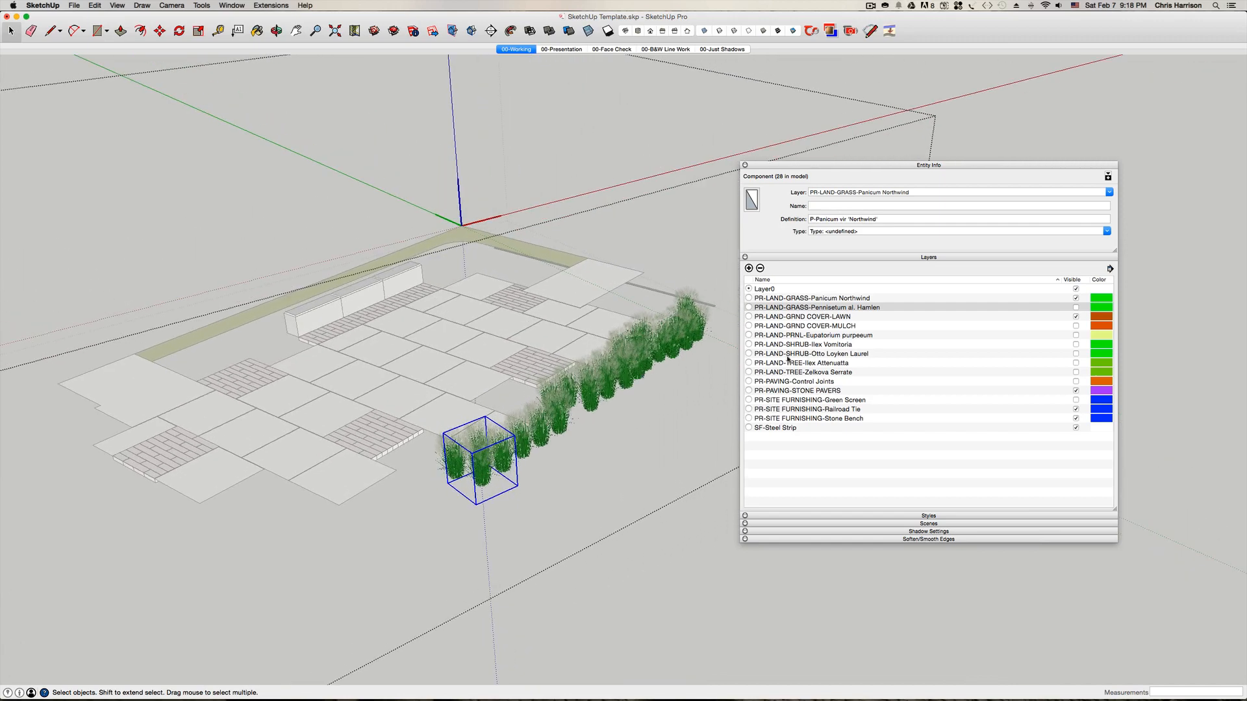
{"action": "left_click", "coordinate": [1076, 317]}
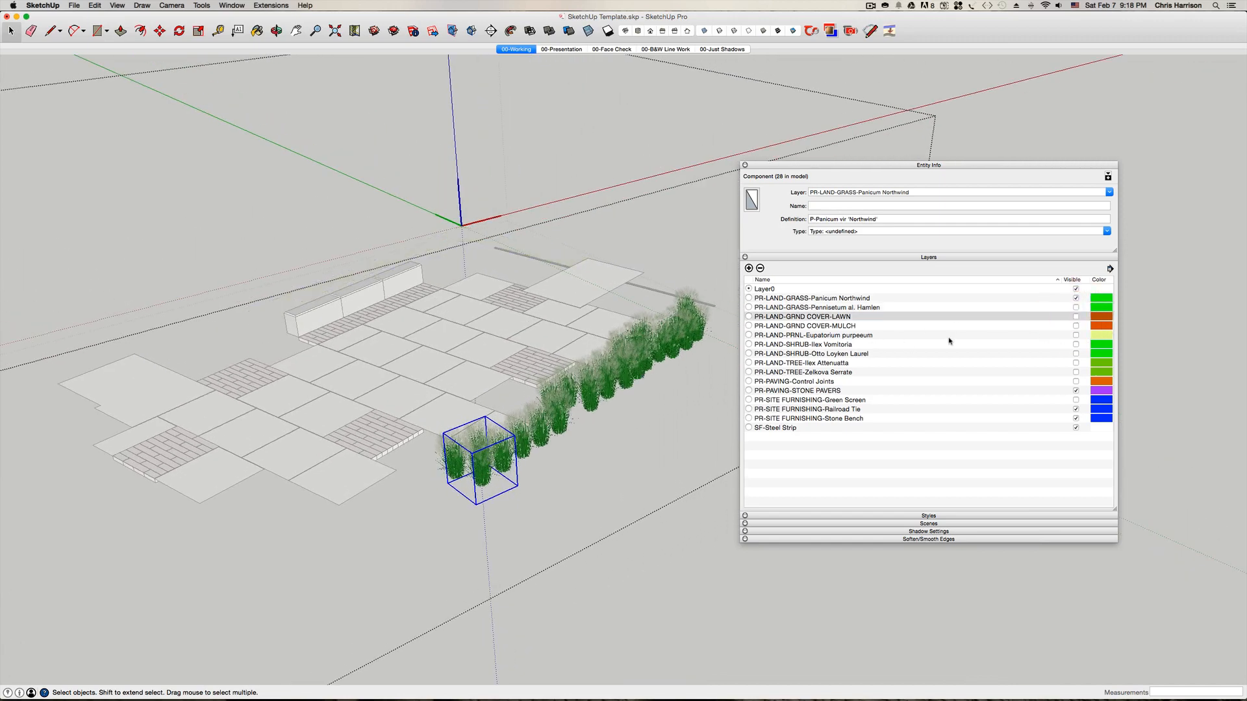
{"action": "left_click", "coordinate": [1076, 317]}
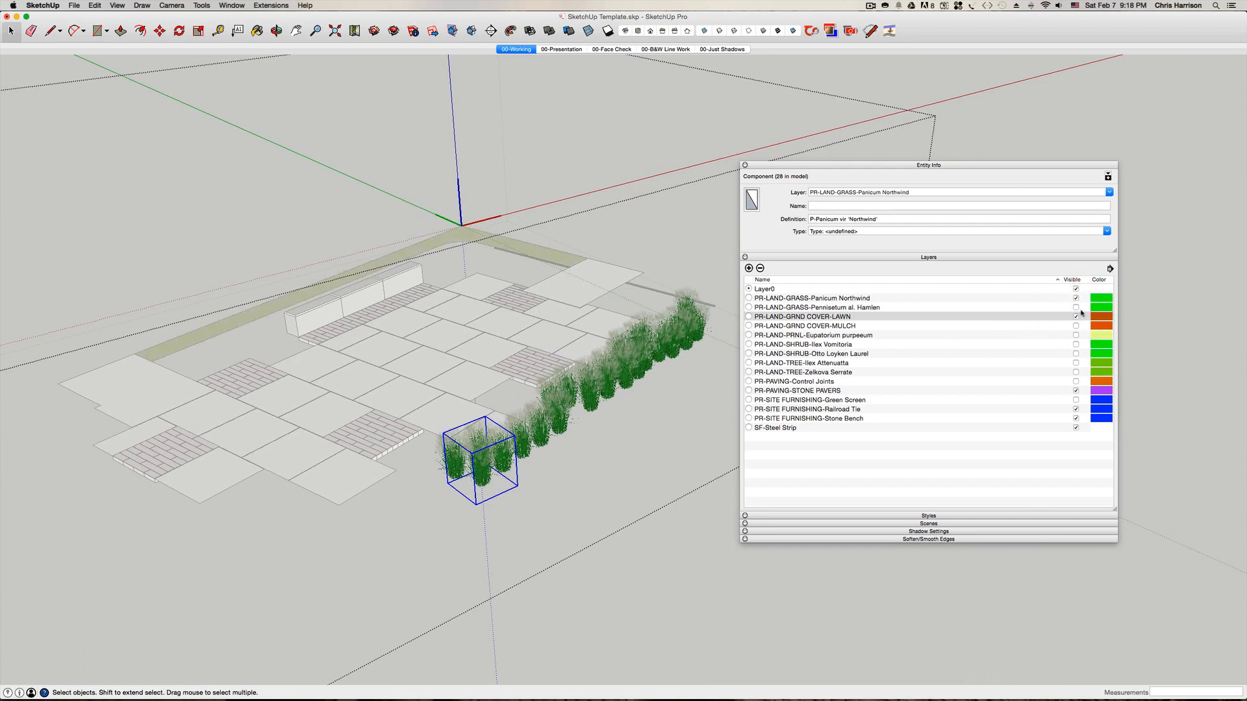
{"action": "left_click", "coordinate": [869, 307]}
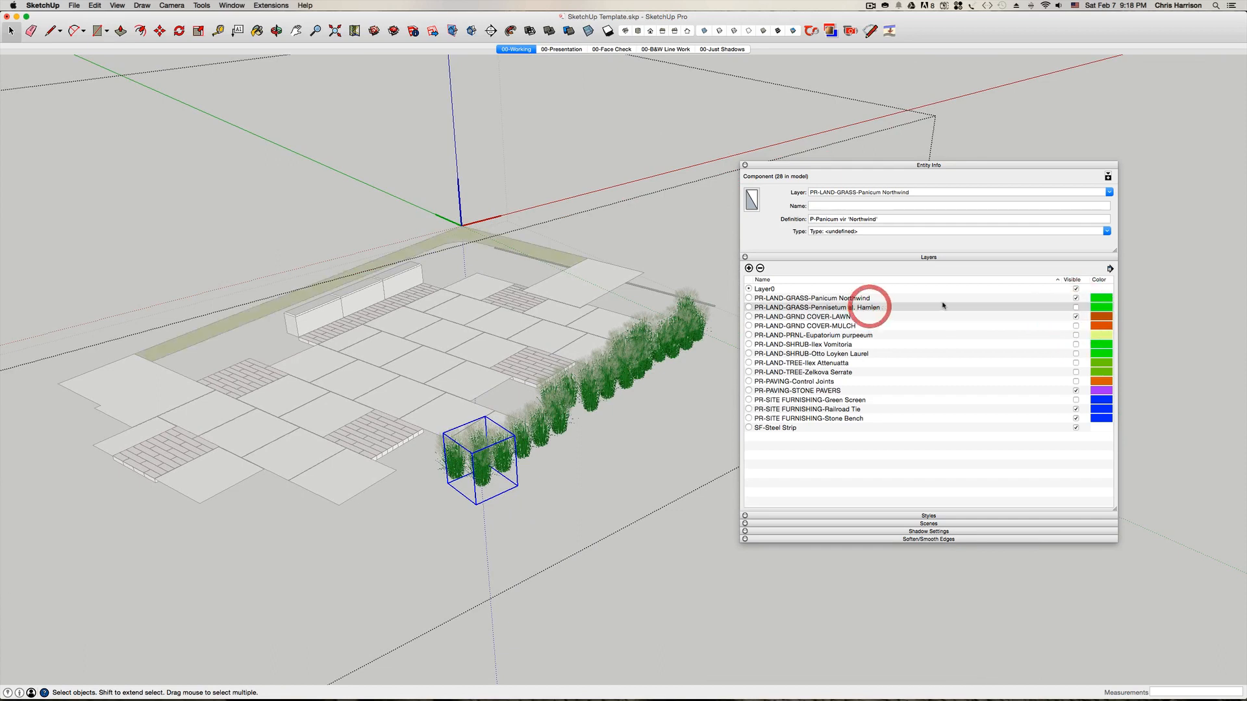
{"action": "left_click", "coordinate": [862, 298]}
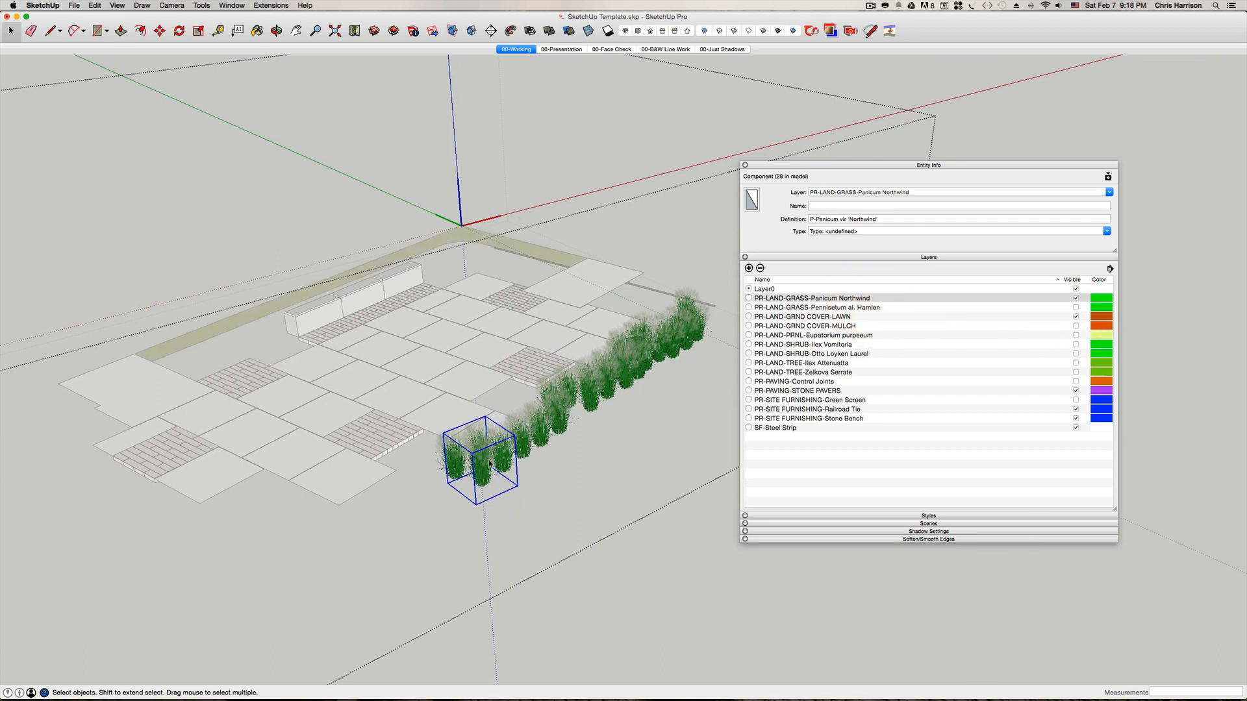
- Select all instances of the P-Panicum vir 'Northwind' grass component
{"action": "scroll", "coordinate": [487, 460], "scroll_direction": "up", "scroll_amount": 3}
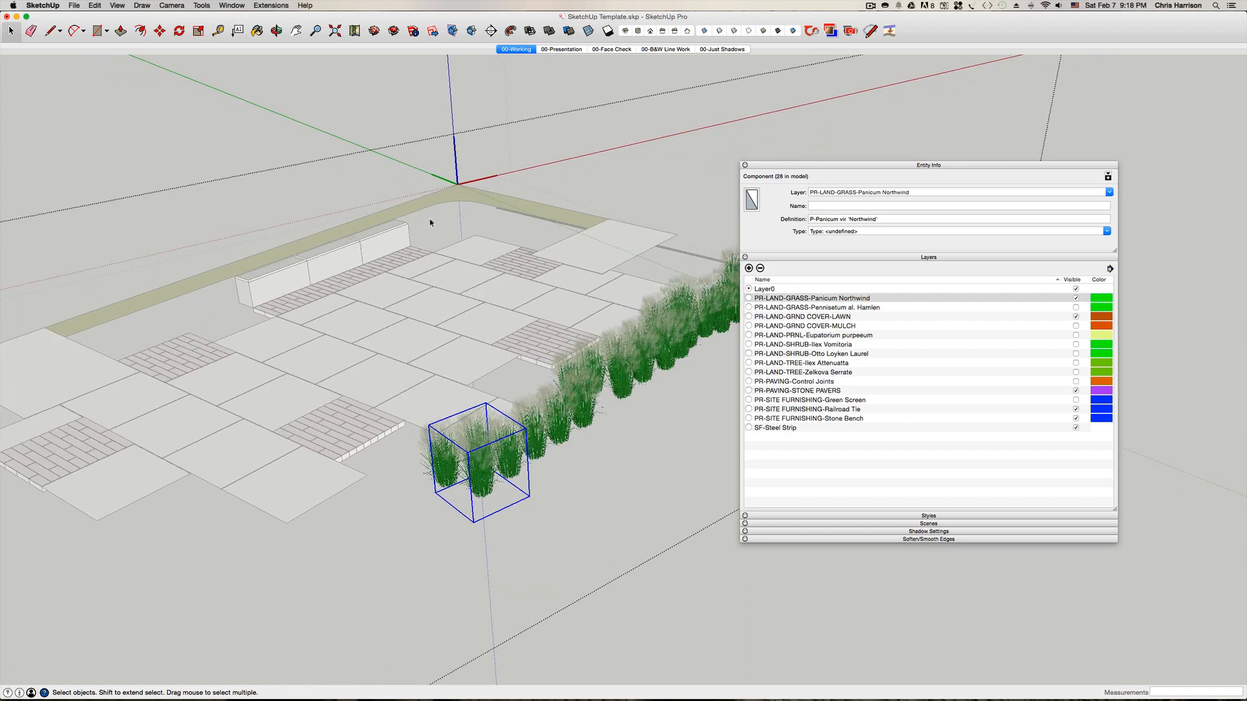
{"action": "right_click", "coordinate": [482, 465]}
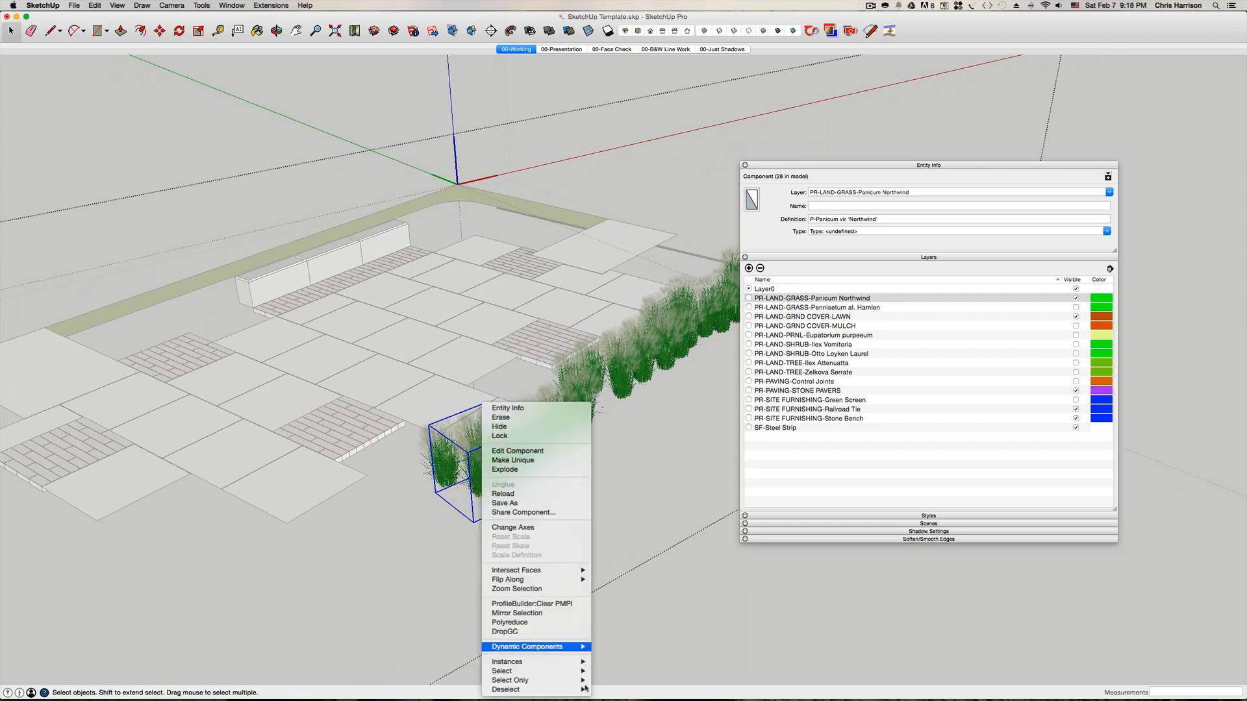
{"action": "mouse_move", "coordinate": [577, 665]}
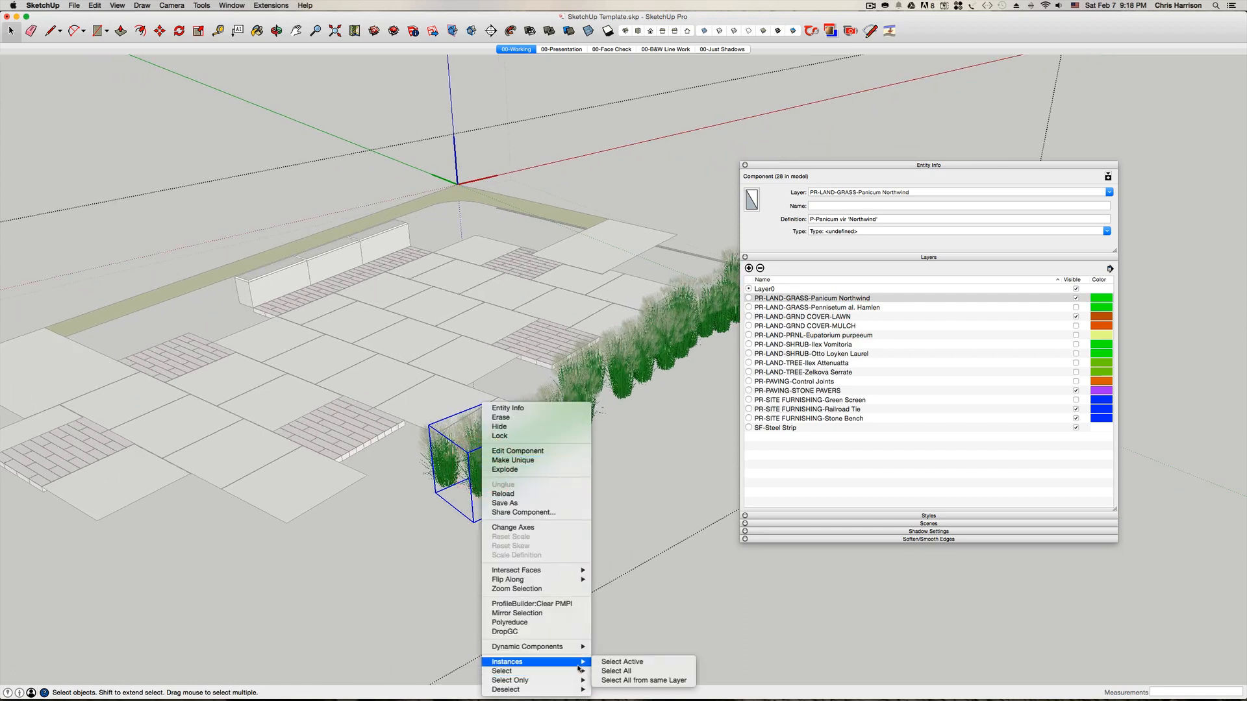
{"action": "left_click", "coordinate": [620, 671]}
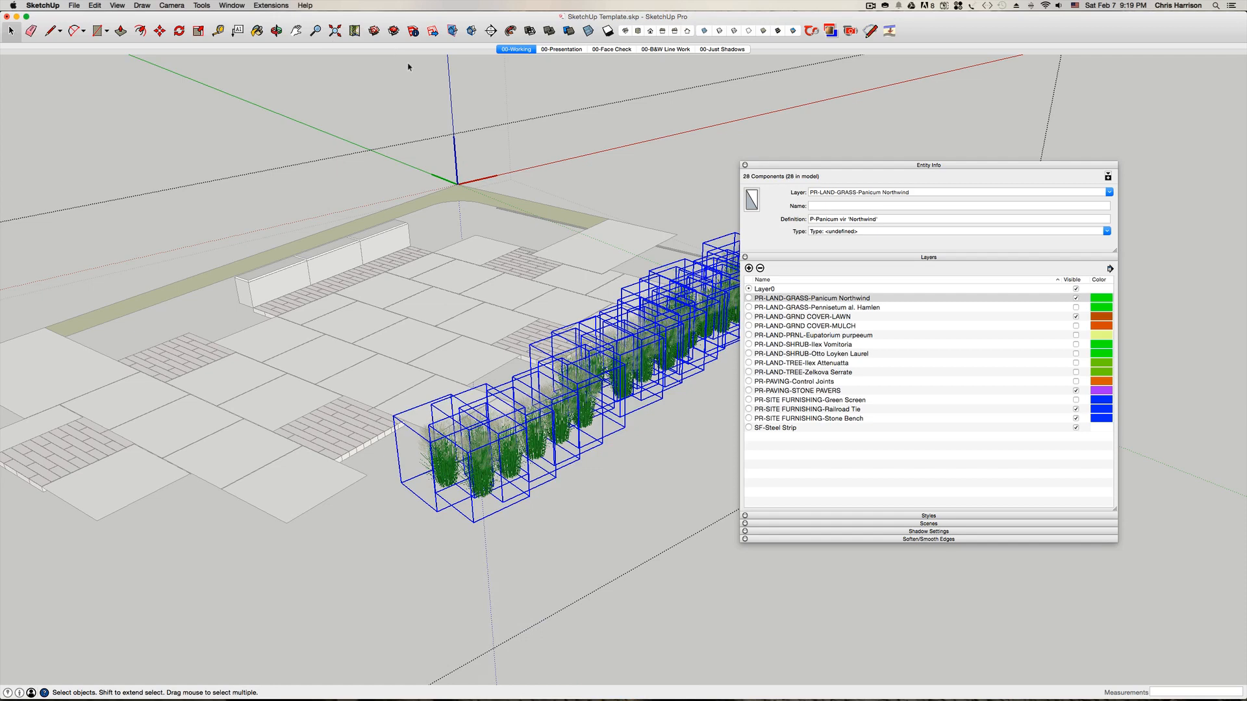
- Randomly scale the selected Northwind grasses with a minimum scale of .95 and a maximum scale of 1.3, then deselect them
{"action": "left_click", "coordinate": [272, 6]}
{"action": "mouse_move", "coordinate": [276, 28]}
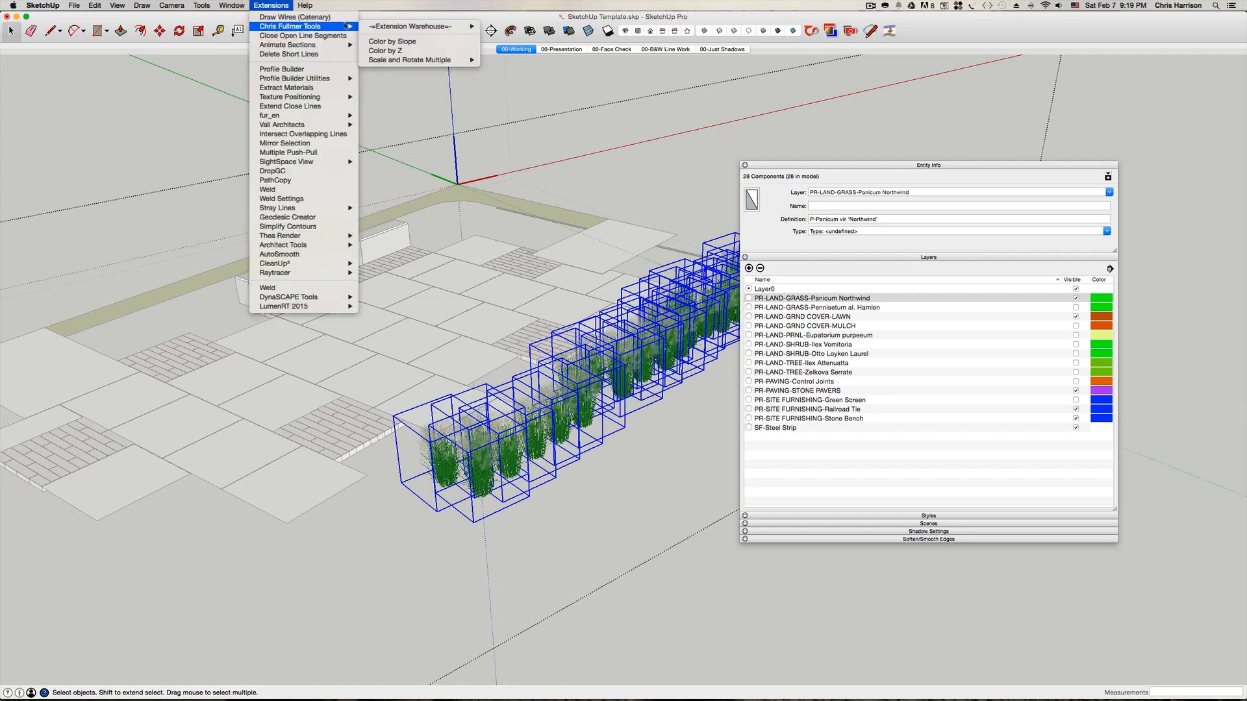
{"action": "mouse_move", "coordinate": [420, 62]}
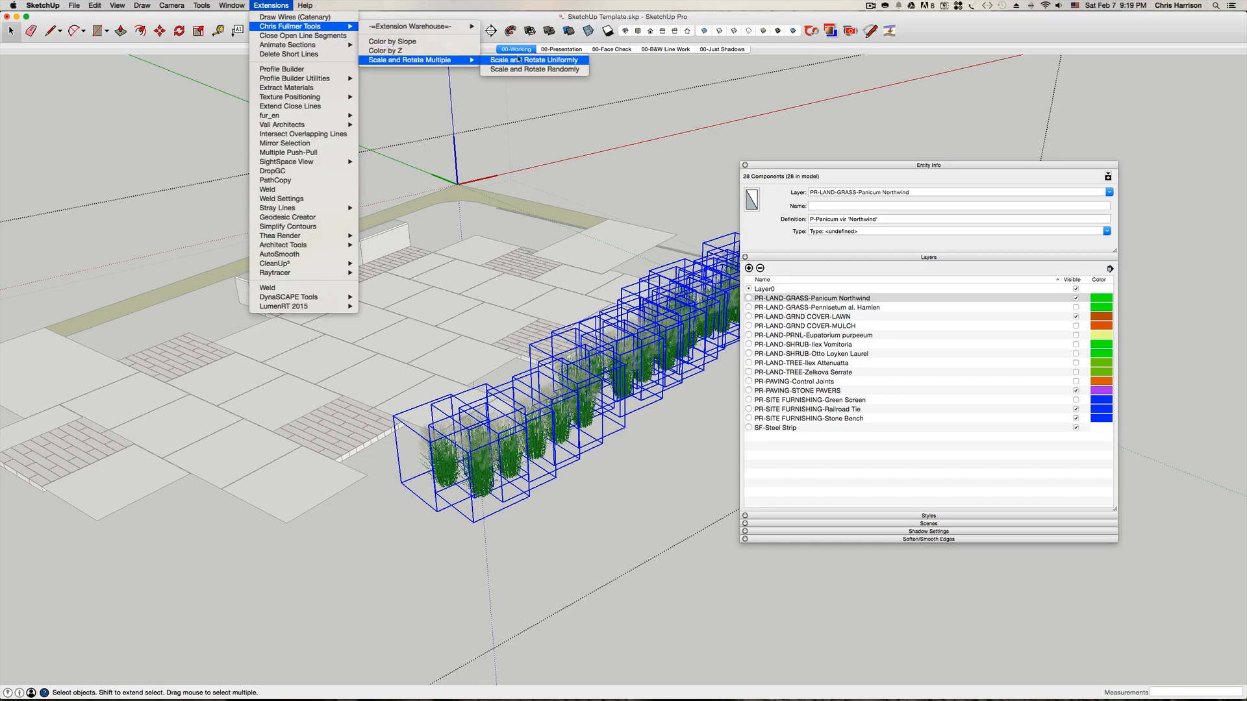
{"action": "left_click", "coordinate": [544, 69]}
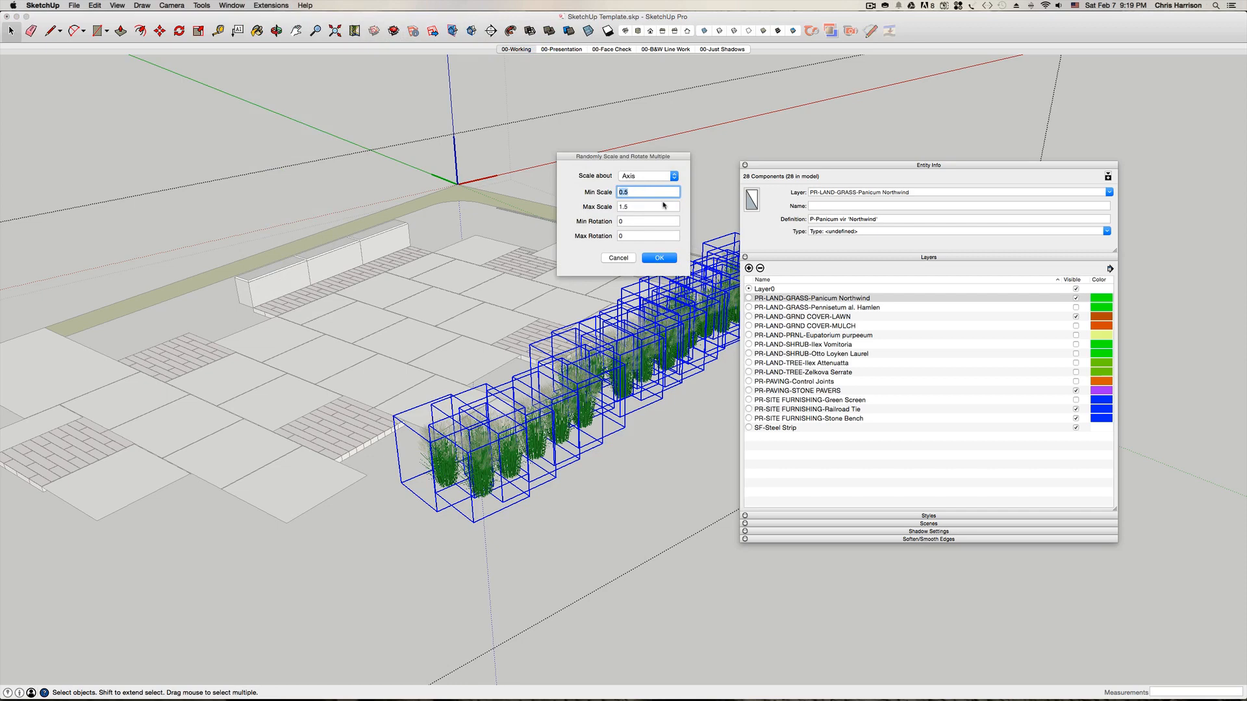
{"action": "type", "text": ".95"}
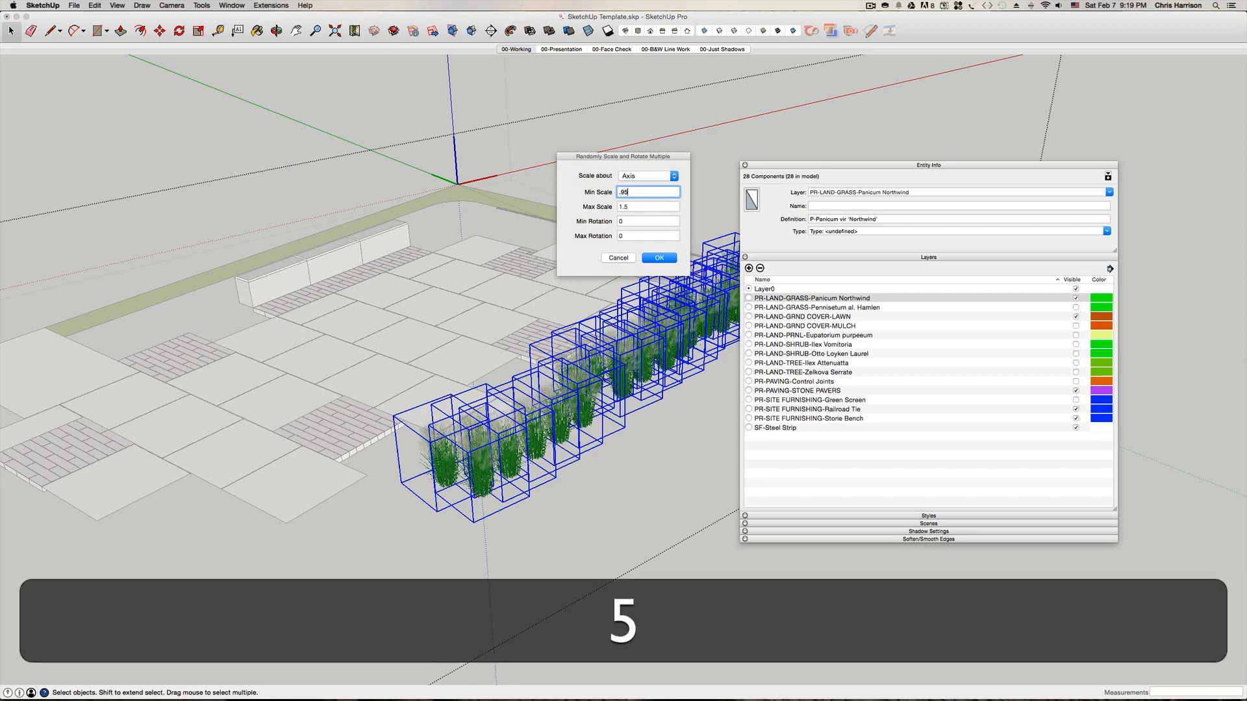
{"action": "left_click", "coordinate": [628, 209]}
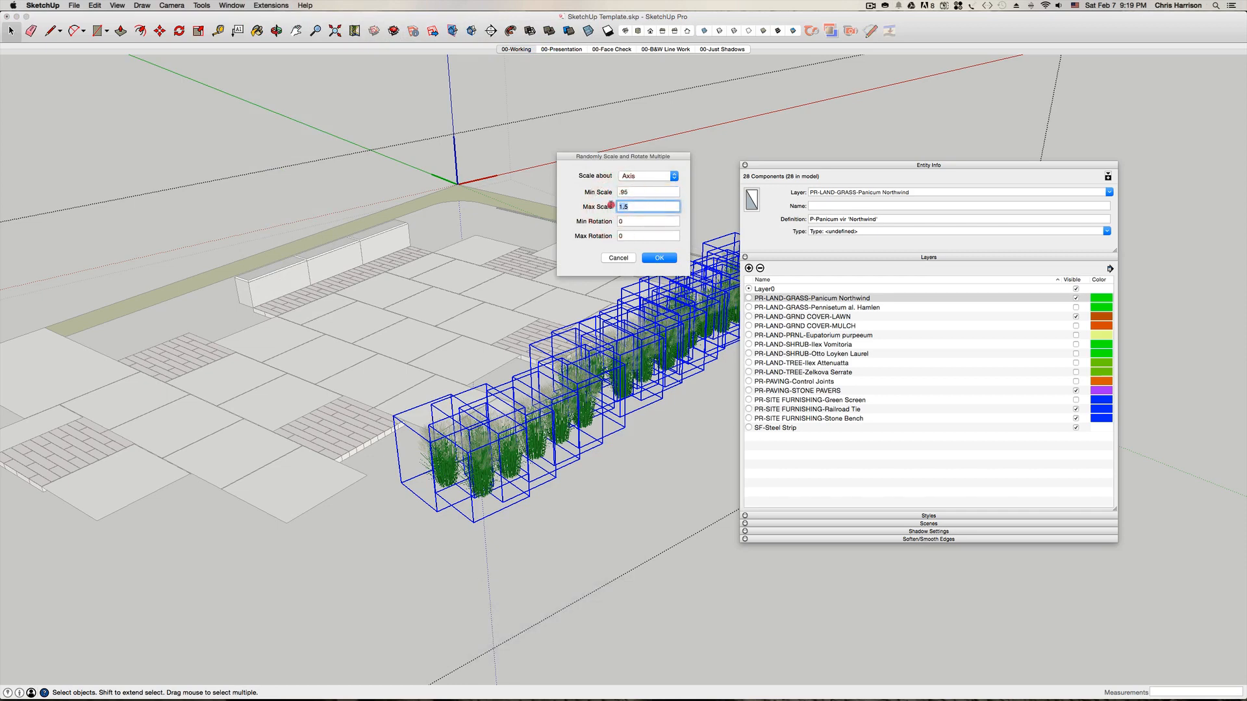
{"action": "double_click", "coordinate": [624, 207]}
{"action": "type", "text": "1.3"}
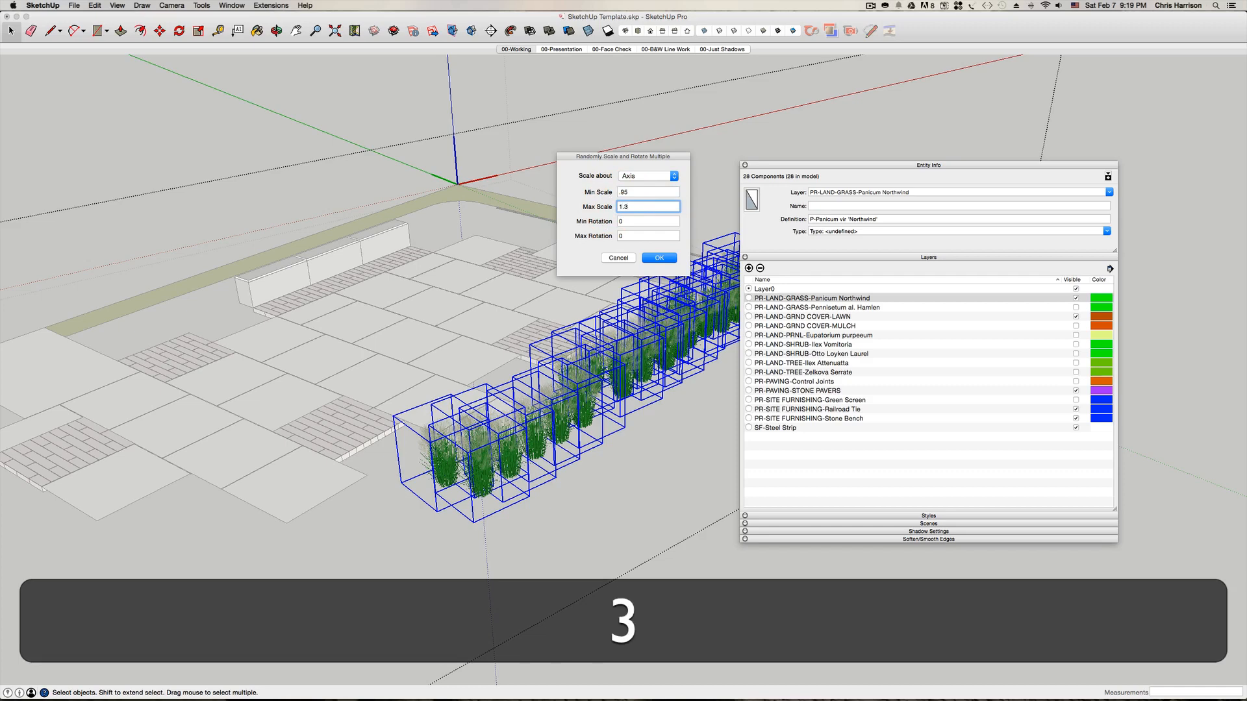
{"action": "key", "text": "Return"}
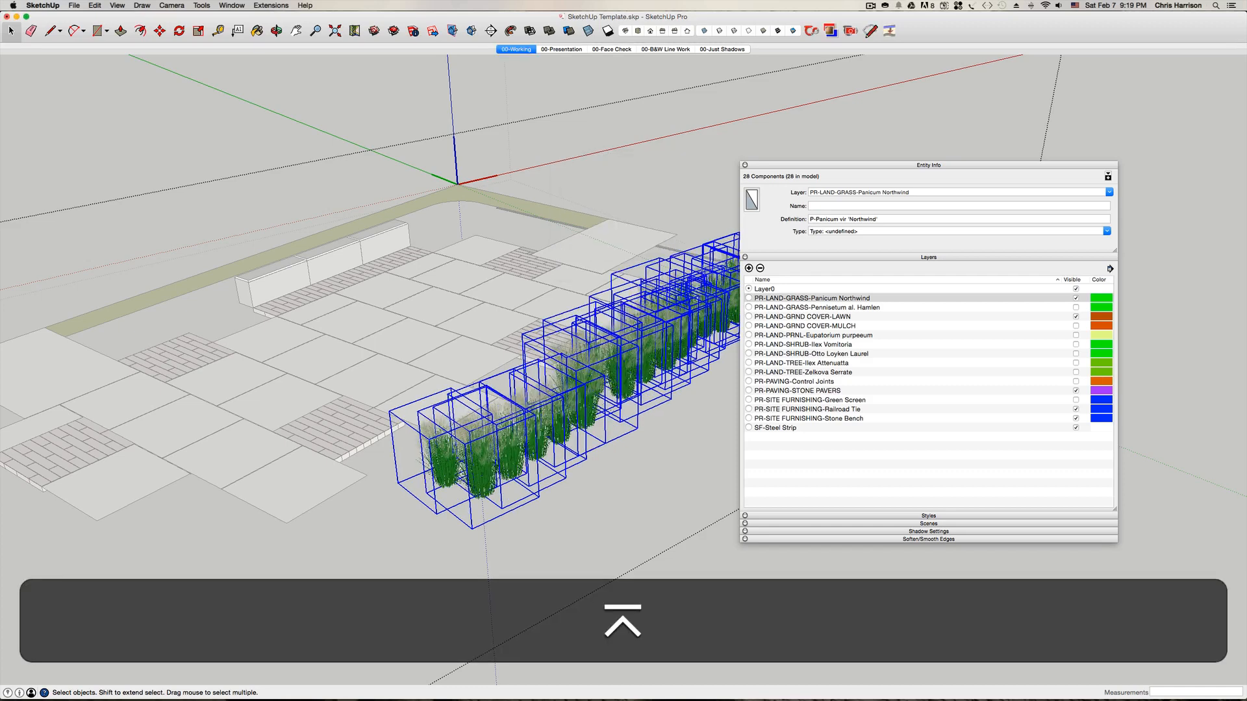
{"action": "left_click", "coordinate": [635, 159]}
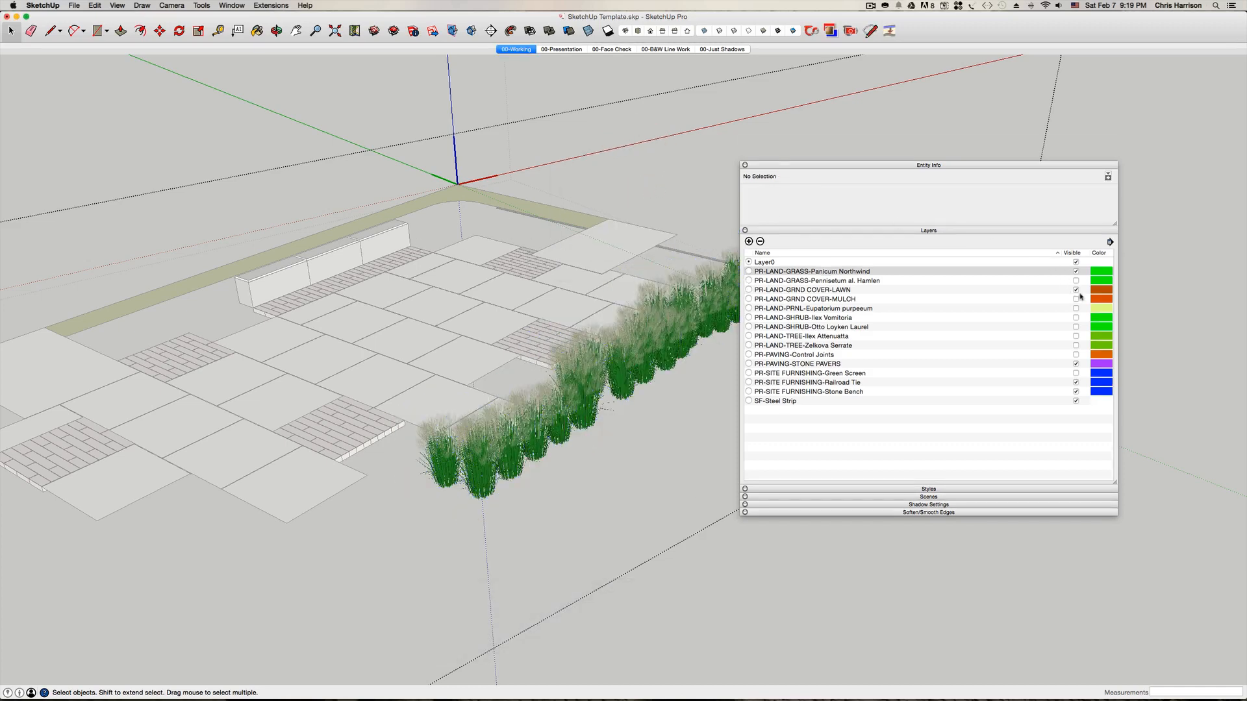
- Switch visibility from the Panicum Northwind layer to the Pennisetum al. Hamlen layer and select all instances of the Hamlen grass component
{"action": "left_click", "coordinate": [1075, 271]}
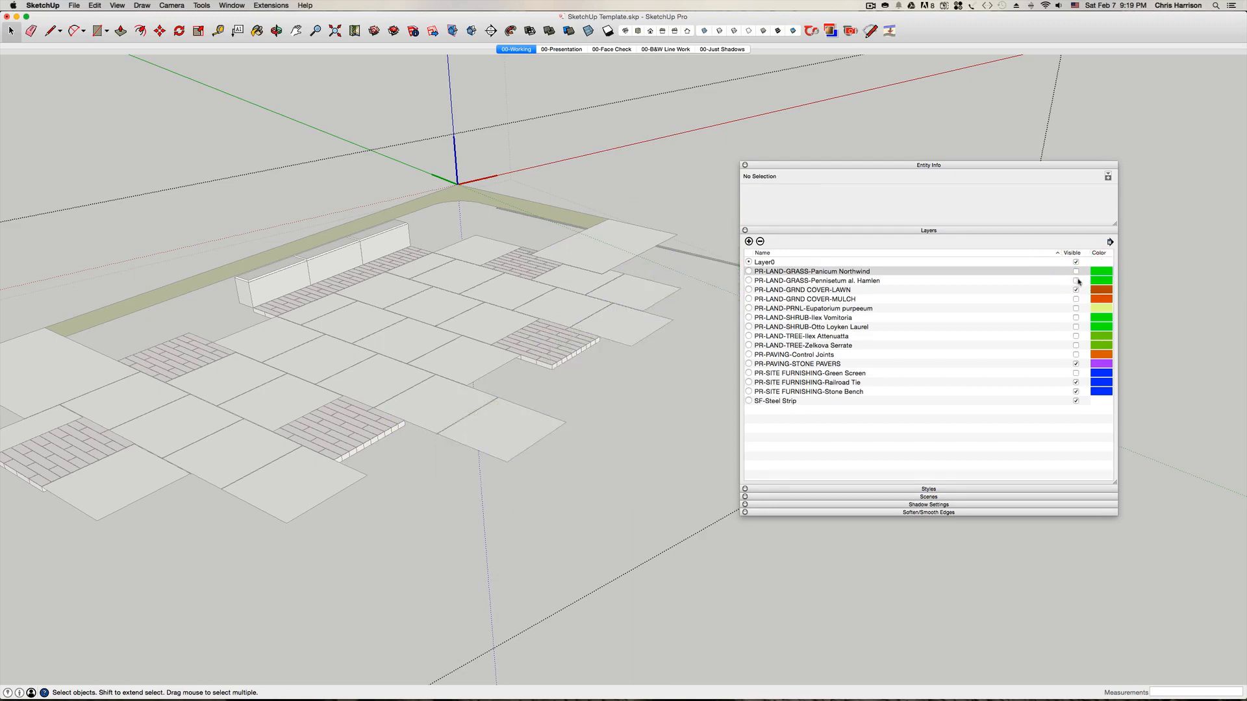
{"action": "left_click", "coordinate": [1076, 280]}
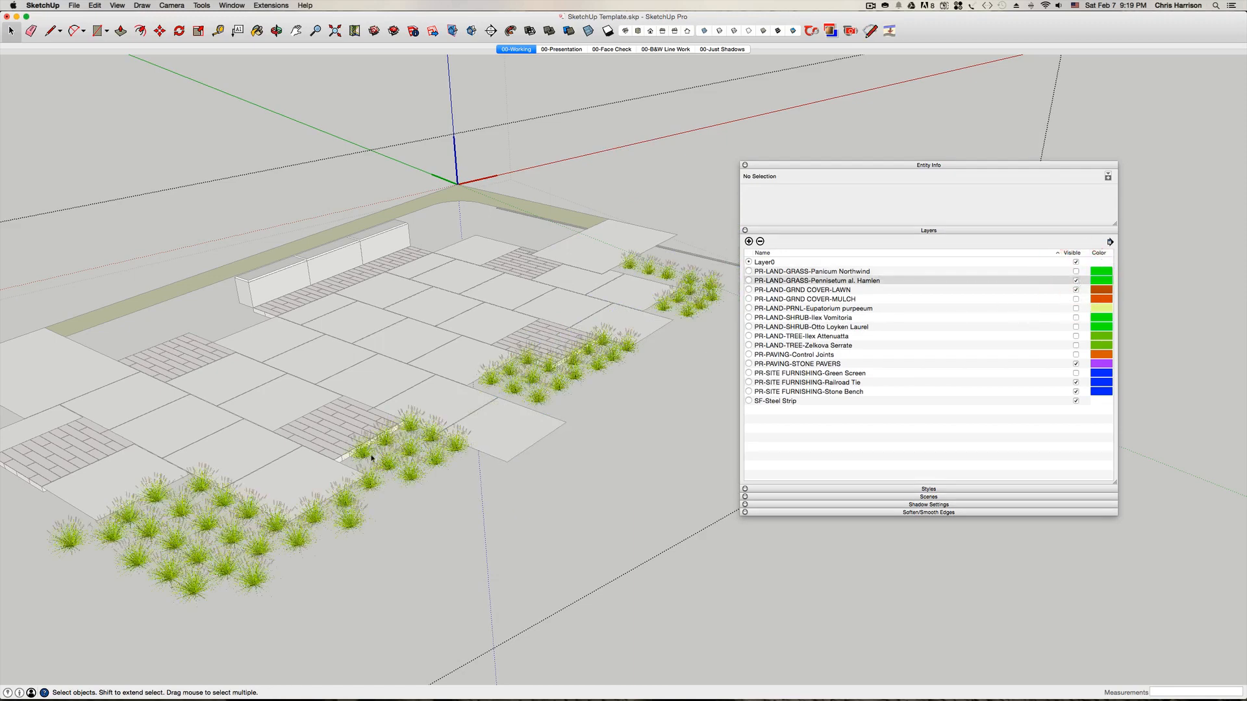
{"action": "left_click", "coordinate": [347, 523]}
{"action": "right_click", "coordinate": [350, 523]}
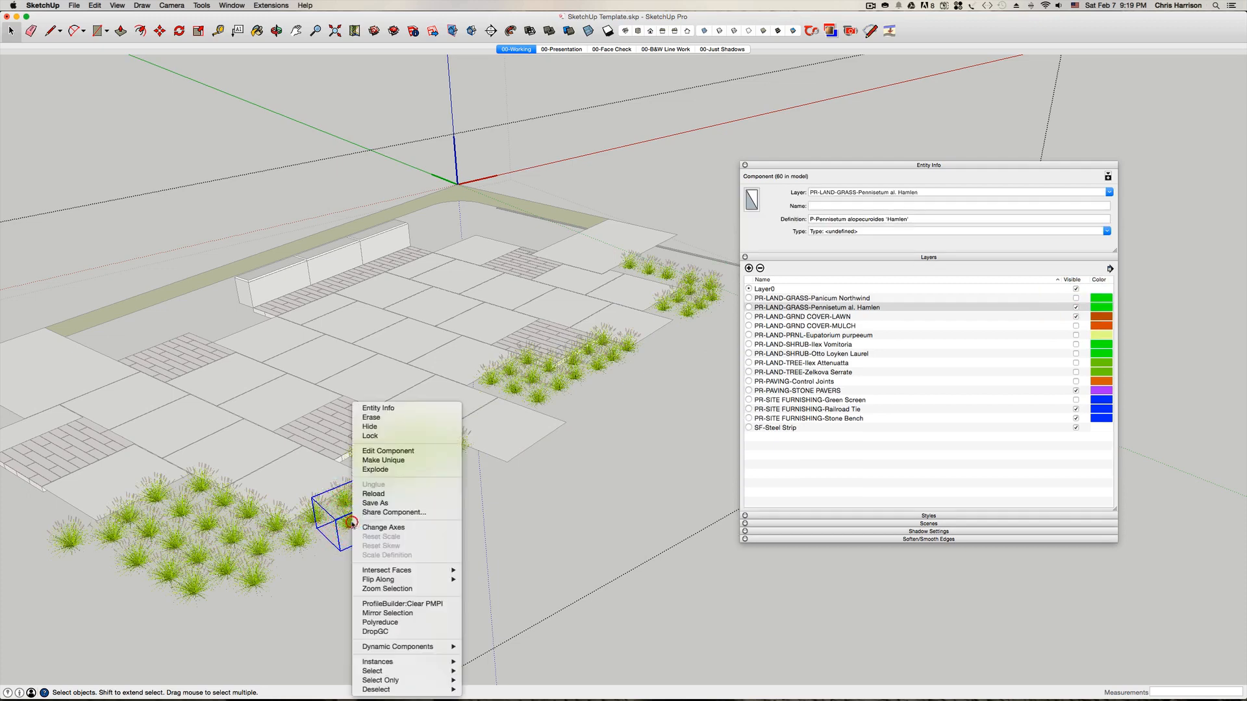
{"action": "mouse_move", "coordinate": [419, 661]}
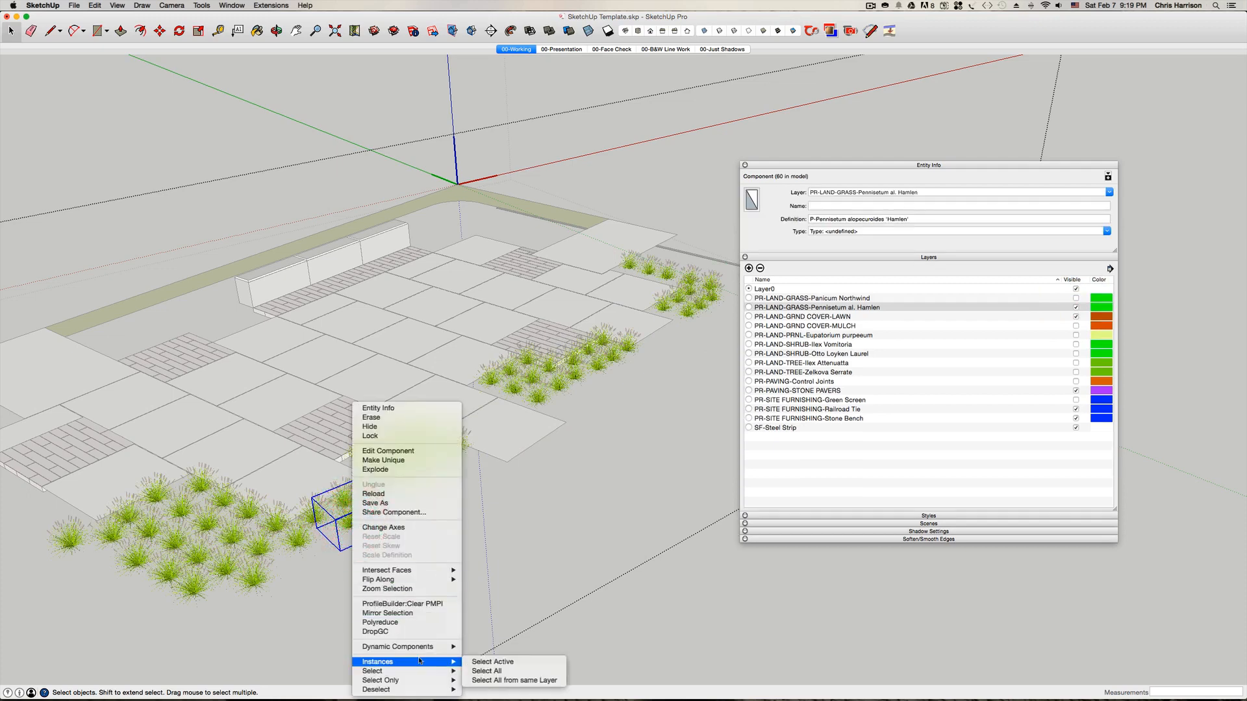
{"action": "left_click", "coordinate": [487, 671]}
- Randomly scale the selected Hamlen grasses with a minimum scale of .95 and clear the selection
{"action": "left_click", "coordinate": [272, 5]}
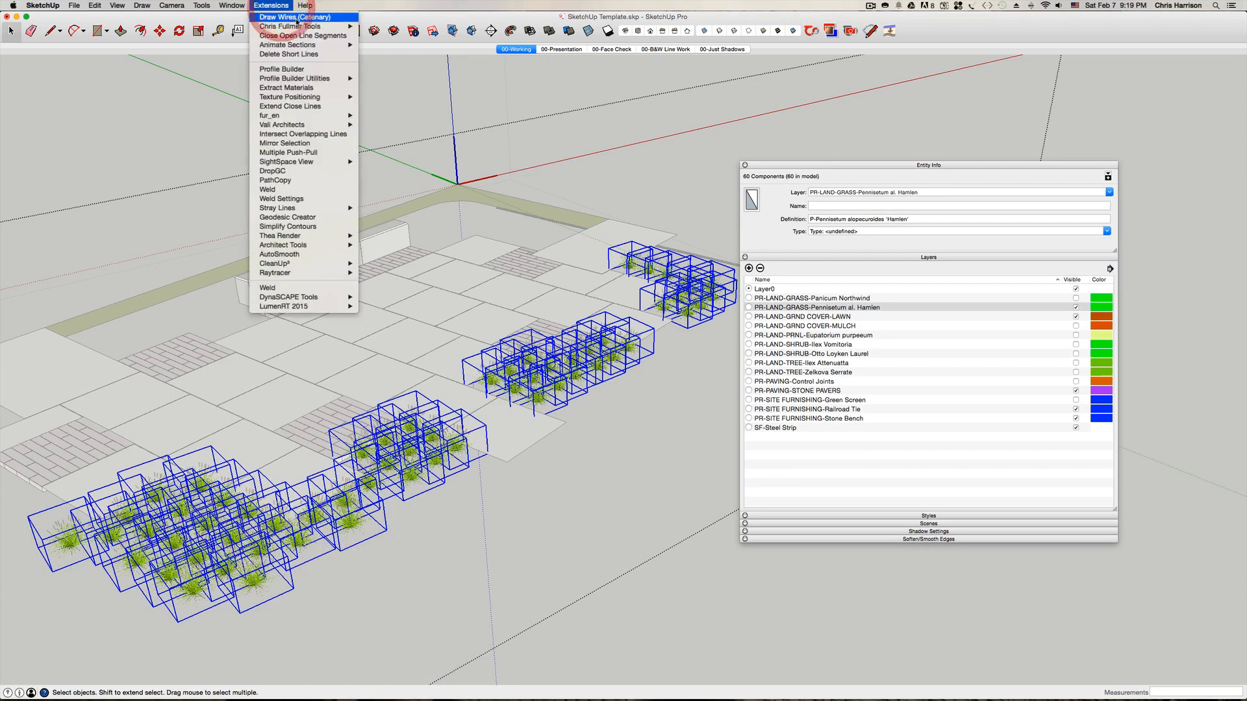
{"action": "mouse_move", "coordinate": [312, 26]}
{"action": "mouse_move", "coordinate": [416, 60]}
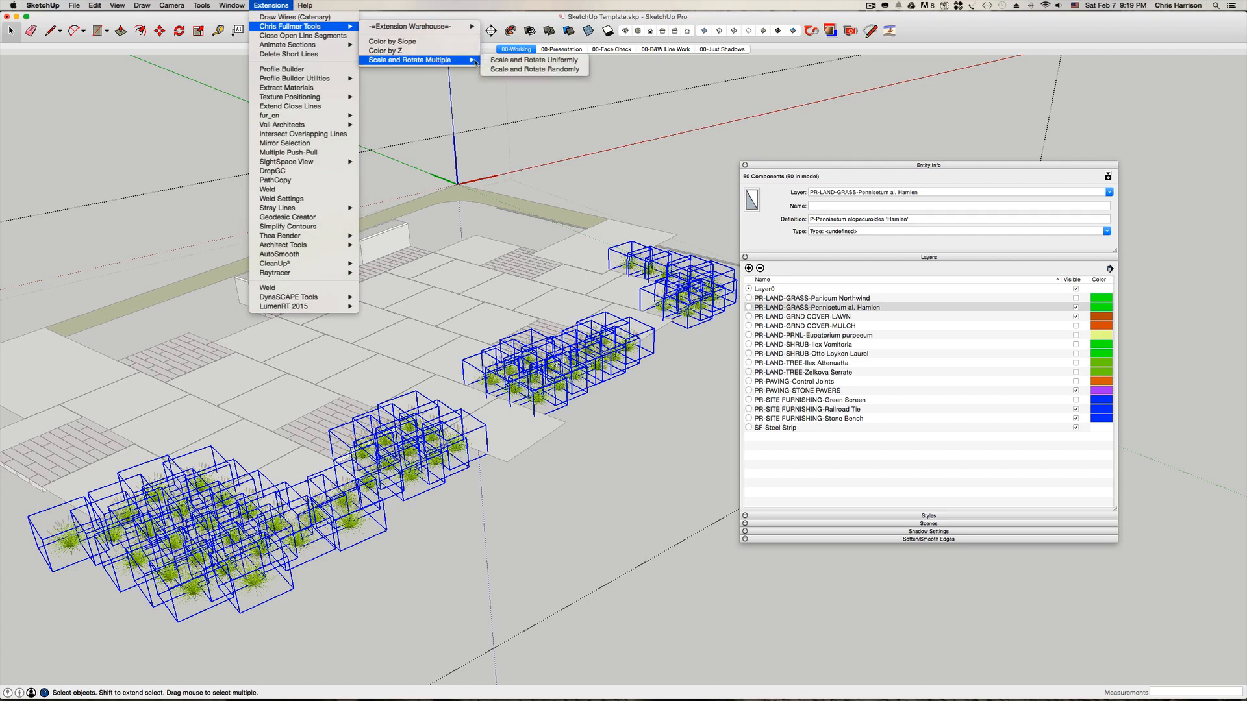
{"action": "left_click", "coordinate": [536, 69]}
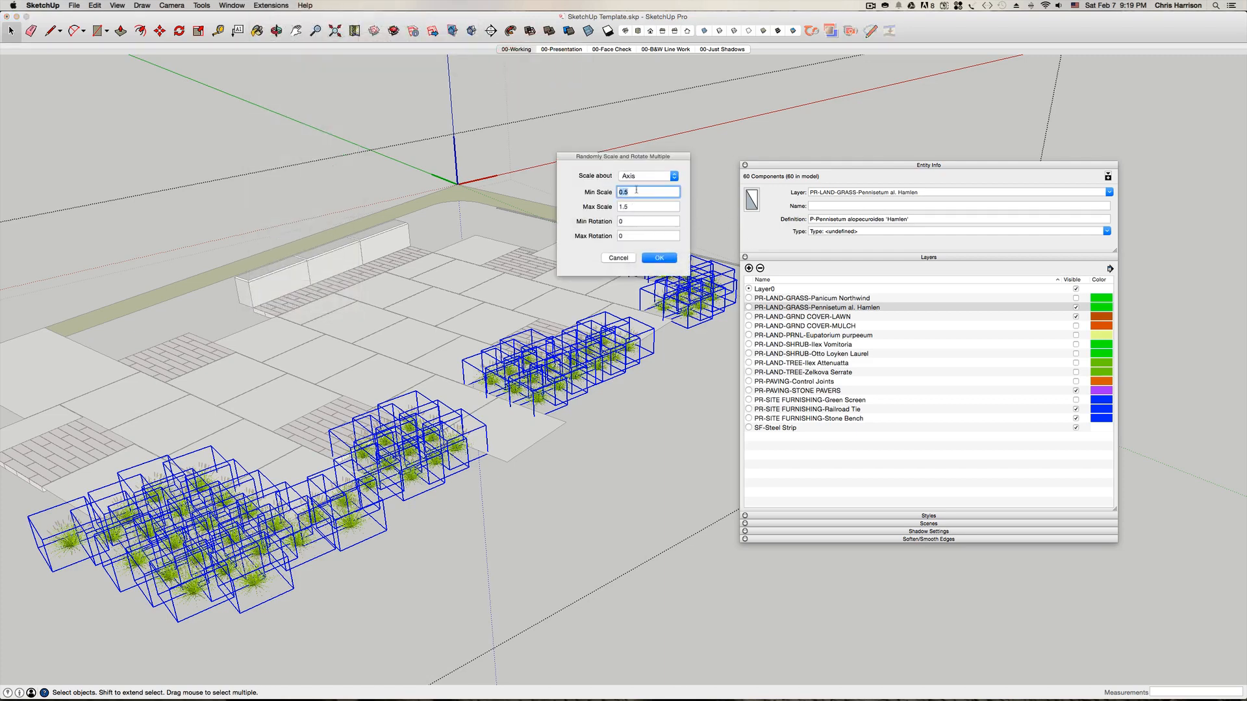
{"action": "type", "text": ".95"}
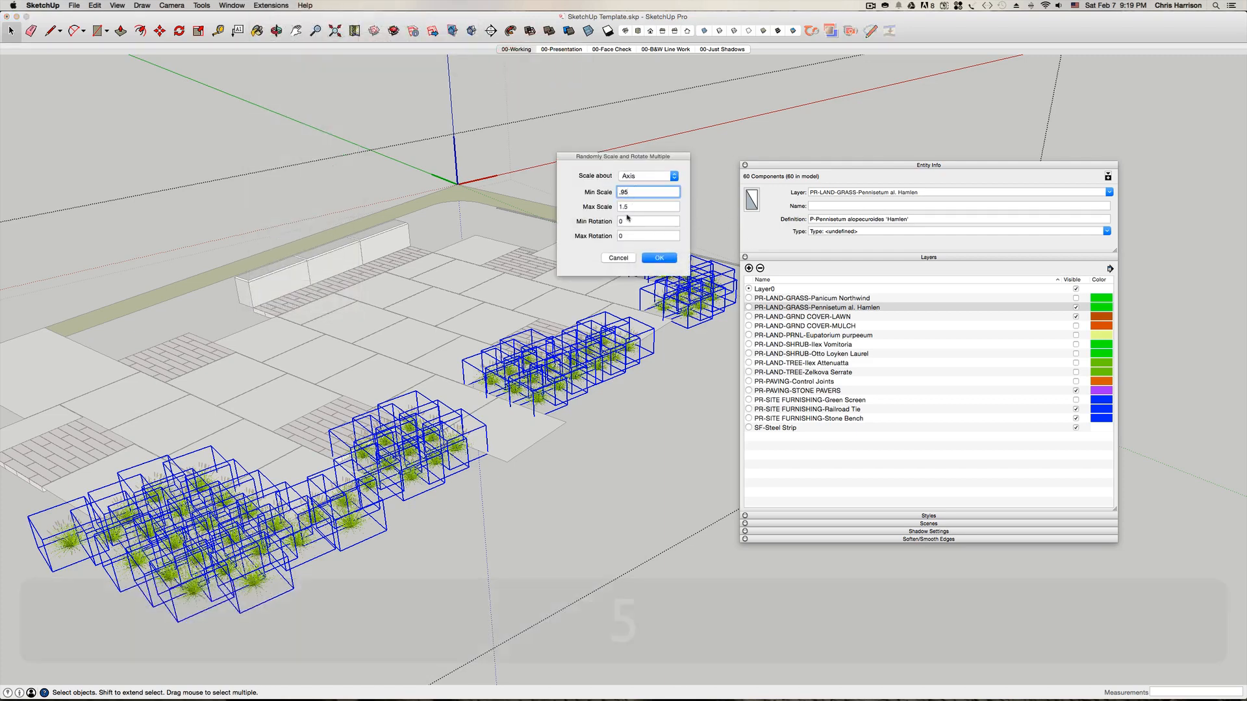
{"action": "left_click", "coordinate": [611, 207]}
{"action": "type", "text": "3"}
{"action": "key", "text": "Return"}
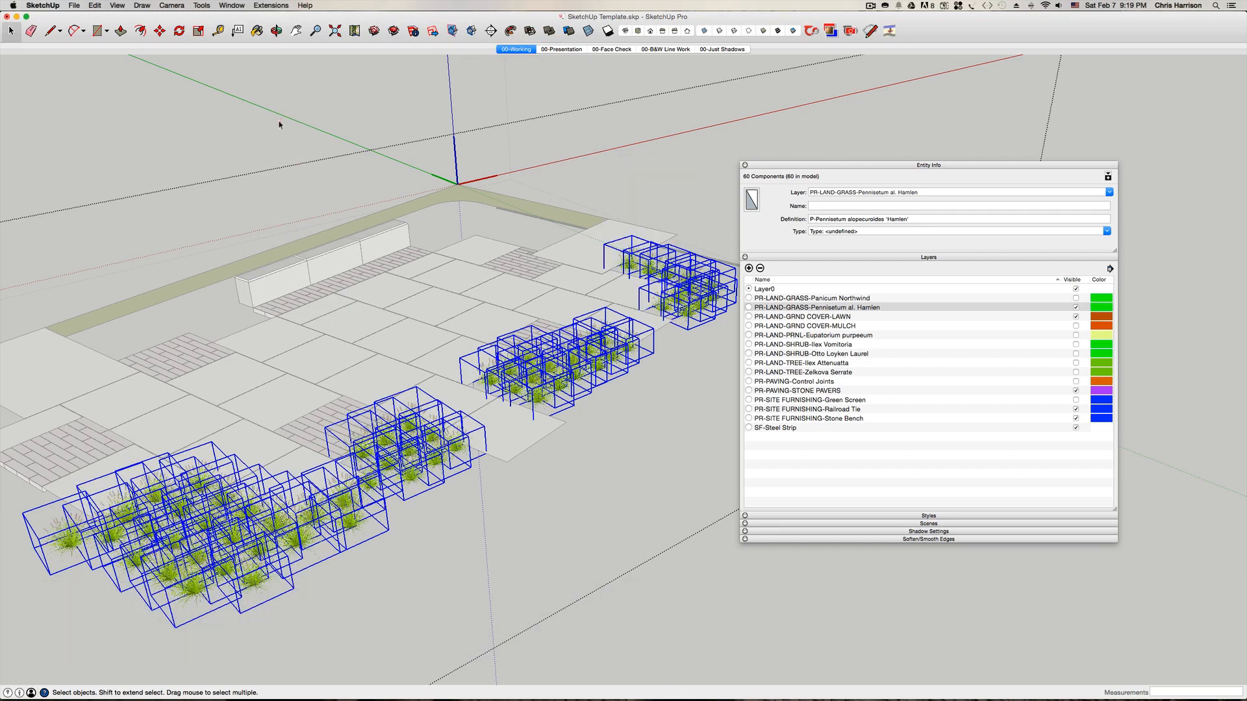
{"action": "left_click", "coordinate": [286, 125]}
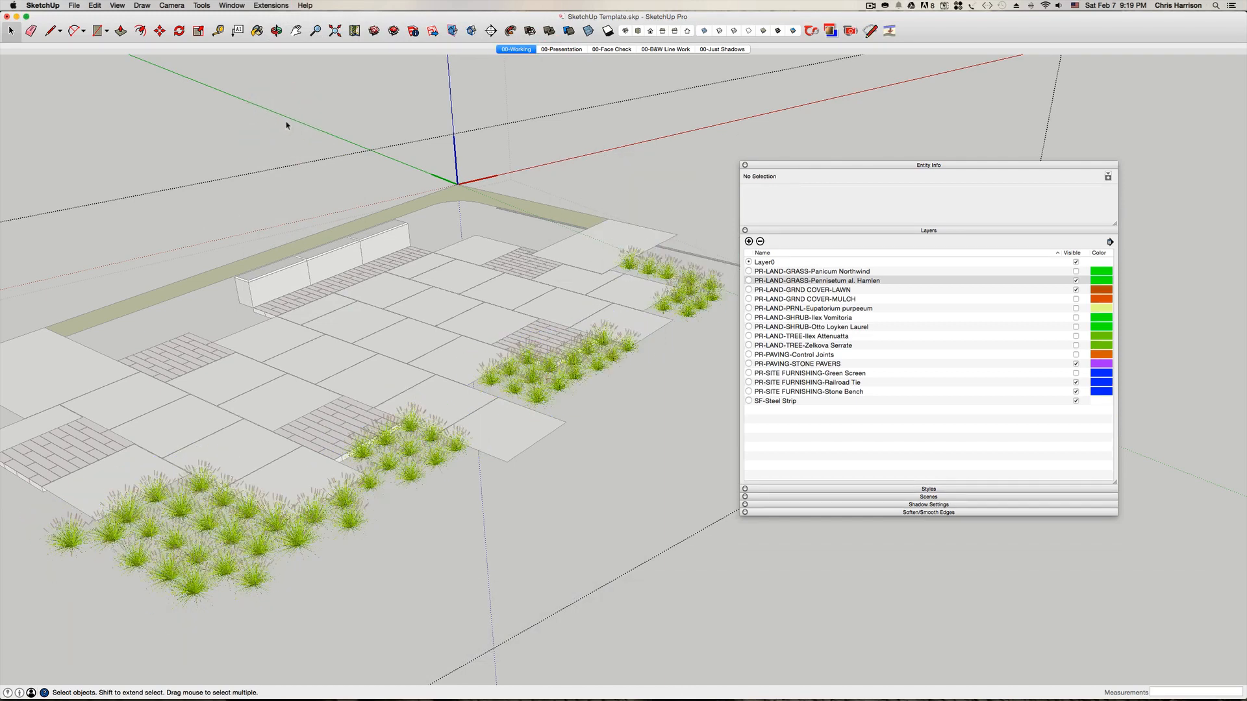
- Reselect all the Hamlen grasses and randomly scale them with a minimum scale of .98 and a maximum scale of 1.68
{"action": "right_click", "coordinate": [538, 395]}
{"action": "mouse_move", "coordinate": [622, 653]}
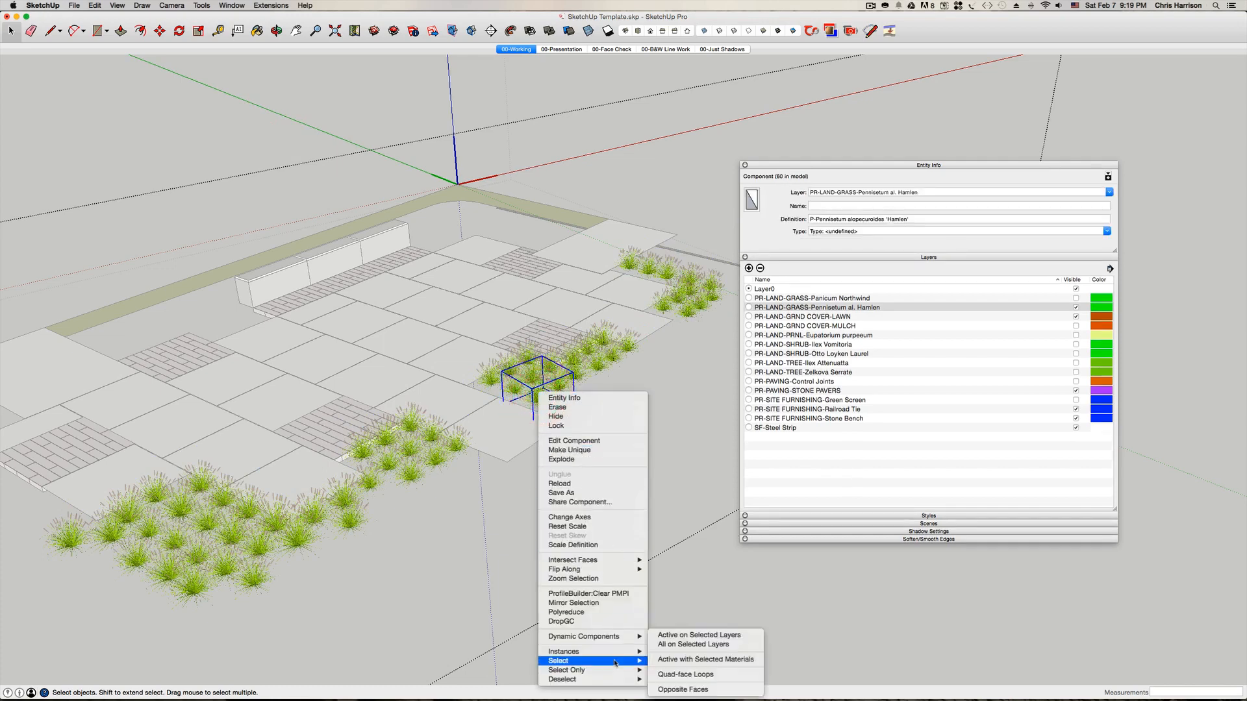
{"action": "left_click", "coordinate": [713, 662]}
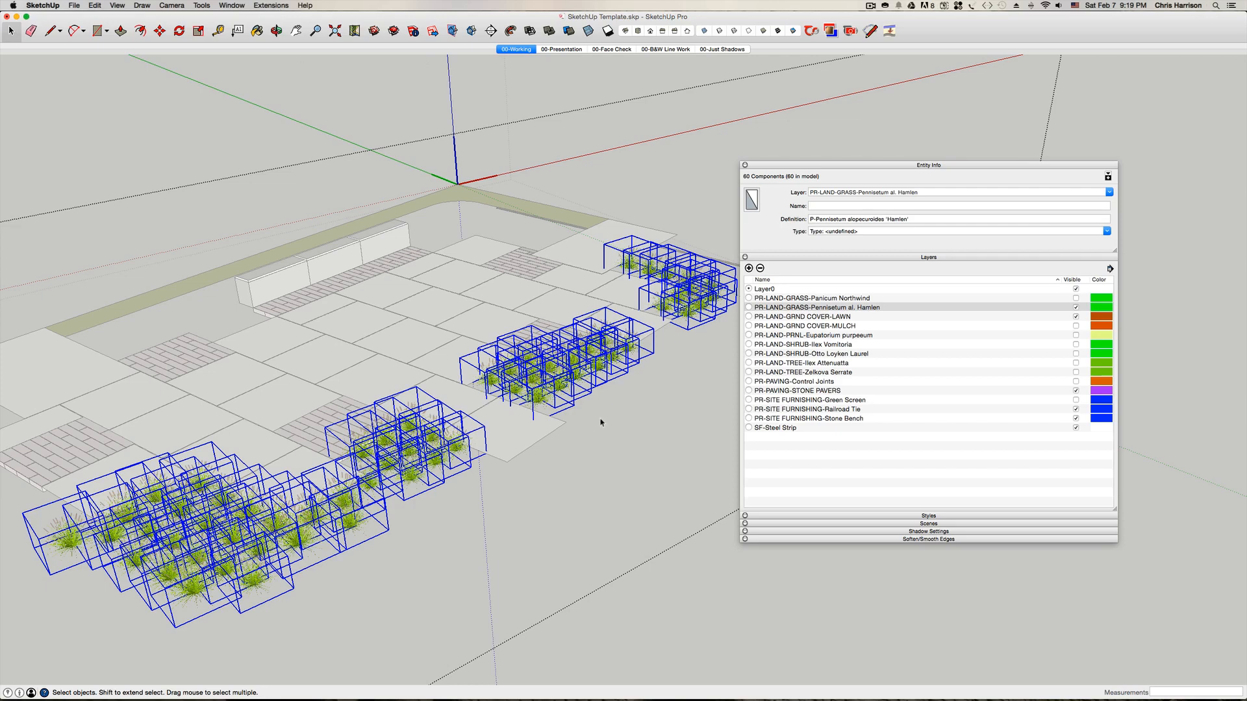
{"action": "left_click", "coordinate": [274, 7]}
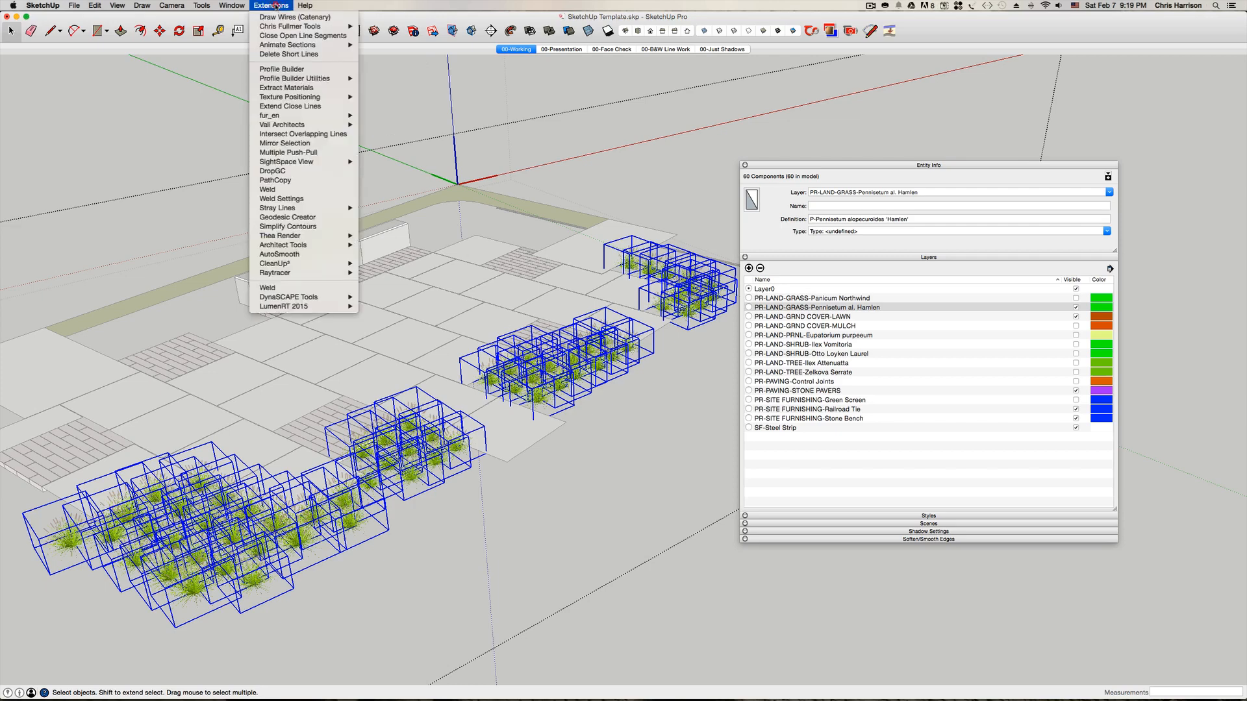
{"action": "mouse_move", "coordinate": [305, 26]}
{"action": "mouse_move", "coordinate": [416, 59]}
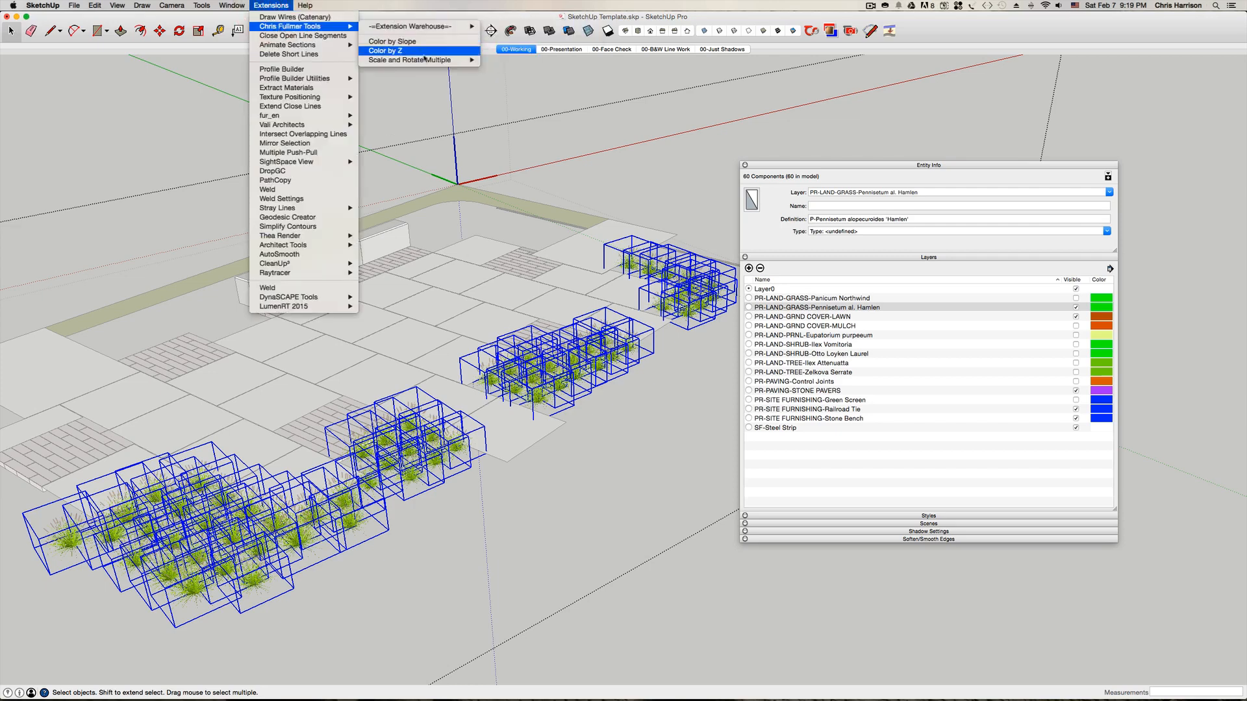
{"action": "left_click", "coordinate": [503, 68]}
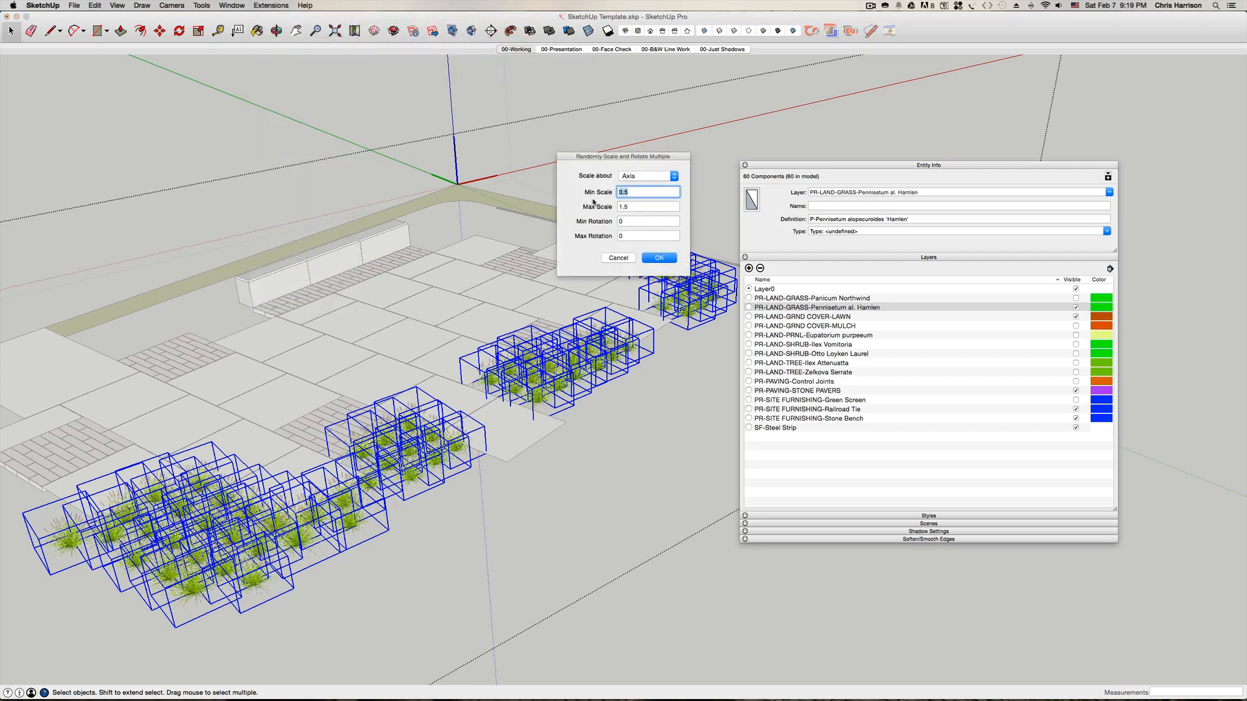
{"action": "type", "text": "."}
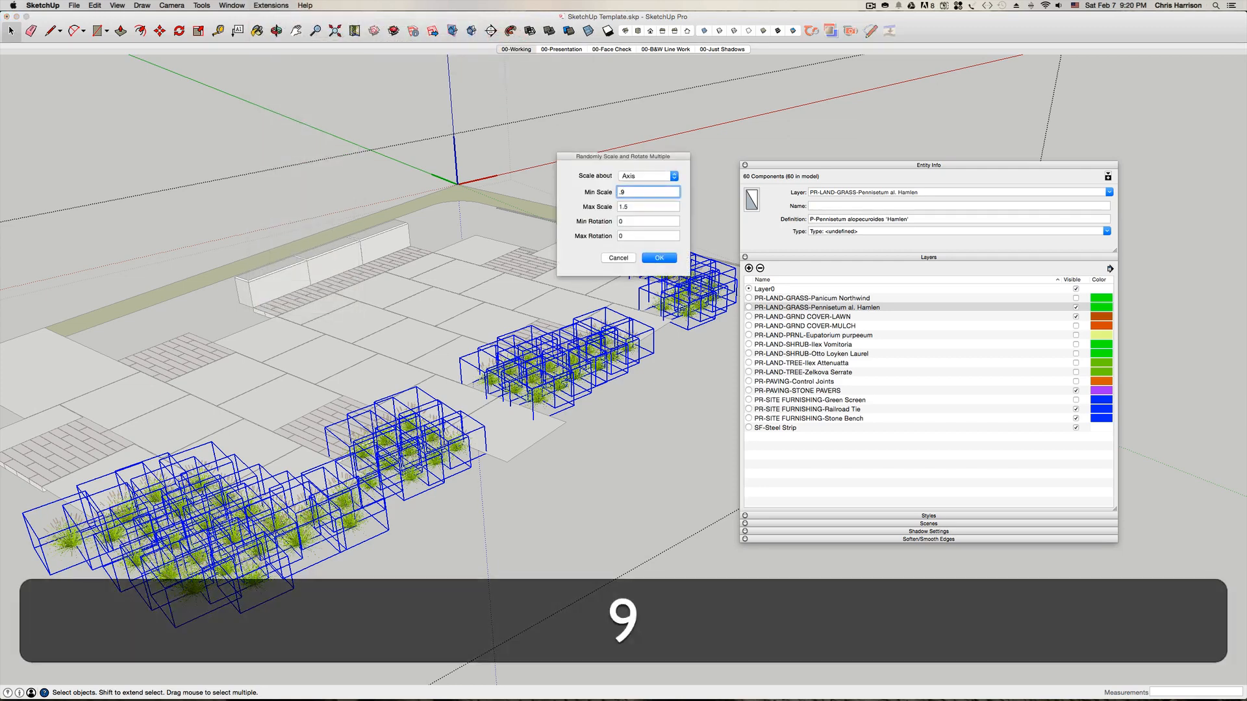
{"action": "type", "text": "98"}
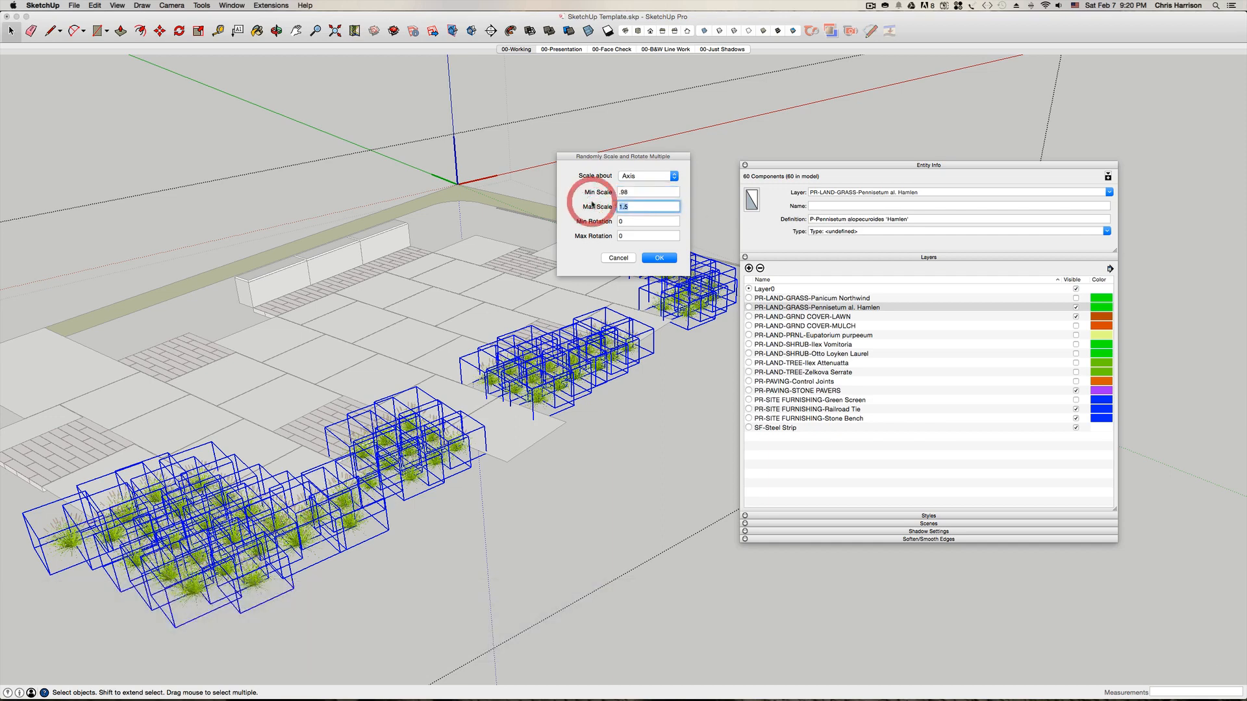
{"action": "type", "text": "1.68"}
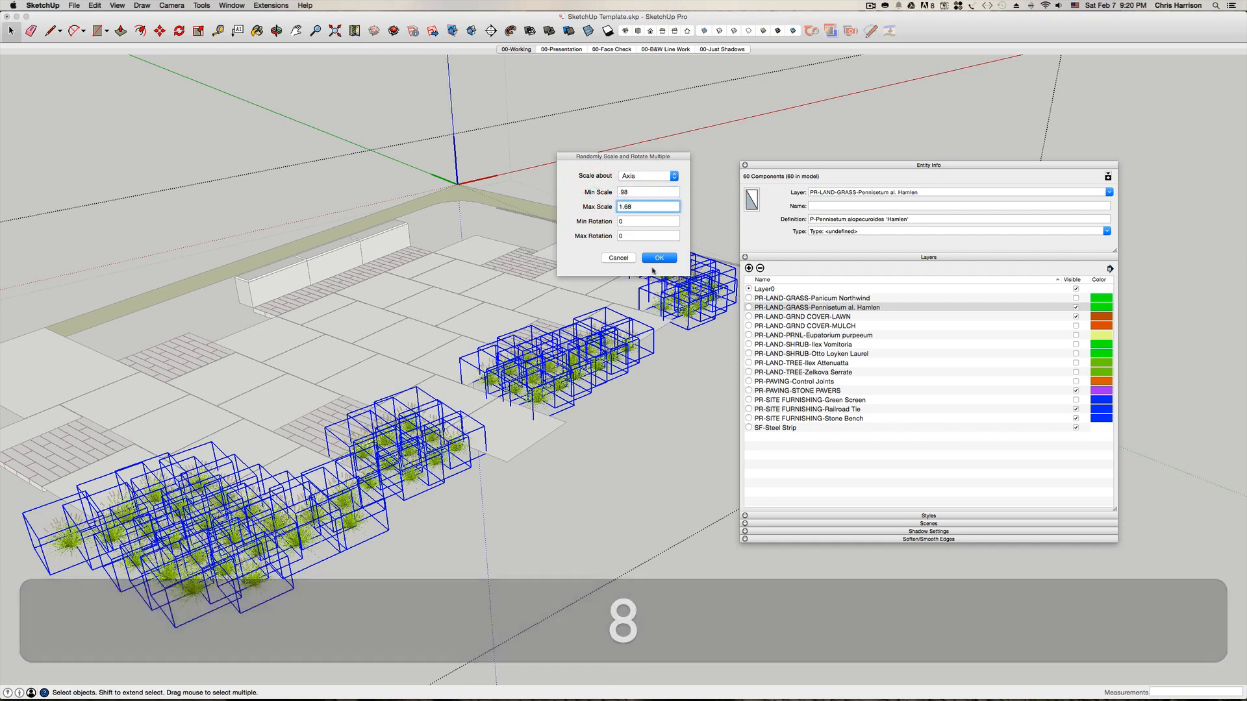
{"action": "left_click", "coordinate": [658, 258]}
{"action": "left_click", "coordinate": [643, 142]}
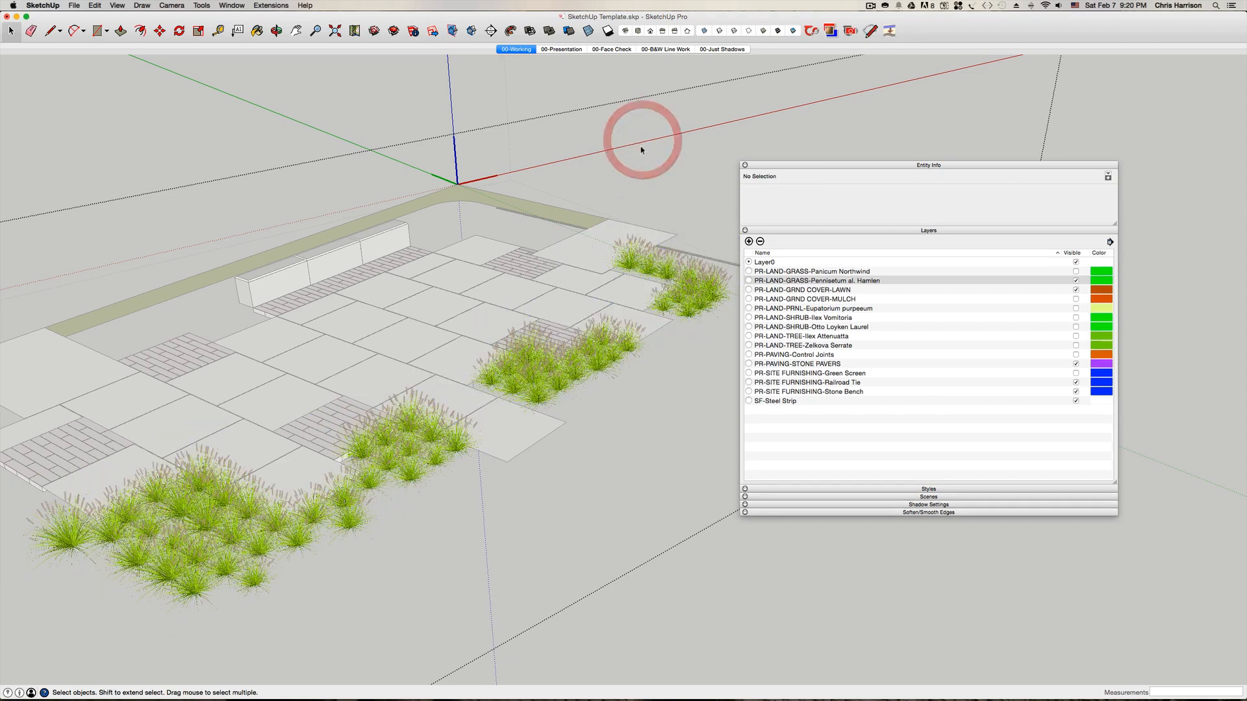
- Hide the PR-LAND-GRASS-Pennisetum al. Hamlen layer and show the PR-LAND-PRNL-Eupatorium purpeeum layer, keeping the mulch layer hidden
{"action": "left_click", "coordinate": [1075, 281]}
{"action": "left_click", "coordinate": [1075, 299]}
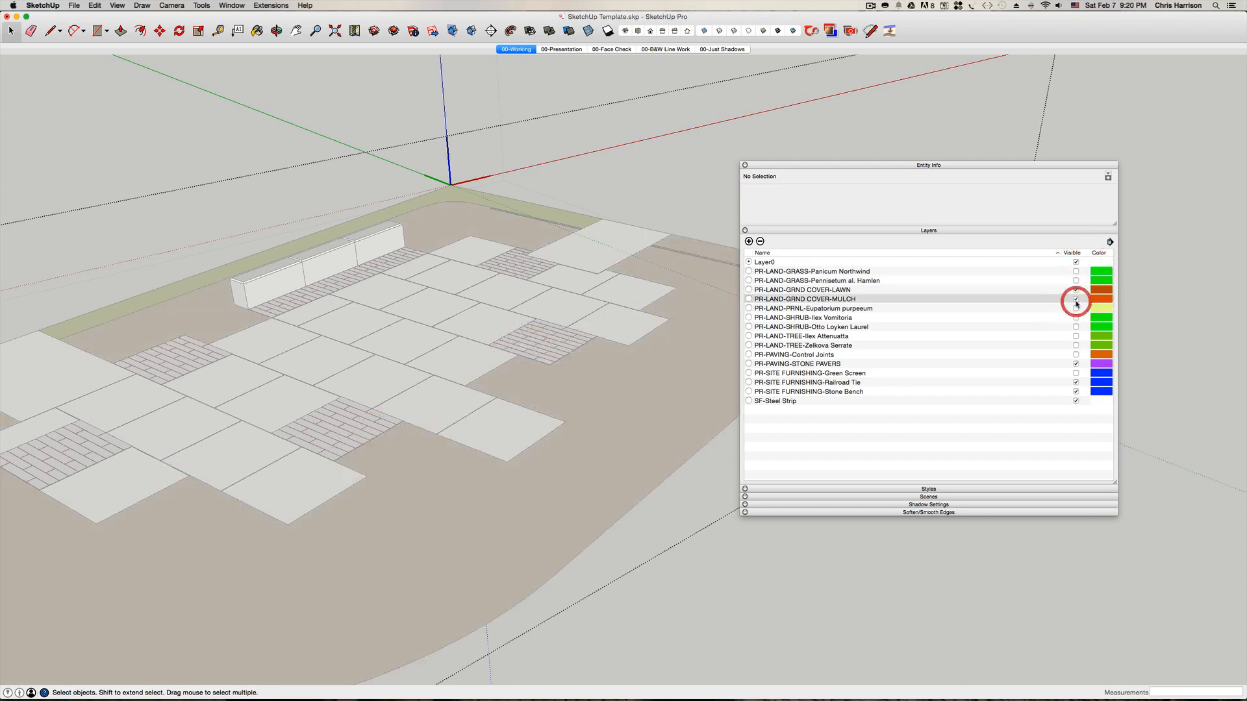
{"action": "left_click", "coordinate": [1075, 300]}
{"action": "left_click", "coordinate": [1075, 308]}
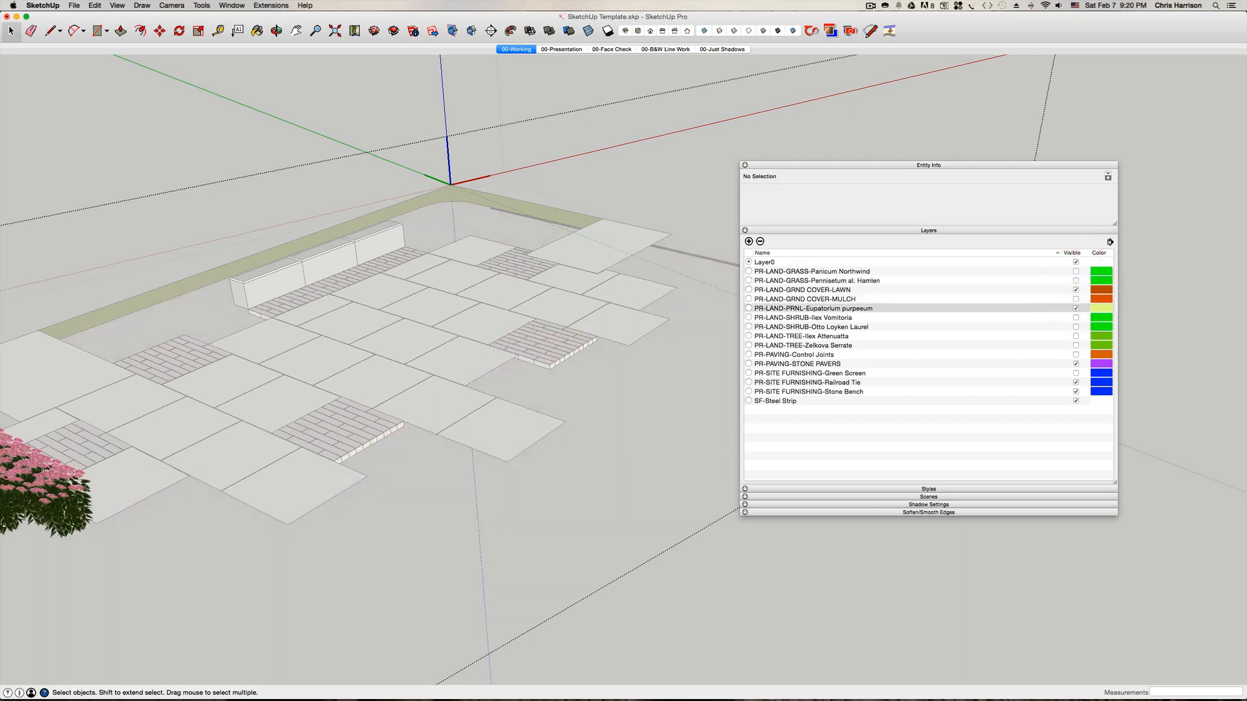
- Select all instances of the P-Eupatorium purpereum perennial component
{"action": "middle_click_drag", "start_coordinate": [130, 545], "coordinate": [151, 544]}
{"action": "left_click", "coordinate": [126, 523]}
{"action": "right_click", "coordinate": [124, 523]}
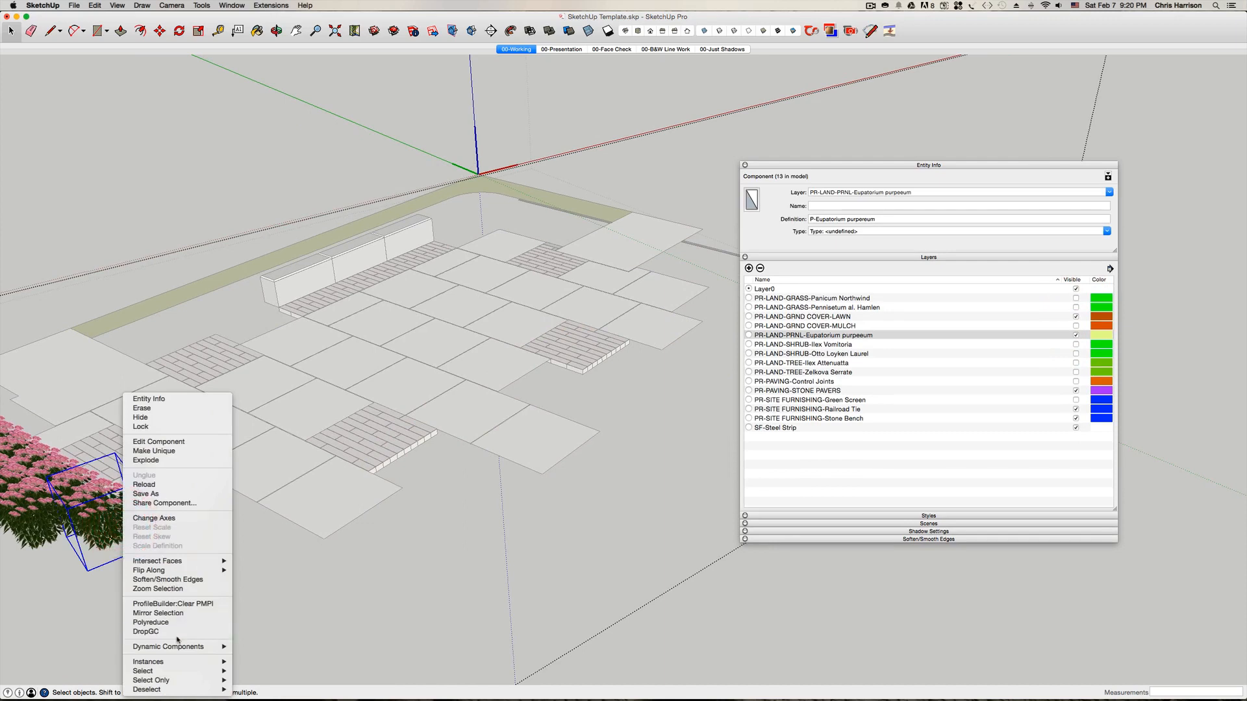
{"action": "mouse_move", "coordinate": [174, 662]}
{"action": "left_click", "coordinate": [263, 670]}
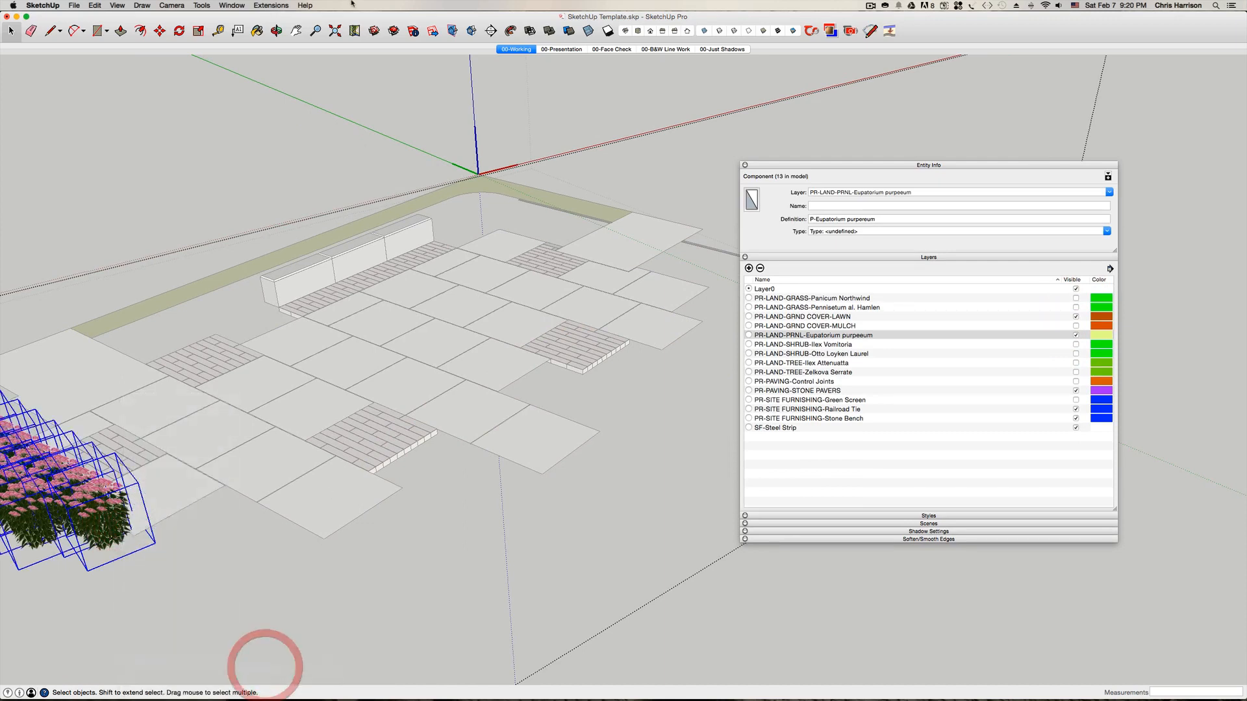
- Randomly scale the selected Eupatorium perennials about their axes with a minimum scale of .98 and clear the selection
{"action": "left_click", "coordinate": [264, 5]}
{"action": "mouse_move", "coordinate": [337, 26]}
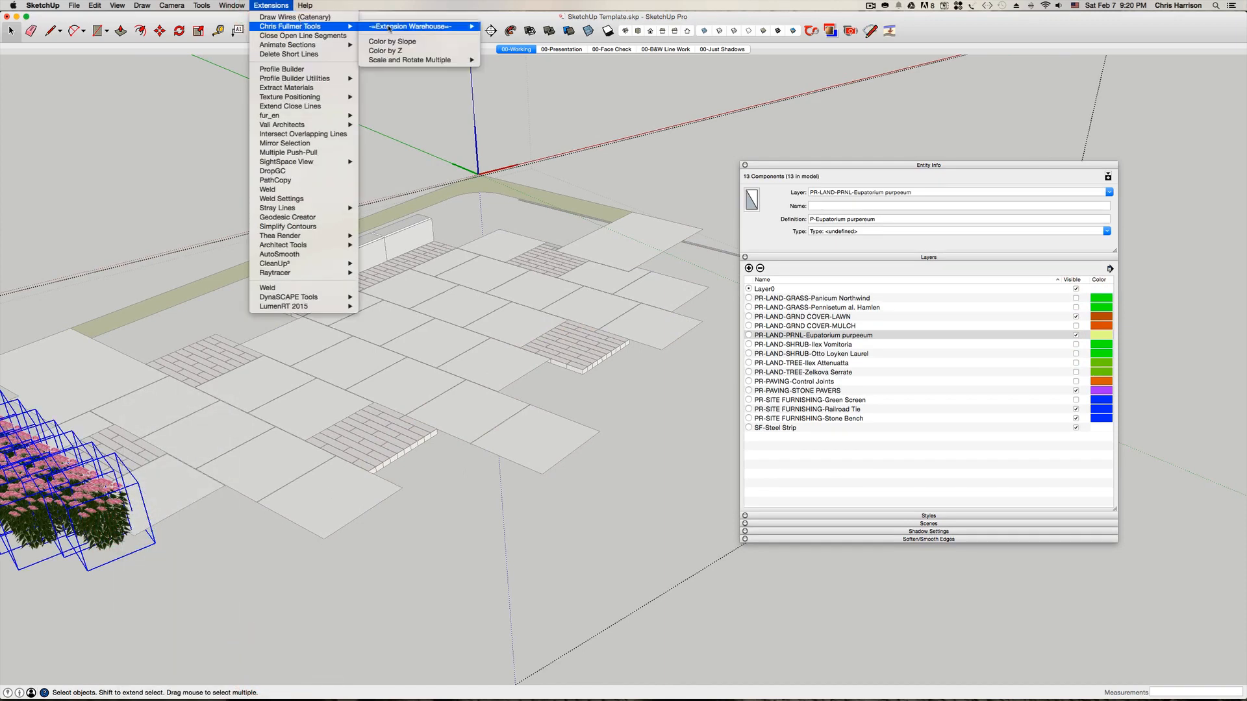
{"action": "left_click", "coordinate": [499, 65]}
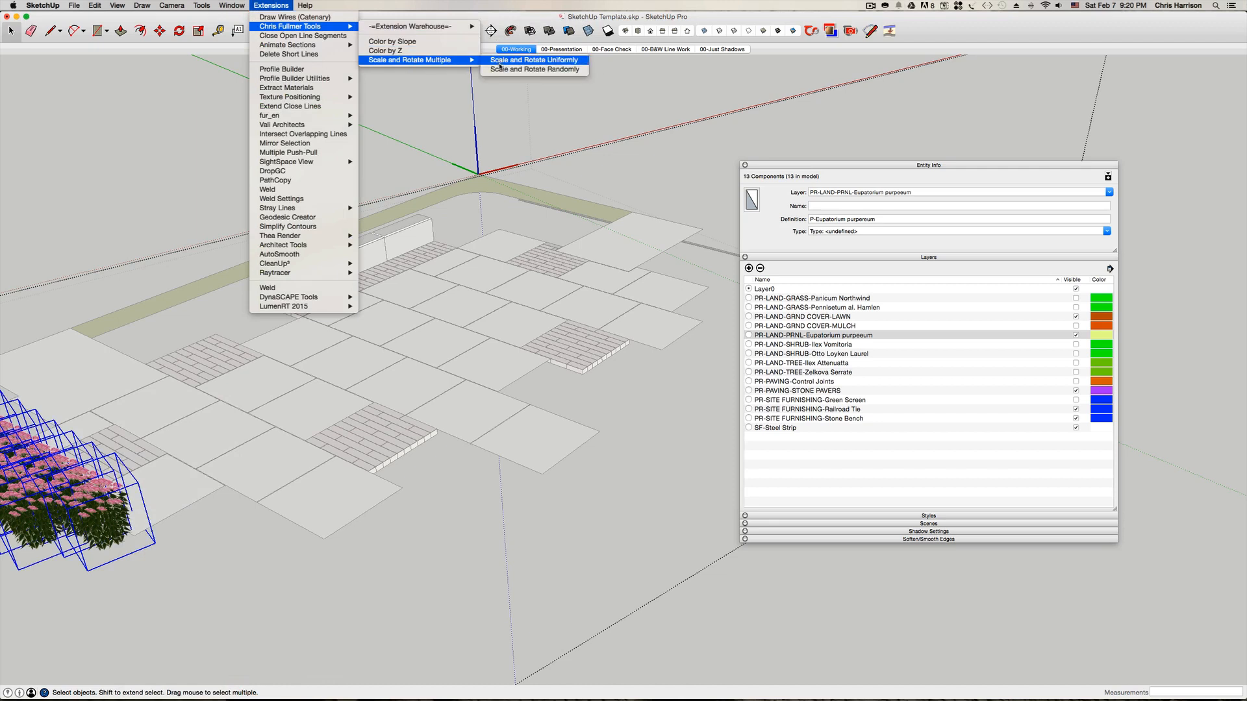
{"action": "type", "text": "."}
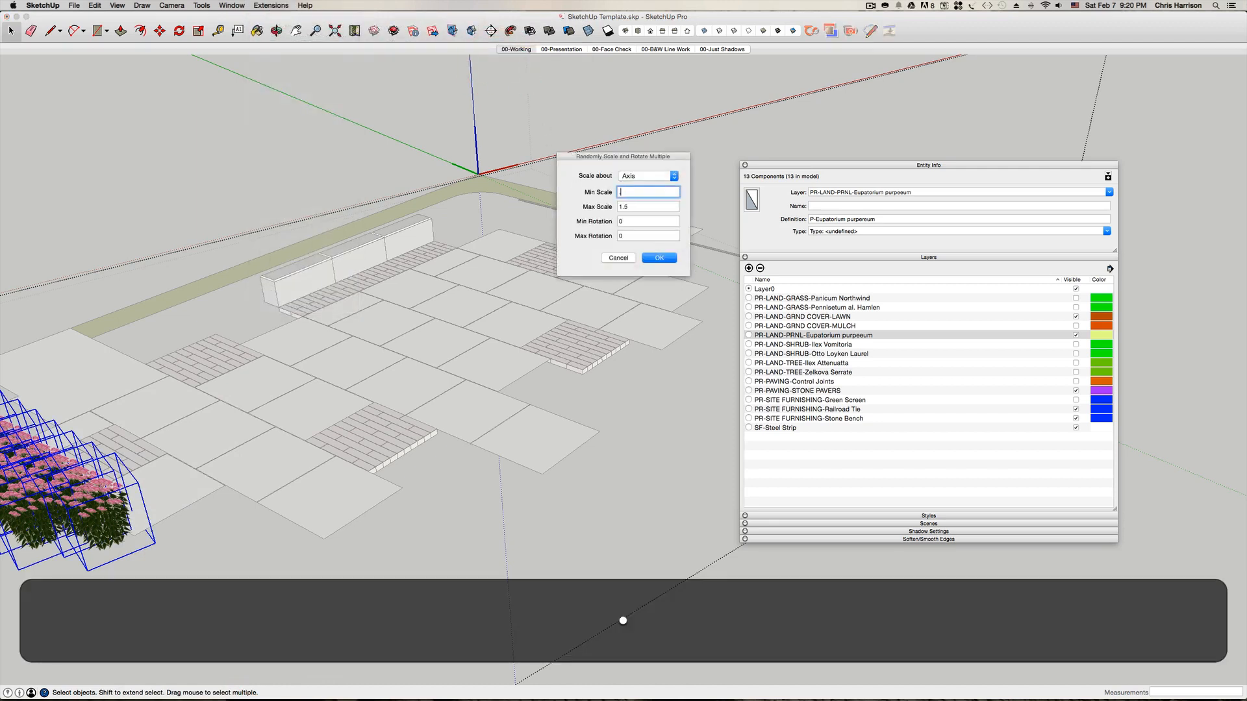
{"action": "type", "text": "98"}
{"action": "left_click", "coordinate": [615, 207]}
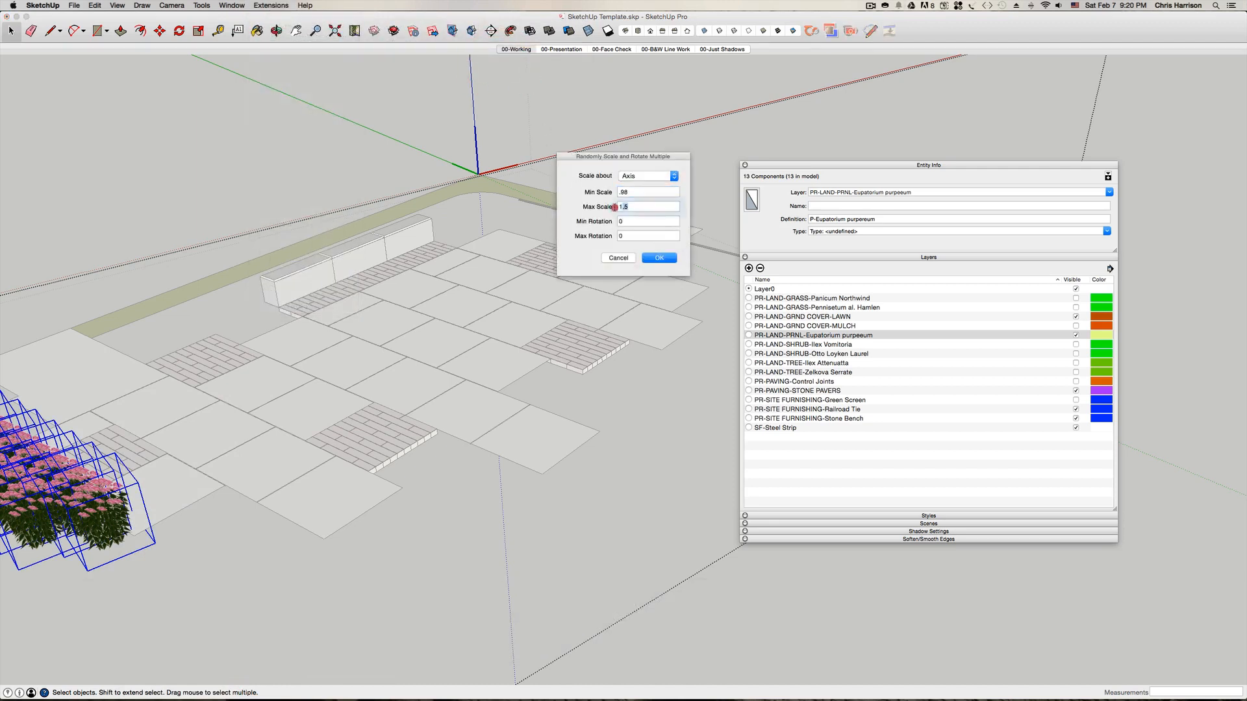
{"action": "type", "text": "1.5"}
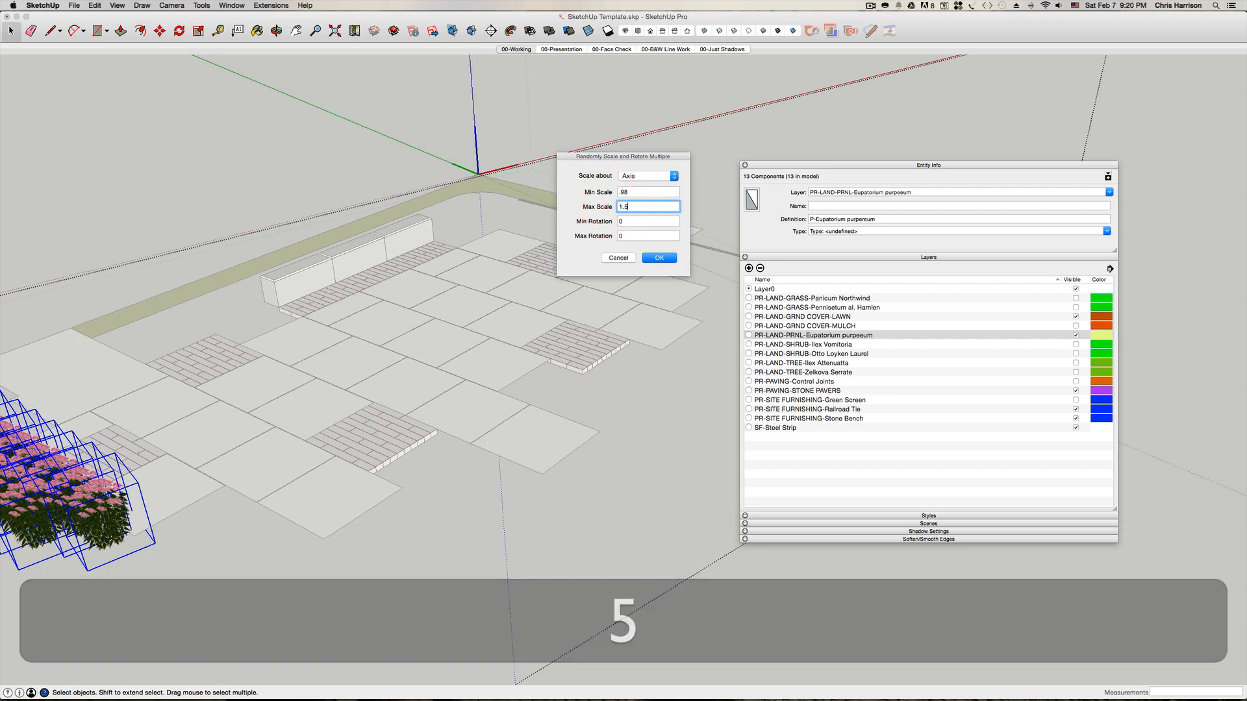
{"action": "type", "text": "1"}
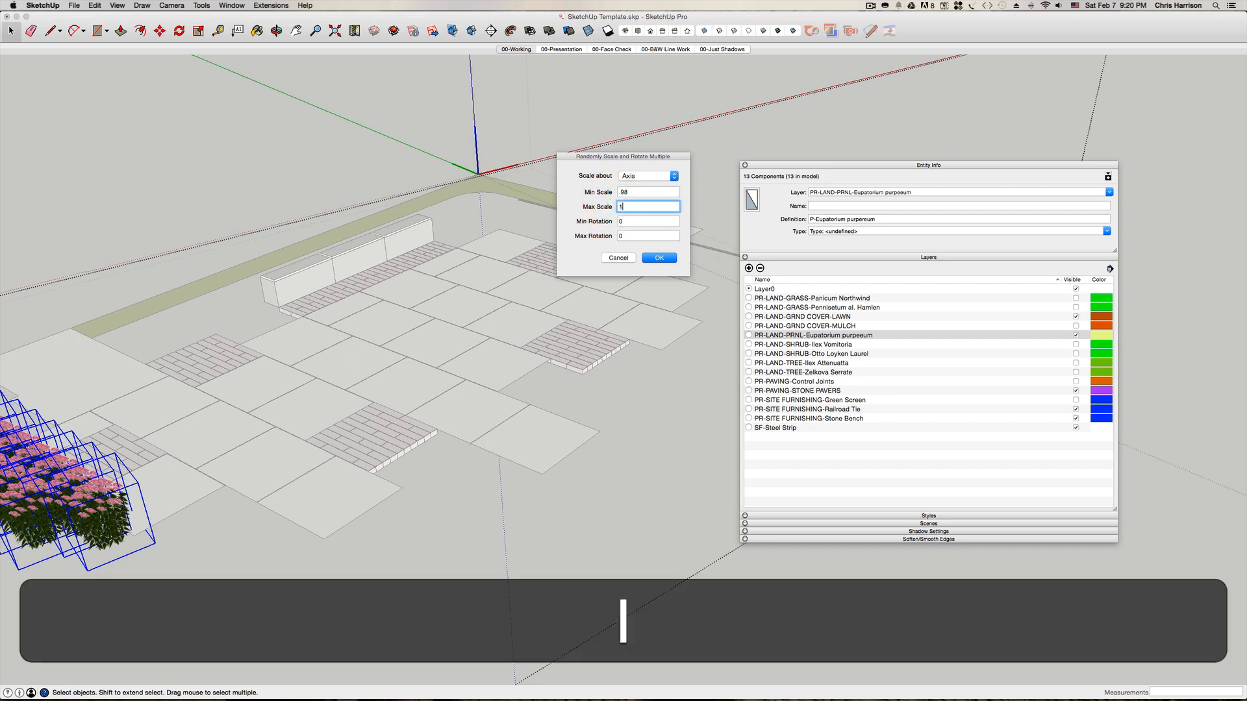
{"action": "key", "text": "Return"}
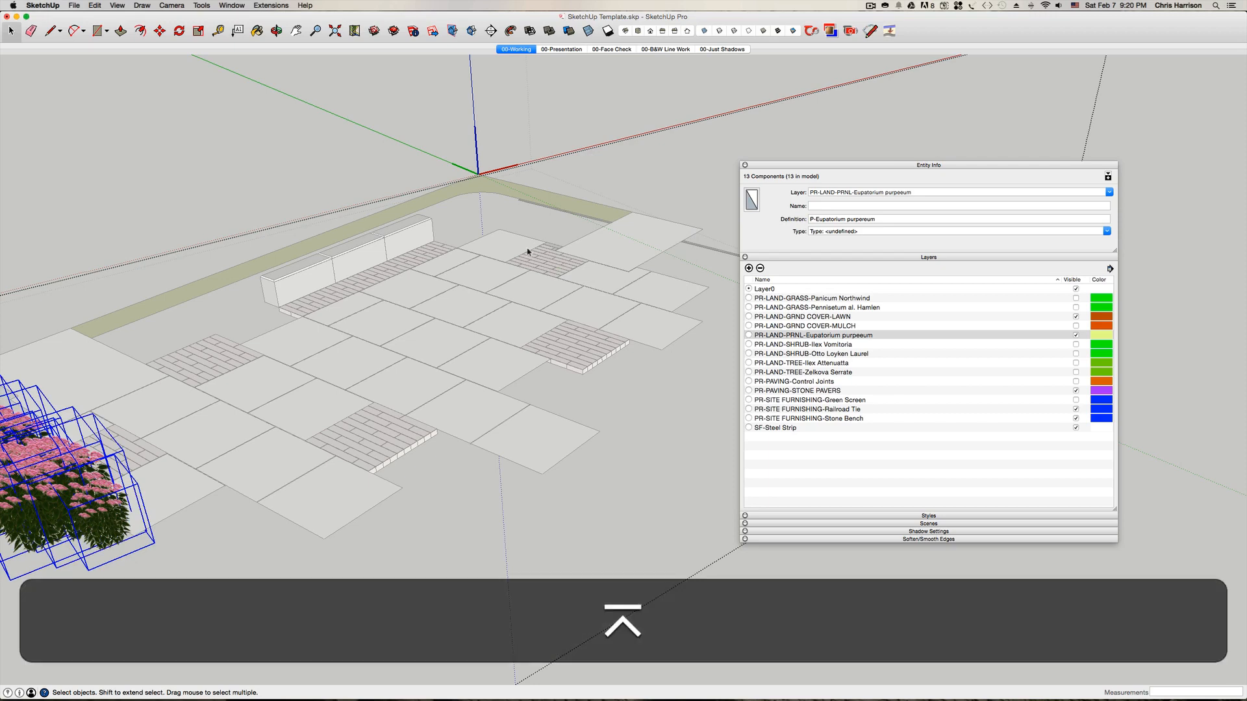
{"action": "left_click", "coordinate": [354, 186]}
- Switch visibility from the PR-LAND-PRNL-Eupatorium purpeeum layer to PR-LAND-SHRUB-Ilex Vomitoria and select all instances of its shrub component
{"action": "left_click", "coordinate": [1076, 308]}
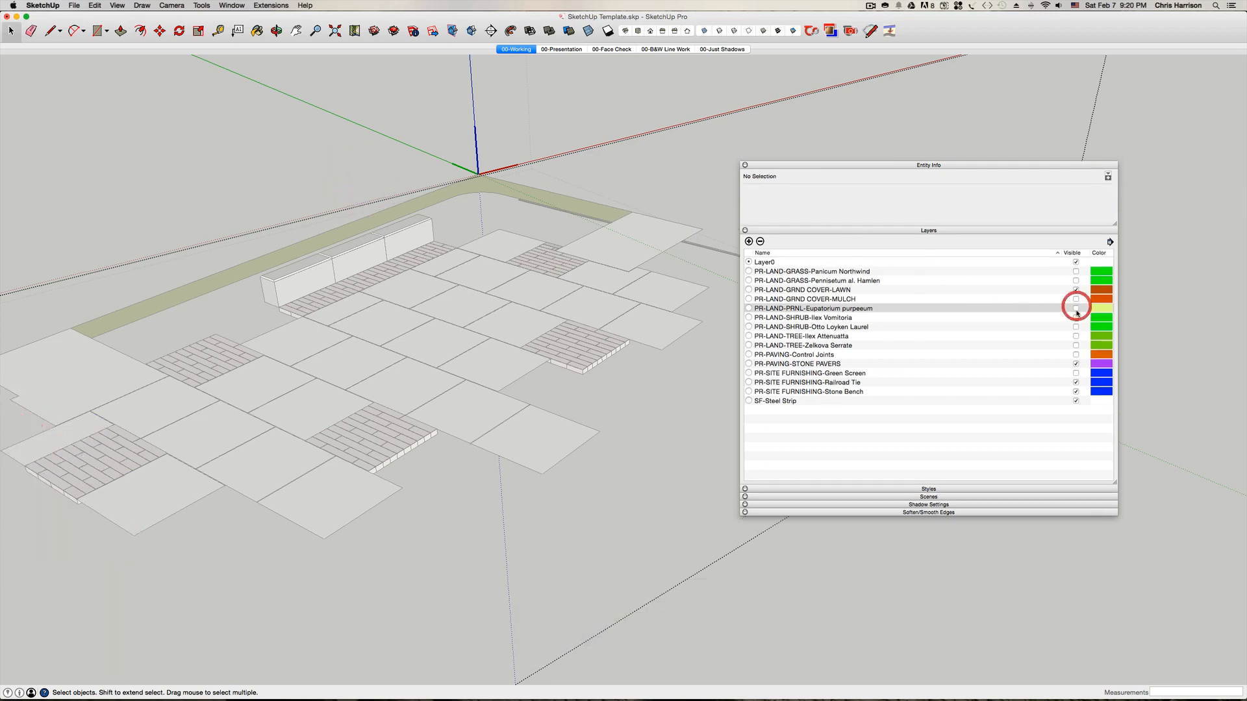
{"action": "left_click", "coordinate": [1076, 317]}
{"action": "middle_click_drag", "start_coordinate": [578, 500], "coordinate": [598, 511]}
{"action": "left_click", "coordinate": [573, 527]}
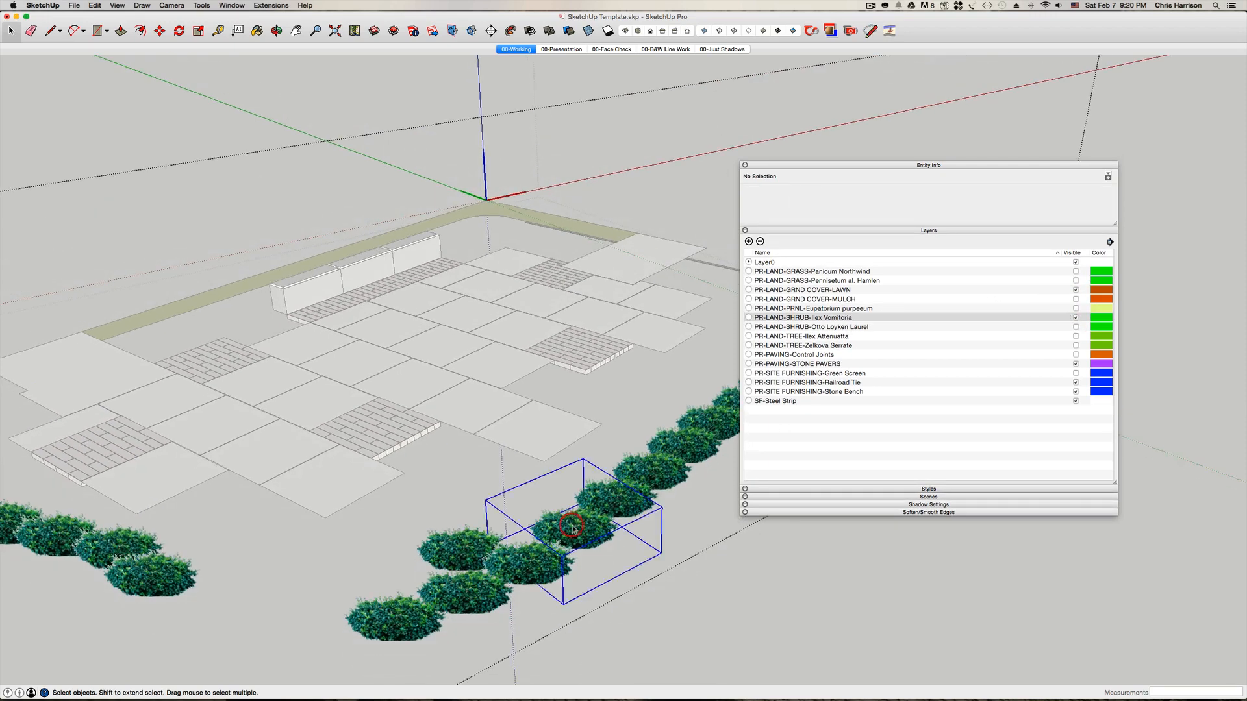
{"action": "right_click", "coordinate": [573, 528]}
{"action": "mouse_move", "coordinate": [661, 660]}
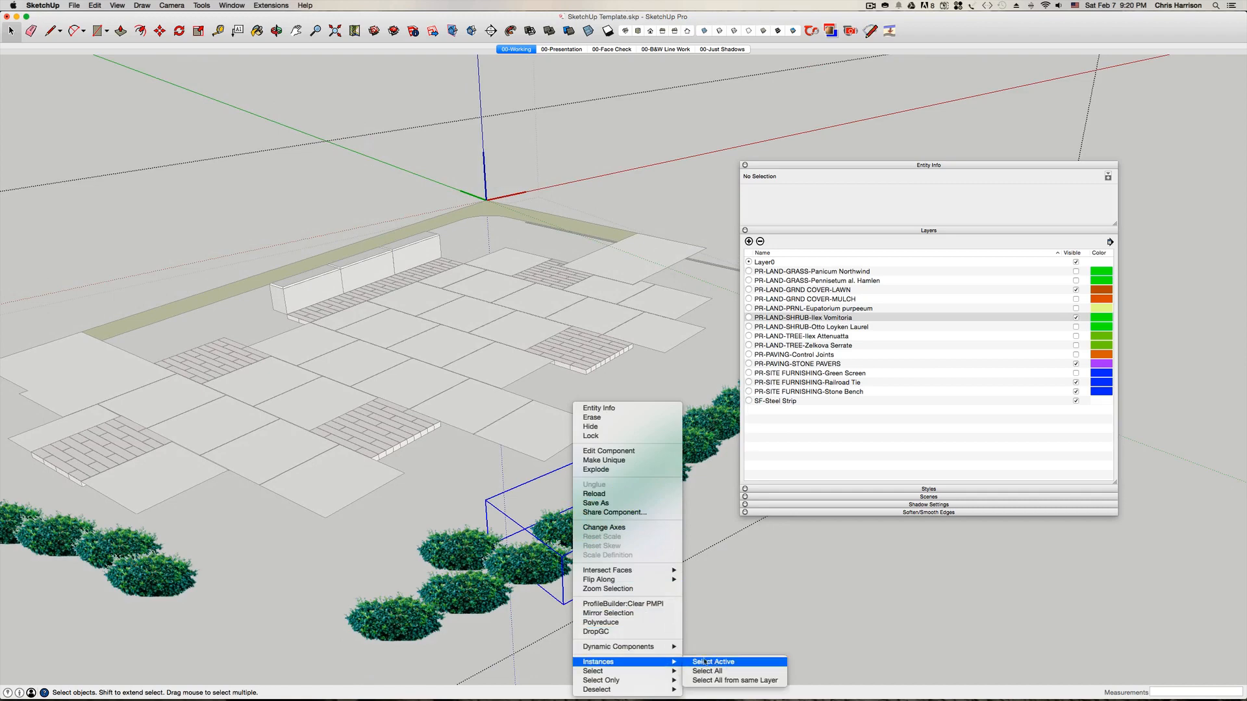
{"action": "left_click", "coordinate": [721, 671]}
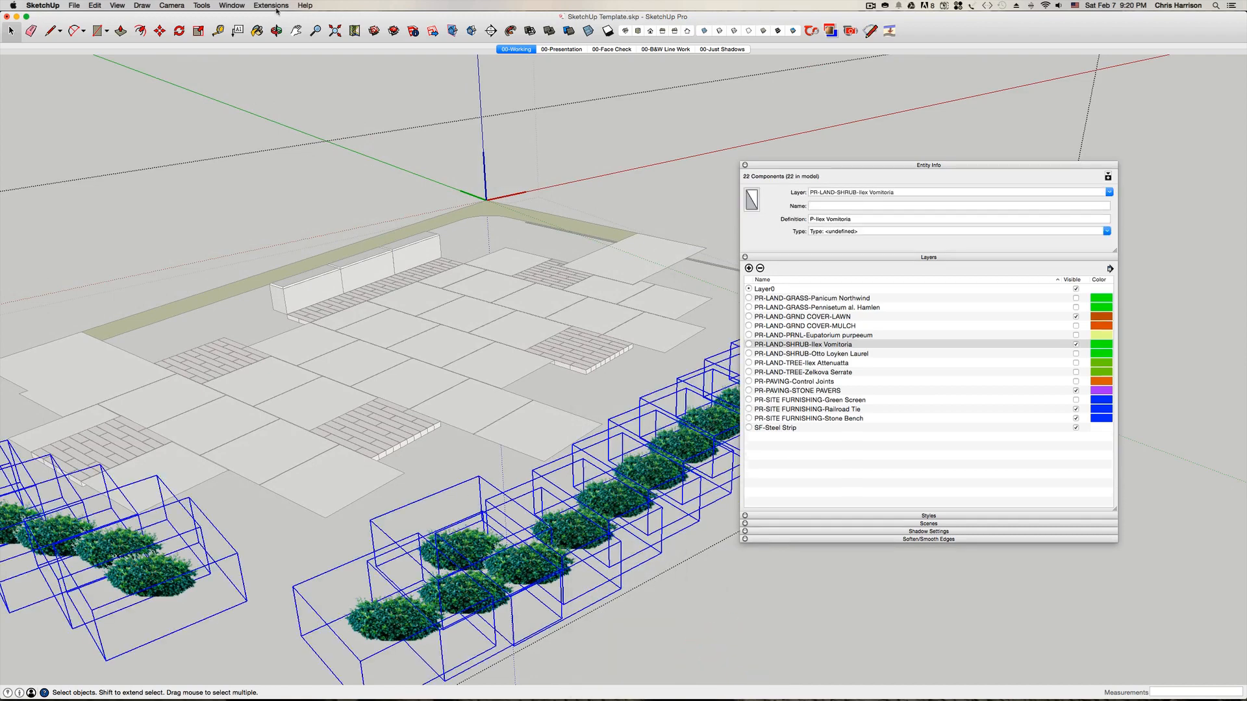
- Randomly scale the selected Ilex Vomitoria shrubs with a minimum scale of .98 and a maximum scale of 1.45
{"action": "left_click", "coordinate": [273, 6]}
{"action": "mouse_move", "coordinate": [327, 26]}
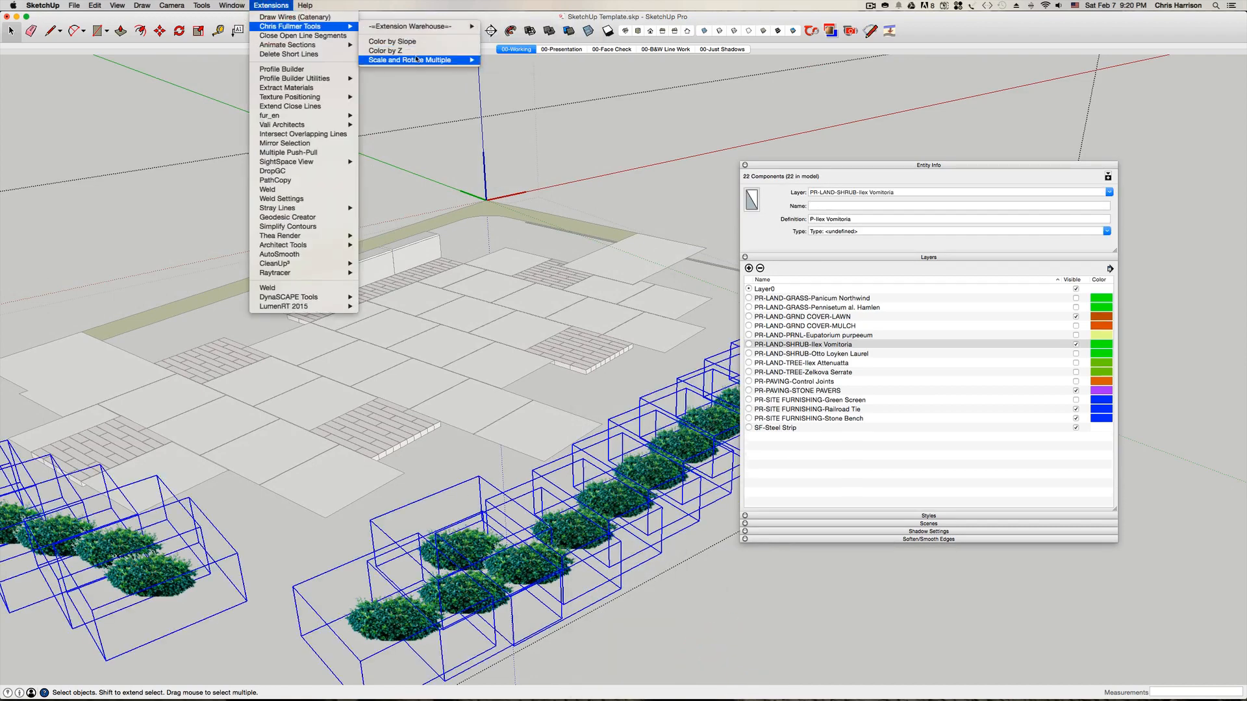
{"action": "mouse_move", "coordinate": [416, 59]}
{"action": "left_click", "coordinate": [506, 61]}
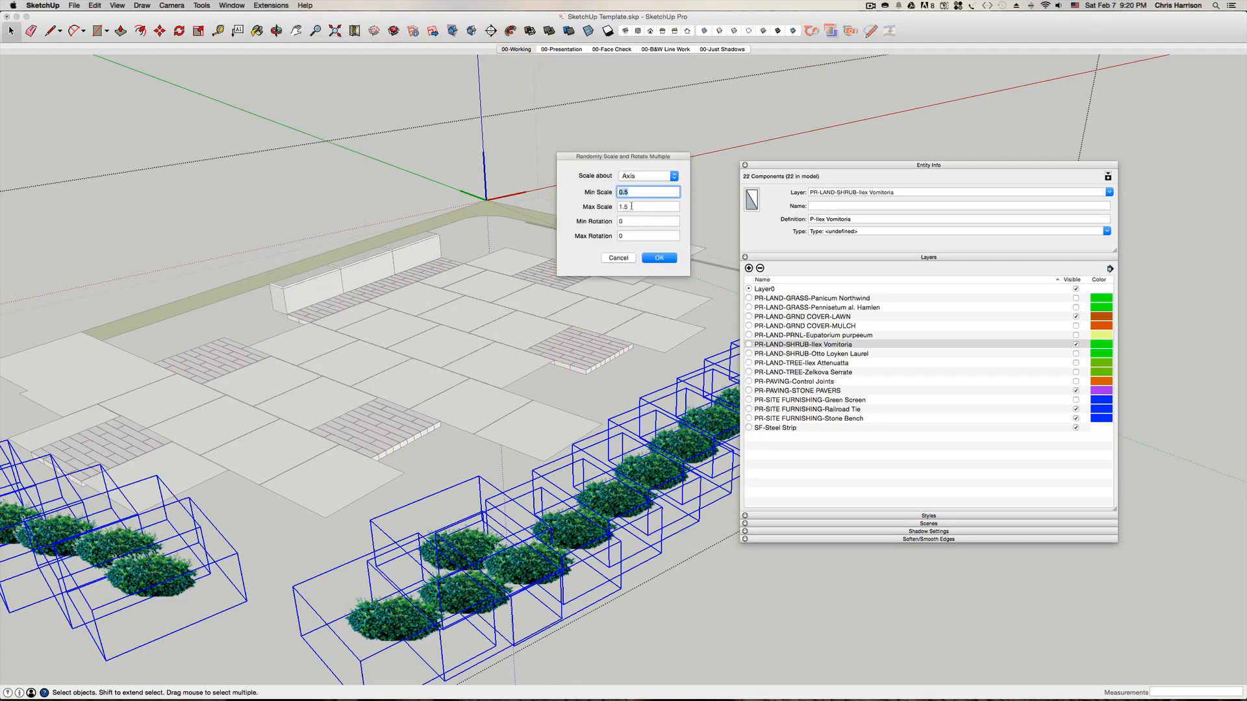
{"action": "type", "text": ".98"}
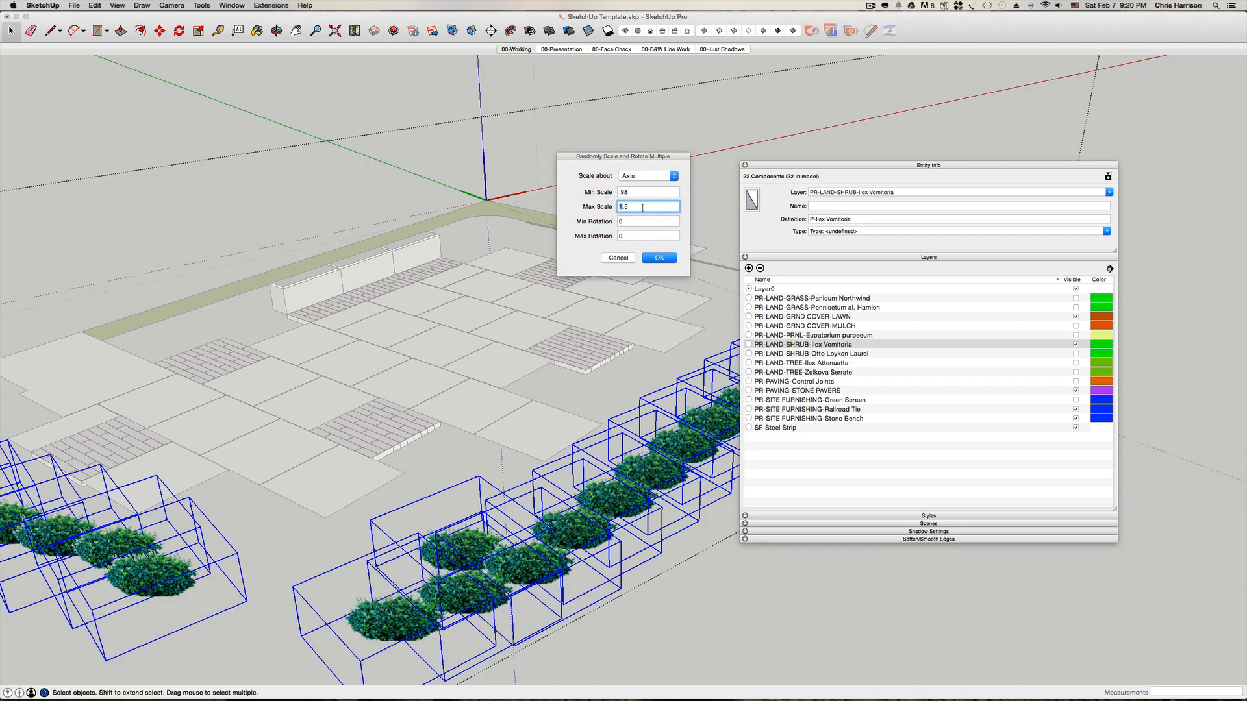
{"action": "type", "text": "1"}
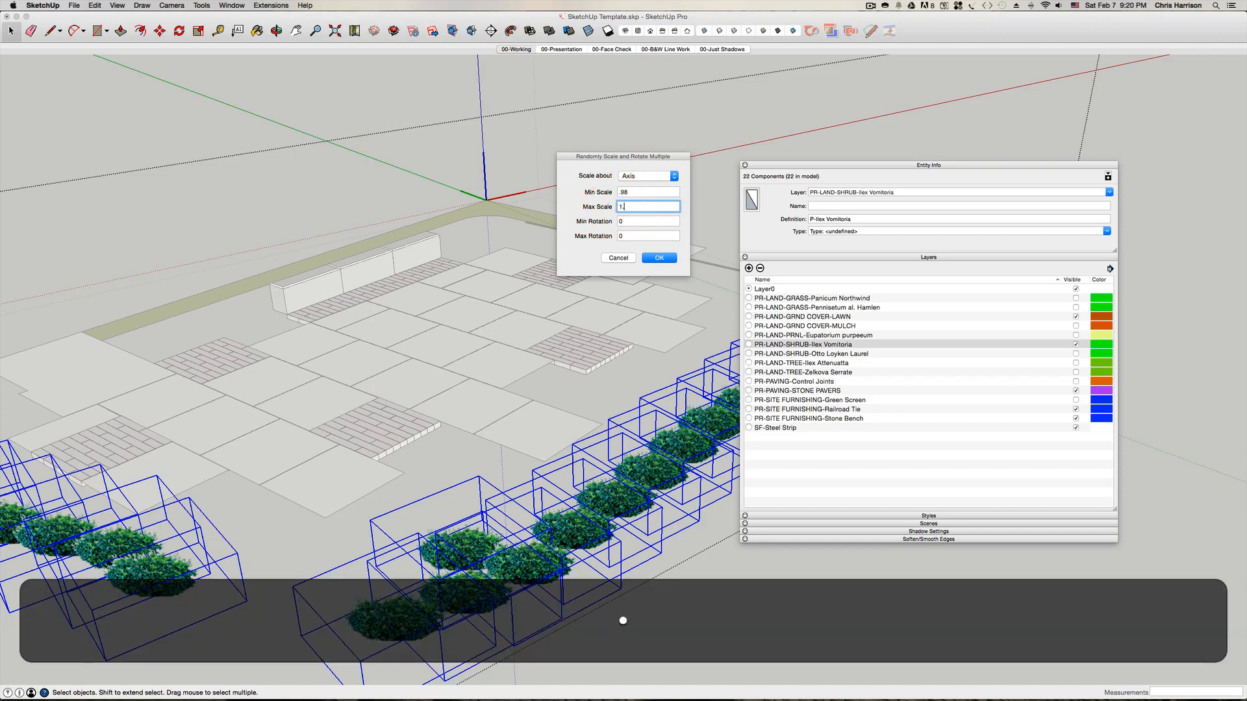
{"action": "type", "text": ".4"}
{"action": "key", "text": "Return"}
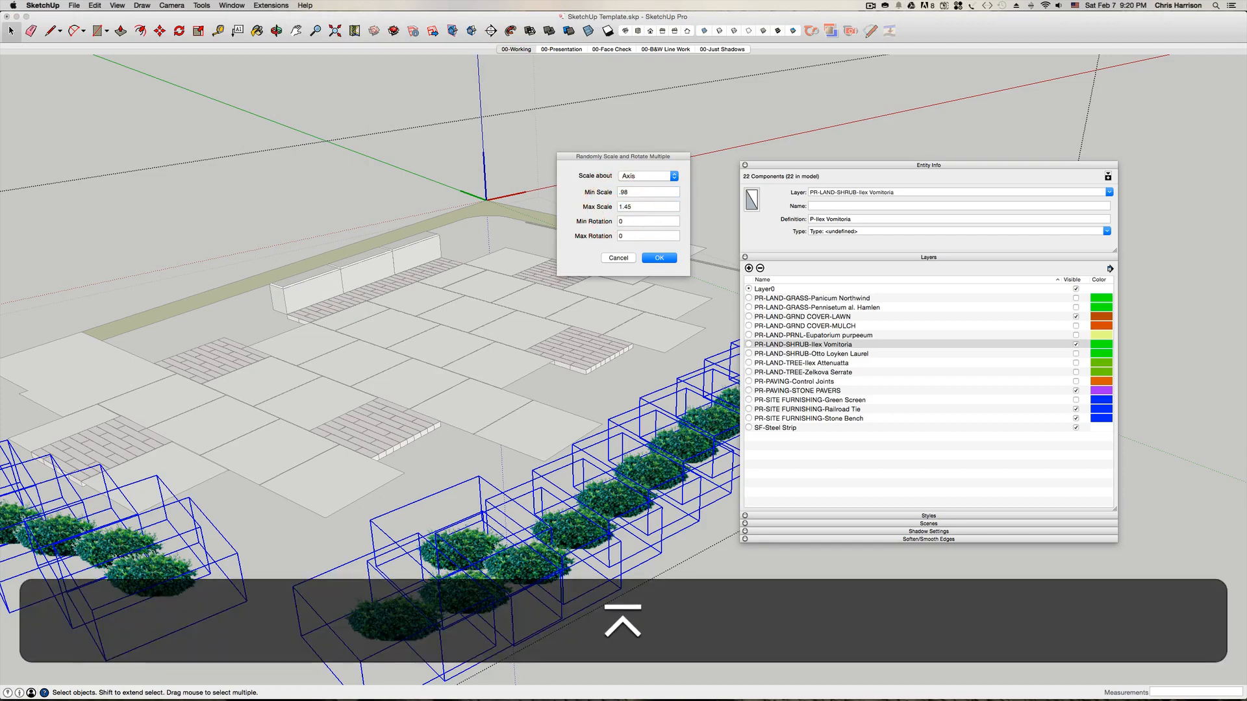
- Hide the Ilex Vomitoria layer and show the PR-PAVING-Control Joints and PR-LAND-SHRUB-Otto Loyken Laurel layers
{"action": "left_click", "coordinate": [1076, 345]}
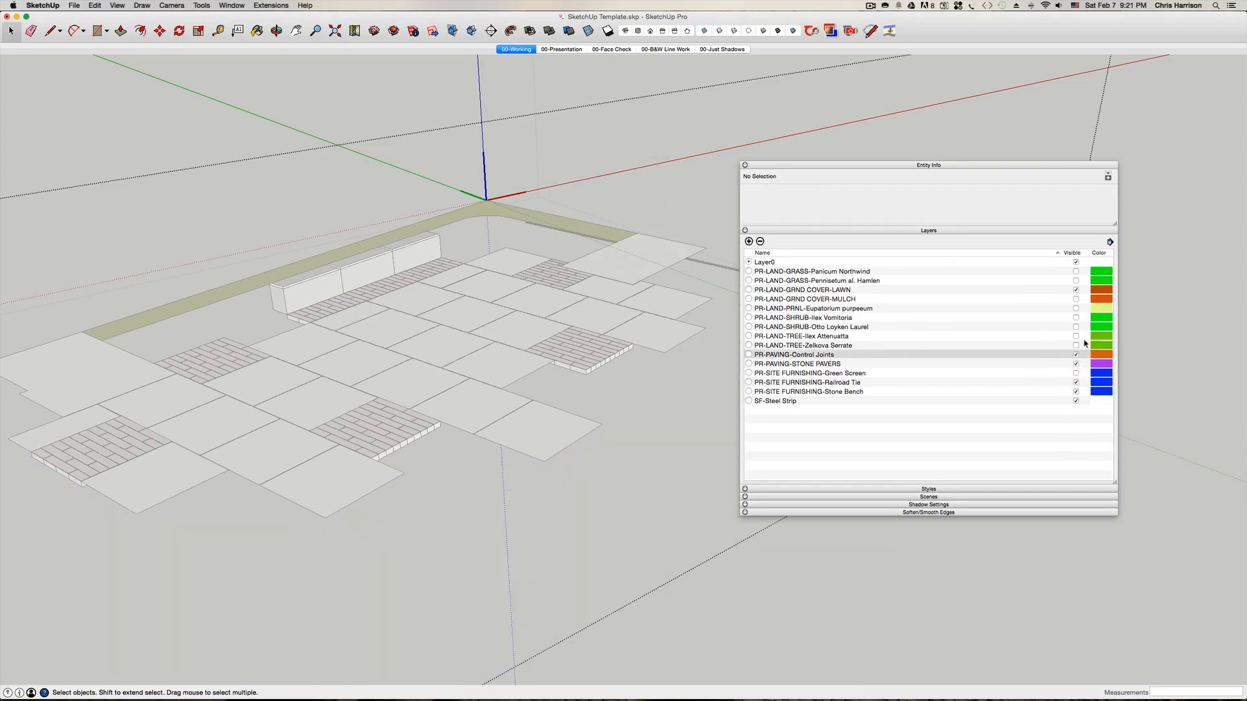
{"action": "left_click", "coordinate": [854, 329]}
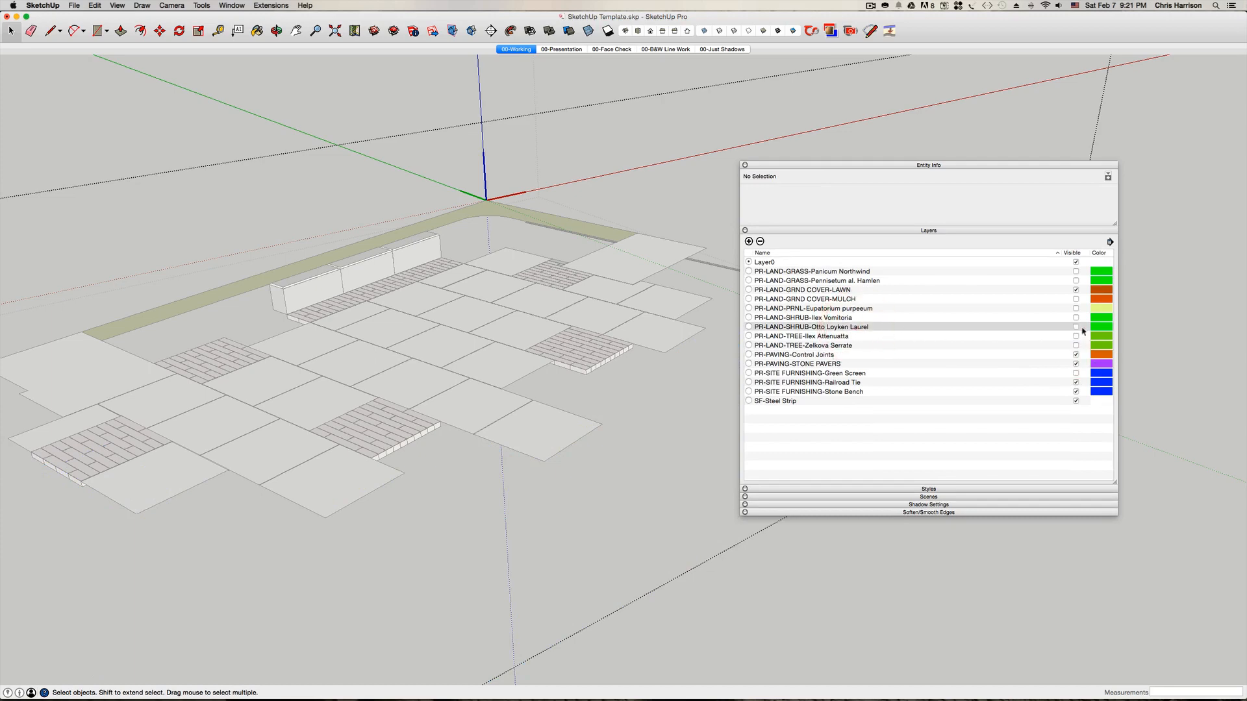
{"action": "left_click", "coordinate": [1076, 328]}
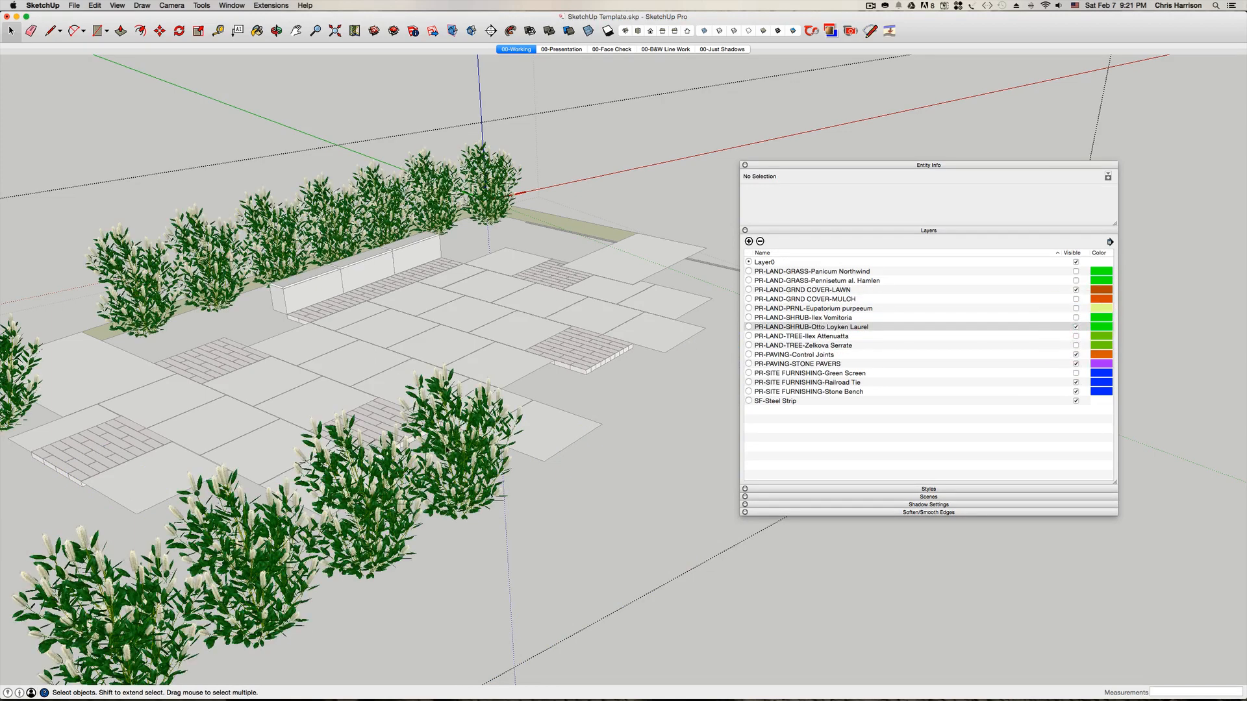
- Select all instances of the P-Prunus Otto Luyken Laurel shrub component
{"action": "left_click", "coordinate": [448, 446]}
{"action": "right_click", "coordinate": [447, 447]}
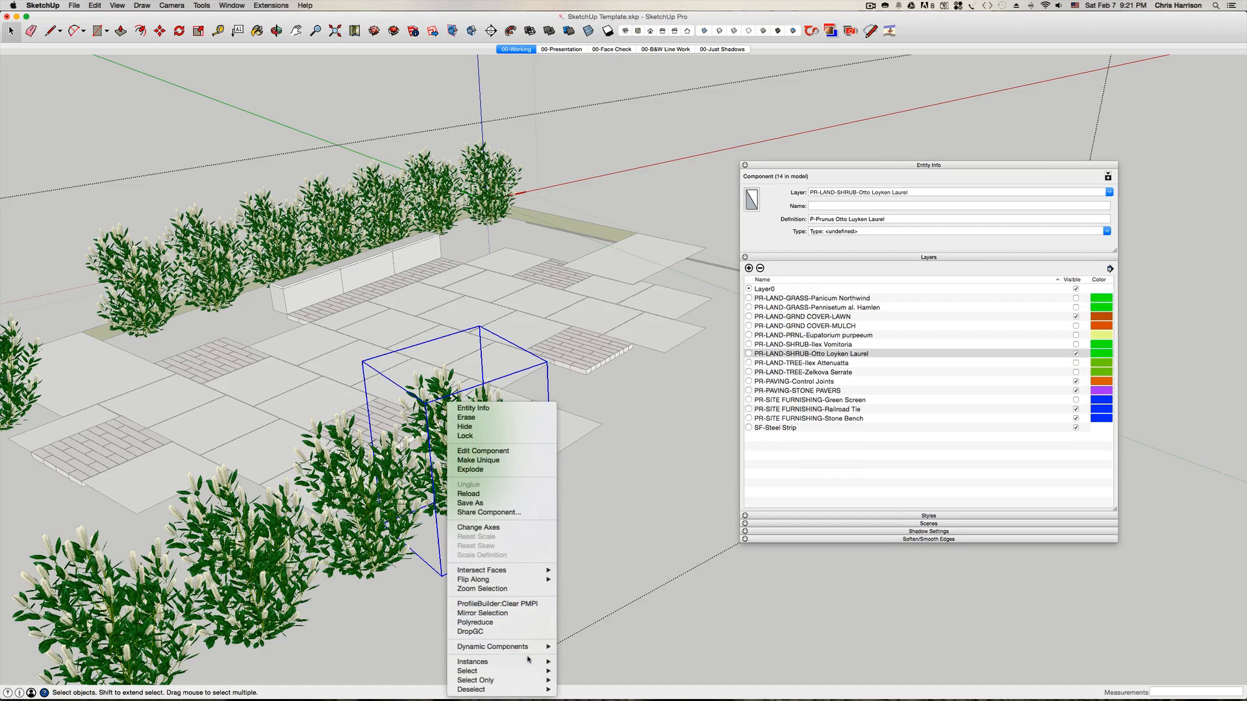
{"action": "mouse_move", "coordinate": [528, 659]}
{"action": "left_click", "coordinate": [594, 673]}
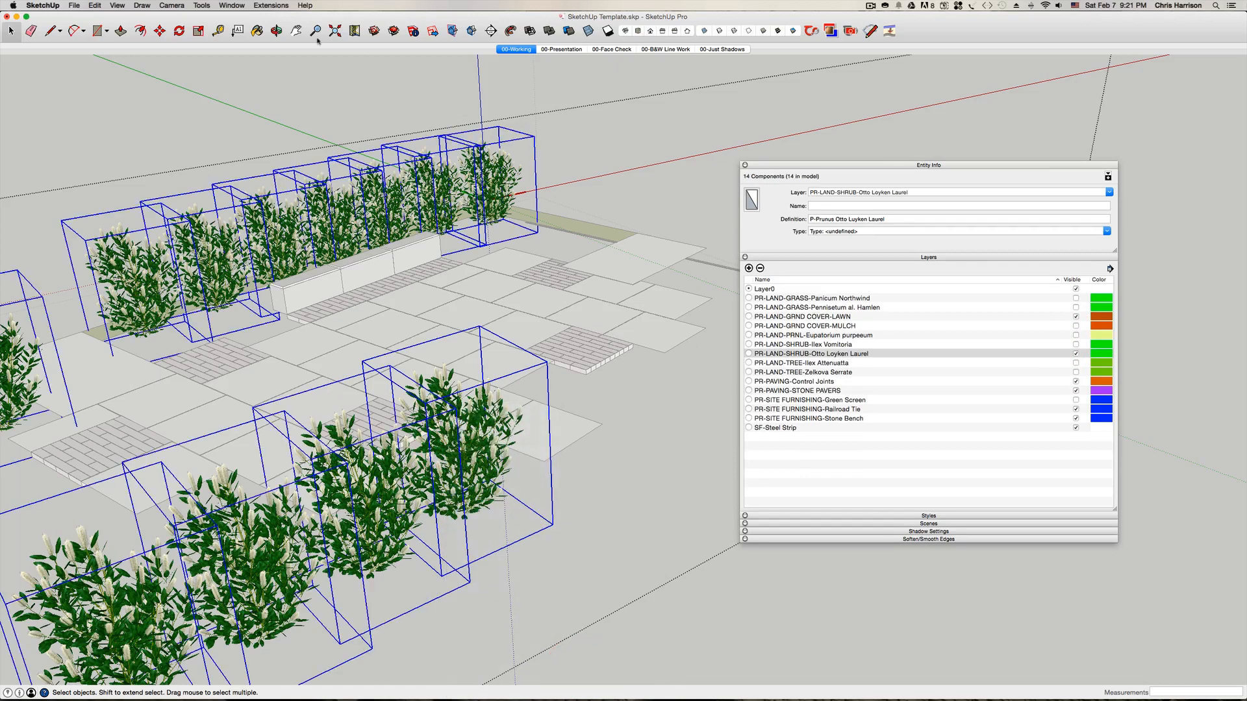
- Randomly scale the selected laurels with a minimum scale of .95 and a maximum scale of 1.35, and clear the selection
{"action": "left_click", "coordinate": [280, 6]}
{"action": "mouse_move", "coordinate": [299, 26]}
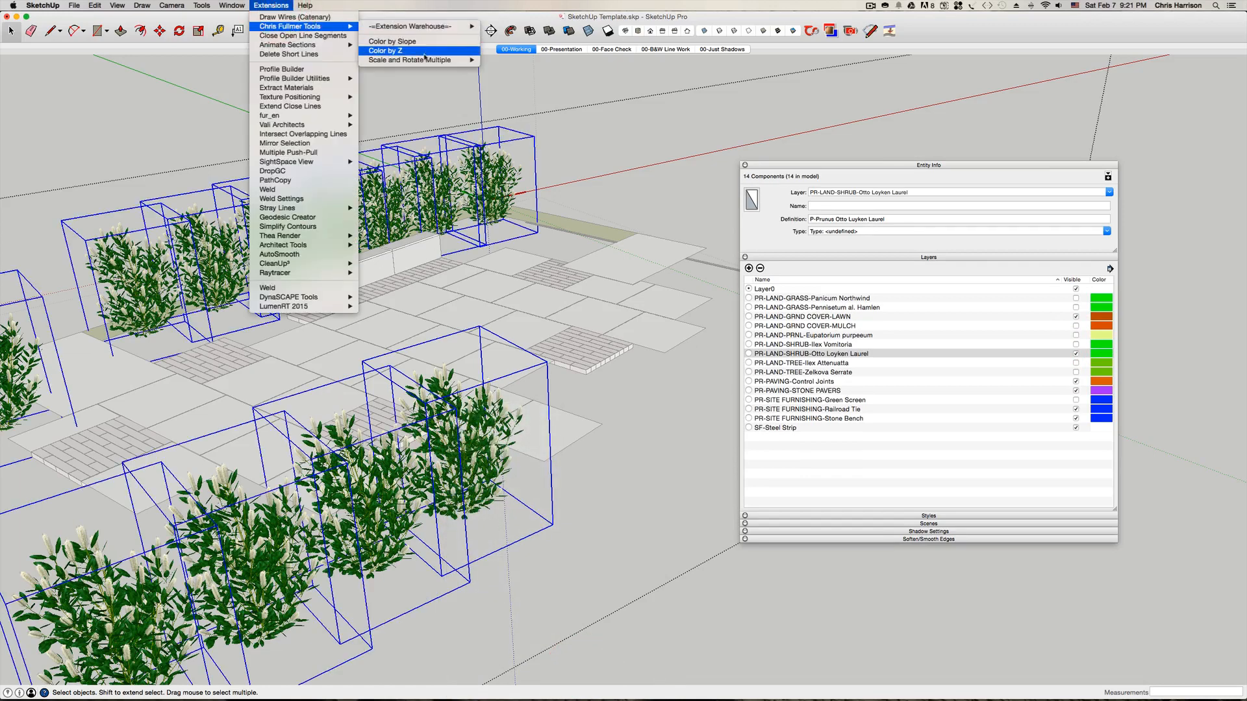
{"action": "mouse_move", "coordinate": [454, 60]}
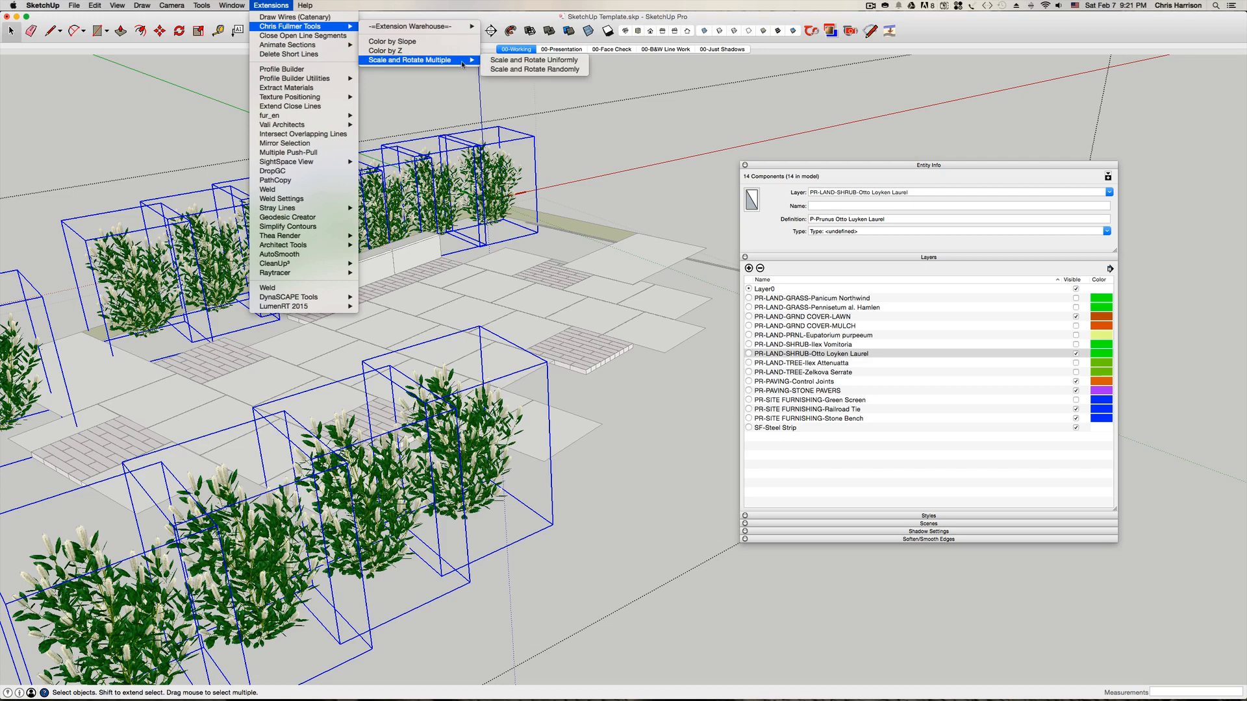
{"action": "left_click", "coordinate": [510, 69]}
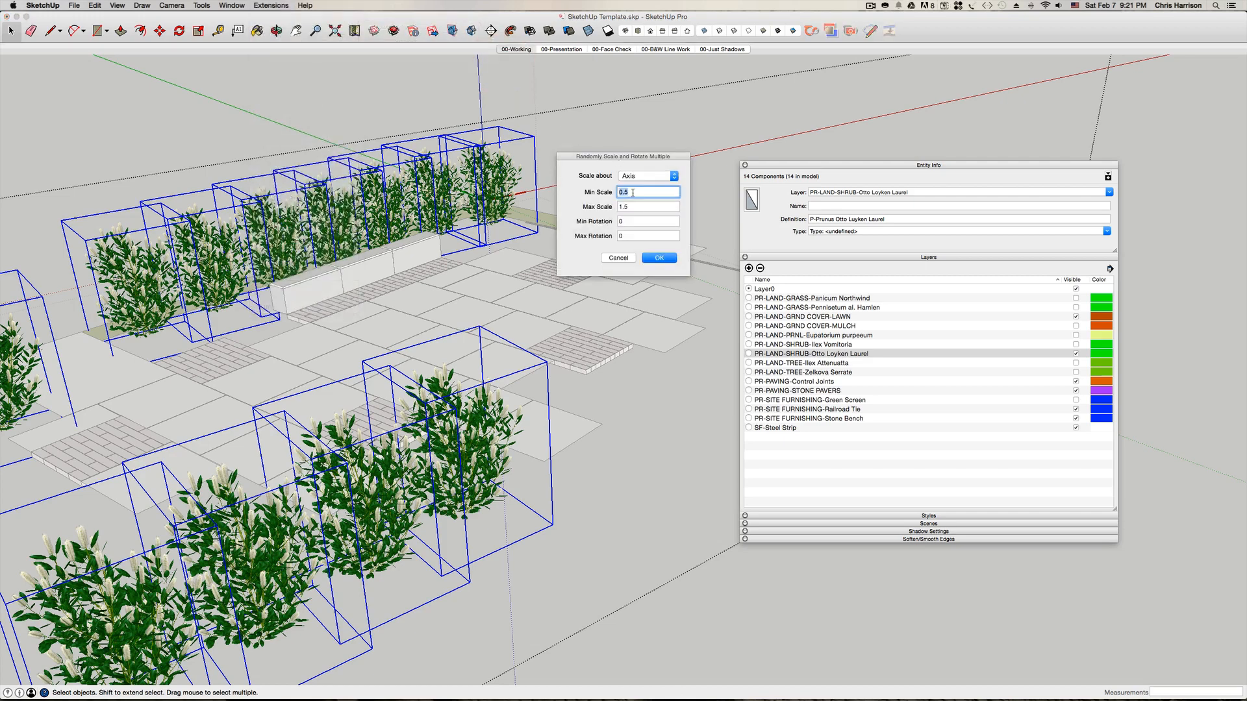
{"action": "type", "text": ".95"}
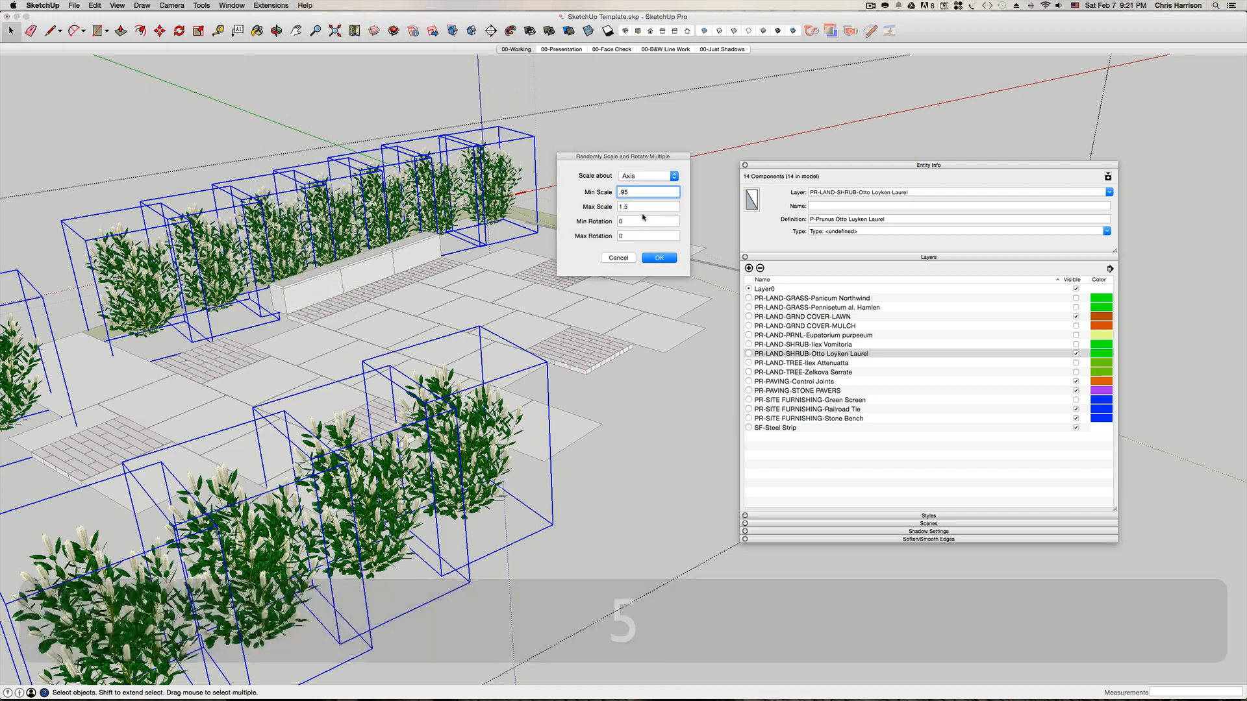
{"action": "left_click", "coordinate": [626, 207]}
{"action": "type", "text": "1"}
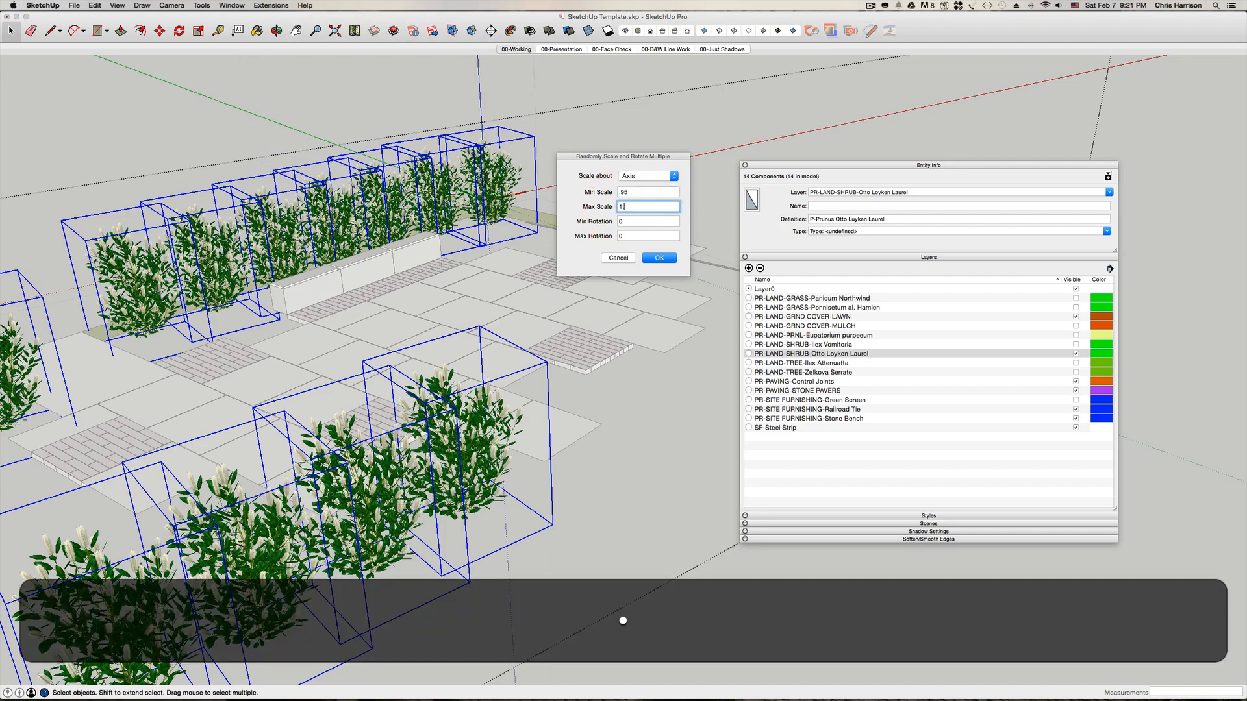
{"action": "type", "text": ".3"}
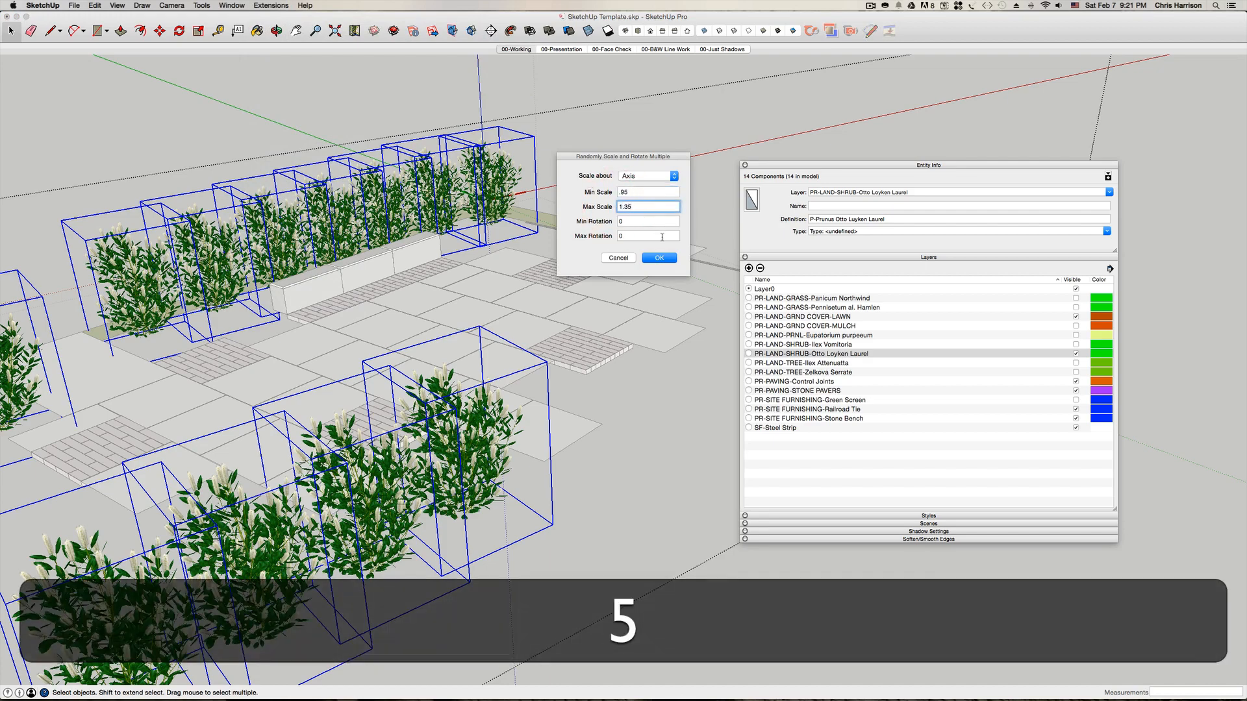
{"action": "type", "text": "5"}
{"action": "left_click", "coordinate": [657, 258]}
{"action": "left_click", "coordinate": [653, 155]}
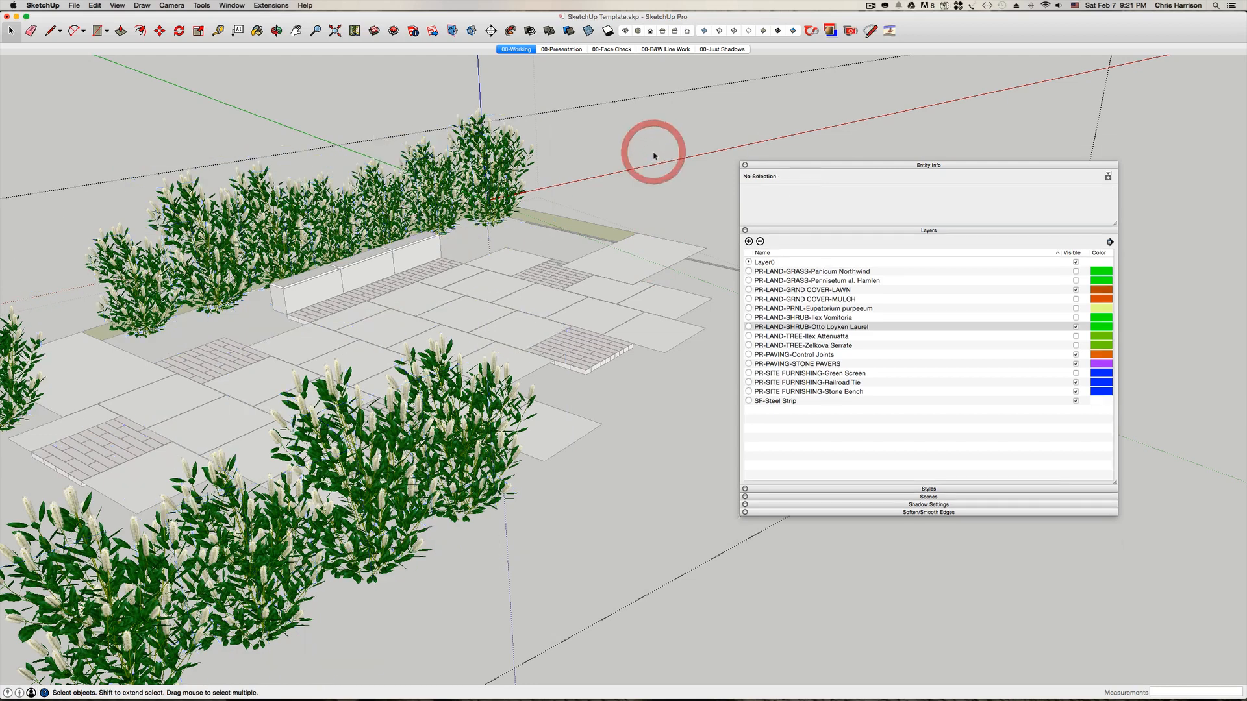
- Hide the PR-LAND-SHRUB-Otto Loyken Laurel layer and show the PR-LAND-TREE-Ilex Attenuatta layer
{"action": "left_click", "coordinate": [1075, 327]}
{"action": "left_click", "coordinate": [1076, 337]}
{"action": "scroll", "coordinate": [507, 195], "scroll_direction": "down", "scroll_amount": 5}
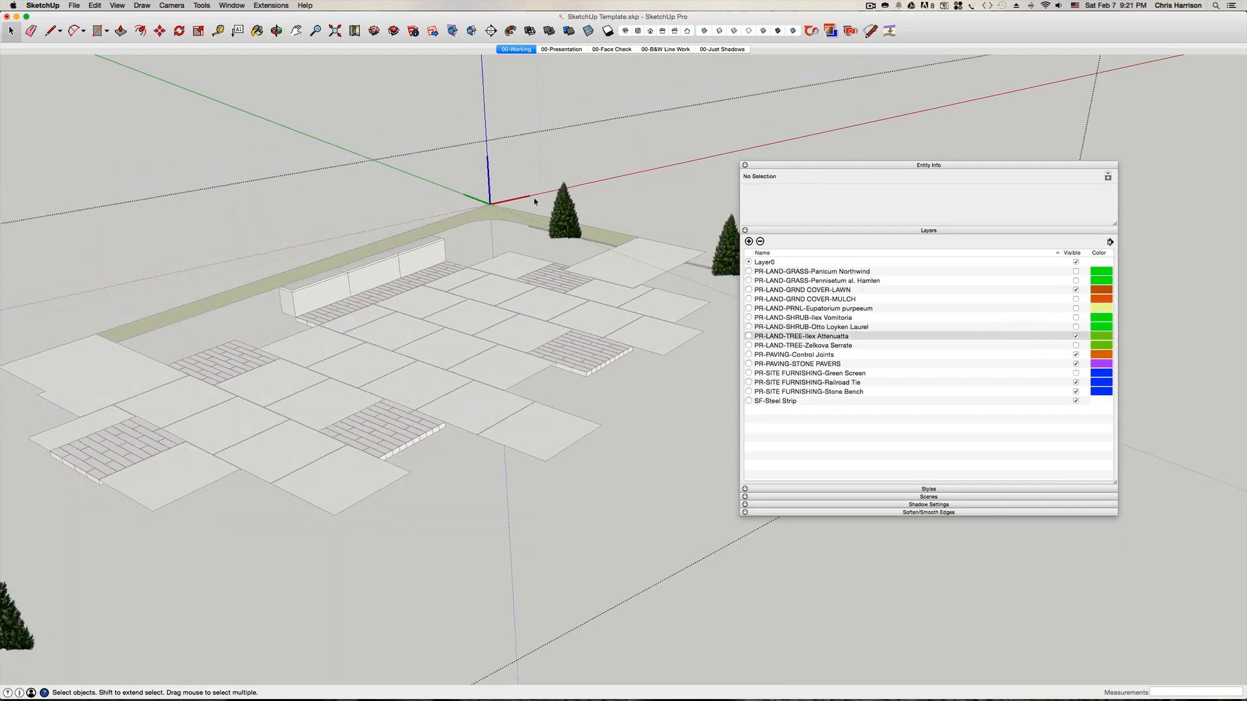
- Open the nearest Ilex Attenuatta tree component for editing and scale its nested Foster Holly uniformly by 2.00
{"action": "left_click", "coordinate": [230, 522]}
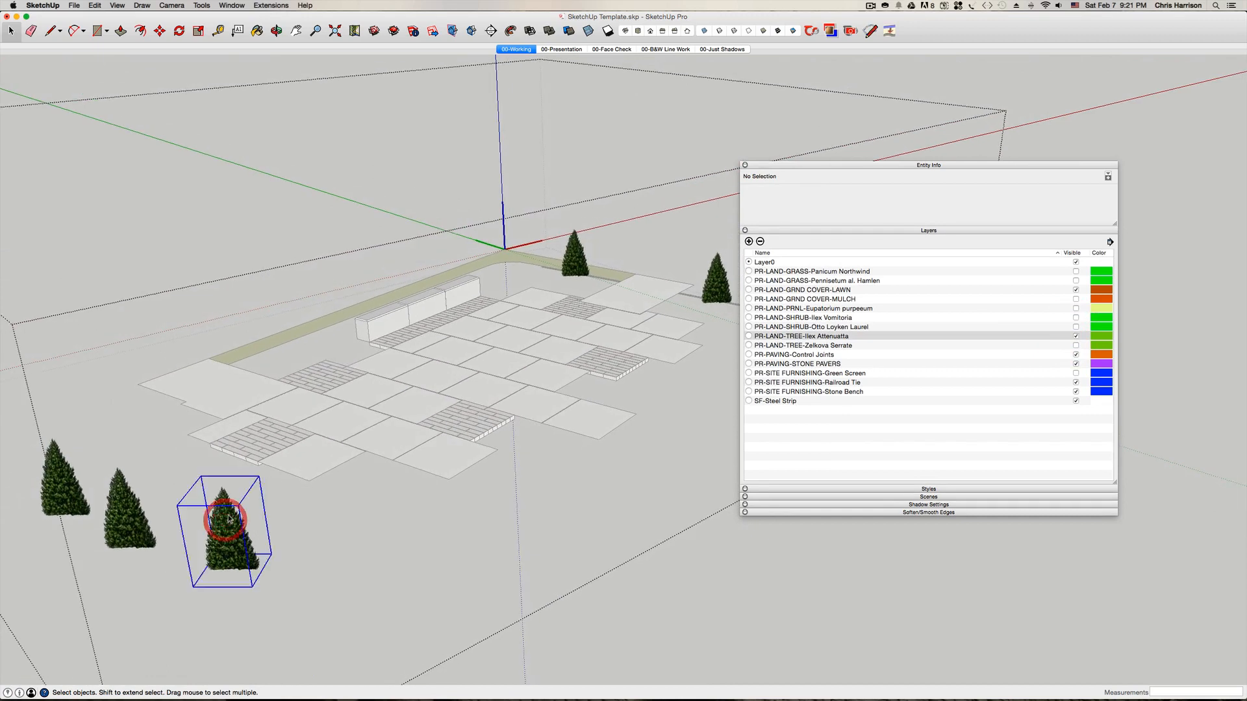
{"action": "double_click", "coordinate": [232, 524]}
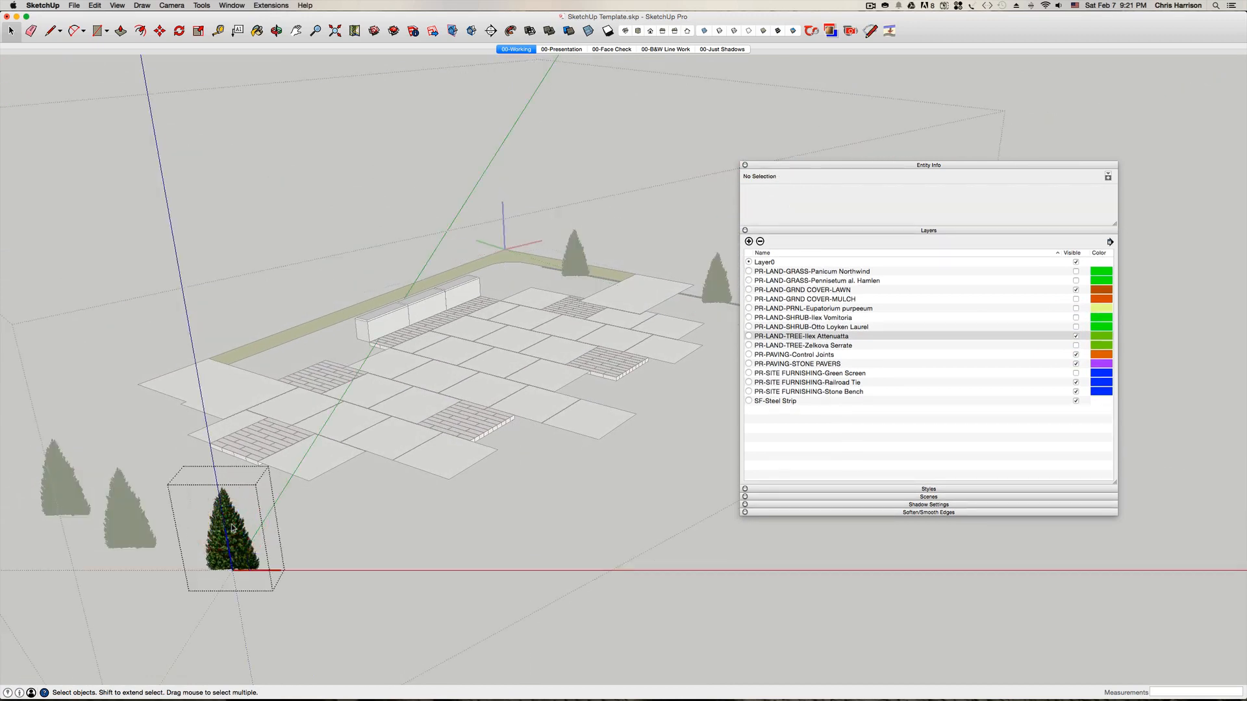
{"action": "key", "text": "super+shift+a"}
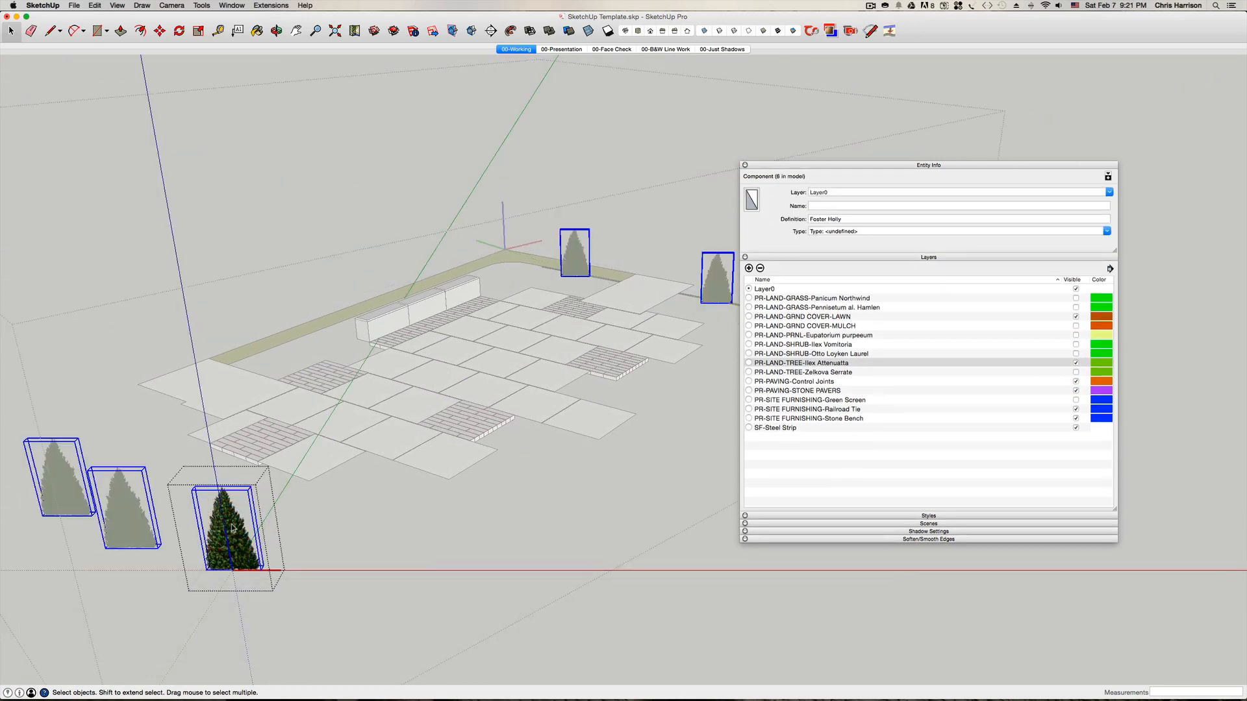
{"action": "key", "text": "super+shift+9"}
{"action": "scroll", "coordinate": [229, 507], "scroll_direction": "up", "scroll_amount": 5}
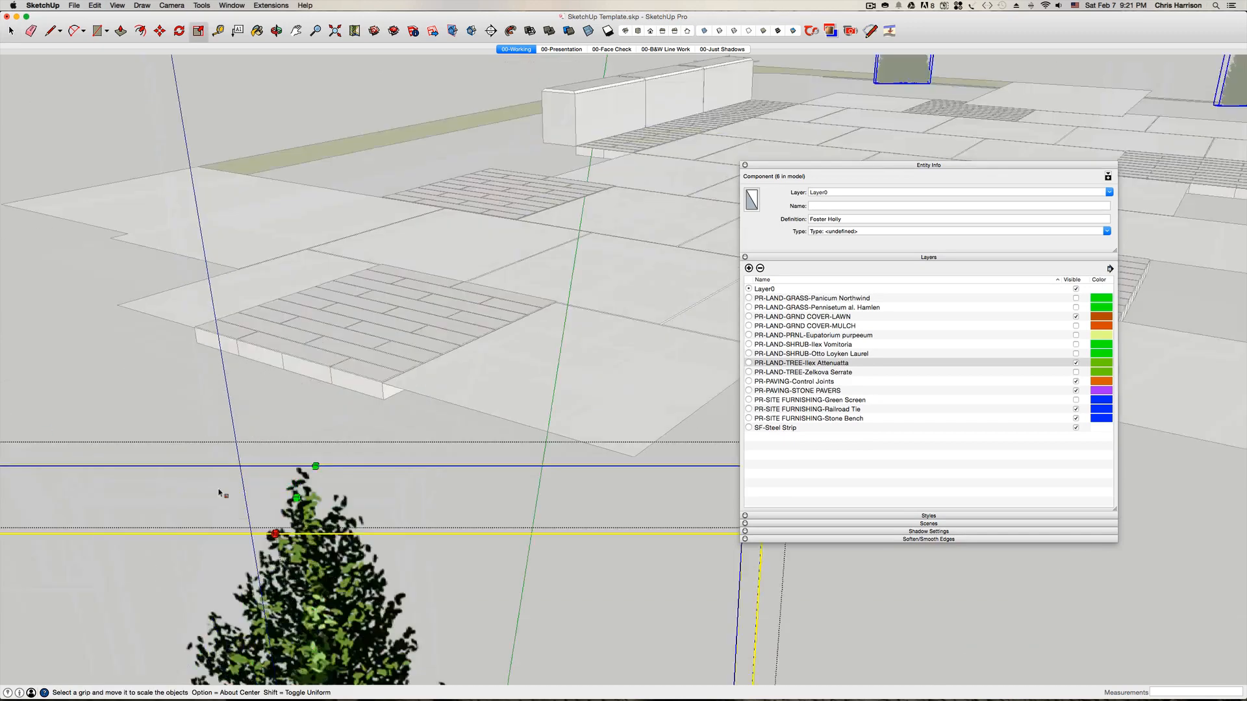
{"action": "scroll", "coordinate": [260, 533], "scroll_direction": "down", "scroll_amount": 5}
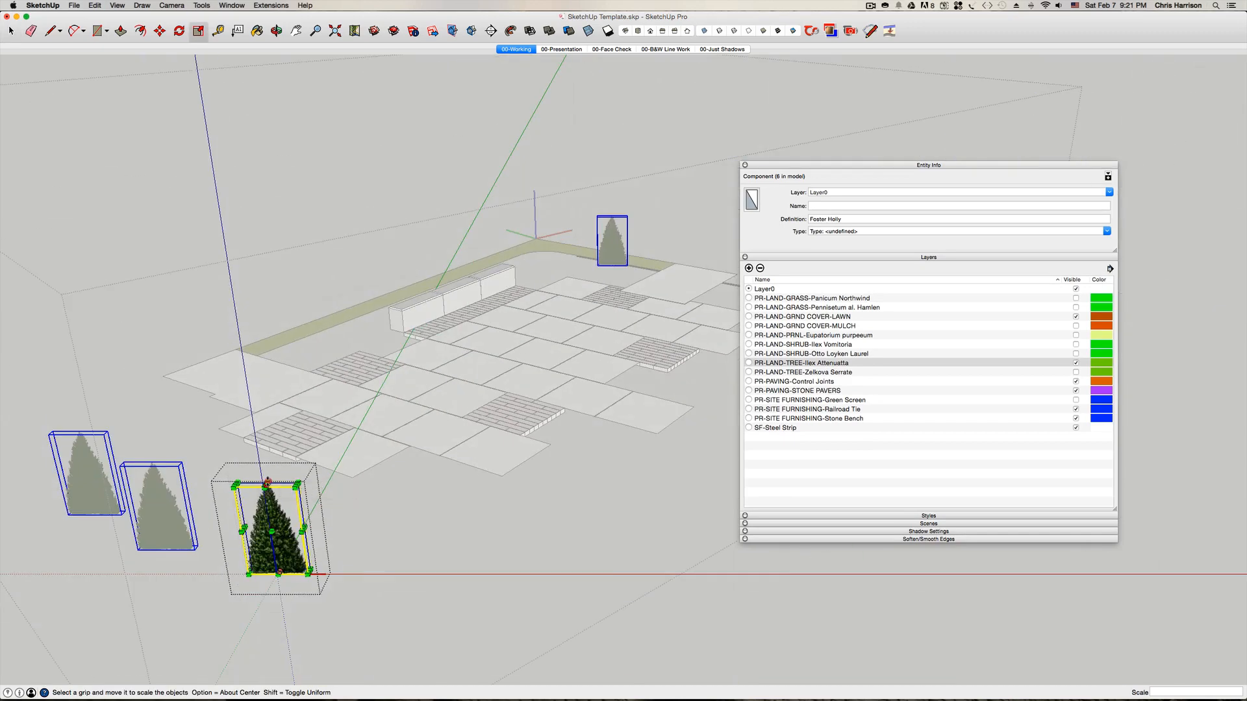
{"action": "left_click_drag", "start_coordinate": [267, 481], "coordinate": [253, 392]}
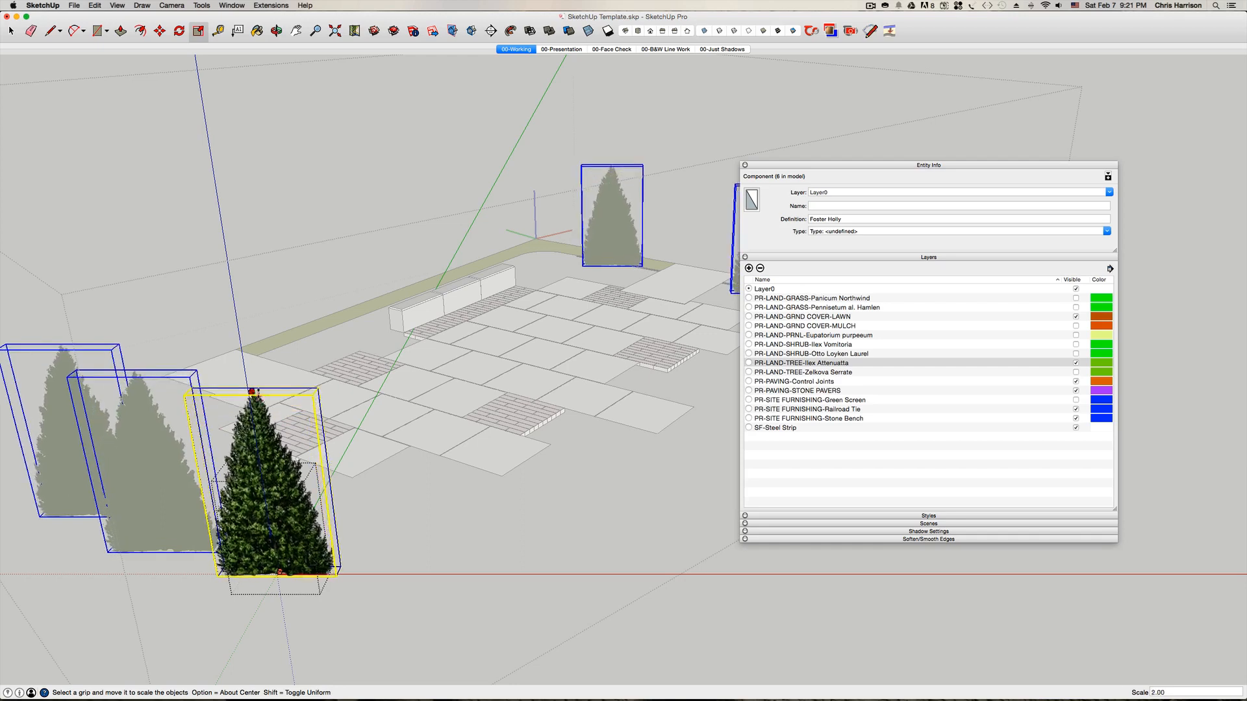
- Stretch the nested Foster Holly taller in two passes, by about 1.08 and about 1.23, and close the tree component
{"action": "scroll", "coordinate": [254, 367], "scroll_direction": "up", "scroll_amount": 2}
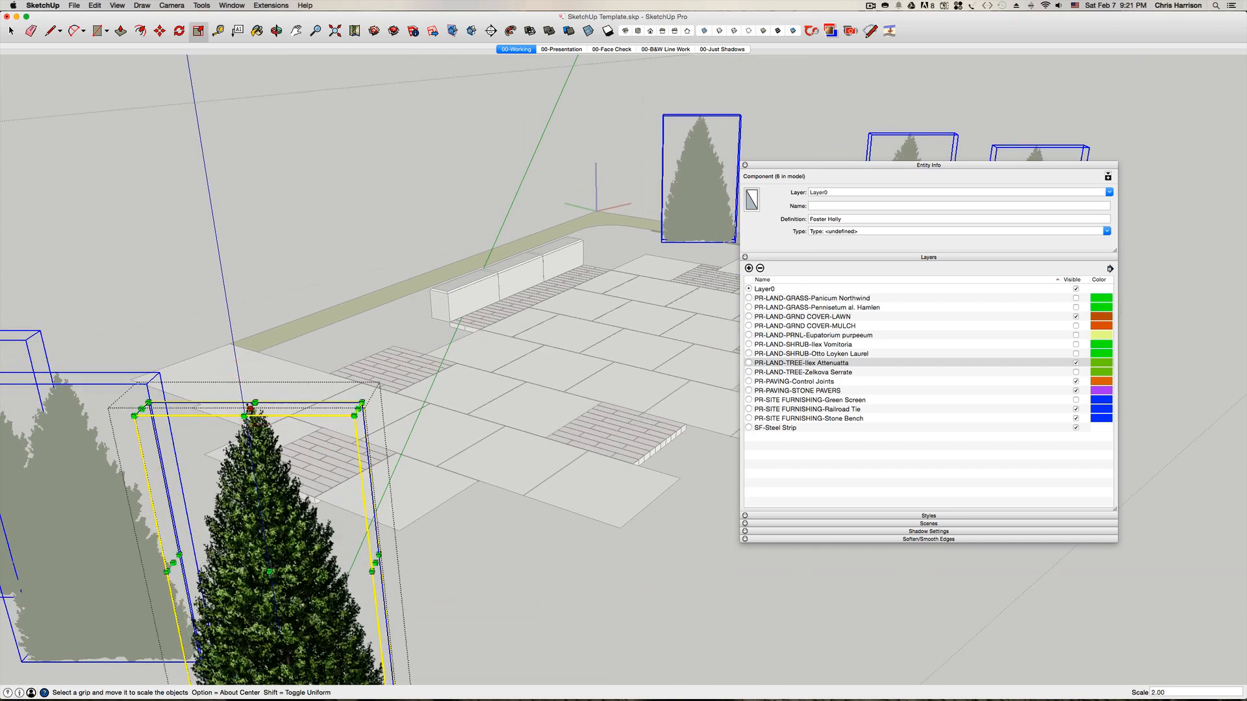
{"action": "left_click_drag", "start_coordinate": [251, 409], "coordinate": [245, 375]}
{"action": "scroll", "coordinate": [285, 391], "scroll_direction": "down", "scroll_amount": 4}
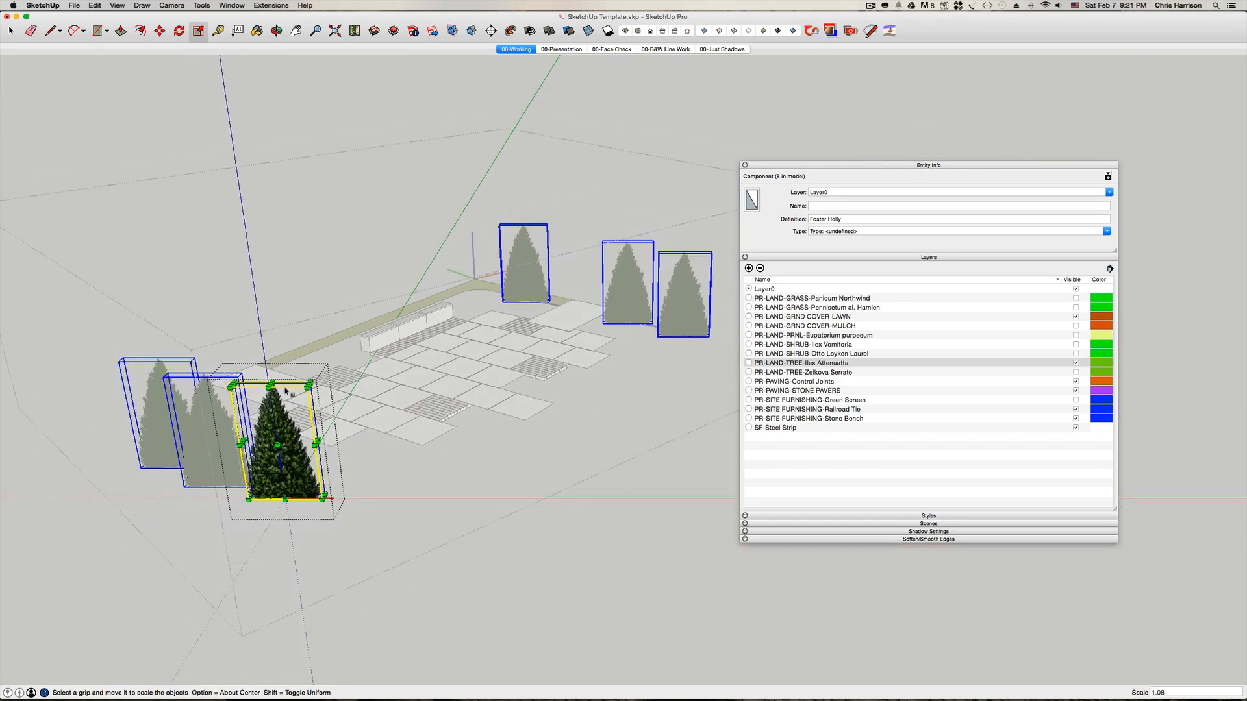
{"action": "middle_click_drag", "start_coordinate": [286, 391], "coordinate": [411, 372]}
{"action": "scroll", "coordinate": [411, 359], "scroll_direction": "up", "scroll_amount": 8}
{"action": "scroll", "coordinate": [411, 359], "scroll_direction": "down", "scroll_amount": 6}
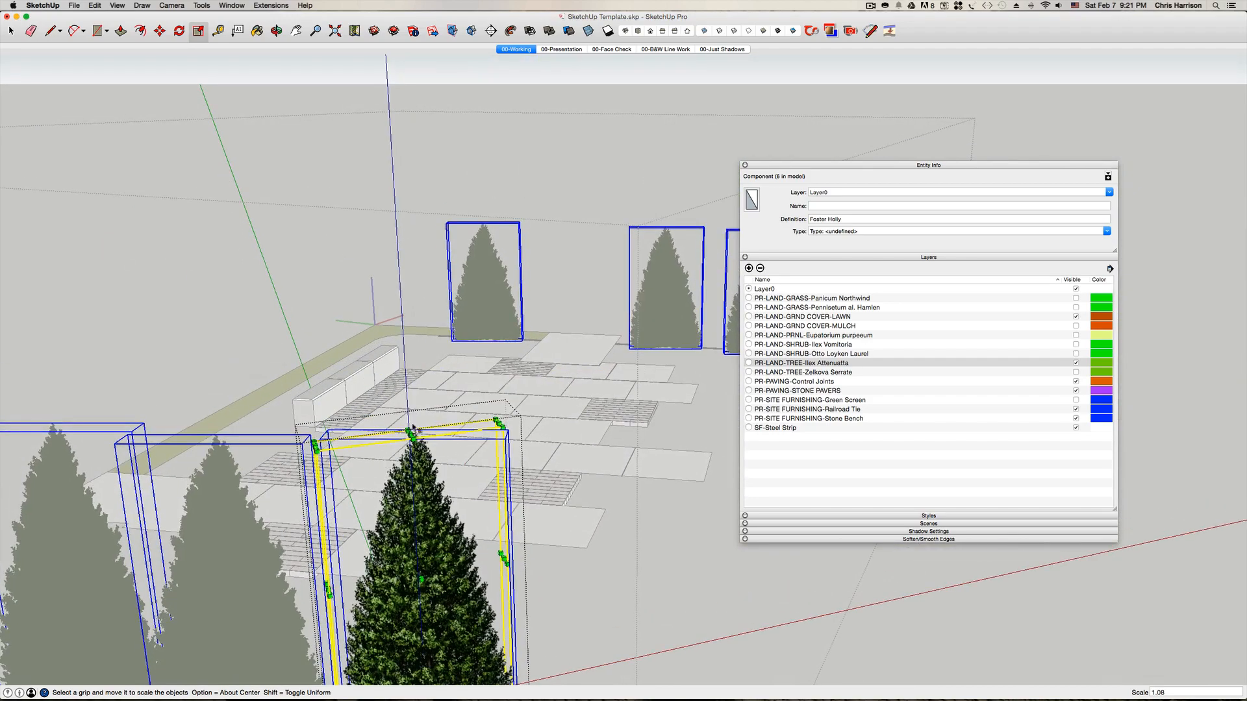
{"action": "left_click_drag", "start_coordinate": [407, 431], "coordinate": [411, 369]}
{"action": "scroll", "coordinate": [426, 374], "scroll_direction": "down", "scroll_amount": 3}
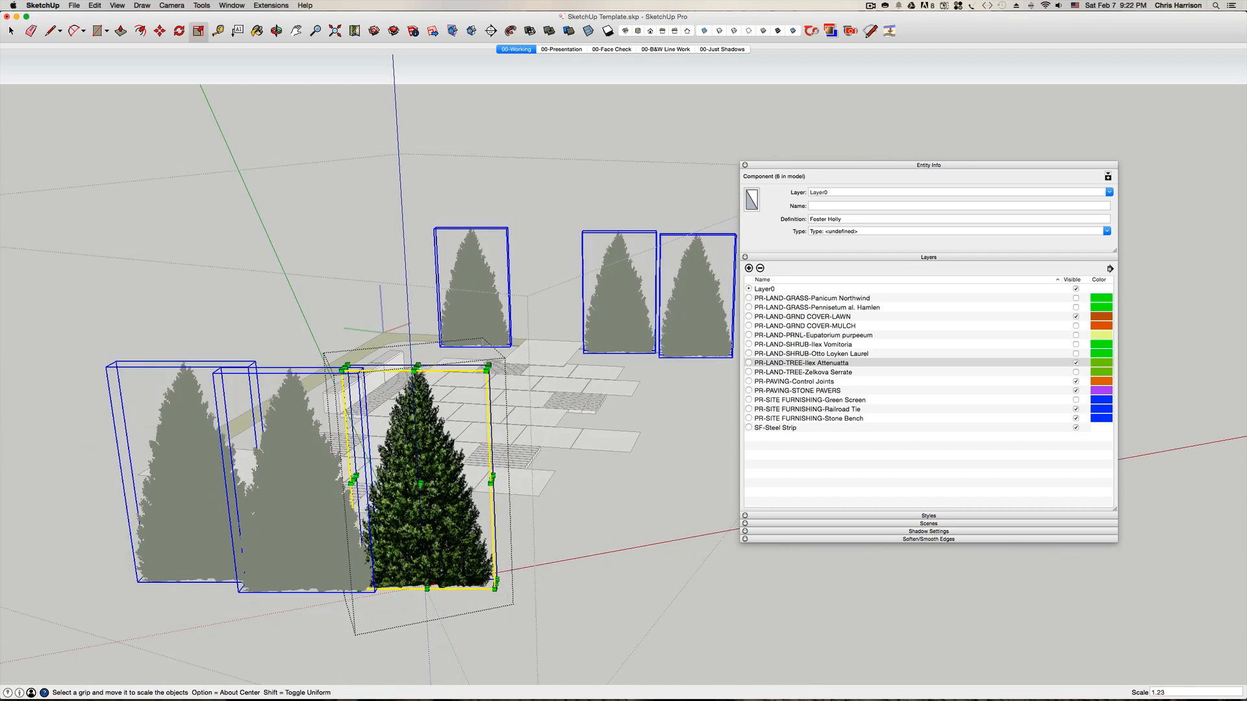
{"action": "key", "text": "space"}
{"action": "left_click", "coordinate": [442, 154]}
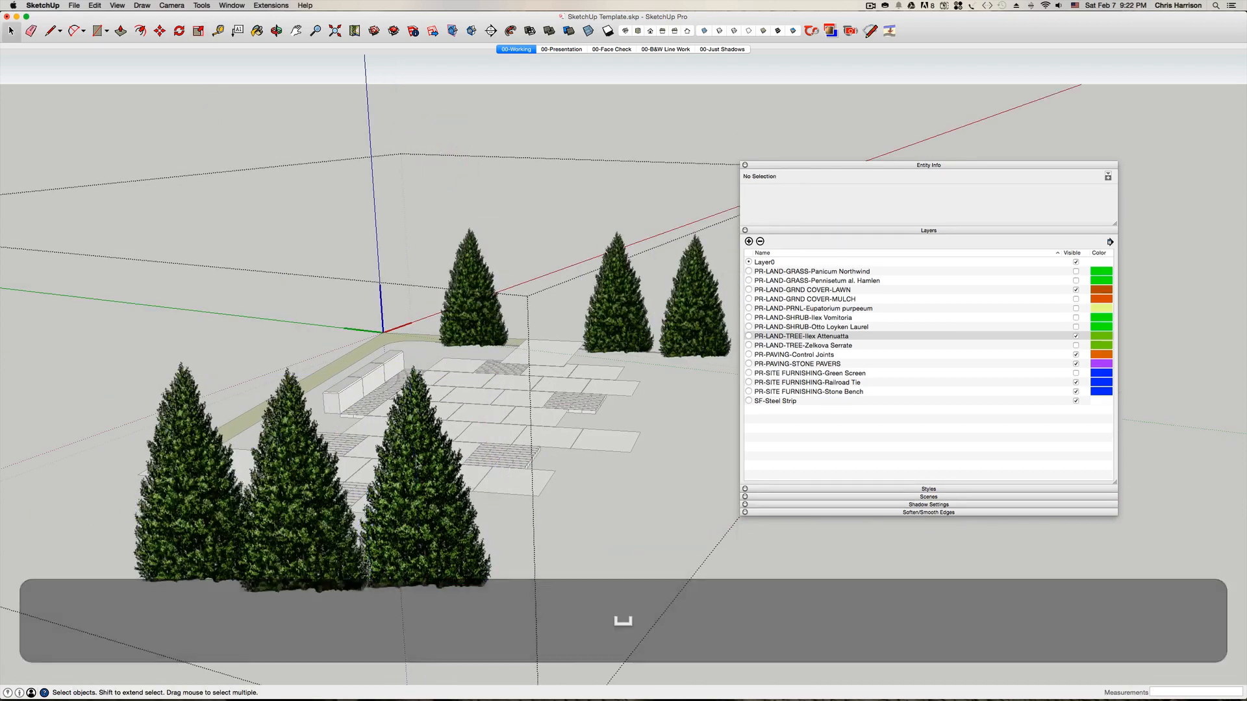
- Select all instances of the P-Ilex attenuata tree component
{"action": "right_click", "coordinate": [414, 482]}
{"action": "mouse_move", "coordinate": [481, 662]}
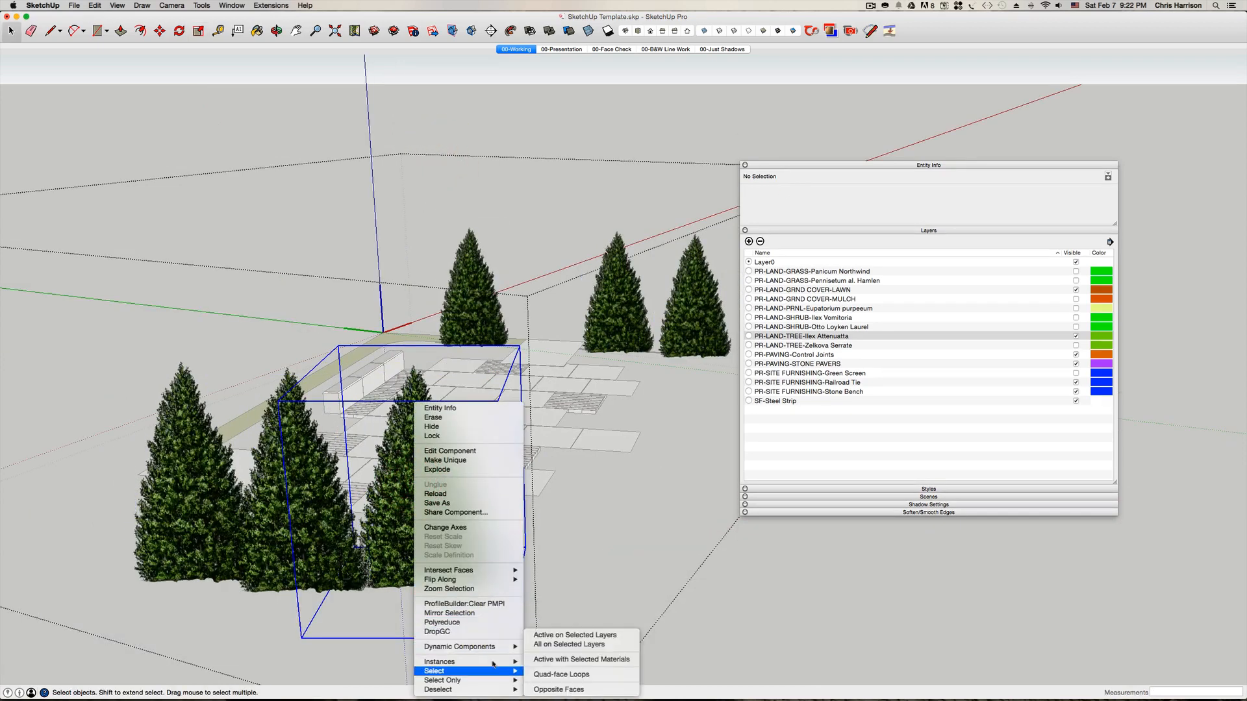
{"action": "left_click", "coordinate": [549, 671]}
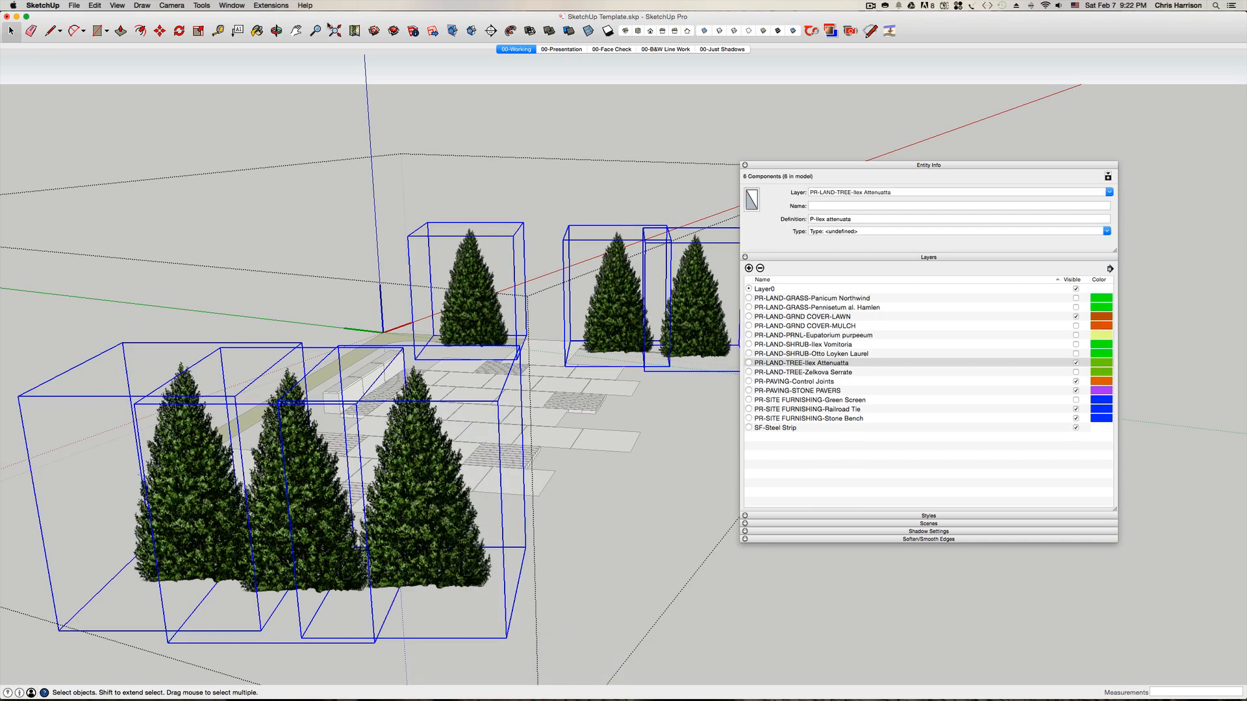
- Randomly scale the selected Ilex trees with a minimum scale of .95 and a maximum scale of 1.3, and clear the selection
{"action": "left_click", "coordinate": [271, 5]}
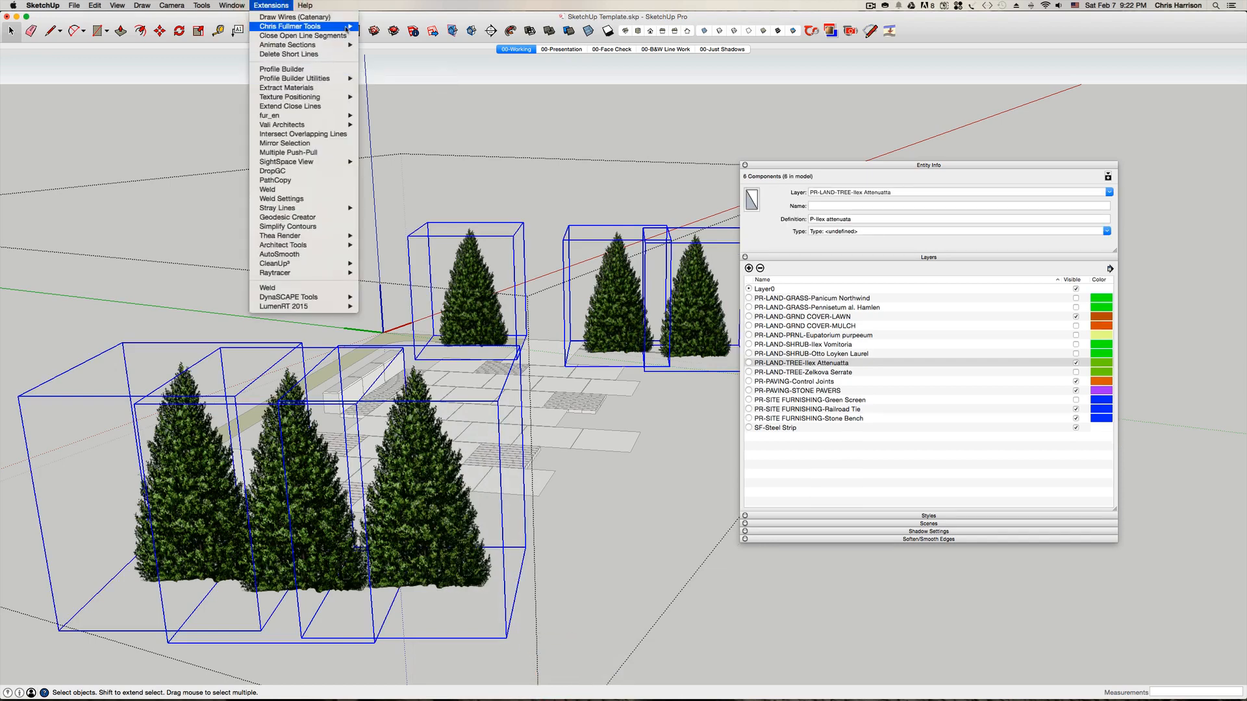
{"action": "mouse_move", "coordinate": [348, 29]}
{"action": "mouse_move", "coordinate": [449, 60]}
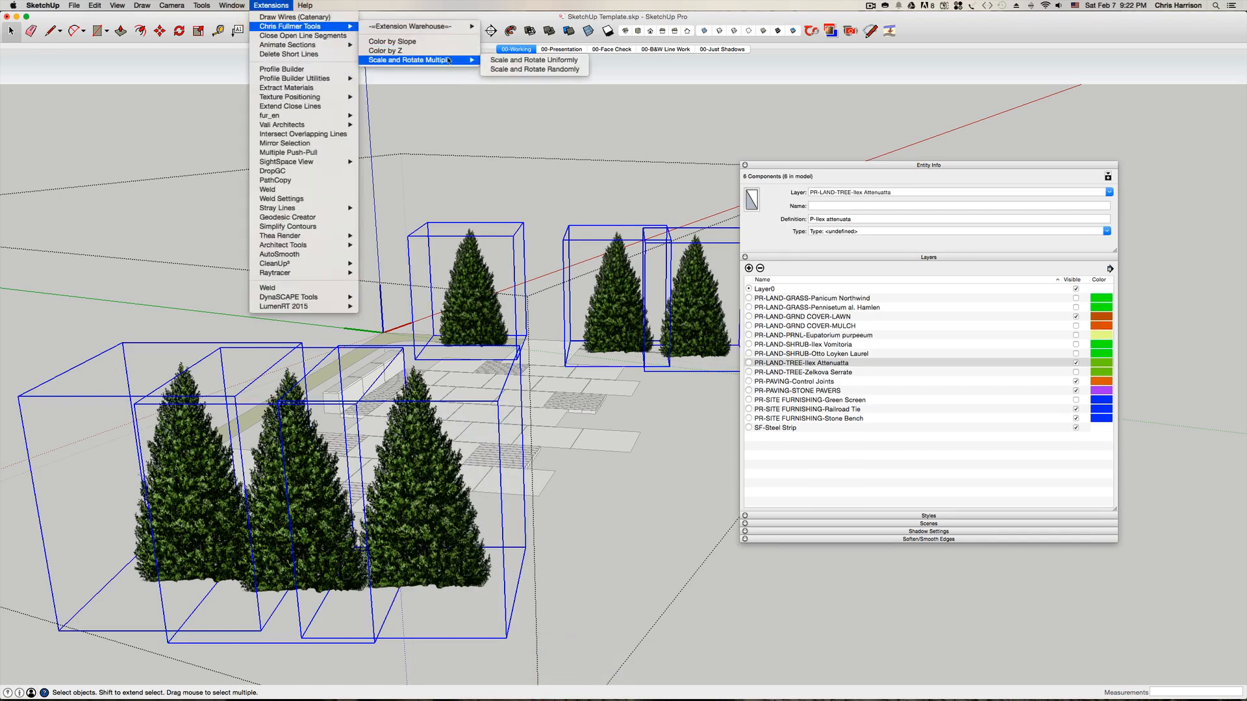
{"action": "left_click", "coordinate": [494, 69]}
{"action": "type", "text": ".95"}
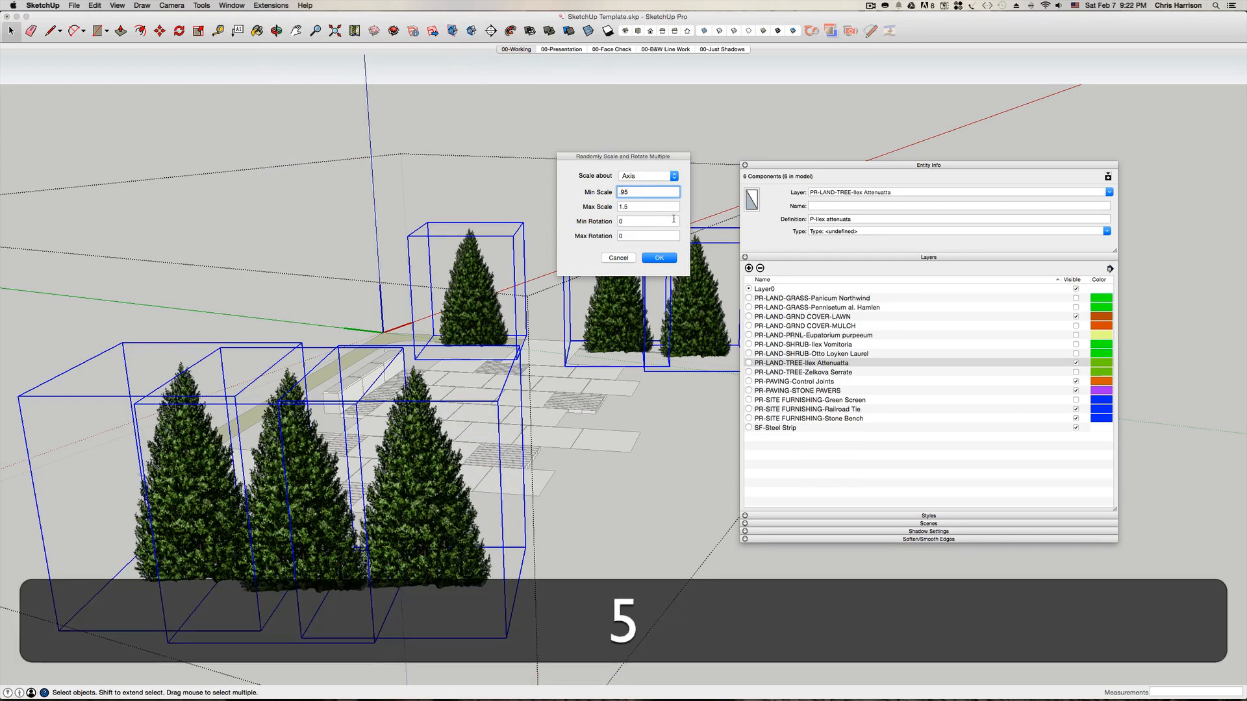
{"action": "key", "text": "Tab"}
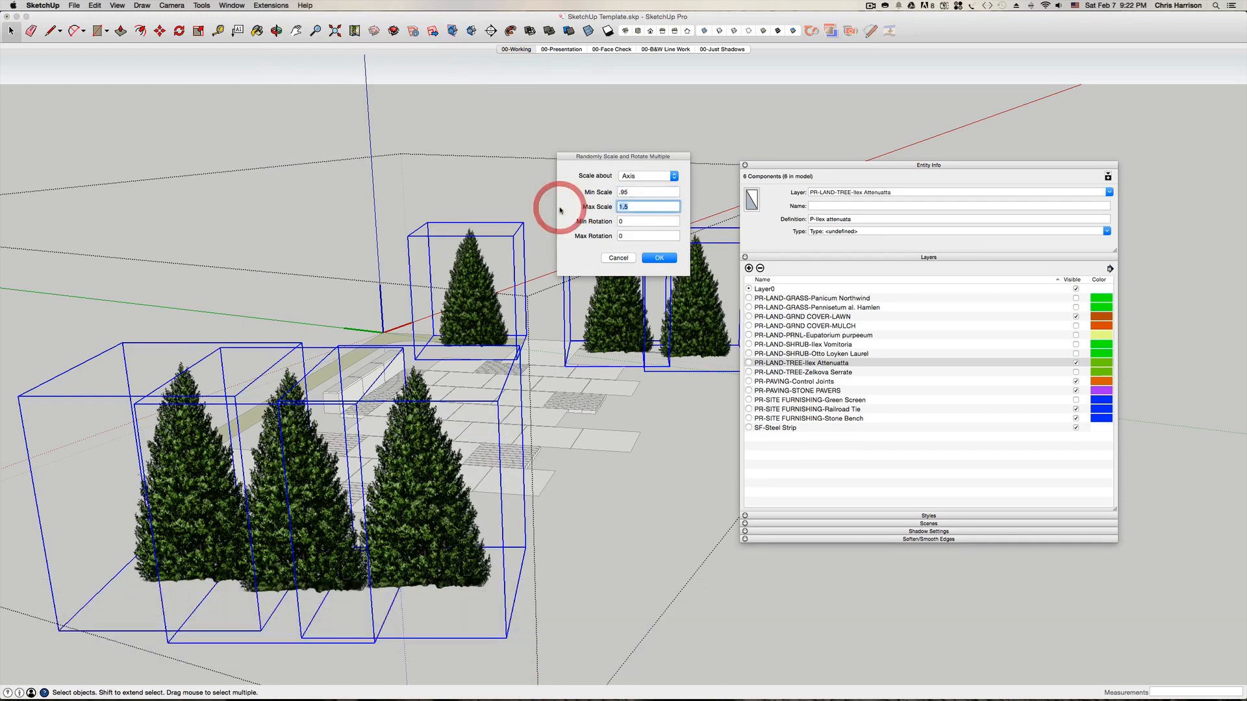
{"action": "type", "text": "1.3"}
{"action": "key", "text": "Return"}
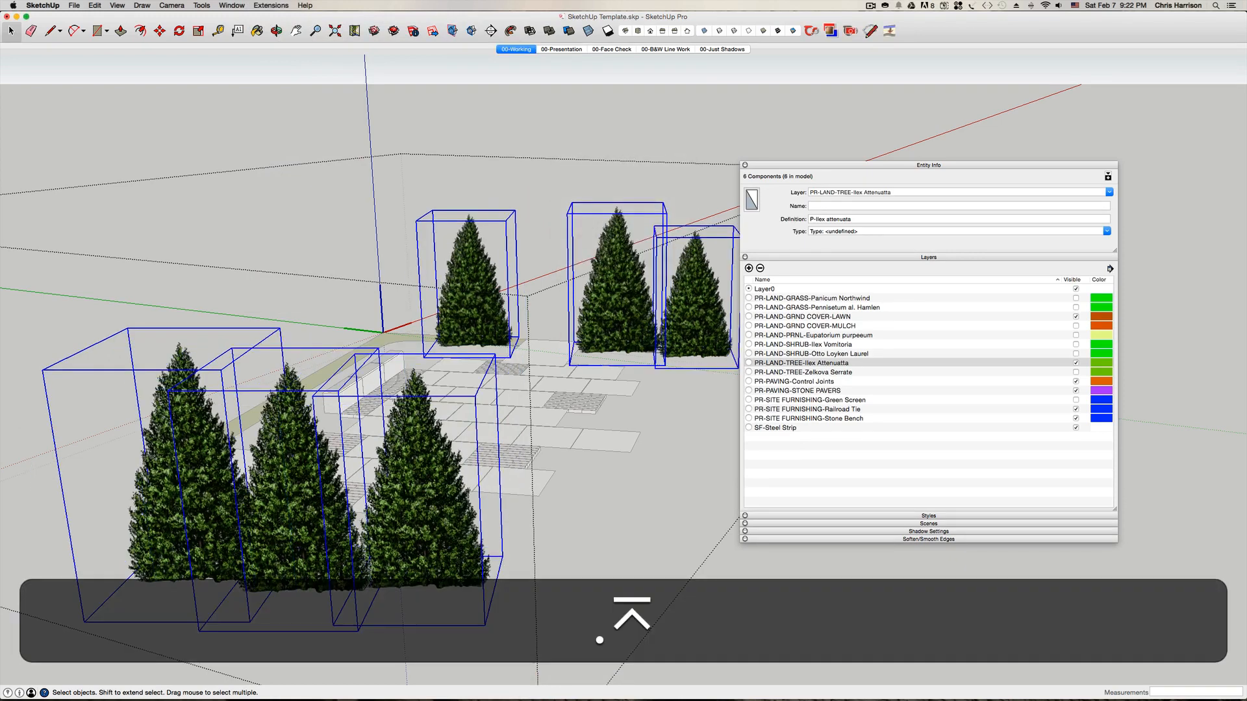
{"action": "left_click", "coordinate": [553, 103]}
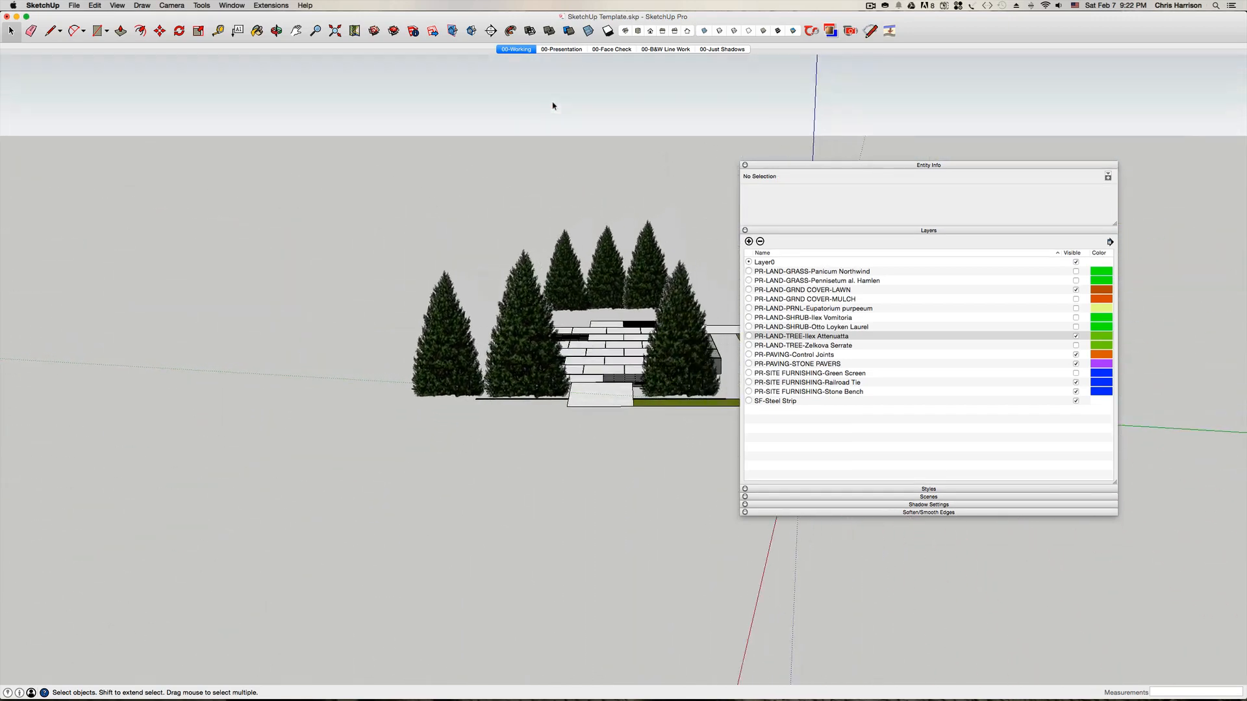
- Swap visibility from the PR-LAND-TREE-Ilex Attenuatta layer to the PR-LAND-TREE-Zelkova Serrate layer and open the Plant Material.dwg component for editing
{"action": "left_click", "coordinate": [1076, 336]}
{"action": "left_click", "coordinate": [1076, 345]}
{"action": "left_click", "coordinate": [588, 363]}
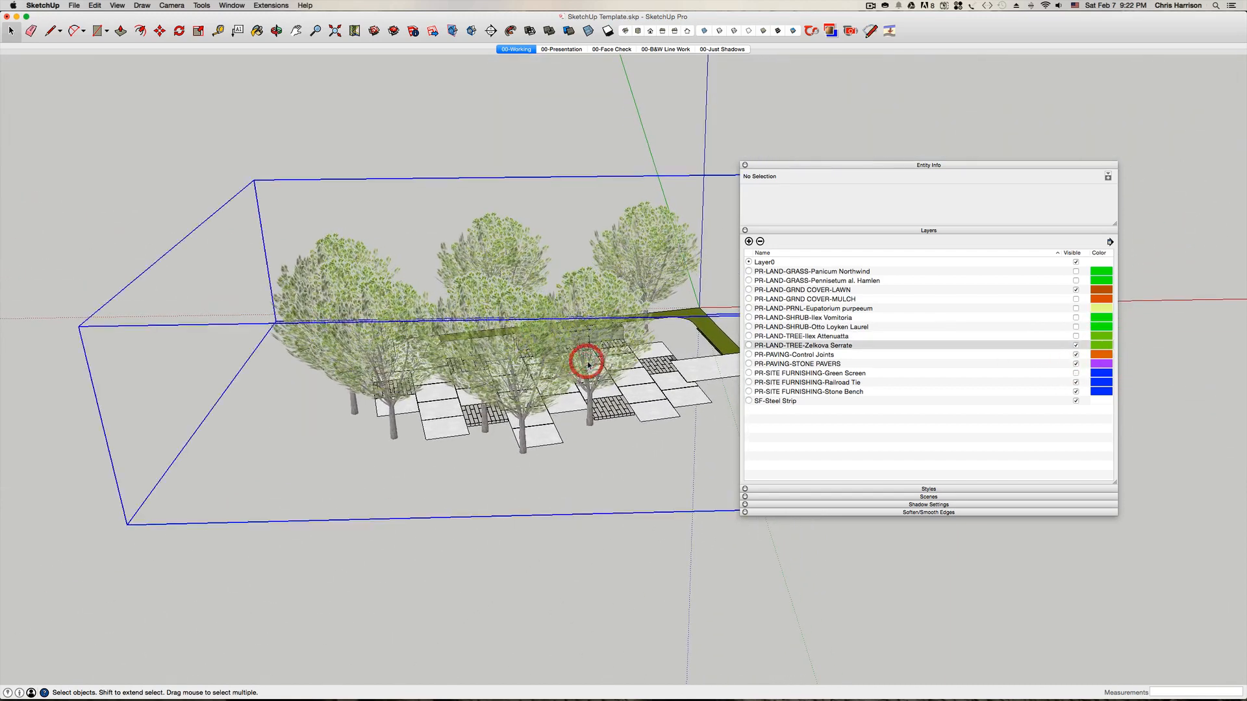
{"action": "right_click", "coordinate": [588, 364]}
{"action": "key", "text": "Escape"}
{"action": "double_click", "coordinate": [587, 351]}
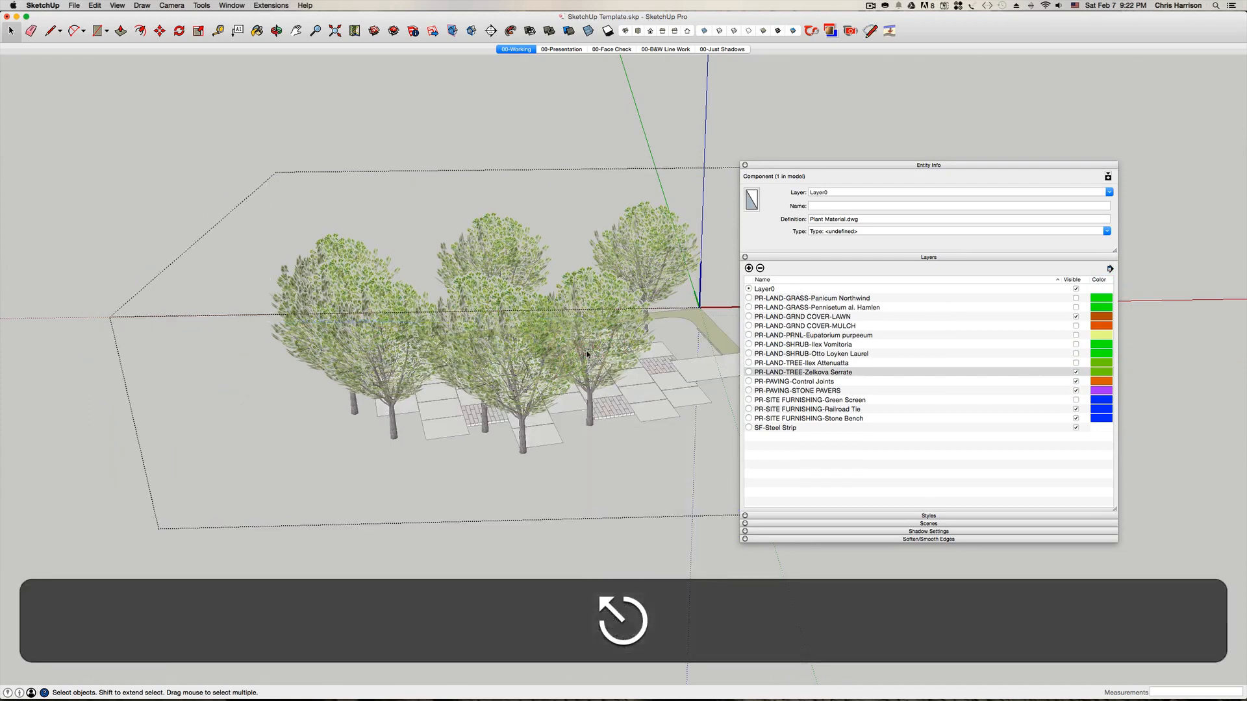
- Select all instances of the P-Zelkova serrate tree component
{"action": "left_click", "coordinate": [582, 352]}
{"action": "right_click", "coordinate": [583, 353]}
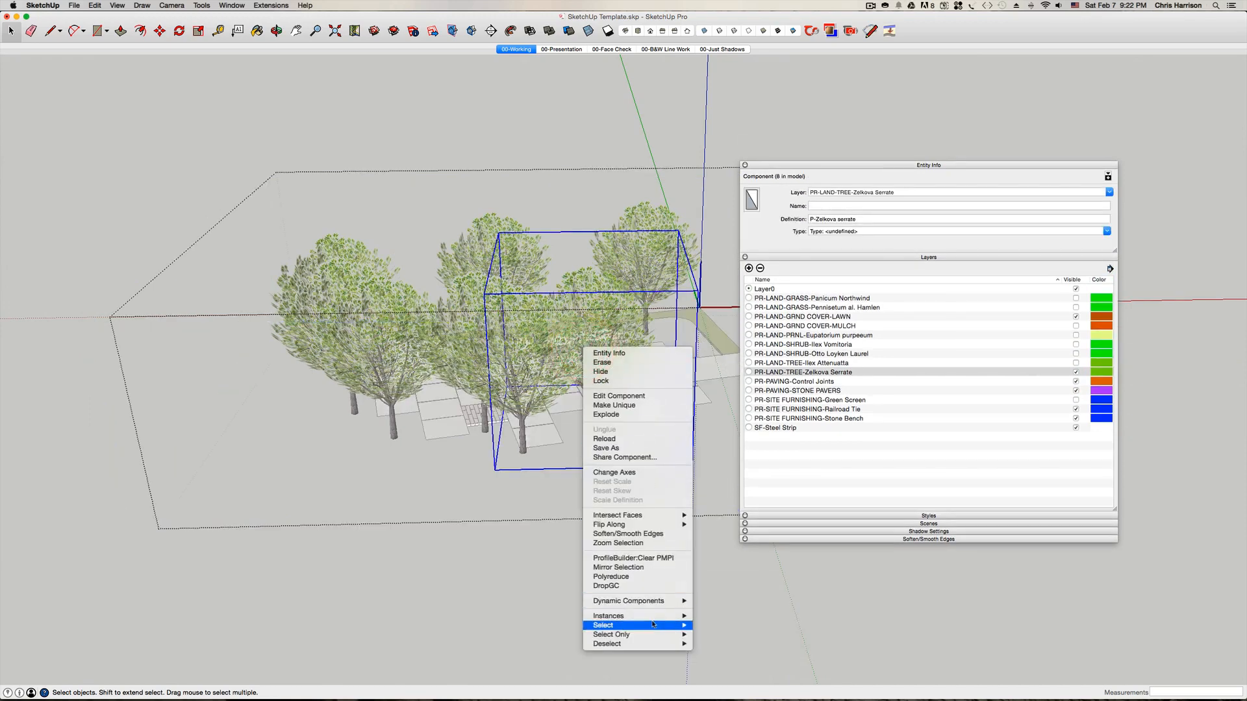
{"action": "mouse_move", "coordinate": [642, 616]}
{"action": "left_click", "coordinate": [718, 625]}
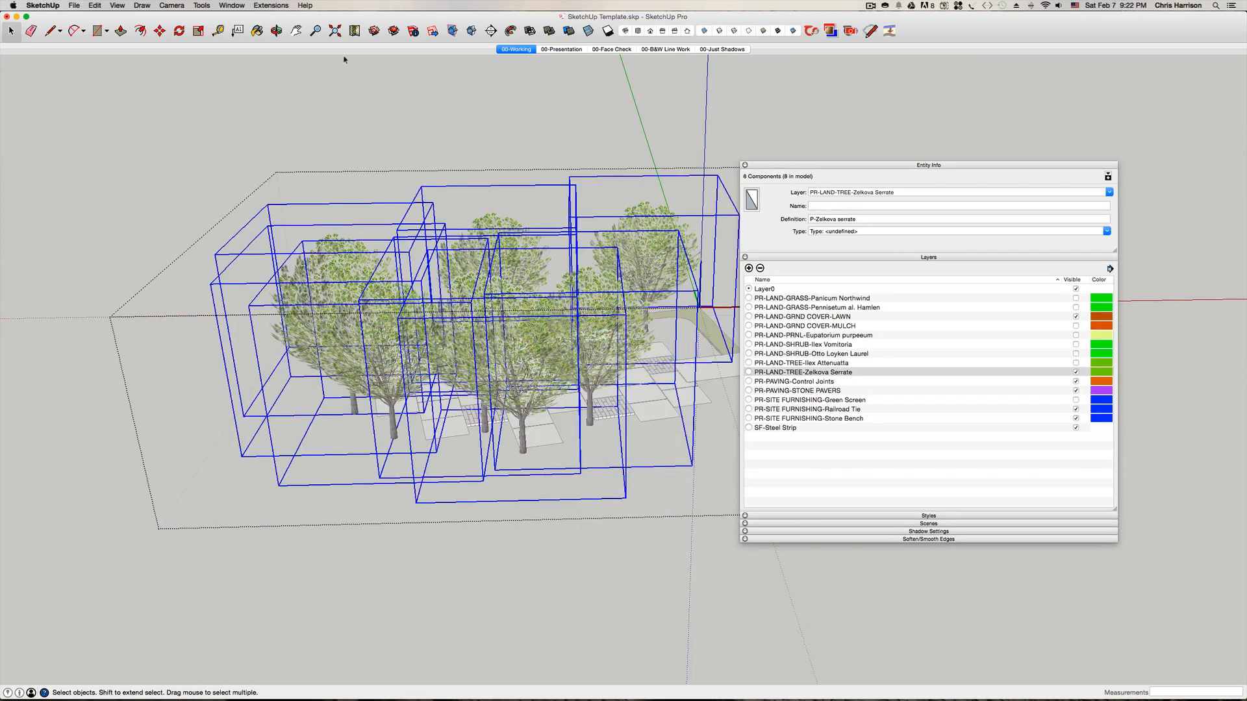
- Randomly scale the selected Zelkova trees with a minimum scale of .98 and a maximum scale of 1.45, and clear the selection
{"action": "left_click", "coordinate": [272, 6]}
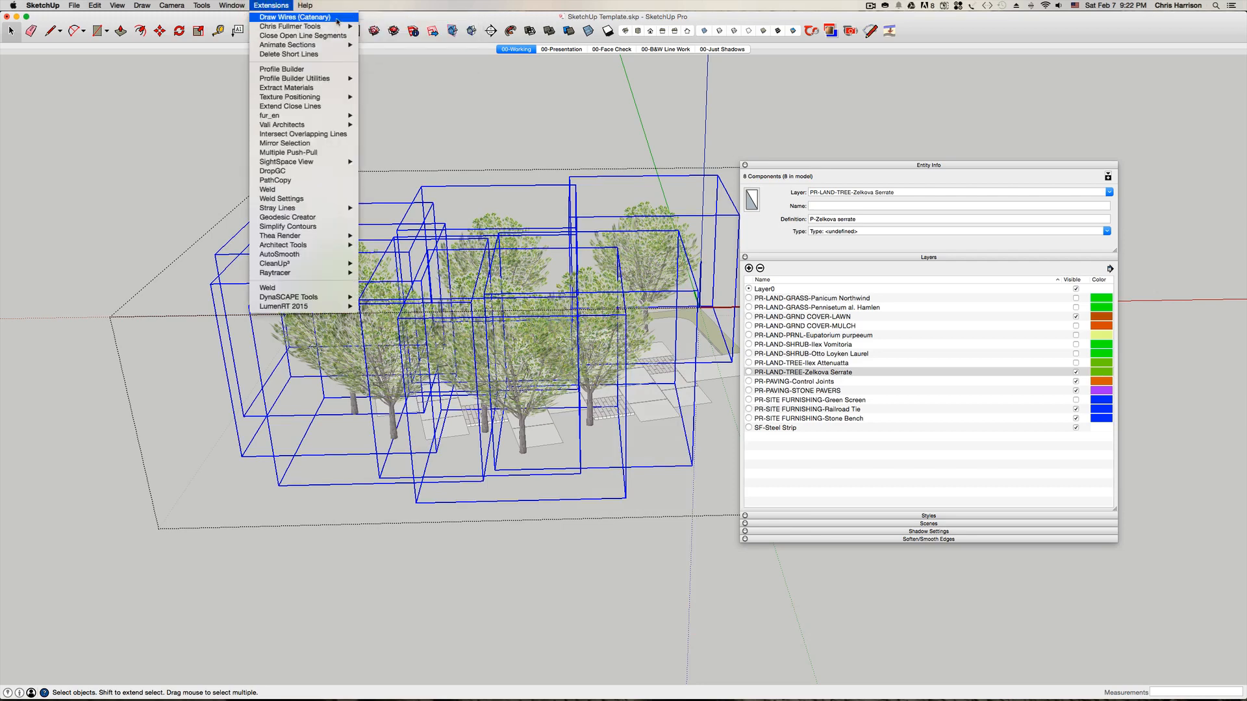
{"action": "mouse_move", "coordinate": [338, 26]}
{"action": "mouse_move", "coordinate": [462, 63]}
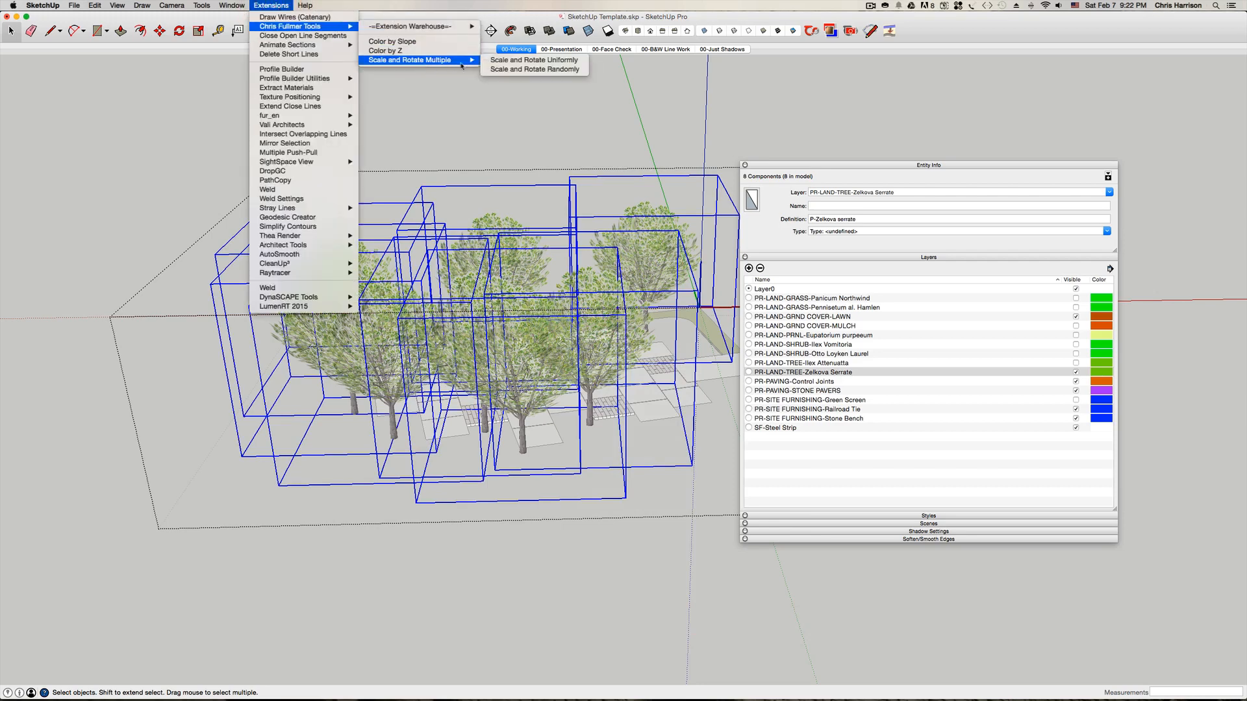
{"action": "left_click", "coordinate": [510, 70]}
{"action": "type", "text": "."}
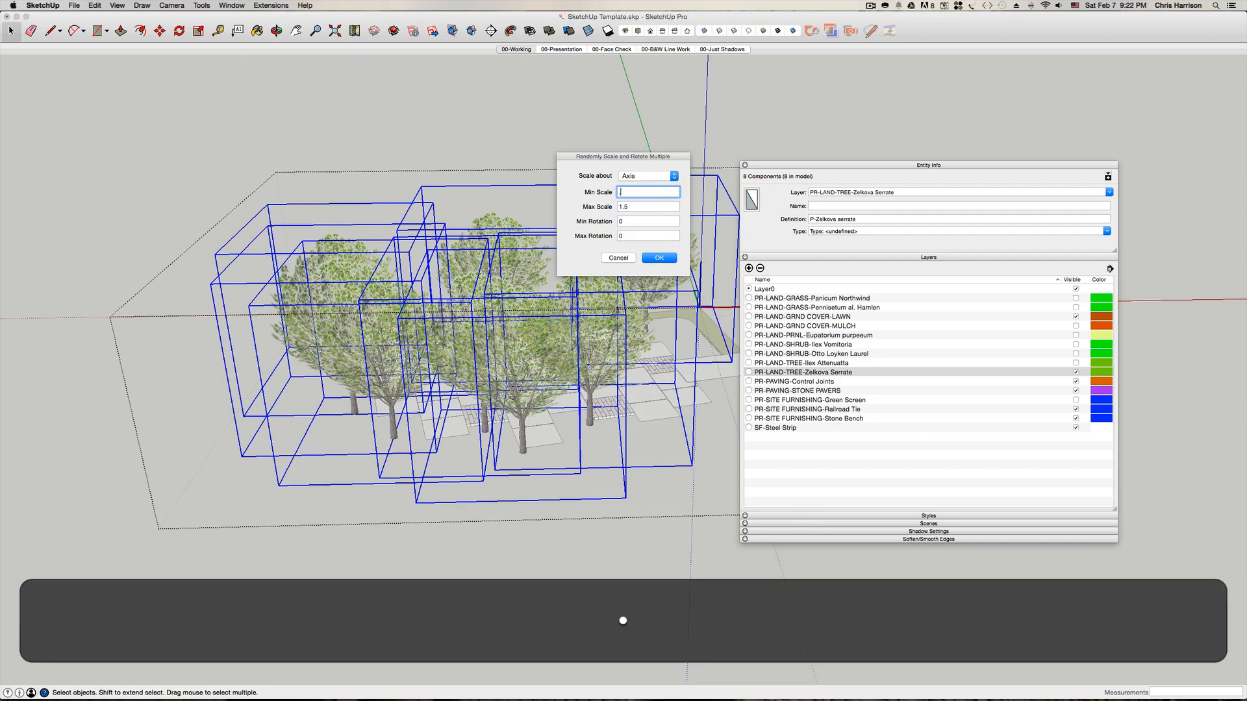
{"action": "type", "text": "98"}
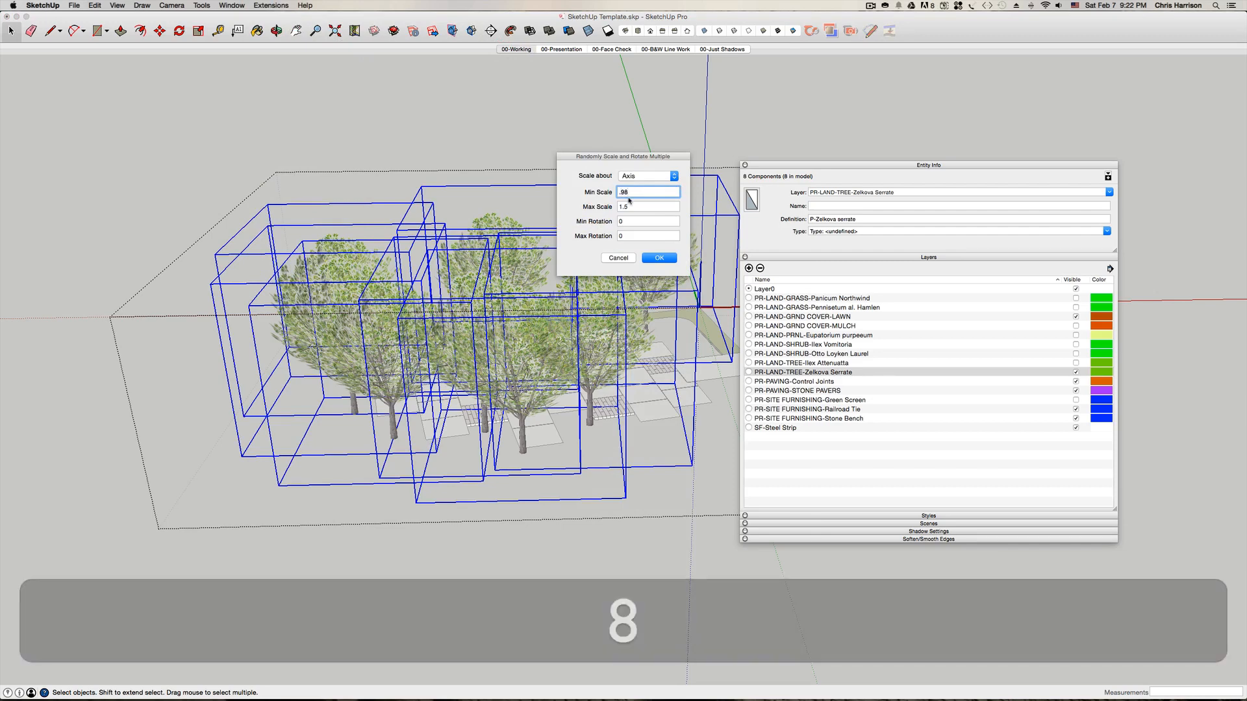
{"action": "left_click", "coordinate": [624, 205]}
{"action": "type", "text": "1"}
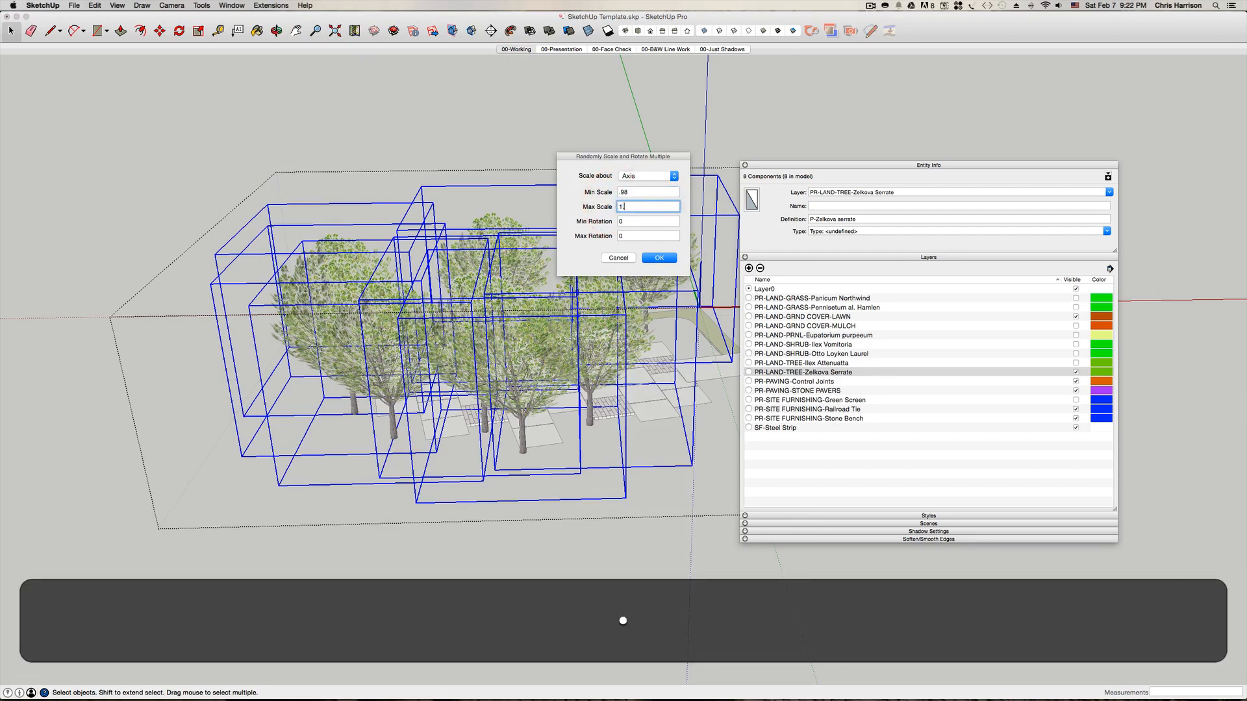
{"action": "type", "text": ".45"}
{"action": "key", "text": "Return"}
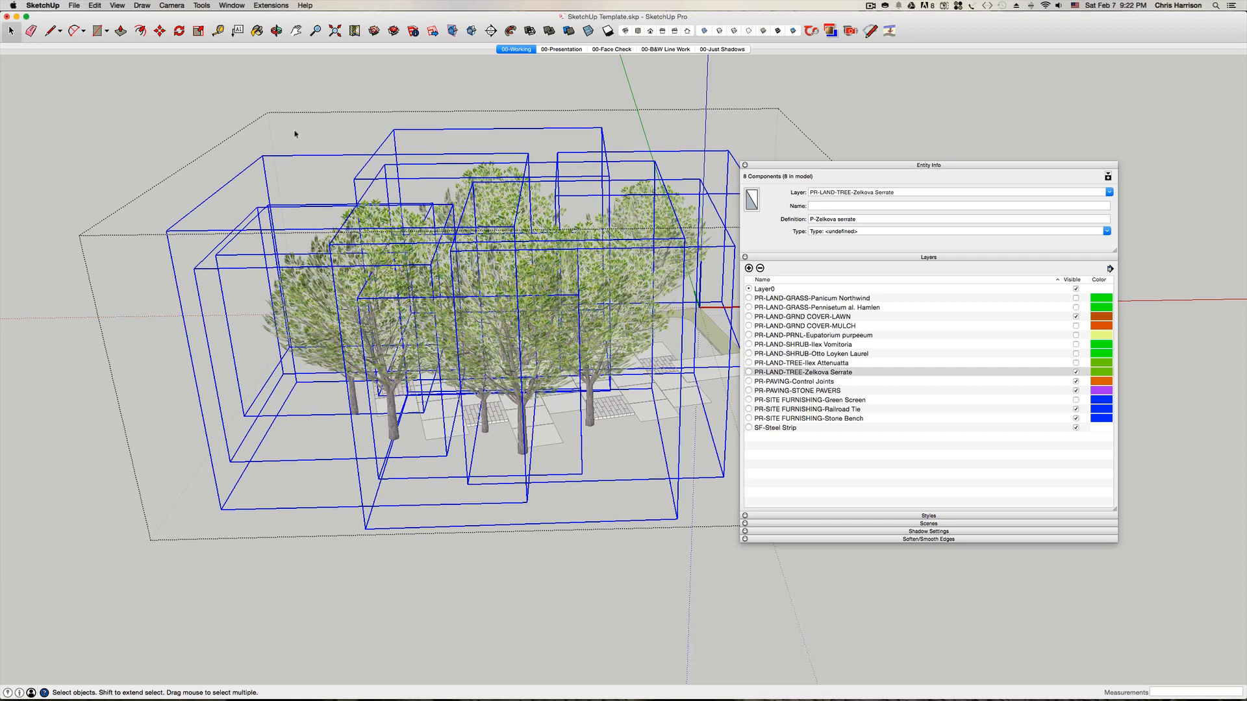
{"action": "left_click", "coordinate": [327, 104]}
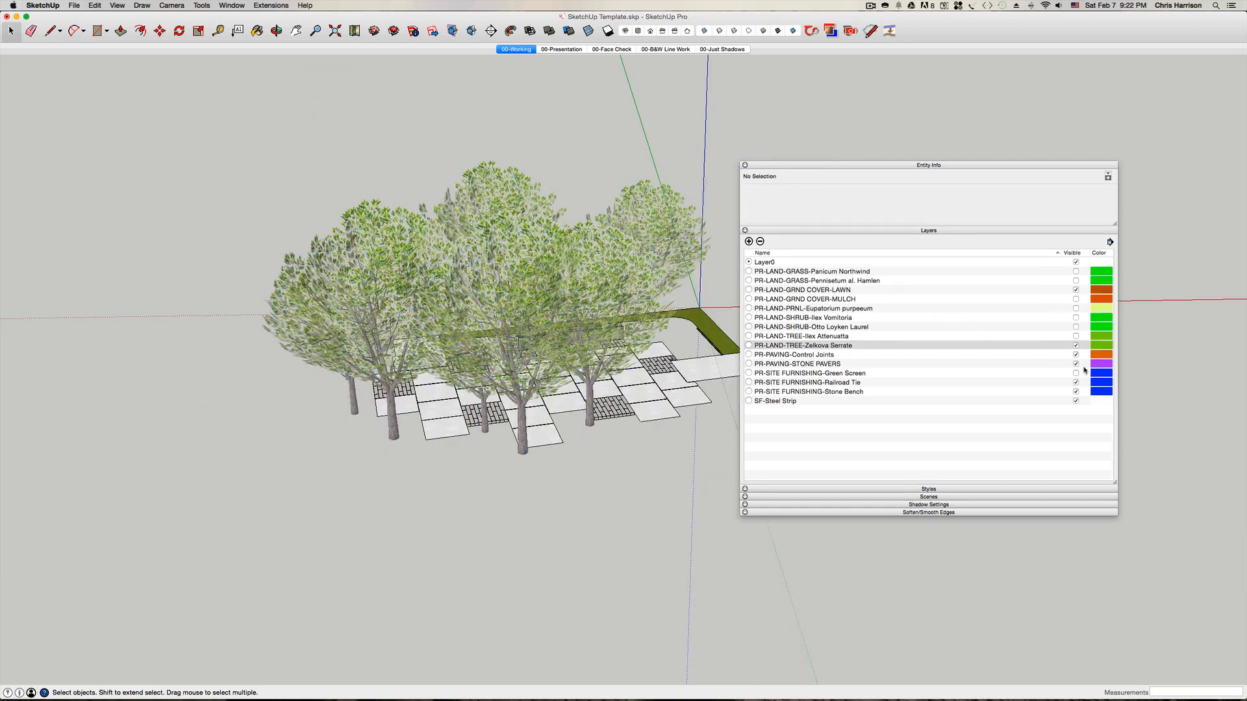
- Hide the PR-LAND-TREE-Zelkova Serrate layer and show the PR-LAND-GRND COVER-MULCH layer
{"action": "left_click", "coordinate": [1076, 345]}
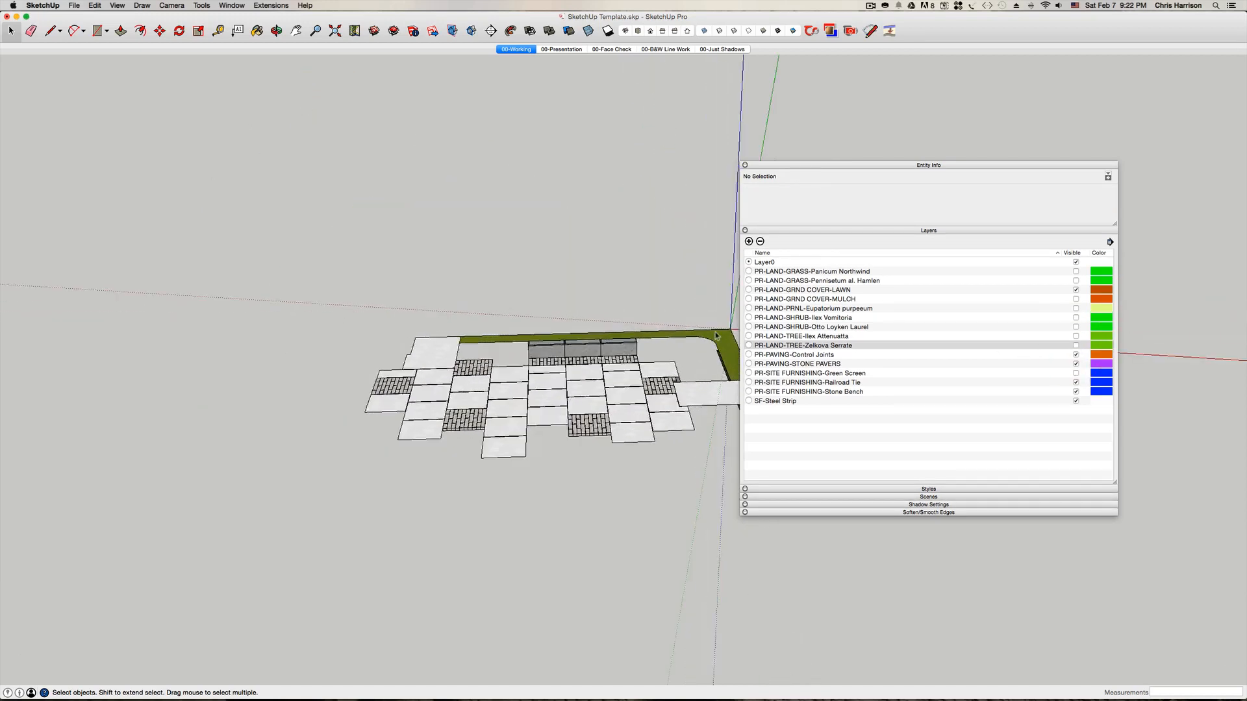
{"action": "middle_click_drag", "start_coordinate": [796, 334], "coordinate": [682, 339]}
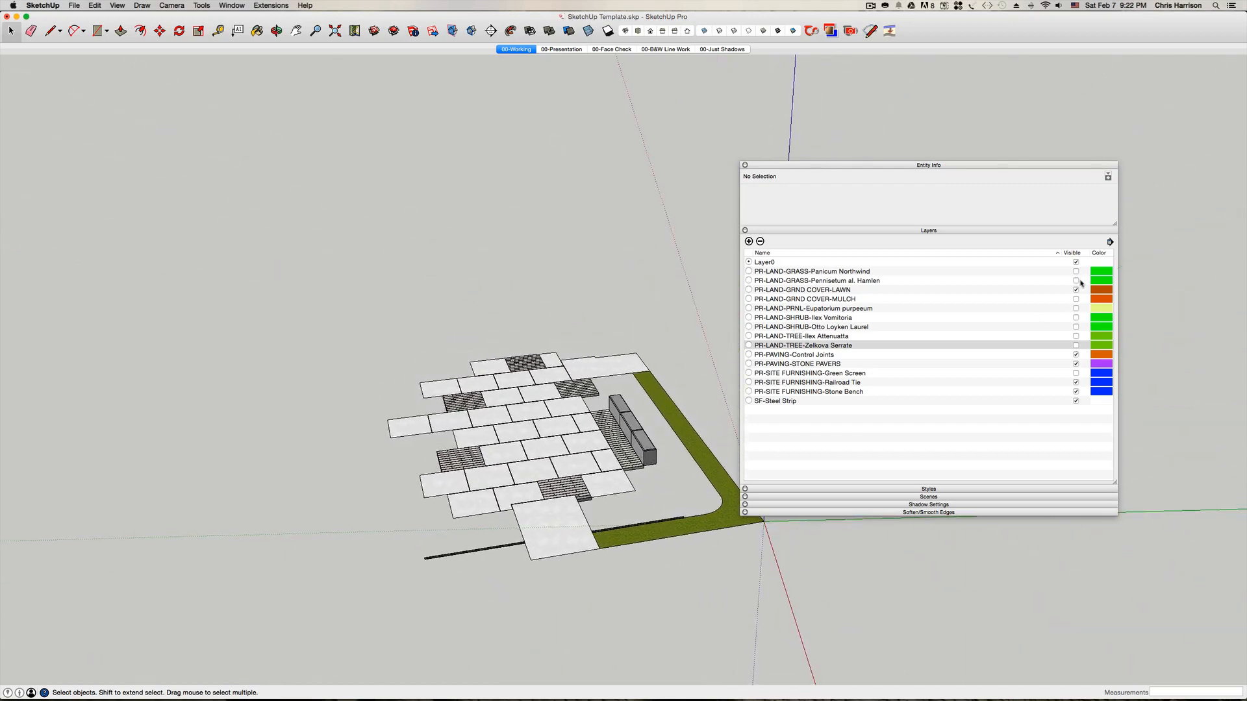
{"action": "left_click", "coordinate": [865, 298]}
{"action": "left_click", "coordinate": [1076, 299]}
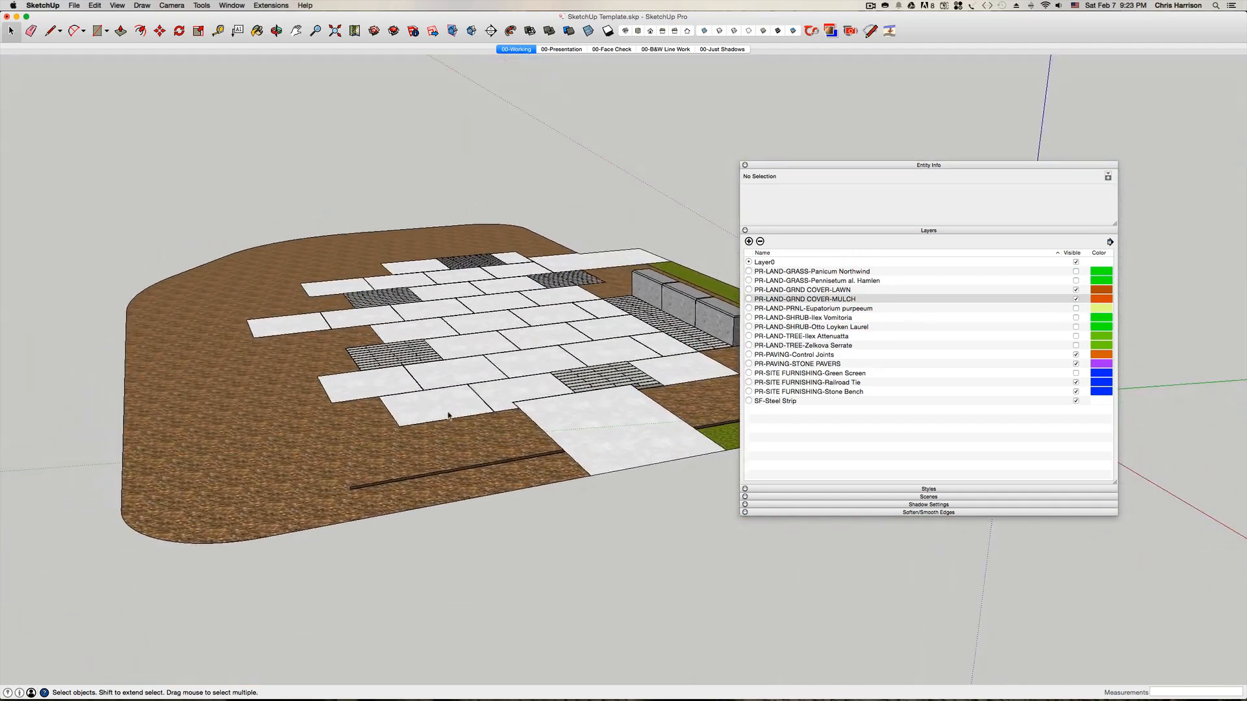
- Show the Panicum Northwind, Pennisetum al. Hamlen, Eupatorium purpeeum, Ilex Vomitoria, Otto Loyken Laurel, Ilex Attenuatta and Zelkova Serrate planting layers
{"action": "left_click", "coordinate": [1075, 271]}
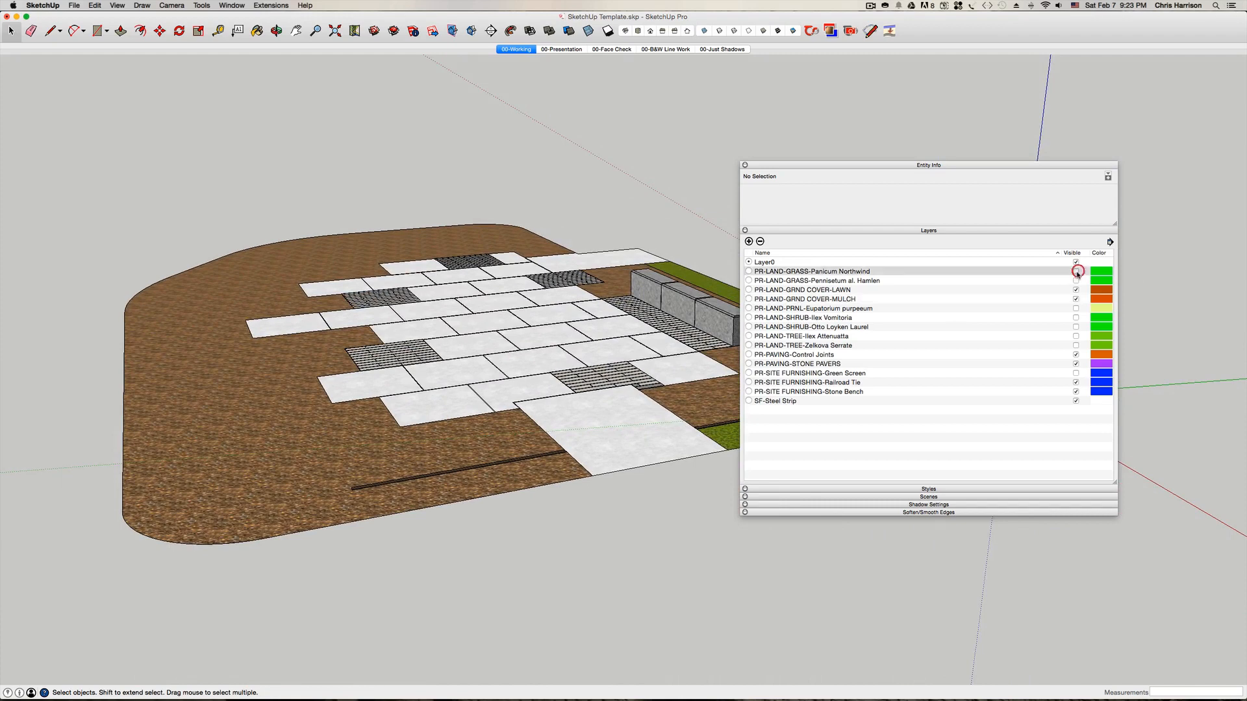
{"action": "left_click", "coordinate": [1075, 281]}
{"action": "left_click", "coordinate": [1075, 308]}
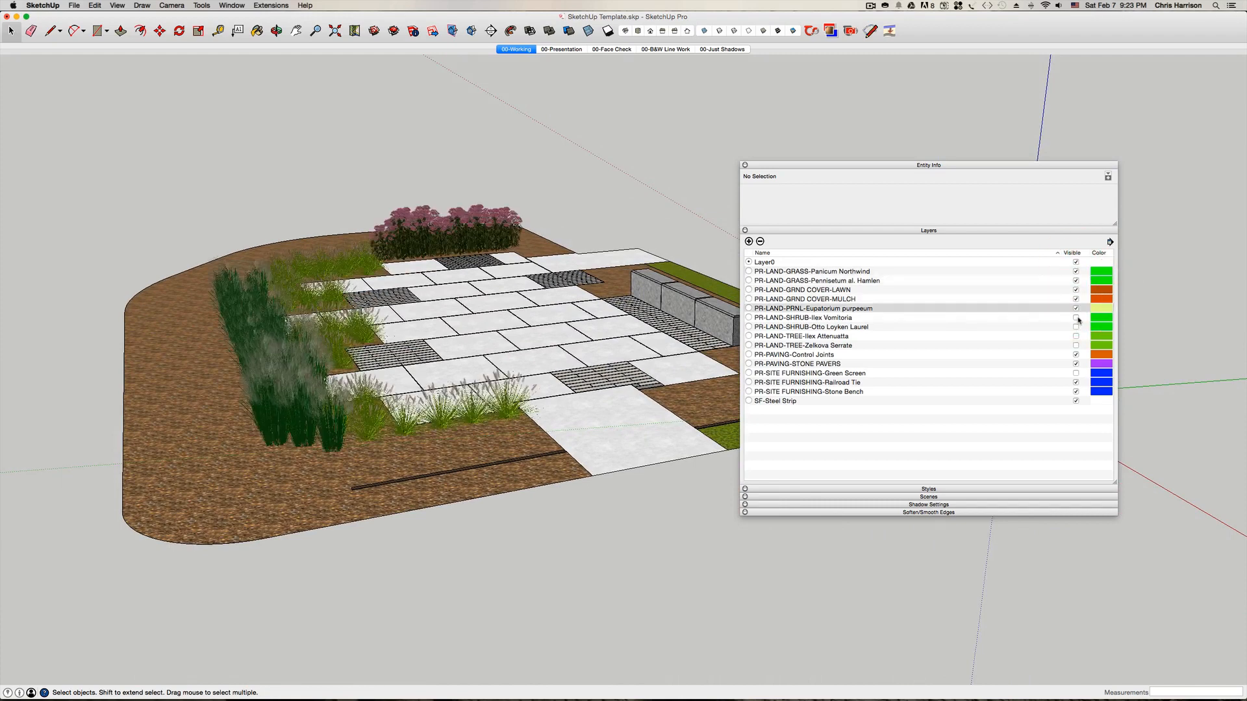
{"action": "left_click", "coordinate": [1075, 317]}
{"action": "left_click", "coordinate": [1075, 326]}
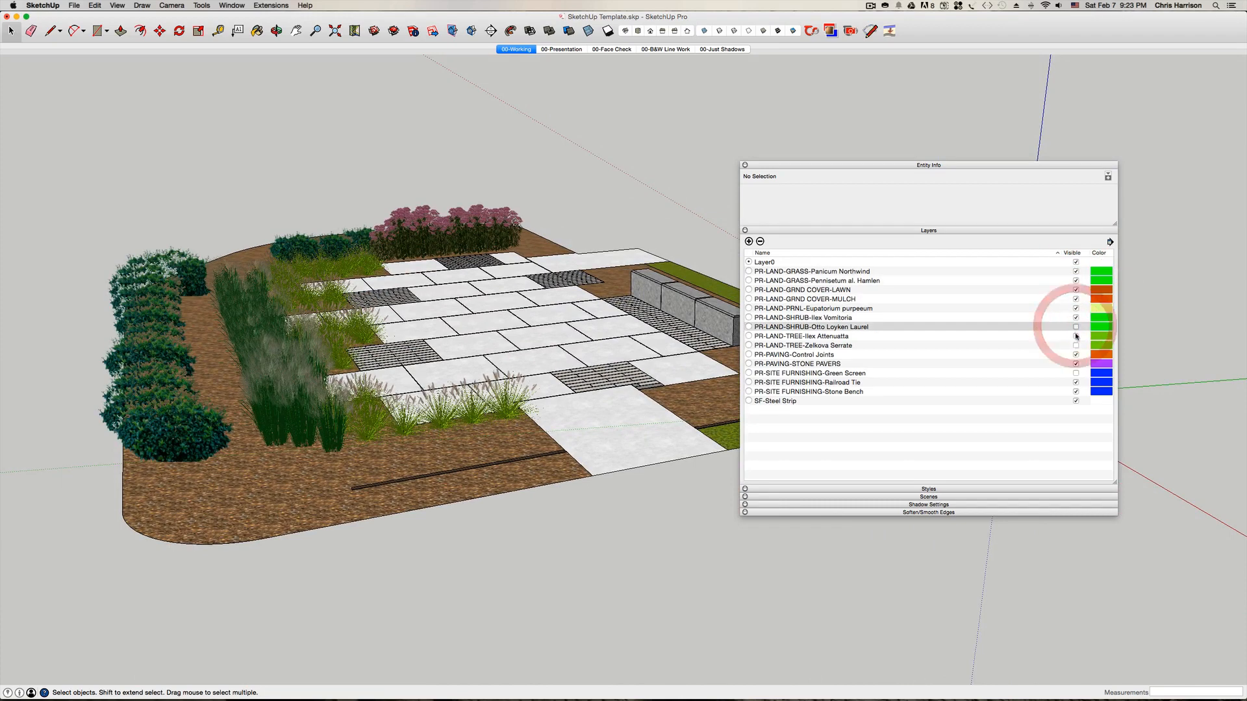
{"action": "left_click", "coordinate": [1076, 336]}
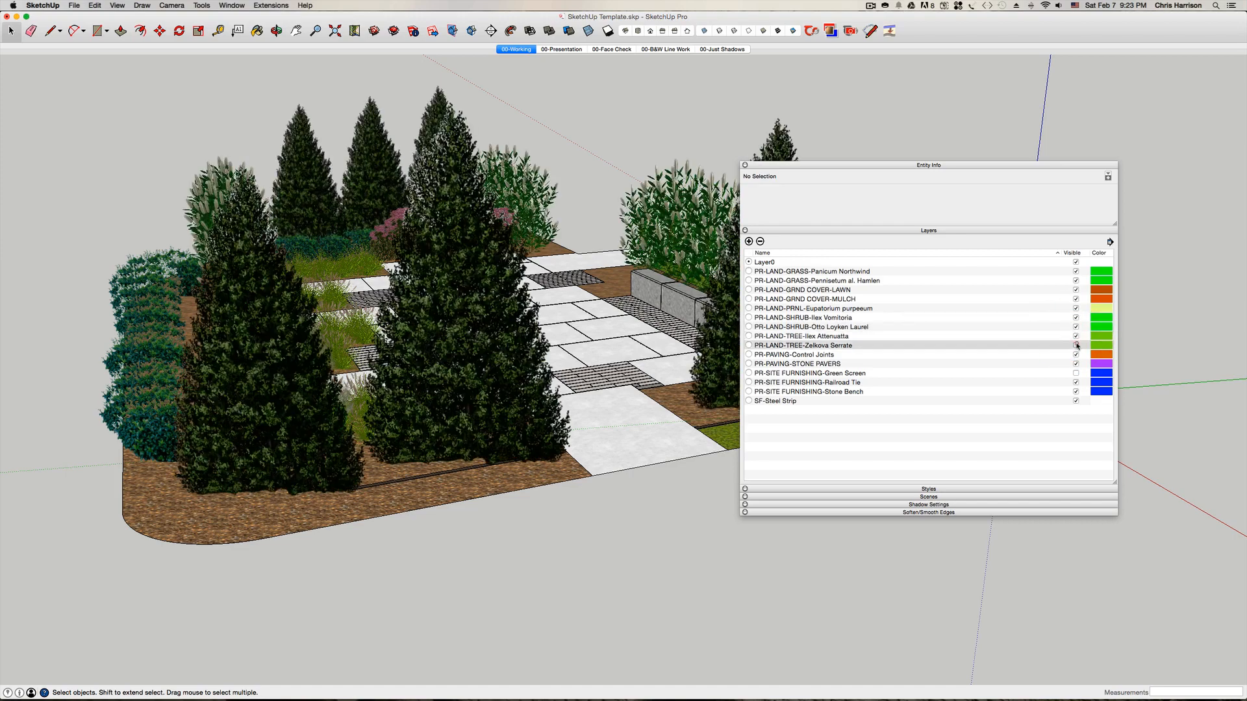
{"action": "left_click", "coordinate": [1076, 345]}
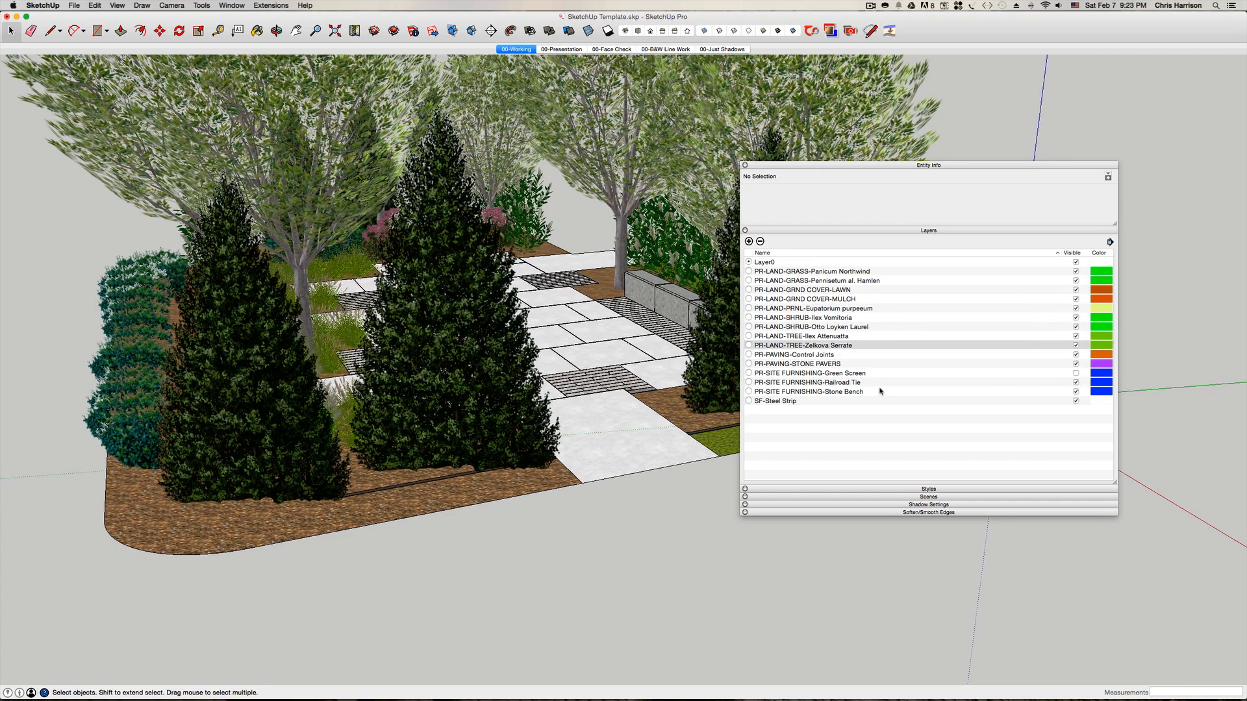
- Toggle the SF-Steel Strip layer off and on again, and hide the PR-LAND-GRASS-Panicum Northwind layer
{"action": "left_click", "coordinate": [1075, 401]}
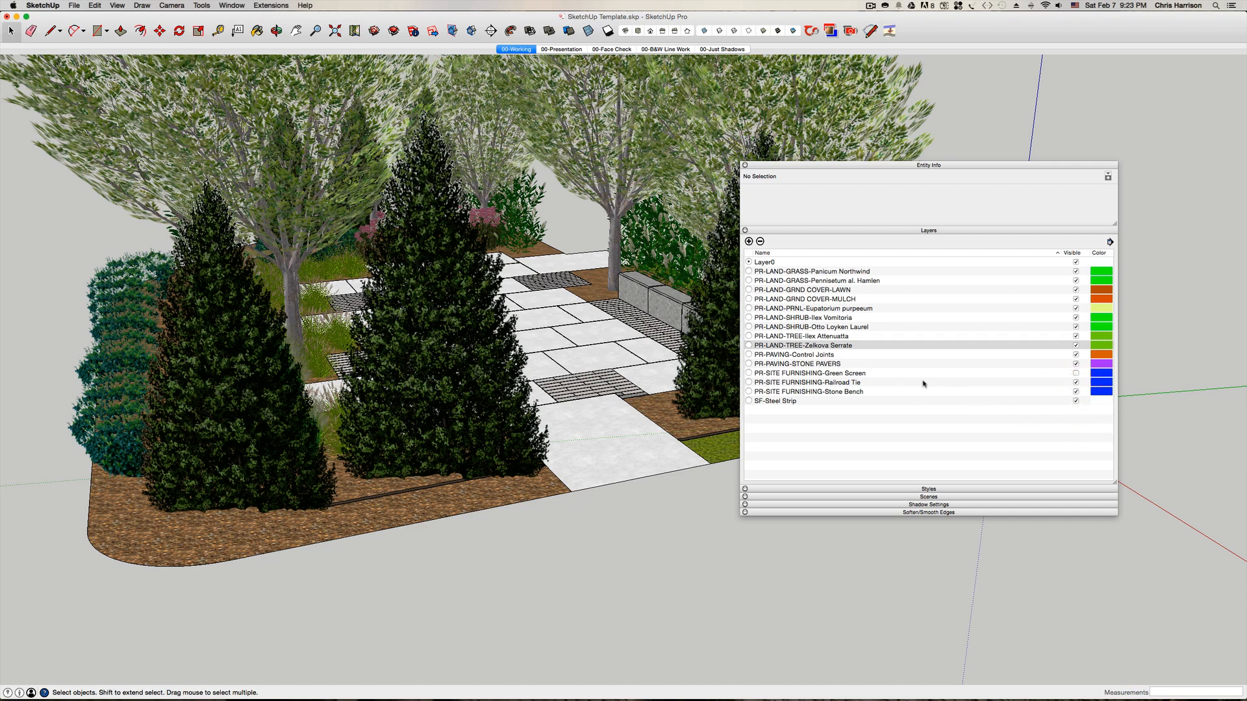
{"action": "left_click", "coordinate": [1076, 402]}
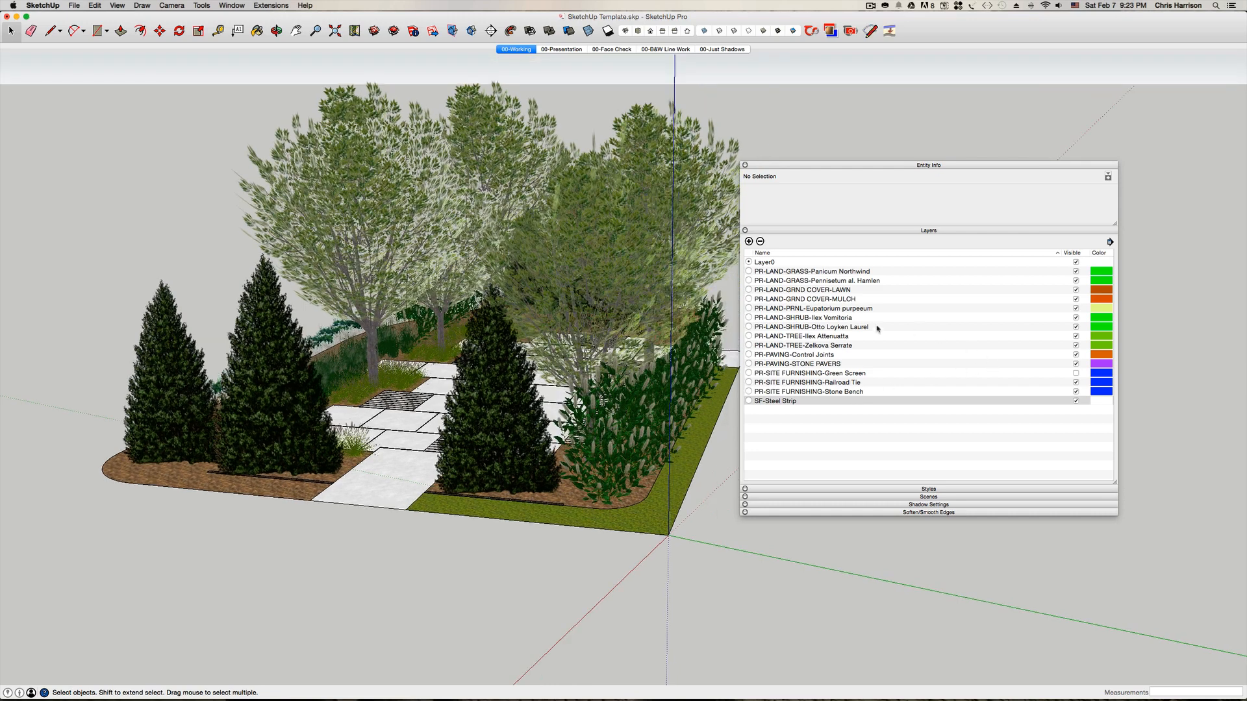
{"action": "left_click", "coordinate": [886, 272]}
{"action": "left_click", "coordinate": [1076, 271]}
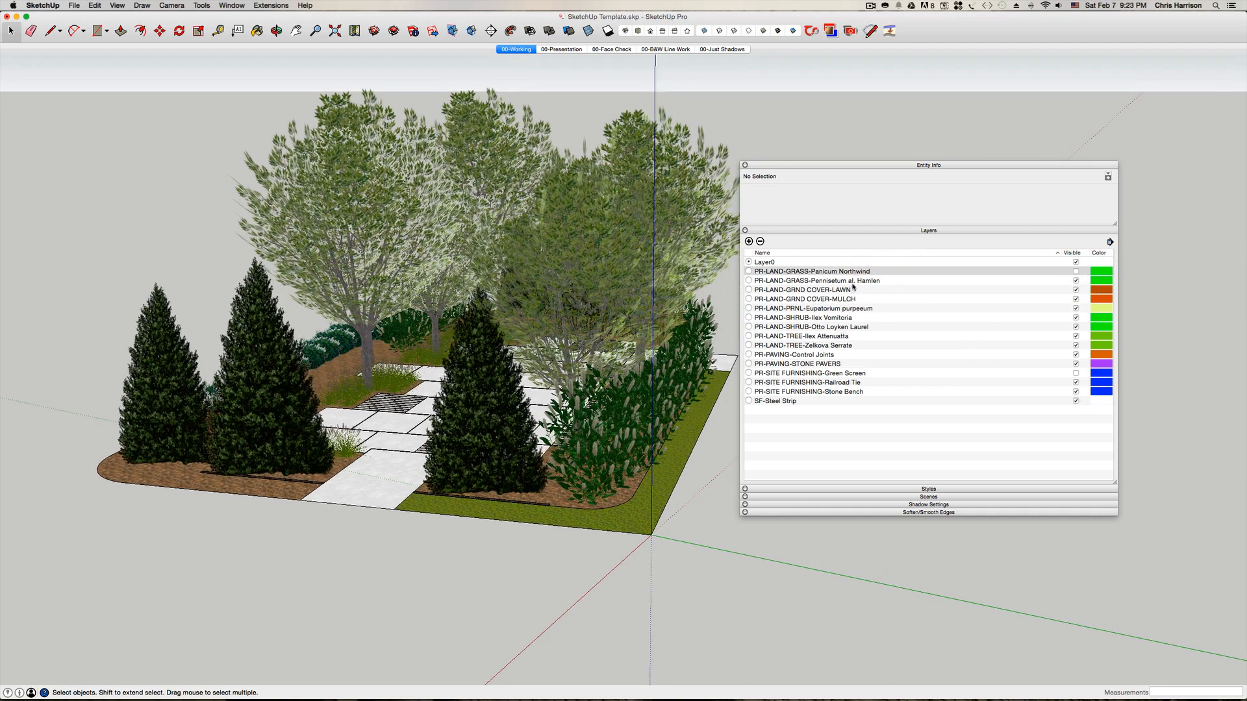
- Hide the PR-LAND-PRNL-Eupatorium purpeeum layer, and toggle the SF-Steel Strip layer off and on while viewing the laurel hedge
{"action": "left_click", "coordinate": [844, 309]}
{"action": "left_click", "coordinate": [1076, 308]}
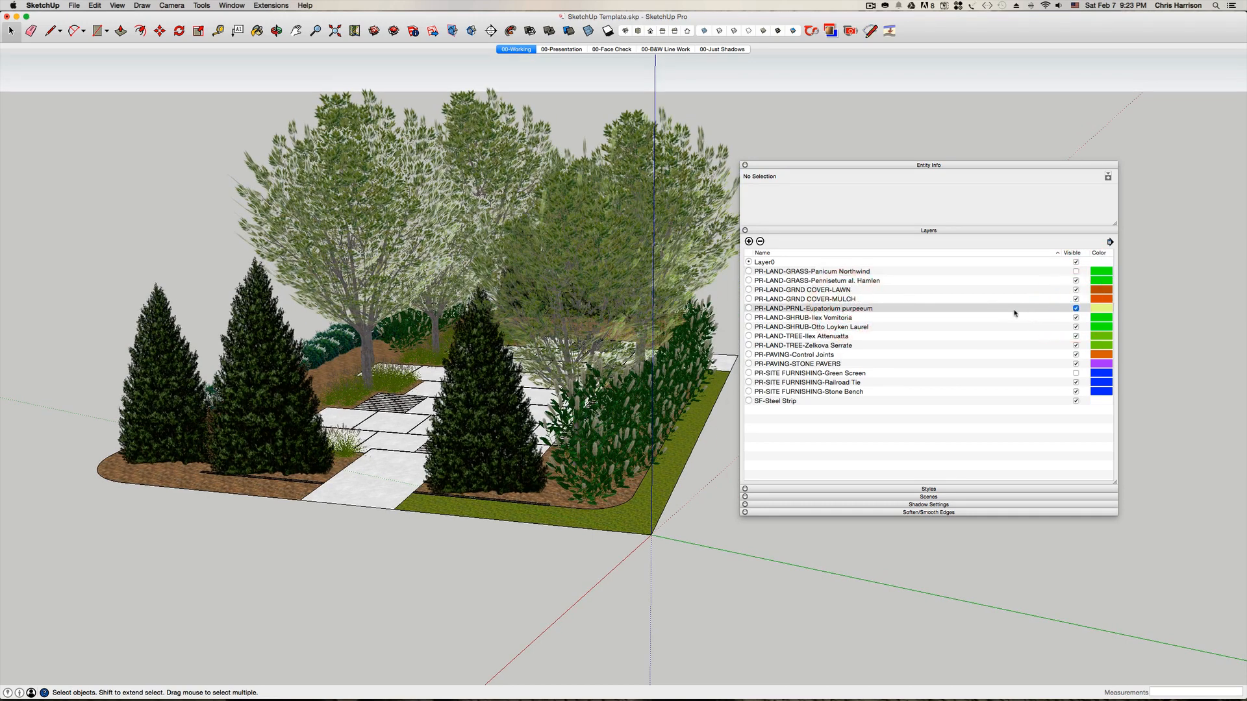
{"action": "middle_click_drag", "start_coordinate": [704, 404], "coordinate": [529, 409]}
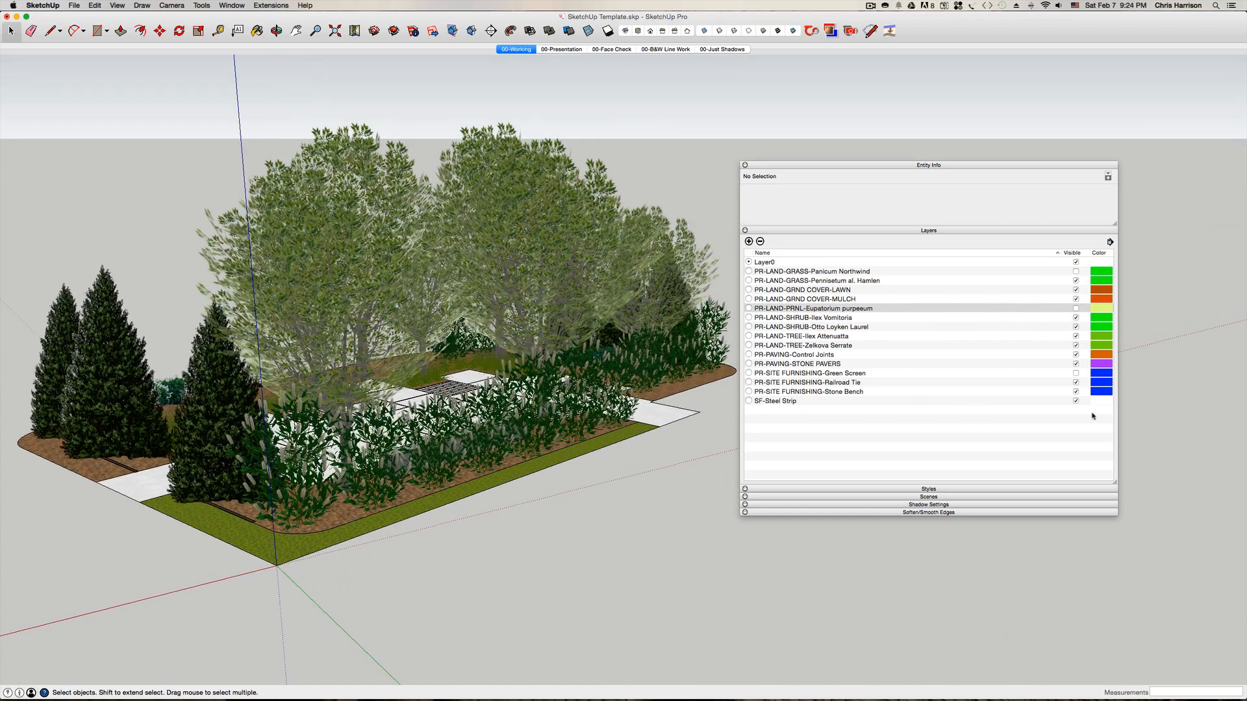
{"action": "left_click", "coordinate": [1076, 400]}
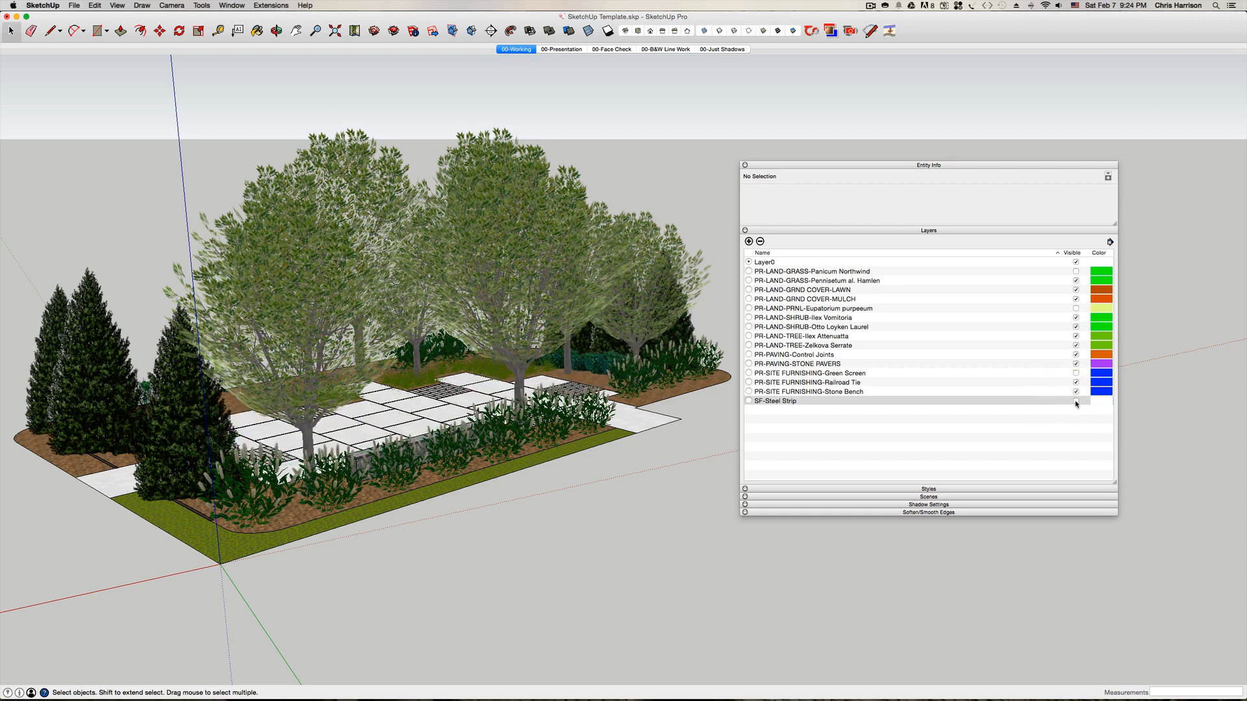
{"action": "left_click", "coordinate": [1076, 401]}
{"action": "left_click", "coordinate": [1076, 401]}
{"action": "left_click", "coordinate": [1076, 402]}
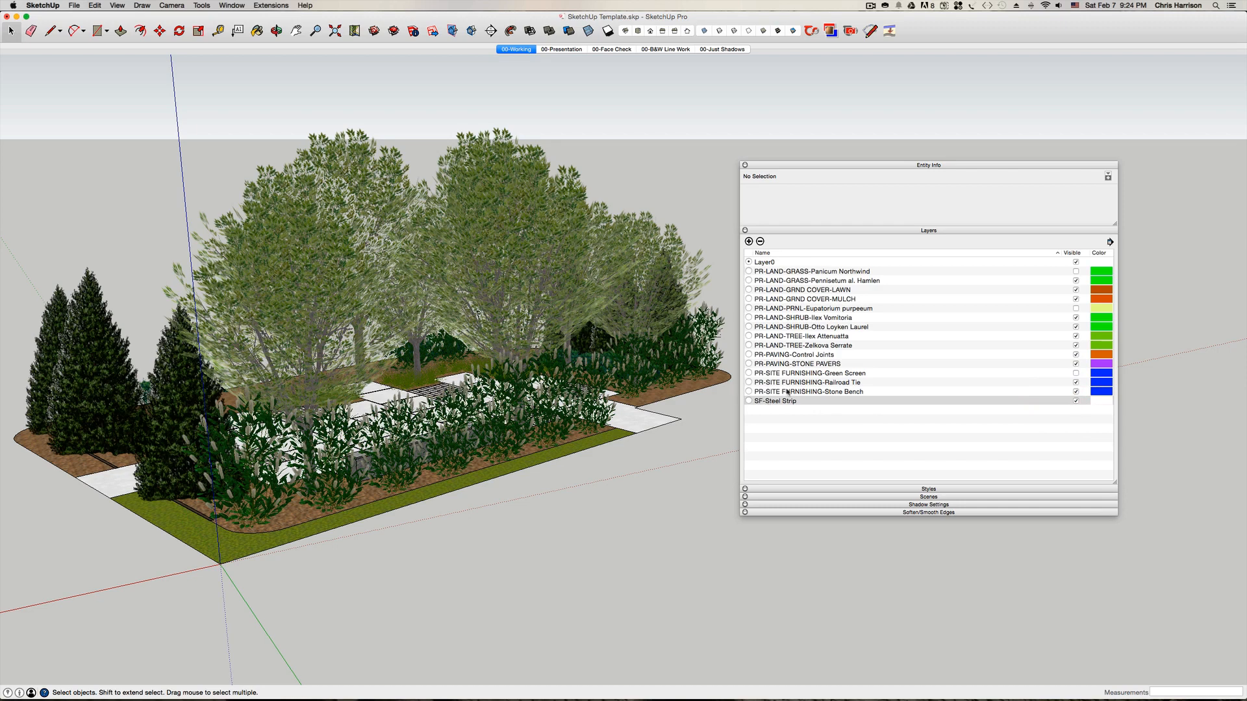
- Make PR-LAND-SHRUB-Otto Loyken Laurel the current layer and compare it with SF-Steel Strip by repeatedly toggling the strip layer's visibility
{"action": "left_click", "coordinate": [850, 328]}
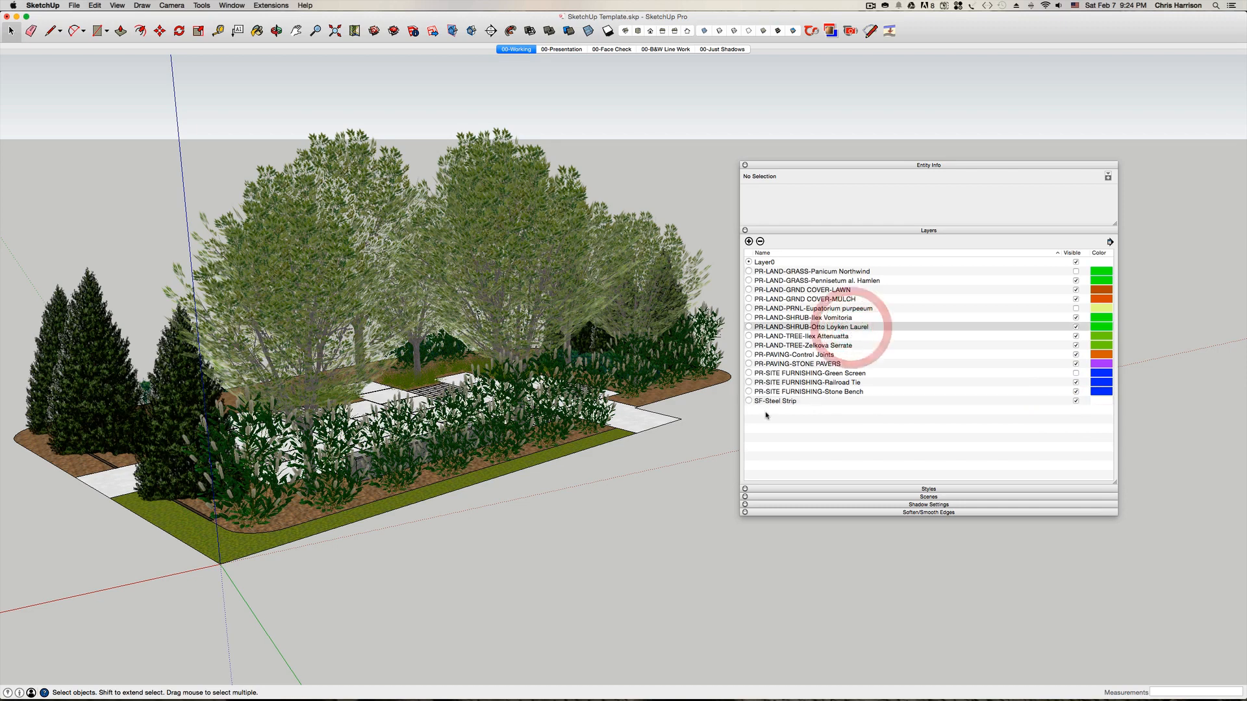
{"action": "left_click", "coordinate": [749, 327]}
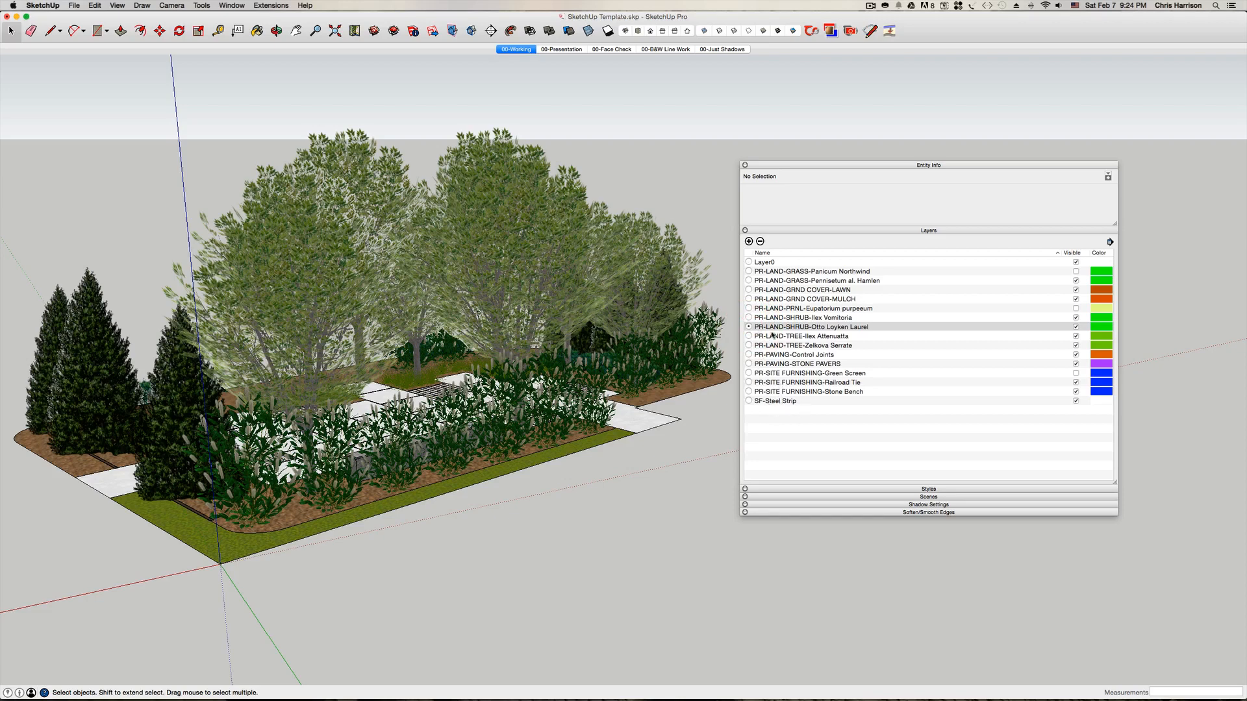
{"action": "left_click", "coordinate": [772, 401]}
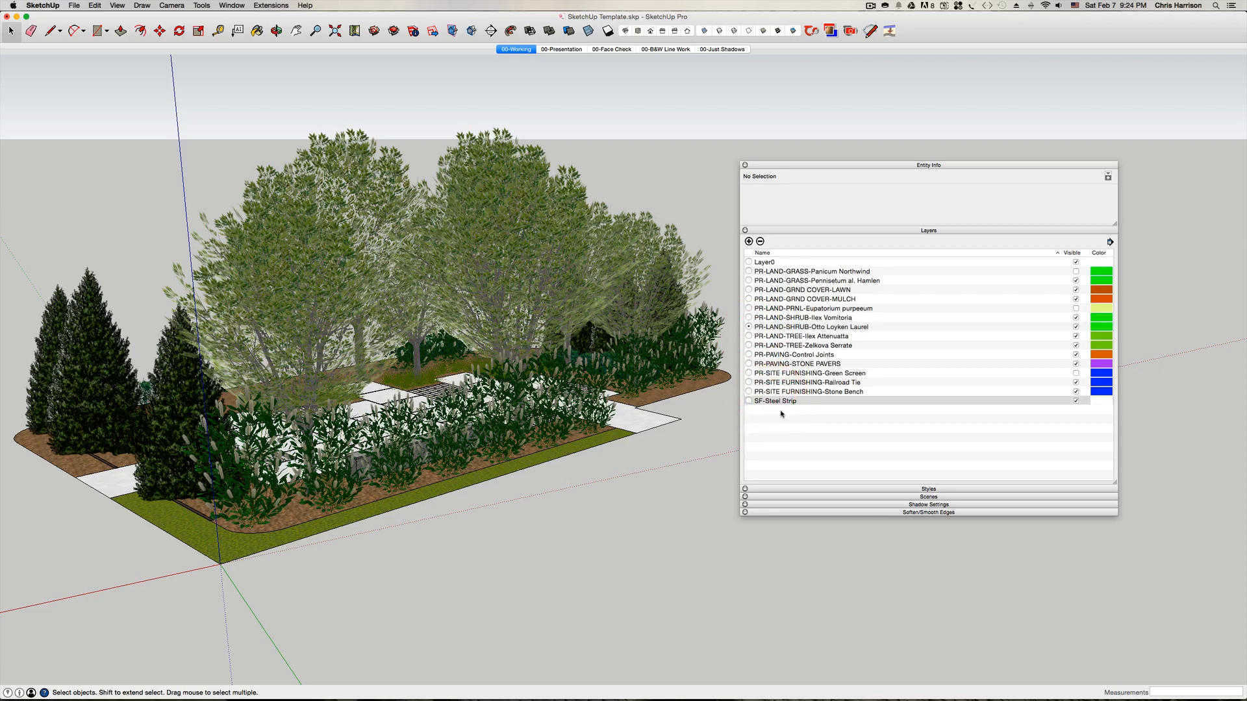
{"action": "left_click", "coordinate": [1076, 402]}
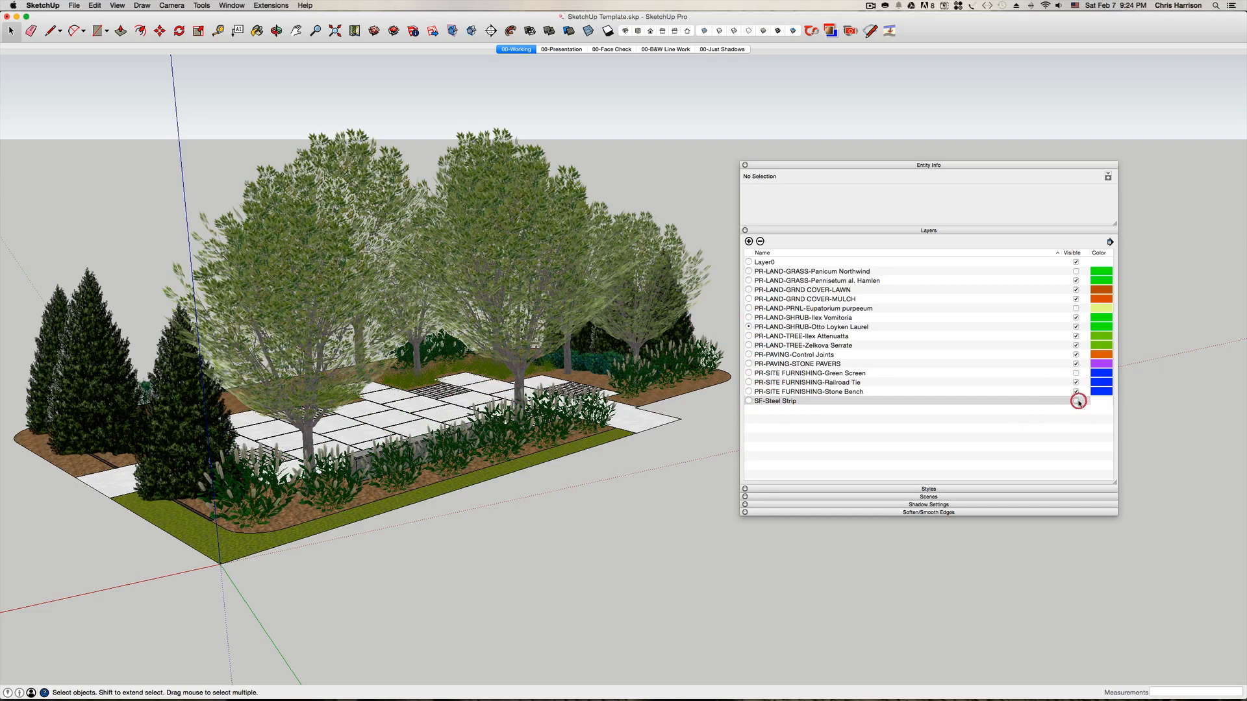
{"action": "left_click", "coordinate": [1076, 401]}
{"action": "left_click", "coordinate": [1077, 401]}
{"action": "left_click", "coordinate": [1076, 402]}
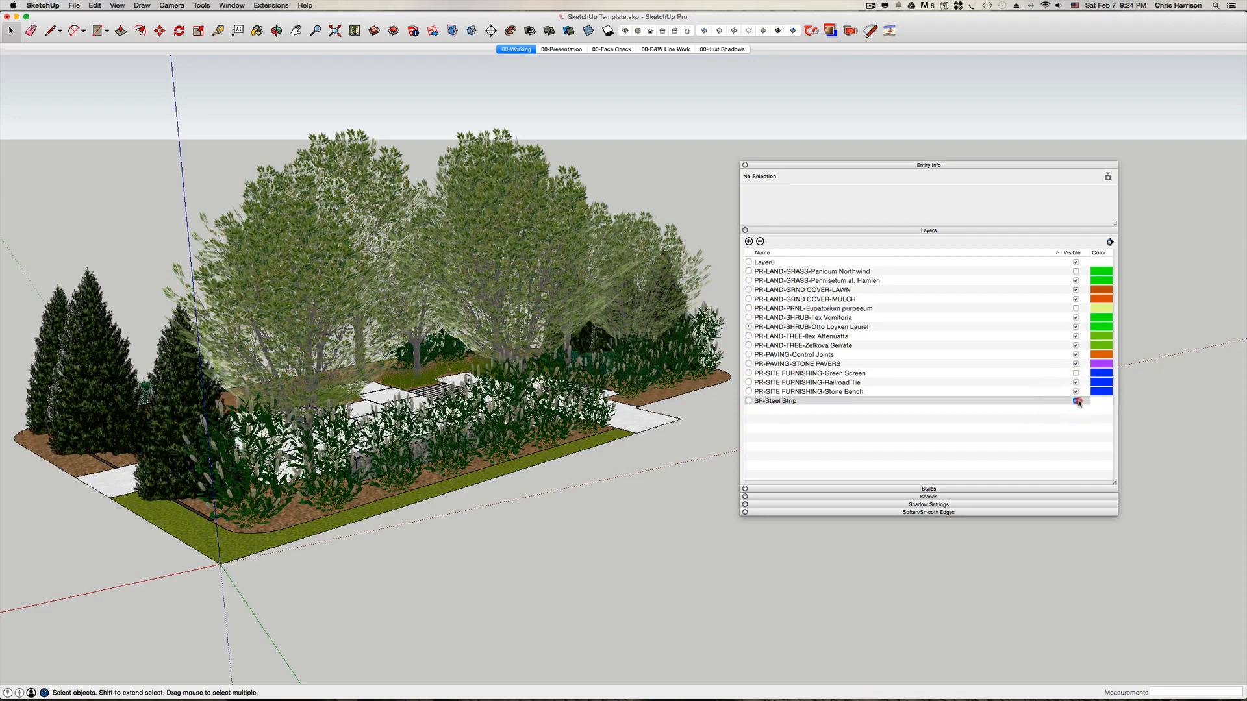
{"action": "left_click", "coordinate": [1077, 402]}
{"action": "left_click", "coordinate": [1076, 402]}
- Make Layer0 the current layer and delete the SF-Steel Strip layer, moving its contents to the current layer
{"action": "left_click", "coordinate": [749, 262]}
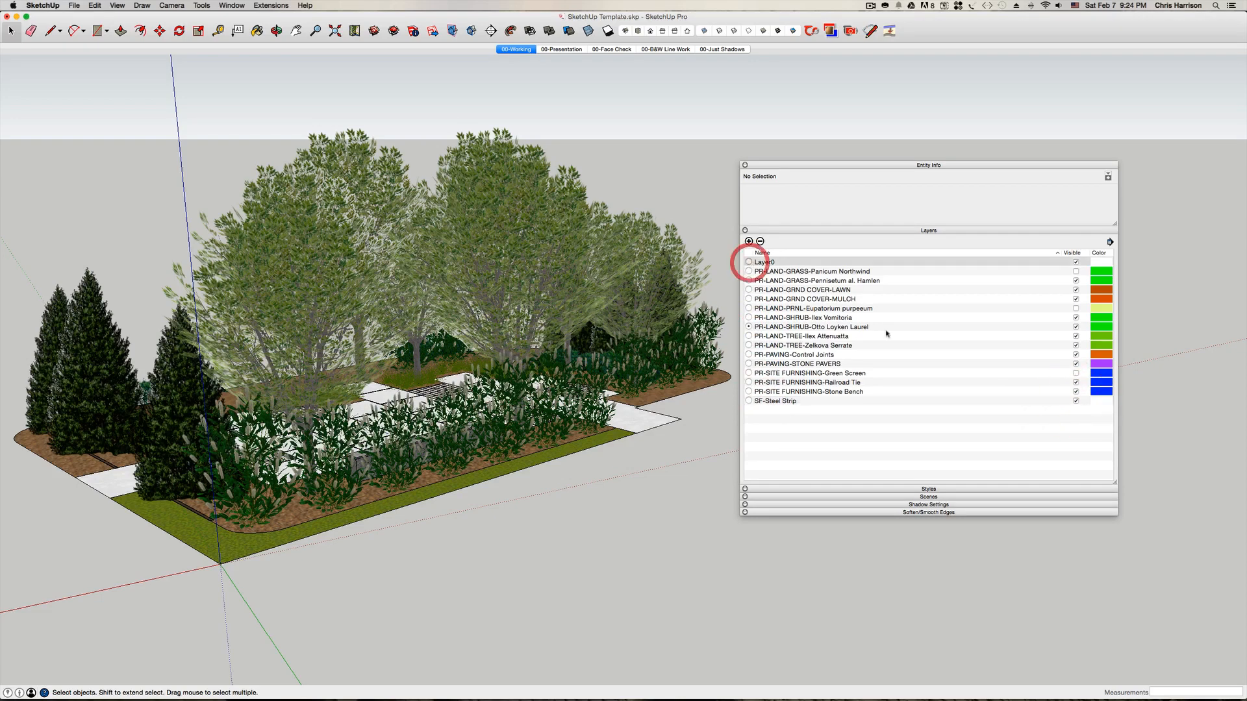
{"action": "left_click", "coordinate": [788, 402]}
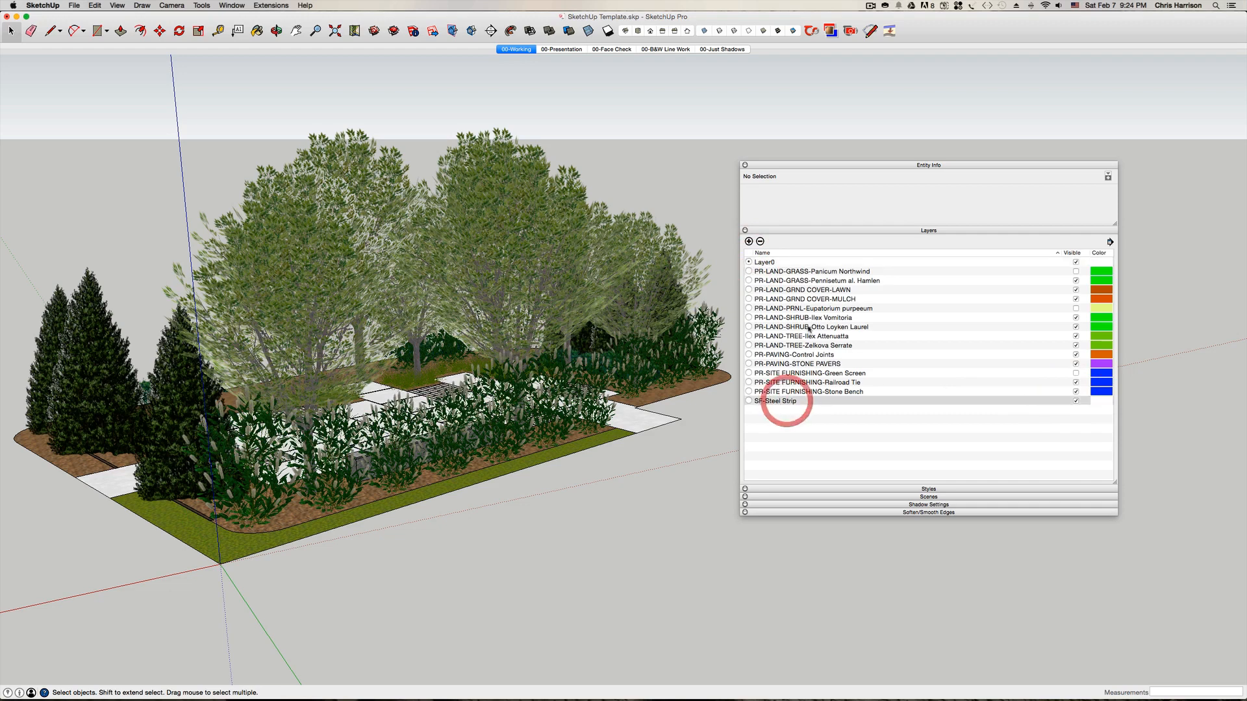
{"action": "left_click", "coordinate": [761, 242]}
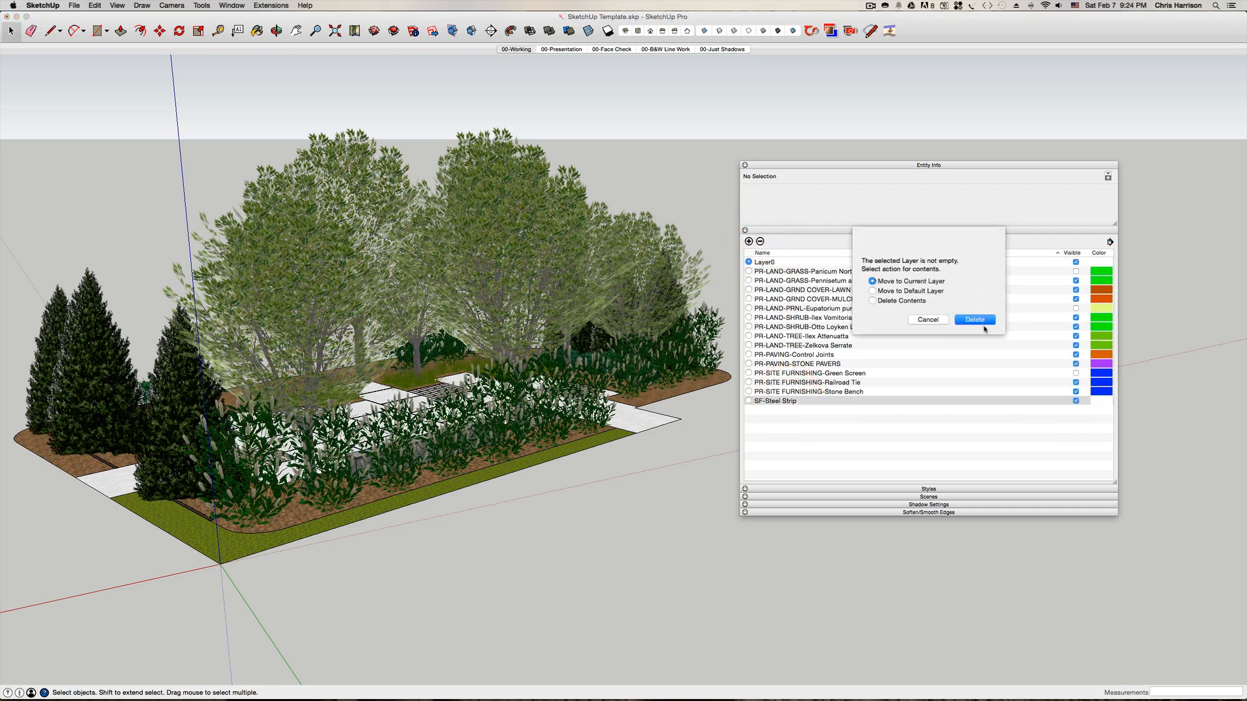
{"action": "left_click", "coordinate": [983, 324]}
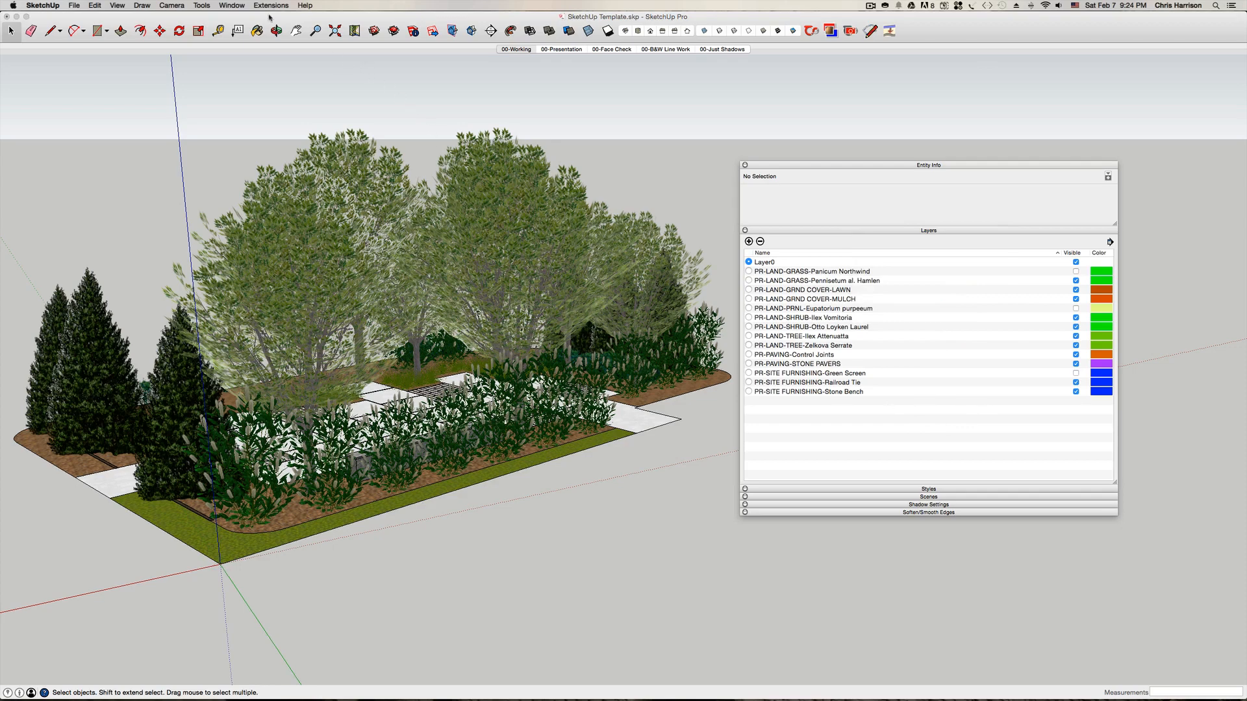
- Purge all unused items from the model and run a Fix problems validity check on it
{"action": "left_click", "coordinate": [232, 5]}
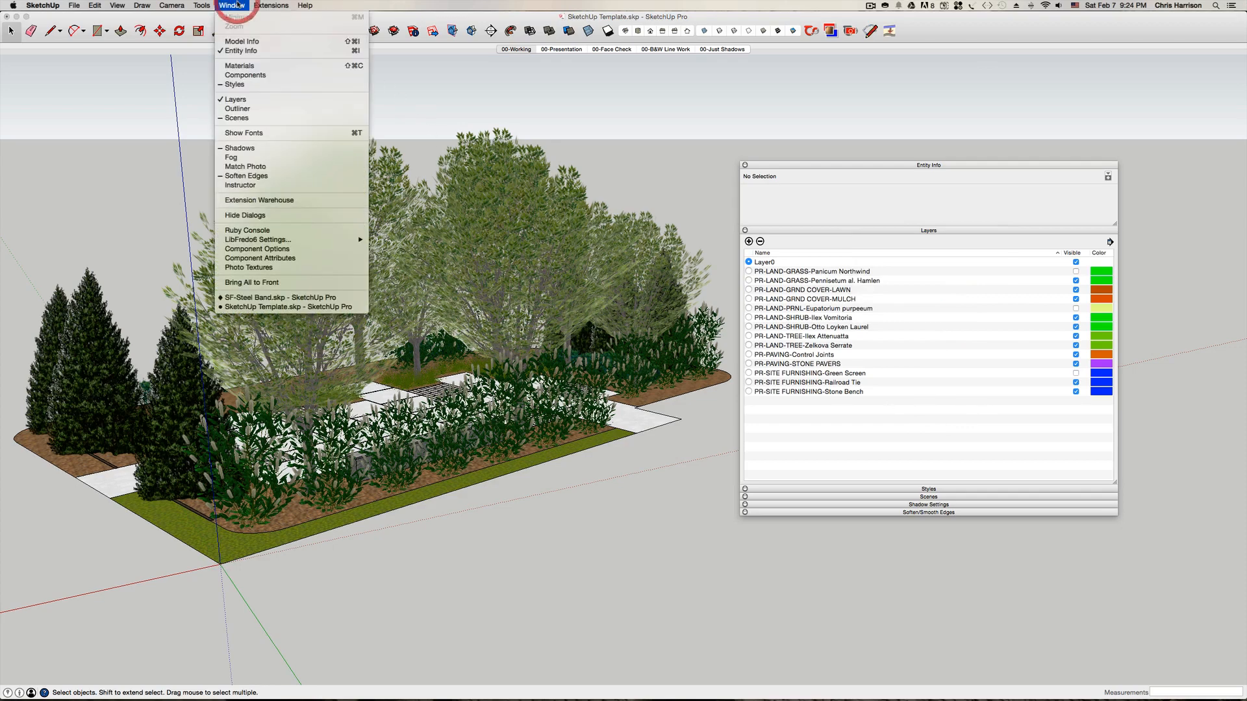
{"action": "left_click", "coordinate": [233, 41]}
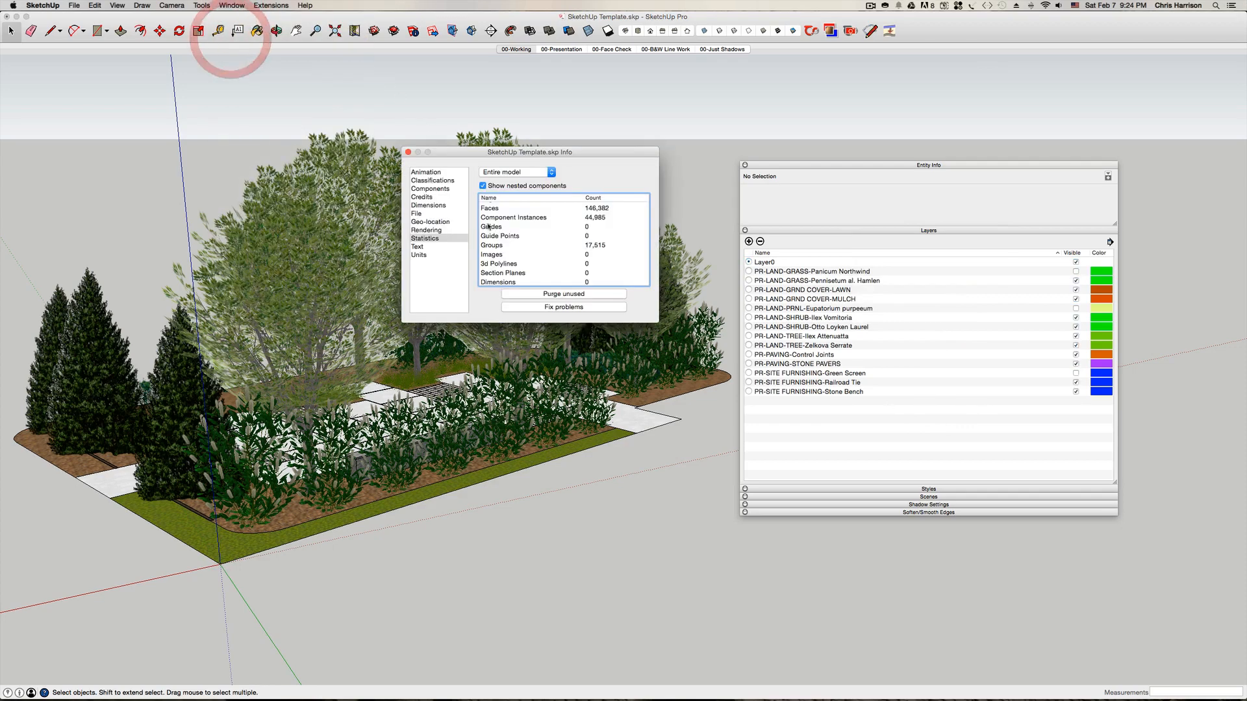
{"action": "left_click", "coordinate": [561, 294]}
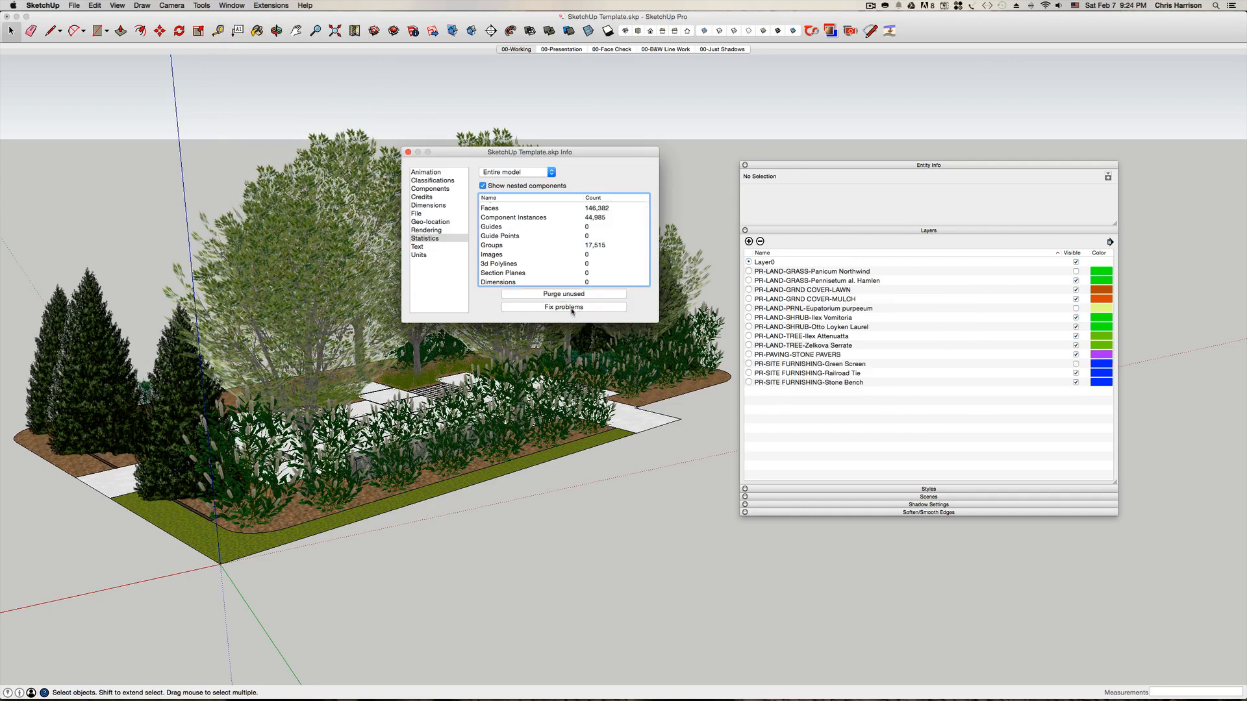
{"action": "left_click", "coordinate": [574, 308]}
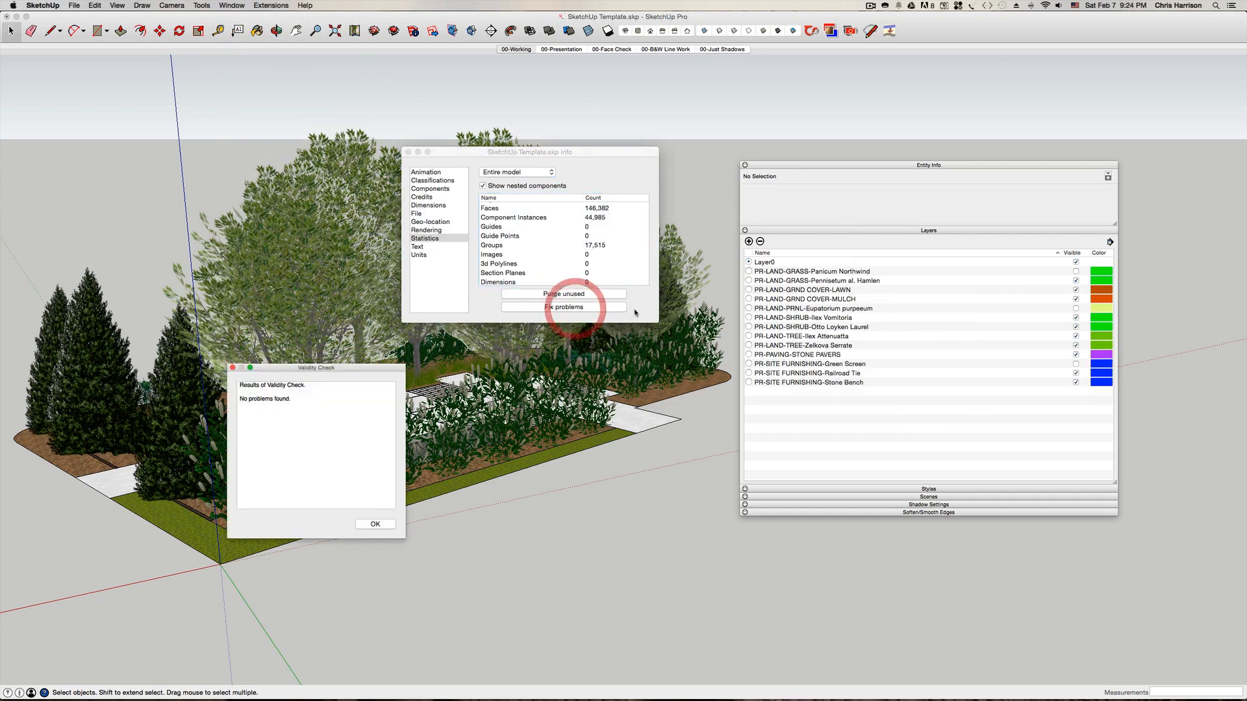
{"action": "left_click", "coordinate": [375, 524]}
{"action": "left_click", "coordinate": [408, 151]}
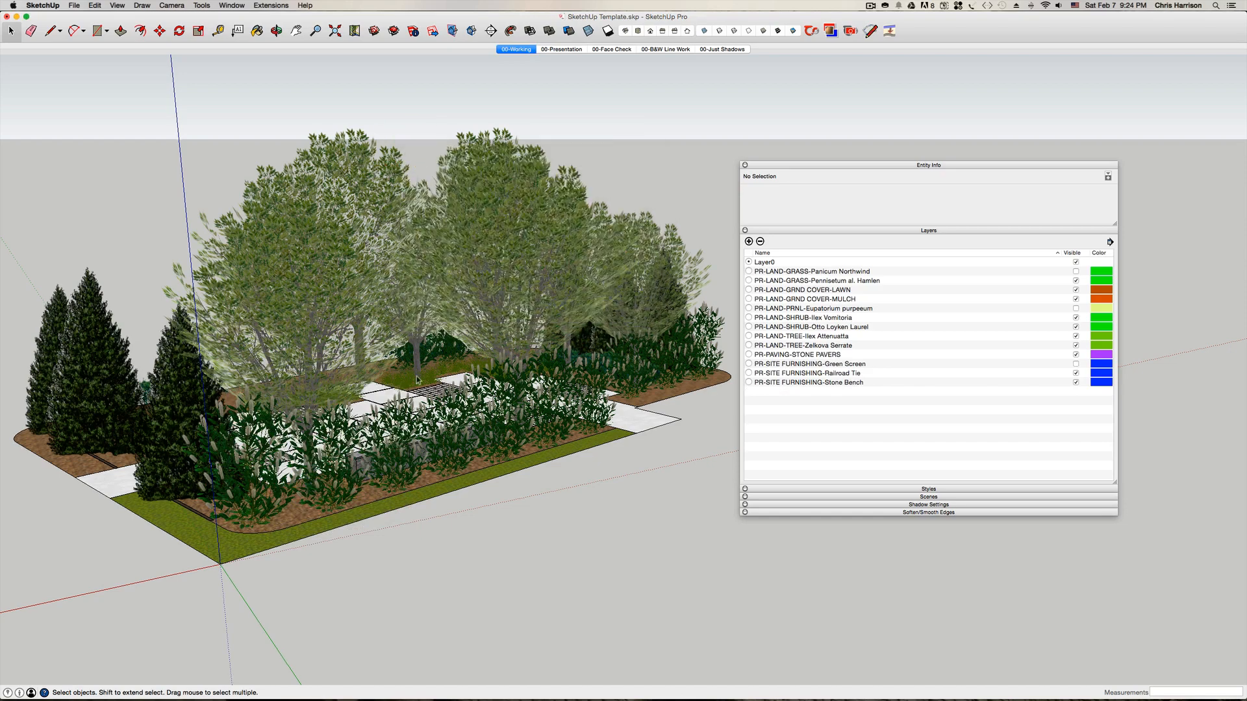
- Show the PR-SITE FURNISHING-Green Screen, PR-LAND-PRNL-Eupatorium purpeeum and PR-LAND-GRASS-Panicum Northwind layers in a close view of the patio
{"action": "middle_click_drag", "start_coordinate": [400, 369], "coordinate": [401, 374]}
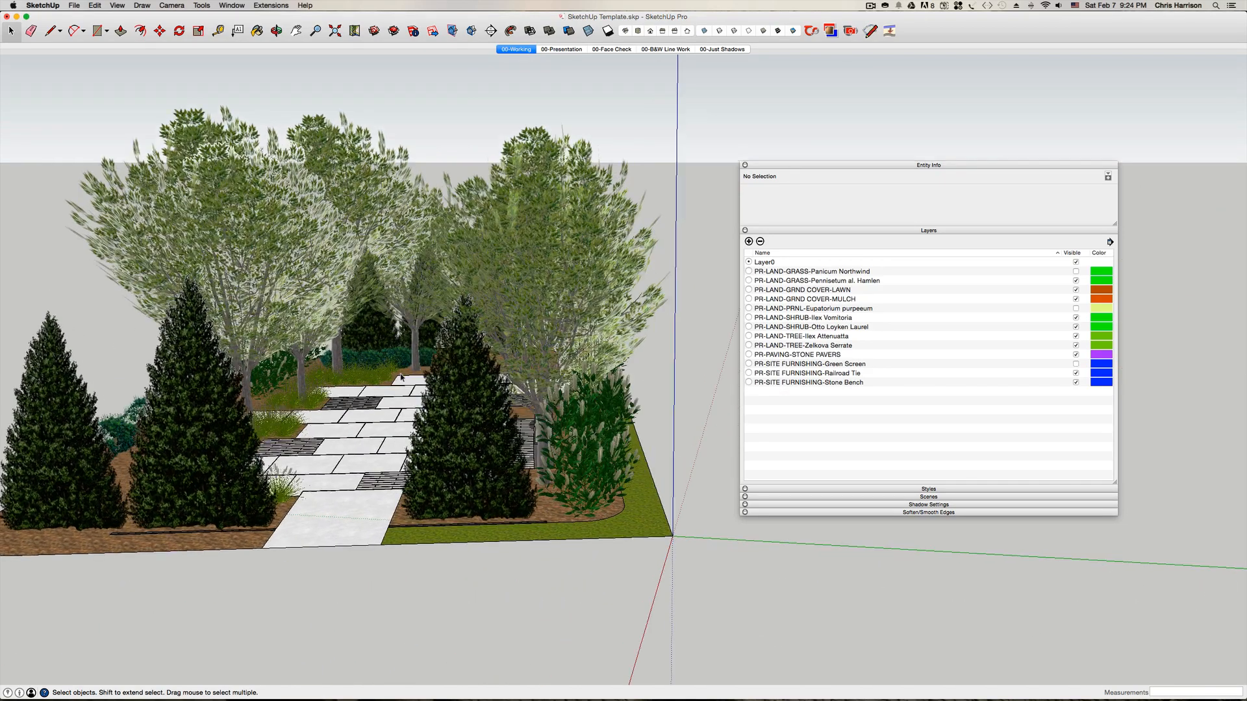
{"action": "scroll", "coordinate": [400, 374], "scroll_direction": "up", "scroll_amount": 5}
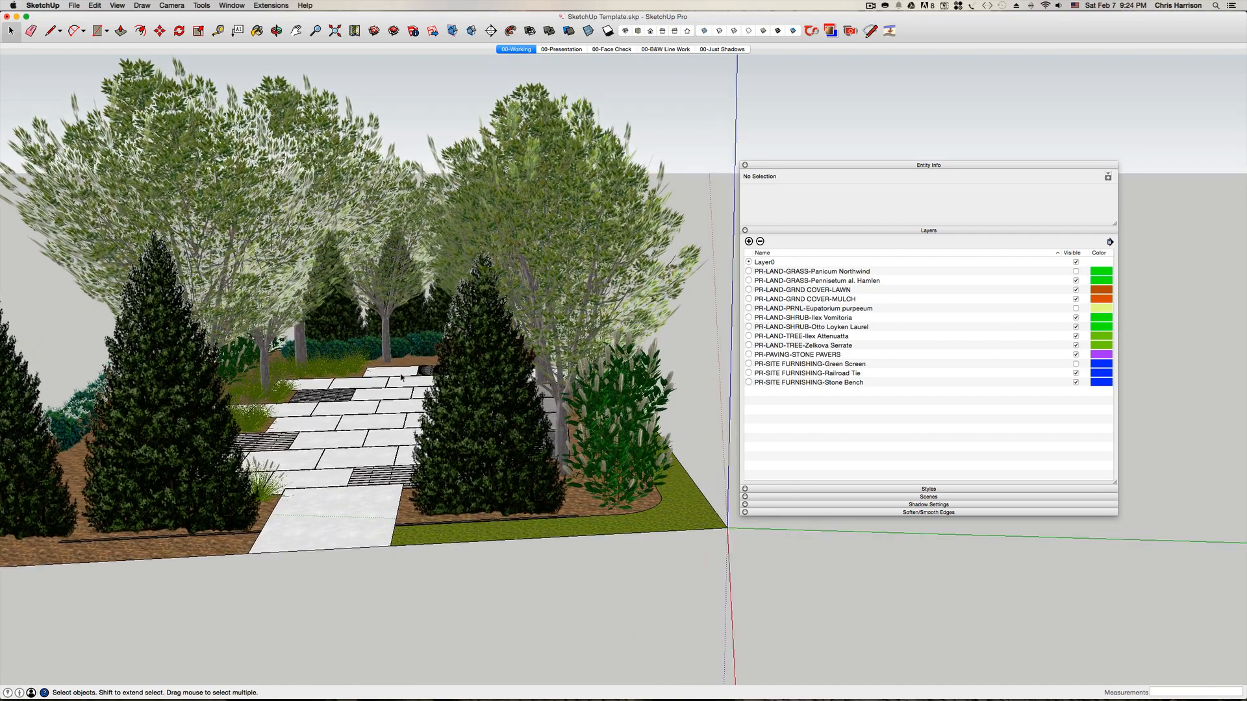
{"action": "scroll", "coordinate": [401, 377], "scroll_direction": "up", "scroll_amount": 5}
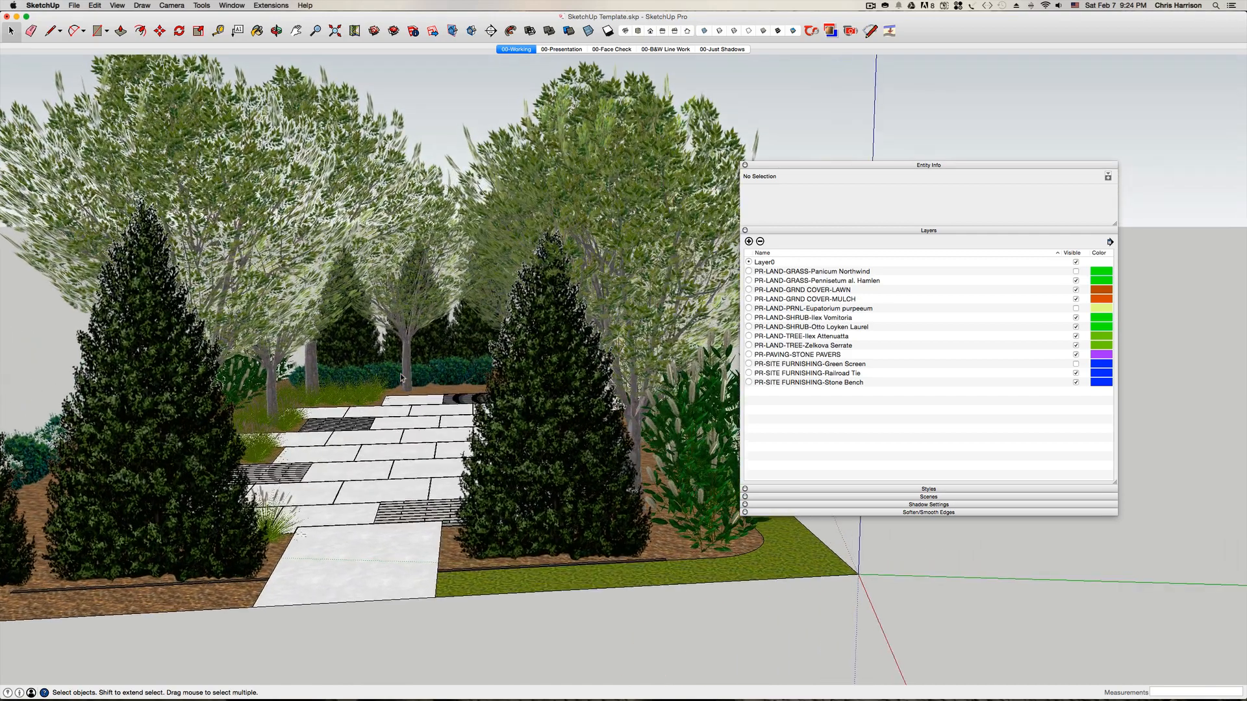
{"action": "middle_click_drag", "start_coordinate": [401, 377], "coordinate": [376, 484]}
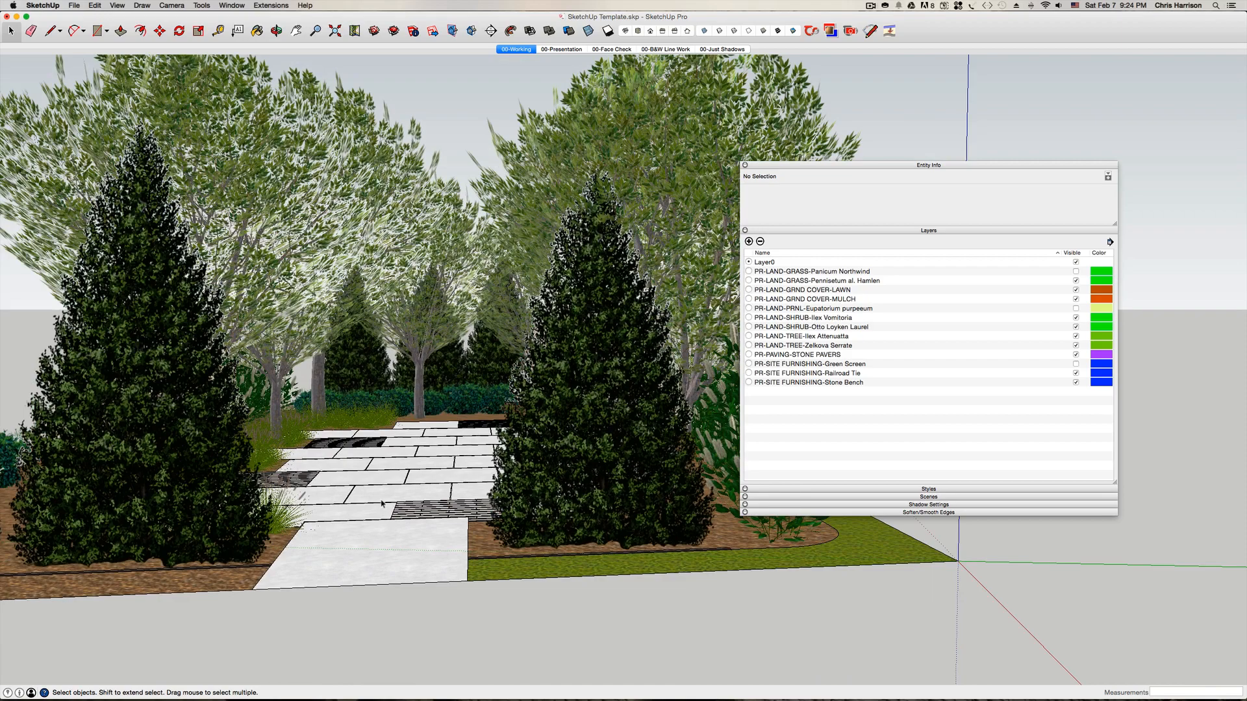
{"action": "scroll", "coordinate": [382, 503], "scroll_direction": "up", "scroll_amount": 5}
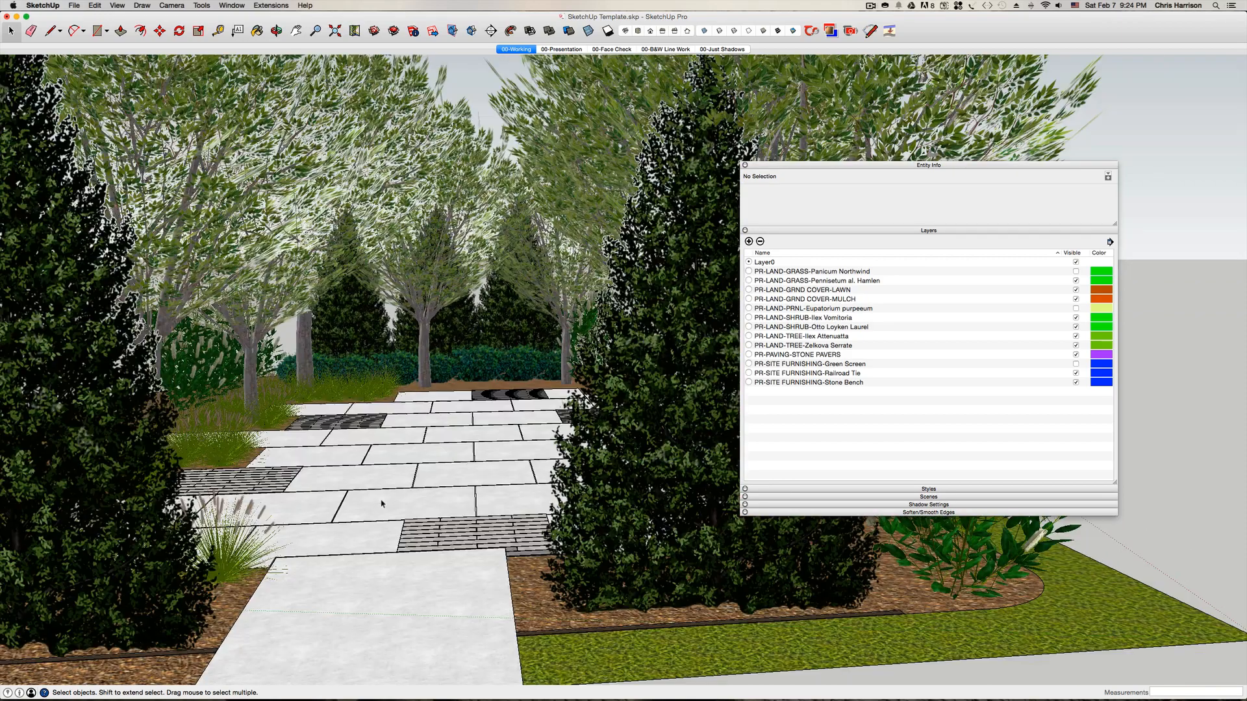
{"action": "scroll", "coordinate": [382, 504], "scroll_direction": "up", "scroll_amount": 5}
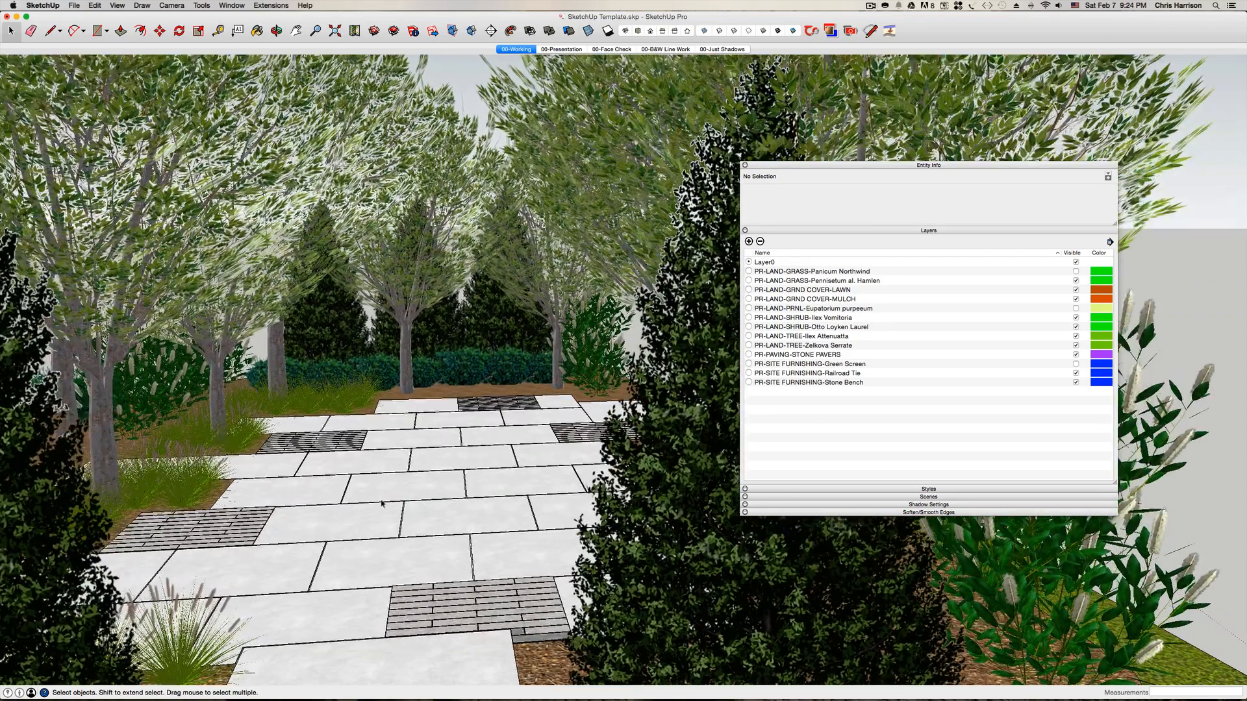
{"action": "scroll", "coordinate": [382, 504], "scroll_direction": "up", "scroll_amount": 5}
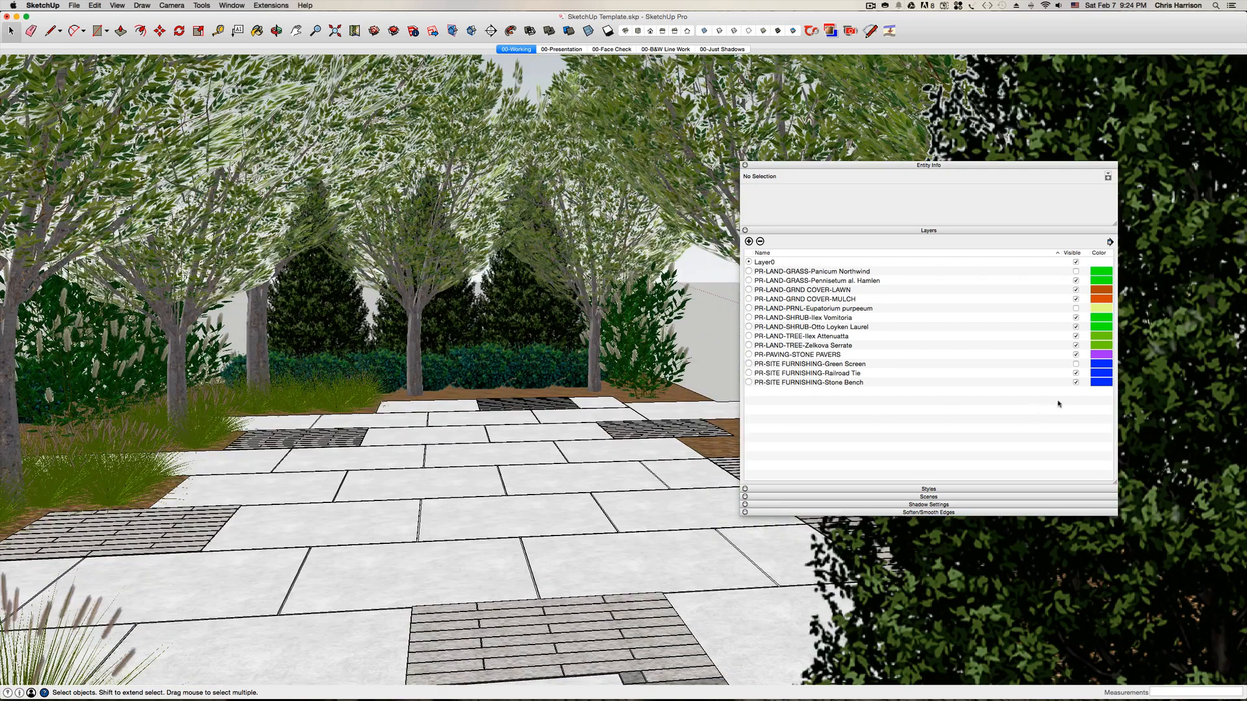
{"action": "left_click", "coordinate": [1075, 365]}
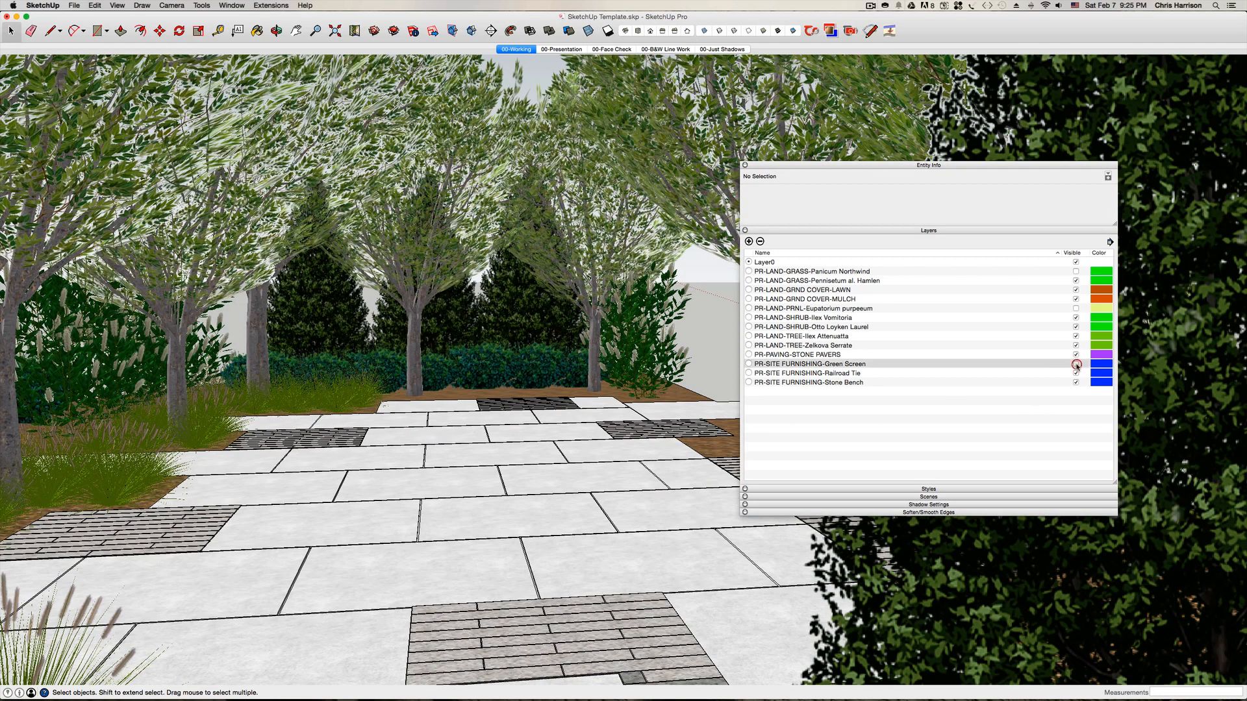
{"action": "left_click", "coordinate": [1076, 308]}
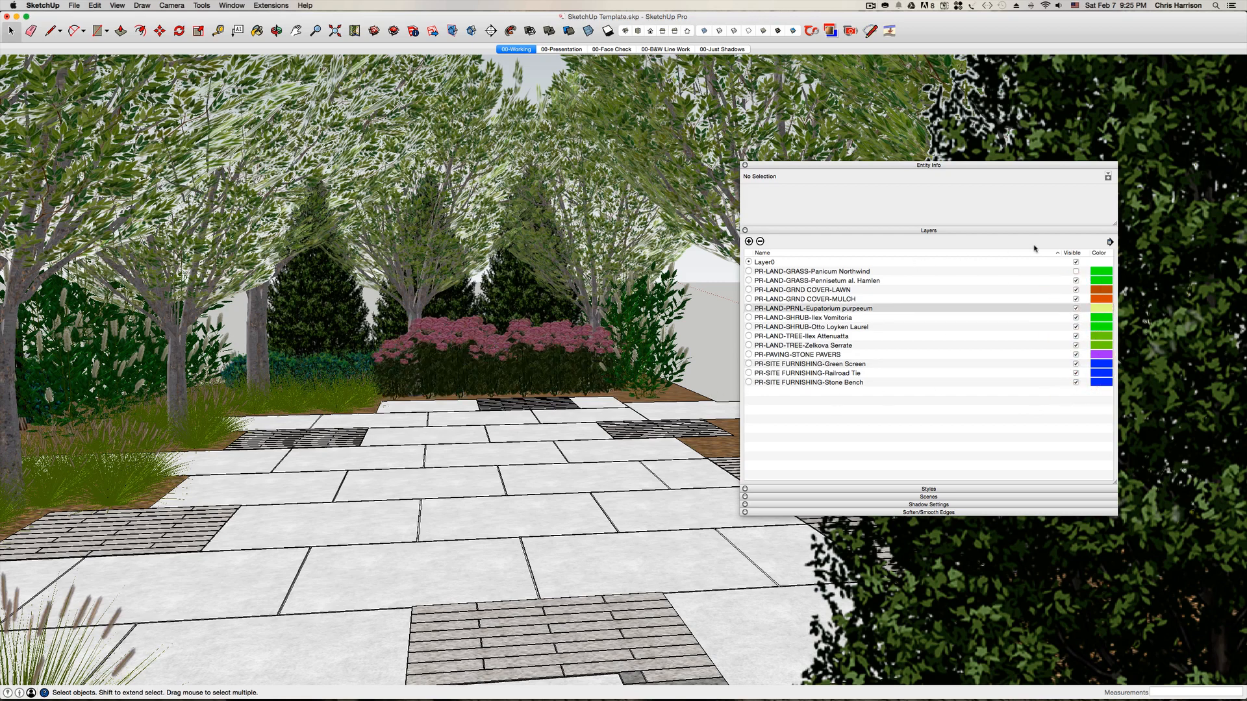
{"action": "left_click", "coordinate": [1076, 271]}
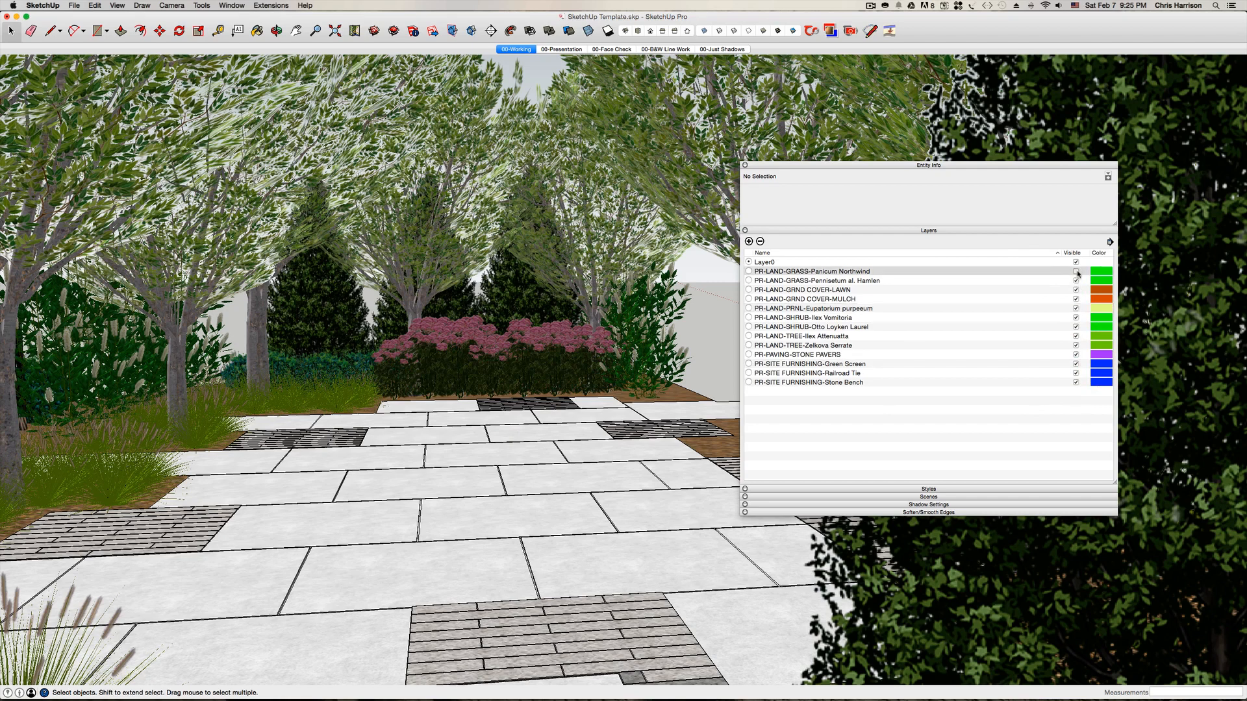
- Switch to the 00-Presentation scene and hide the floating Entity Info and Layers dialogs
{"action": "middle_click_drag", "start_coordinate": [455, 409], "coordinate": [459, 426]}
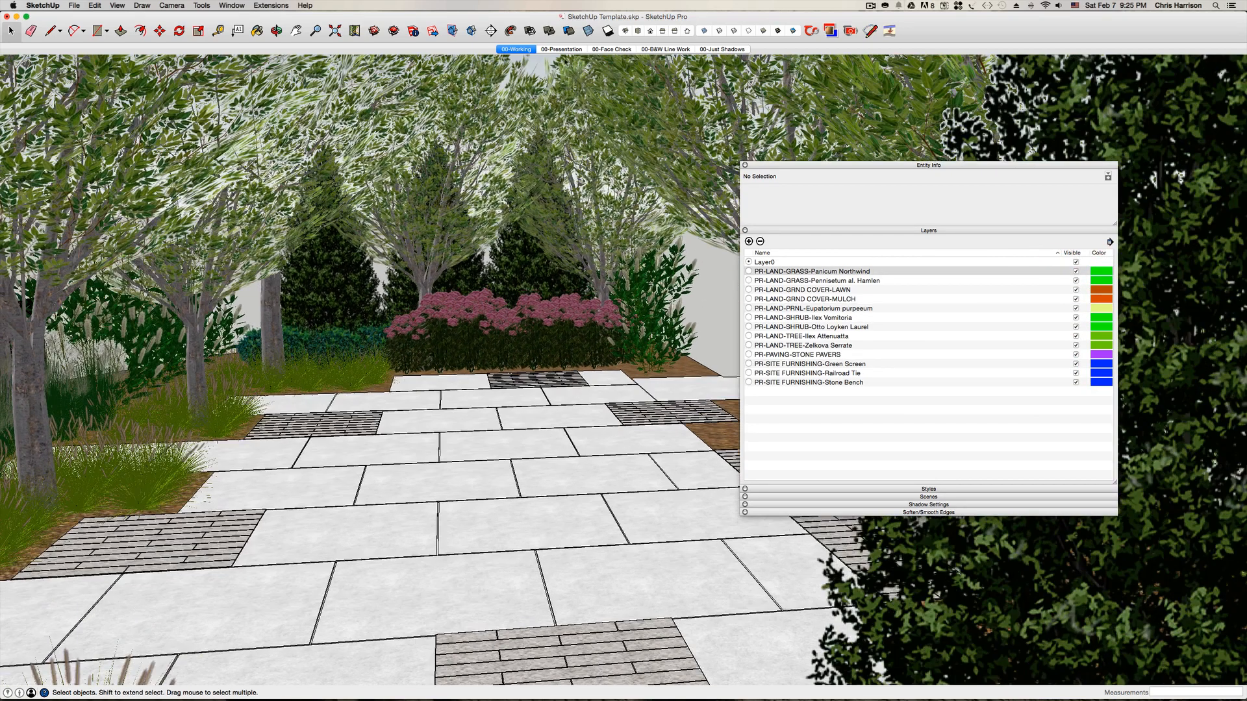
{"action": "left_click", "coordinate": [564, 50]}
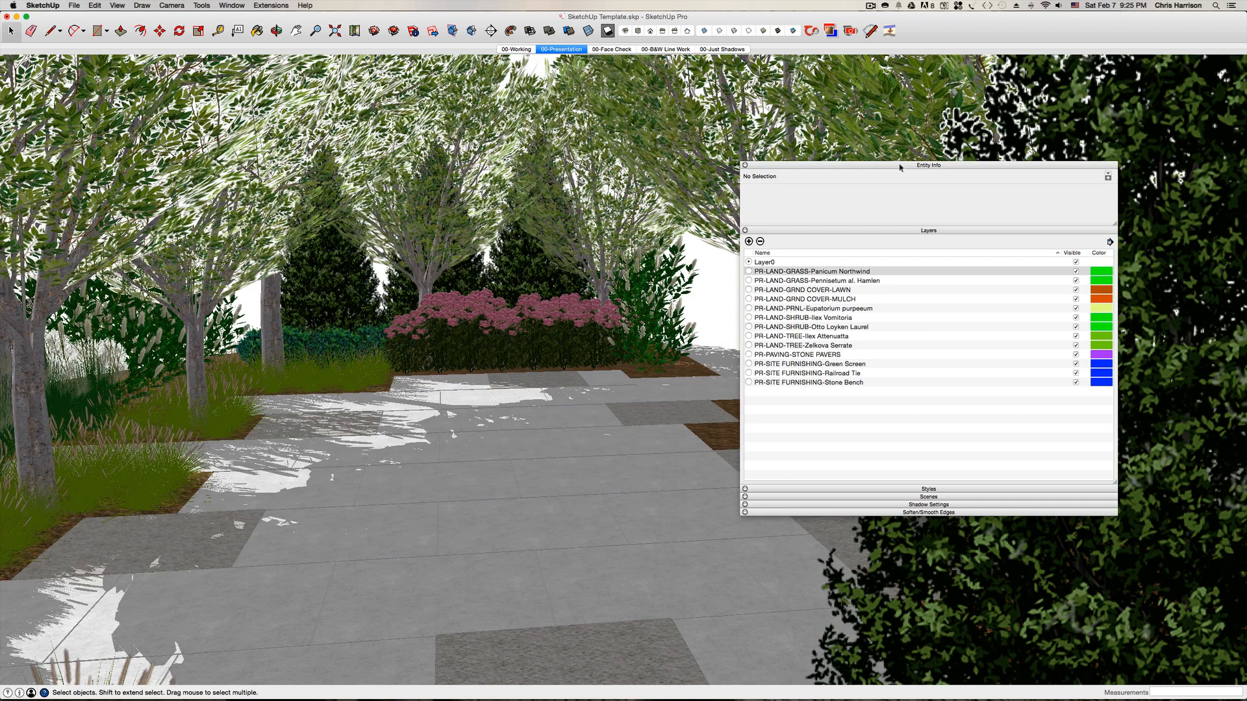
{"action": "key", "text": "super+w"}
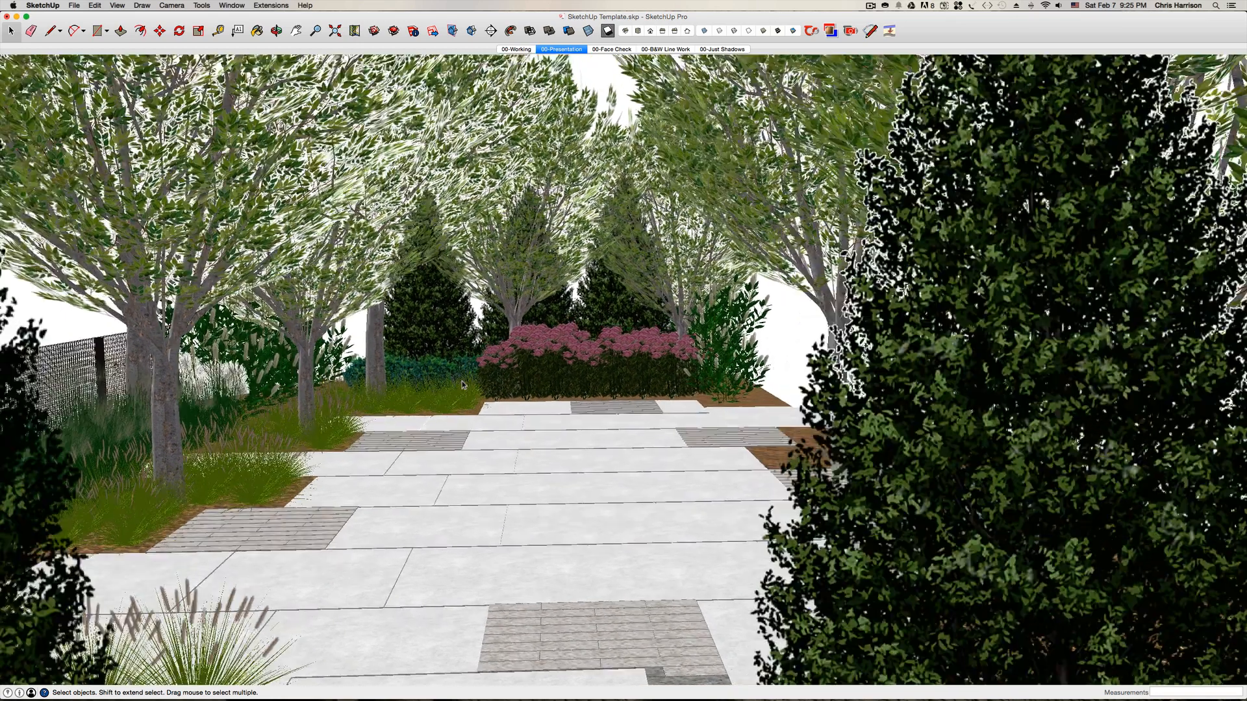
- Select the entire garden model with all its plants and display its Entity Info along with the layer list
{"action": "key", "text": "z"}
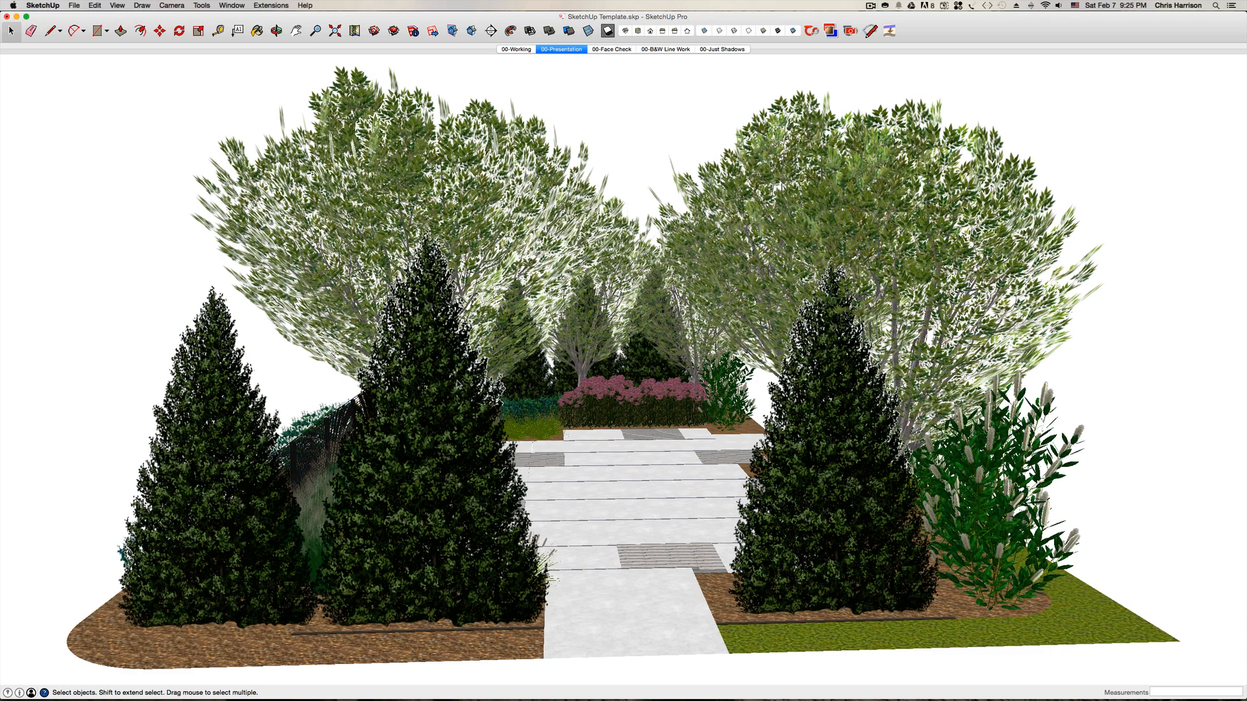
{"action": "scroll", "coordinate": [484, 388], "scroll_direction": "down", "scroll_amount": 5}
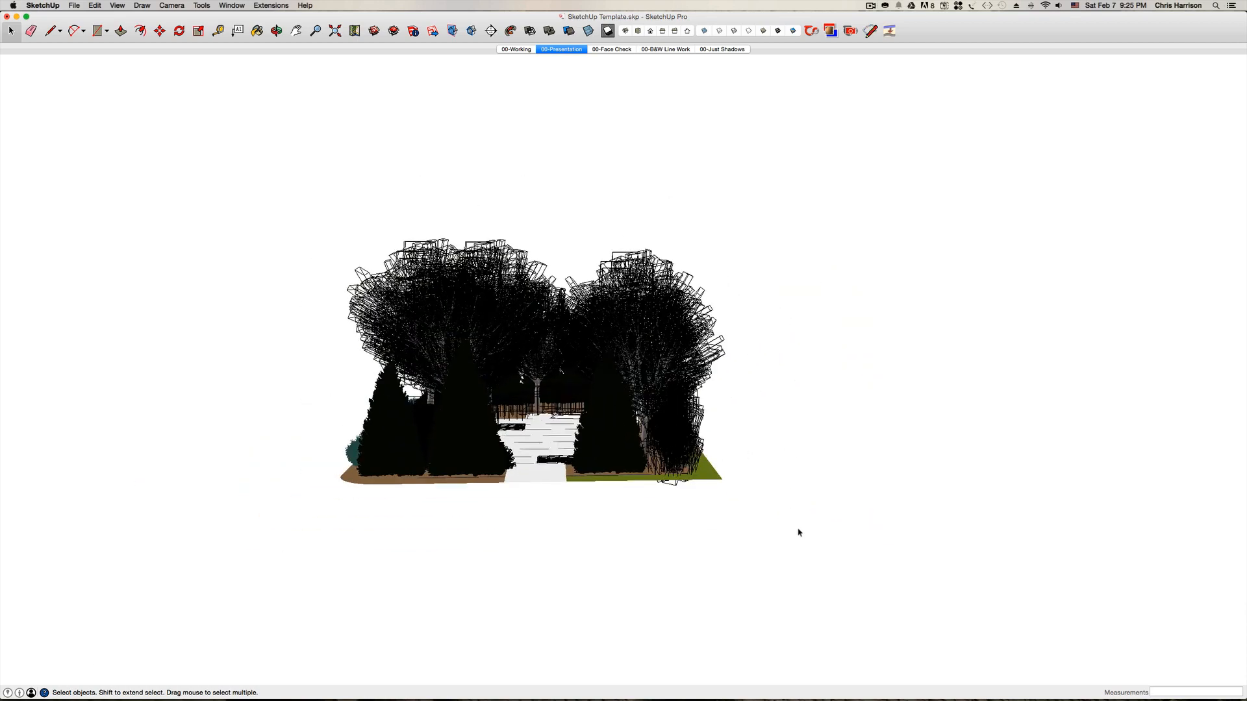
{"action": "left_click_drag", "start_coordinate": [830, 557], "coordinate": [211, 183]}
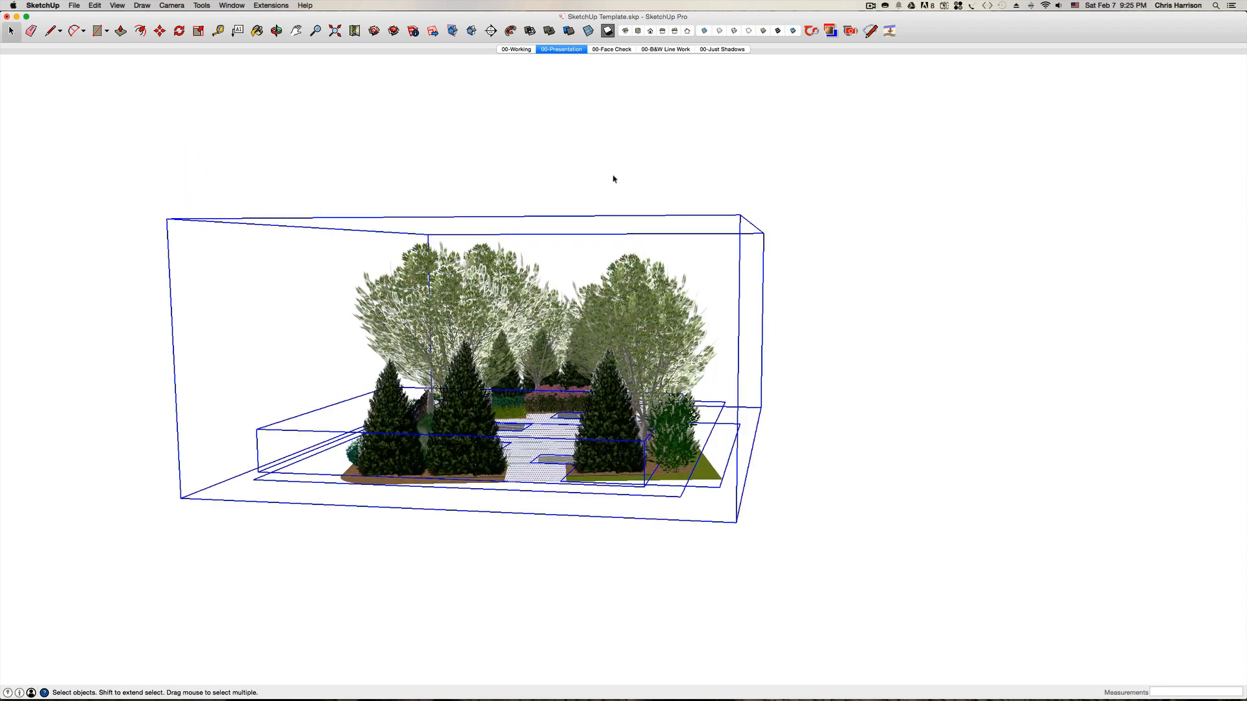
{"action": "key", "text": "w"}
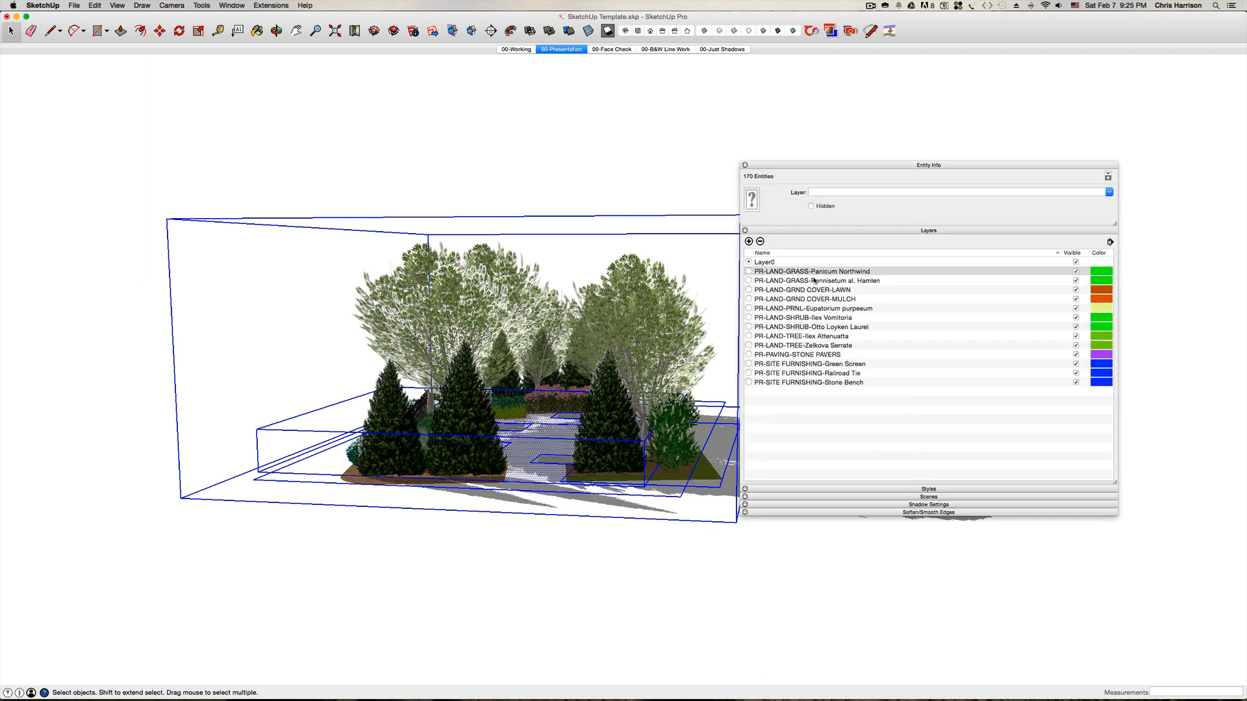
- Highlight Layer0 in the layer list and clear the selection of the garden model
{"action": "left_click", "coordinate": [772, 261]}
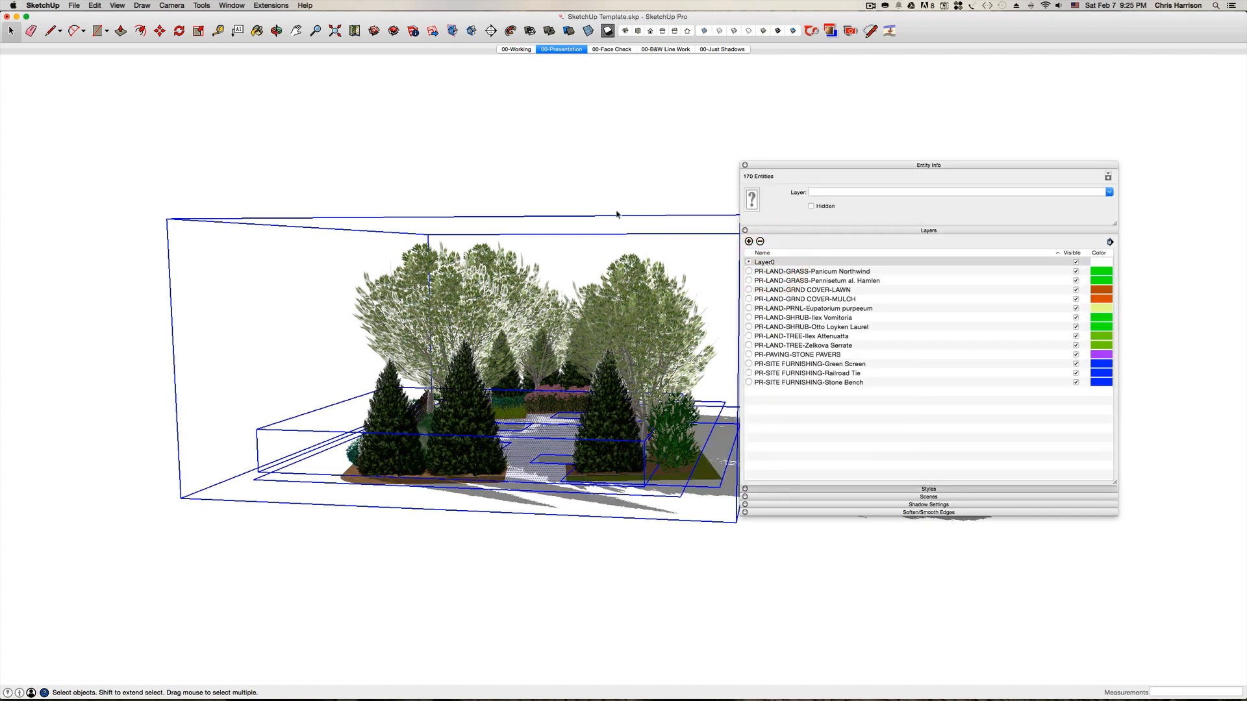
{"action": "key", "text": "shift+super+g"}
{"action": "left_click", "coordinate": [480, 168]}
{"action": "left_click", "coordinate": [348, 164]}
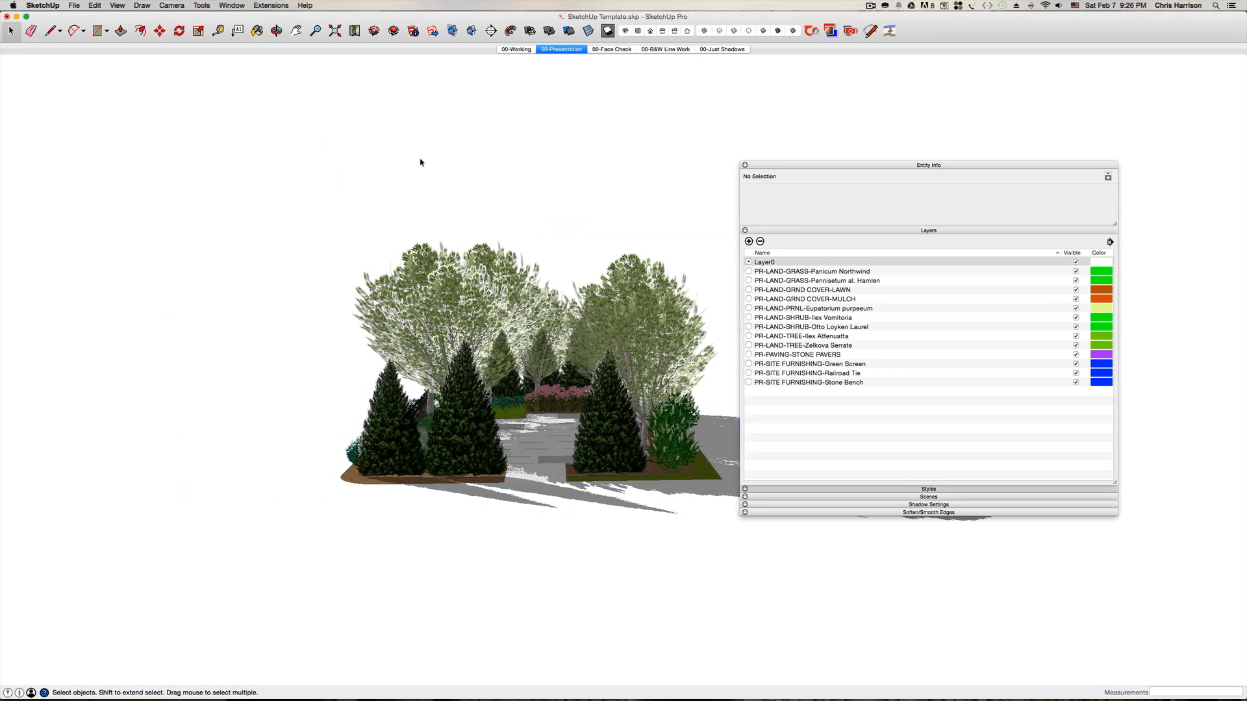
- Turn the shadows of the garden model off and back on in the 00-Presentation scene
{"action": "left_click", "coordinate": [485, 182]}
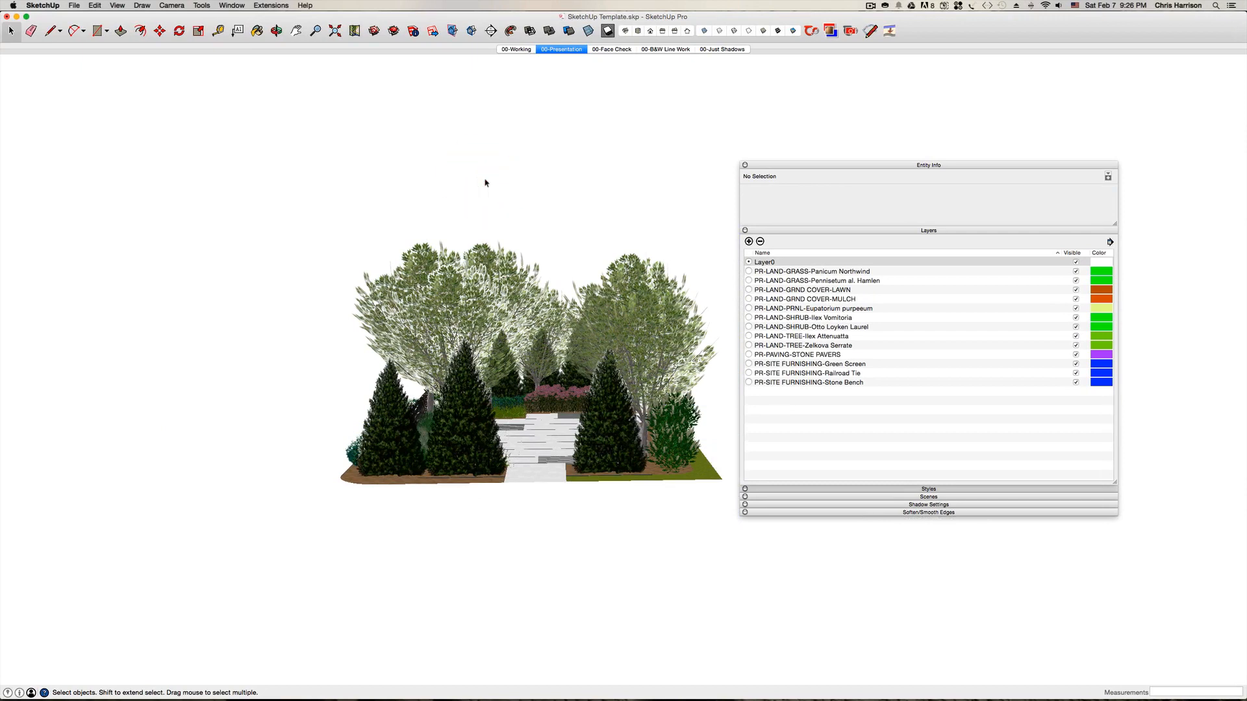
{"action": "key", "text": "shift+super+s"}
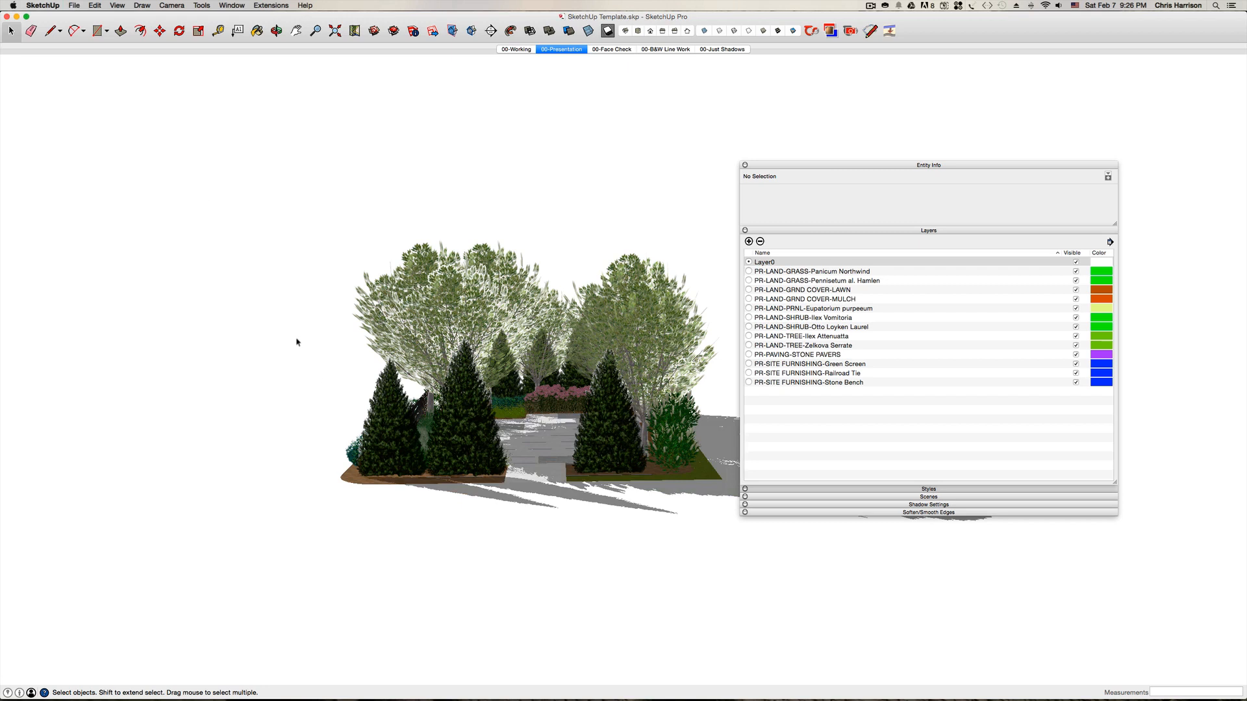
- Switch the garden model to the 00-Working scene
{"action": "left_click", "coordinate": [505, 50]}
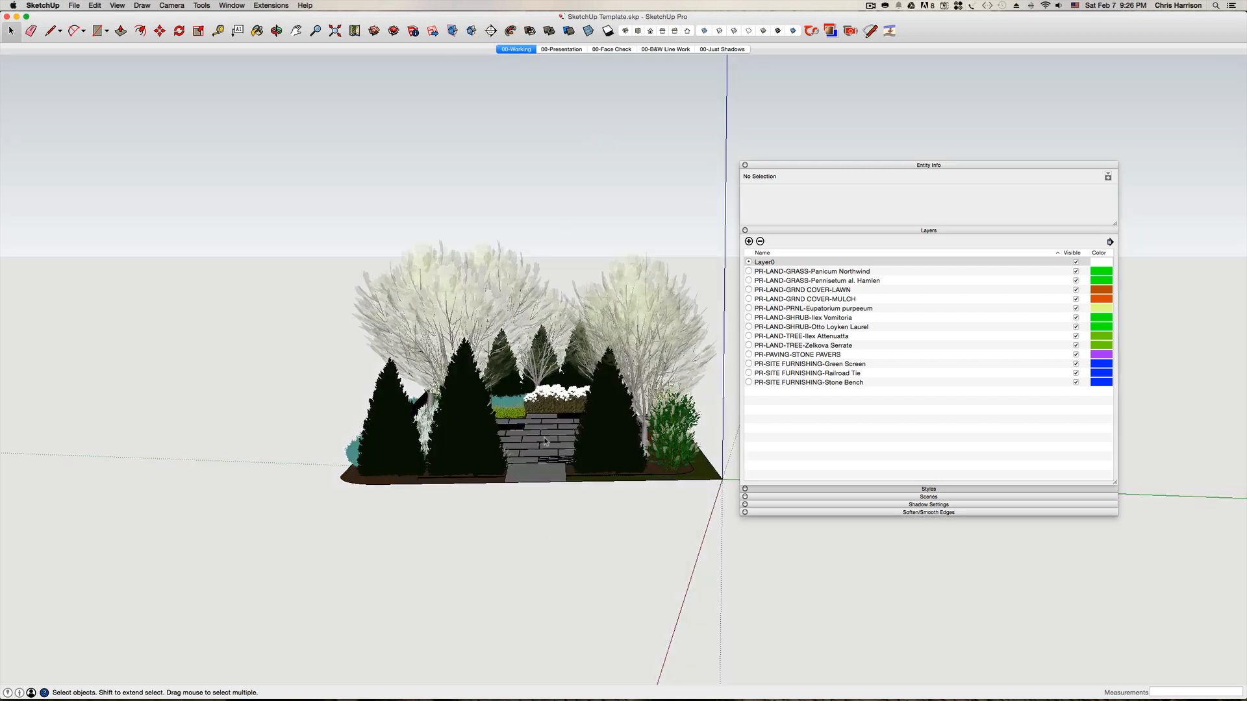
{"action": "scroll", "coordinate": [553, 445], "scroll_direction": "up", "scroll_amount": 2}
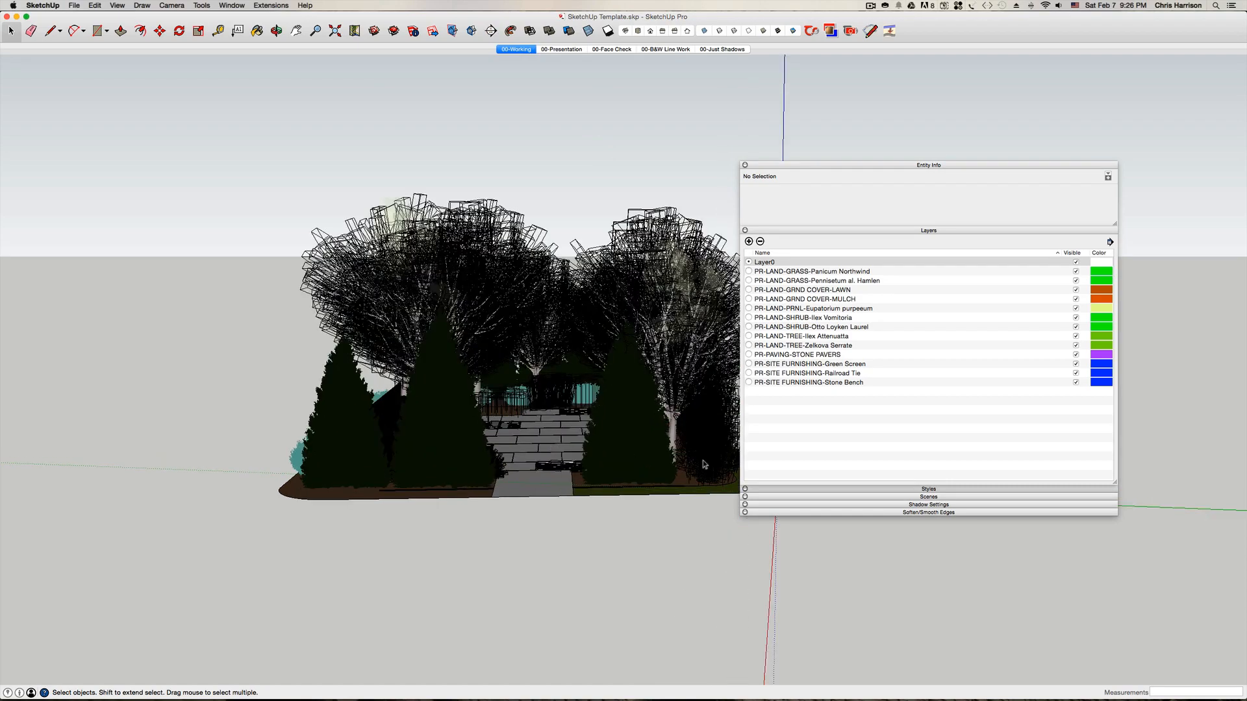
{"action": "scroll", "coordinate": [554, 445], "scroll_direction": "up", "scroll_amount": 1}
{"action": "left_click", "coordinate": [954, 229]}
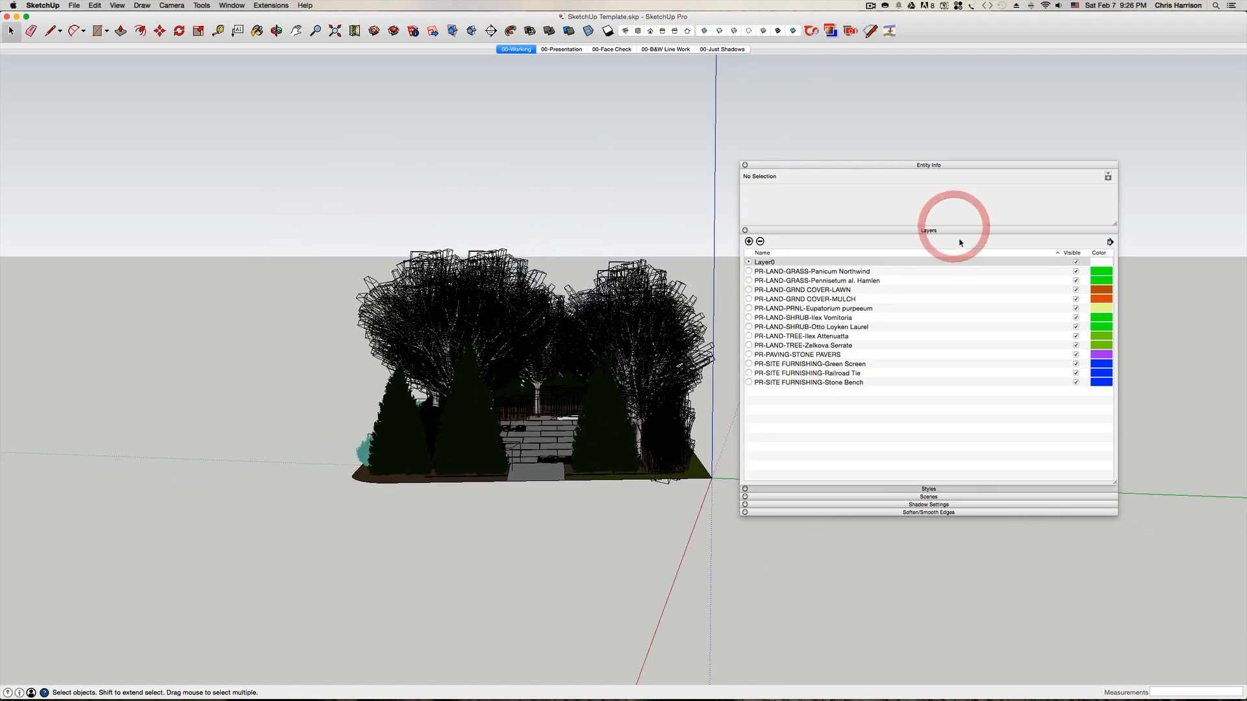